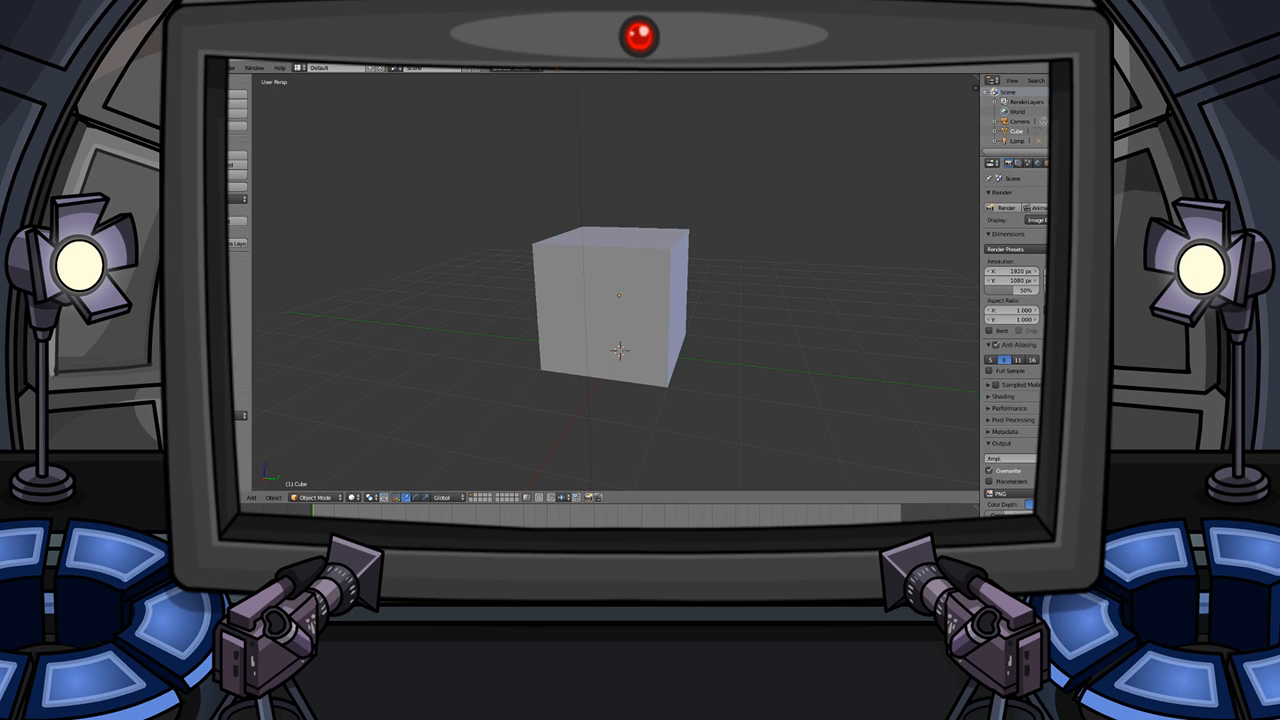
- Select the default cube and examine it from several angles and distances
right_click(615, 285)
scroll(627, 297, up, 3)
scroll(628, 297, down, 4)
middle_drag(628, 297, 826, 273)
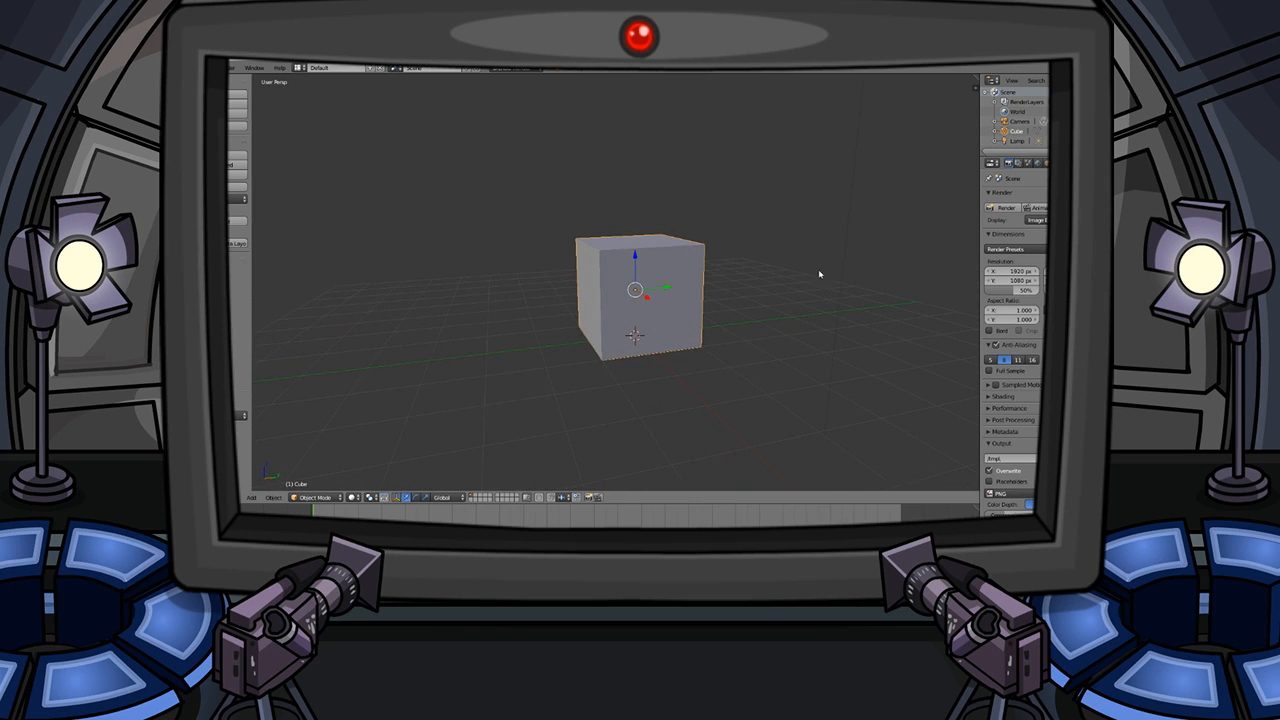
scroll(634, 260, up, 1)
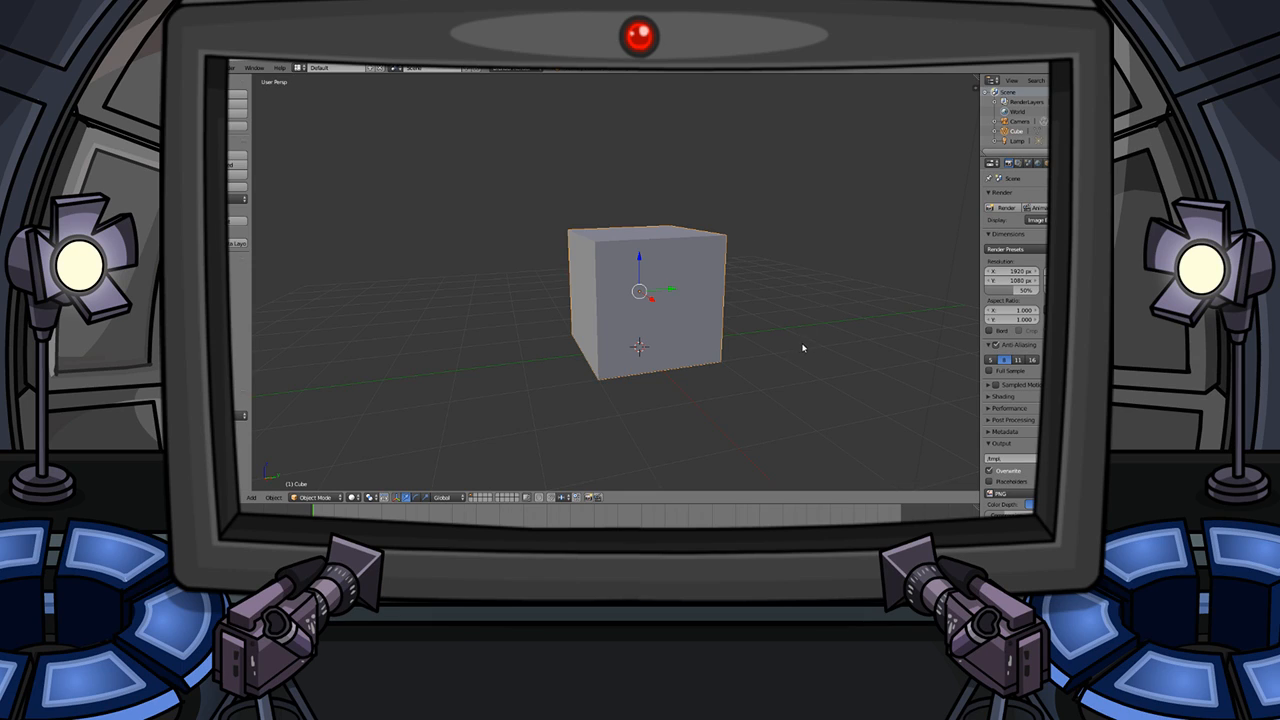
middle_drag(808, 340, 650, 342)
scroll(769, 347, down, 2)
scroll(649, 341, up, 1)
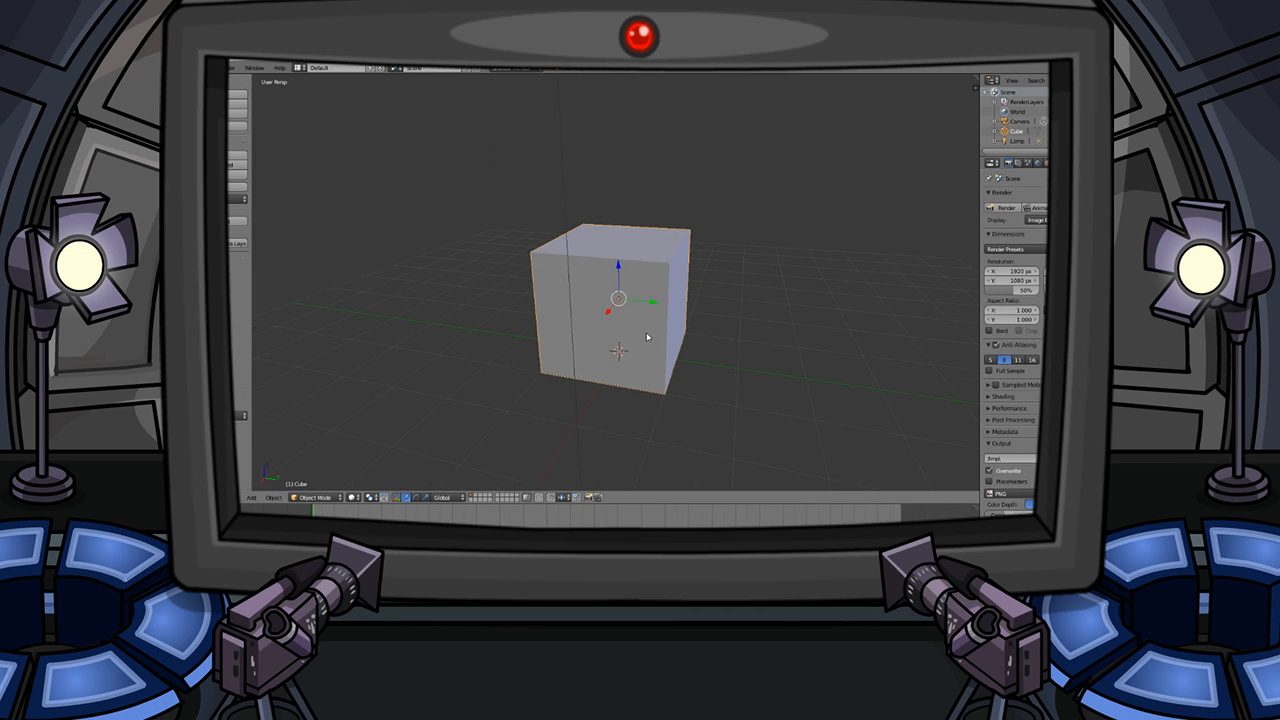
scroll(646, 337, up, 2)
scroll(646, 337, down, 1)
middle_drag(646, 337, 620, 318)
scroll(620, 318, down, 5)
scroll(620, 318, up, 3)
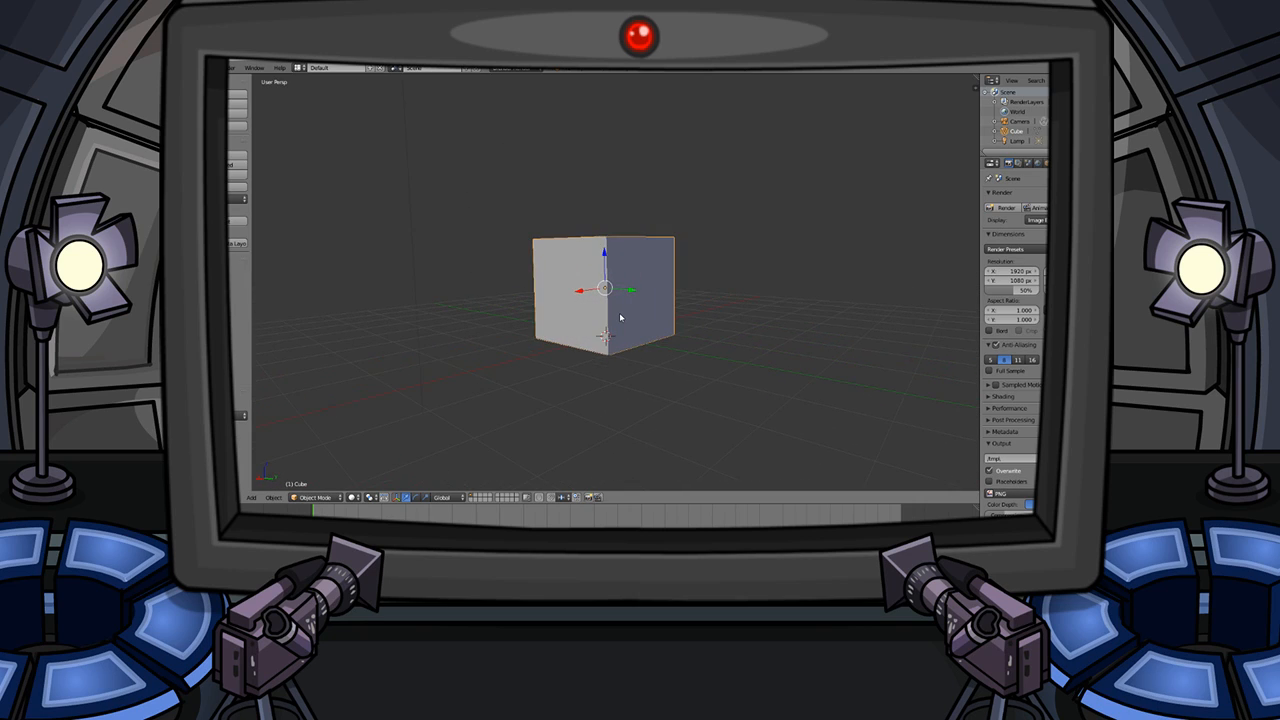
scroll(620, 318, up, 1)
scroll(620, 318, down, 5)
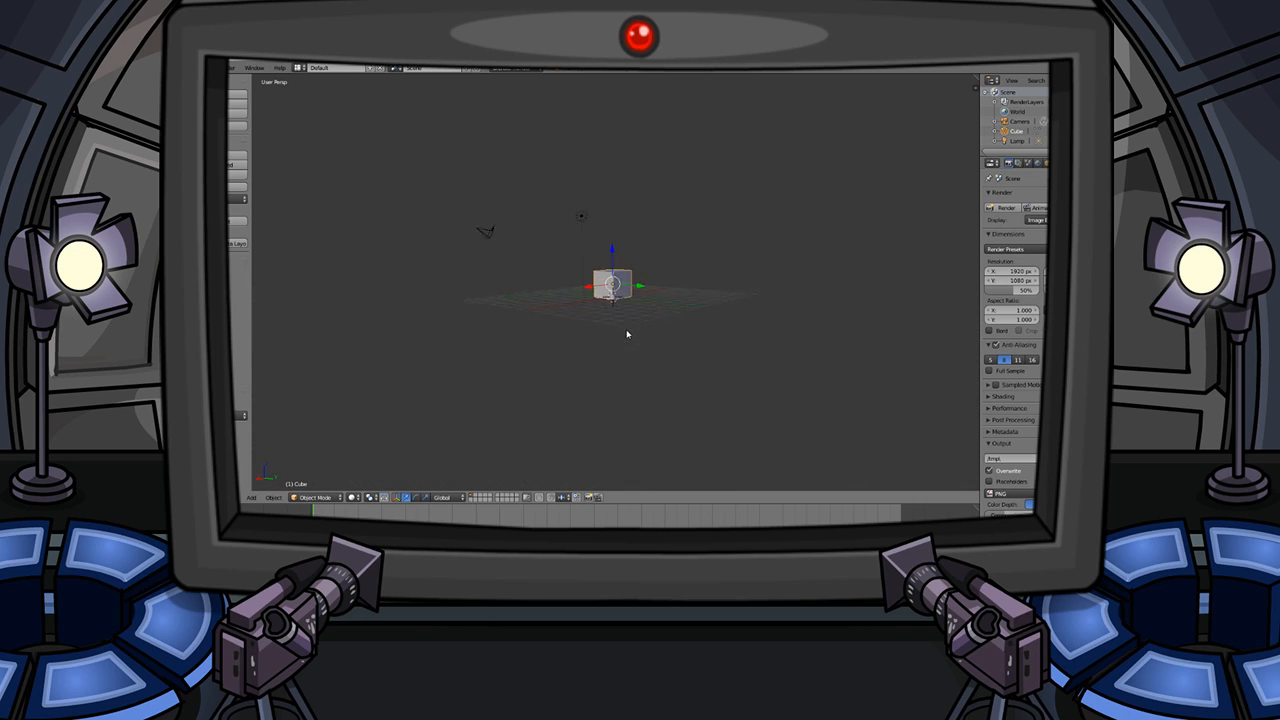
scroll(620, 316, up, 9)
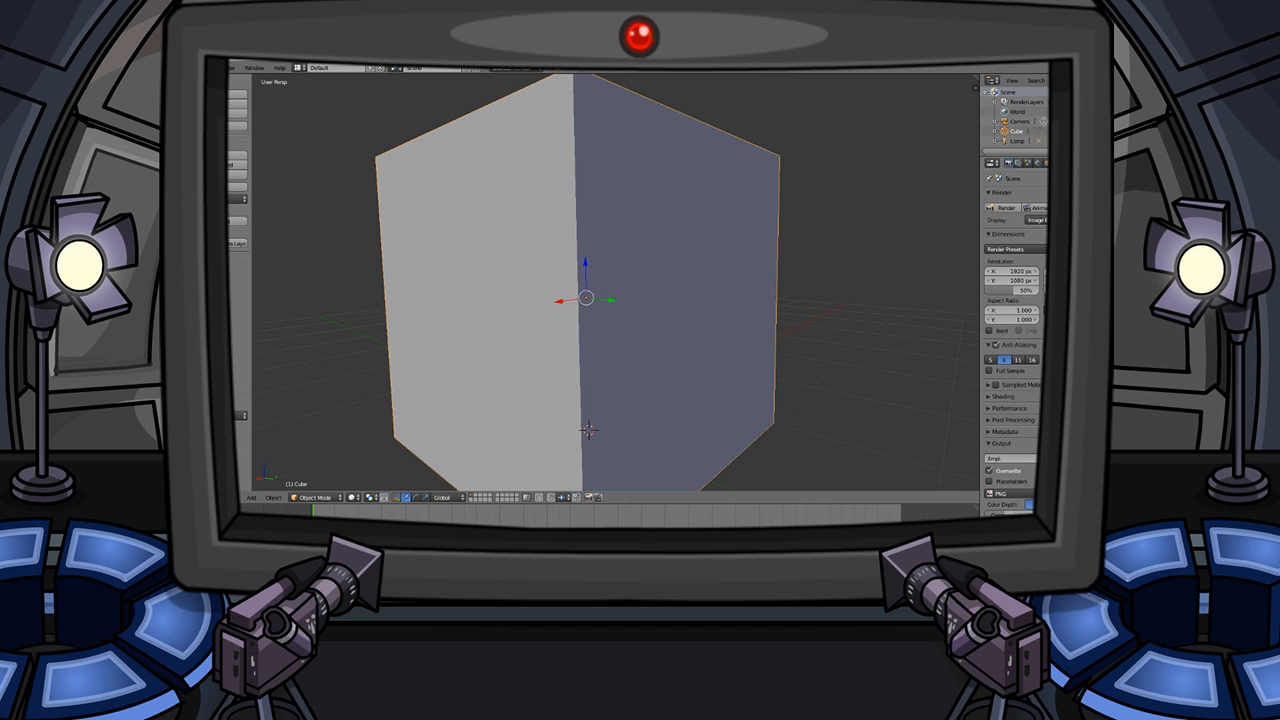
scroll(713, 309, down, 5)
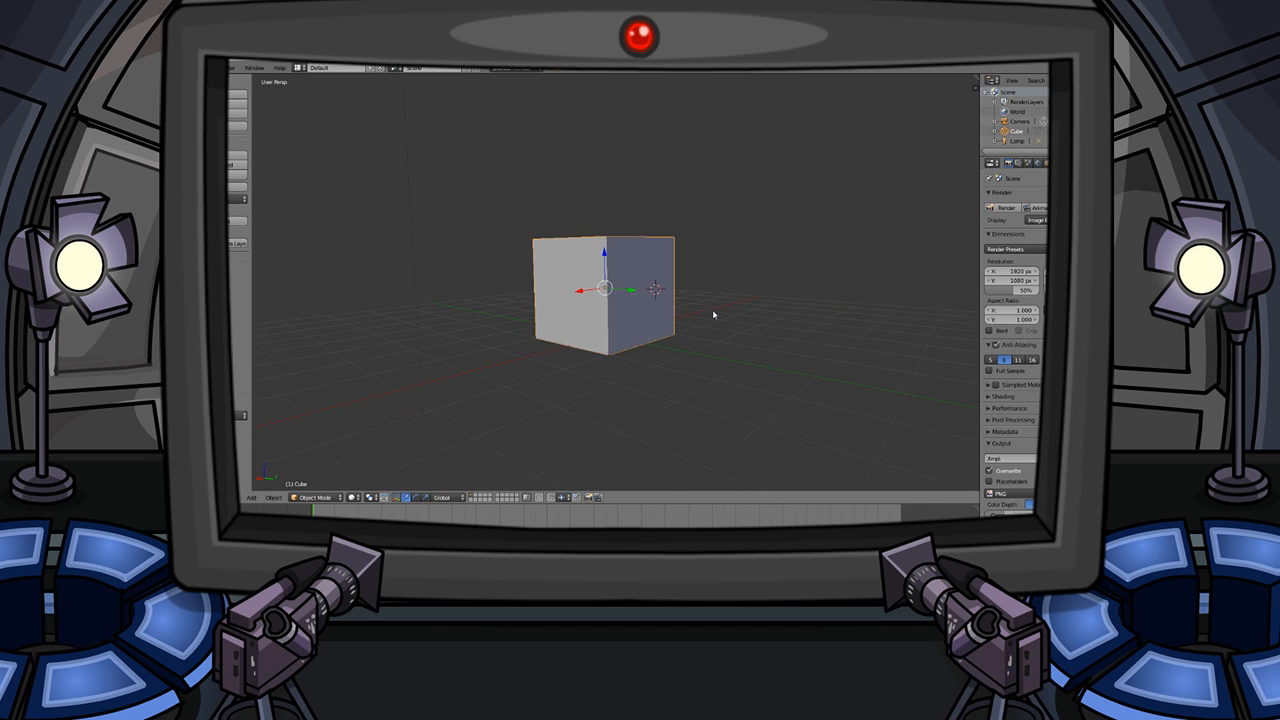
scroll(705, 315, up, 3)
mouse_move(701, 319)
middle_down()
mouse_move(723, 357)
mouse_move(703, 337)
middle_up()
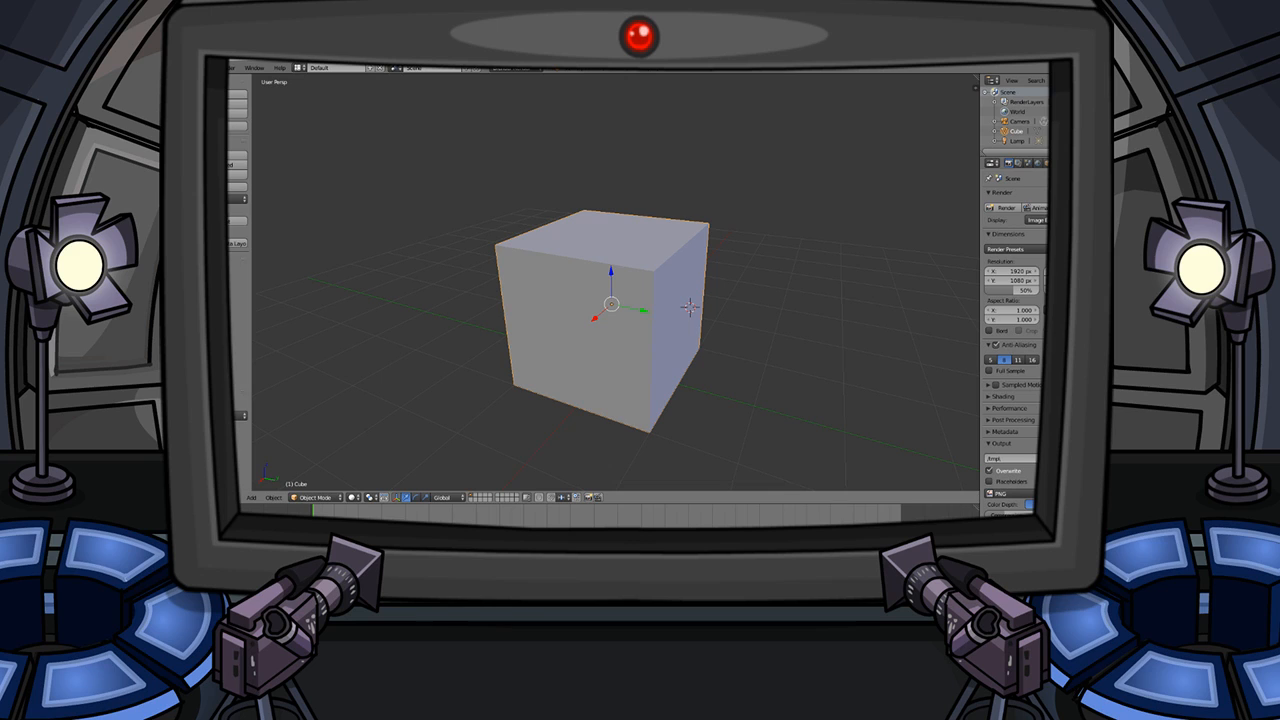
- Delete the default cube from the scene
mouse_move(606, 276)
middle_down()
mouse_move(606, 256)
mouse_move(602, 332)
mouse_move(602, 280)
mouse_move(585, 330)
mouse_move(629, 243)
mouse_move(610, 254)
middle_up()
scroll(602, 280, down, 4)
scroll(585, 330, up, 5)
scroll(629, 243, down, 3)
scroll(564, 258, up, 1)
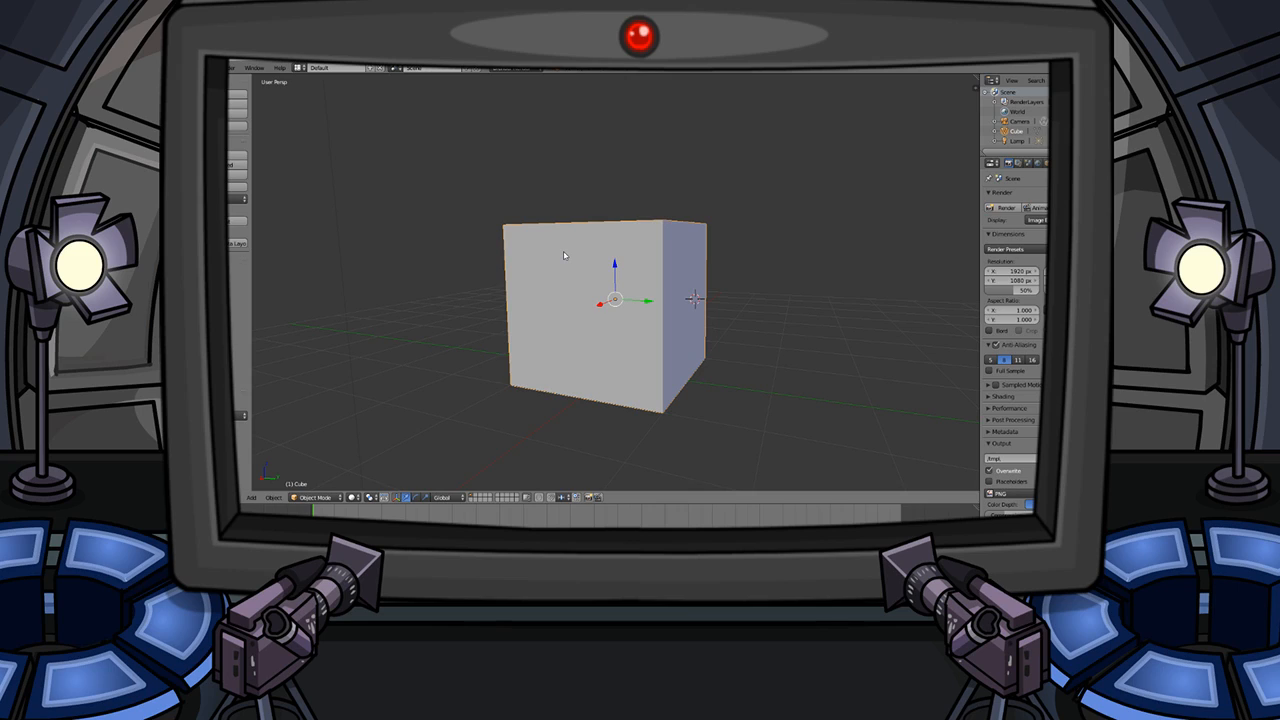
click(572, 284)
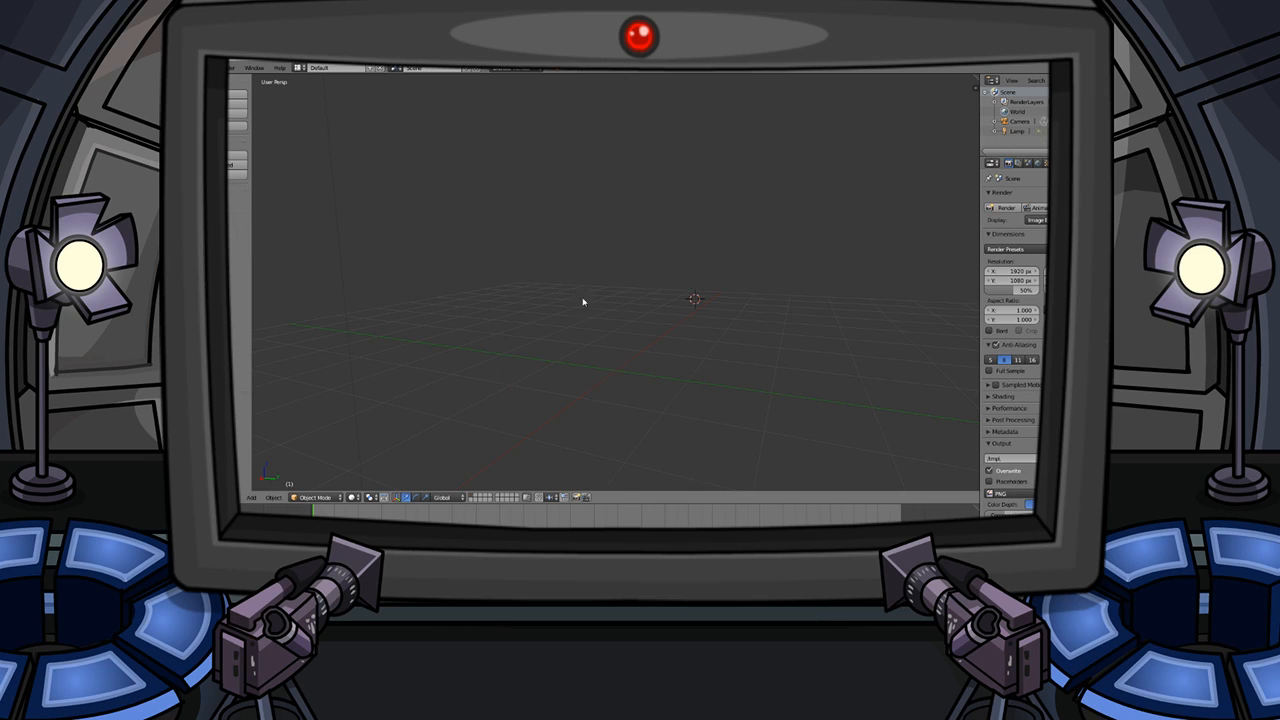
- Import the blue penguin model as an FBX file from the Blender Models folder
key(shift+a)
mouse_move(630, 337)
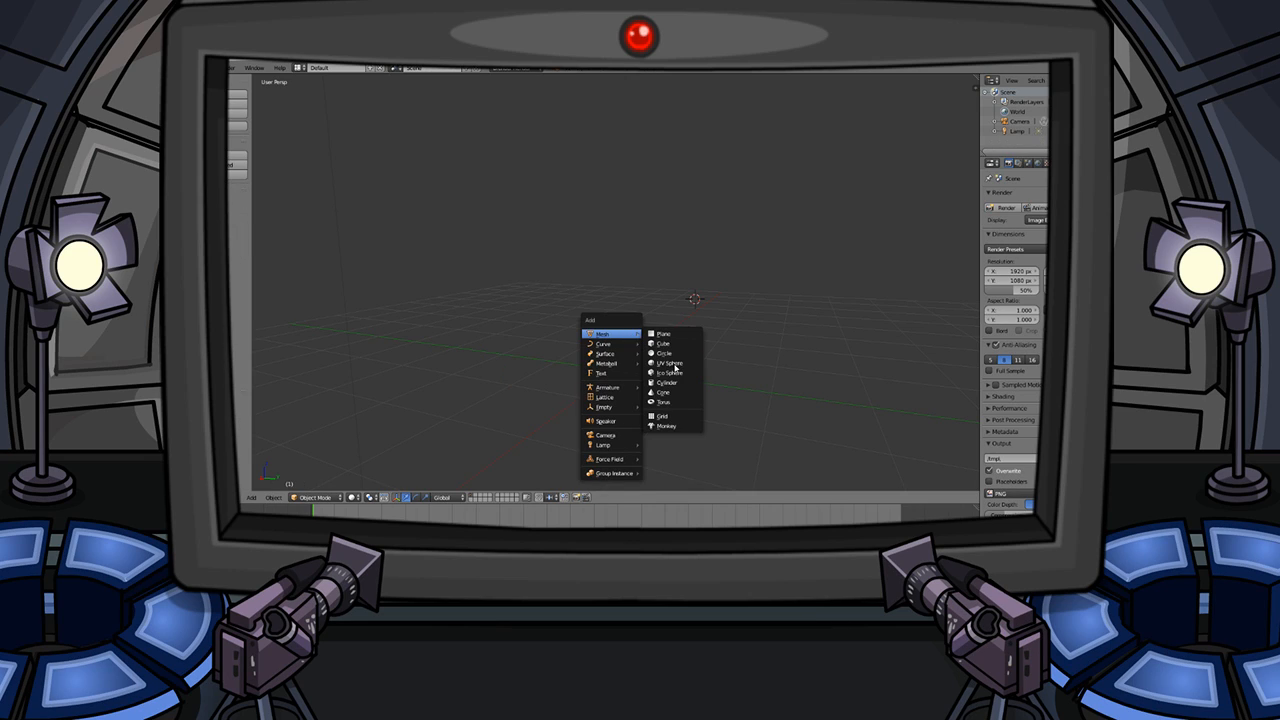
click(232, 67)
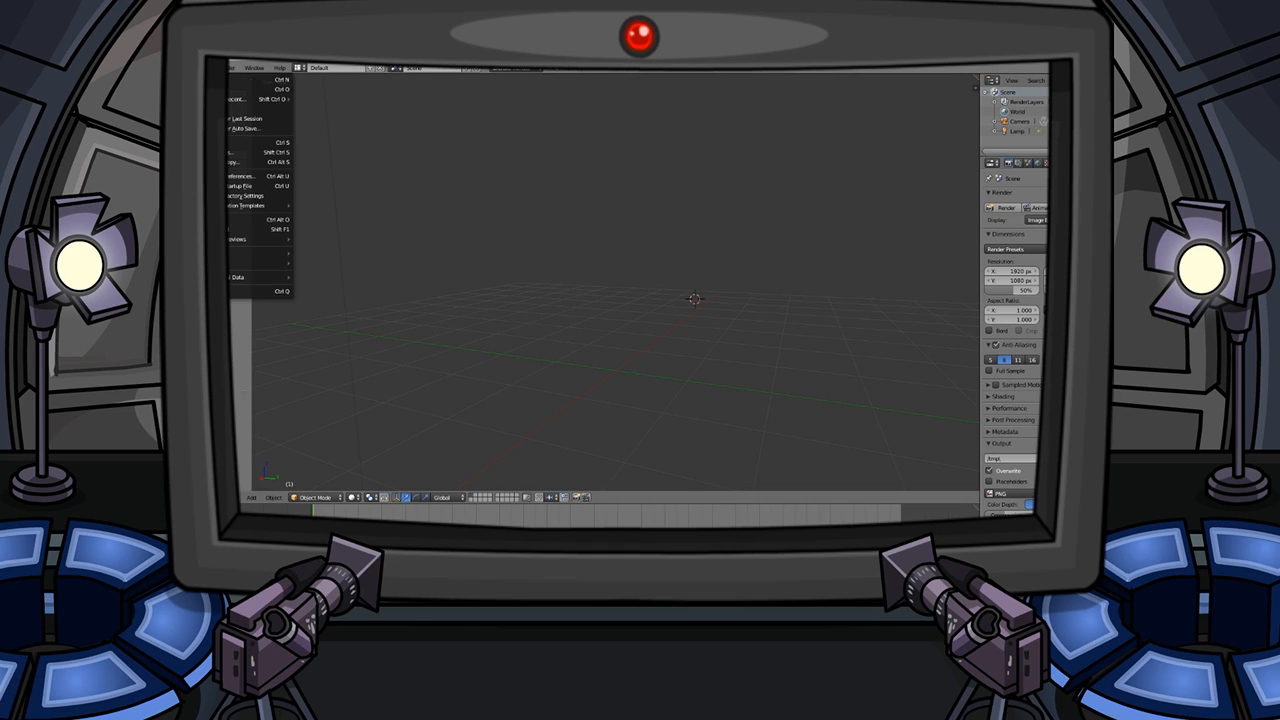
mouse_move(265, 252)
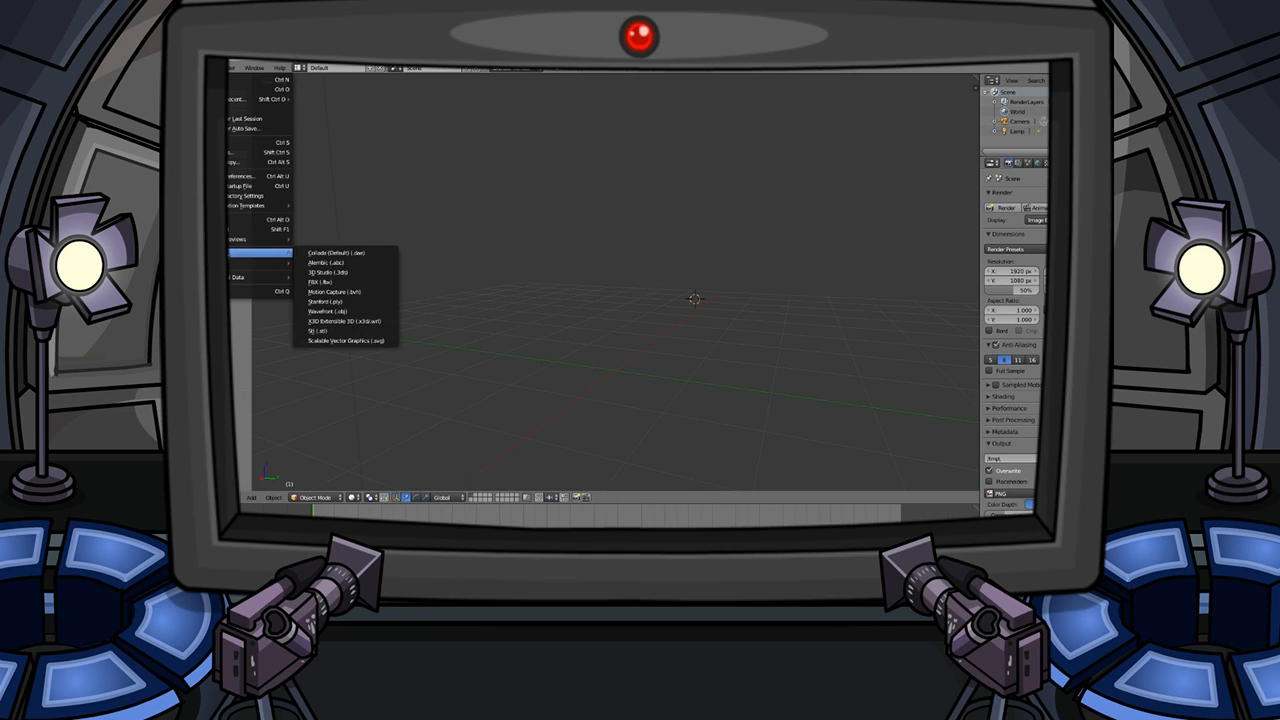
click(336, 283)
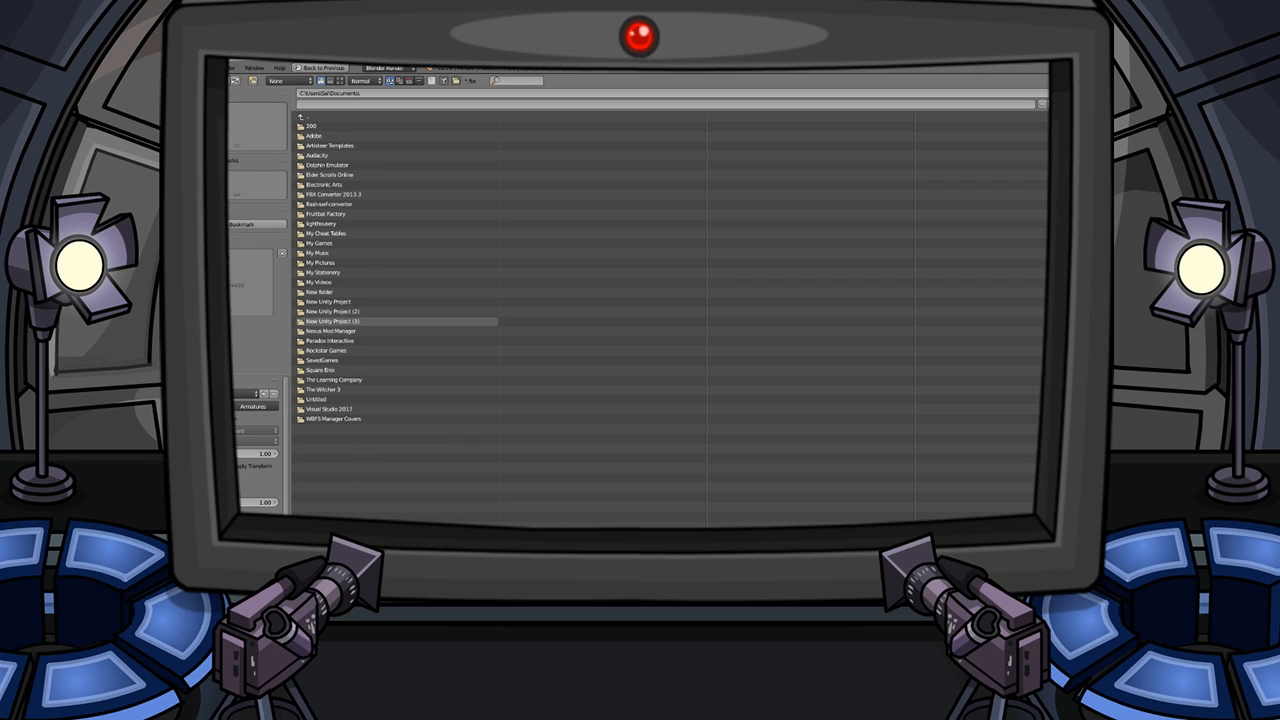
click(250, 129)
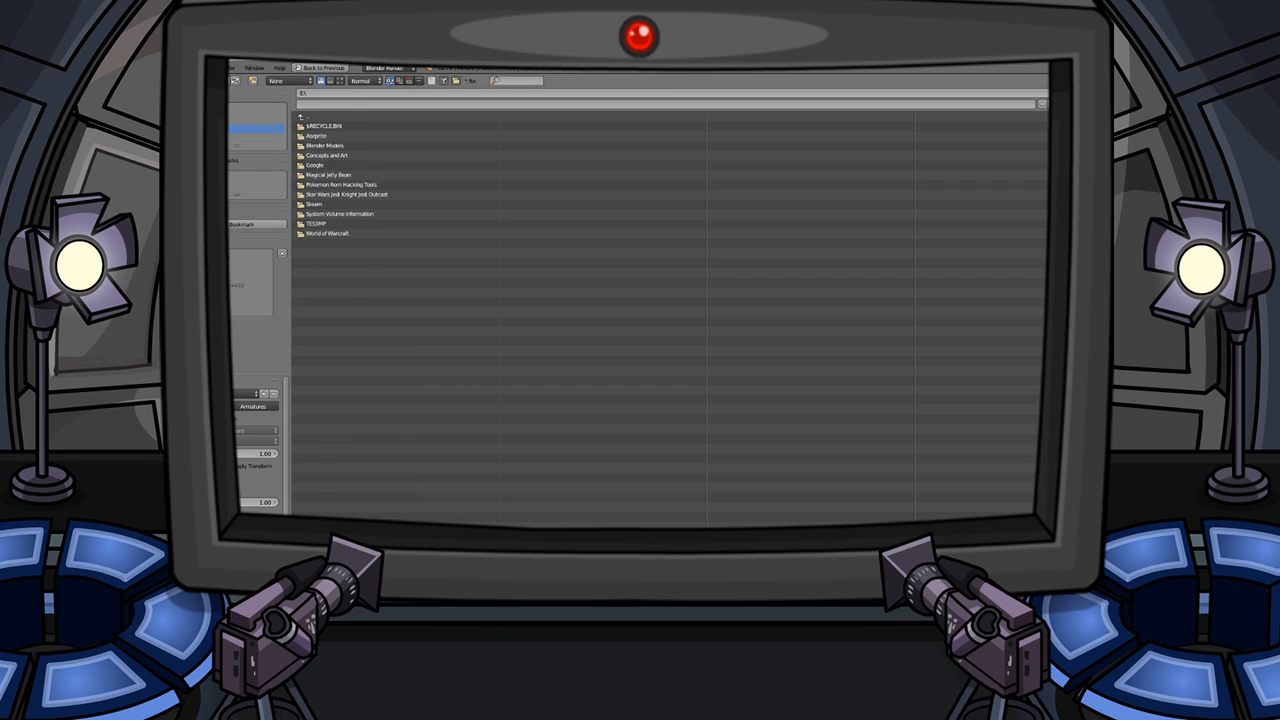
click(339, 148)
click(336, 146)
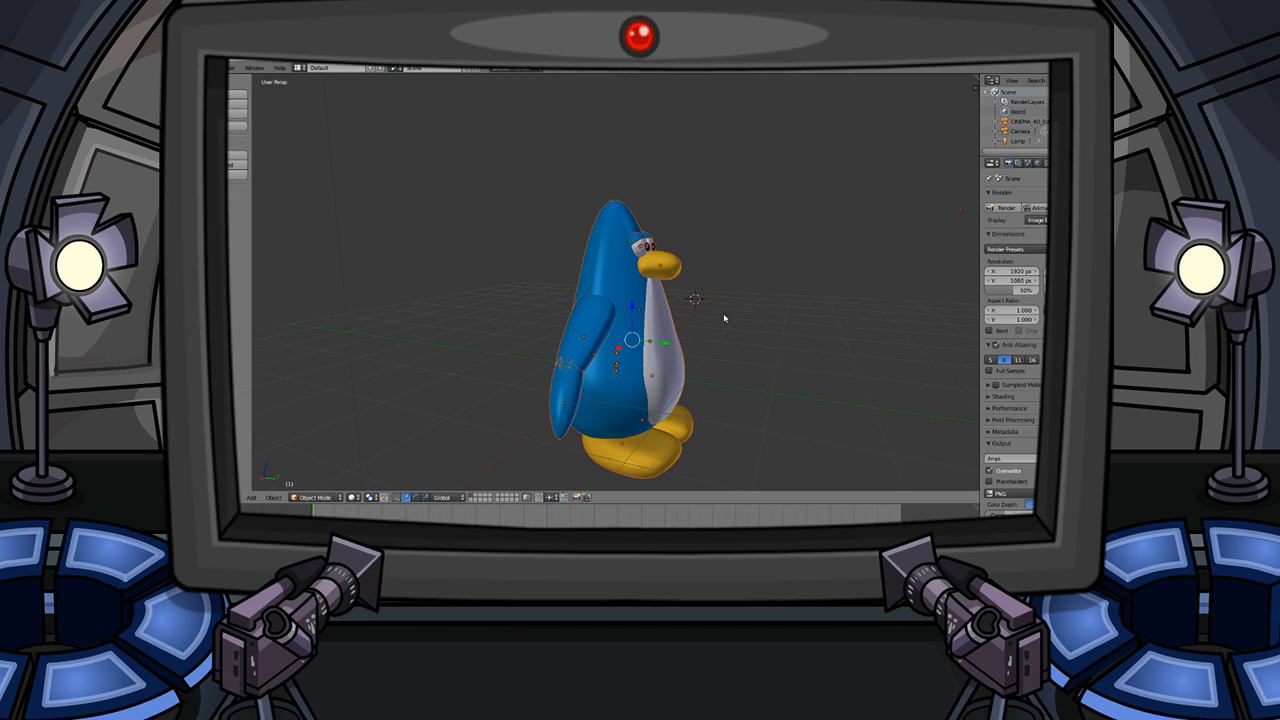
- Move the imported penguin along the global X axis, away from the centre of the scene
middle_drag(725, 314, 661, 329)
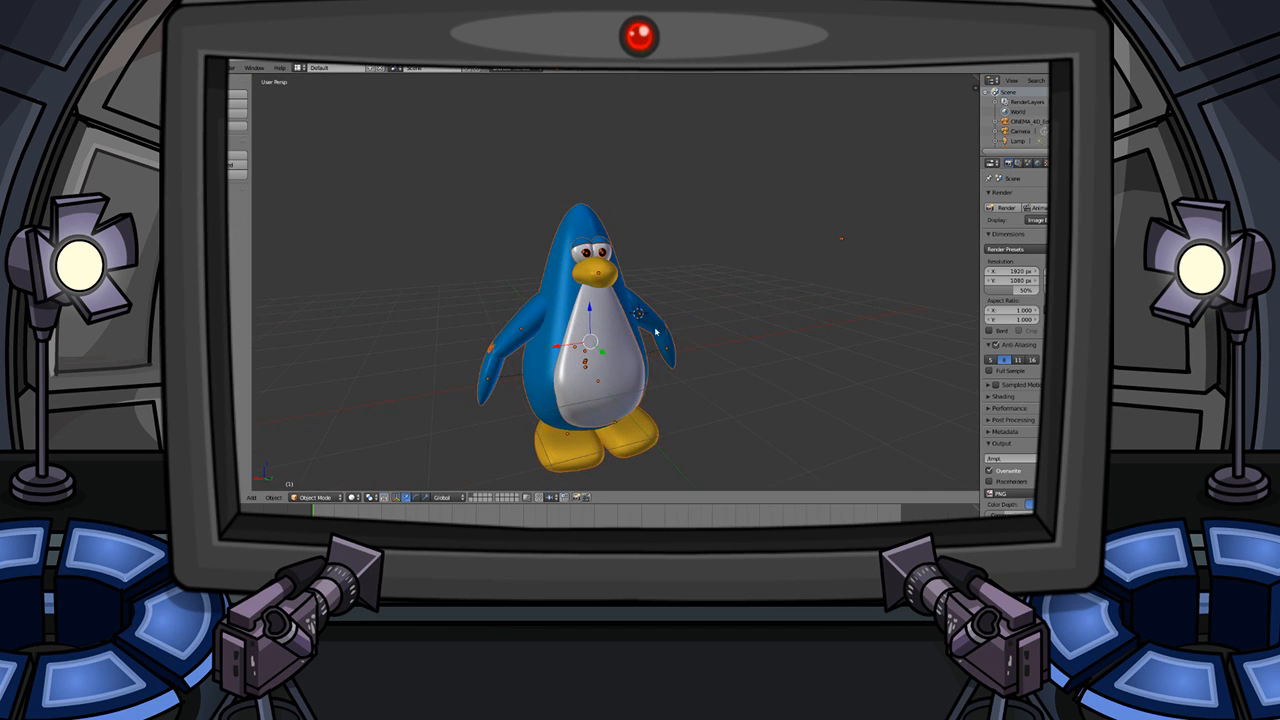
right_click(599, 350)
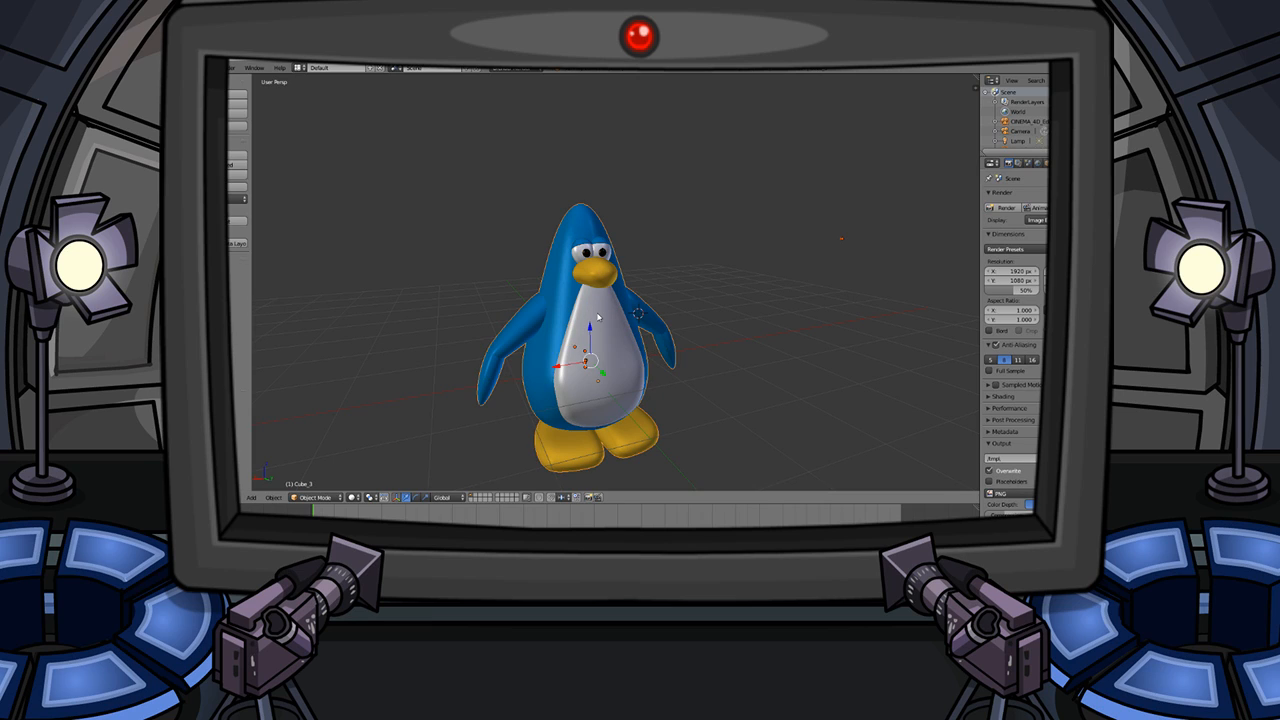
key(g)
key(x)
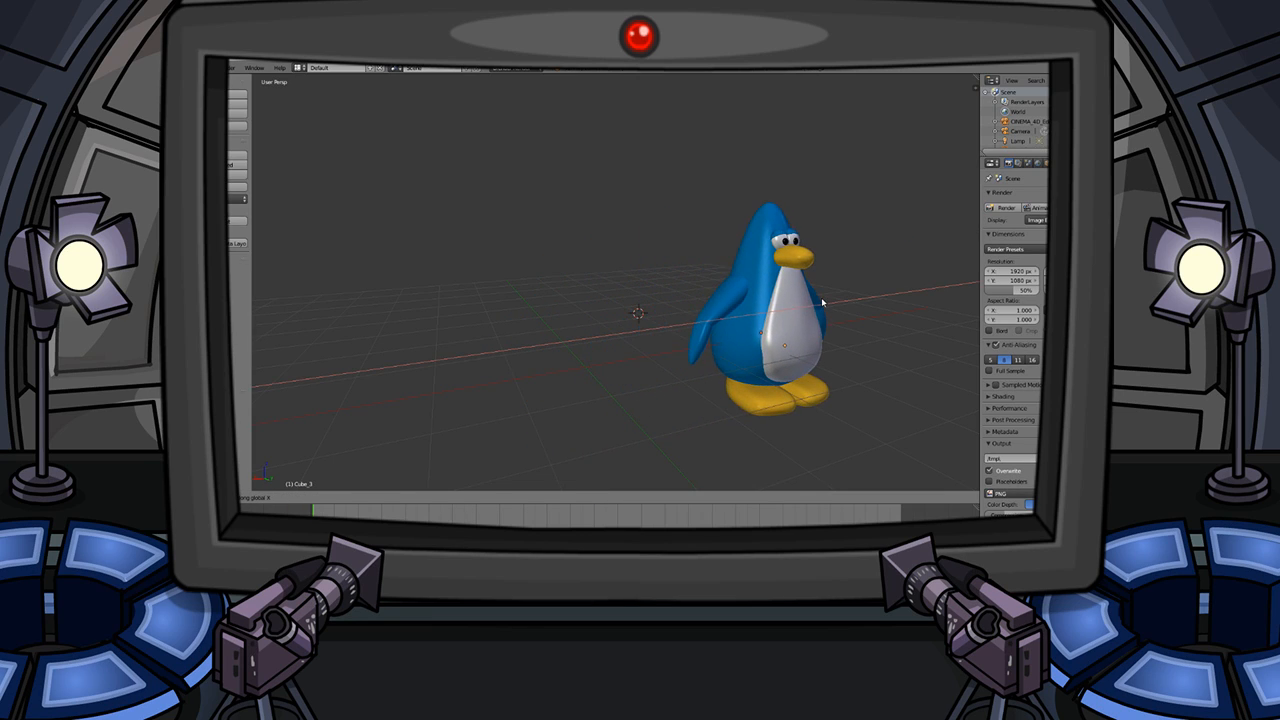
click(820, 303)
- Add a cylinder mesh beside the penguin
middle_drag(711, 331, 683, 351)
key(shift+a)
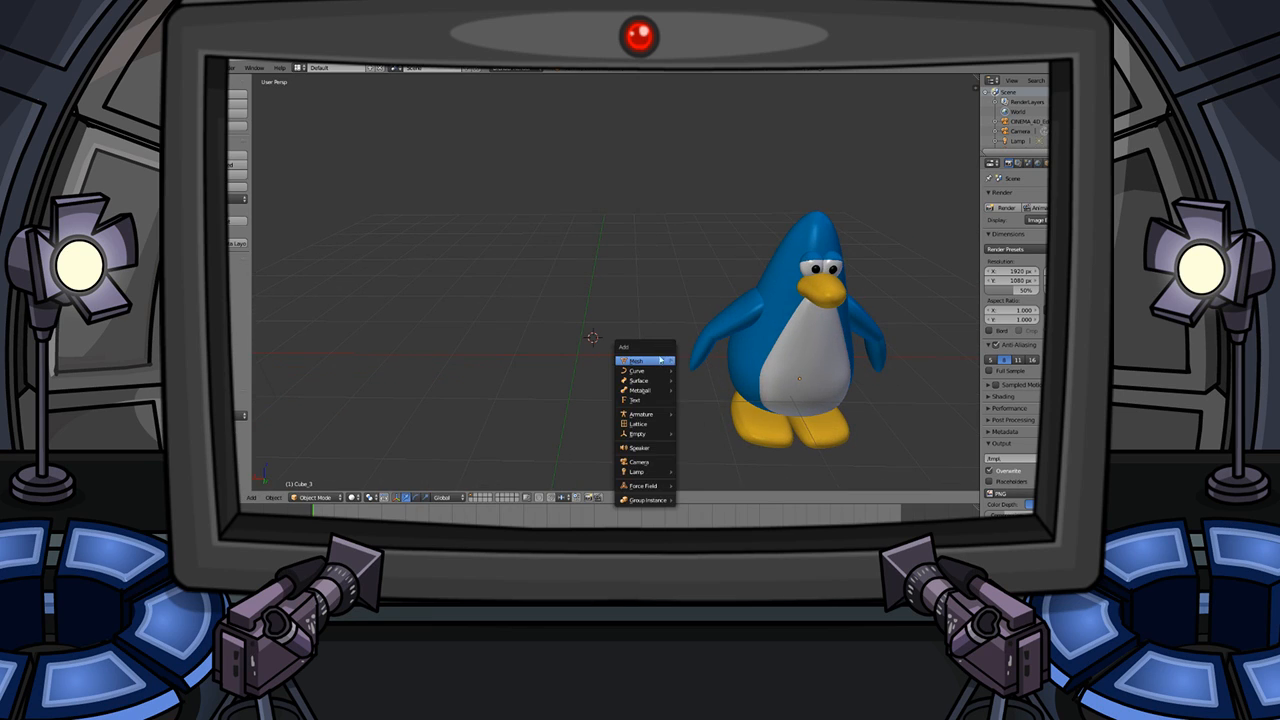
mouse_move(641, 367)
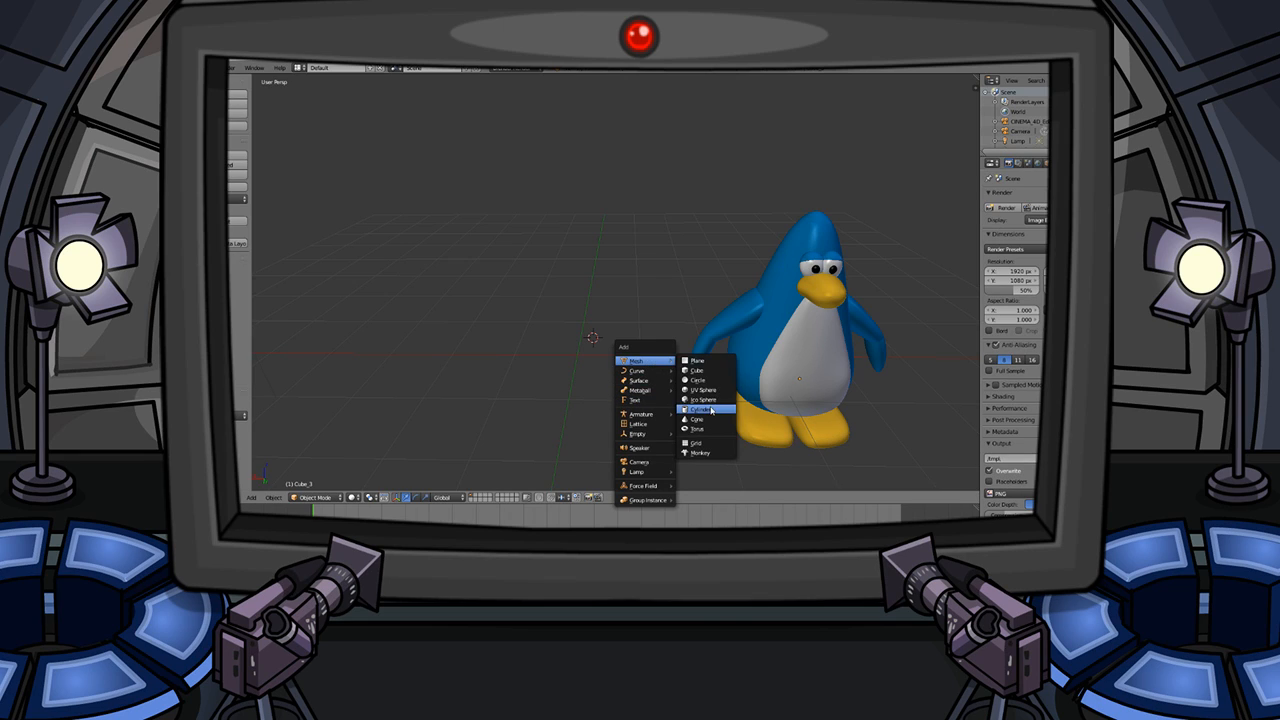
click(711, 410)
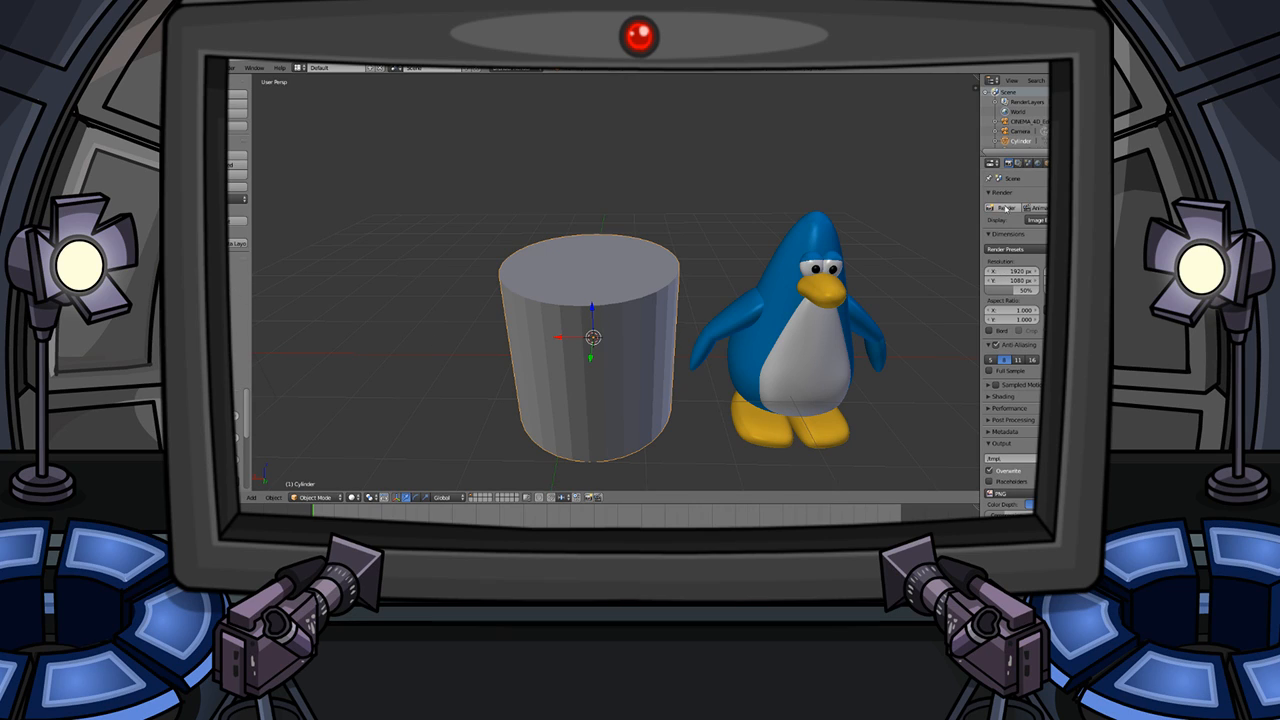
- Set the cylinder's dimensions to X 0.300, Y 0.300 and Z 0.030, making a thin disc
click(976, 94)
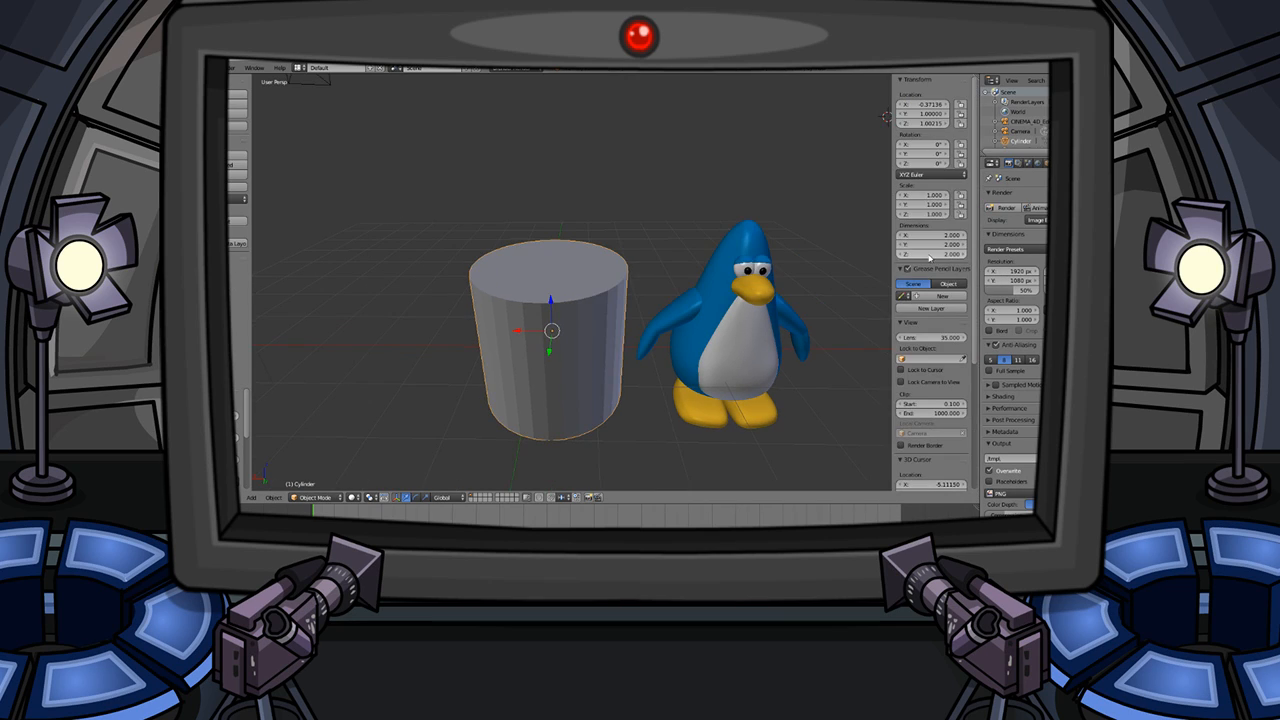
drag(935, 237, 851, 237)
drag(934, 245, 880, 245)
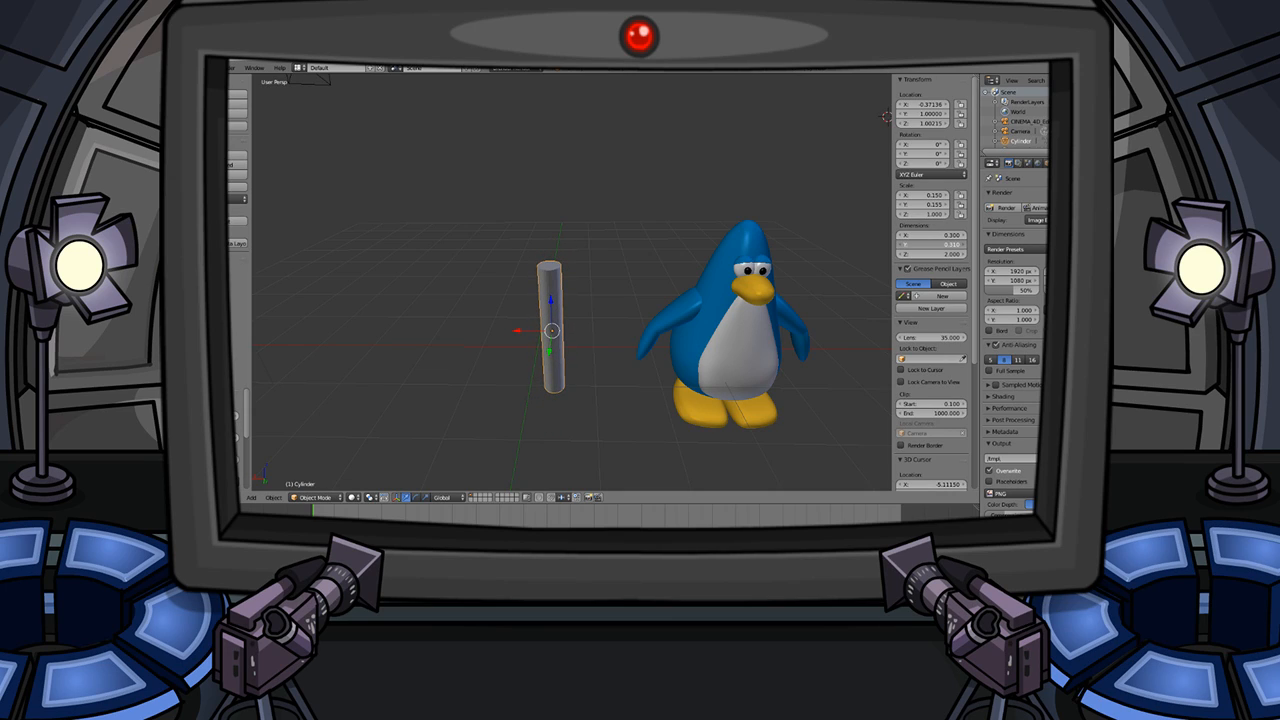
drag(934, 254, 841, 281)
scroll(502, 327, up, 5)
middle_drag(508, 327, 522, 303)
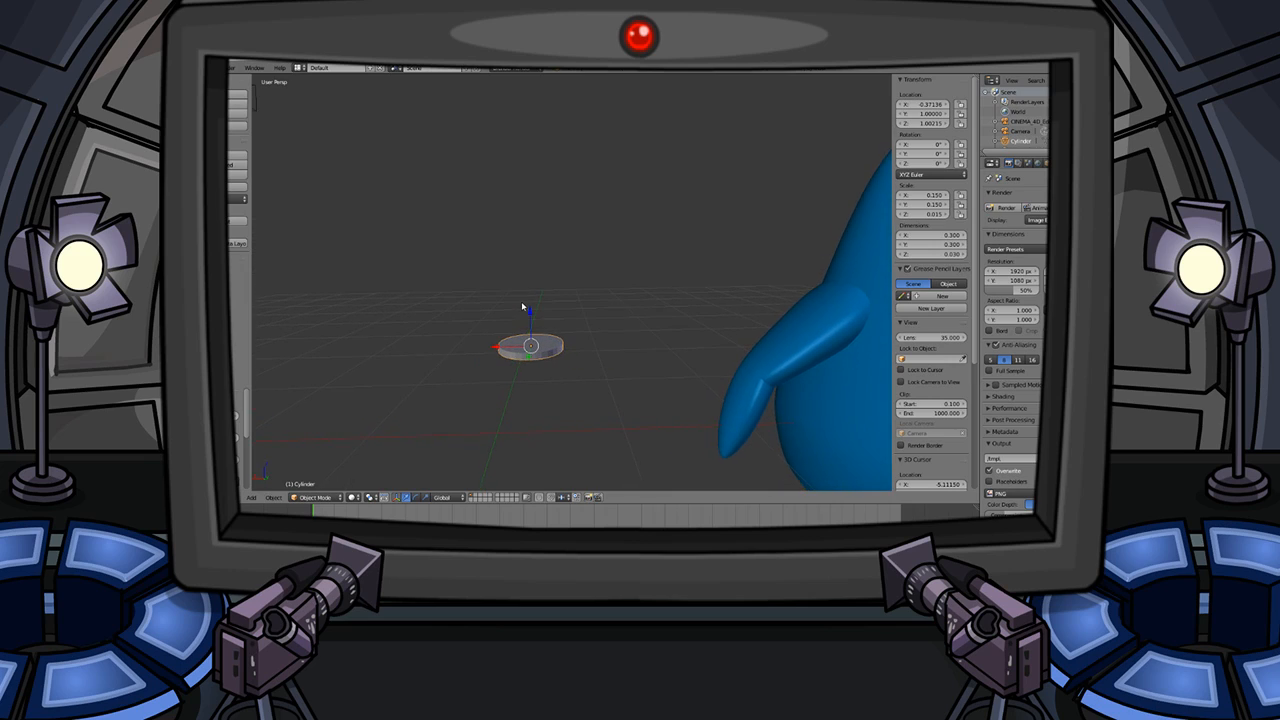
scroll(530, 309, up, 2)
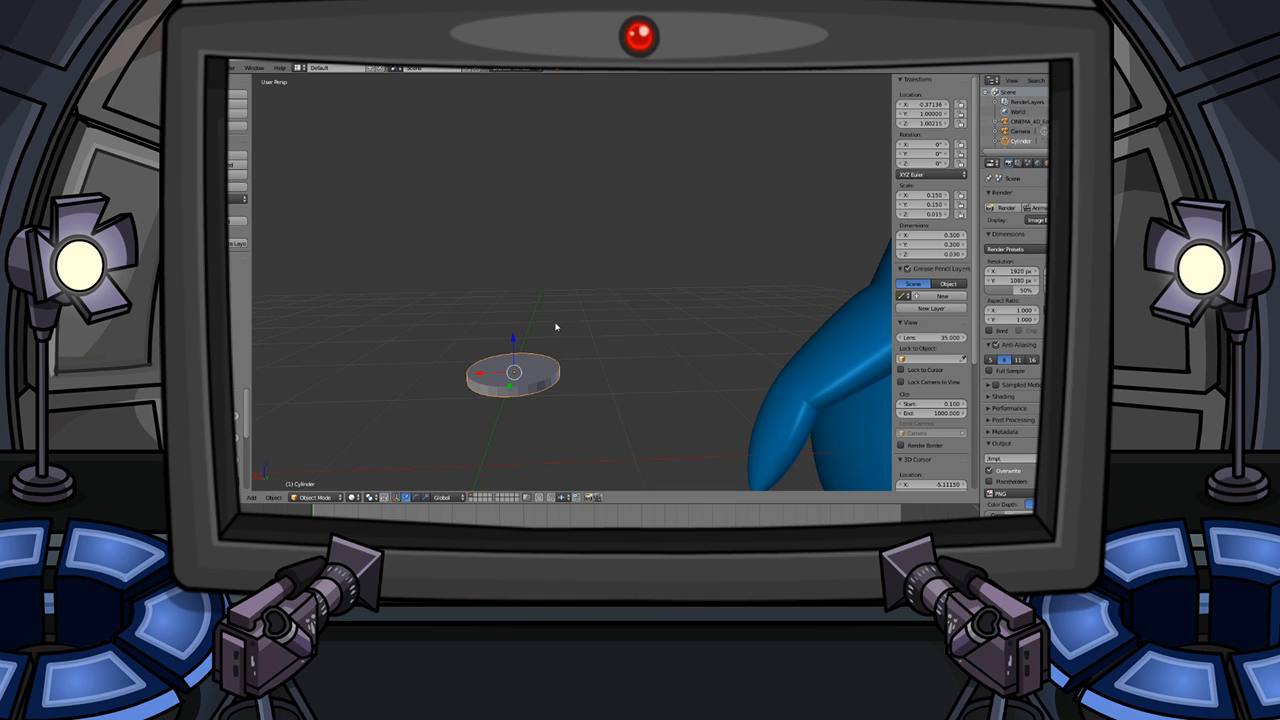
- Lower the disc along the global Z axis to a height of about 0.26
key(g)
key(z)
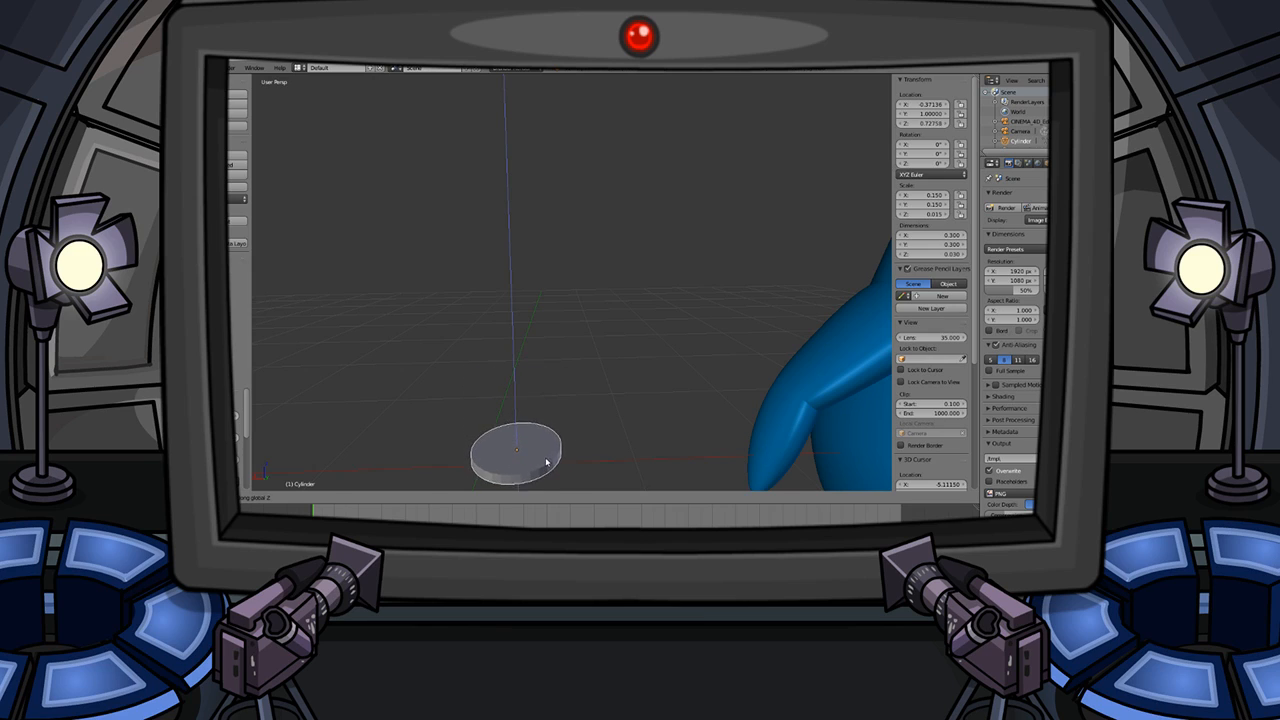
click(551, 465)
middle_drag(551, 465, 521, 390)
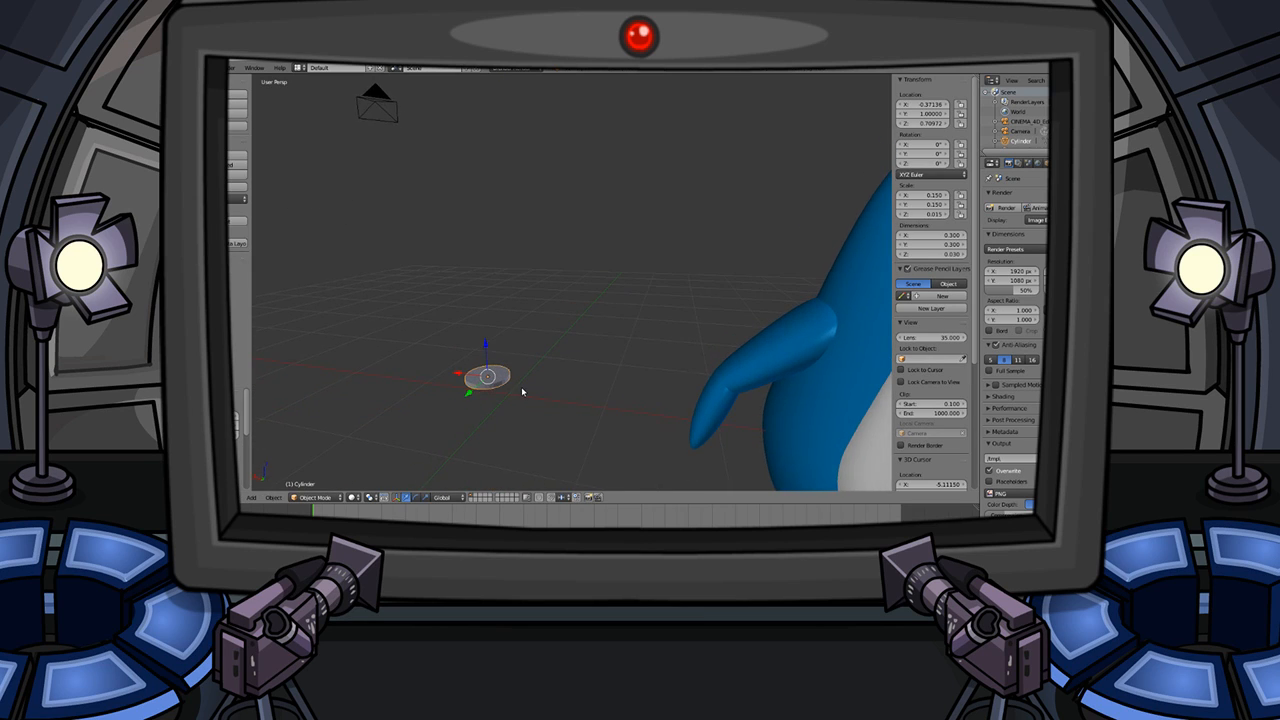
key(g)
key(z)
click(514, 449)
middle_drag(514, 449, 507, 387)
- Place the 3D cursor near the disc and shift the disc to about Y 0.82 and Z 0.25
key(shift+a)
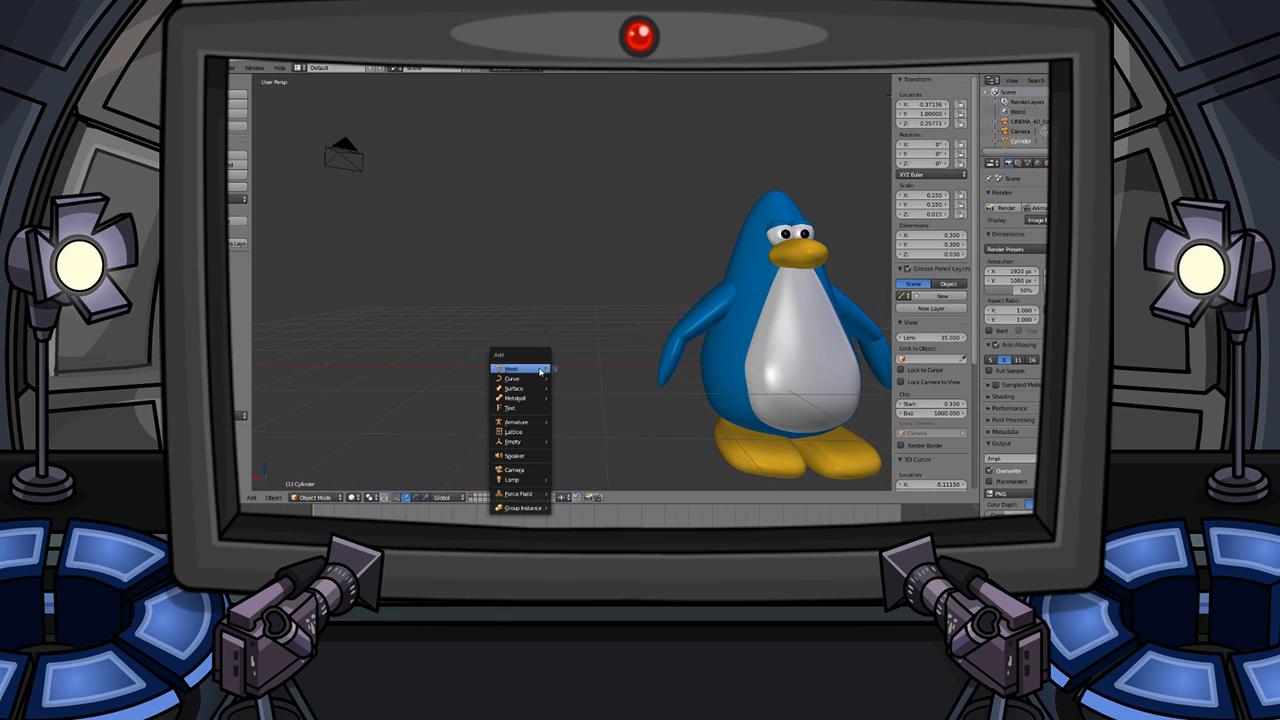
mouse_move(540, 372)
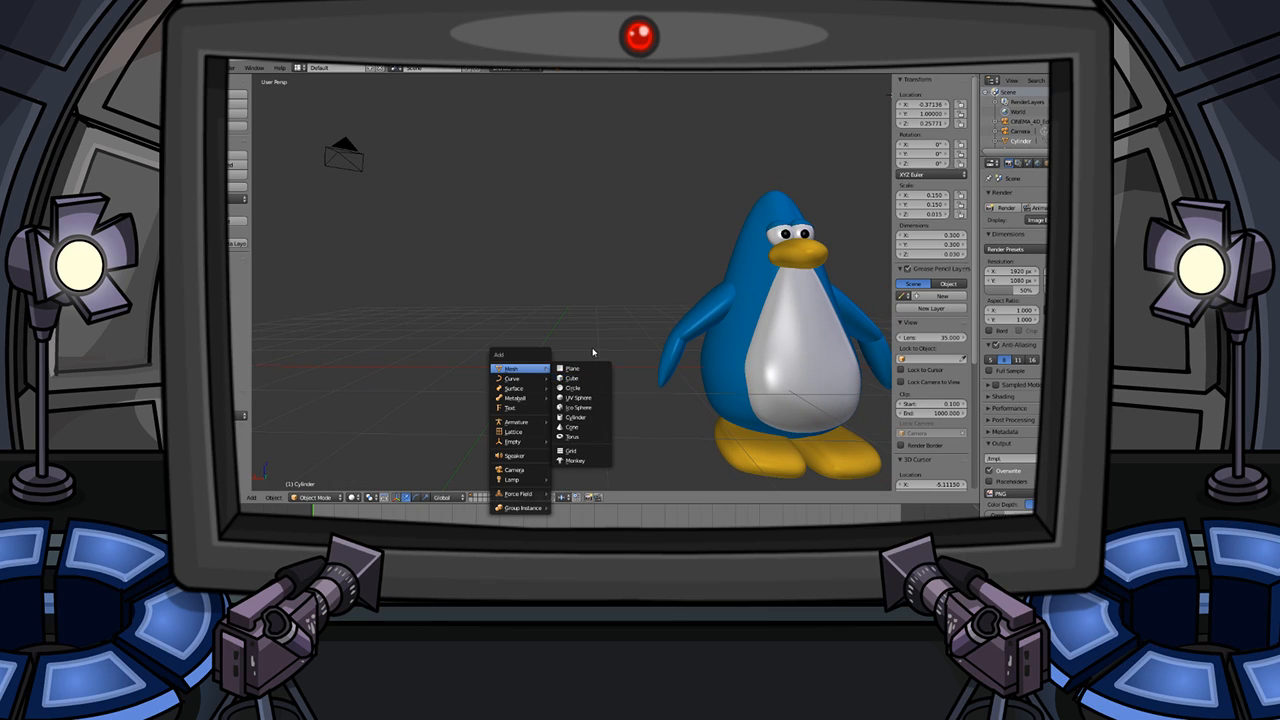
right_click(545, 371)
click(545, 371)
click(525, 328)
click(543, 371)
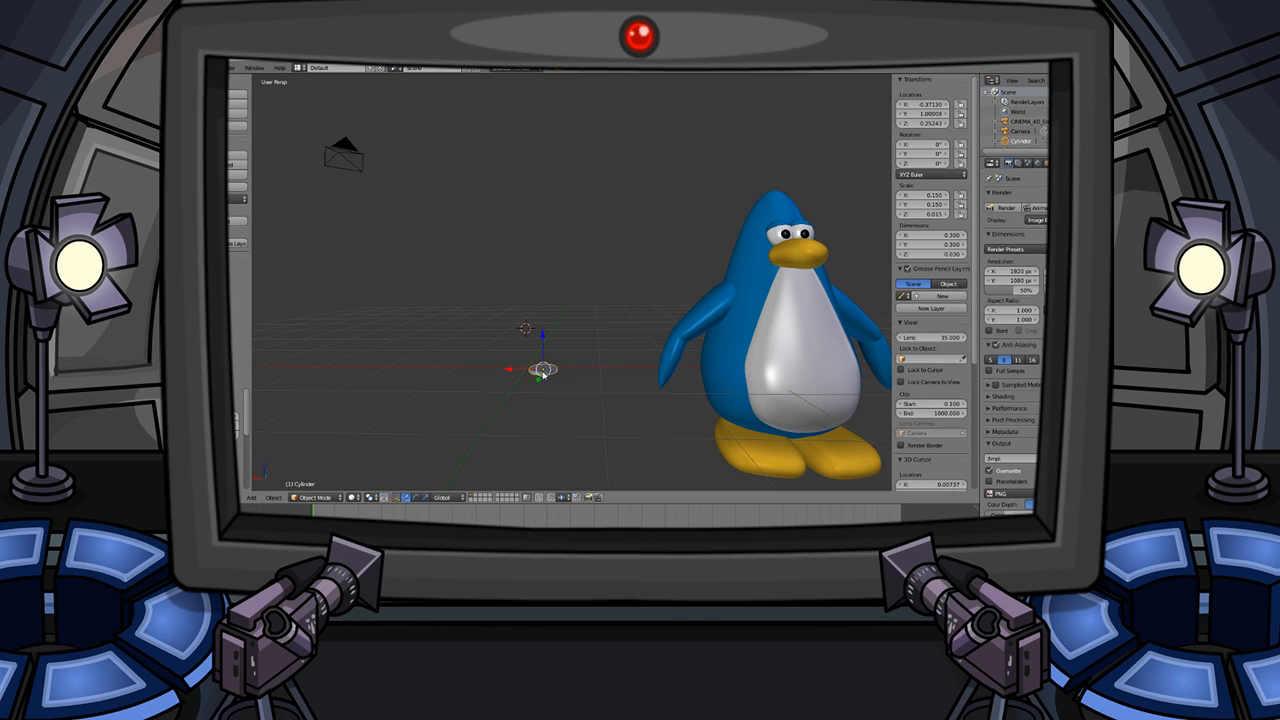
drag(543, 374, 537, 356)
scroll(541, 369, up, 2)
key(a)
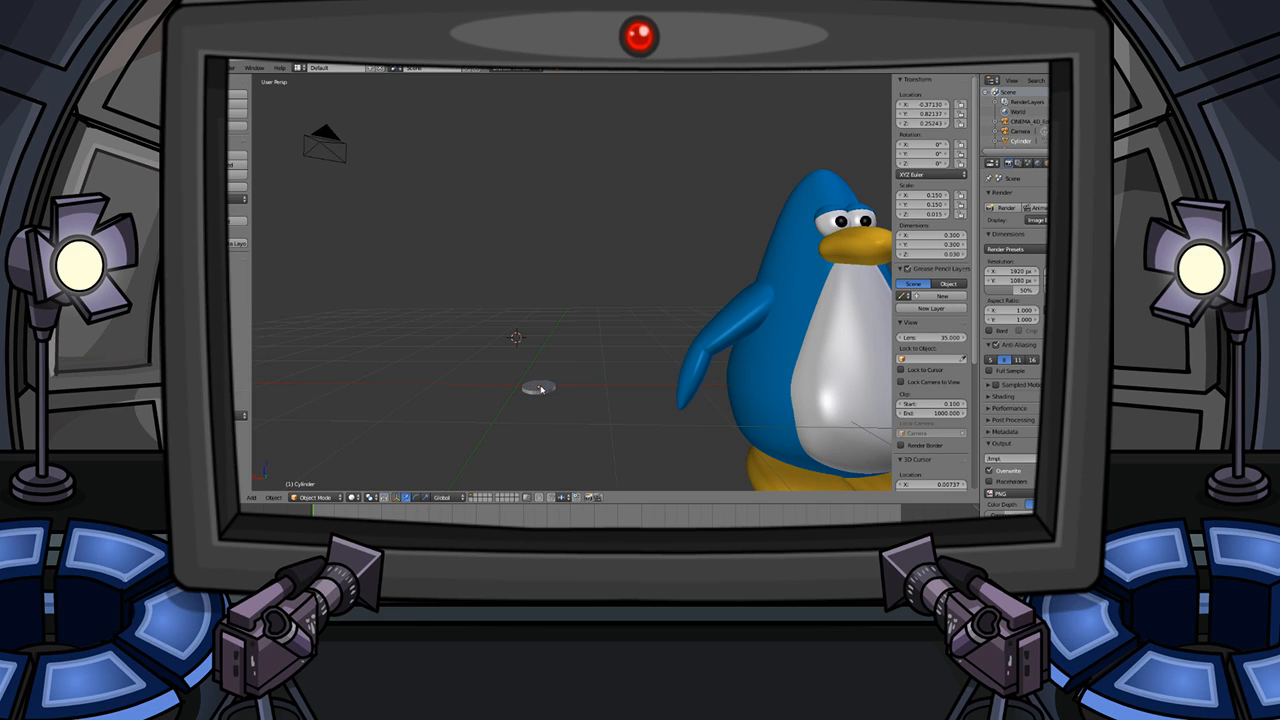
- Try adding an ico sphere mesh to the scene, and remove it
key(shift+a)
mouse_move(542, 389)
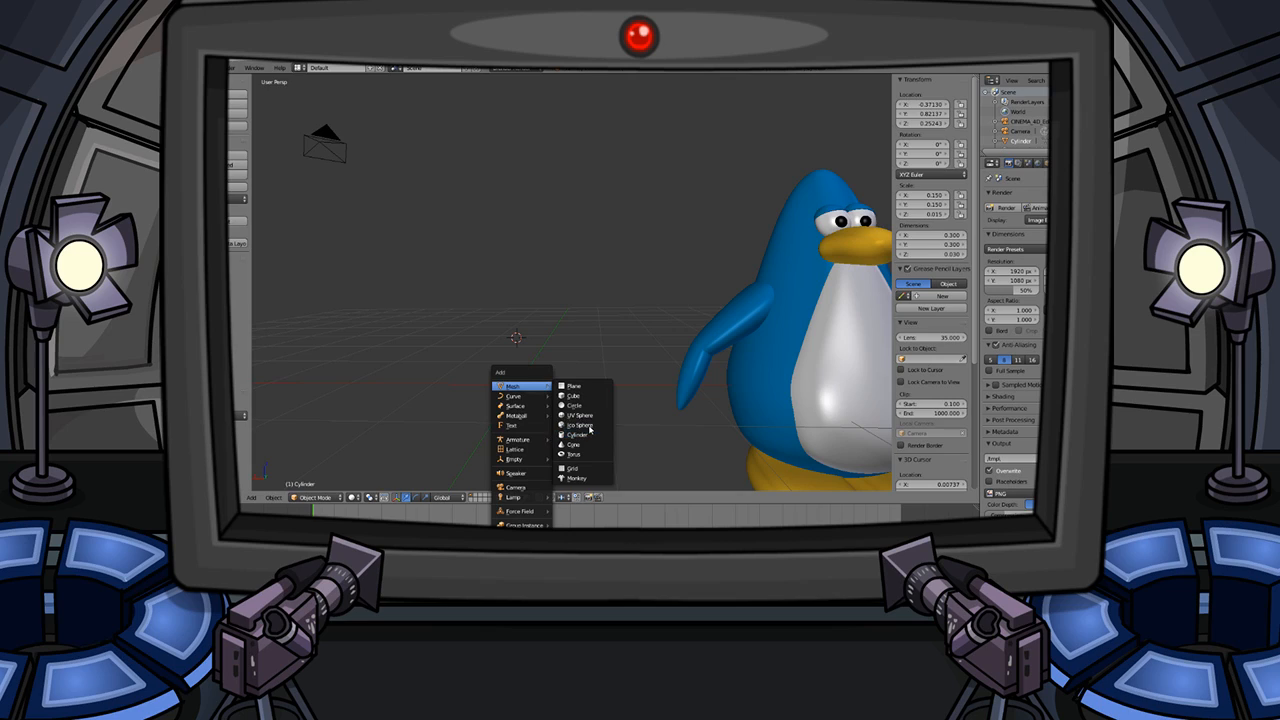
click(587, 426)
key(Delete)
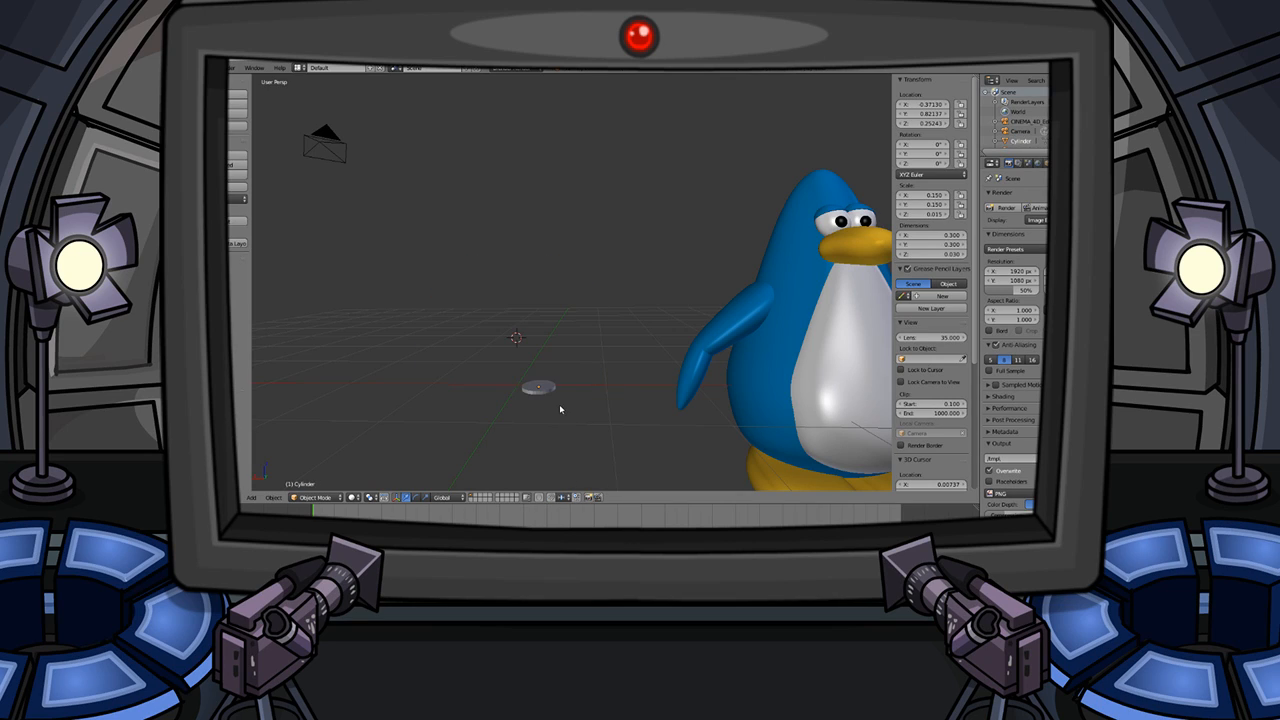
- Add a second cylinder mesh to the scene at the 3D cursor
key(shift+a)
mouse_move(545, 400)
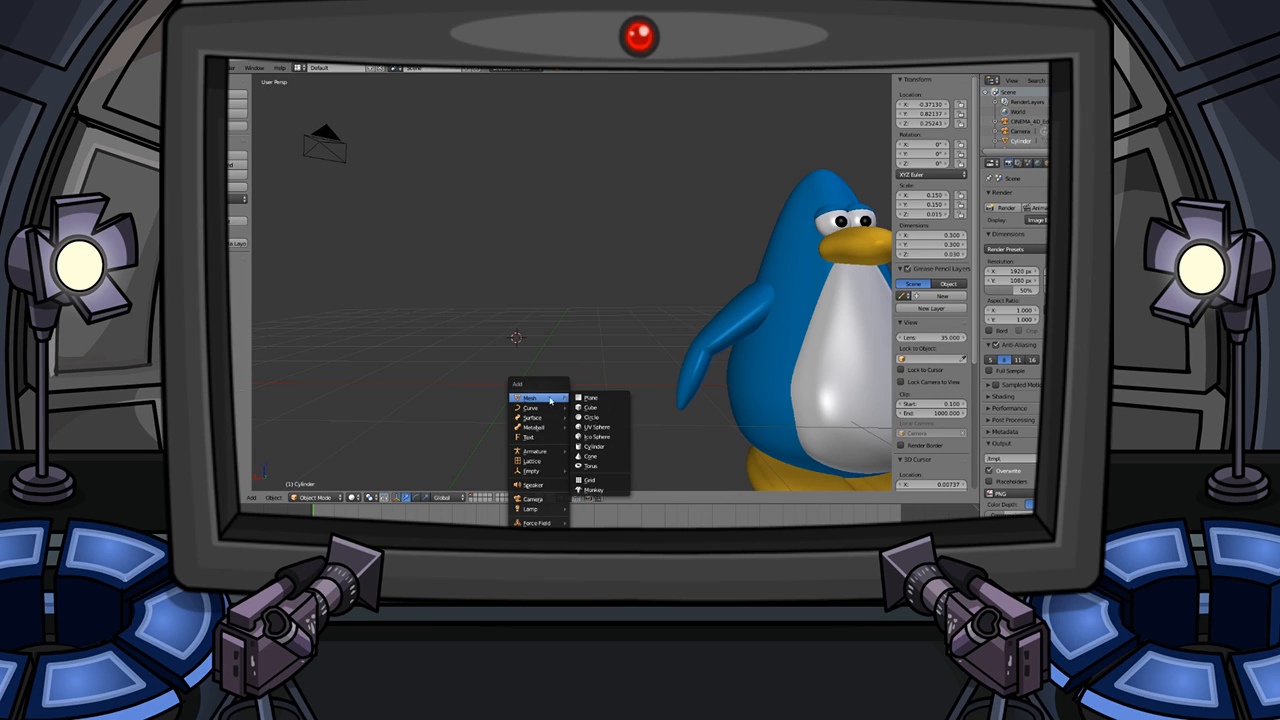
click(594, 445)
middle_drag(600, 385, 600, 394)
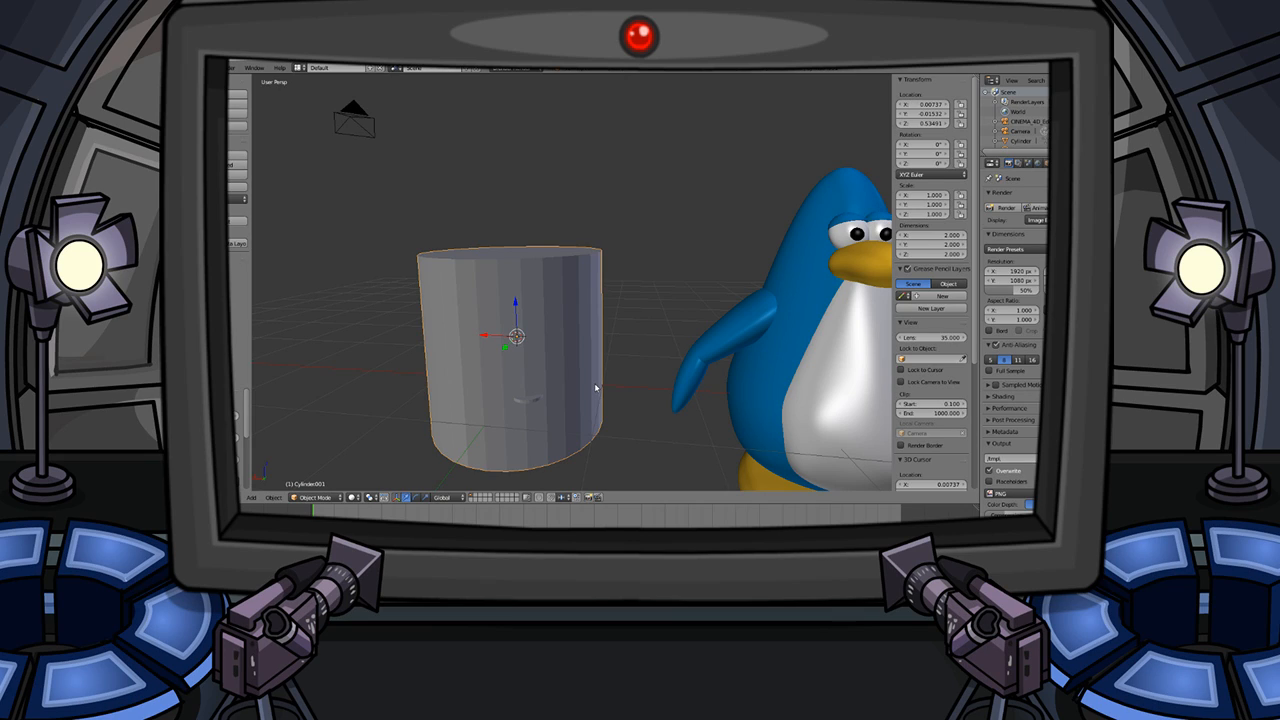
scroll(490, 296, up, 1)
scroll(513, 290, down, 6)
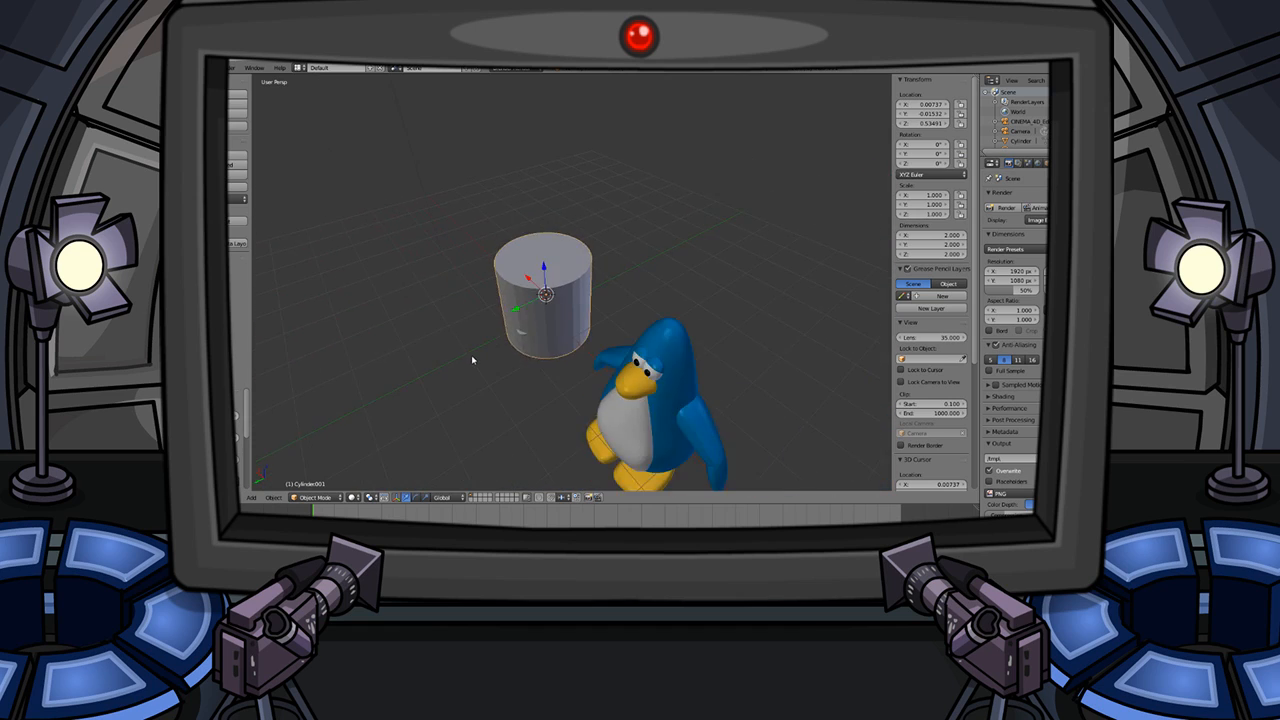
scroll(536, 322, up, 4)
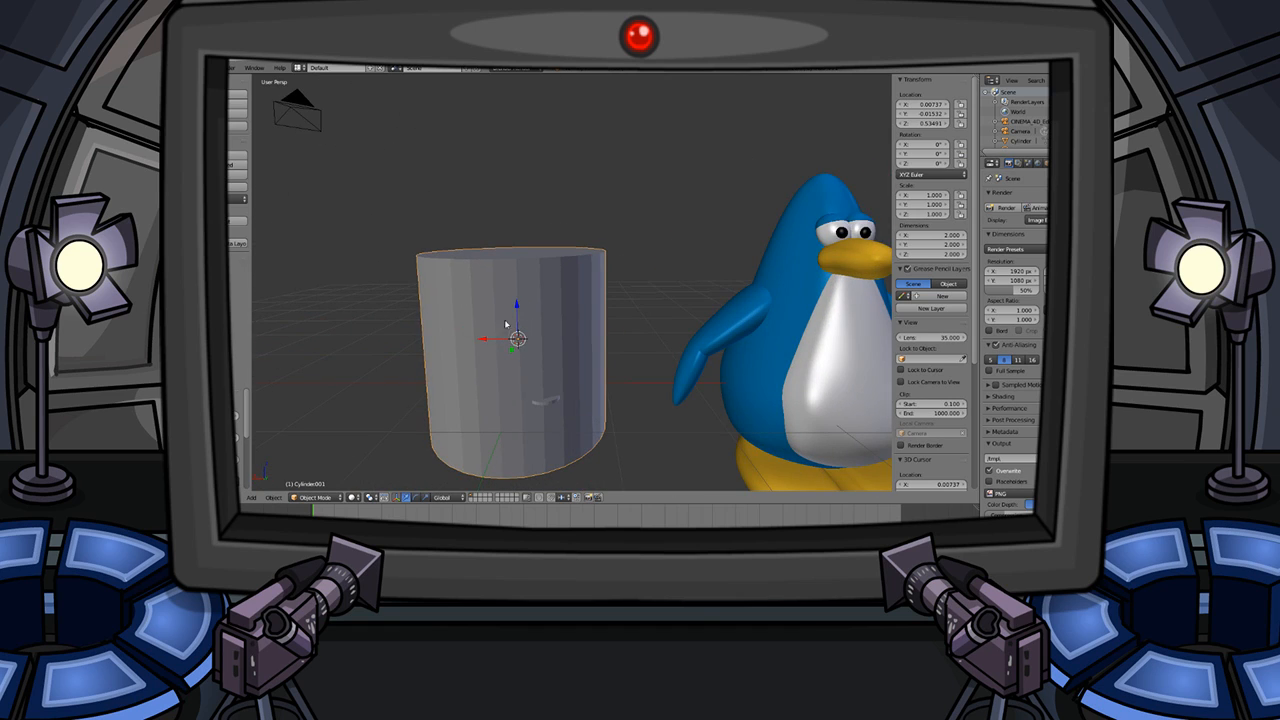
- Give the new large cylinder the disc's X location of -0.37130
right_click(552, 400)
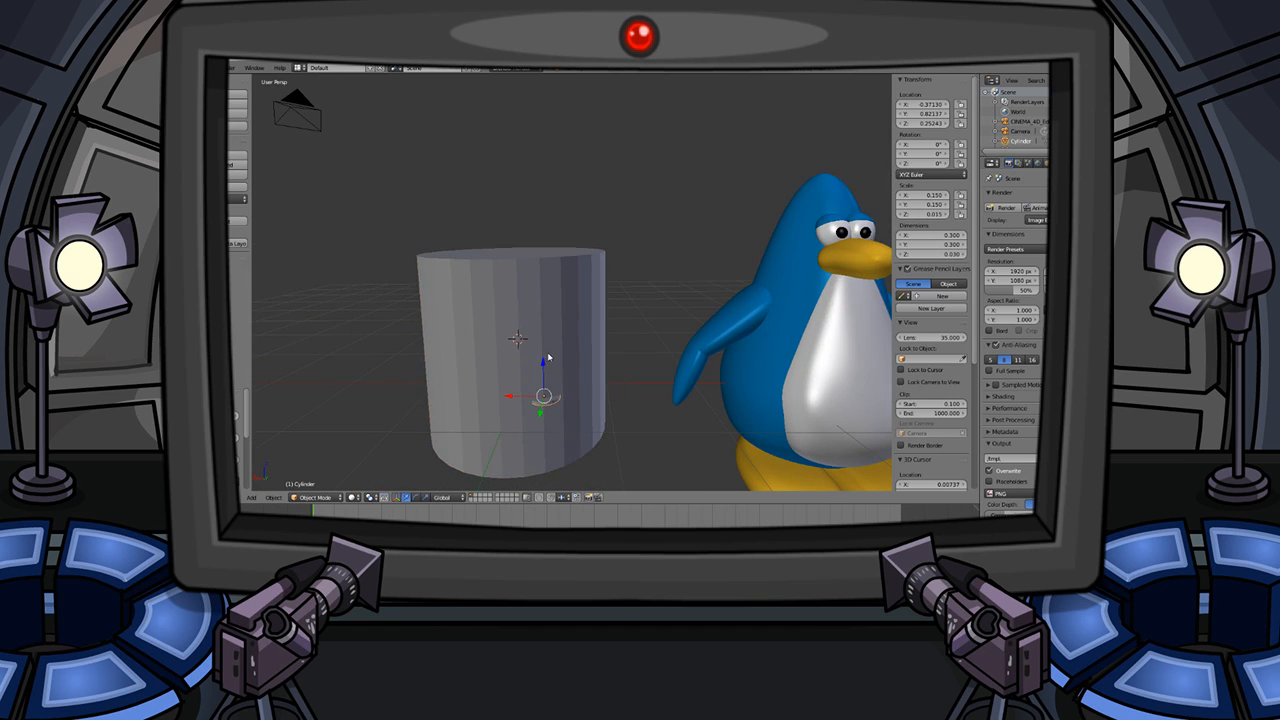
click(922, 104)
right_click(530, 277)
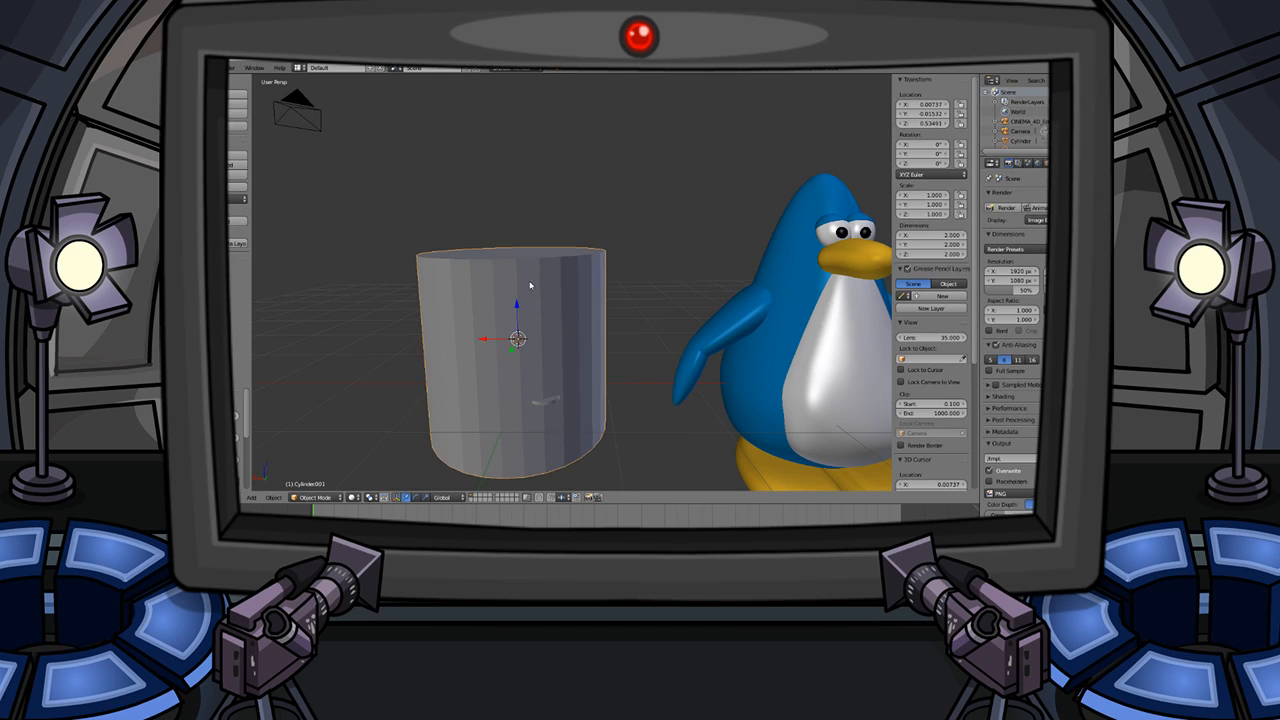
click(926, 105)
text(-0.37130)
click(796, 171)
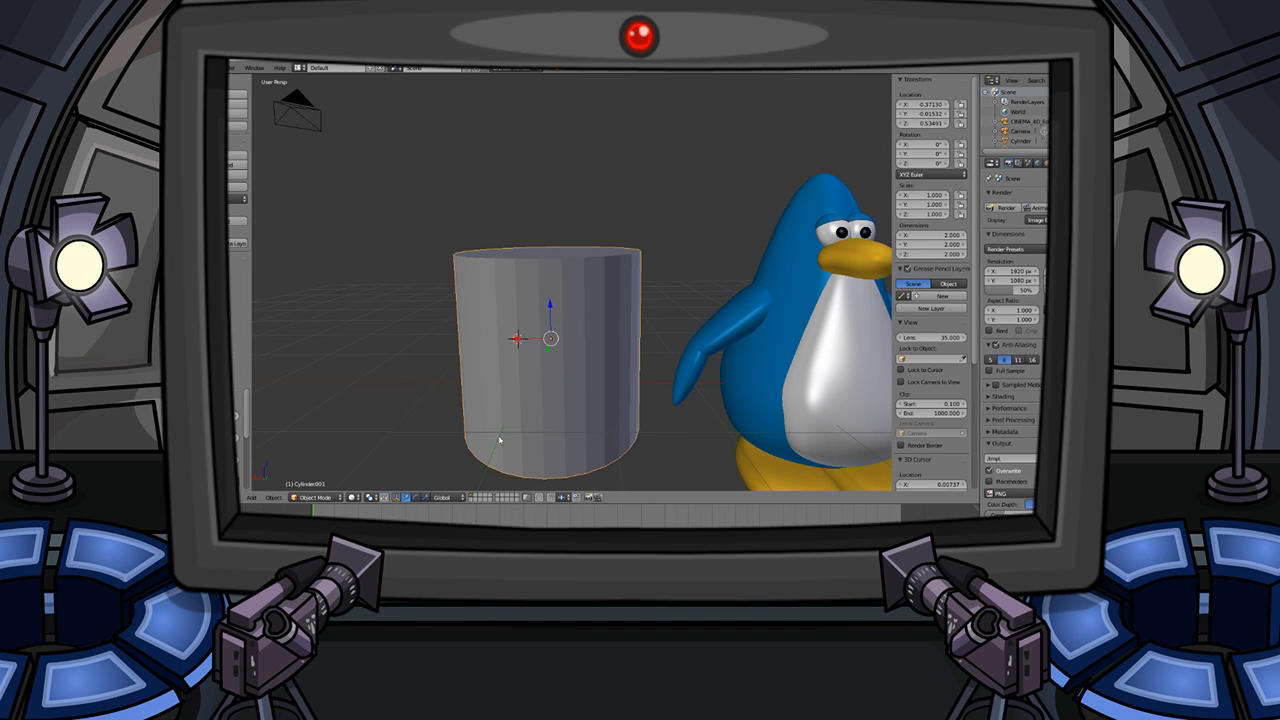
- Narrow the large cylinder by reducing its X scale to 0.120
scroll(566, 398, up, 10)
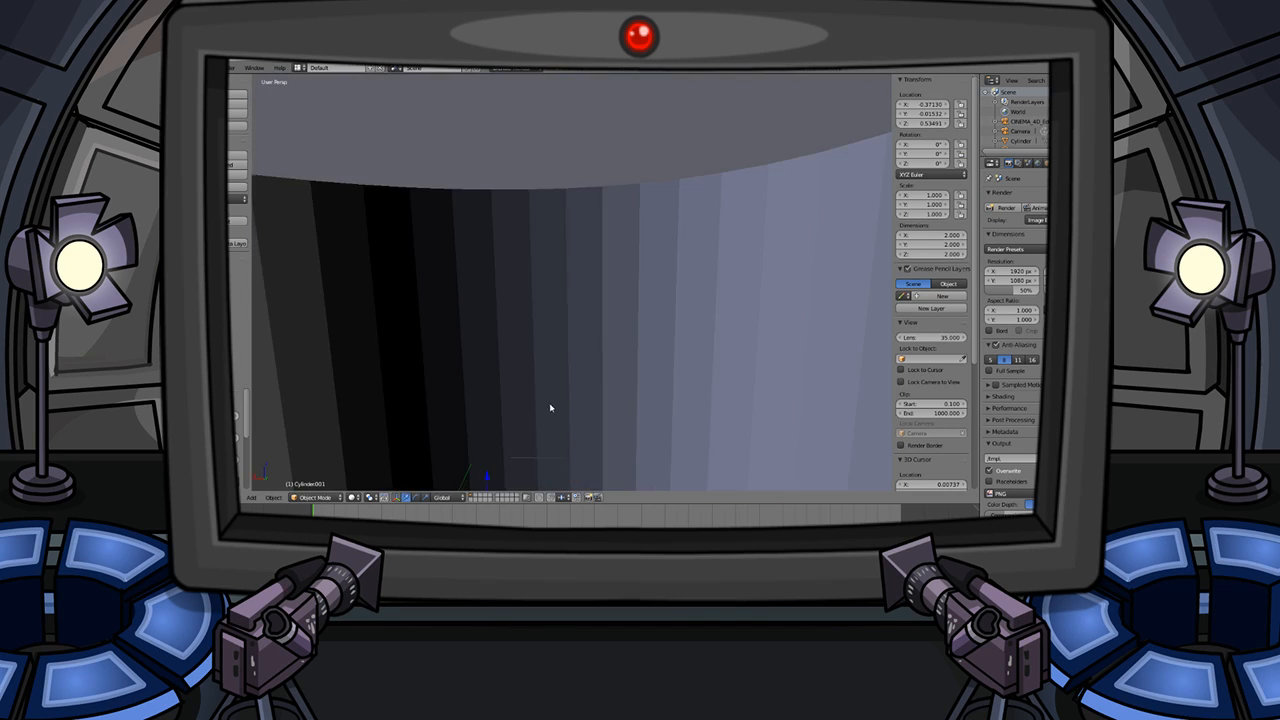
scroll(630, 270, down, 10)
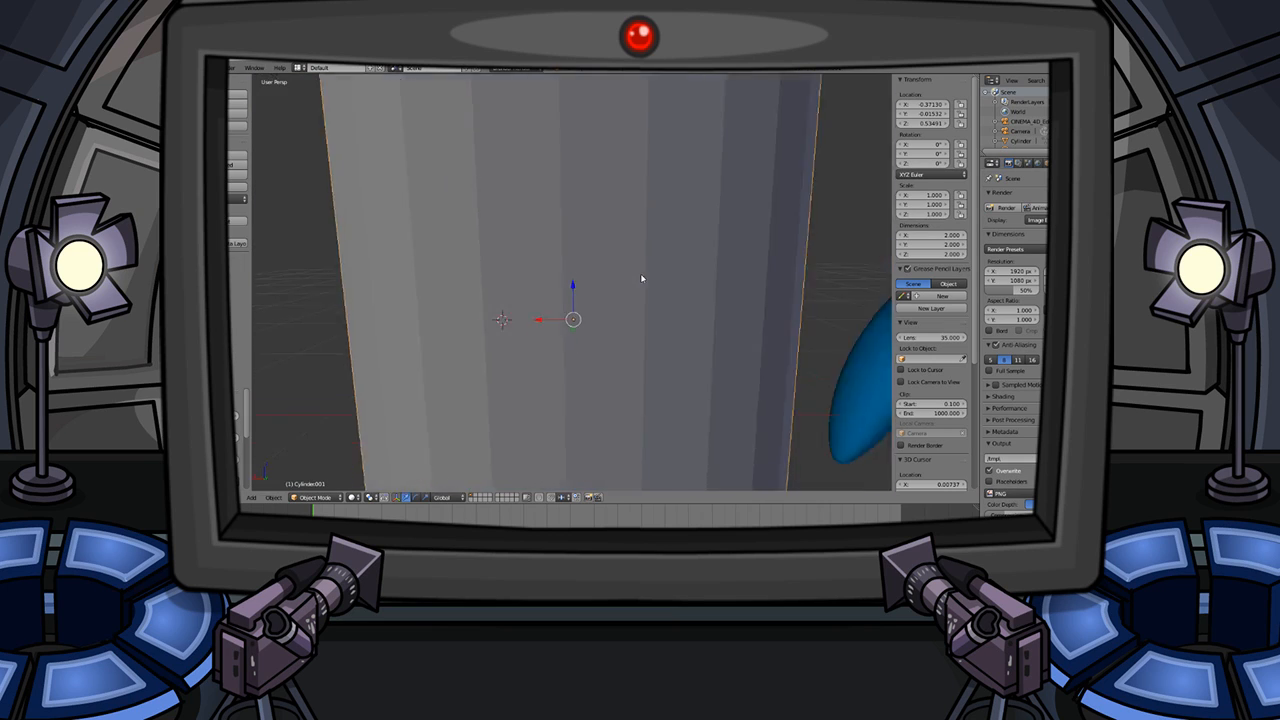
drag(926, 196, 876, 196)
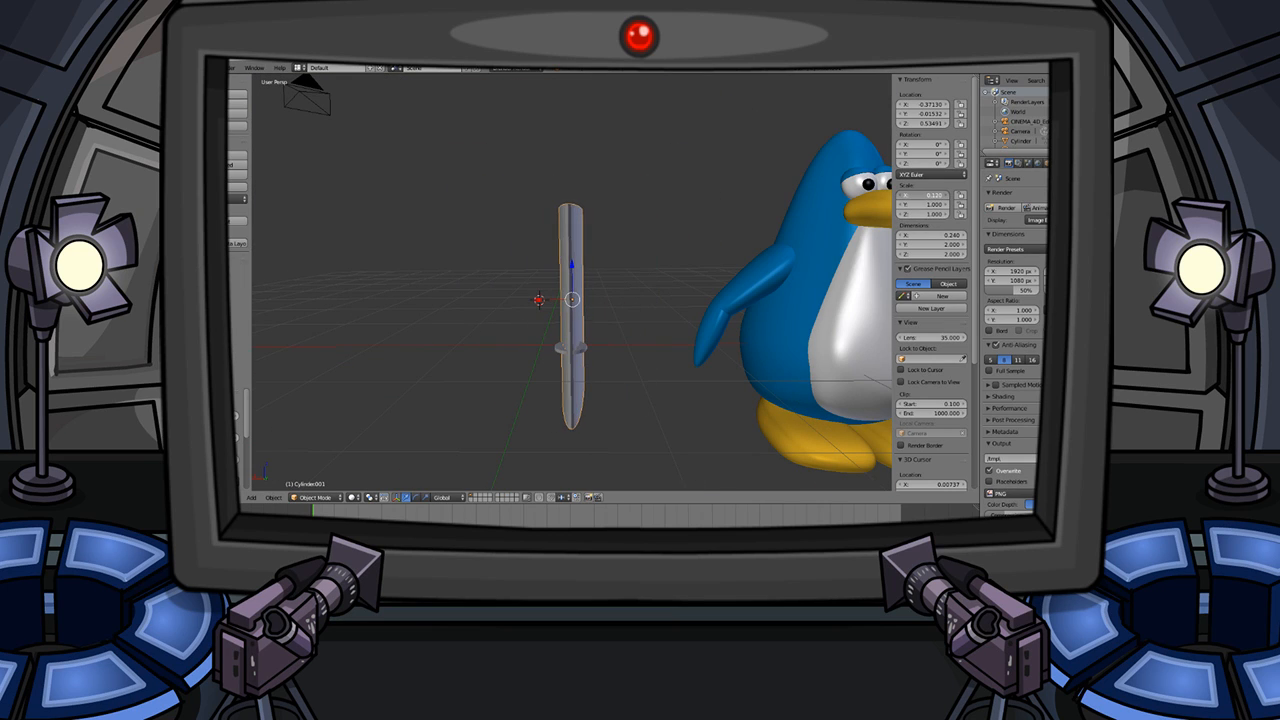
- Copy the disc's Y location and apply it to the narrowed cylinder so both share the same centre
key(KP_Decimal)
right_click(594, 431)
click(930, 113)
key(ctrl+c)
key(Return)
right_click(571, 226)
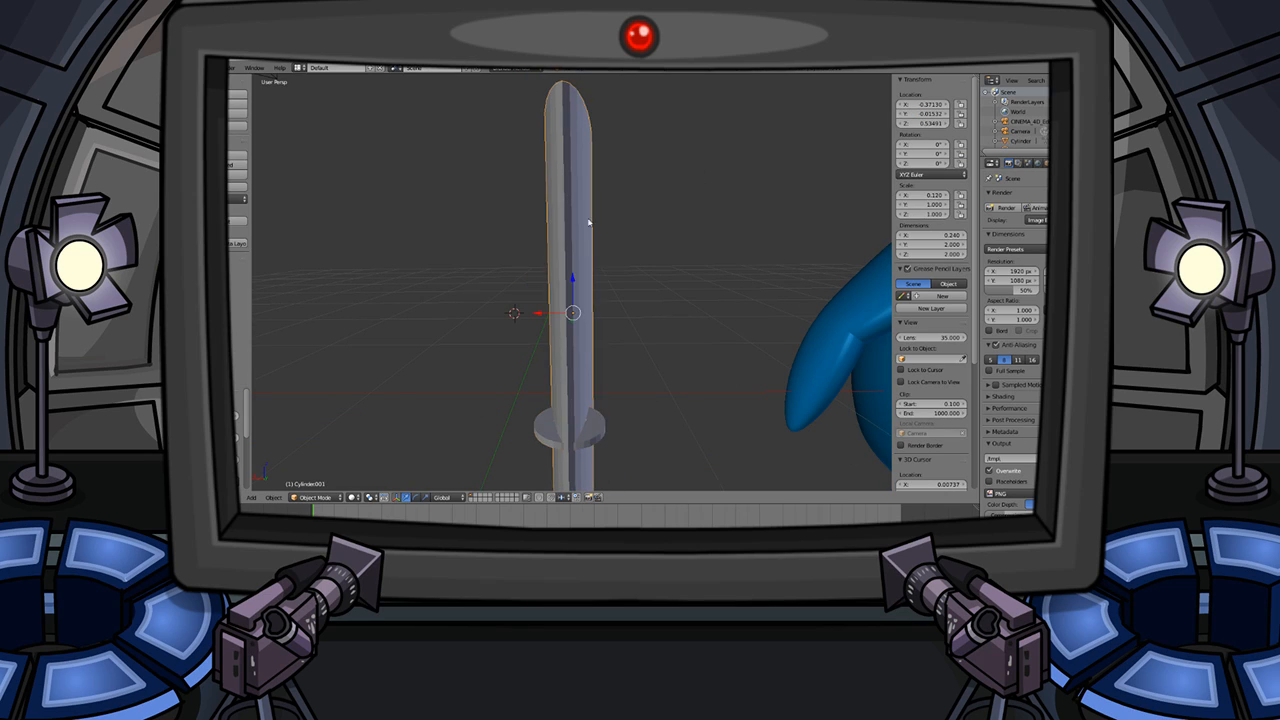
key(ctrl+v)
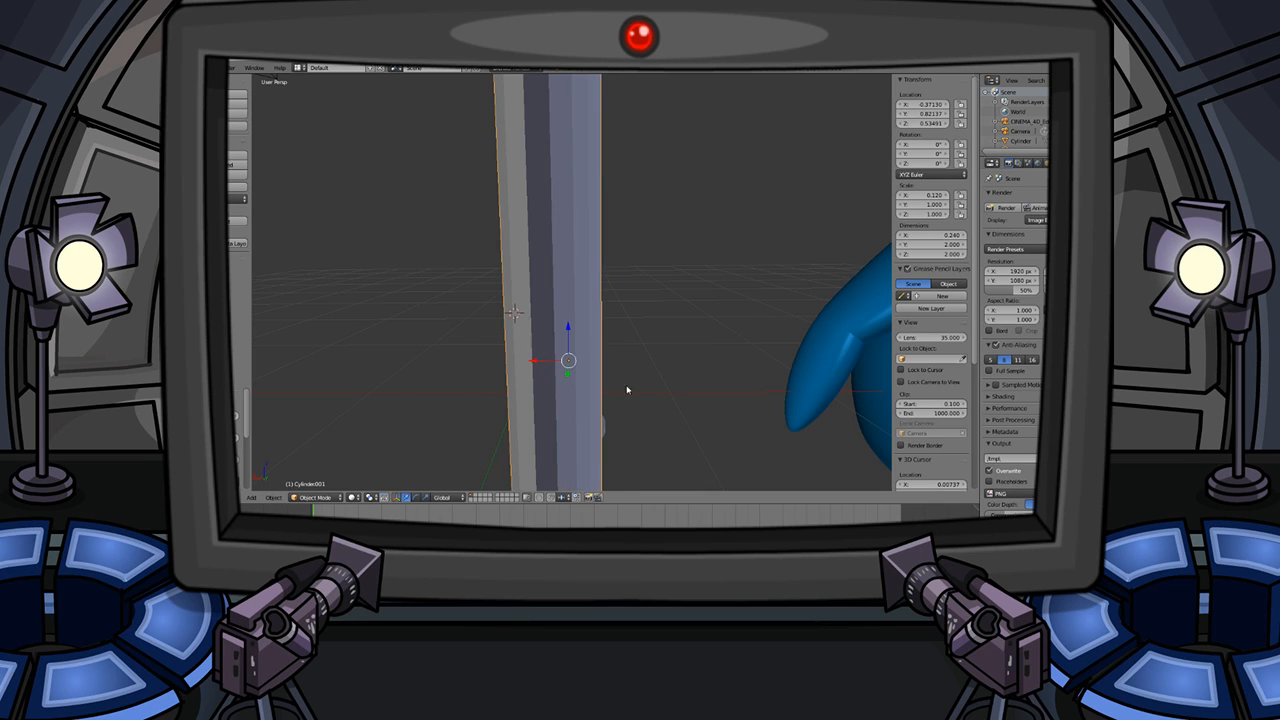
- Examine the alignment of the narrowed cylinder and the disc from several angles, in wireframe and solid display
right_click(602, 430)
middle_drag(842, 184, 588, 265)
scroll(450, 347, up, 2)
middle_drag(450, 347, 534, 347)
scroll(491, 326, down, 5)
scroll(534, 347, up, 3)
scroll(534, 347, up, 3)
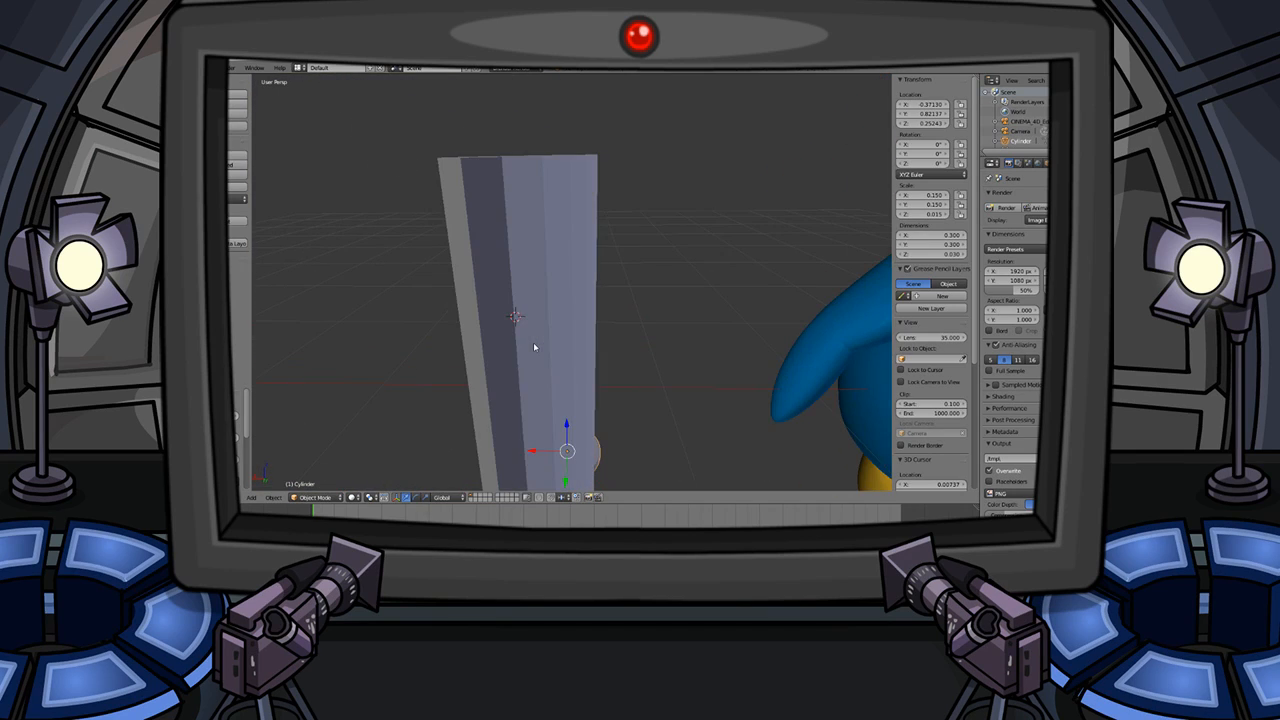
key(z)
key(z)
key(z)
click(533, 342)
mouse_move(533, 342)
middle_down()
mouse_move(596, 388)
mouse_move(669, 360)
middle_up()
right_click(672, 355)
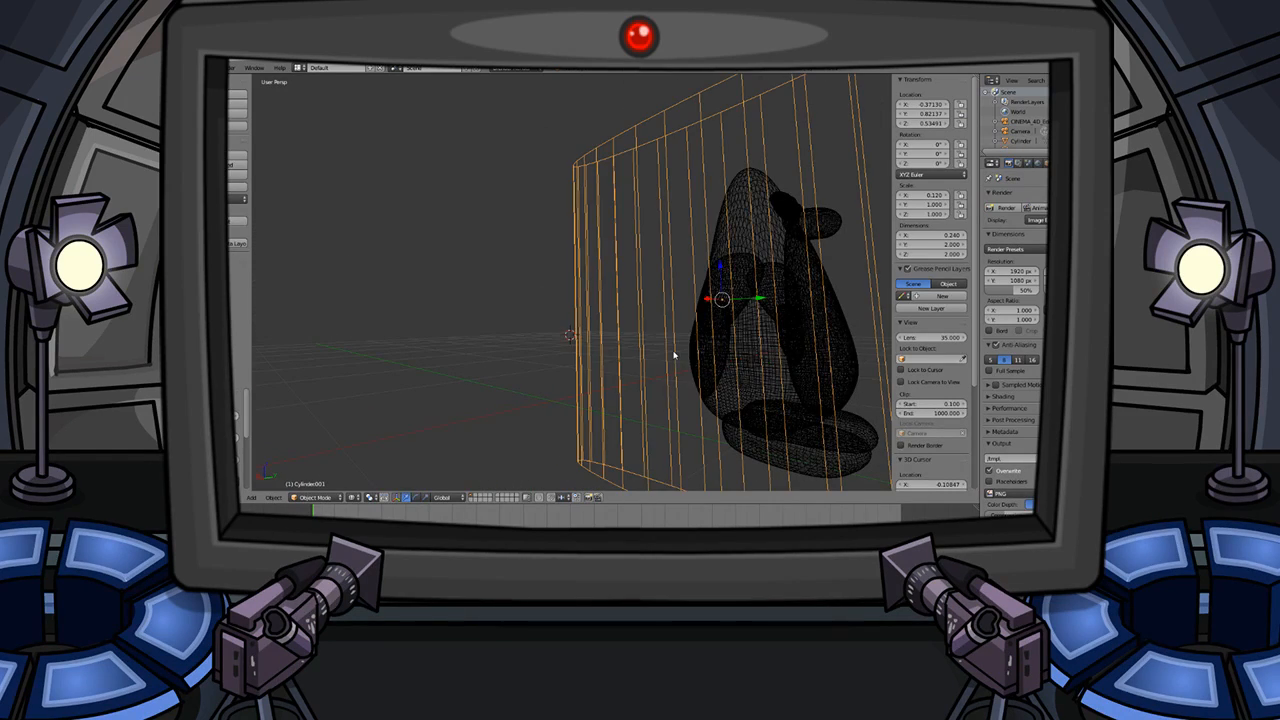
key(z)
mouse_move(684, 349)
middle_down()
mouse_move(625, 375)
mouse_move(563, 374)
mouse_move(553, 358)
middle_up()
right_click(553, 358)
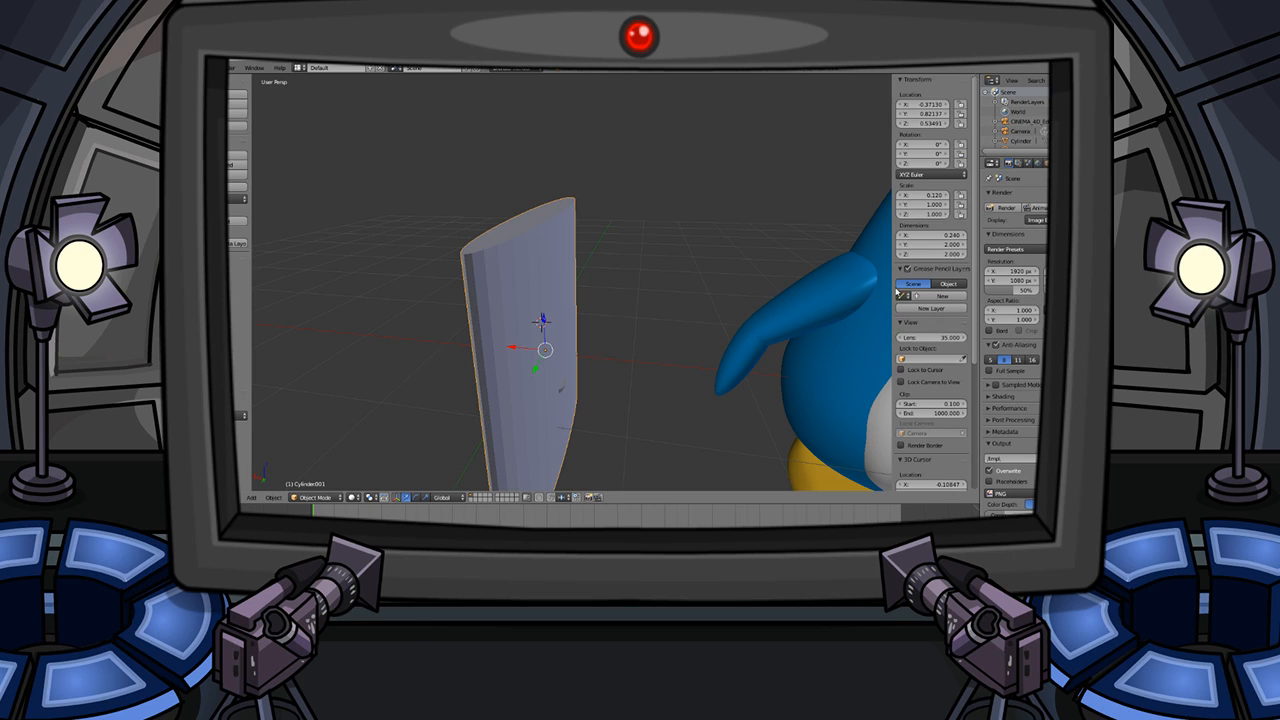
- Reduce the tall cylinder's dimensions to Y 0.160 and Z 0.550
middle_drag(845, 288, 730, 285)
drag(931, 245, 822, 245)
scroll(451, 383, up, 5)
middle_drag(451, 383, 575, 354)
middle_drag(725, 299, 615, 298)
scroll(670, 374, up, 5)
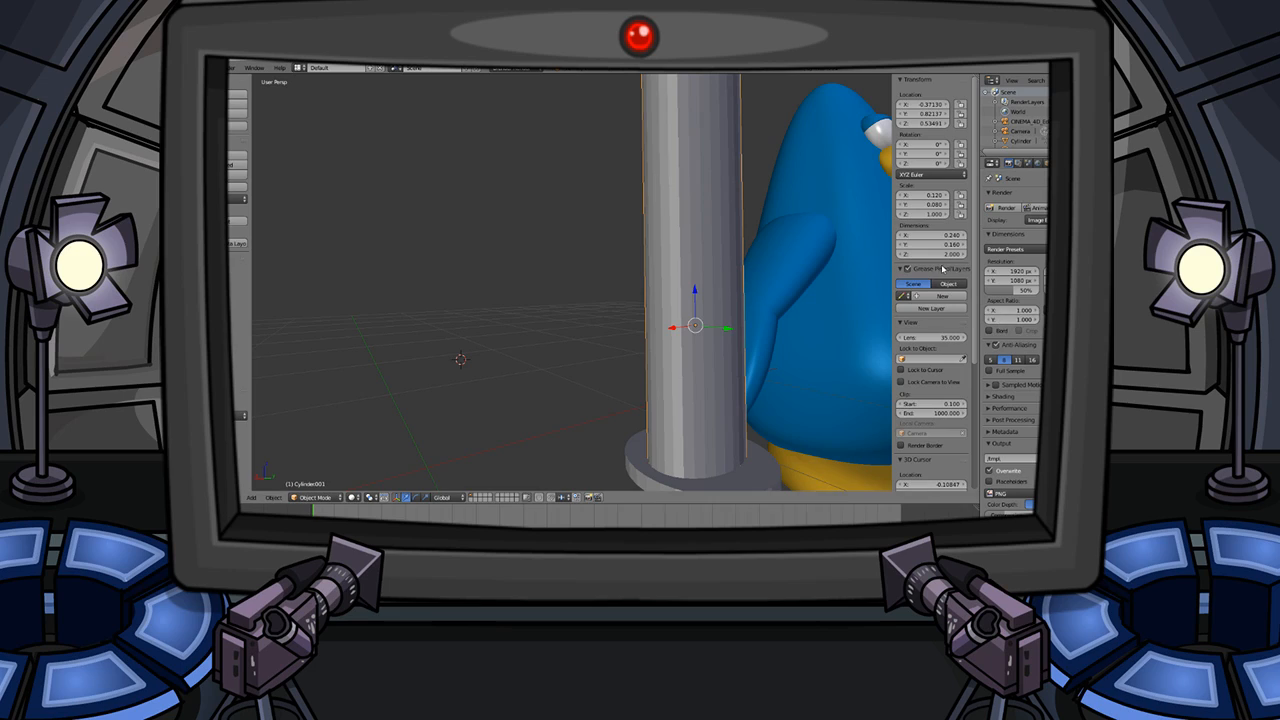
mouse_move(941, 255)
mouse_down()
mouse_move(966, 255)
mouse_move(900, 255)
mouse_move(935, 255)
mouse_up()
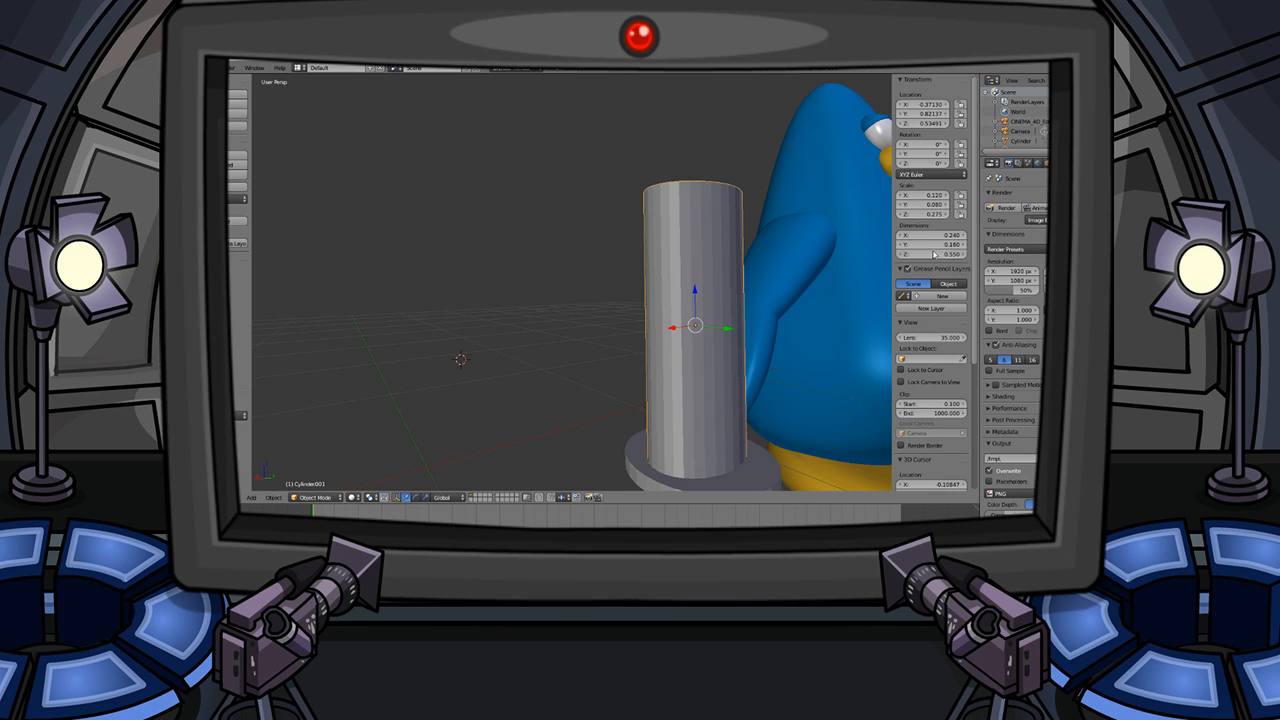
- Set the tall cylinder's Y scale to 0.120 so its cross-section is round
scroll(594, 357, down, 1)
middle_drag(594, 357, 678, 380)
scroll(678, 380, up, 2)
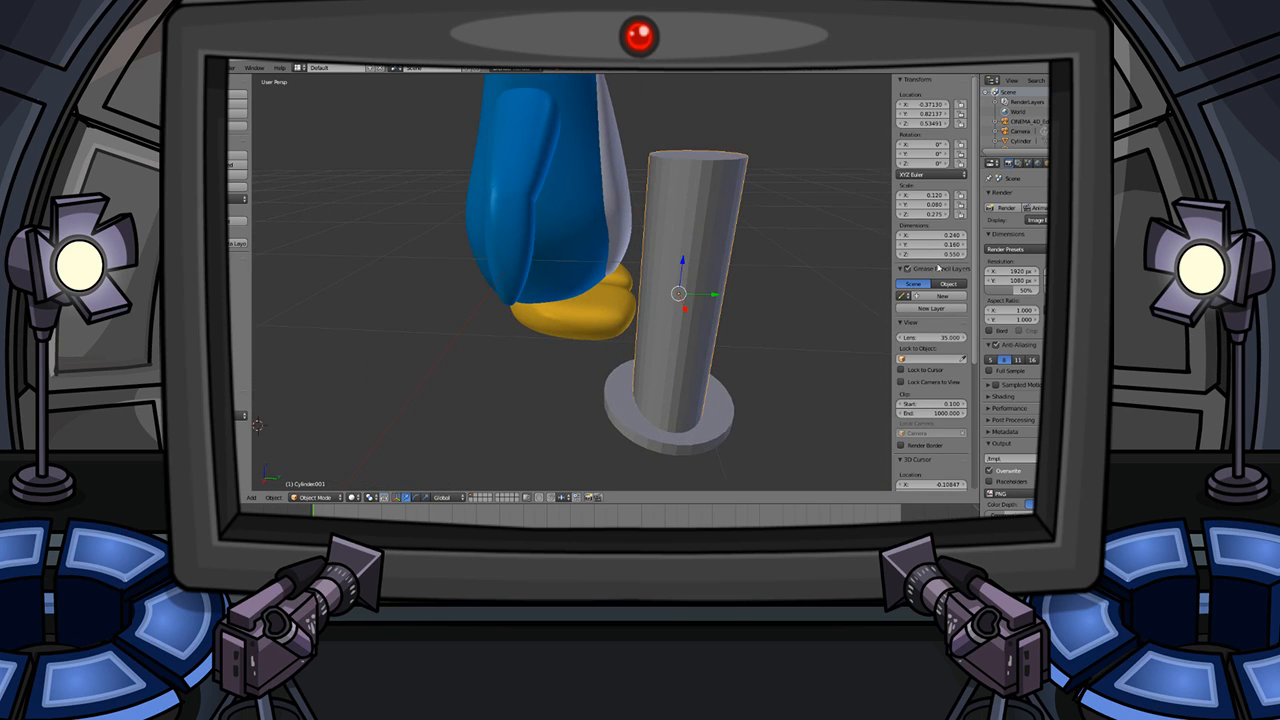
drag(925, 195, 940, 204)
key(ctrl+z)
middle_drag(757, 343, 717, 316)
key(KP_Divide)
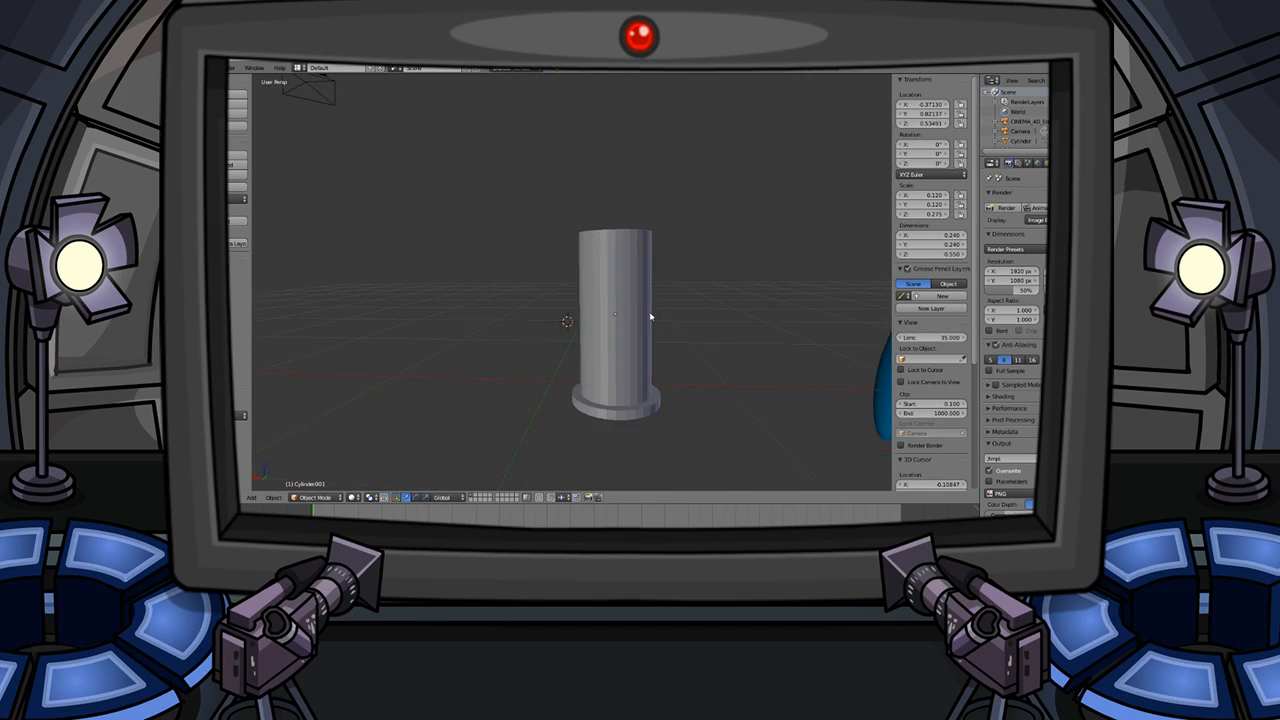
- Raise the tall cylinder along the global Z axis to about 0.59, clear of the disc
middle_drag(630, 358, 633, 345)
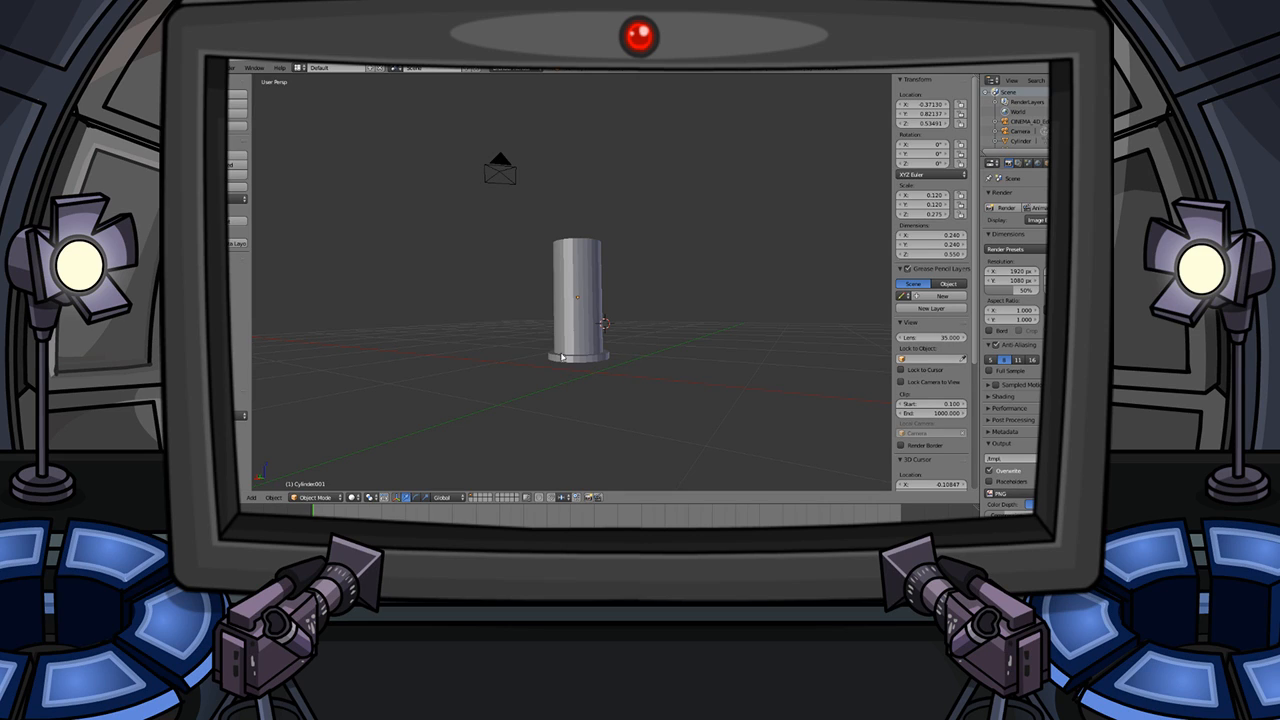
key(g)
key(z)
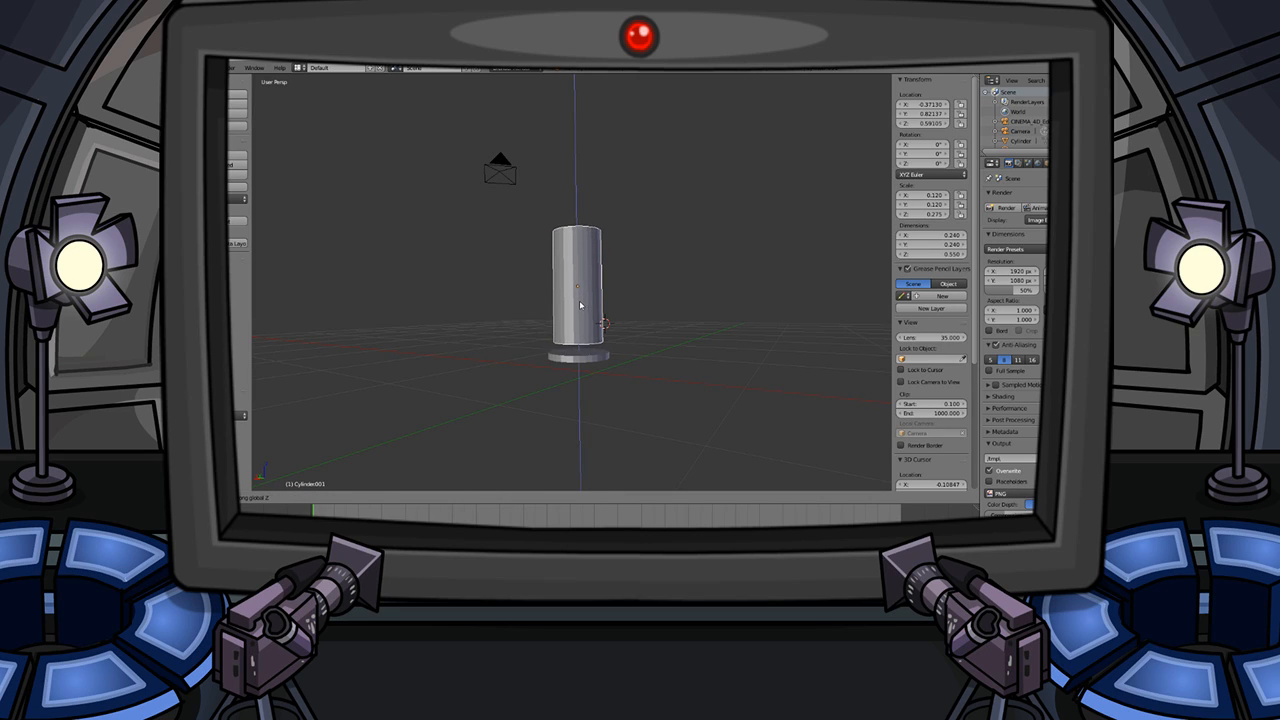
click(580, 305)
key(KP_Decimal)
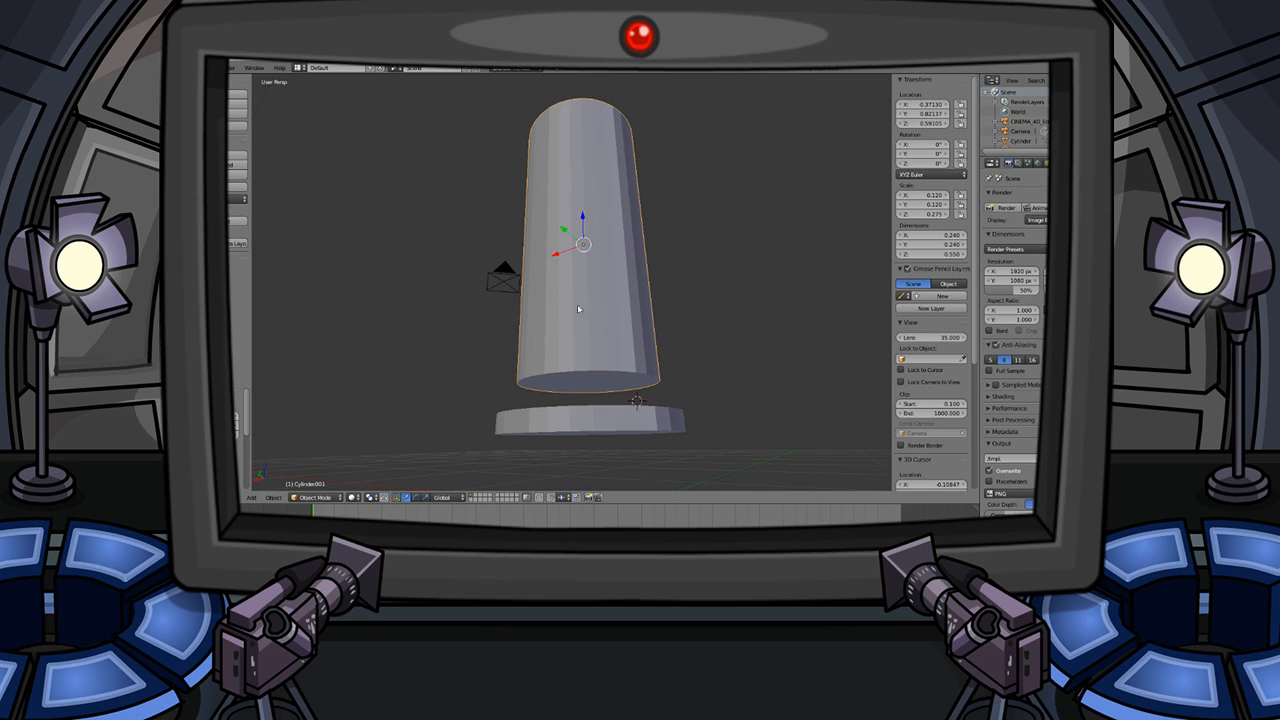
- Edit the tall cylinder's mesh in face select mode and scale its bottom face outward
key(Tab)
key(Tab)
key(Tab)
key(ctrl+Tab)
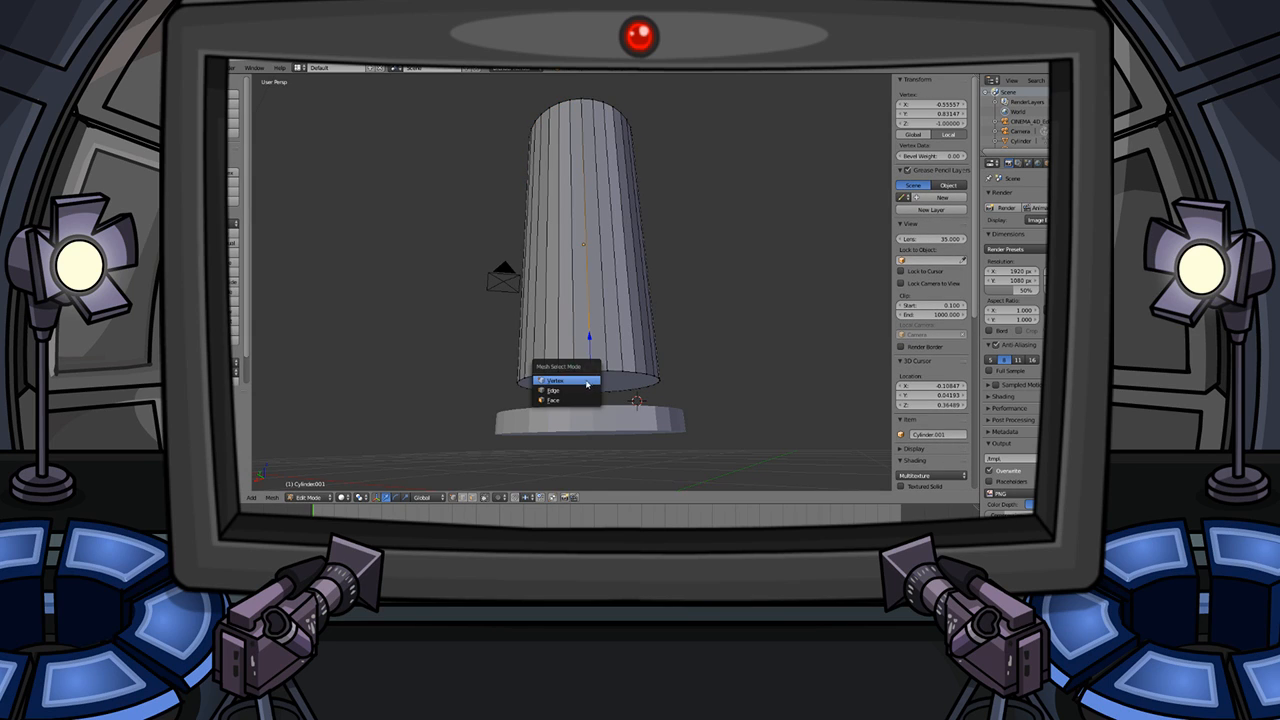
ctrl+click(574, 401)
right_click(588, 383)
key(s)
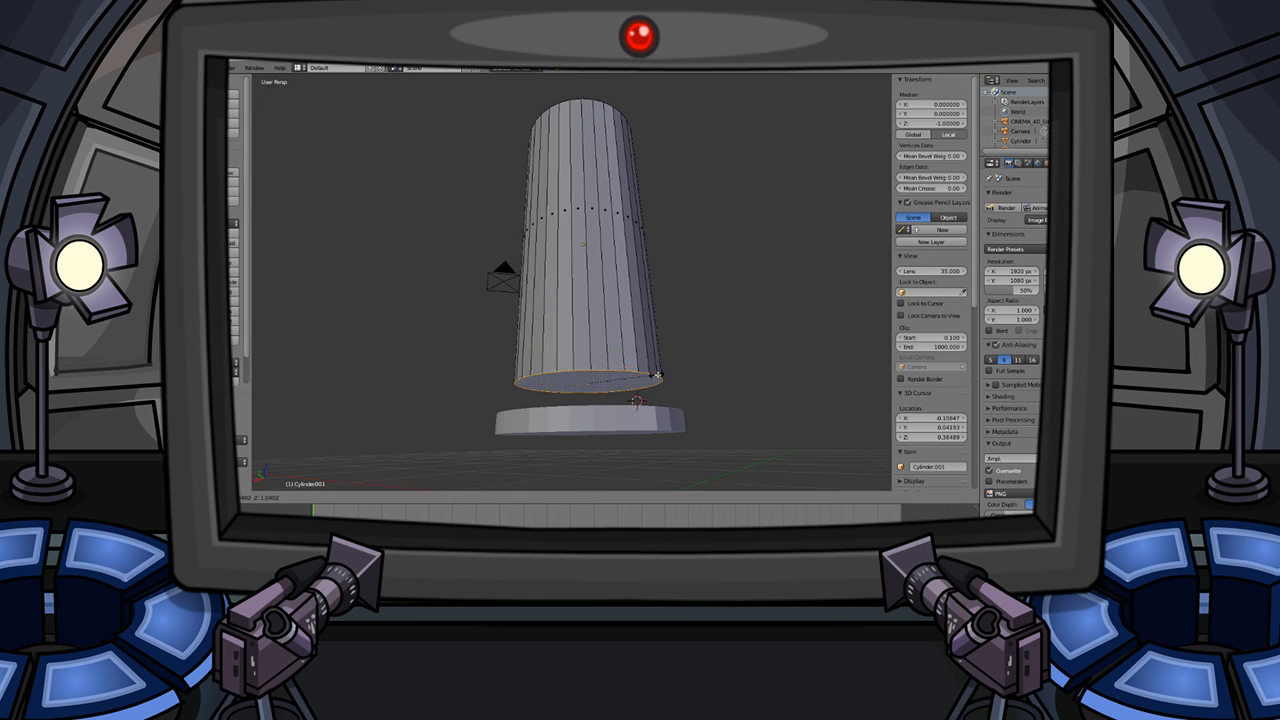
click(681, 375)
- Add a horizontal loop cut around the middle of the tall cylinder
middle_drag(632, 308, 660, 359)
scroll(659, 358, down, 4)
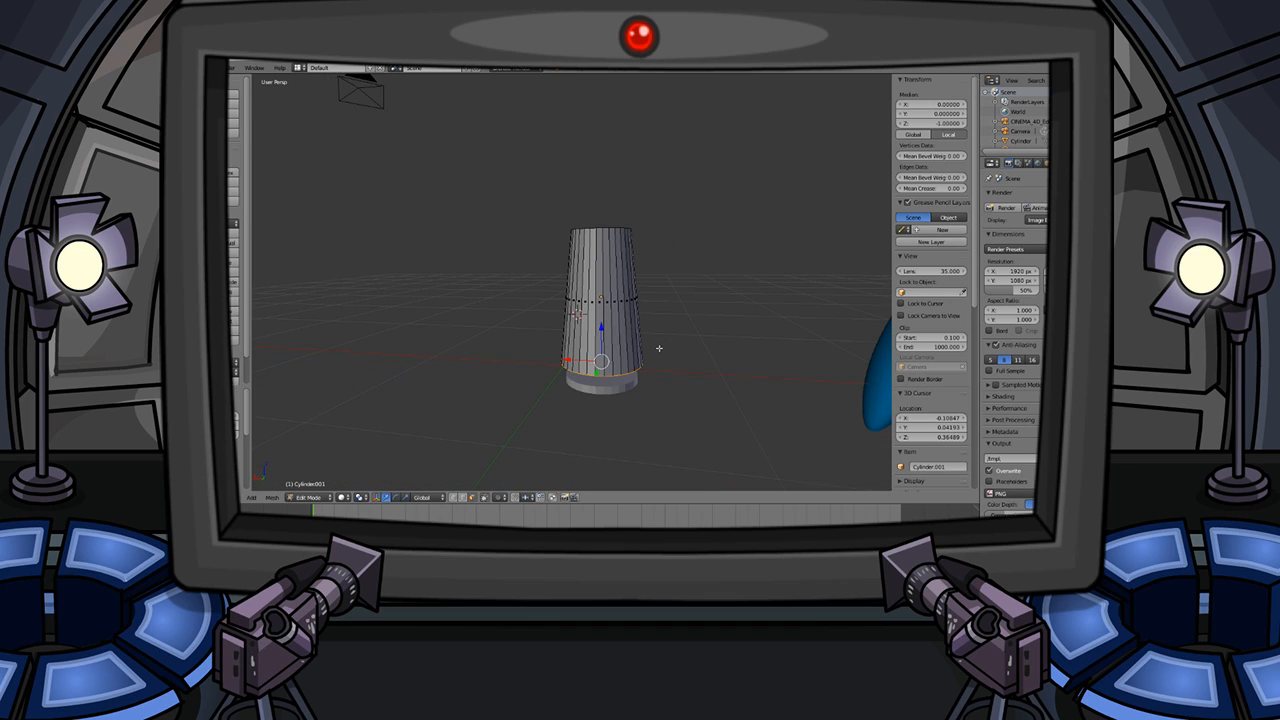
key(ctrl+r)
click(611, 315)
click(611, 315)
- Extrude the tall cylinder's top face and scale it outward to flare the top, returning to object mode
middle_drag(620, 217, 620, 232)
scroll(618, 234, up, 1)
right_click(605, 251)
key(ctrl+Tab)
click(604, 256)
right_click(608, 251)
key(e)
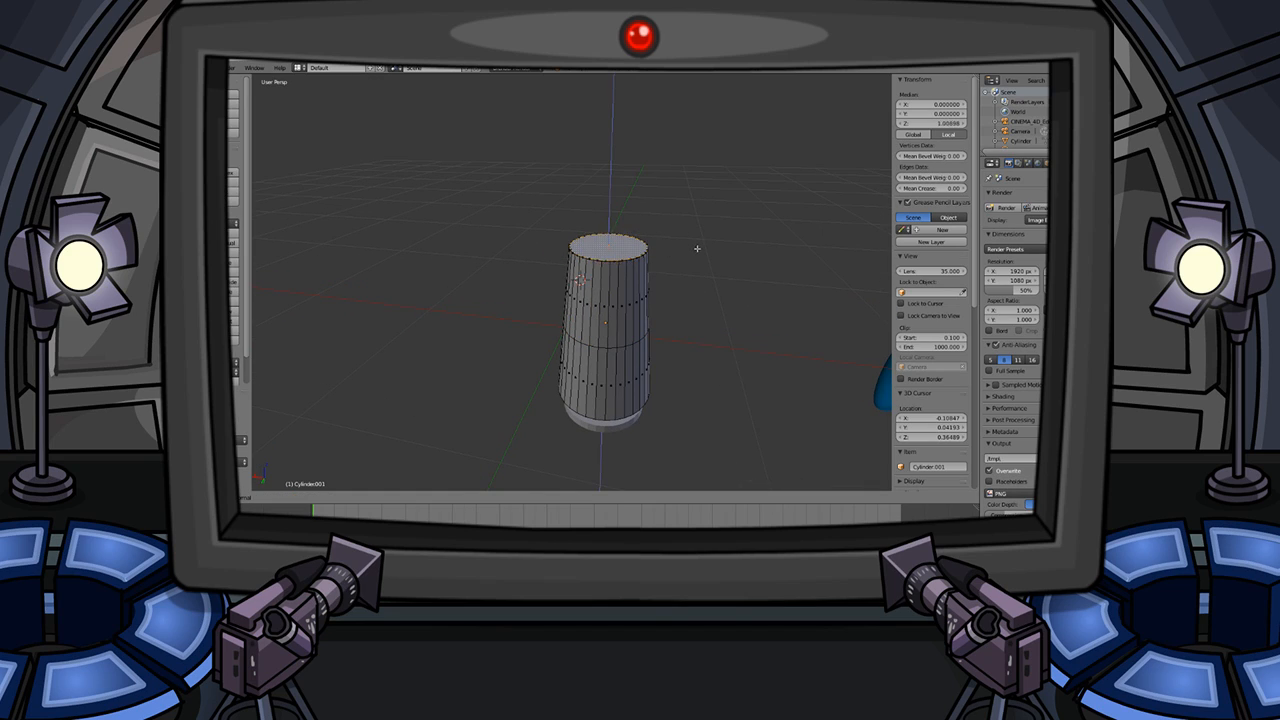
click(688, 244)
key(s)
click(719, 250)
key(Tab)
- Lower the flared cylinder along the global Z axis to about 0.55 so that it meets the disc
middle_drag(623, 391, 633, 355)
key(a)
right_click(631, 347)
shift+right_click(618, 398)
right_click(623, 346)
key(g)
key(z)
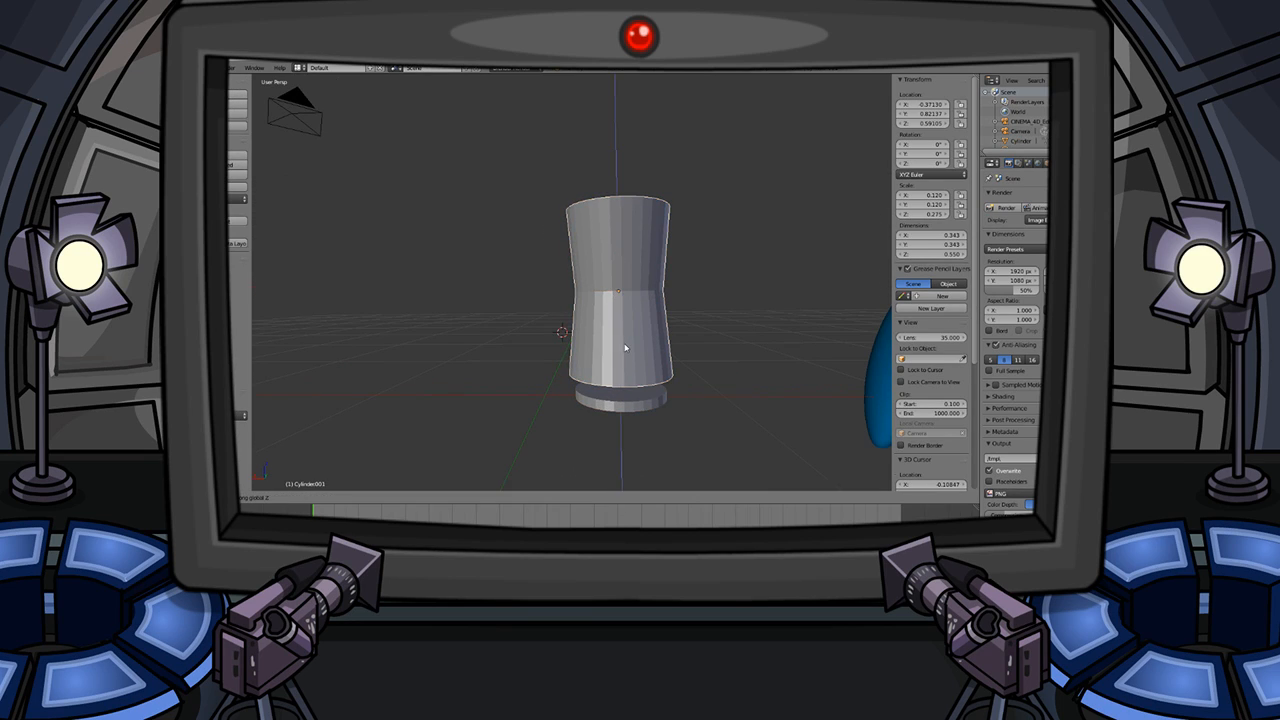
click(621, 358)
middle_drag(621, 358, 659, 348)
key(g)
key(z)
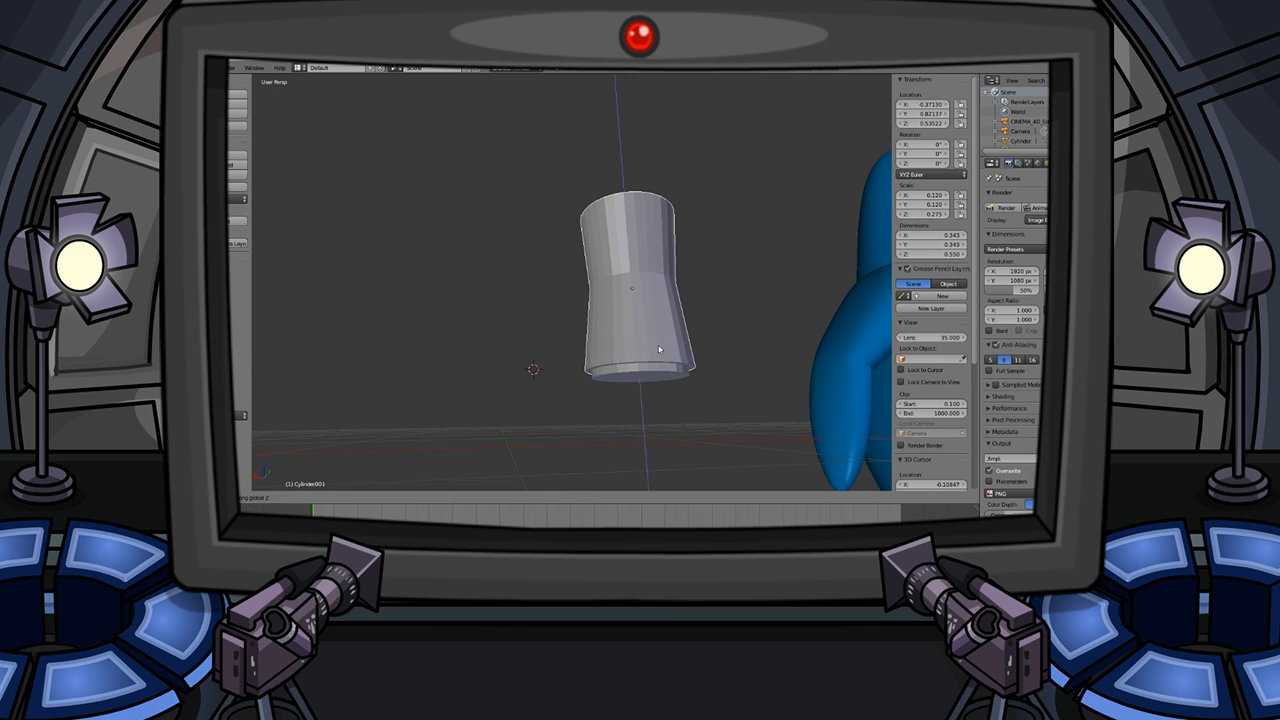
click(658, 346)
- Thicken the disc by moving its bottom face down along the Z axis in edit mode
key(Tab)
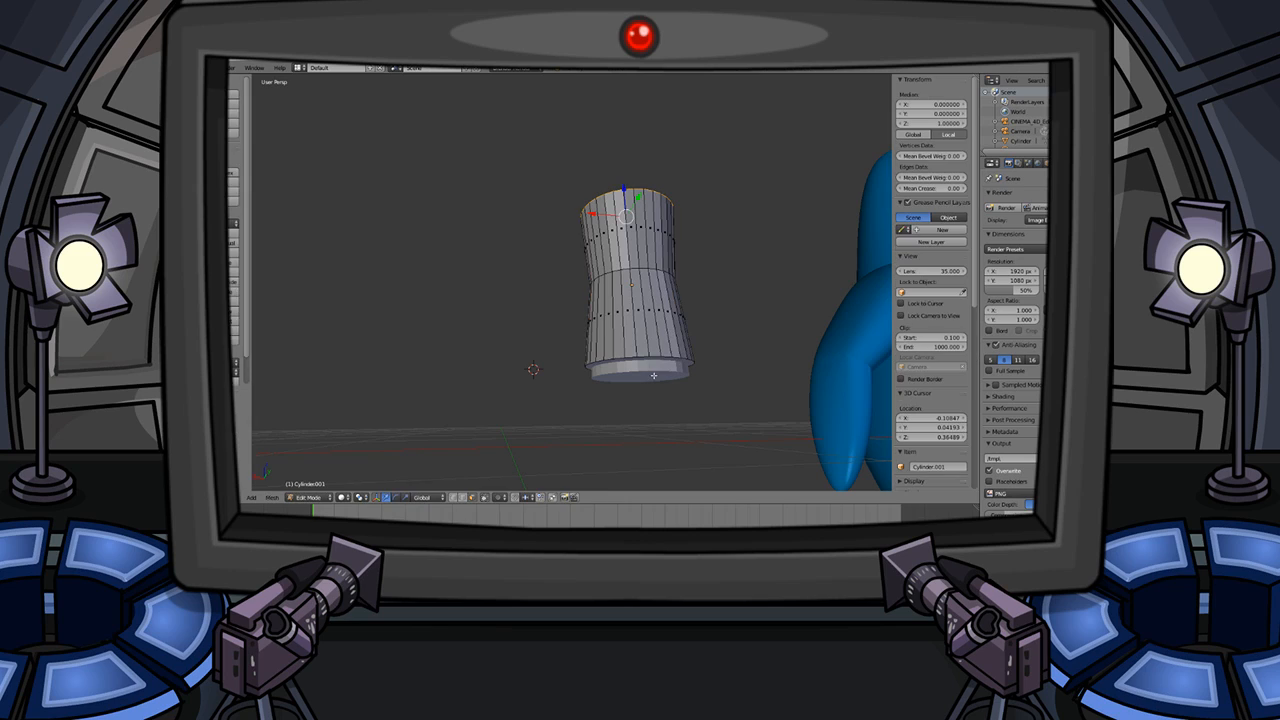
key(ctrl+Tab)
click(667, 372)
key(Tab)
right_click(669, 369)
key(Tab)
right_click(660, 373)
key(g)
key(z)
click(658, 377)
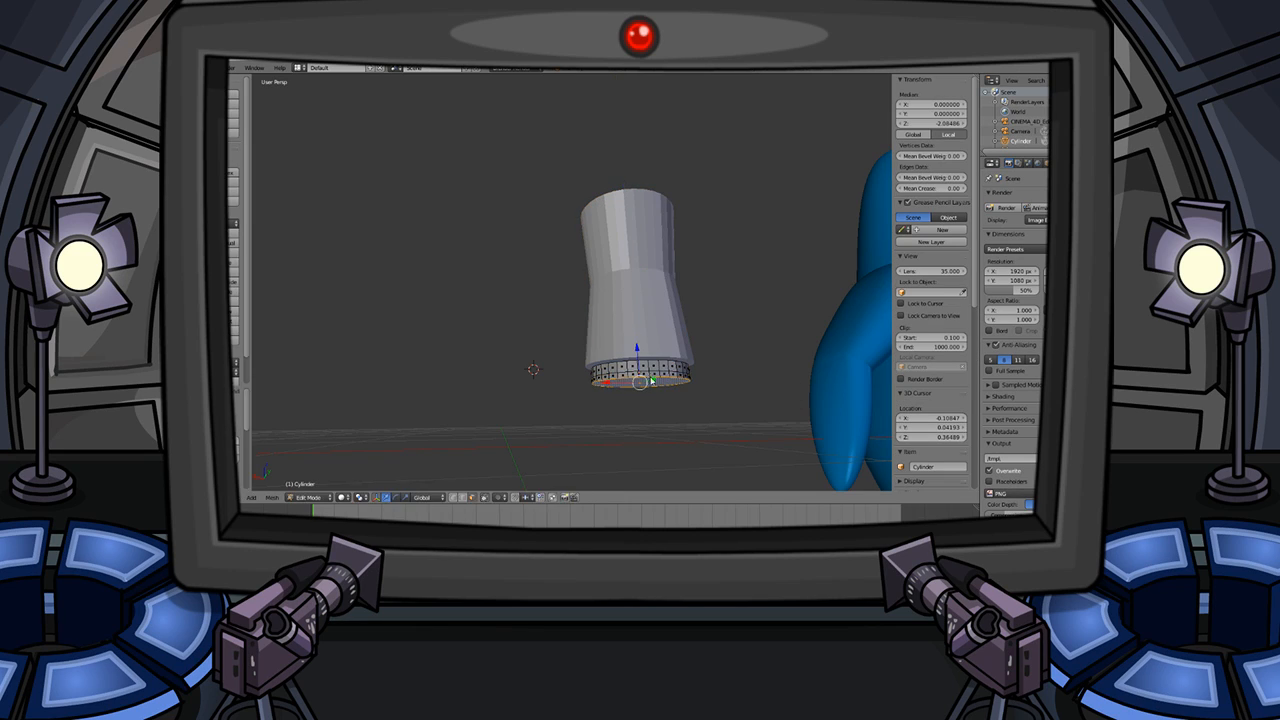
key(Tab)
- Lower the flared cylinder along the global Z axis to about 0.537 over the disc, and deselect everything
right_click(657, 375)
right_click(657, 375)
right_click(676, 322)
key(g)
key(z)
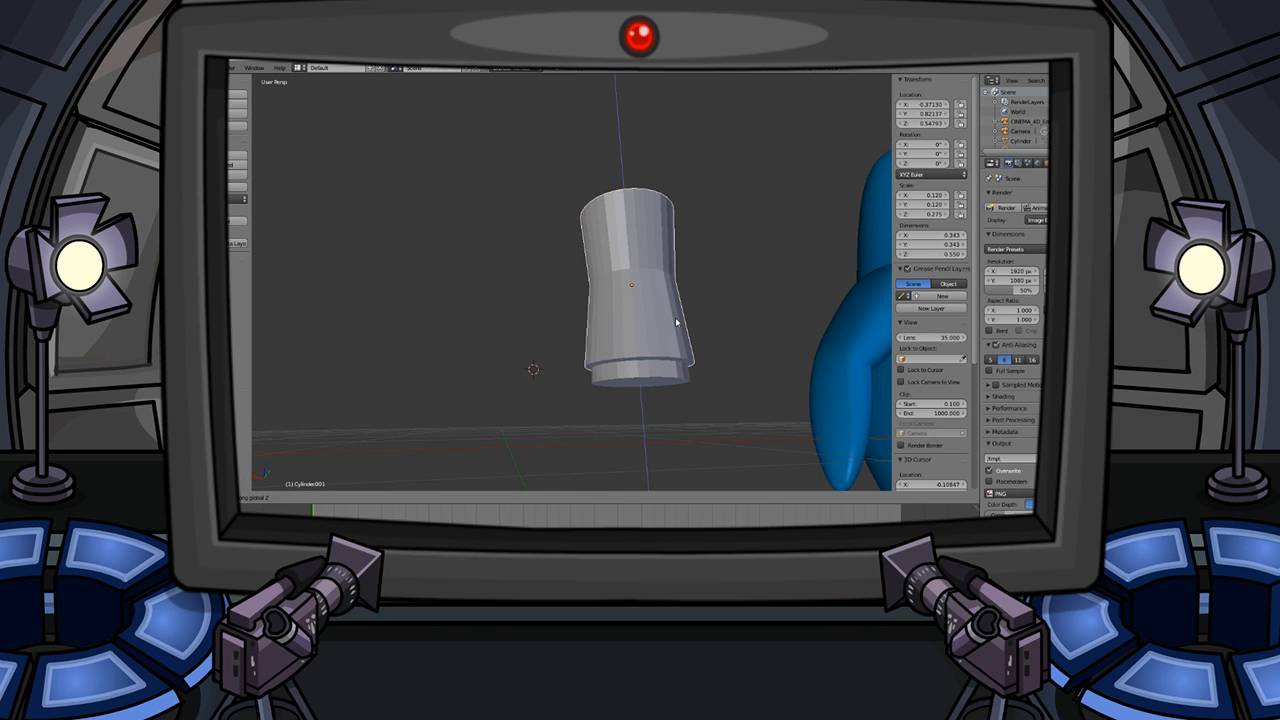
click(677, 324)
key(a)
- Add a UV sphere mesh to the scene at the 3D cursor
middle_drag(677, 324, 634, 343)
scroll(718, 357, down, 6)
scroll(683, 348, up, 3)
scroll(643, 337, up, 2)
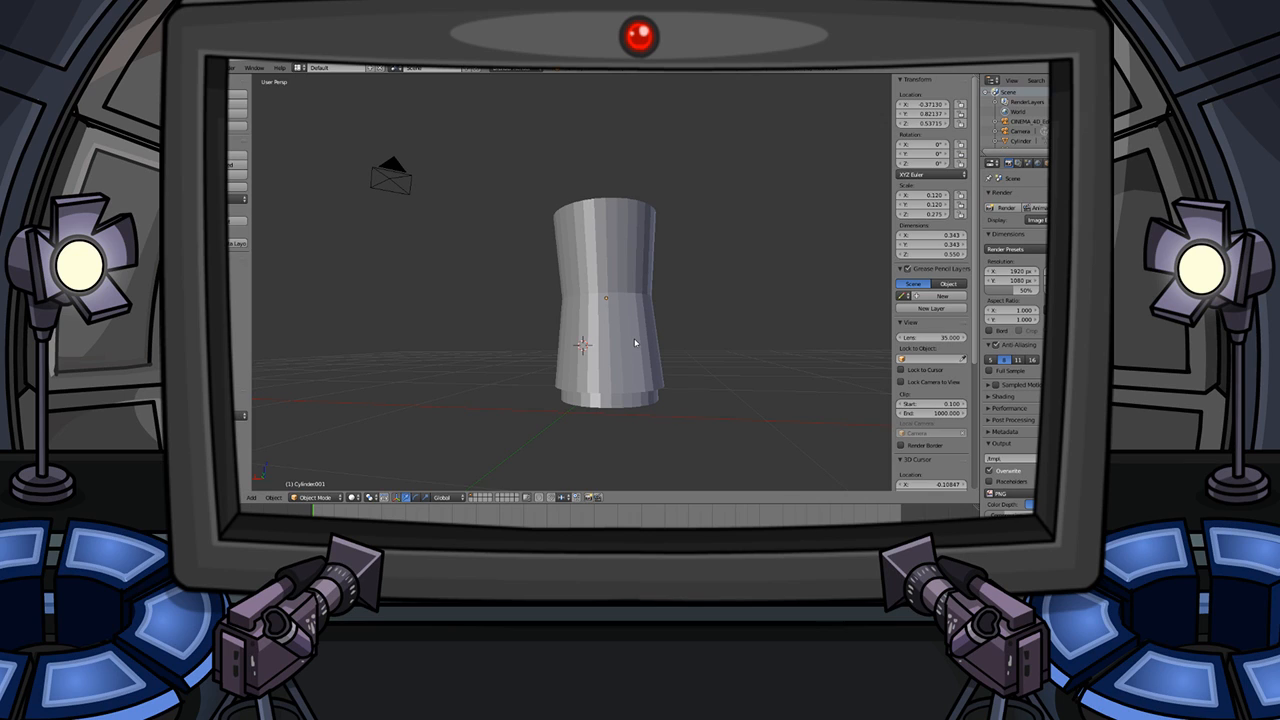
middle_drag(563, 275, 561, 313)
key(shift+a)
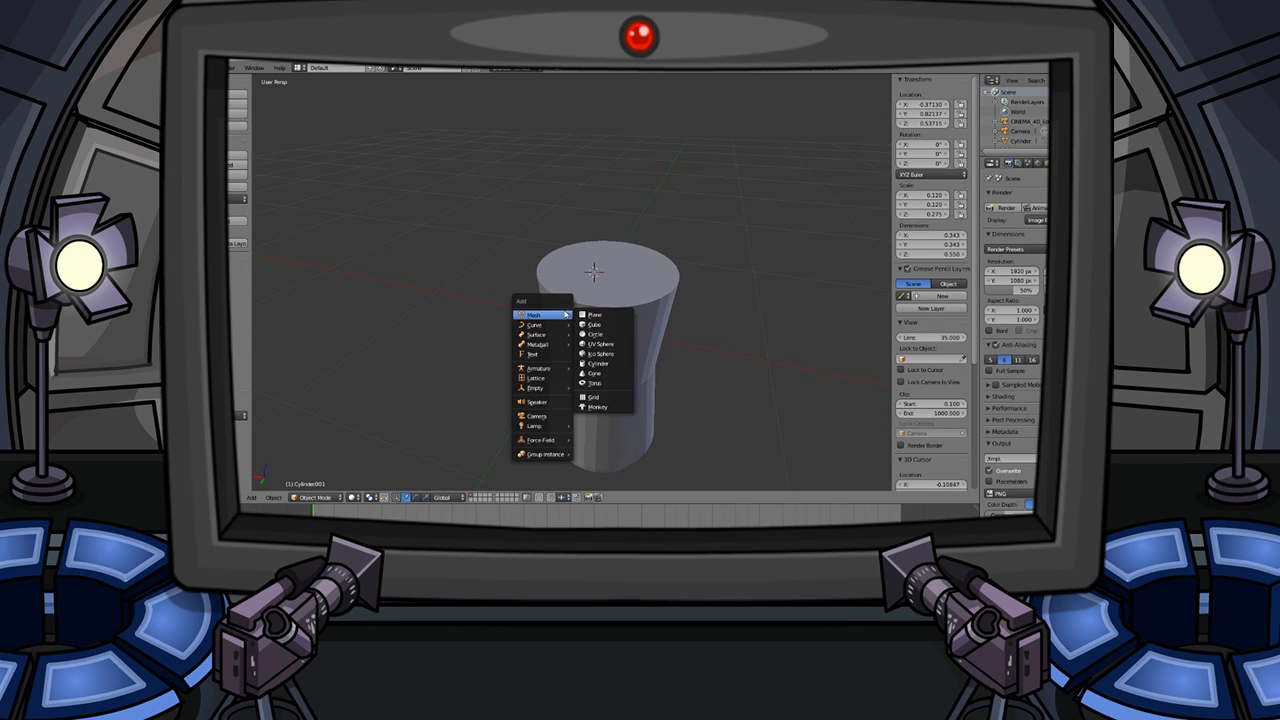
click(599, 343)
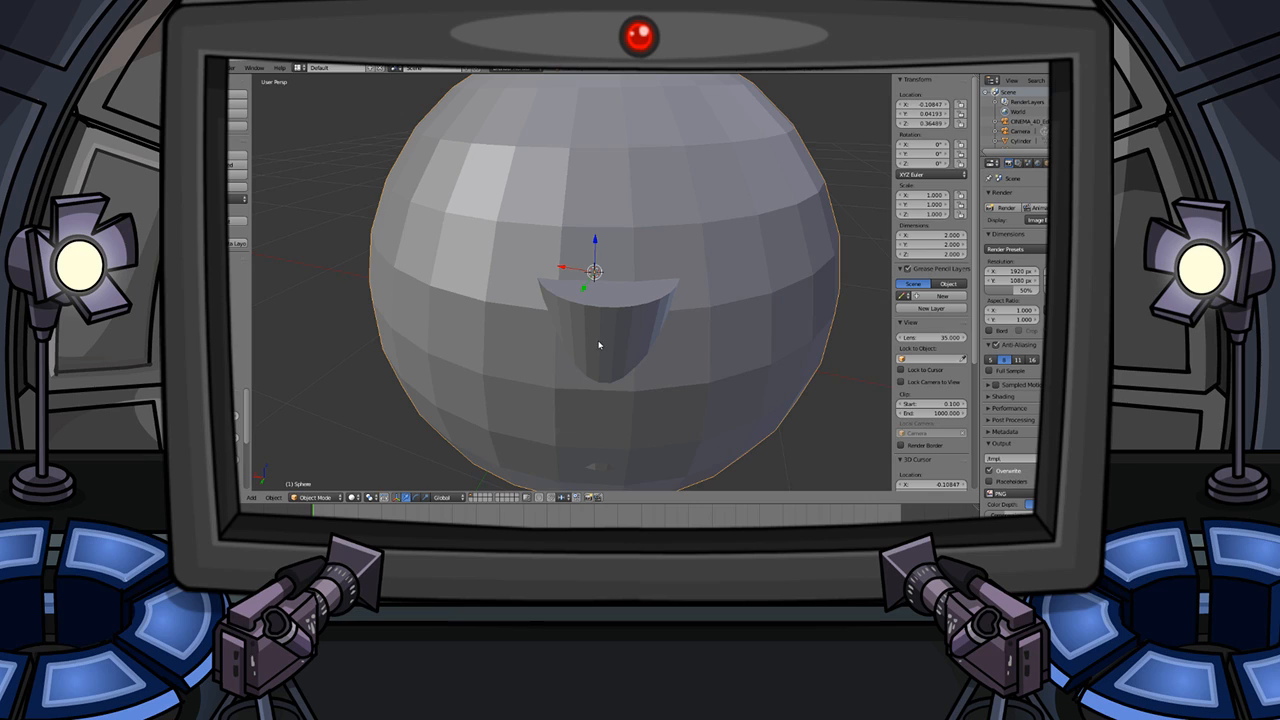
click(598, 330)
key(ctrl+z)
- Copy the flared cylinder's X location to the new sphere so that both share the same X position
middle_drag(720, 311, 626, 316)
right_click(466, 254)
click(926, 105)
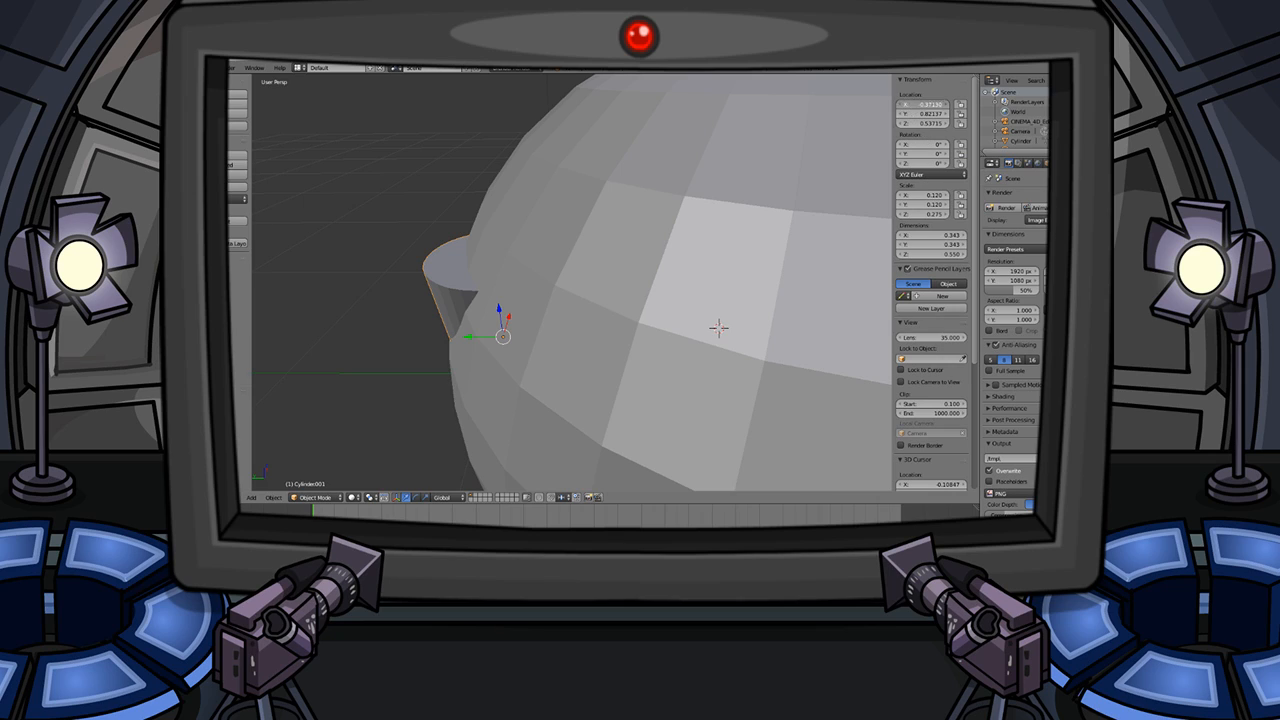
right_click(758, 169)
right_click(758, 169)
click(925, 103)
click(792, 162)
- Copy the flared cylinder's Y location to the sphere so that both share the same Y position
right_click(437, 254)
click(948, 113)
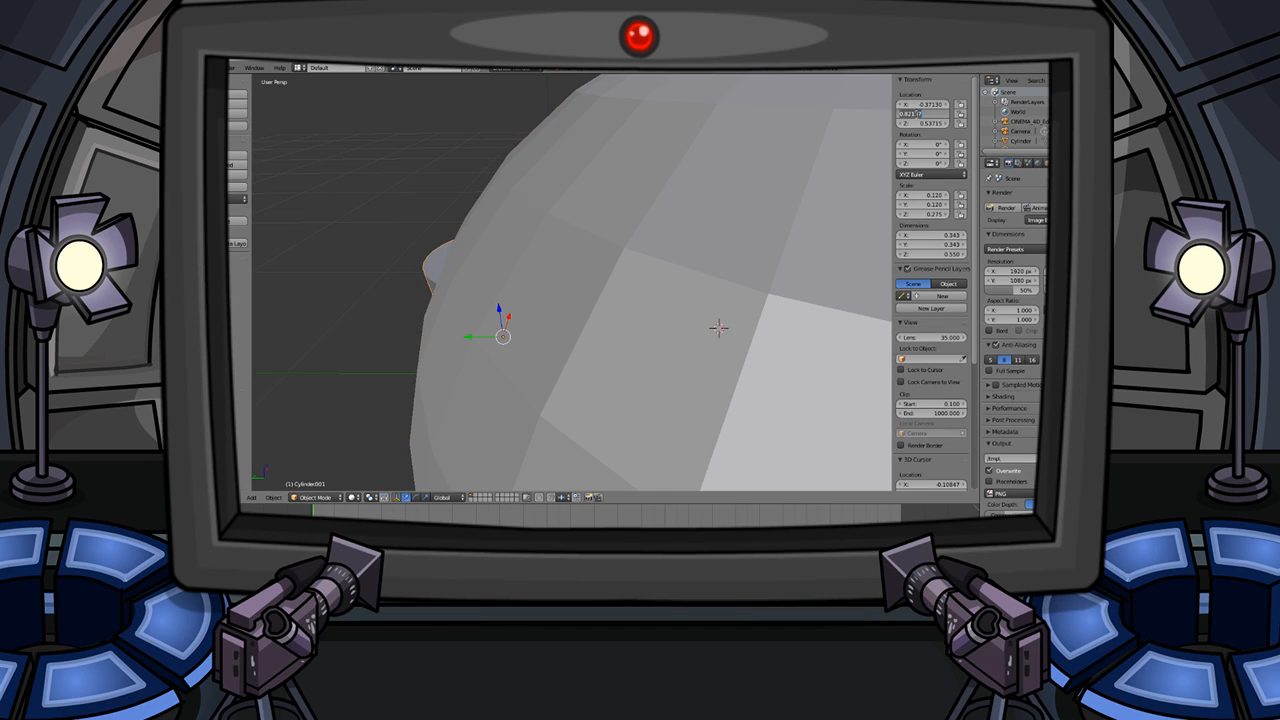
click(734, 177)
right_click(734, 177)
click(929, 123)
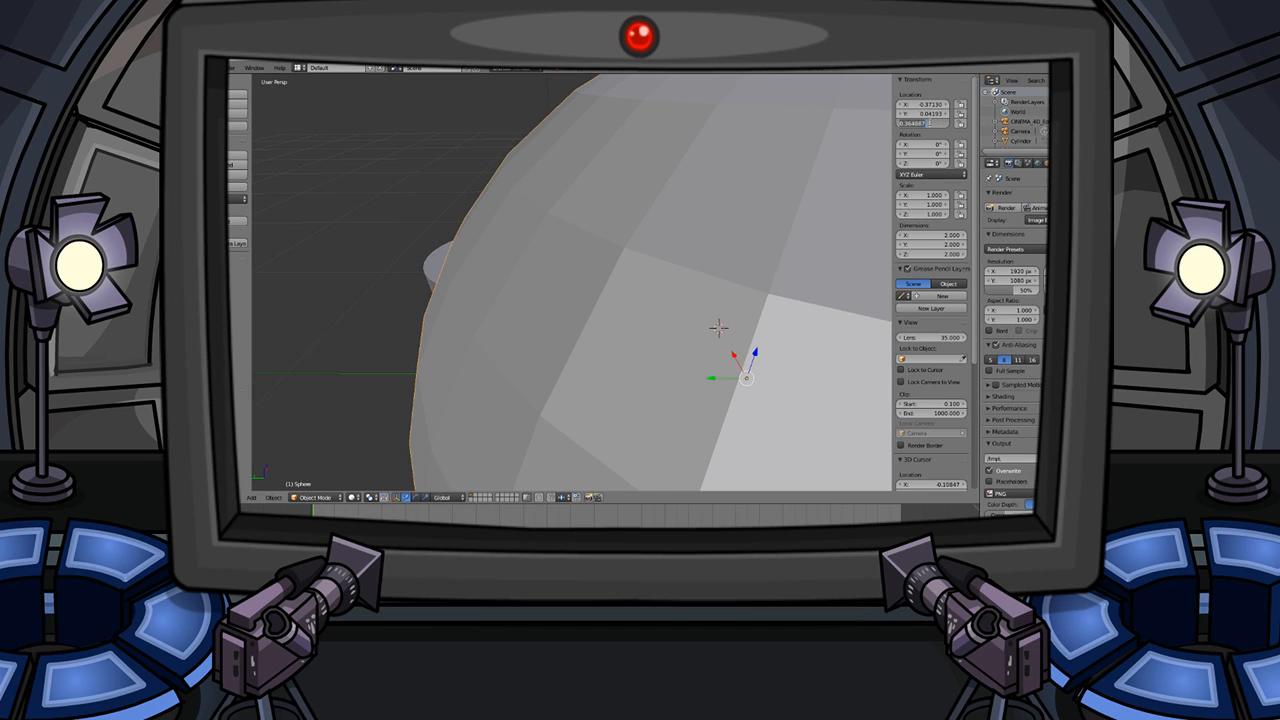
click(929, 114)
click(928, 114)
- Copy the flared cylinder's Z location to the sphere so that both objects share the same origin position
middle_drag(802, 163, 497, 282)
right_click(524, 292)
click(930, 123)
key(ctrl+c)
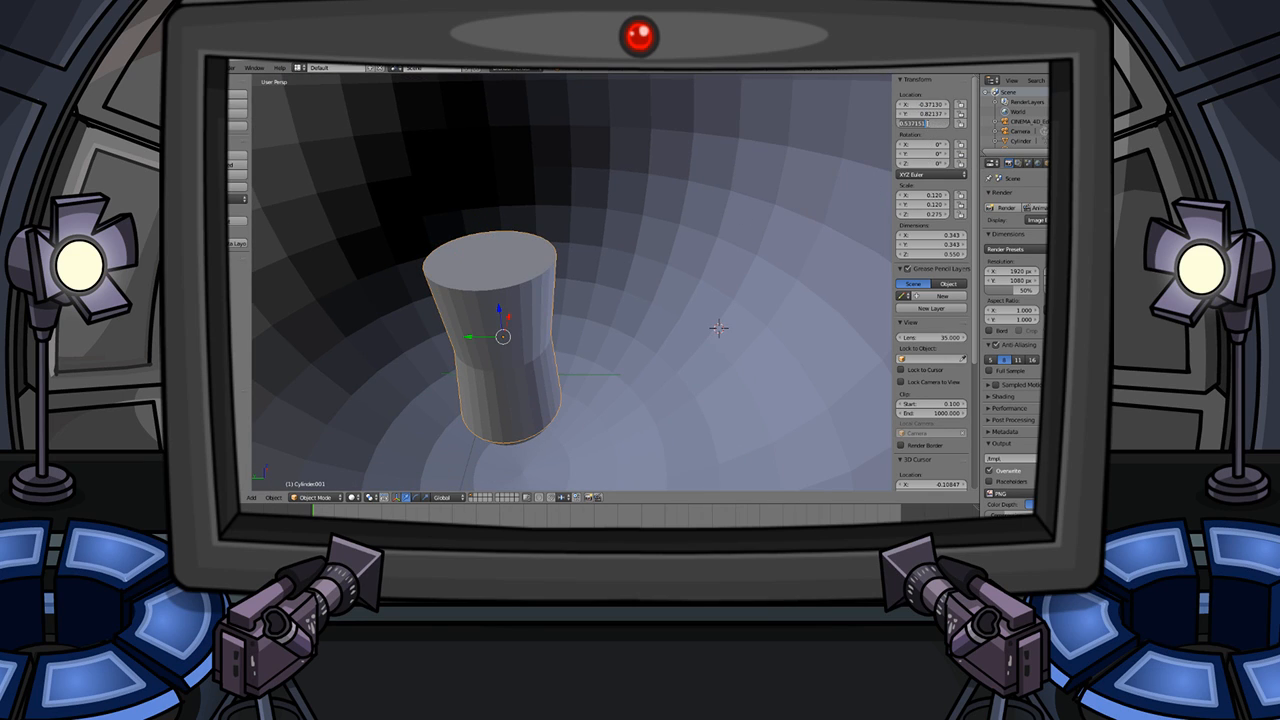
click(743, 179)
right_click(743, 179)
click(926, 124)
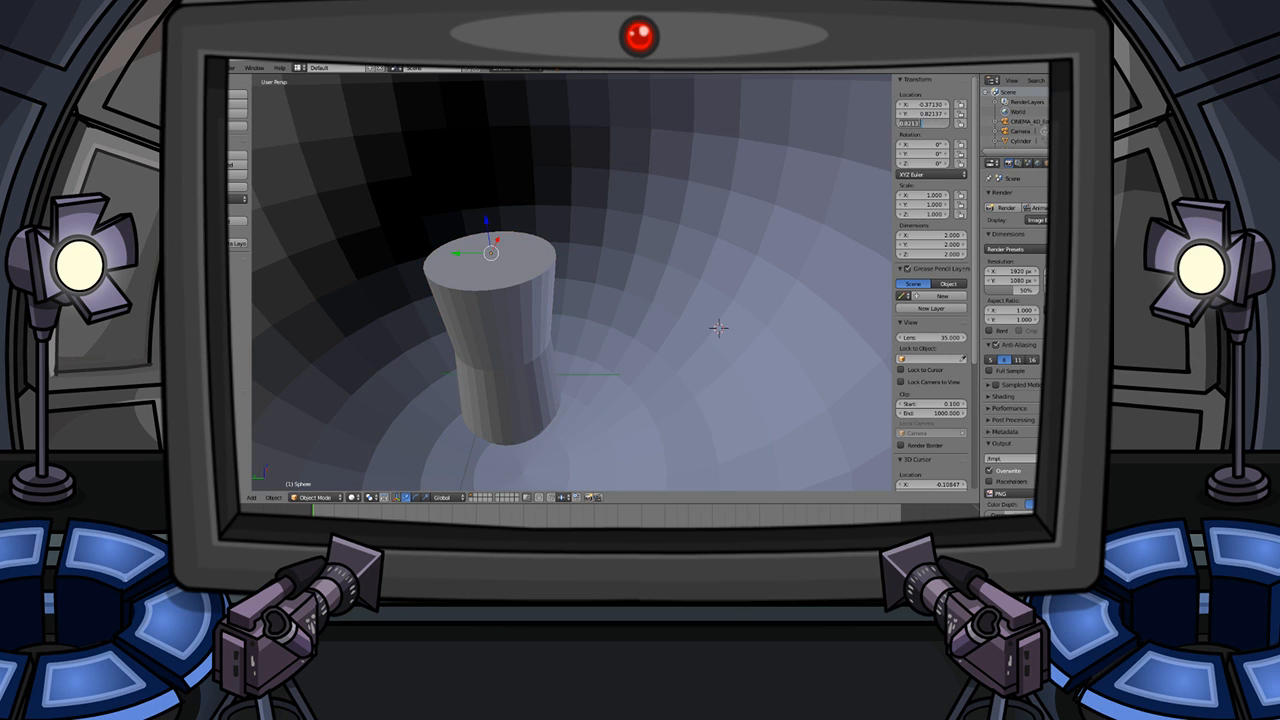
key(ctrl+v)
click(754, 206)
- Shrink the sphere to dimensions of 0.28 in X, 0.34 in Y and 0.39 in Z
scroll(740, 201, down, 8)
key(a)
scroll(729, 197, up, 3)
middle_drag(729, 197, 748, 218)
scroll(609, 231, up, 1)
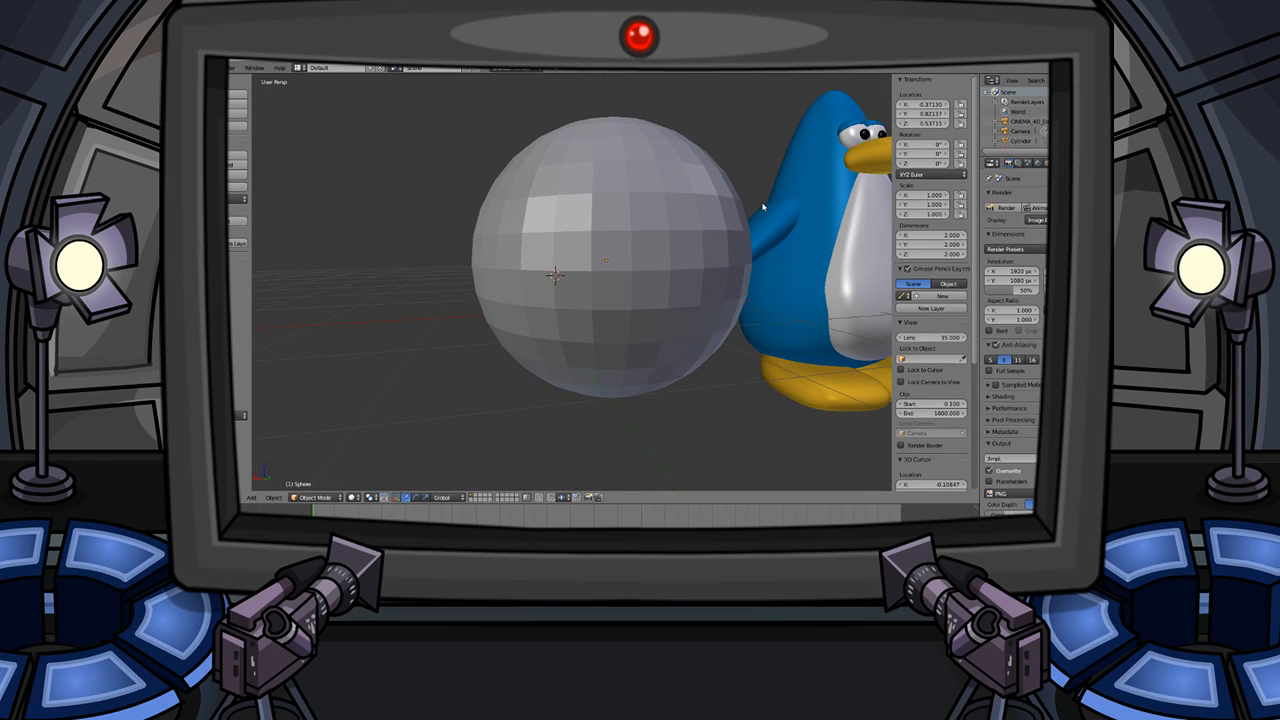
drag(941, 235, 912, 254)
scroll(723, 283, up, 4)
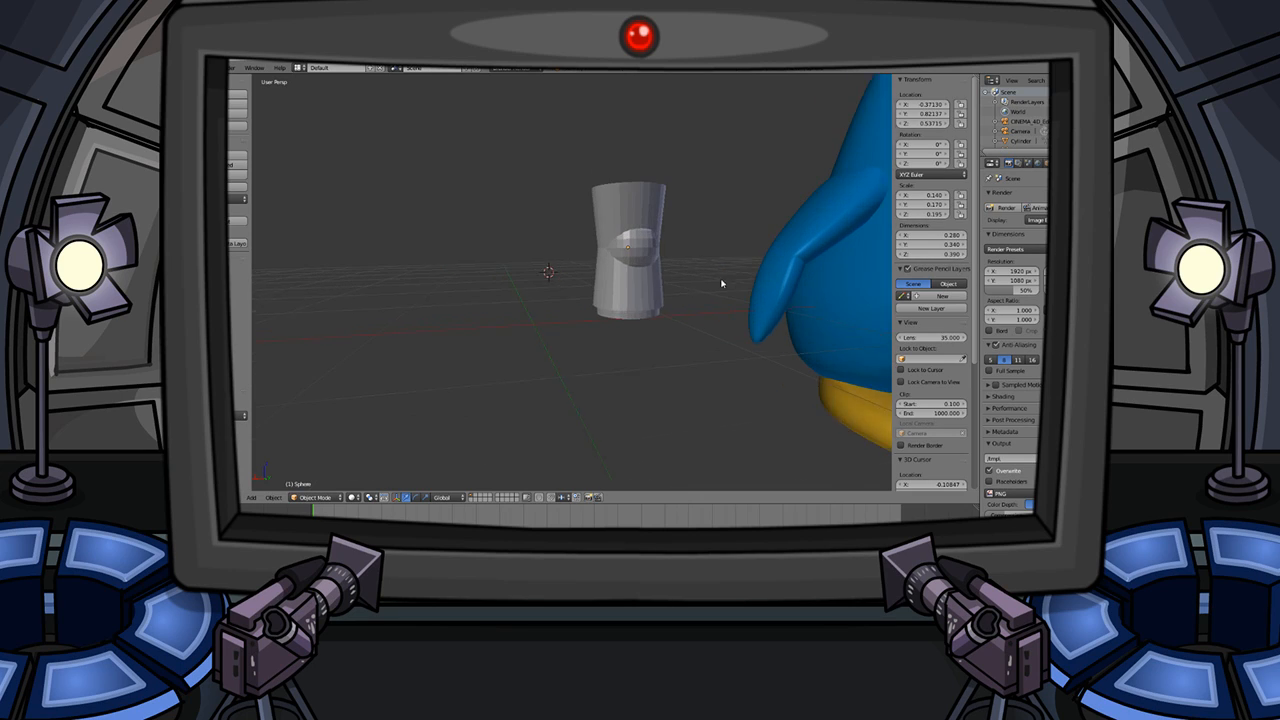
- Raise the sphere along the global Z axis to about 0.829, at the top of the flared cylinder
key(g)
key(z)
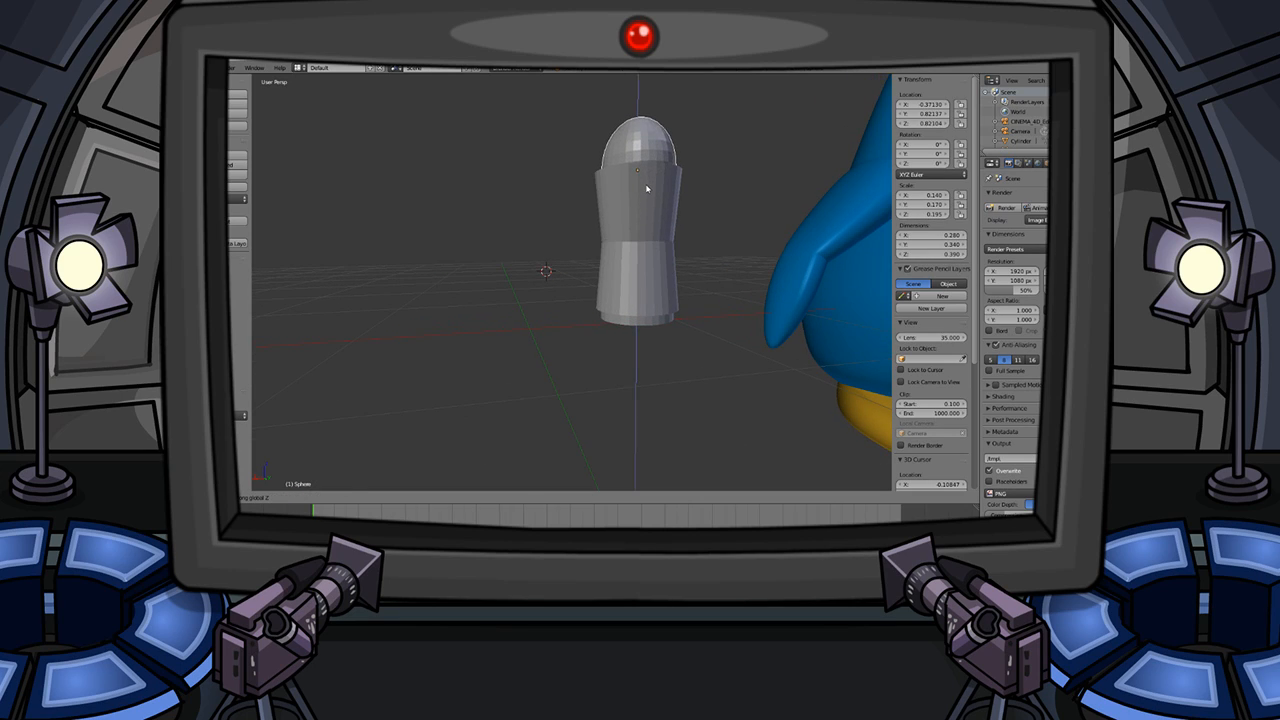
click(647, 185)
middle_drag(722, 144, 540, 309)
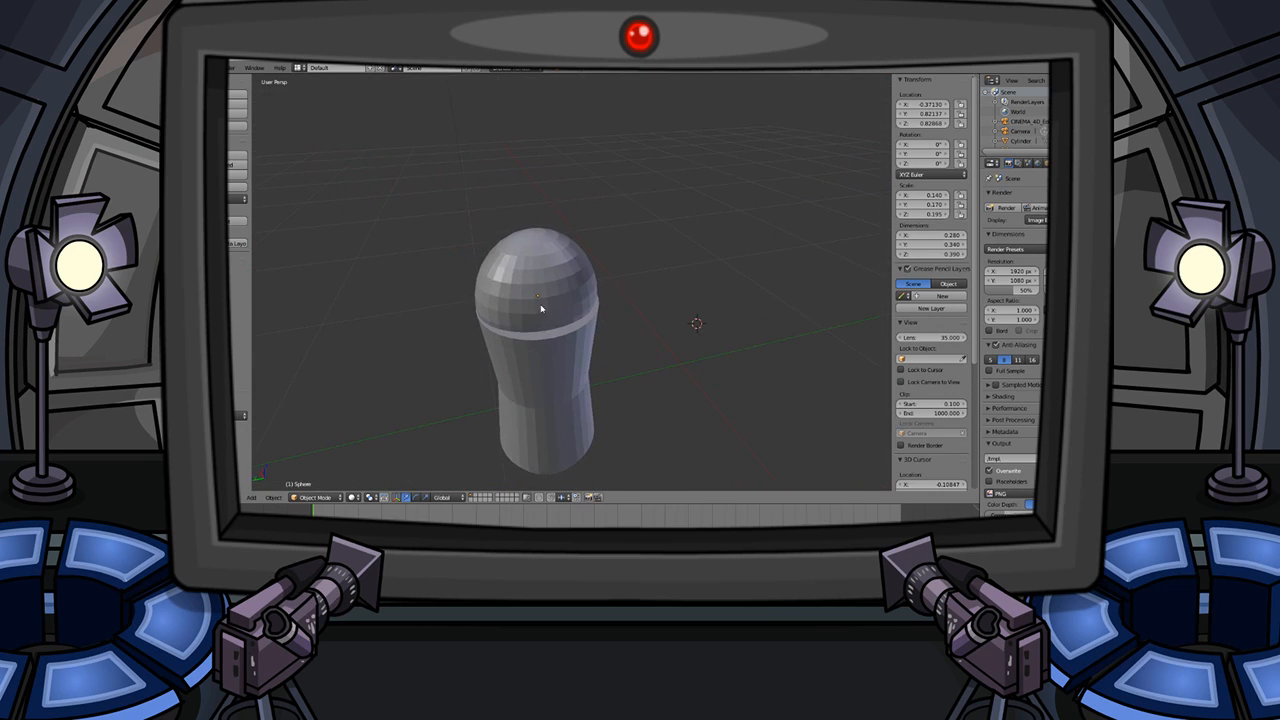
- Set the sphere's Y dimension to 0.28 and deselect it
drag(960, 244, 932, 244)
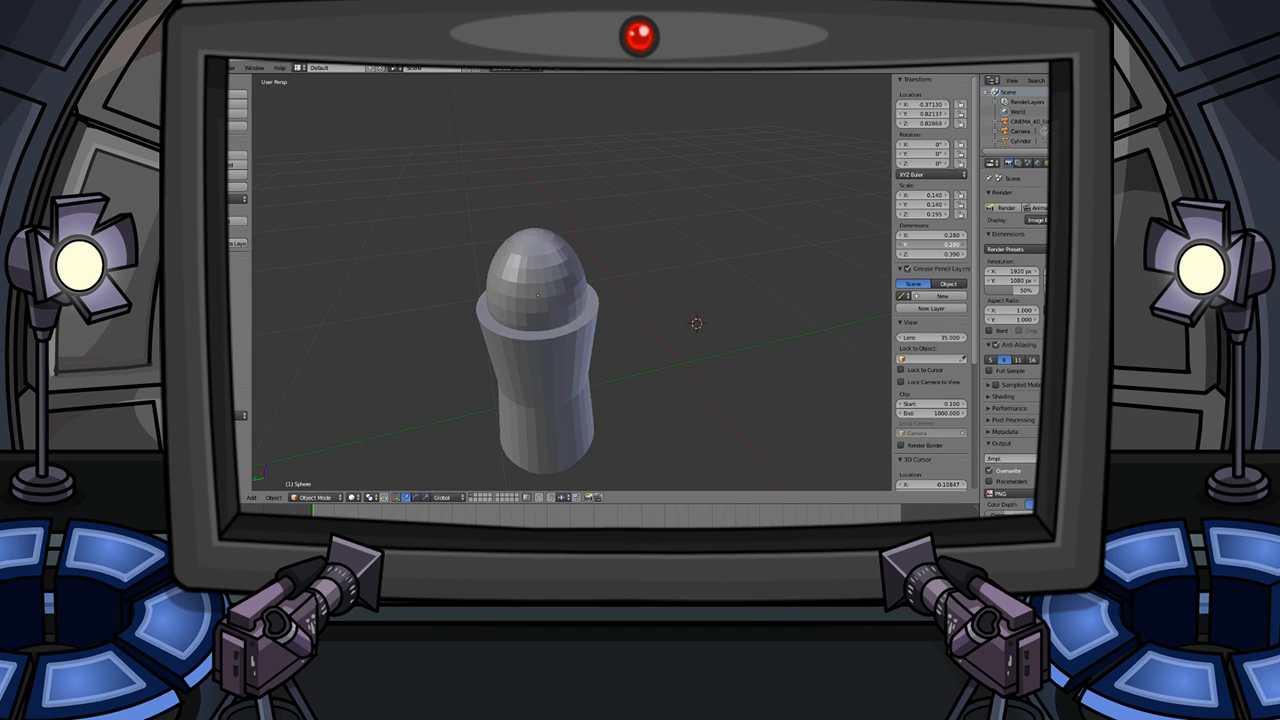
key(a)
scroll(531, 319, up, 1)
scroll(531, 319, down, 6)
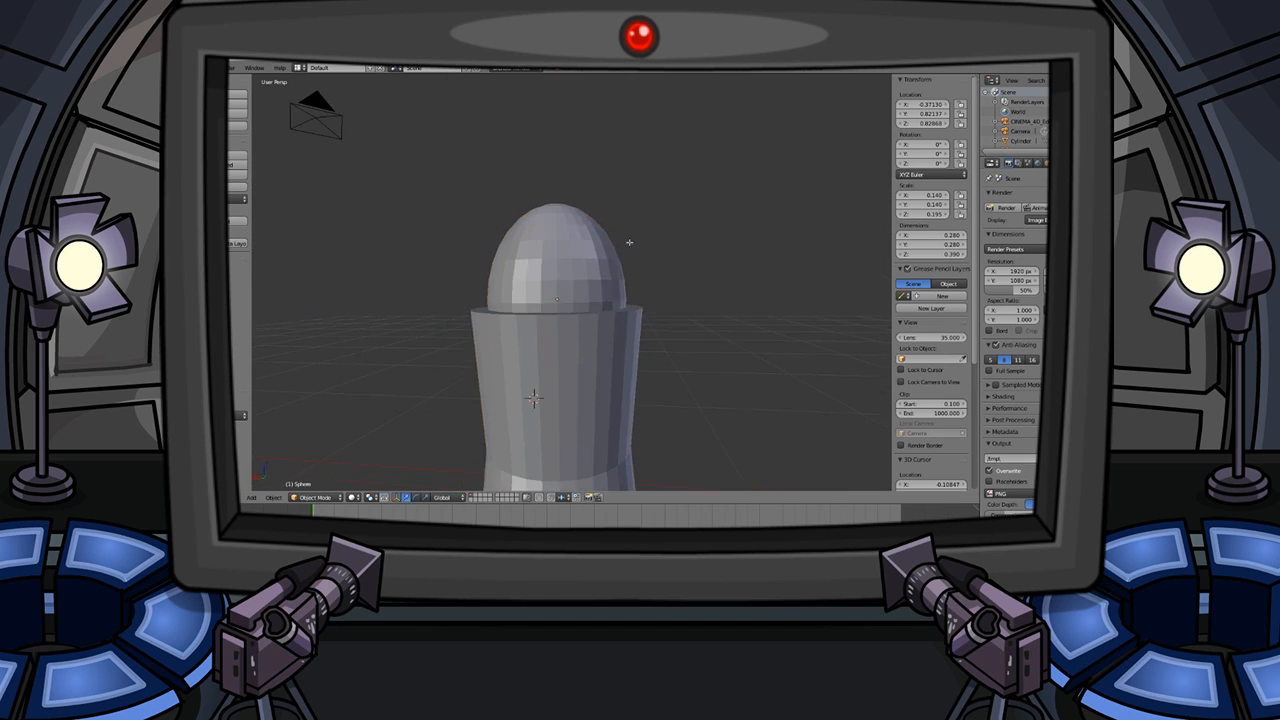
key(a)
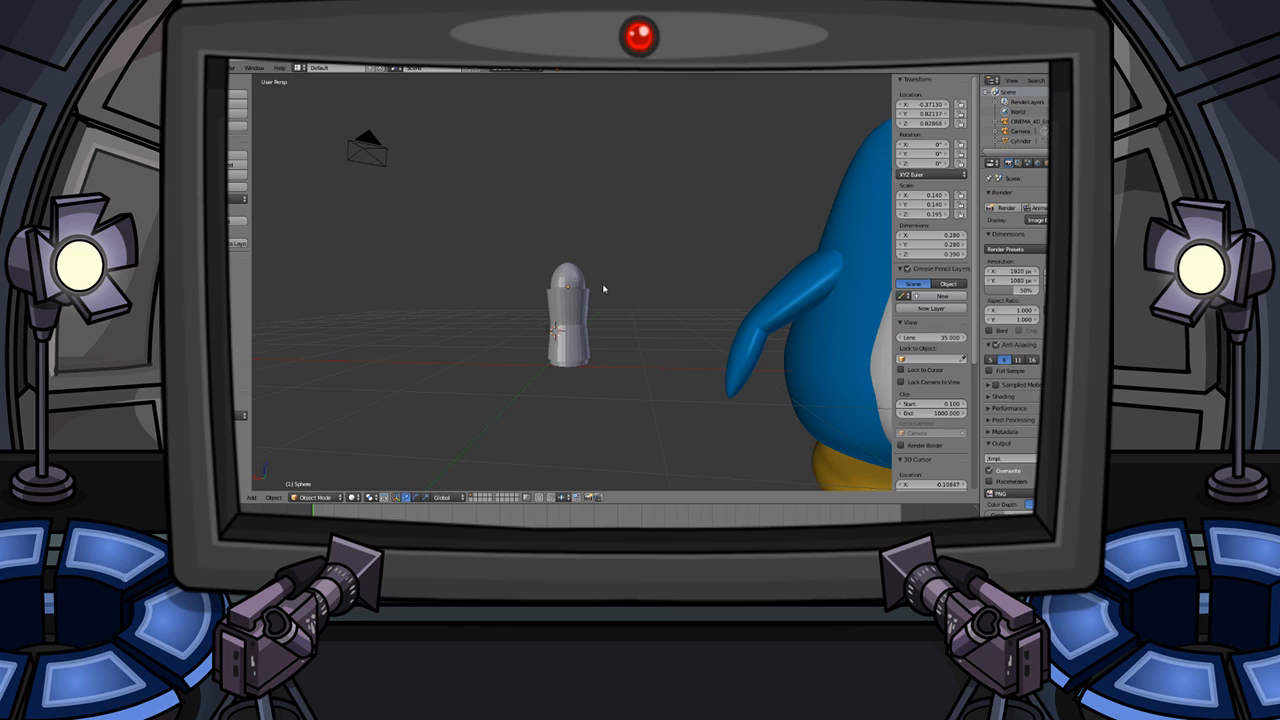
- Set the sphere's Y dimension to 0.34 and flatten its Z dimension to 0.22
scroll(599, 274, up, 4)
shift+middle_drag(563, 241, 591, 352)
scroll(593, 356, down, 1)
right_click(596, 364)
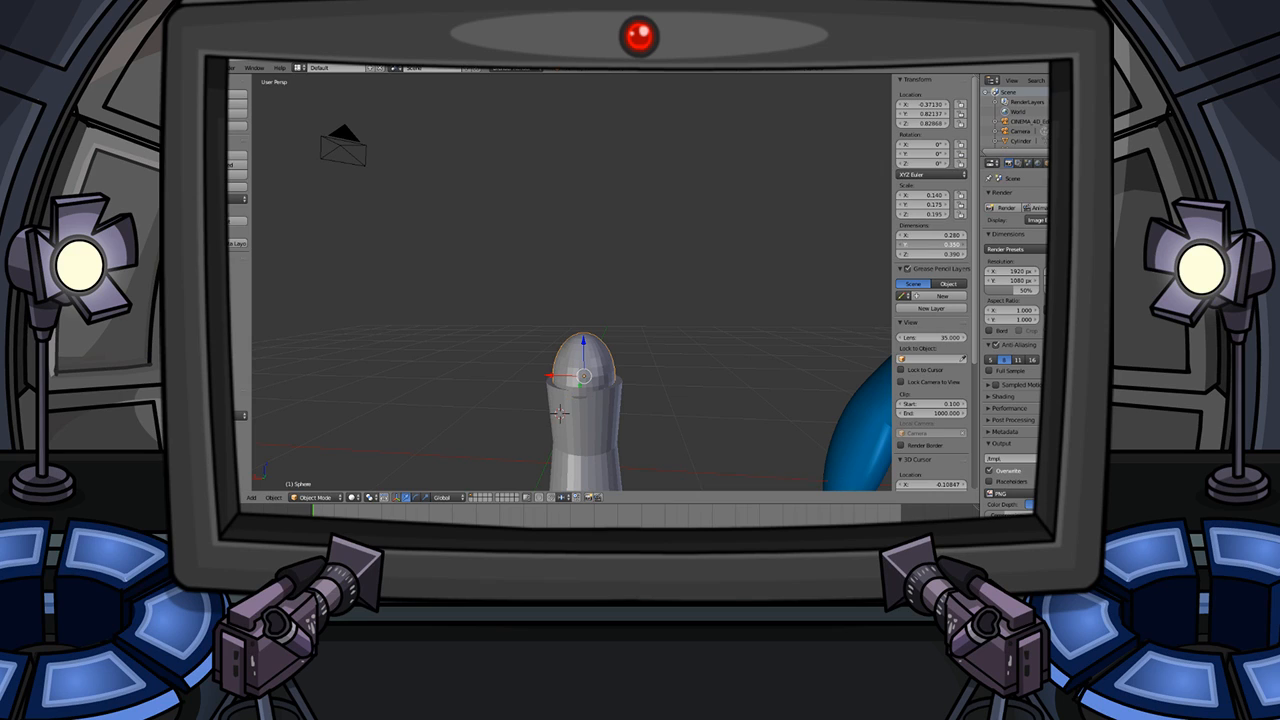
middle_drag(640, 355, 535, 360)
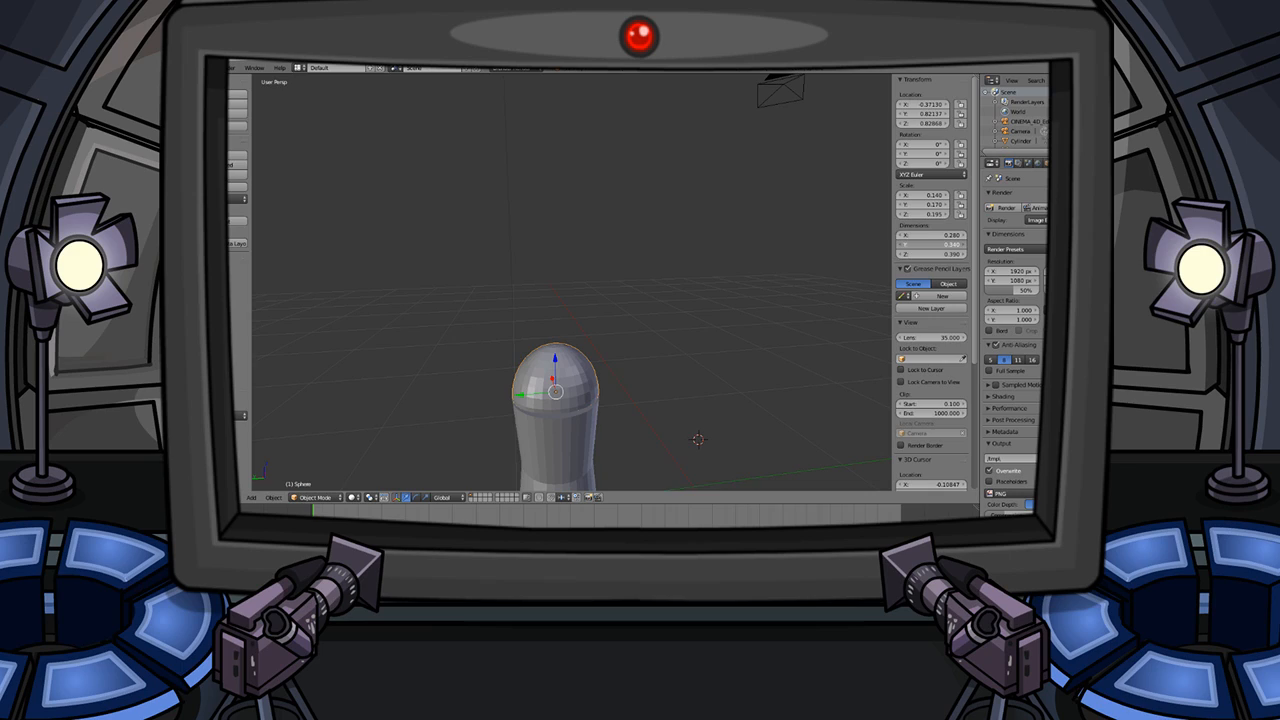
mouse_move(940, 245)
mouse_down()
mouse_move(930, 236)
mouse_move(936, 254)
mouse_move(920, 254)
mouse_move(938, 254)
mouse_up()
key(ctrl+z)
key(ctrl+z)
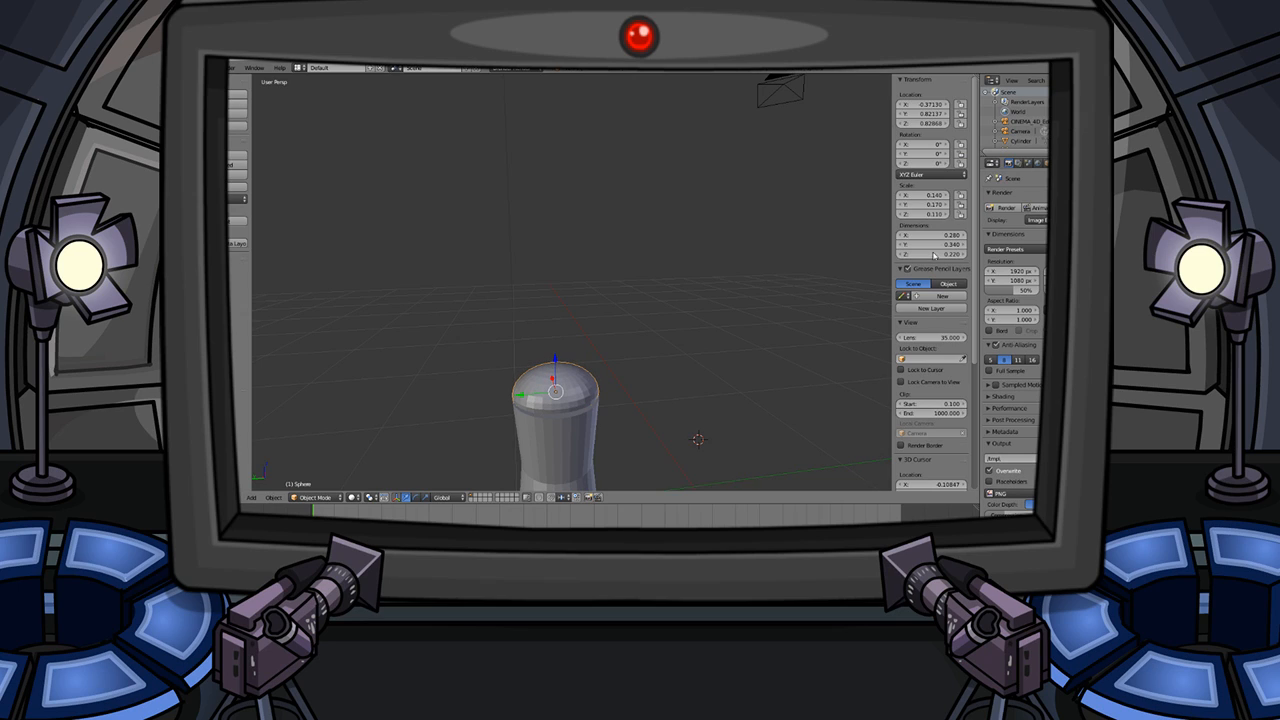
- Raise the sphere along the global Z axis to about 0.914, just above the top of the flared cylinder
key(g)
key(z)
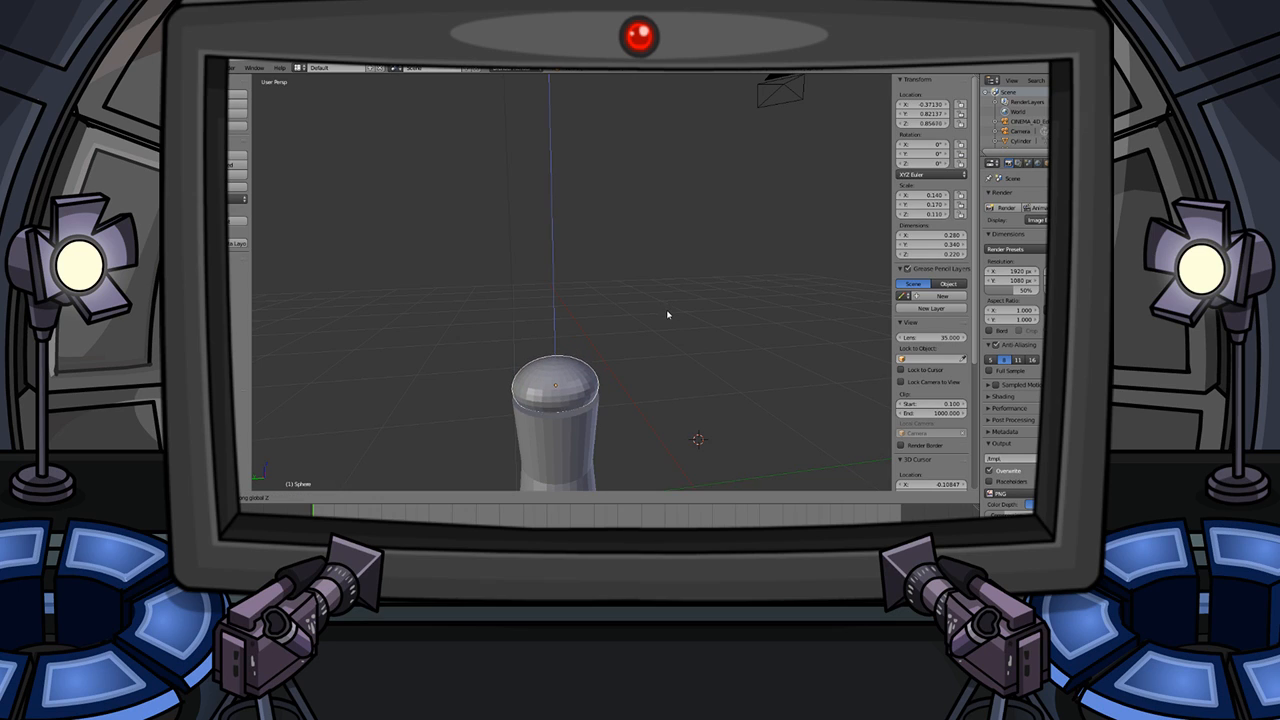
click(666, 320)
middle_drag(666, 320, 621, 314)
scroll(599, 372, up, 3)
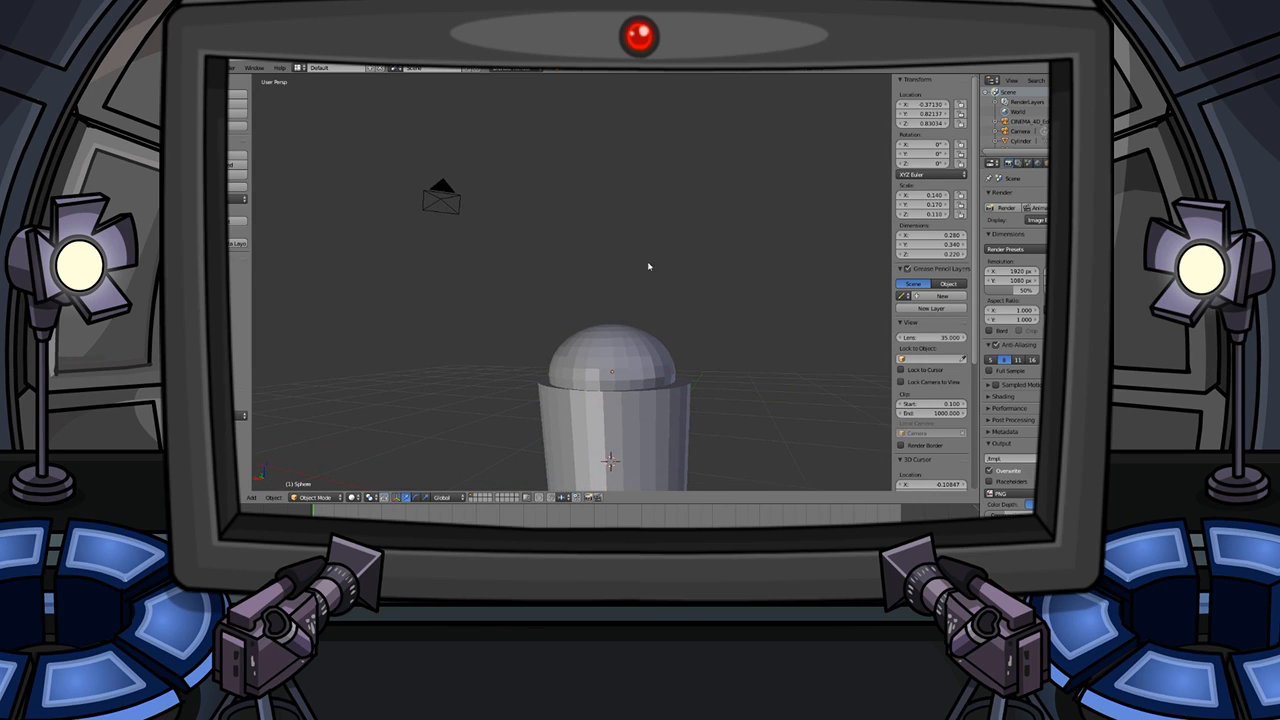
key(g)
key(z)
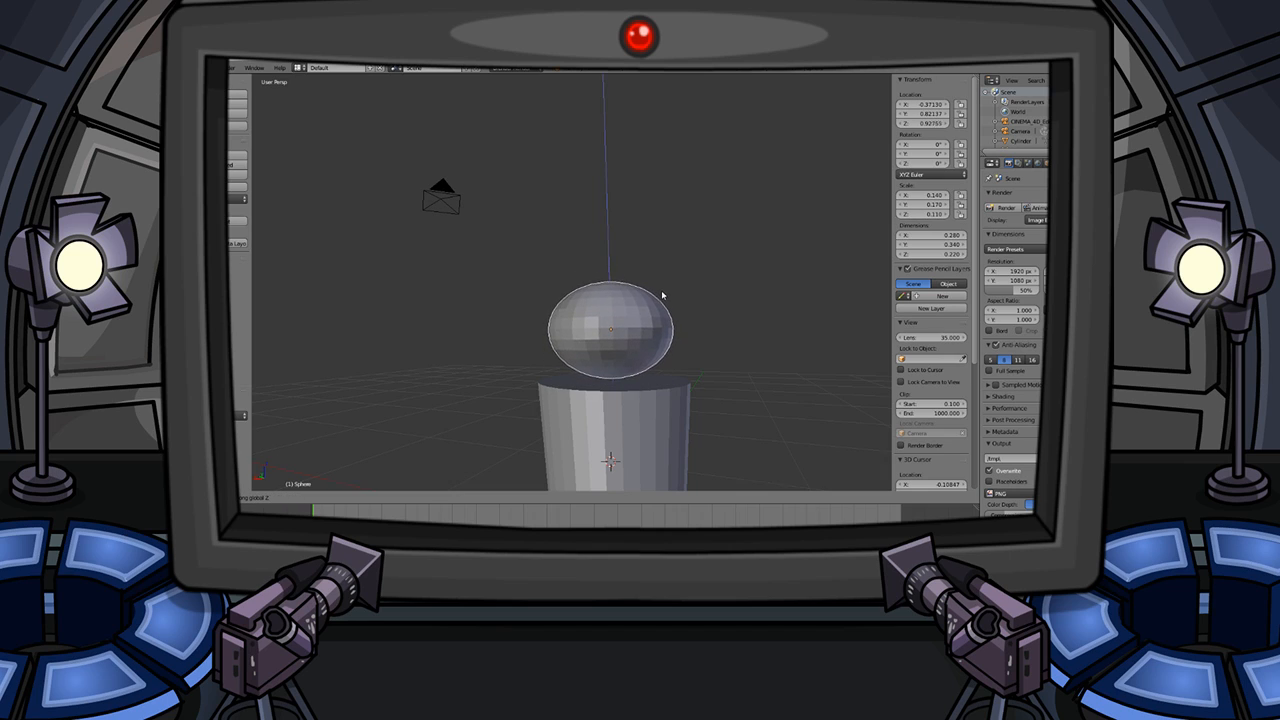
click(667, 306)
- Set the sphere's X dimension to 0.34 and its Z dimension to 0.3
middle_drag(641, 325, 766, 289)
drag(908, 236, 924, 236)
key(a)
middle_drag(580, 362, 659, 312)
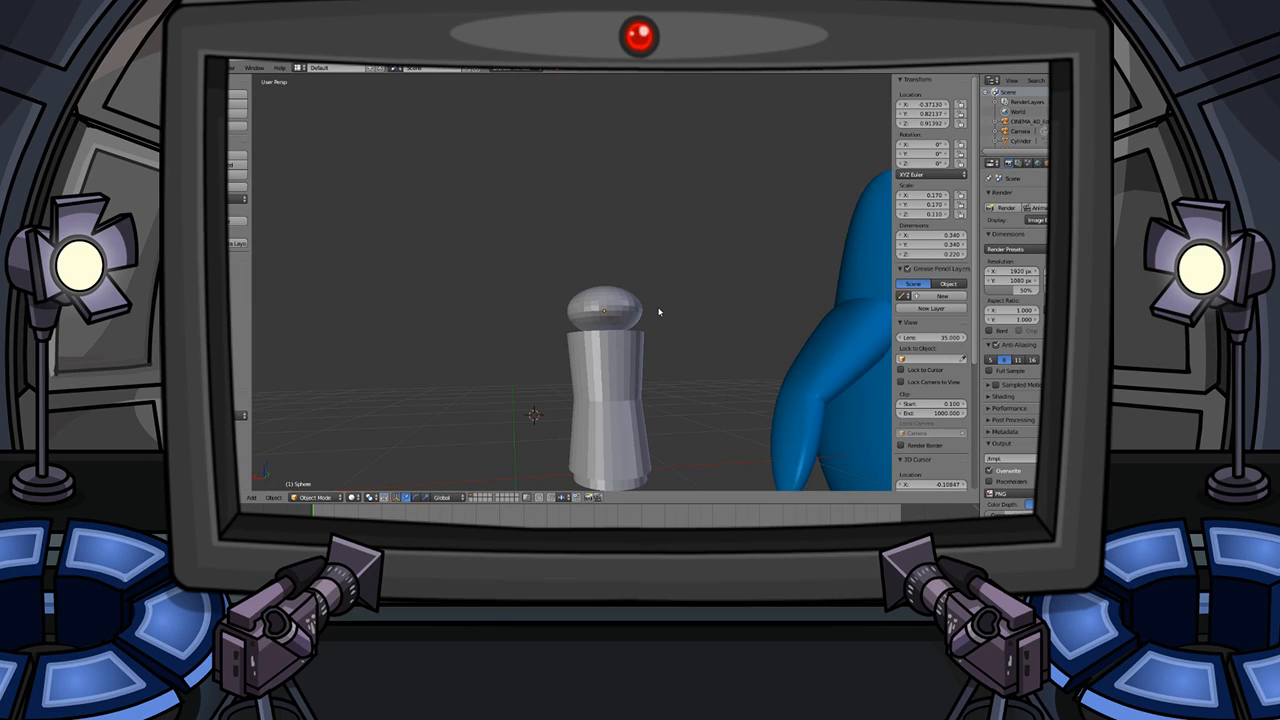
scroll(650, 302, up, 4)
right_click(629, 331)
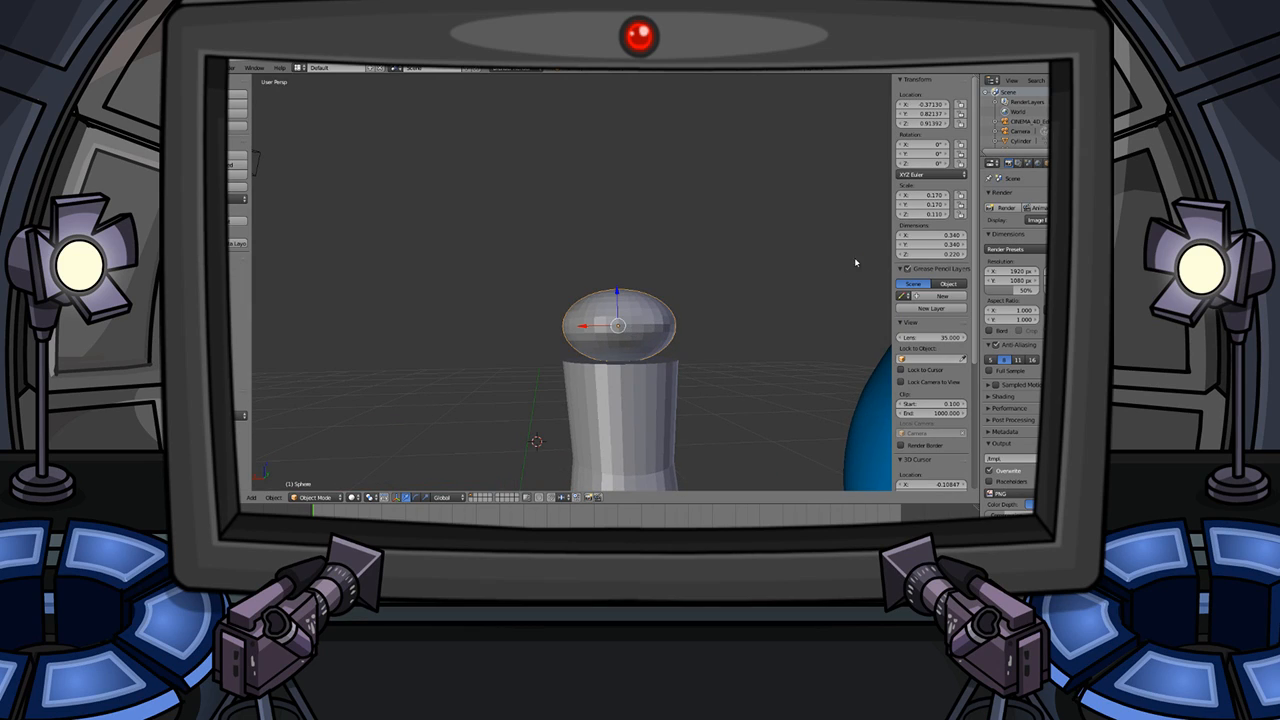
mouse_move(923, 255)
mouse_down()
mouse_move(958, 255)
mouse_move(946, 255)
mouse_up()
- Raise the sphere along the global Z axis to about 0.954 so that it rests on the flared cylinder
key(g)
key(z)
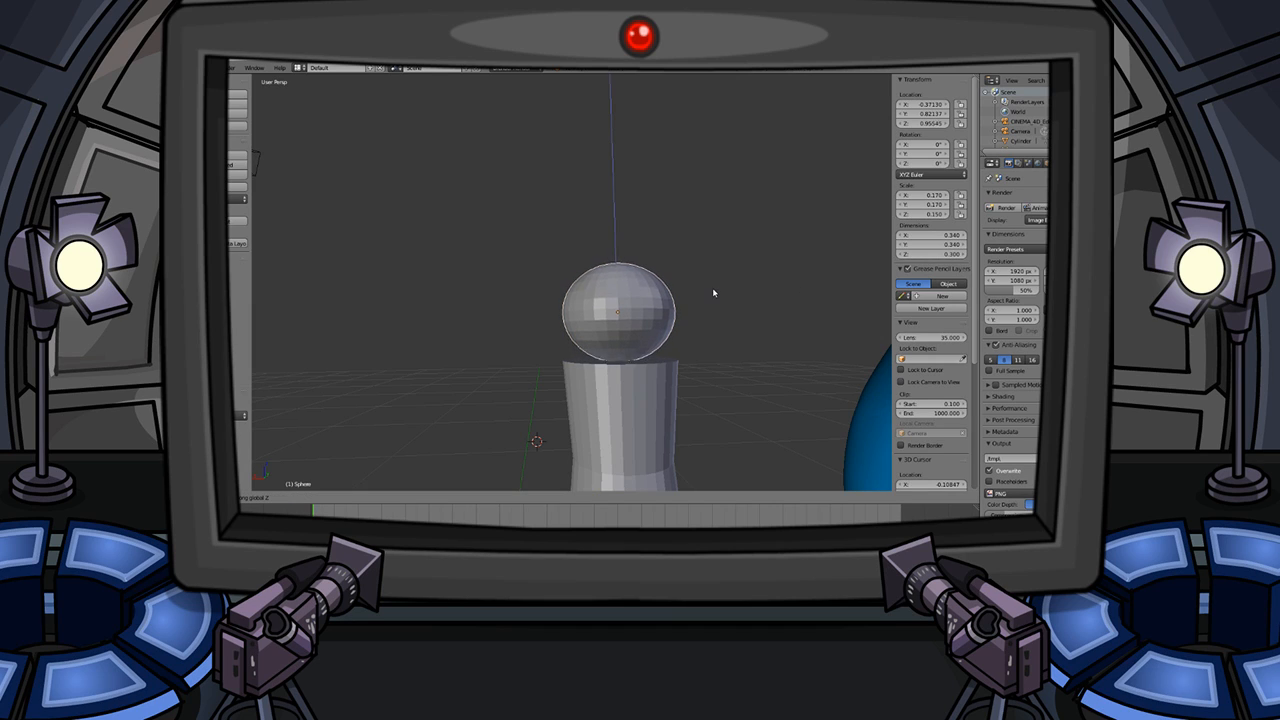
click(714, 292)
mouse_move(654, 314)
middle_down()
mouse_move(558, 330)
mouse_move(648, 346)
mouse_move(662, 306)
middle_up()
scroll(564, 339, down, 6)
scroll(651, 323, up, 4)
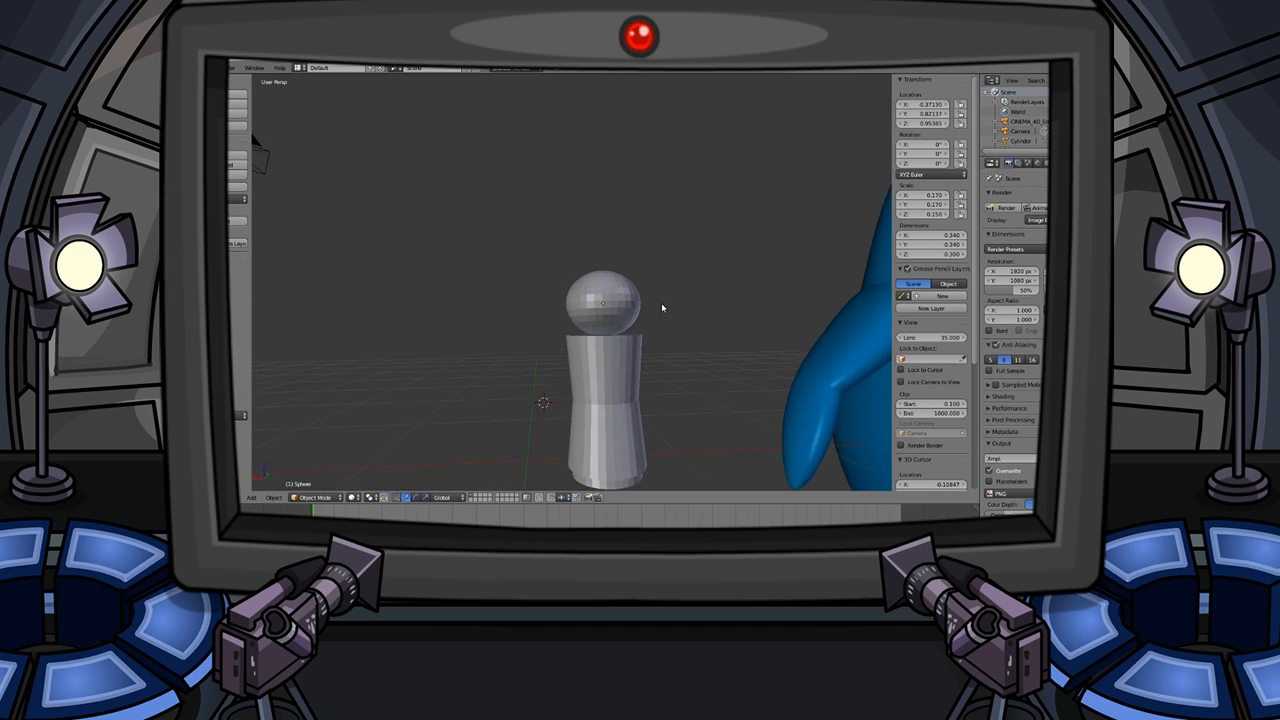
scroll(661, 310, down, 1)
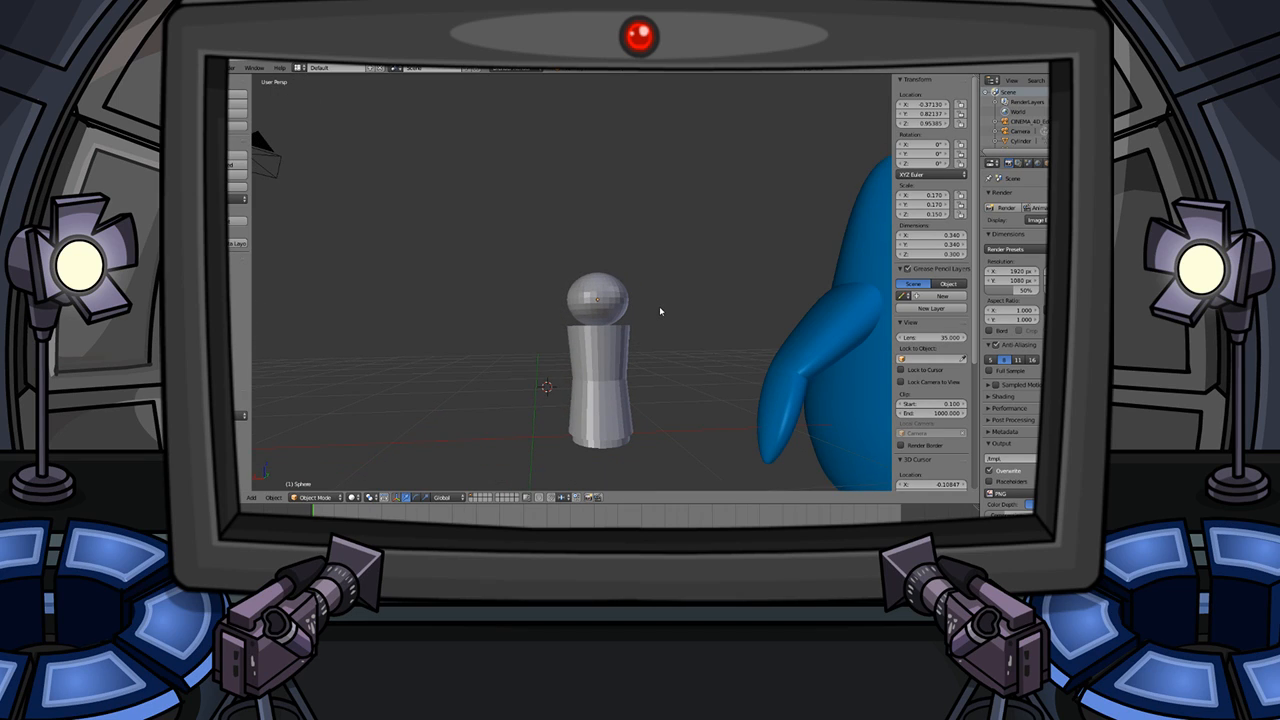
- Duplicate the flared cylinder and move the copy up along the global Z axis to about 1.34, on top of the sphere
right_click(573, 362)
key(shift+d)
key(z)
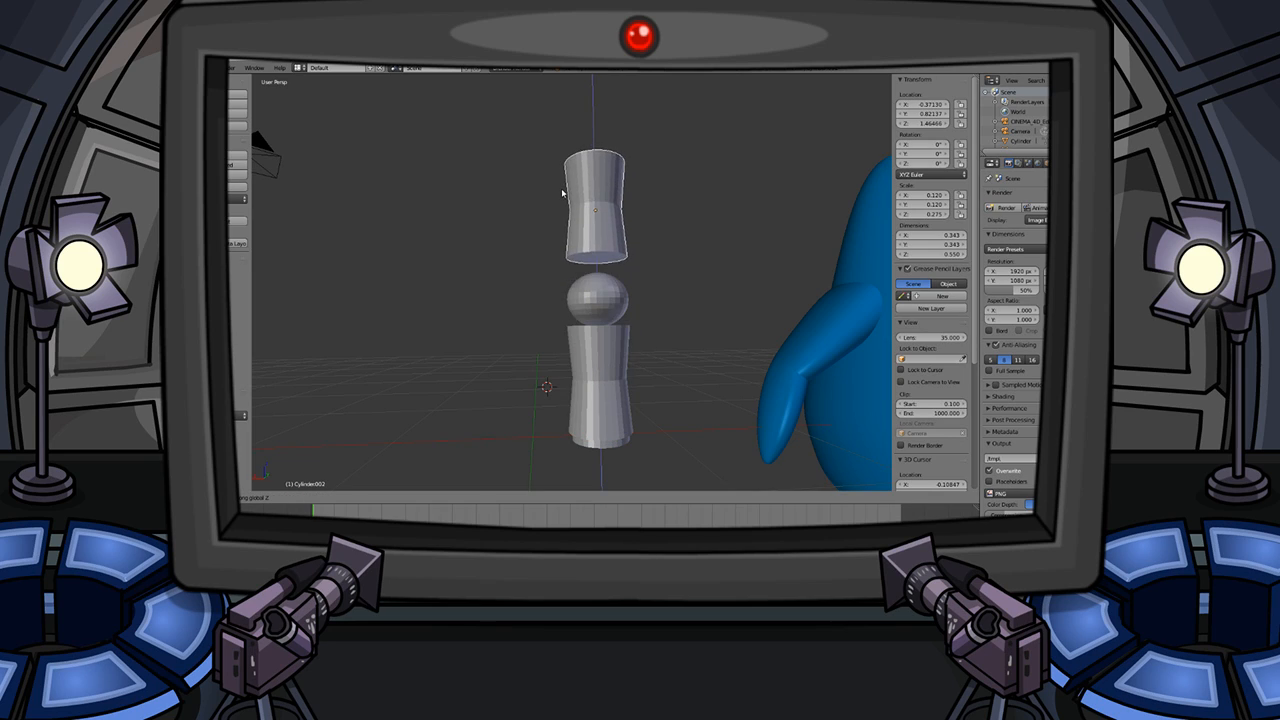
click(600, 210)
middle_drag(631, 209, 686, 222)
mouse_move(657, 240)
middle_down()
mouse_move(652, 231)
mouse_move(706, 263)
mouse_move(646, 217)
middle_up()
scroll(644, 243, down, 3)
scroll(646, 217, up, 3)
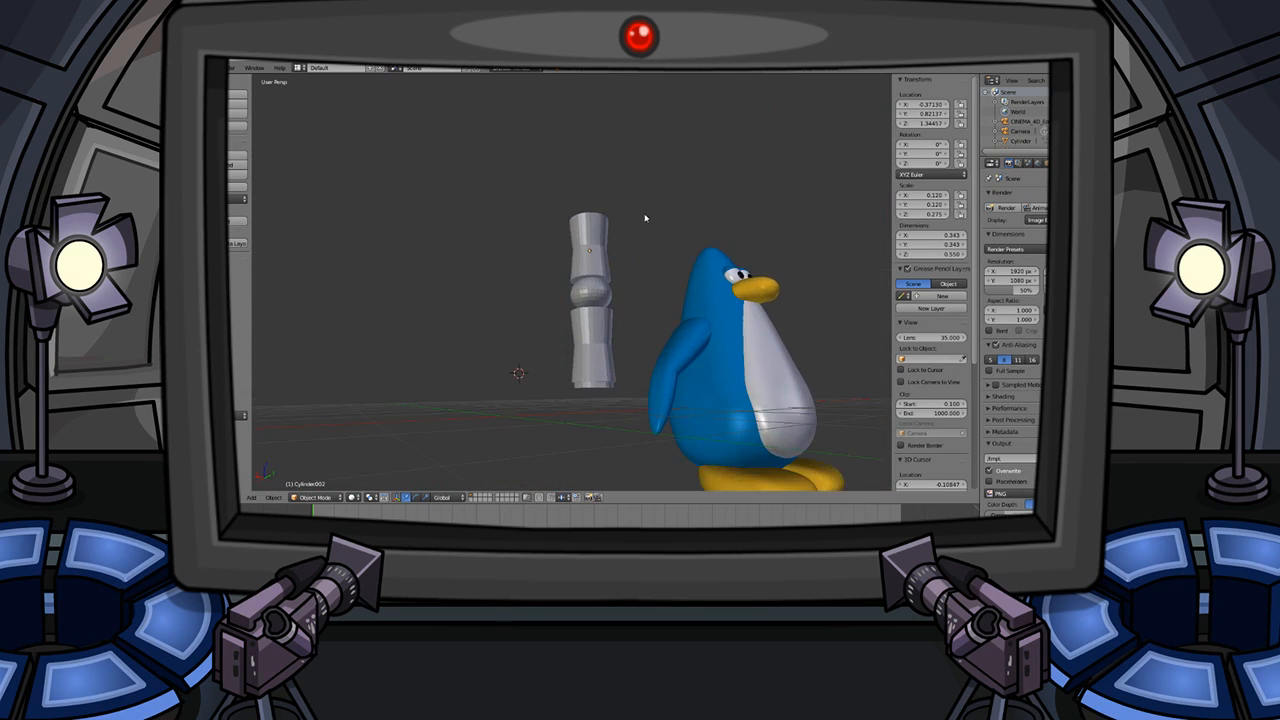
- Try to move the stacked pieces along the global X axis towards the penguin
shift+right_click(612, 386)
shift+right_click(605, 440)
key(g)
key(x)
click(629, 338)
key(a)
- Move the penguin along the global X and Y axes so that it stands directly behind the stacked pieces
middle_drag(632, 336, 818, 331)
right_click(818, 331)
key(g)
key(x)
key(y)
click(557, 238)
middle_drag(557, 238, 561, 312)
key(g)
key(y)
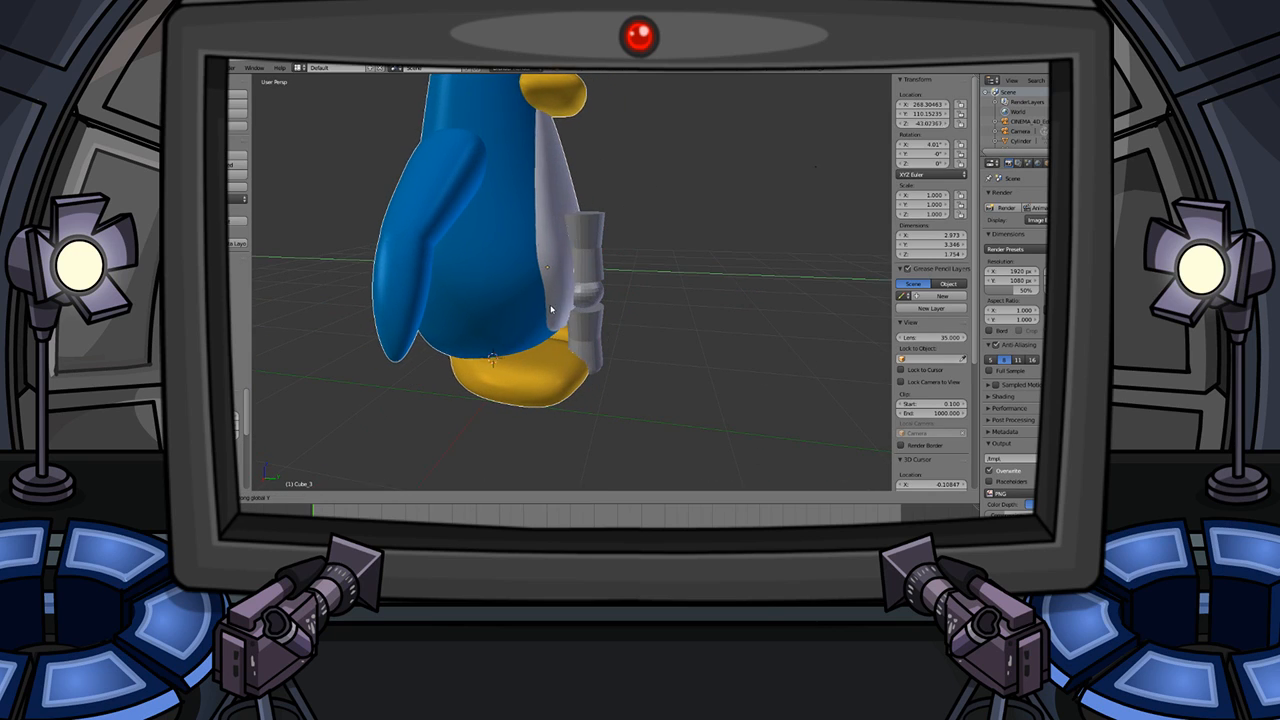
click(529, 296)
middle_drag(550, 287, 627, 243)
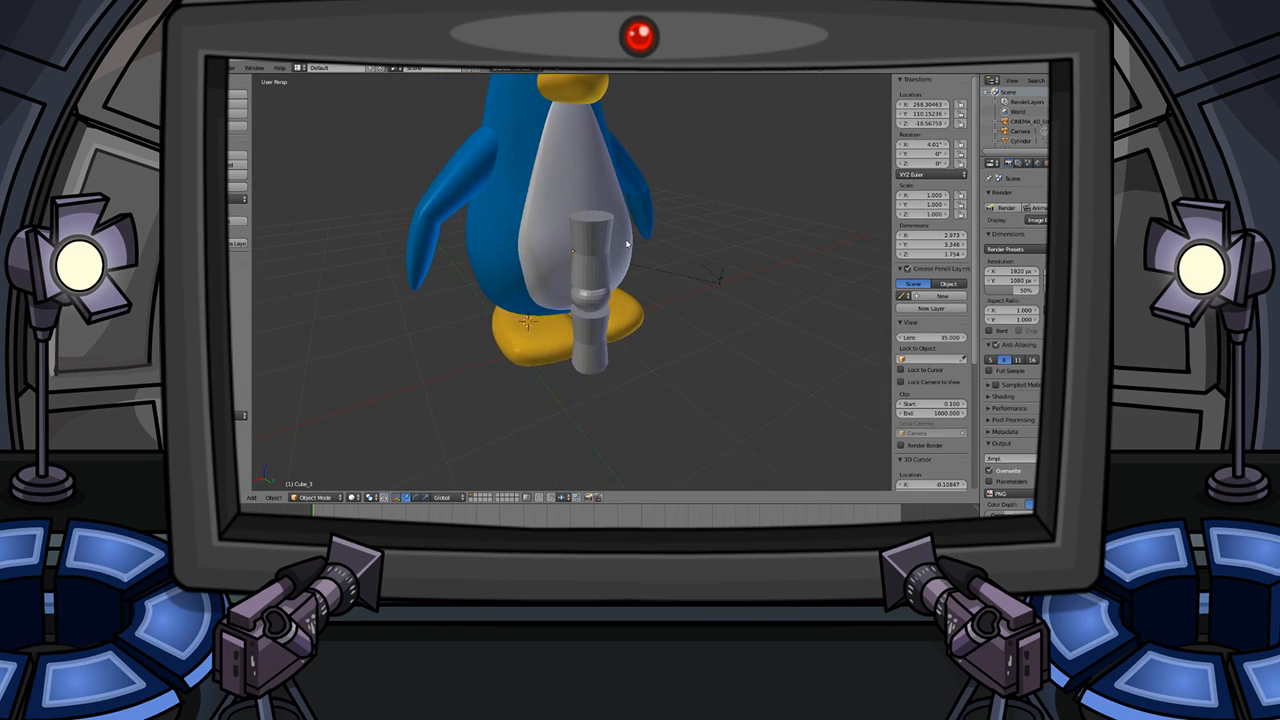
- Join the disc, both flared cylinders and the sphere into a single object
scroll(663, 311, down, 3)
middle_drag(663, 311, 571, 286)
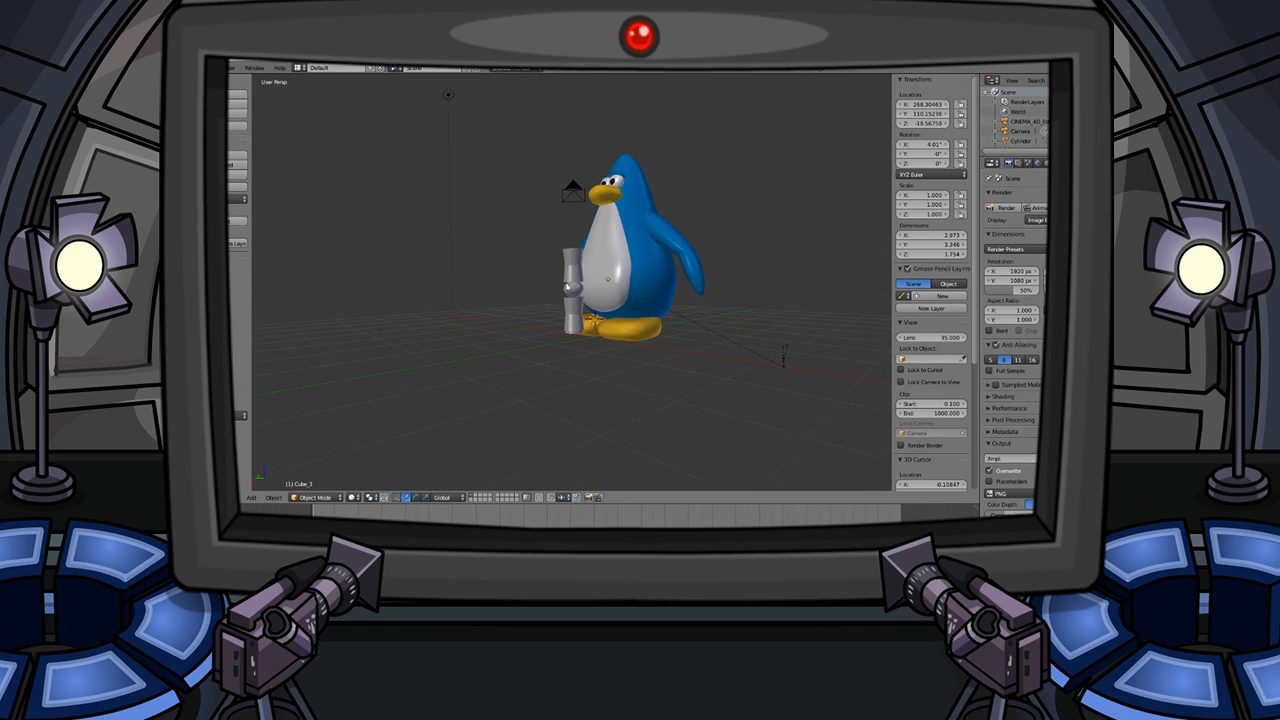
scroll(571, 286, up, 1)
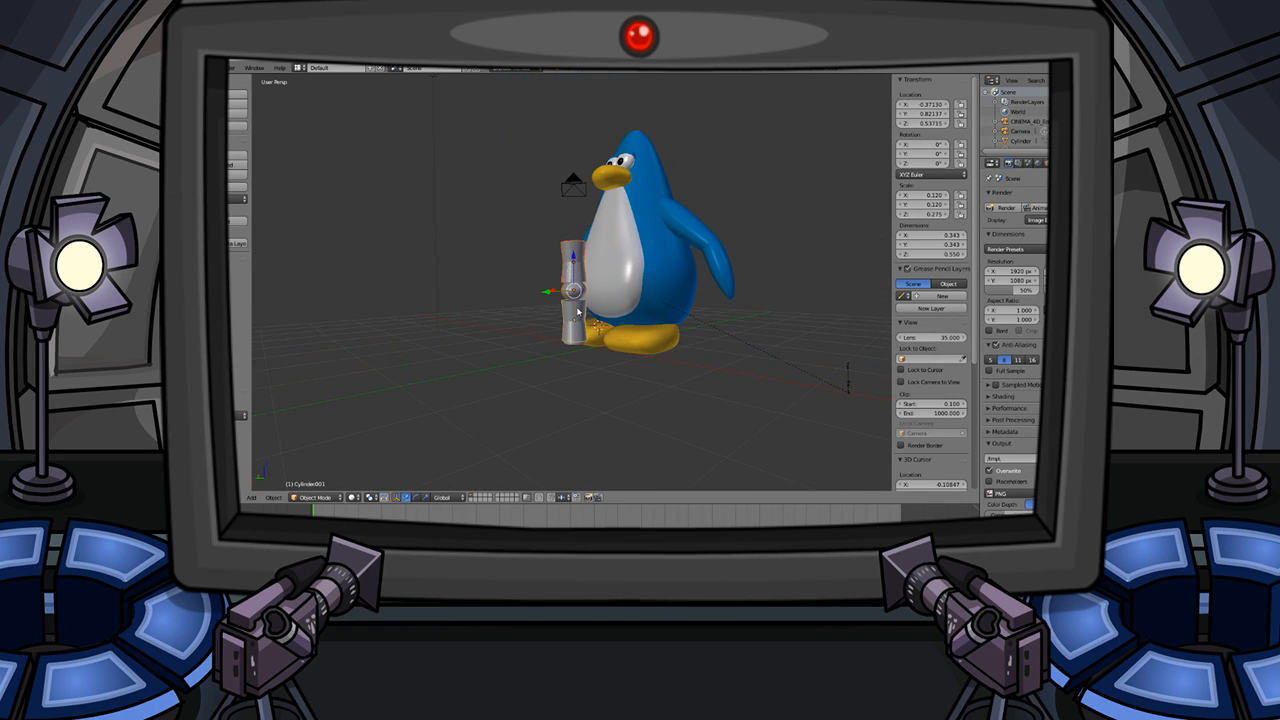
scroll(577, 313, up, 3)
middle_drag(577, 313, 543, 296)
middle_drag(565, 208, 551, 309)
key(ctrl+j)
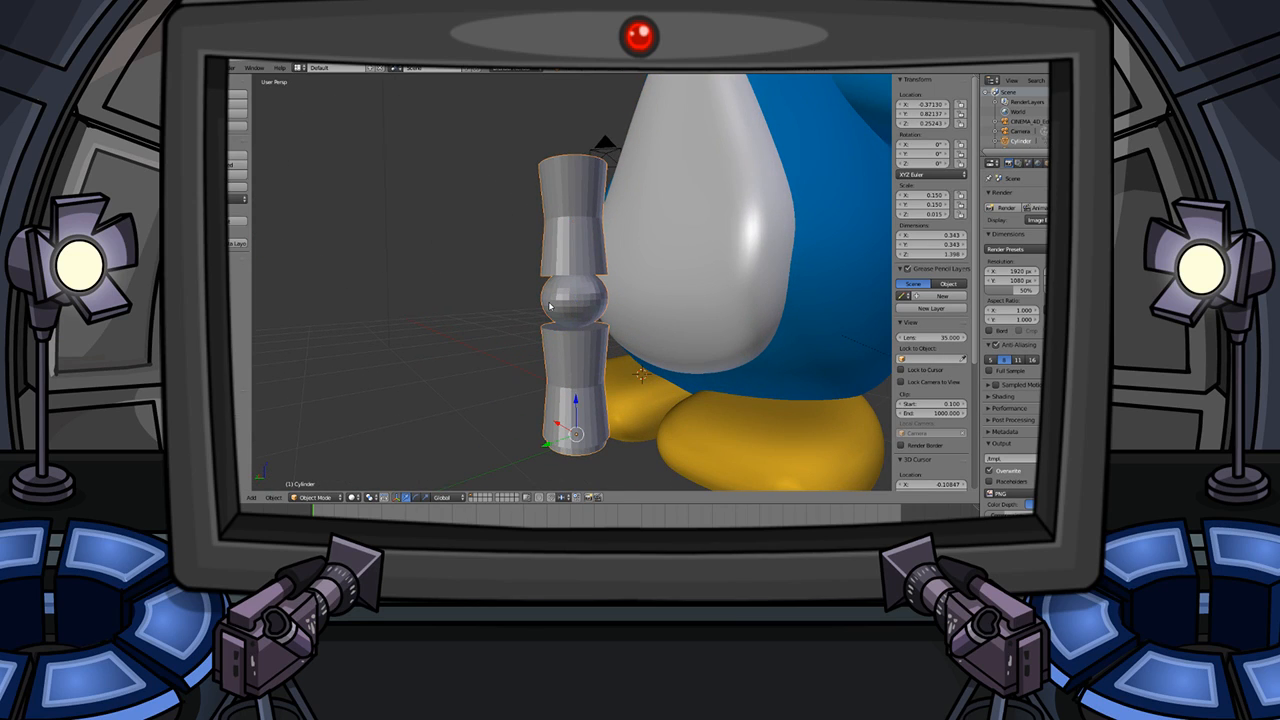
- Try to move the joined object along the global Y axis away from the penguin, undo the move, and deselect everything
key(g)
key(x)
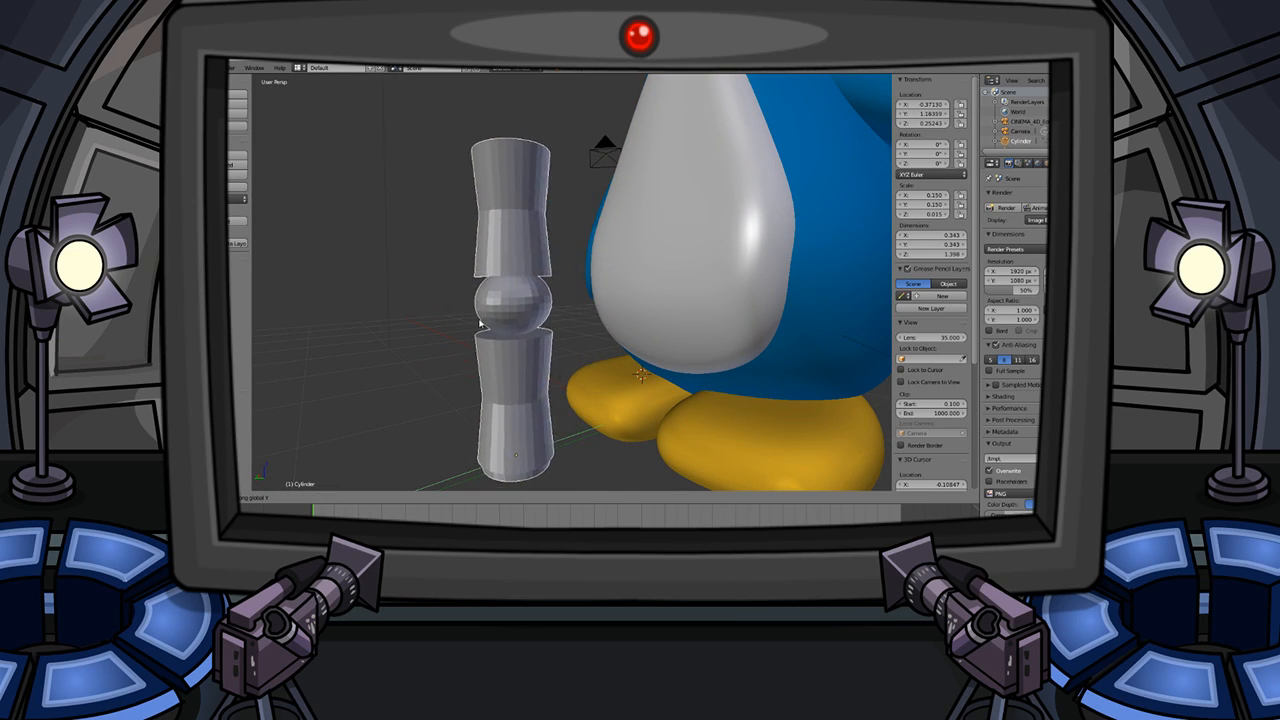
click(433, 345)
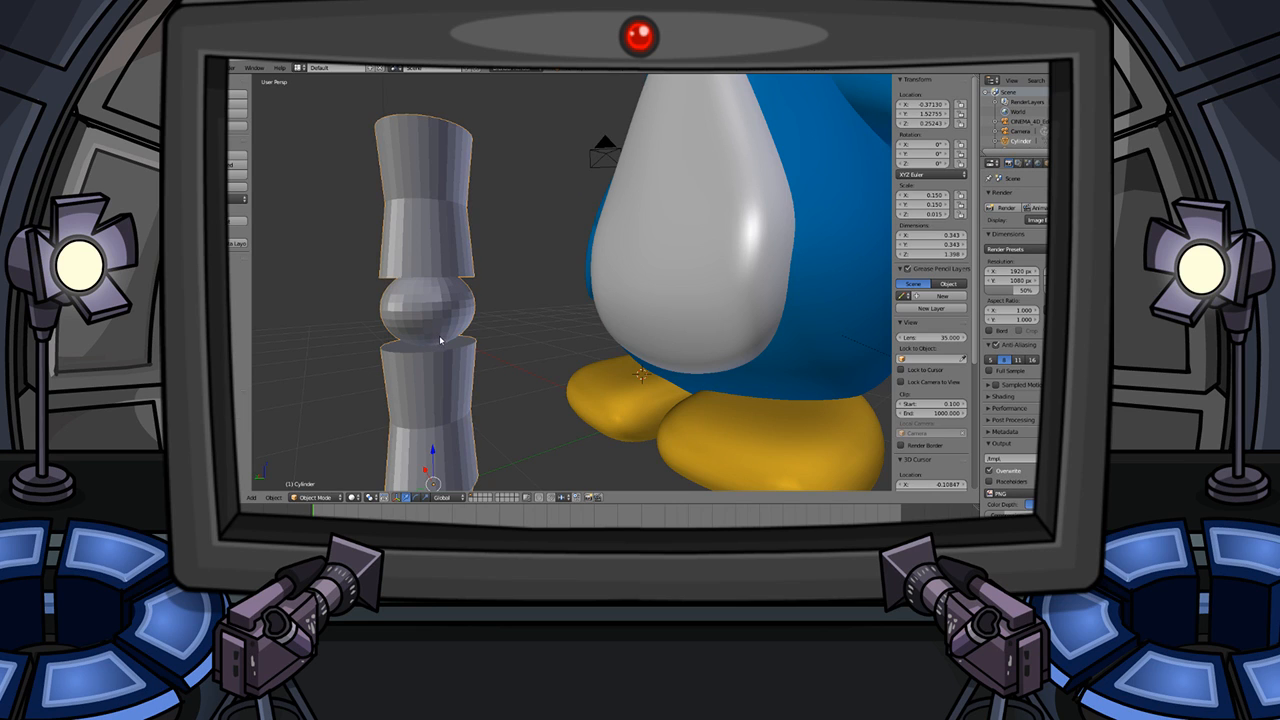
key(ctrl+z)
key(a)
- Move the joined object along the global X axis to about -0.114, in front of one side of the penguin
middle_drag(366, 269, 405, 326)
scroll(494, 314, down, 6)
middle_drag(494, 314, 641, 281)
right_click(576, 298)
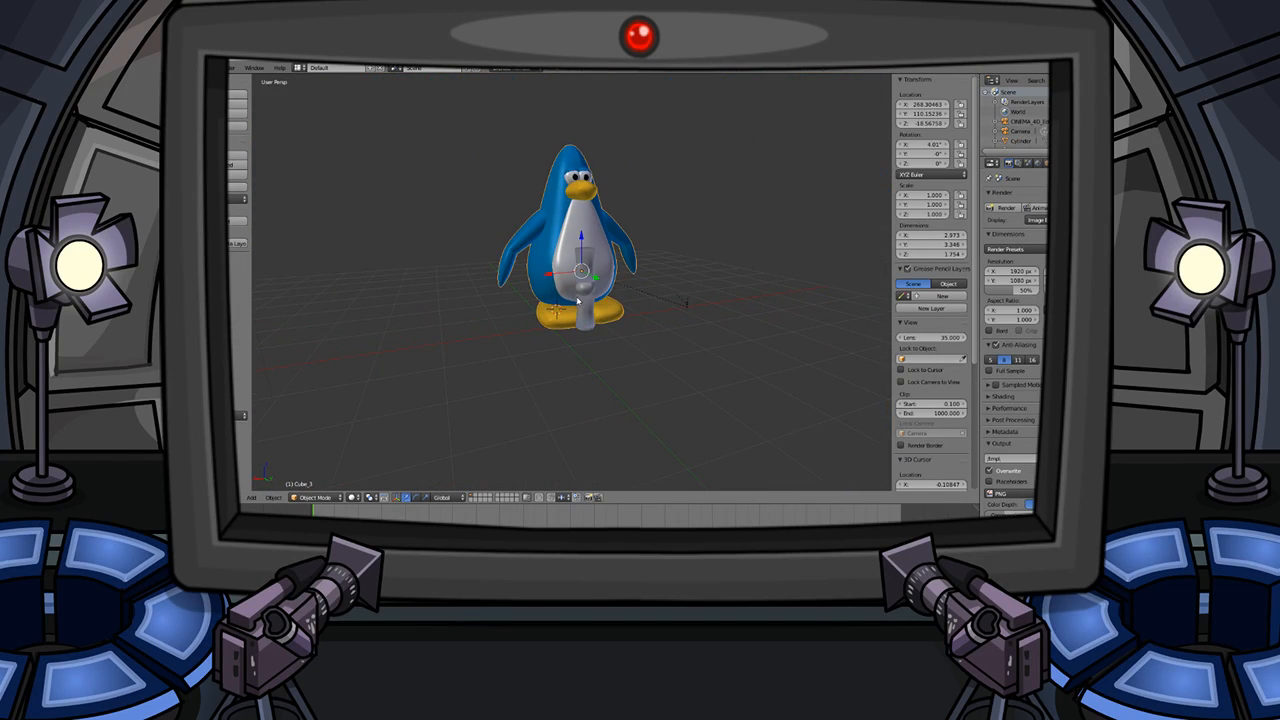
right_click(579, 305)
key(g)
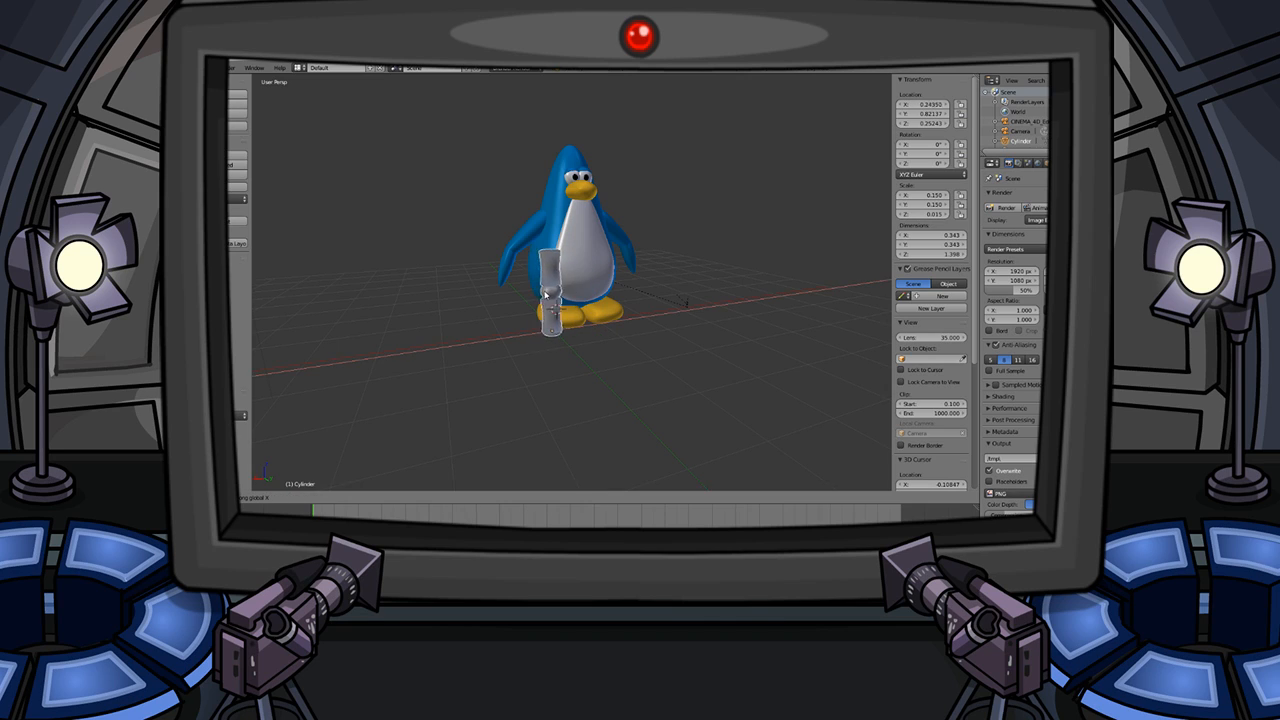
click(563, 295)
middle_drag(562, 295, 577, 305)
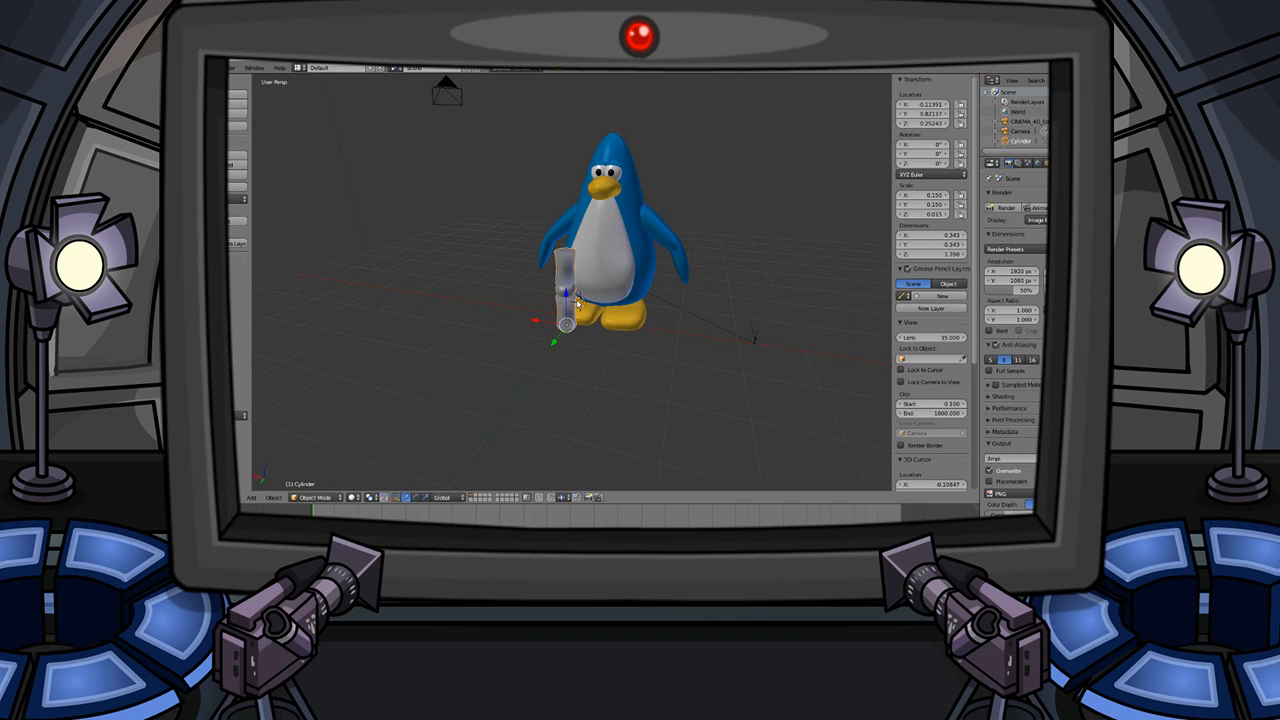
- Move the joined limb along the global X axis to about 0.143, clear of the penguin's body, and deselect it
scroll(577, 304, up, 1)
key(g)
key(x)
click(565, 308)
key(a)
- Examine the joined limb's shape and its position beside the penguin from several angles
middle_drag(538, 322, 443, 333)
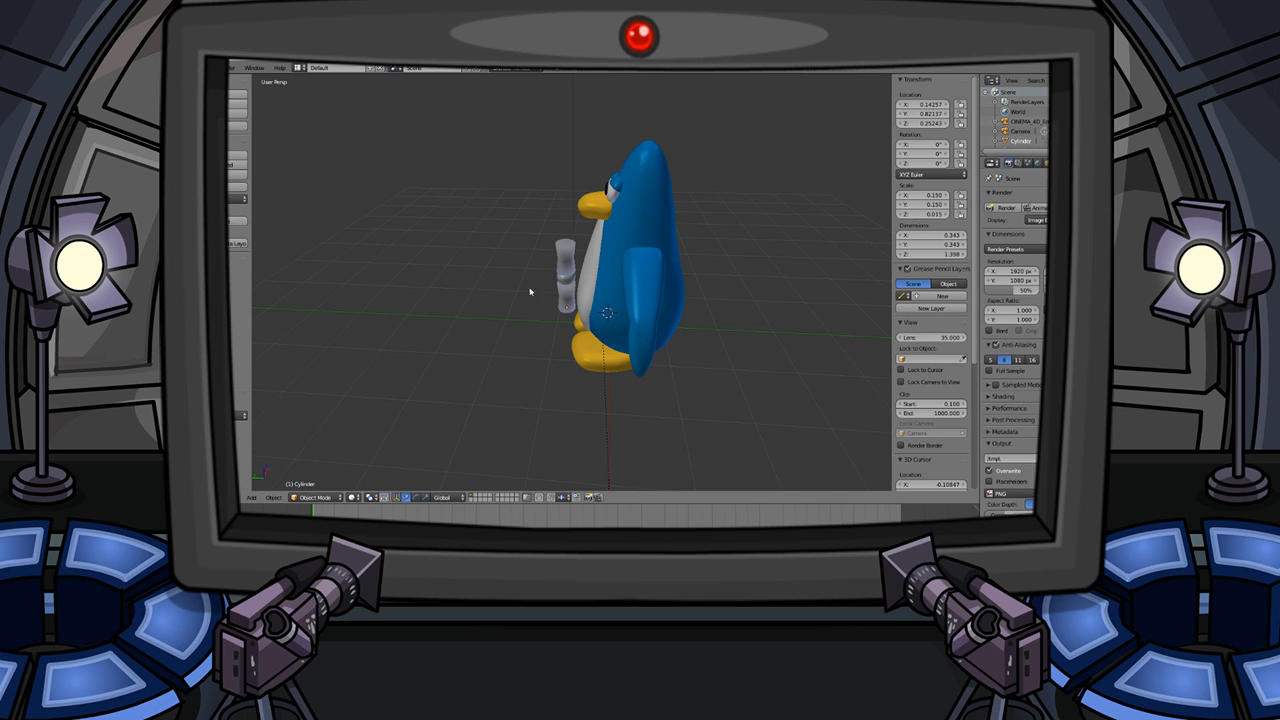
scroll(508, 281, up, 6)
middle_drag(519, 273, 601, 266)
scroll(612, 200, down, 8)
scroll(569, 269, up, 8)
middle_drag(523, 272, 487, 339)
scroll(529, 238, down, 7)
scroll(523, 291, up, 5)
scroll(531, 277, up, 1)
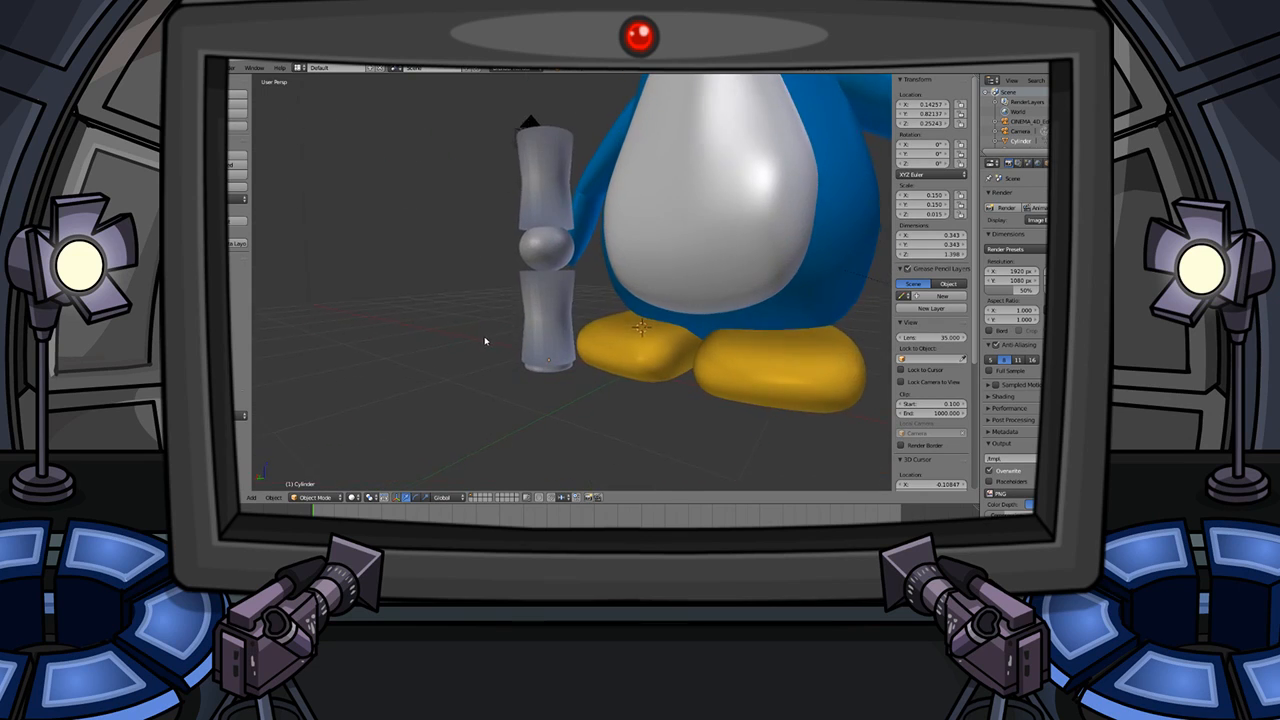
scroll(513, 293, down, 5)
middle_drag(513, 293, 535, 333)
scroll(595, 333, up, 3)
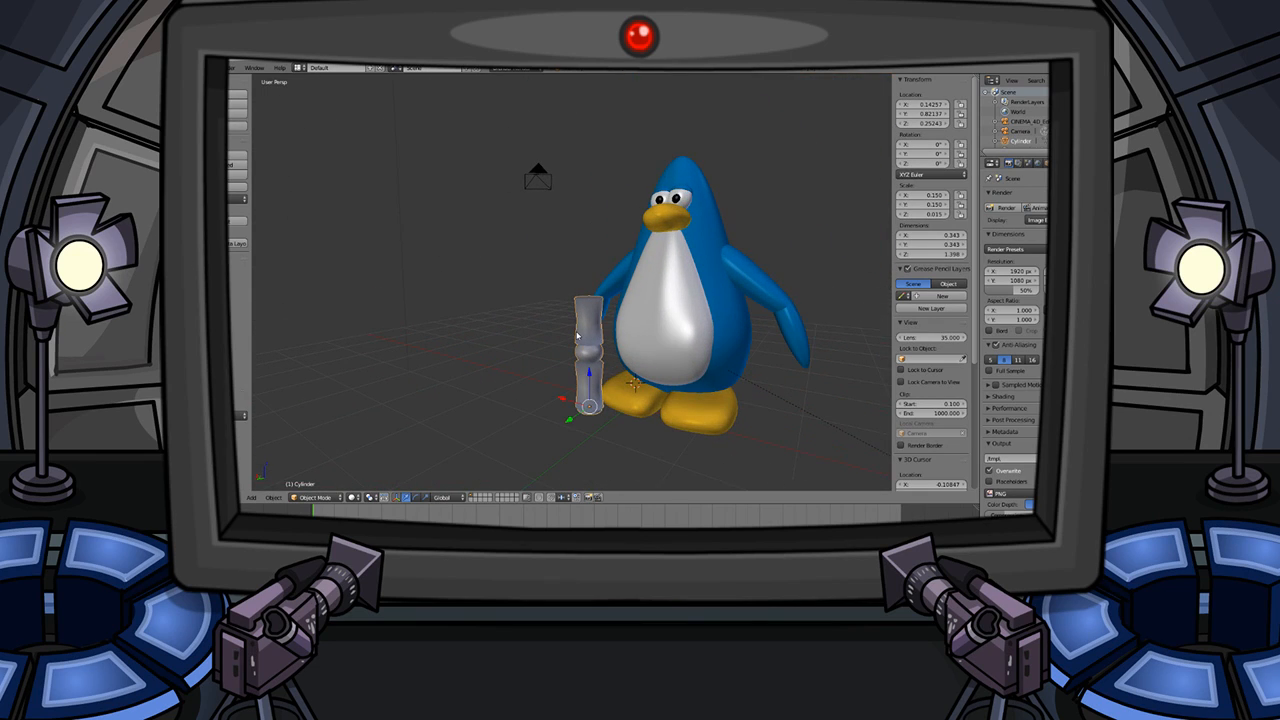
- Give the limb a new material with a light tan diffuse colour and deselect everything
click(1084, 163)
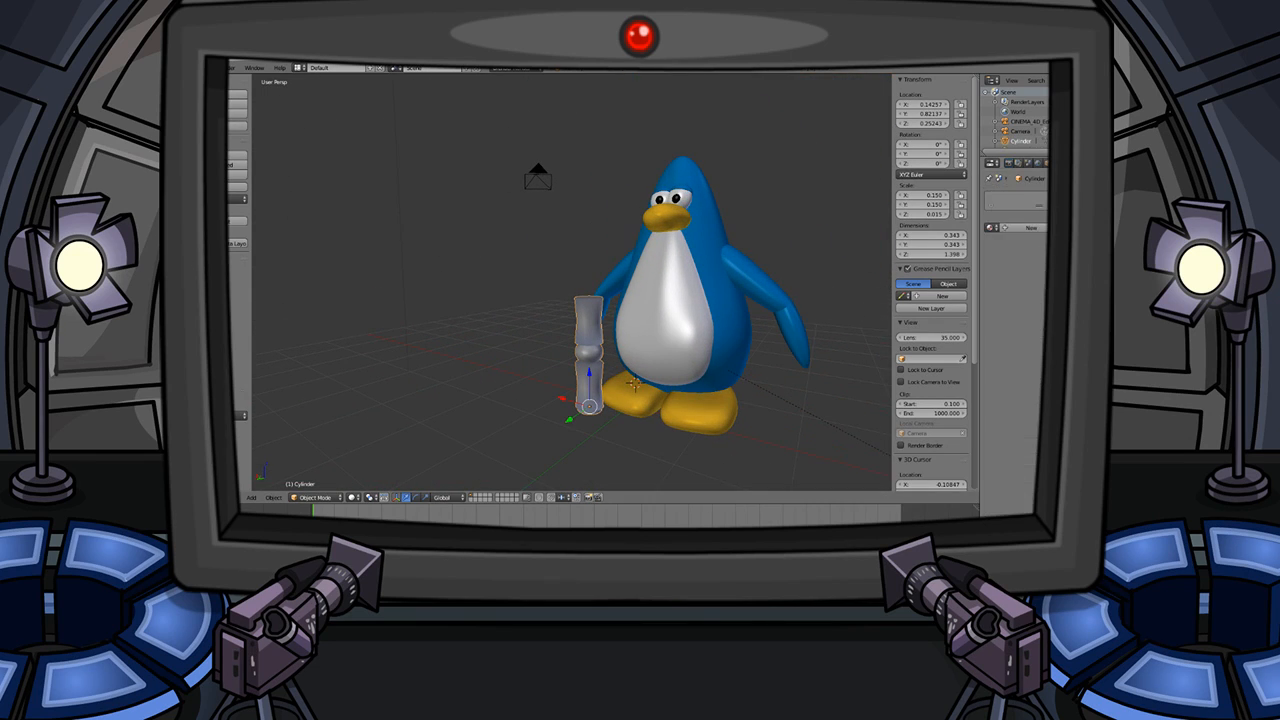
click(1030, 228)
click(1000, 347)
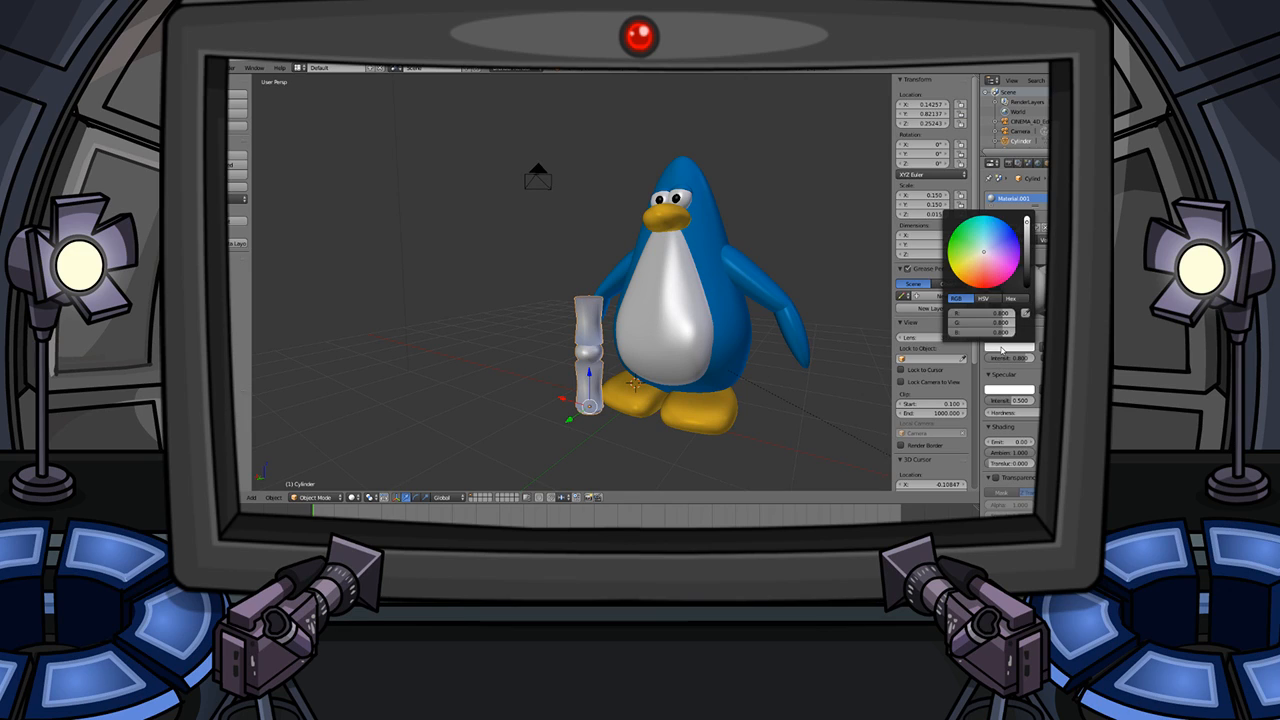
click(977, 264)
key(a)
- Duplicate the tan limb and move the copy along the global X axis to about -1.370, in front of the penguin's other side
scroll(622, 396, up, 3)
middle_drag(622, 396, 670, 378)
scroll(675, 345, down, 4)
scroll(670, 378, up, 3)
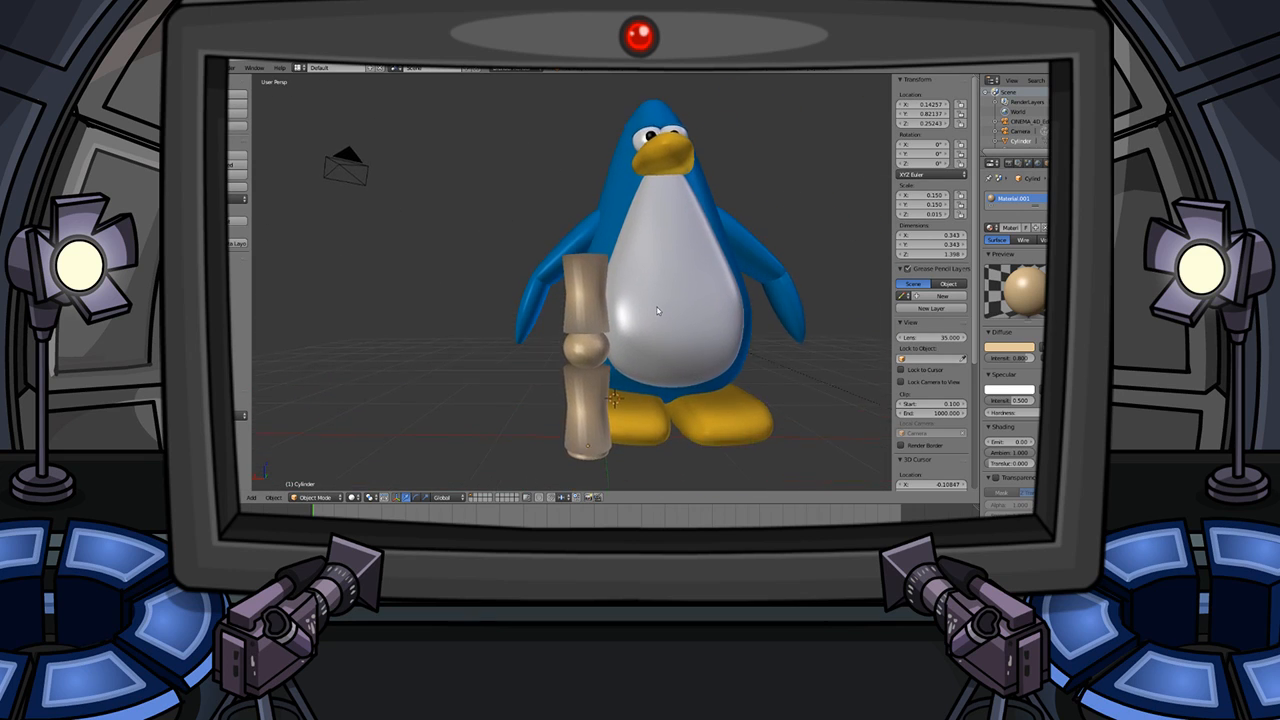
scroll(613, 375, down, 3)
key(shift+d)
key(x)
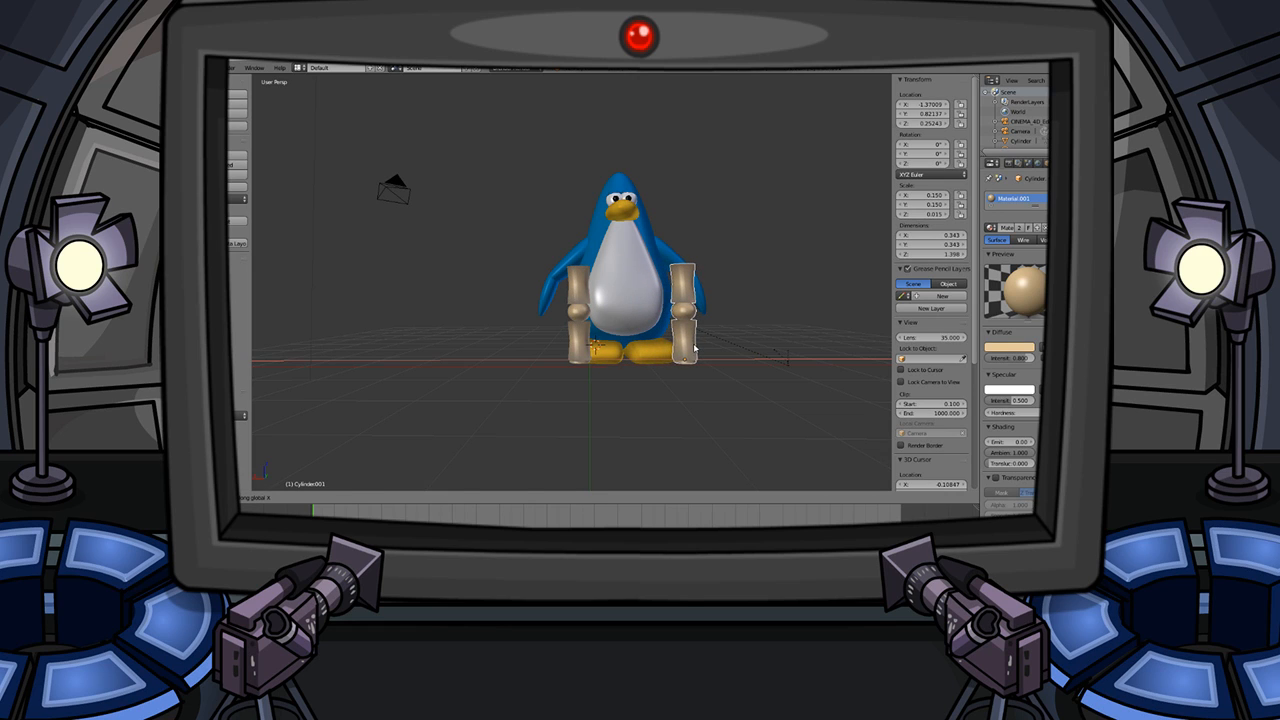
click(686, 347)
middle_drag(686, 347, 657, 308)
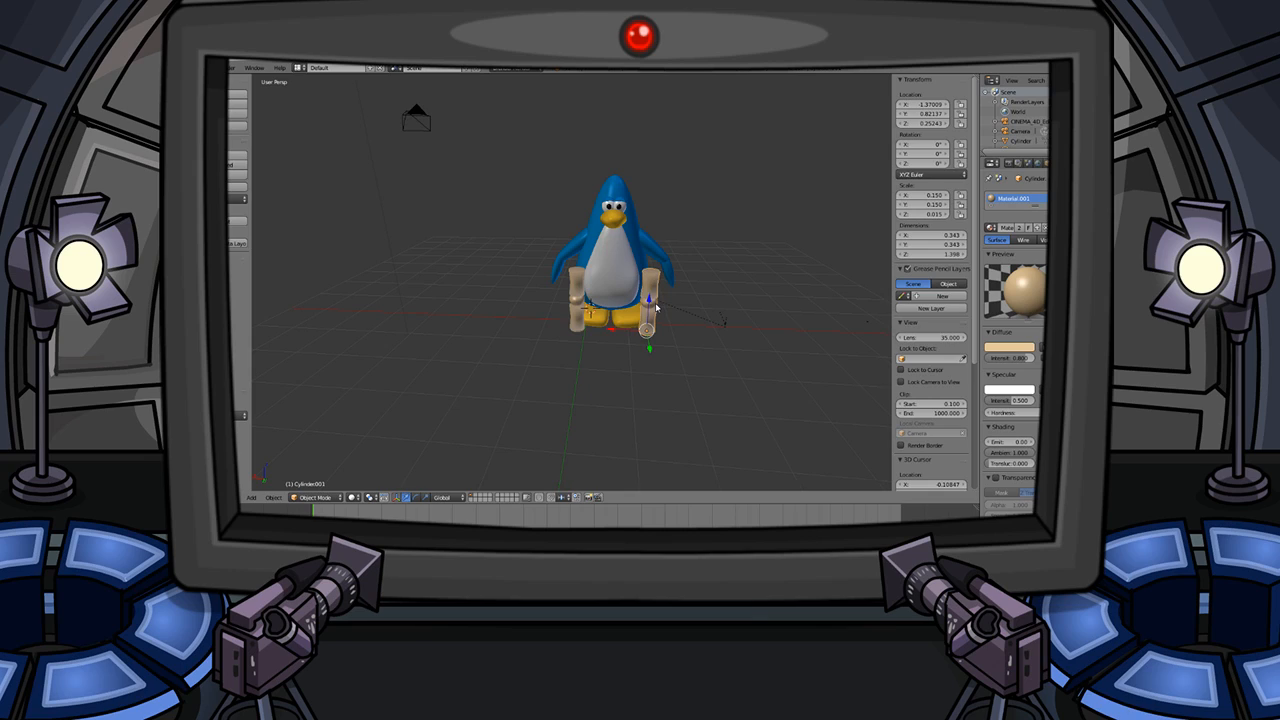
- Move the duplicated limb farther out along the global X axis to about -1.762 and deselect it
key(g)
key(x)
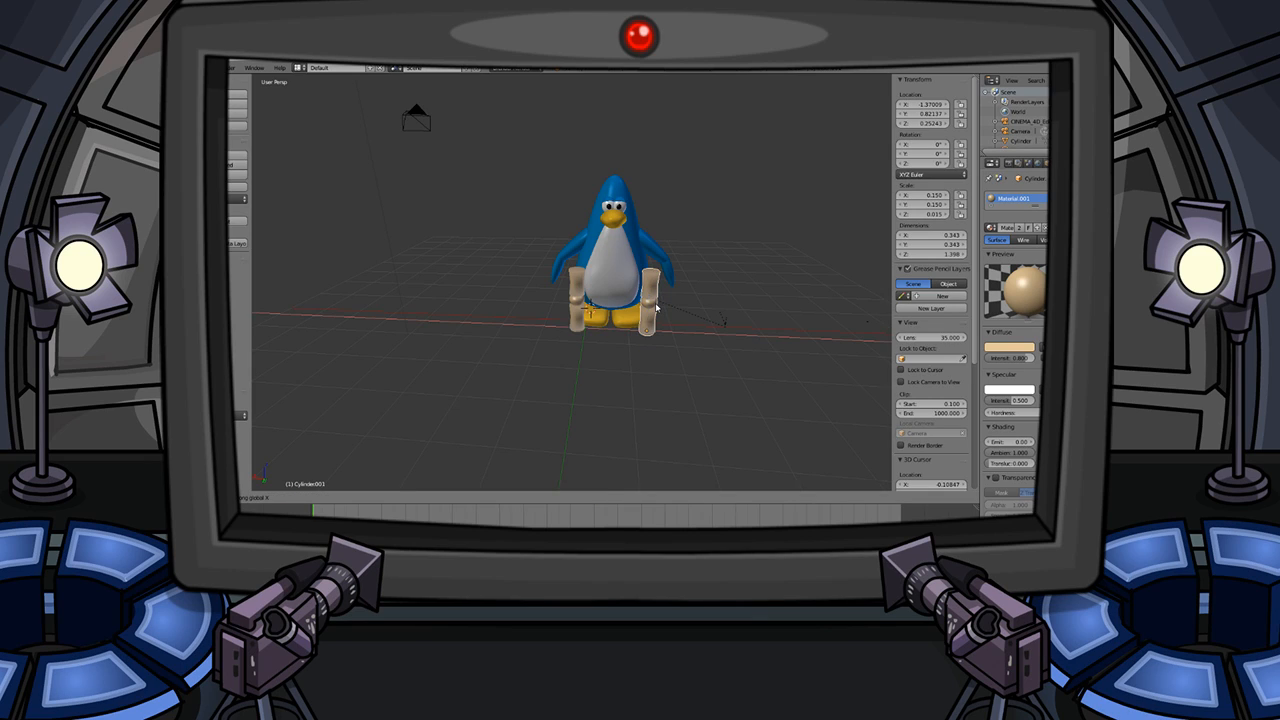
click(676, 309)
key(a)
- Move the original limb outward along the global X axis to about 0.694
key(g)
key(x)
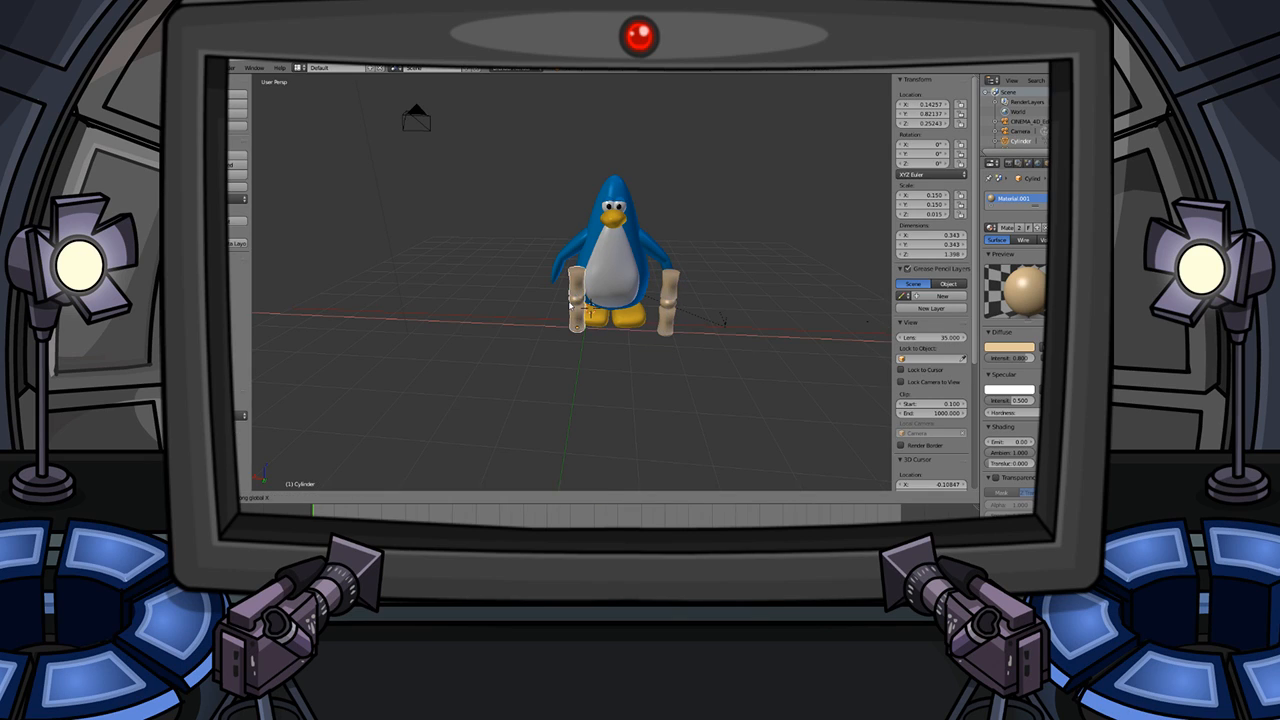
click(698, 299)
key(a)
- Try to duplicate both limbs and move them along the global Y axis, and undo the attempt
middle_drag(698, 299, 593, 360)
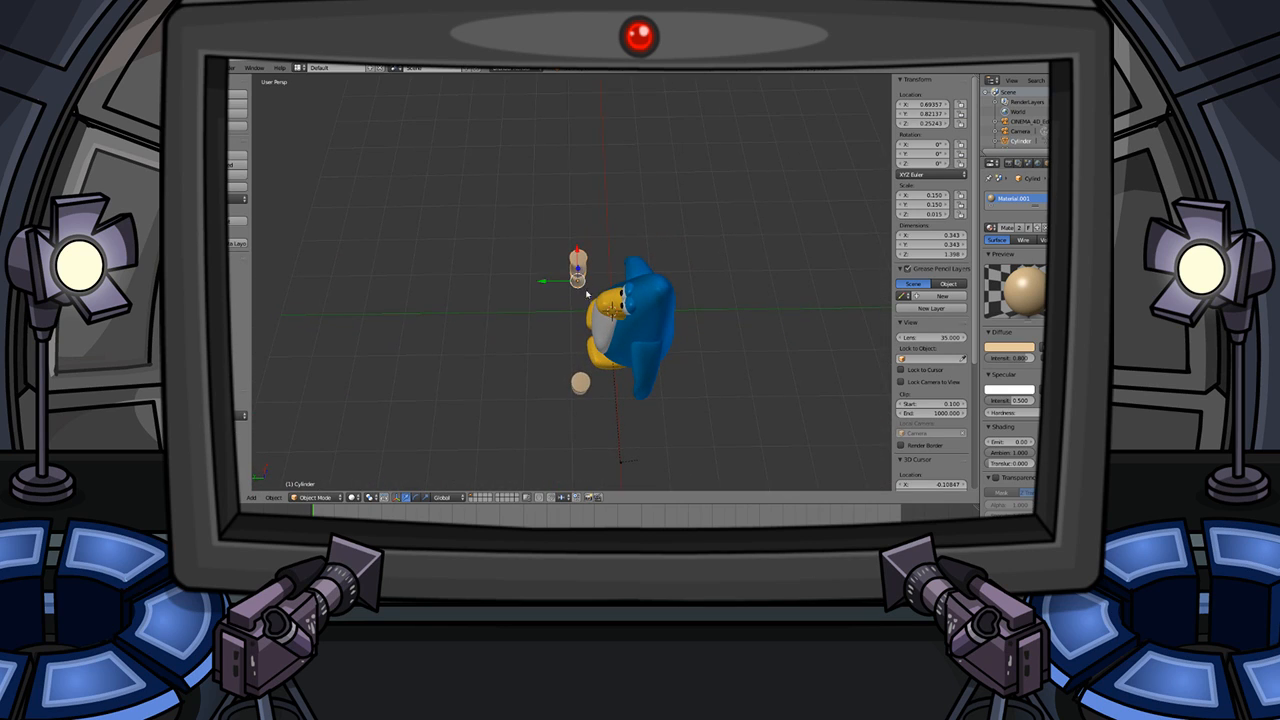
key(shift+d)
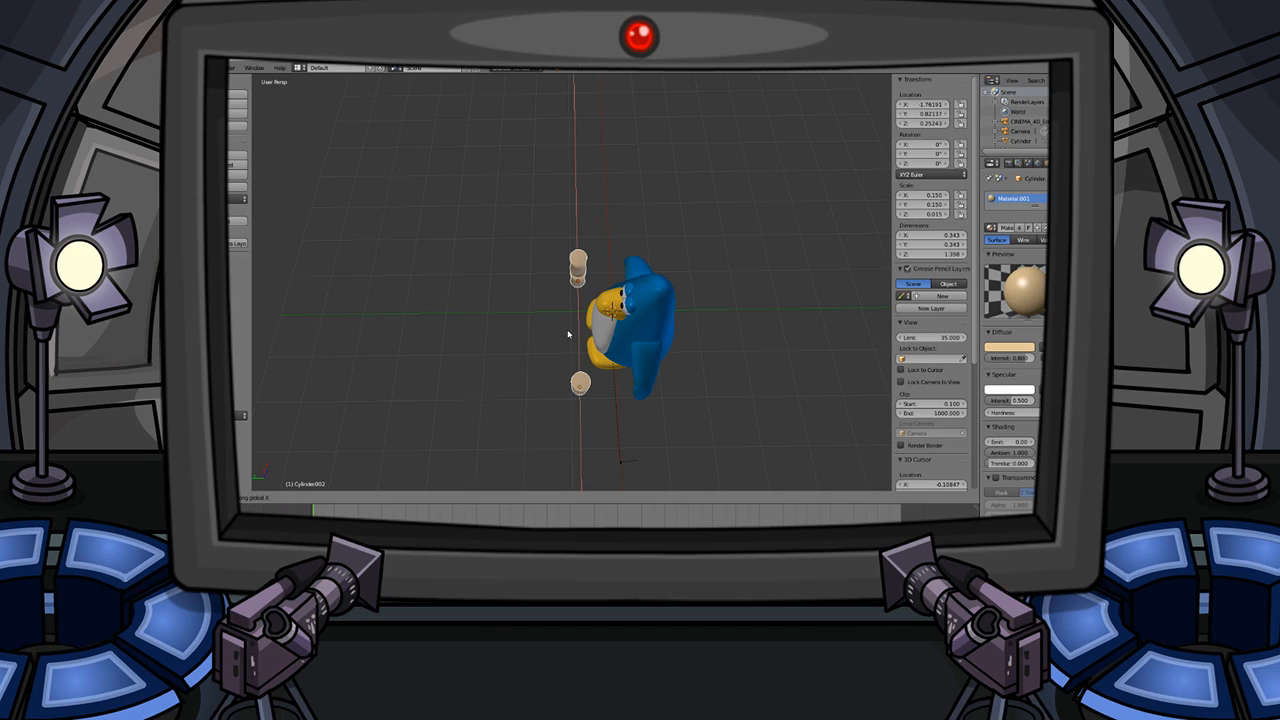
click(561, 334)
key(g)
key(y)
click(456, 335)
key(ctrl+z)
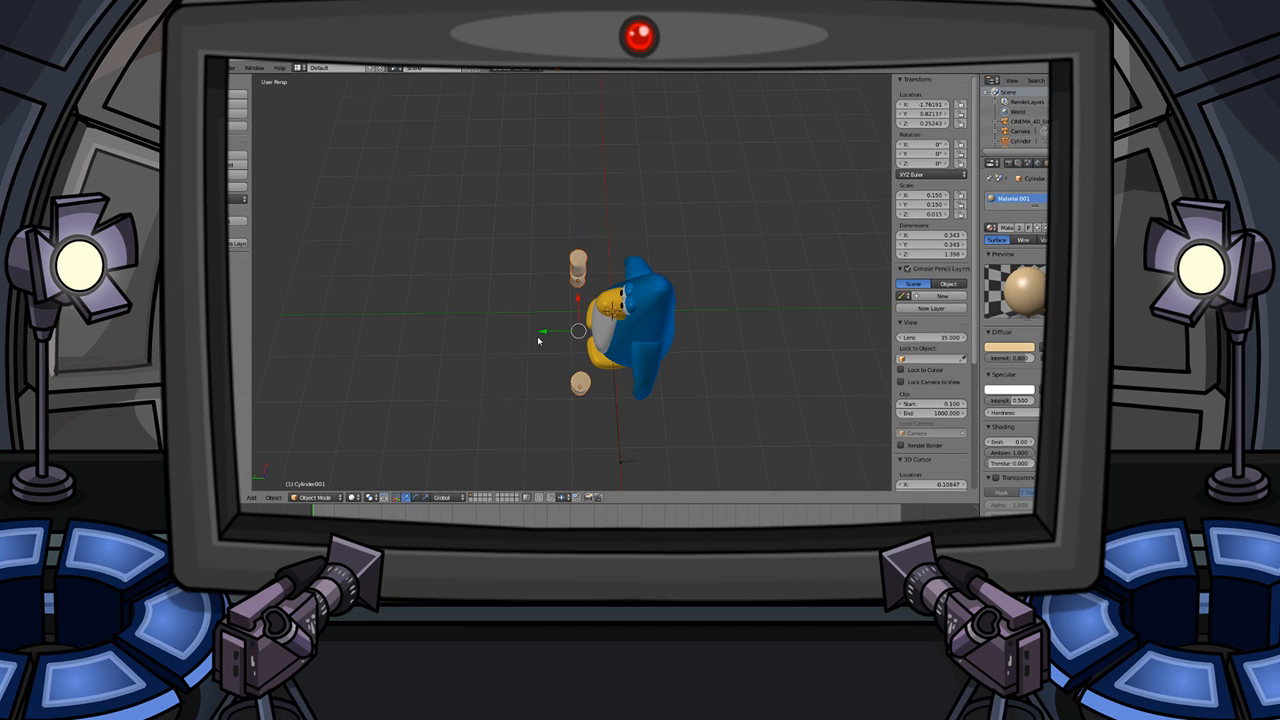
- Duplicate both limbs and move the copies along the global Y axis to about 5.349, forming four table legs
key(shift+d)
key(y)
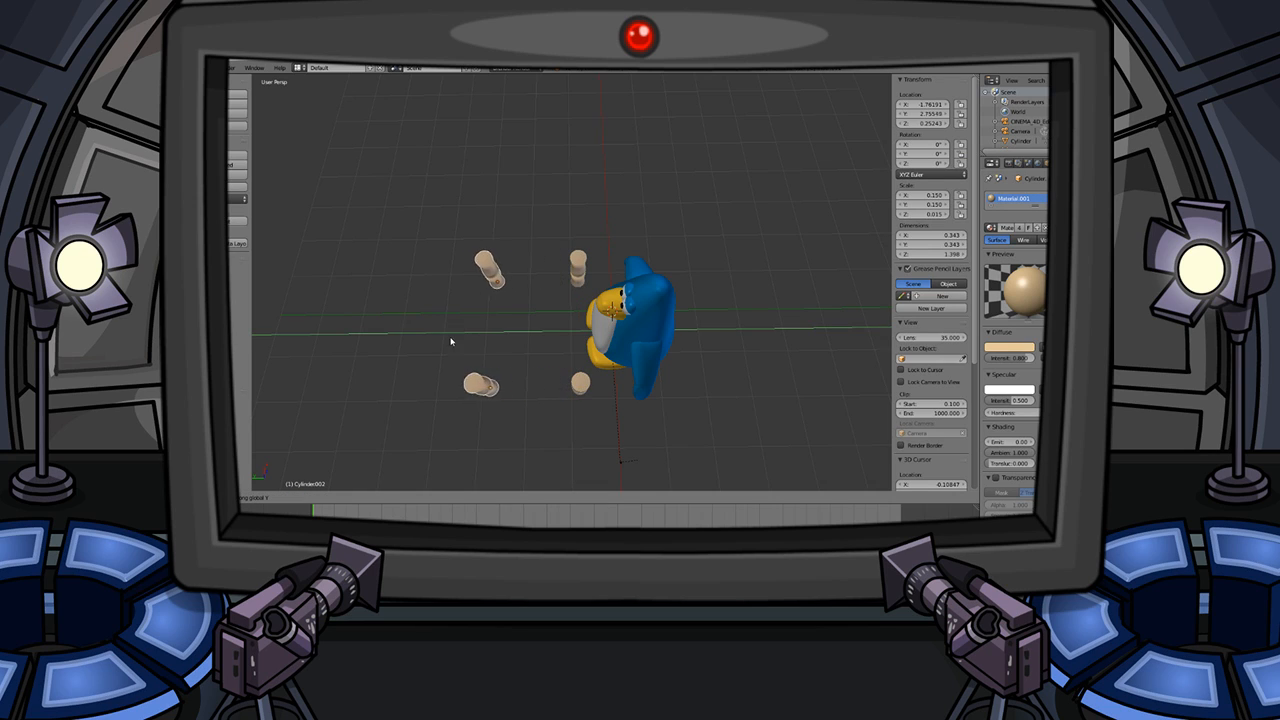
click(350, 338)
middle_drag(420, 389, 447, 287)
middle_drag(657, 284, 603, 281)
scroll(532, 322, down, 7)
scroll(615, 282, up, 5)
scroll(614, 282, up, 3)
scroll(620, 260, up, 1)
scroll(605, 279, up, 3)
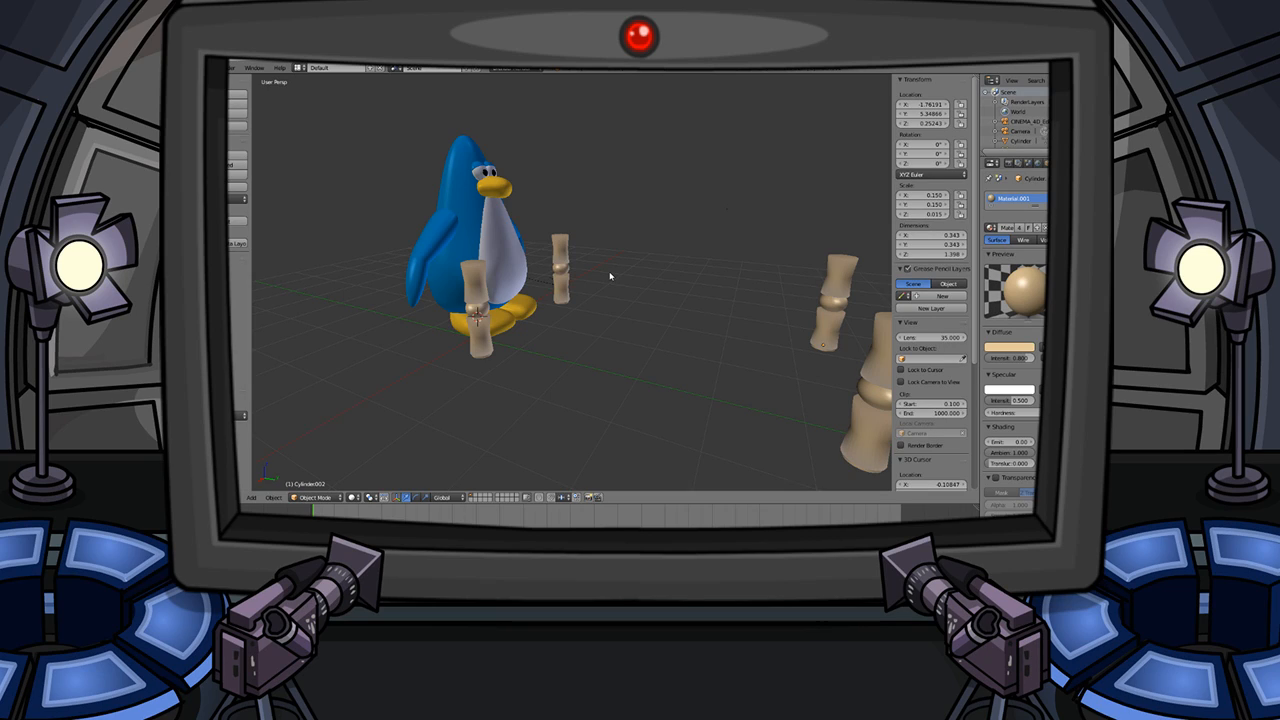
- Add a plane mesh and raise it along the global Z axis to about 1.618, level with the tops of the legs
key(shift+a)
mouse_move(611, 275)
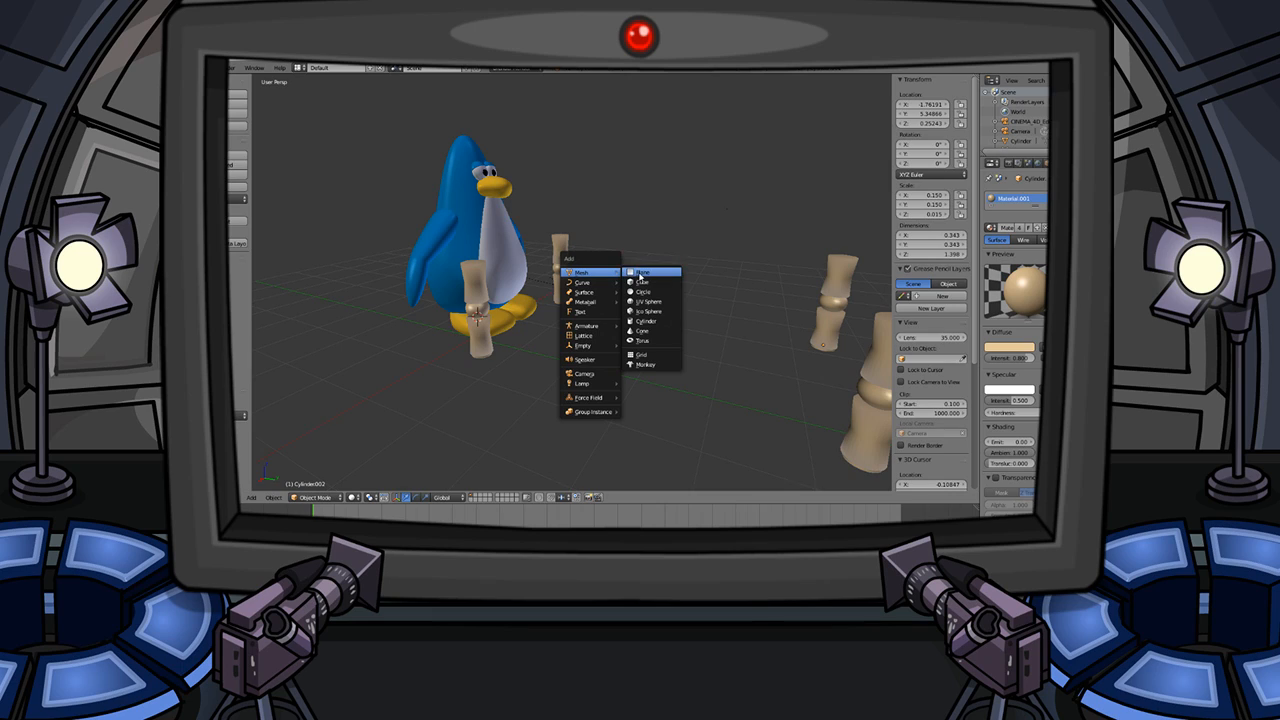
click(641, 272)
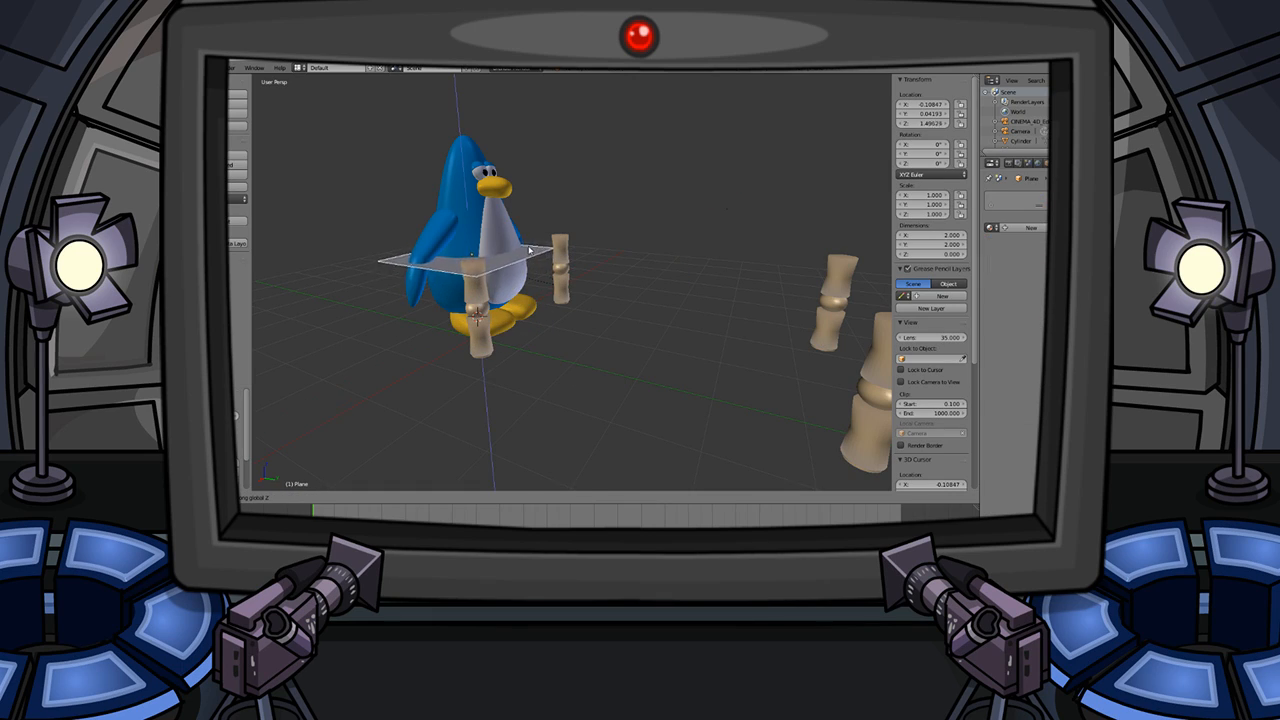
click(526, 244)
- Centre the plane between the four legs by moving it to about X -0.442 and Y 3.03
middle_drag(527, 244, 450, 286)
key(g)
key(x)
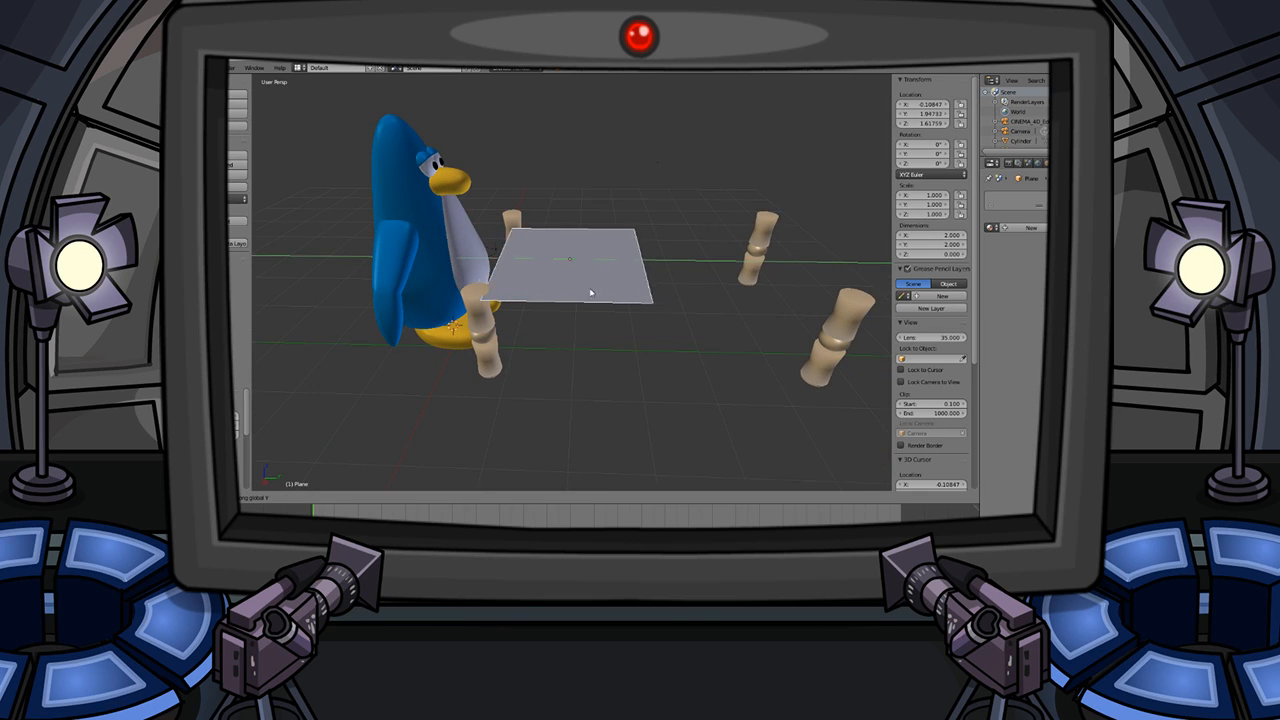
click(660, 298)
middle_drag(660, 298, 686, 300)
key(g)
key(x)
click(660, 297)
- Scale the plane to 1.770 in X and 2.380 in Y, and shift it along the global Y axis to about 3.07
middle_drag(440, 298, 540, 297)
drag(912, 200, 962, 204)
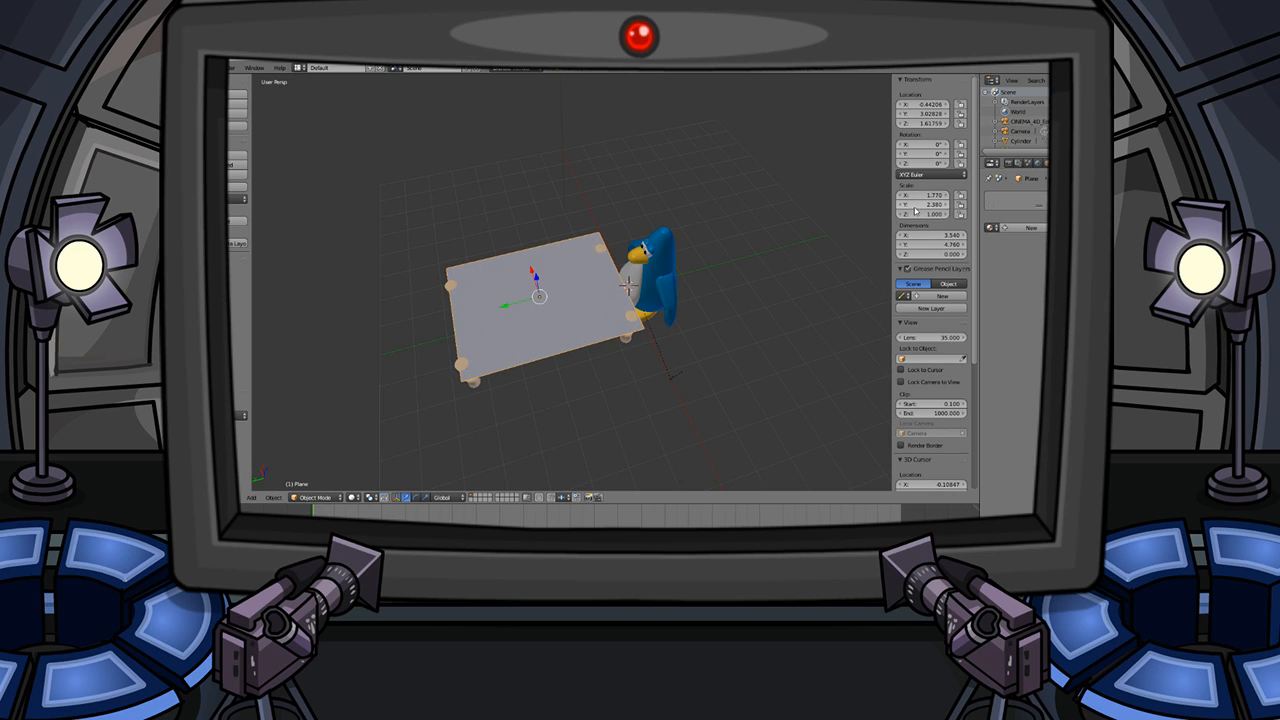
scroll(547, 350, up, 4)
middle_drag(549, 350, 606, 301)
key(g)
key(x)
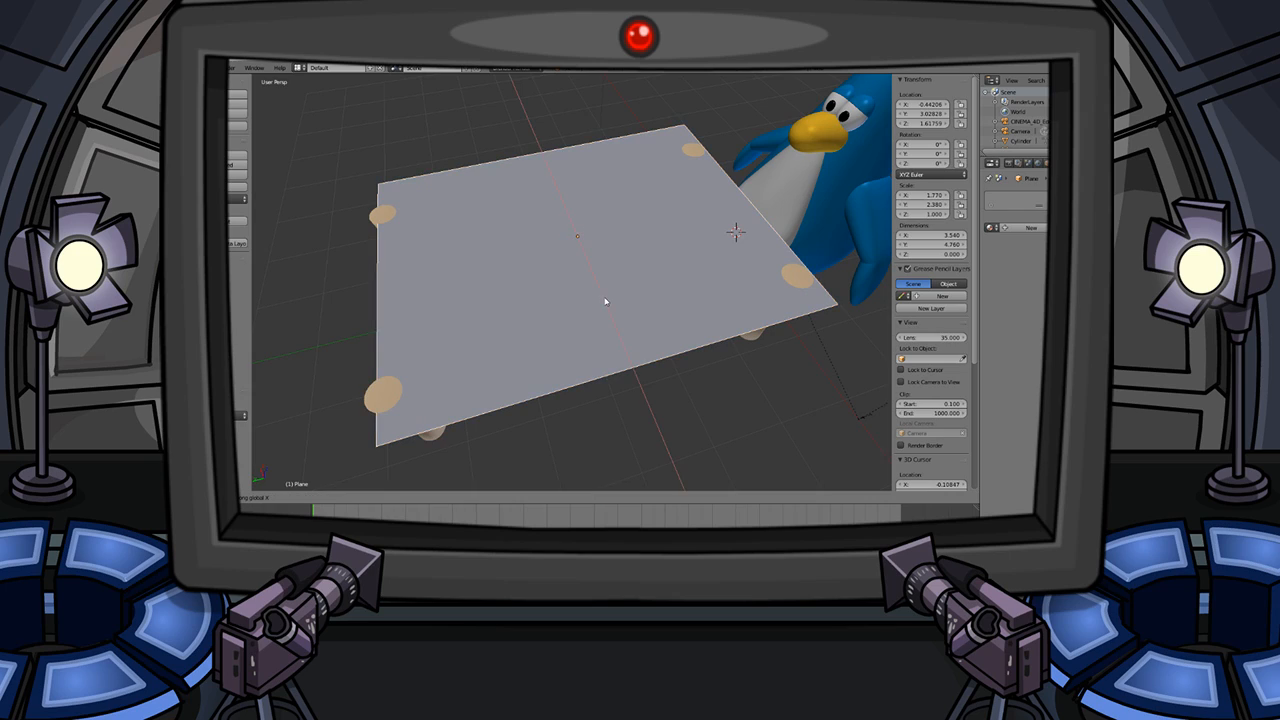
click(596, 302)
key(ctrl+z)
key(g)
click(585, 295)
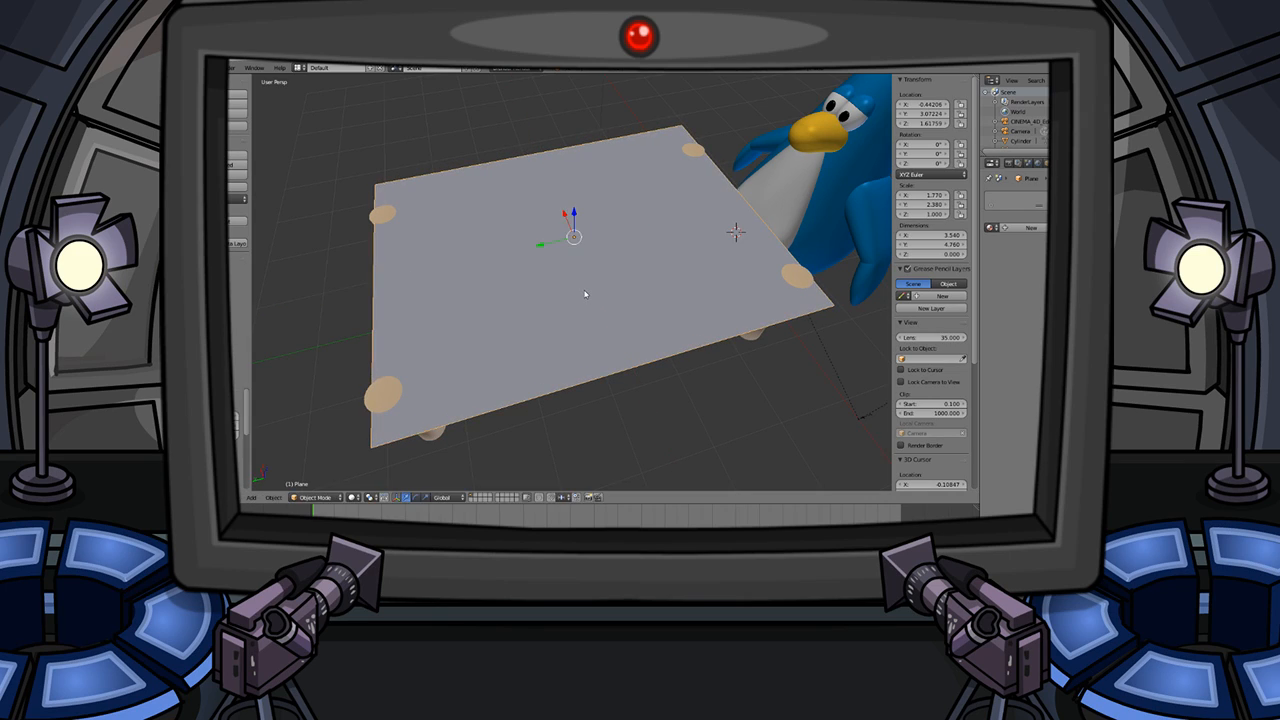
- Examine how the flat tabletop sits on the four legs from the side and the front
middle_drag(420, 329, 500, 358)
scroll(504, 355, down, 5)
scroll(538, 332, up, 1)
scroll(617, 296, up, 1)
middle_drag(617, 296, 517, 229)
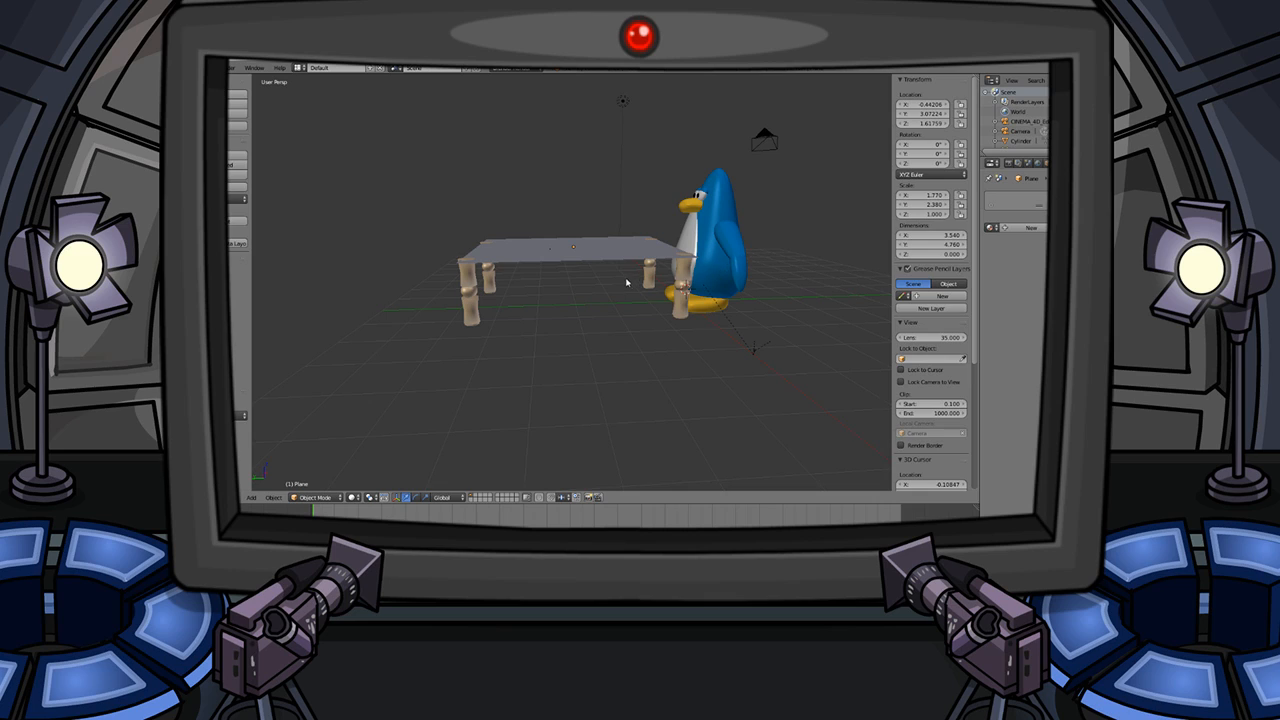
middle_drag(627, 283, 624, 274)
right_click(560, 249)
middle_drag(557, 250, 605, 268)
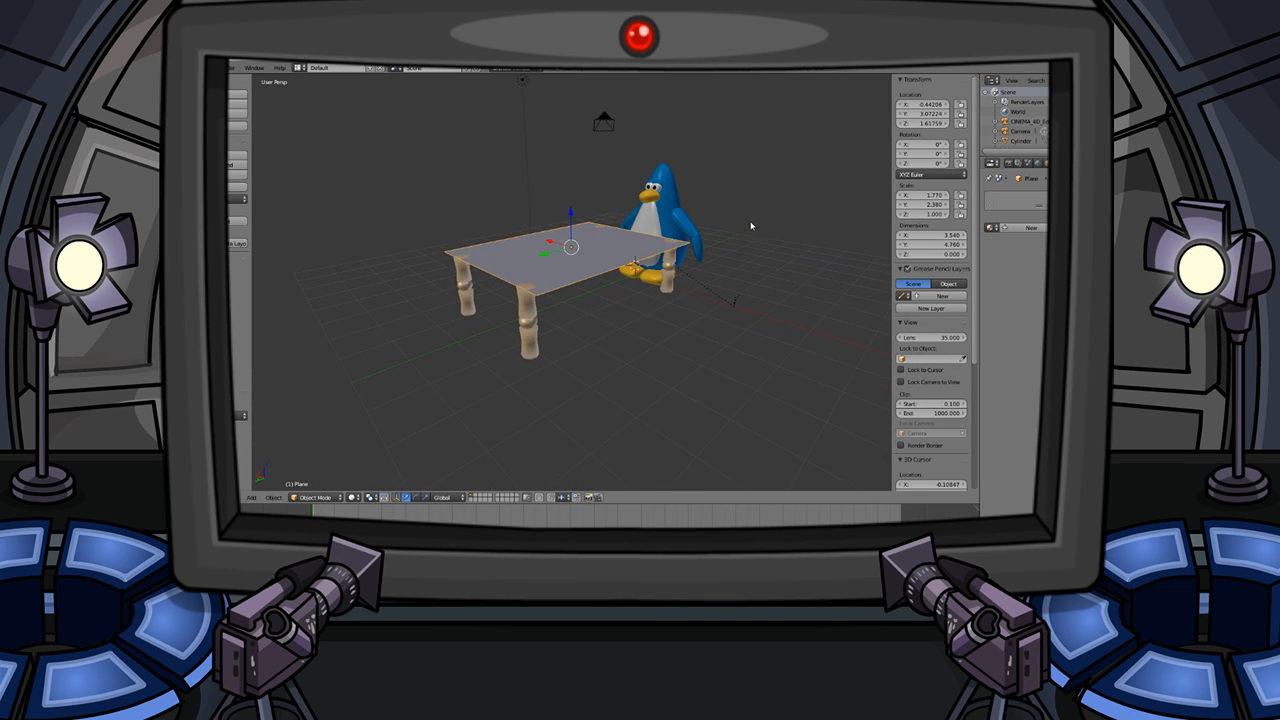
- Resize the tabletop to a scale of 1.490 in X and 2.430 in Y, shifting it along the global X axis to about -0.488
middle_drag(752, 226, 667, 254)
middle_drag(603, 282, 576, 336)
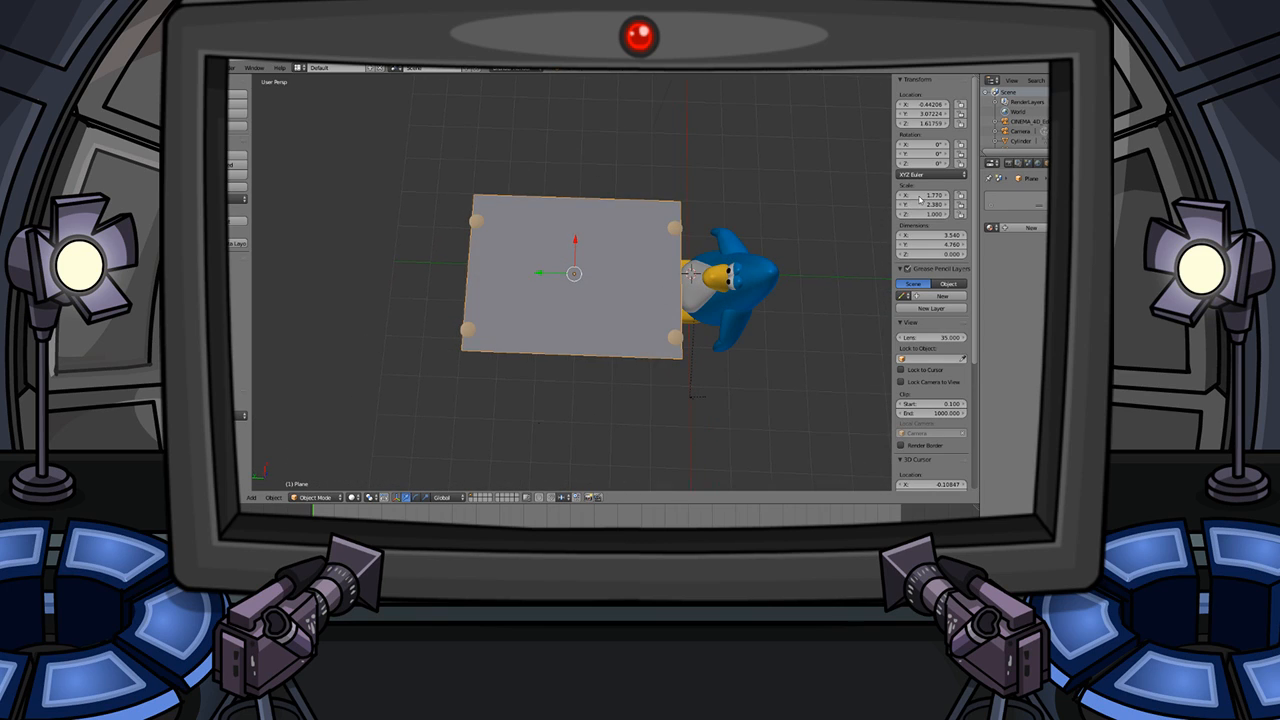
drag(921, 195, 908, 195)
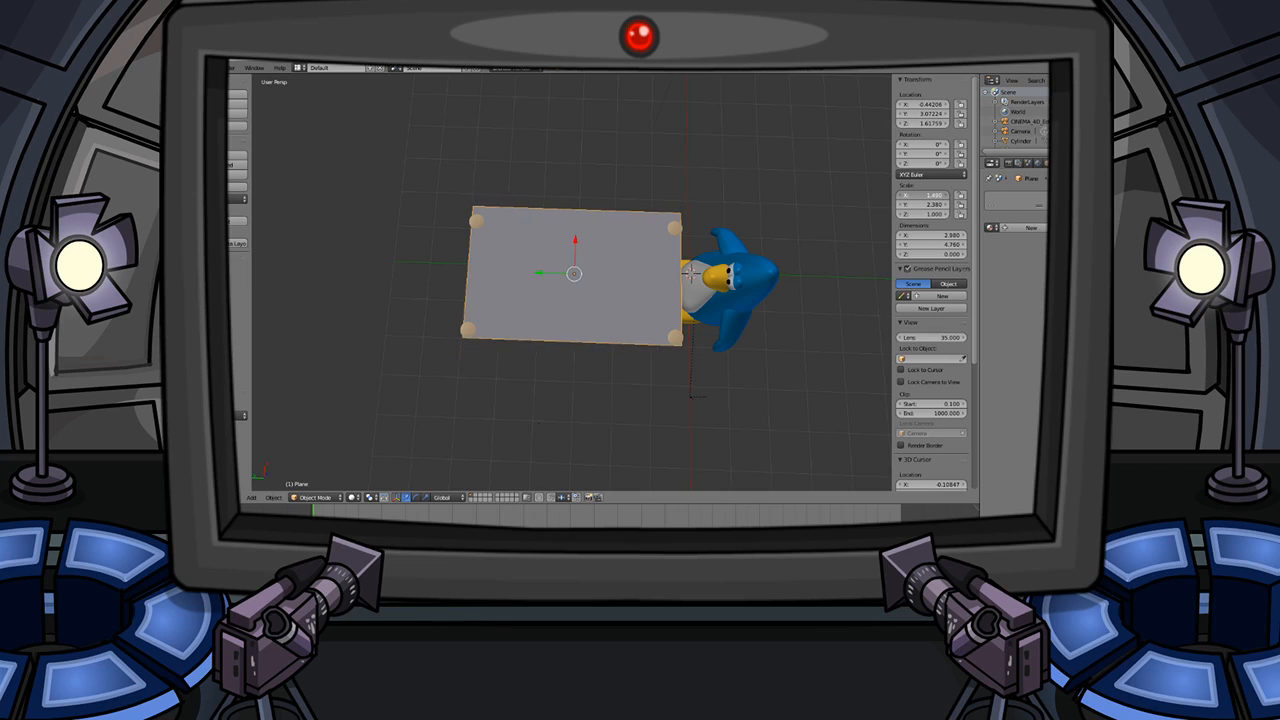
key(g)
key(x)
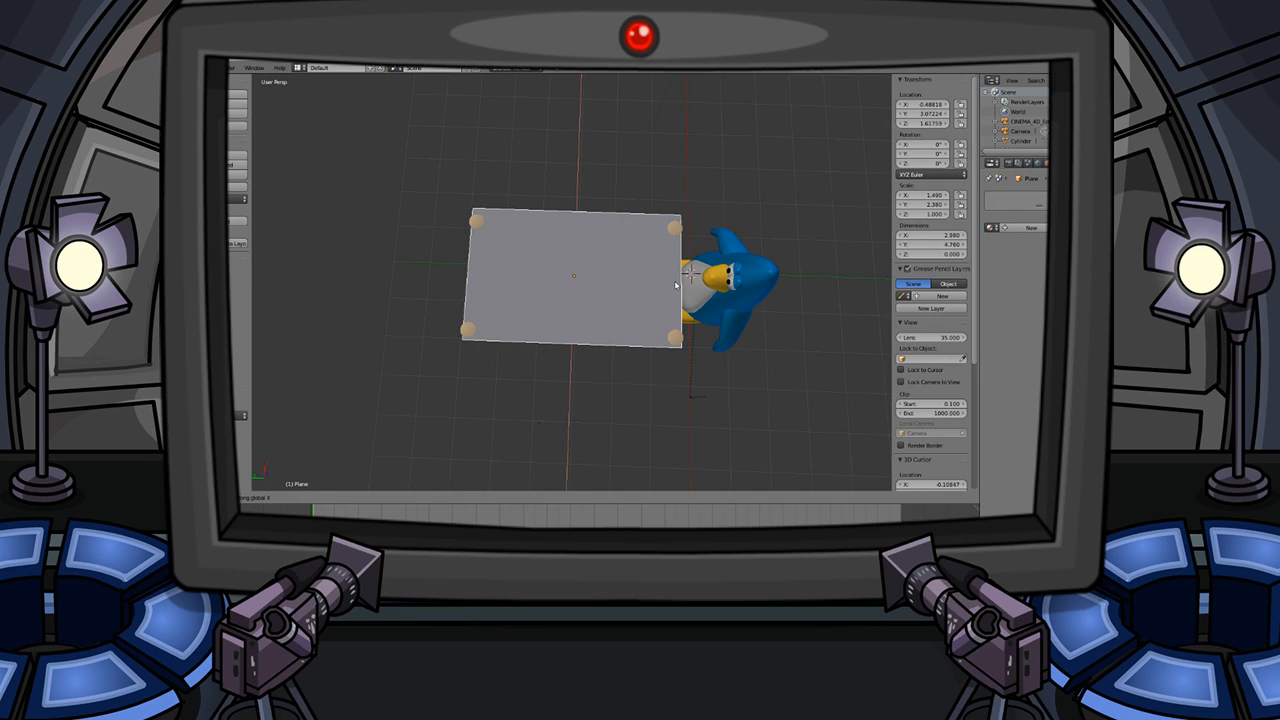
click(676, 285)
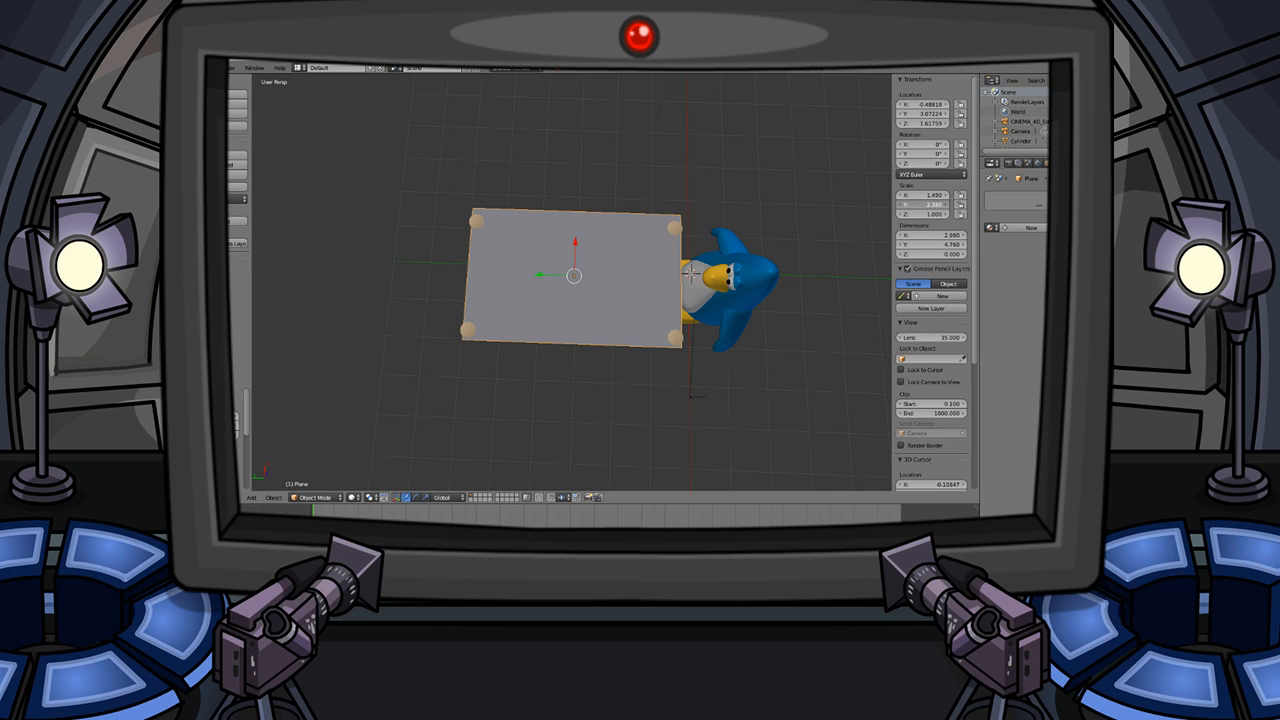
- Extrude the tabletop's face upward along Z to a thickness of about 0.117
middle_drag(803, 260, 586, 275)
key(Tab)
key(g)
key(z)
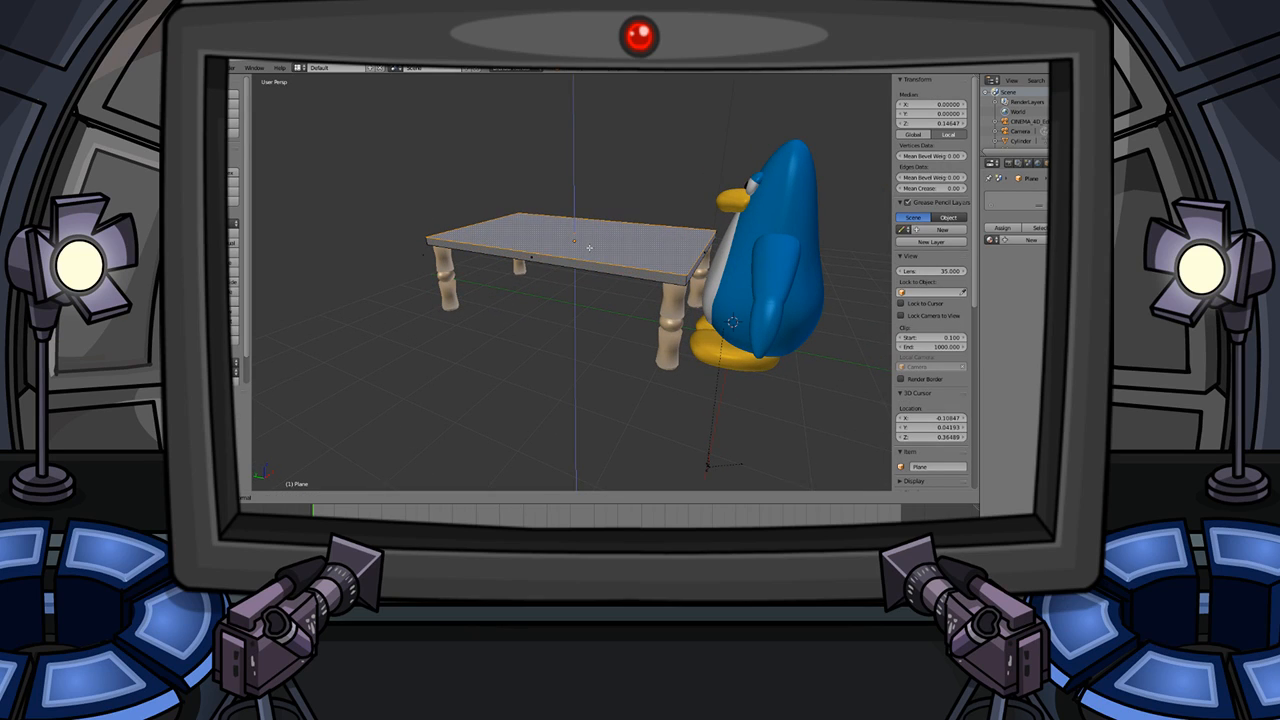
click(589, 248)
key(Tab)
mouse_move(588, 261)
middle_down()
mouse_move(567, 265)
mouse_move(575, 275)
middle_up()
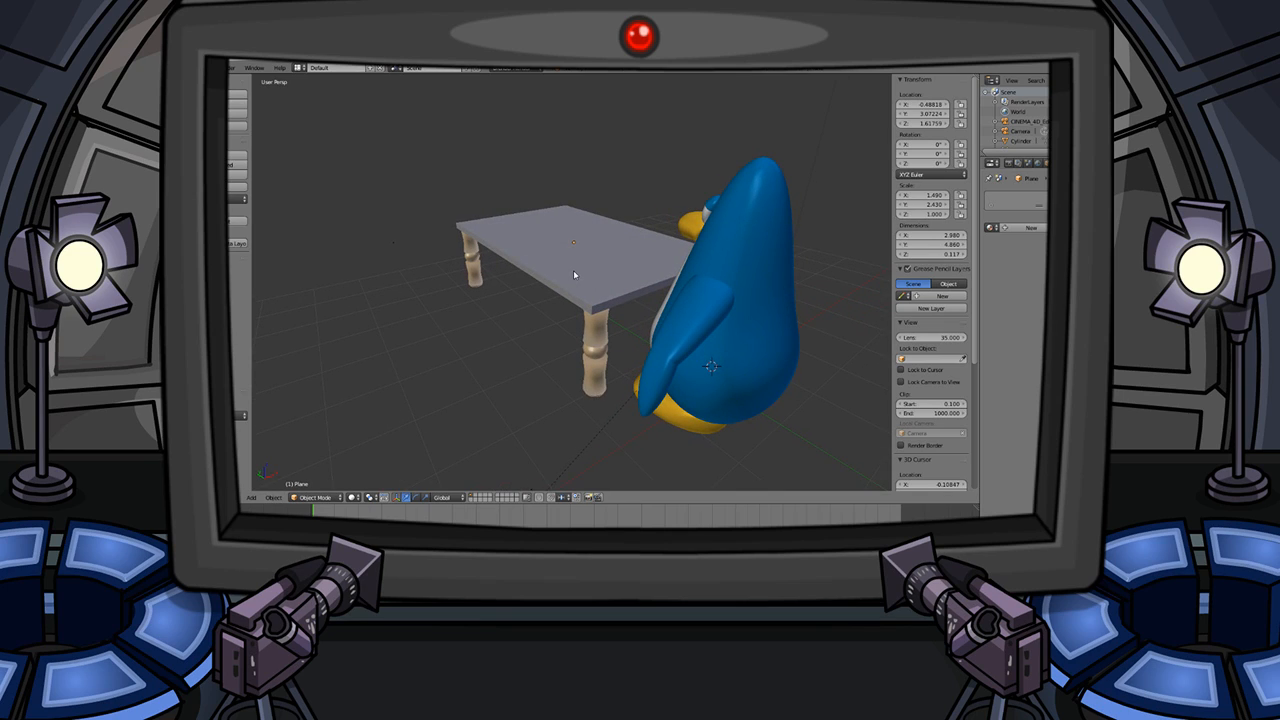
- Extrude the tabletop's upper face to a total height of about 0.443 and scale it outward to flare the edges
key(Tab)
click(567, 252)
key(s)
click(538, 261)
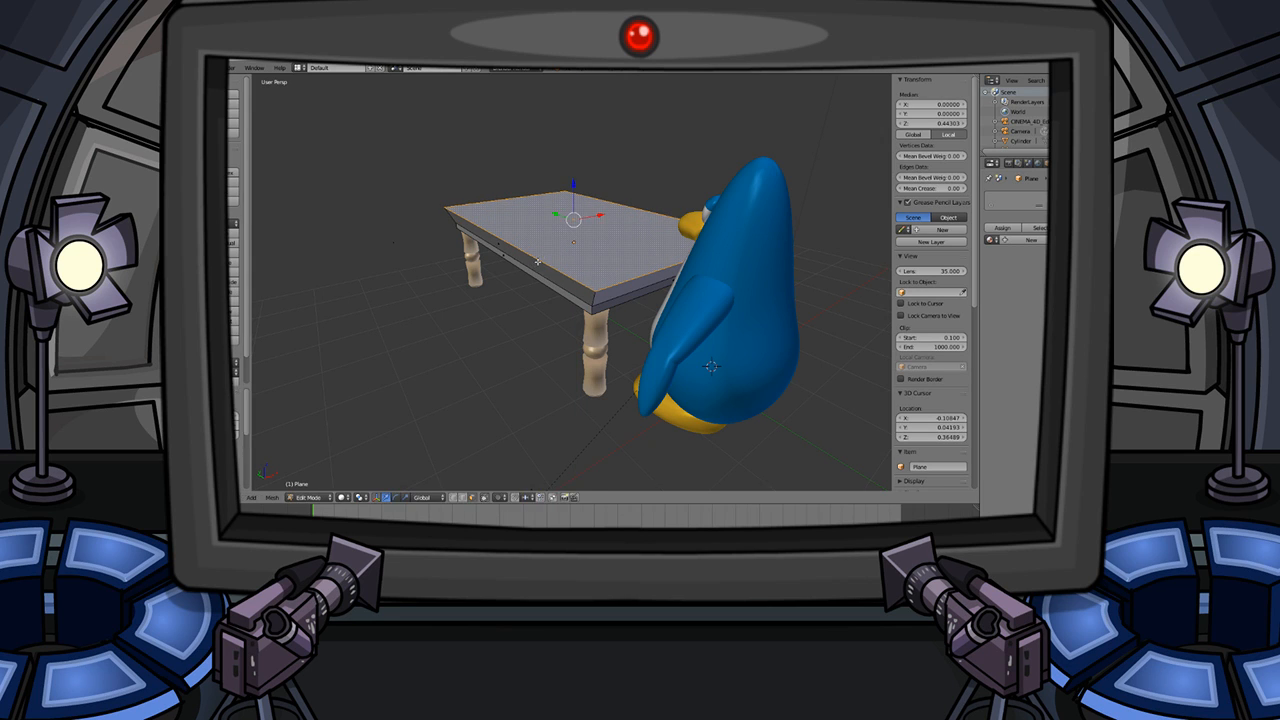
key(Tab)
- Apply smooth shading to the tabletop
middle_drag(530, 288, 597, 304)
right_click(595, 281)
middle_drag(705, 265, 551, 268)
right_click(551, 266)
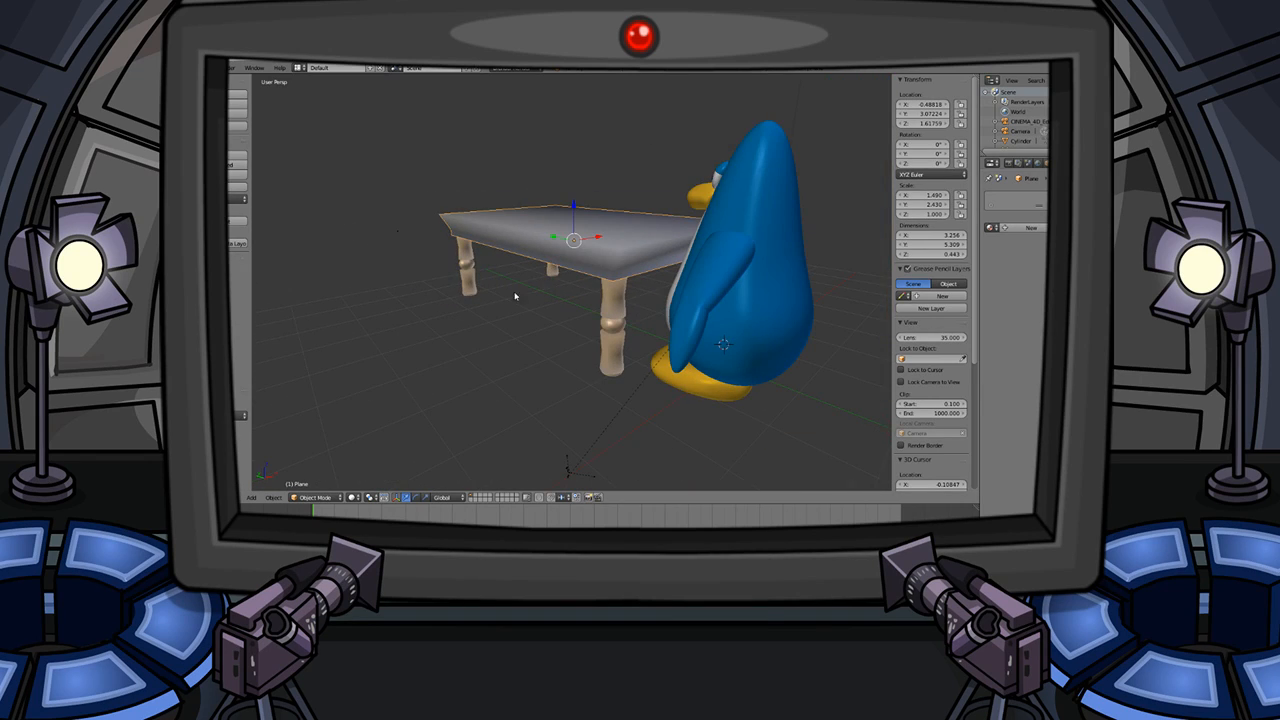
- Give the tabletop a material and replace it with the legs' existing tan material, Material.001
click(1021, 229)
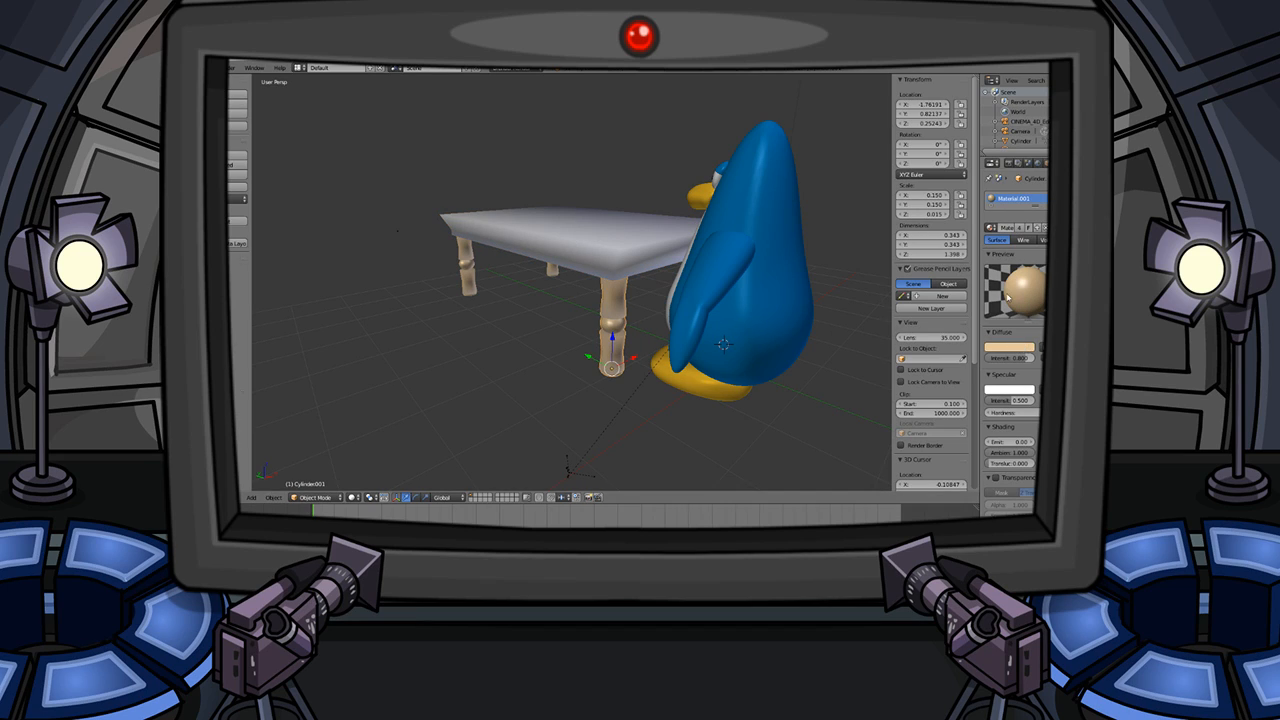
click(1025, 349)
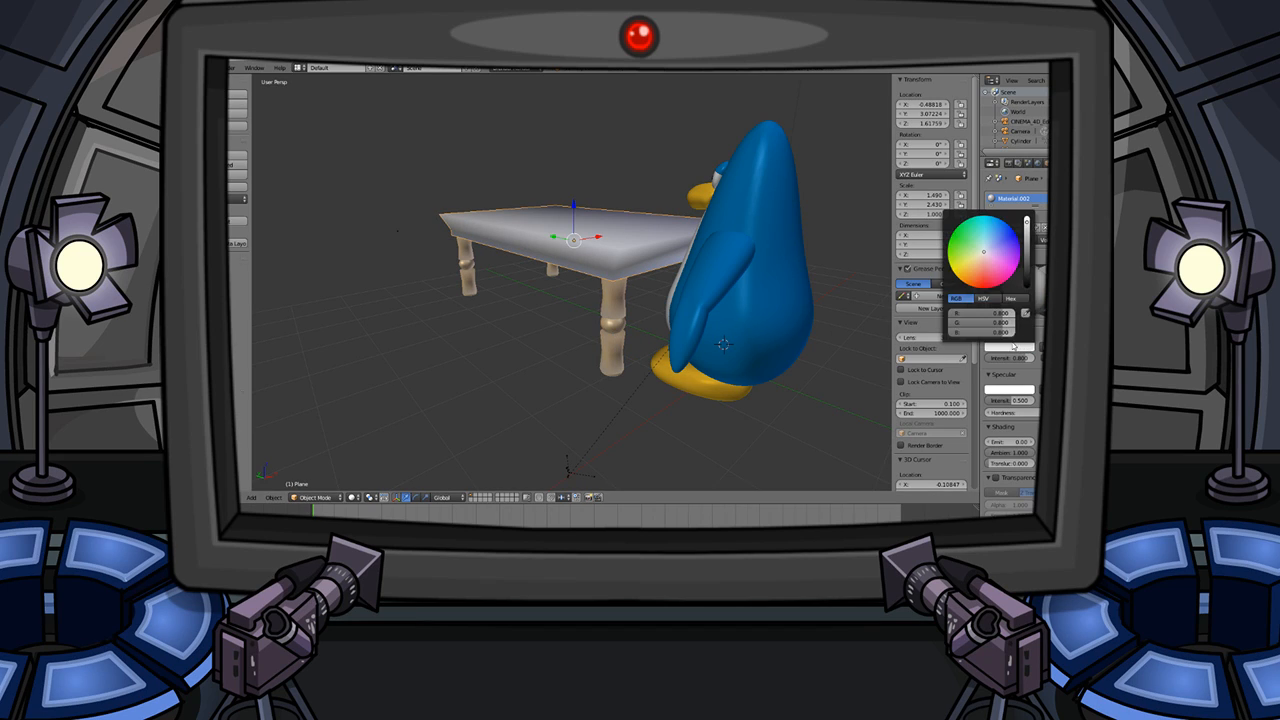
click(991, 198)
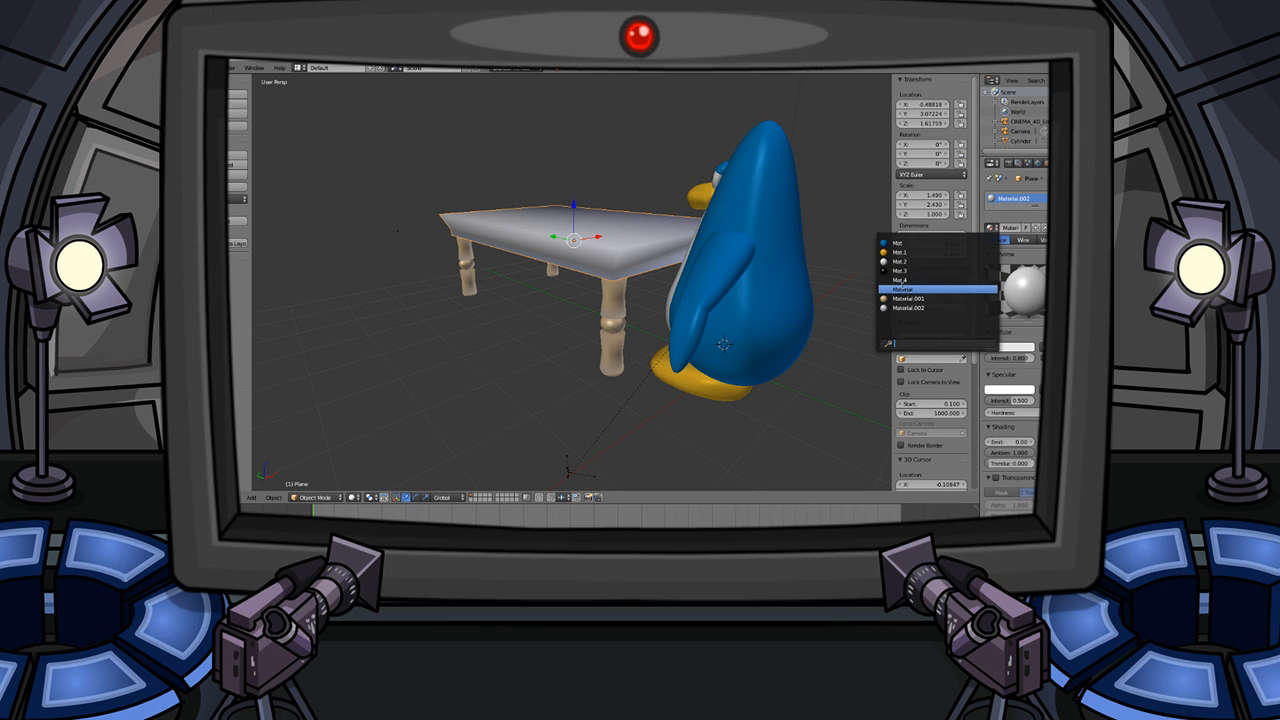
click(930, 295)
middle_drag(631, 351, 685, 315)
scroll(649, 388, down, 6)
mouse_move(648, 298)
middle_down()
mouse_move(417, 331)
mouse_move(428, 354)
mouse_move(623, 303)
mouse_move(651, 310)
middle_up()
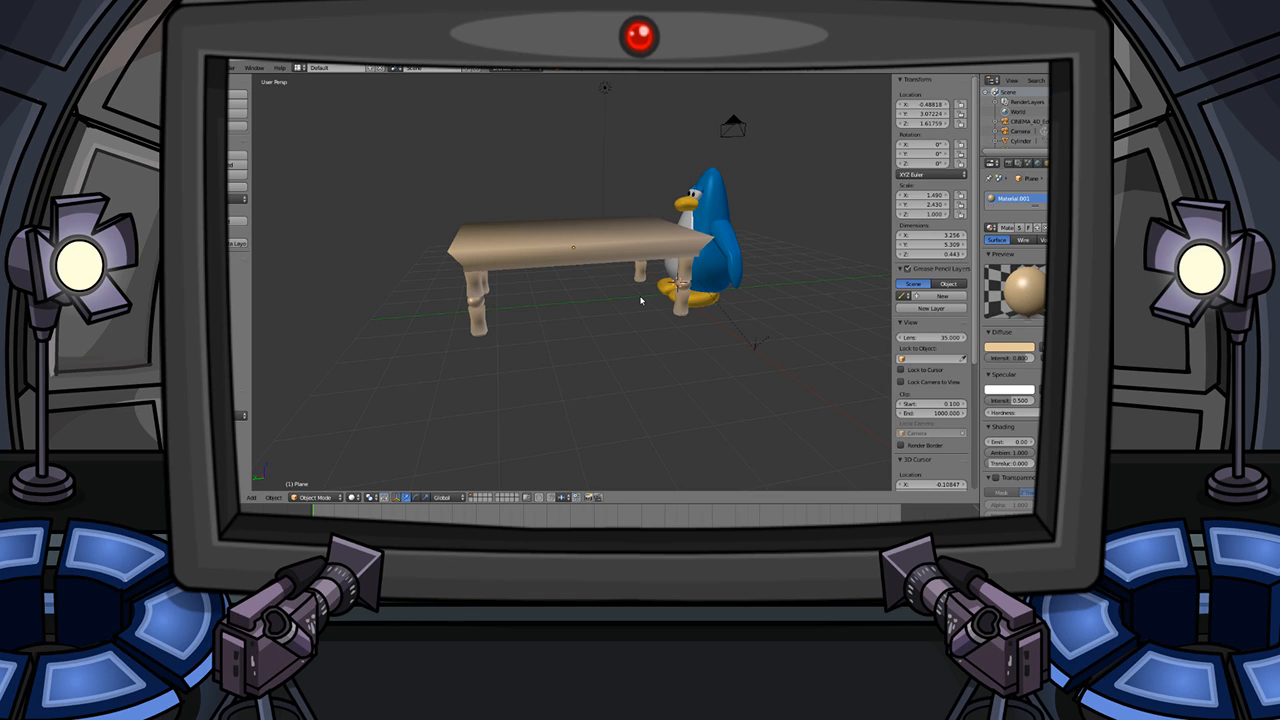
- Enable ambient occlusion in the world settings and render the scene with the penguin and table
middle_drag(641, 300, 705, 310)
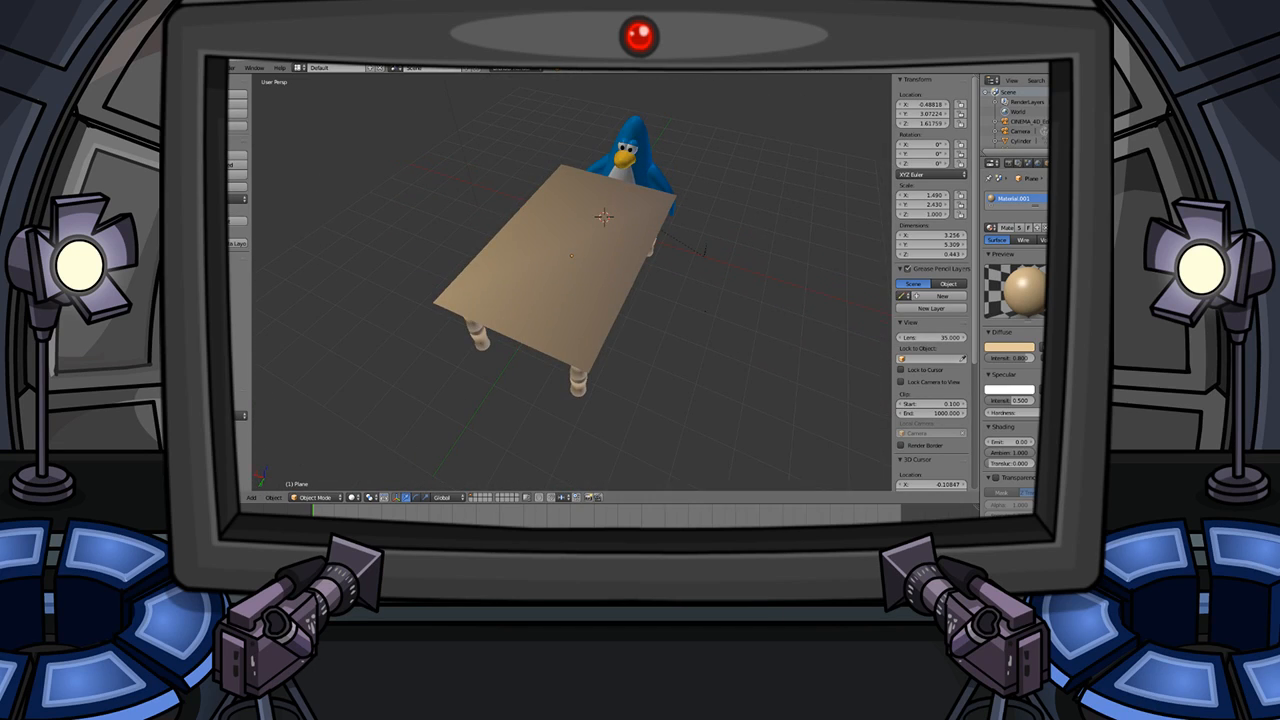
click(1038, 163)
click(995, 352)
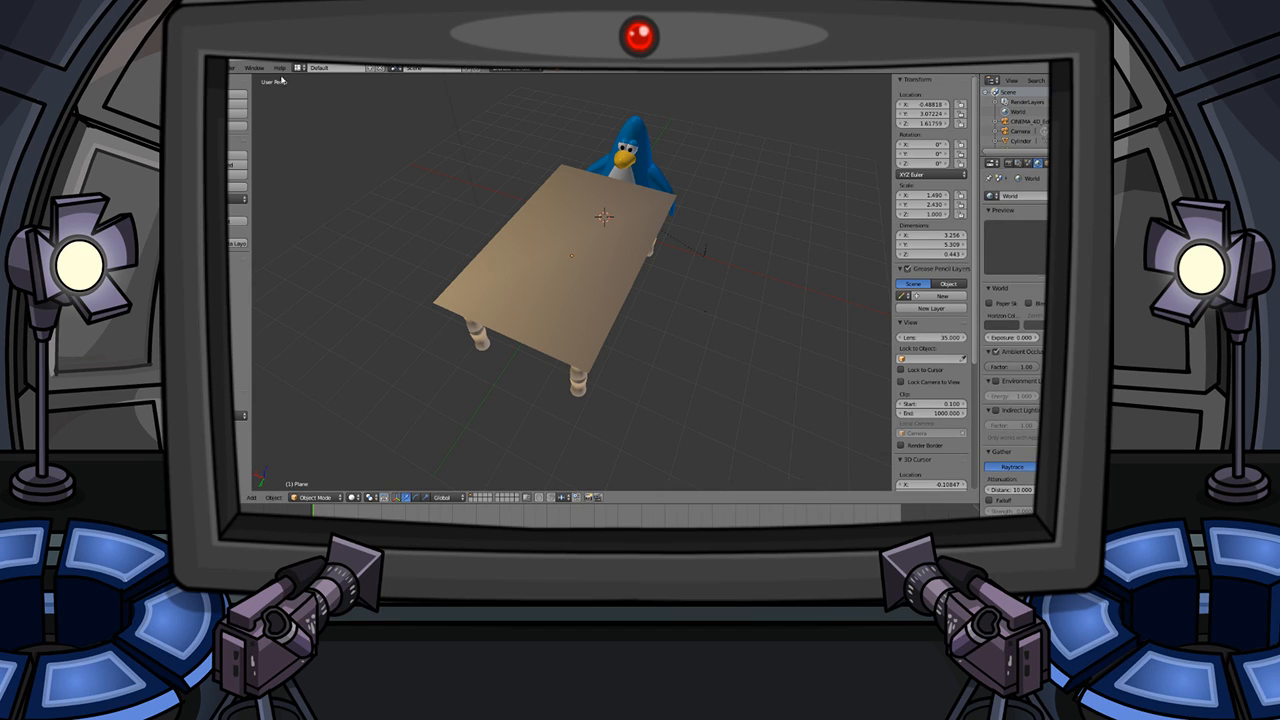
click(232, 67)
click(290, 80)
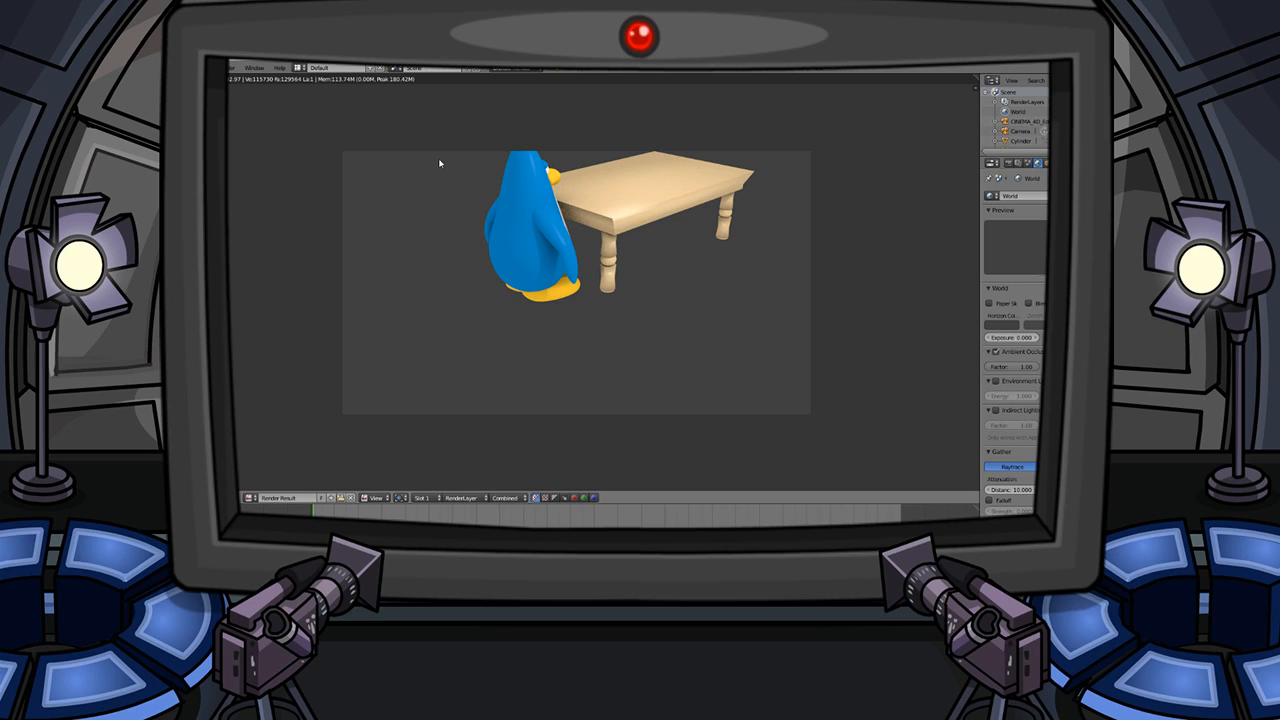
key(Escape)
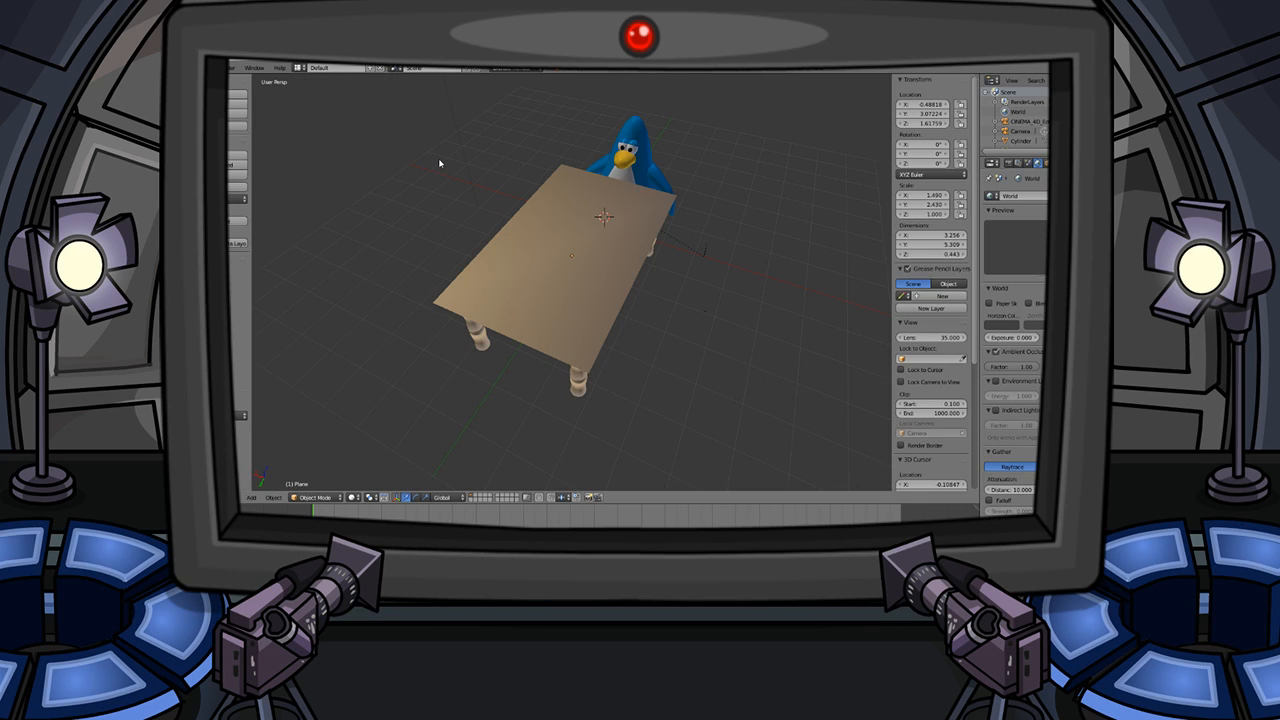
- Select the four table legs together with the tabletop and join them into one object
right_click(488, 280)
middle_drag(500, 372, 589, 312)
right_click(592, 312)
shift+right_click(461, 320)
shift+right_click(556, 275)
shift+right_click(645, 275)
middle_drag(666, 294, 648, 285)
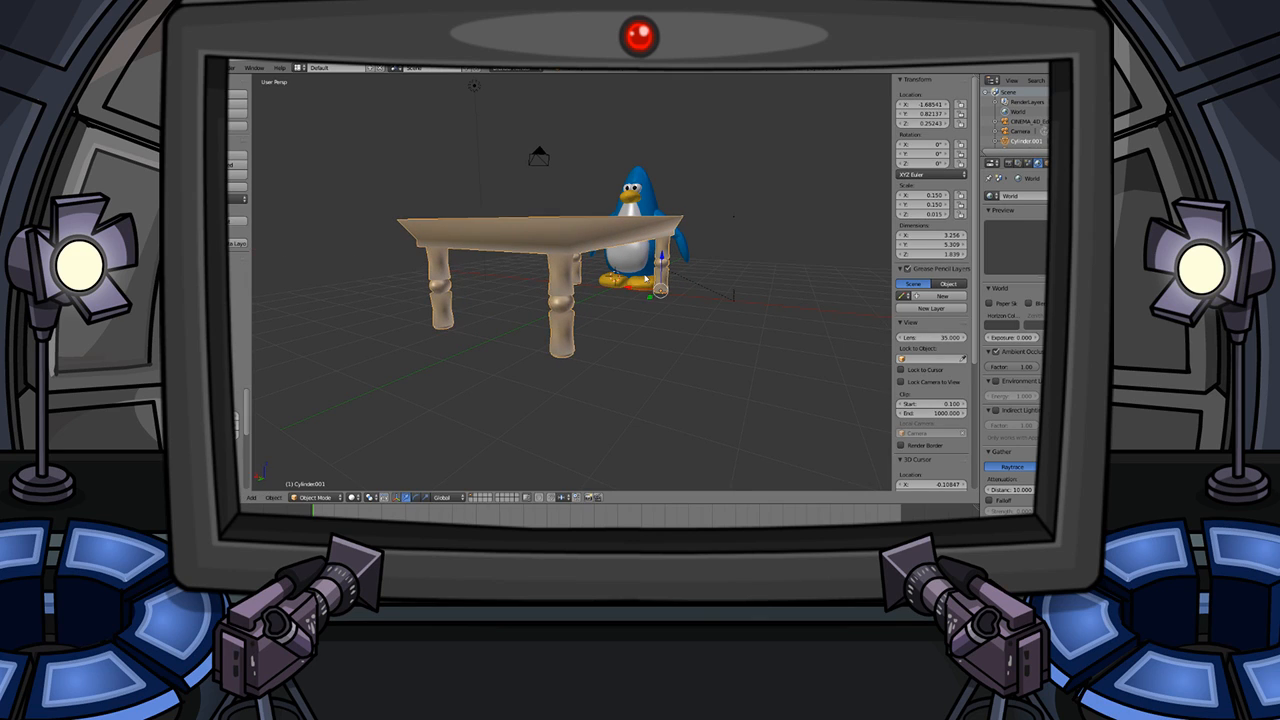
key(ctrl+j)
- Duplicate the joined table and move the copy along X so it stands beside the original
middle_drag(548, 256, 590, 306)
key(shift+d)
key(x)
click(715, 334)
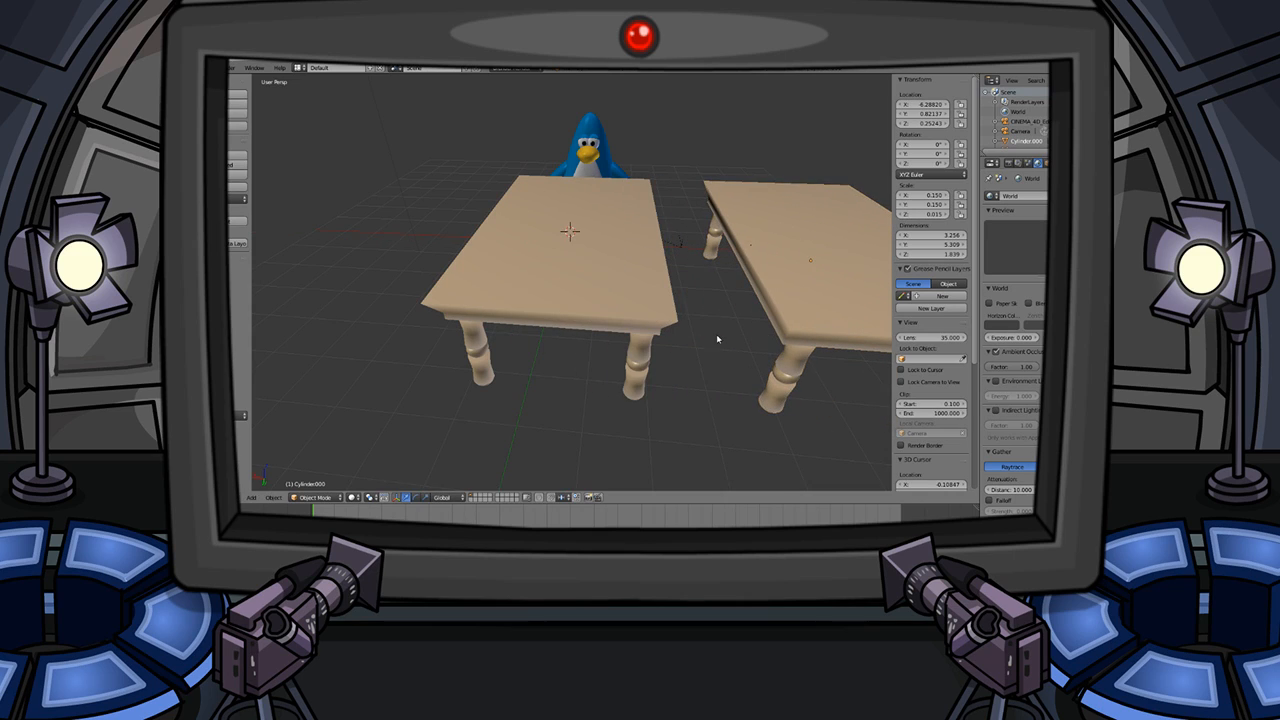
scroll(624, 330, up, 2)
right_click(624, 330)
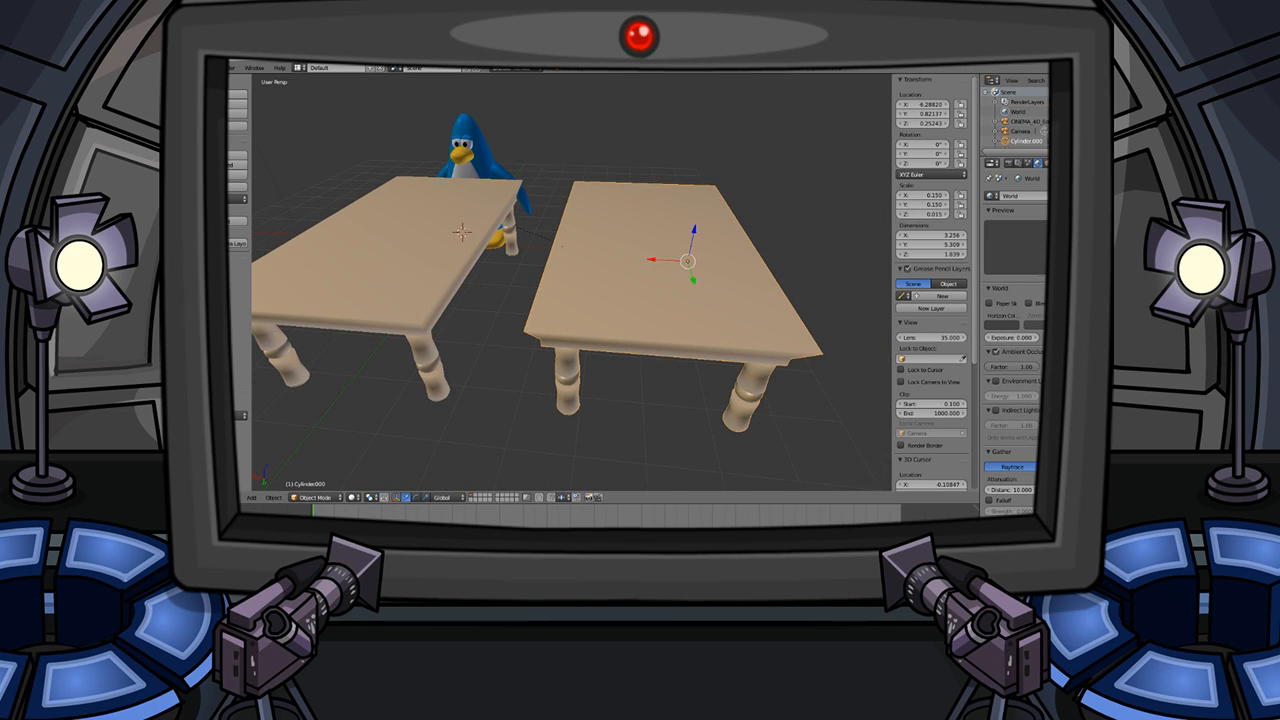
- Try to change the diffuse color of the duplicate table's shared tan material, and undo it
click(1087, 163)
click(1013, 349)
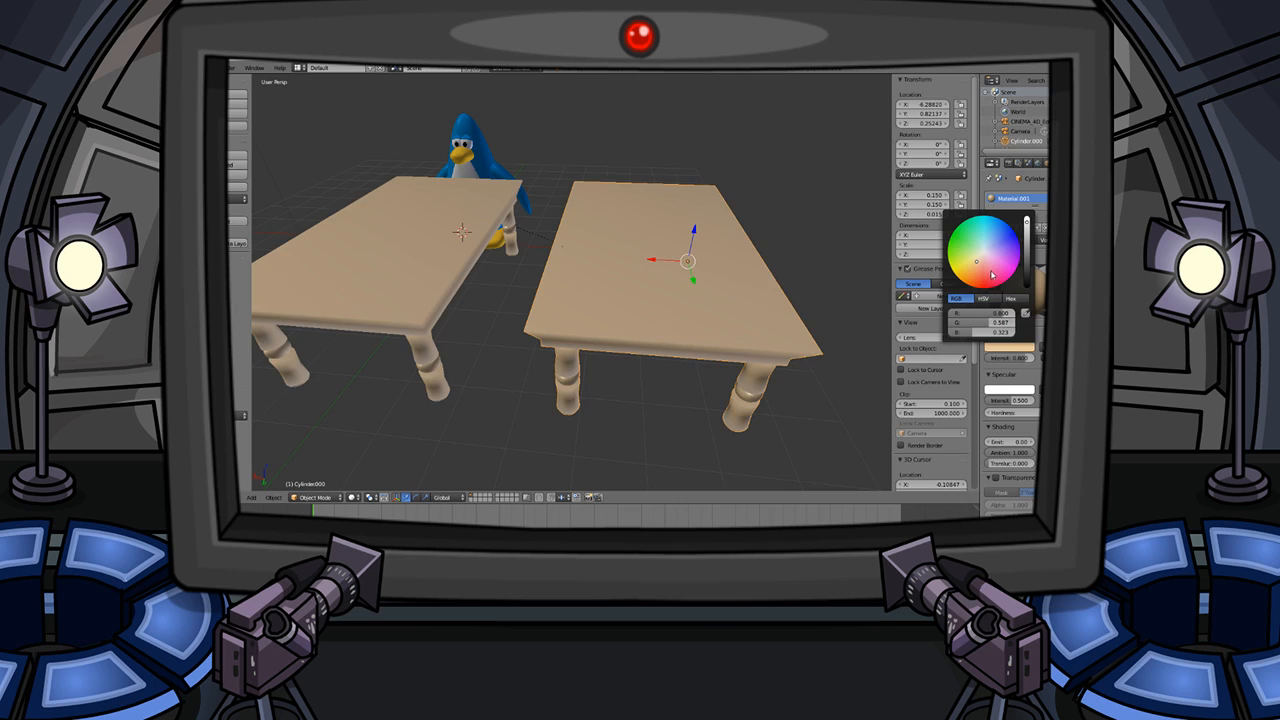
click(988, 278)
key(ctrl+z)
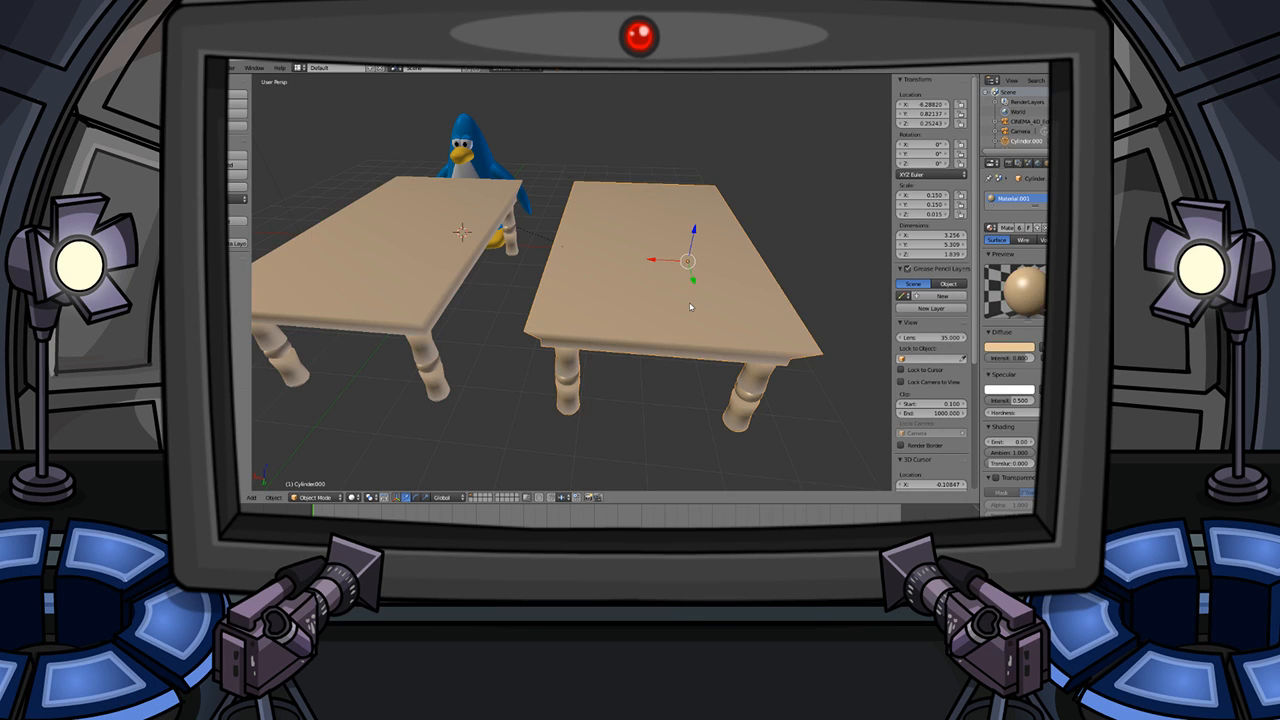
- Add a second material slot with a new material to the duplicate table
mouse_move(677, 296)
middle_down()
mouse_move(688, 290)
mouse_move(692, 314)
middle_up()
scroll(688, 290, down, 4)
scroll(692, 314, up, 1)
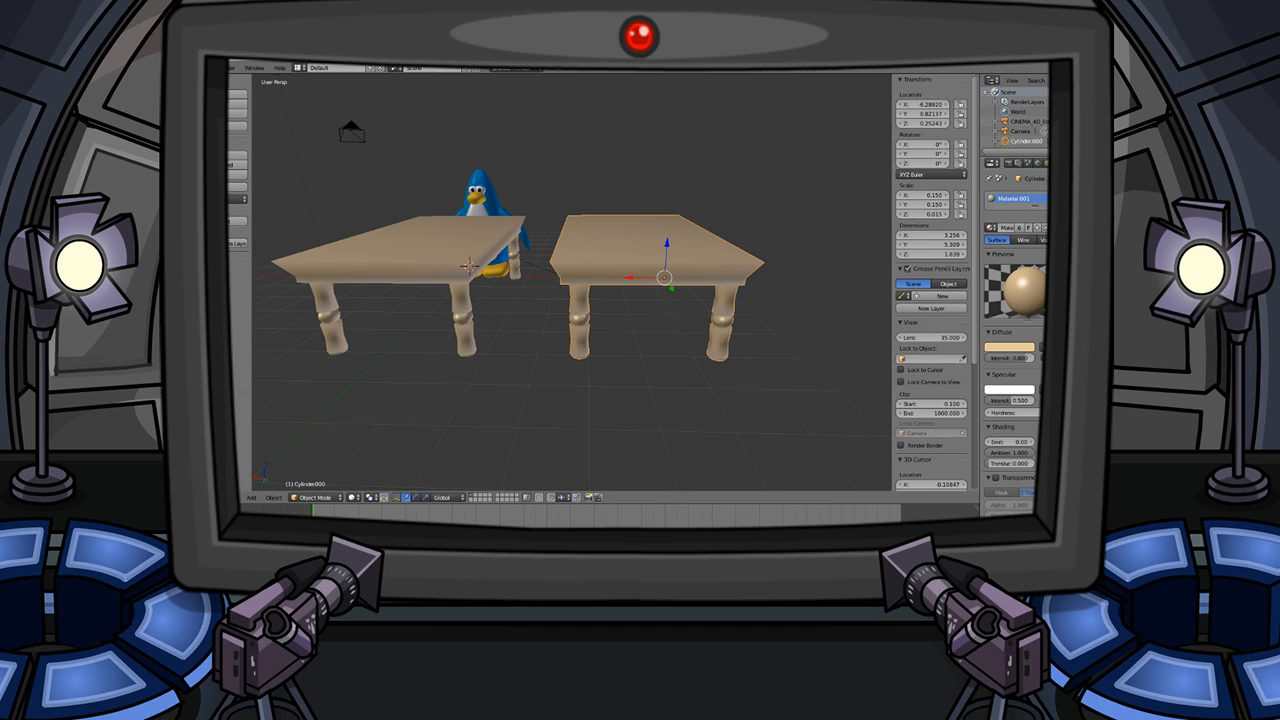
click(1090, 198)
click(1030, 250)
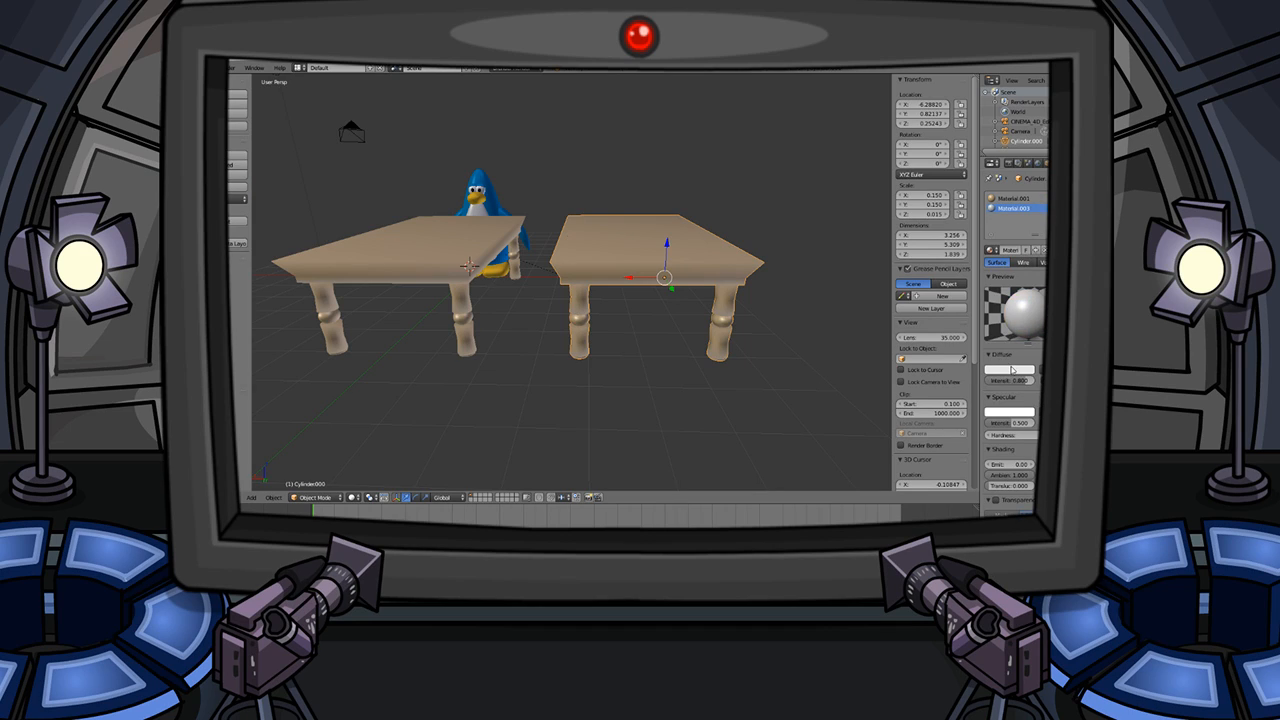
- Set the new material's diffuse color to a dark red of about R 0.168, G 0.009, B 0.003
click(1012, 370)
click(993, 274)
drag(993, 274, 978, 306)
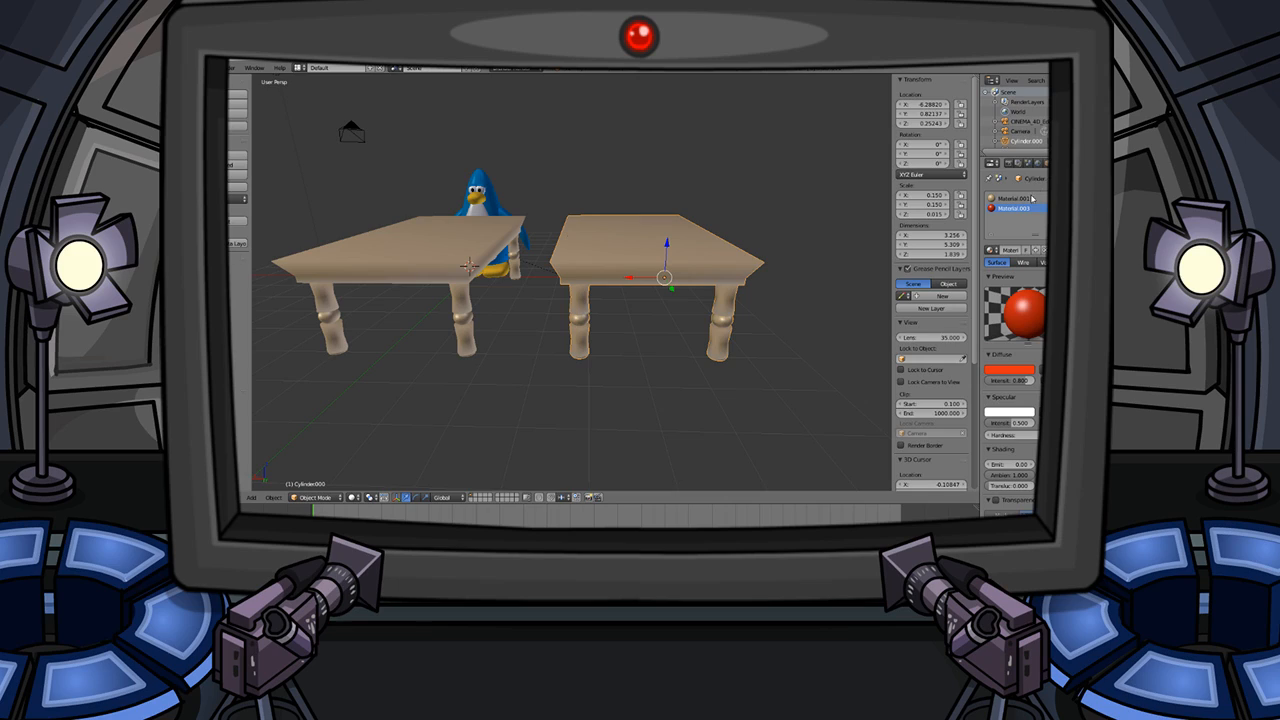
click(1004, 374)
click(1003, 369)
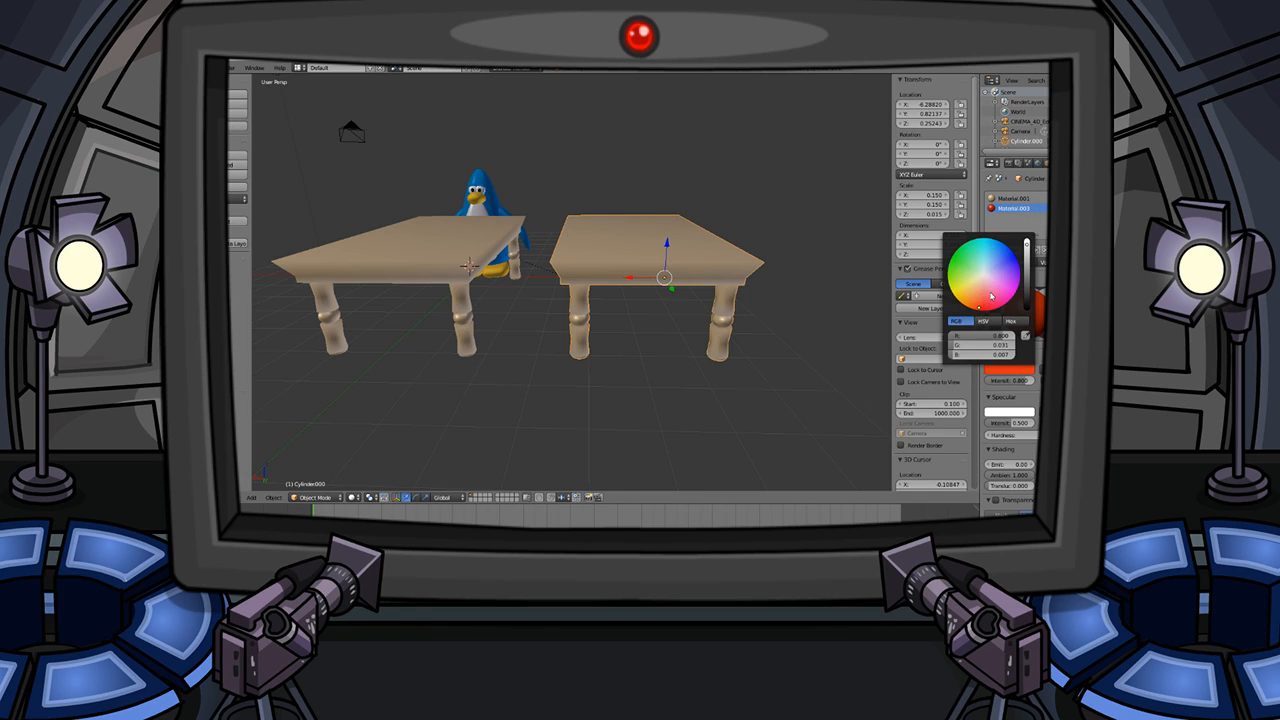
drag(1027, 260, 1027, 283)
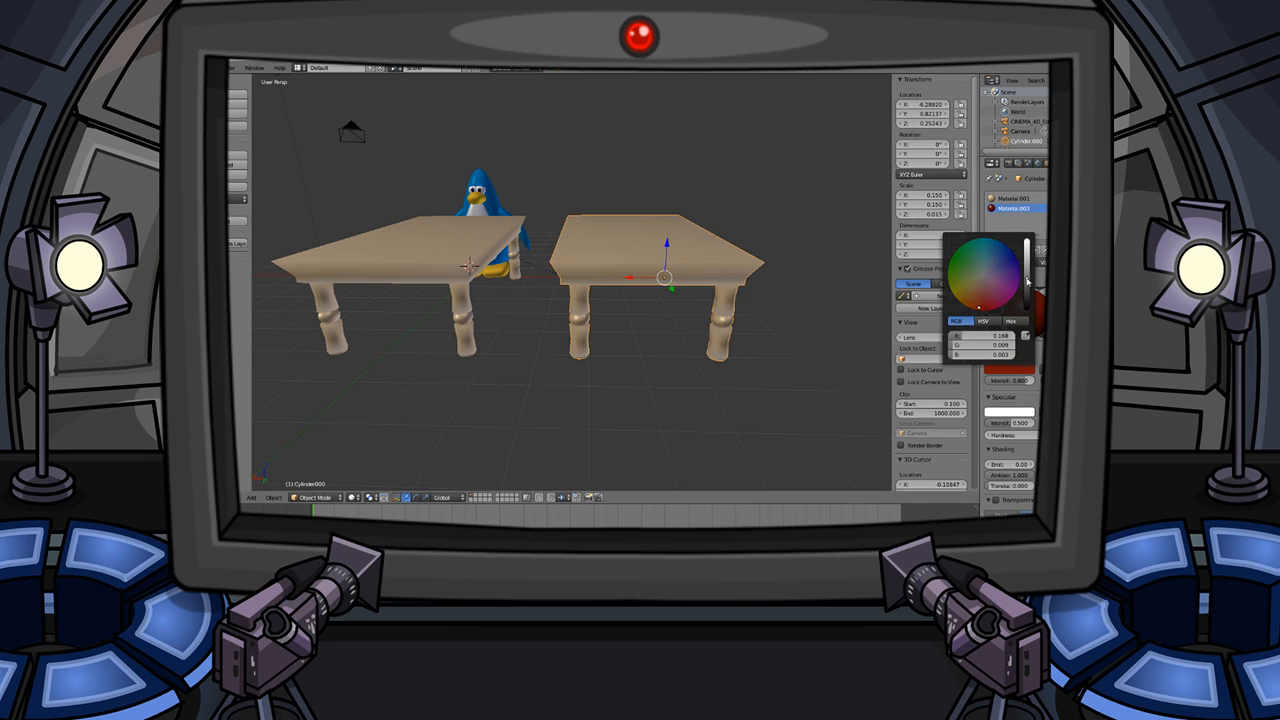
click(922, 269)
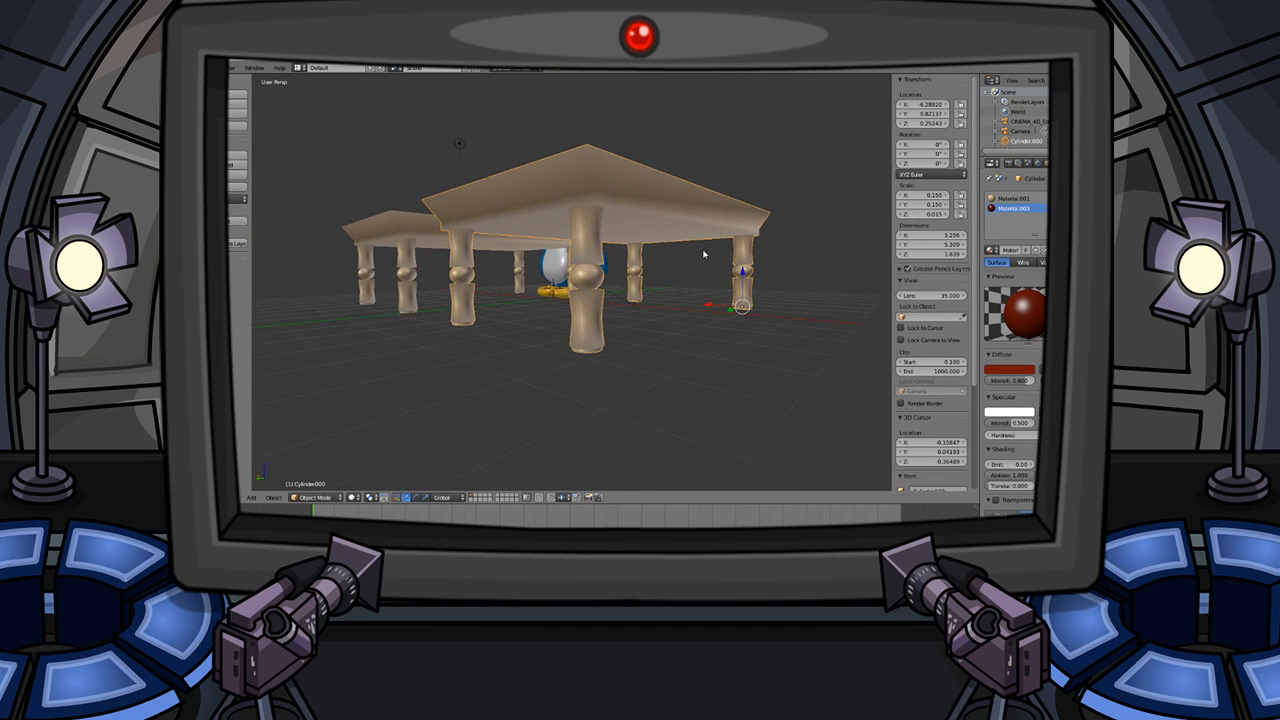
- Assign the dark red material to the duplicate table's entire mesh in Edit Mode
key(Tab)
alt+right_click(677, 228)
key(a)
key(a)
middle_drag(677, 228, 538, 258)
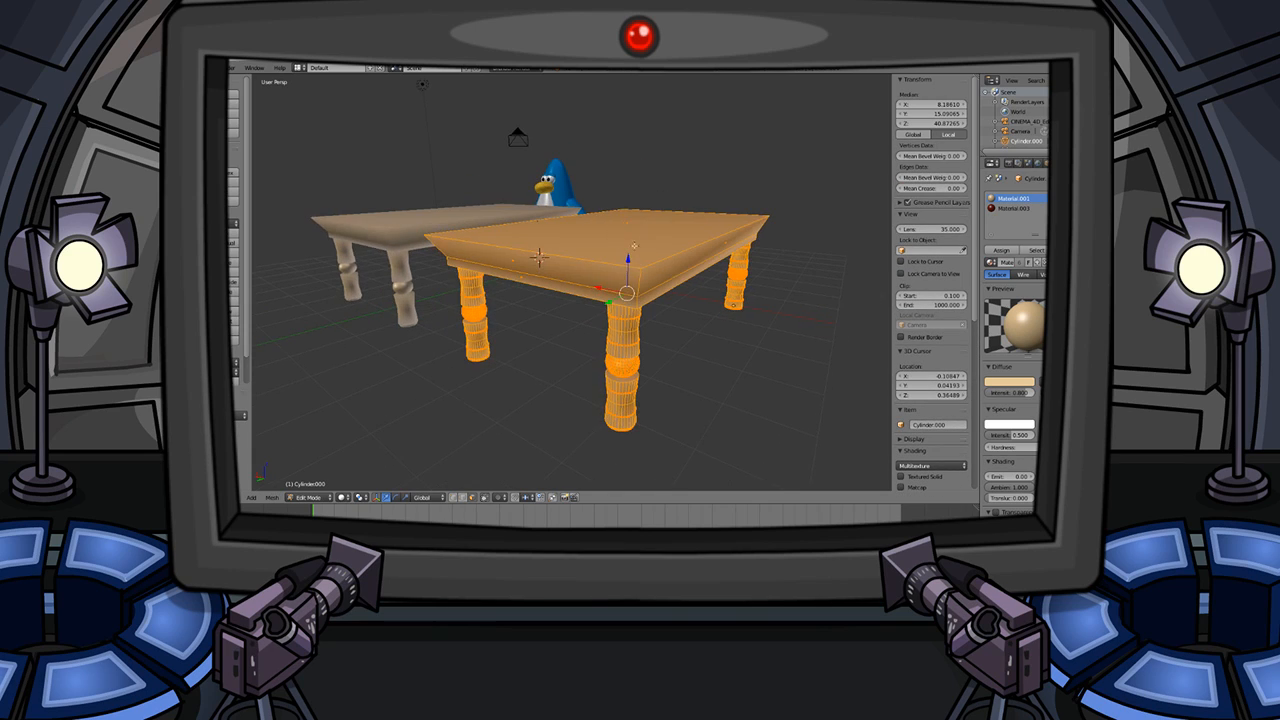
click(1012, 208)
click(997, 250)
key(Tab)
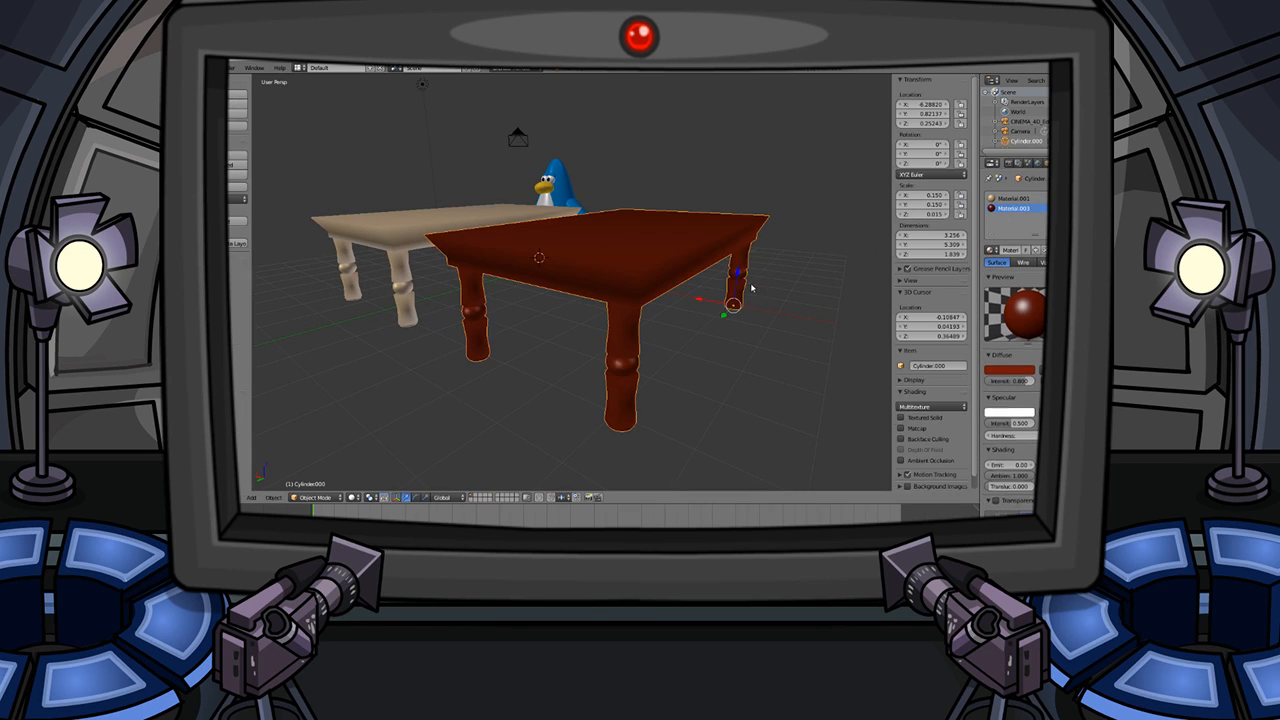
- Move the penguin along X so it stands between the tan and red tables
middle_drag(749, 286, 660, 226)
right_click(634, 220)
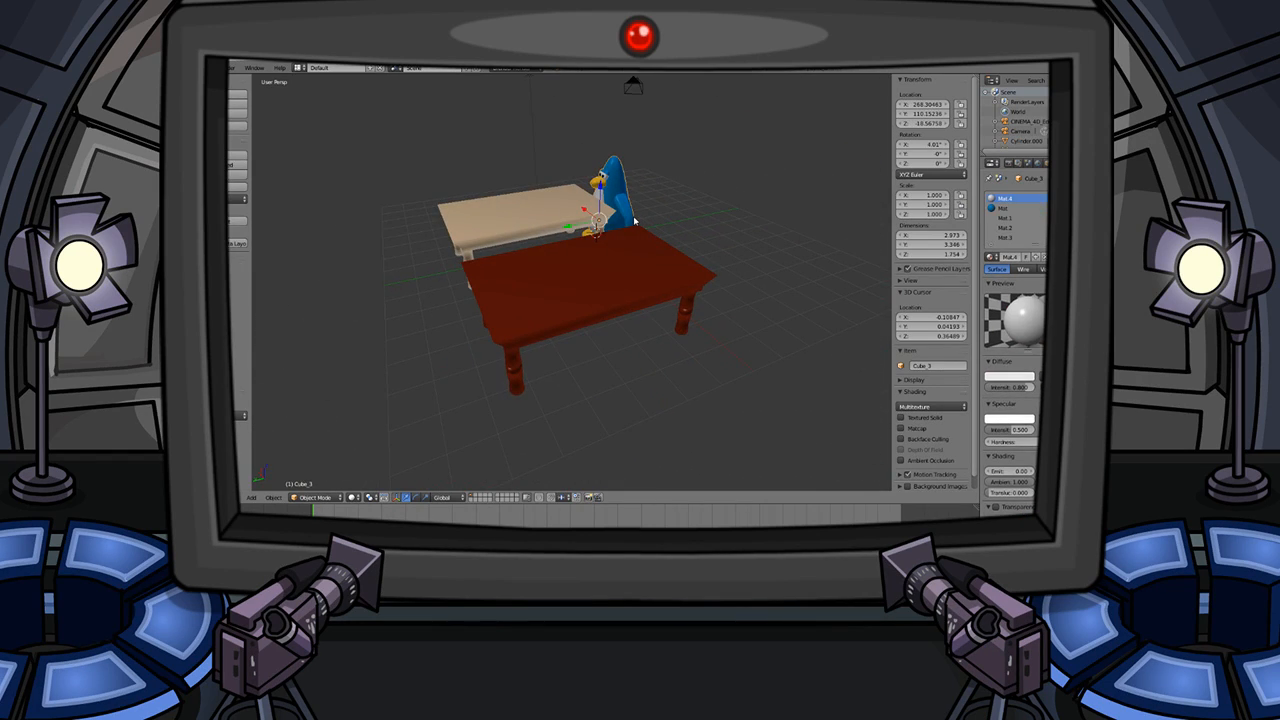
key(g)
key(x)
click(663, 237)
- Render the scene to check how the penguin and both tables look from the camera
middle_drag(571, 251, 613, 237)
click(234, 67)
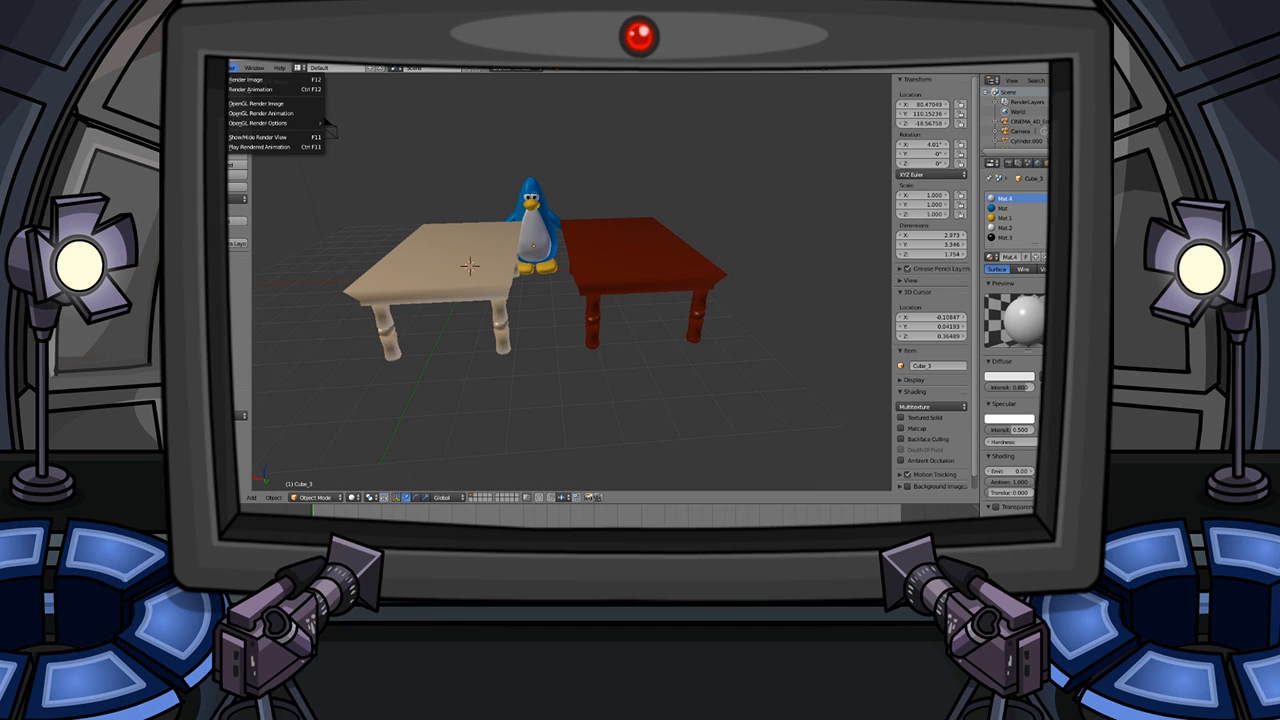
click(262, 78)
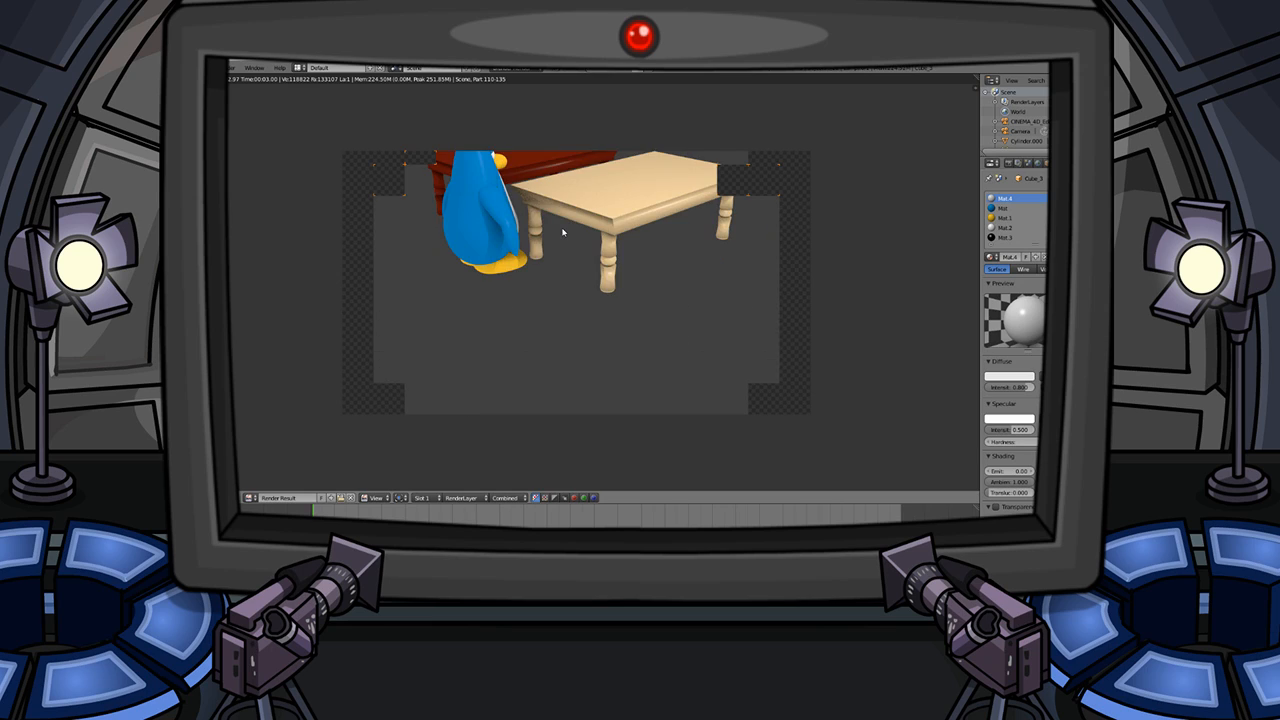
key(Escape)
- Move the camera along Y and X to about X -3.84, Y 6.00, above the gap between the tables
right_click(548, 224)
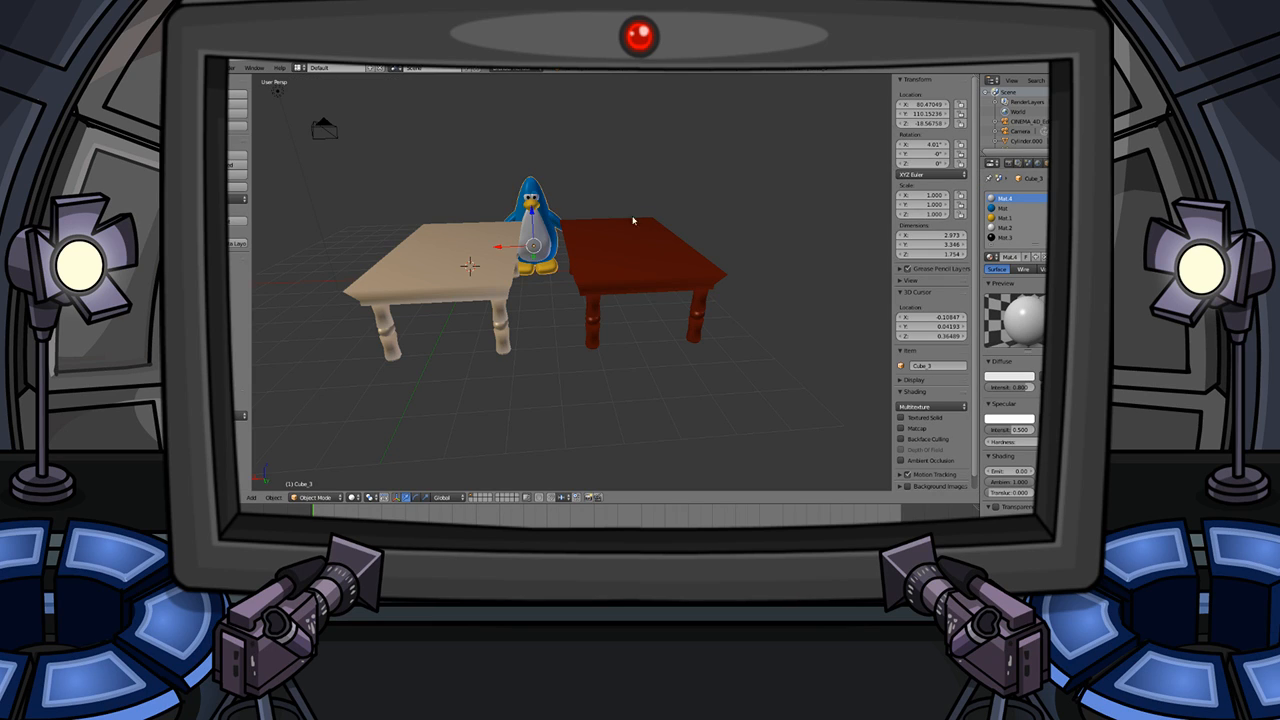
middle_drag(620, 220, 575, 204)
right_click(474, 113)
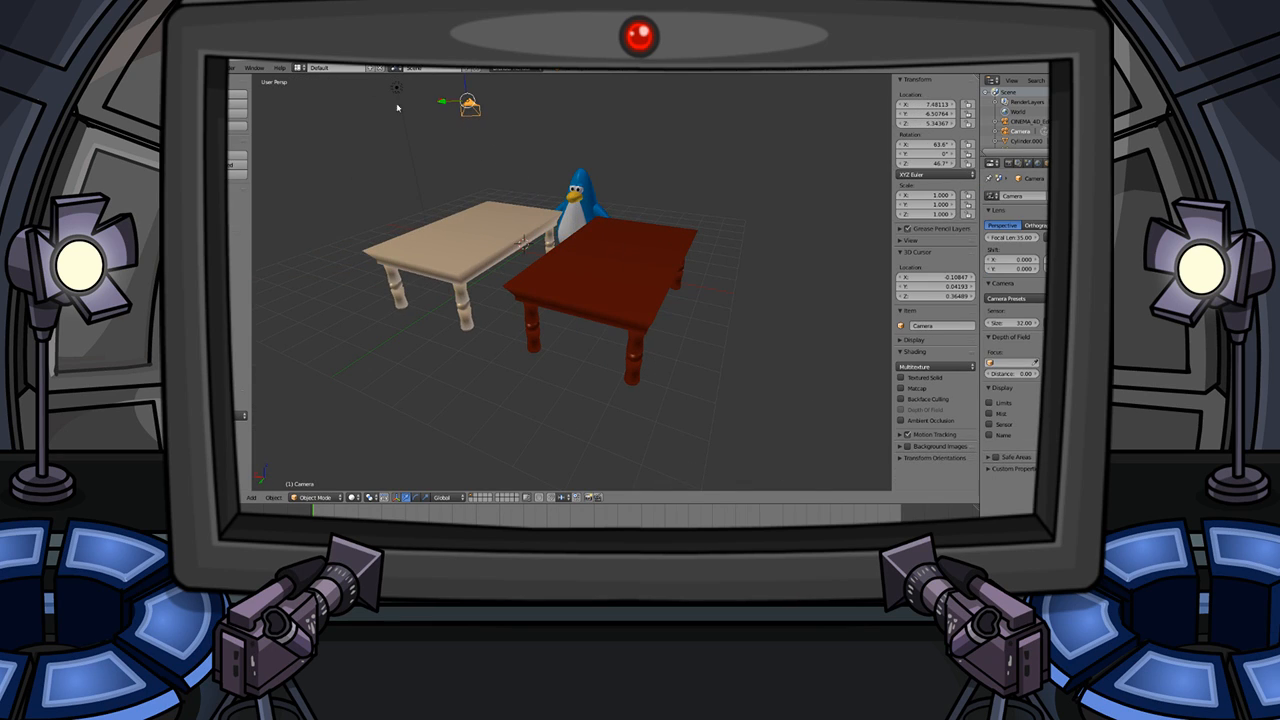
scroll(340, 164, down, 5)
middle_drag(431, 151, 468, 177)
scroll(467, 177, up, 2)
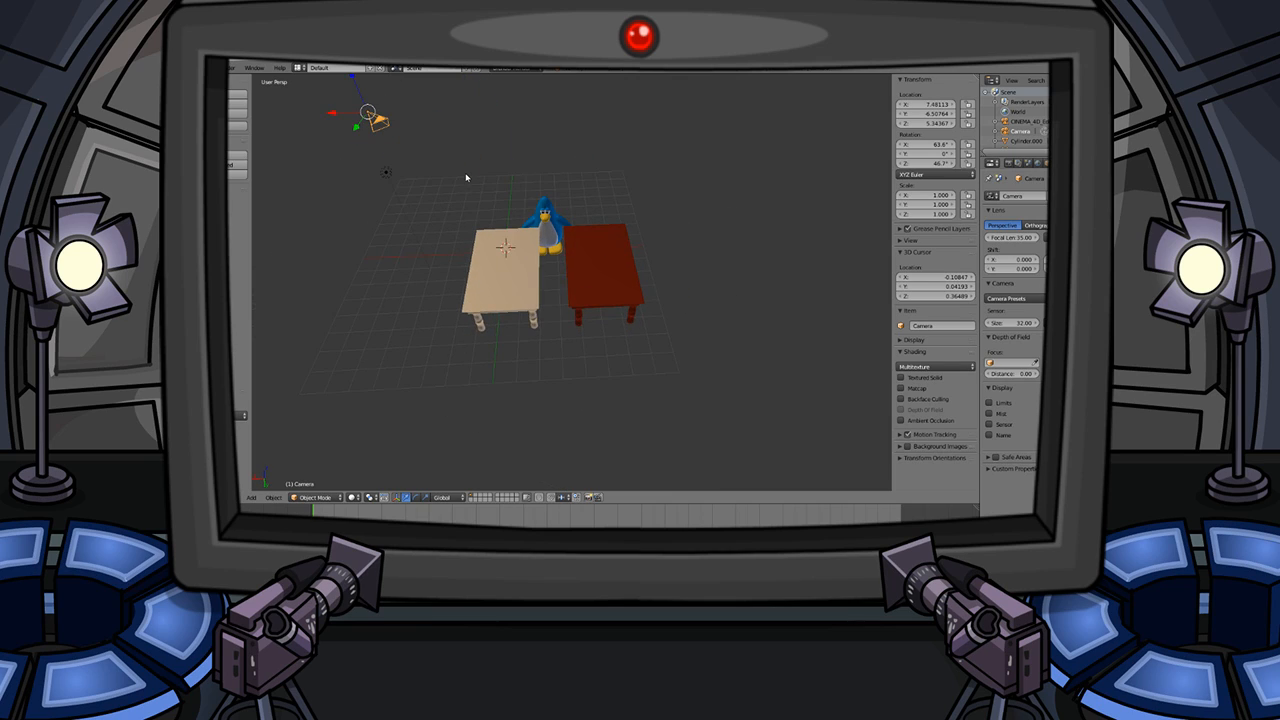
key(t)
key(z)
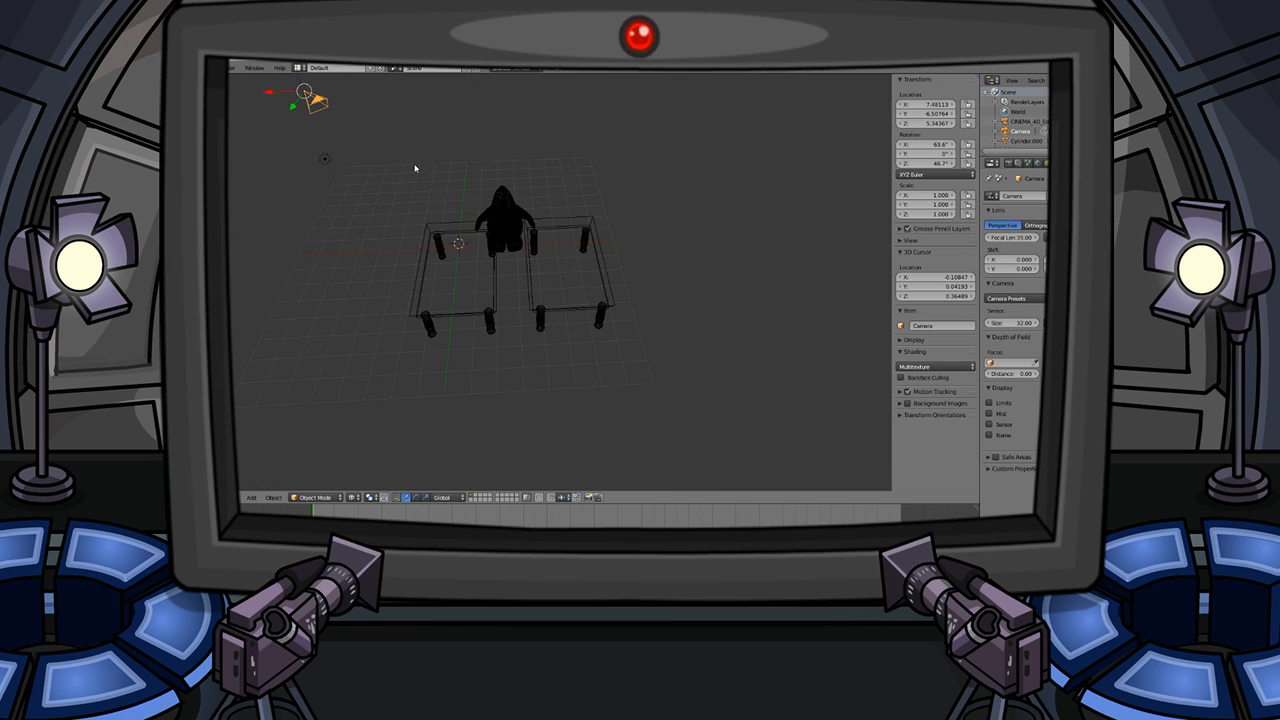
key(z)
key(g)
key(x)
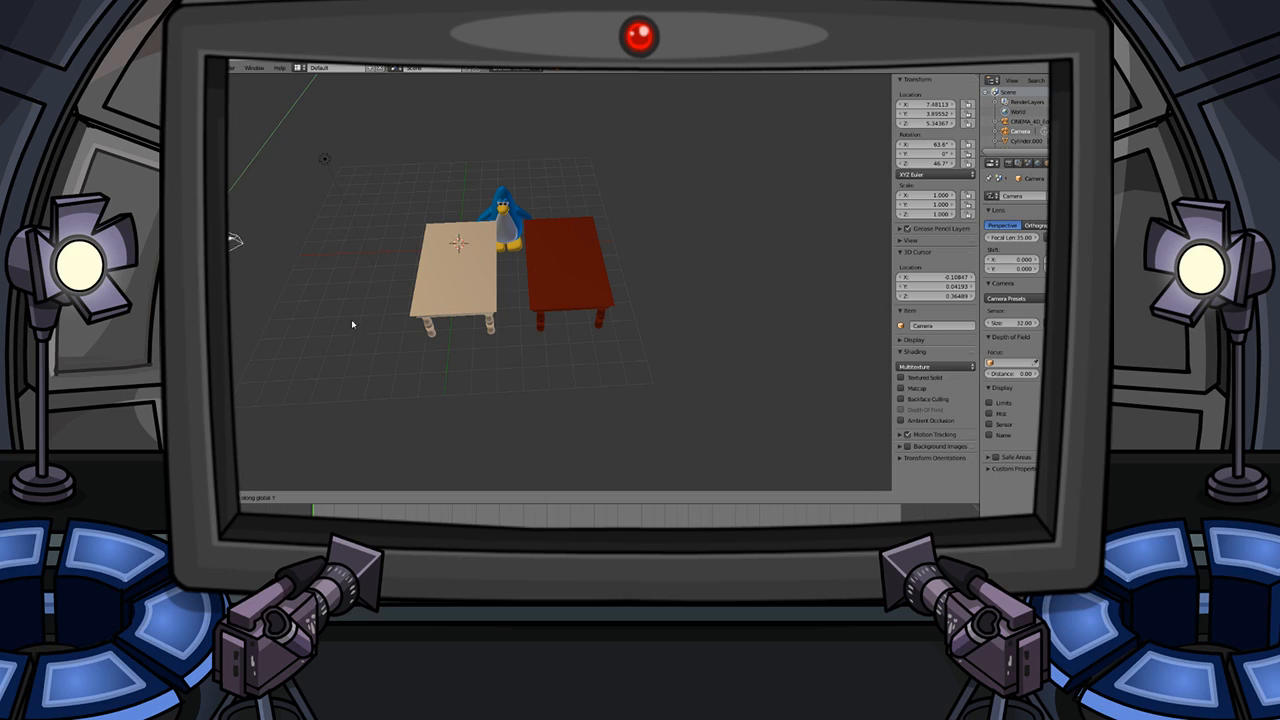
key(y)
key(x)
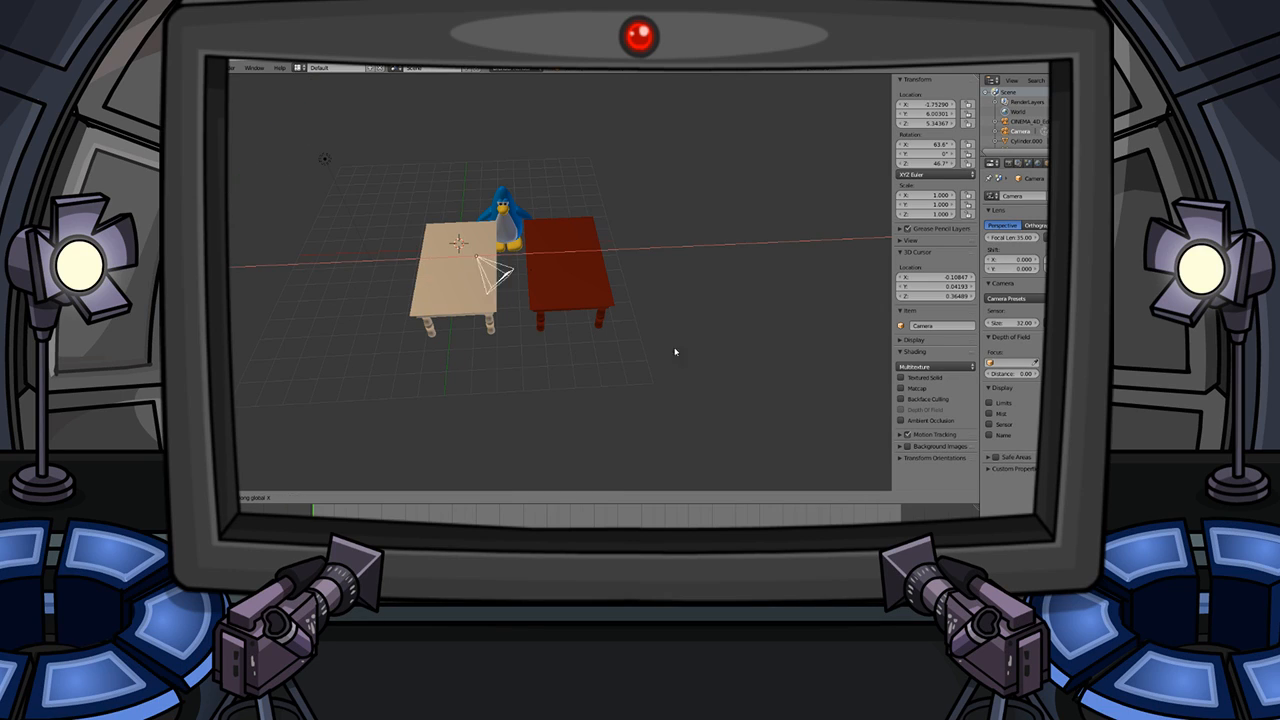
click(718, 350)
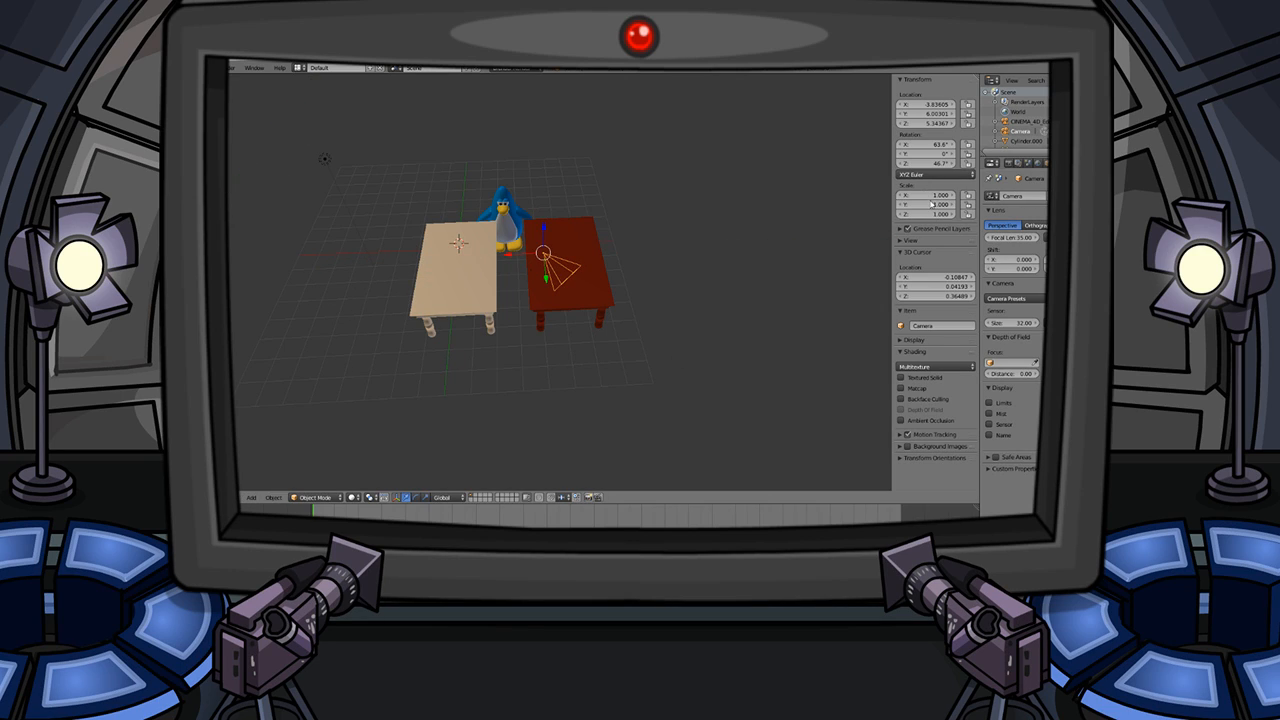
- Set the camera's Z rotation to 180° so it faces the penguin
drag(928, 154, 975, 163)
key(ctrl+z)
key(ctrl+z)
scroll(860, 149, up, 1)
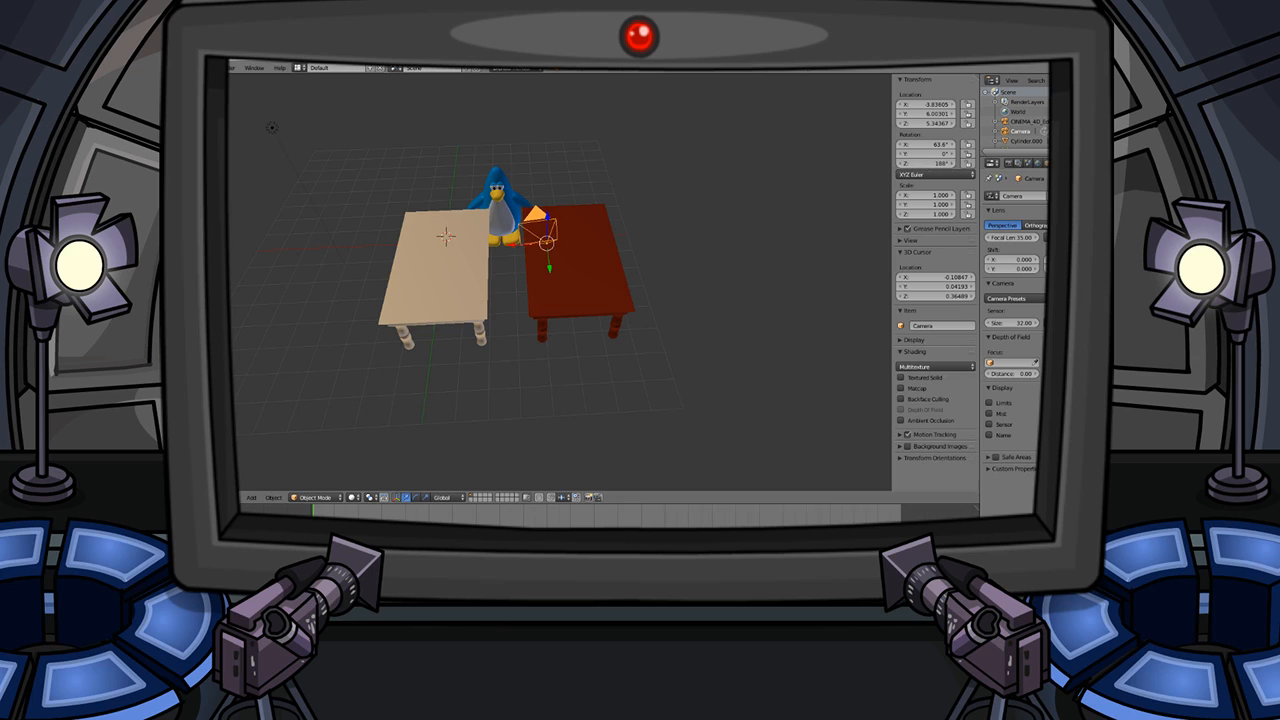
- Move the camera back along Y to about 7.58 and render the scene
key(g)
key(x)
key(y)
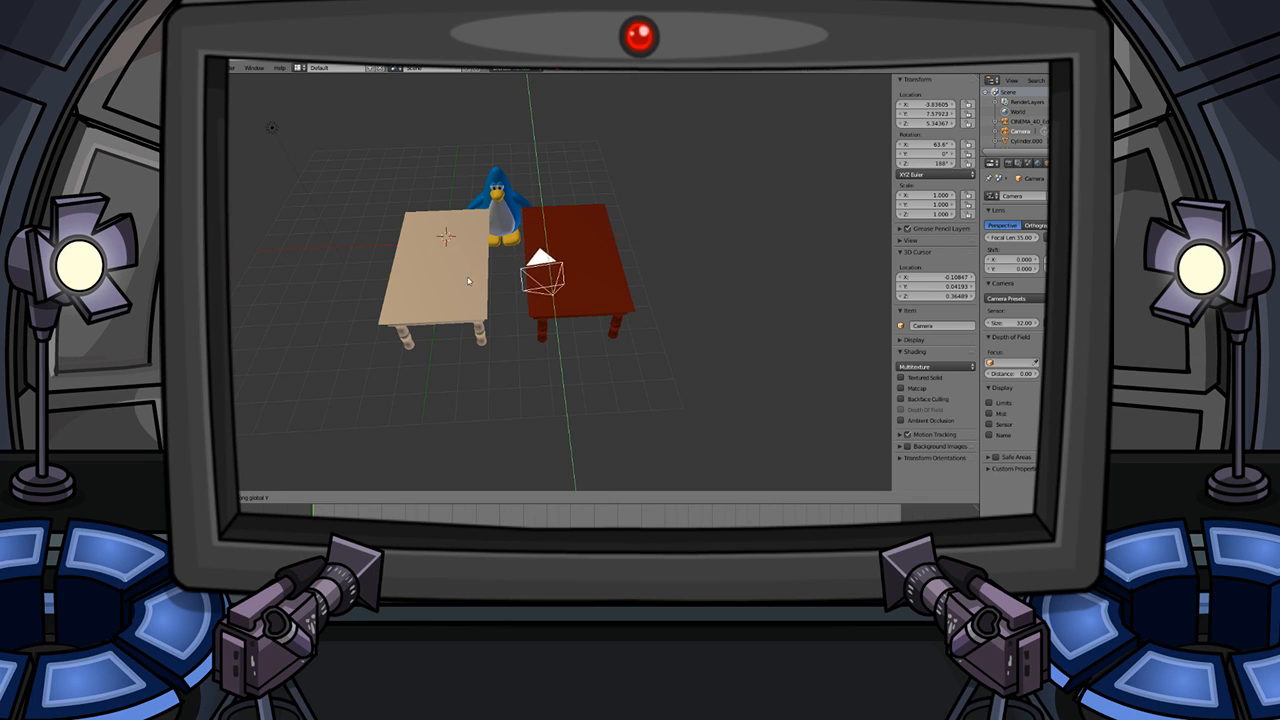
click(463, 283)
click(231, 68)
click(242, 79)
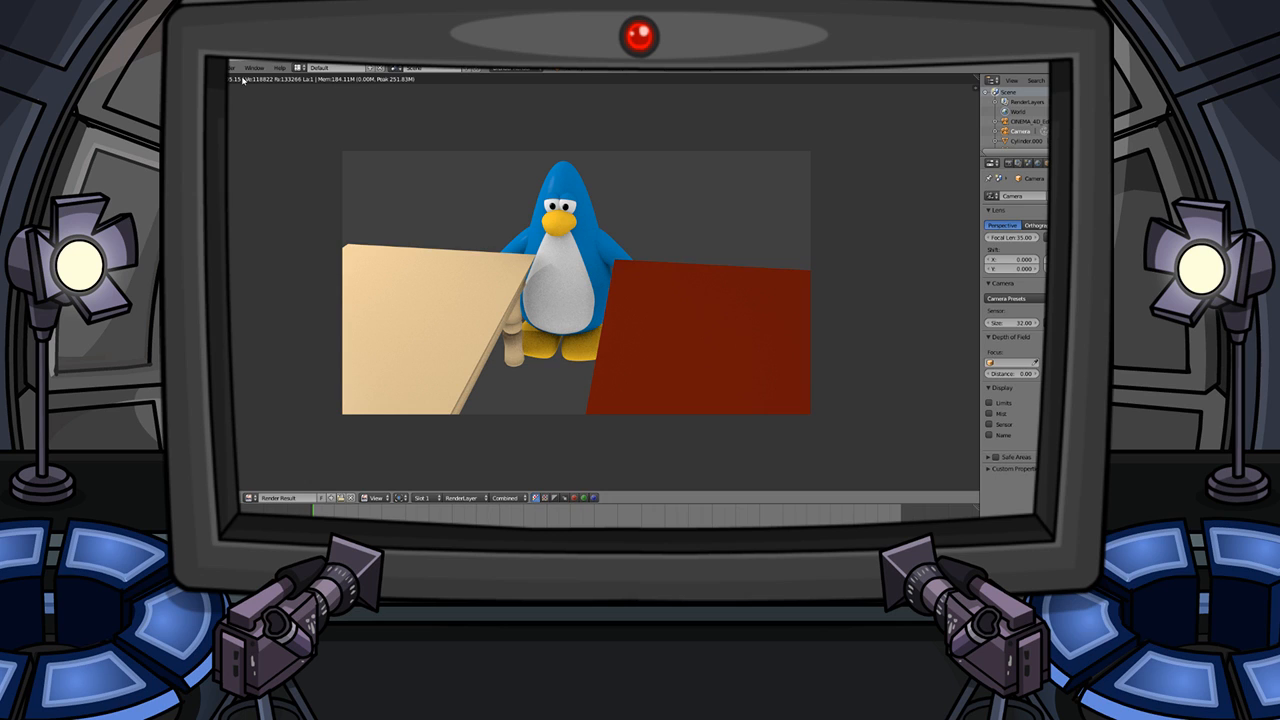
key(Escape)
- Move the camera farther back along Y to about 9.72 and deselect it
scroll(524, 182, up, 4)
middle_drag(440, 400, 571, 309)
scroll(560, 270, down, 5)
middle_drag(548, 229, 440, 311)
scroll(583, 271, up, 1)
key(g)
key(x)
key(y)
click(630, 268)
key(a)
- Move the penguin along Y away from the tables so it stands clear behind them
scroll(578, 257, up, 1)
scroll(577, 257, up, 3)
middle_drag(603, 251, 523, 236)
scroll(554, 194, down, 5)
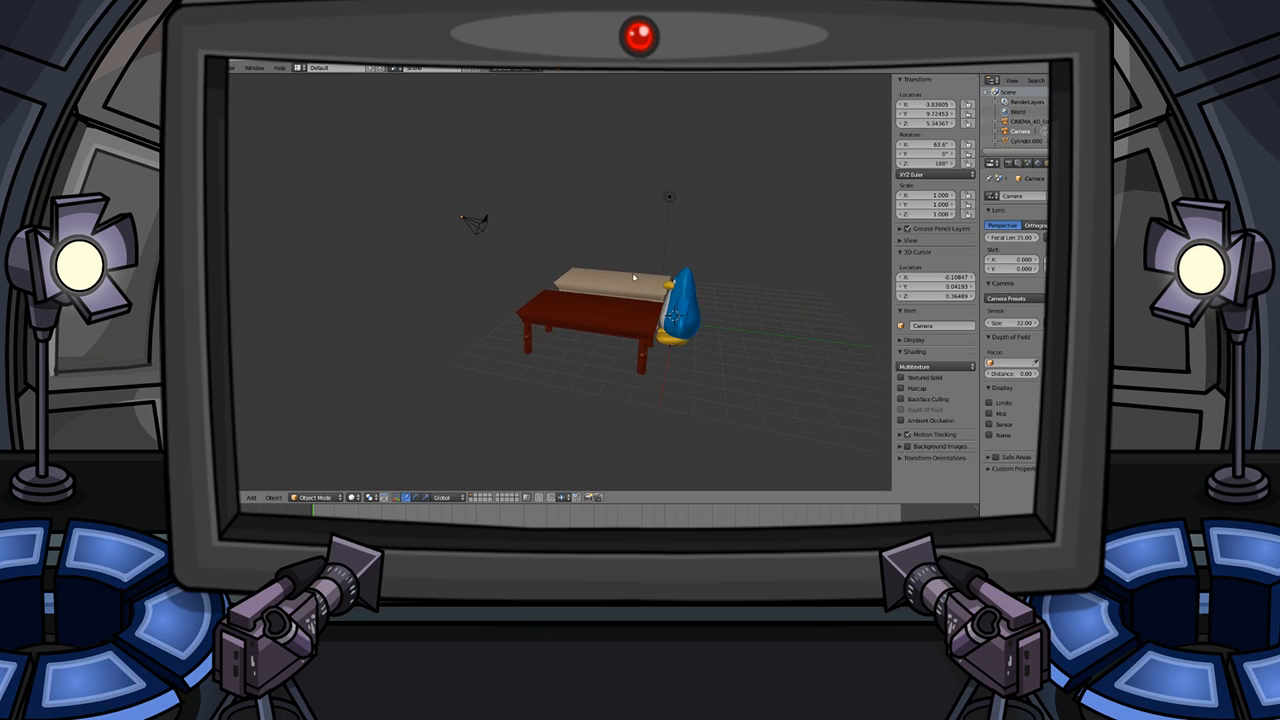
scroll(604, 272, up, 4)
shift+middle_drag(706, 320, 554, 304)
middle_drag(640, 300, 766, 309)
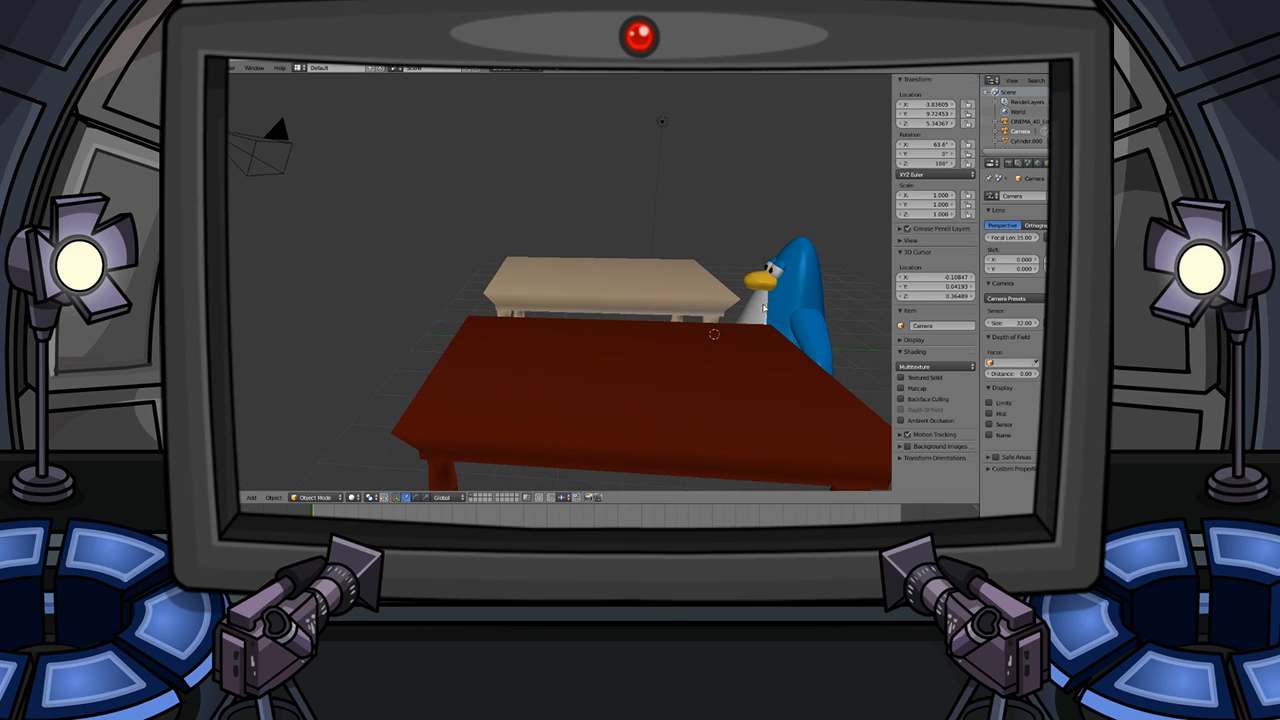
right_click(766, 309)
key(g)
key(y)
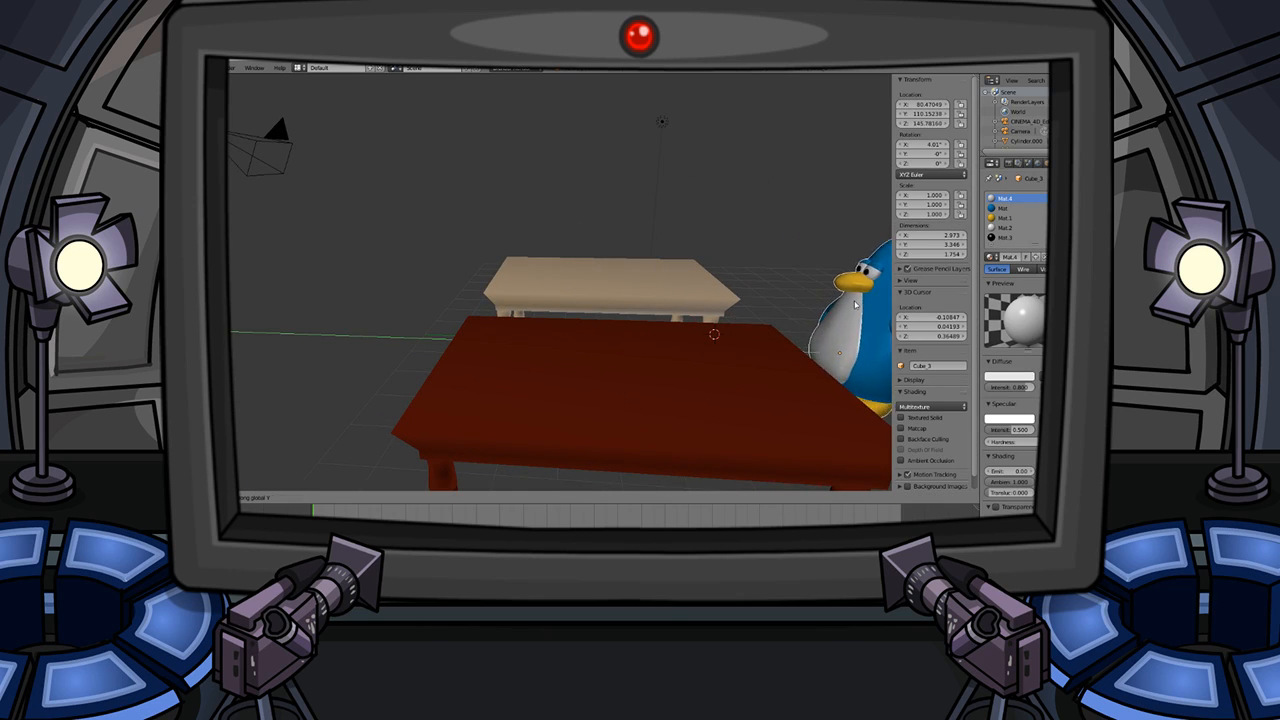
click(858, 304)
middle_drag(858, 304, 654, 310)
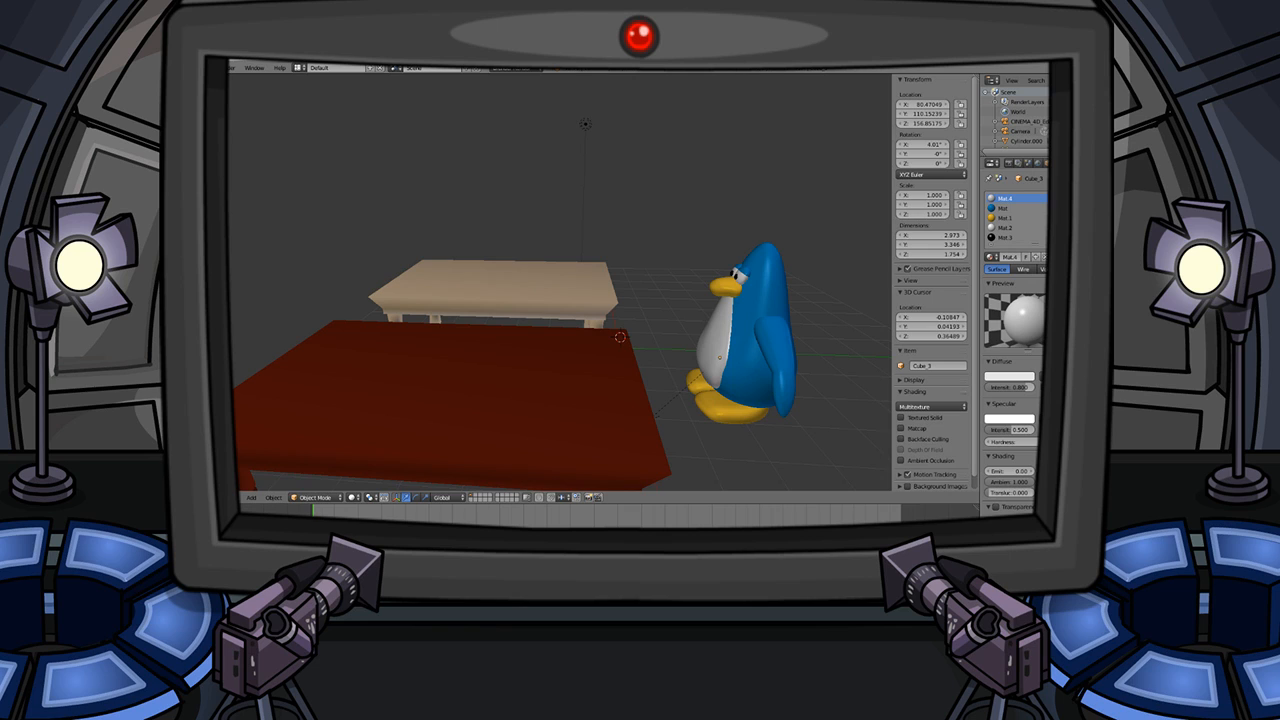
middle_drag(620, 312, 686, 330)
scroll(508, 277, down, 6)
scroll(550, 306, up, 5)
scroll(547, 283, down, 2)
scroll(547, 283, down, 5)
scroll(543, 315, up, 6)
scroll(543, 315, down, 6)
scroll(496, 345, up, 5)
middle_drag(626, 360, 730, 329)
scroll(529, 334, up, 3)
scroll(554, 323, down, 7)
scroll(524, 337, up, 5)
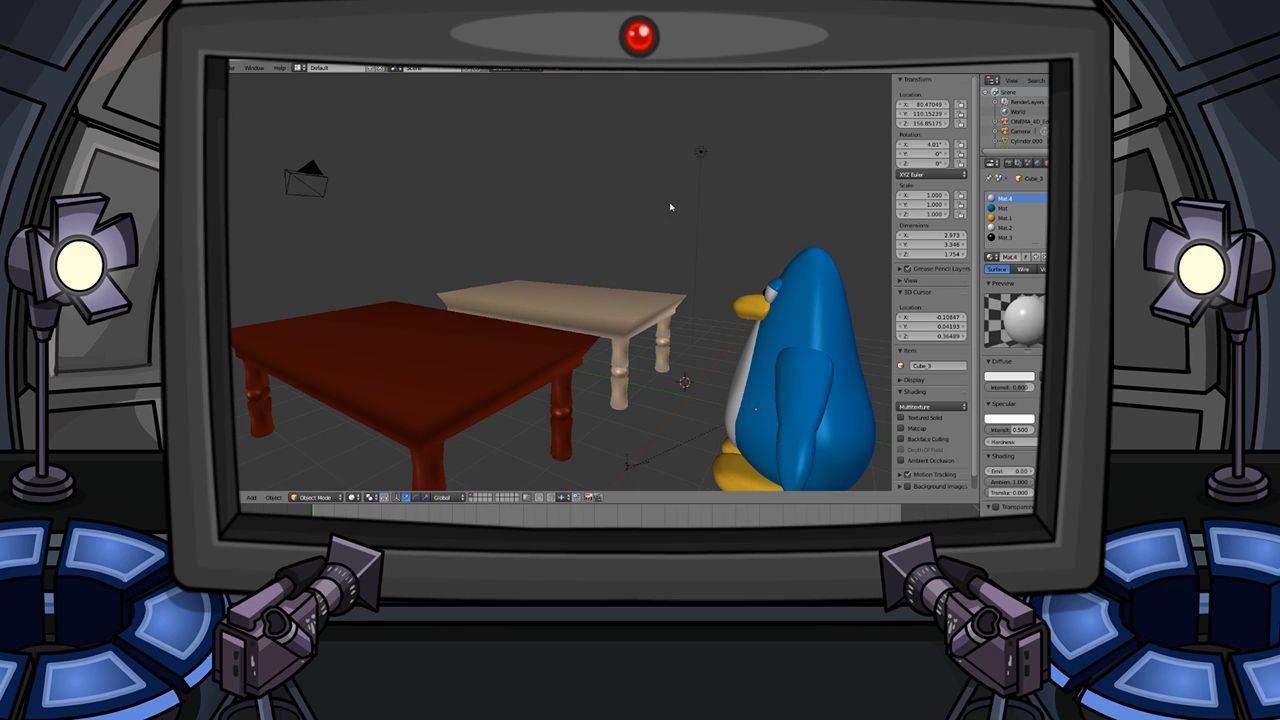
- Open the tan table's mesh for editing and deselect all of its geometry
right_click(636, 372)
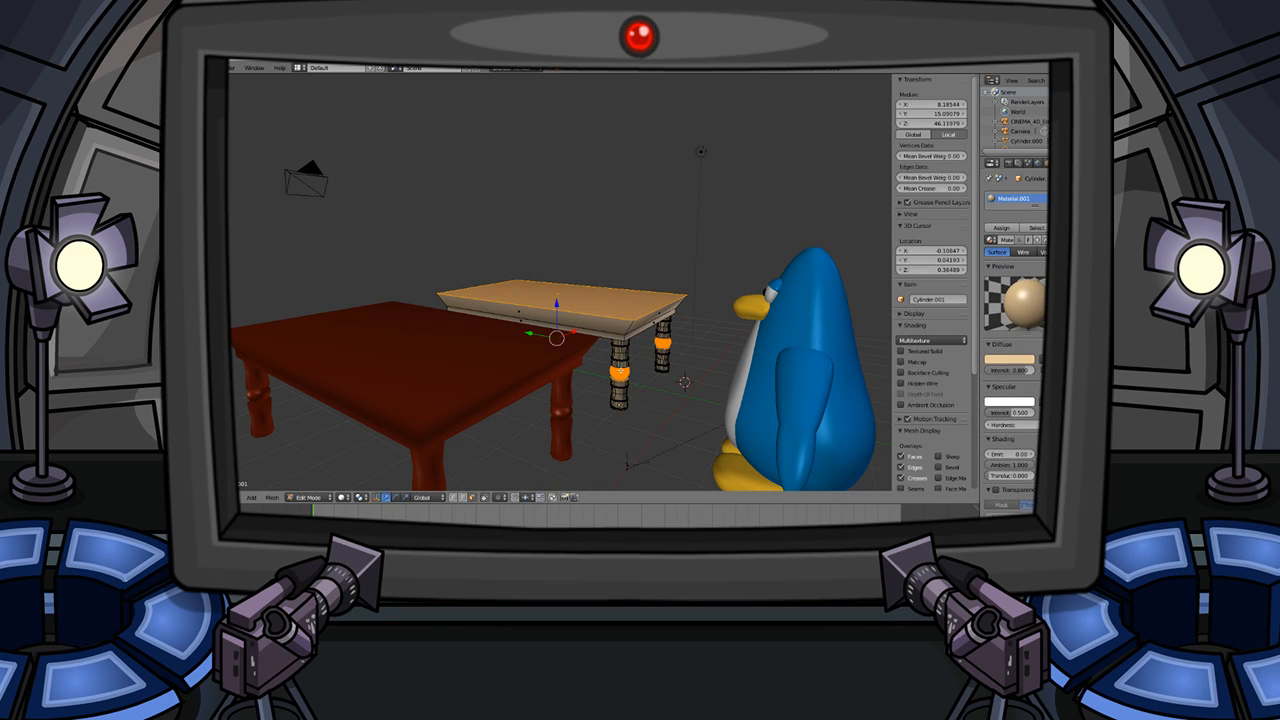
middle_drag(647, 374, 597, 323)
scroll(632, 362, down, 5)
scroll(597, 323, up, 4)
key(Tab)
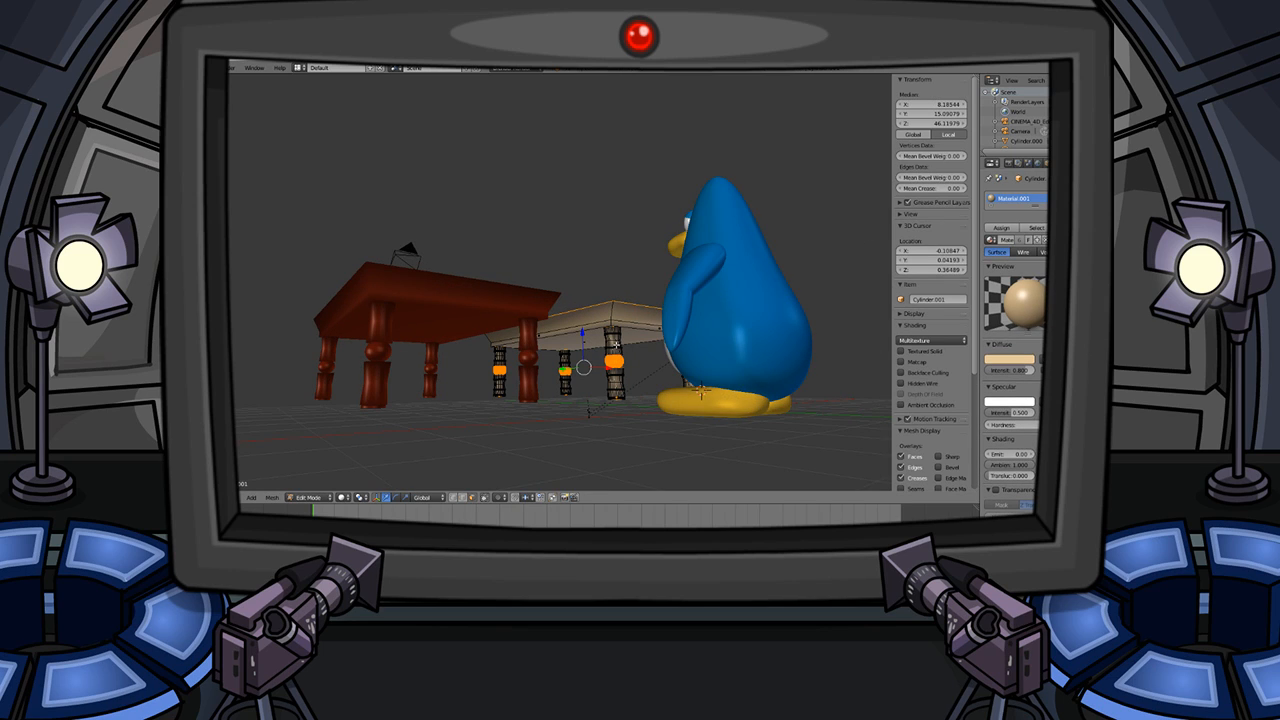
key(Tab)
key(Tab)
key(a)
scroll(600, 350, up, 4)
scroll(568, 336, down, 5)
middle_drag(568, 336, 630, 390)
scroll(630, 390, up, 2)
key(z)
key(z)
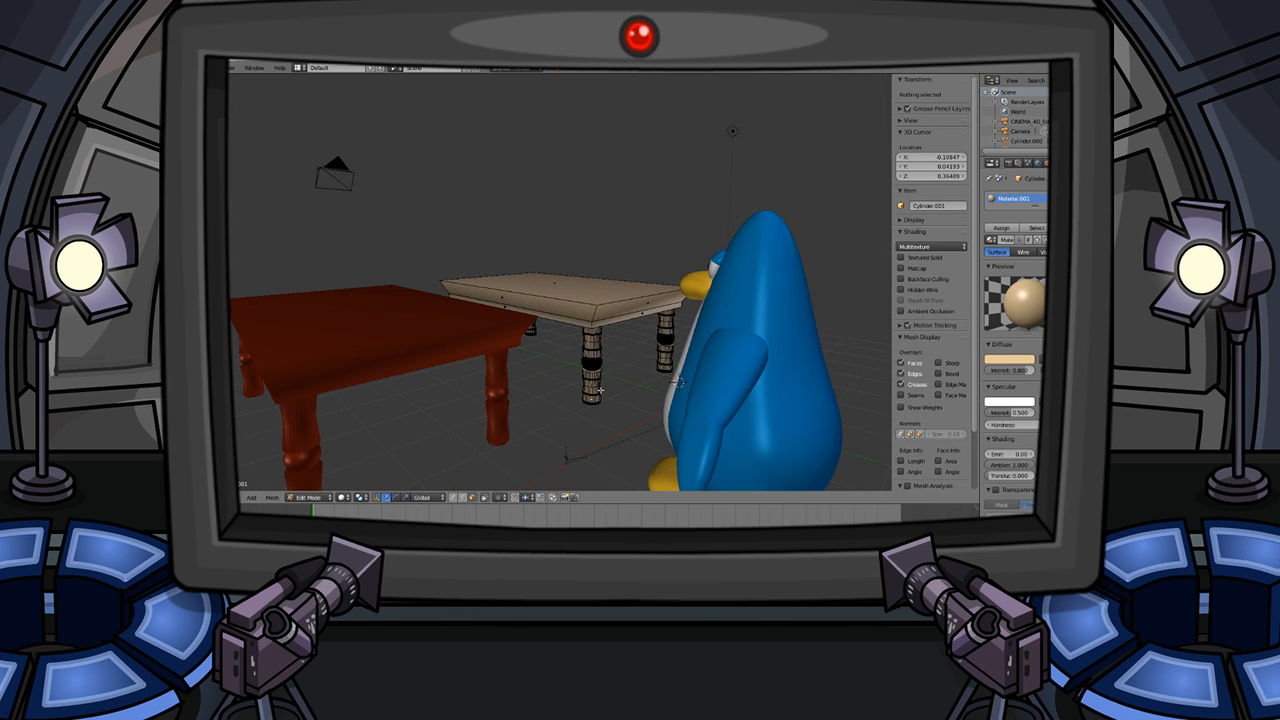
key(z)
key(z)
- Try to box-select a single leg of the tan table in solid shading, then clear that selection
scroll(620, 372, up, 4)
middle_drag(604, 308, 584, 176)
scroll(694, 437, up, 4)
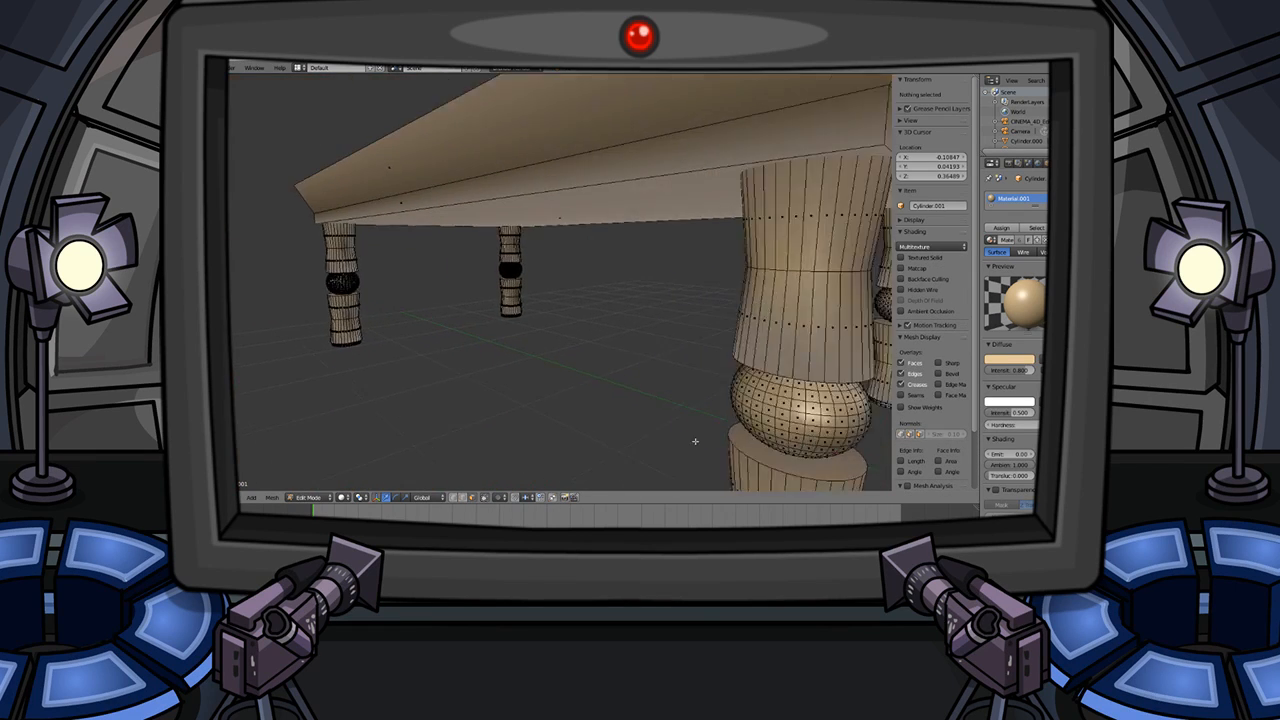
scroll(696, 445, down, 3)
scroll(720, 480, down, 4)
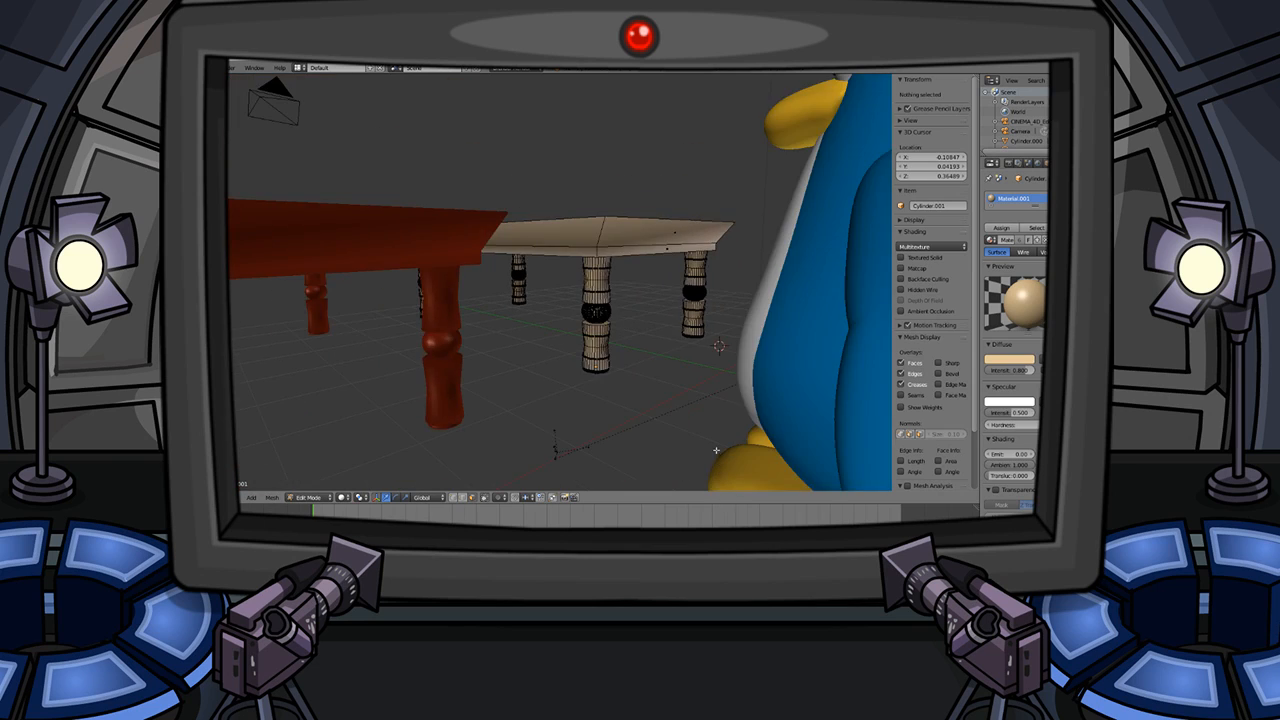
middle_drag(716, 450, 717, 414)
scroll(717, 414, up, 2)
key(b)
drag(688, 430, 568, 300)
middle_drag(525, 333, 646, 340)
middle_drag(471, 378, 442, 395)
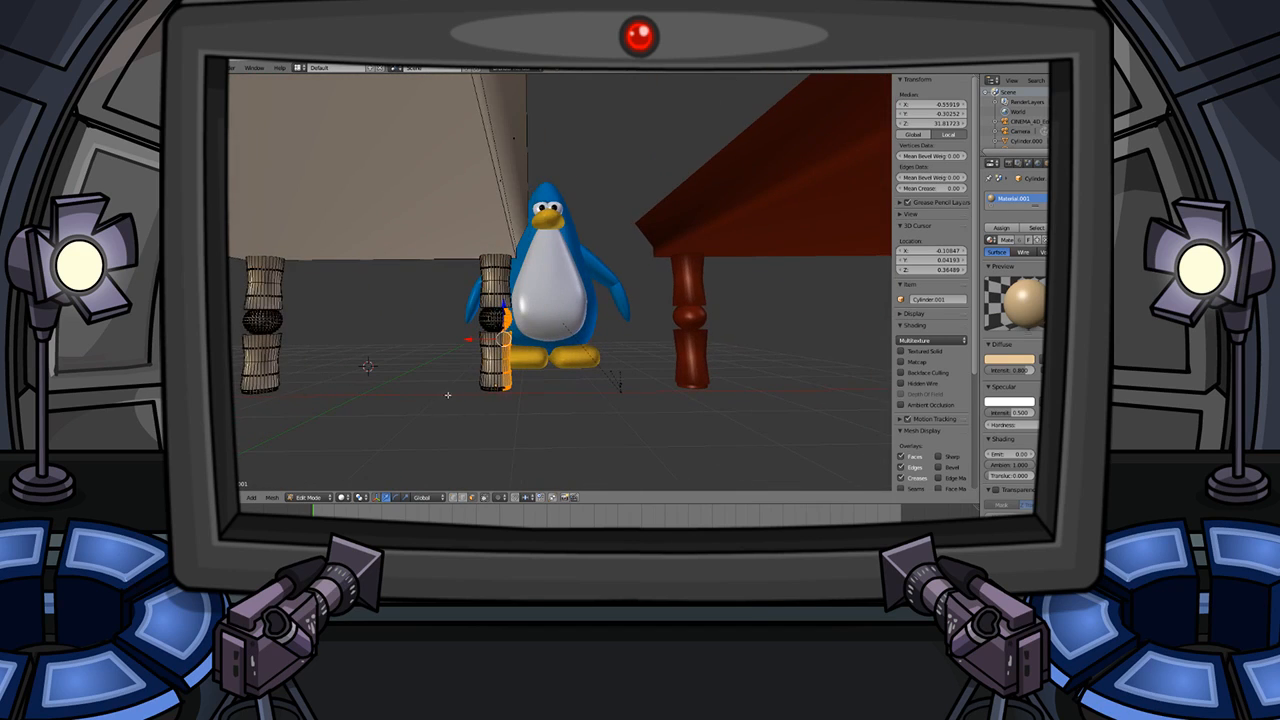
drag(533, 429, 463, 264)
key(a)
key(a)
key(a)
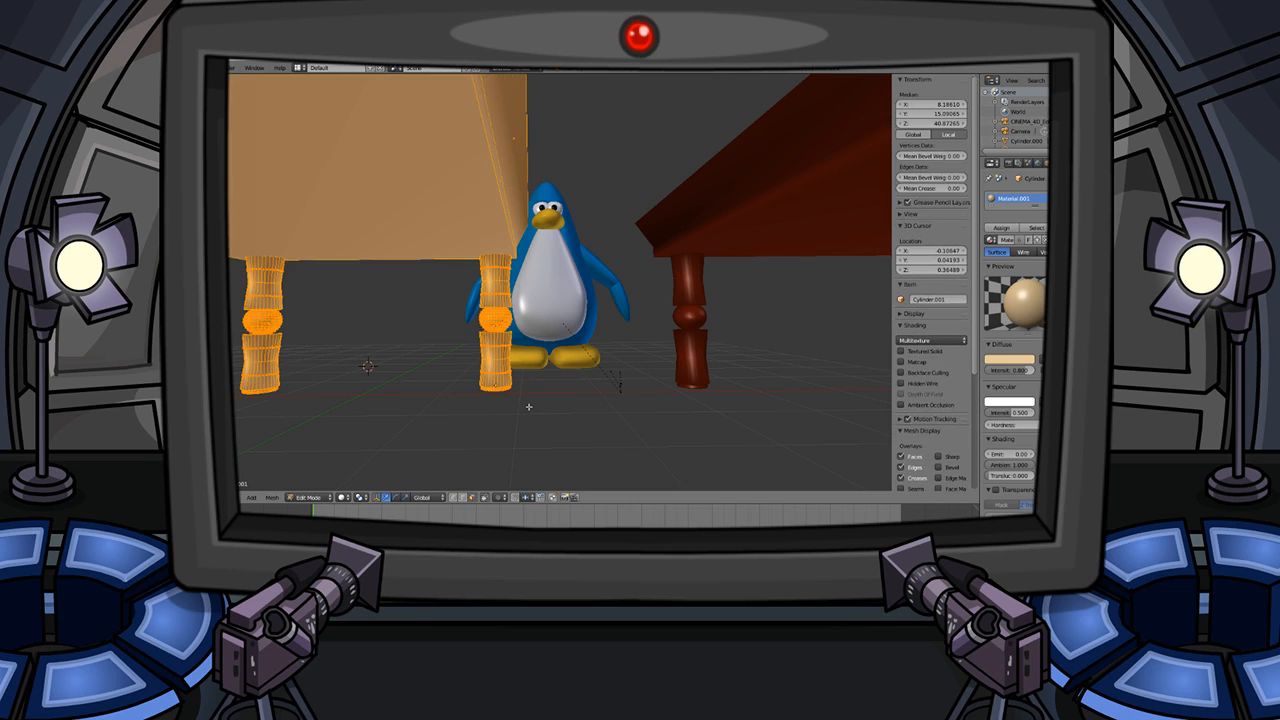
- Try box-selecting around the tan table's legs from several viewing angles in solid shading
key(b)
drag(548, 406, 230, 253)
middle_drag(420, 258, 588, 351)
scroll(359, 306, down, 4)
key(b)
drag(774, 363, 469, 271)
middle_drag(500, 300, 828, 414)
key(b)
drag(828, 414, 686, 276)
- Switch to wireframe display, try box-selecting around the remaining table legs, and clear the selection
key(z)
mouse_move(677, 349)
middle_down()
mouse_move(586, 349)
mouse_move(616, 378)
middle_up()
scroll(616, 378, up, 3)
key(b)
drag(636, 422, 543, 284)
middle_drag(543, 284, 530, 307)
key(b)
drag(738, 382, 588, 255)
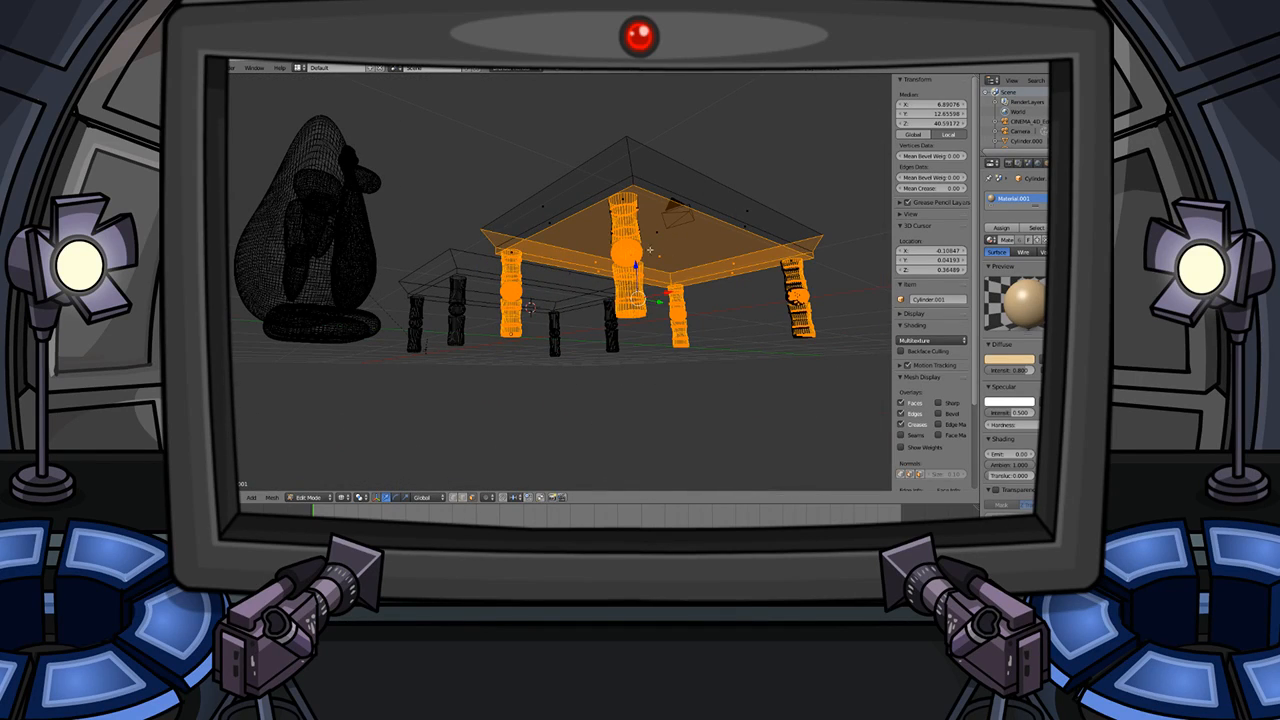
middle_drag(755, 276, 568, 405)
key(a)
- Try to isolate the nearest table leg with box selections in wireframe, then return to solid shading
drag(593, 466, 480, 296)
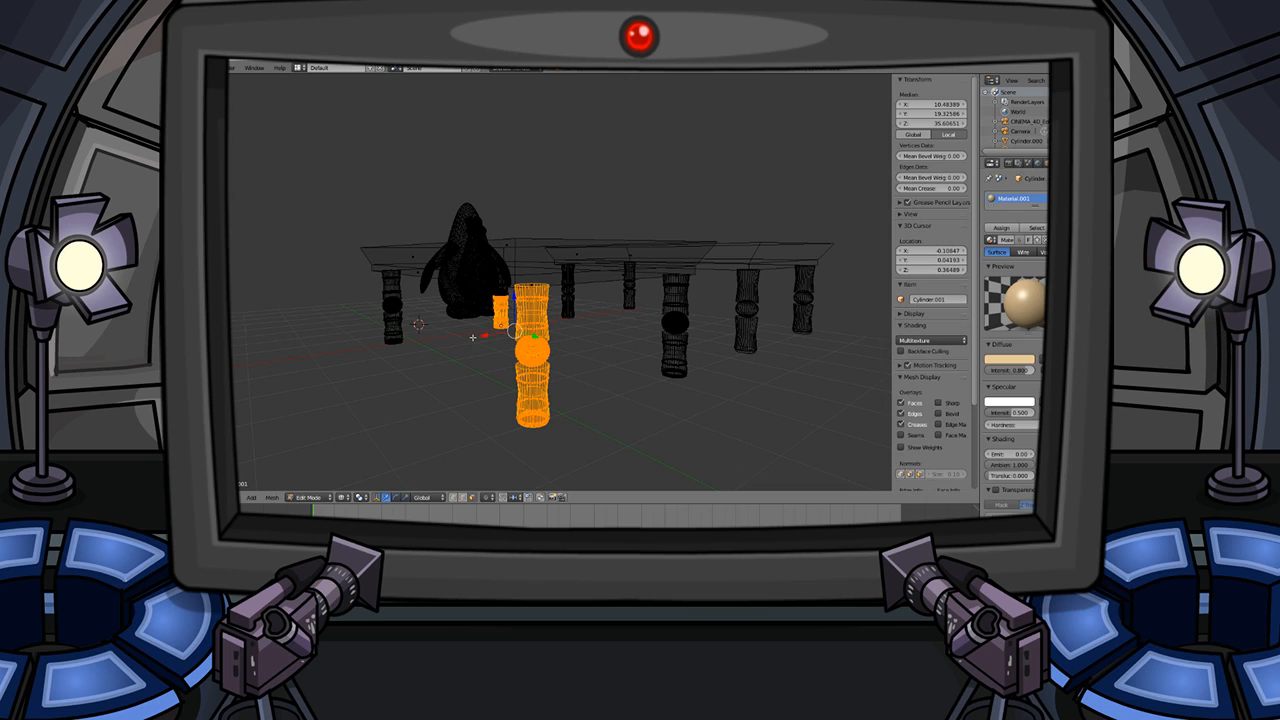
key(a)
key(b)
drag(621, 449, 503, 333)
middle_drag(503, 333, 609, 434)
key(b)
drag(611, 435, 494, 348)
middle_drag(506, 336, 533, 386)
key(Tab)
key(Tab)
key(z)
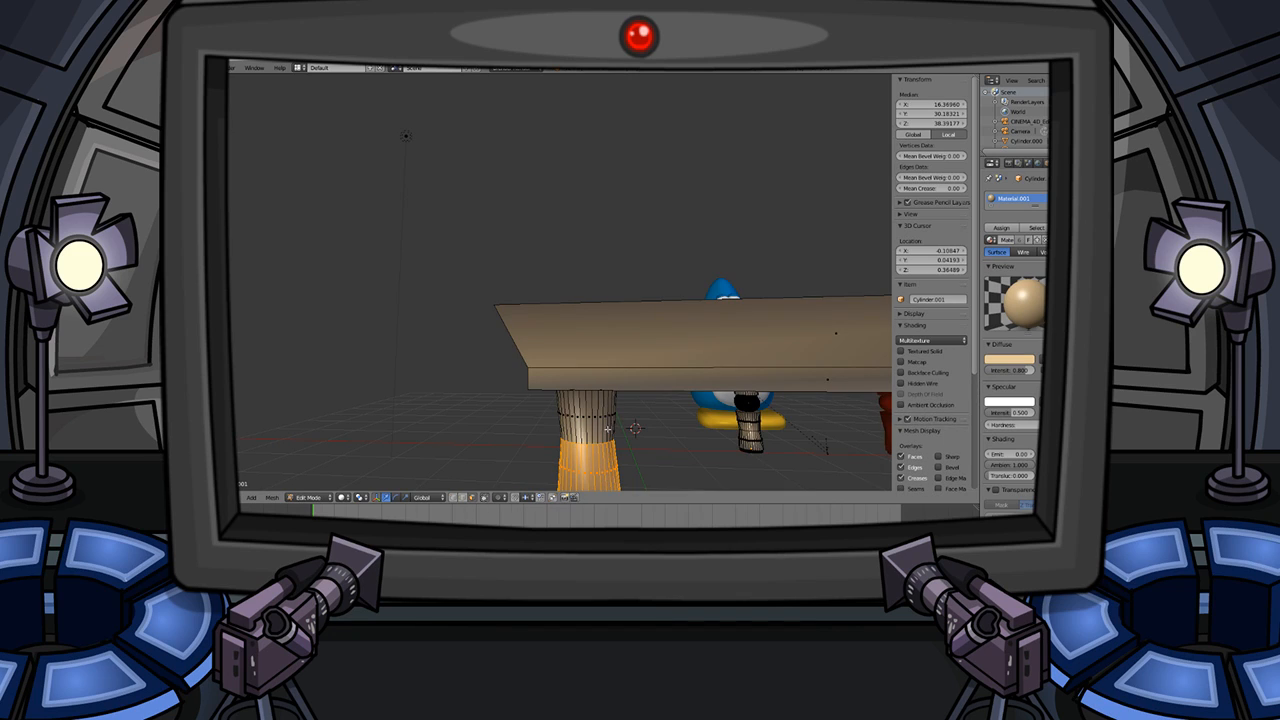
- Clear the selection and try box-selecting the lower part of the corner leg in solid shading
right_click(600, 425)
scroll(600, 425, down, 4)
key(a)
key(a)
key(a)
key(b)
drag(583, 449, 493, 384)
scroll(529, 427, up, 4)
key(Tab)
middle_drag(530, 427, 568, 340)
key(Tab)
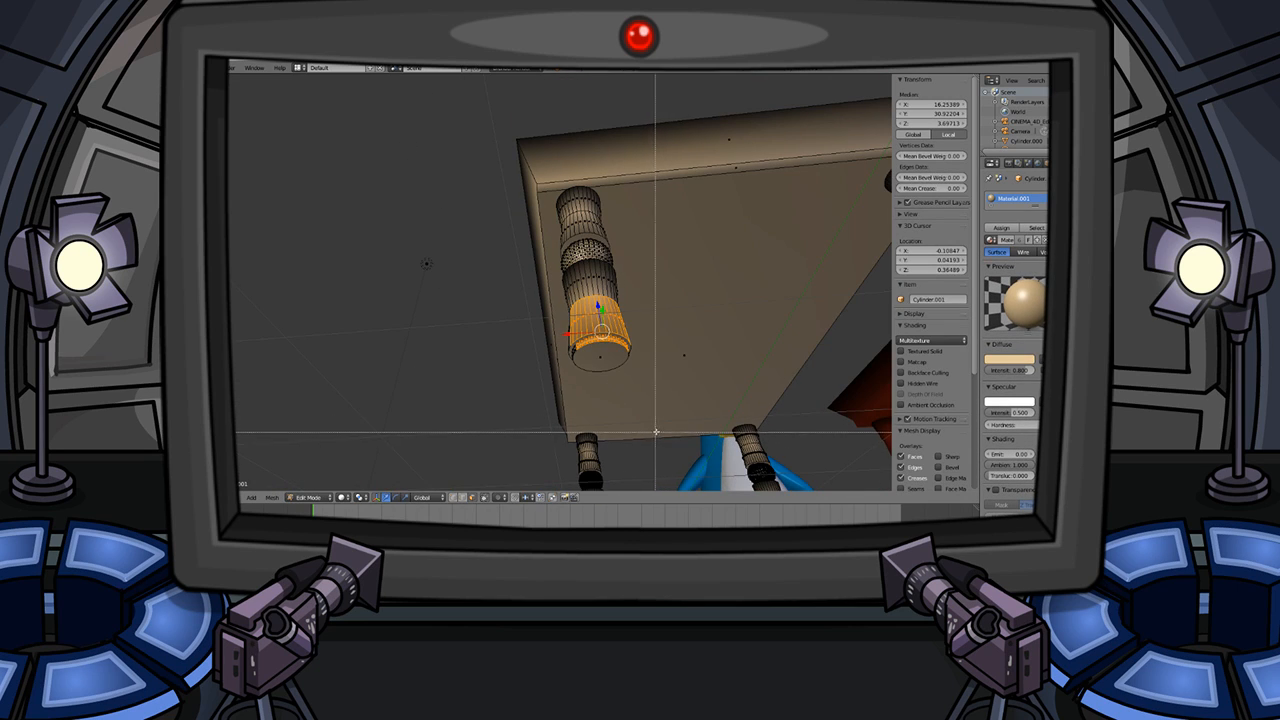
key(Escape)
- Clear the selection, box-select most of one corner leg in wireframe, and return to solid shading
key(z)
middle_drag(631, 394, 560, 480)
drag(526, 406, 509, 395)
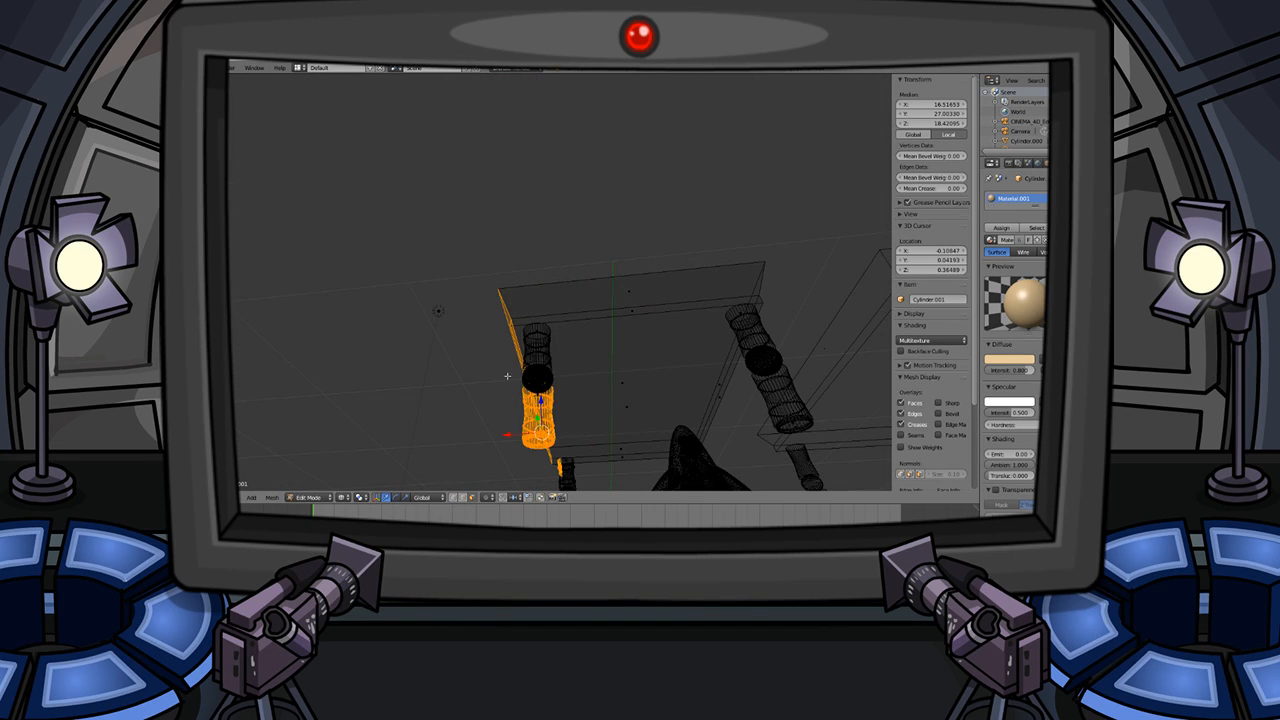
key(a)
middle_drag(517, 371, 634, 400)
key(b)
drag(662, 443, 493, 308)
middle_drag(493, 308, 589, 330)
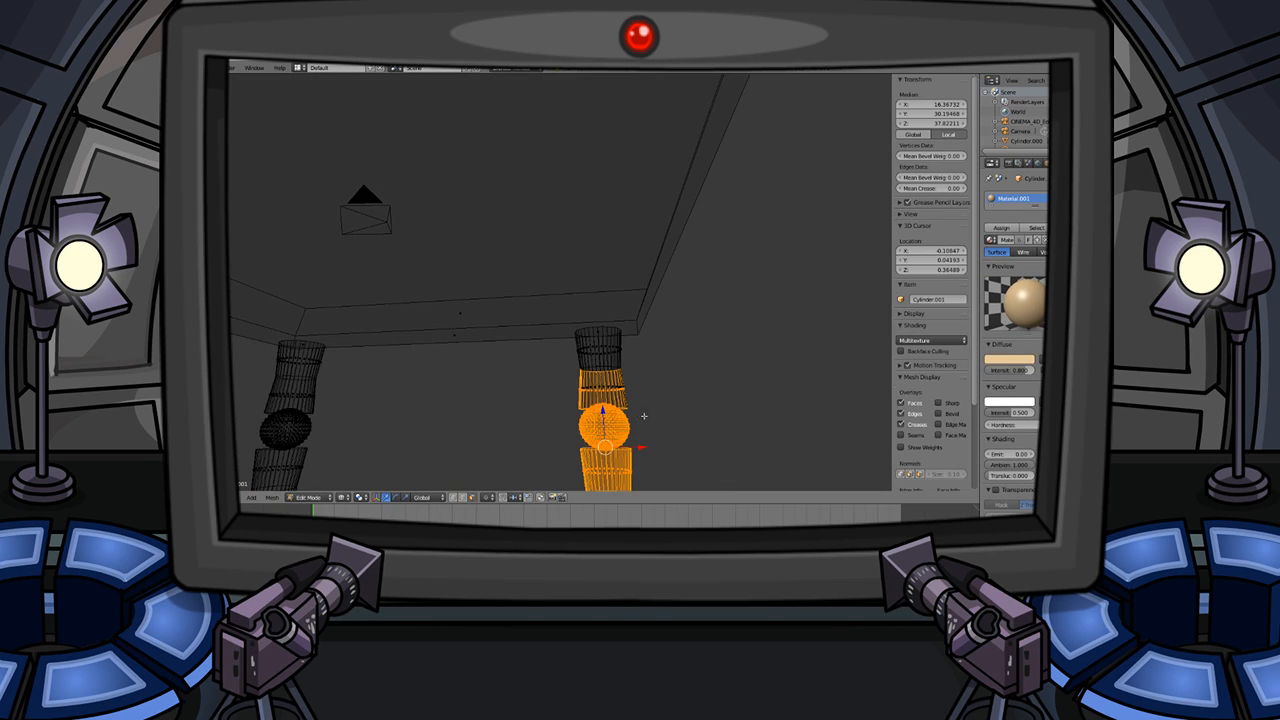
key(z)
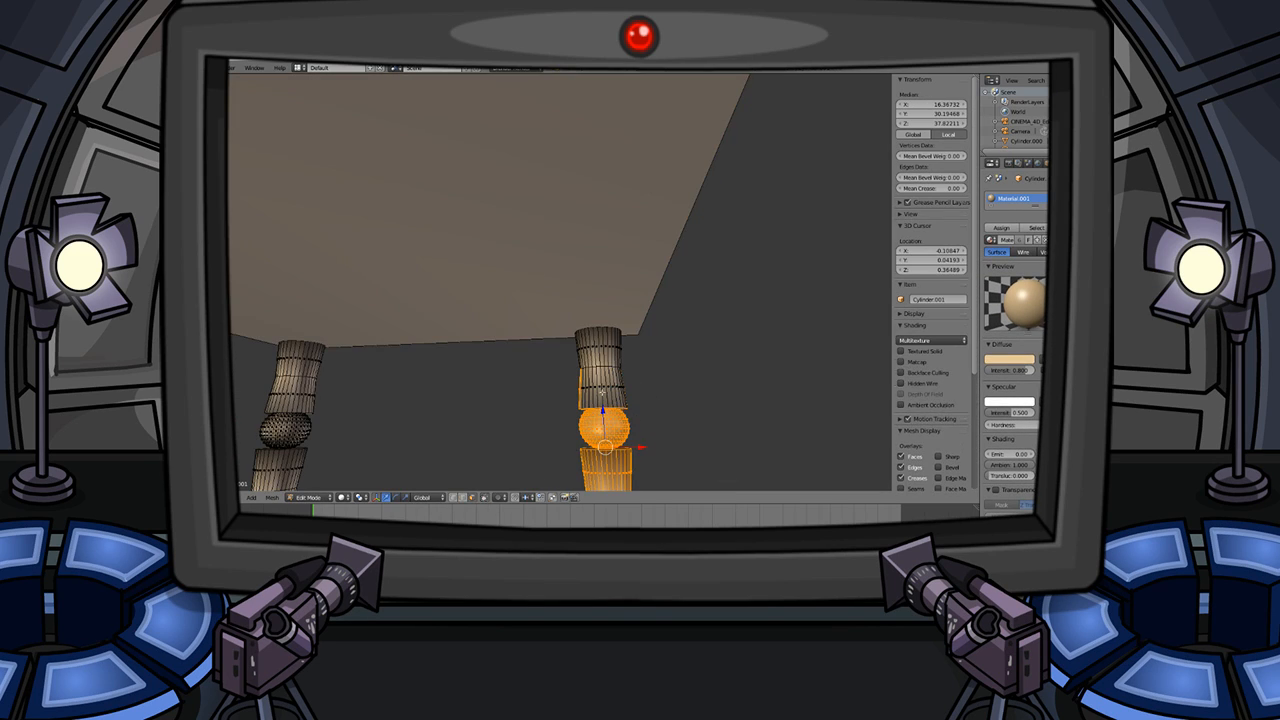
- Add the unselected faces around the lower band of the leg's upper section to the selection
scroll(612, 391, up, 4)
shift+middle_drag(612, 389, 573, 312)
shift+middle_drag(601, 386, 582, 344)
scroll(592, 403, up, 3)
scroll(583, 345, down, 2)
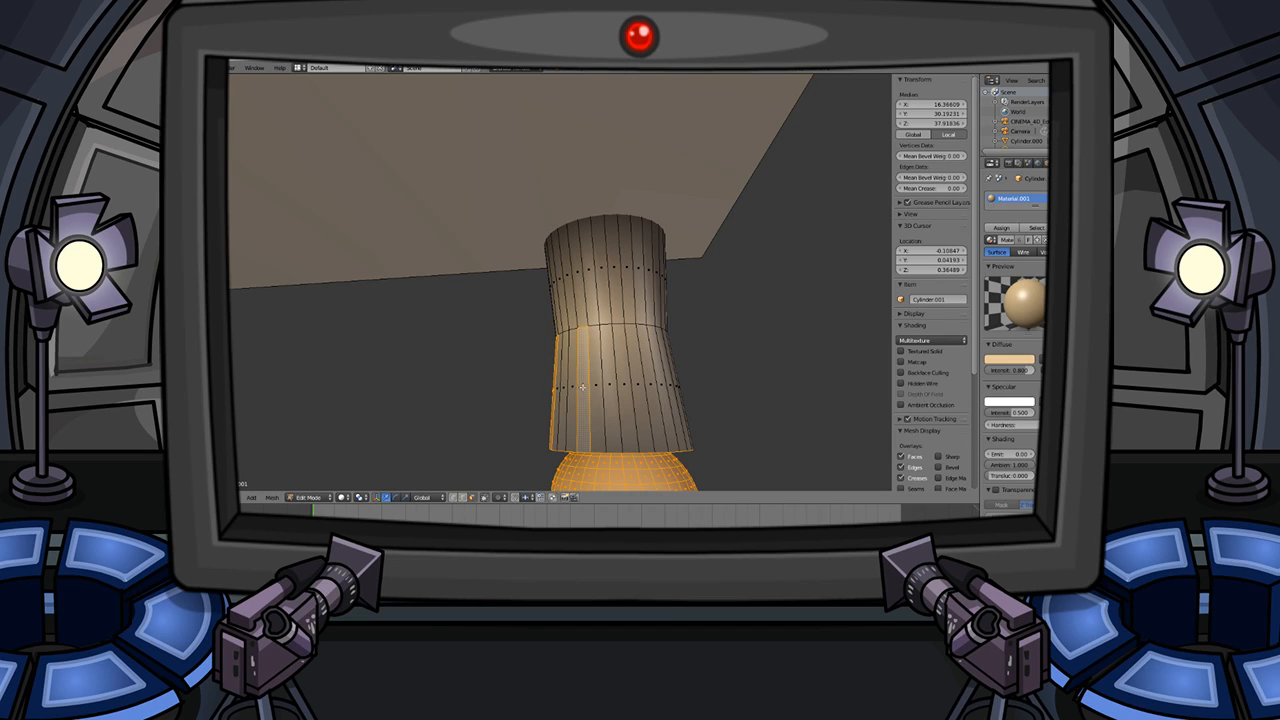
ctrl+right_click(642, 377)
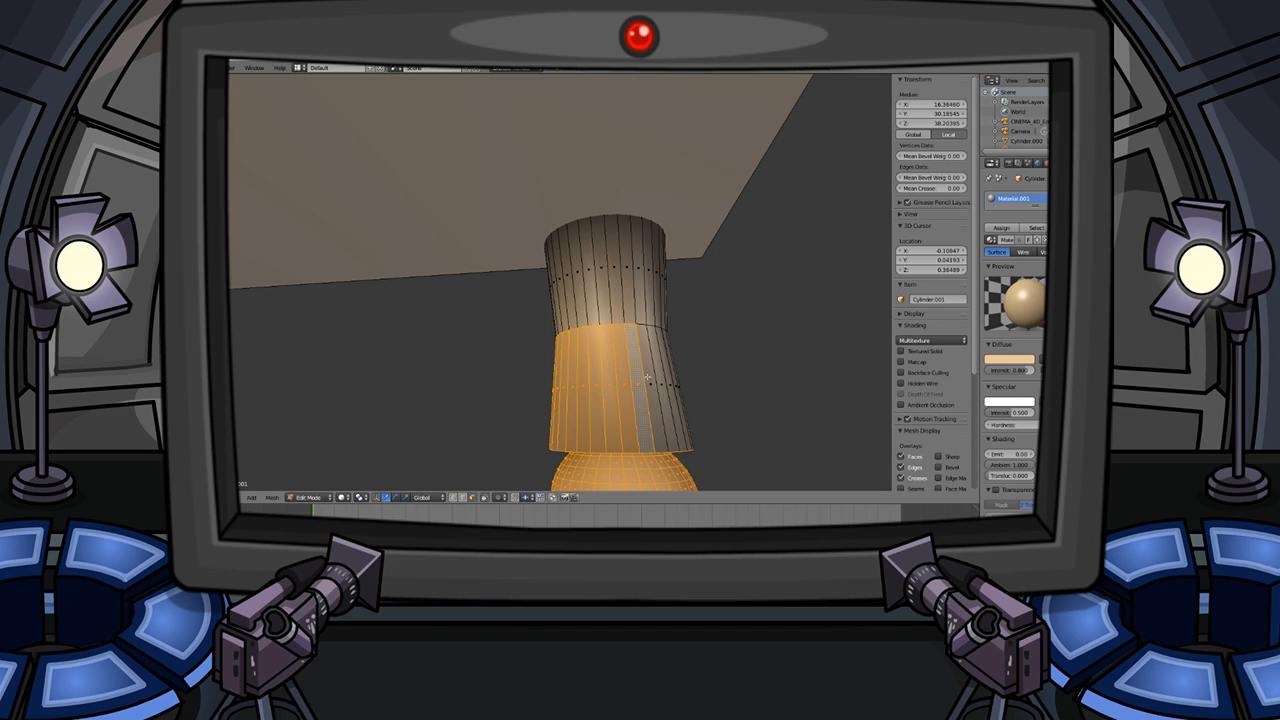
ctrl+right_click(684, 390)
middle_drag(729, 389, 650, 403)
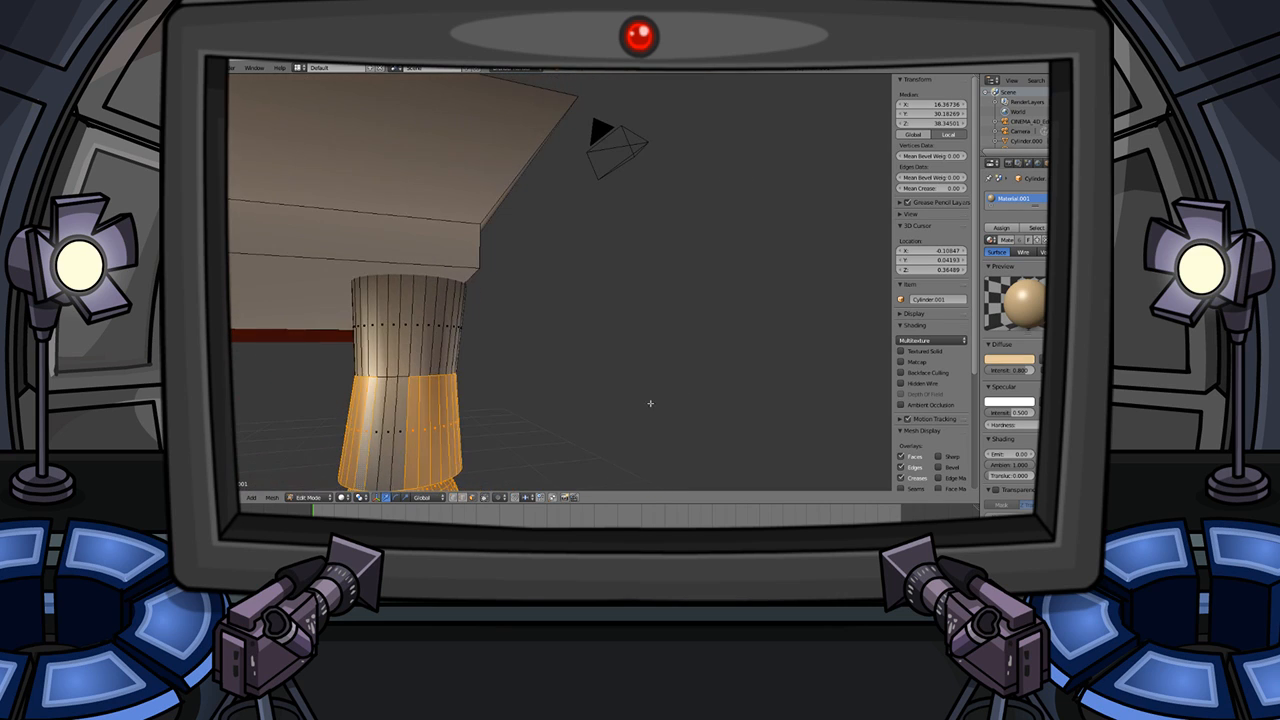
shift+right_click(406, 427)
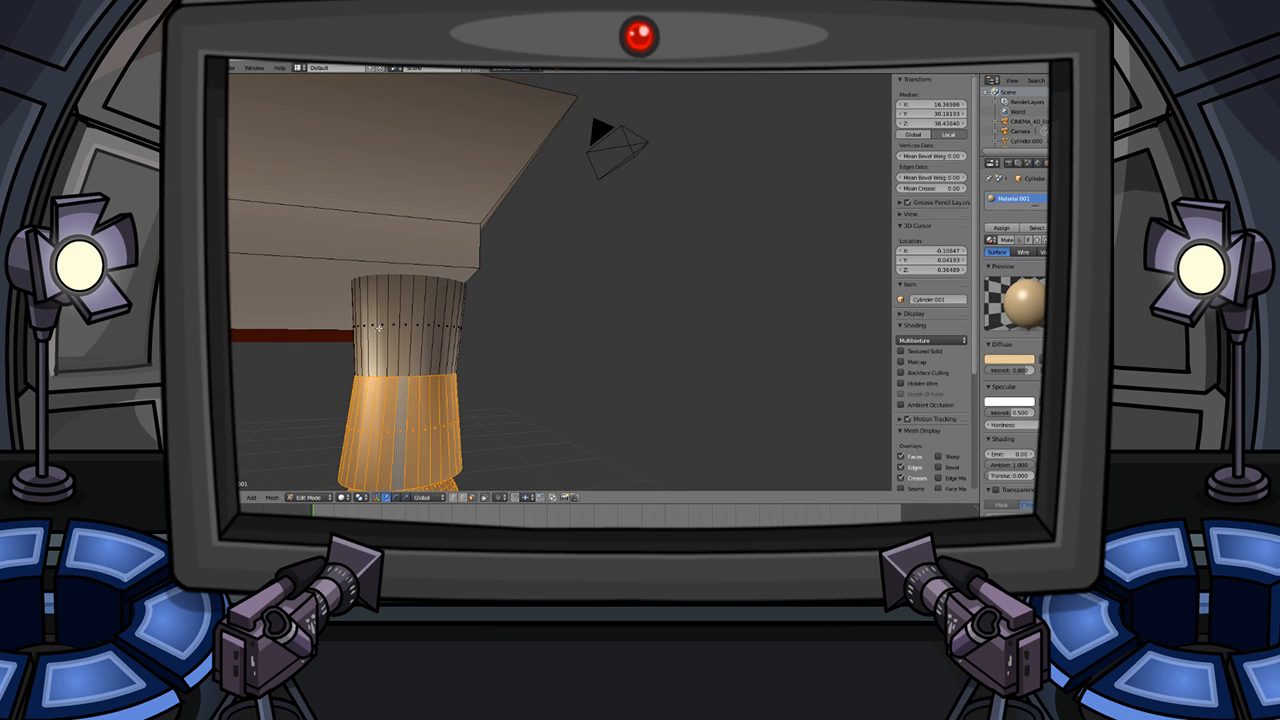
- Add the faces around the topmost band of the leg so the whole leg is selected
ctrl+right_click(450, 329)
scroll(531, 331, down, 3)
middle_drag(531, 331, 585, 339)
middle_drag(733, 353, 795, 310)
ctrl+right_click(698, 345)
scroll(573, 360, down, 6)
scroll(663, 349, up, 5)
scroll(795, 310, down, 5)
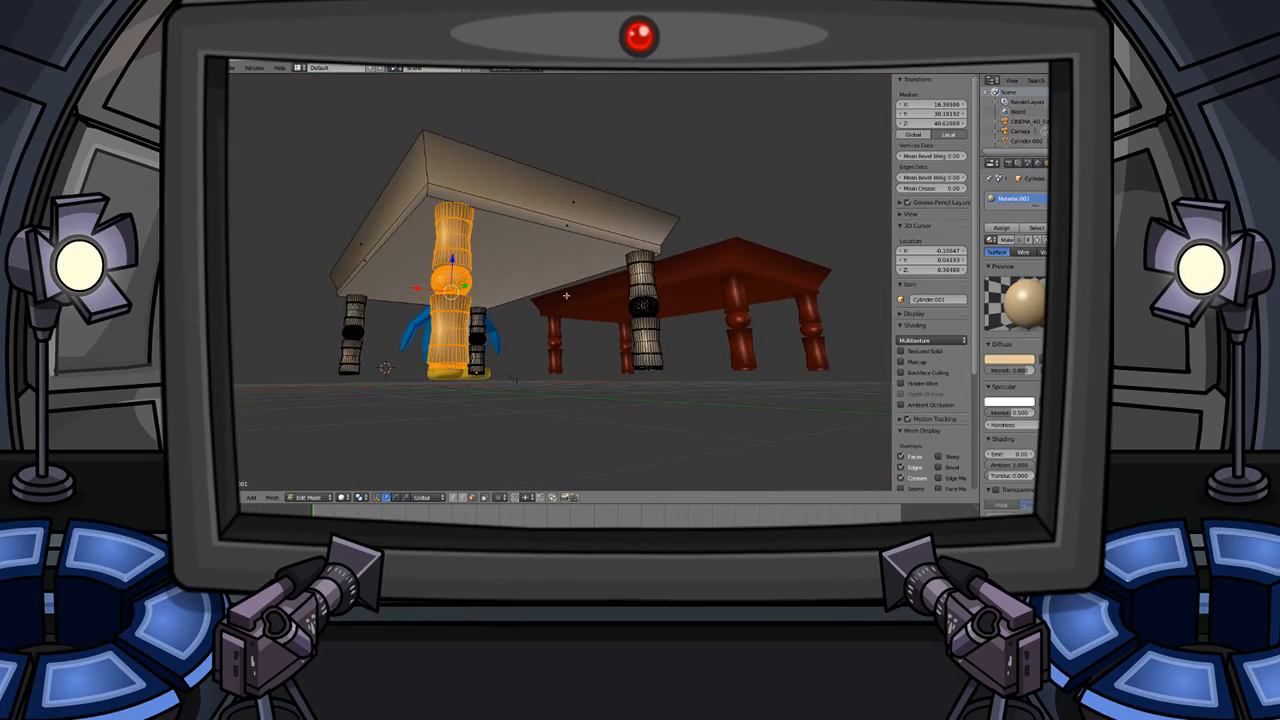
- Try to move the selected leg by sliding its geometry along its edges, and undo the slides
middle_drag(571, 294, 611, 266)
scroll(611, 266, up, 4)
shift+middle_drag(489, 260, 218, 248)
middle_drag(420, 248, 713, 339)
scroll(591, 326, up, 3)
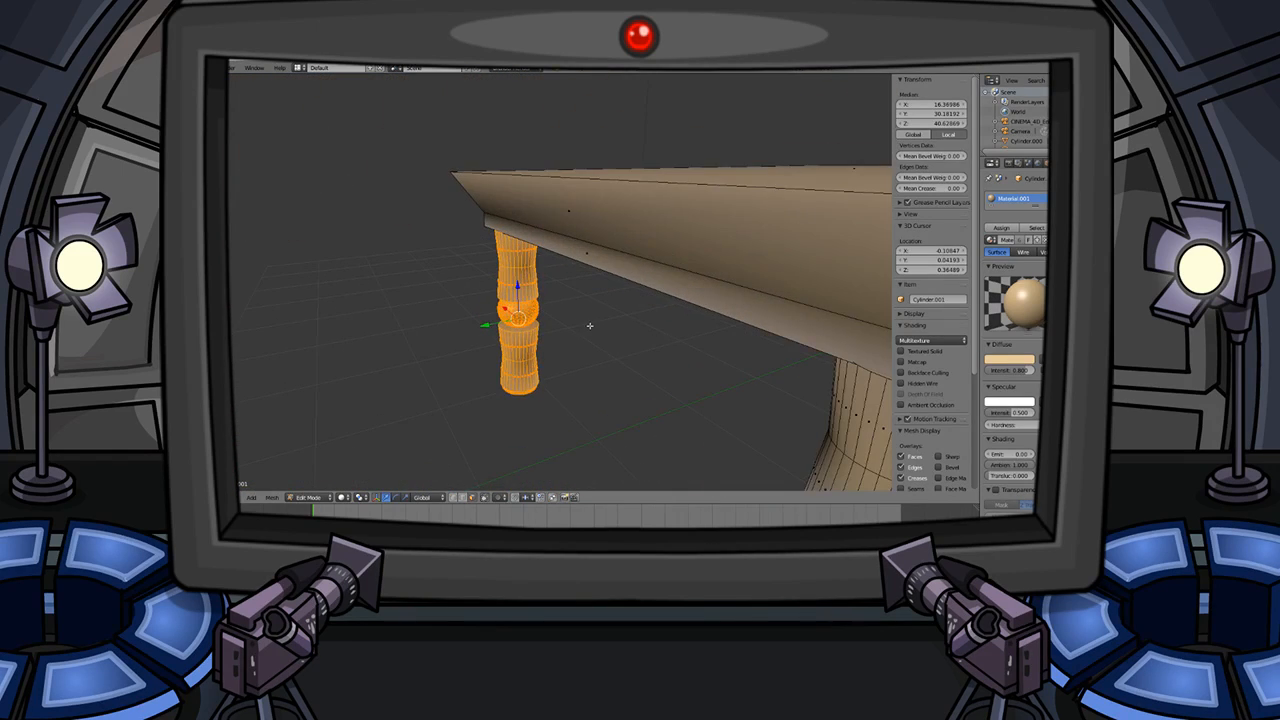
key(g)
key(g)
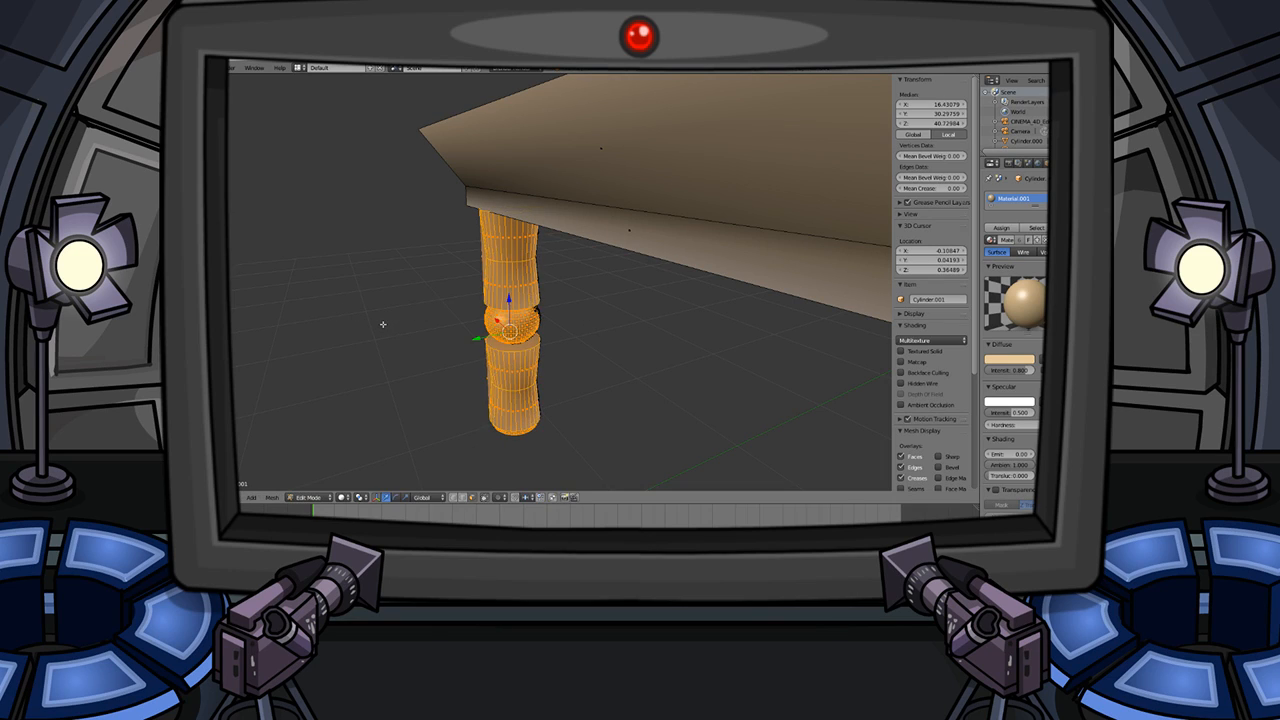
click(476, 302)
key(g)
key(g)
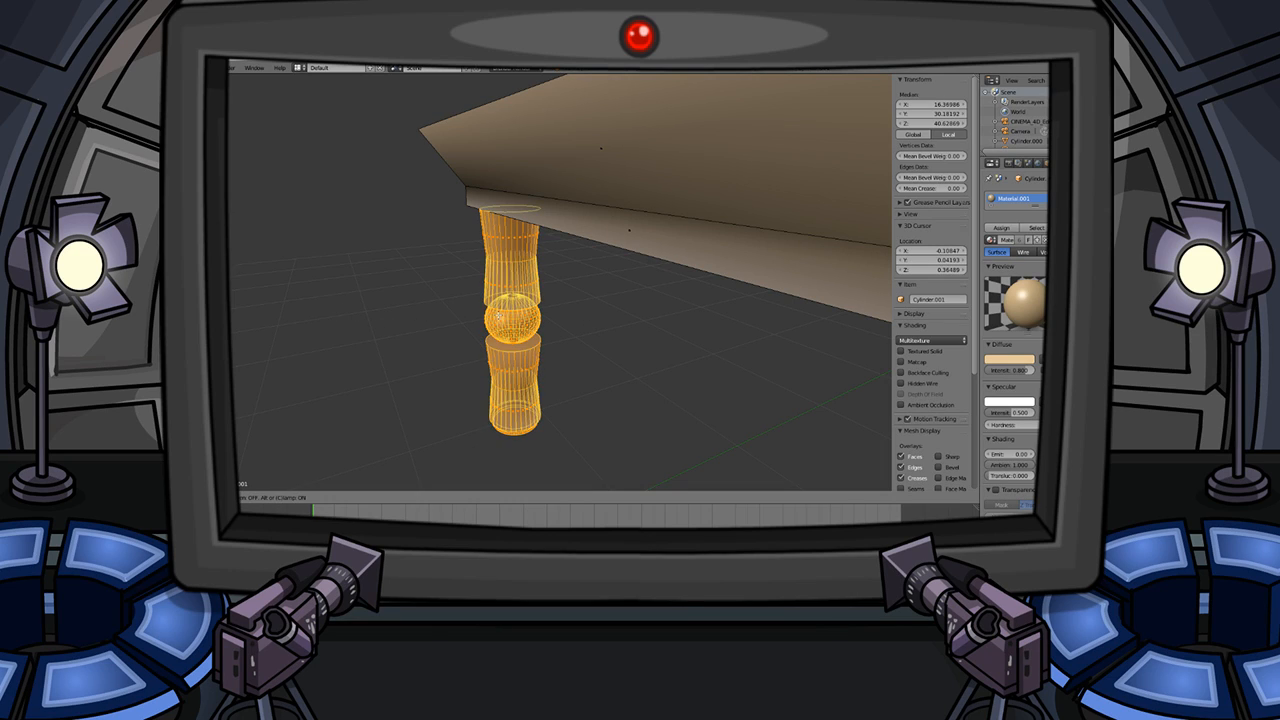
click(476, 288)
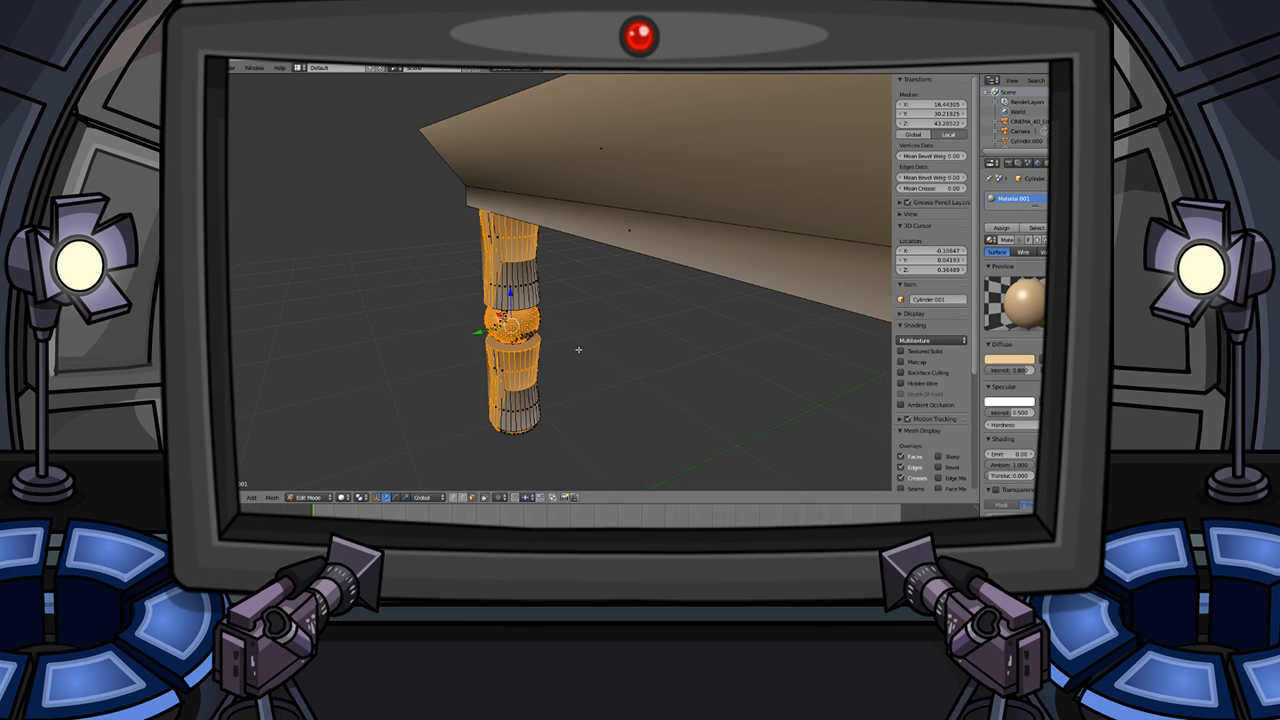
key(a)
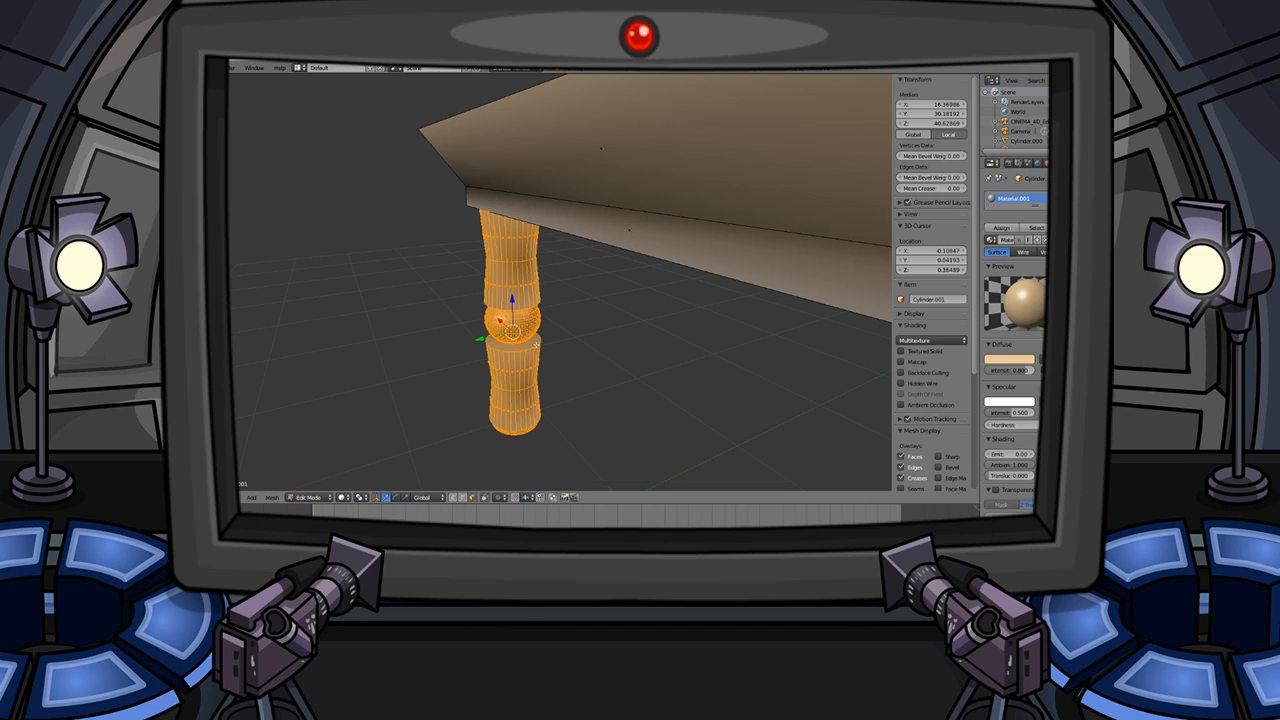
key(g)
key(g)
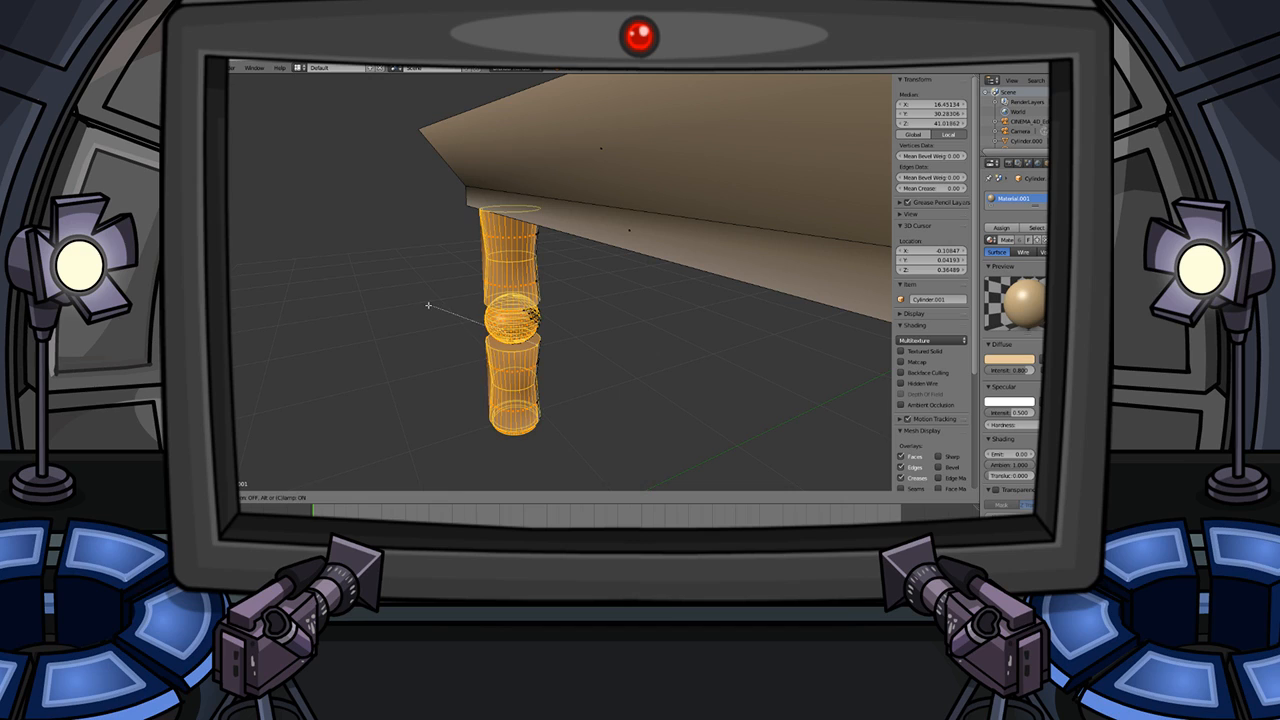
click(428, 305)
key(ctrl+z)
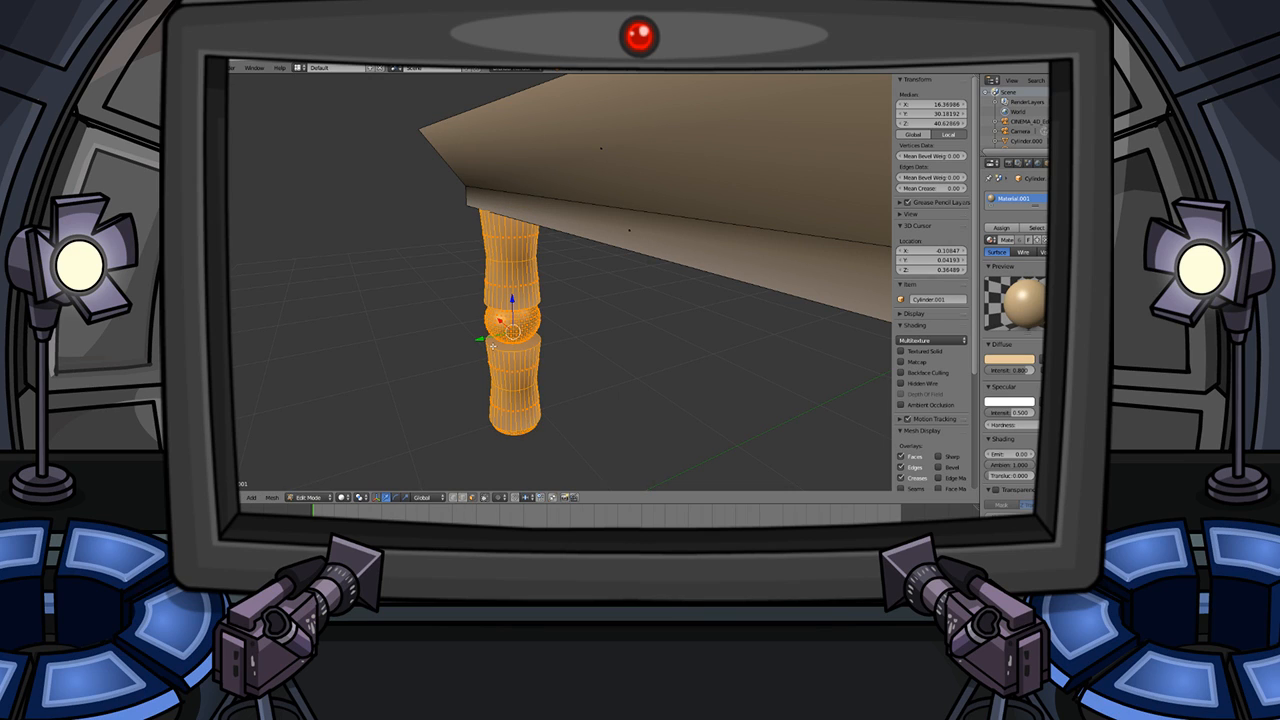
- Duplicate the selected leg and place the copy beside the tan table, clear of the tabletop
key(shift+d)
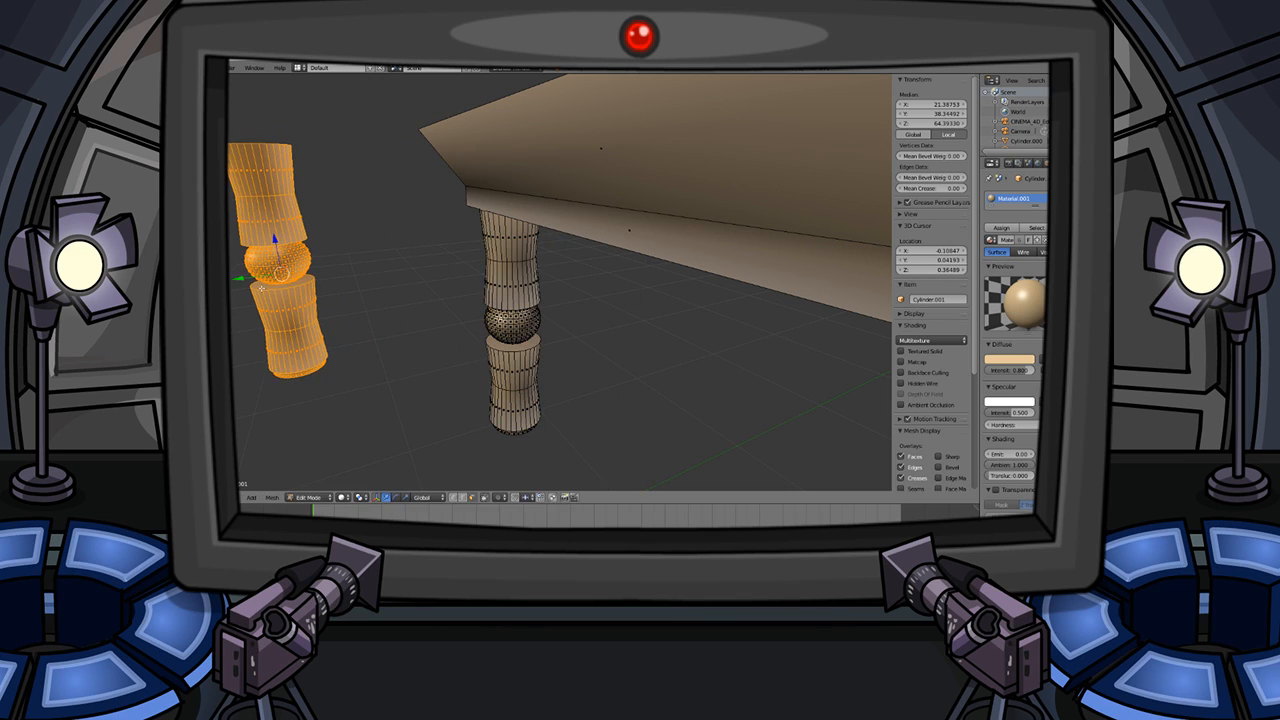
click(307, 325)
key(Tab)
middle_drag(295, 322, 401, 322)
scroll(404, 321, down, 3)
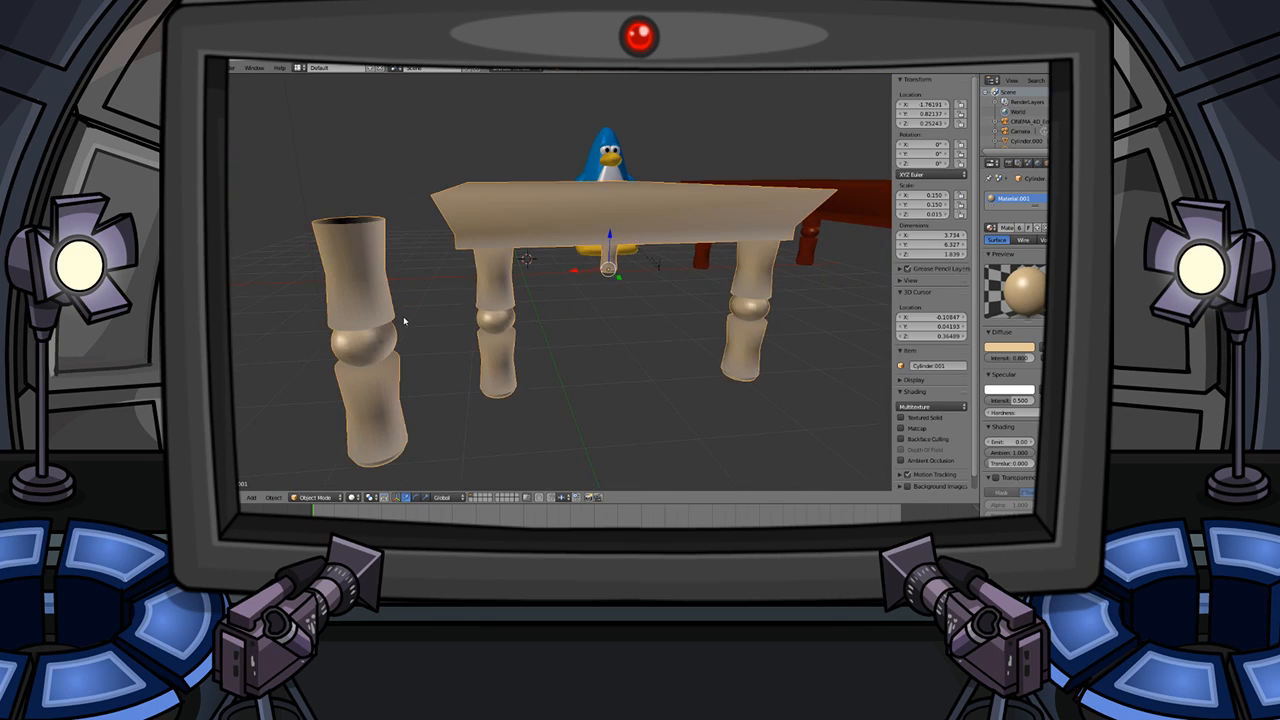
- Move the copied leg farther away from the tan table and return to object mode
key(Tab)
key(g)
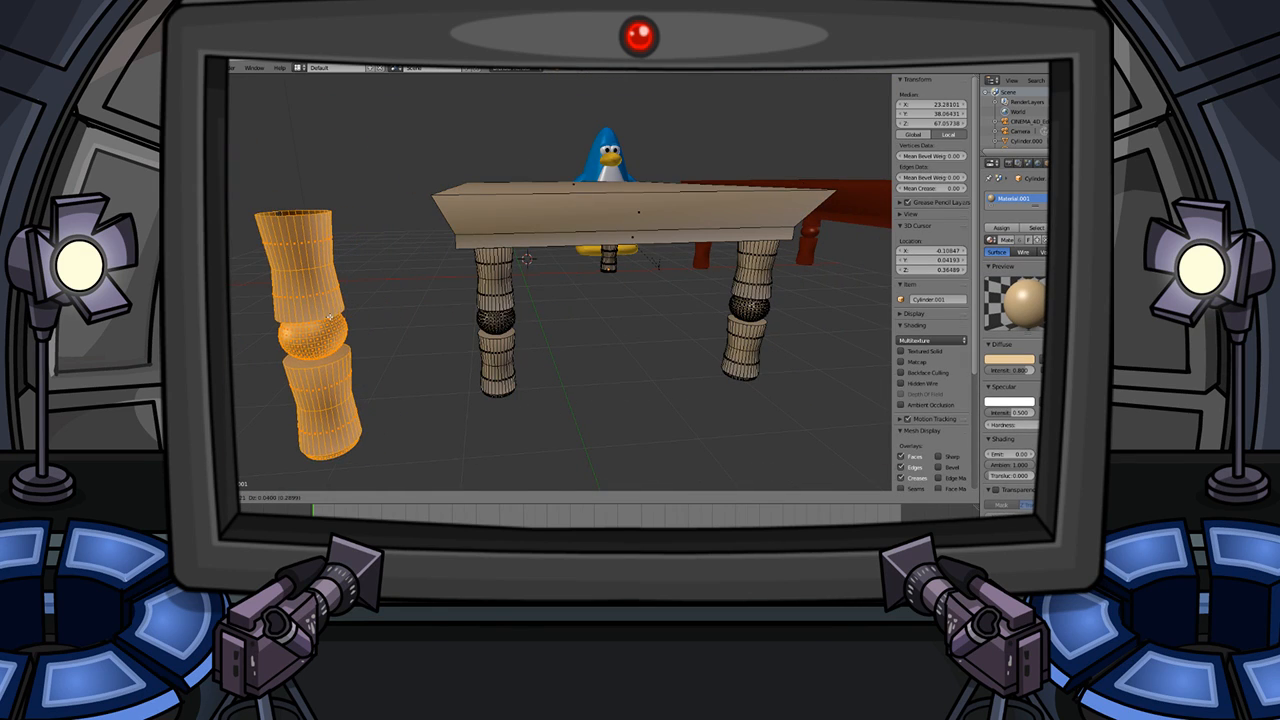
click(326, 318)
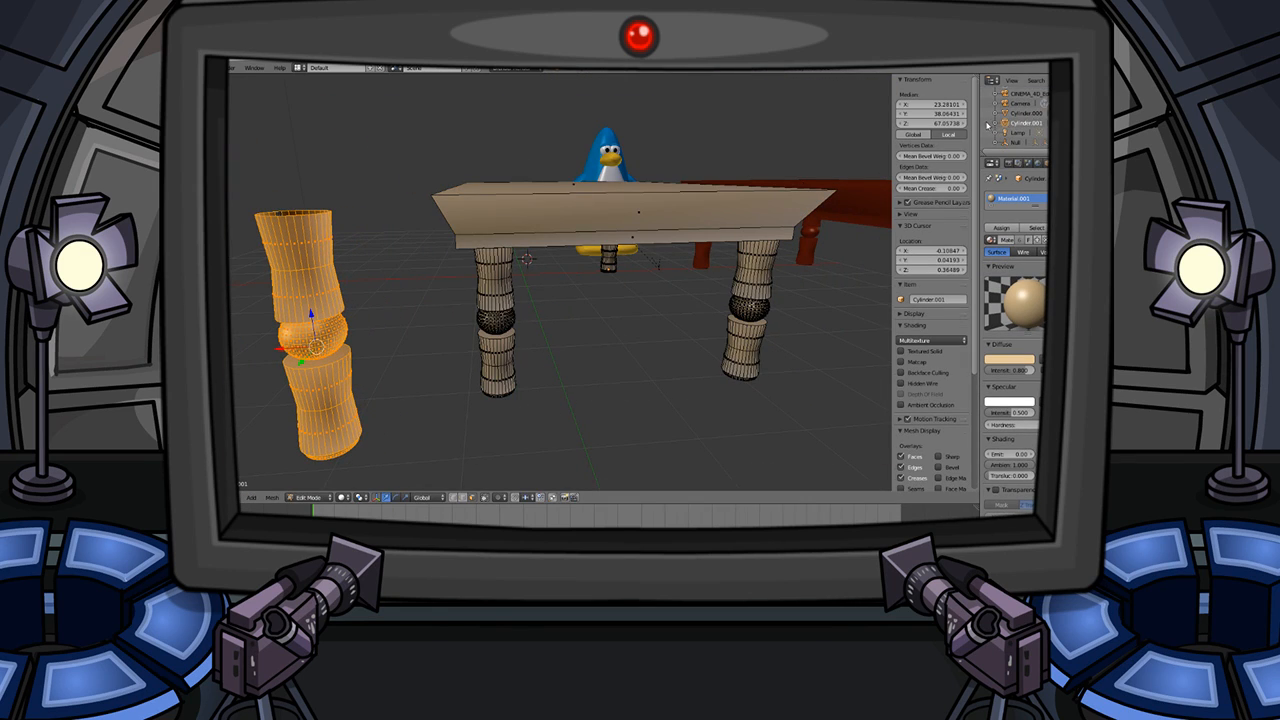
key(Tab)
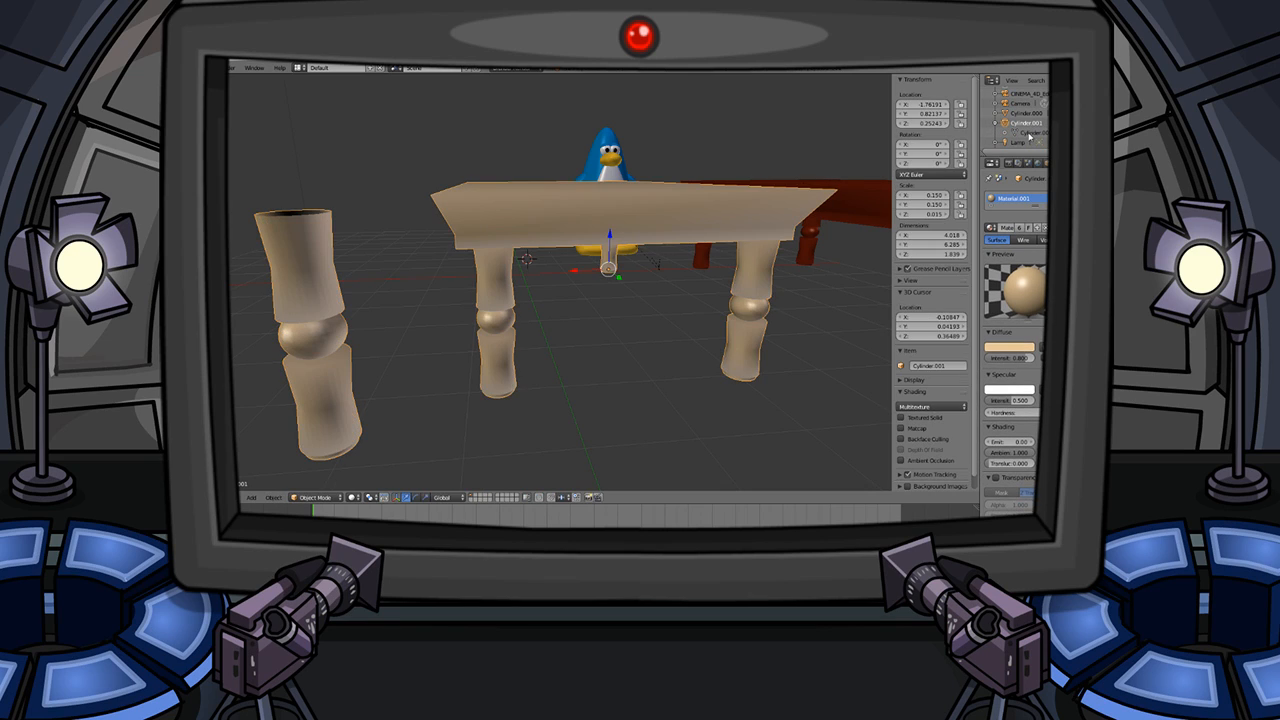
middle_drag(420, 308, 381, 321)
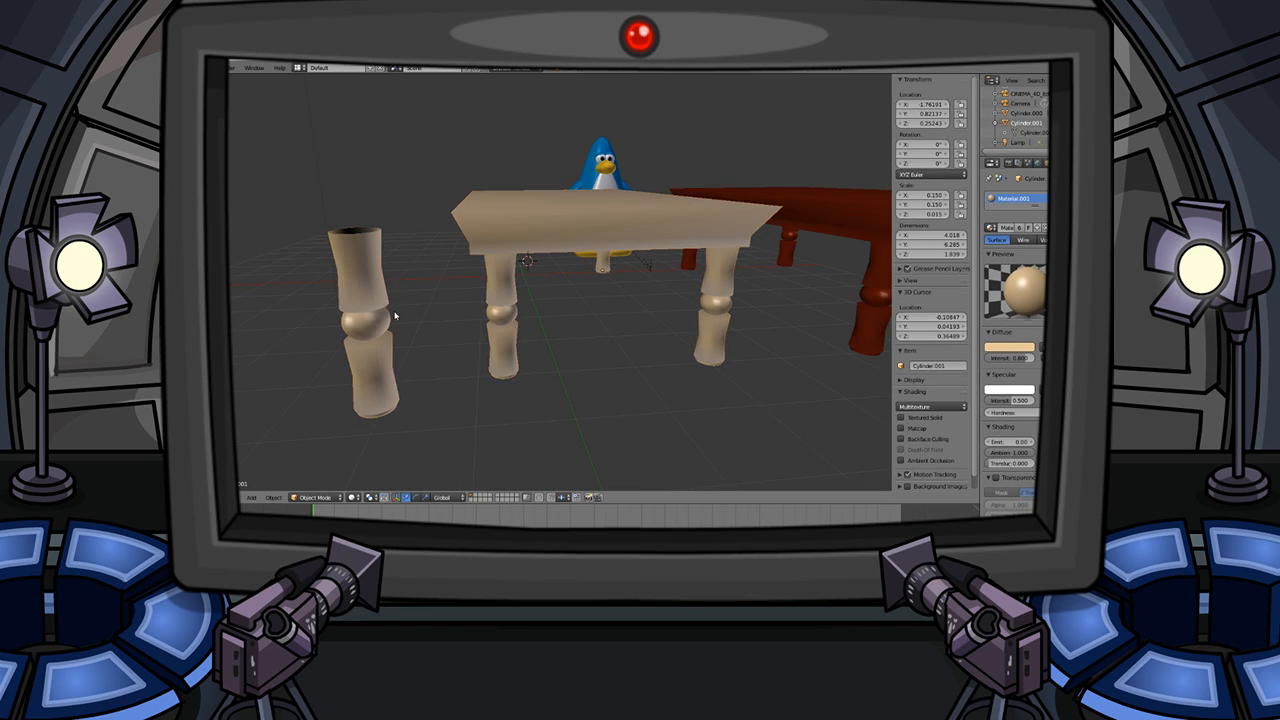
- Raise the copied leg beside the tan table, leave edit mode and deselect everything
key(Tab)
key(g)
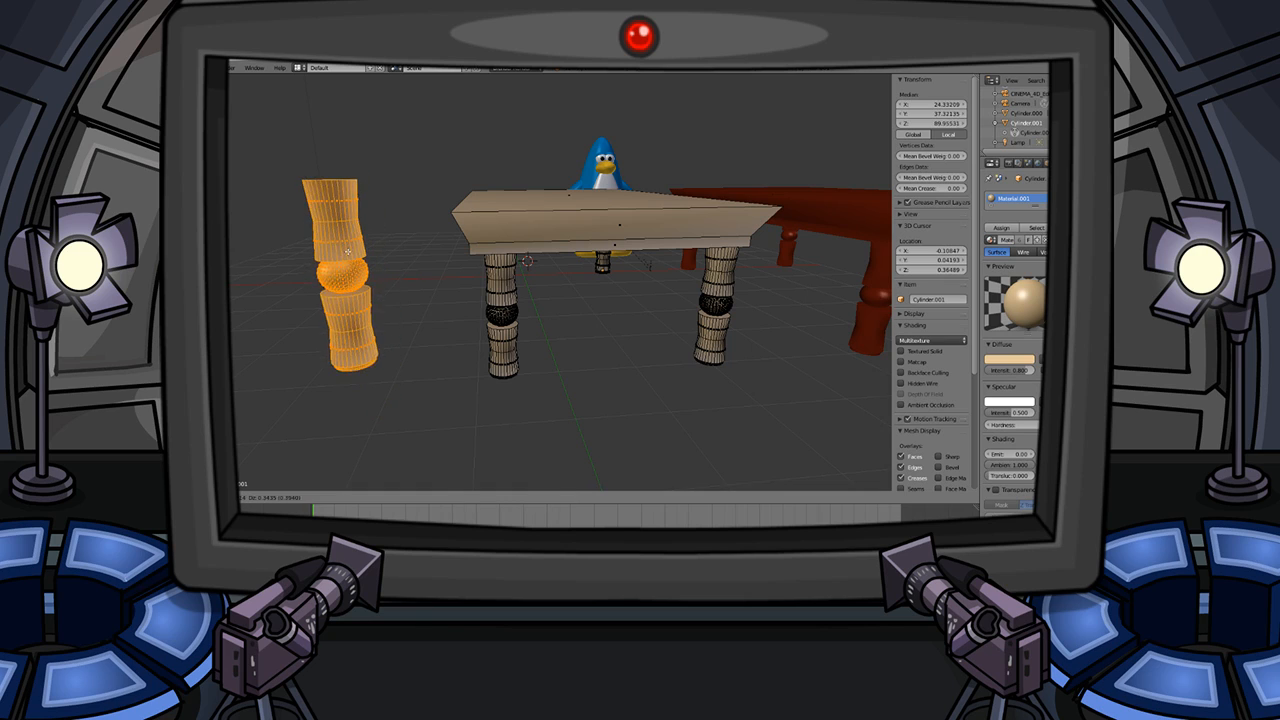
click(368, 243)
middle_drag(378, 245, 403, 275)
key(Tab)
scroll(377, 336, down, 1)
key(a)
- Duplicate the tan table object together with its extra leg and move the duplicate along X
right_click(422, 342)
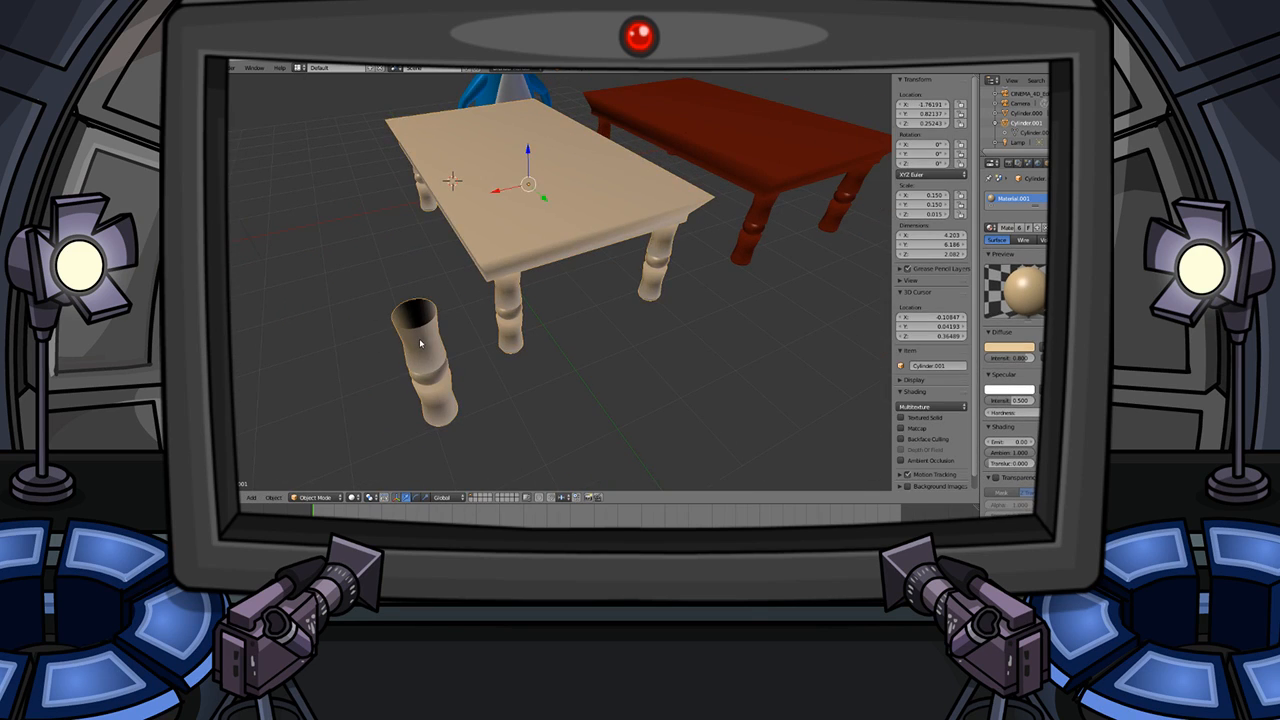
key(Tab)
key(Tab)
key(shift+d)
key(x)
click(231, 281)
middle_drag(231, 281, 651, 277)
key(g)
key(x)
click(344, 257)
- Enter edit mode on the duplicated table and box-select its tabletop and four legs, leaving out the extra leg
key(a)
key(b)
key(Escape)
key(Tab)
scroll(651, 277, down, 8)
middle_drag(504, 219, 530, 148)
key(b)
drag(615, 363, 473, 204)
key(x)
key(a)
key(b)
drag(600, 329, 476, 189)
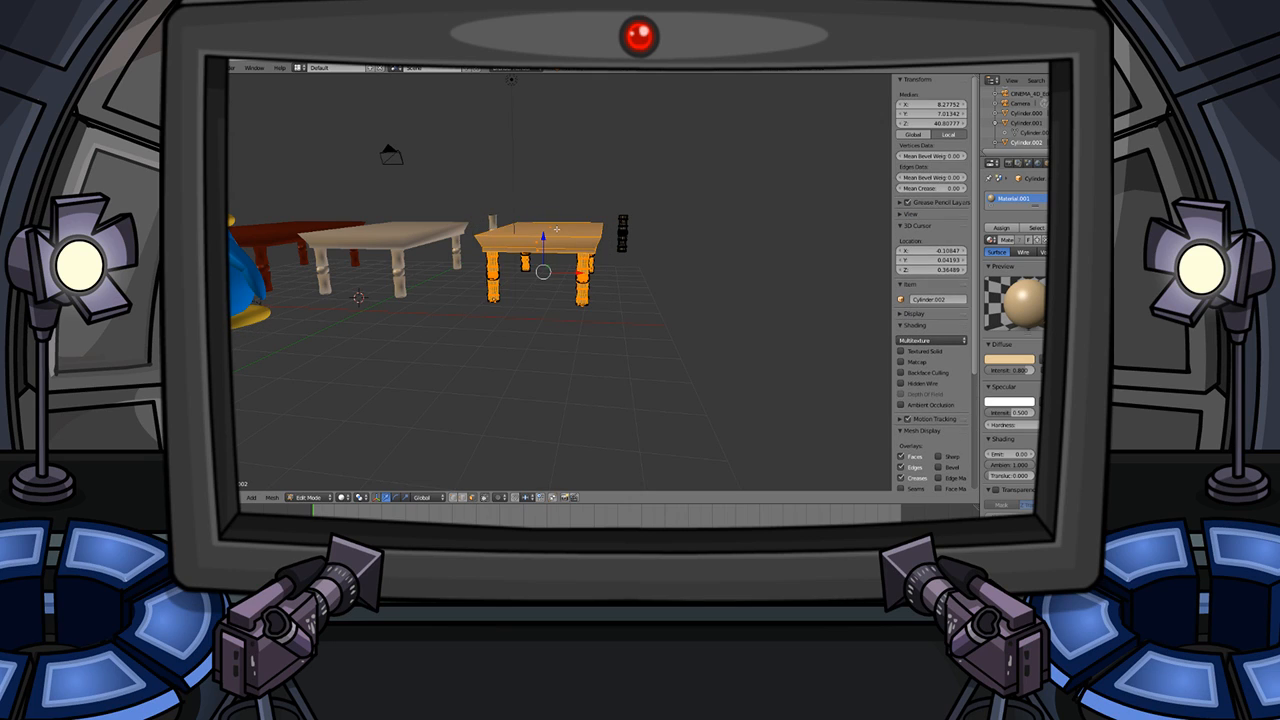
- Switch to see-through wireframe, box-select the whole duplicated table except the extra leg, and delete it
key(alt+z)
key(b)
mouse_move(619, 343)
mouse_down()
mouse_move(530, 205)
mouse_move(510, 277)
mouse_move(531, 328)
mouse_up()
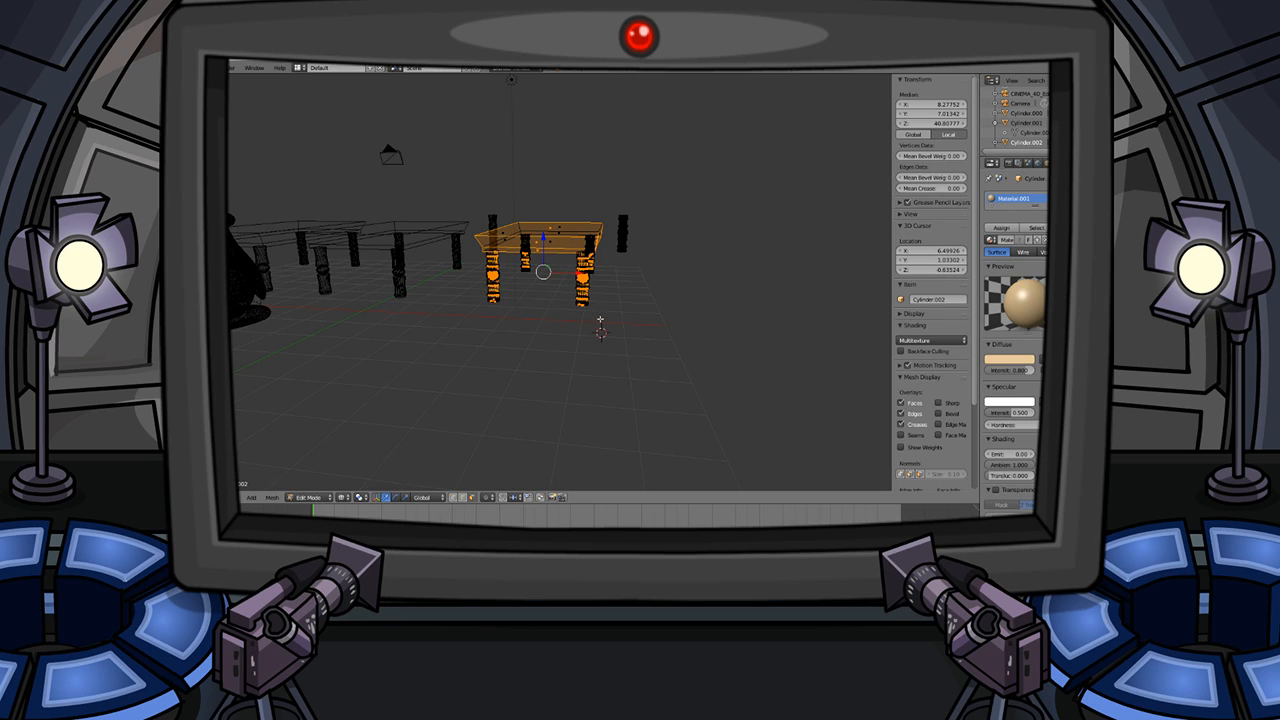
key(b)
drag(611, 335, 476, 181)
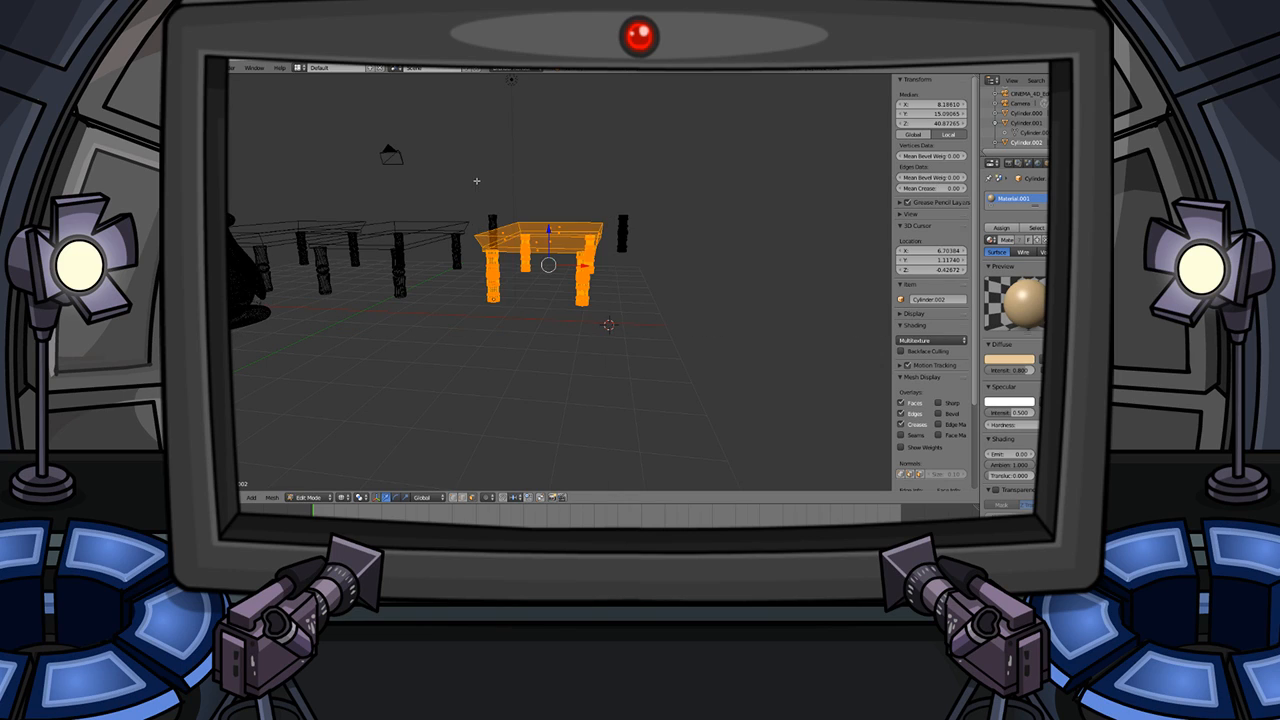
key(x)
click(576, 257)
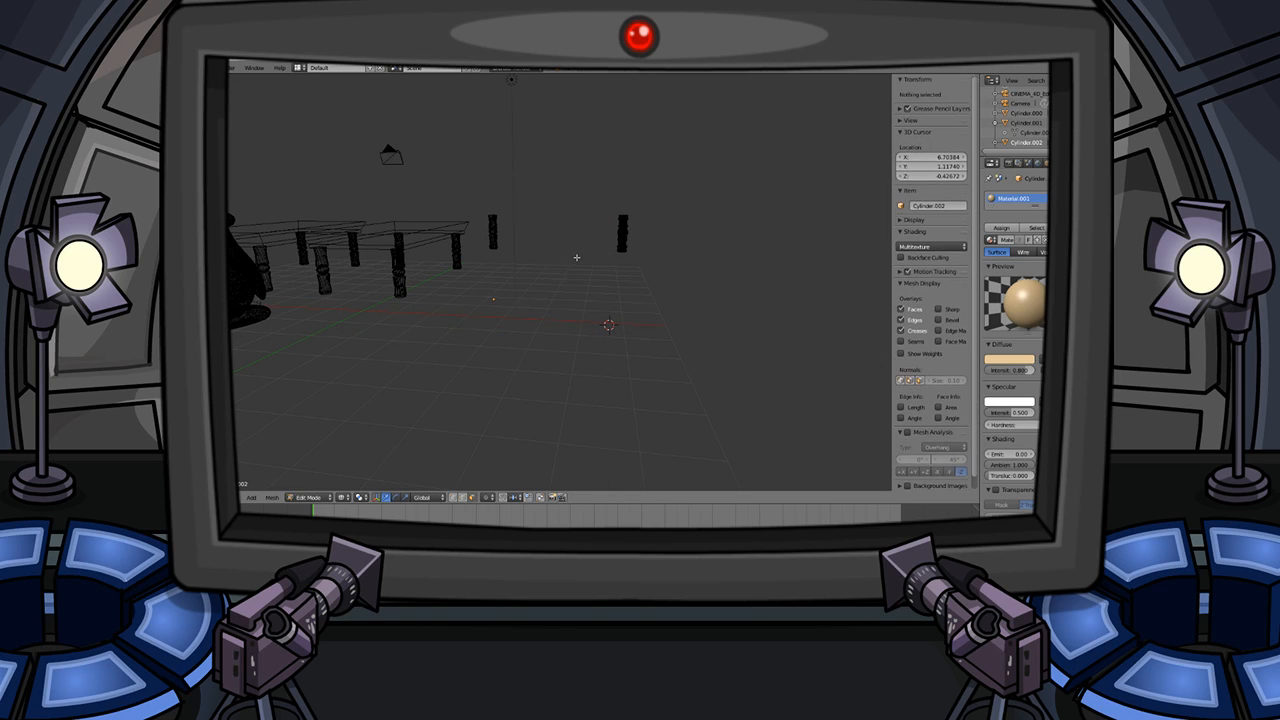
- Restore solid shading and delete the extra leg from the original tan table's mesh, leaving the isolated leg object
key(Tab)
key(a)
key(Tab)
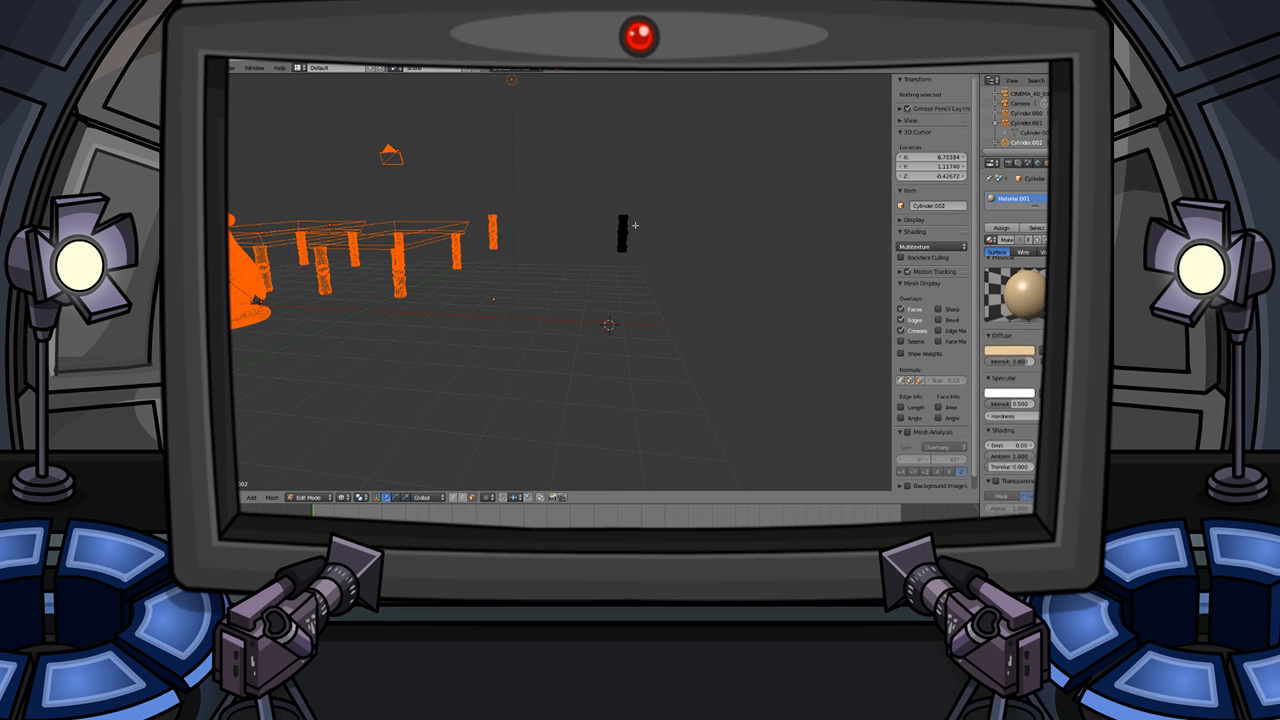
scroll(640, 219, up, 4)
key(Tab)
key(a)
middle_drag(603, 271, 572, 245)
right_click(652, 188)
key(Tab)
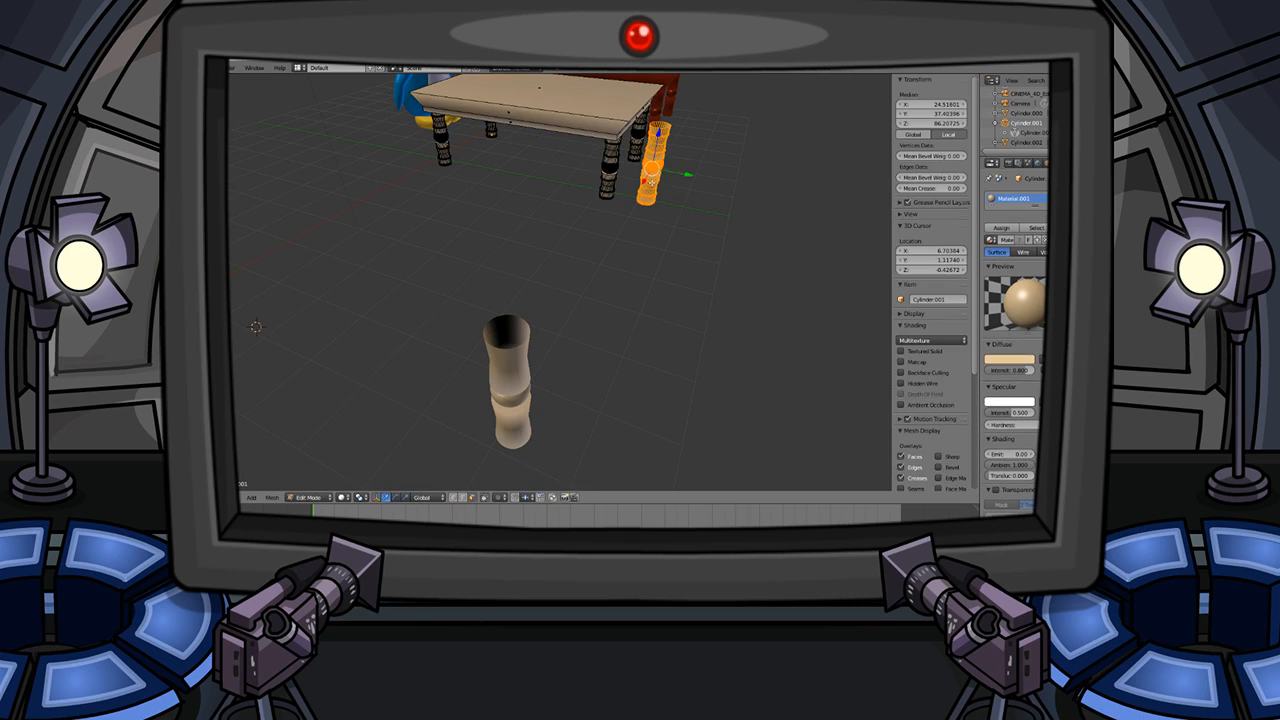
key(x)
click(648, 188)
key(Tab)
- Open the isolated leg for editing, switch to edge selection and select the loop around its open upper rim
middle_drag(613, 238, 461, 242)
right_click(385, 262)
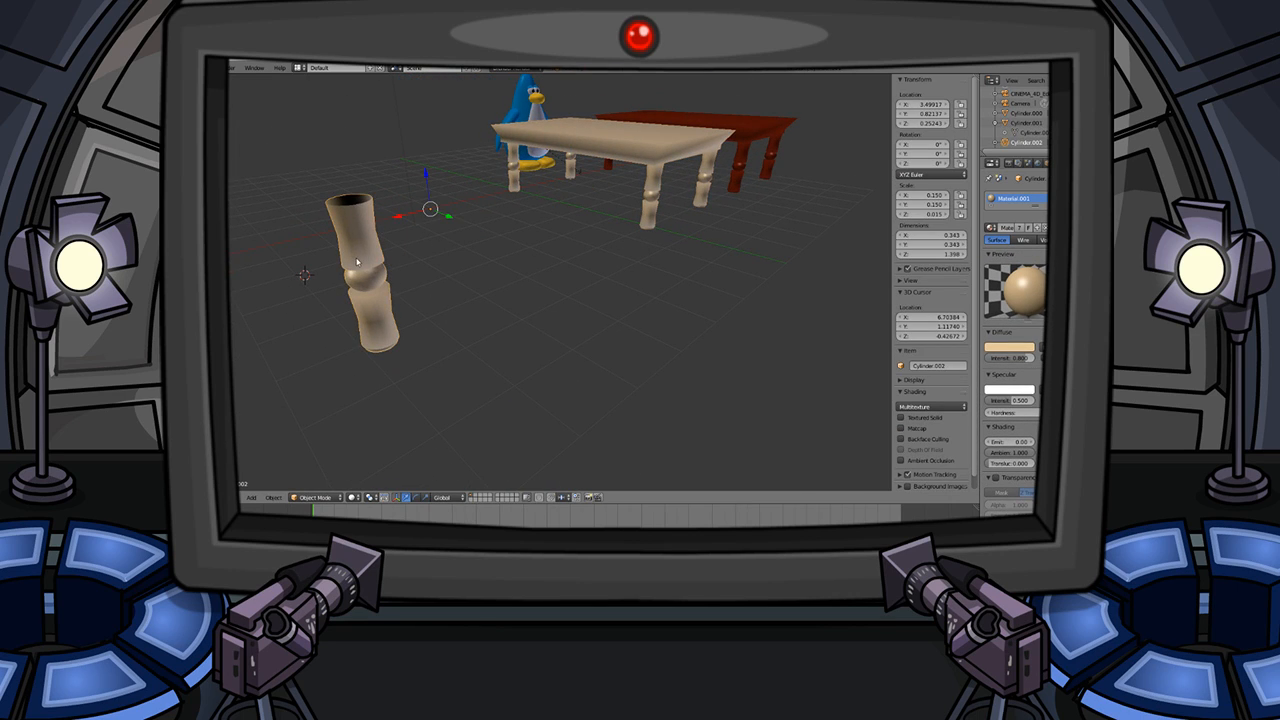
key(Tab)
key(KP_Decimal)
scroll(540, 238, up, 4)
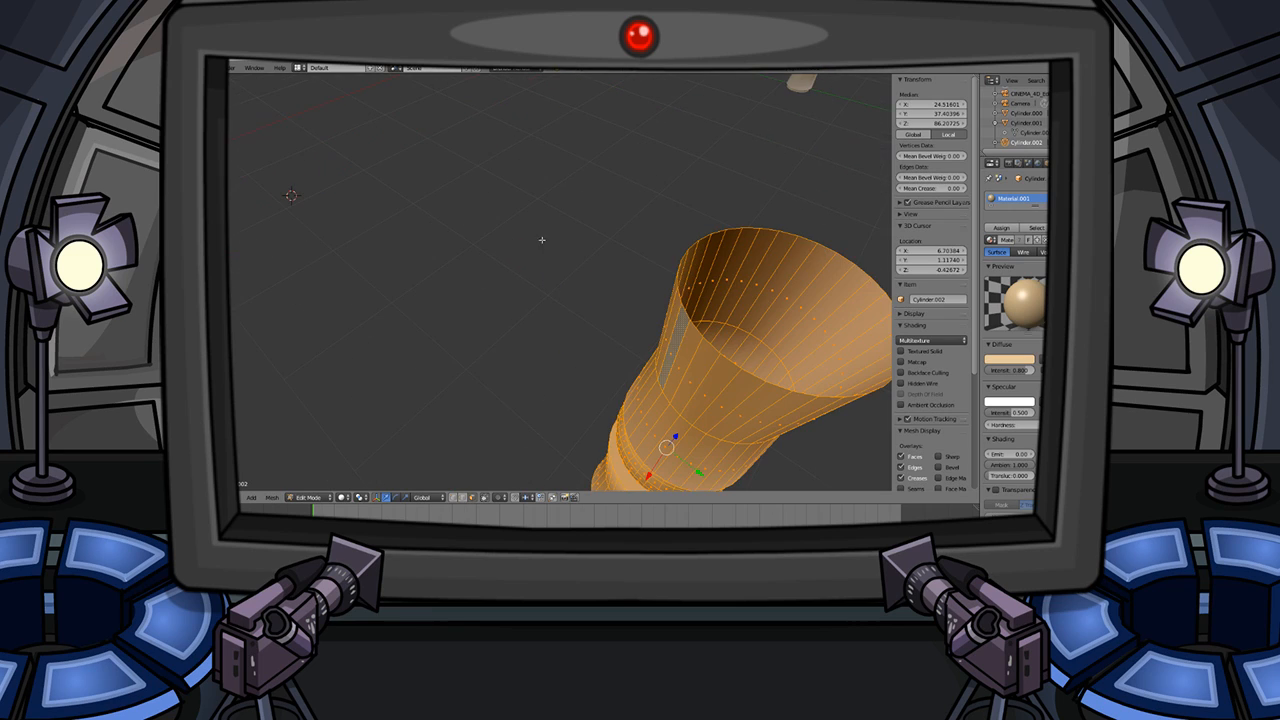
key(ctrl+Tab)
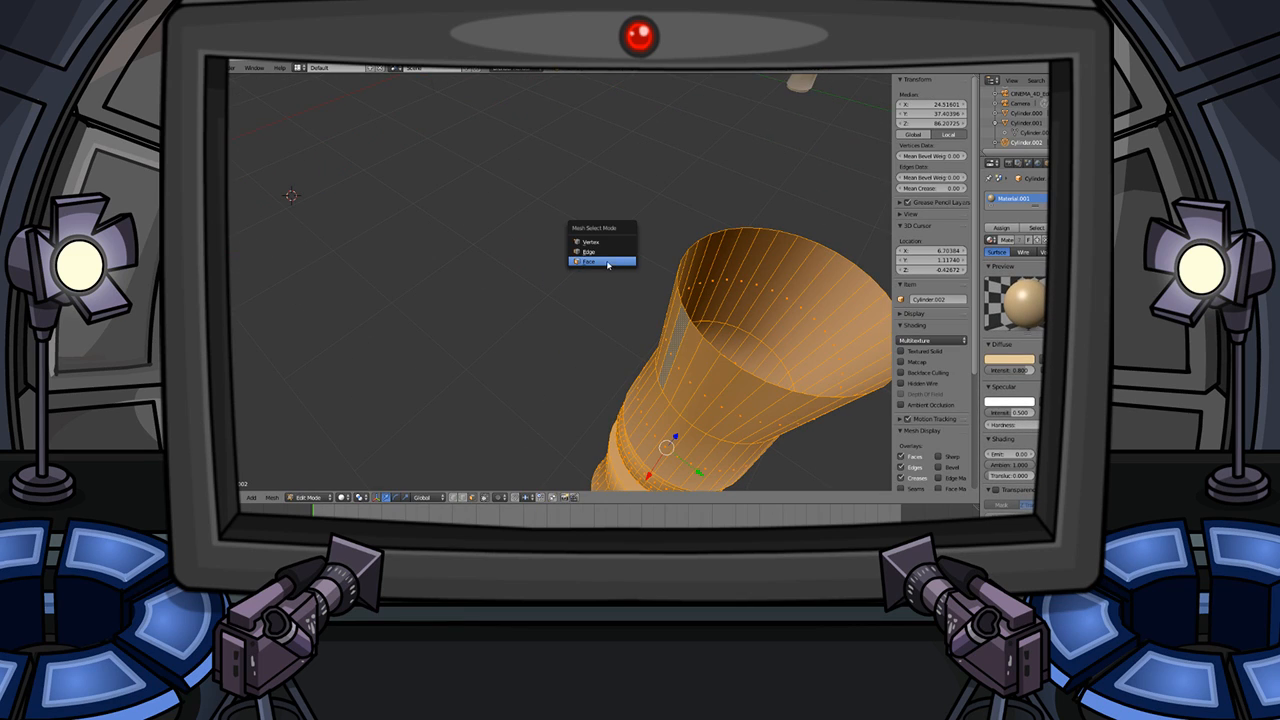
click(604, 261)
right_click(718, 233)
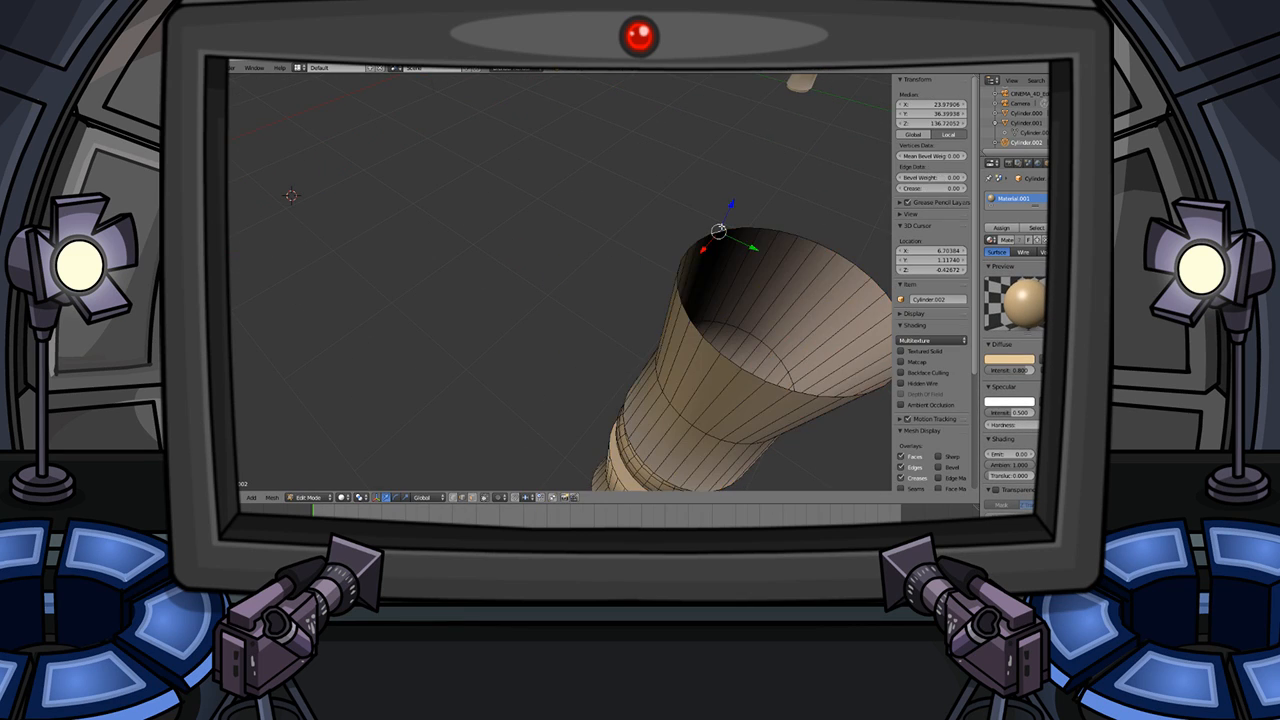
alt+right_click(780, 385)
alt+right_click(804, 241)
- Cap the leg by extruding the rim loop, scaling it in to the centre and merging it, and return to object mode
key(e)
right_click(848, 351)
key(s)
click(849, 352)
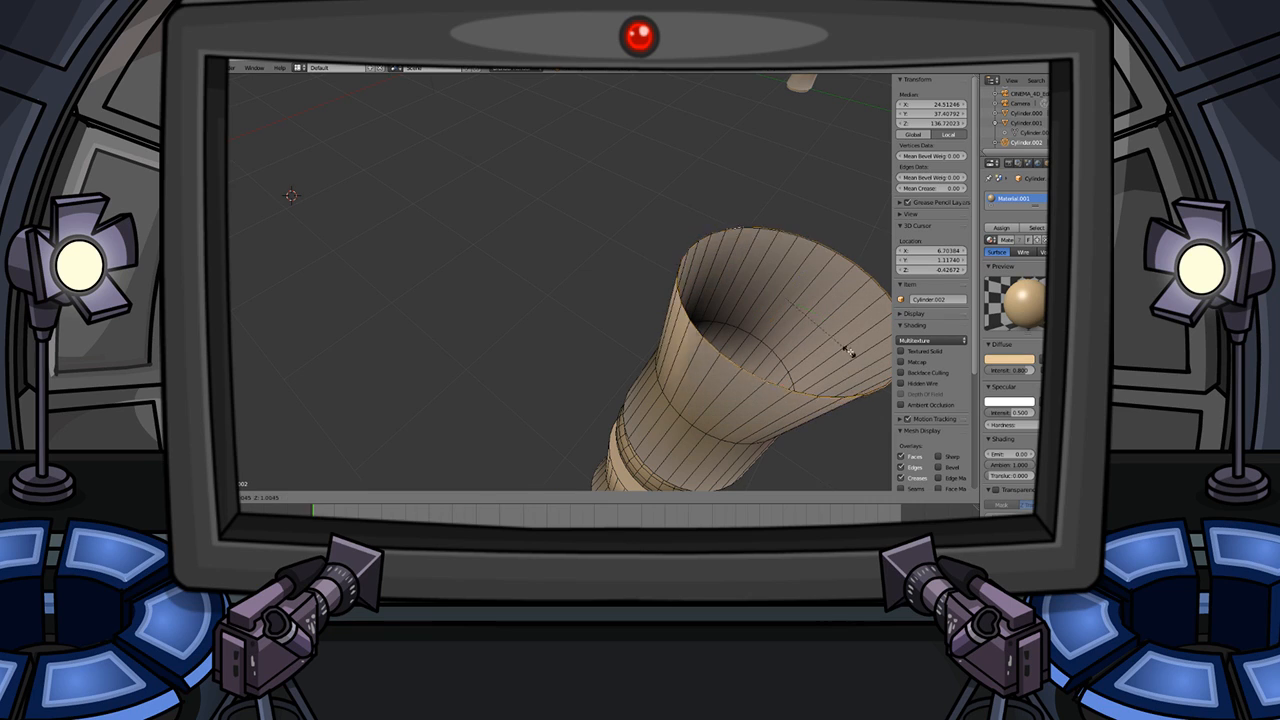
key(s)
click(786, 300)
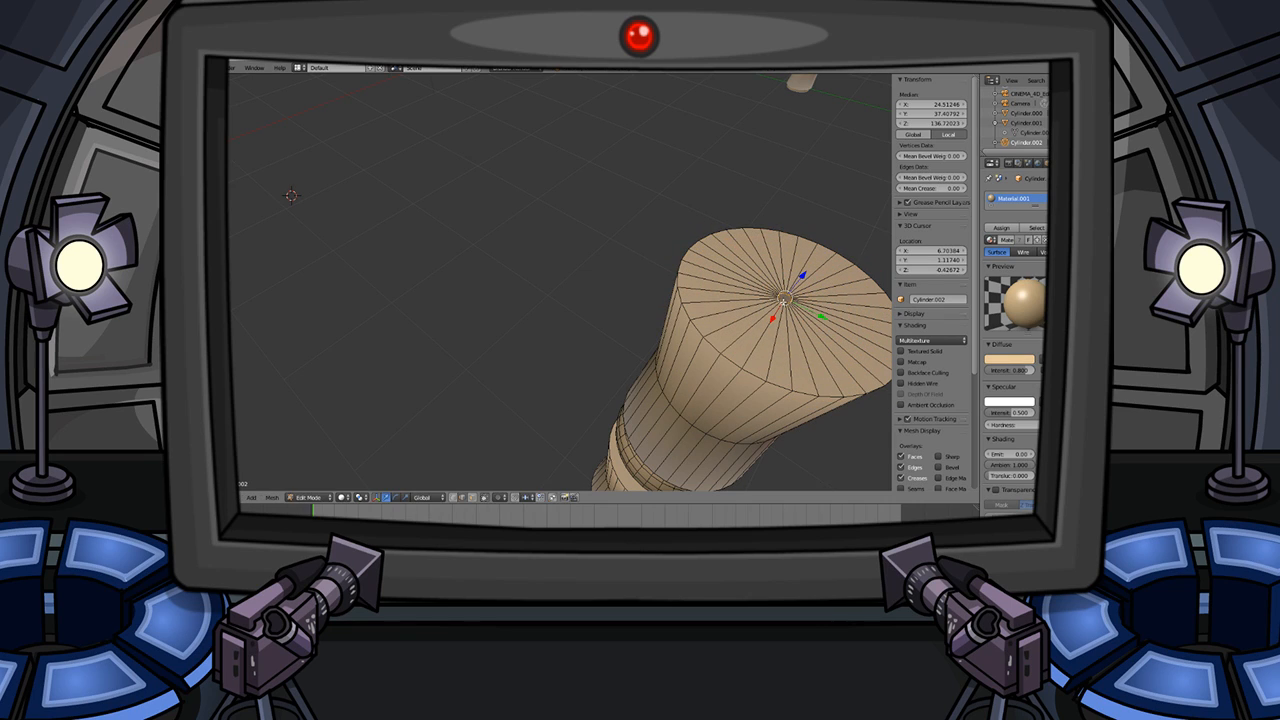
key(alt+m)
click(785, 303)
key(a)
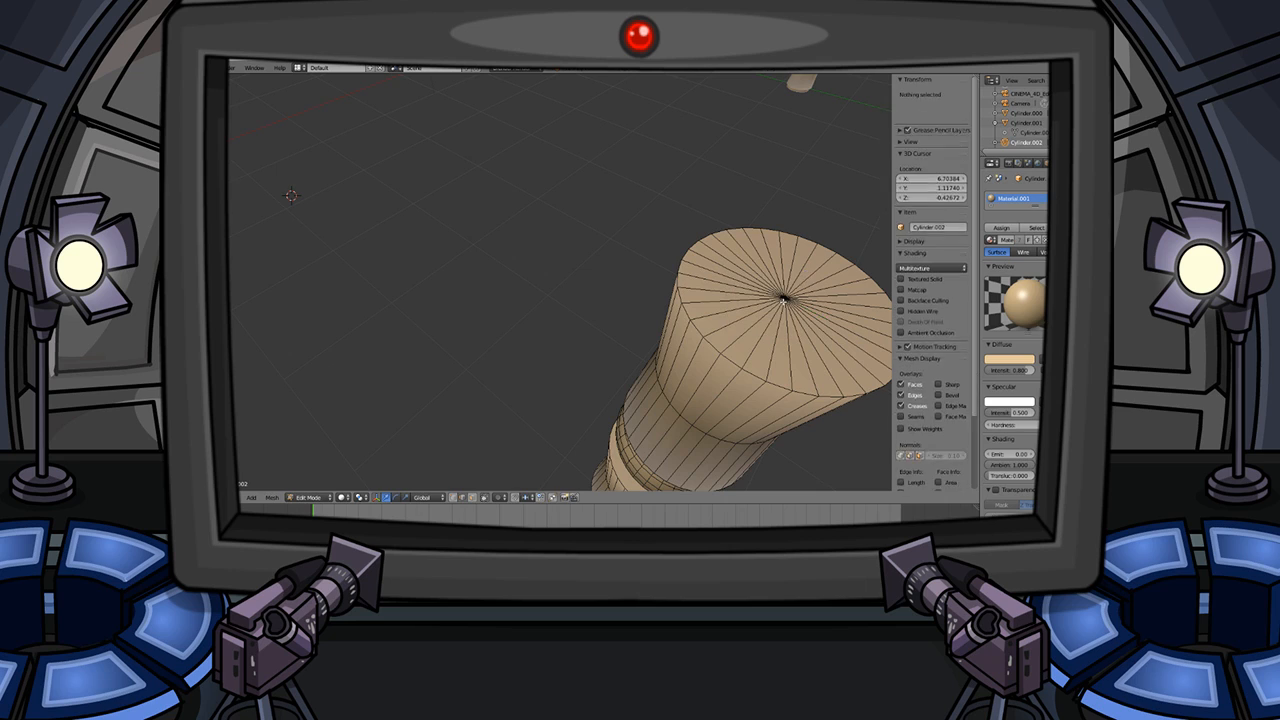
key(Tab)
- Move the isolated leg along Y to about -1.10, away from the tan table
scroll(780, 370, down, 10)
middle_drag(750, 404, 610, 326)
scroll(600, 322, up, 6)
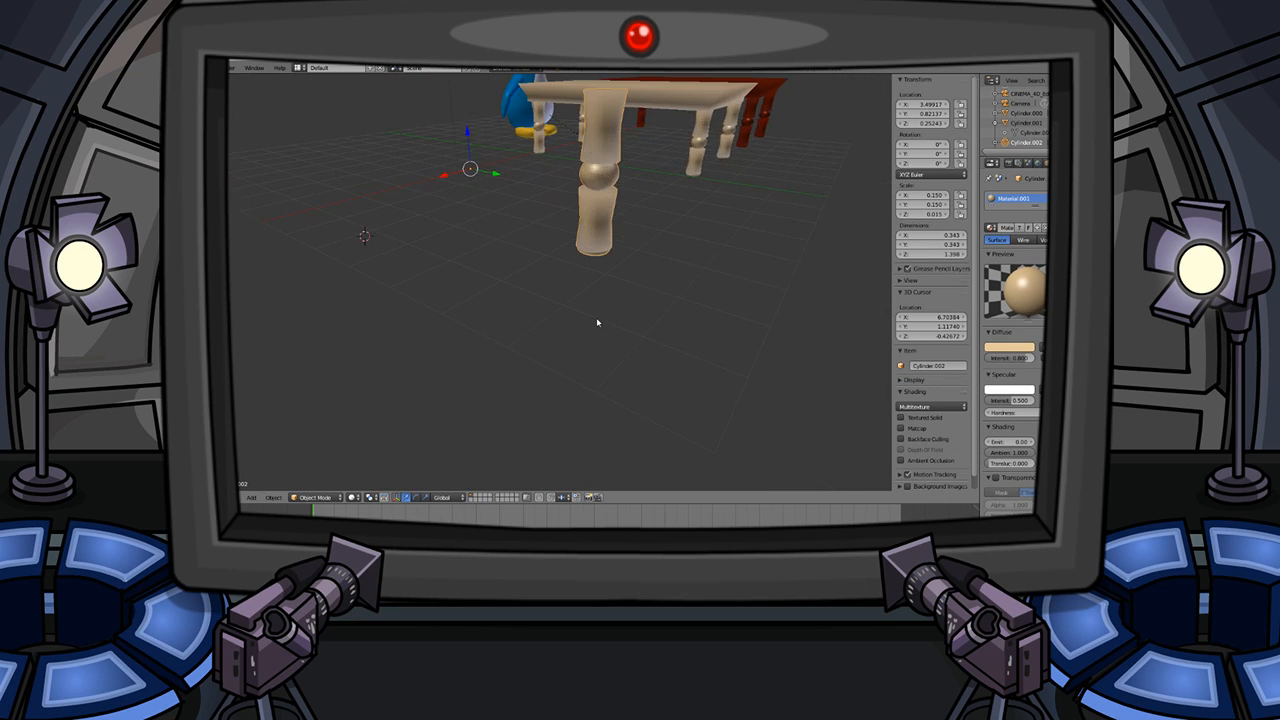
mouse_move(603, 249)
middle_down()
mouse_move(657, 217)
mouse_move(649, 254)
mouse_move(640, 231)
mouse_move(601, 226)
middle_up()
scroll(638, 230, down, 2)
right_click(607, 228)
scroll(645, 237, up, 4)
scroll(645, 239, down, 1)
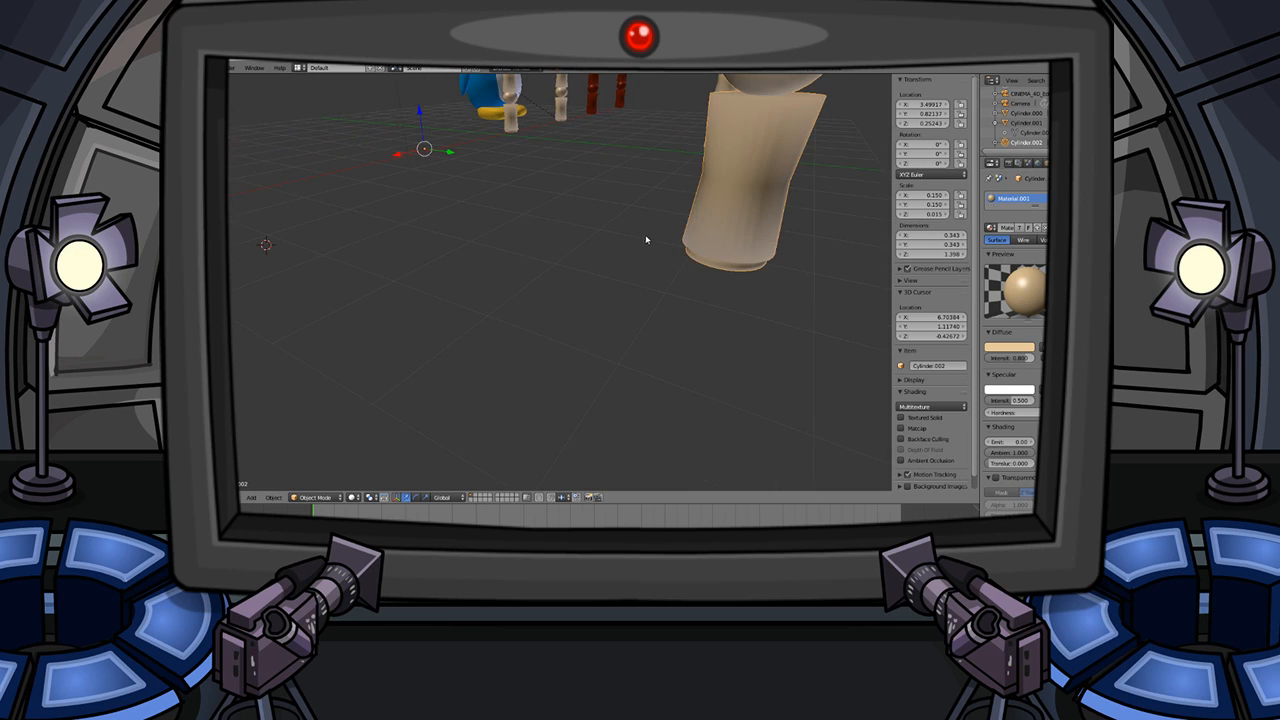
key(g)
key(y)
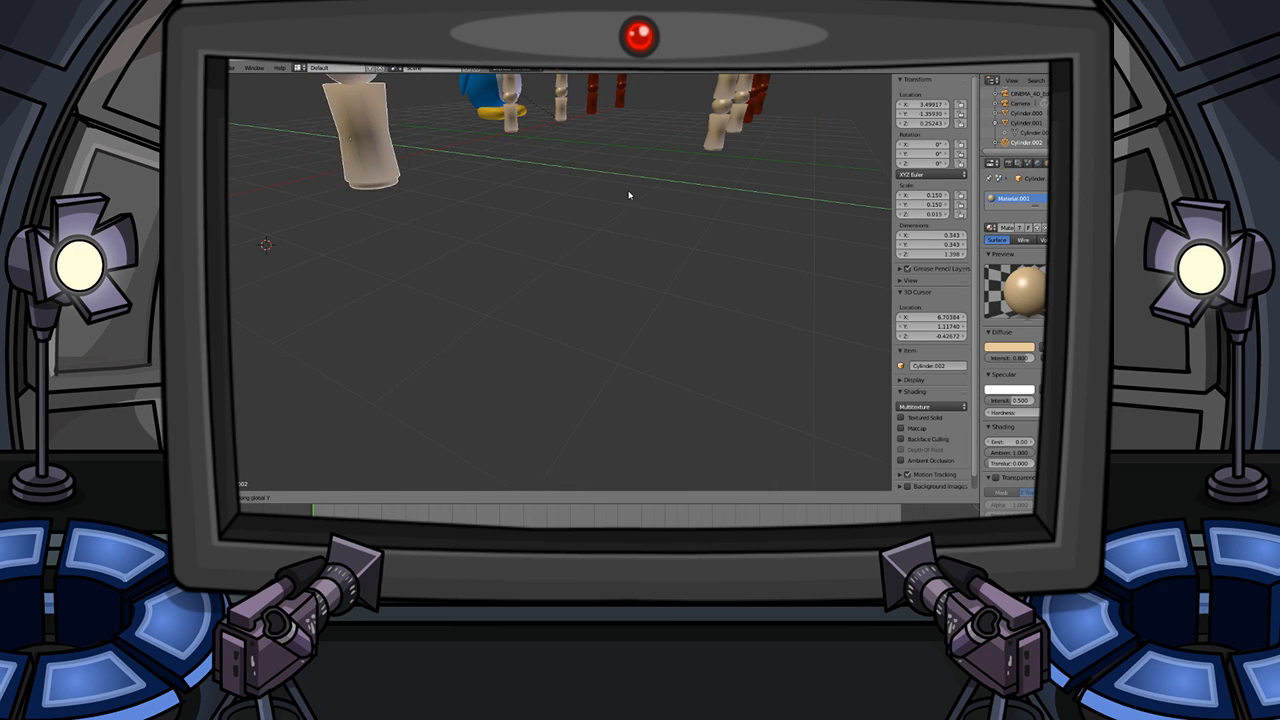
click(600, 188)
middle_drag(599, 188, 544, 260)
middle_drag(438, 142, 383, 136)
right_click(345, 121)
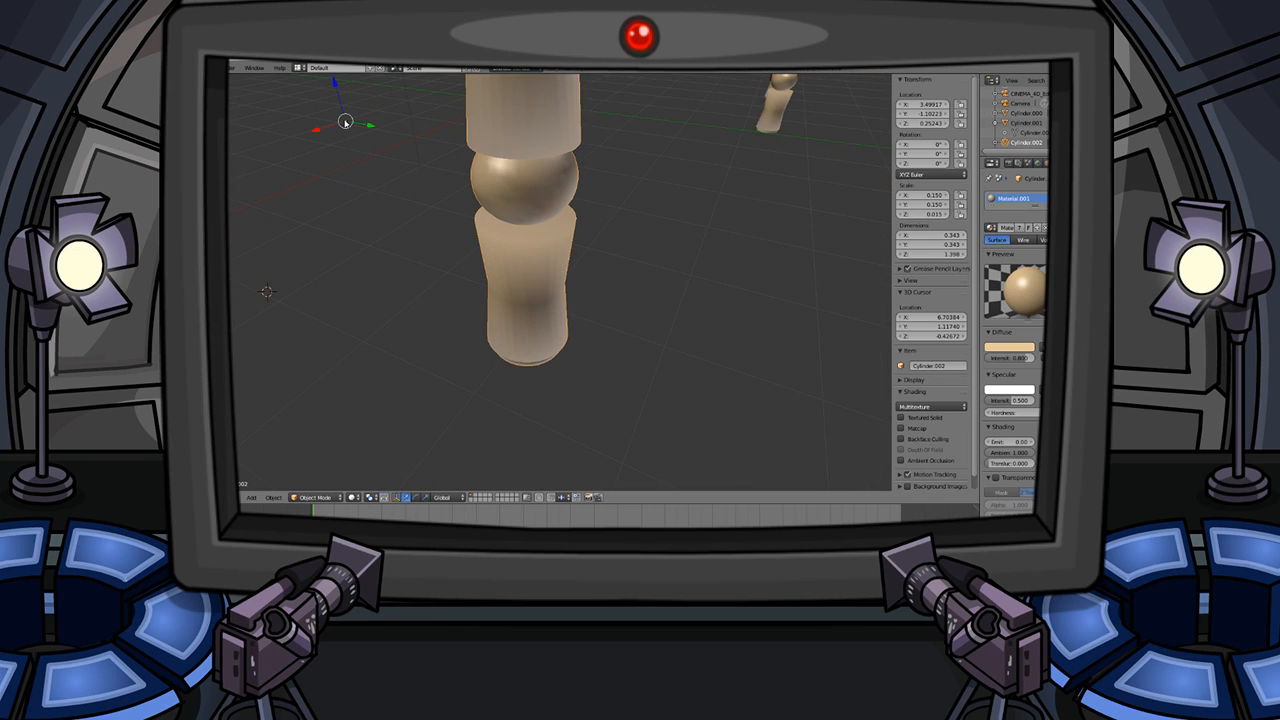
key(g)
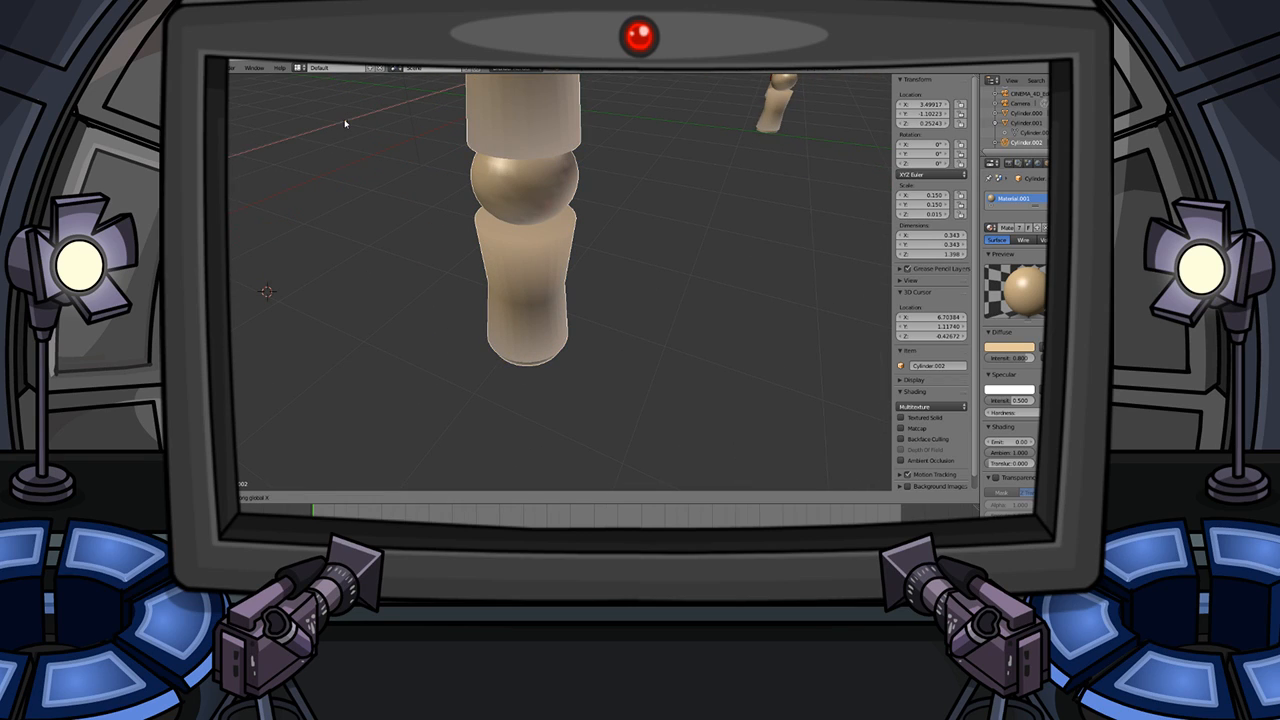
right_click(345, 123)
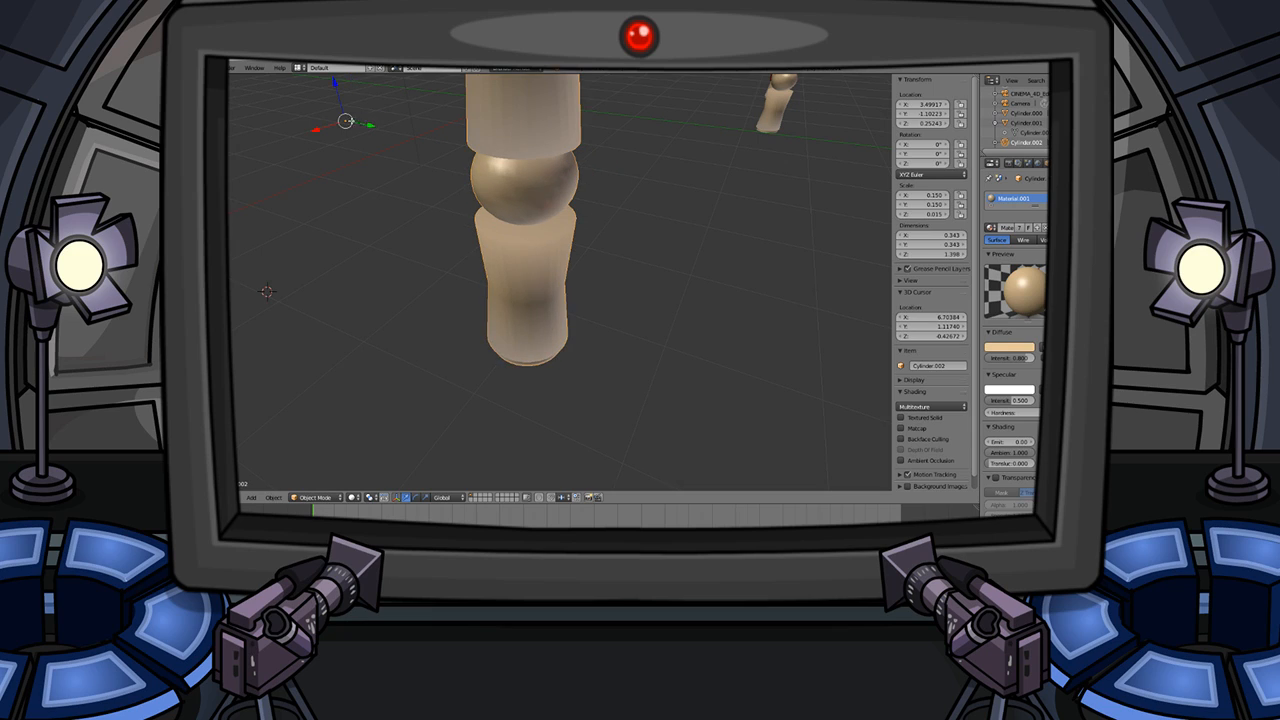
key(Tab)
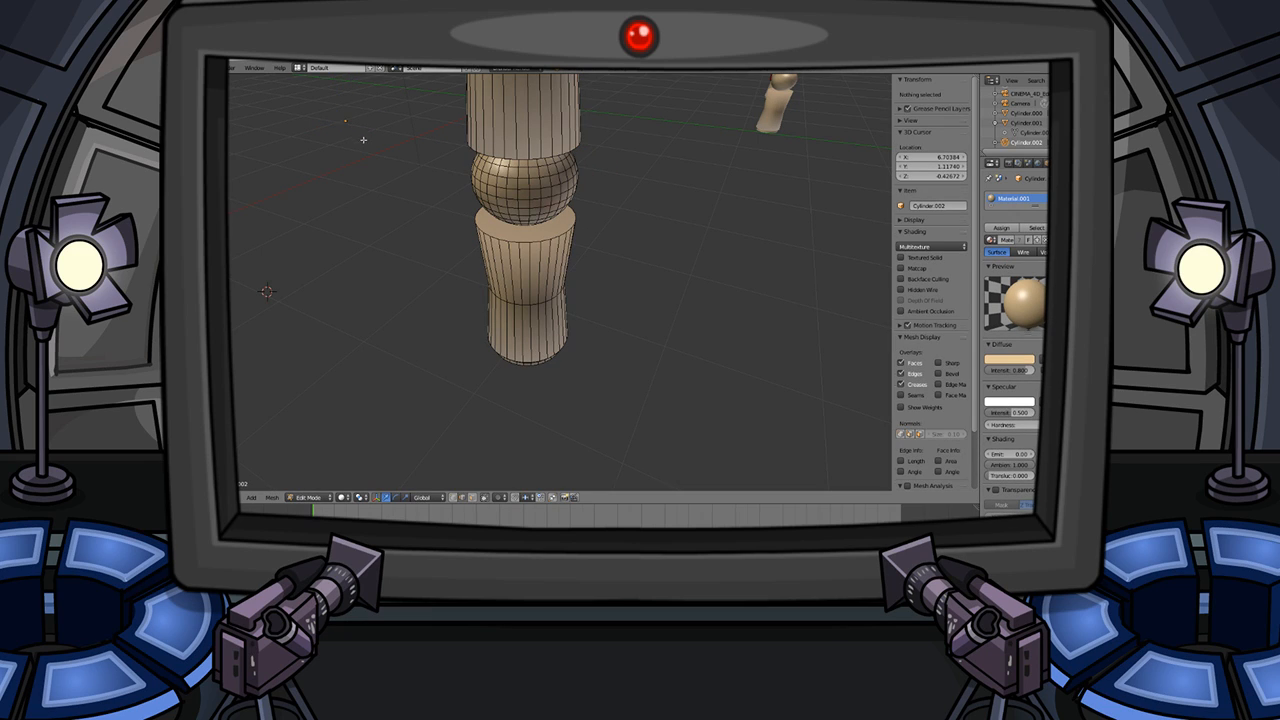
key(Tab)
- Lower the isolated leg along Z to about -0.58
key(a)
scroll(534, 217, down, 3)
middle_drag(534, 217, 457, 237)
scroll(562, 248, down, 4)
scroll(436, 210, up, 3)
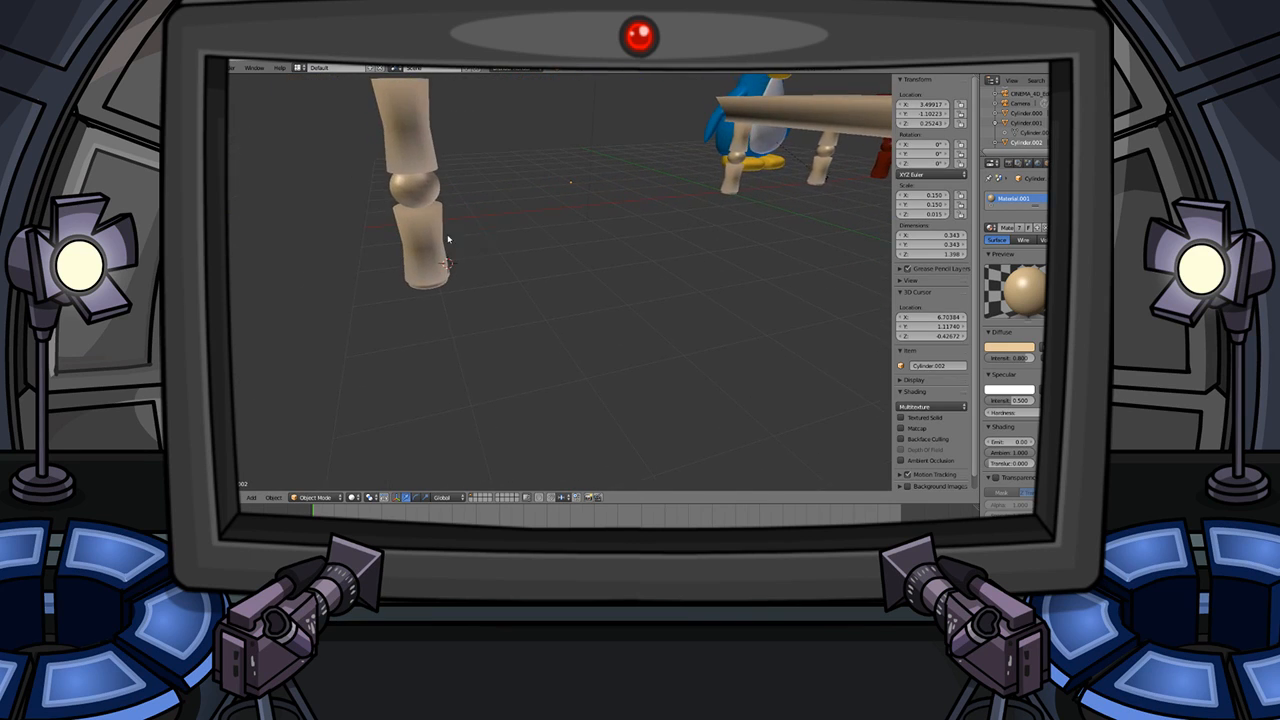
scroll(433, 236, up, 3)
key(g)
key(x)
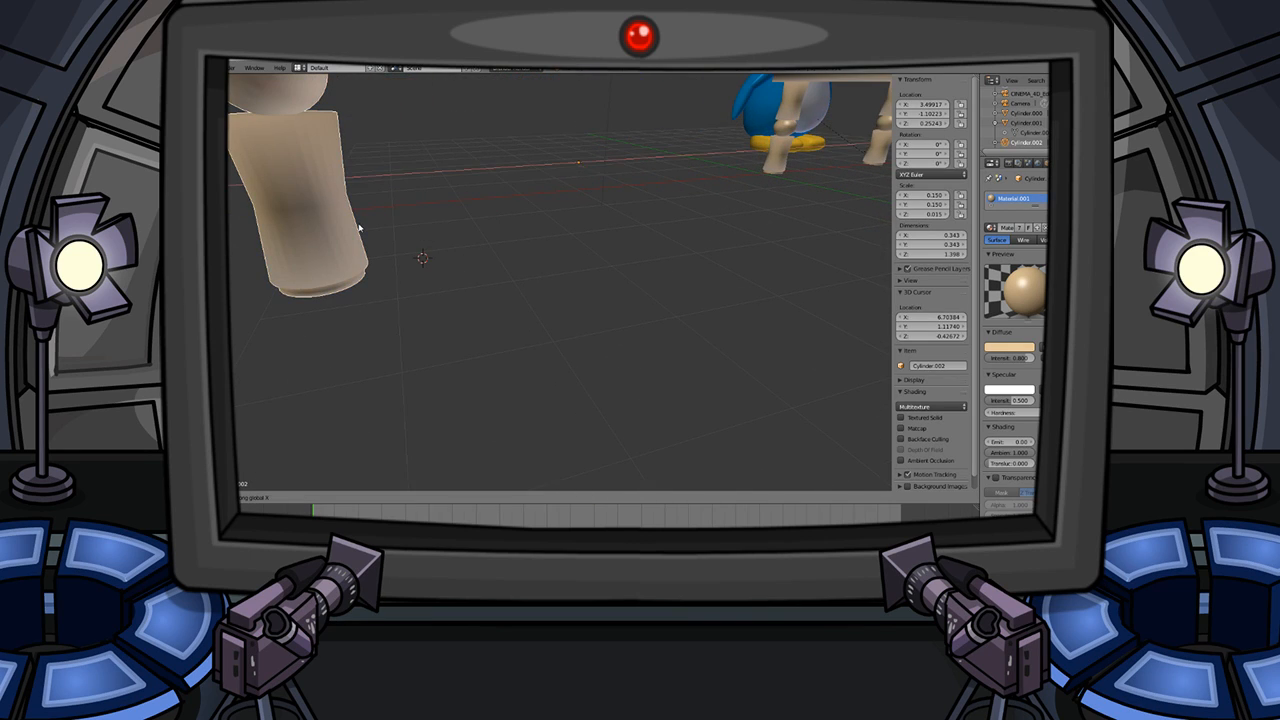
key(z)
click(392, 268)
scroll(430, 290, down, 4)
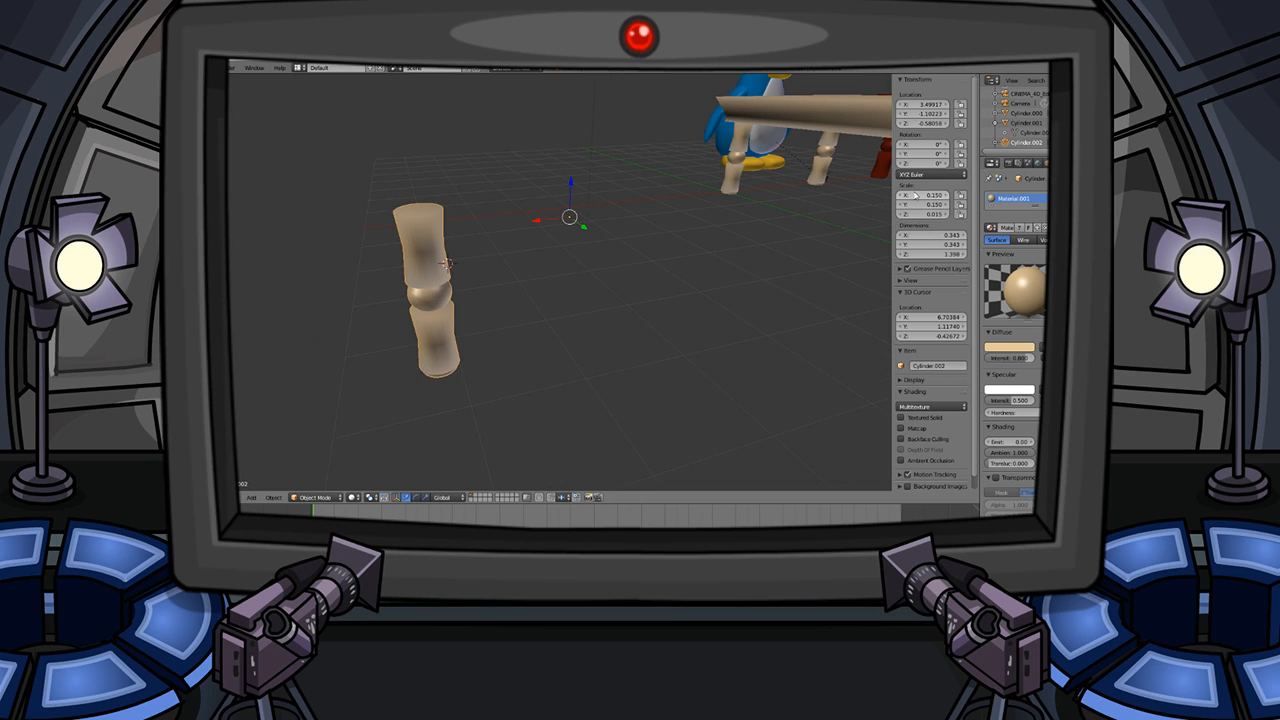
- Try shrinking the isolated leg to scale 0.040 in X, 0.050 in Y and 0.006 in Z
drag(932, 195, 908, 204)
middle_drag(676, 198, 634, 274)
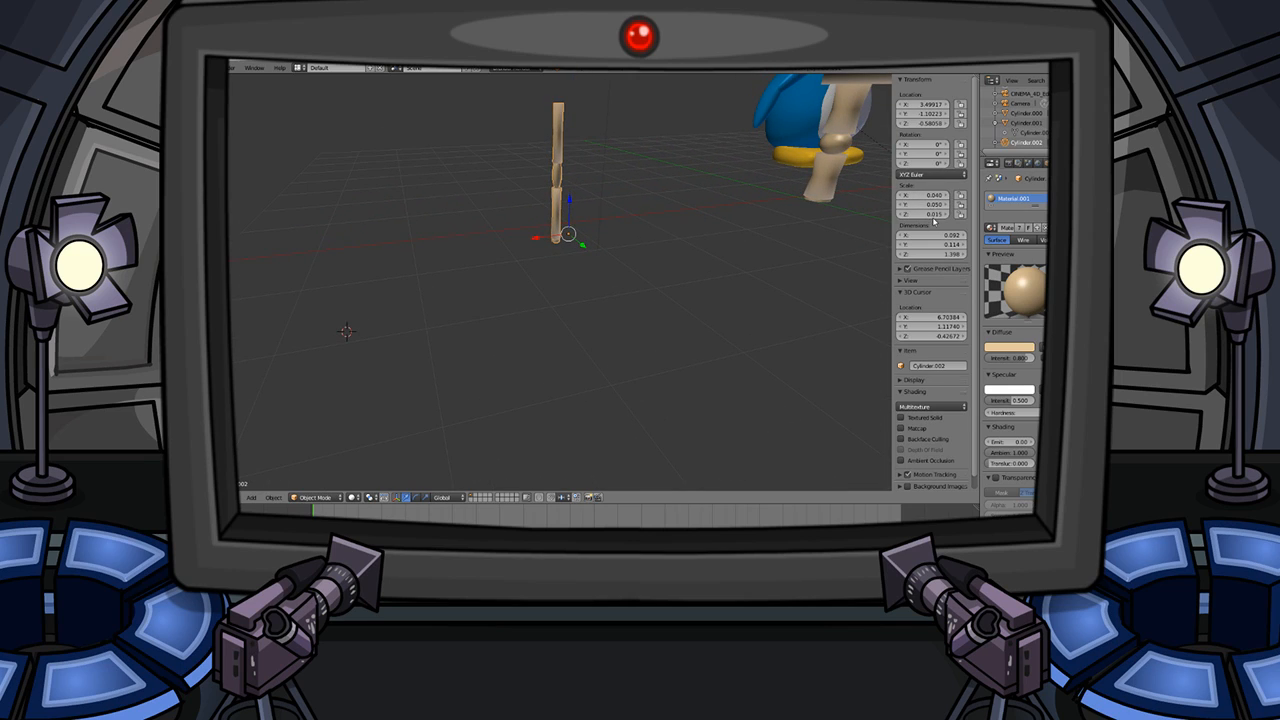
drag(932, 214, 912, 254)
key(ctrl+z)
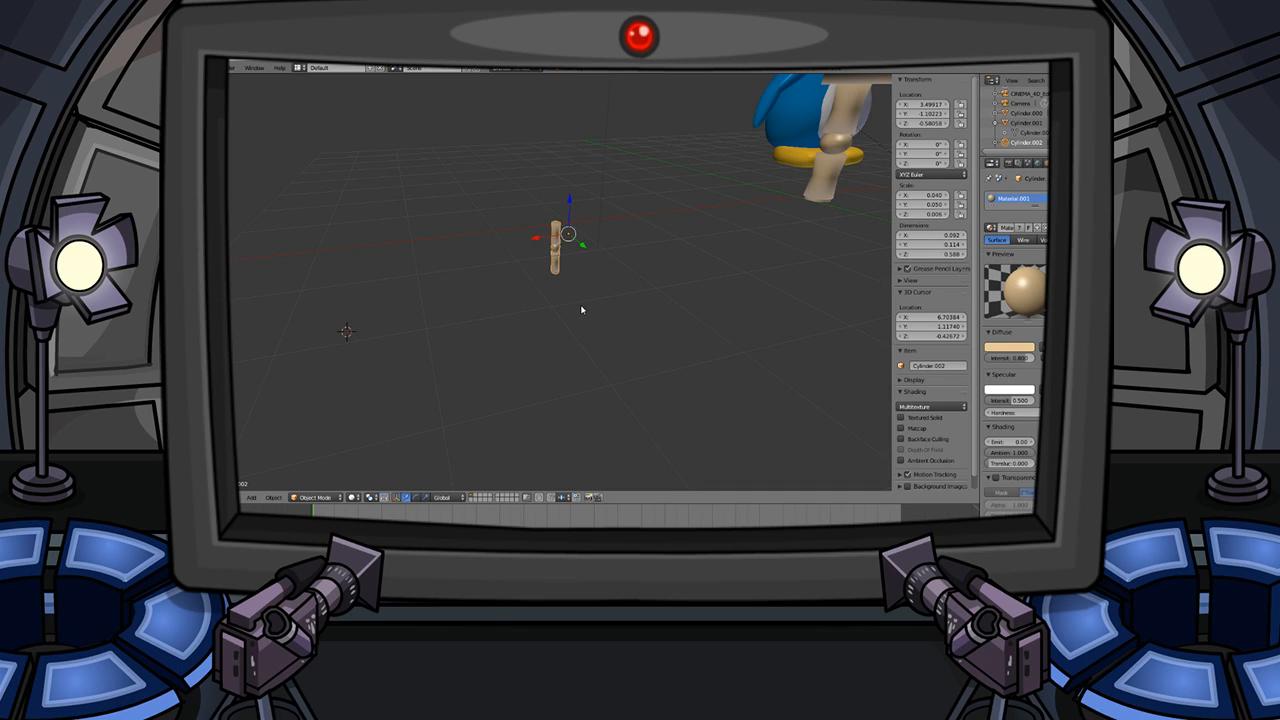
- Try raising the shrunken leg to about 1.21 in Z and shifting it along X toward the table
key(g)
key(z)
click(632, 167)
middle_drag(632, 167, 591, 277)
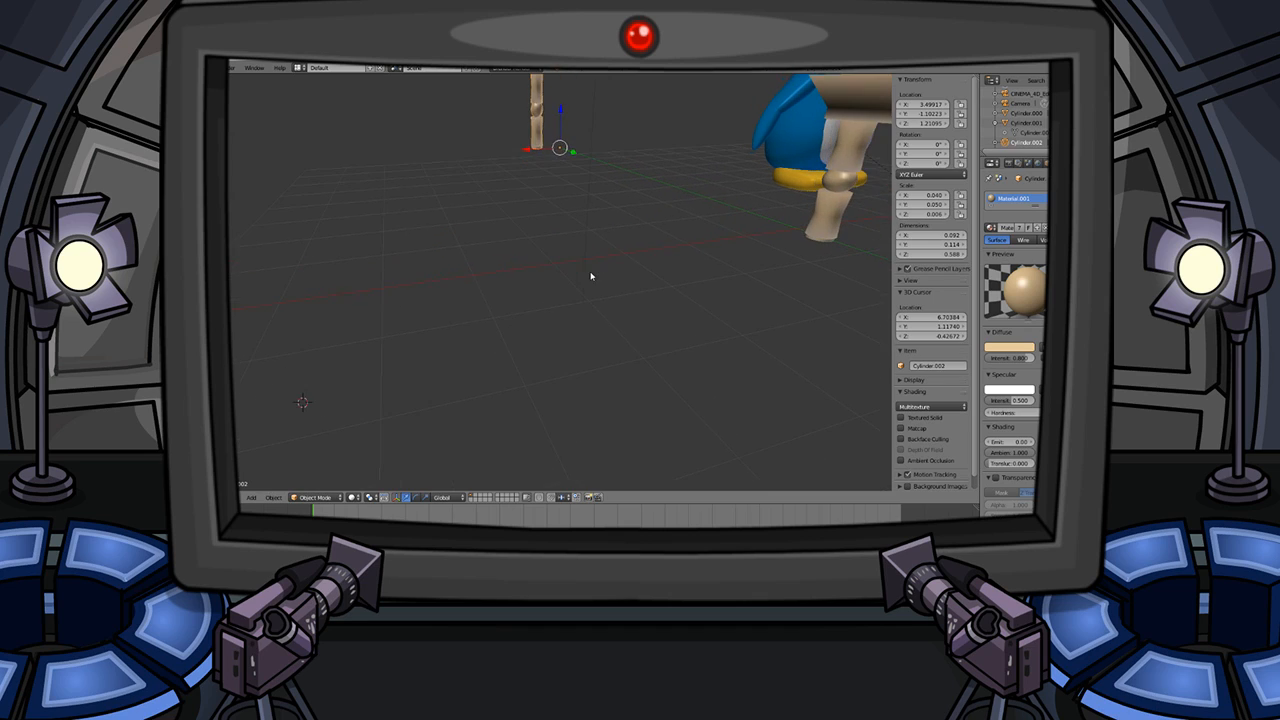
key(g)
key(x)
click(777, 249)
middle_drag(777, 249, 617, 273)
- Undo the recent moves and scale changes on the isolated leg
key(ctrl+z)
key(ctrl+z)
key(ctrl+z)
key(ctrl+z)
key(ctrl+z)
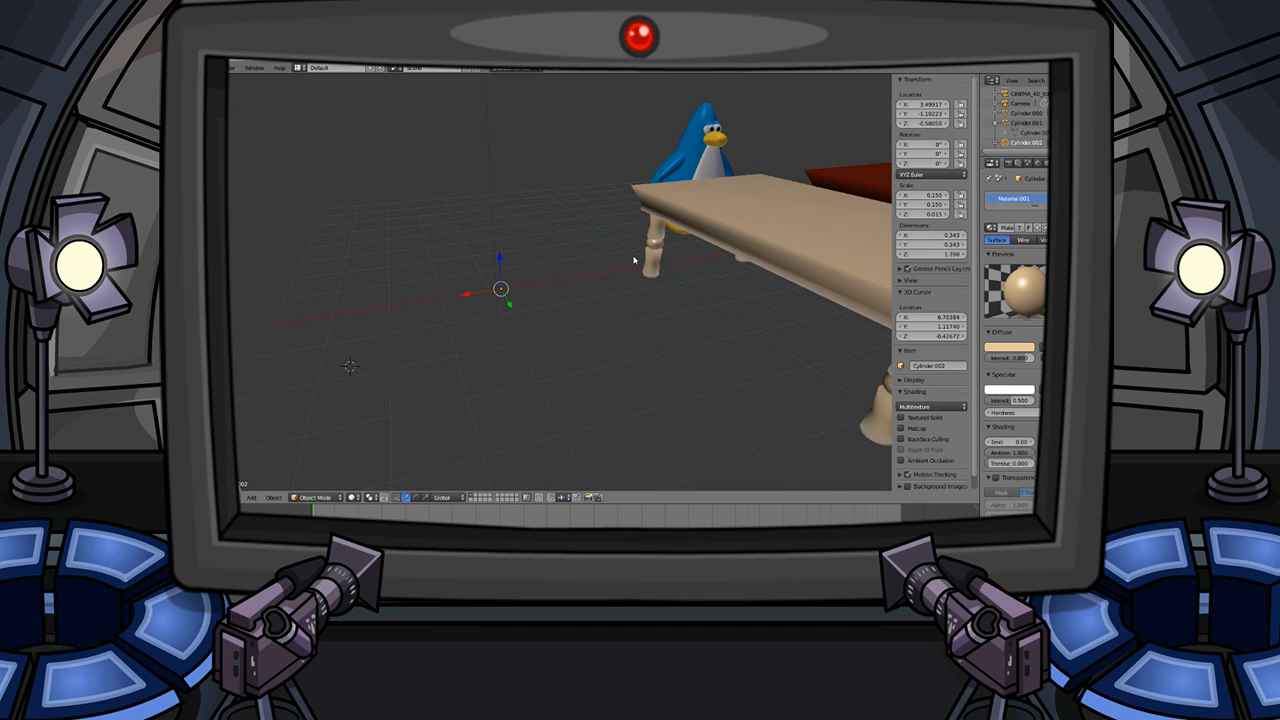
- Move the isolated leg along X to about -1.7, beside the tan table
middle_drag(633, 260, 453, 314)
key(g)
key(x)
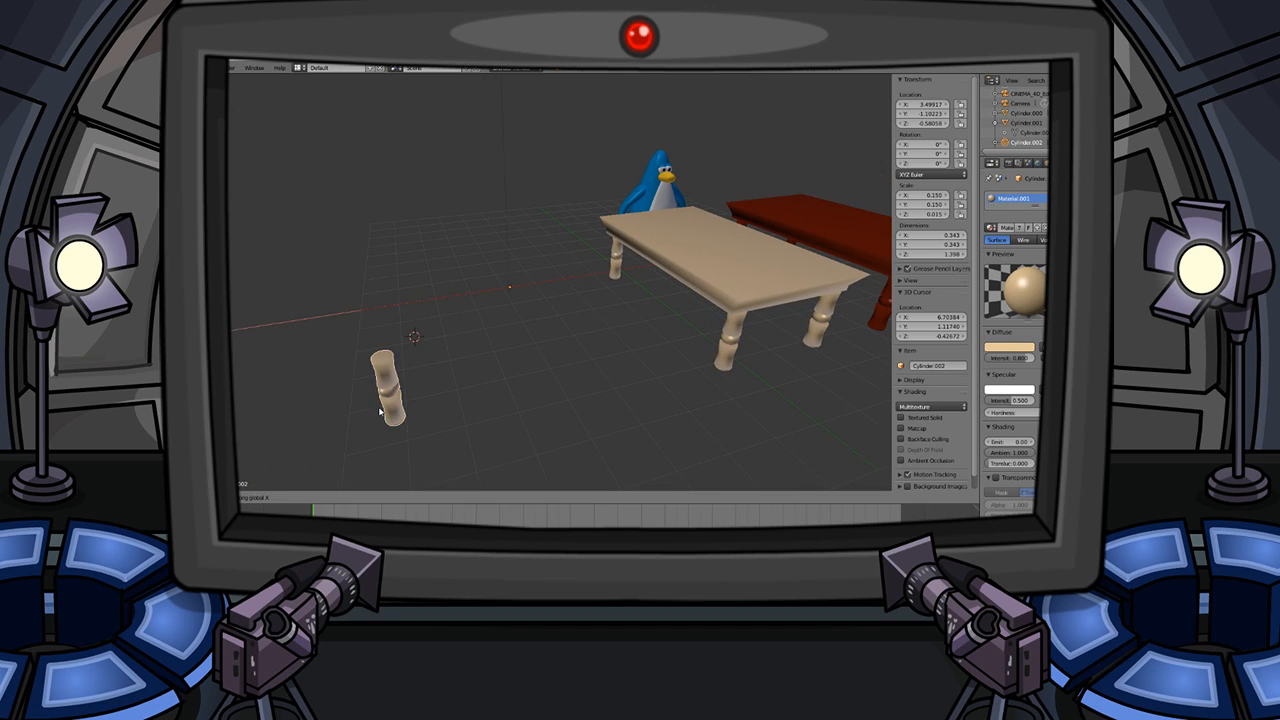
click(514, 389)
middle_drag(642, 338, 888, 278)
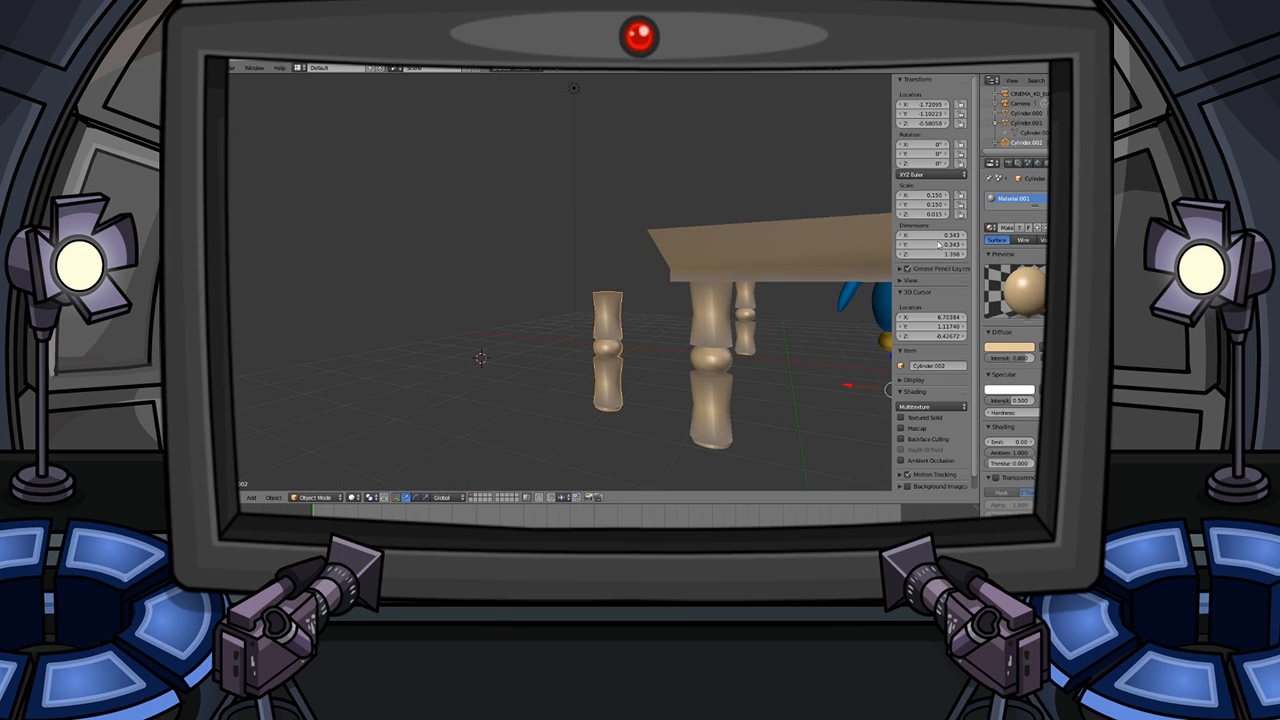
- Reduce the isolated leg's dimensions to 0.283 in X and Y and 1.198 in Z
drag(943, 237, 928, 243)
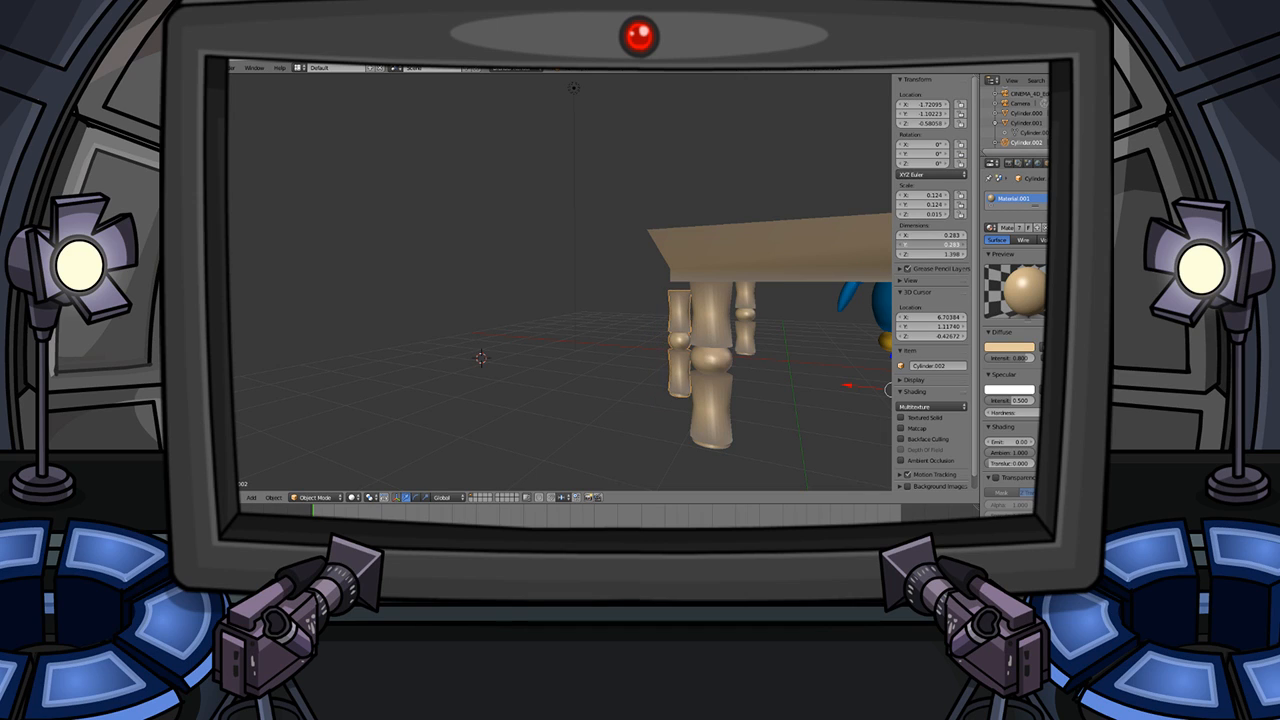
key(a)
scroll(600, 352, down, 3)
middle_drag(600, 352, 651, 363)
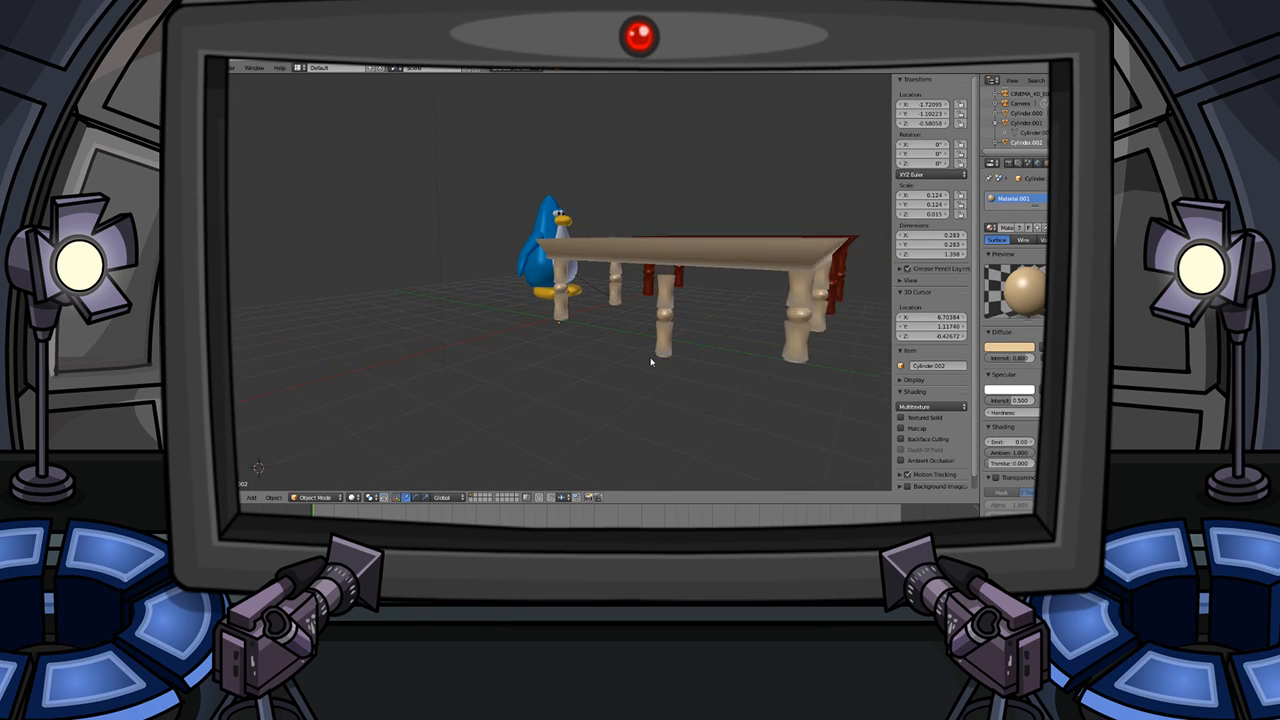
scroll(652, 363, up, 1)
drag(949, 254, 949, 254)
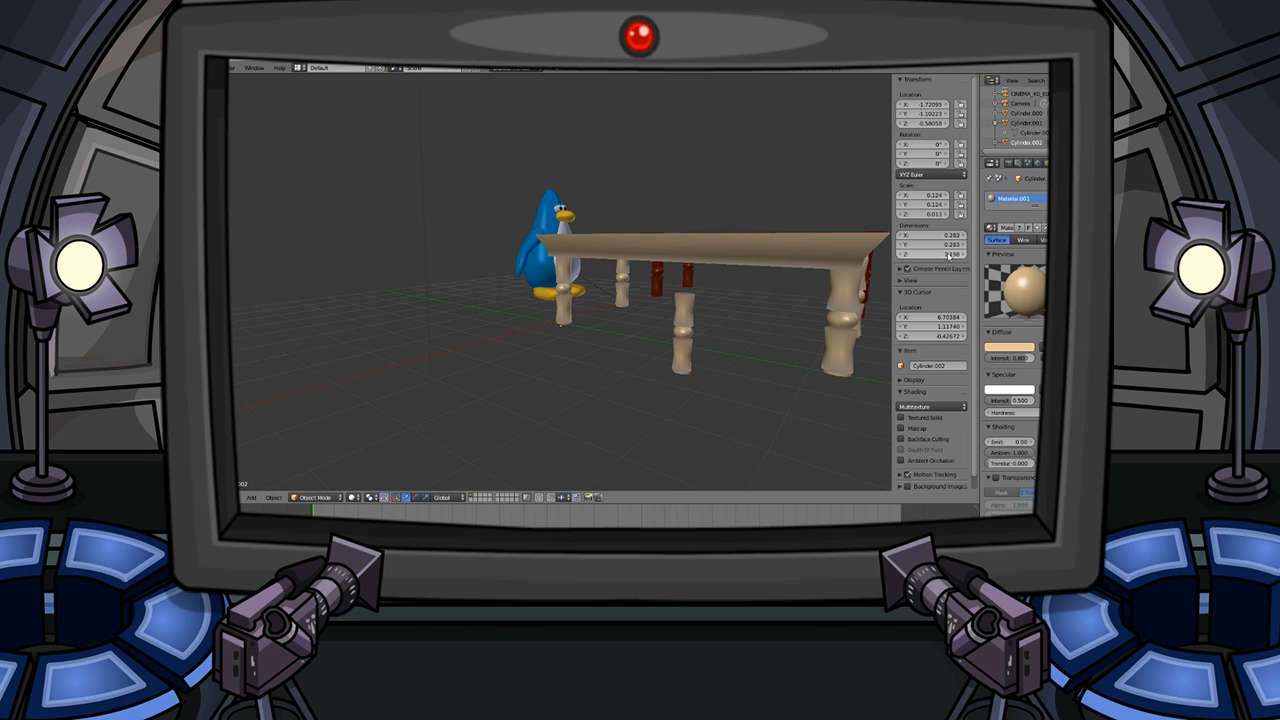
- Move the resized leg along X to about -0.78
middle_drag(686, 332, 715, 330)
key(g)
key(x)
click(708, 338)
key(a)
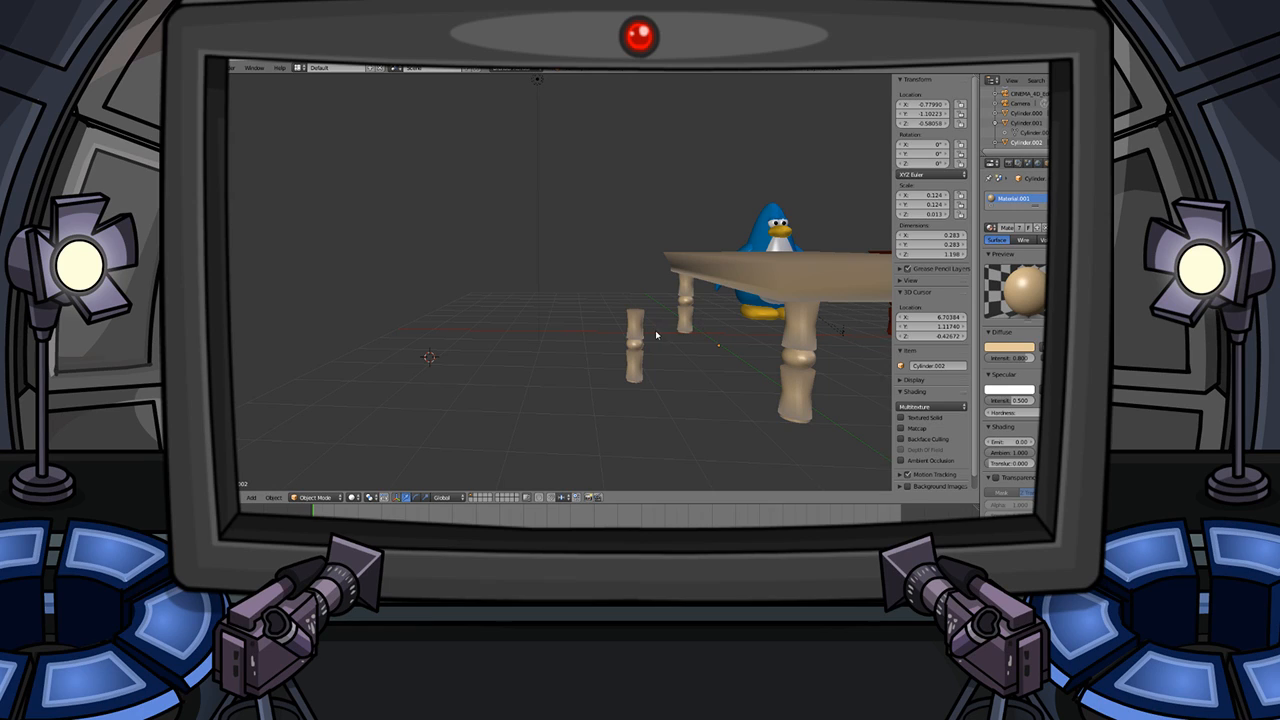
- Duplicate the resized leg and place the copy along X at about 0.22
key(shift+d)
key(x)
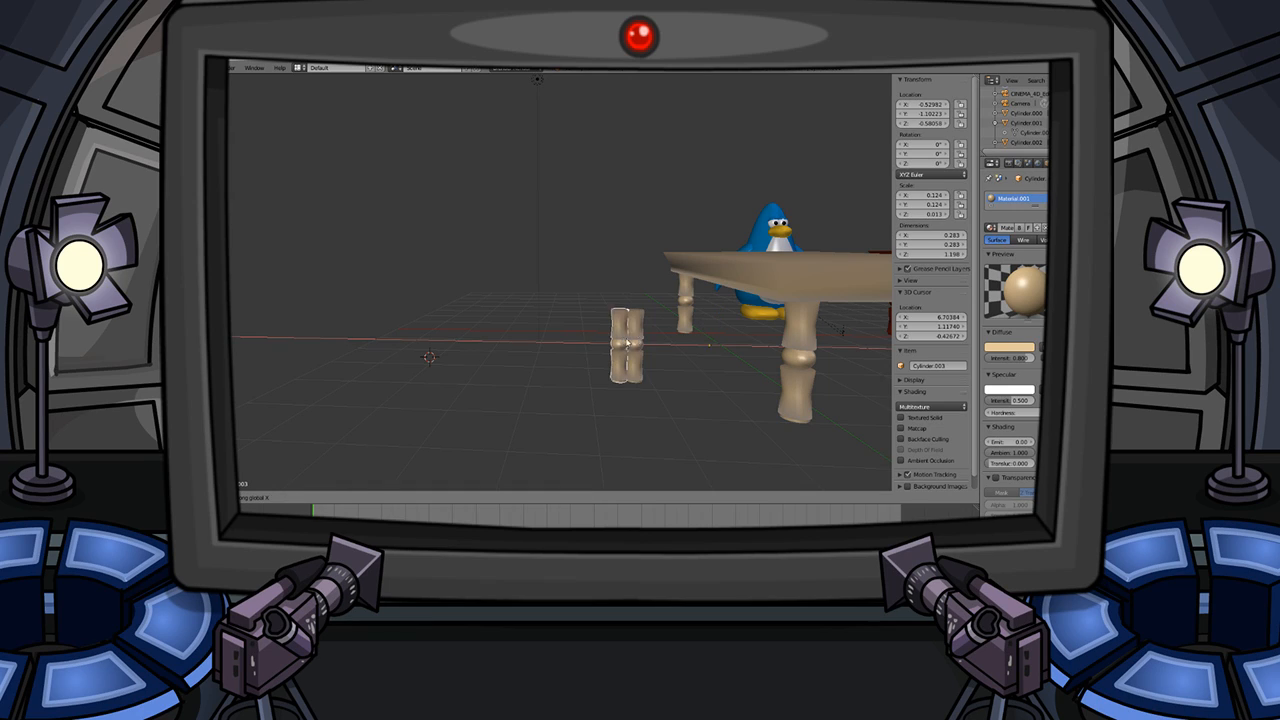
click(602, 342)
right_click(628, 339)
middle_drag(597, 341, 708, 346)
right_click(577, 336)
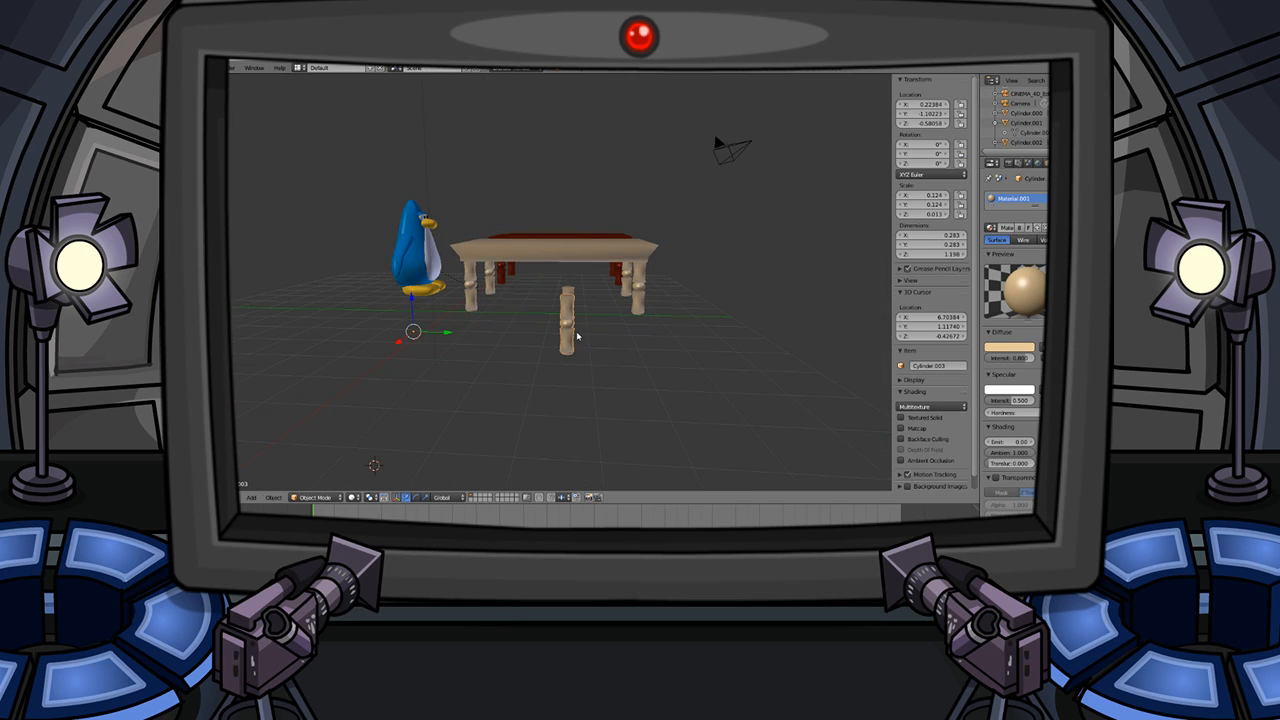
key(g)
key(x)
right_click(567, 335)
middle_drag(576, 322, 574, 340)
key(g)
key(y)
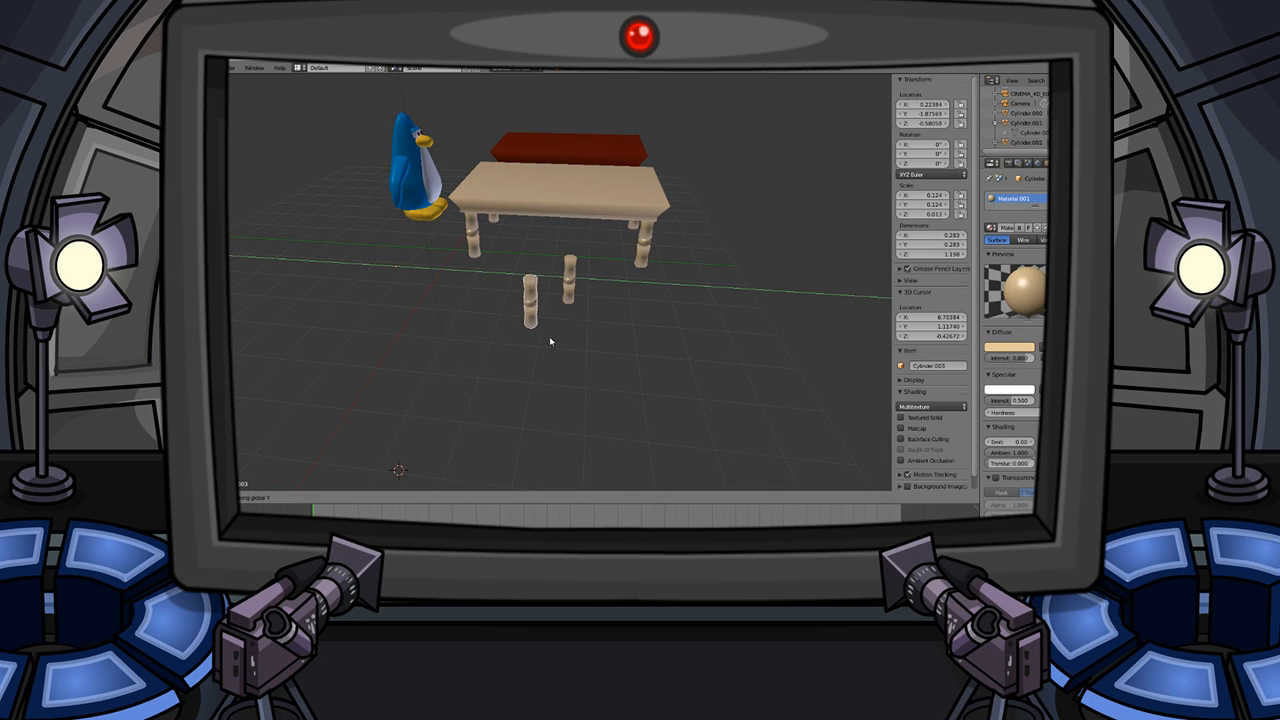
click(542, 340)
key(ctrl+z)
- Duplicate the second resized leg and place the copy along Y at about -2.08
key(shift+d)
key(y)
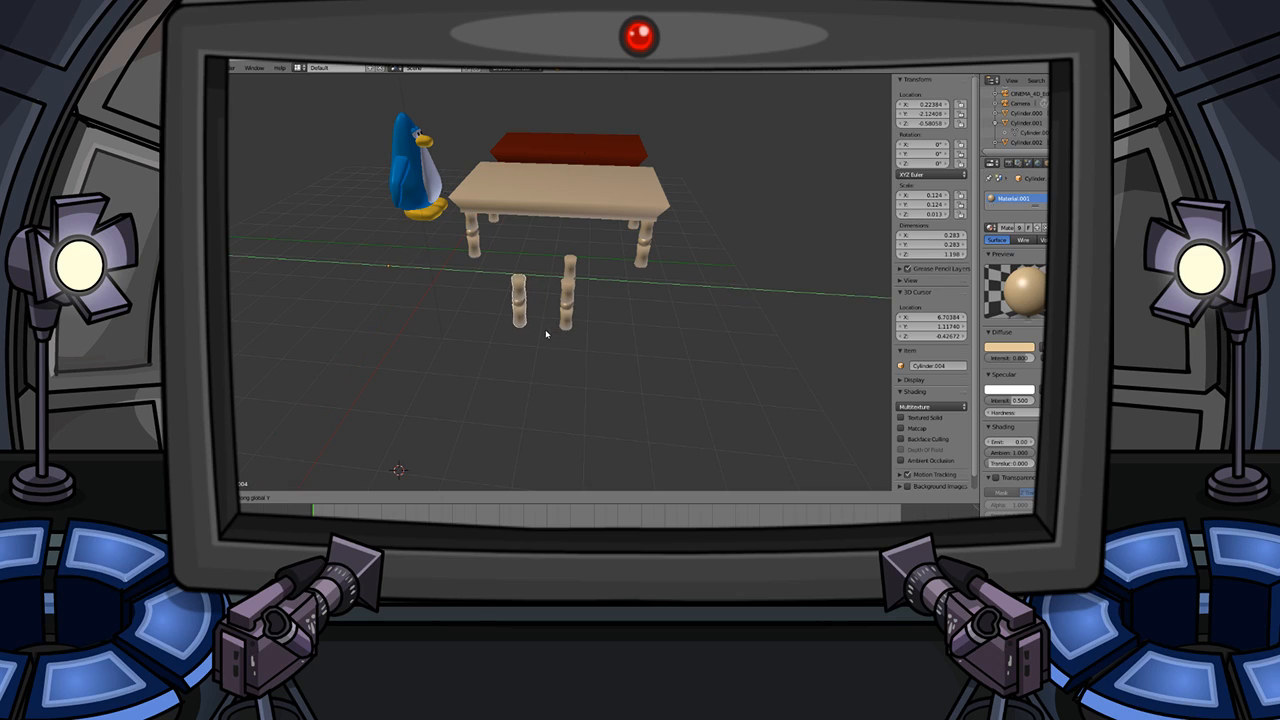
click(546, 334)
middle_drag(520, 334, 646, 314)
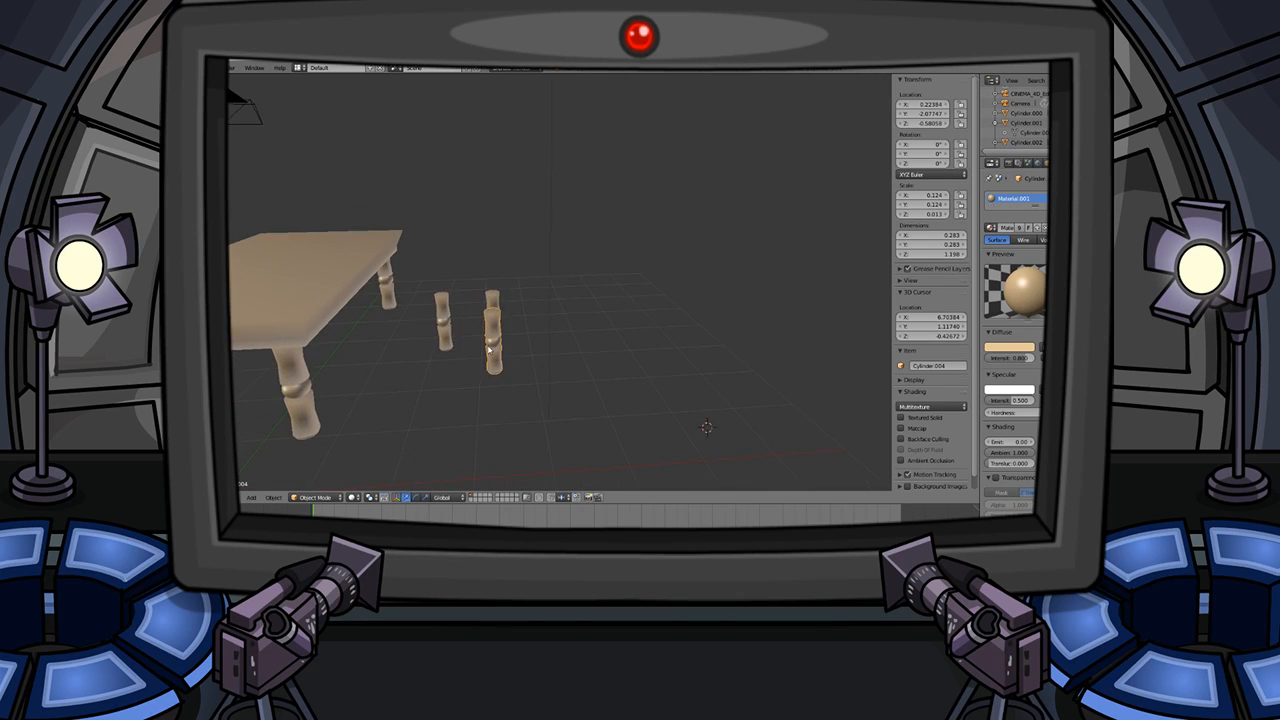
key(shift+d)
key(x)
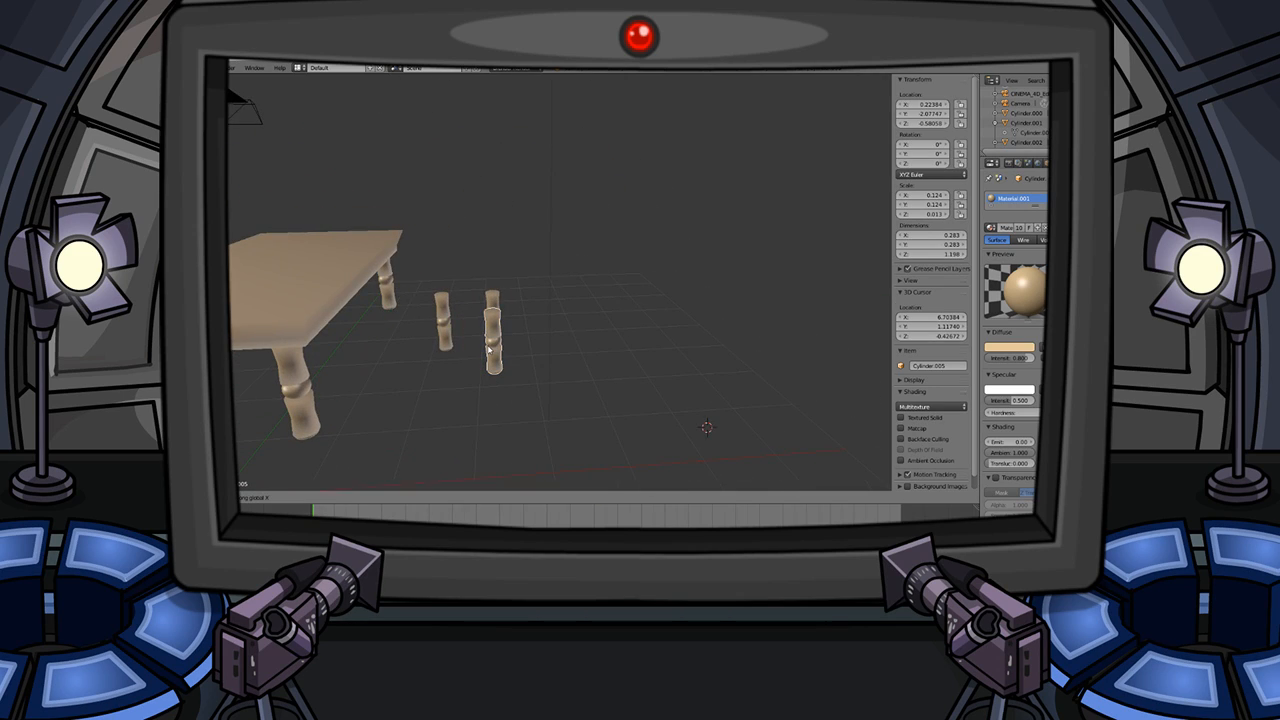
key(y)
key(x)
key(y)
key(x)
click(457, 363)
key(ctrl+z)
key(g)
key(x)
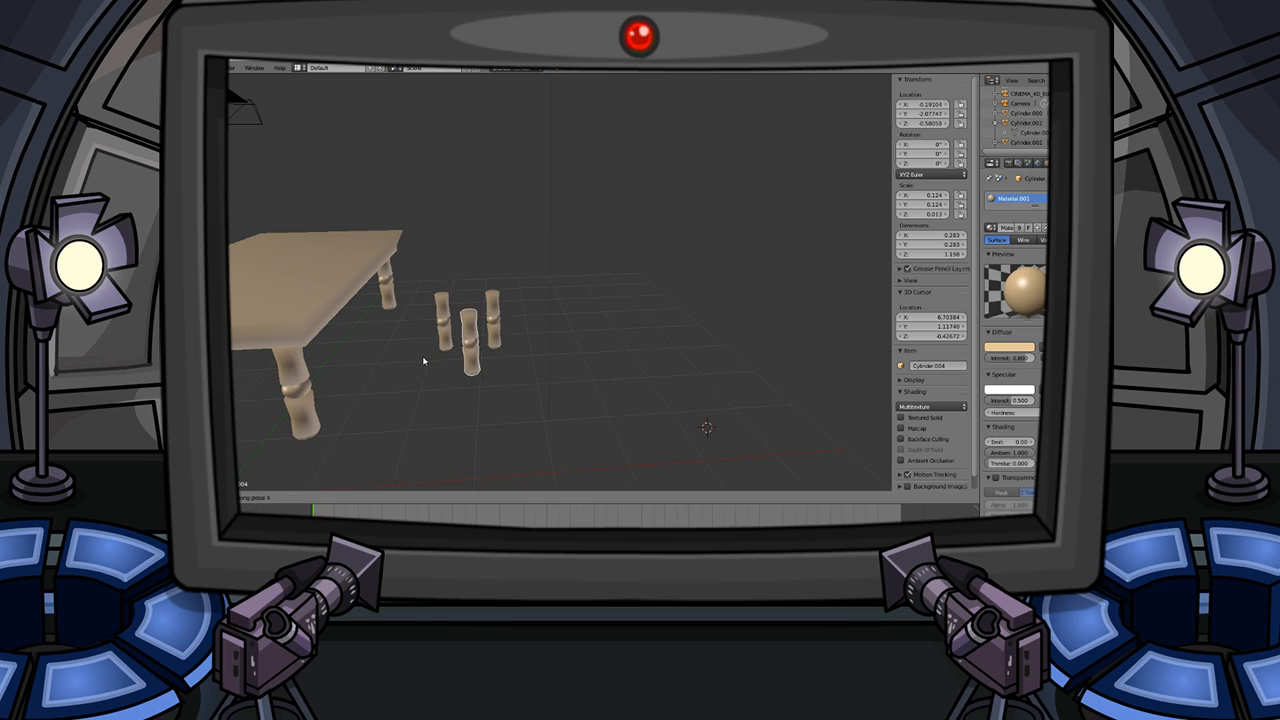
click(386, 364)
key(ctrl+z)
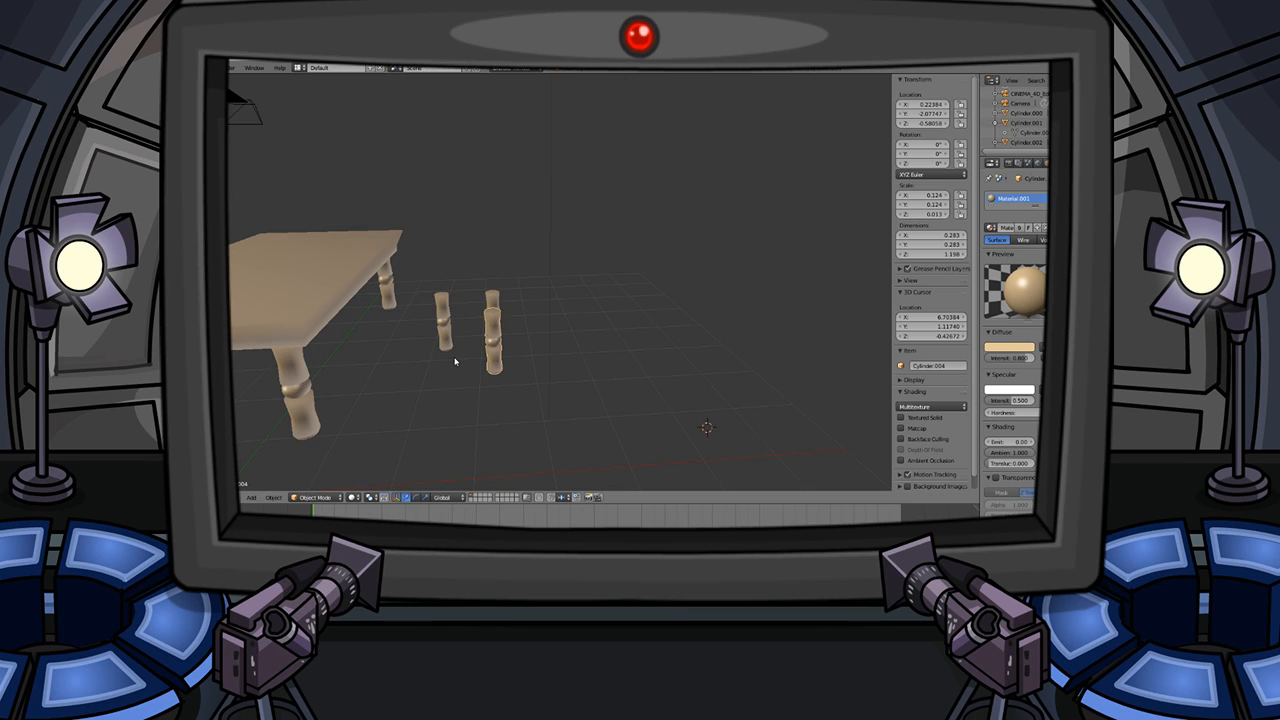
- Duplicate the newest leg along X to about -0.78 so the four legs form a rectangle
key(shift+d)
key(x)
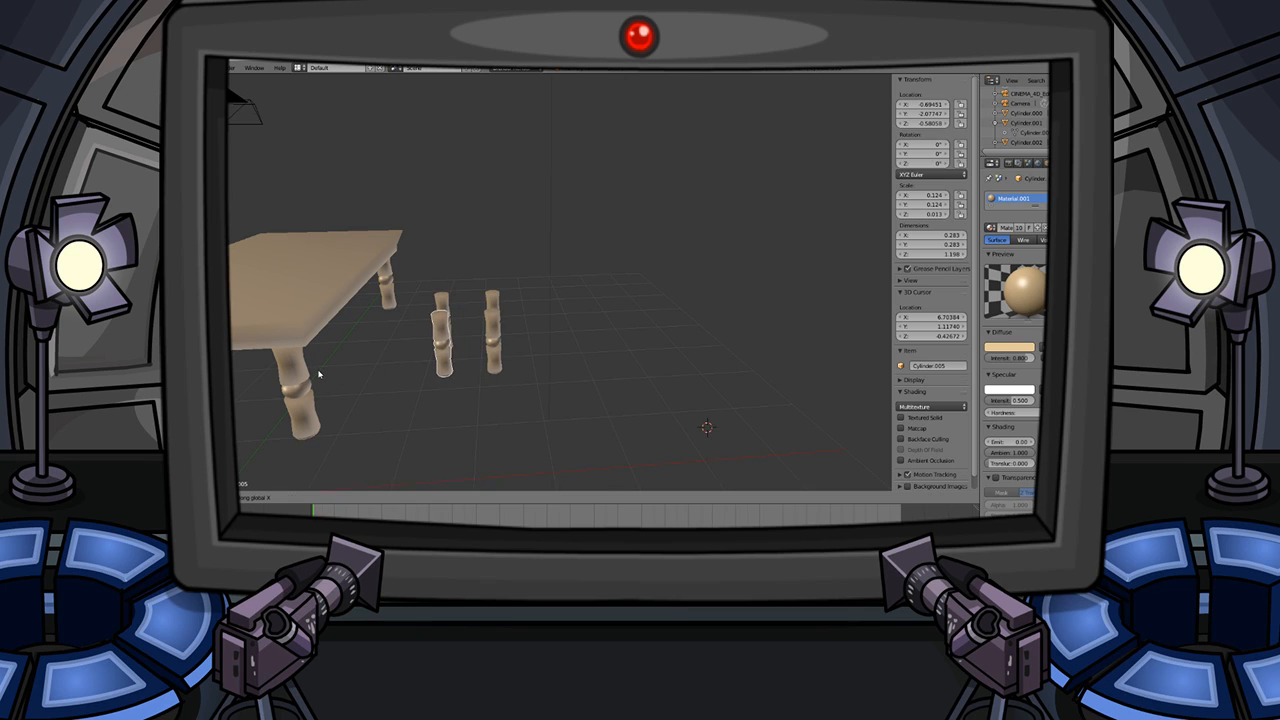
click(300, 378)
- Add a plane and bring it over to the four small legs, at about X 2.87, Y 4.89 and Z 0.76
middle_drag(512, 328, 449, 309)
key(shift+a)
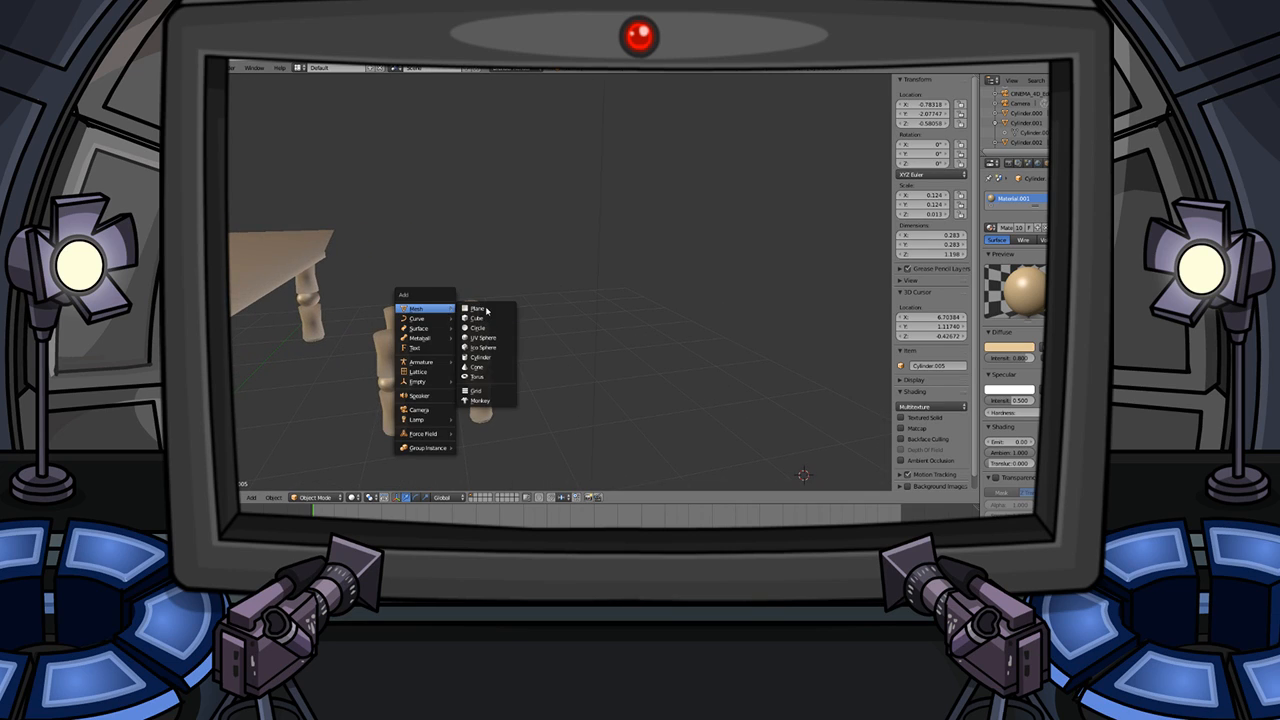
click(480, 309)
key(g)
key(z)
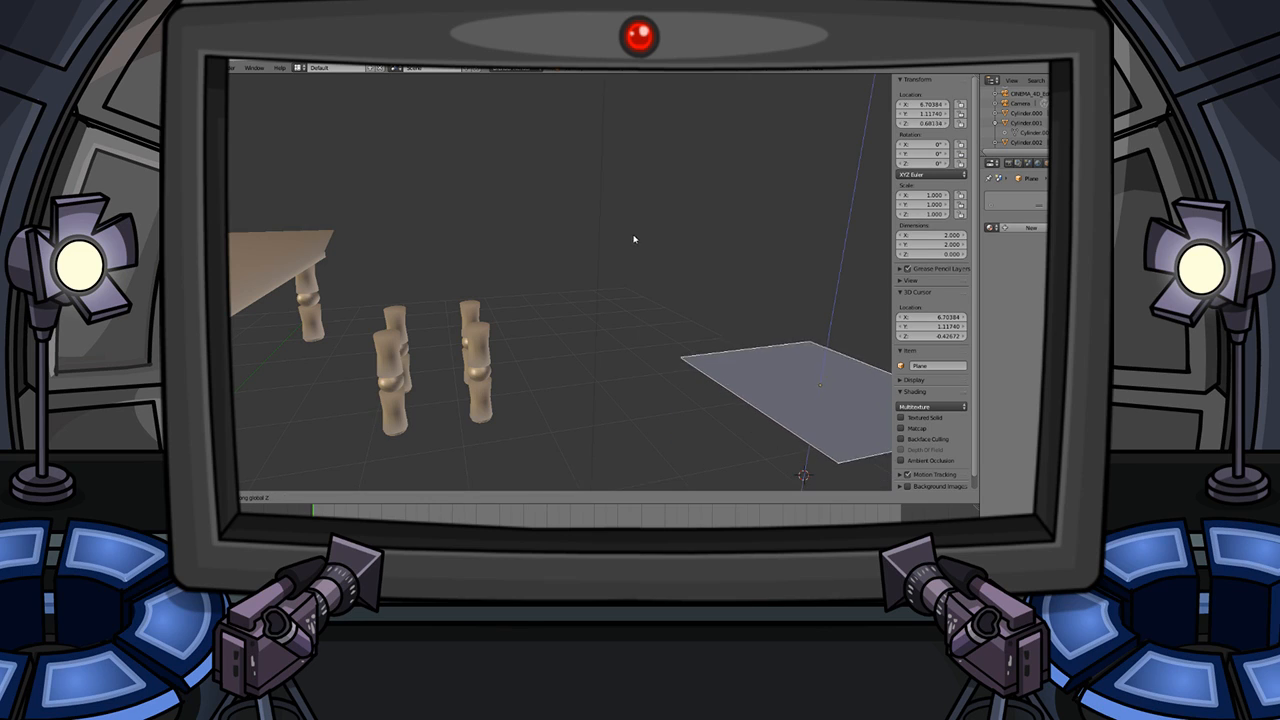
click(634, 238)
key(x)
key(g)
key(y)
key(x)
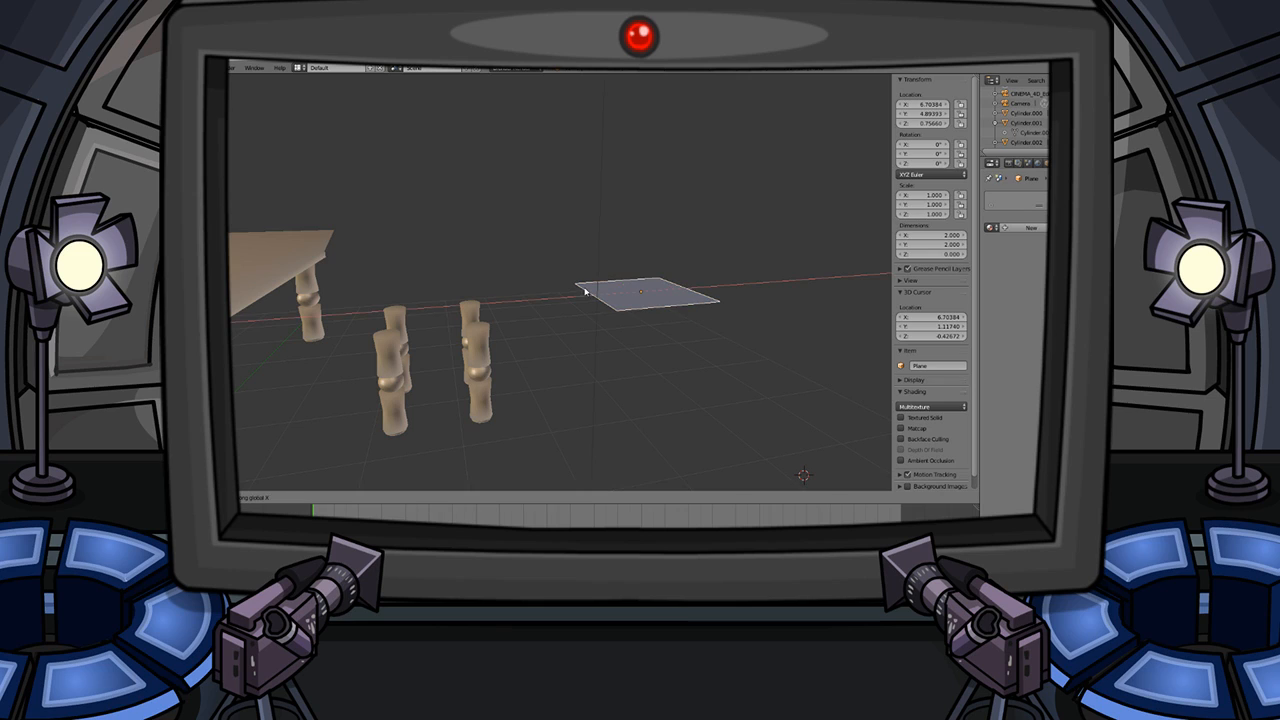
click(394, 339)
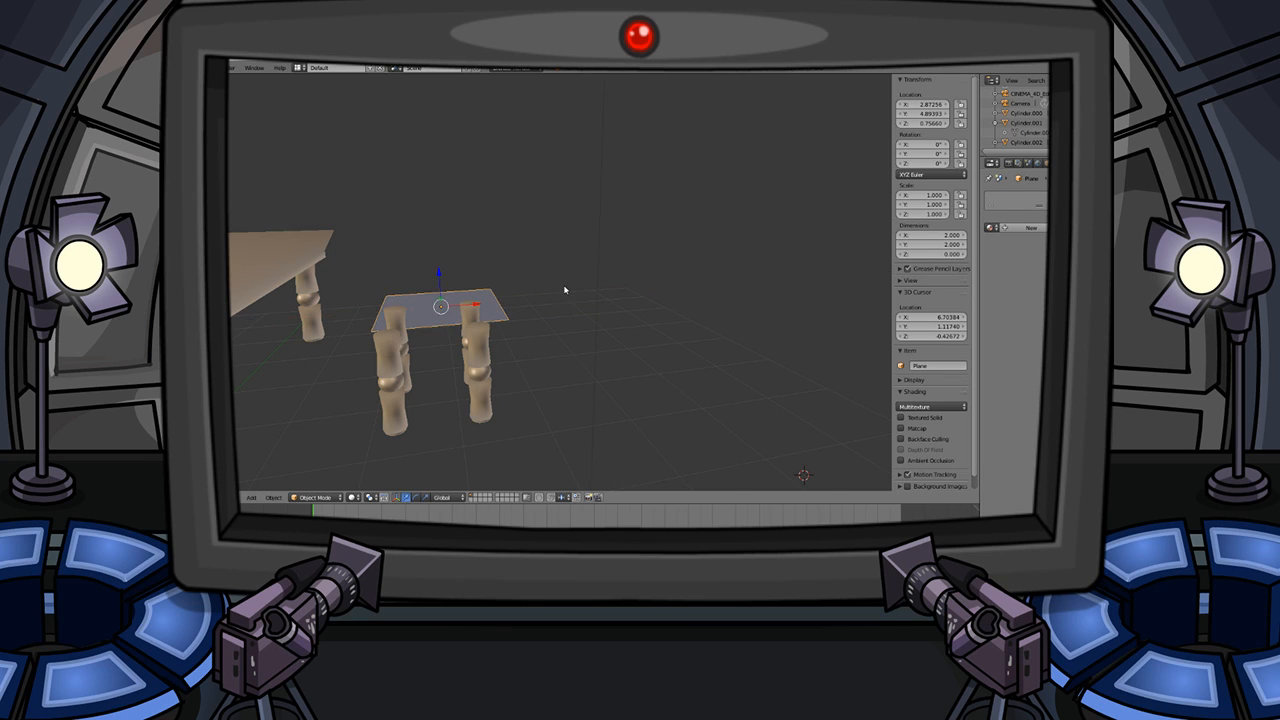
- Position the plane on top of the four legs, at about X 2.50, Y 3.23 and Z 1.15
middle_drag(566, 289, 449, 334)
scroll(449, 334, up, 1)
key(g)
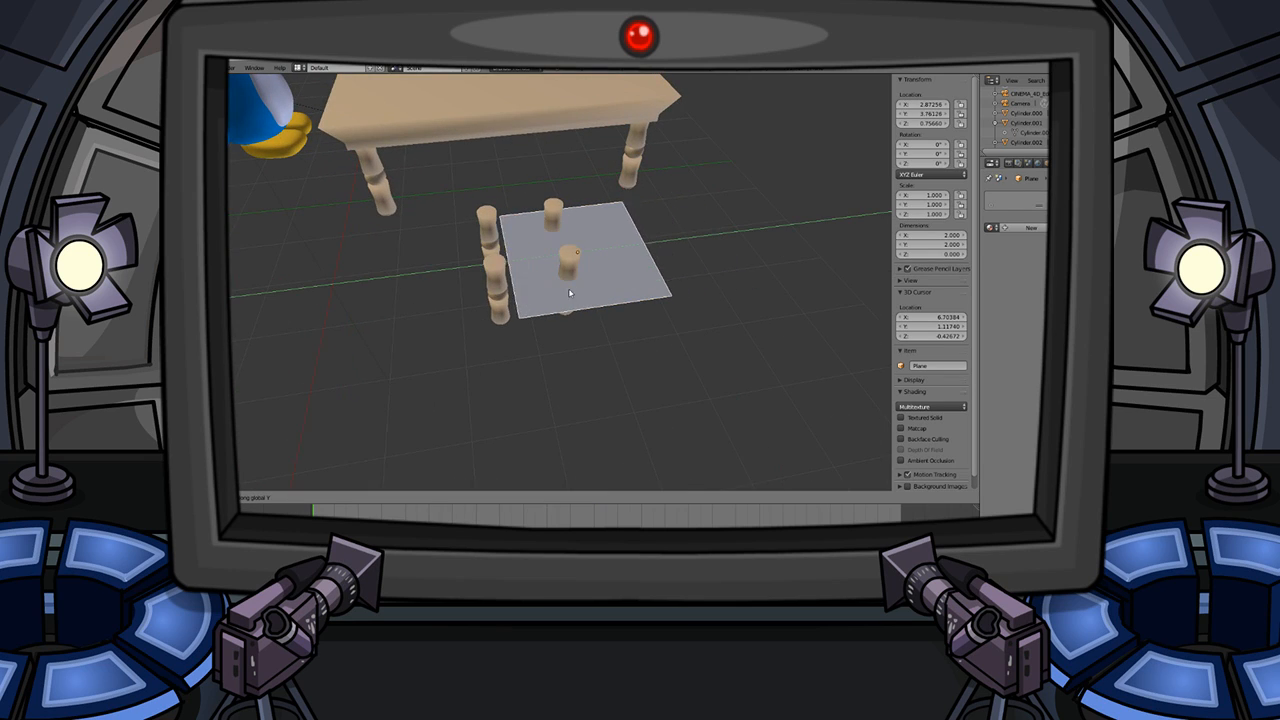
click(534, 298)
key(g)
key(x)
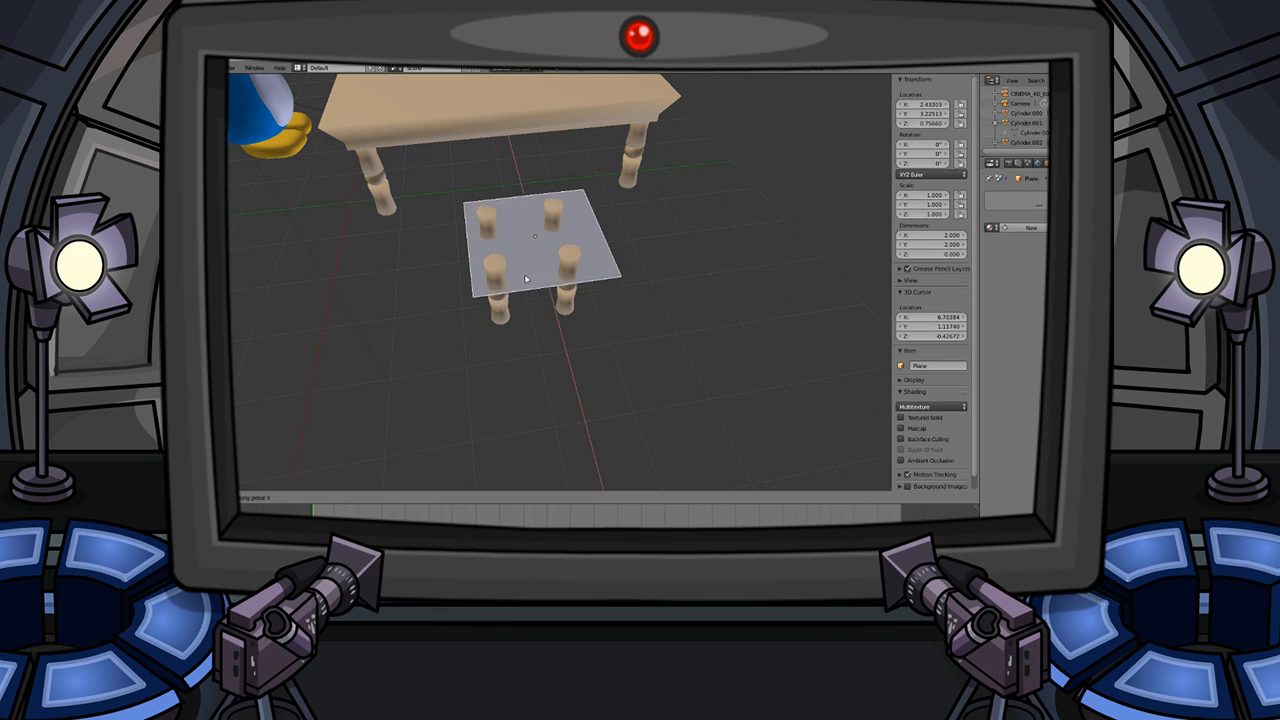
click(523, 282)
key(g)
key(z)
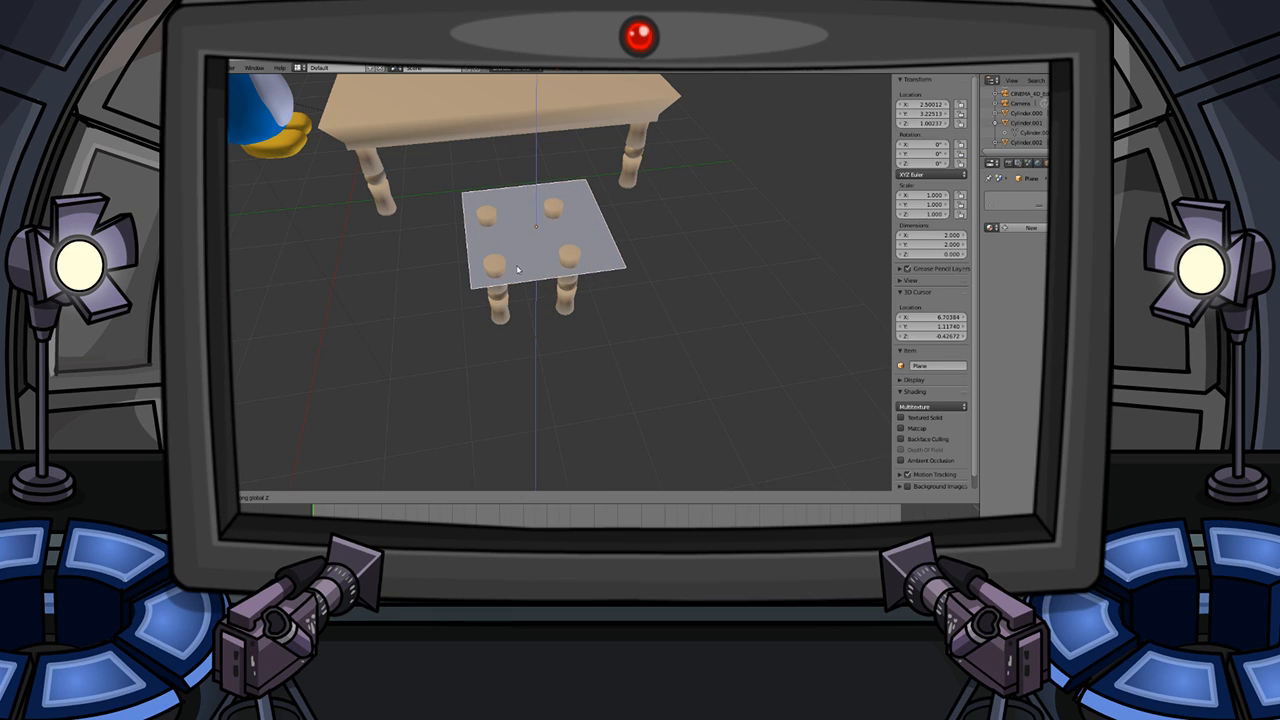
click(517, 262)
- Centre the plane over the four legs by moving it to about X 2.74 and Y 3.06
key(t)
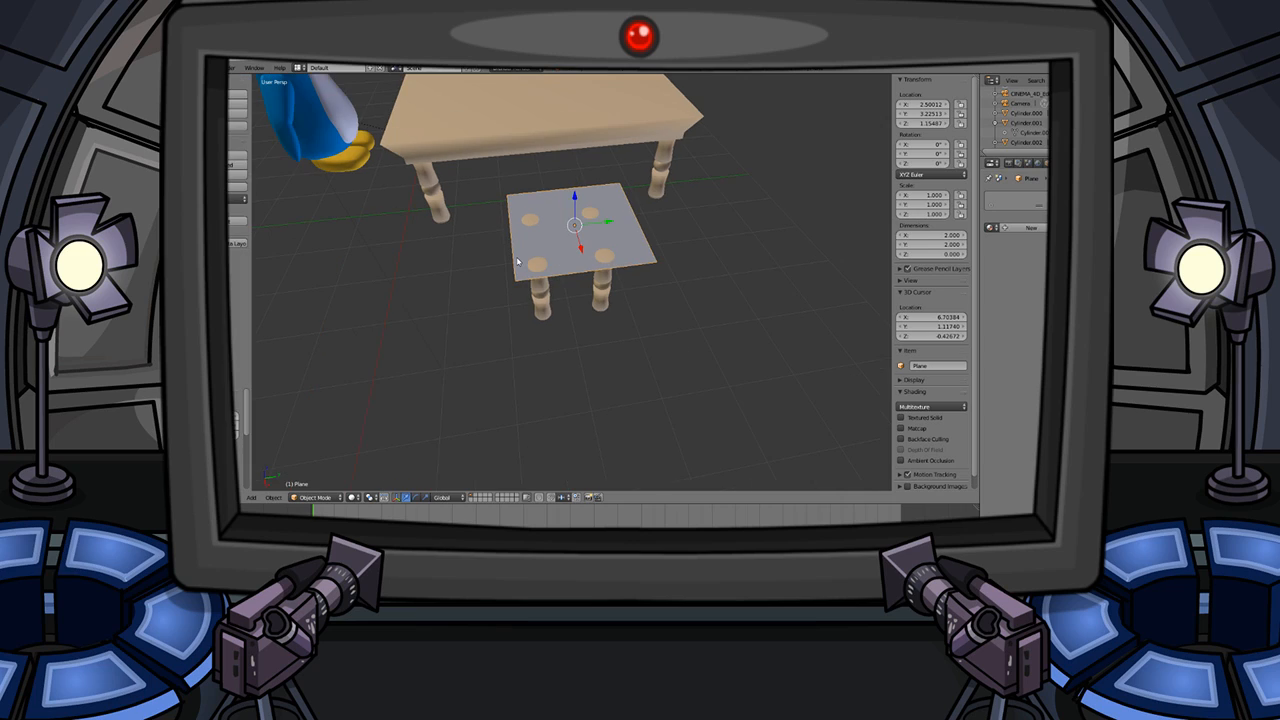
scroll(547, 258, up, 2)
key(g)
key(x)
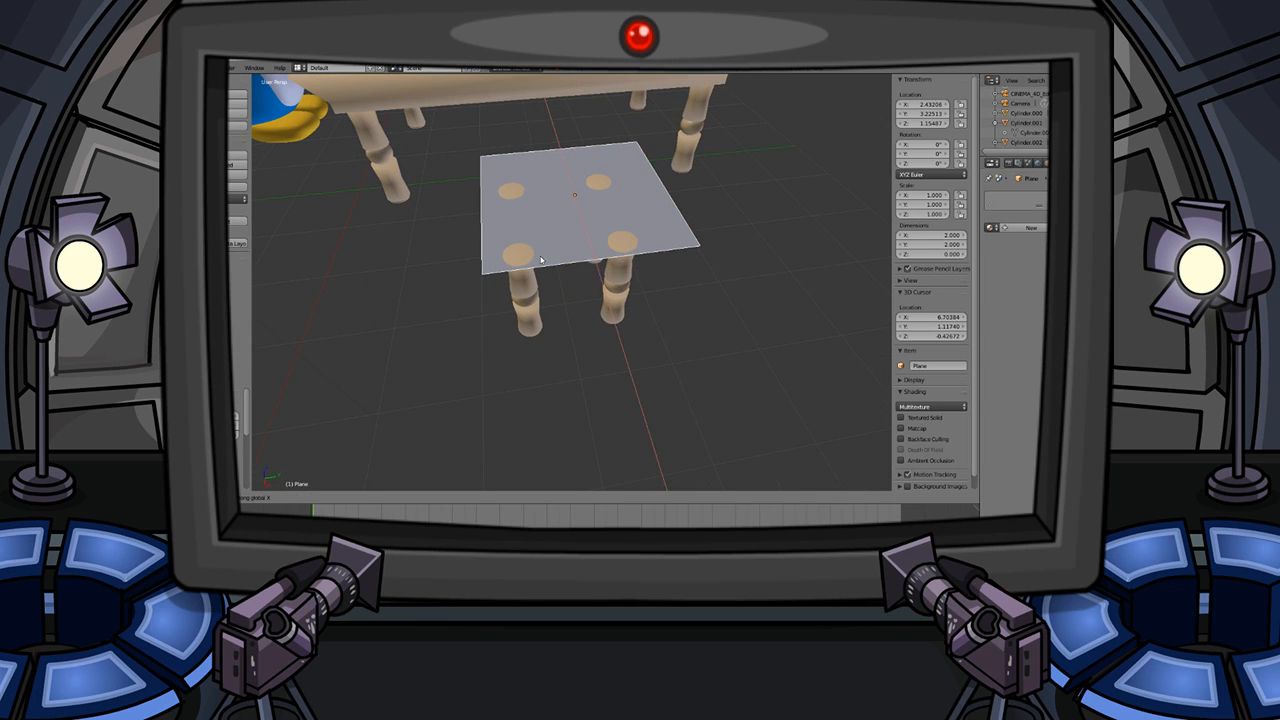
click(532, 274)
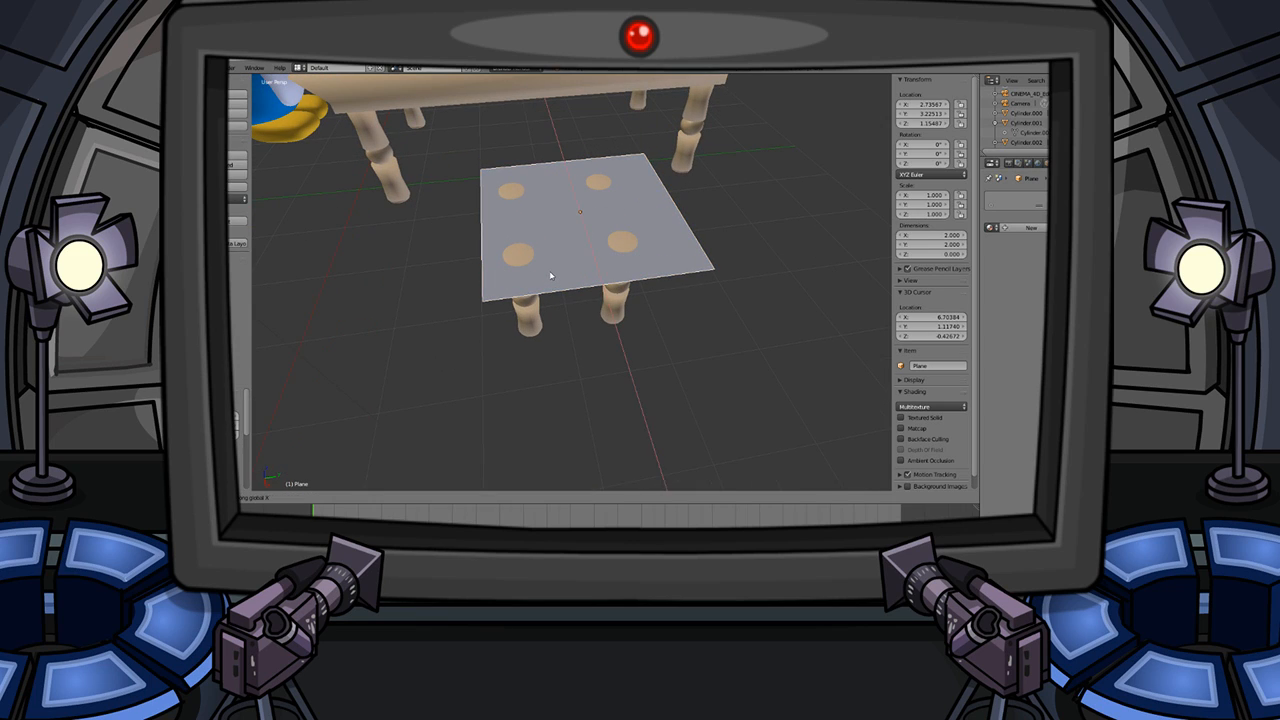
key(g)
key(y)
click(530, 275)
scroll(711, 240, up, 1)
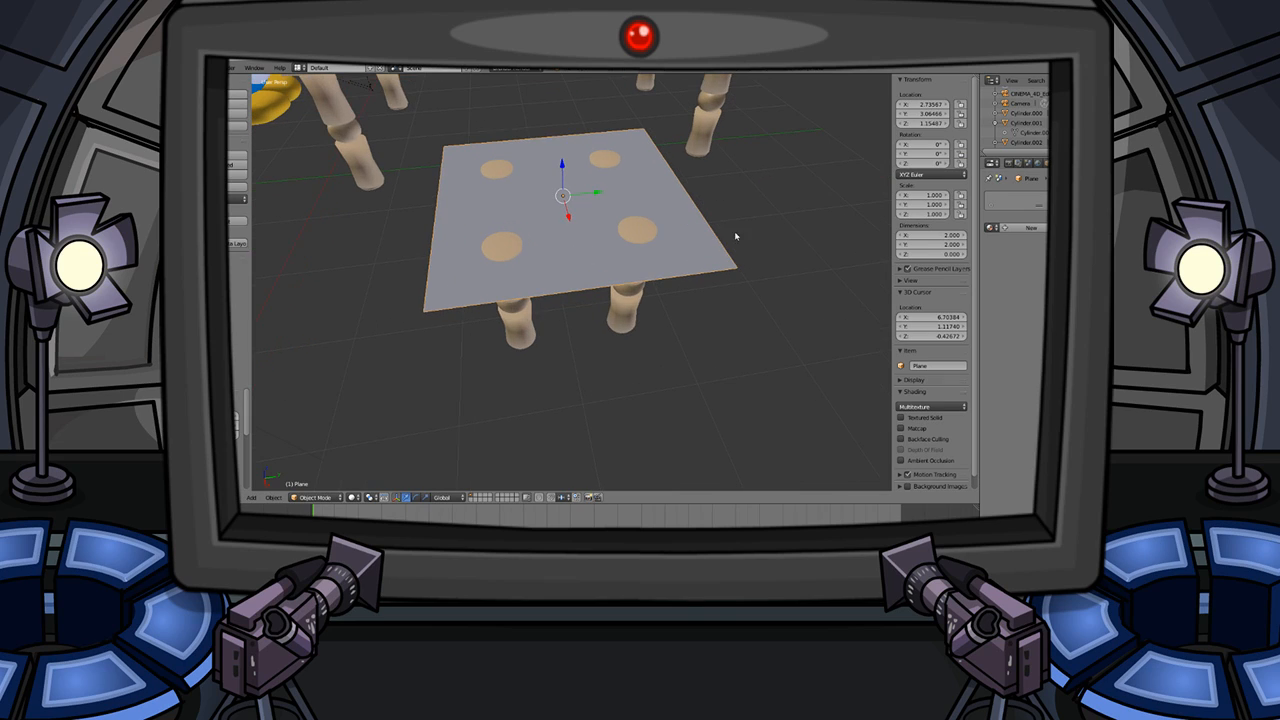
- Reduce the plane's dimensions to 1.330 in X and 1.290 in Y, and shift it along Y to about 3.05
drag(953, 236, 905, 236)
middle_drag(550, 244, 720, 262)
drag(945, 244, 920, 244)
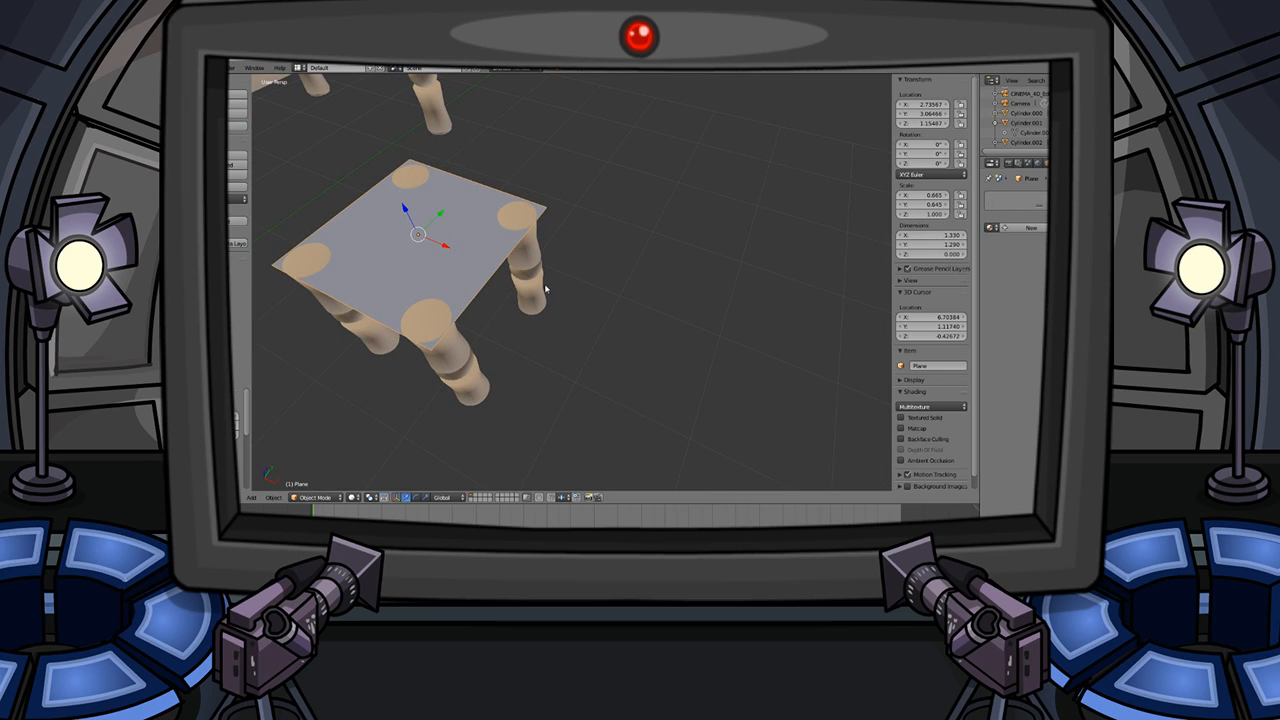
key(g)
key(y)
click(532, 287)
- Extrude the plane upward by about 0.068 to form a seat slab
key(Tab)
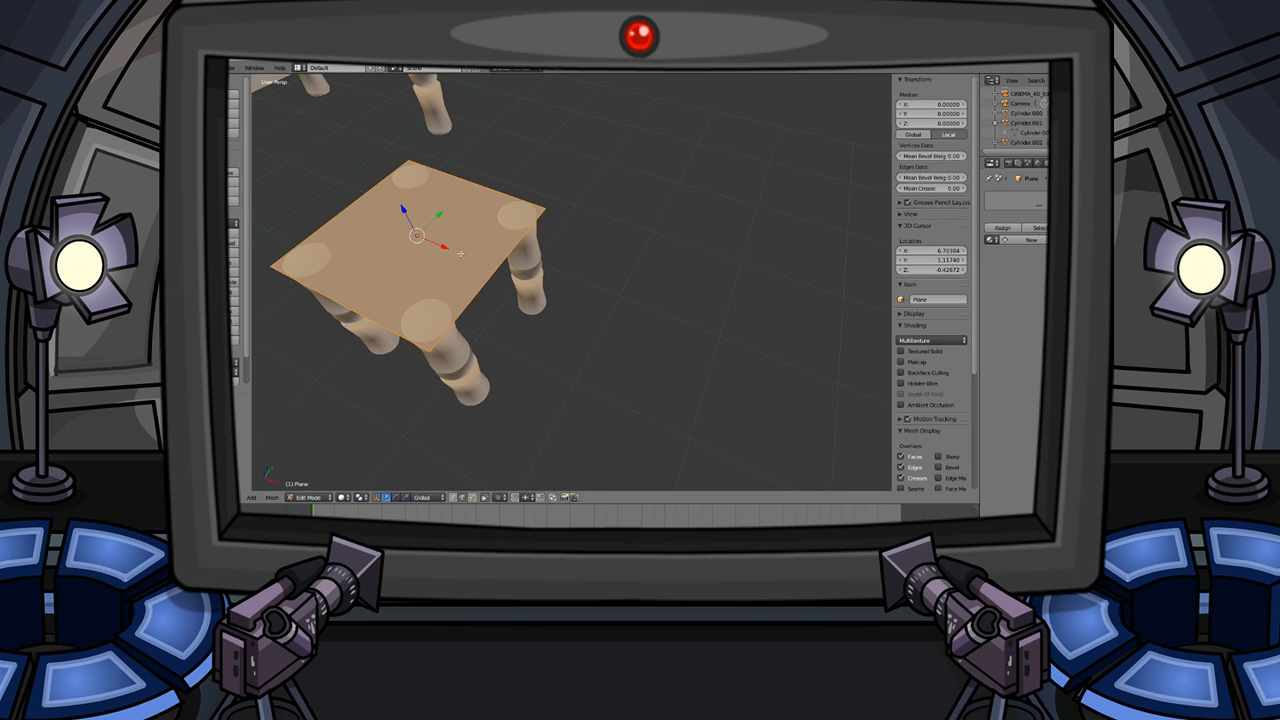
key(e)
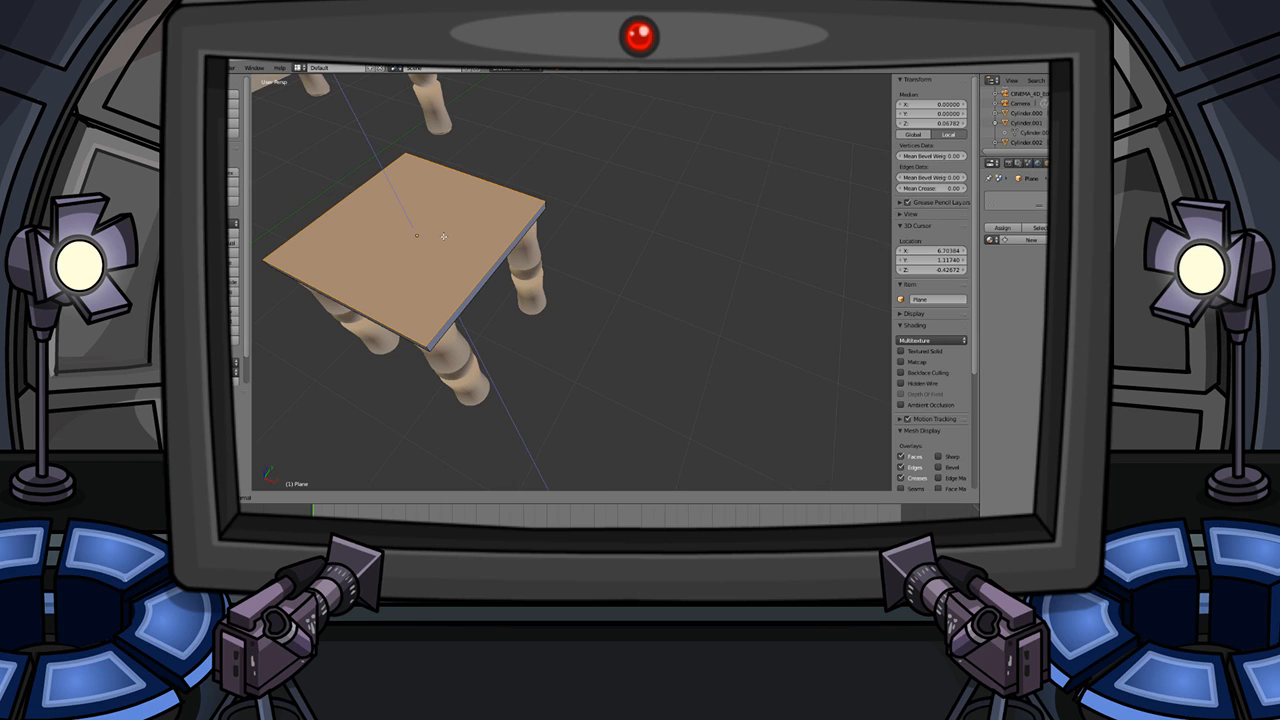
click(439, 349)
key(Tab)
- Extrude the seat's upper face again and scale it outward, giving overall dimensions of about 1.408 by 1.366 by 0.120
scroll(503, 305, down, 5)
middle_drag(491, 303, 607, 348)
scroll(517, 302, up, 3)
scroll(558, 356, down, 5)
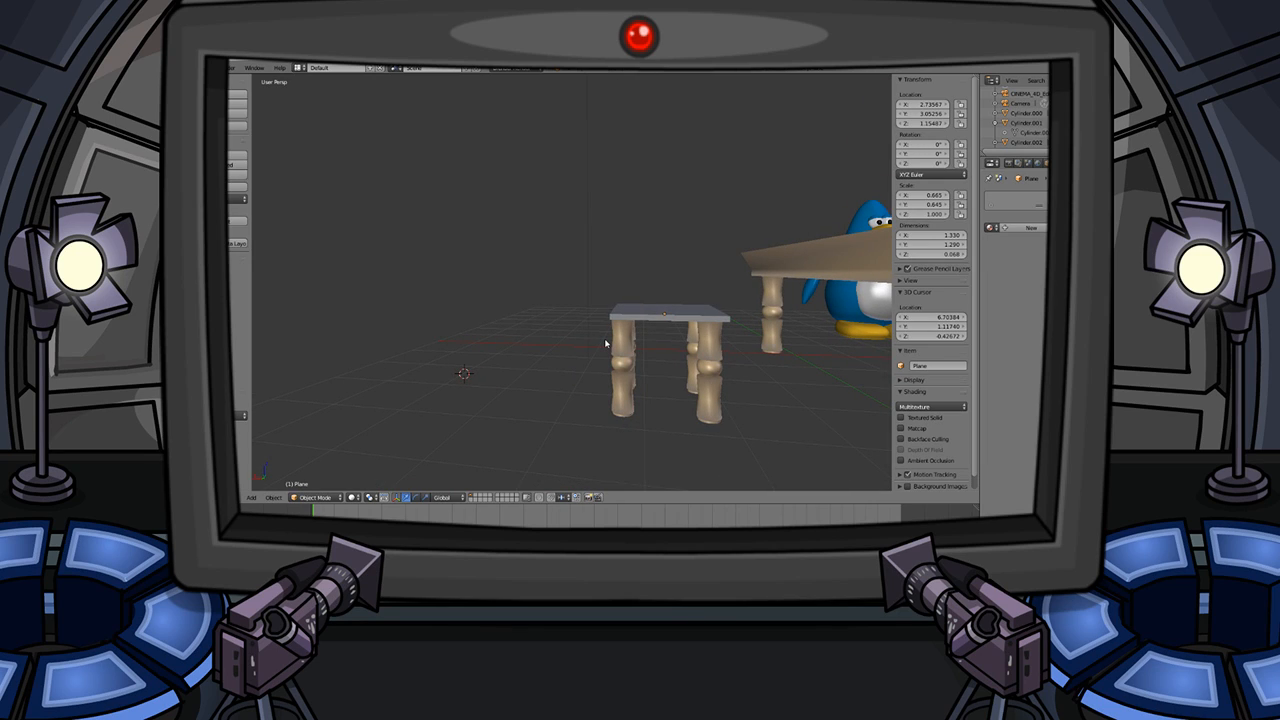
key(Tab)
key(e)
click(706, 304)
key(s)
click(708, 305)
key(Tab)
- Apply smooth shading to the seat
key(a)
middle_drag(745, 309, 652, 325)
right_click(661, 320)
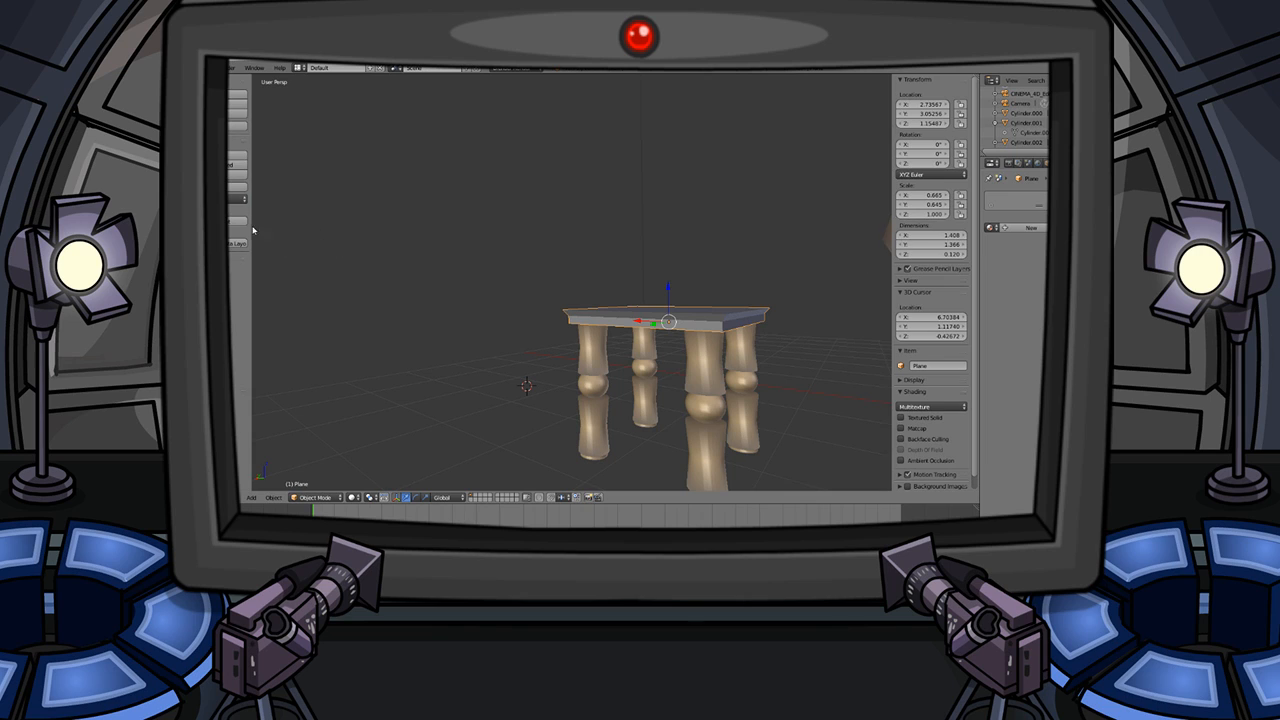
click(205, 221)
key(a)
mouse_move(547, 271)
middle_down()
mouse_move(533, 303)
mouse_move(394, 310)
mouse_move(408, 337)
mouse_move(457, 322)
mouse_move(465, 300)
middle_up()
scroll(457, 309, down, 9)
scroll(459, 298, up, 8)
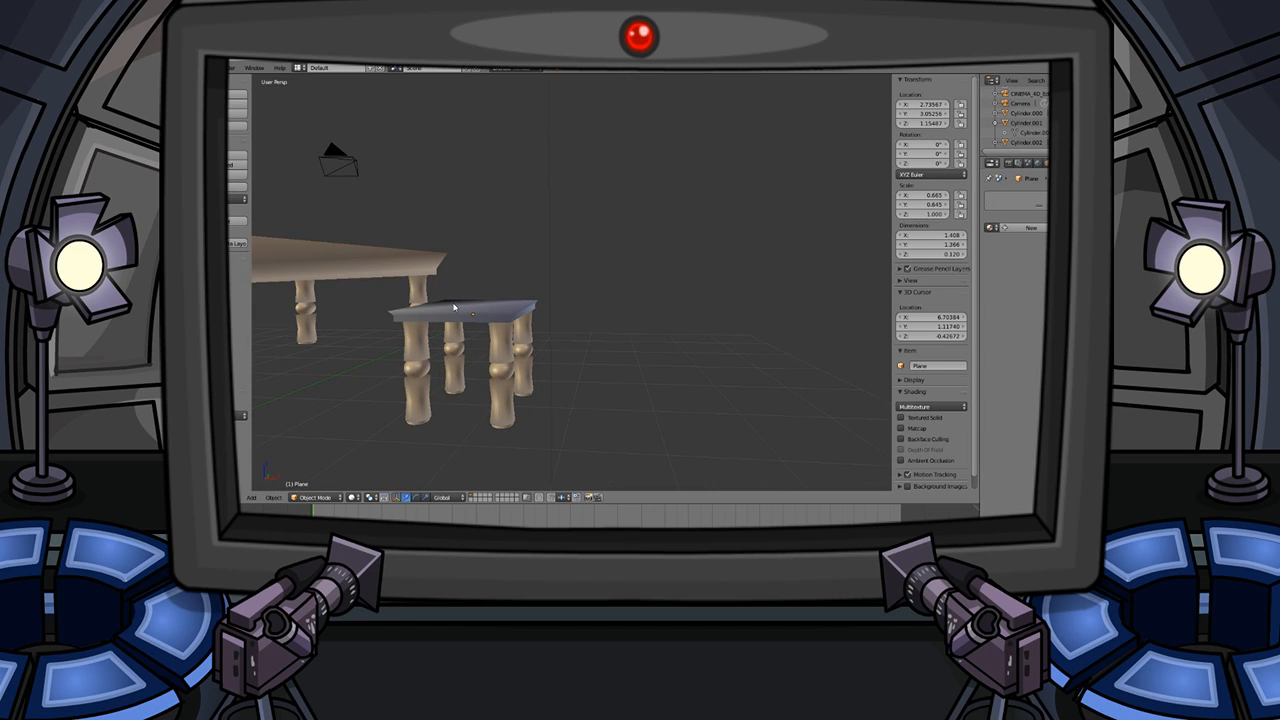
- Add a cylinder and move it along X to about 4.35 and along Y to about 6.6
middle_drag(477, 317, 534, 332)
key(shift+a)
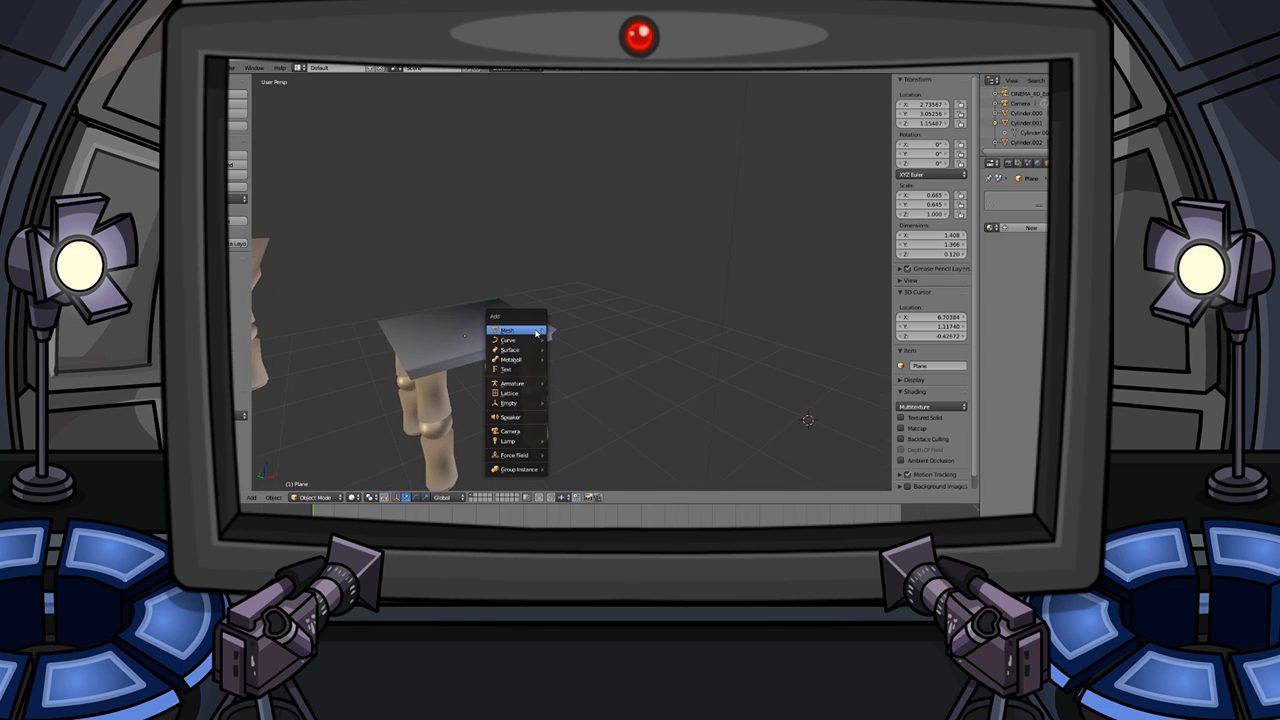
mouse_move(524, 331)
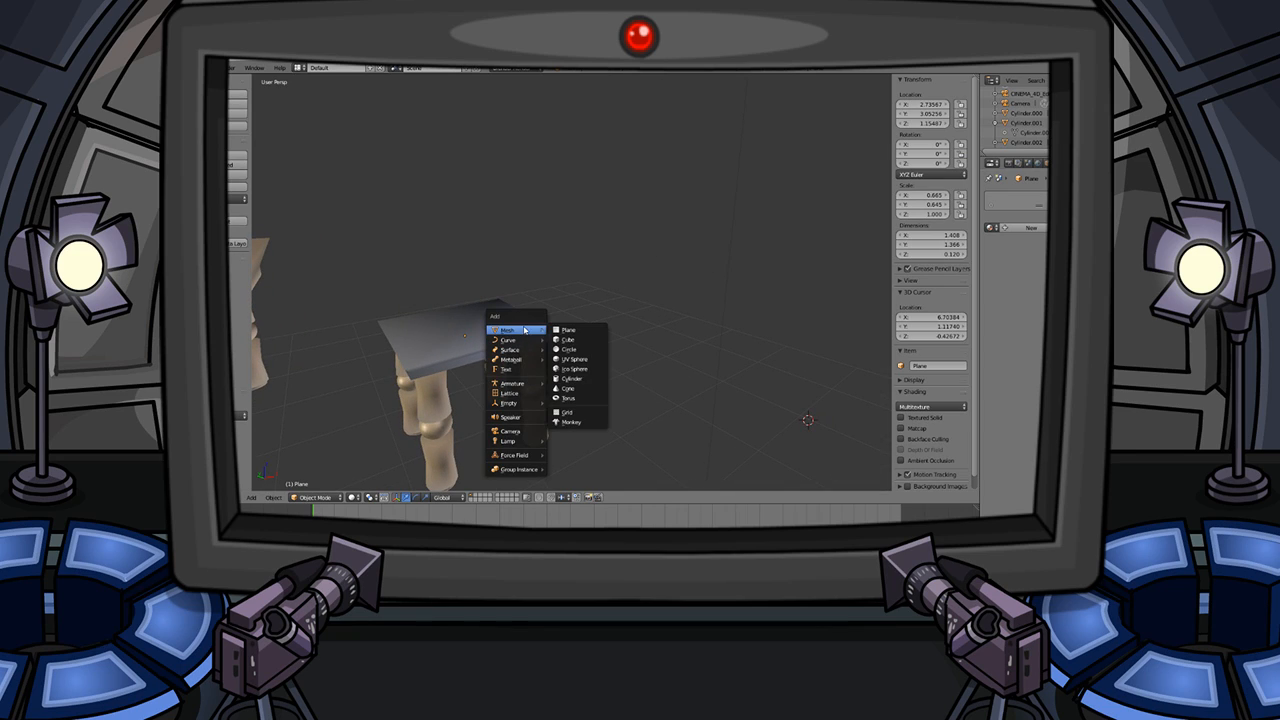
click(567, 380)
scroll(566, 372, down, 2)
scroll(566, 358, up, 1)
key(g)
key(x)
key(y)
key(x)
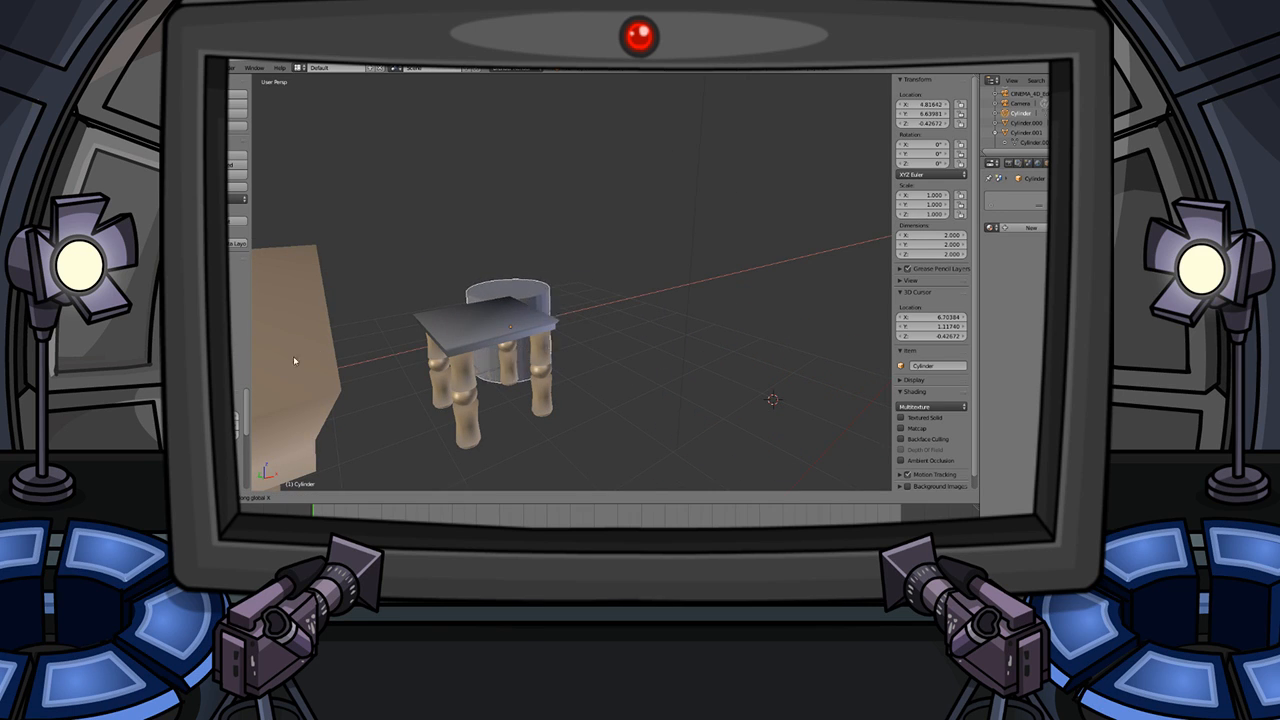
click(297, 357)
- Move the cylinder along Y to about 2.72, beside the seat
middle_drag(297, 357, 466, 363)
key(y)
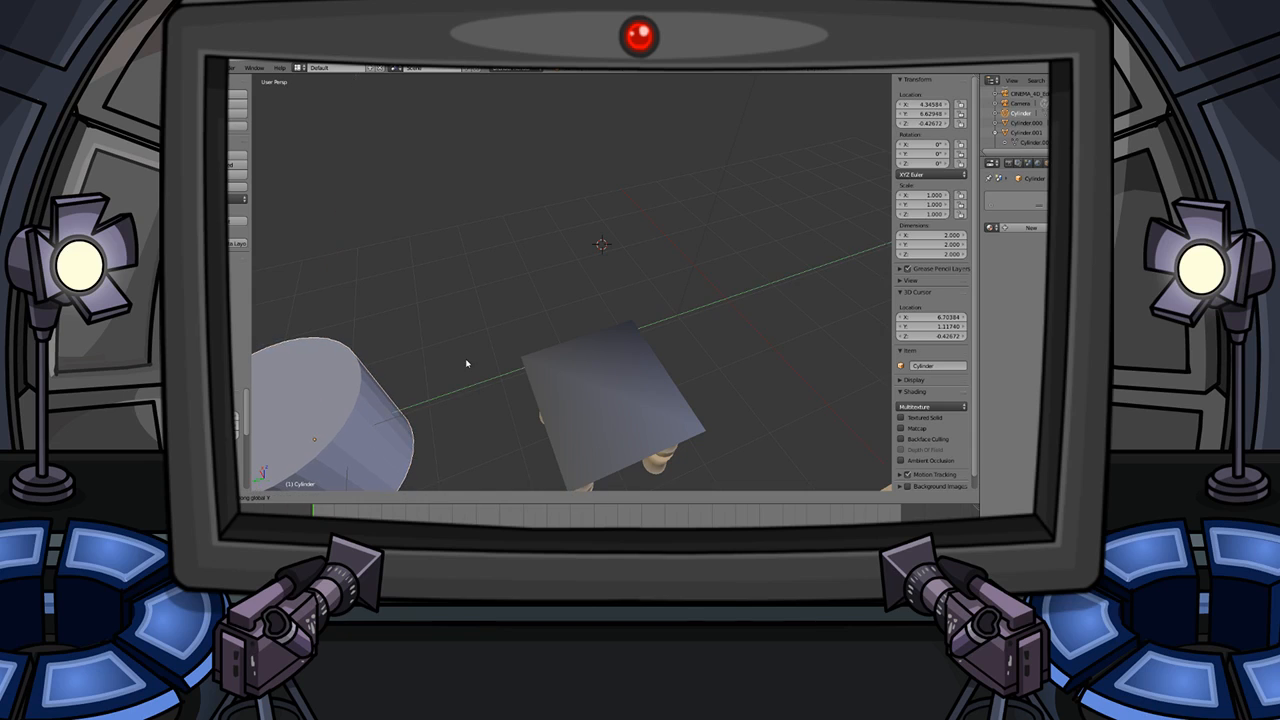
click(751, 351)
middle_drag(430, 408, 517, 385)
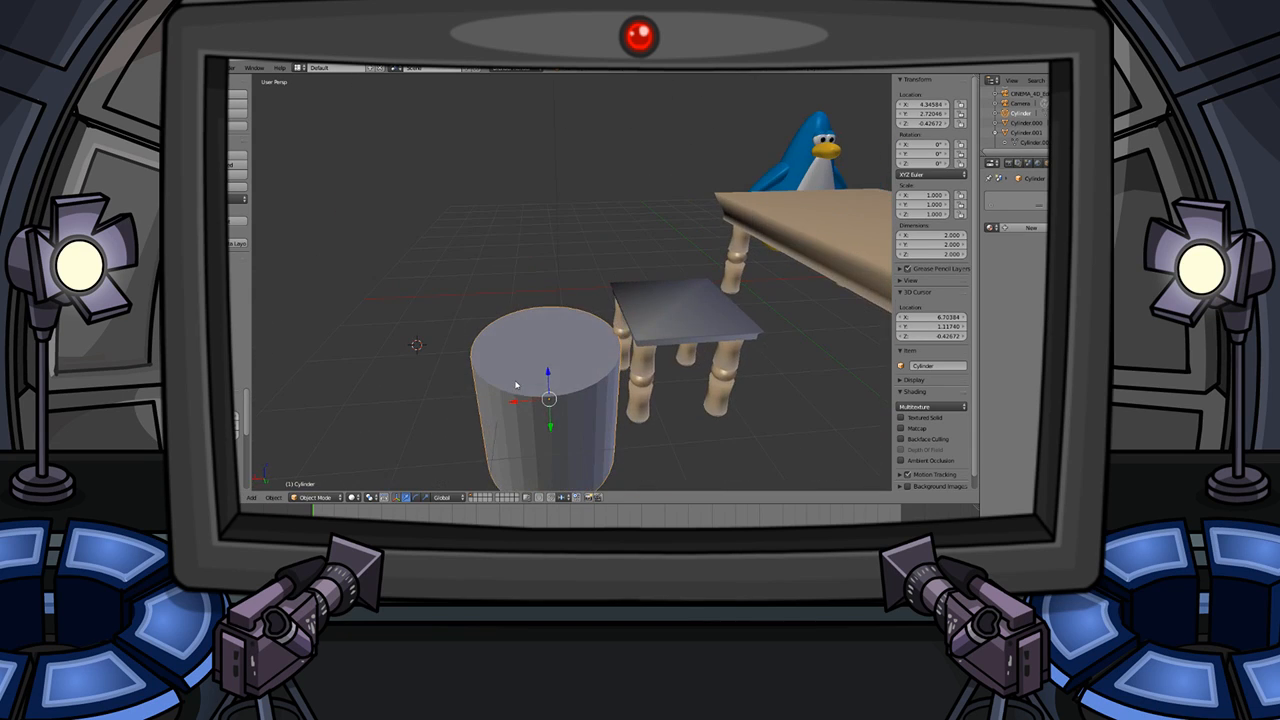
- Slim the cylinder to 0.050 in X and Y and position it at the seat's corner, at about X 3.23 and Z 1.40
drag(925, 236, 830, 236)
drag(940, 246, 880, 246)
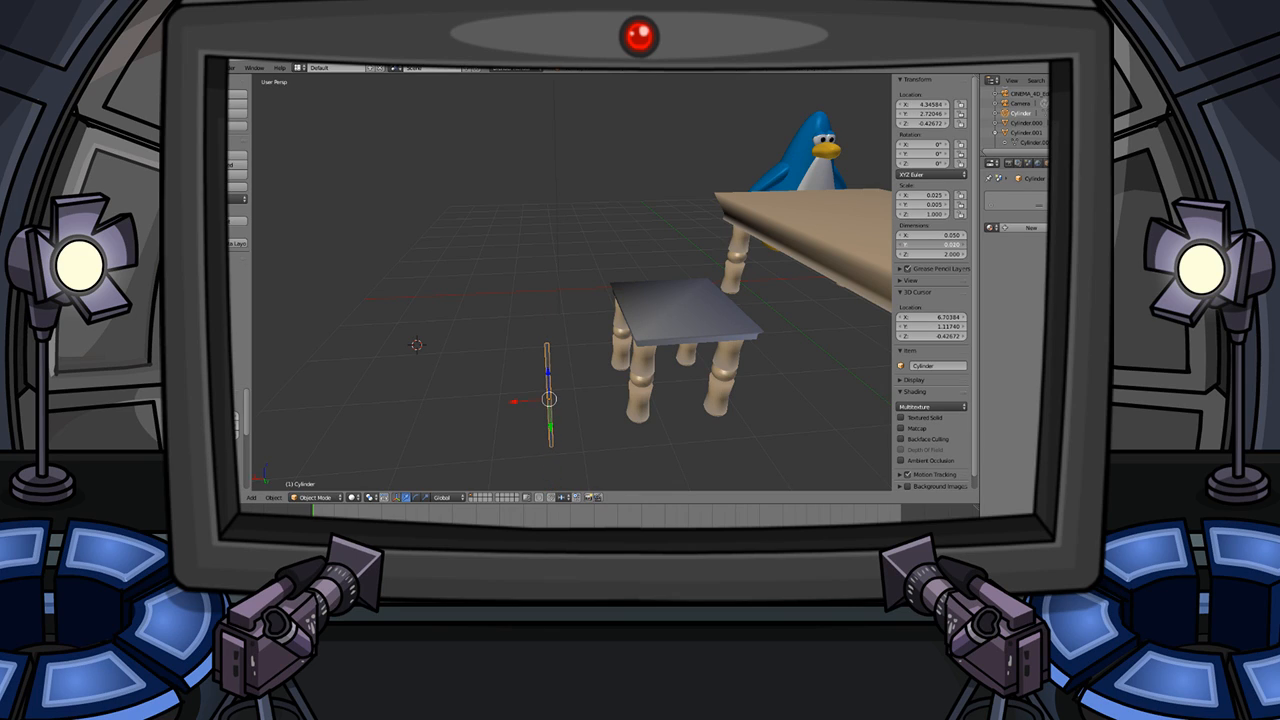
key(g)
key(x)
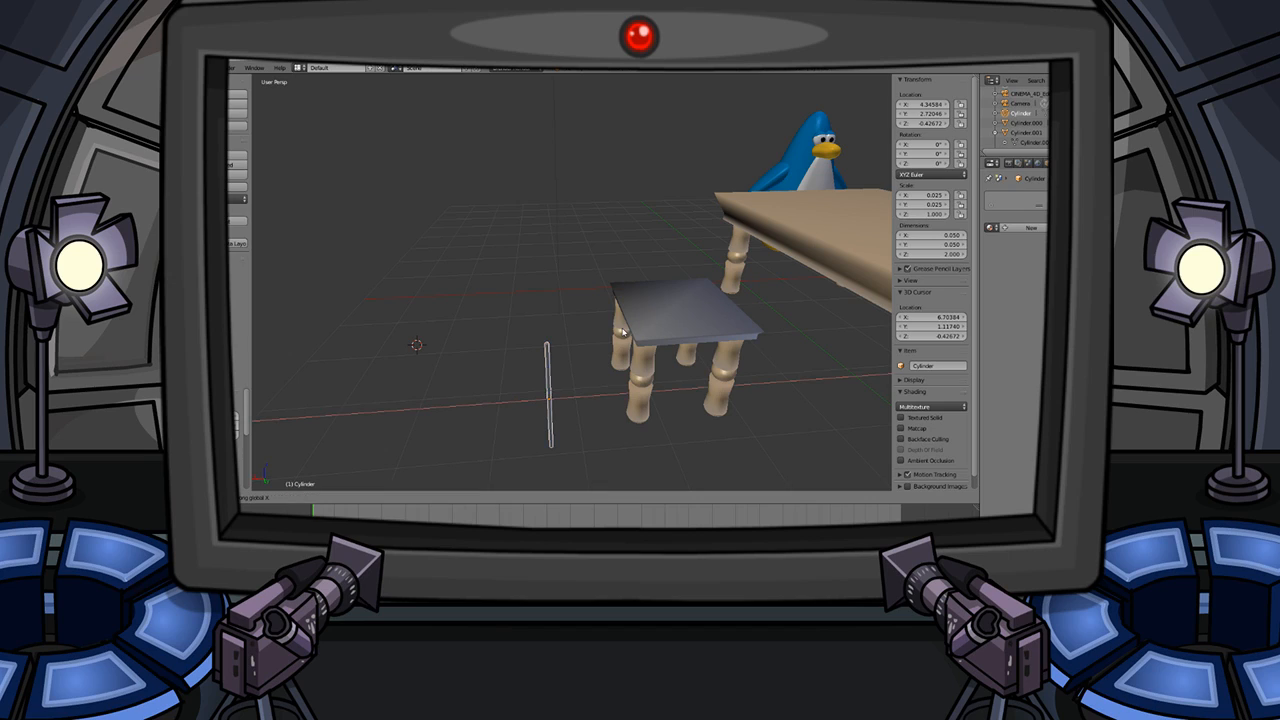
click(710, 272)
key(g)
key(z)
click(692, 175)
key(g)
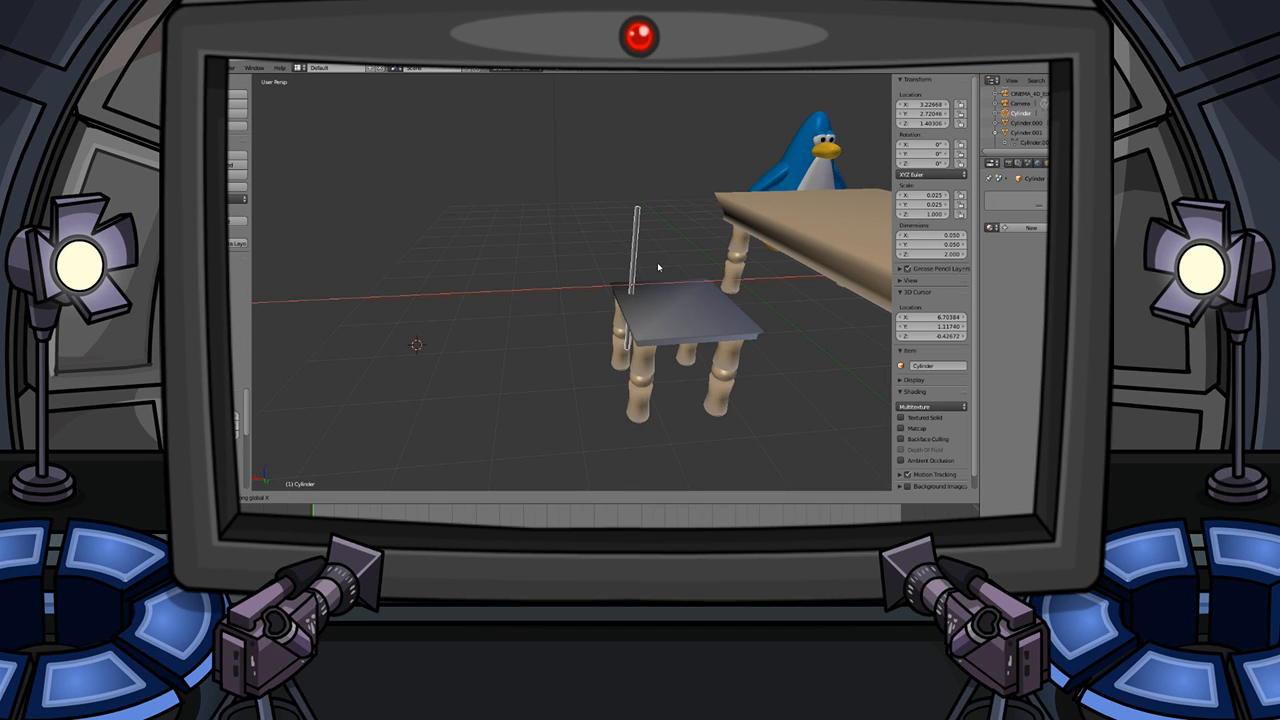
click(657, 262)
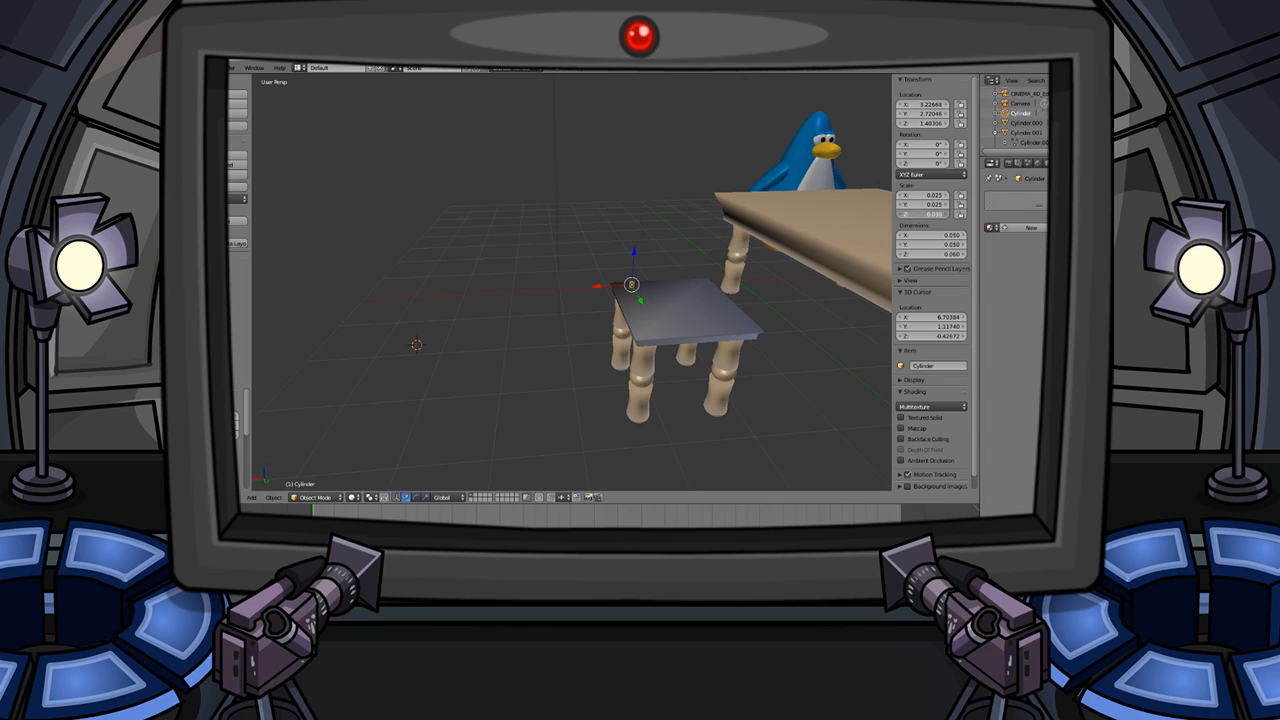
- Set the thin cylinder's Z dimension to 0.500 and raise it along Z to about 1.50
key(s)
key(z)
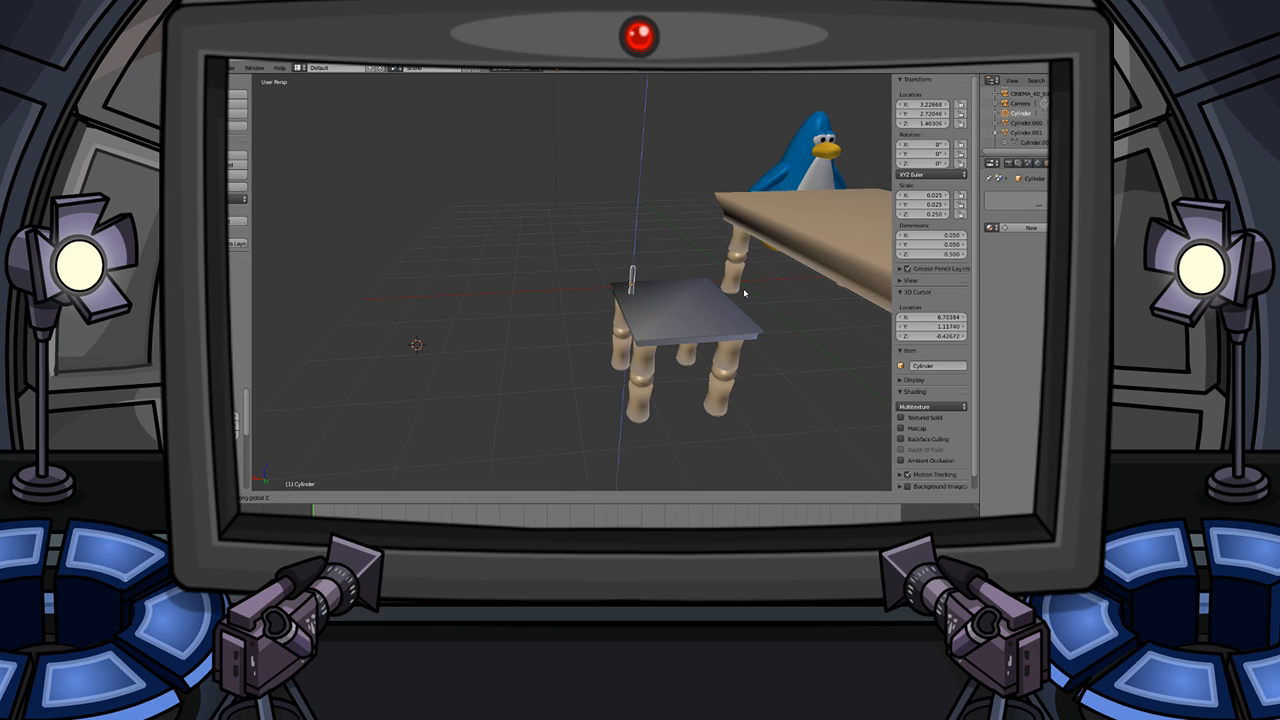
click(755, 287)
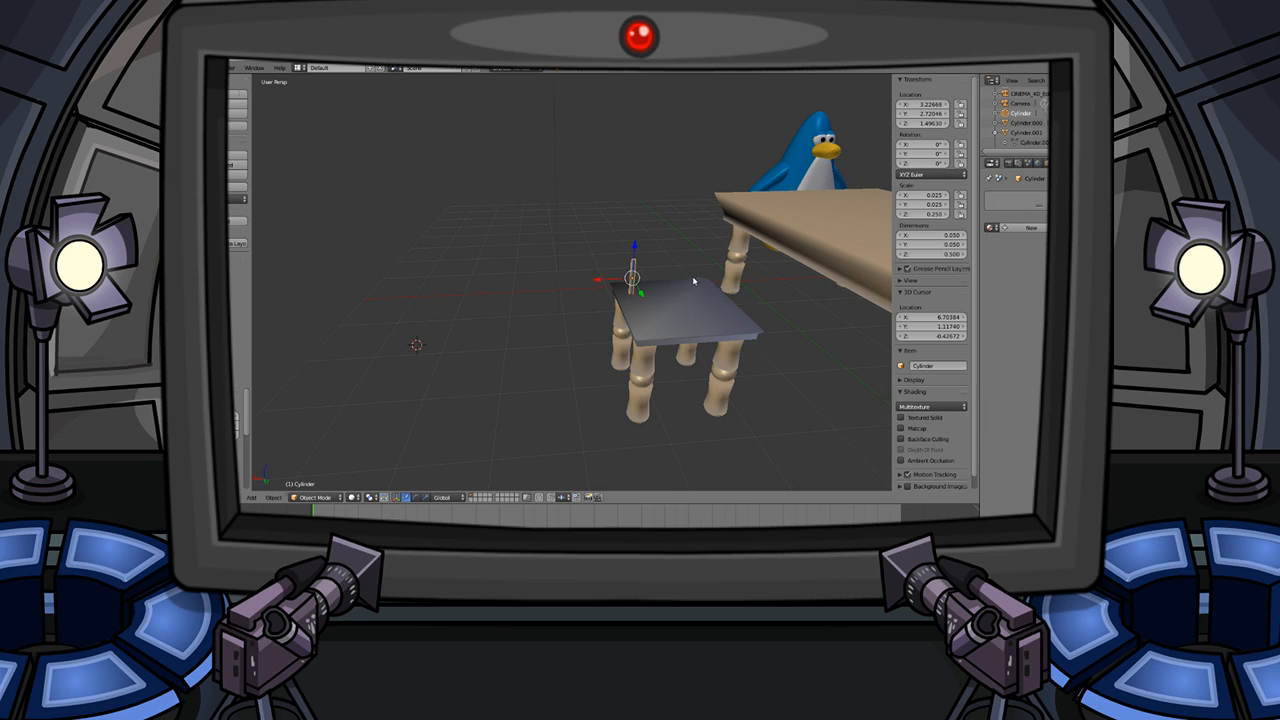
- Open the thin cylinder's mesh for editing and select its top end
key(Tab)
scroll(695, 283, up, 5)
scroll(729, 207, down, 1)
right_click(715, 228)
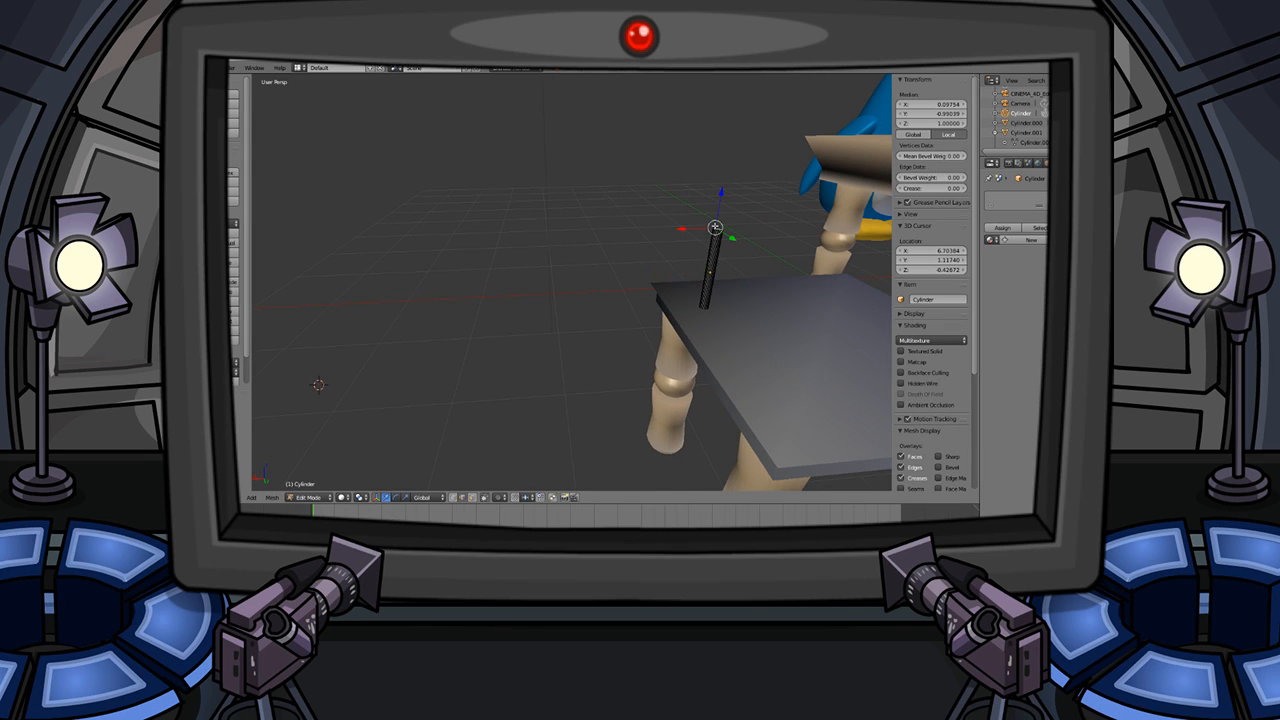
key(ctrl+Tab)
ctrl+click(713, 236)
key(e)
click(740, 160)
key(ctrl+z)
key(e)
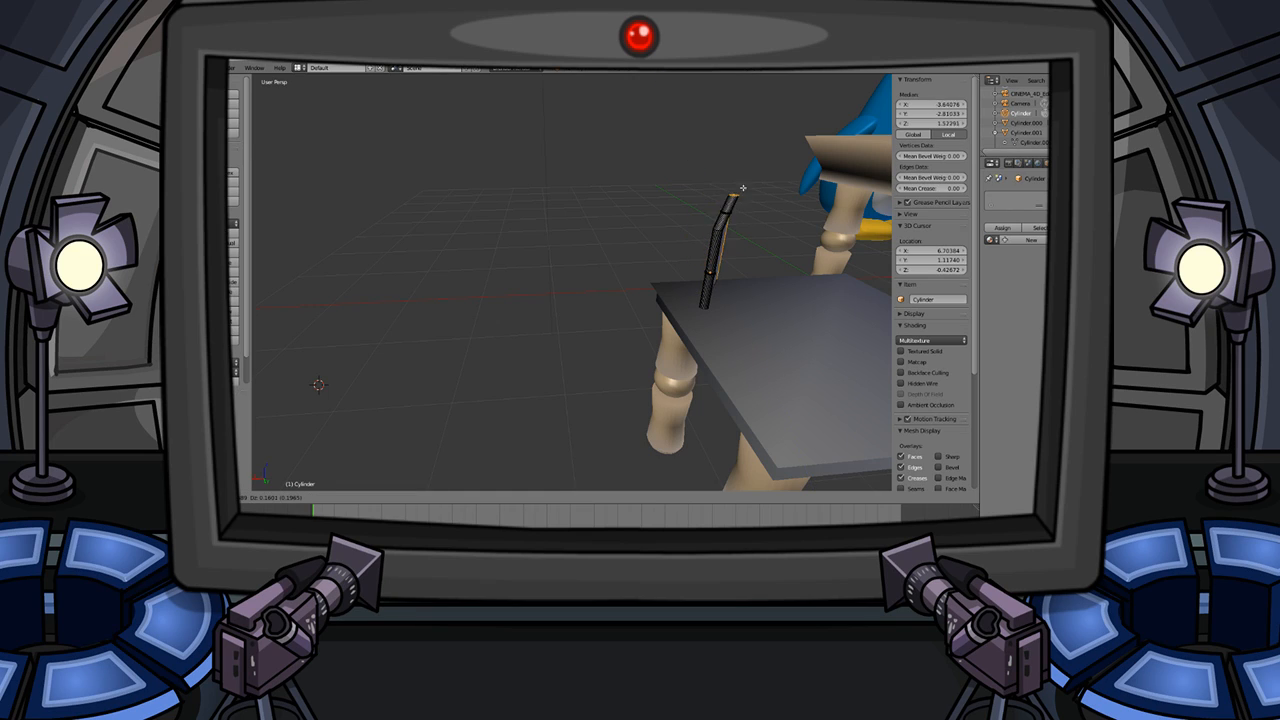
right_click(737, 138)
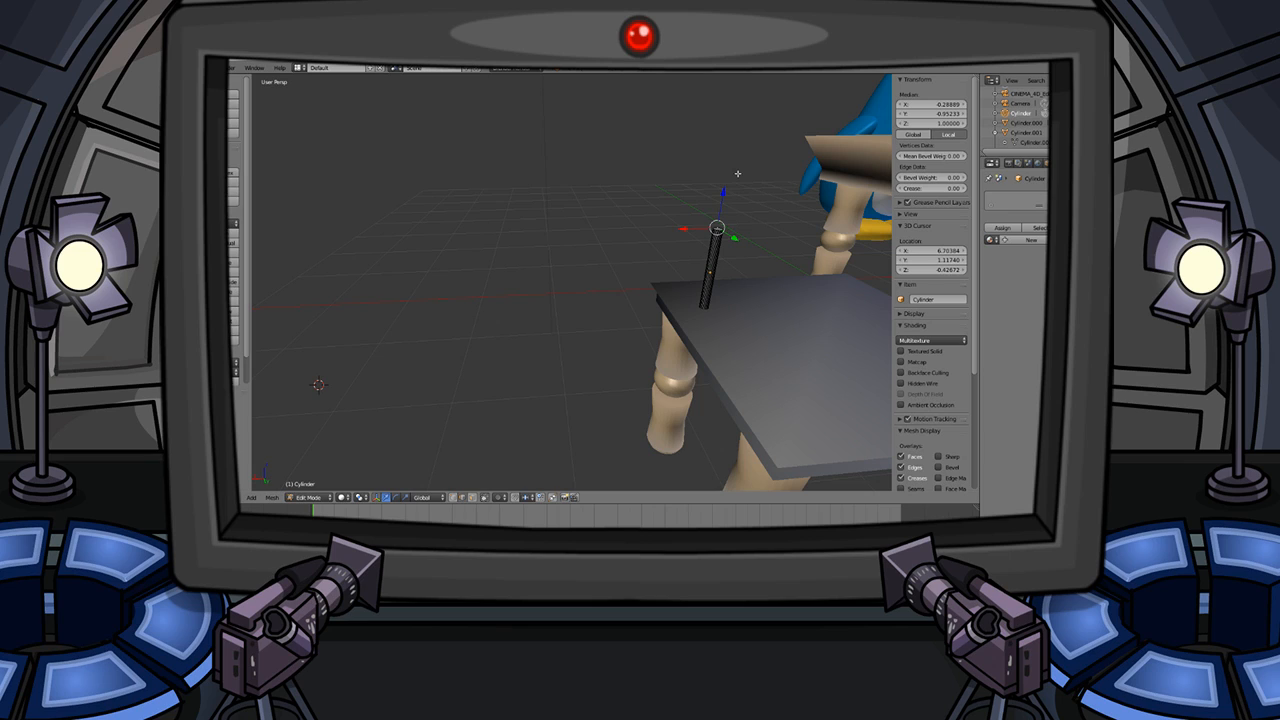
- Extrude the thin cylinder's top upward until the rod is about 0.819 tall, and return to object mode
scroll(734, 210, up, 4)
shift+middle_drag(760, 229, 451, 457)
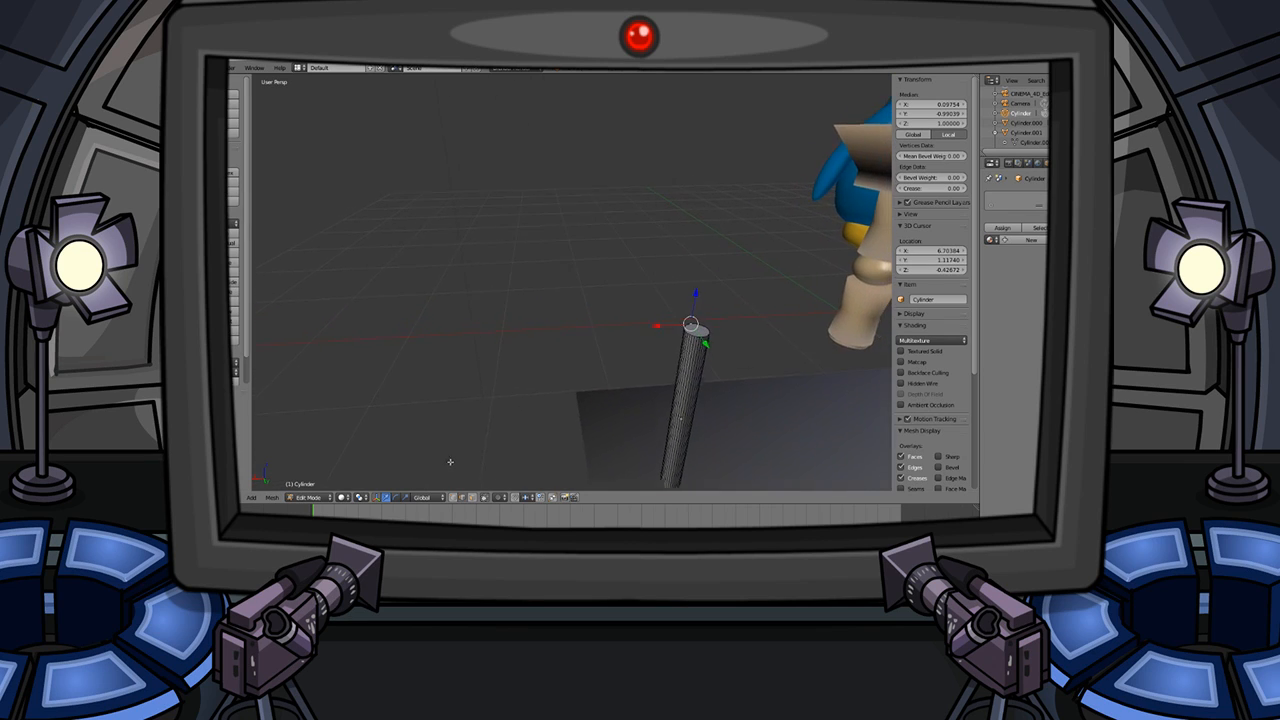
scroll(709, 388, up, 2)
key(e)
click(731, 338)
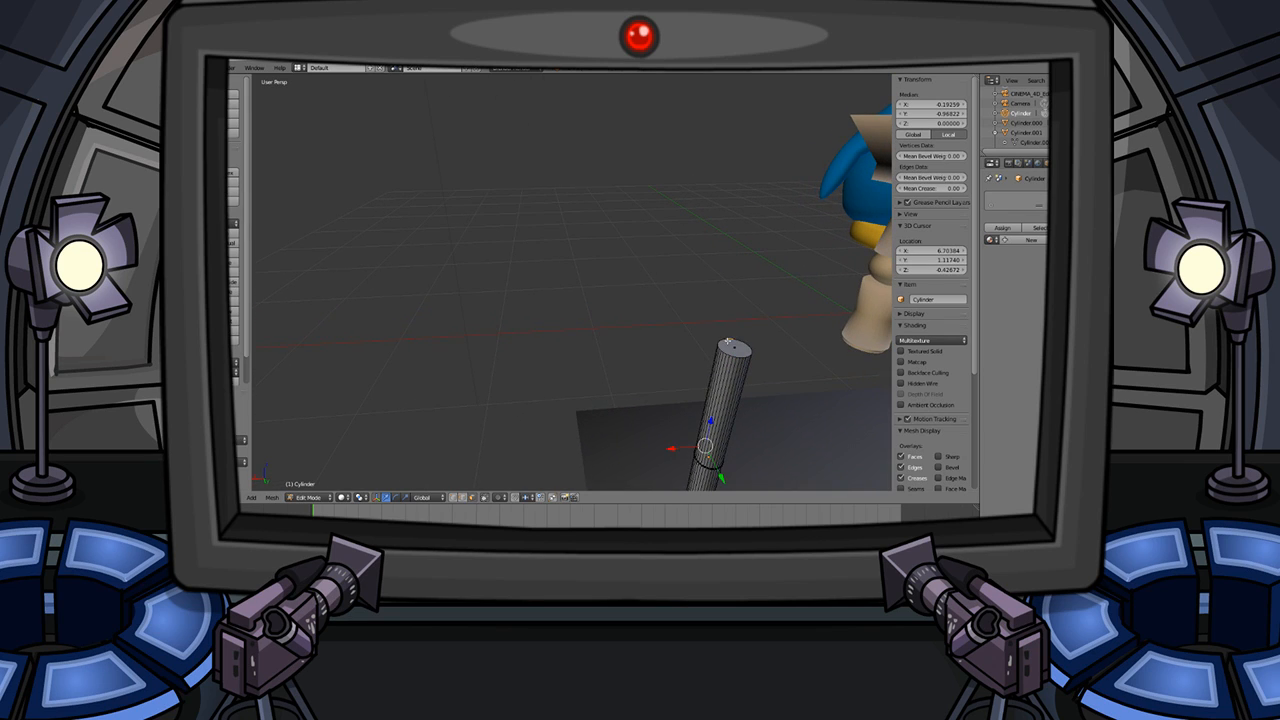
click(806, 136)
scroll(786, 206, down, 5)
middle_drag(786, 206, 587, 299)
key(a)
key(Tab)
scroll(649, 277, down, 6)
key(a)
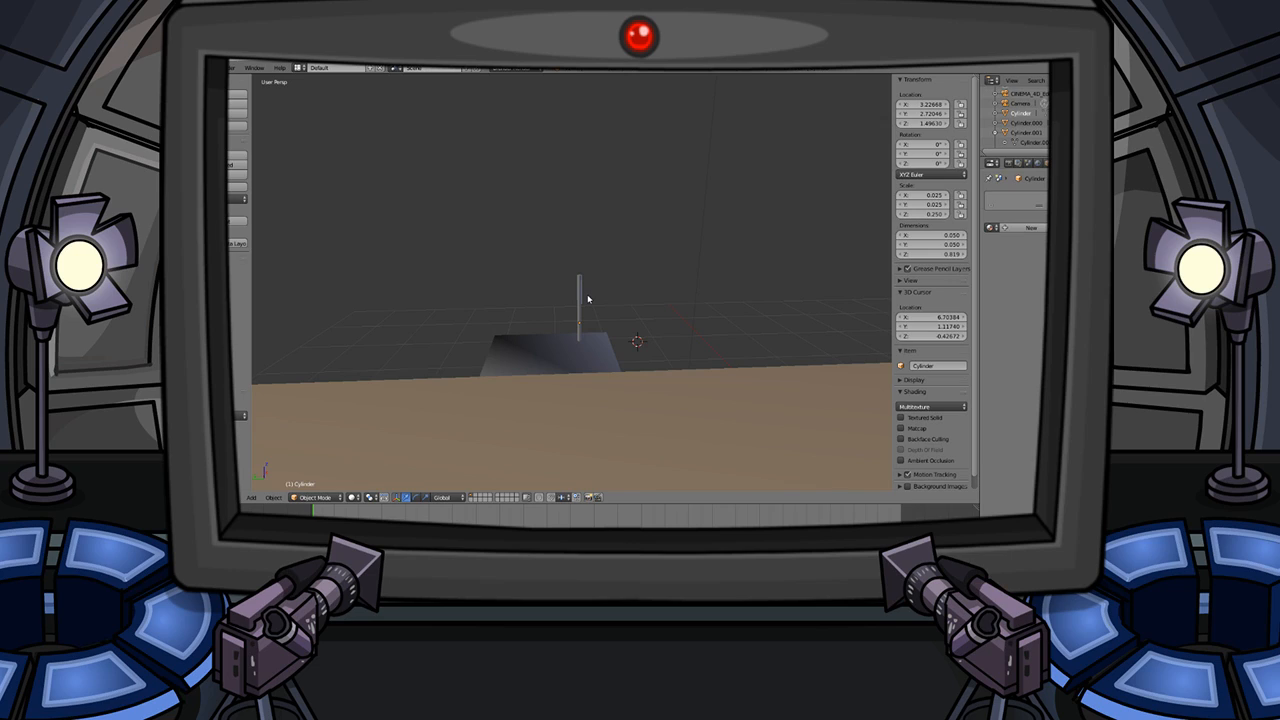
- Thicken the rod to 0.100 in its X and Y dimensions
scroll(585, 272, up, 3)
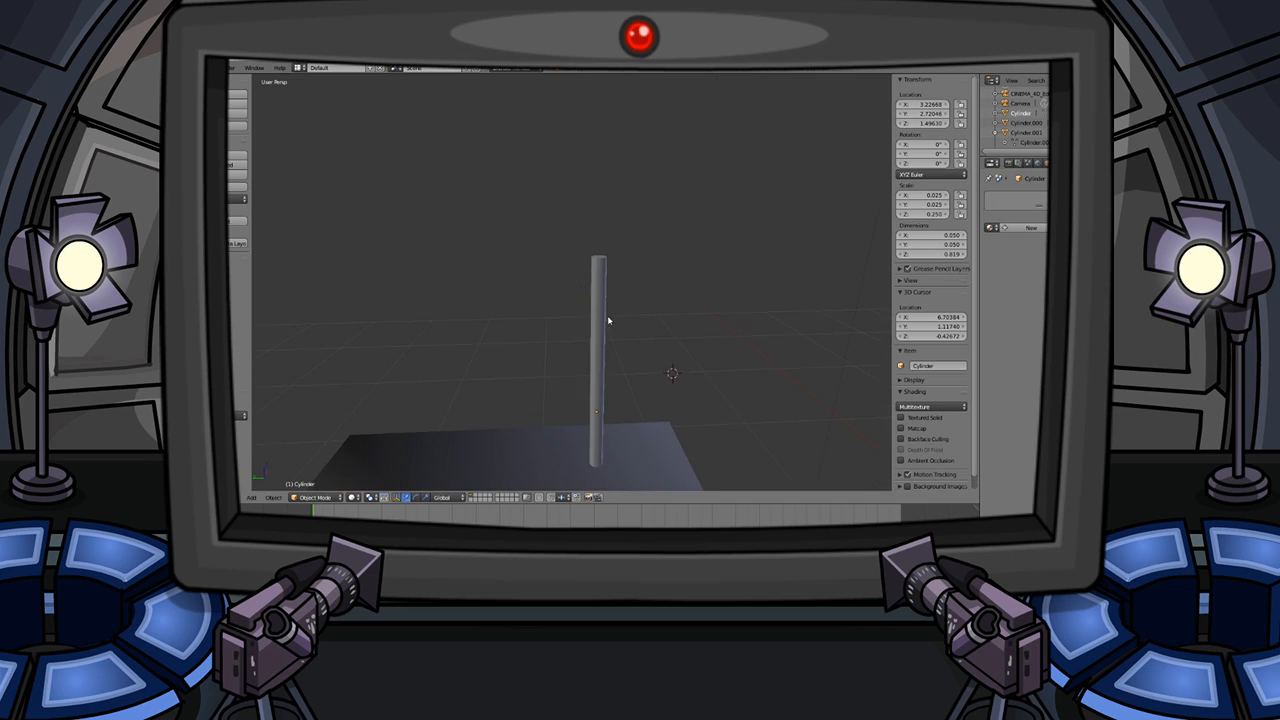
right_click(603, 277)
drag(936, 235, 956, 244)
scroll(687, 295, down, 4)
middle_drag(687, 295, 604, 296)
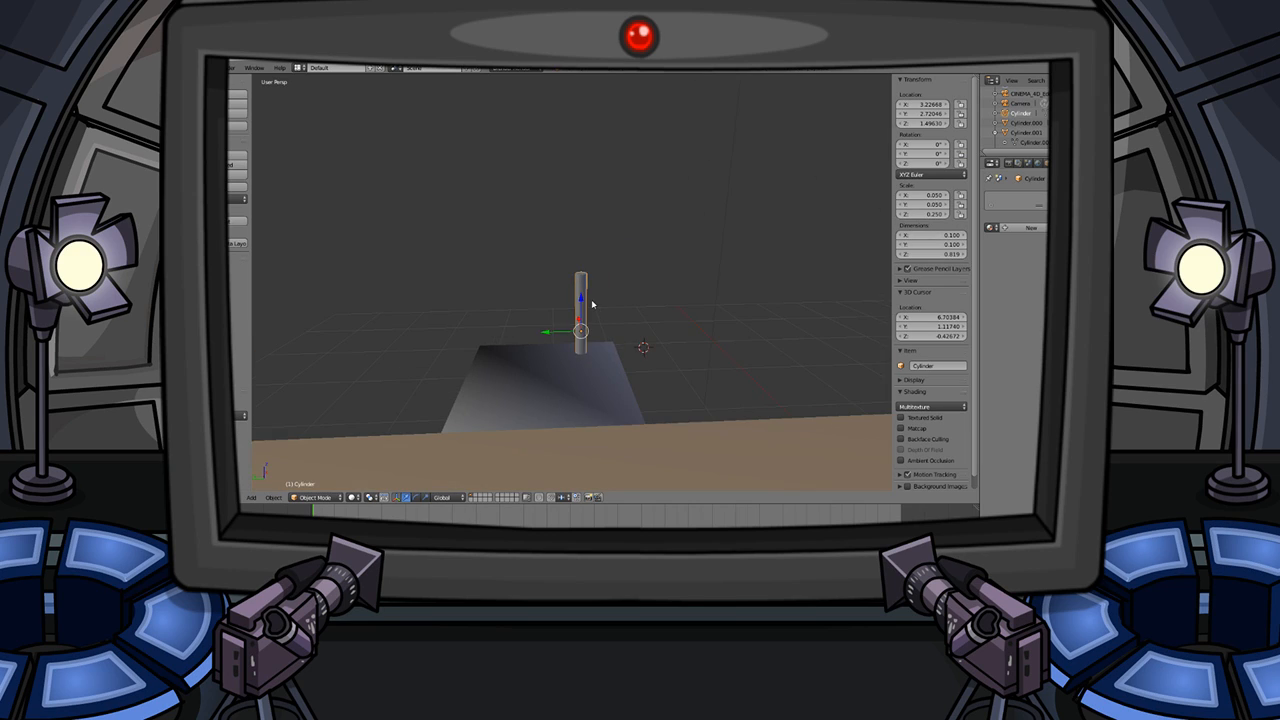
- Extrude the rod's top face upward so the rod is about 1.147 tall, and return to object mode
key(Tab)
scroll(590, 304, up, 3)
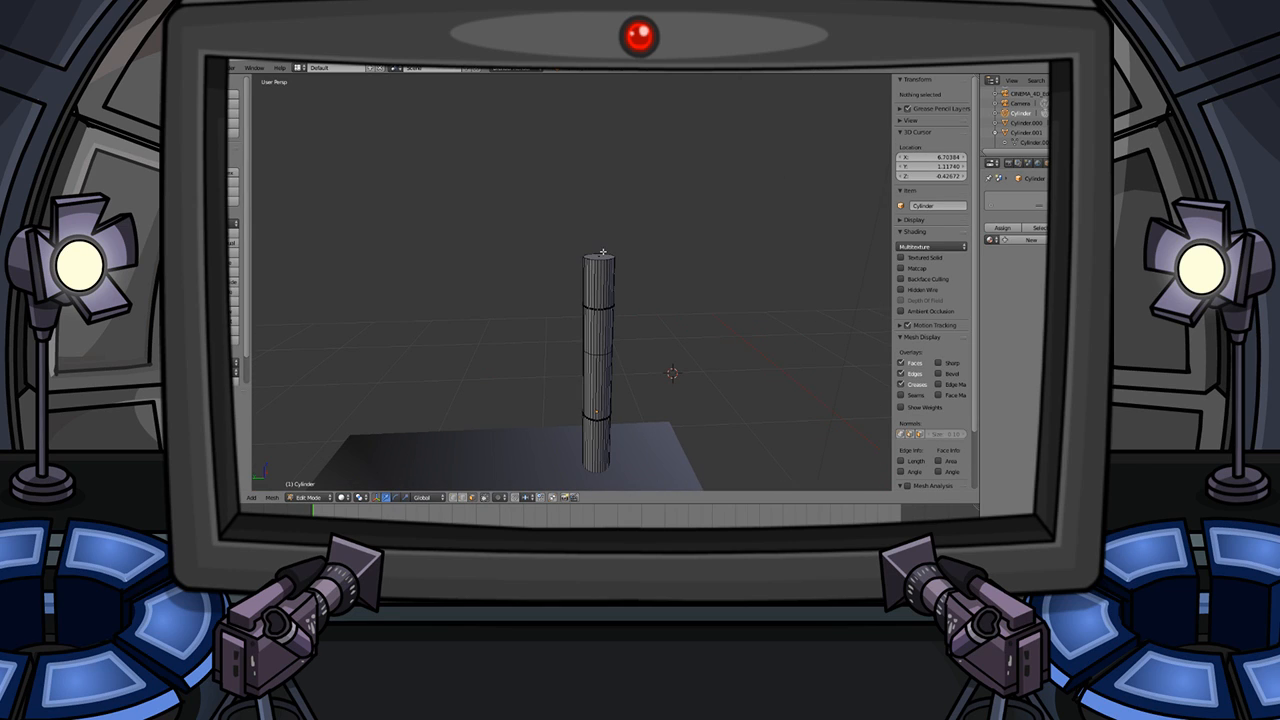
right_click(603, 252)
key(e)
click(620, 143)
key(Tab)
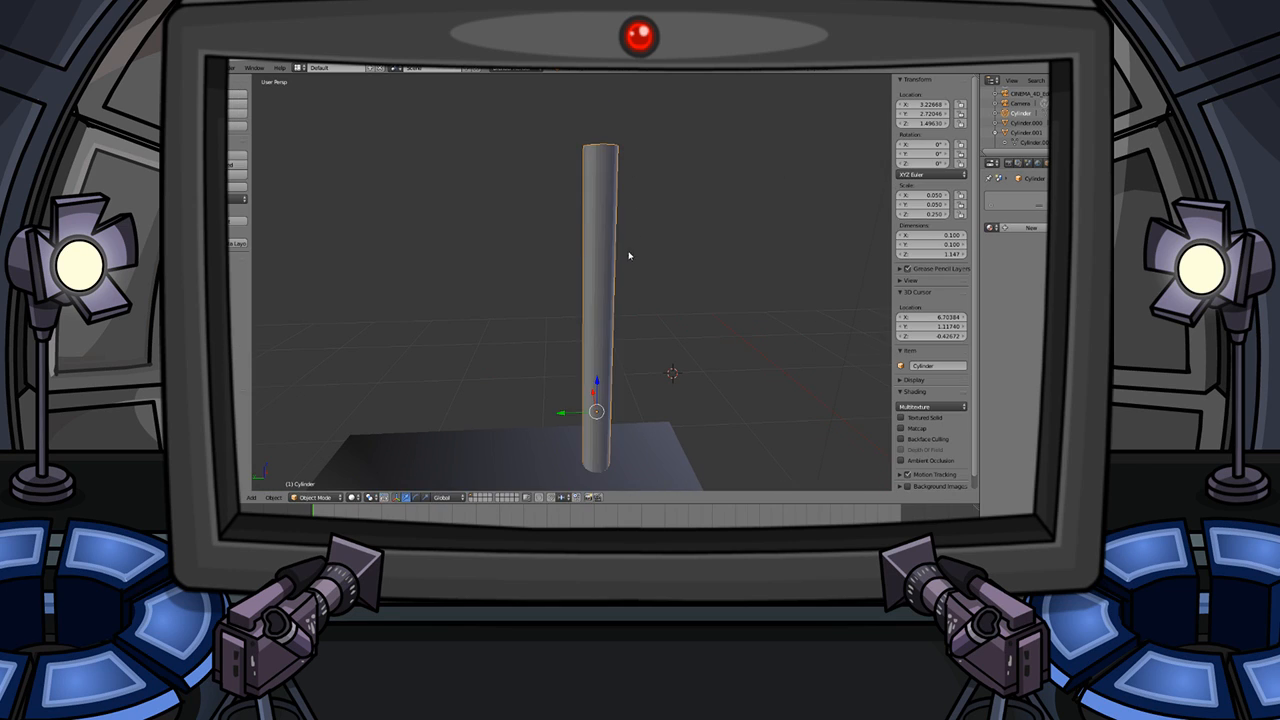
- Duplicate the rod and place the copy along Y at about 3.39, on the same edge of the seat
scroll(628, 252, down, 9)
middle_drag(642, 260, 614, 291)
scroll(514, 298, up, 8)
scroll(592, 305, up, 1)
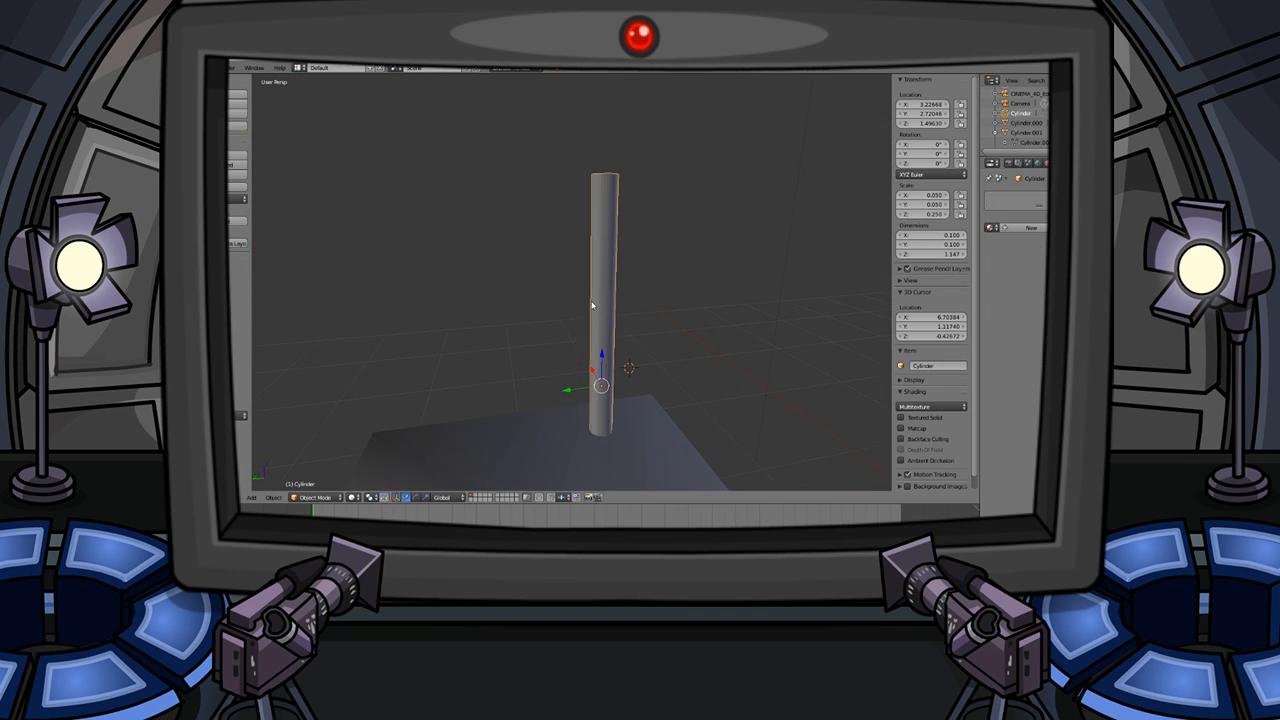
key(shift+d)
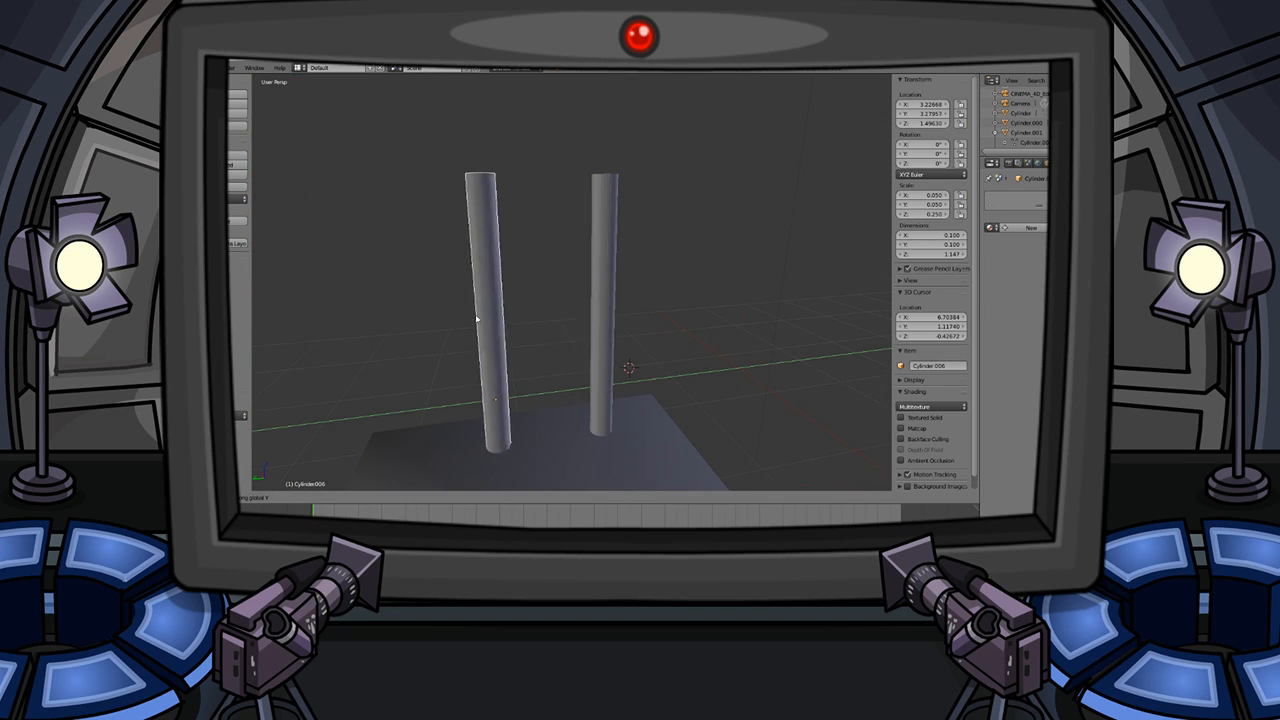
click(432, 322)
key(a)
scroll(608, 300, down, 1)
middle_drag(608, 300, 531, 317)
scroll(531, 317, up, 2)
scroll(540, 317, down, 3)
scroll(541, 317, down, 4)
scroll(547, 301, up, 6)
right_click(537, 292)
shift+right_click(502, 281)
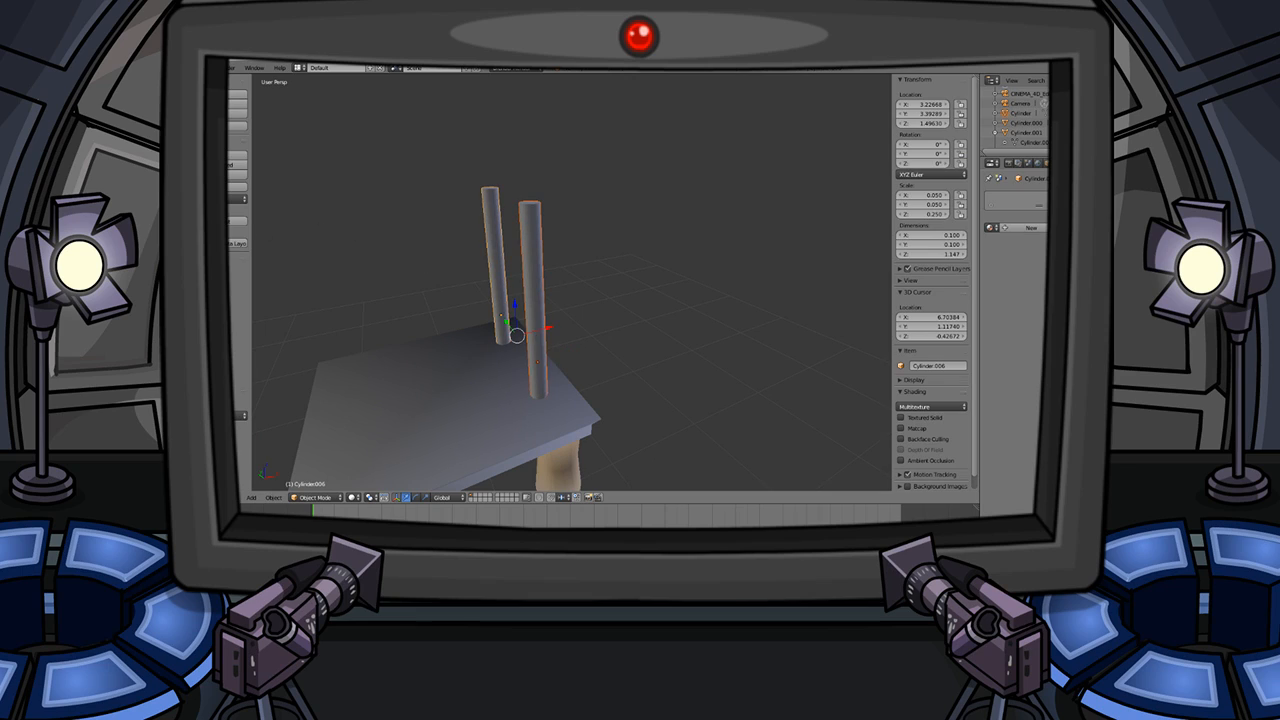
key(a)
- Duplicate the seat and raise the copy along Z to about 2.56, above the rods
right_click(463, 370)
middle_drag(420, 259, 587, 264)
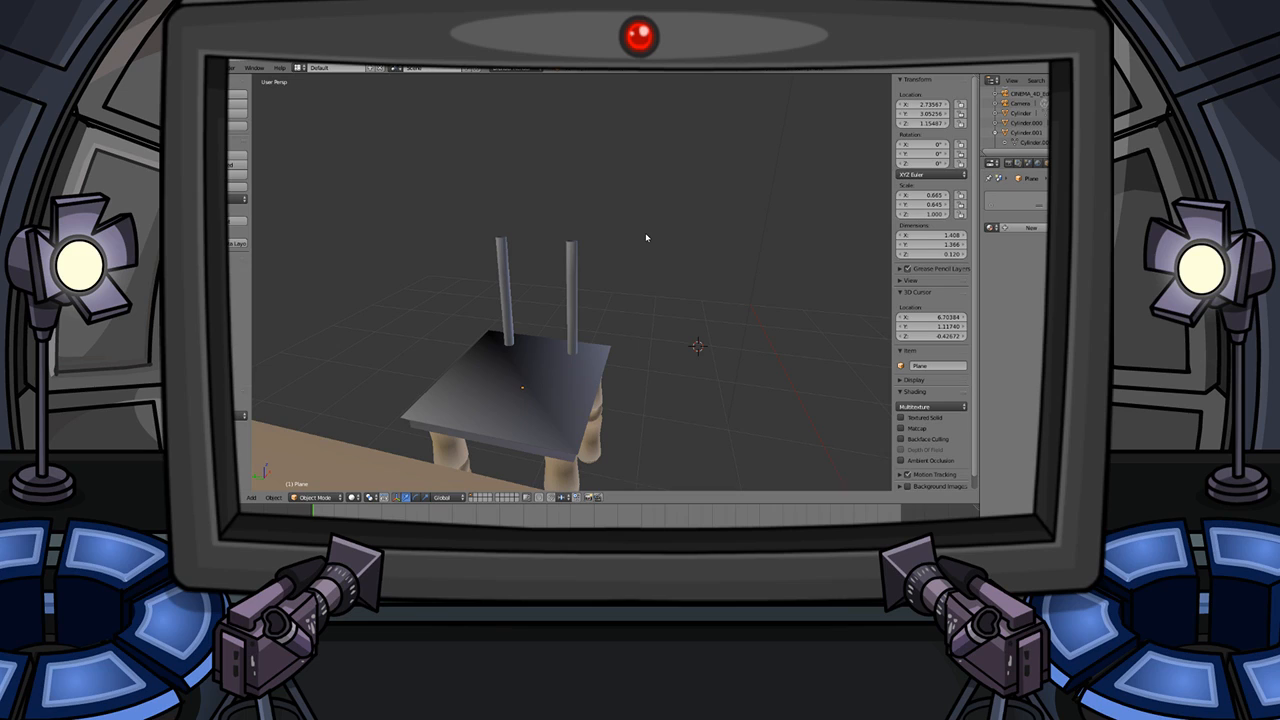
right_click(522, 390)
key(shift+d)
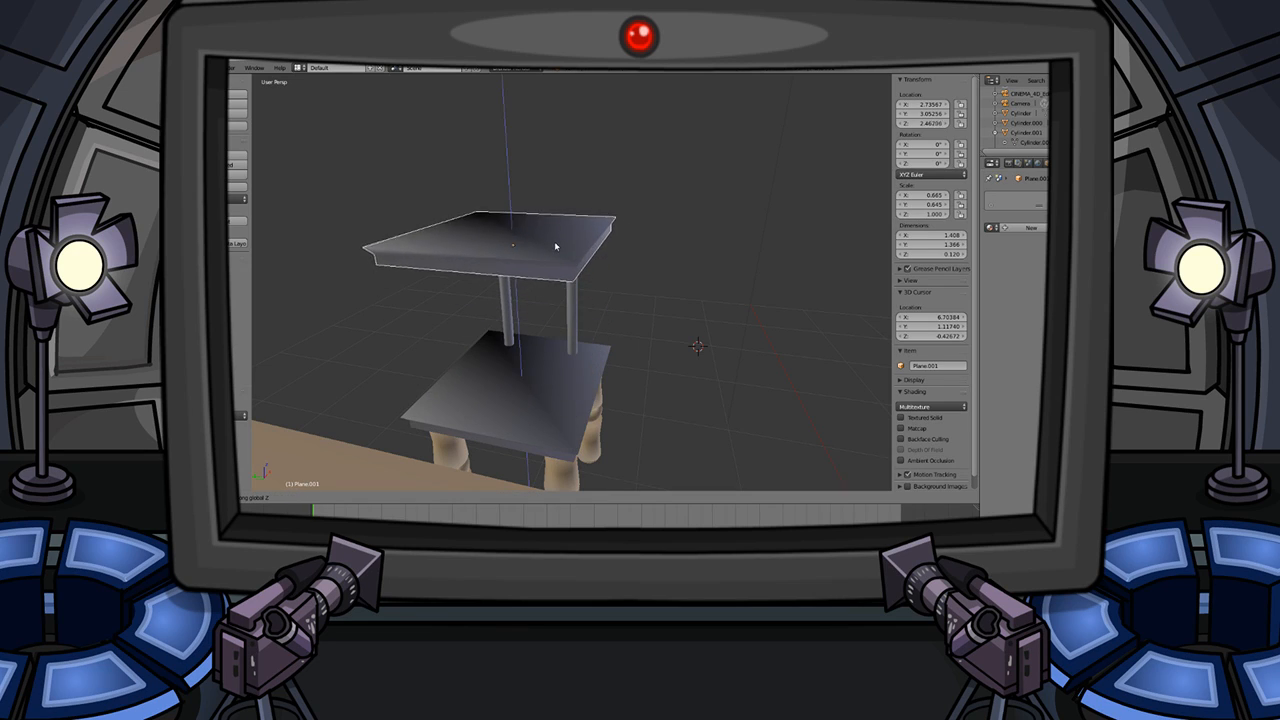
click(583, 255)
middle_drag(586, 257, 886, 226)
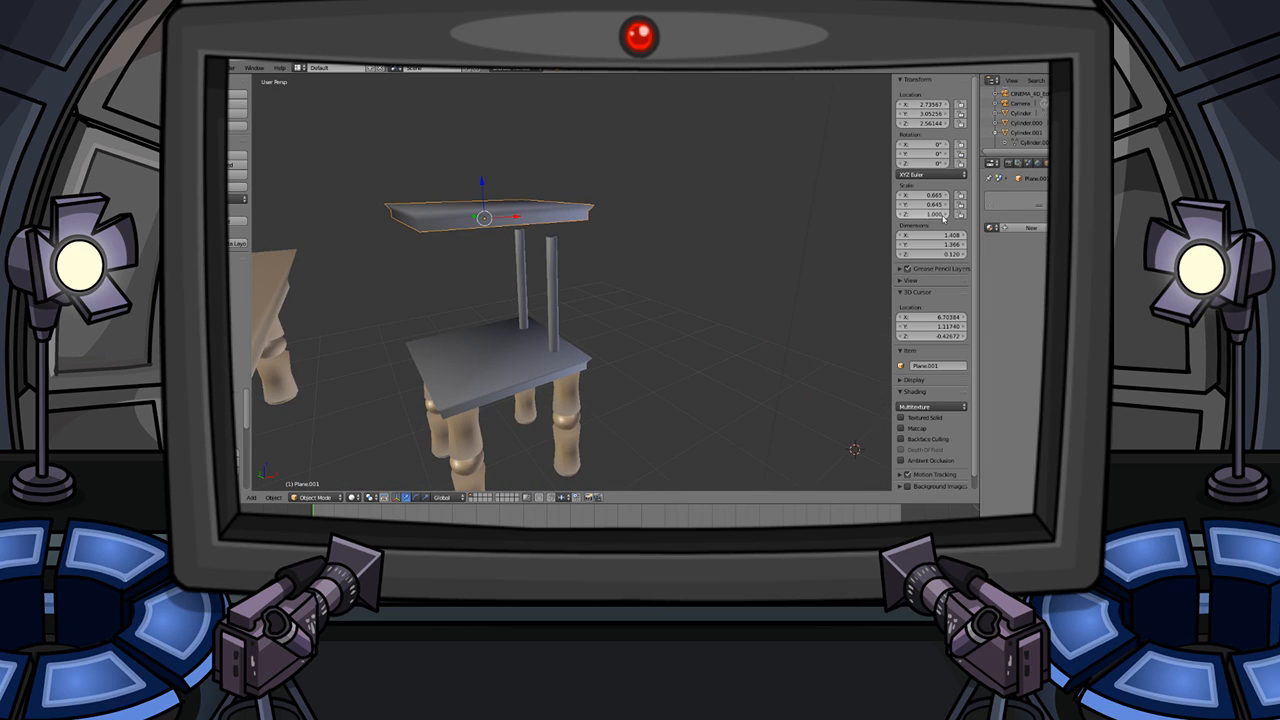
- Try a Y rotation of 90° on the raised seat copy
drag(923, 158, 980, 158)
click(922, 153)
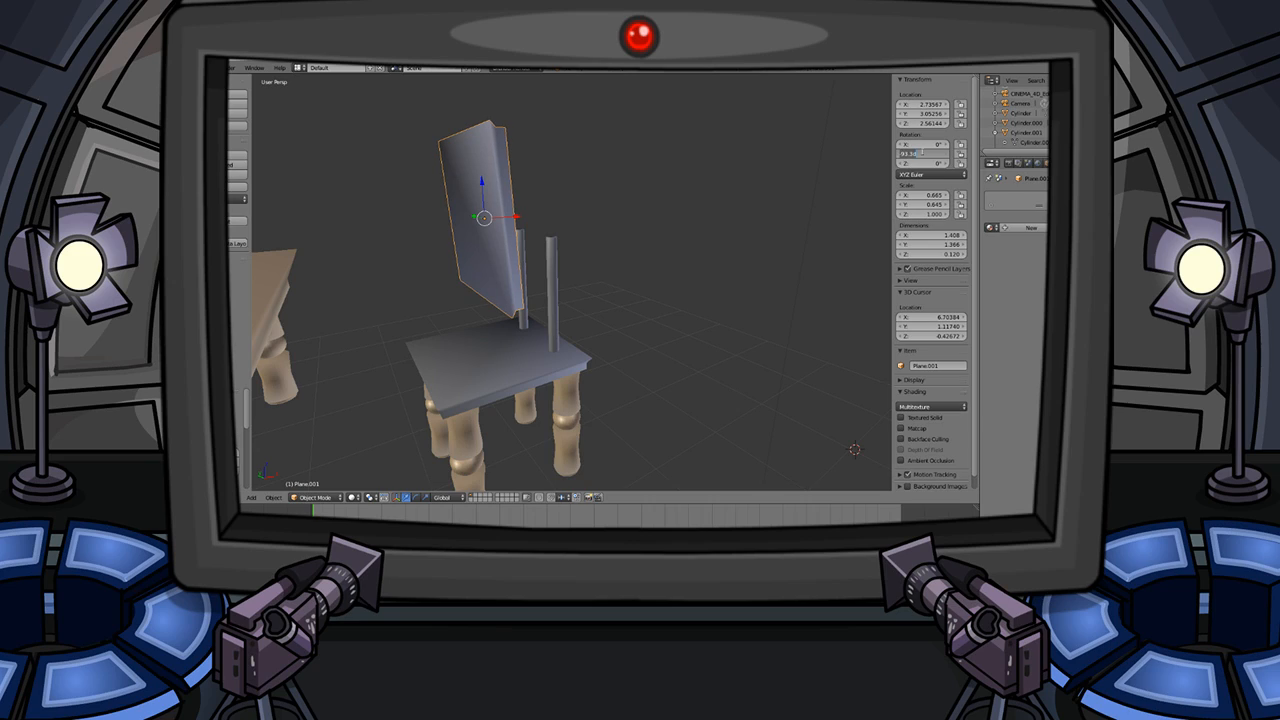
text(90)
key(Return)
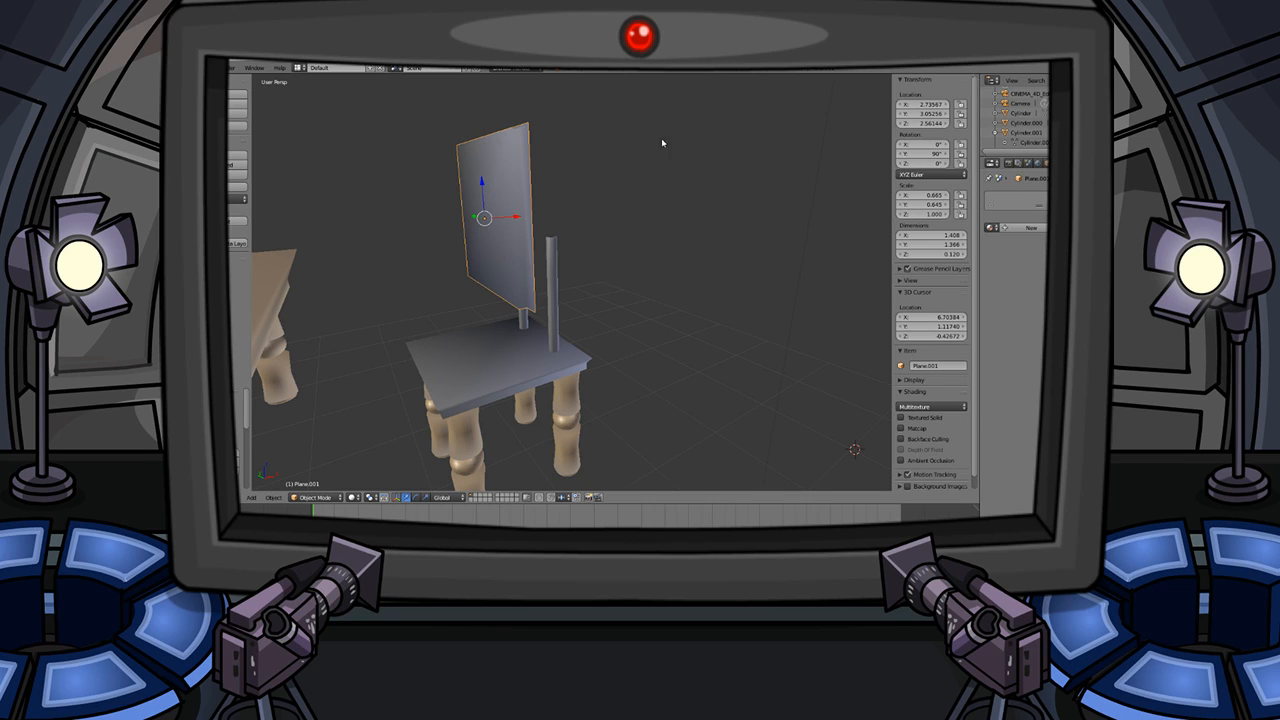
- Set the raised panel's Y rotation to -90° and move it along X to about 3.22, up against the rods
click(919, 152)
text(-90)
key(Return)
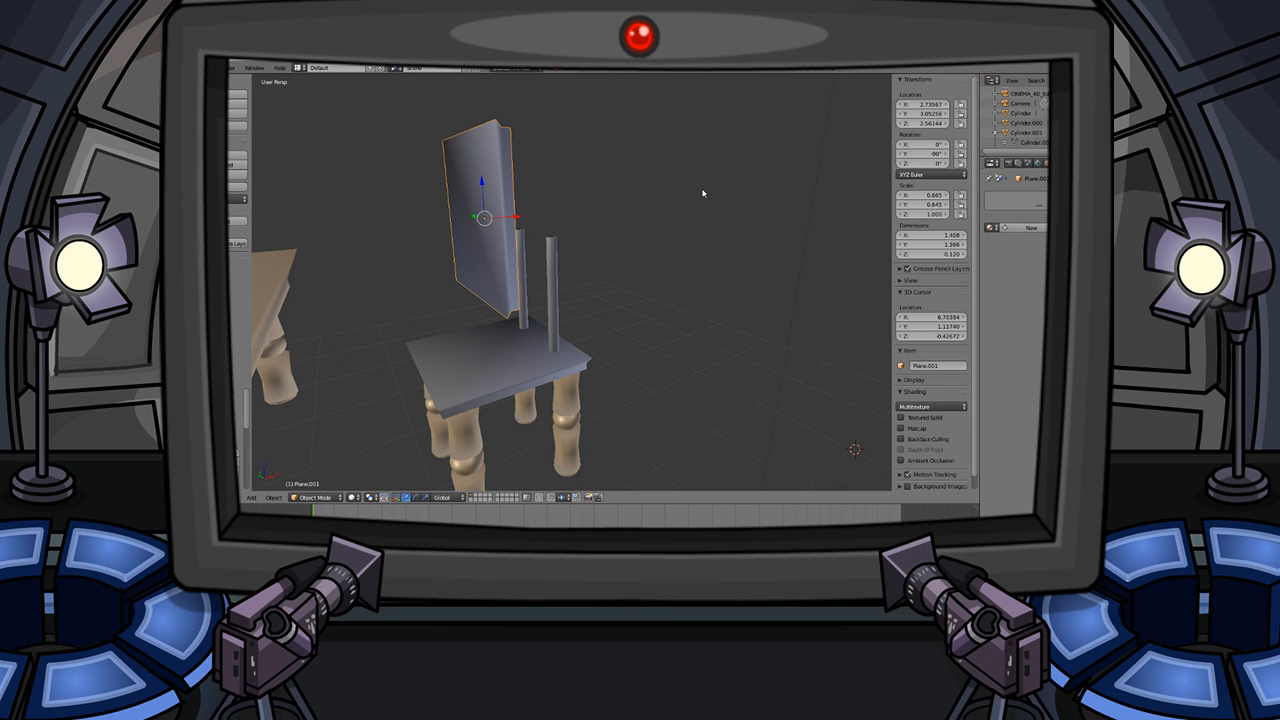
key(g)
key(x)
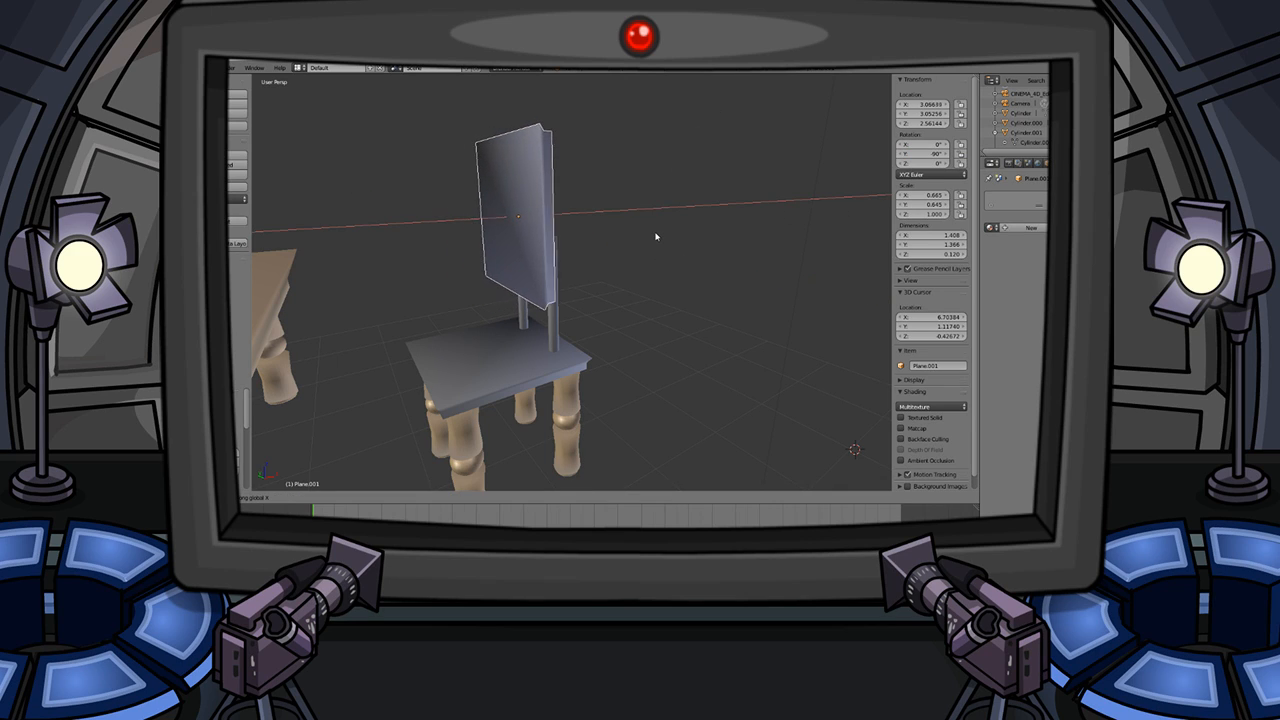
click(671, 237)
key(a)
- Reduce the backrest panel's X scale to 0.385
middle_drag(532, 289, 587, 283)
right_click(586, 283)
drag(931, 196, 904, 196)
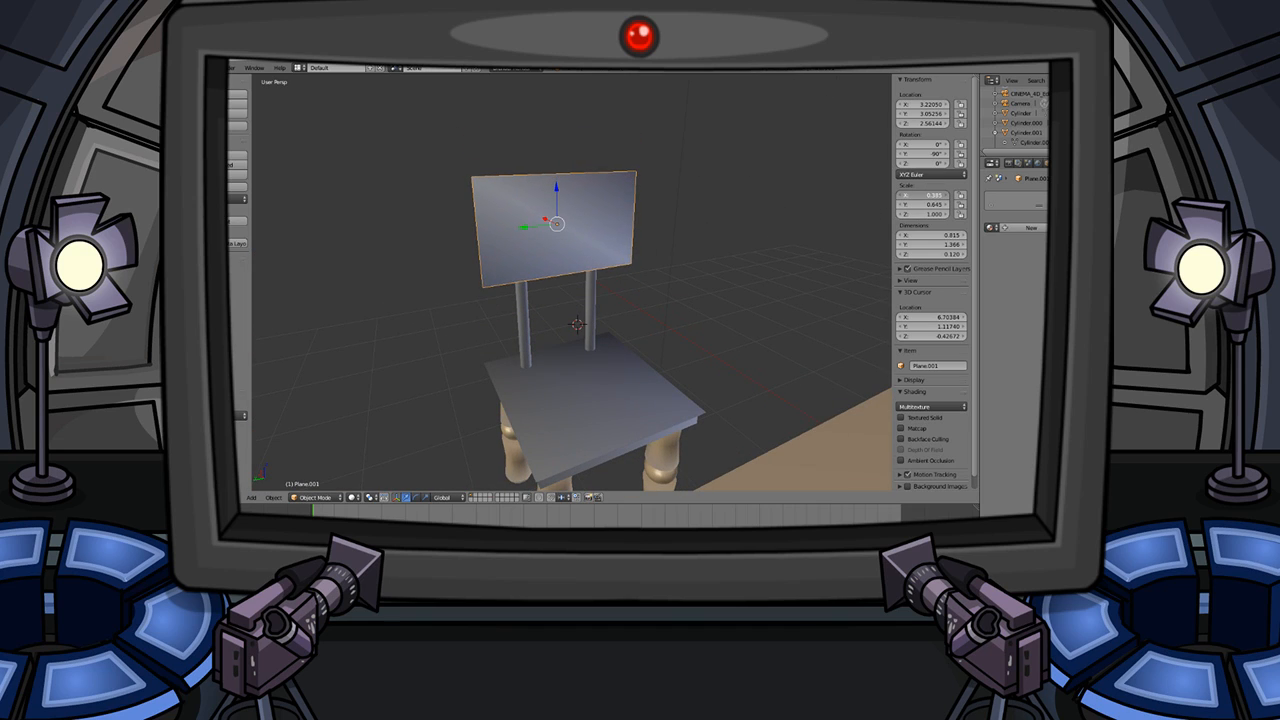
- Tilt the backrest panel to about -76.4° around Y and shift it along X to about 3.295, onto the rods
middle_drag(739, 267, 612, 258)
right_click(612, 258)
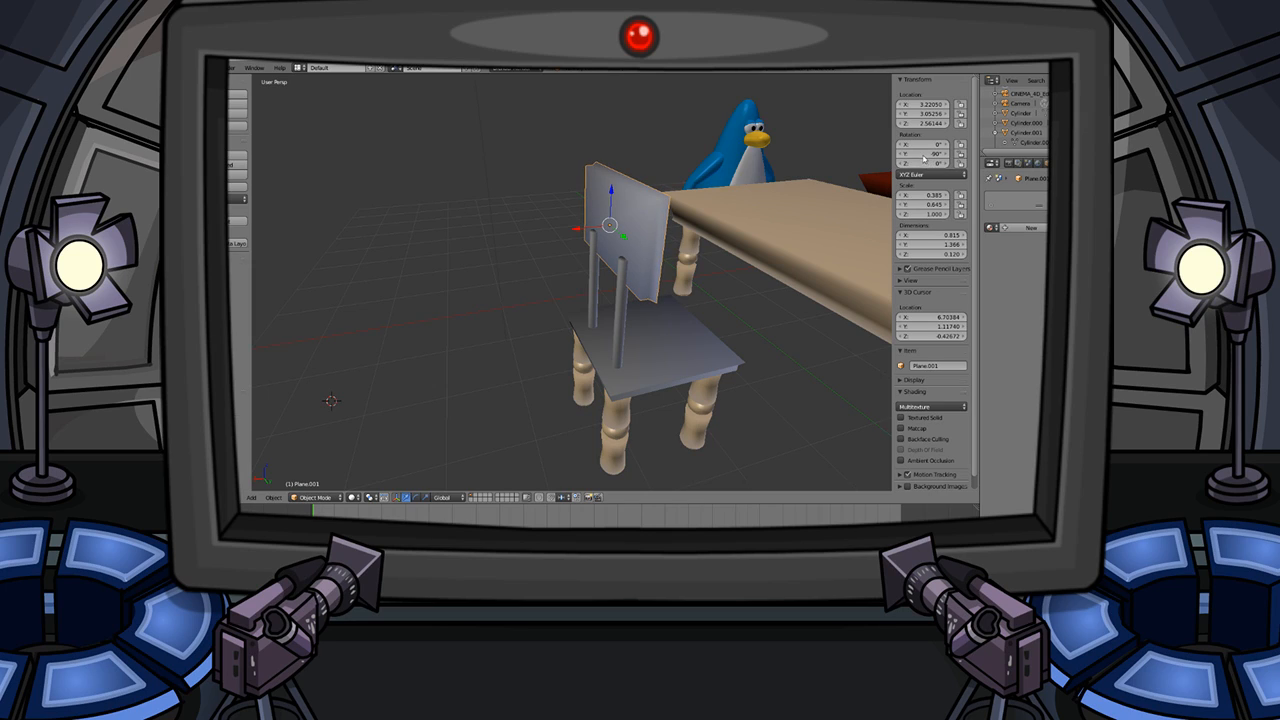
drag(922, 154, 908, 154)
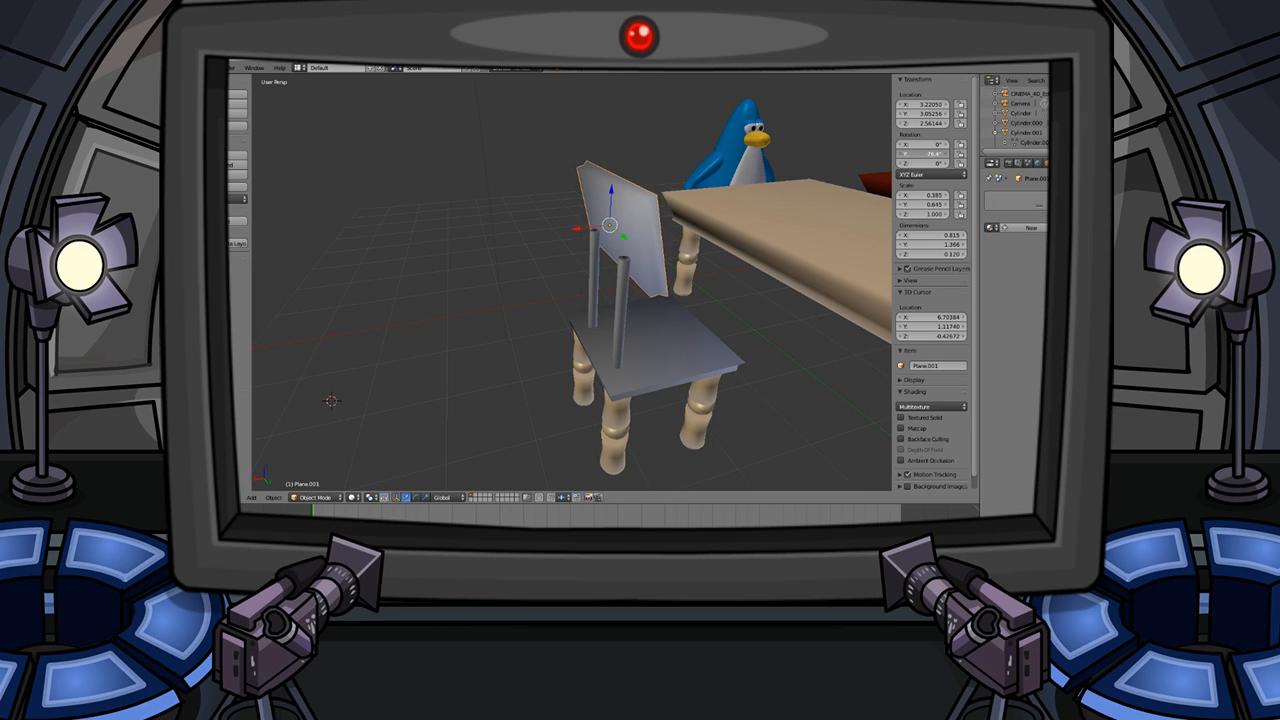
key(g)
key(x)
click(568, 287)
key(a)
- Join the seat, both rods and the backrest panel into one object
middle_drag(661, 268, 507, 335)
right_click(507, 335)
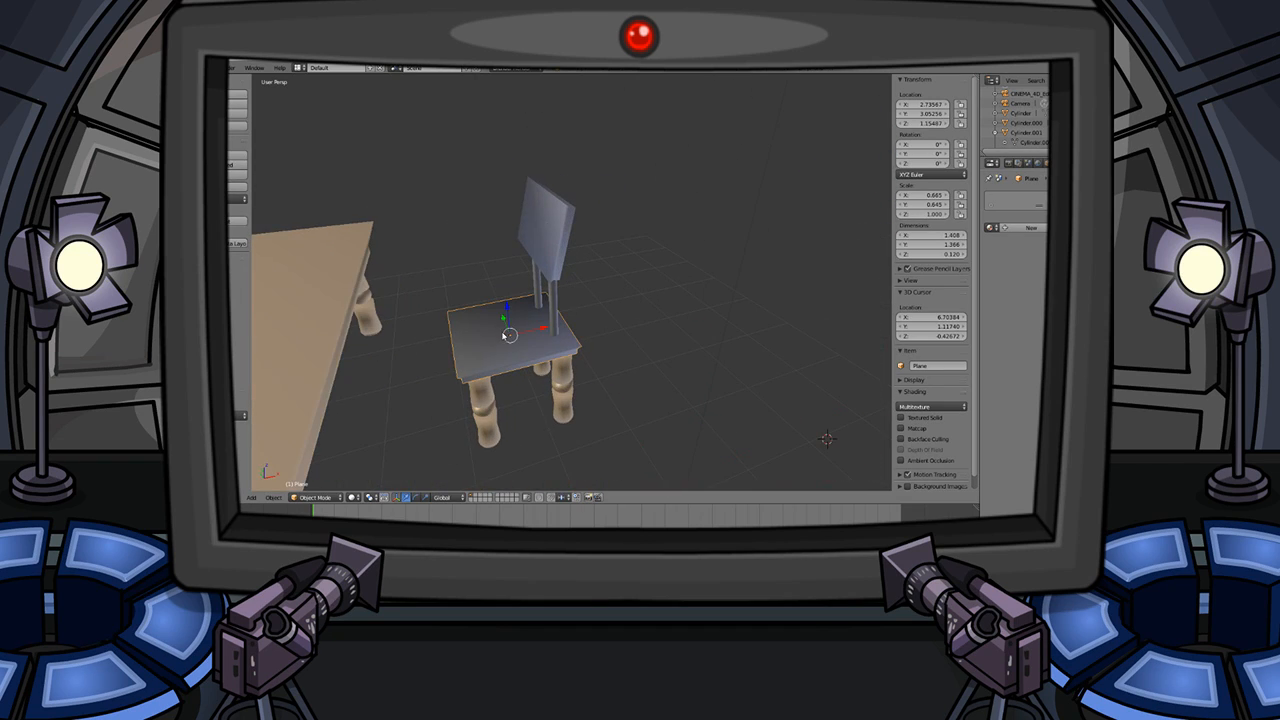
scroll(545, 307, up, 1)
shift+right_click(549, 306)
shift+right_click(533, 286)
shift+right_click(549, 260)
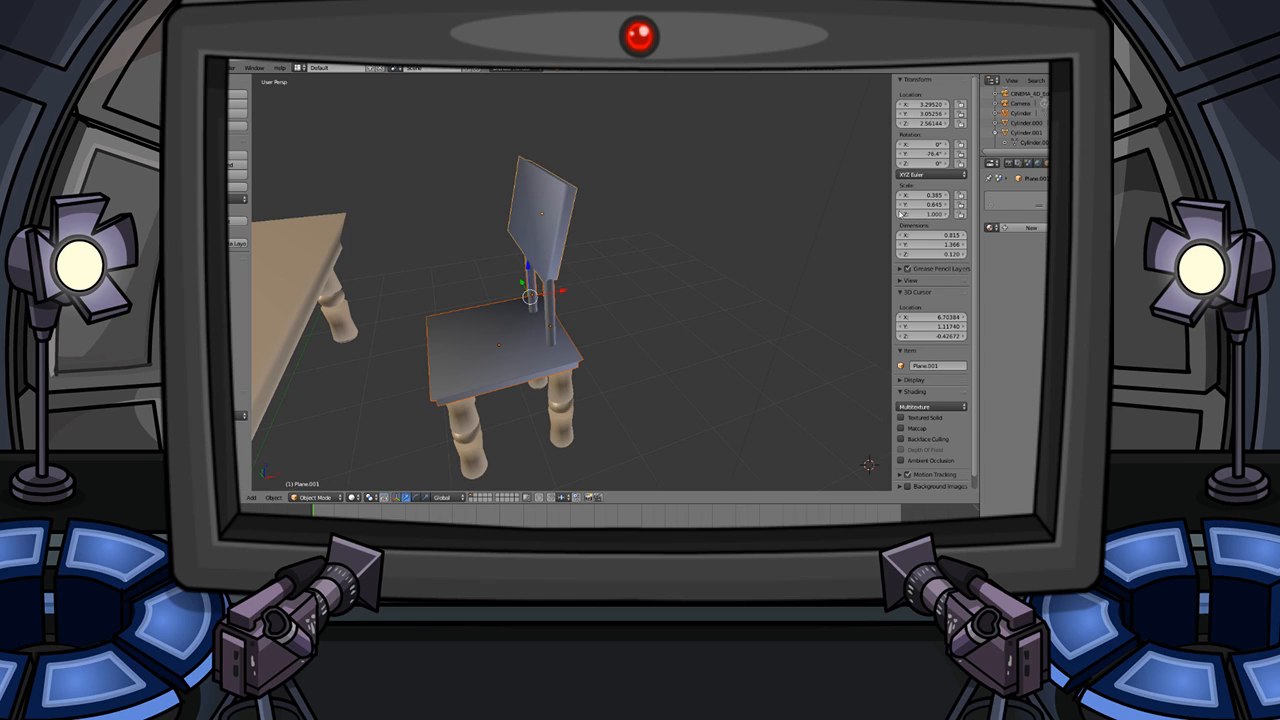
key(ctrl+j)
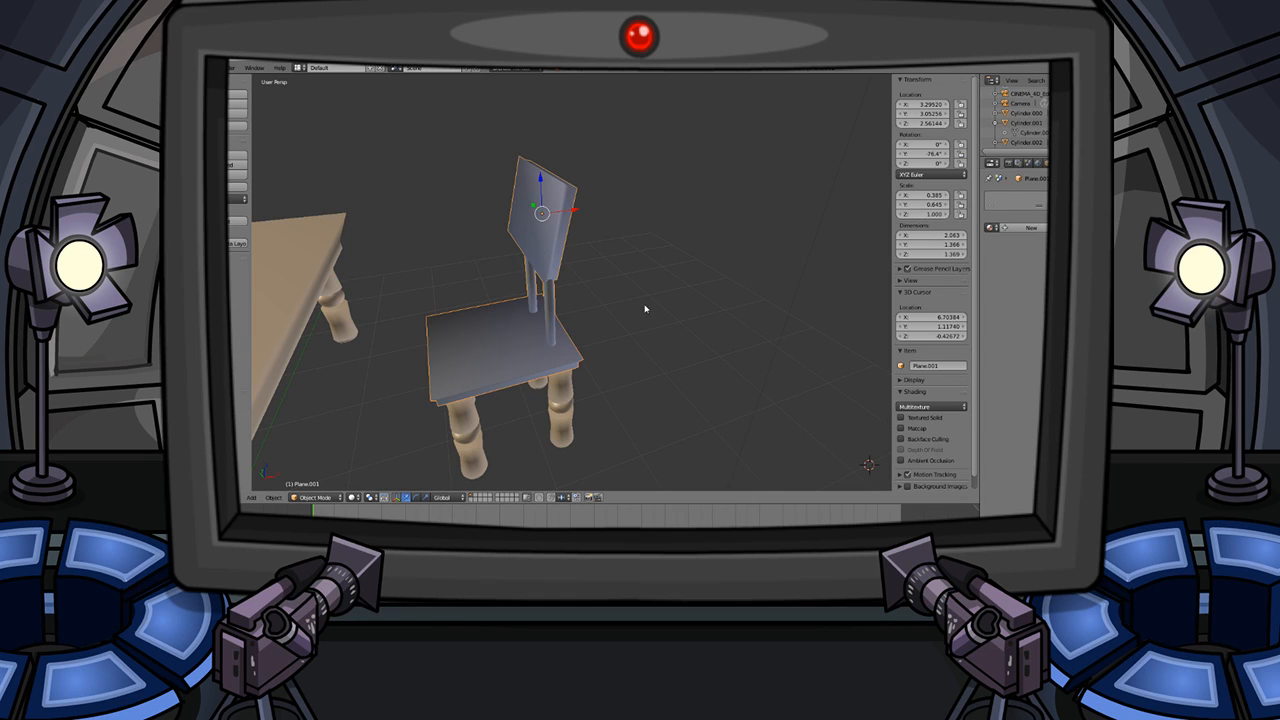
- Assign the tan Material.001 to the joined seat and backrest
click(1018, 227)
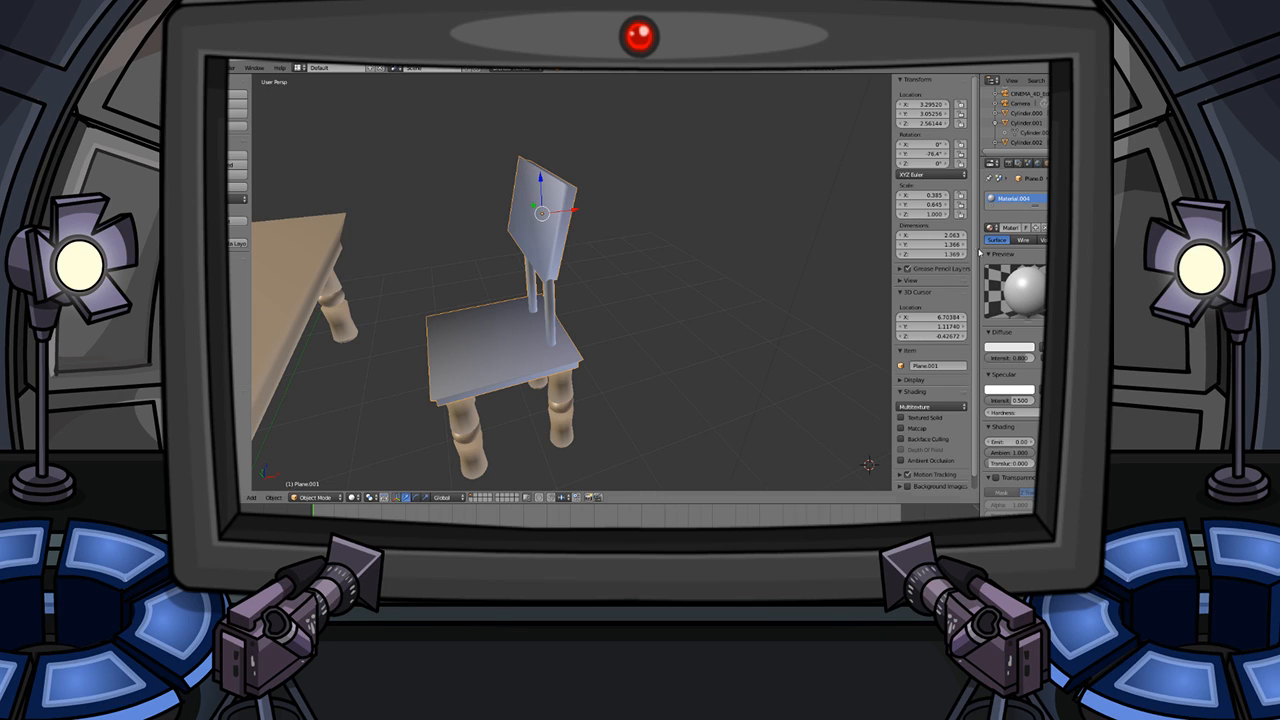
click(991, 228)
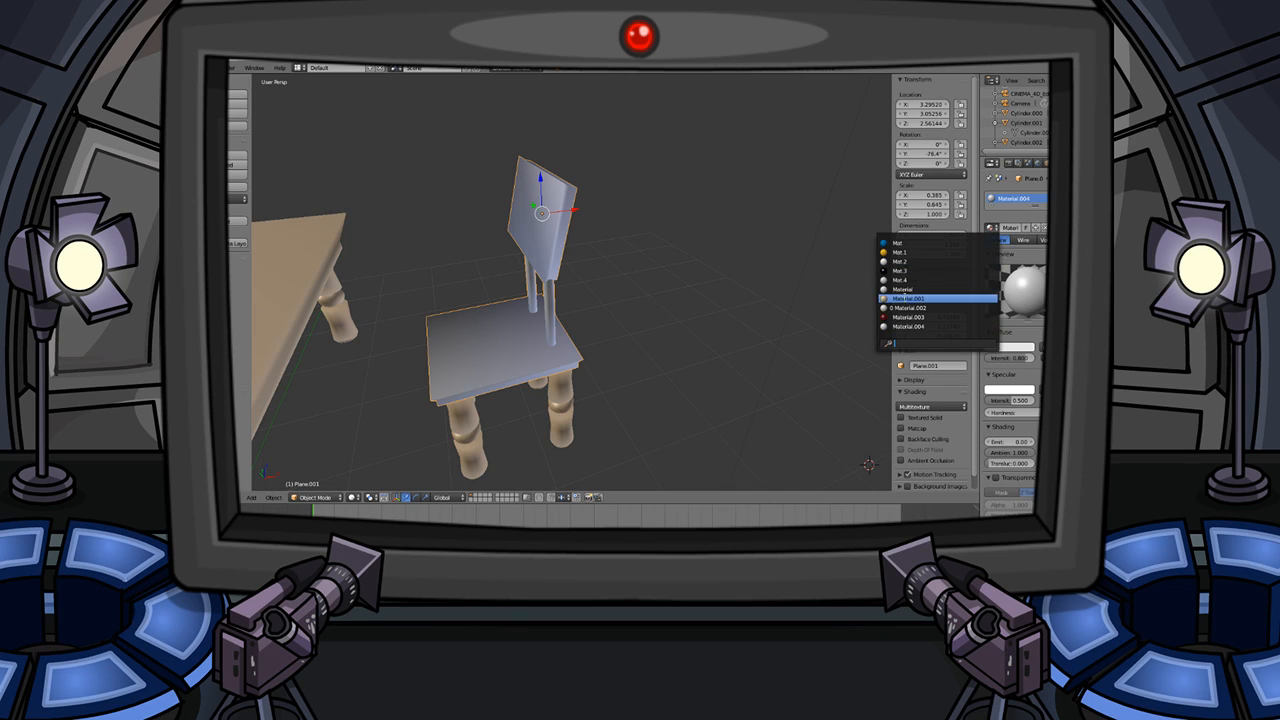
click(907, 307)
click(991, 228)
click(910, 298)
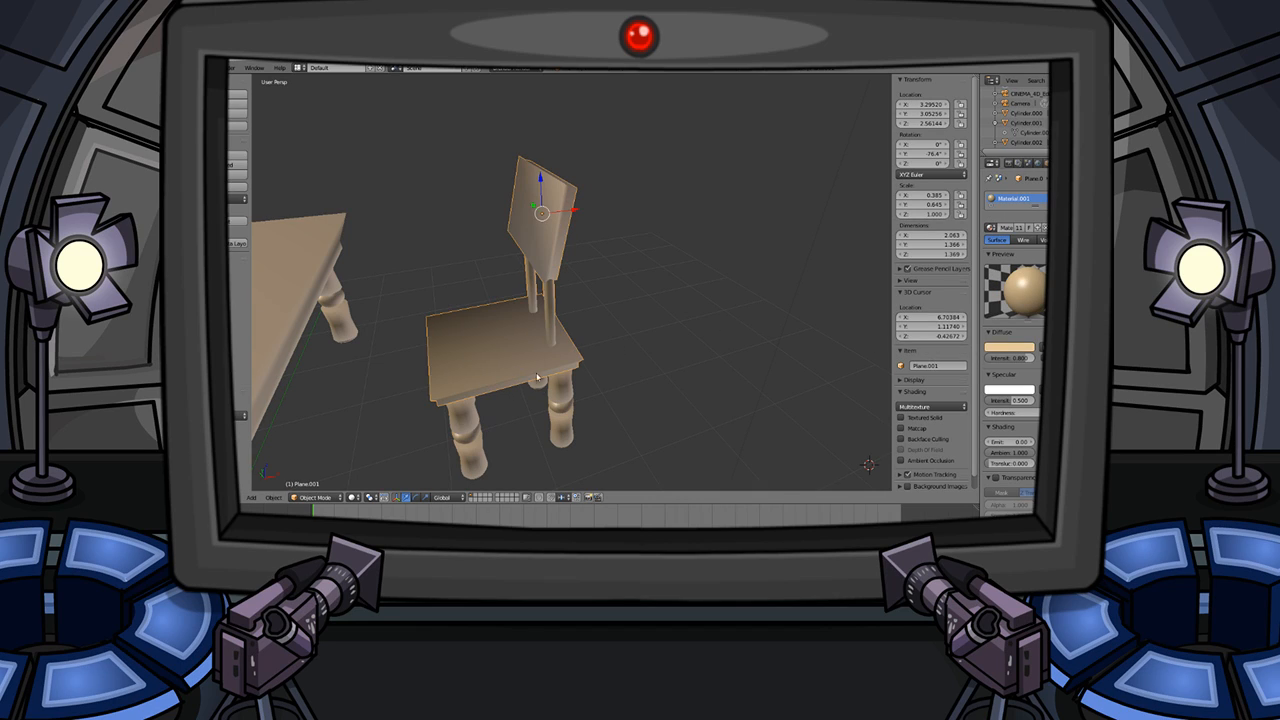
- Select the chair's legs together with the seat and backrest and join them into a single chair object
right_click(550, 398)
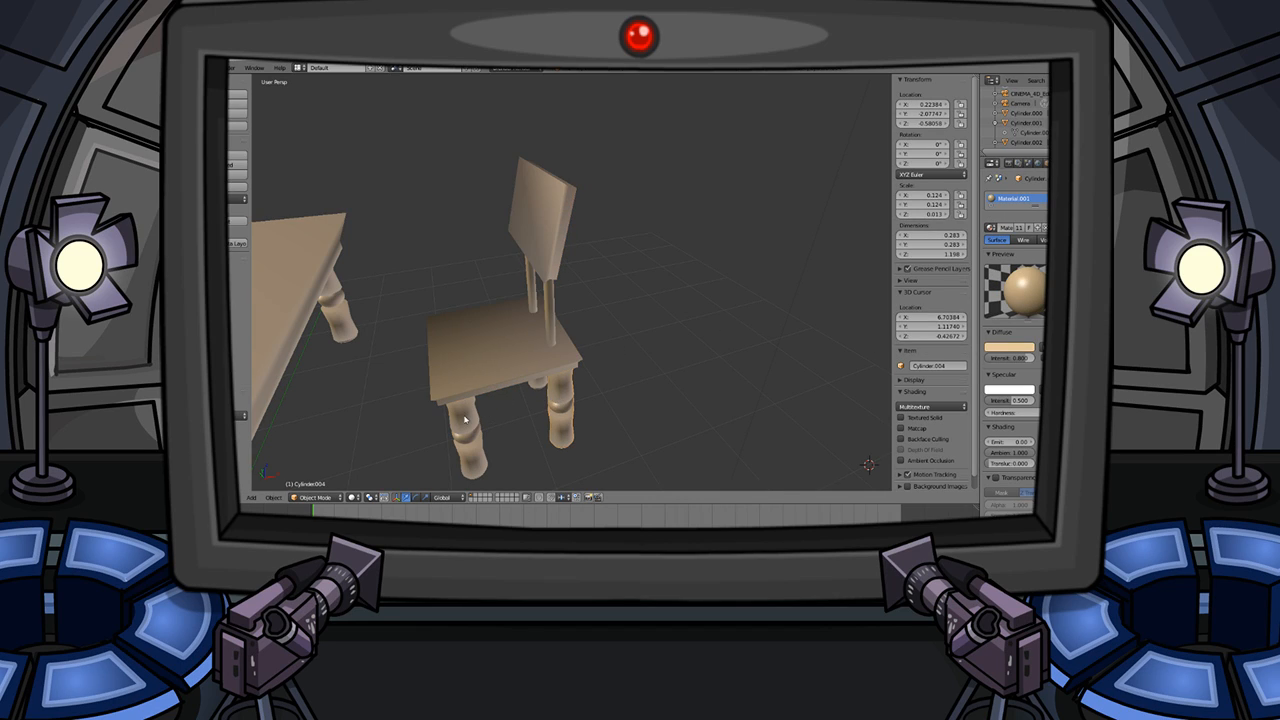
middle_drag(502, 418, 537, 407)
right_click(527, 414)
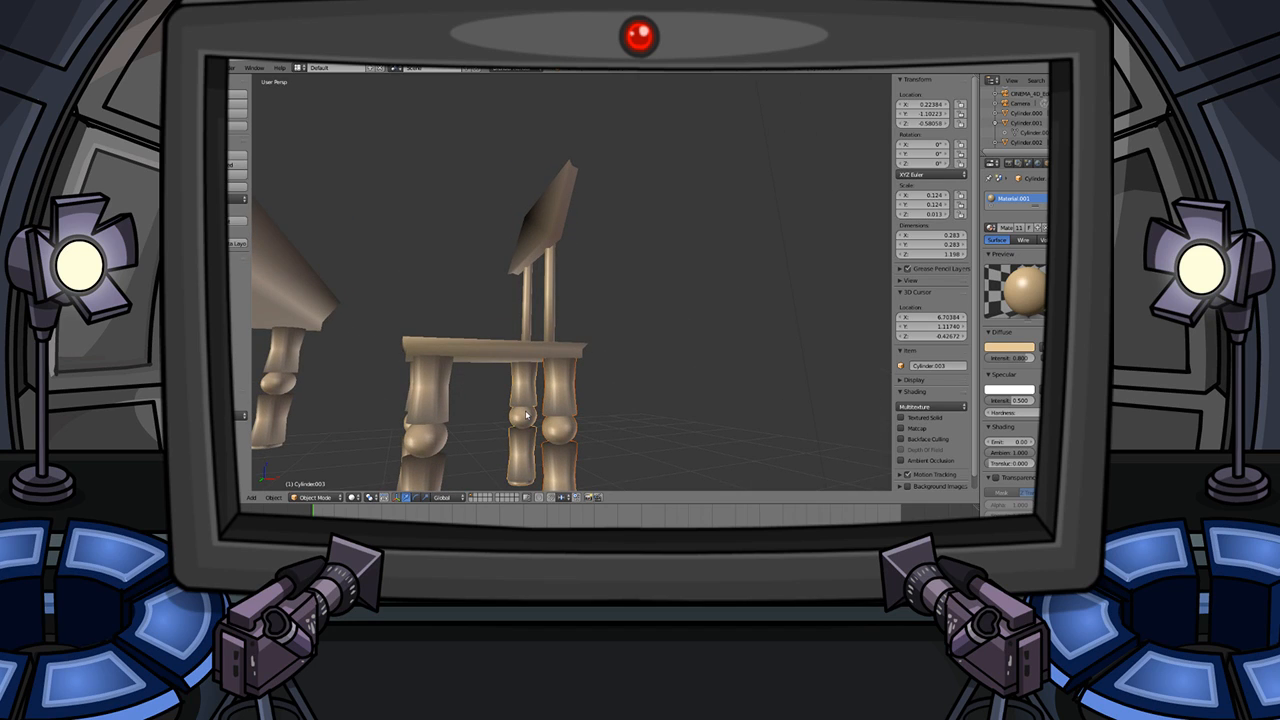
middle_drag(422, 419, 463, 420)
shift+right_click(418, 412)
shift+right_click(498, 411)
shift+right_click(501, 338)
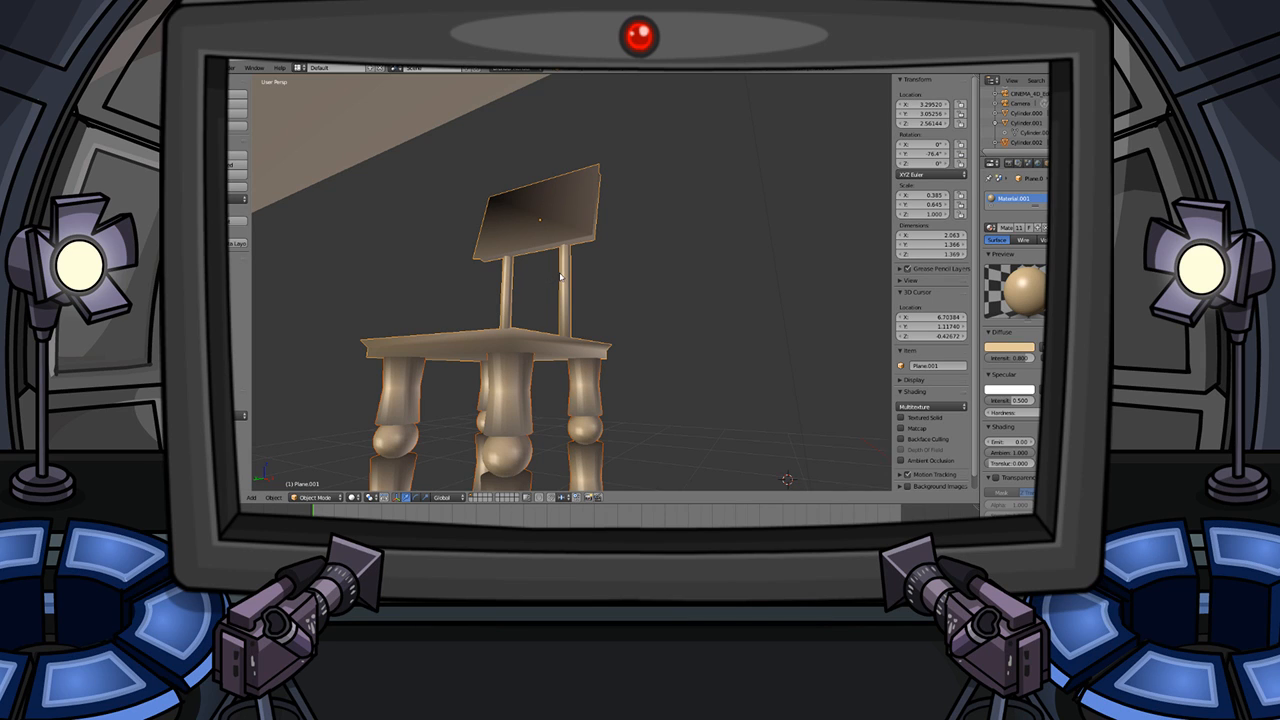
key(ctrl+j)
key(a)
- Move the penguin along X over to the chair and adjust its height along Z to sit it on the seat
middle_drag(663, 269, 618, 306)
scroll(629, 328, down, 6)
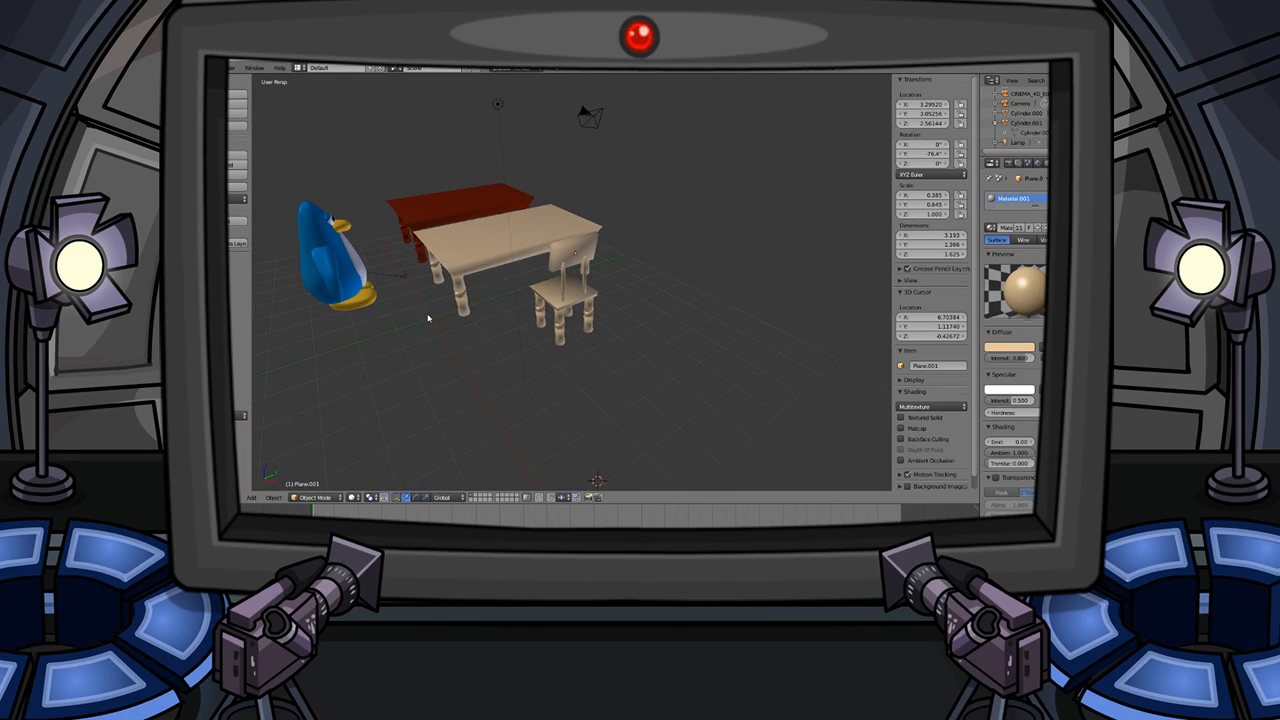
right_click(335, 250)
key(g)
key(y)
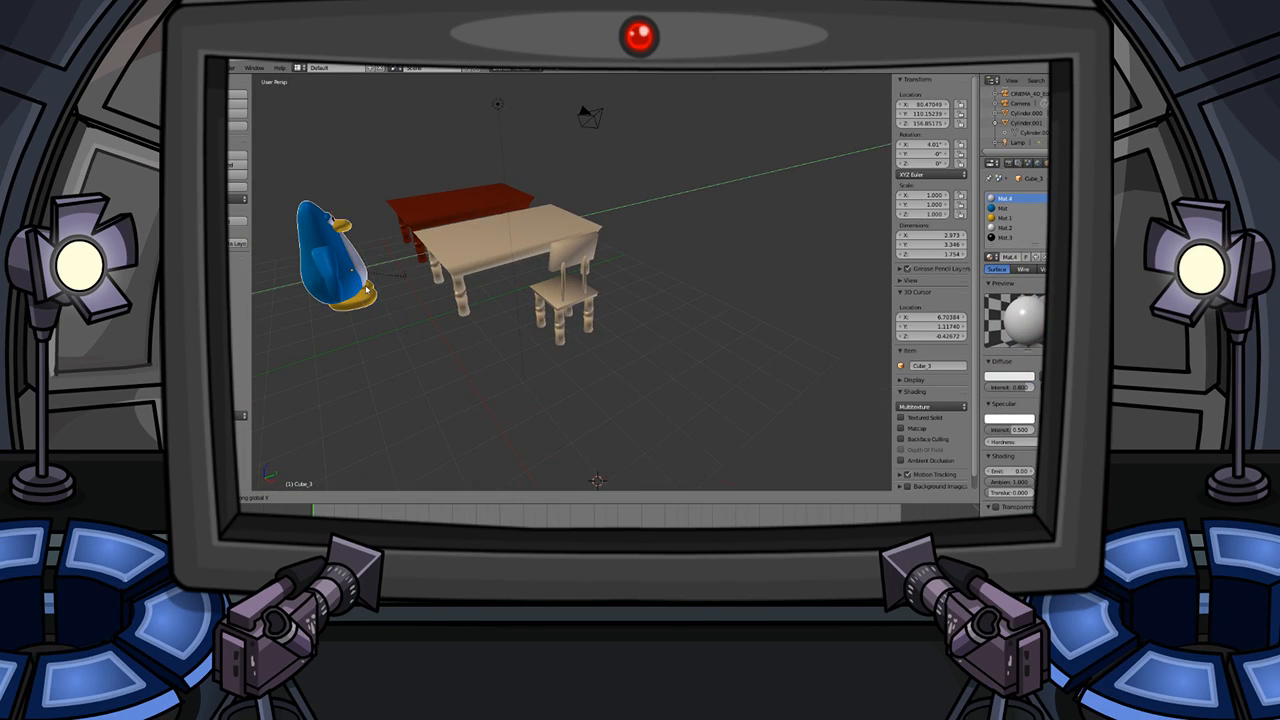
key(x)
click(587, 328)
key(g)
key(z)
click(587, 308)
middle_drag(440, 305, 531, 308)
scroll(531, 308, up, 3)
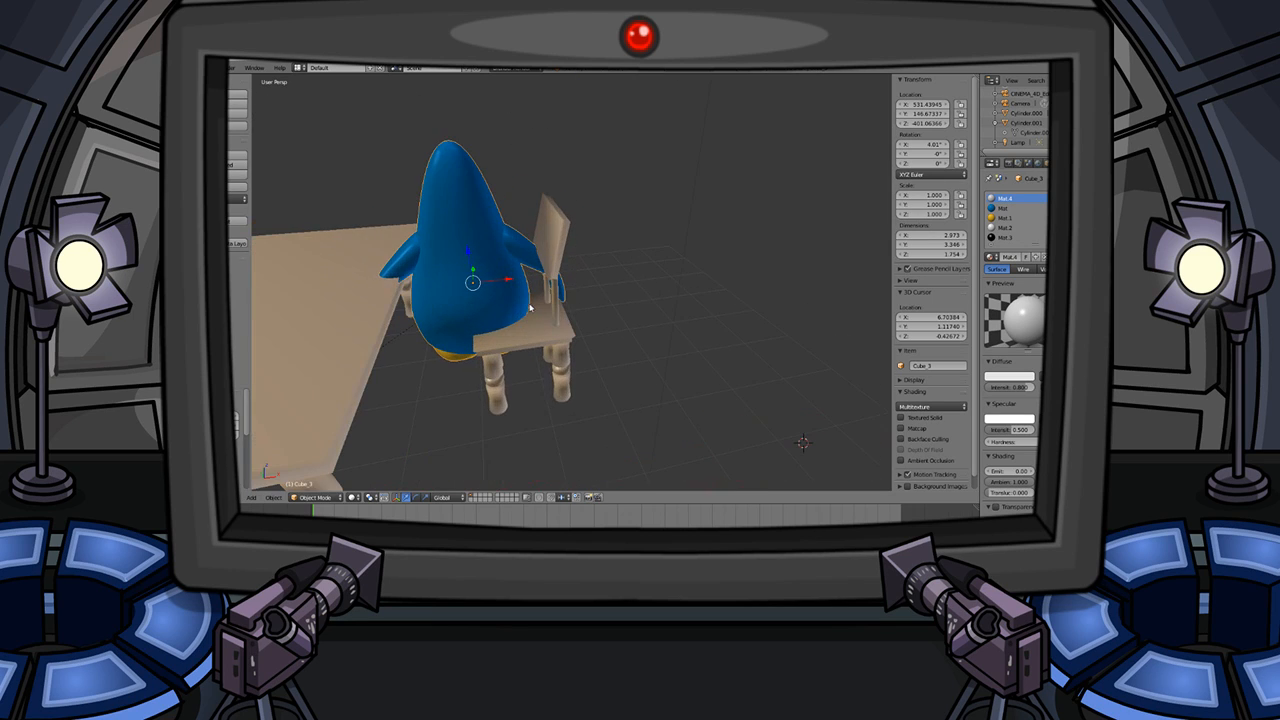
- Move the penguin along X towards the chair's backrest
key(g)
key(x)
click(571, 307)
key(a)
middle_drag(396, 306, 522, 309)
- Set the penguin's Y rotation to 94° so that it faces the tan table
right_click(494, 316)
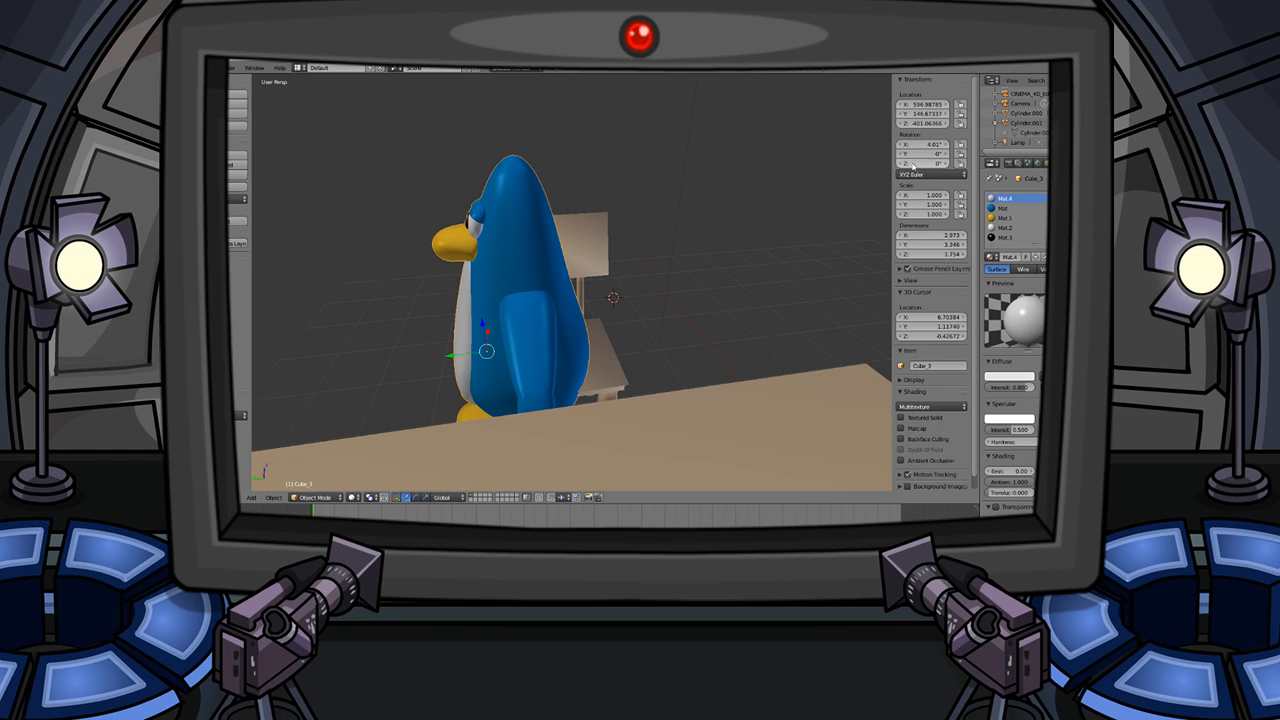
key(r)
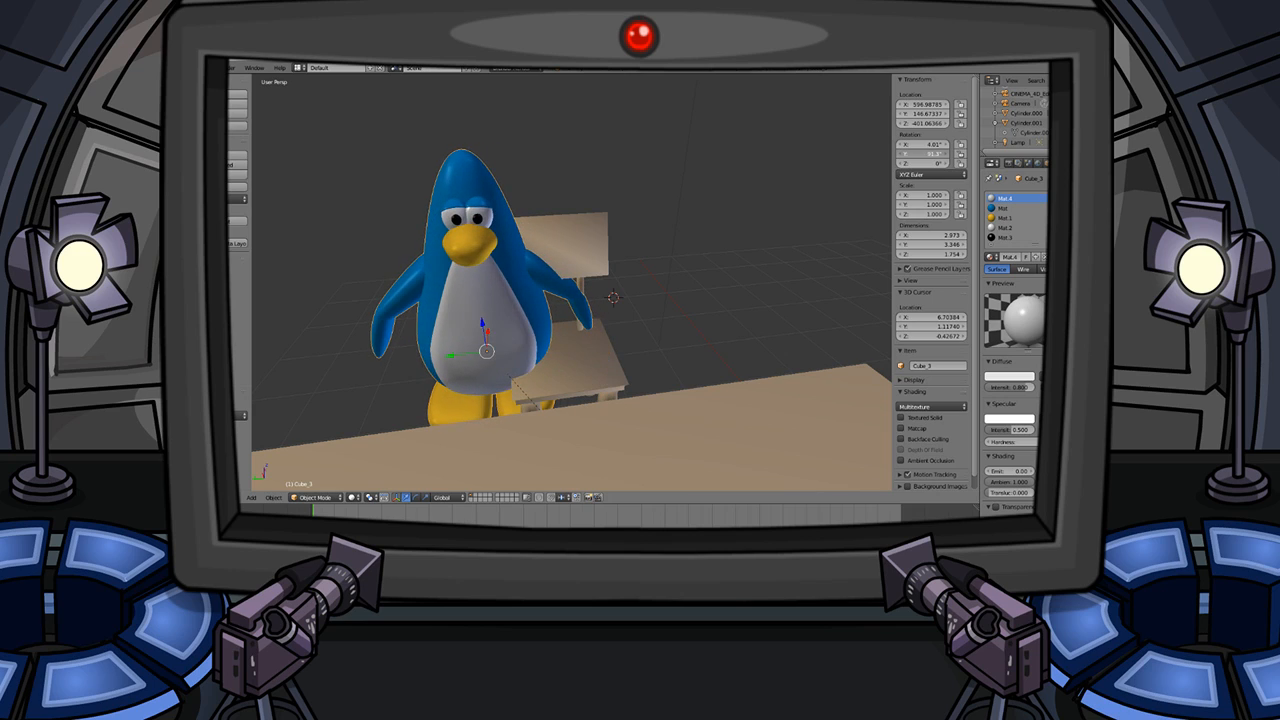
drag(922, 154, 926, 154)
- Move the penguin along X, Y and Z until it stands over the chair's seat
key(g)
key(x)
click(633, 267)
key(g)
key(y)
key(z)
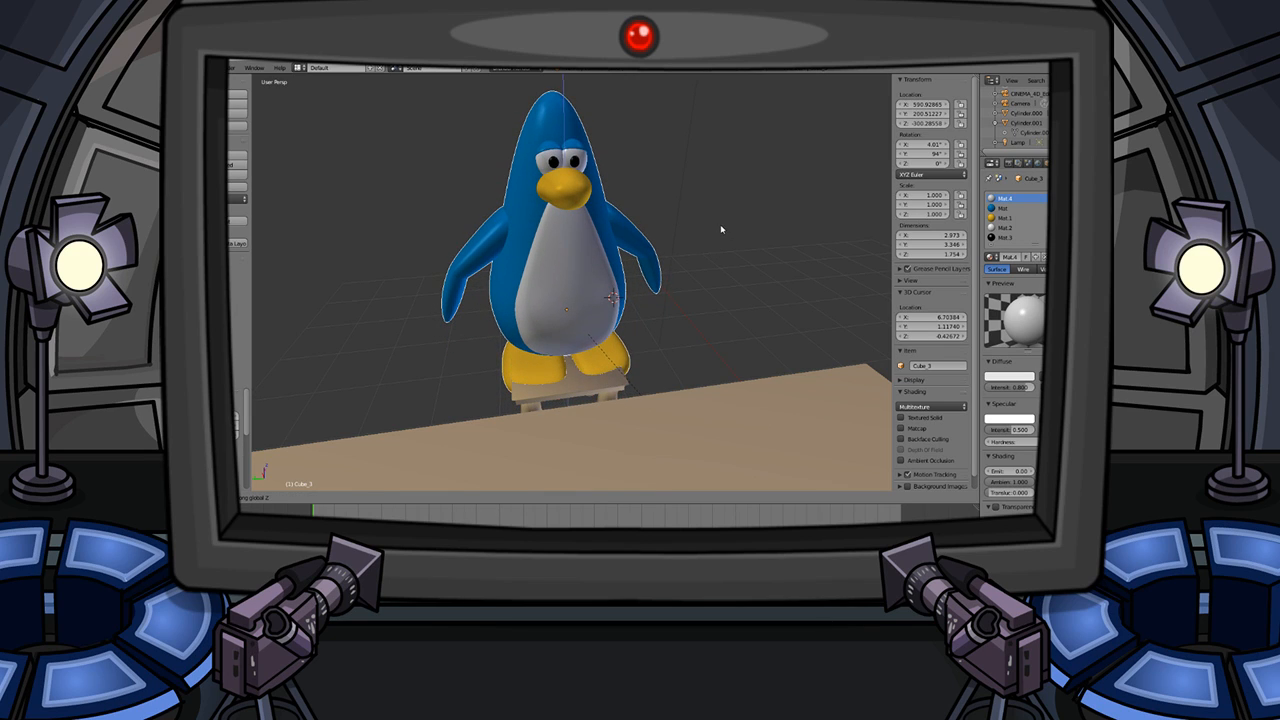
click(720, 225)
- Shift the penguin forward on the chair and lower it along Z into a sitting position
middle_drag(720, 225, 603, 283)
key(Tab)
key(Tab)
key(g)
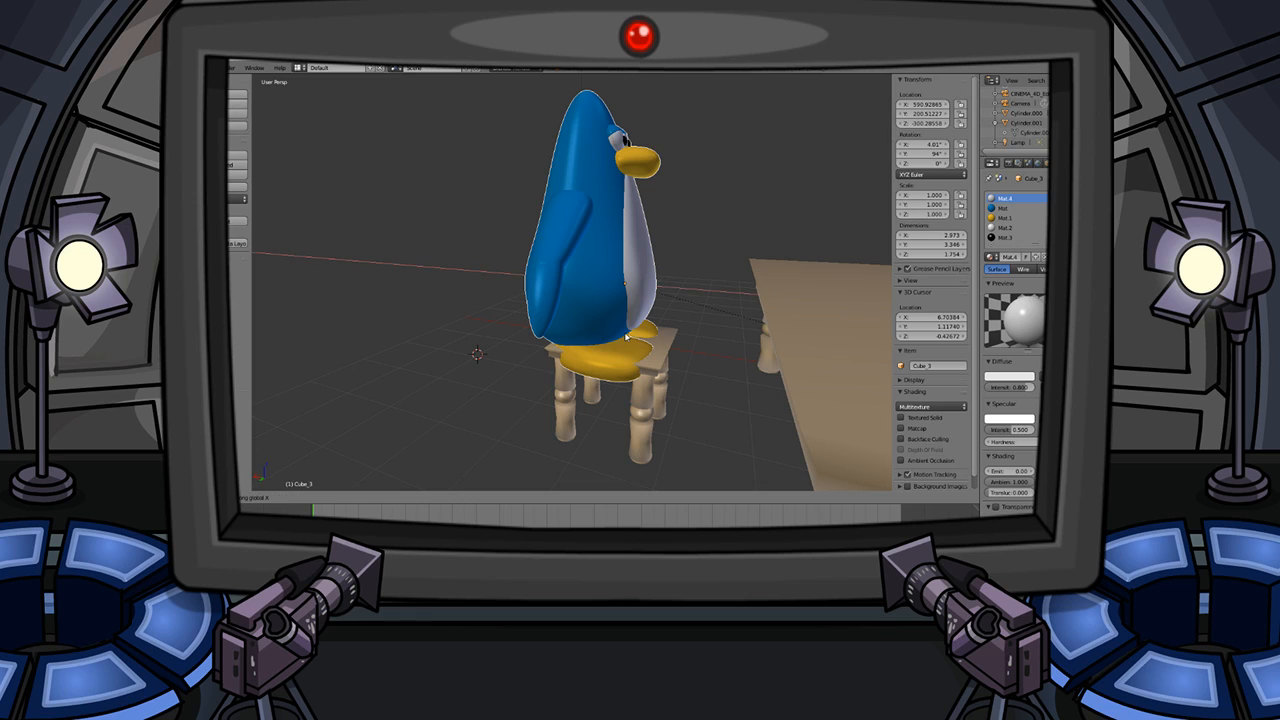
key(z)
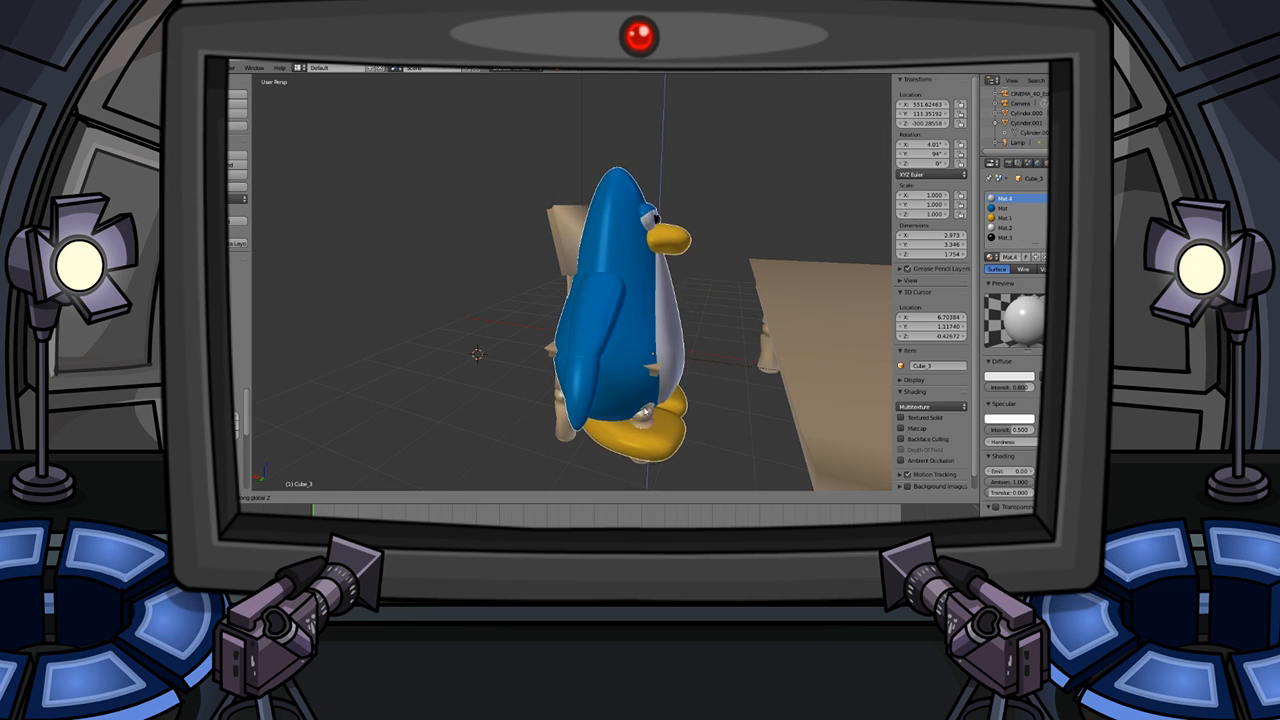
click(650, 425)
- Render the image to check the seated penguin in the camera view, and return to the scene
middle_drag(650, 425, 517, 329)
scroll(606, 357, down, 5)
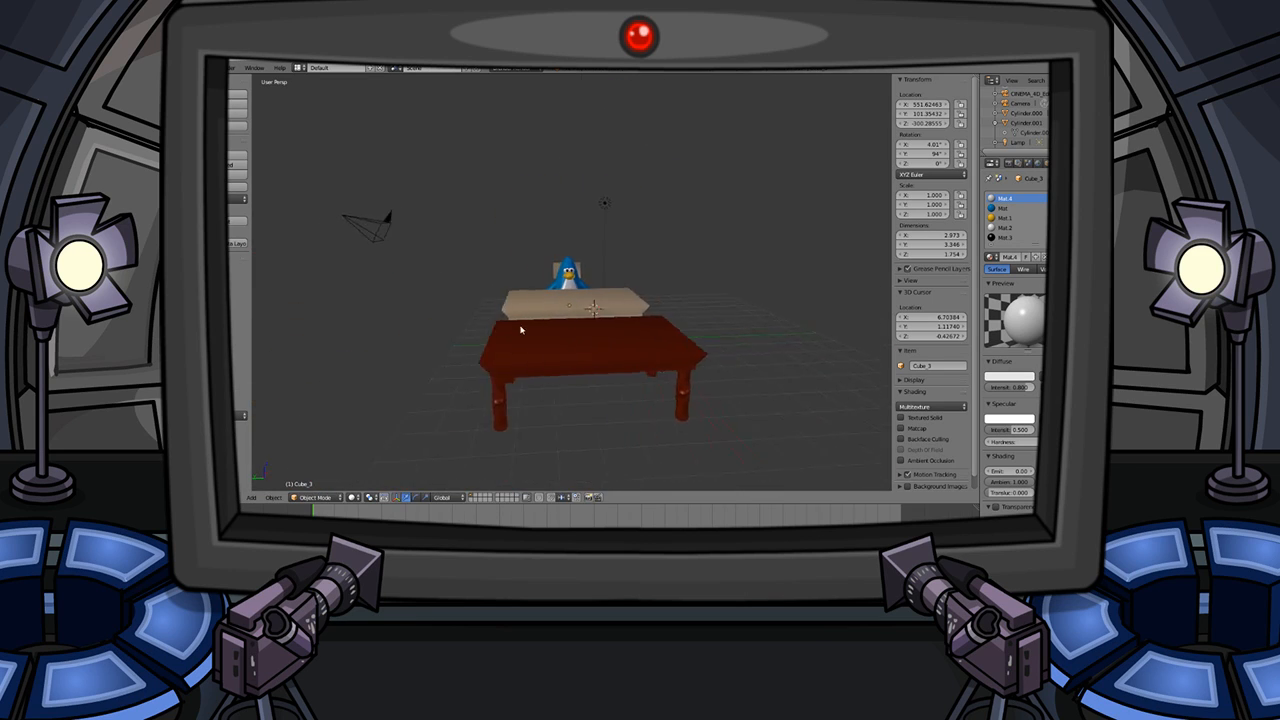
scroll(551, 329, up, 4)
click(231, 68)
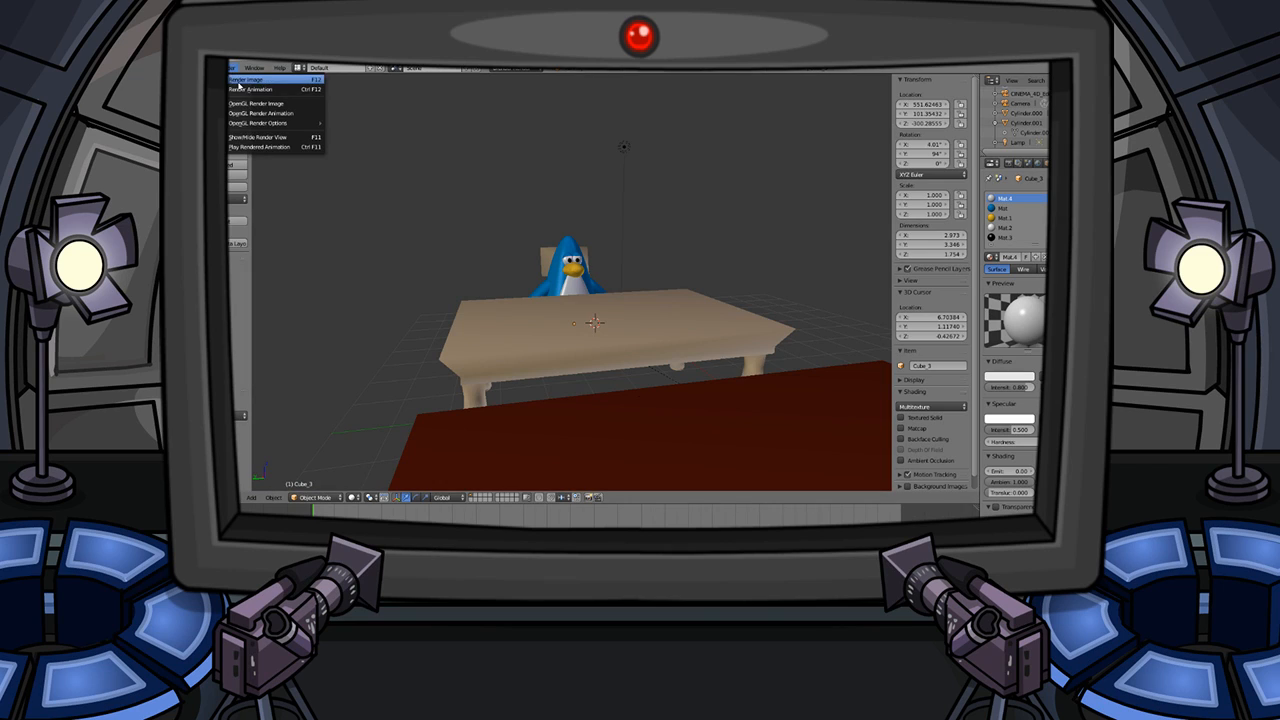
click(240, 80)
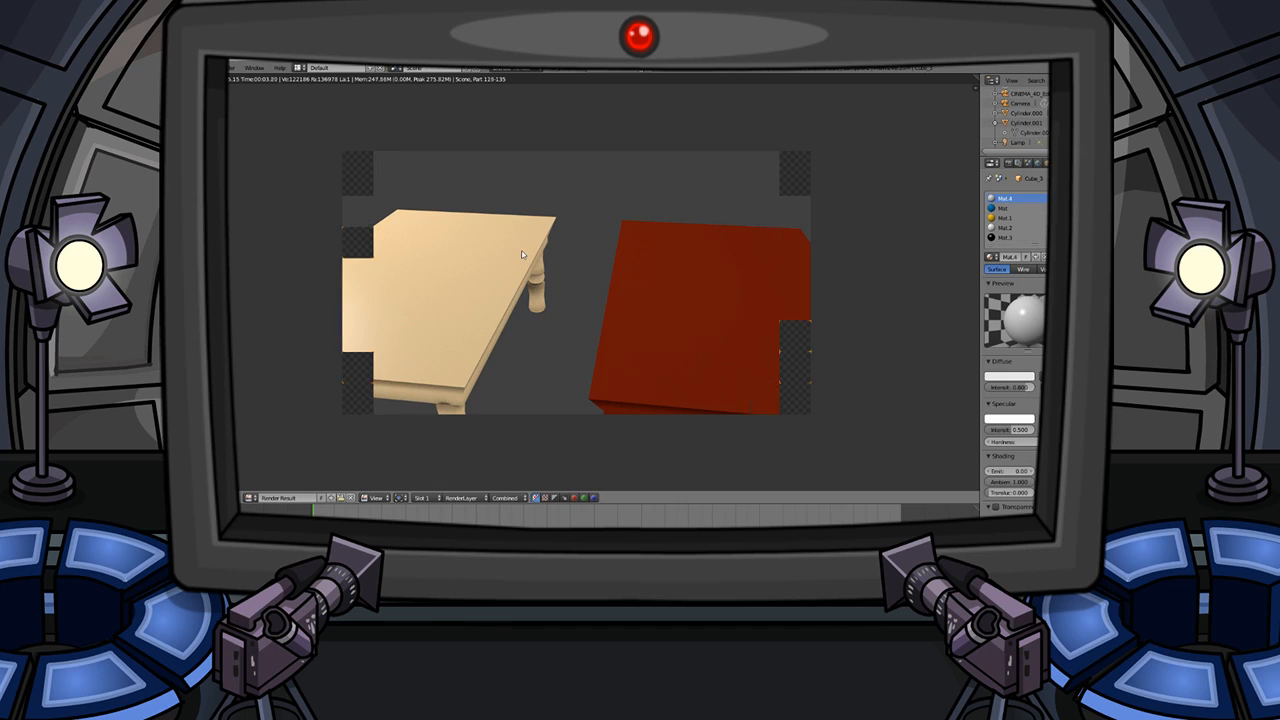
key(Escape)
- Duplicate the tan chair and move the copy along X to between the tan and red tables
scroll(491, 266, up, 1)
middle_drag(491, 266, 592, 270)
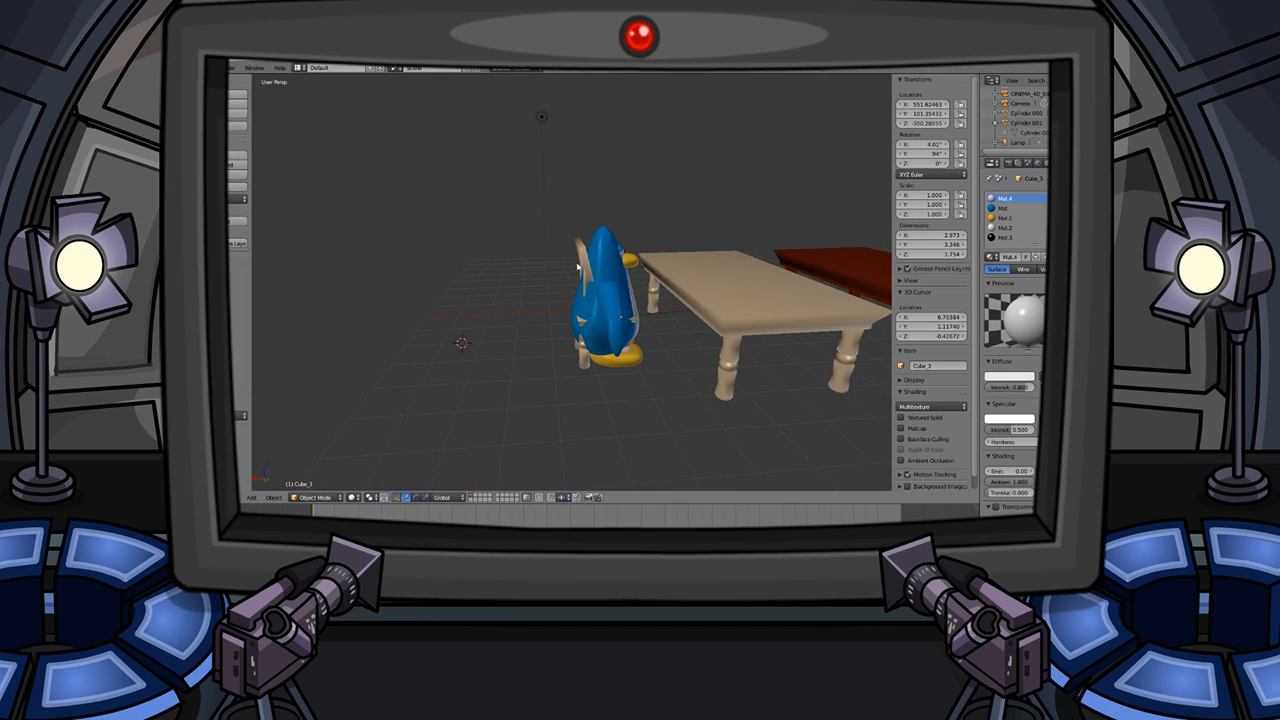
right_click(577, 266)
key(shift+d)
key(x)
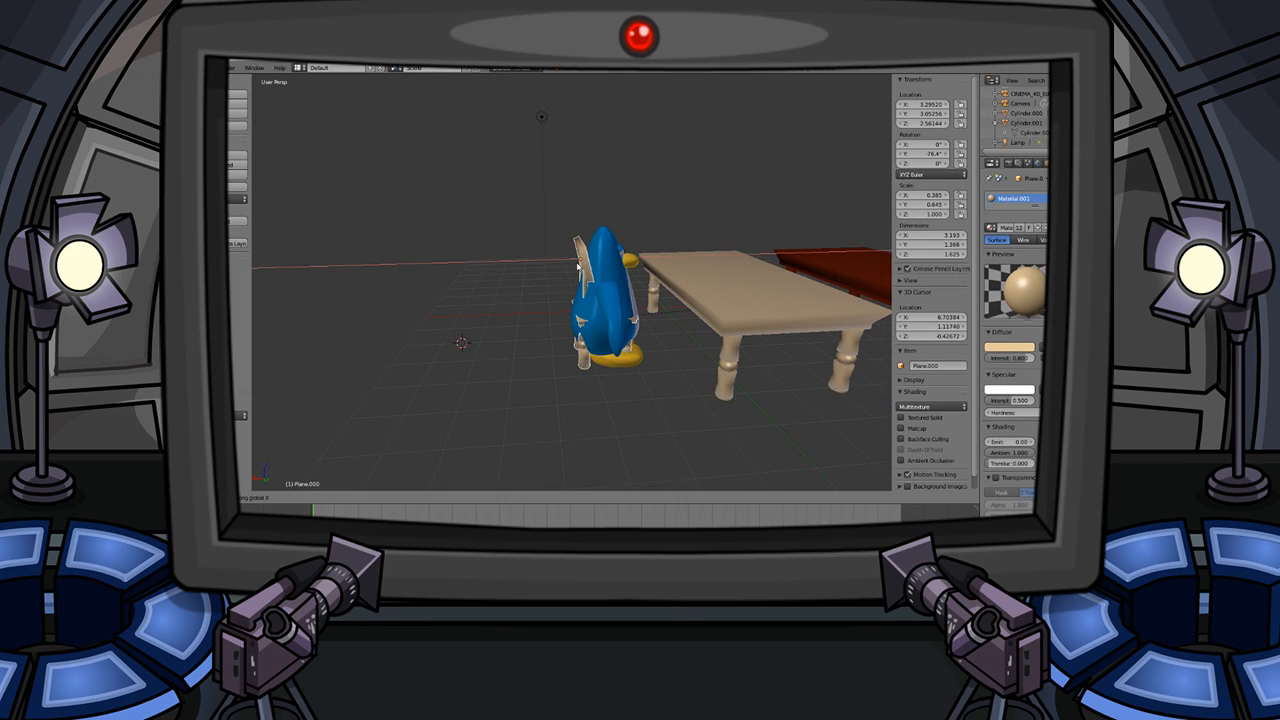
click(806, 272)
- Move the duplicated chair further along X to the far side of the red table
shift+middle_drag(728, 301, 497, 366)
scroll(497, 366, down, 1)
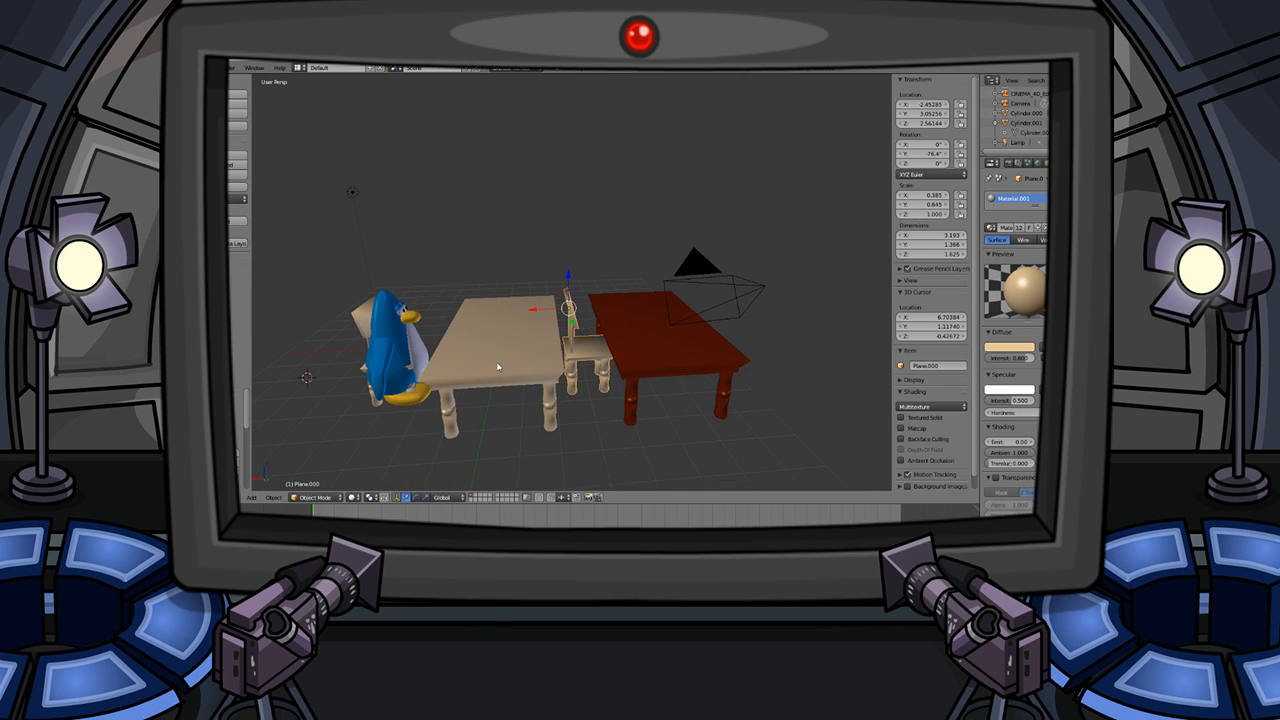
key(g)
key(x)
click(685, 338)
- Set the duplicated chair's Z rotation to 180° so that it faces the red table
middle_drag(694, 343, 560, 282)
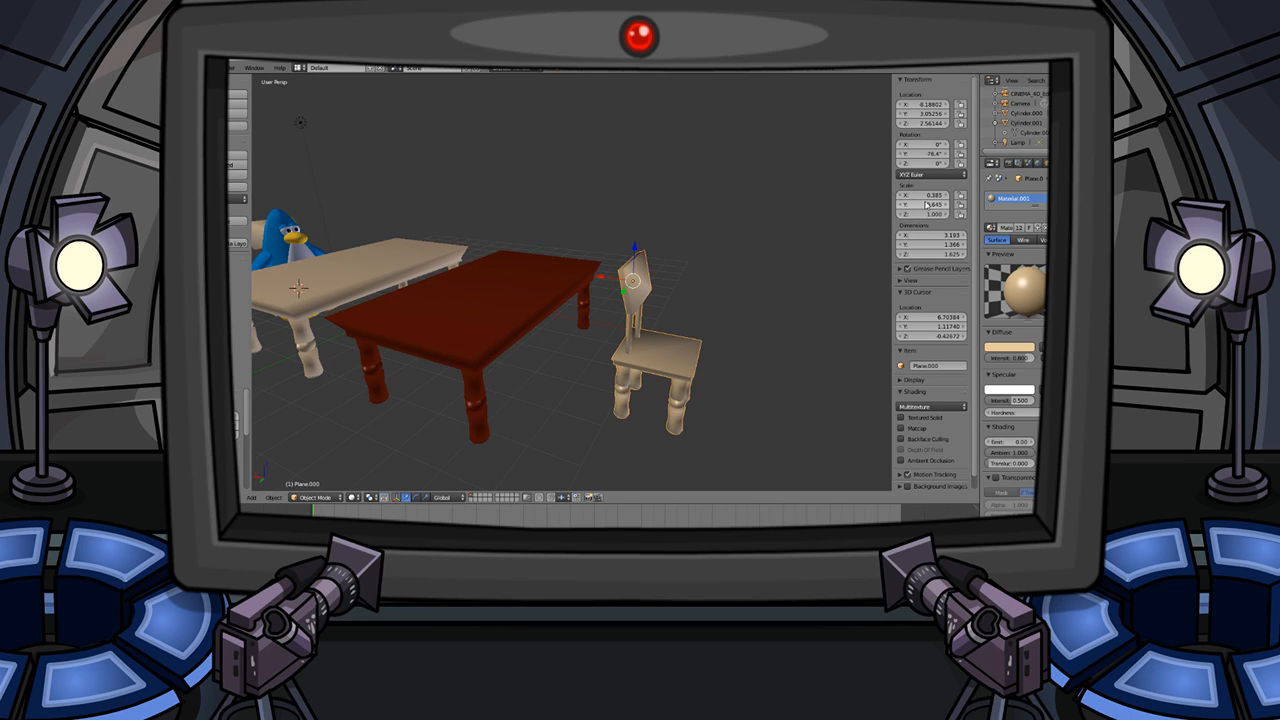
mouse_move(924, 154)
mouse_down()
mouse_move(950, 163)
mouse_move(910, 165)
mouse_up()
key(ctrl+z)
click(910, 165)
text(180)
key(Escape)
drag(936, 163, 941, 163)
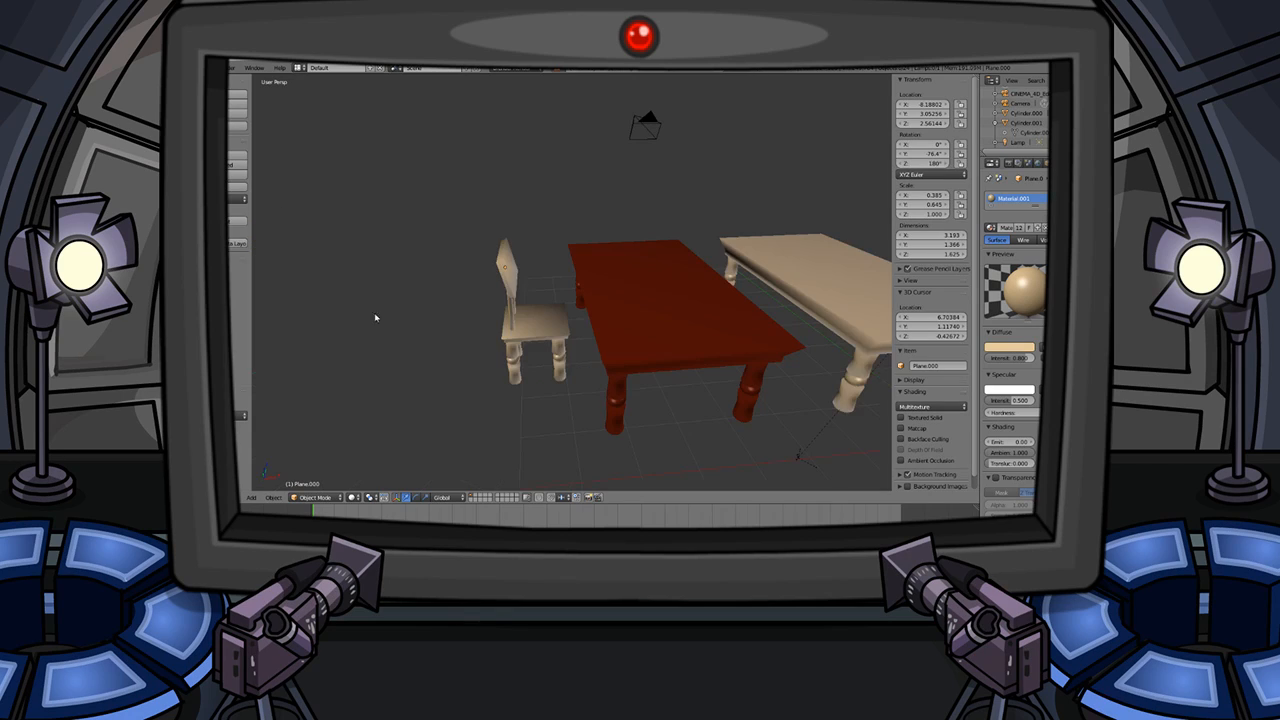
- Add a second material slot to the duplicated chair and set it to the red Material.003
right_click(552, 328)
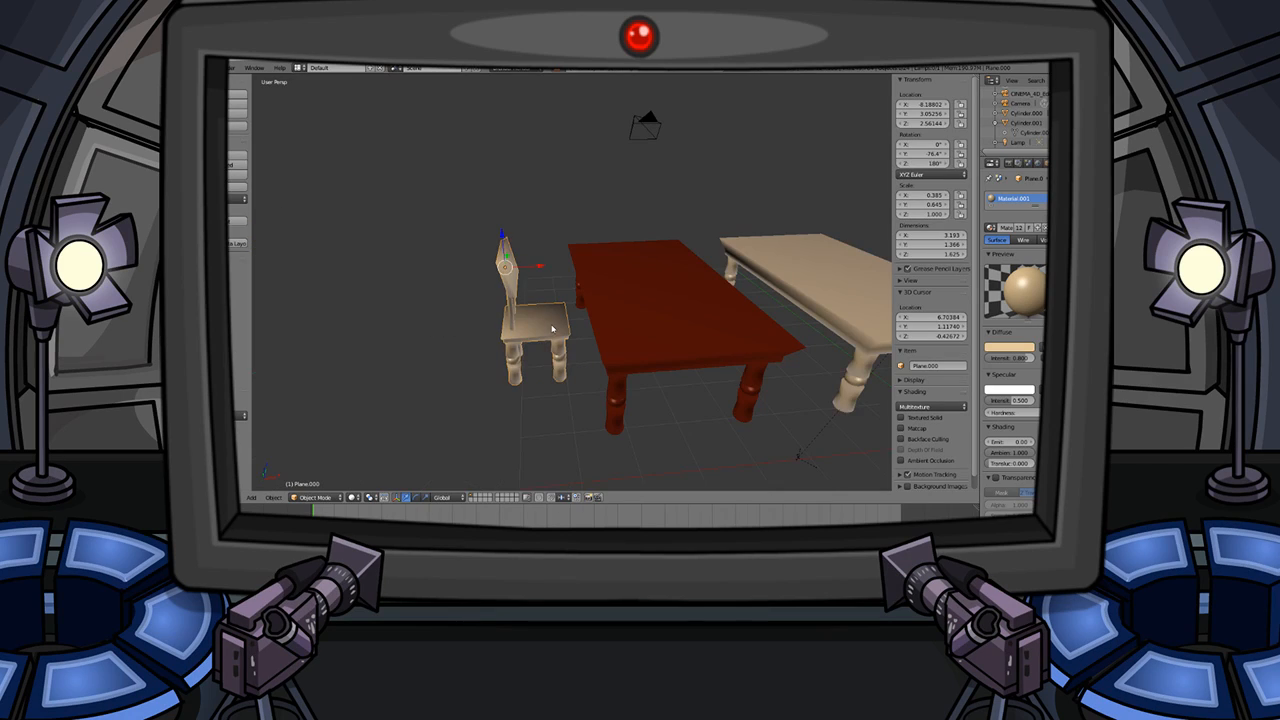
click(990, 228)
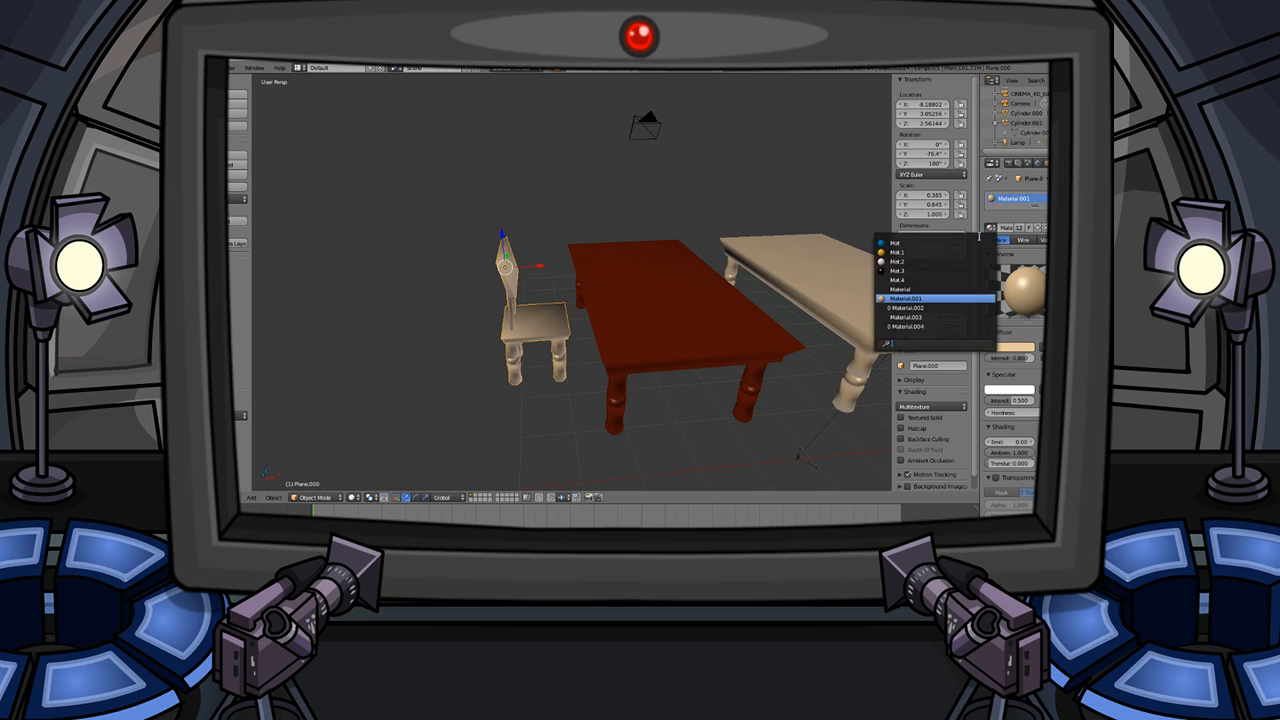
click(626, 356)
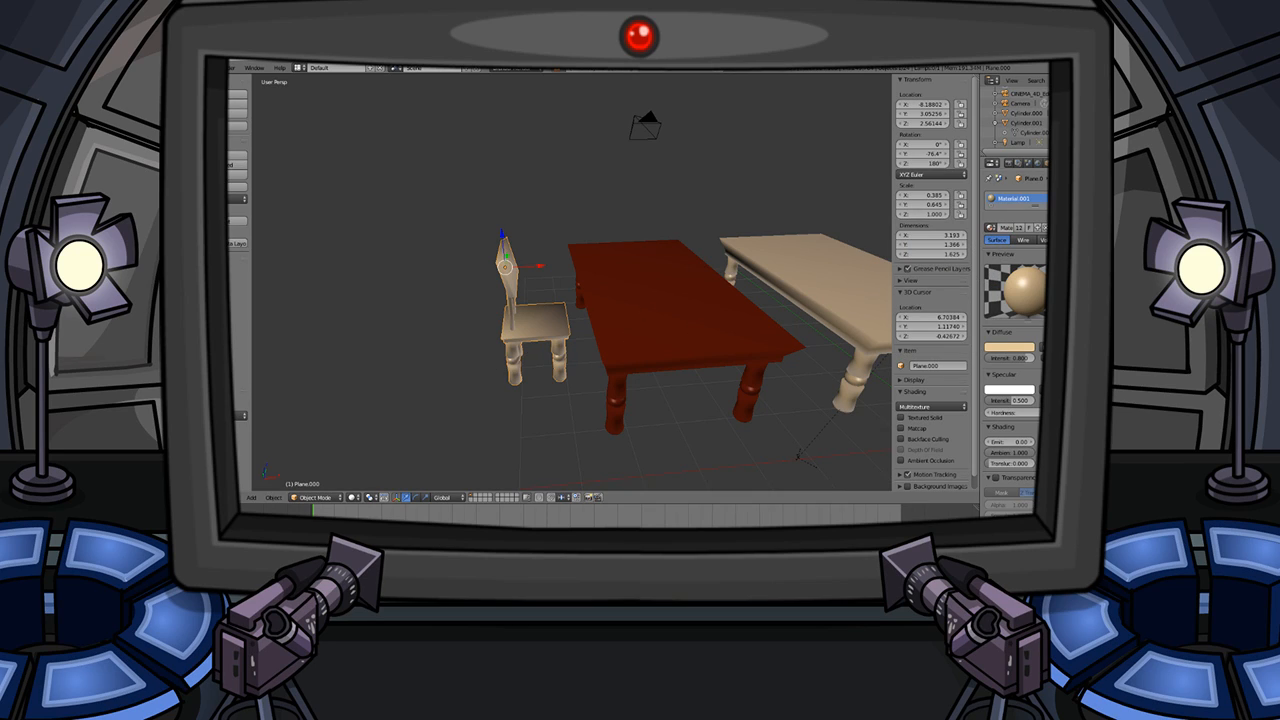
click(1090, 199)
click(1030, 249)
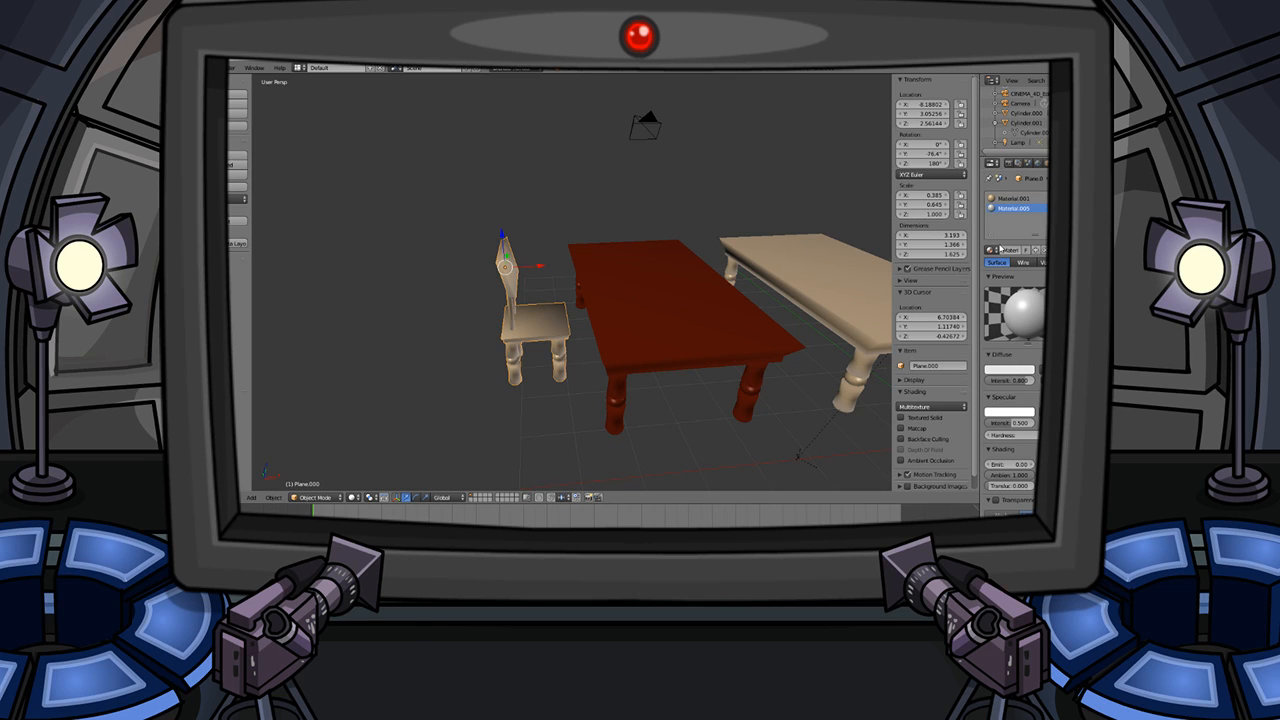
click(990, 249)
click(903, 331)
- Select all of the duplicated chair's geometry in Edit Mode, using wireframe shading to reach the hidden parts
scroll(567, 425, up, 2)
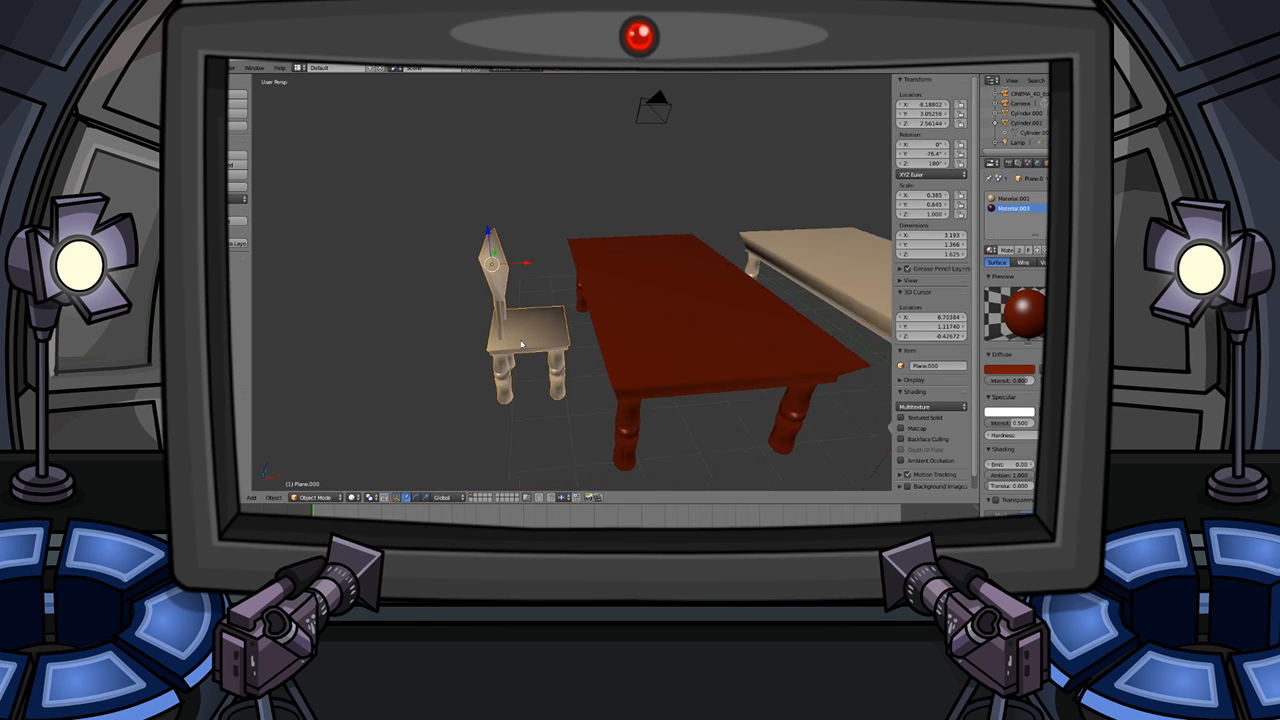
key(Tab)
key(b)
drag(580, 434, 425, 278)
key(b)
drag(575, 432, 485, 325)
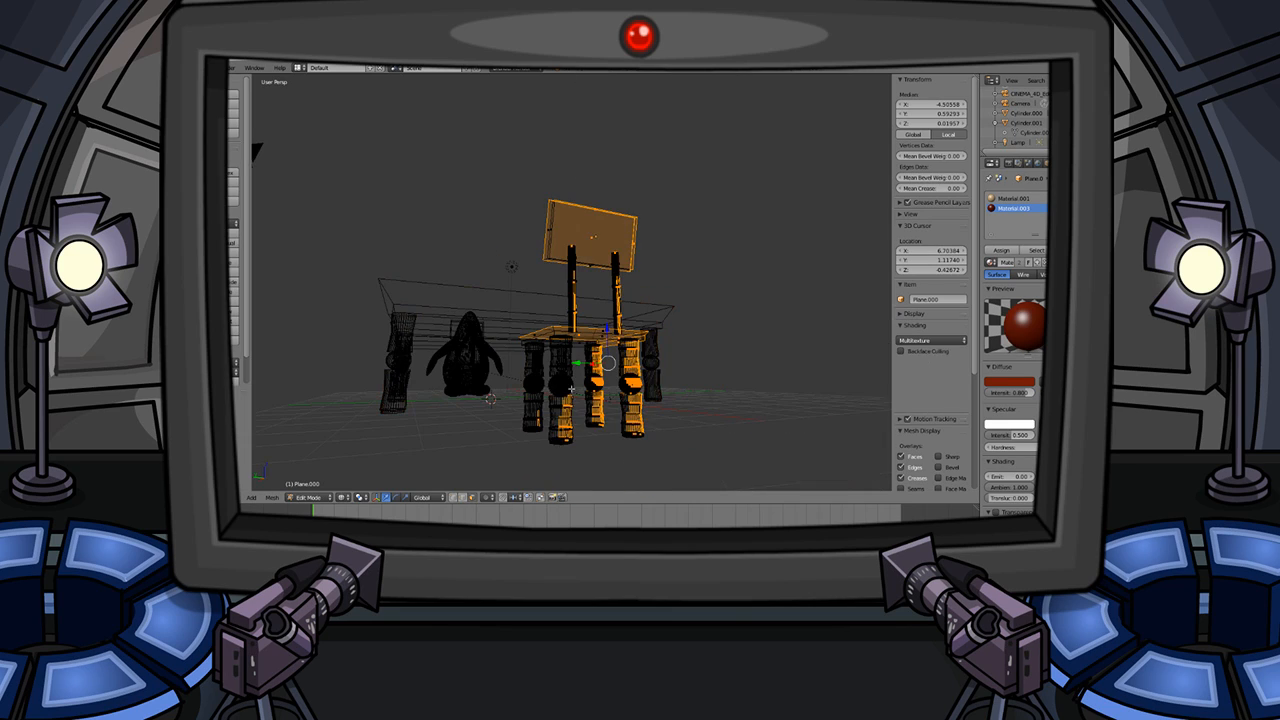
key(b)
drag(711, 457, 463, 129)
middle_drag(523, 227, 620, 278)
key(Tab)
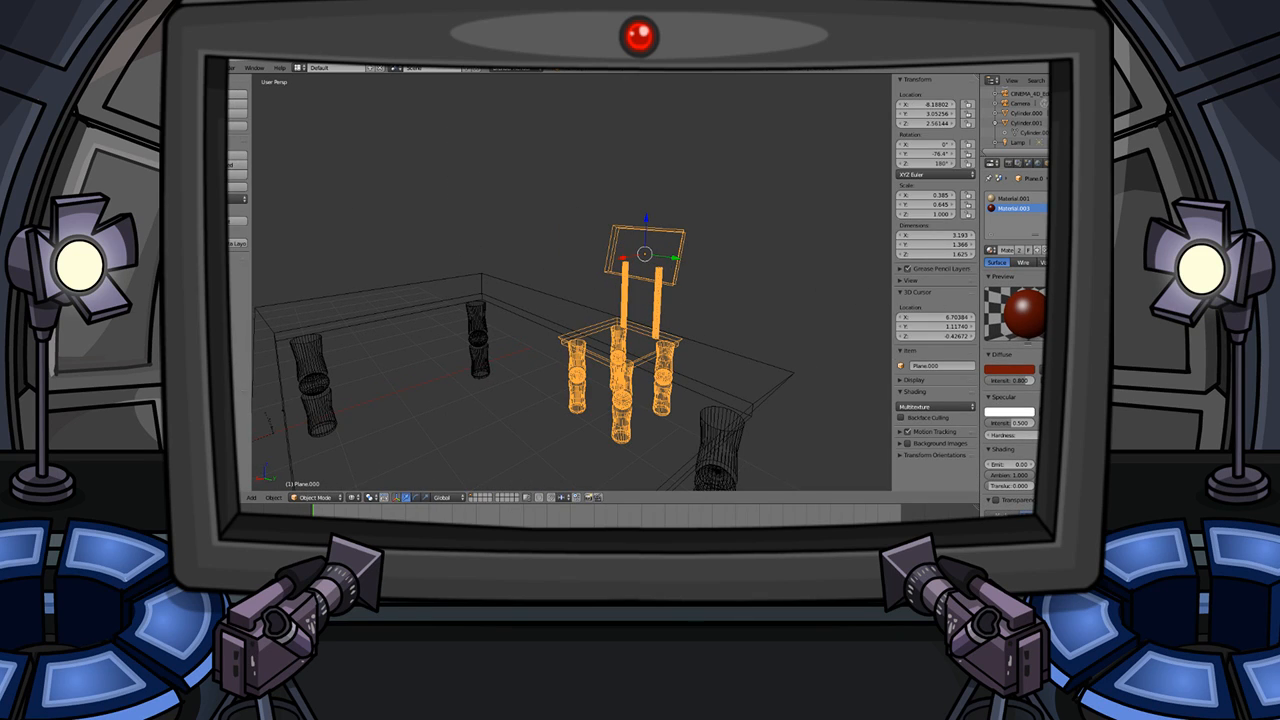
key(z)
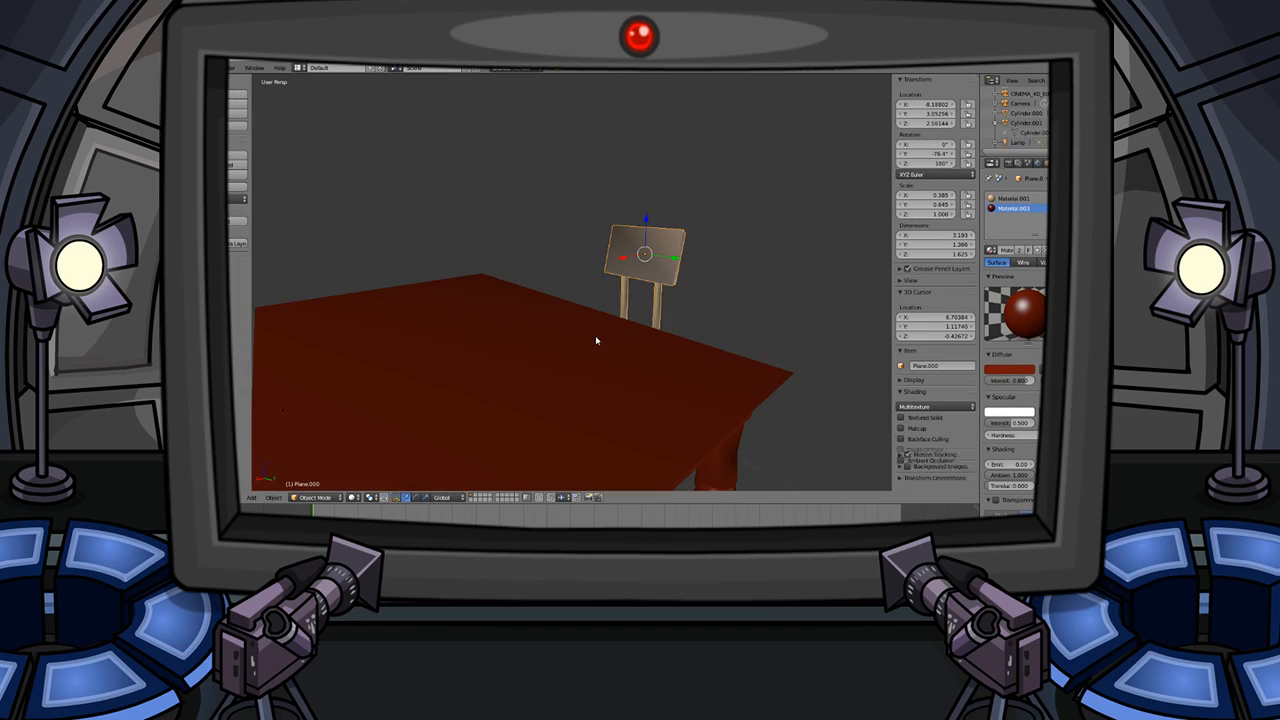
- Assign the red Material.003 to the selected chair geometry and return to Object Mode
middle_drag(674, 300, 647, 330)
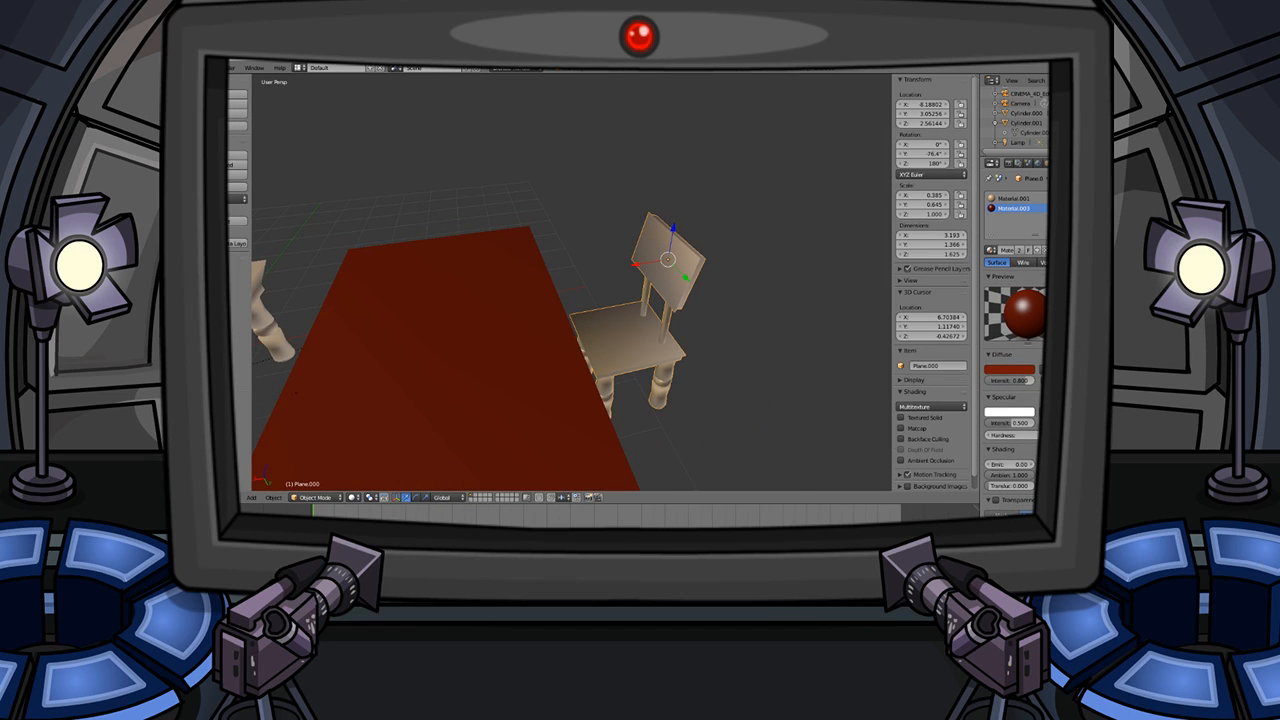
key(Tab)
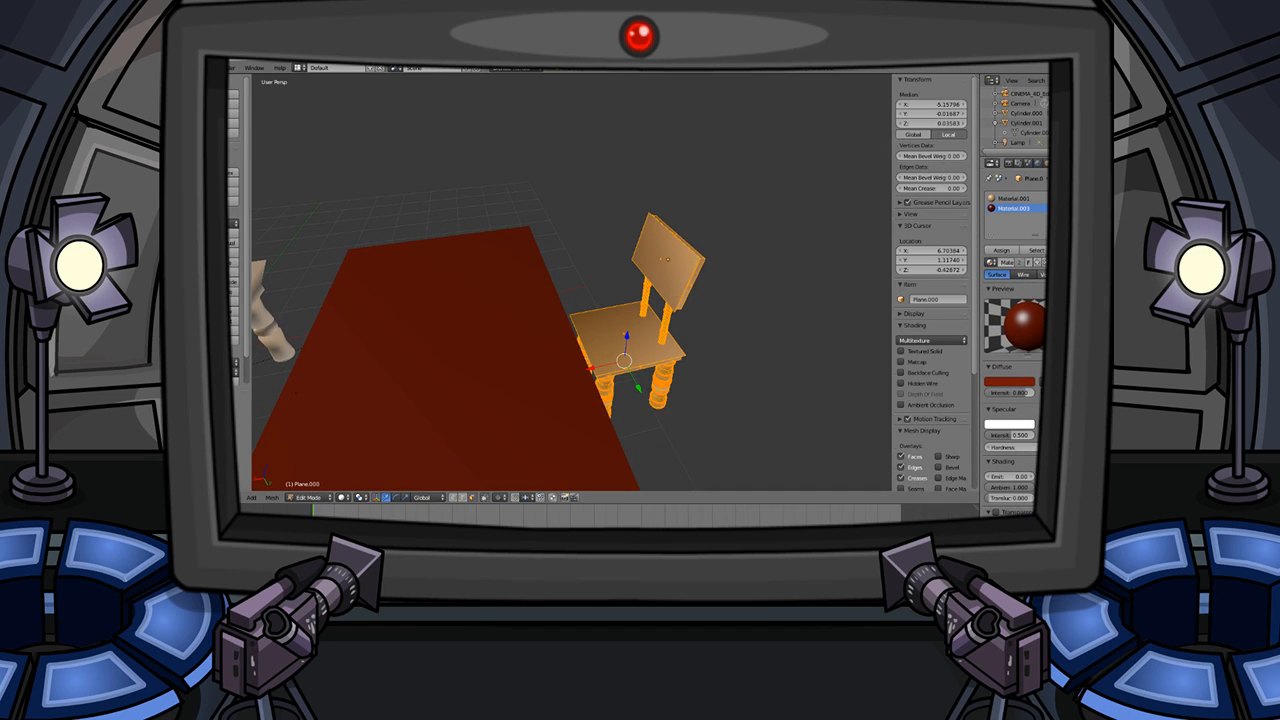
click(1000, 250)
key(a)
key(Tab)
scroll(676, 352, down, 7)
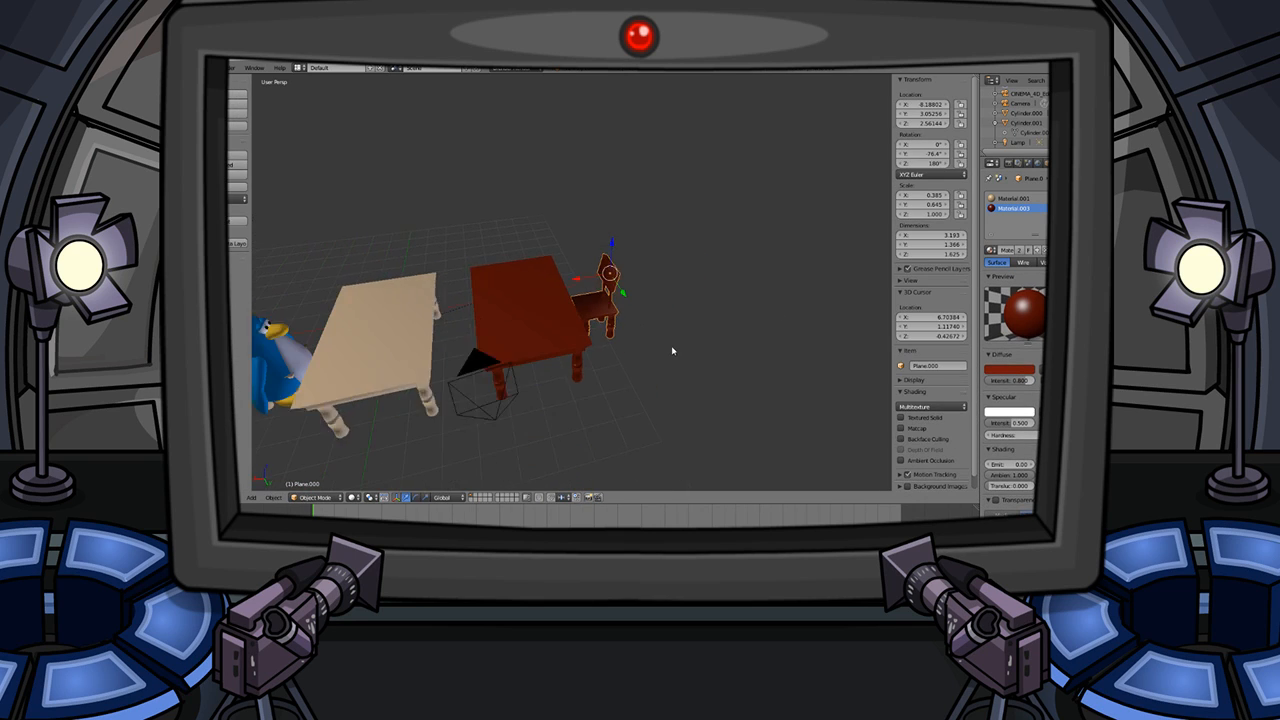
- Render the scene to check what the camera shows of both tables and chairs
key(a)
middle_drag(589, 346, 353, 117)
scroll(441, 304, up, 2)
click(254, 68)
click(259, 77)
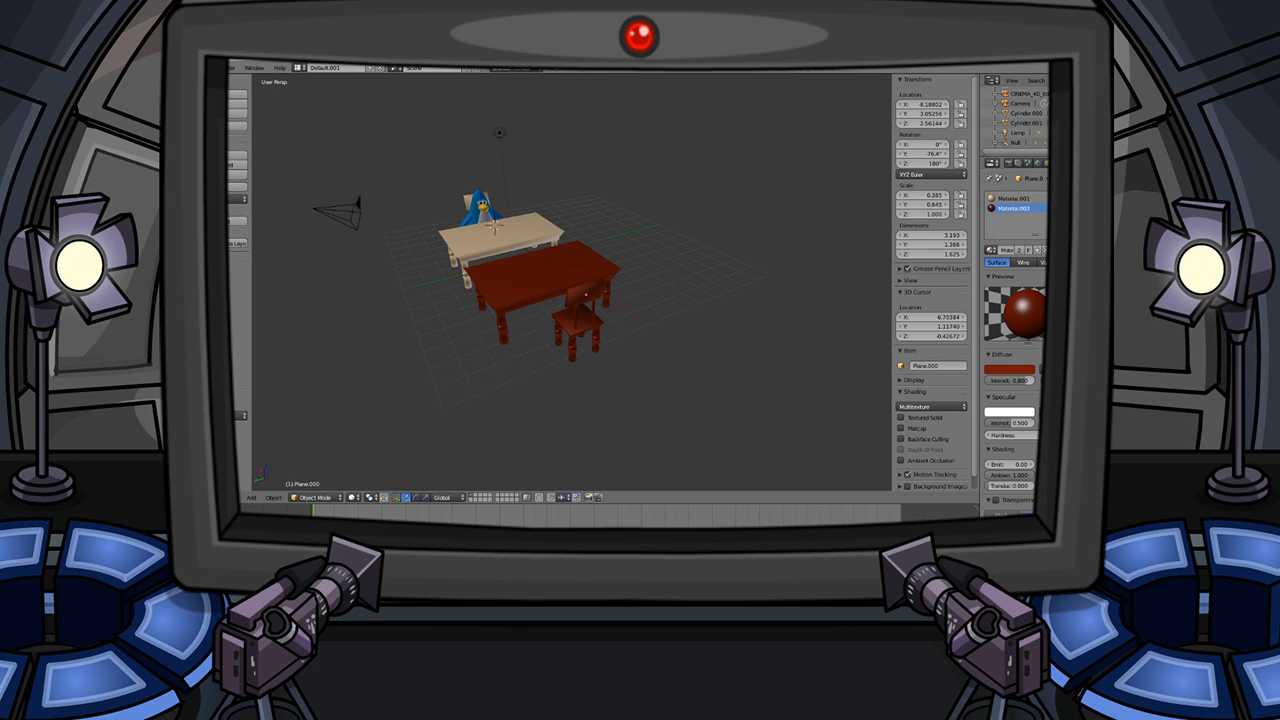
click(394, 211)
click(232, 68)
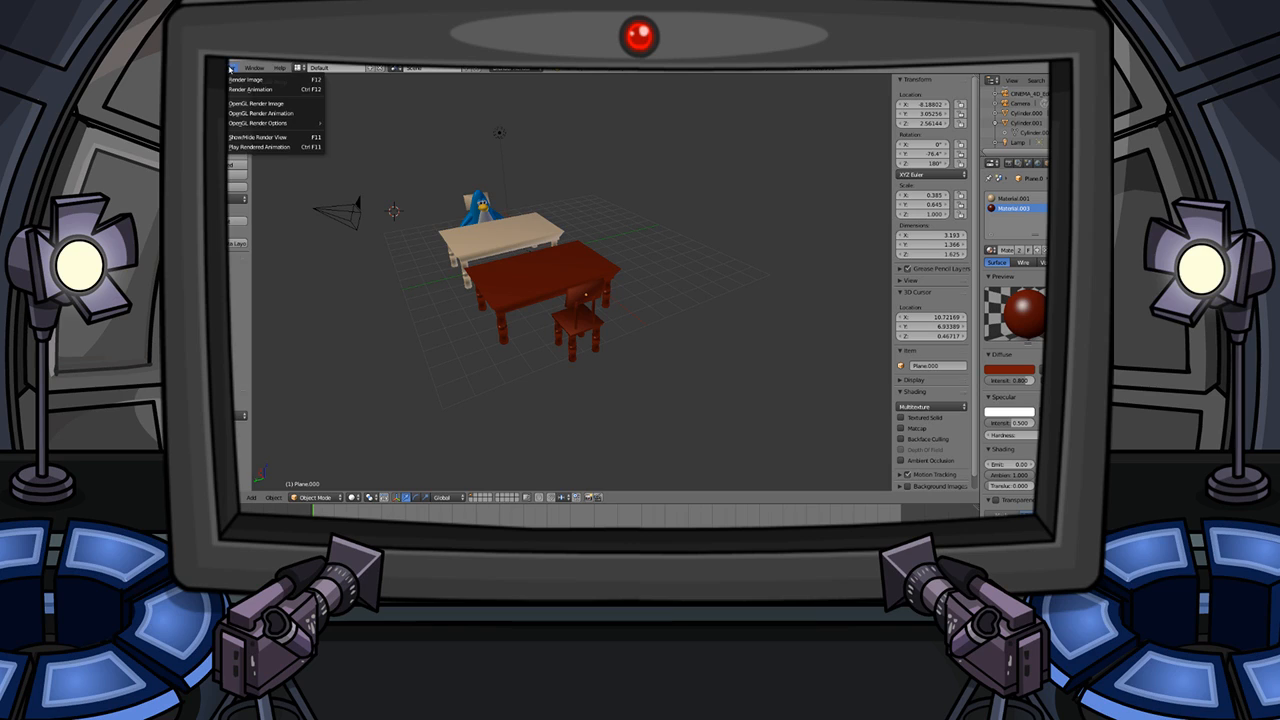
click(239, 79)
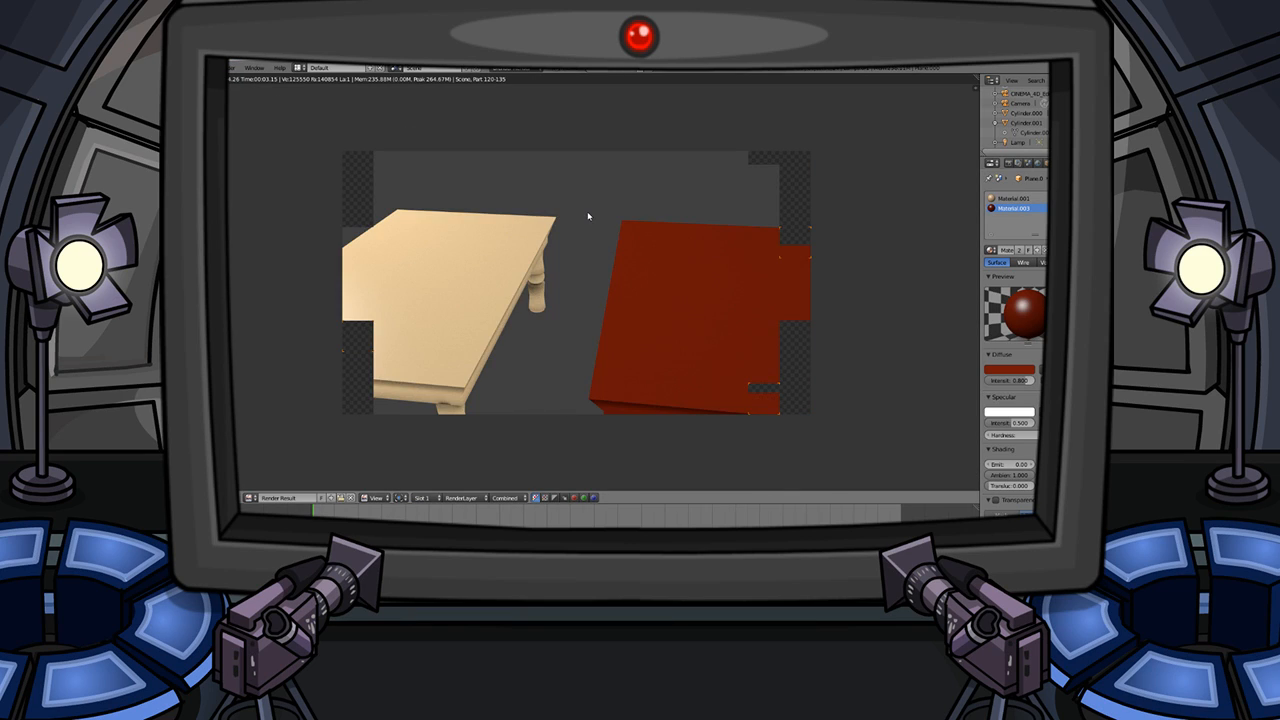
key(Escape)
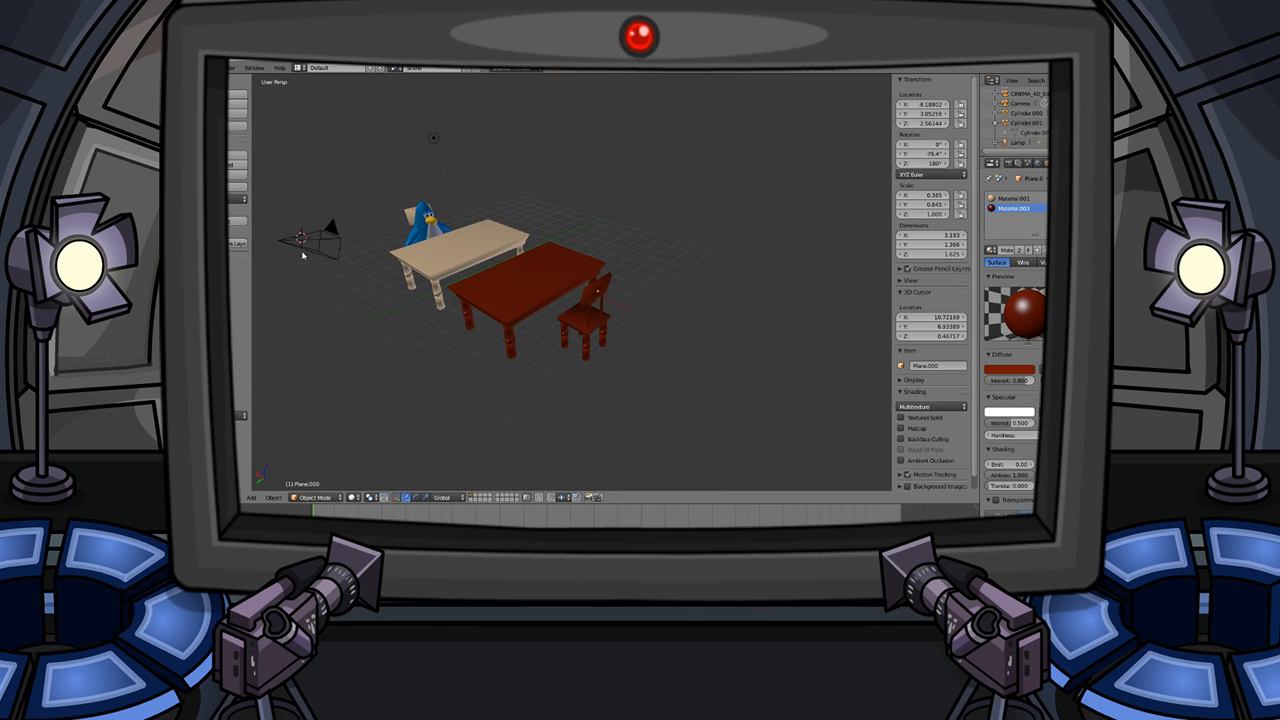
- Select the camera and move it along Y, farther away from the tables
right_click(302, 254)
key(g)
key(x)
key(y)
click(943, 293)
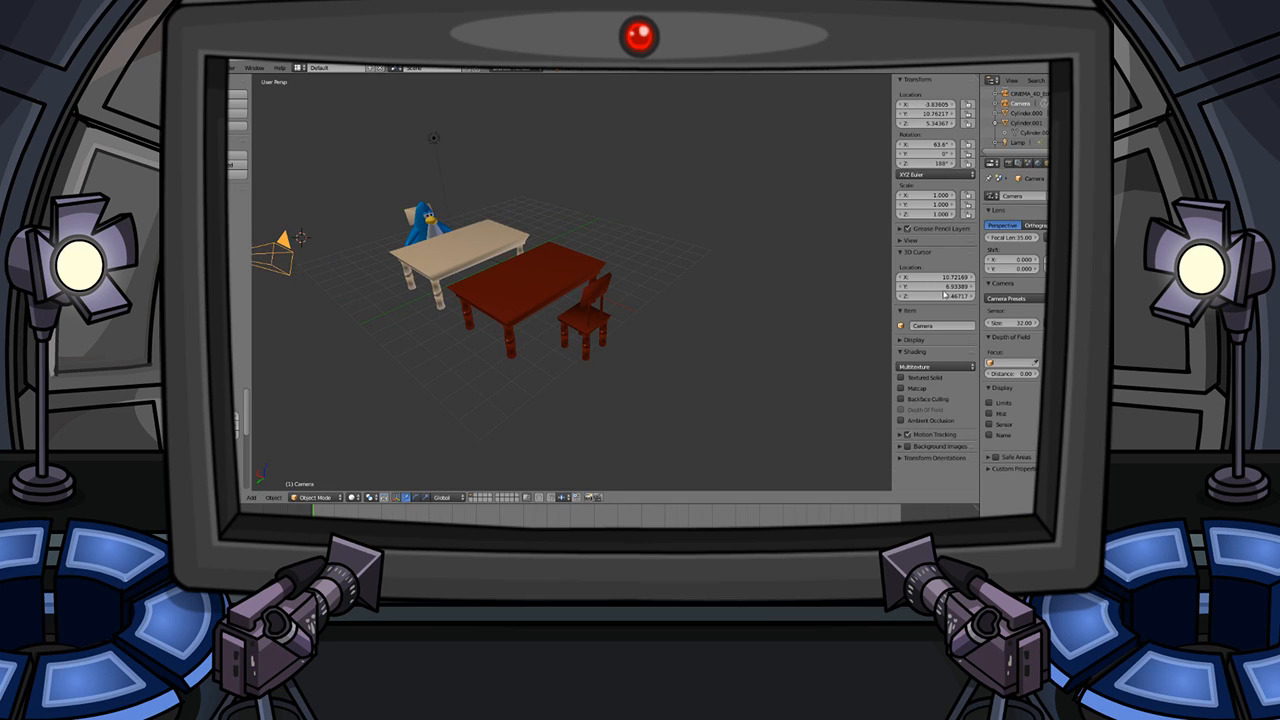
- Try to move the camera along X, and undo the move
middle_drag(780, 240, 624, 193)
key(g)
key(x)
click(626, 211)
key(ctrl+z)
- Move the camera along Y to about 12.85 and set its rotation to X 75.3° and Z 201°
key(g)
key(y)
click(545, 240)
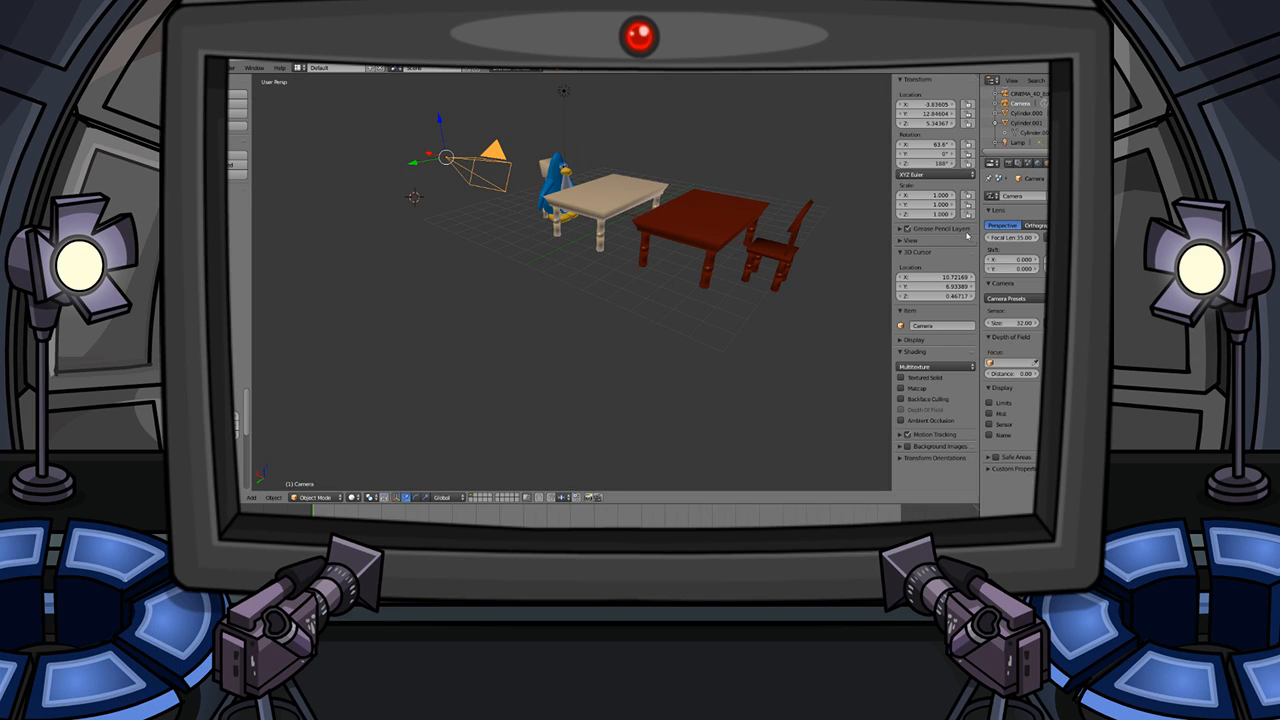
drag(917, 163, 932, 163)
drag(922, 145, 942, 145)
- Render a test image from the rotated camera and return to the scene
click(231, 67)
click(230, 83)
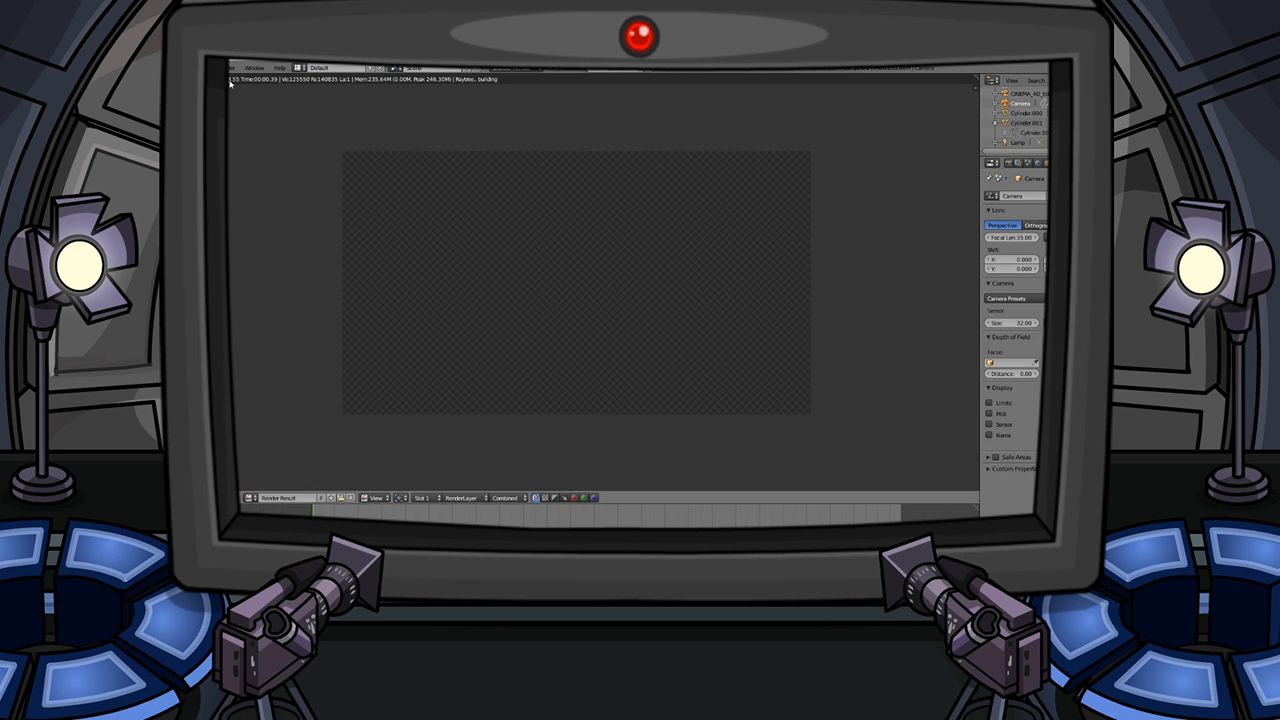
key(Escape)
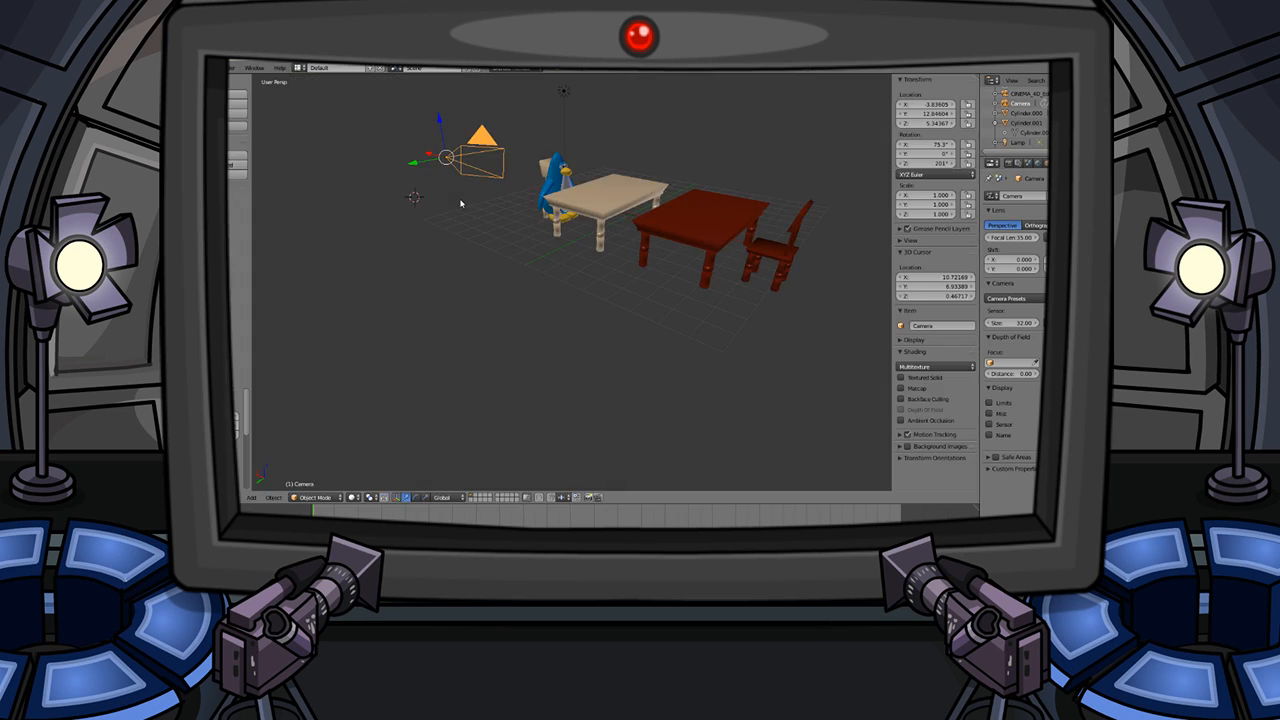
- Move the camera along X, past the red table's side, to bring more of the furniture into frame
middle_drag(503, 274, 563, 280)
key(g)
key(x)
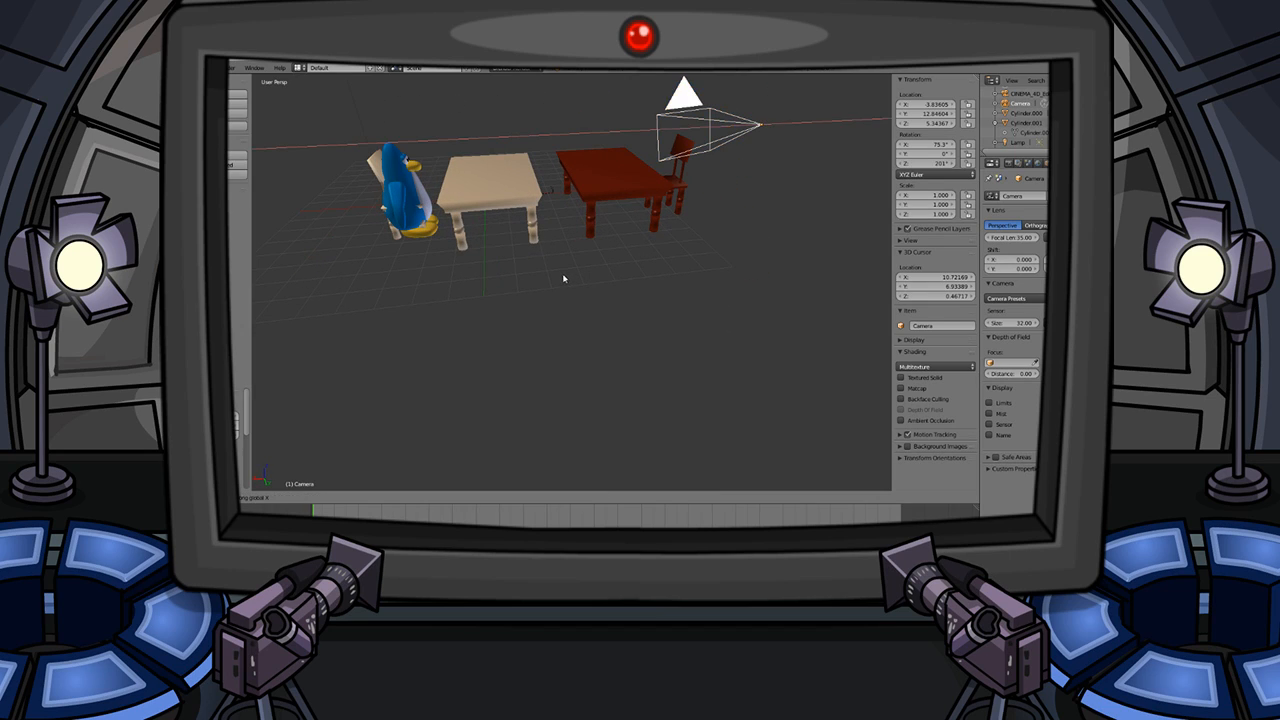
click(667, 224)
- Render the image again to check the framing from the shifted camera, and close the render
click(231, 67)
click(237, 82)
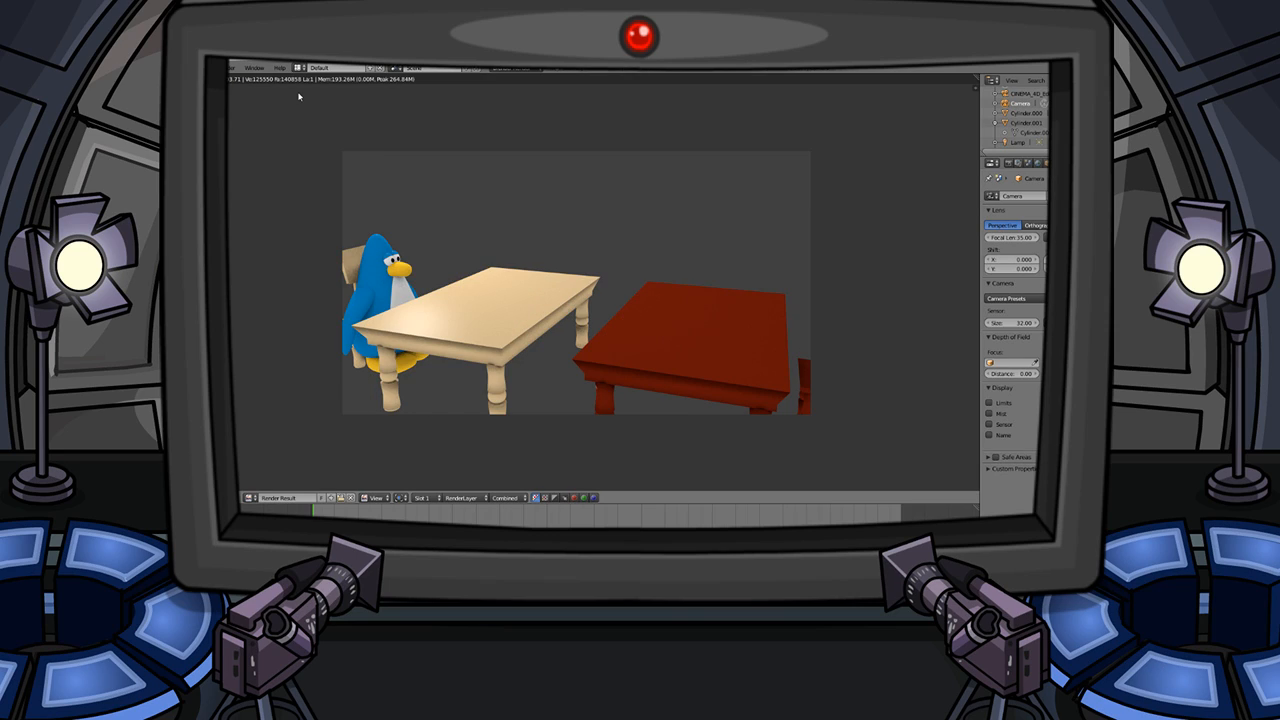
key(Escape)
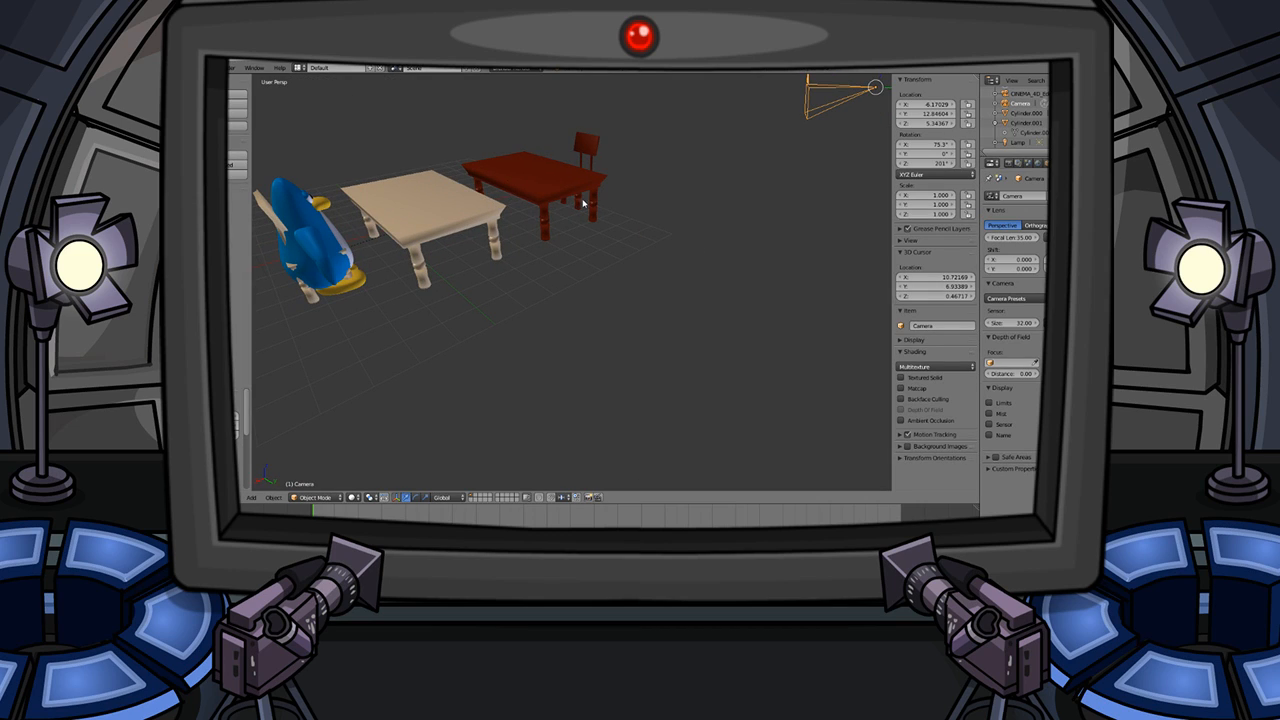
- Move the camera farther from the furniture along Y, then render a test image and return to the scene
key(y)
click(694, 224)
click(232, 66)
click(245, 78)
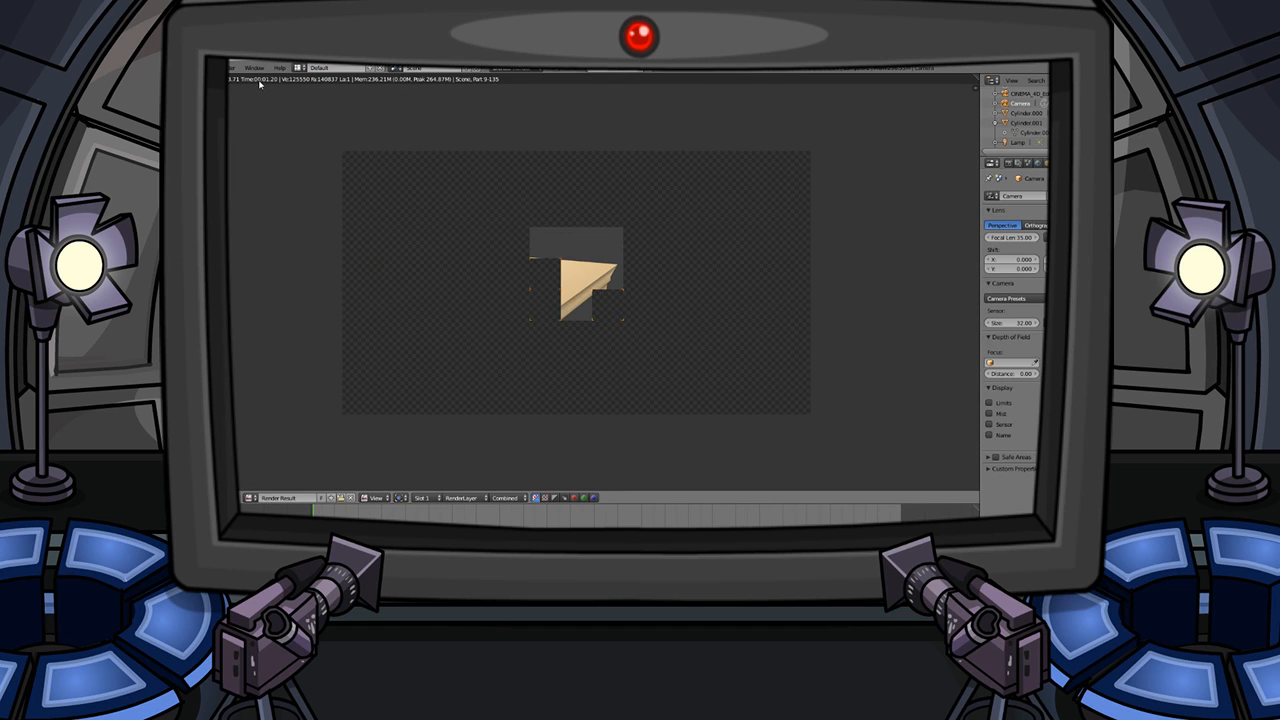
key(Escape)
- Move the camera along Y to about 17.74, render a test image and close it
middle_drag(494, 228, 563, 251)
scroll(563, 251, down, 3)
key(g)
key(y)
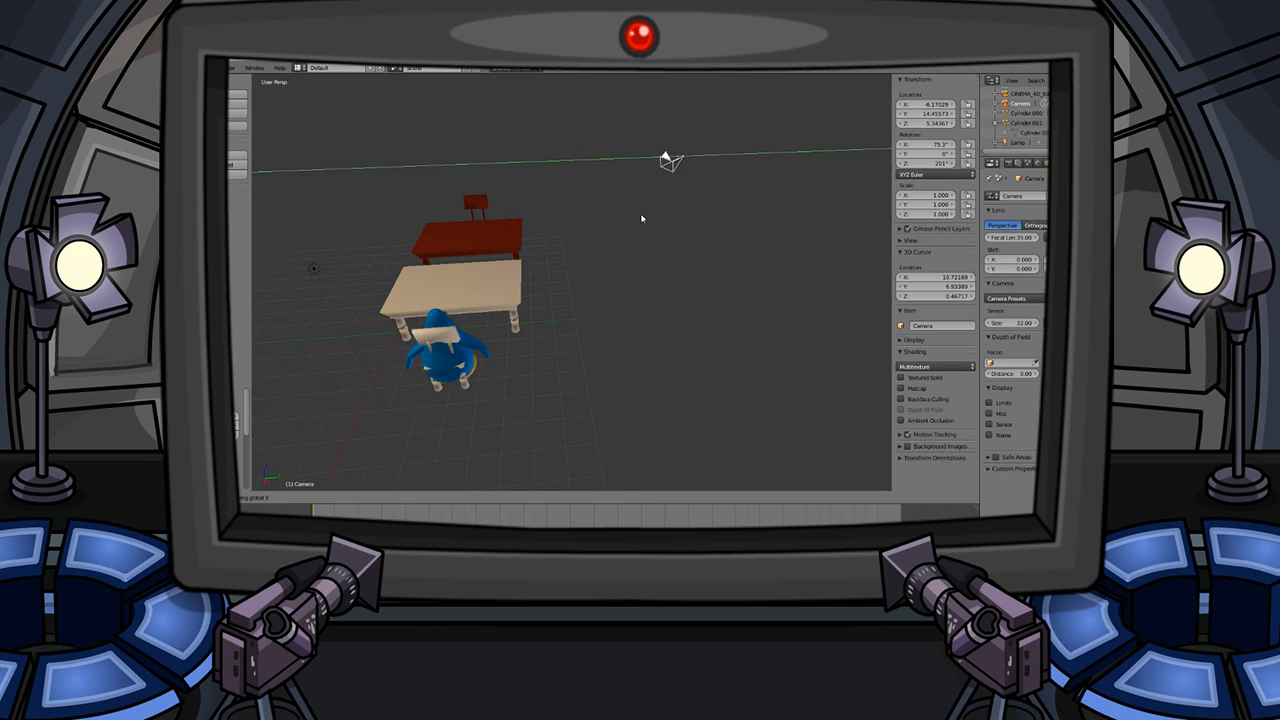
click(712, 214)
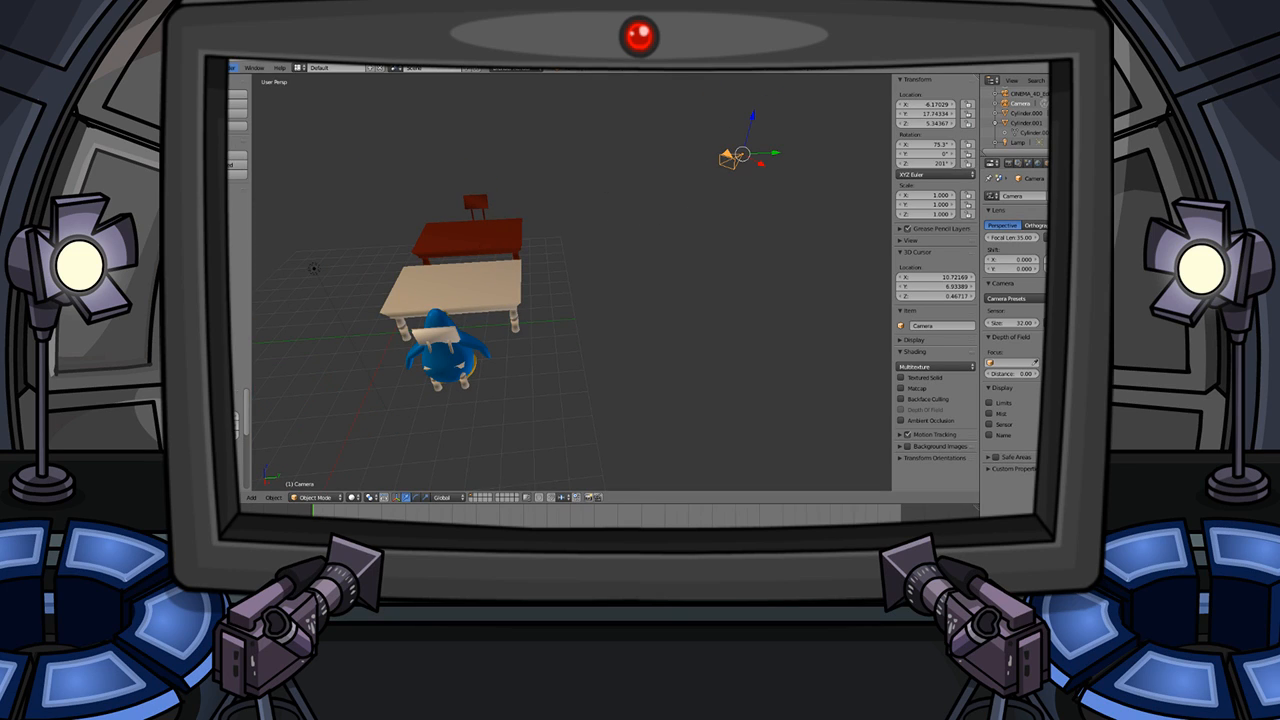
click(231, 67)
click(234, 79)
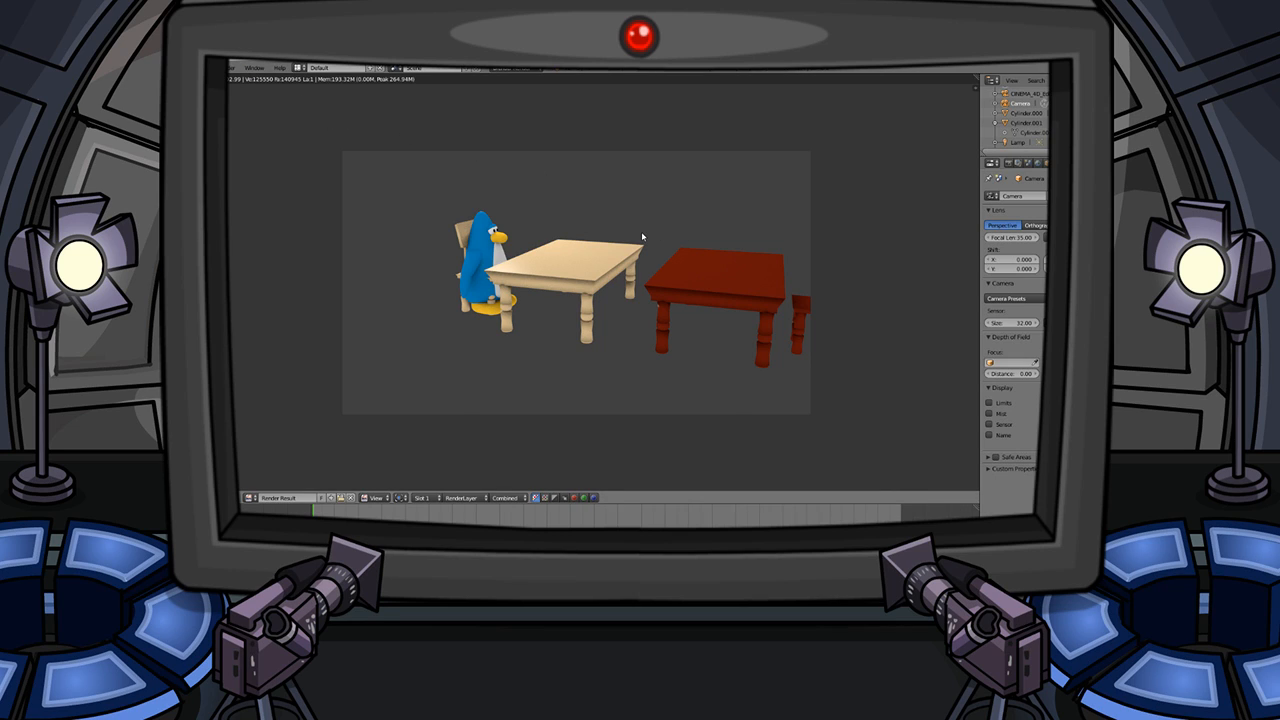
key(Escape)
- Move the camera along X to about -8.82, render the image to check the framing and close it
middle_drag(633, 236, 780, 277)
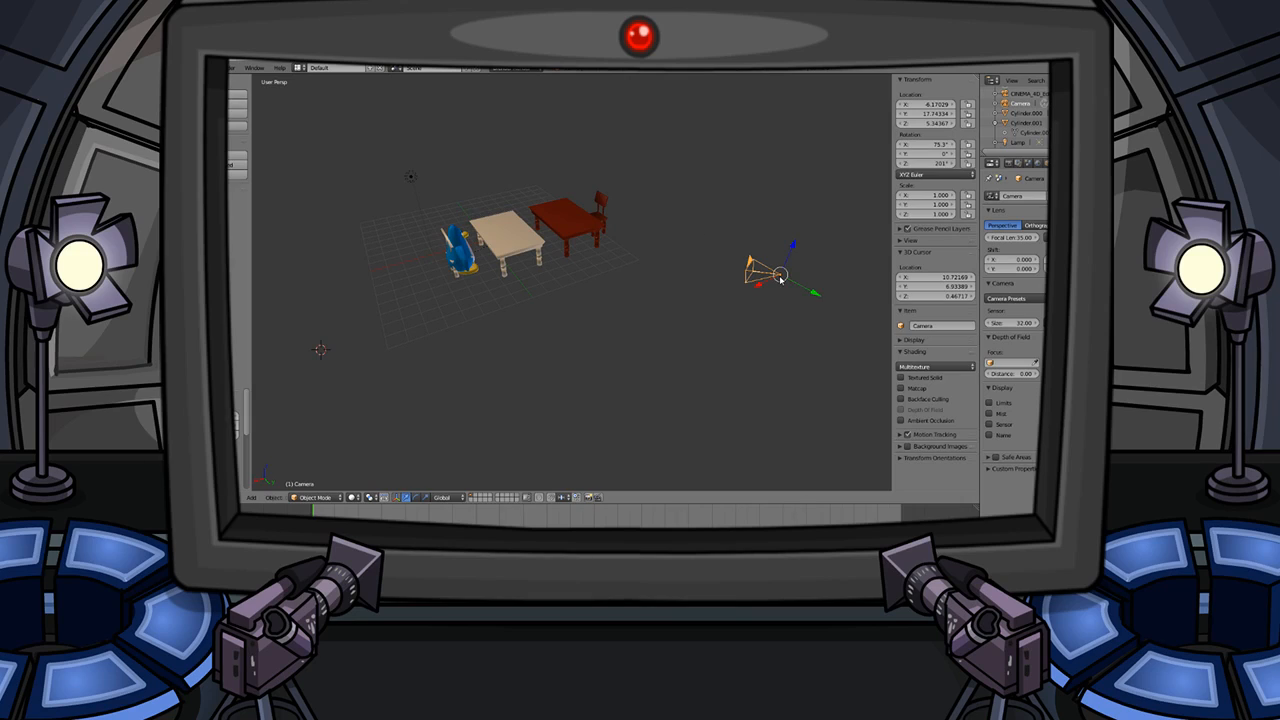
key(g)
key(x)
click(826, 277)
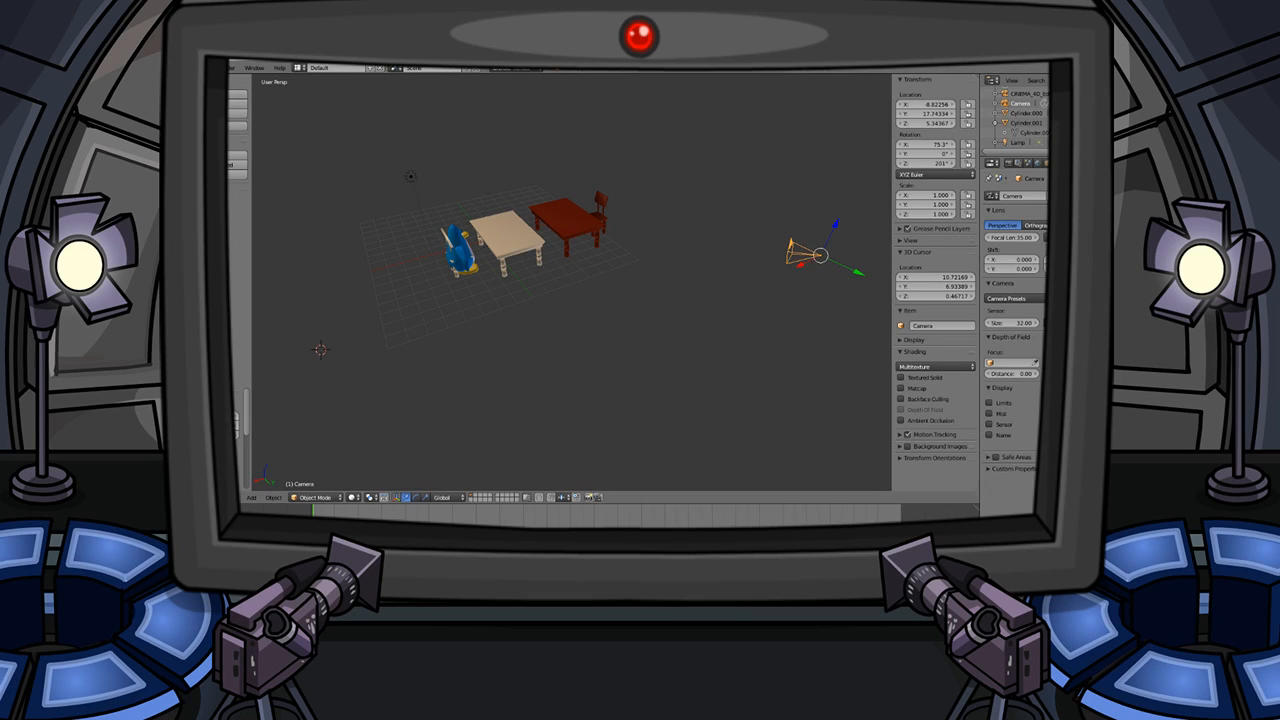
click(233, 68)
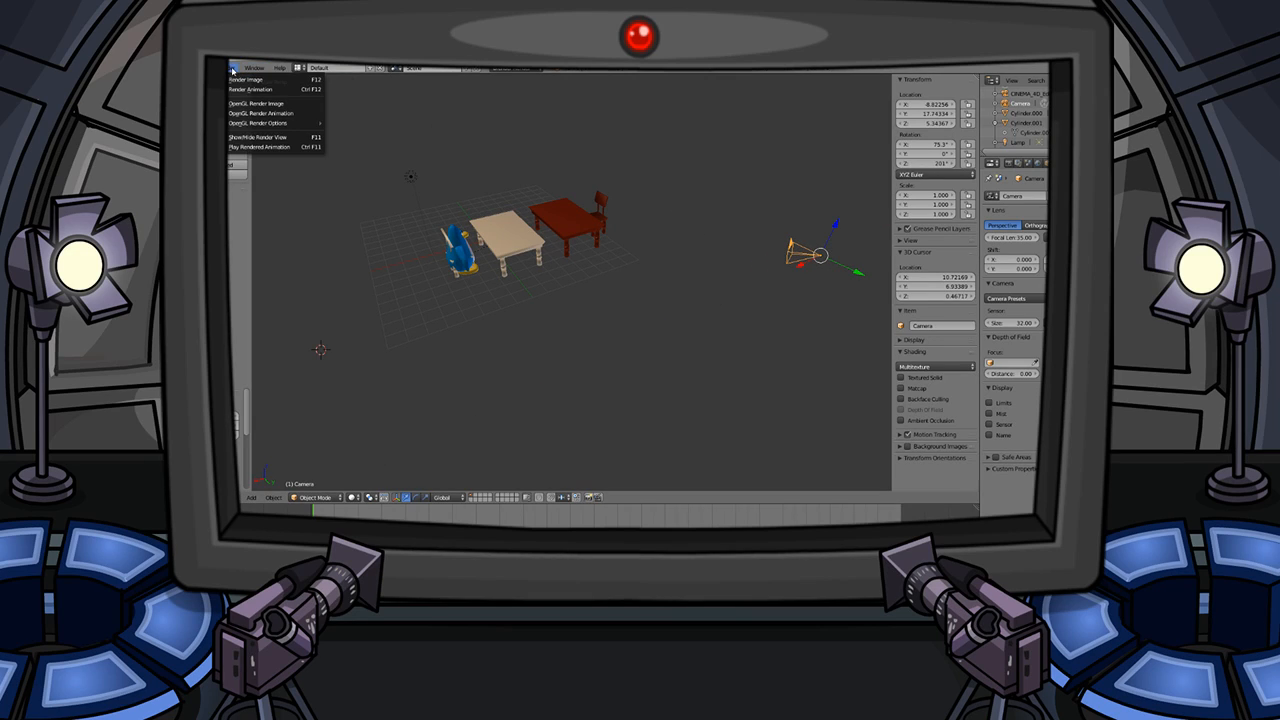
click(252, 80)
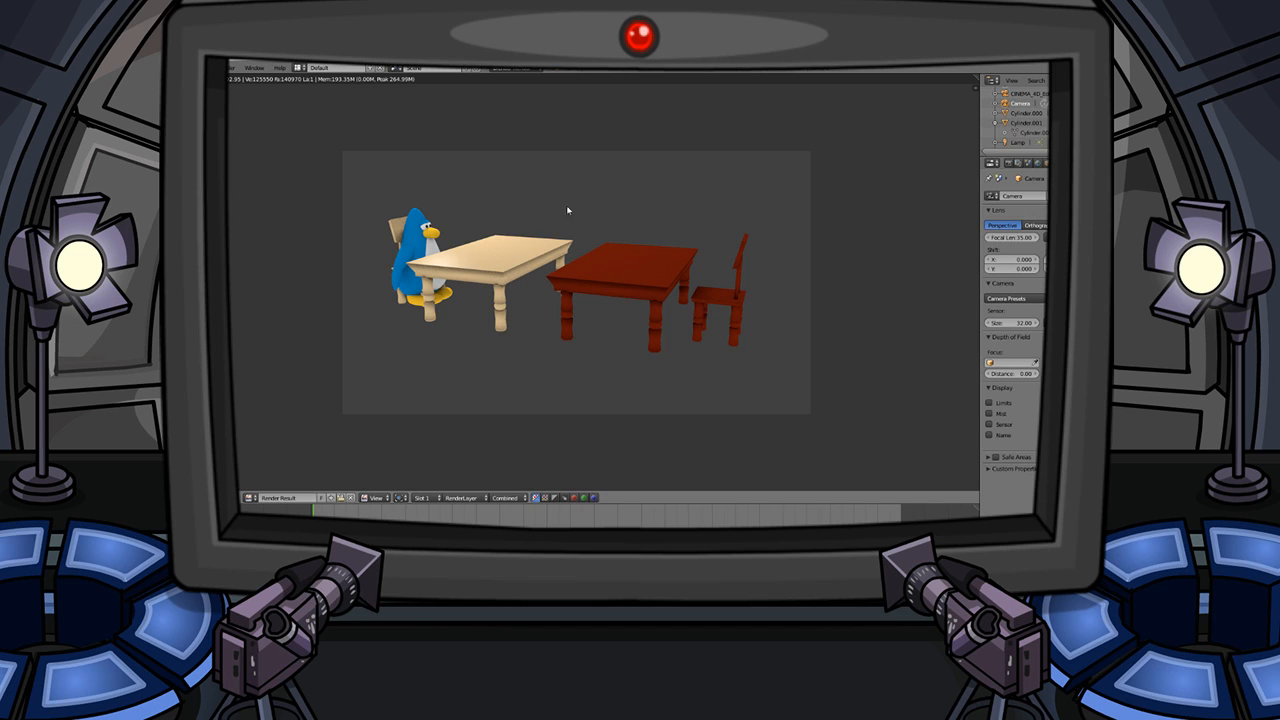
key(Escape)
- Examine the penguin, tables and chairs from several sides and distances to judge the layout
scroll(588, 252, up, 5)
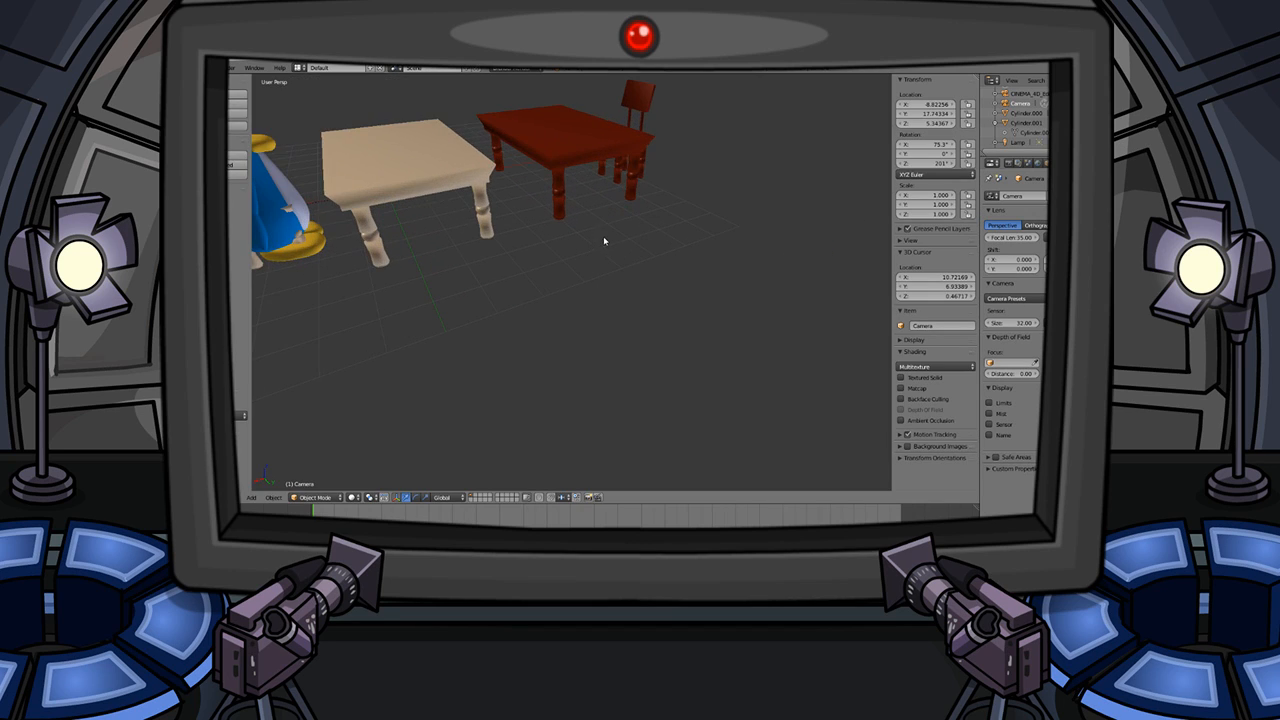
middle_drag(657, 269, 446, 320)
scroll(549, 306, down, 6)
scroll(618, 302, up, 3)
middle_drag(618, 302, 461, 260)
scroll(566, 270, up, 5)
scroll(651, 286, down, 5)
scroll(609, 300, up, 6)
scroll(590, 268, down, 6)
right_click(692, 296)
scroll(611, 274, up, 3)
scroll(611, 274, down, 5)
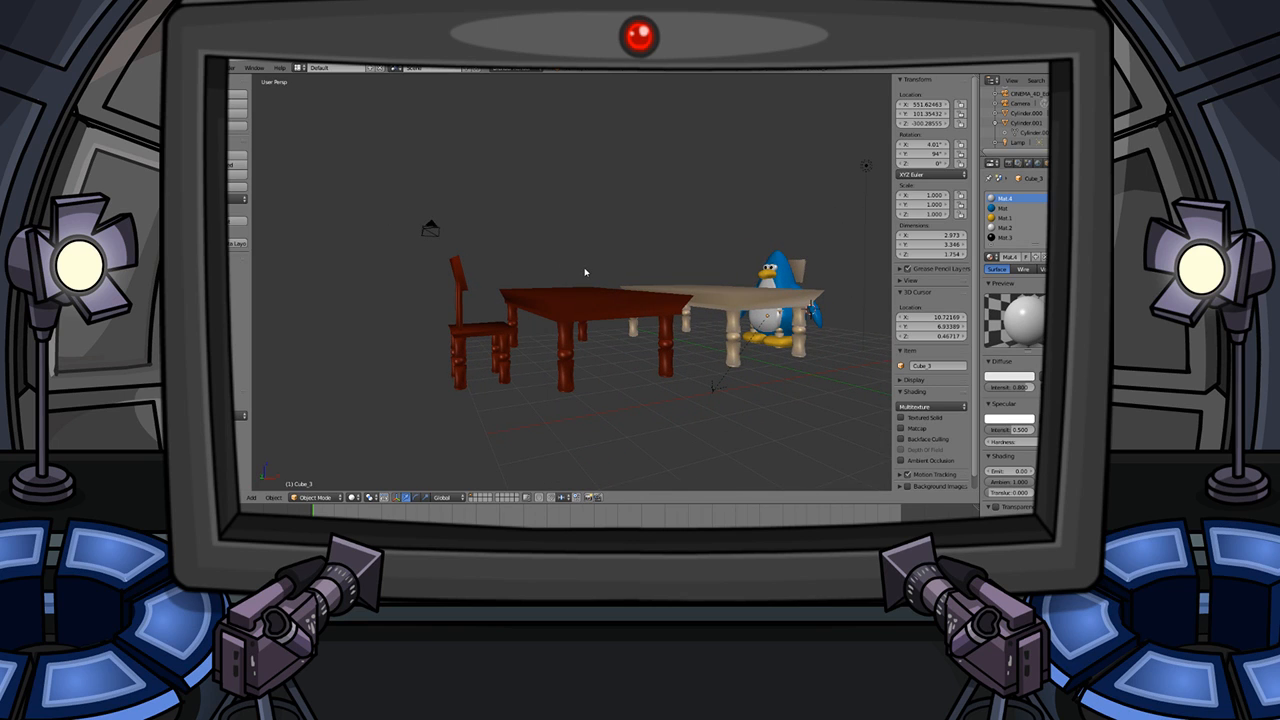
middle_drag(621, 278, 494, 288)
scroll(494, 286, down, 6)
scroll(494, 286, up, 4)
scroll(494, 286, down, 4)
middle_drag(608, 297, 277, 357)
scroll(502, 279, up, 5)
scroll(463, 314, down, 1)
middle_drag(463, 314, 566, 286)
scroll(592, 322, down, 7)
scroll(557, 280, up, 6)
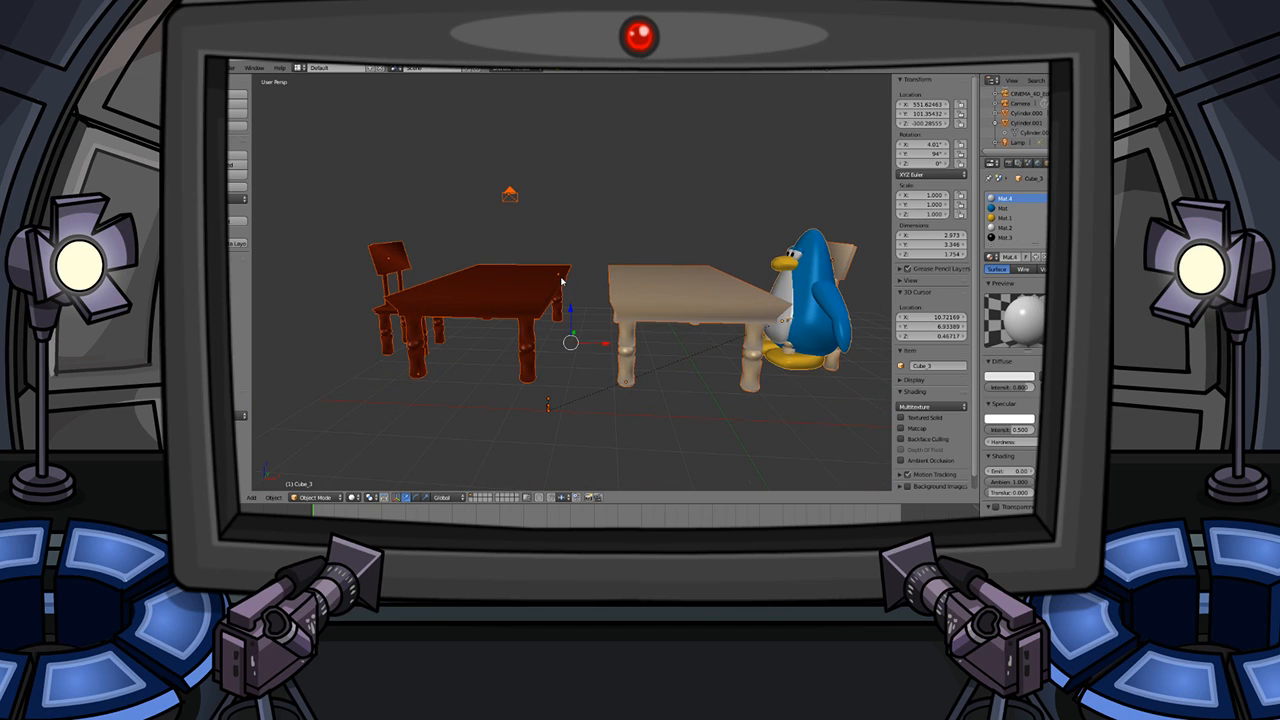
scroll(561, 295, up, 3)
scroll(562, 304, down, 7)
shift+middle_drag(563, 303, 603, 411)
scroll(577, 250, up, 8)
scroll(614, 210, up, 1)
scroll(603, 411, down, 2)
shift+middle_drag(594, 322, 614, 406)
scroll(614, 406, down, 1)
scroll(614, 406, down, 3)
middle_drag(631, 346, 523, 356)
scroll(635, 298, down, 6)
middle_drag(628, 297, 545, 314)
scroll(549, 309, up, 8)
scroll(549, 309, down, 5)
middle_drag(640, 325, 606, 333)
scroll(551, 346, down, 5)
scroll(551, 323, up, 5)
scroll(606, 333, up, 2)
- Place the 3D cursor in the empty space beside the lamp, at about X 4.14, Y -1.55, Z 6.32
click(715, 268)
click(535, 184)
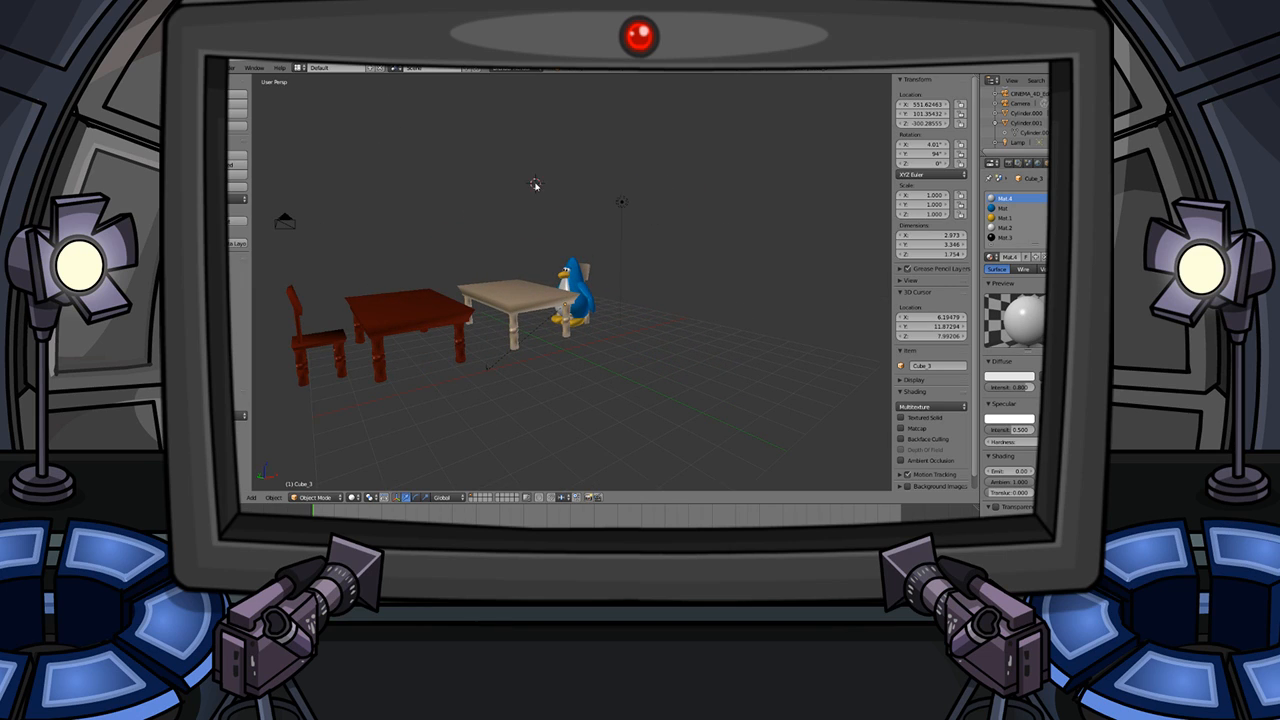
click(396, 256)
click(280, 222)
scroll(399, 242, down, 2)
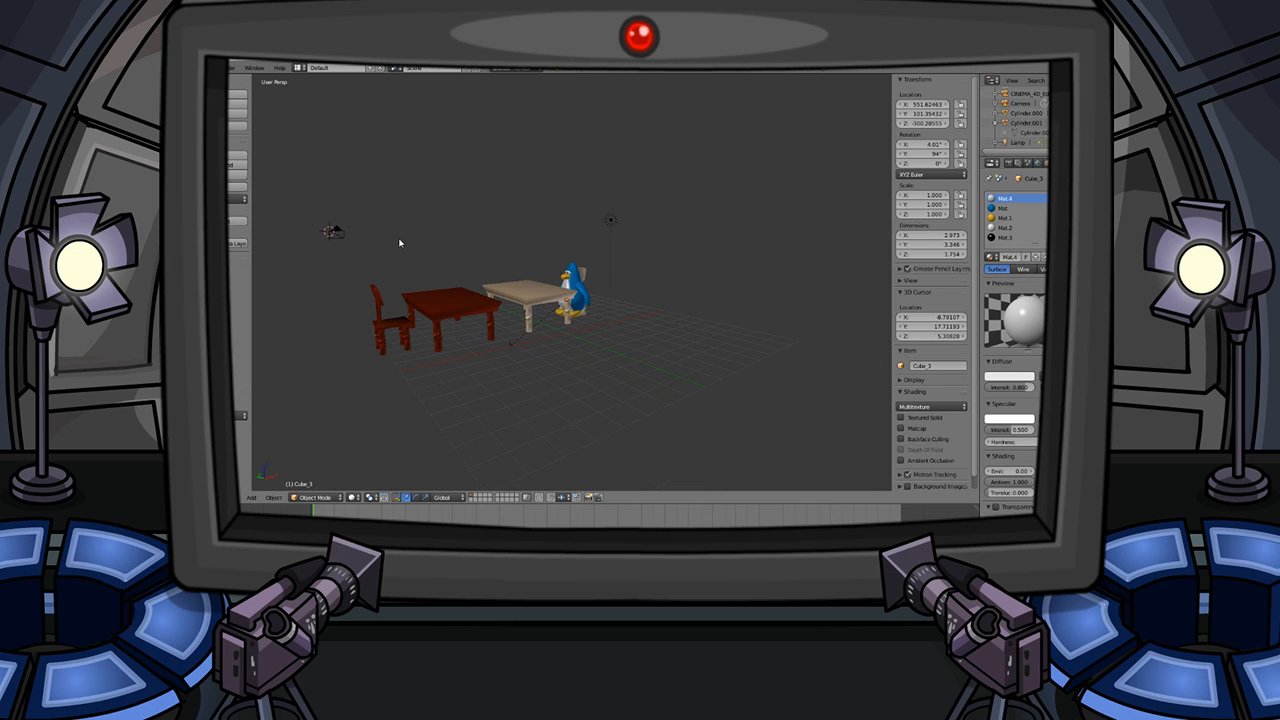
middle_drag(411, 251, 463, 256)
scroll(464, 256, down, 4)
scroll(464, 256, up, 4)
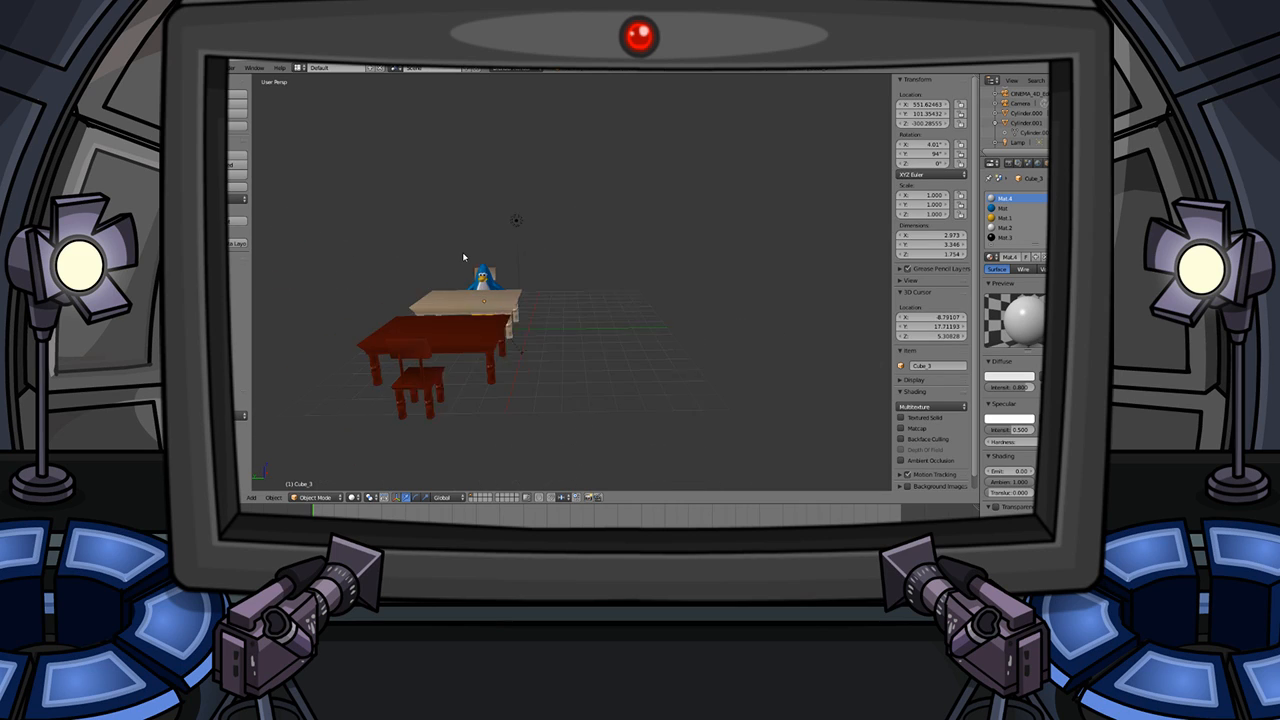
scroll(454, 255, up, 1)
click(500, 204)
click(498, 205)
click(493, 204)
click(550, 192)
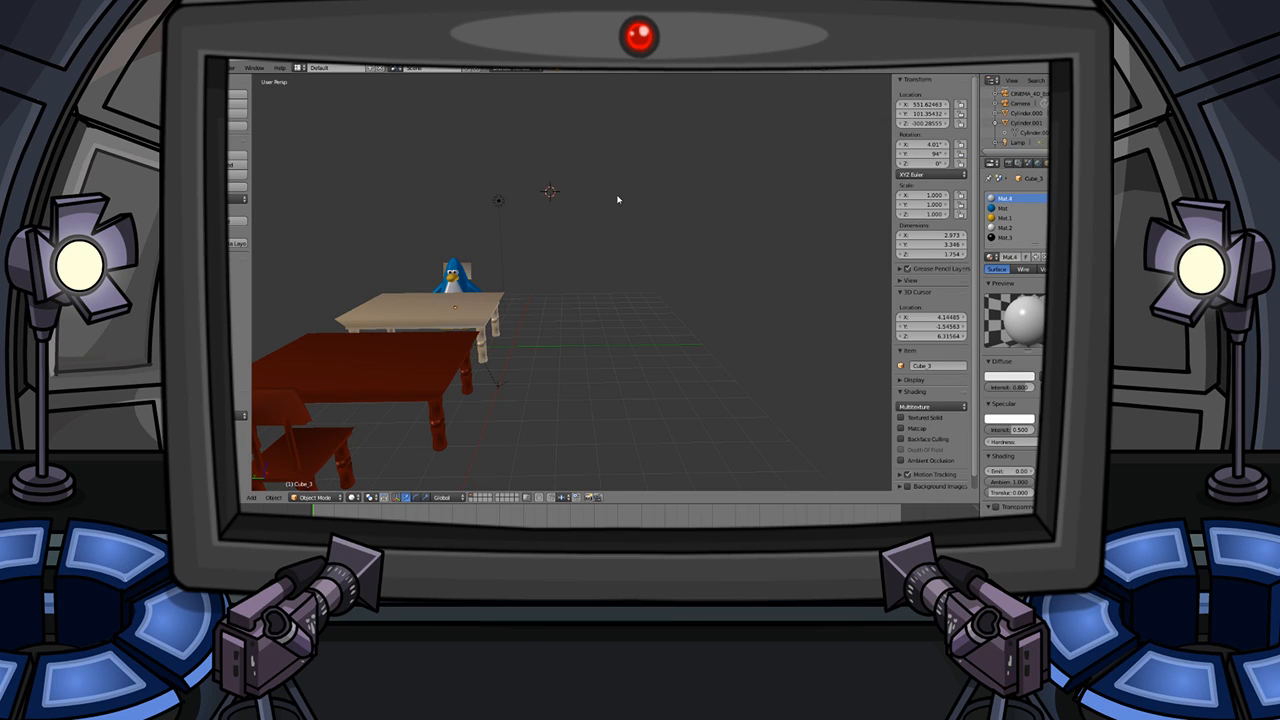
- Add a cube mesh at the 3D cursor
middle_drag(406, 341, 543, 322)
scroll(543, 340, down, 8)
scroll(545, 320, up, 8)
key(shift+a)
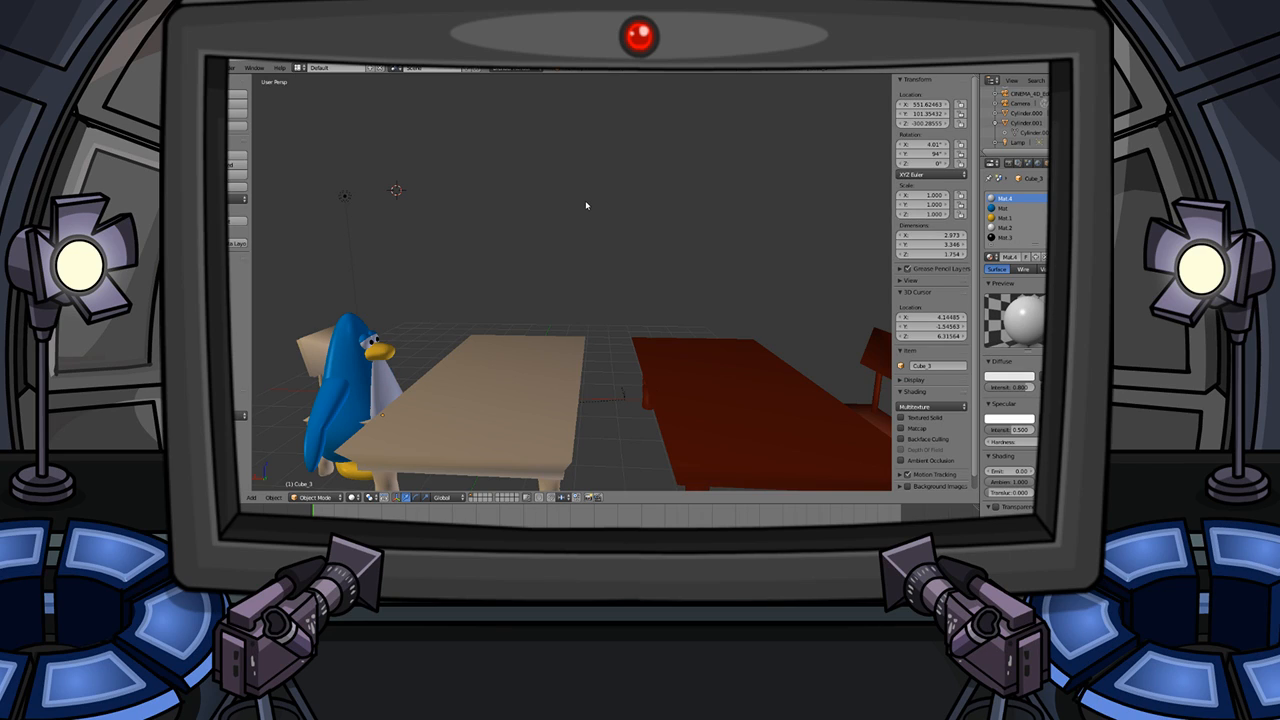
scroll(583, 196, up, 5)
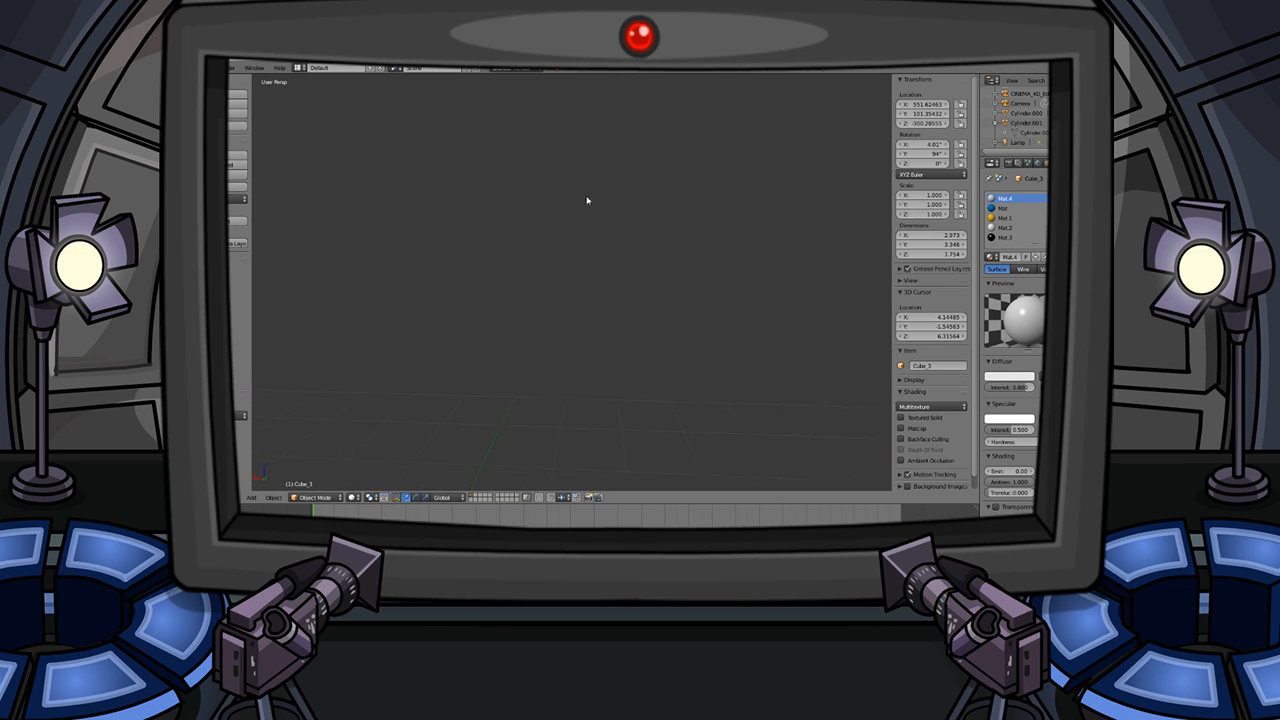
scroll(530, 285, down, 6)
scroll(587, 230, up, 5)
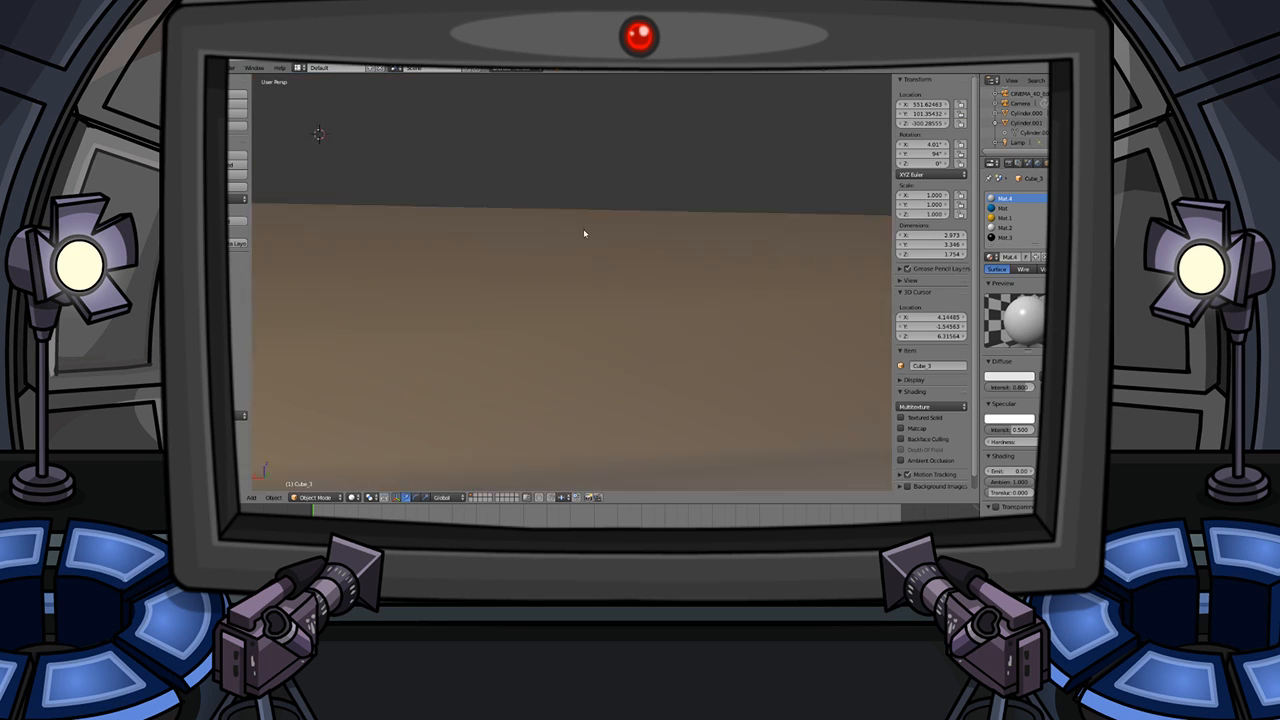
scroll(573, 253, down, 6)
scroll(491, 294, up, 2)
scroll(491, 294, down, 6)
middle_drag(491, 294, 549, 277)
scroll(455, 327, up, 5)
scroll(551, 314, up, 3)
key(shift+a)
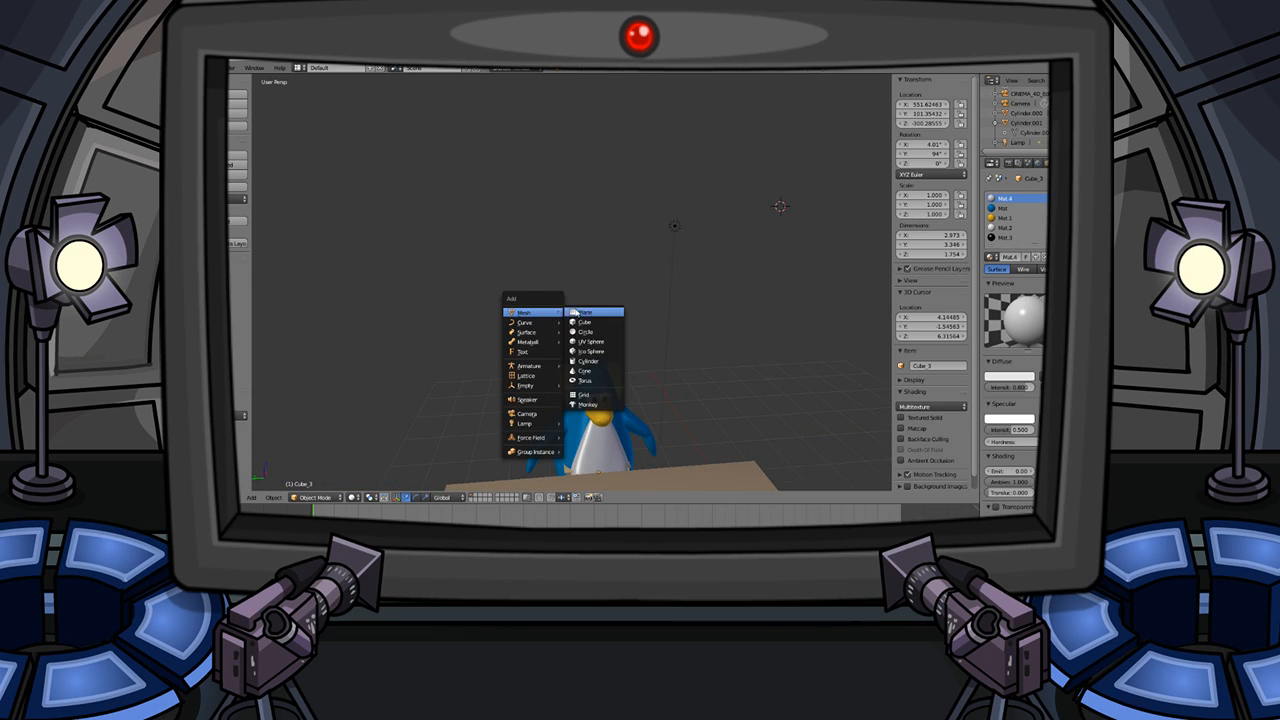
click(586, 323)
key(g)
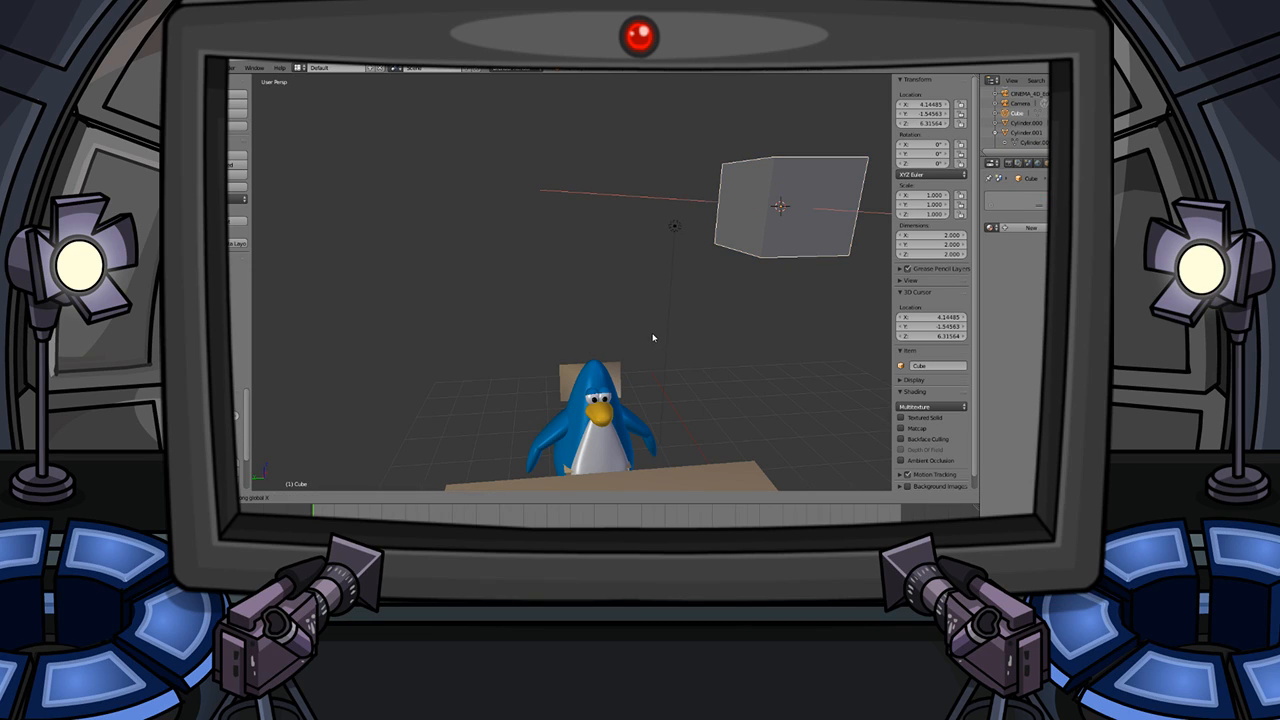
key(Escape)
- Move the cube along Y to about 5.03 and lower it along Z to about 2.3
key(g)
key(y)
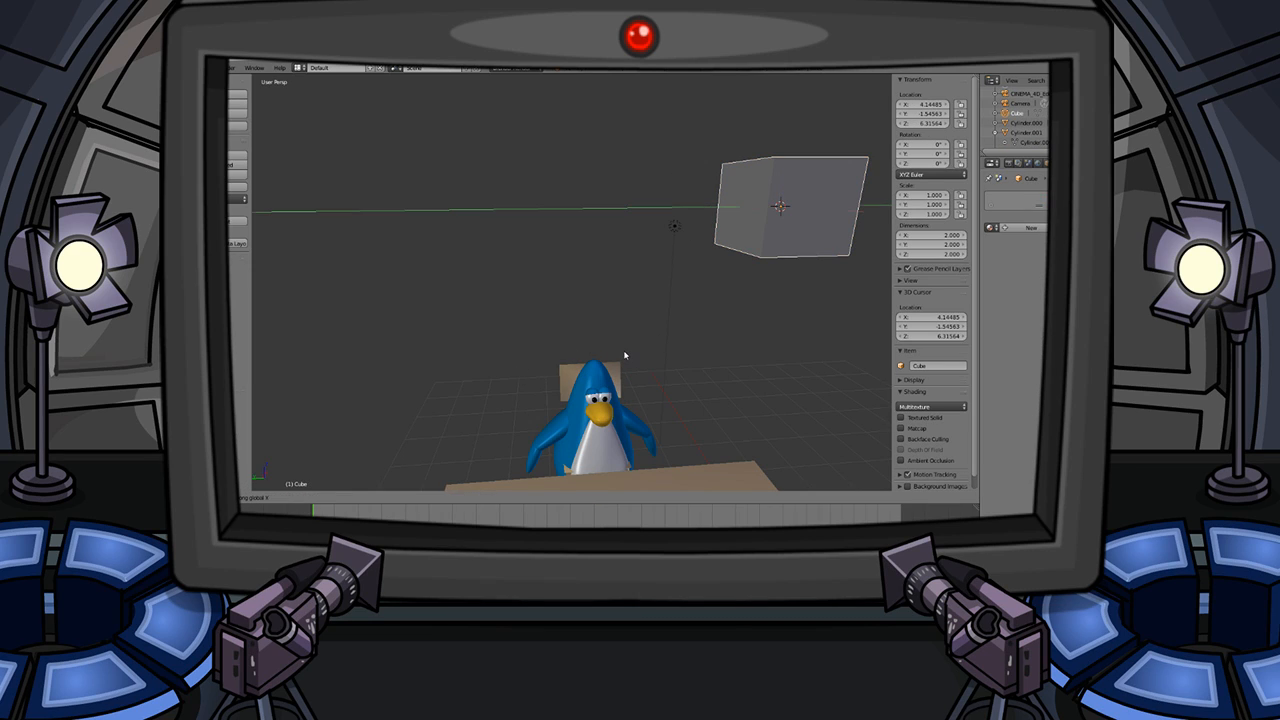
click(340, 394)
key(g)
key(z)
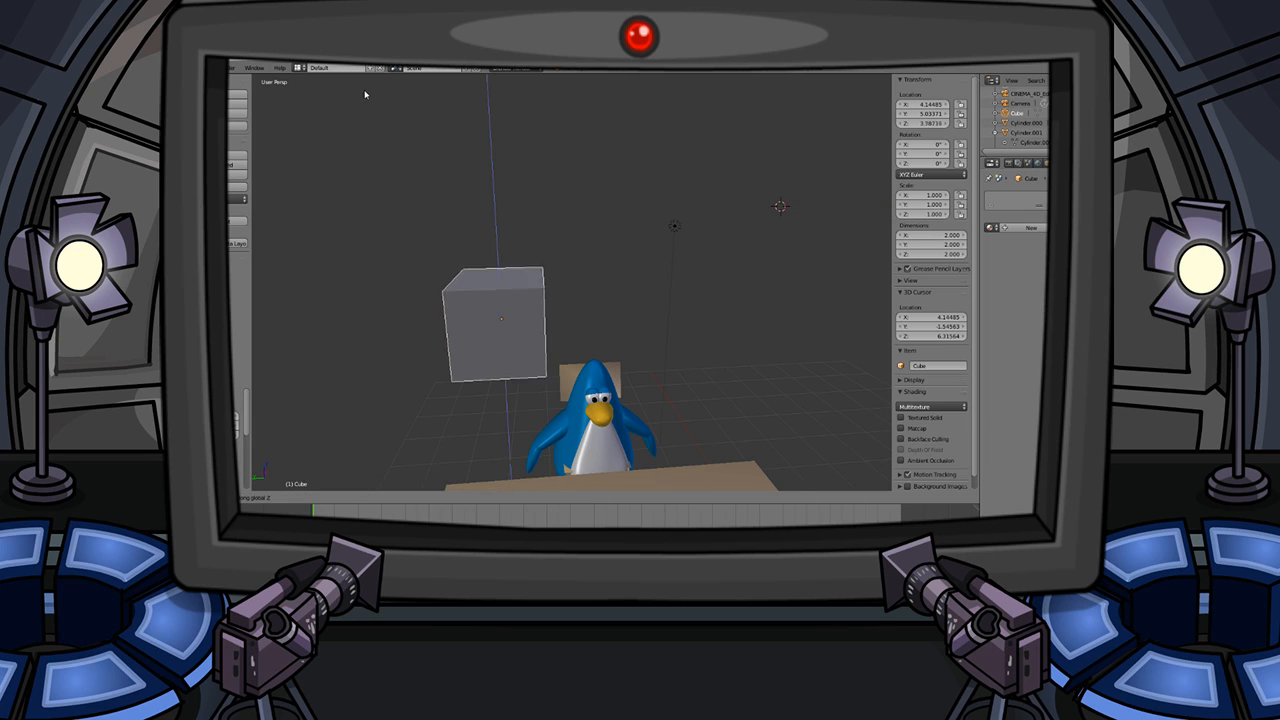
click(409, 137)
- Move the cube along X to about 5.31, behind the penguin, and lower it to about Z 0.71
scroll(397, 218, down, 5)
middle_drag(400, 218, 626, 157)
scroll(535, 287, up, 6)
scroll(530, 327, up, 3)
scroll(530, 327, down, 4)
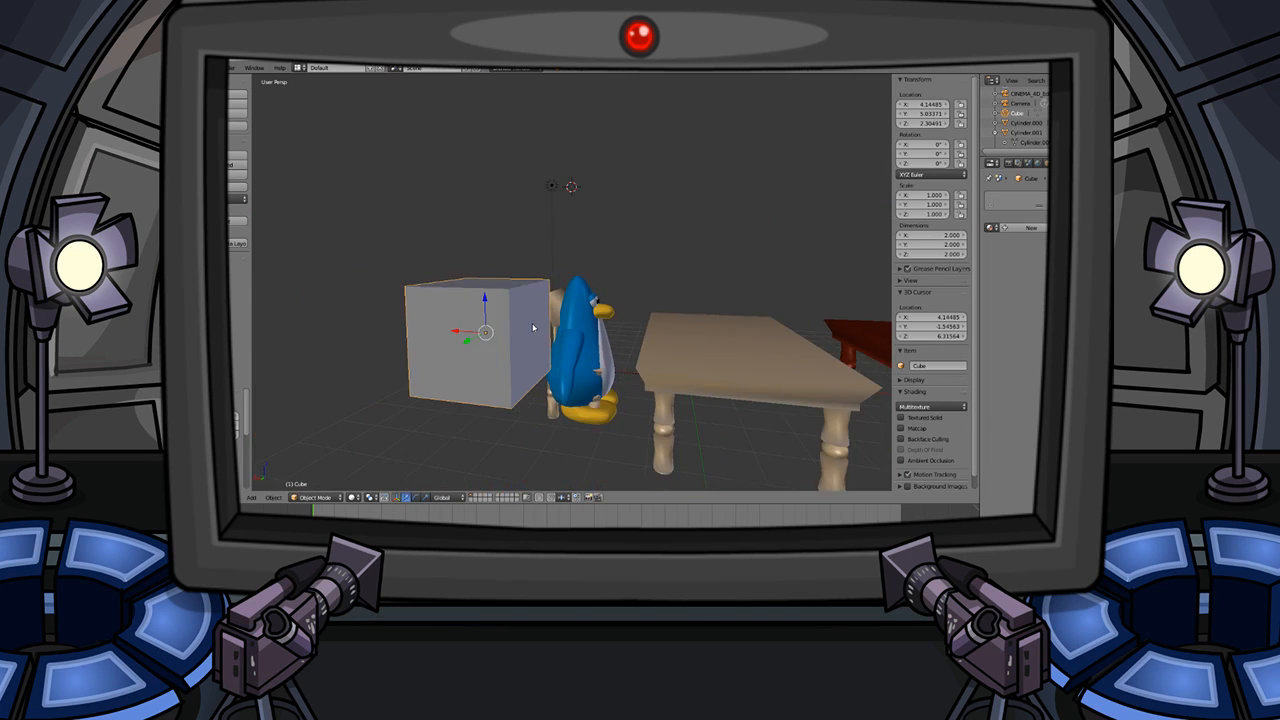
key(g)
key(x)
click(486, 297)
key(g)
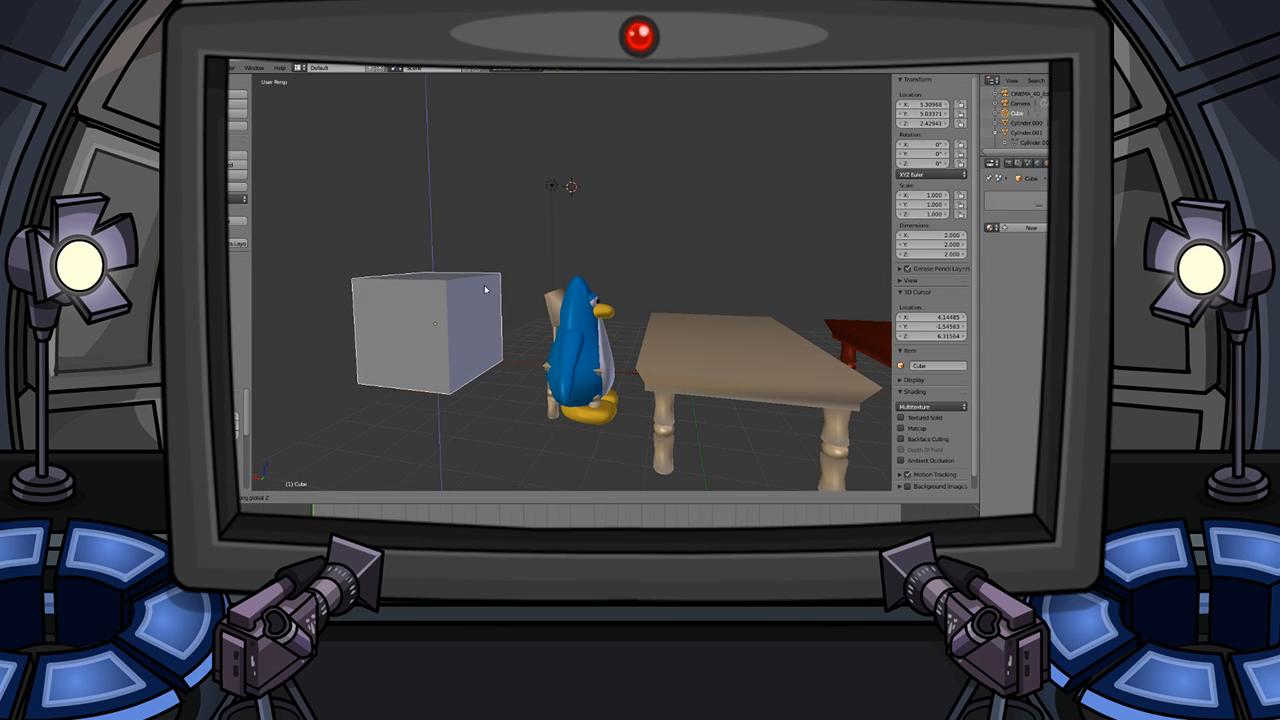
key(z)
click(480, 372)
key(a)
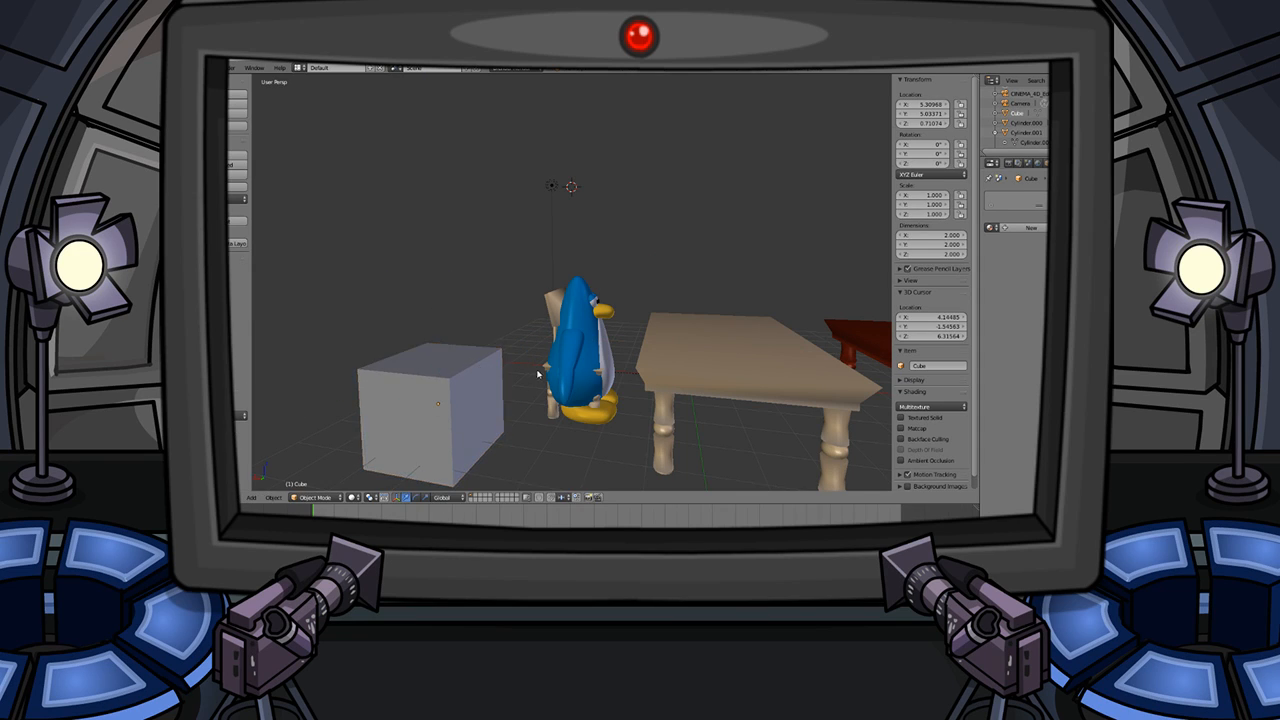
- Thin the cube into a slab by setting its X dimension to 0.75
scroll(537, 374, down, 7)
middle_drag(537, 374, 508, 380)
scroll(514, 372, up, 7)
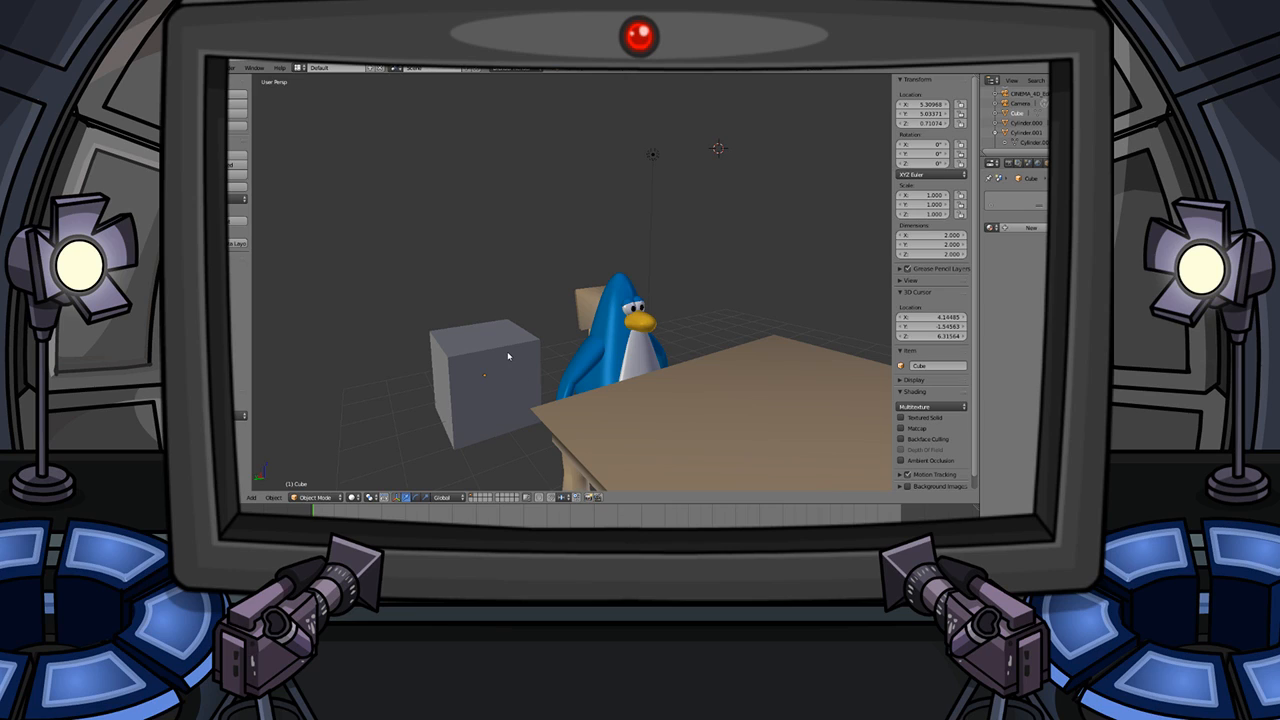
middle_drag(452, 290, 481, 331)
right_click(481, 331)
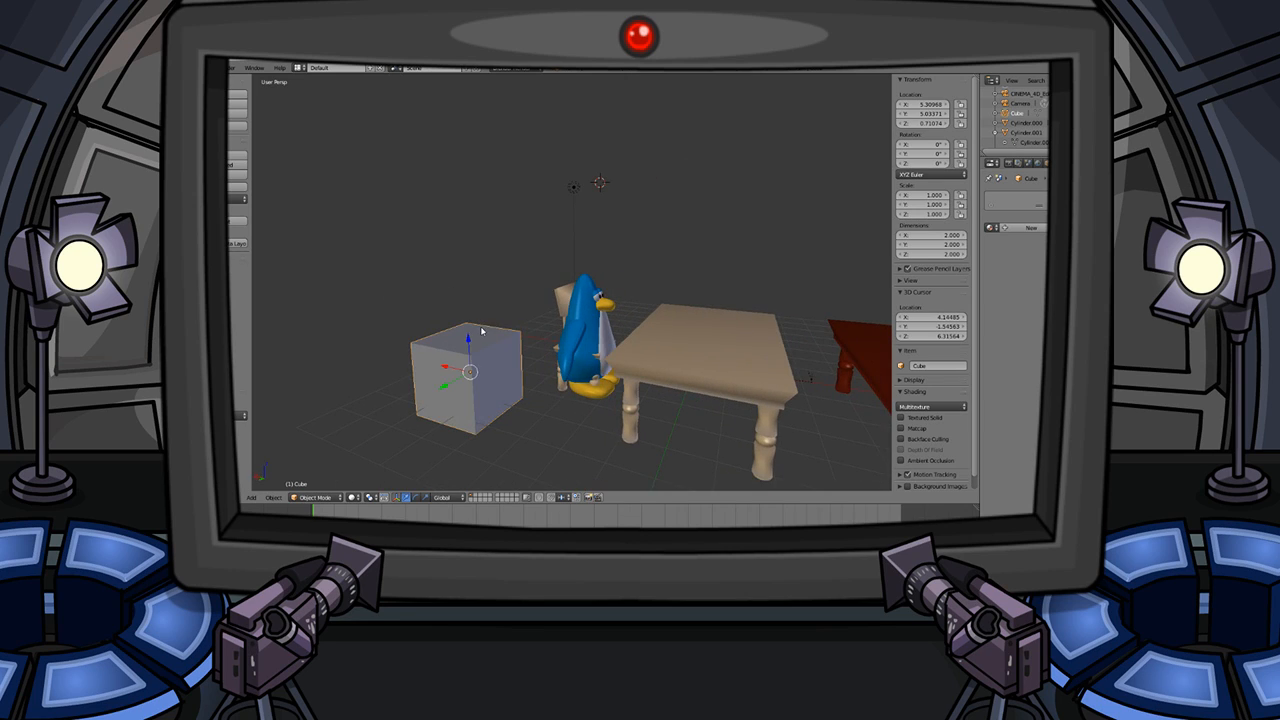
drag(939, 244, 905, 236)
key(ctrl+z)
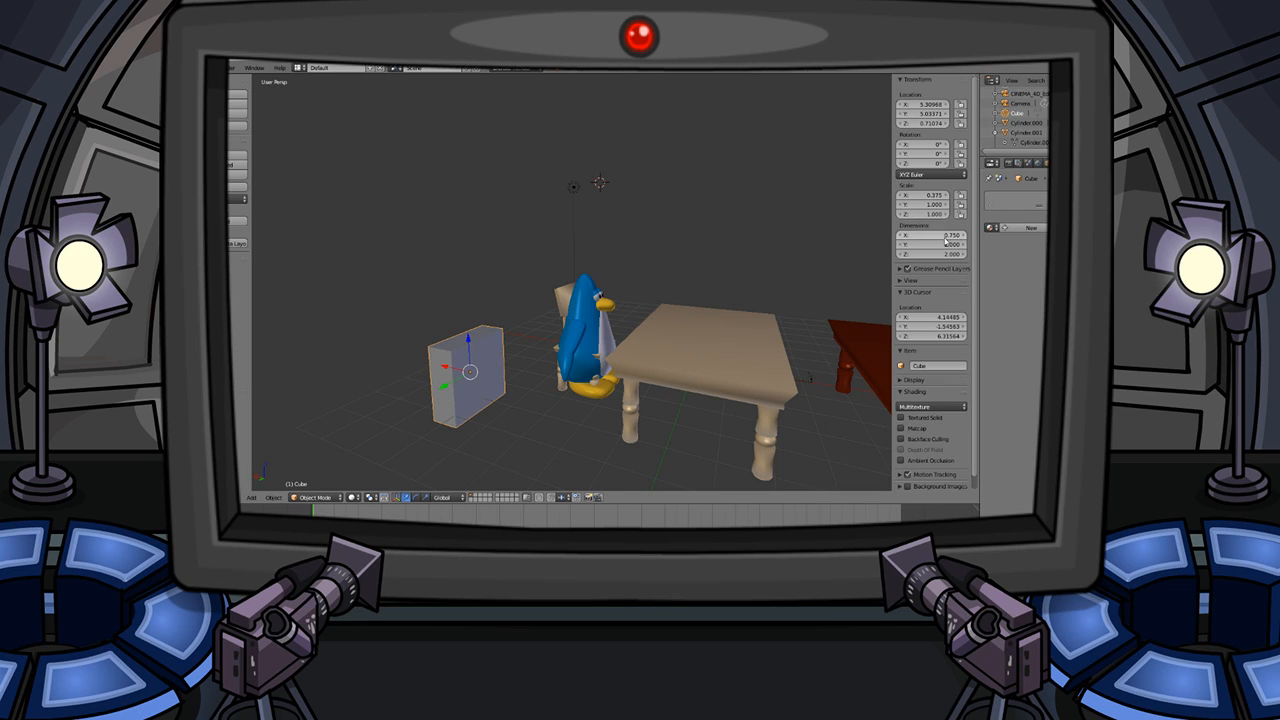
- Try extruding the slab's top face upward to a total height of about 5.1, and undo the extrusion
key(Tab)
right_click(449, 338)
key(e)
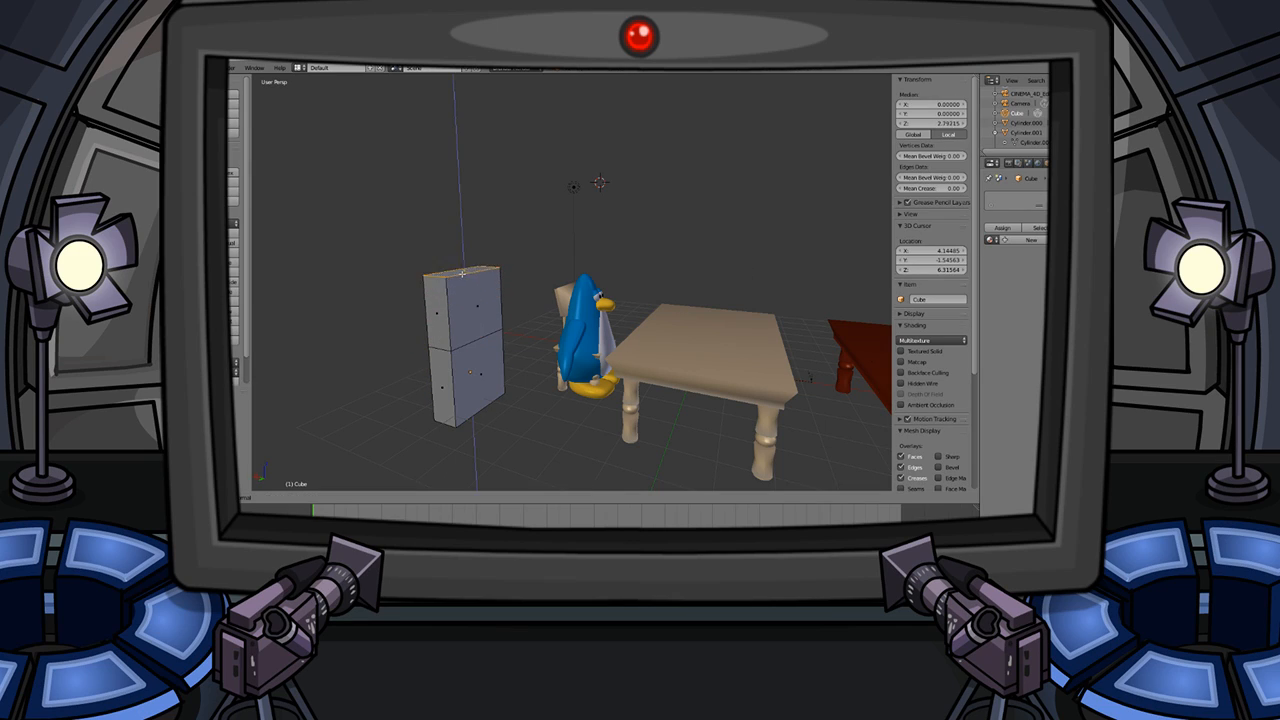
click(475, 244)
key(Tab)
middle_drag(572, 316, 498, 322)
key(a)
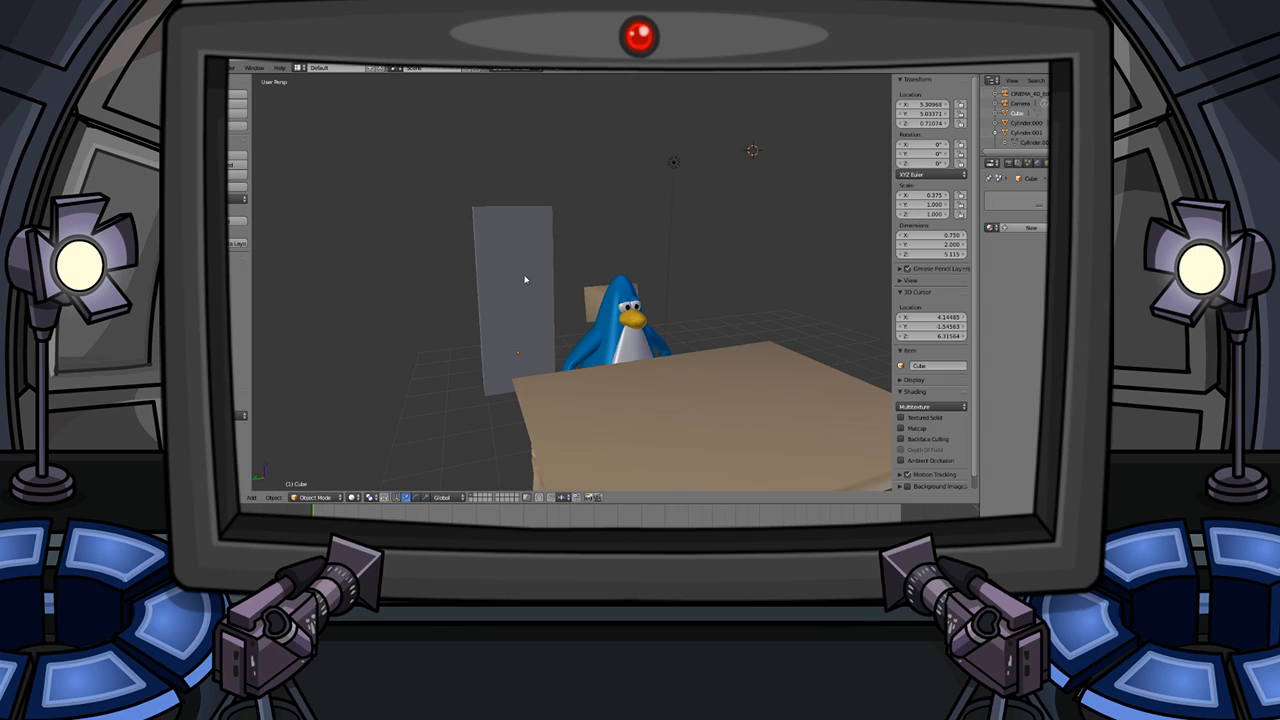
key(ctrl+z)
key(ctrl+z)
- Extrude the slab's top face upward to form a tall panel behind the penguin
key(Tab)
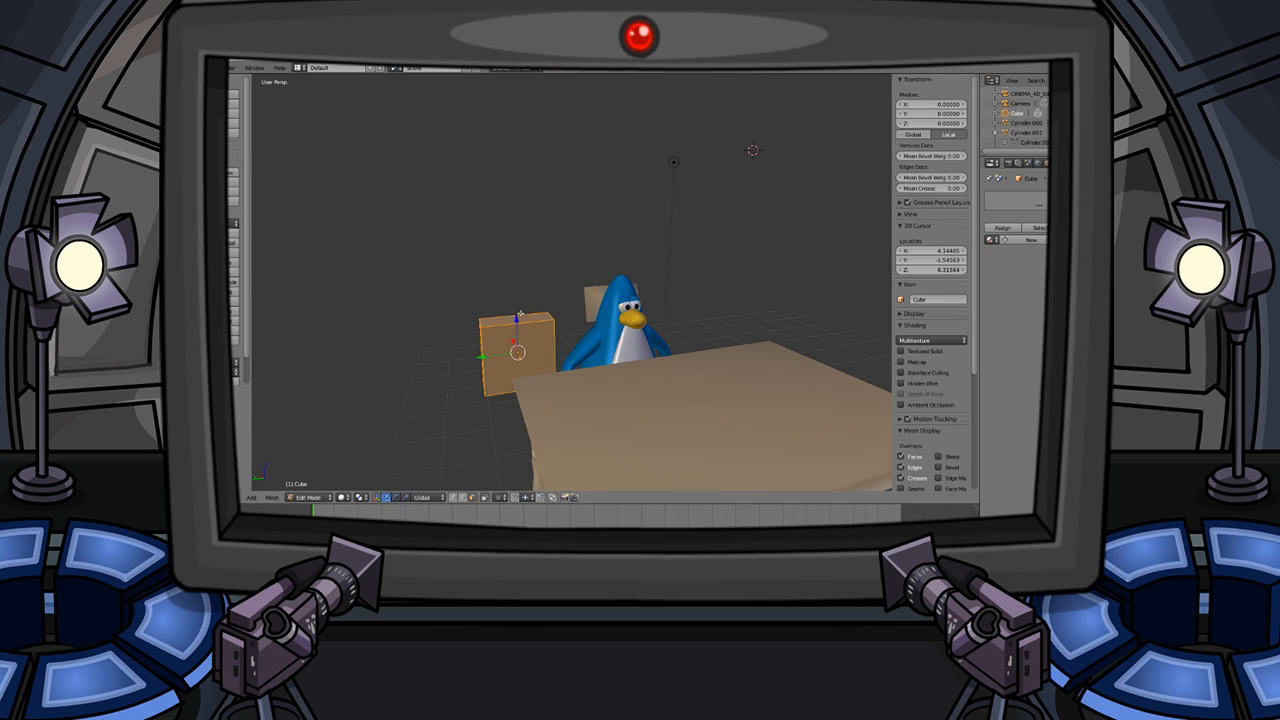
right_click(517, 322)
key(e)
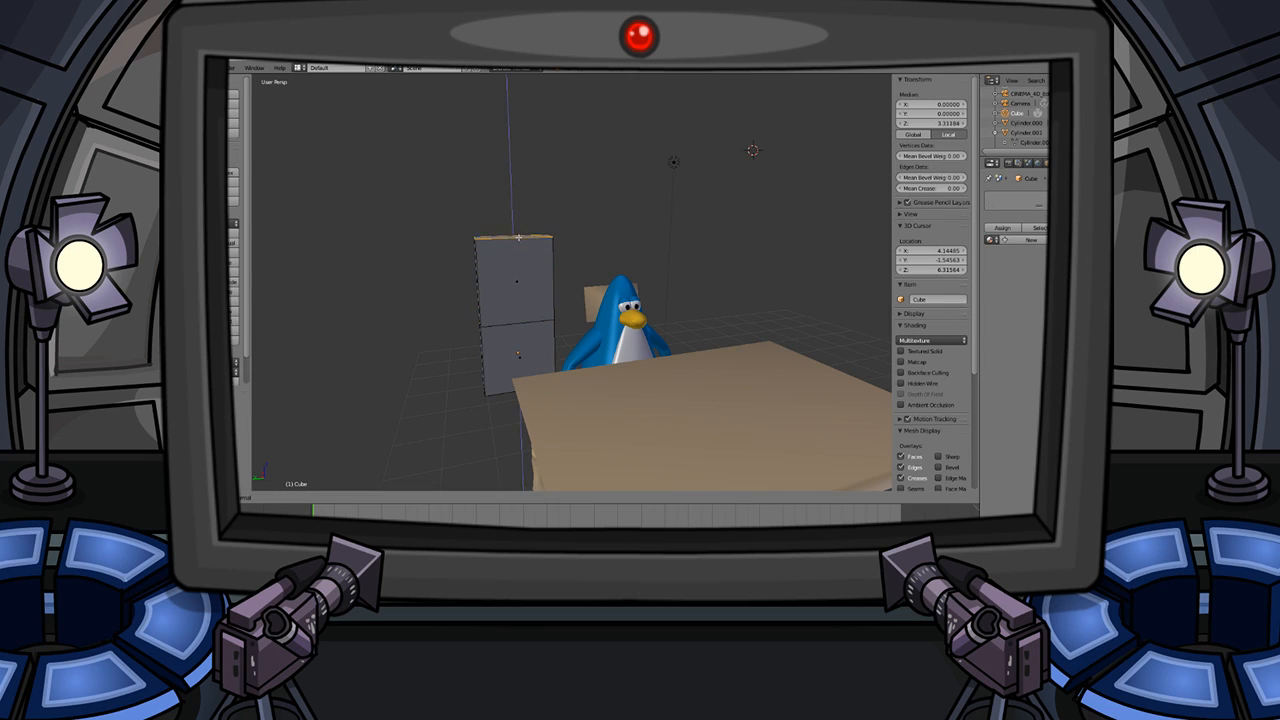
click(516, 219)
key(Tab)
- Extrude the panel's upper and lower faces on both narrow sides outward to widen it
middle_drag(518, 355, 612, 300)
scroll(558, 301, up, 4)
scroll(580, 305, down, 1)
key(Tab)
right_click(403, 320)
shift+right_click(397, 378)
middle_drag(506, 315, 354, 330)
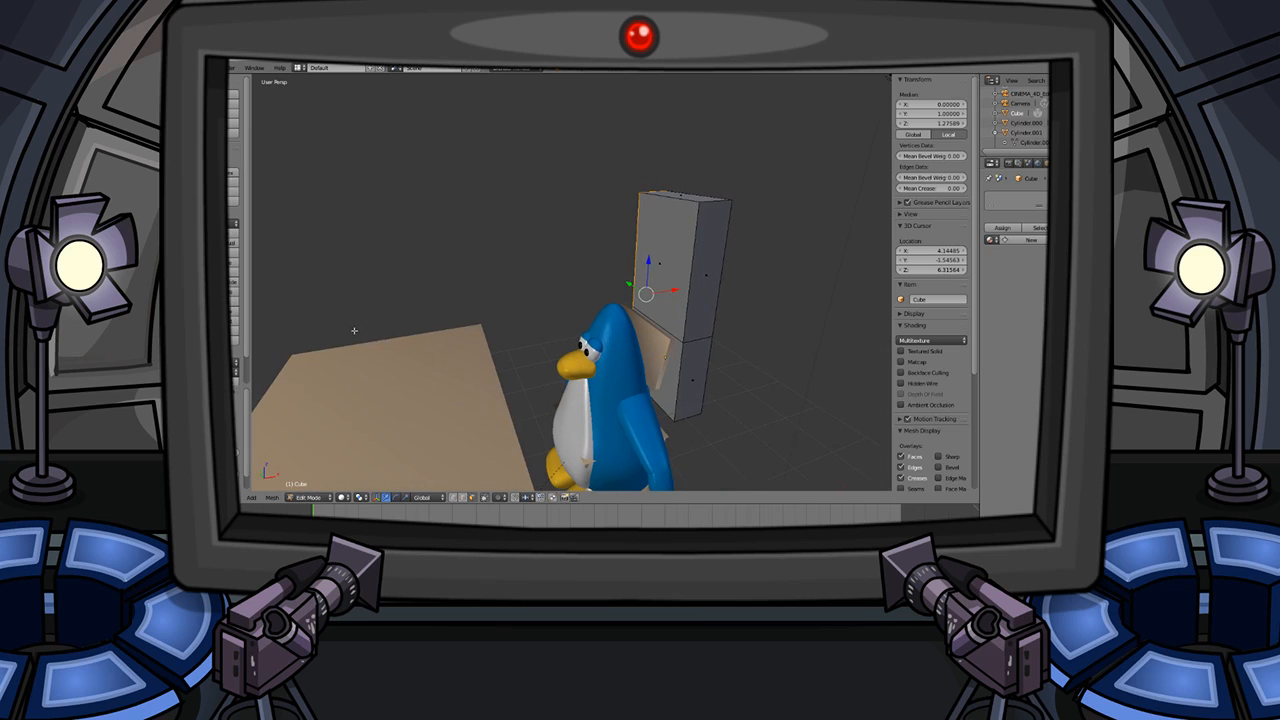
right_click(688, 318)
shift+right_click(701, 343)
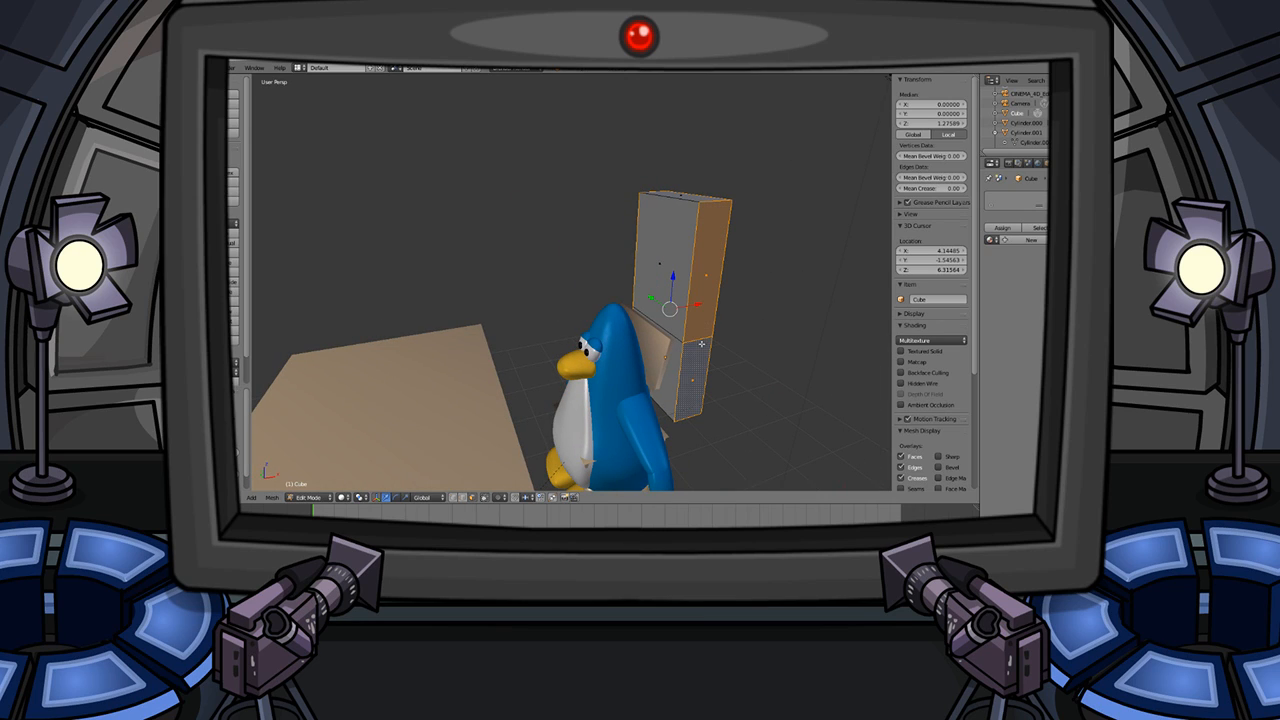
key(e)
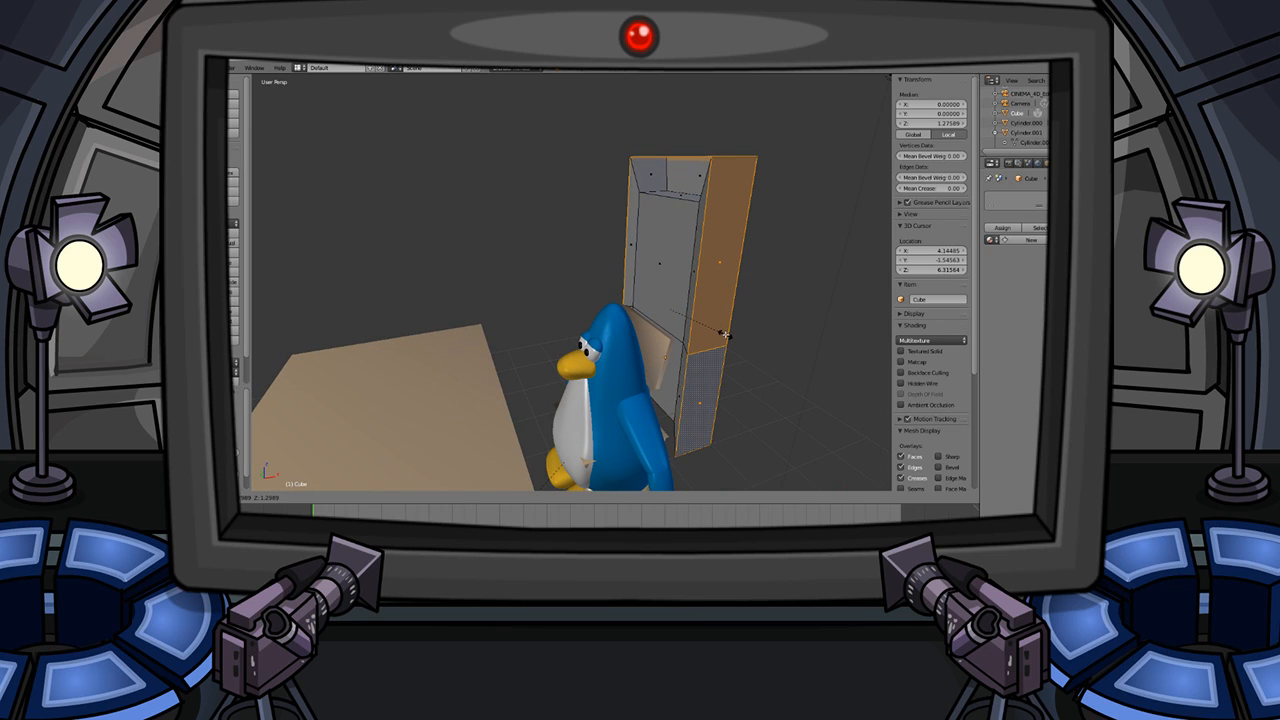
- Extrude the tall block's narrow side faces and scale the extruded faces outward
click(725, 335)
key(ctrl+z)
key(e)
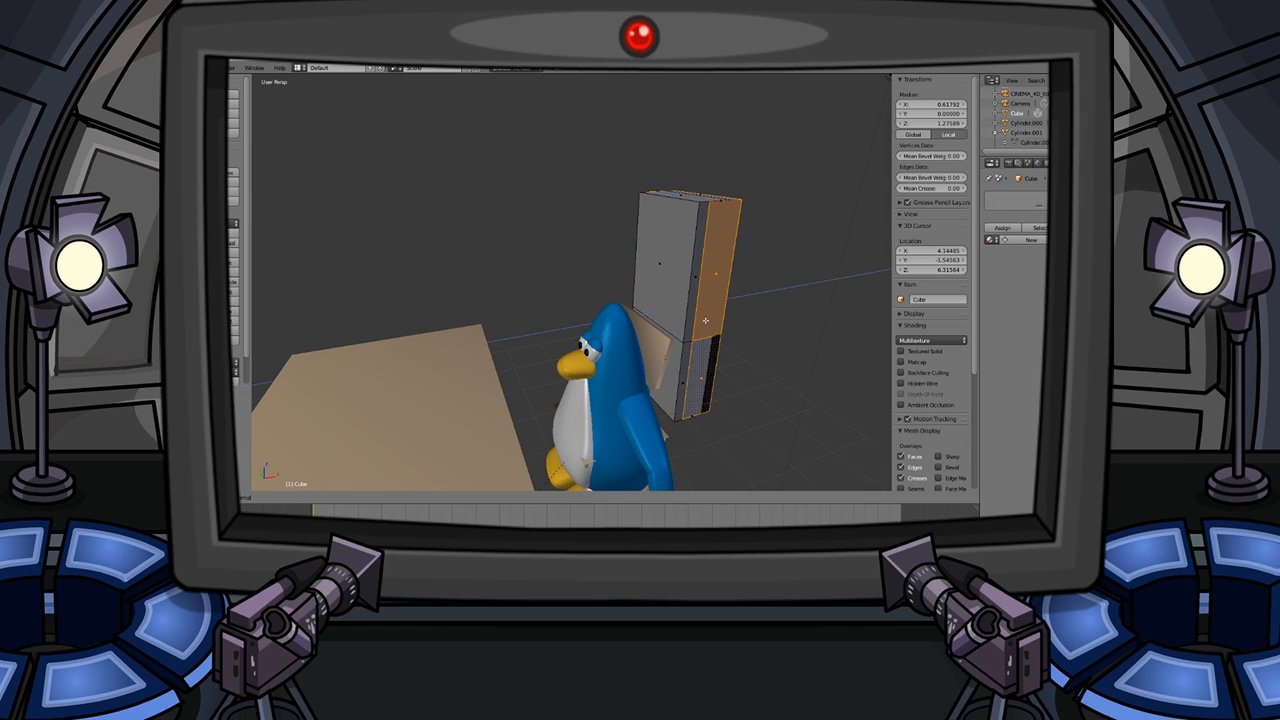
right_click(705, 320)
key(e)
right_click(706, 321)
key(s)
click(711, 323)
key(a)
middle_drag(698, 328, 651, 303)
key(Tab)
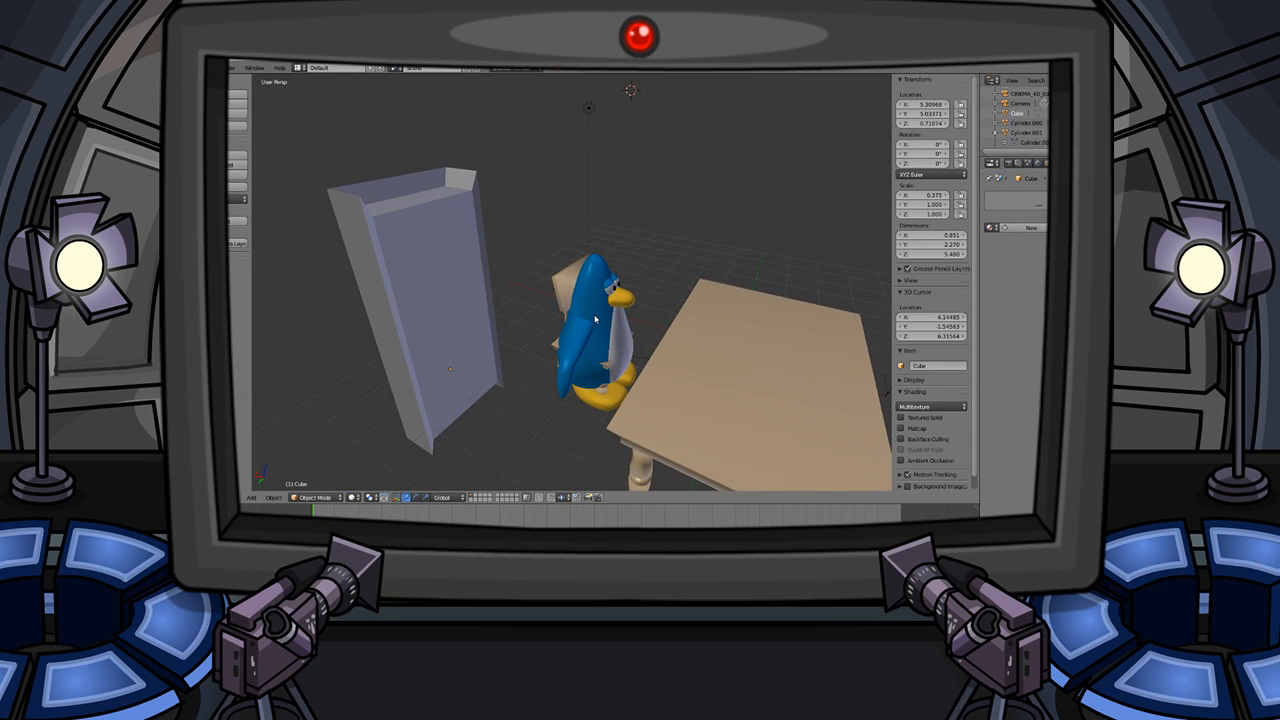
- Try to scale up all of the tall block's mesh in Edit Mode
mouse_move(503, 344)
middle_down()
mouse_move(486, 296)
mouse_move(519, 334)
middle_up()
key(Tab)
middle_drag(490, 213, 455, 235)
key(a)
key(s)
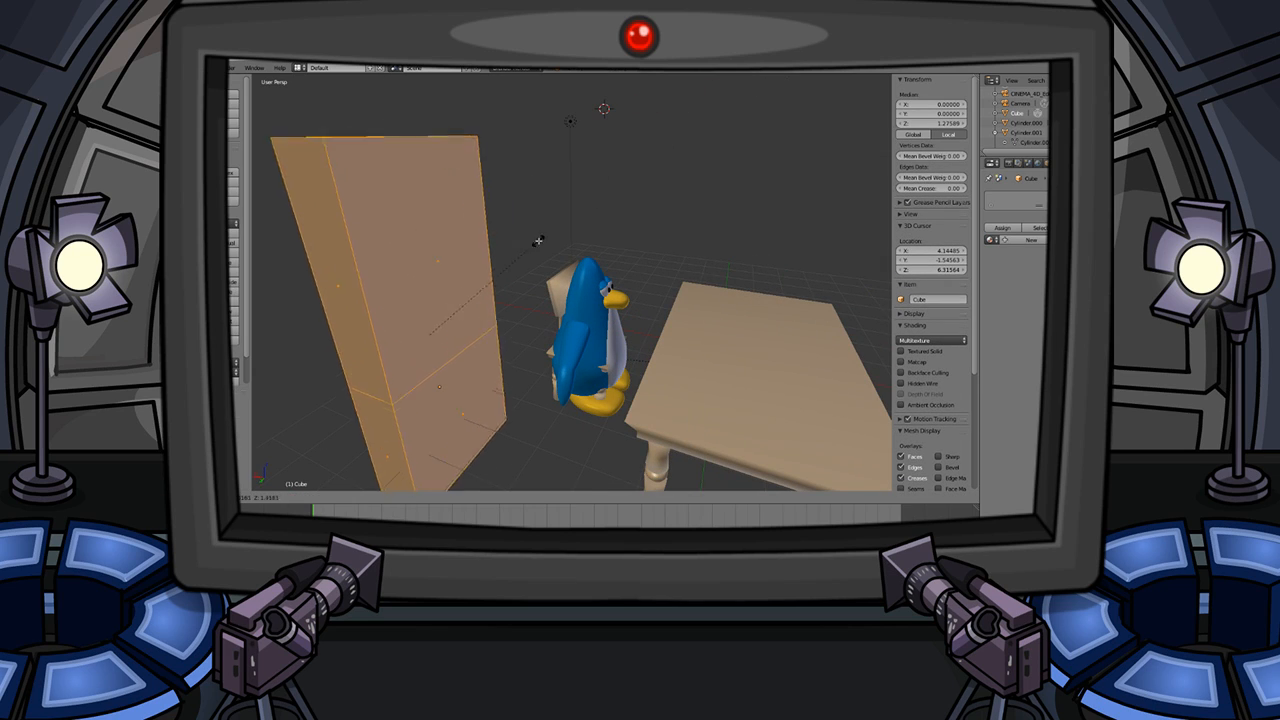
click(478, 244)
key(Tab)
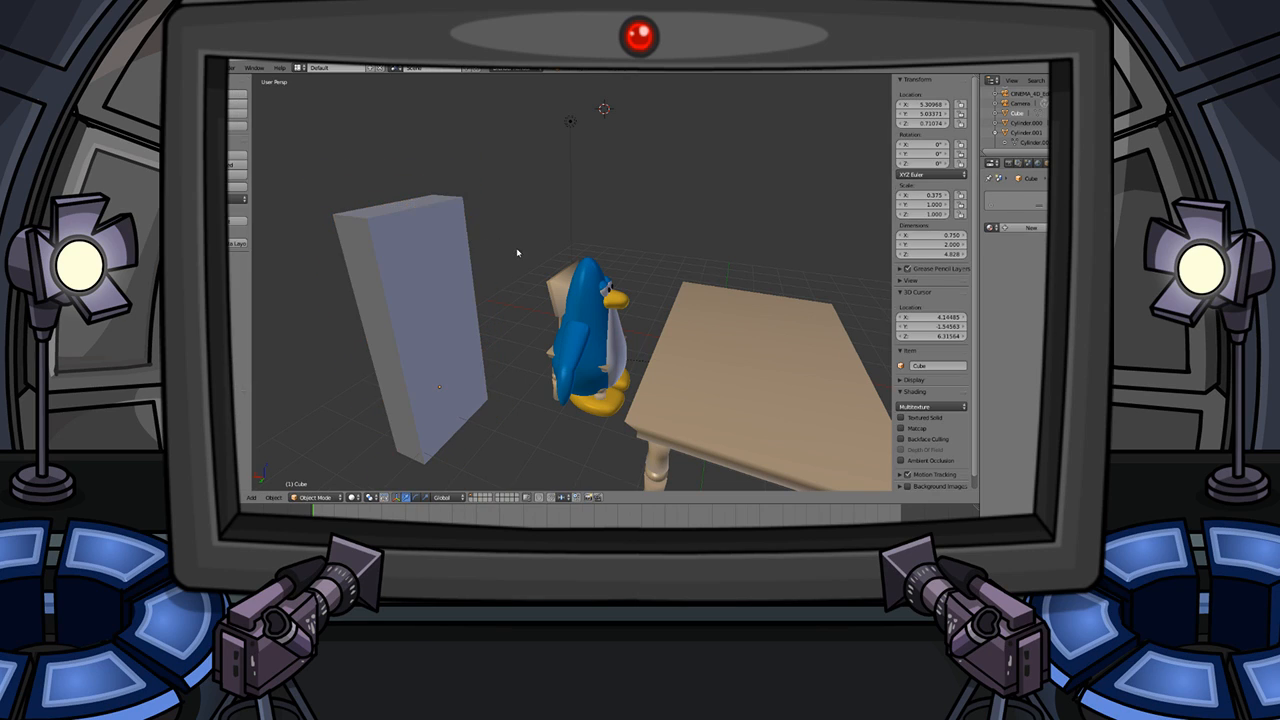
- Extrude the upper and lower faces of the block's narrow side slightly outward
key(Tab)
shift+click(391, 431)
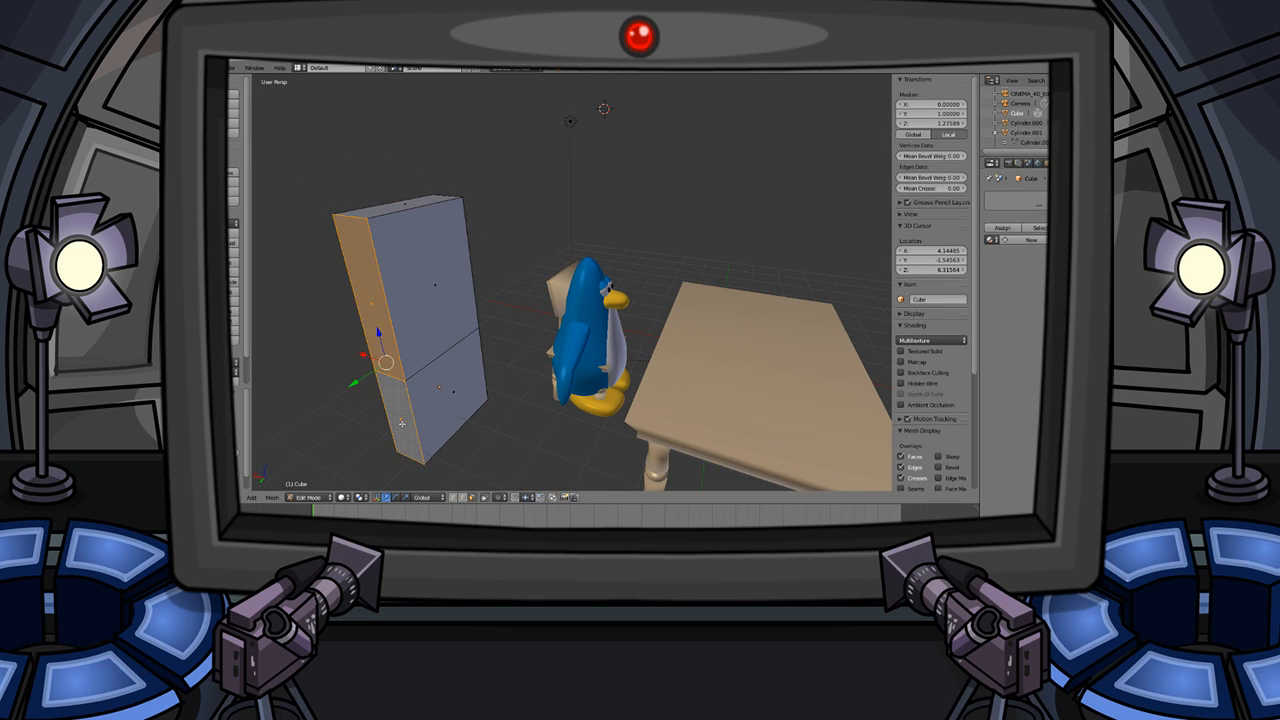
key(e)
click(398, 426)
middle_drag(560, 345, 410, 310)
key(Tab)
key(Tab)
- Extrude both faces on the opposite narrow side of the block slightly outward
right_click(604, 258)
right_click(611, 260)
middle_drag(611, 260, 530, 78)
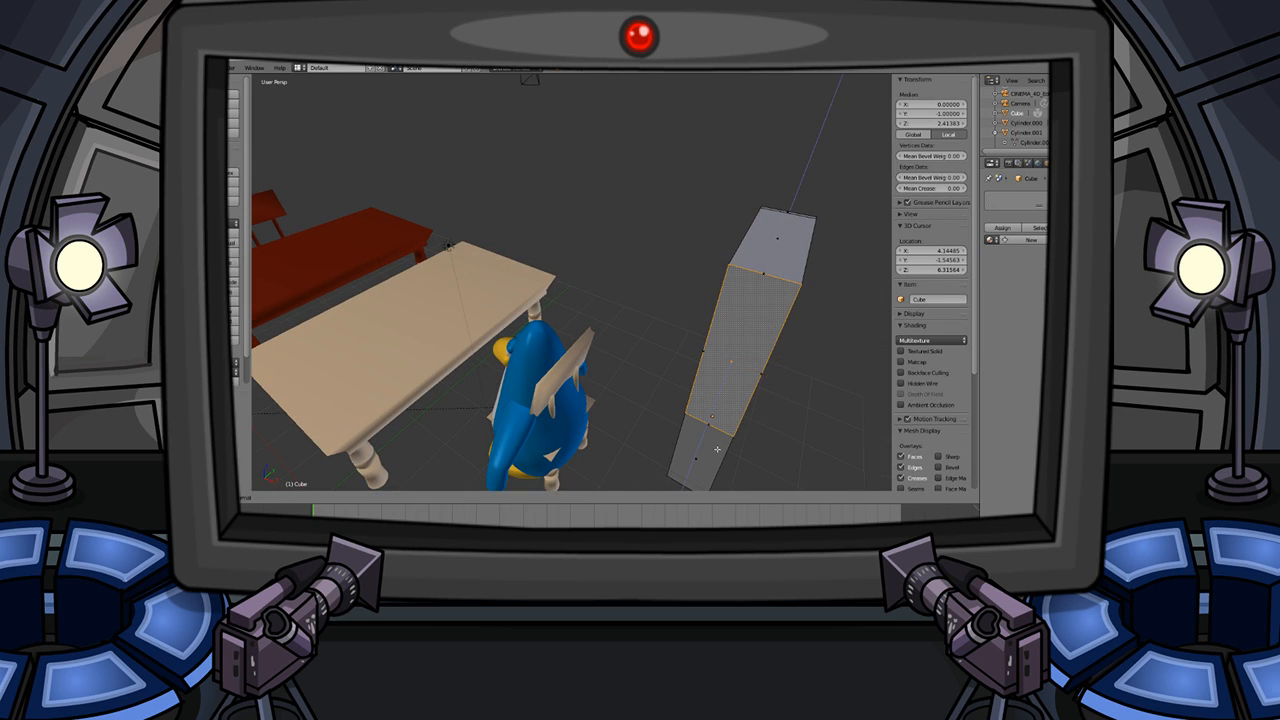
shift+right_click(716, 449)
key(e)
click(717, 420)
key(Tab)
- Examine the widened block from several angles in Object Mode and Edit Mode
middle_drag(717, 420, 517, 289)
scroll(517, 289, down, 4)
scroll(526, 288, up, 5)
right_click(518, 308)
key(a)
middle_drag(509, 337, 557, 345)
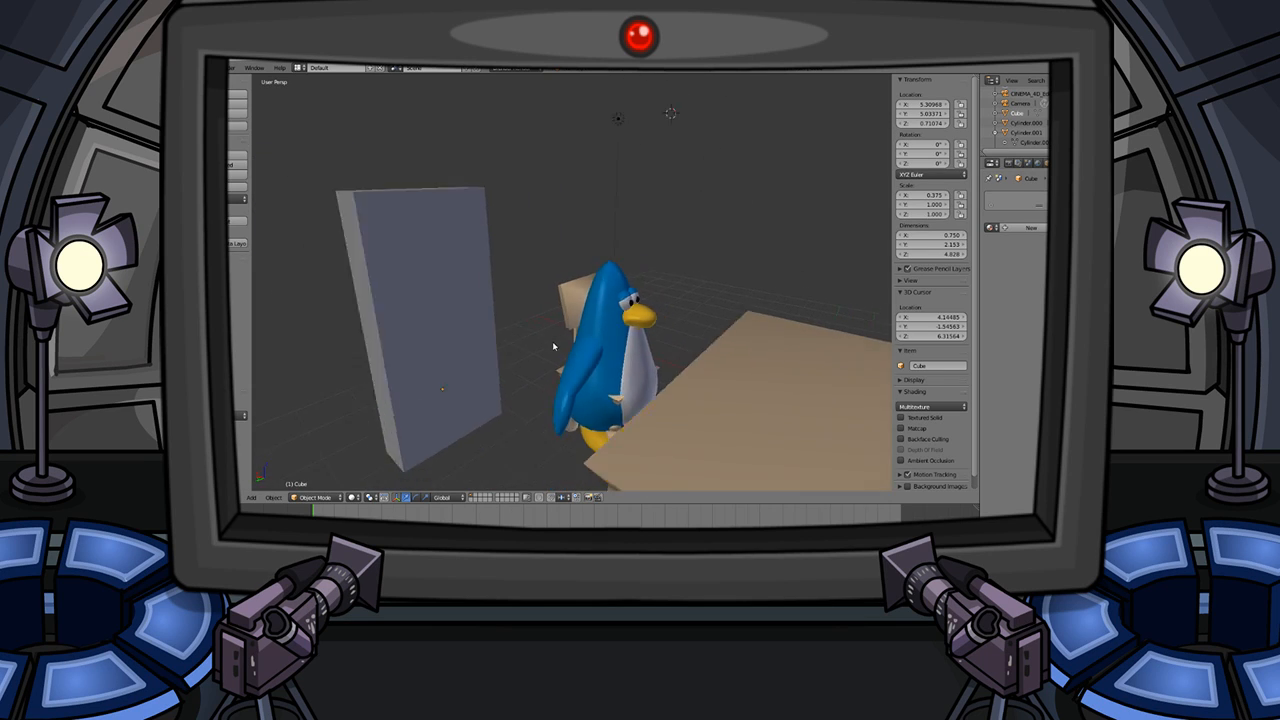
scroll(554, 342, down, 5)
key(Tab)
scroll(516, 298, up, 2)
scroll(516, 298, up, 3)
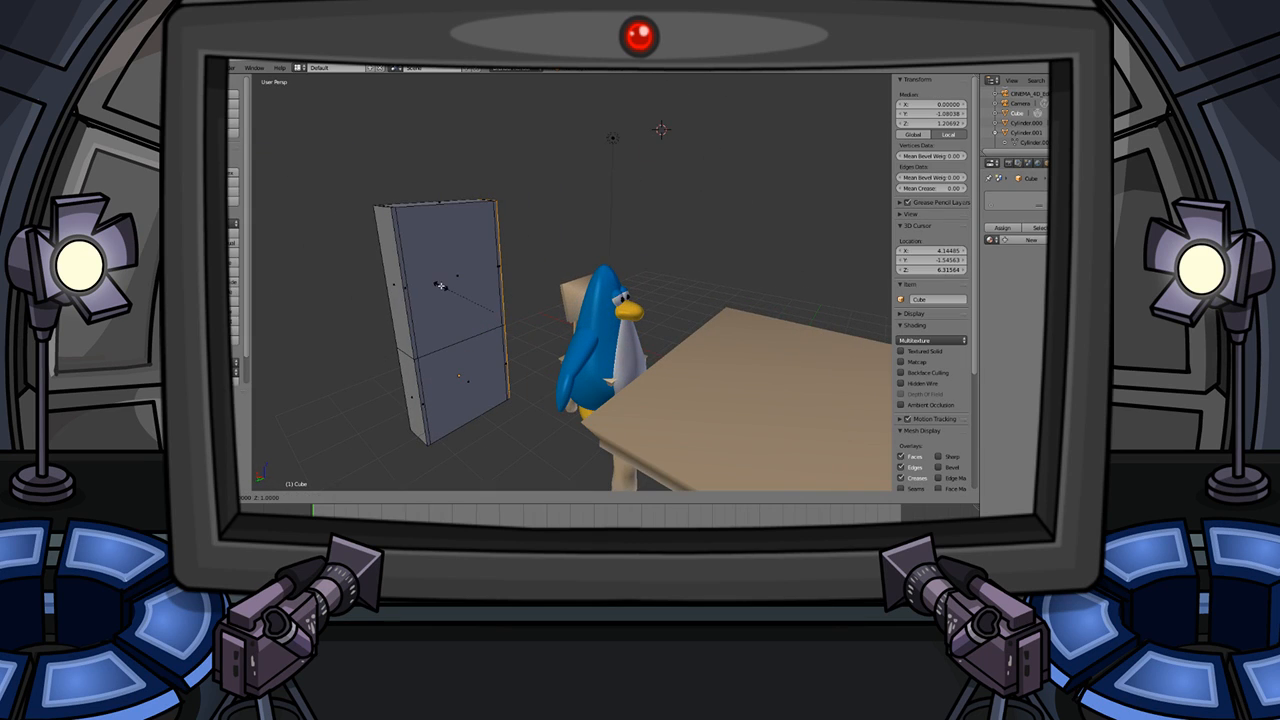
key(a)
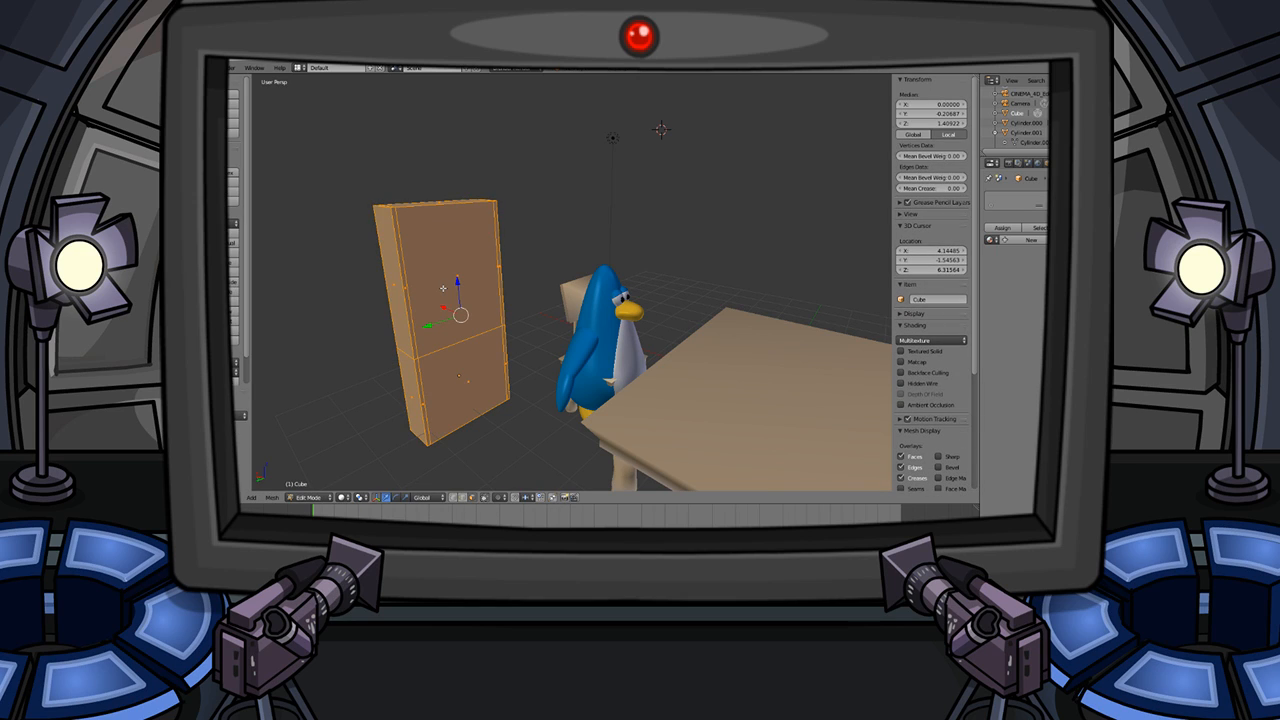
key(a)
key(Tab)
key(Tab)
middle_drag(489, 269, 460, 272)
scroll(460, 272, up, 2)
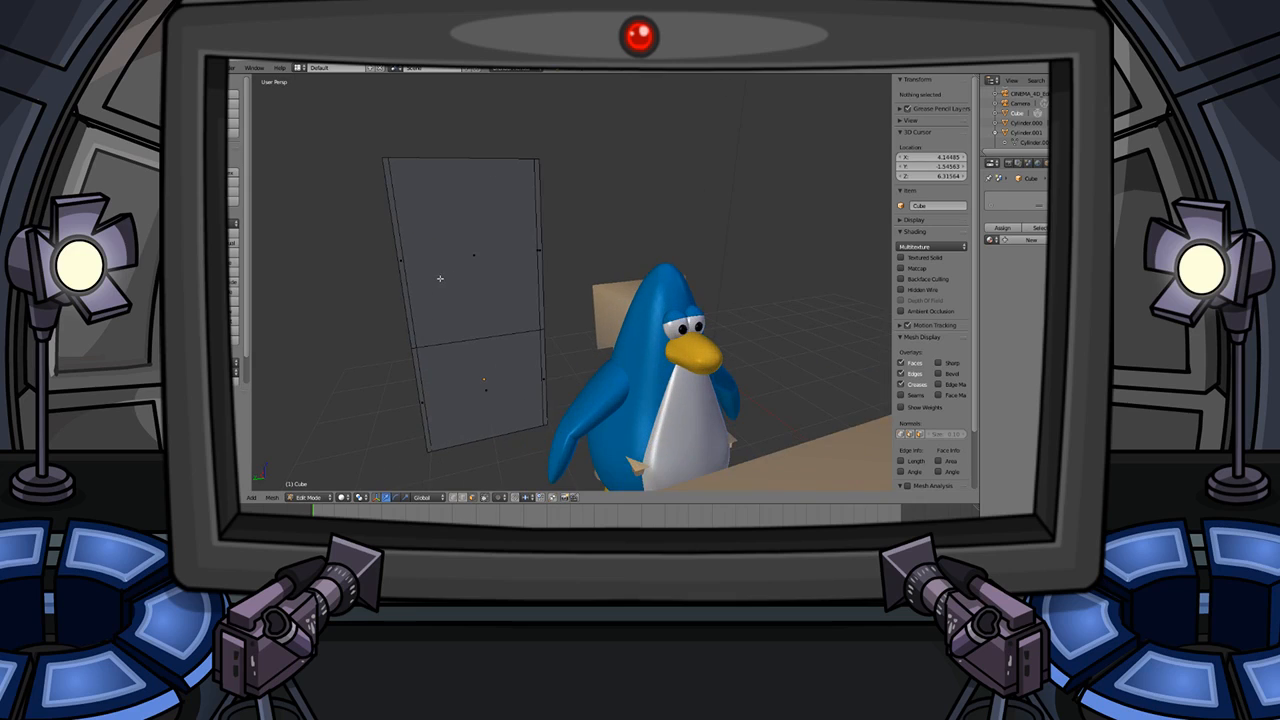
scroll(440, 278, up, 2)
- Switch to edge selection and dissolve the long vertical seams and the horizontal dividing edge on the block's wide face
right_click(519, 235)
key(ctrl+Tab)
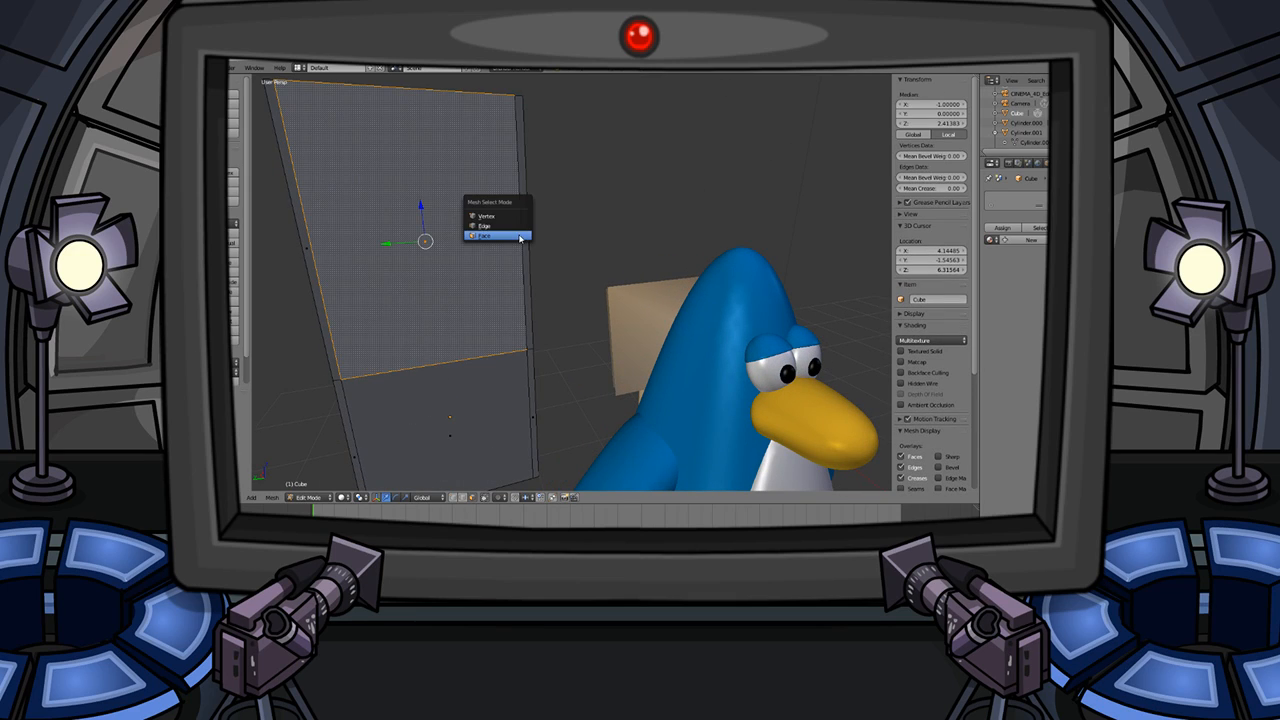
click(502, 226)
key(ctrl+Tab)
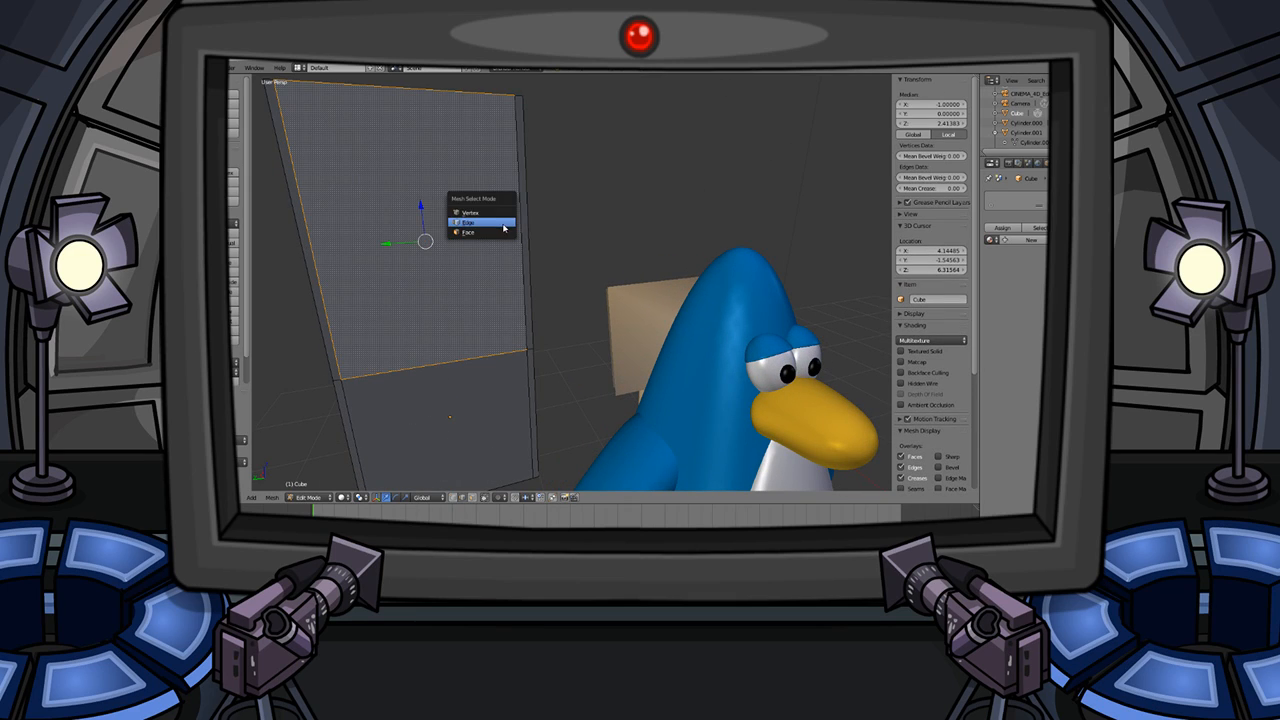
click(505, 225)
right_click(522, 227)
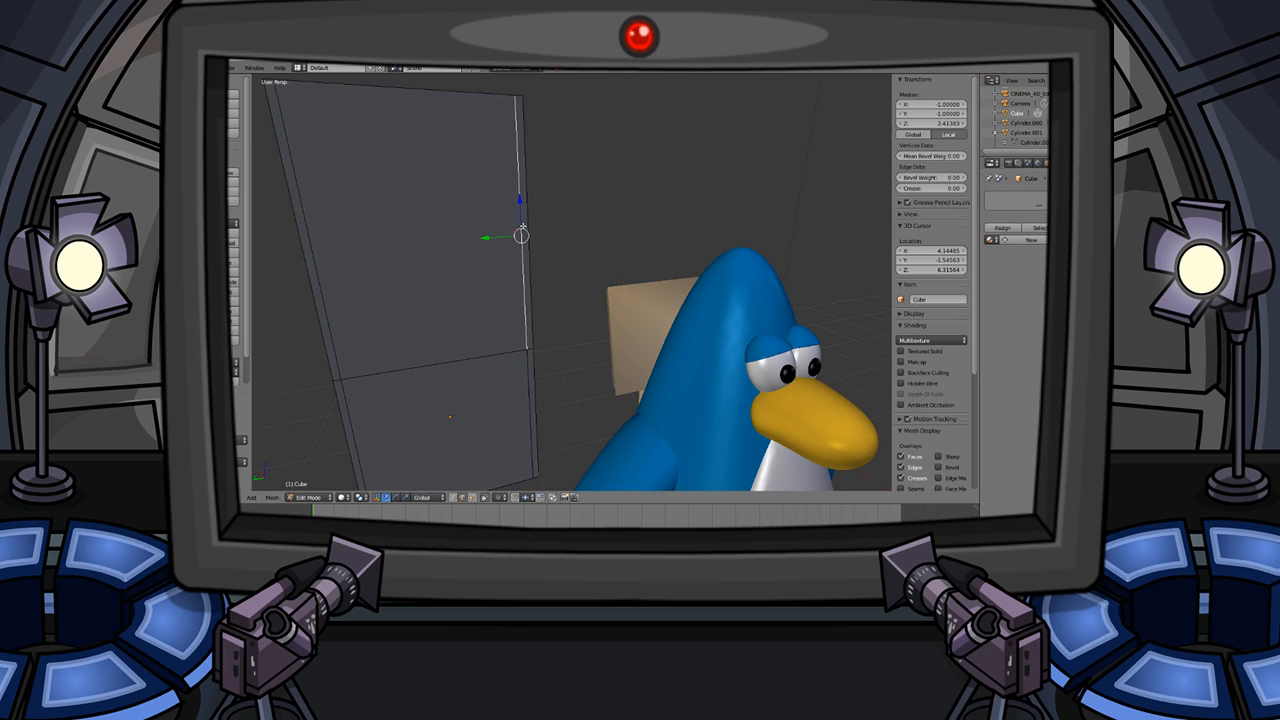
shift+right_click(523, 354)
shift+right_click(307, 236)
shift+right_click(345, 395)
shift+right_click(380, 373)
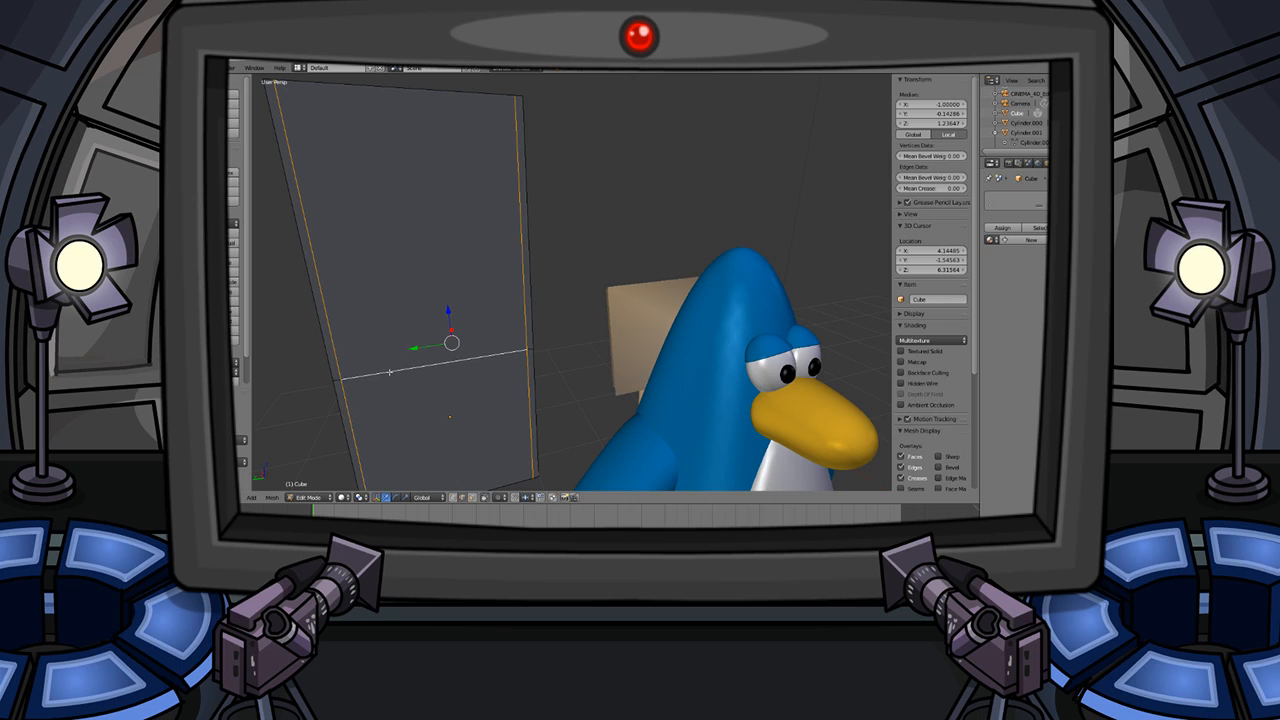
key(x)
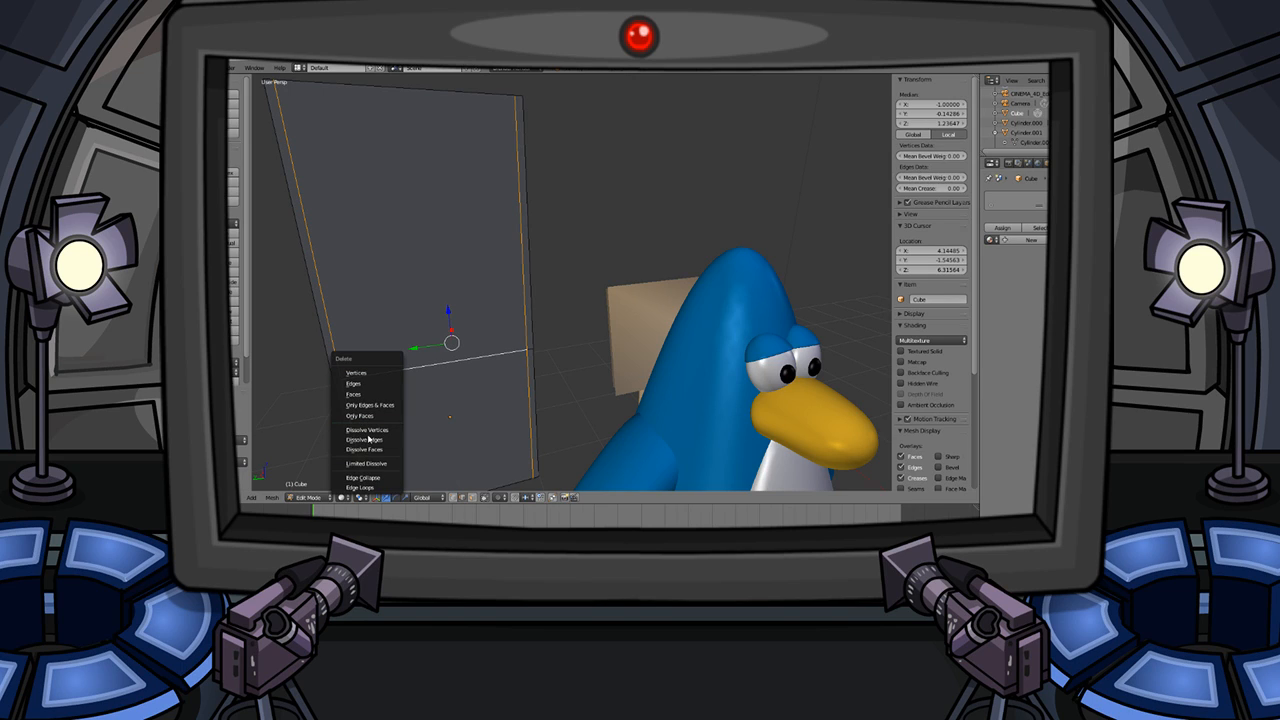
click(367, 438)
- Dissolve the leftover edges along the border between the block's wide face and narrow side
scroll(426, 349, down, 1)
scroll(426, 349, up, 2)
right_click(512, 292)
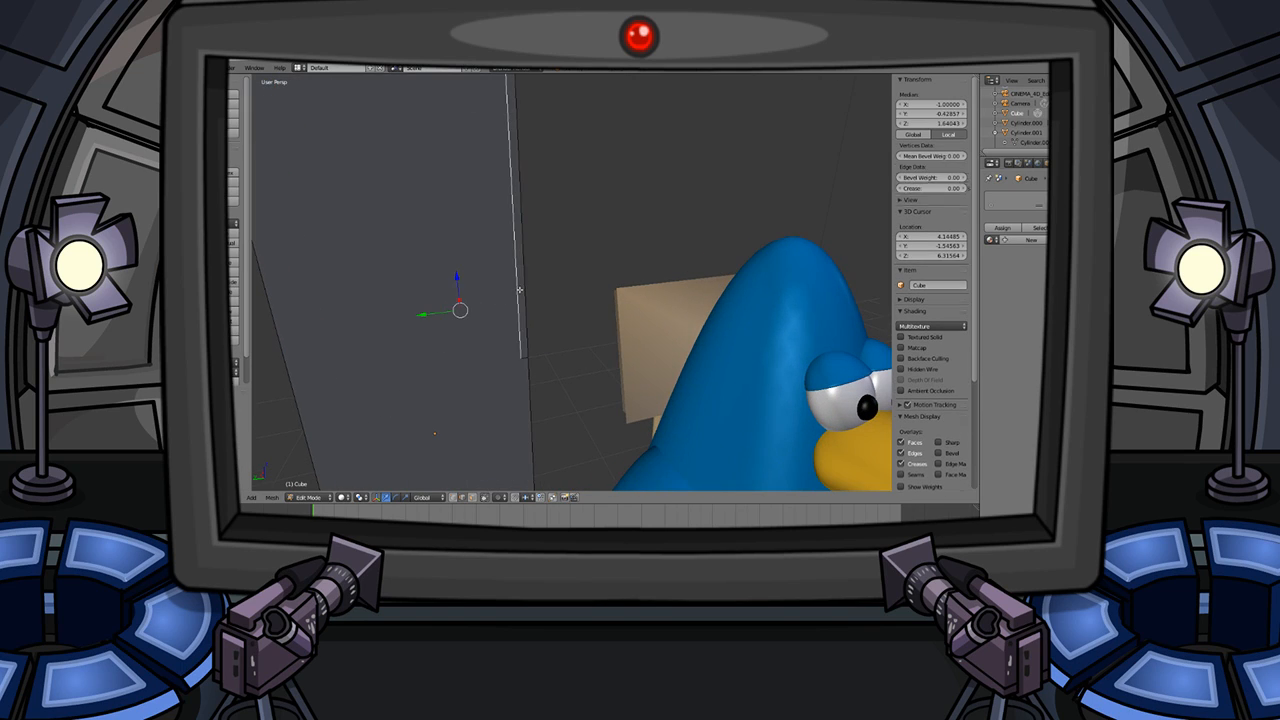
key(x)
click(515, 291)
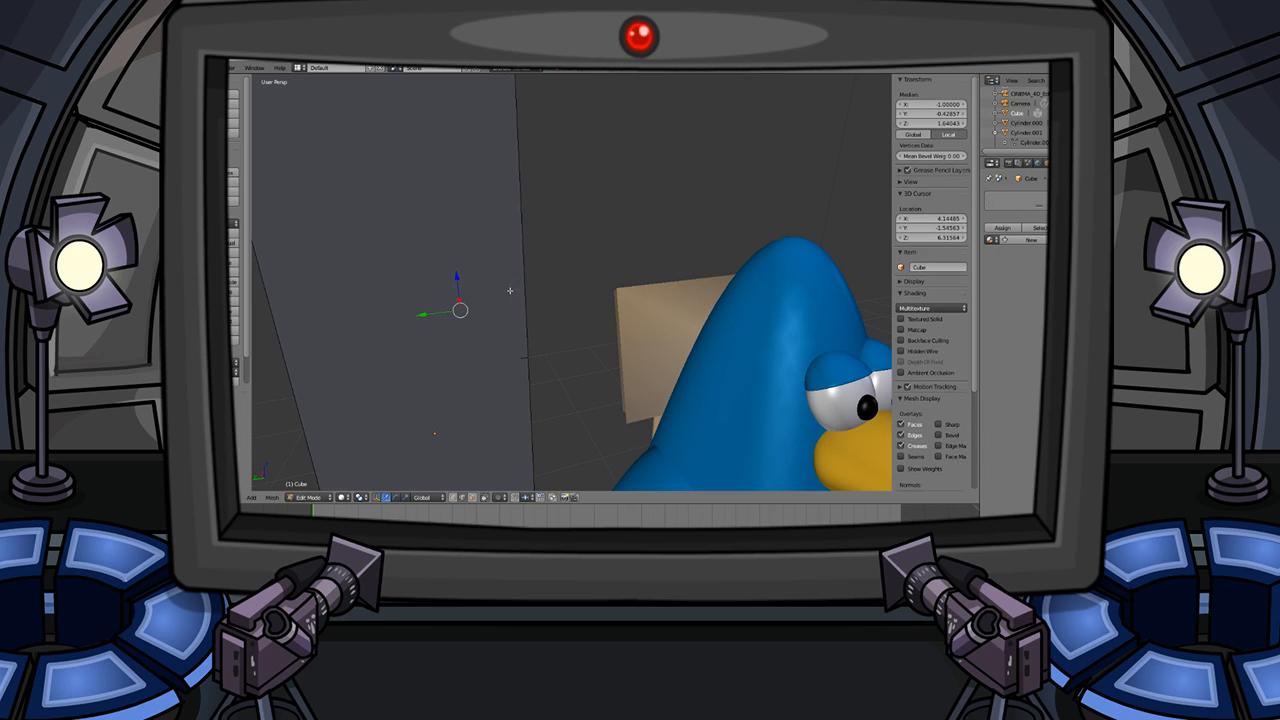
right_click(517, 359)
key(x)
click(521, 362)
right_click(523, 359)
key(x)
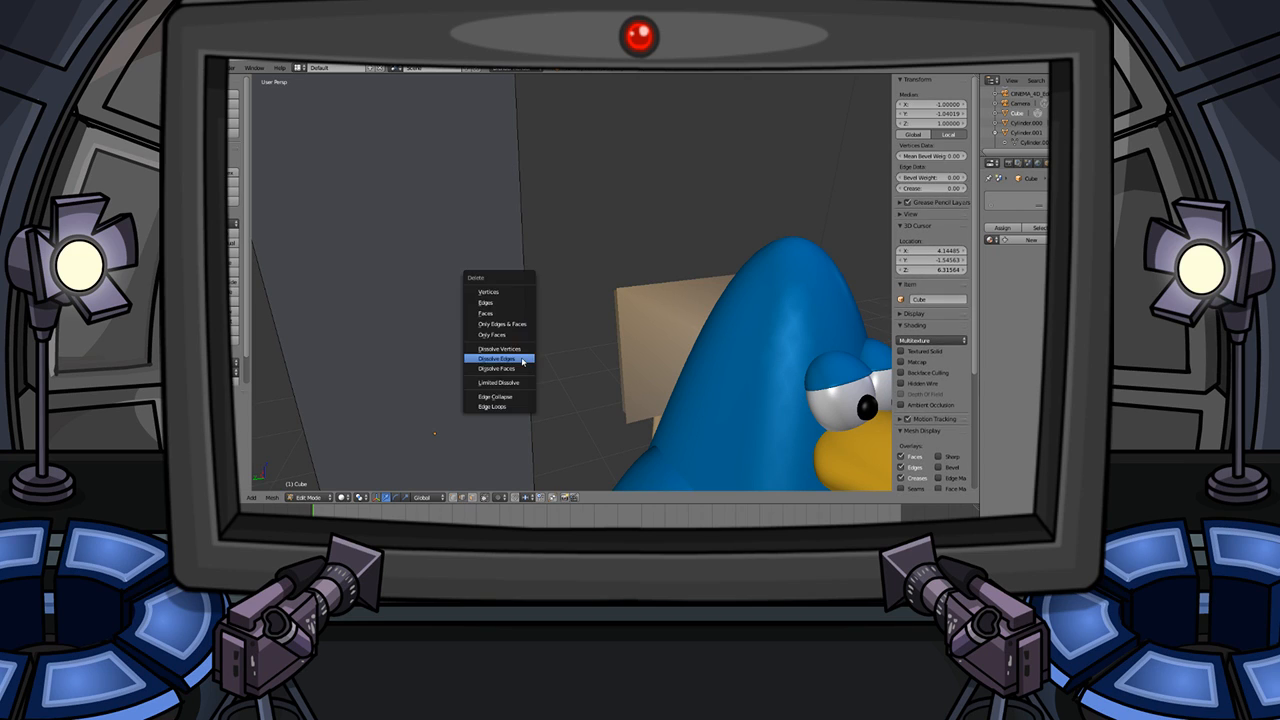
click(524, 360)
- Check the block's surface from other sides in Object Mode and Edit Mode after dissolving the edges
middle_drag(537, 334, 520, 280)
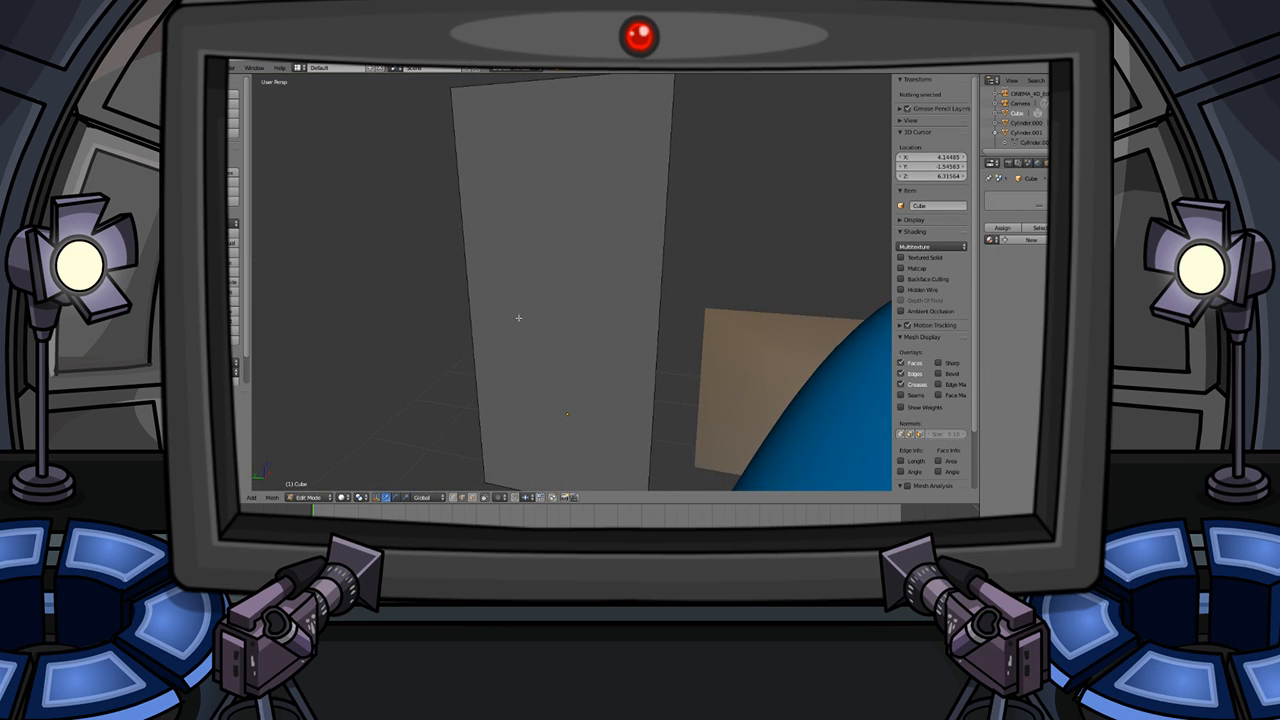
scroll(540, 282, down, 5)
key(Tab)
key(Tab)
key(Tab)
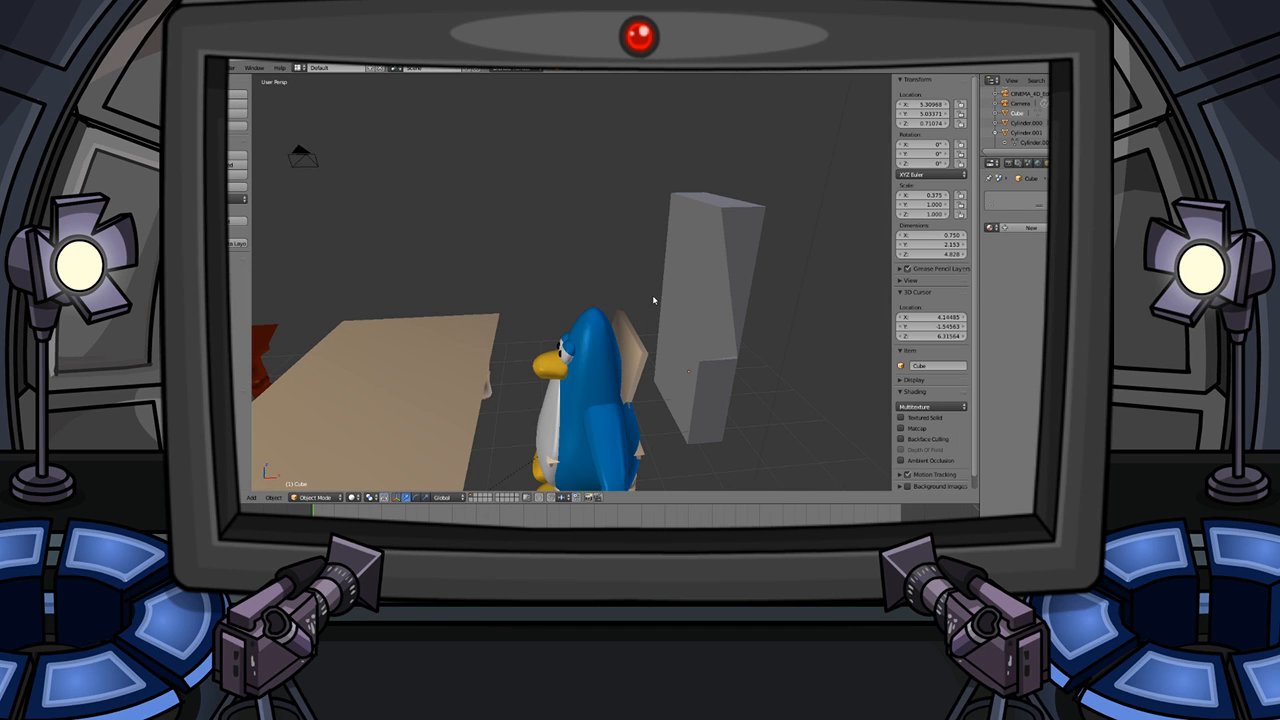
middle_drag(697, 291, 653, 279)
scroll(653, 279, down, 2)
key(Tab)
key(Tab)
key(Tab)
scroll(655, 280, up, 4)
- Dissolve the horizontal edge between the upper and lower faces of the block's narrow side
middle_drag(668, 333, 656, 308)
right_click(691, 341)
shift+right_click(699, 339)
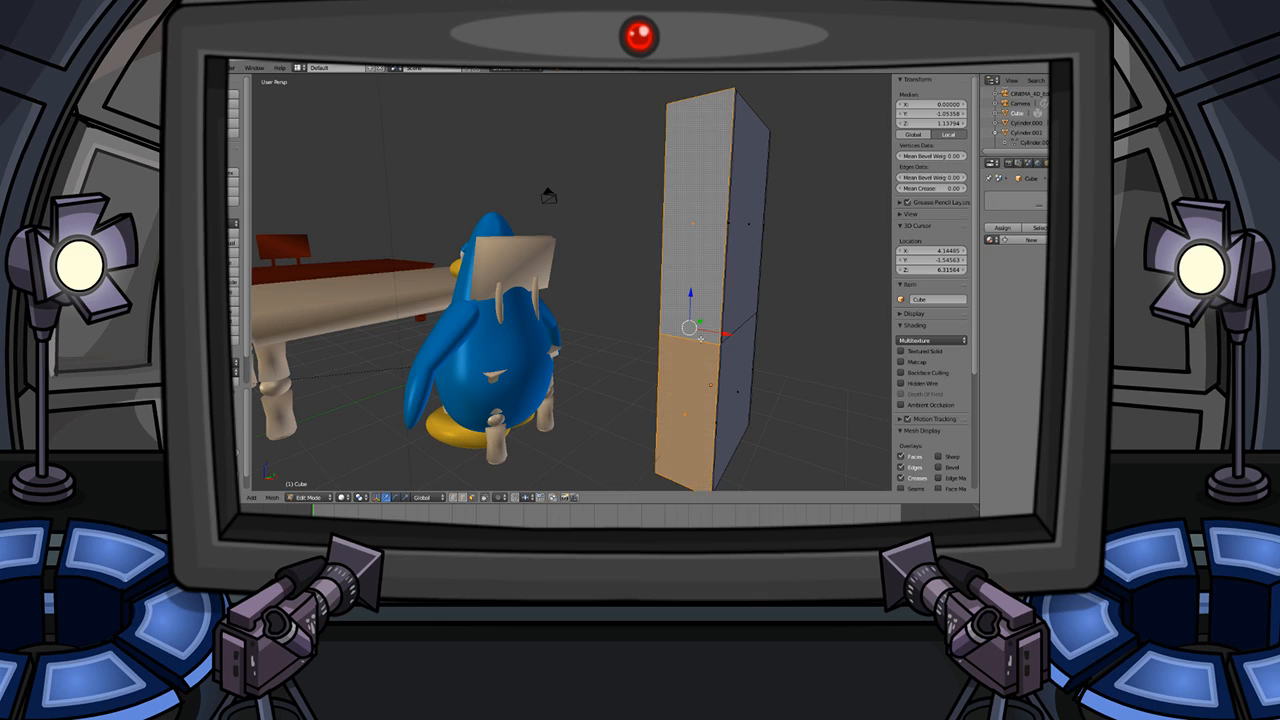
shift+right_click(702, 341)
key(ctrl+Tab)
click(690, 344)
key(a)
right_click(690, 342)
key(x)
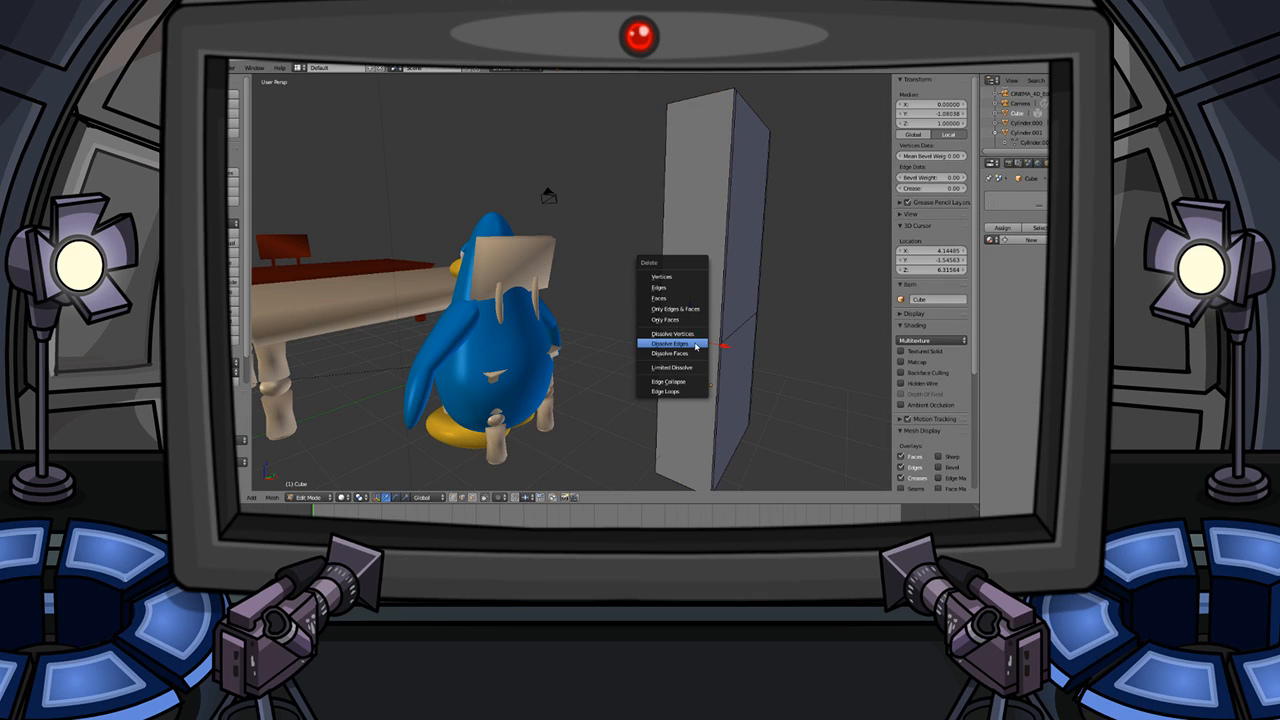
click(696, 344)
- Try to dissolve the horizontal edge across the block's wide face
right_click(742, 329)
key(x)
click(709, 346)
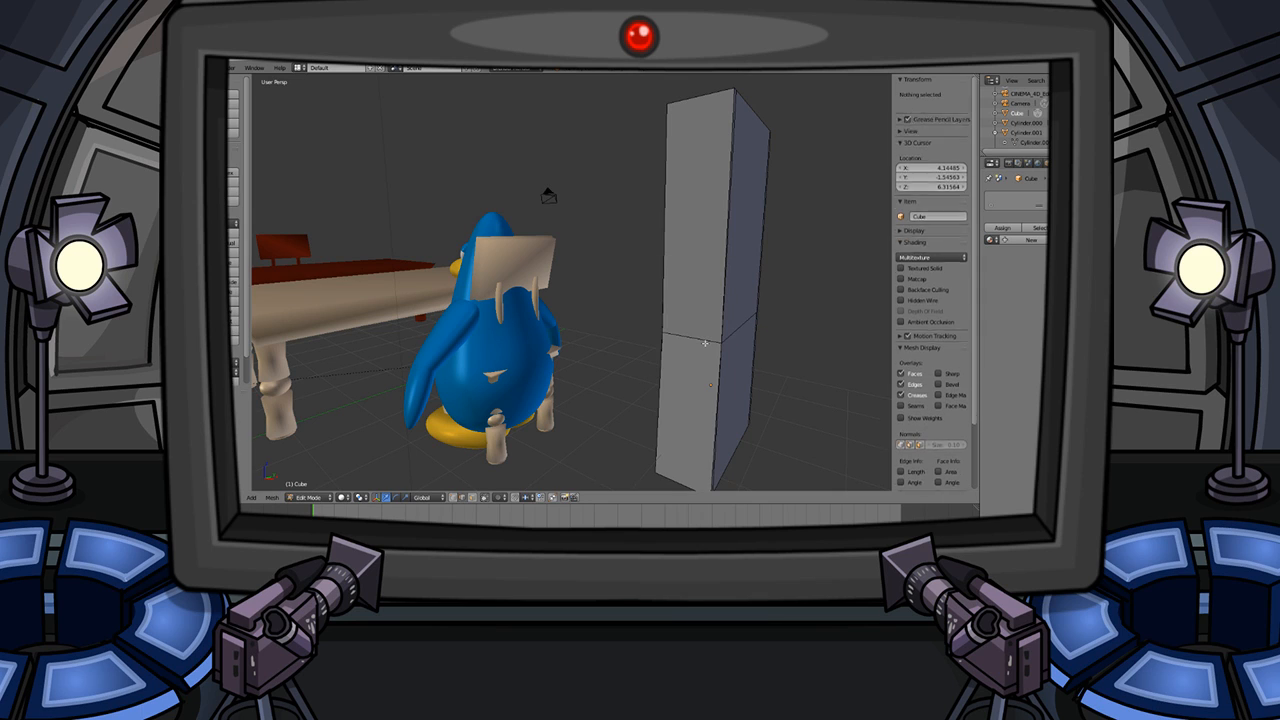
middle_drag(737, 343, 566, 323)
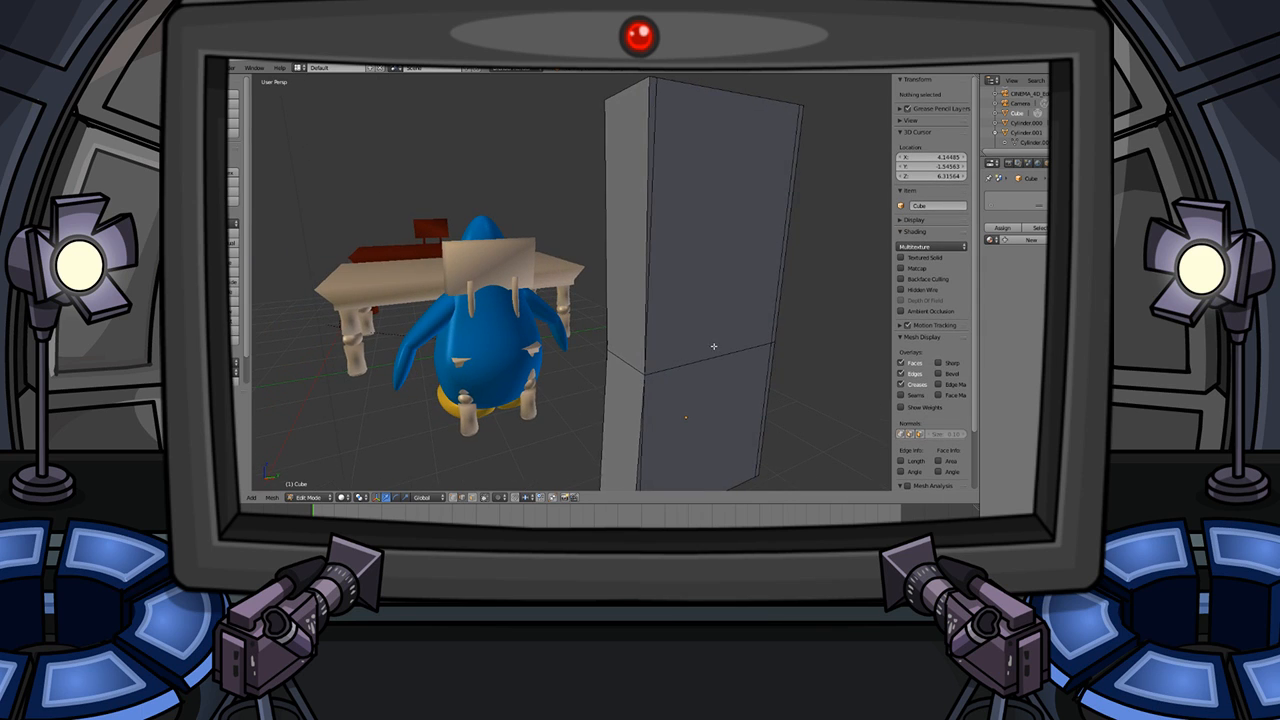
key(Tab)
key(Tab)
key(a)
right_click(567, 325)
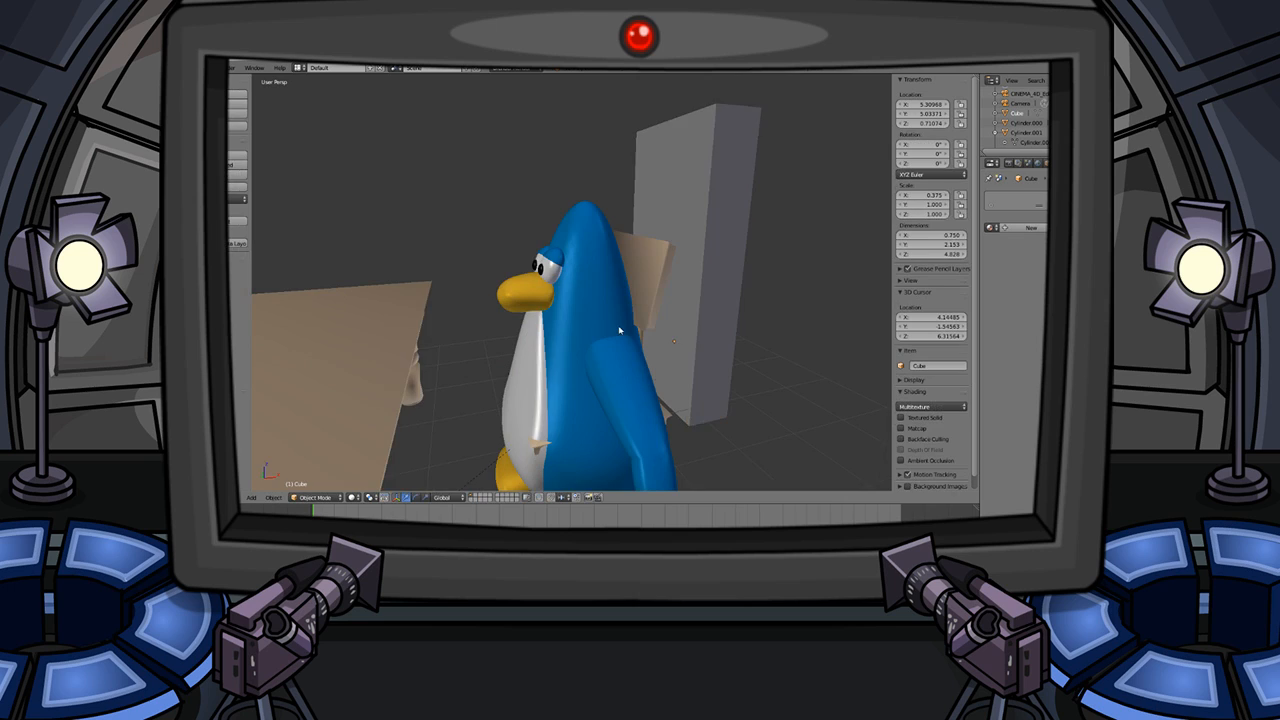
- Delete the tall block and add a new cube mesh to the scene
middle_drag(618, 325, 673, 286)
right_click(673, 286)
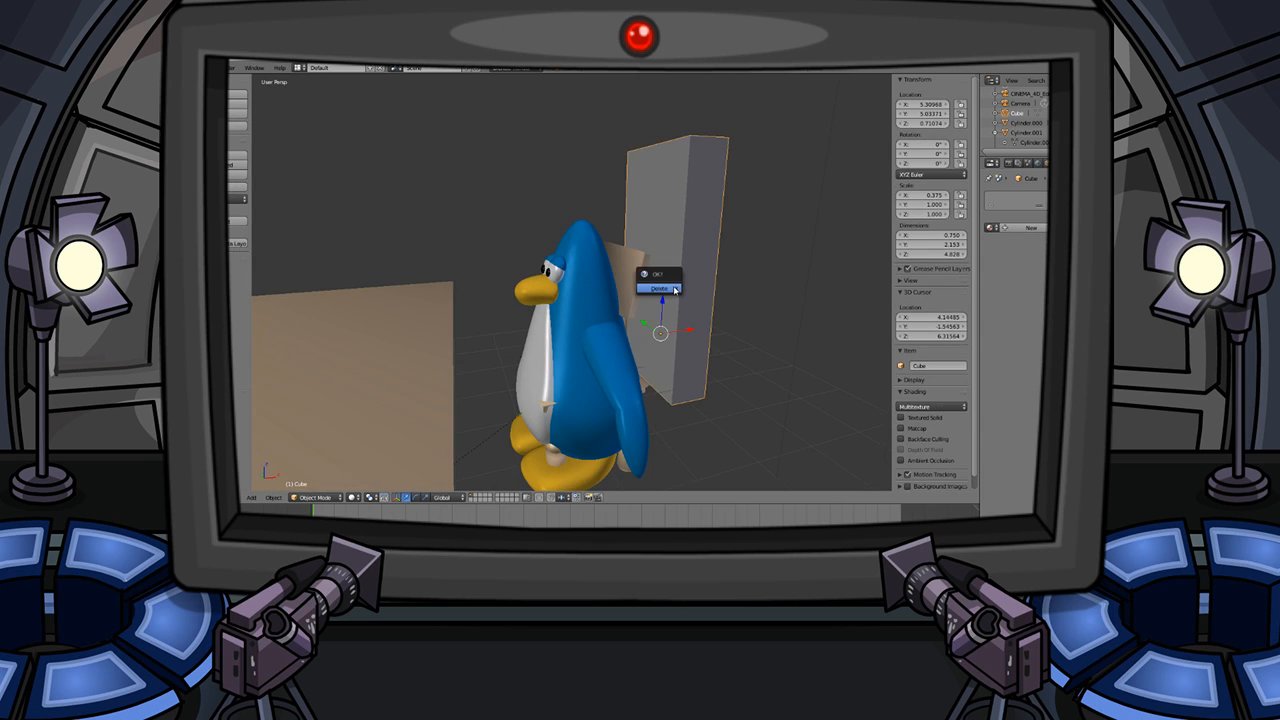
key(shift+a)
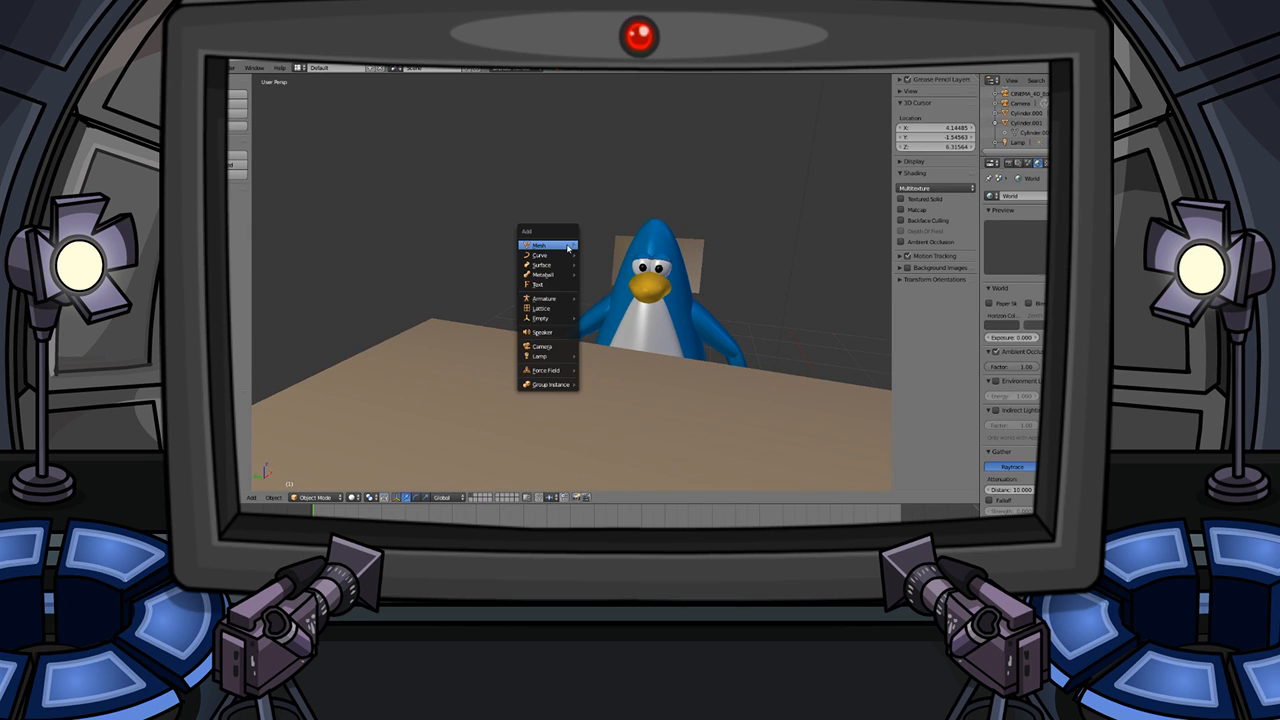
mouse_move(540, 245)
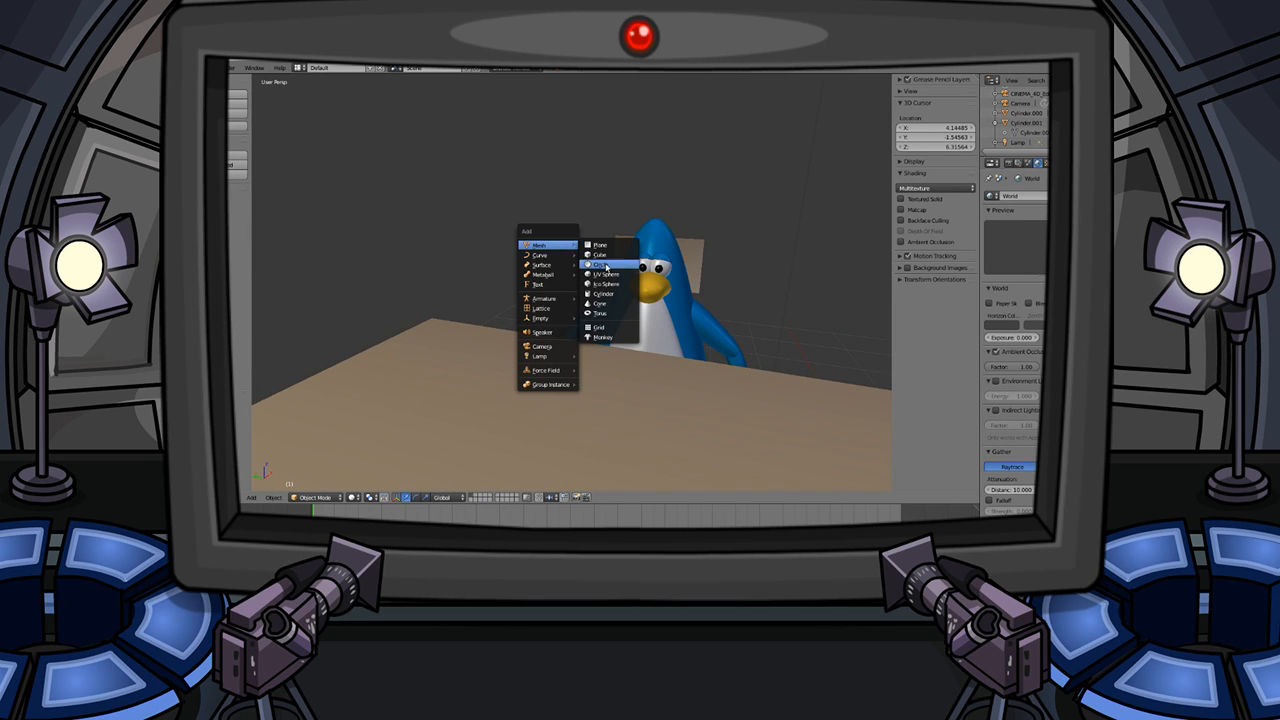
click(605, 254)
- Move the new cube to about X 6.11, Y 6.96 and lower it to about Z 1.99
middle_drag(532, 252, 700, 263)
scroll(690, 258, down, 3)
key(g)
key(x)
click(575, 240)
key(g)
key(x)
key(y)
click(583, 326)
key(g)
key(x)
key(z)
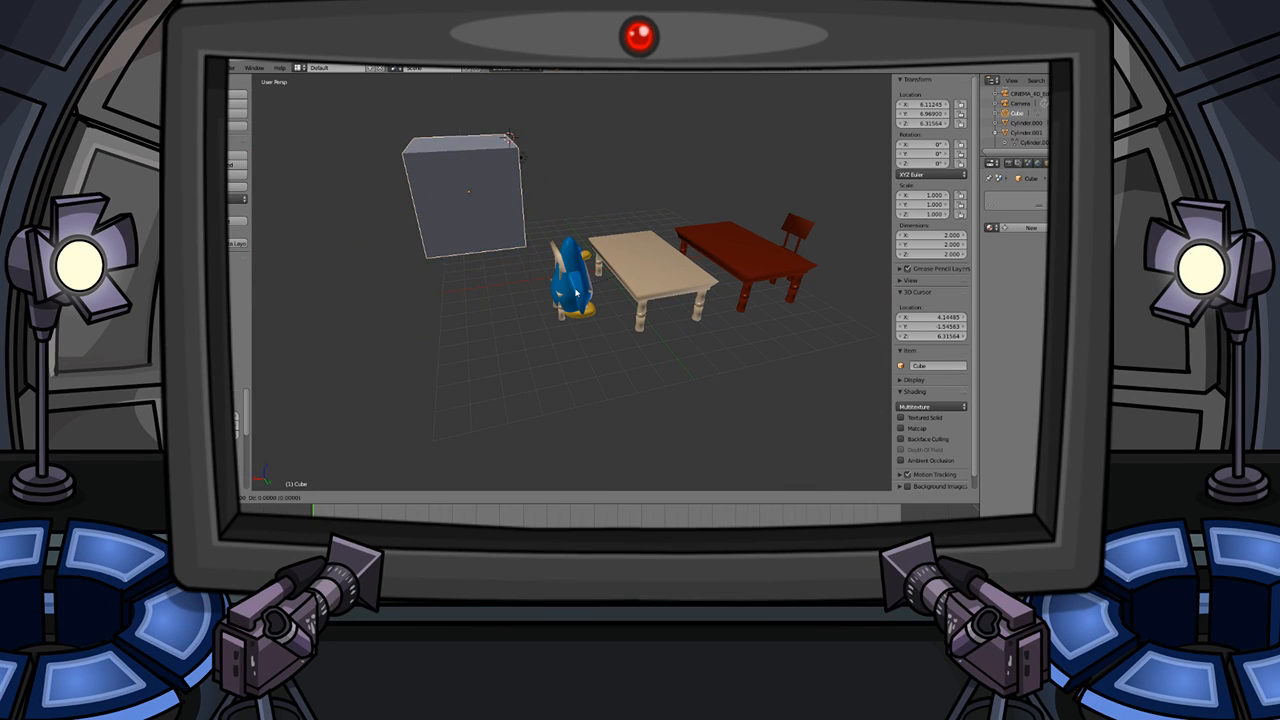
click(573, 447)
- Move the cube along Y to about 6.01 and lower it to about Z 0.95
middle_drag(573, 447, 515, 337)
scroll(478, 339, up, 3)
key(g)
key(x)
key(y)
click(509, 335)
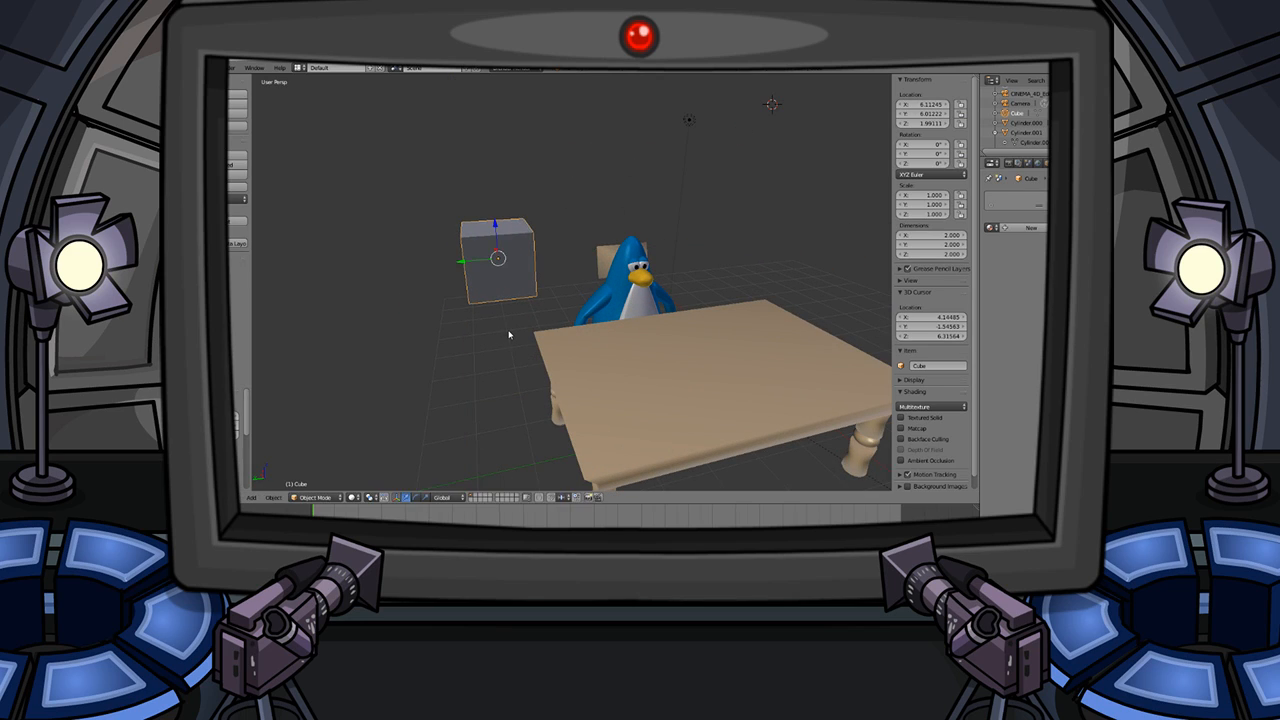
key(g)
key(z)
click(508, 356)
- Set the cube's X dimension to 0.75
scroll(564, 302, up, 3)
scroll(524, 289, up, 1)
drag(950, 253, 922, 253)
key(ctrl+z)
click(961, 237)
click(941, 234)
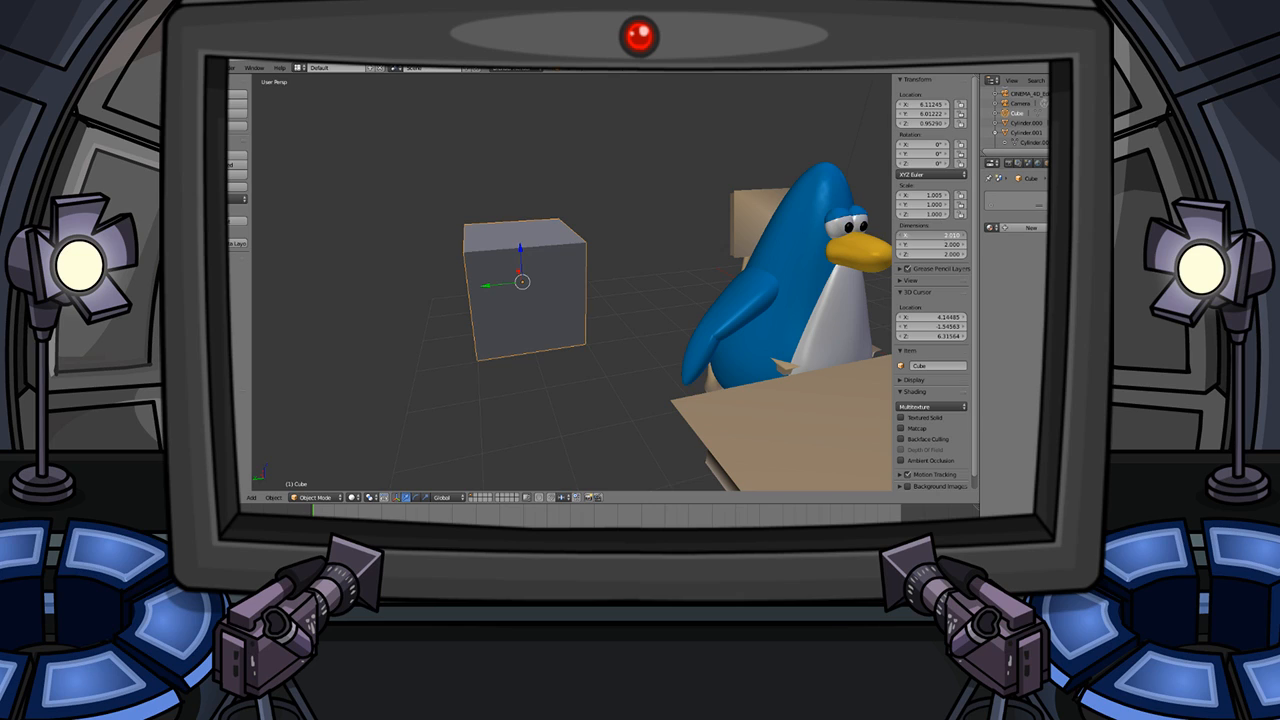
text(0.75)
key(Return)
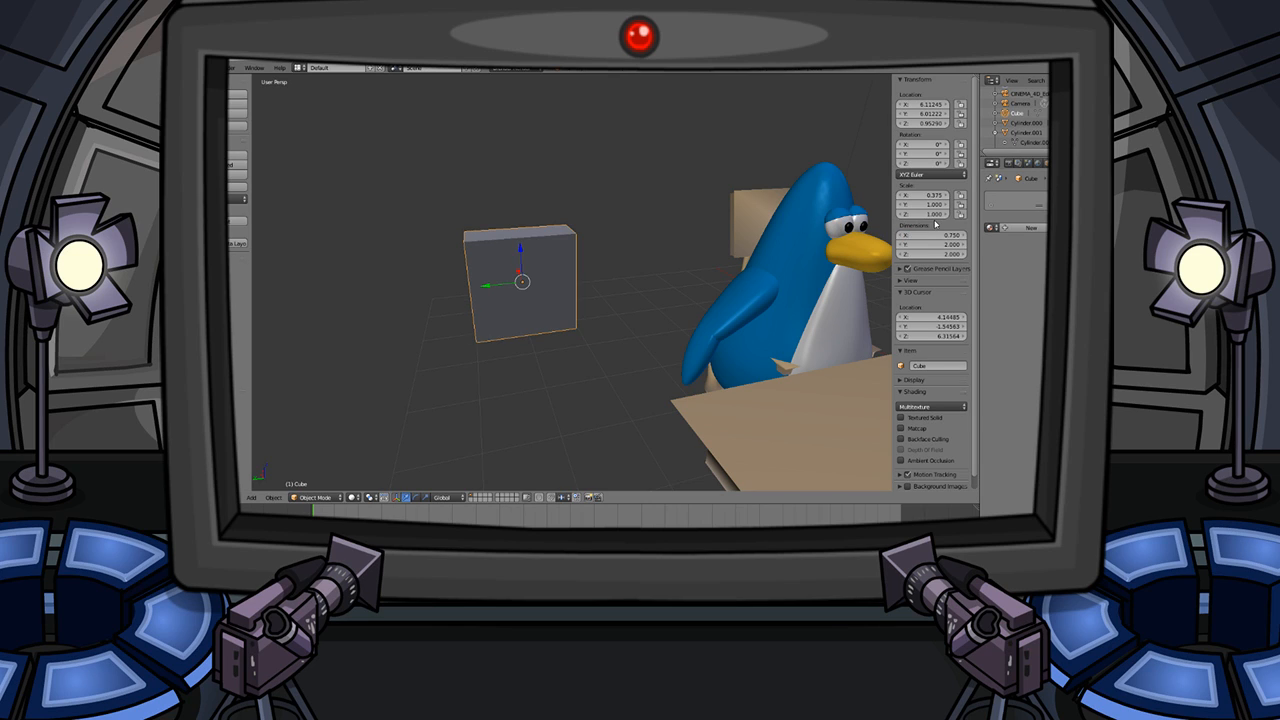
- Examine the thinned block and its mesh beside the penguin and table
middle_drag(560, 295, 624, 289)
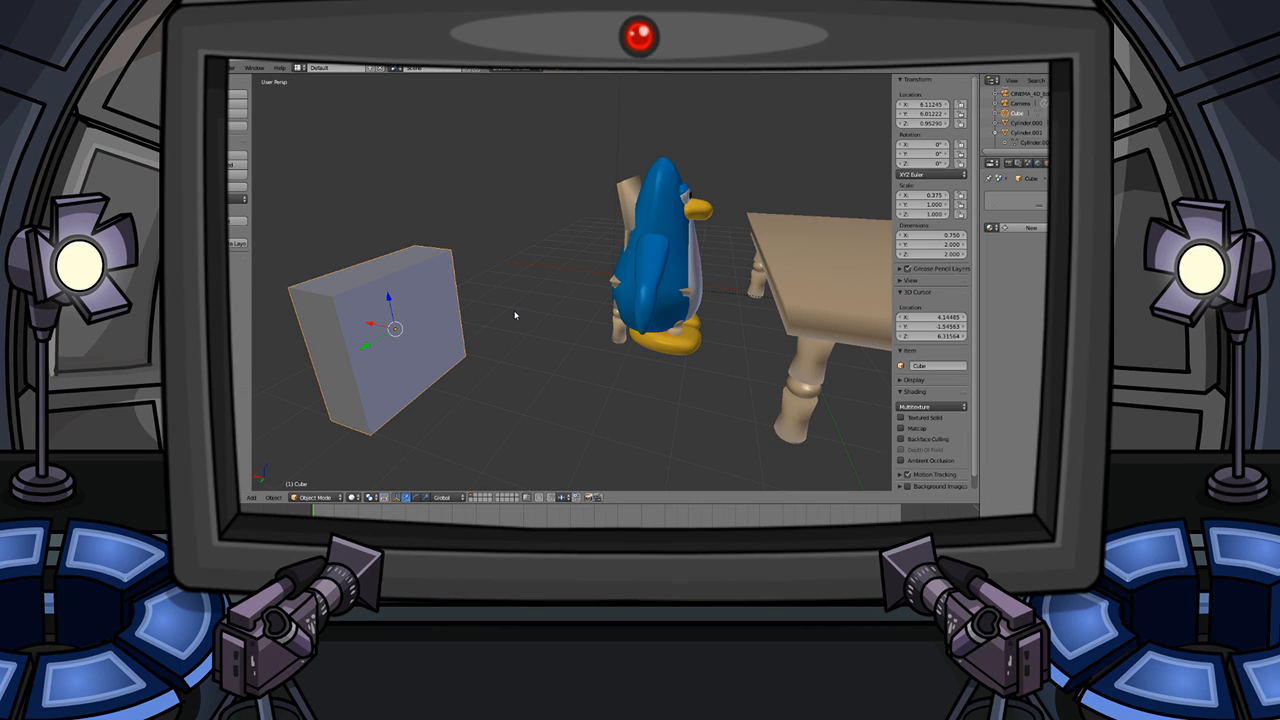
scroll(408, 300, up, 1)
key(Tab)
scroll(411, 290, up, 1)
shift+middle_drag(411, 289, 611, 268)
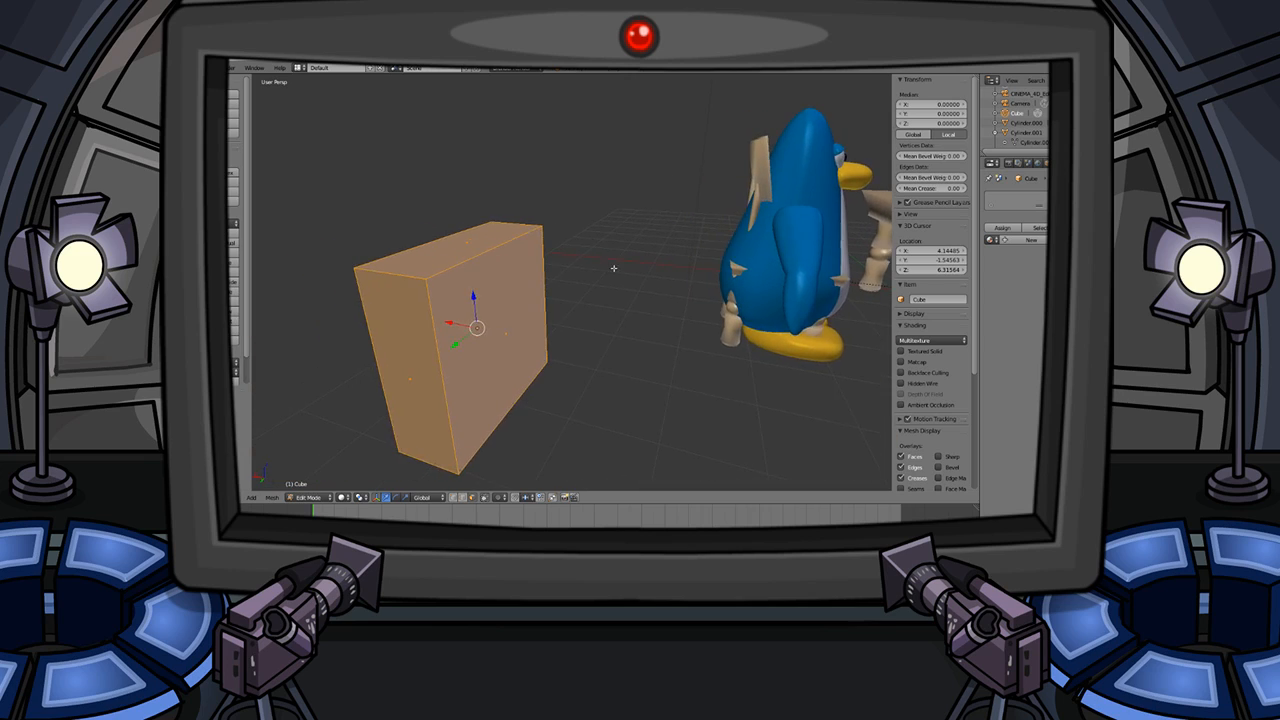
scroll(600, 270, down, 6)
key(Tab)
scroll(547, 280, up, 5)
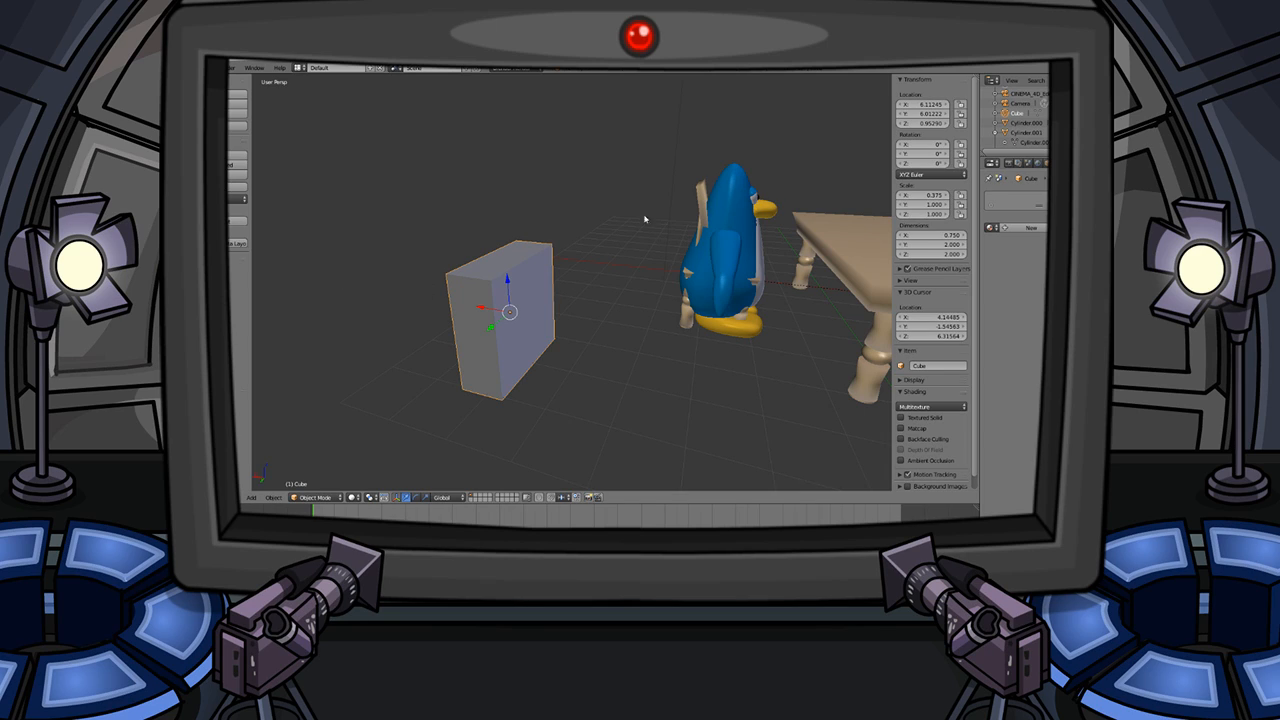
- Extrude the block's top face straight up until the block's Z dimension is about 4.32
key(Tab)
key(a)
right_click(500, 254)
key(e)
click(531, 98)
key(Tab)
middle_drag(651, 194, 577, 198)
scroll(577, 198, down, 5)
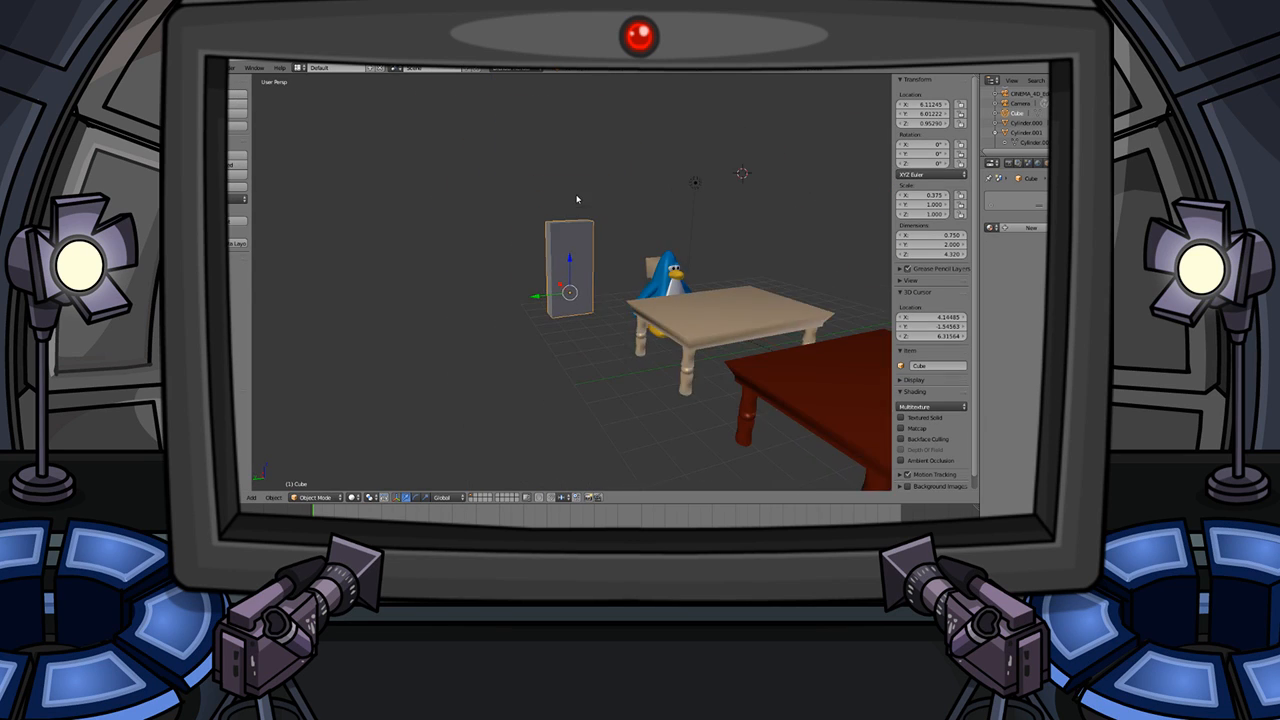
- Examine the heightened block and its mesh from several distances beside the penguin and tables
scroll(577, 198, up, 6)
key(Tab)
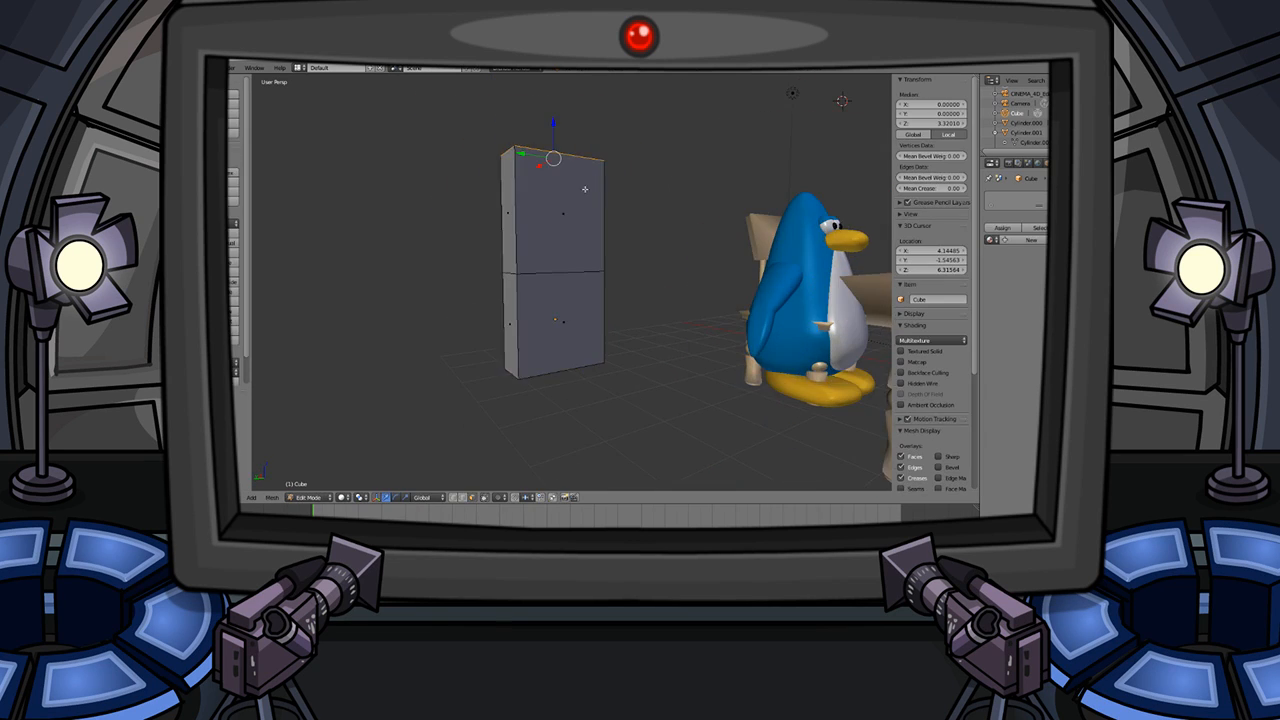
scroll(562, 262, up, 4)
key(Tab)
key(Tab)
middle_drag(580, 246, 577, 274)
key(Tab)
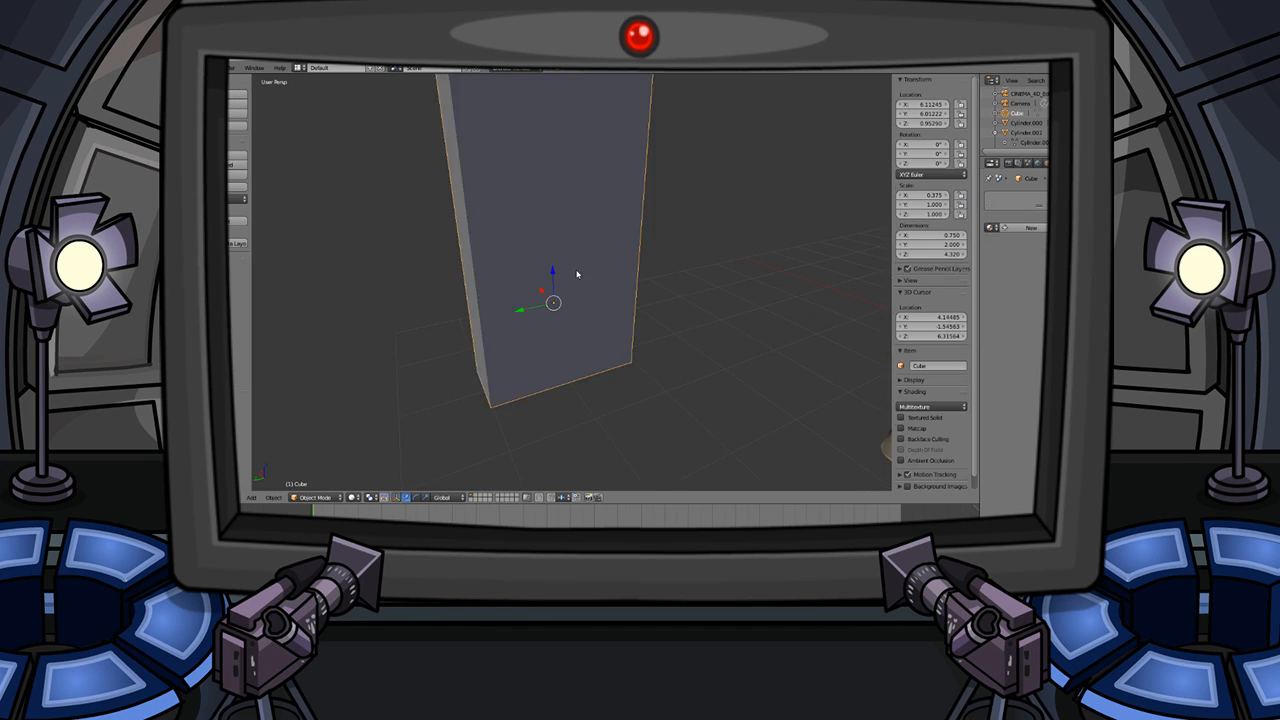
scroll(577, 274, down, 5)
key(Tab)
key(Tab)
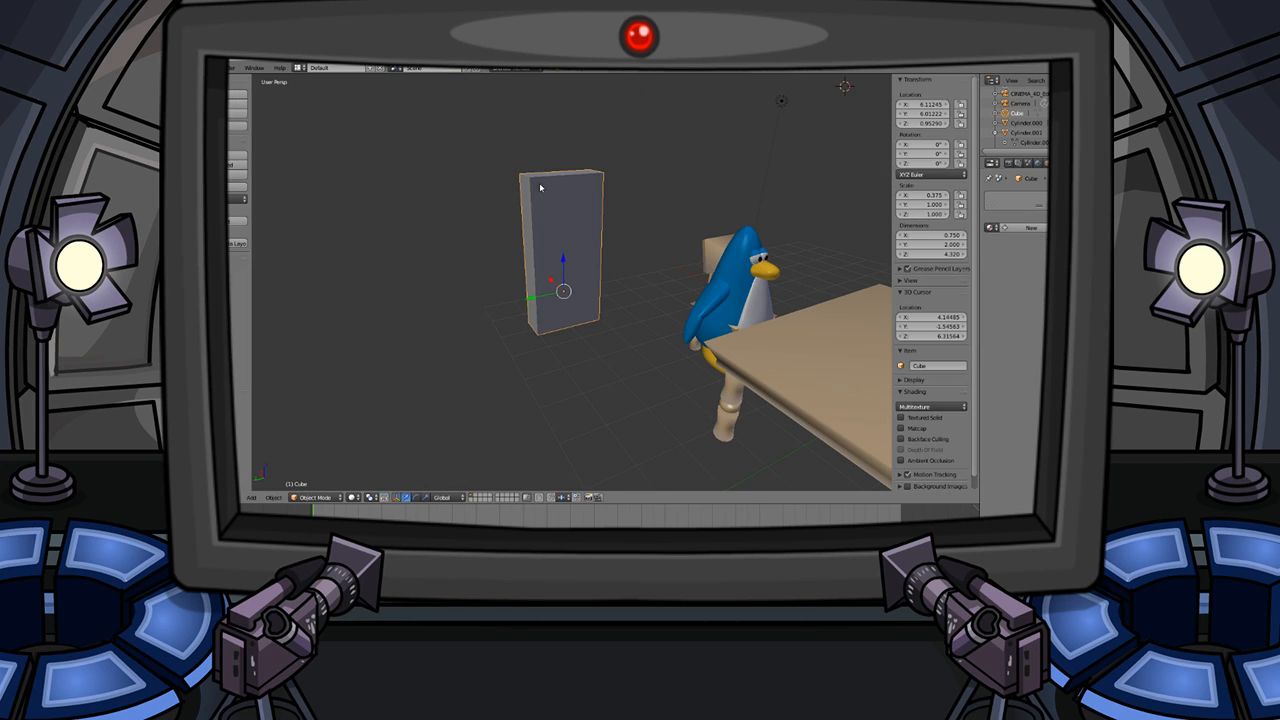
- Switch to edge selection and bevel the block's four outer corner edges along its thickness with several segments
key(Tab)
key(ctrl+Tab)
key(Escape)
key(ctrl+Tab)
click(524, 179)
right_click(591, 179)
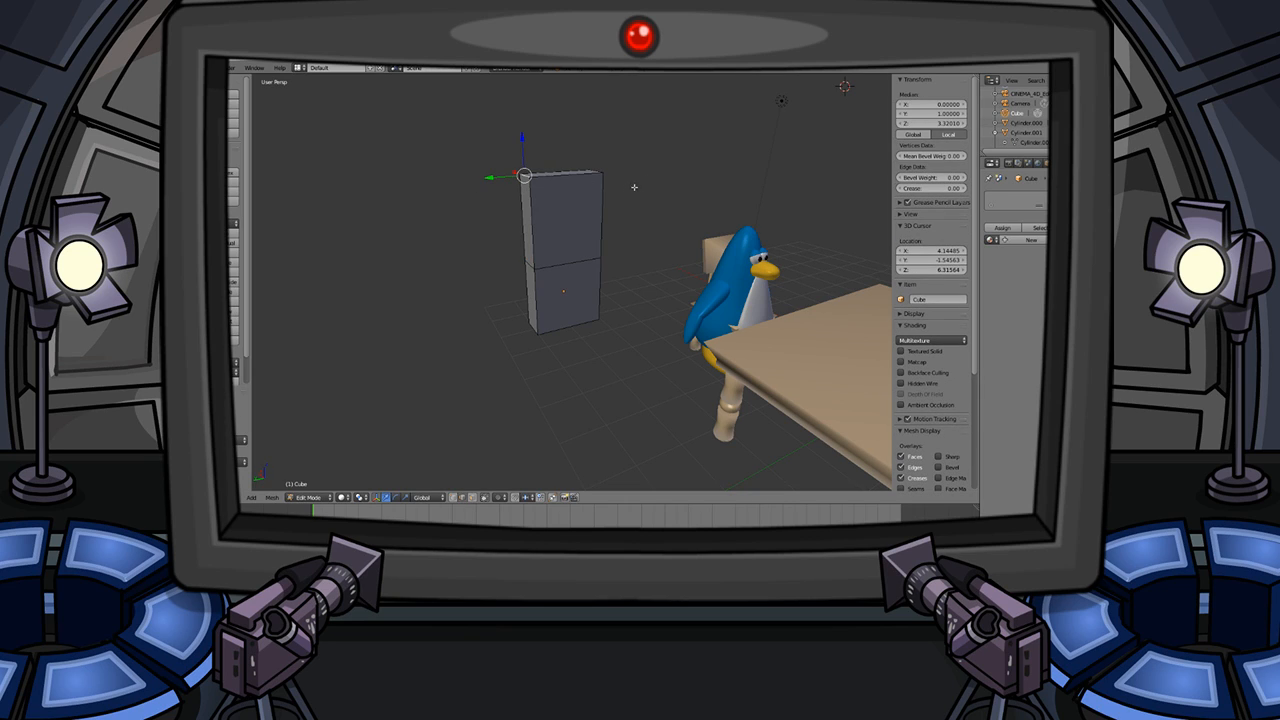
middle_drag(638, 184, 642, 280)
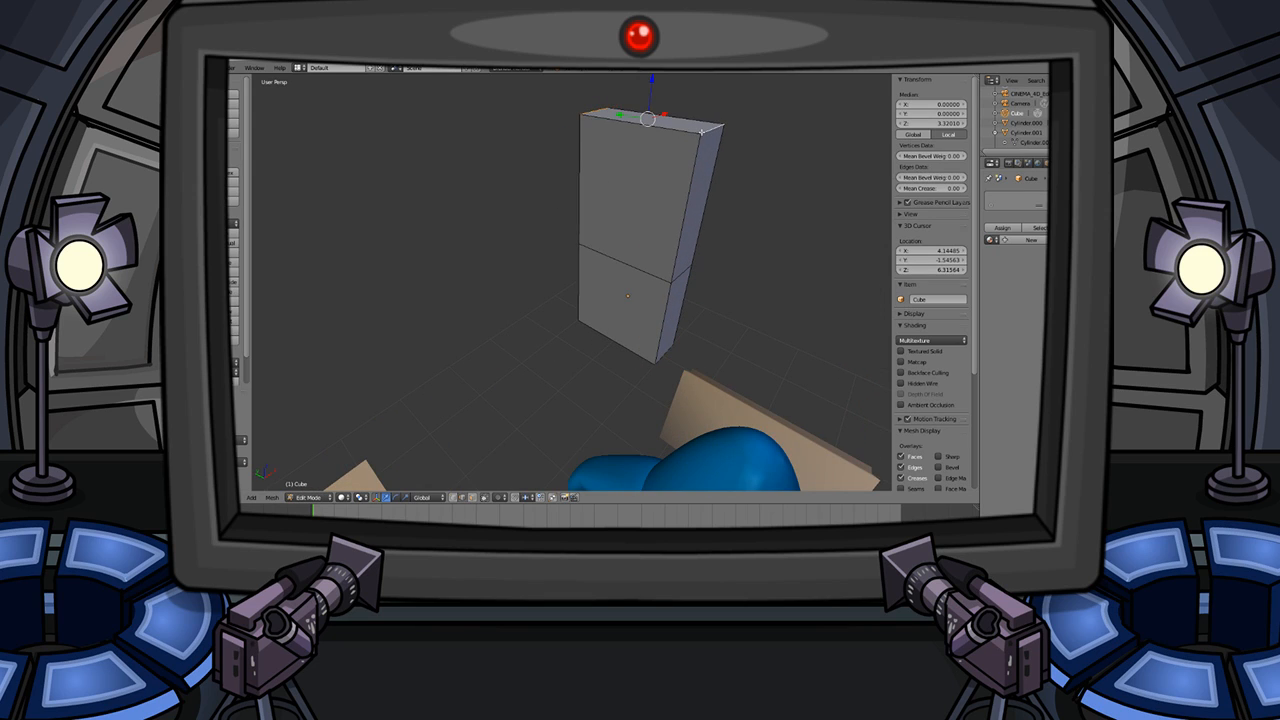
shift+right_click(656, 360)
mouse_move(545, 362)
middle_down()
mouse_move(637, 294)
mouse_move(544, 351)
middle_up()
key(ctrl+b)
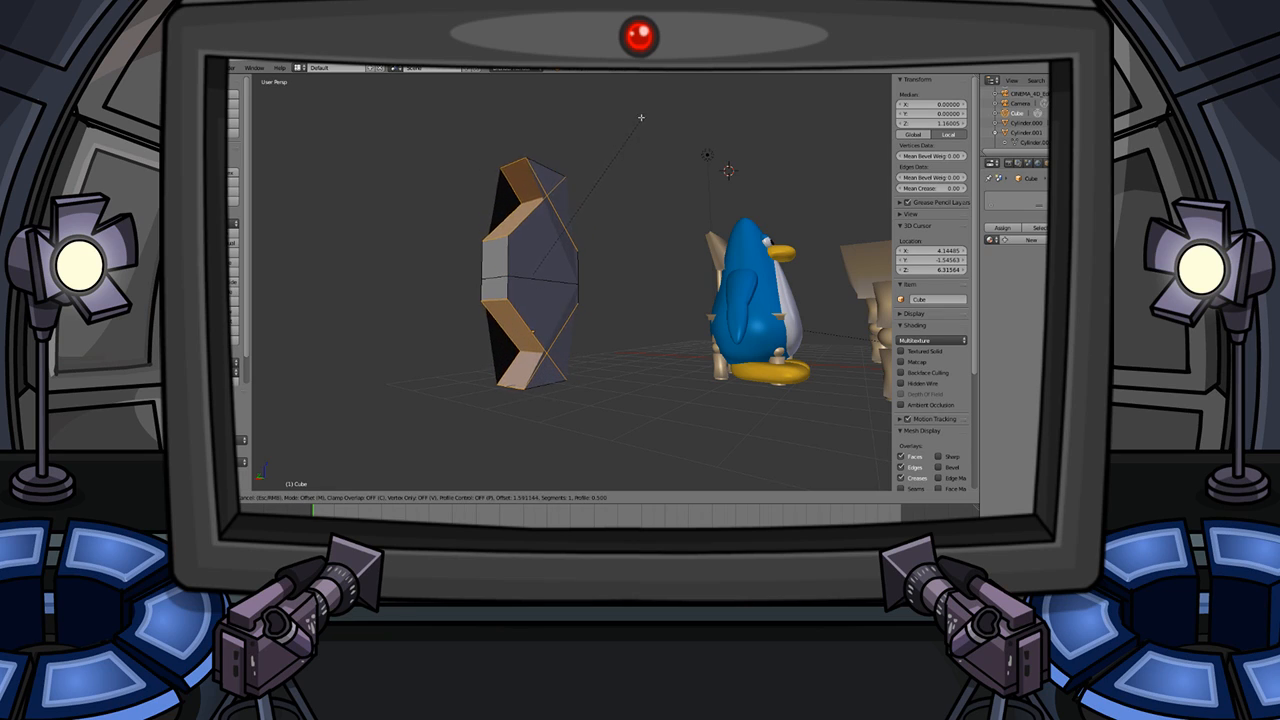
scroll(569, 151, up, 5)
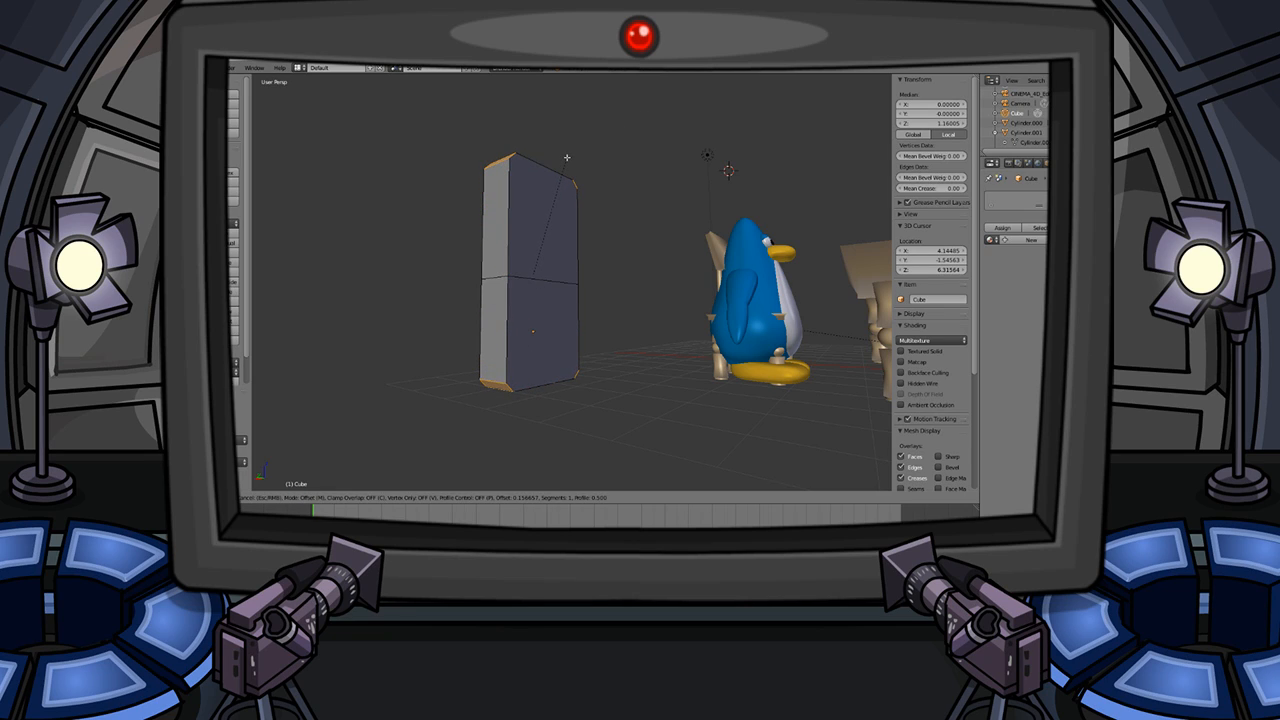
click(569, 151)
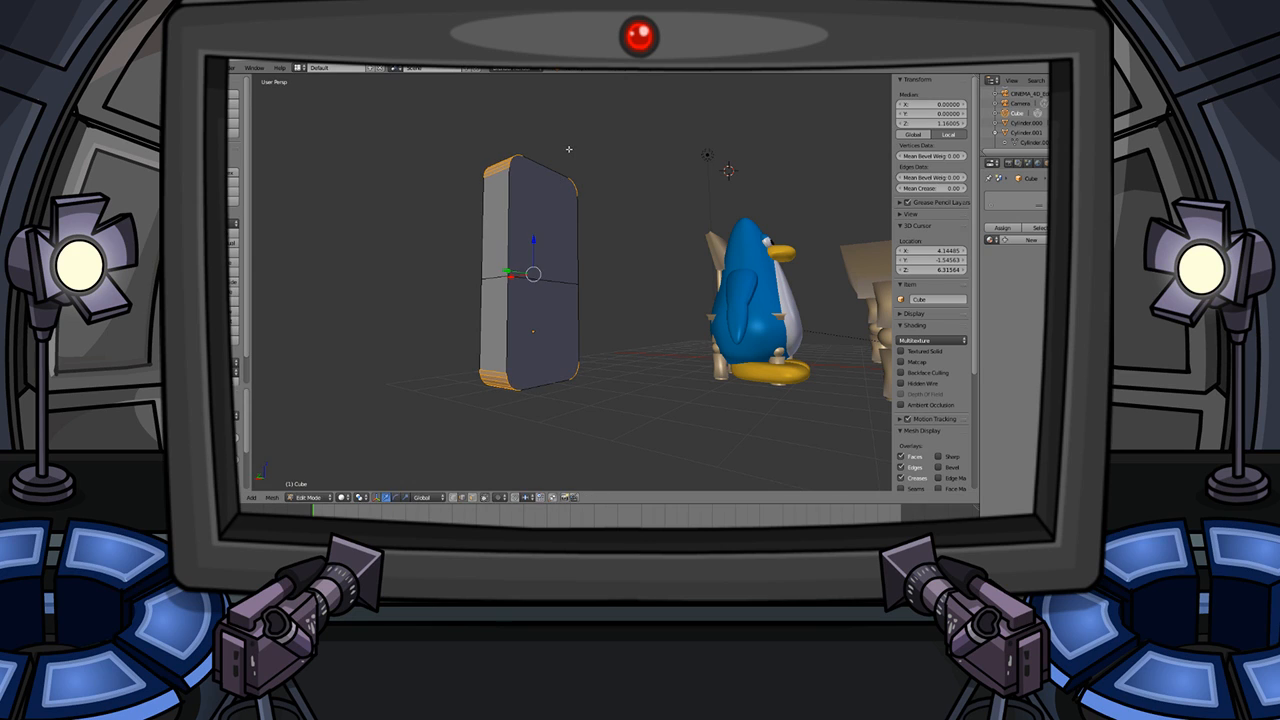
- Examine the bevelled block's rounded corners beside the penguin and table
key(Tab)
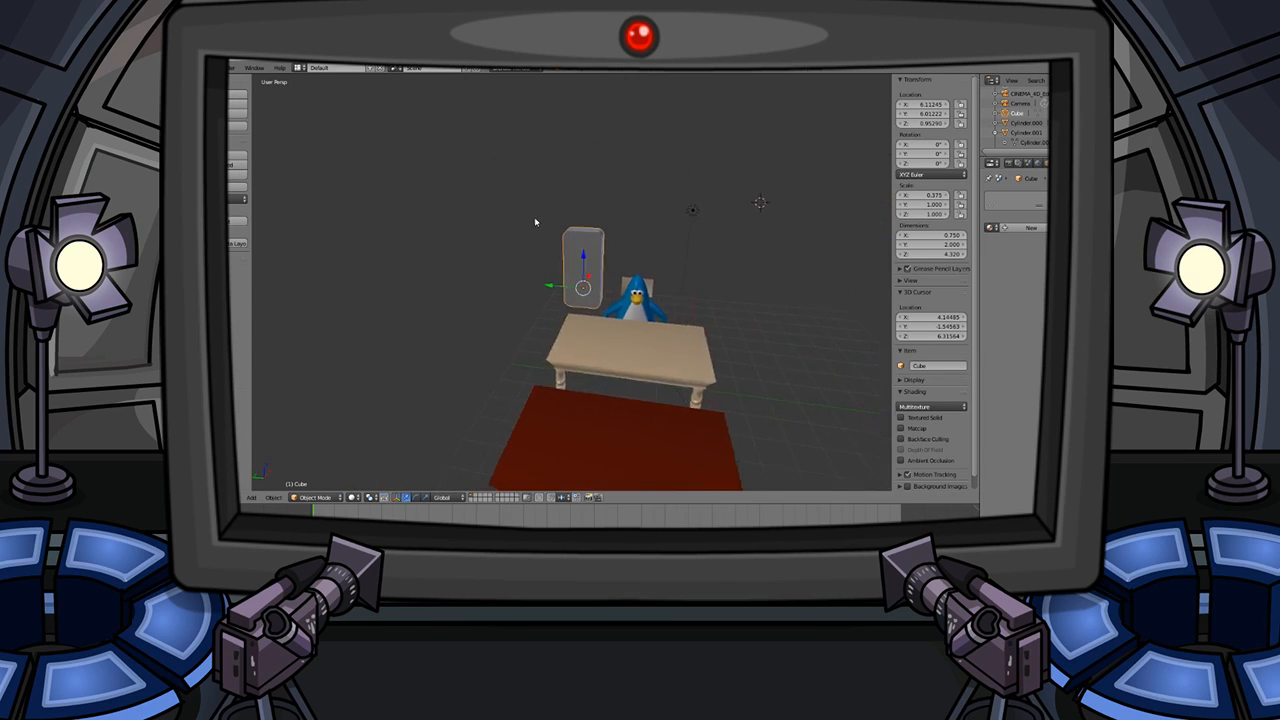
key(KP_Decimal)
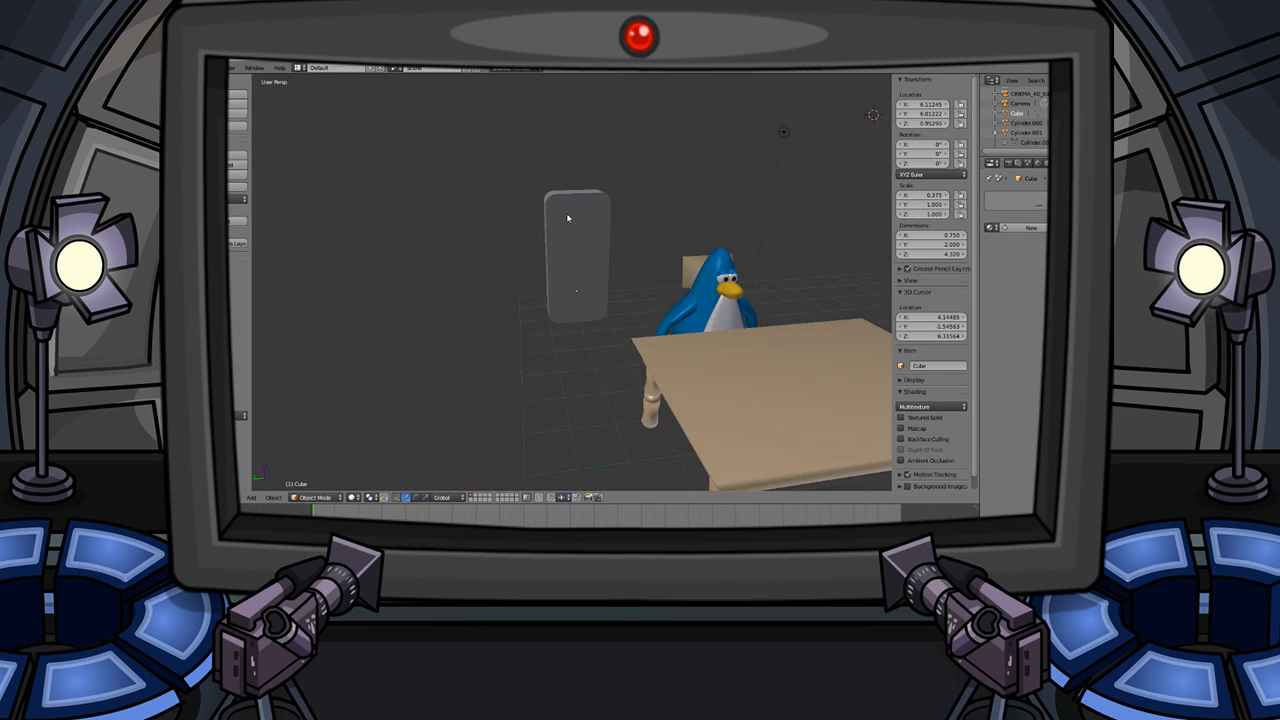
key(a)
middle_drag(483, 219, 578, 251)
scroll(557, 234, up, 2)
key(Tab)
scroll(577, 251, down, 4)
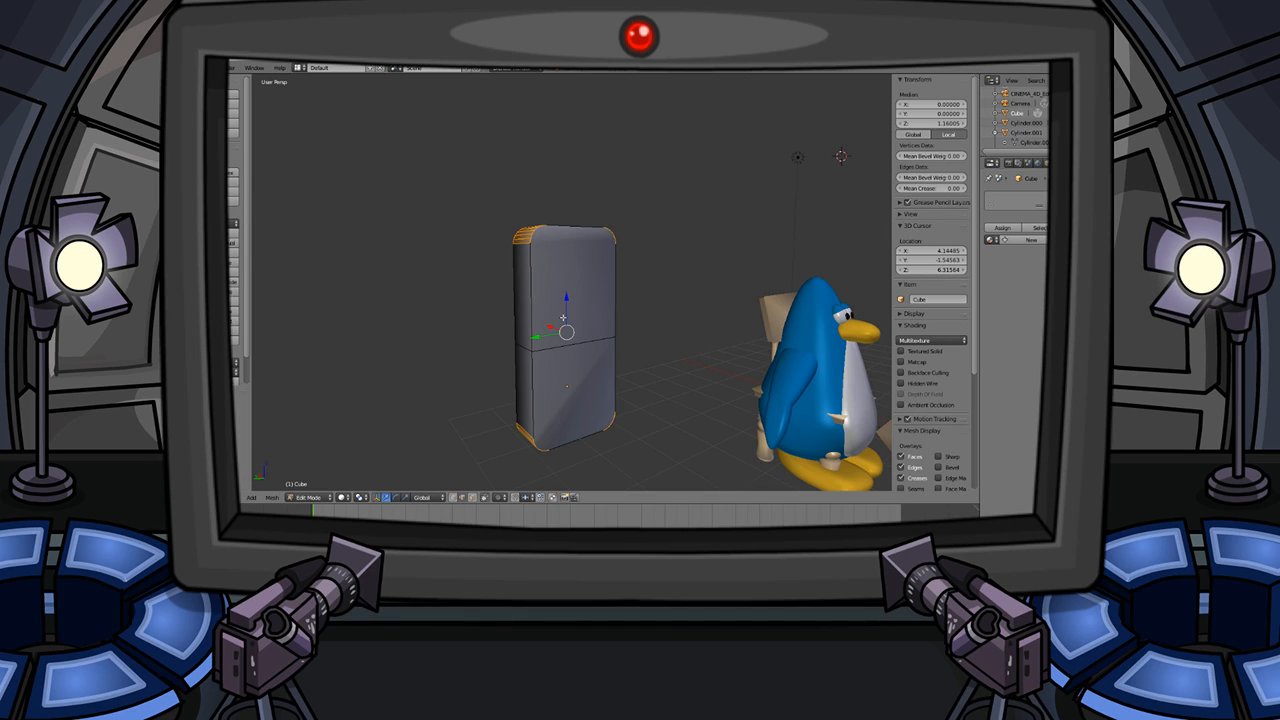
- Try to add a horizontal loop cut across the upper part of the bevelled block
key(ctrl+r)
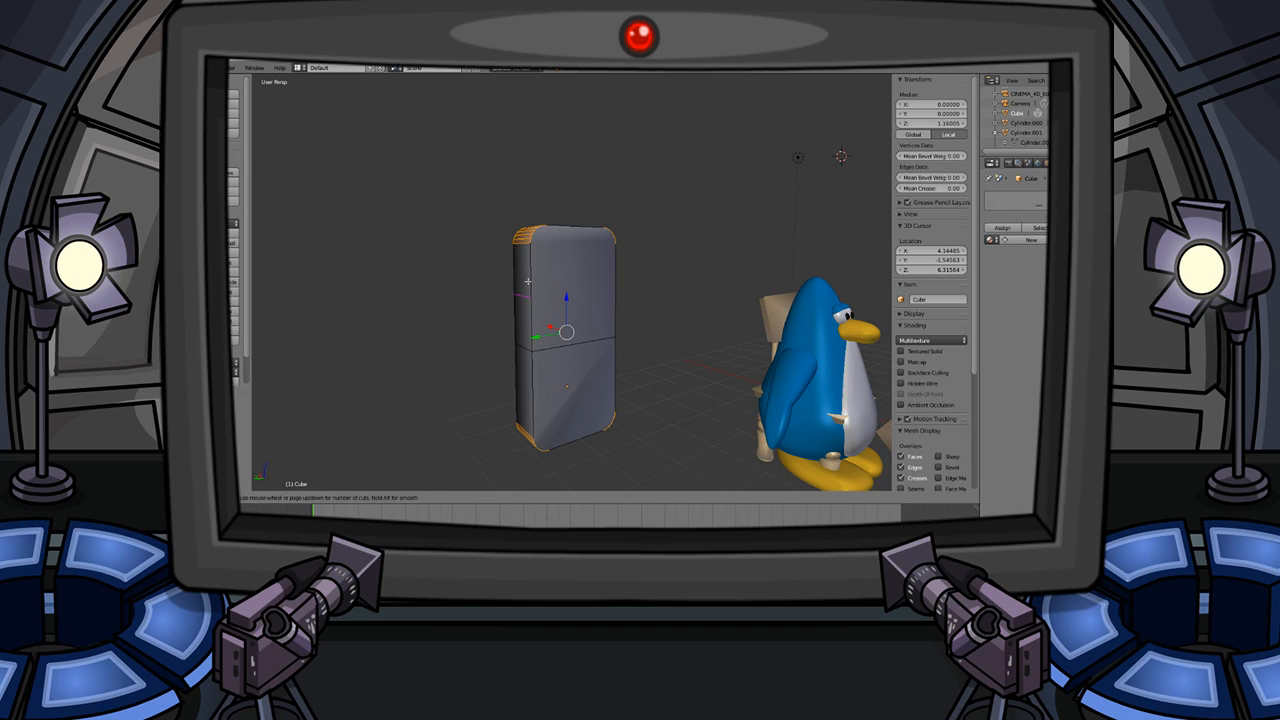
click(620, 271)
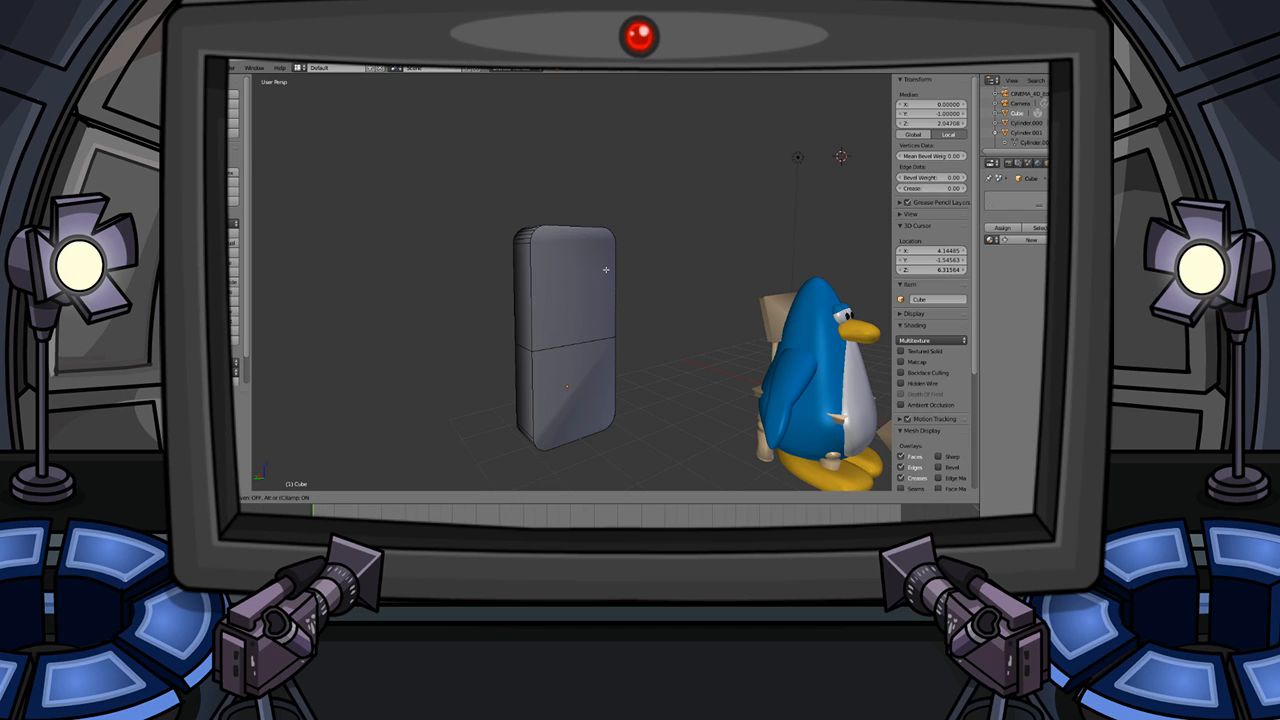
right_click(605, 274)
key(ctrl+r)
click(514, 302)
right_click(516, 301)
key(a)
middle_drag(642, 284, 537, 291)
- Undo the loop cut attempts and the corner bevel, back to the square-edged block
key(ctrl+z)
key(ctrl+z)
key(ctrl+z)
middle_drag(711, 306, 502, 306)
key(ctrl+z)
key(ctrl+z)
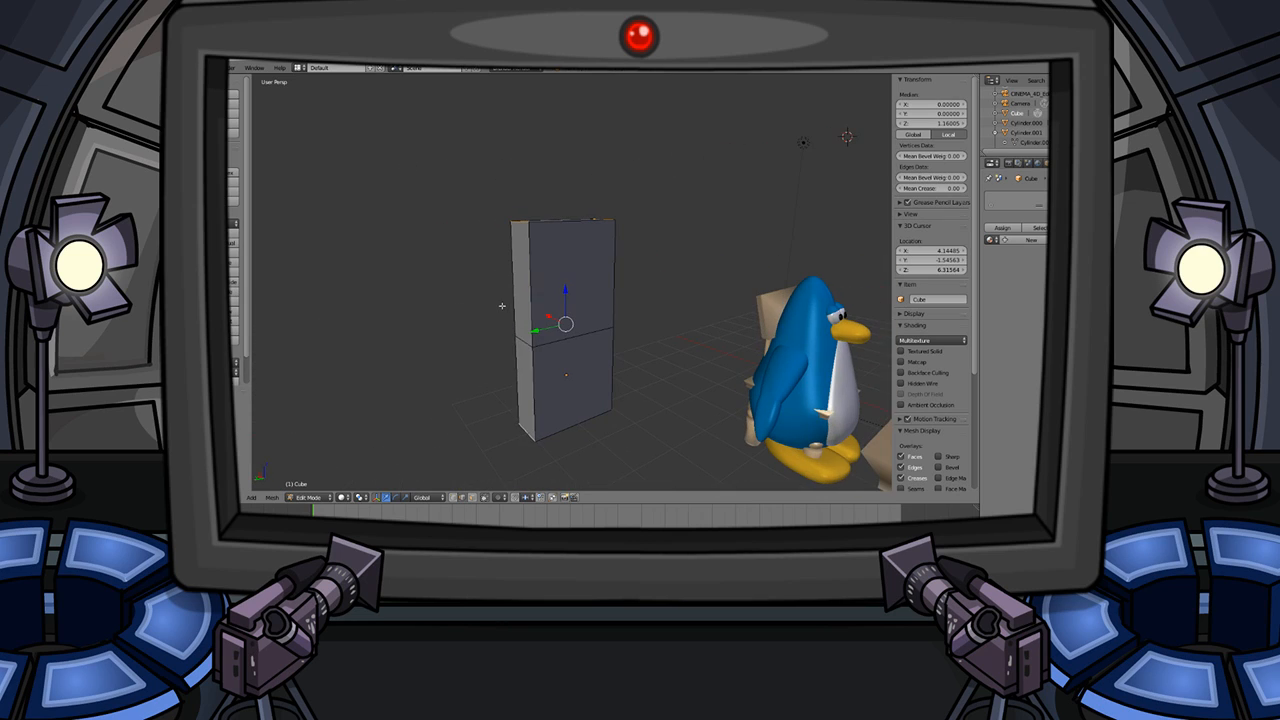
- Add a horizontal edge loop around the upper part of the block at about Z 2.40 and deselect it
key(ctrl+r)
click(526, 288)
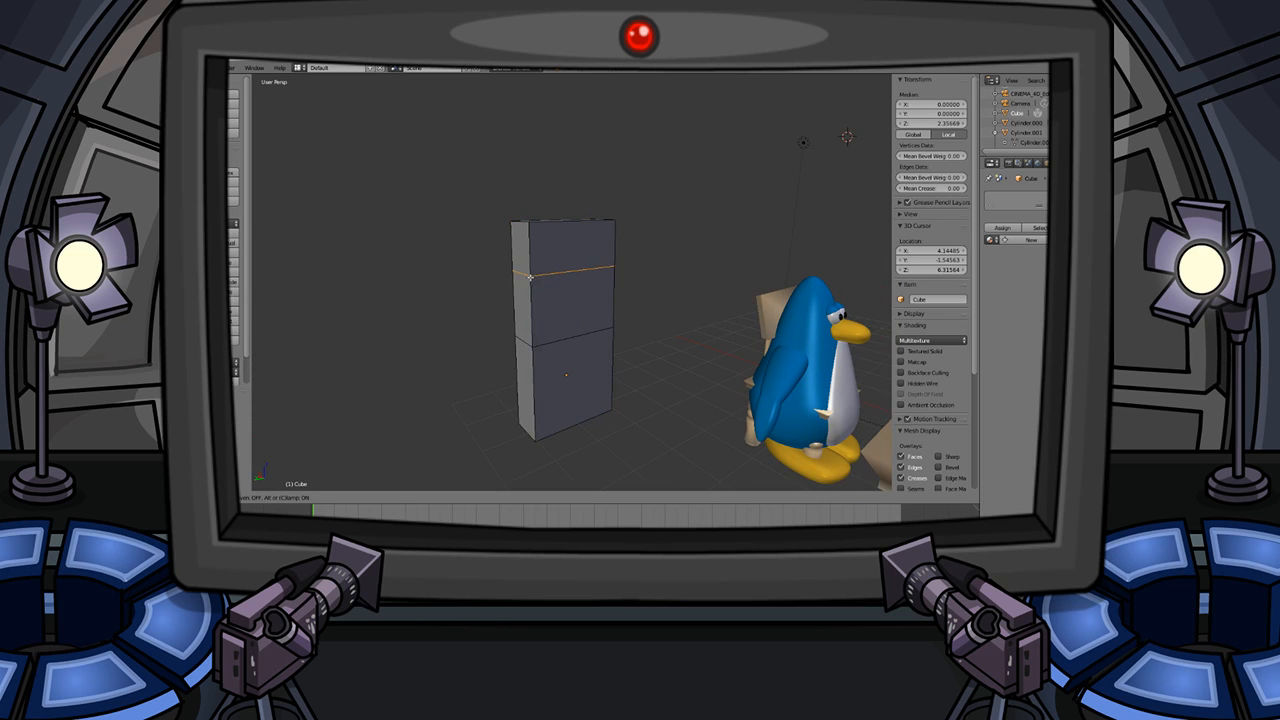
click(527, 279)
key(a)
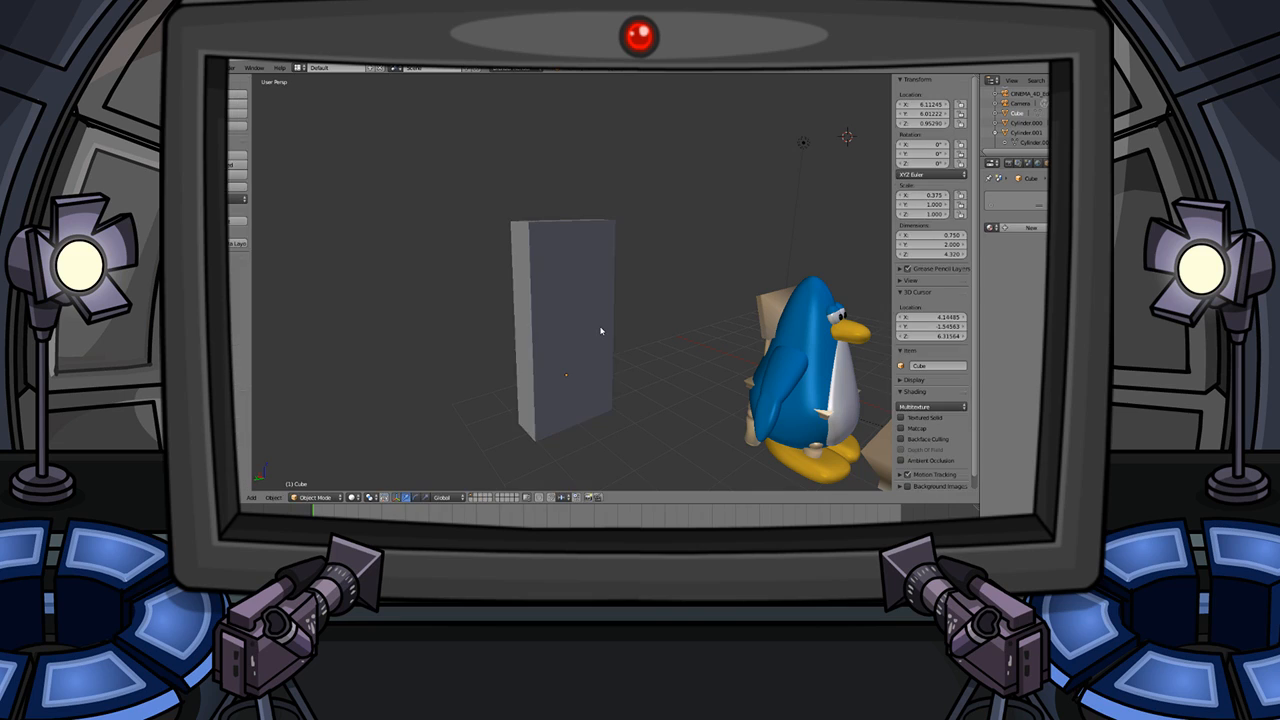
- Select the four edges of the lower horizontal loop around the block and dissolve them
alt+right_click(497, 342)
shift+right_click(518, 335)
middle_drag(592, 318, 512, 302)
shift+right_click(676, 400)
middle_drag(748, 380, 632, 392)
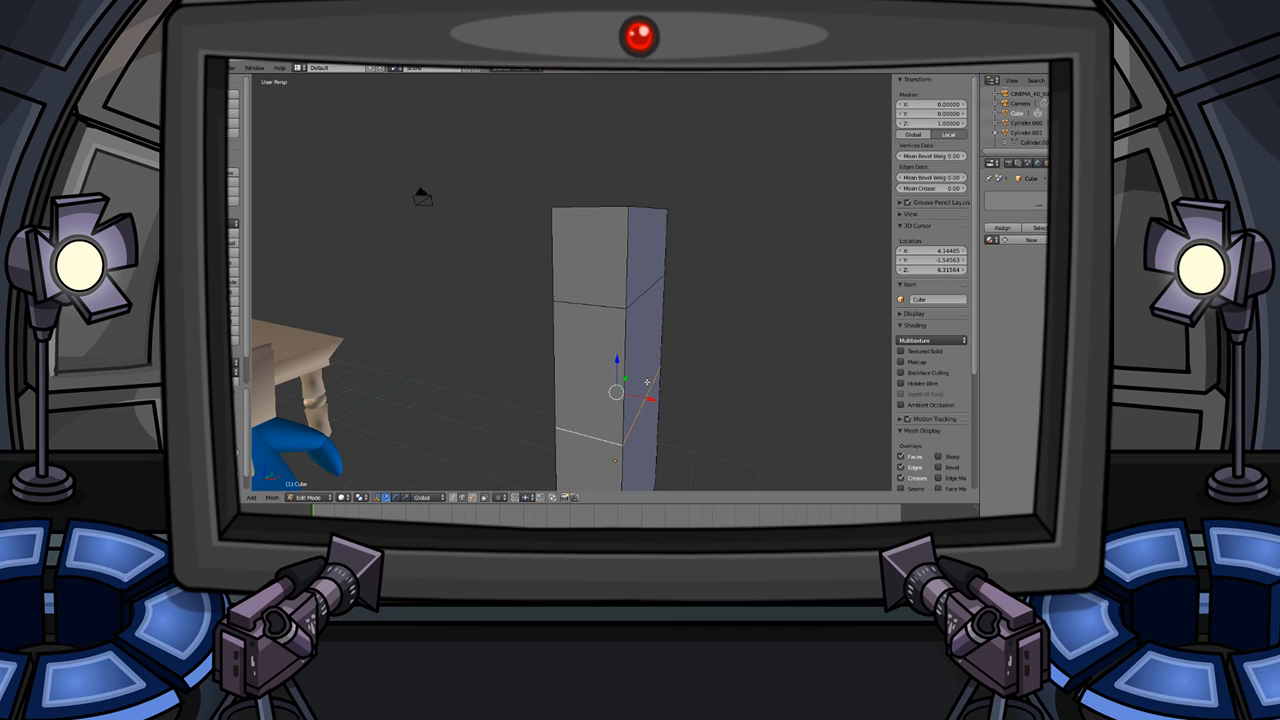
key(x)
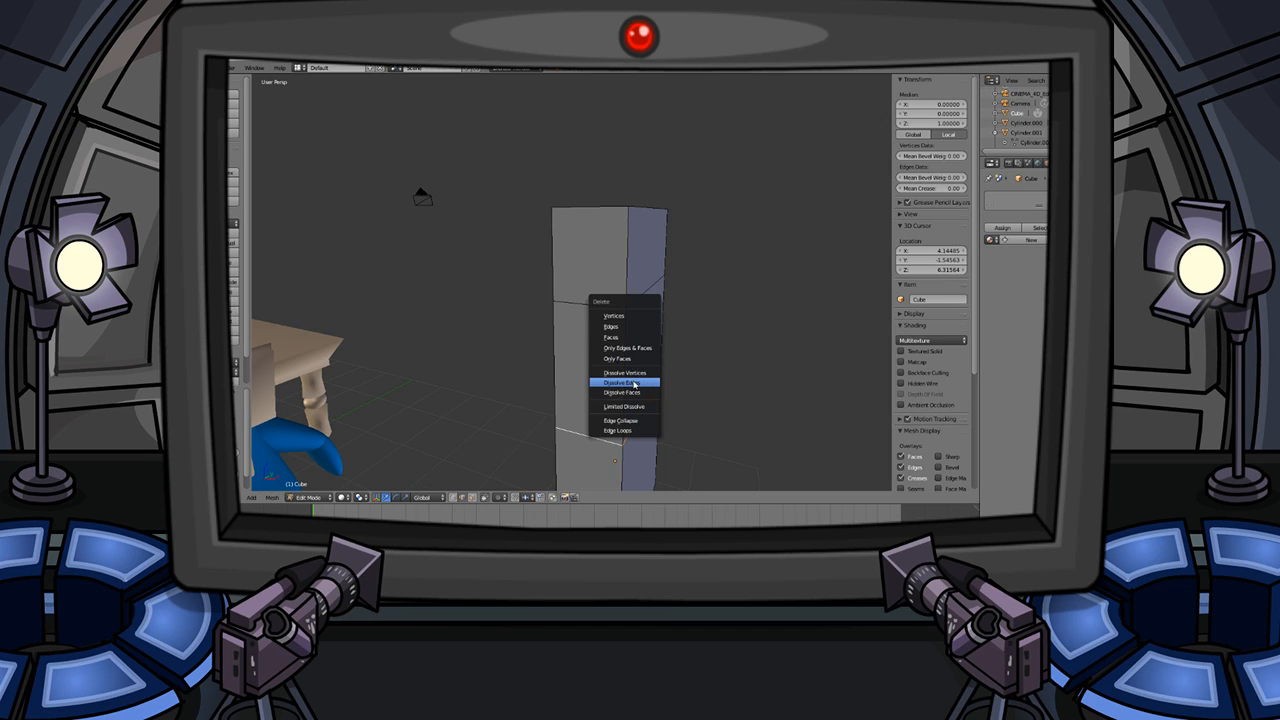
click(634, 383)
middle_drag(634, 386, 564, 387)
key(Tab)
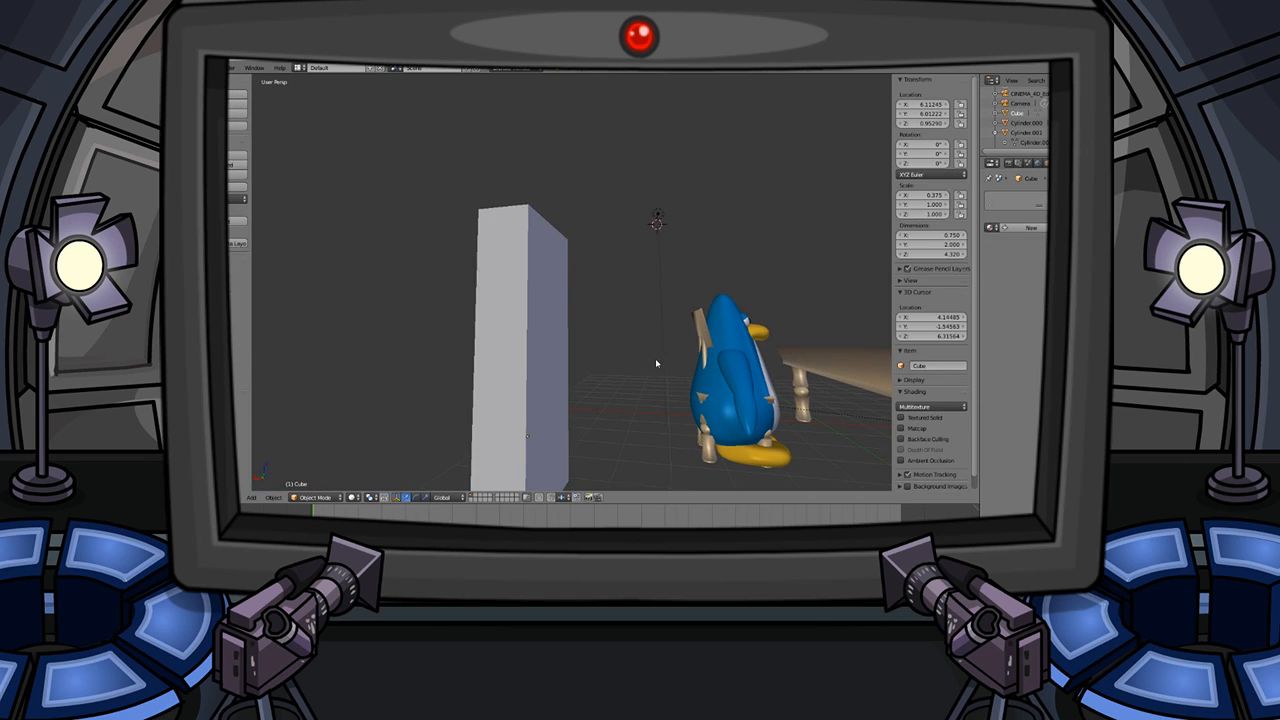
key(Tab)
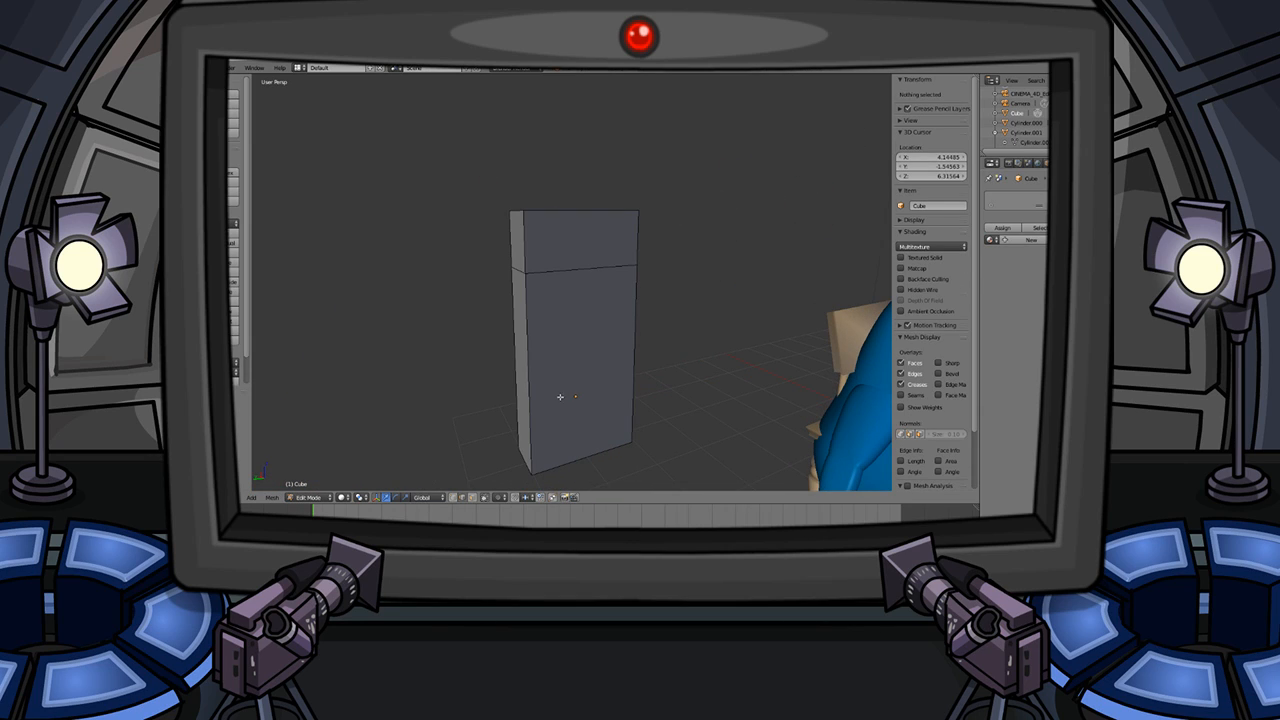
key(Tab)
key(Tab)
- Select the four edges of the remaining upper loop around the block and dissolve them
right_click(552, 275)
shift+right_click(512, 270)
middle_drag(565, 270, 456, 274)
shift+right_click(622, 288)
middle_drag(742, 290, 567, 284)
shift+right_click(581, 273)
middle_drag(685, 284, 444, 290)
scroll(444, 291, up, 1)
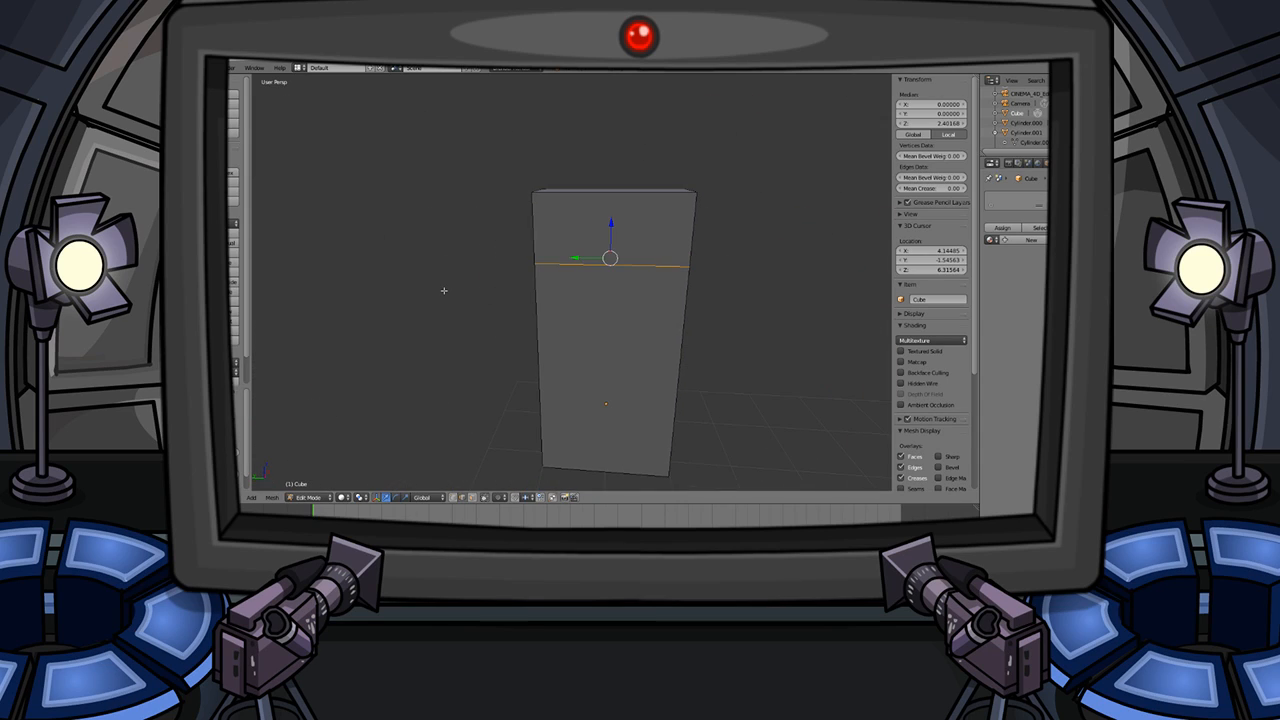
key(alt+m)
key(x)
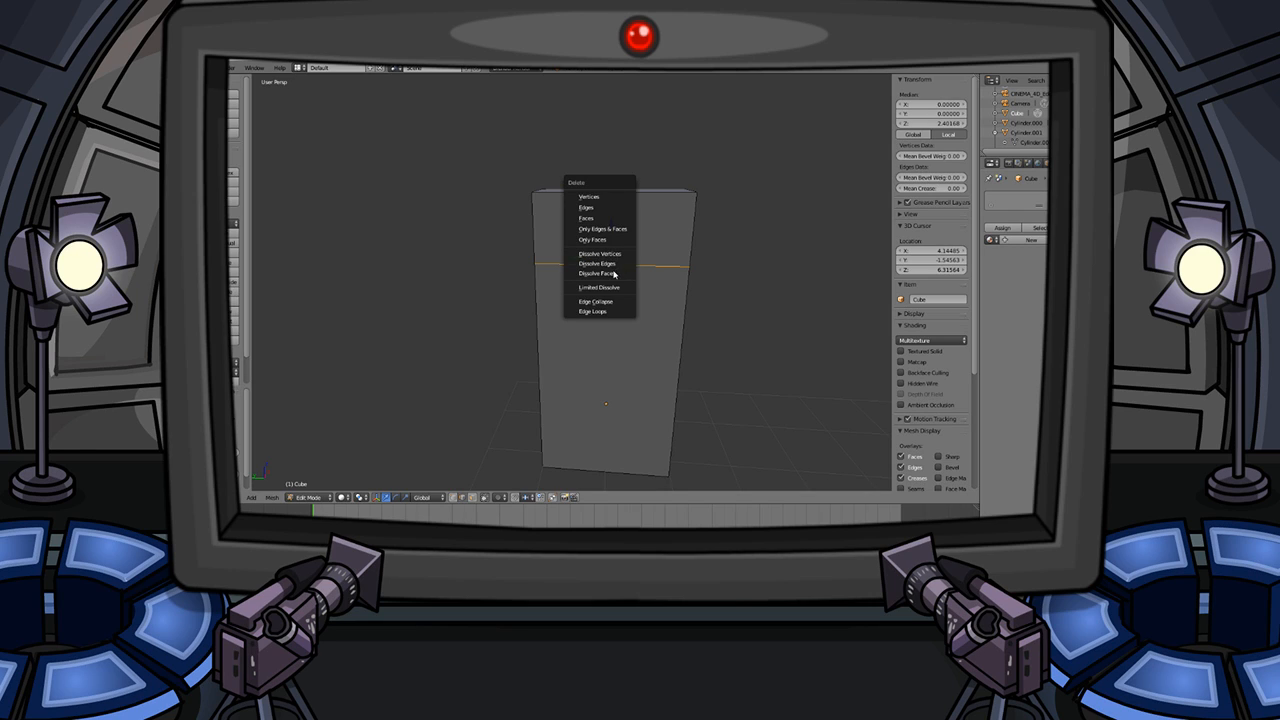
click(622, 265)
key(x)
click(644, 260)
middle_drag(643, 261, 686, 280)
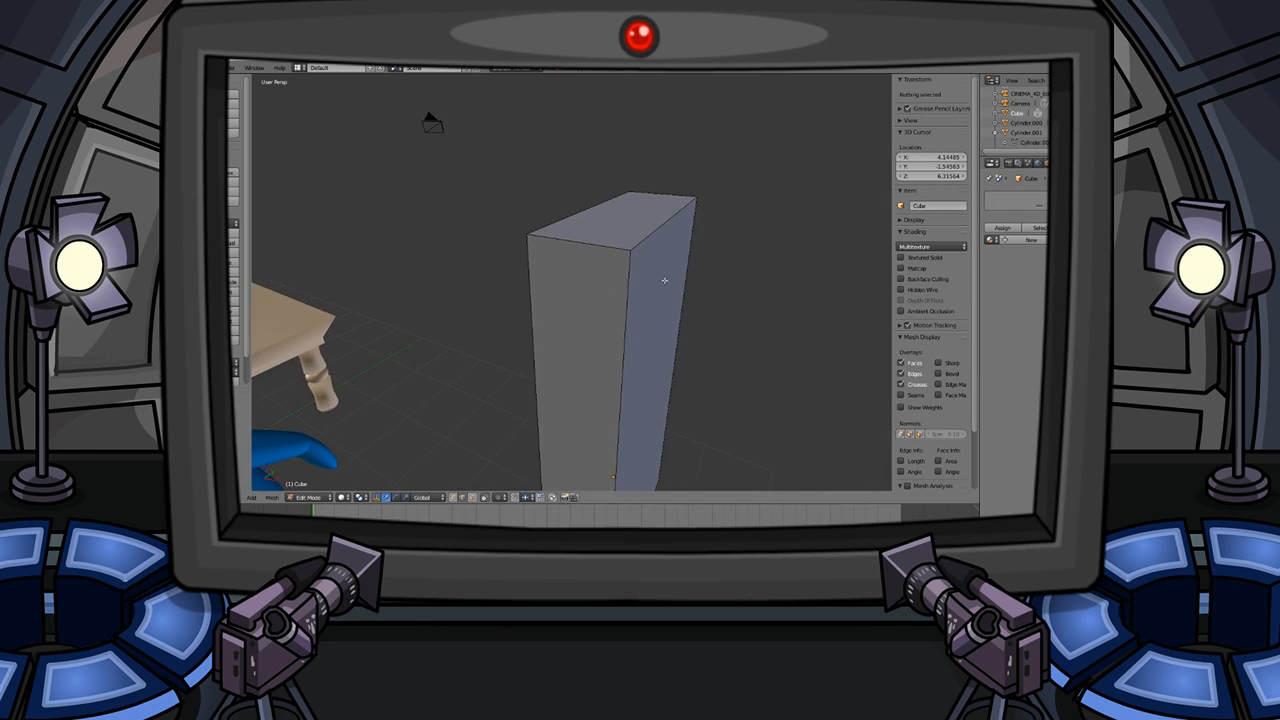
- Cut a new horizontal edge loop around the plain block at about Z 2.09
key(ctrl+r)
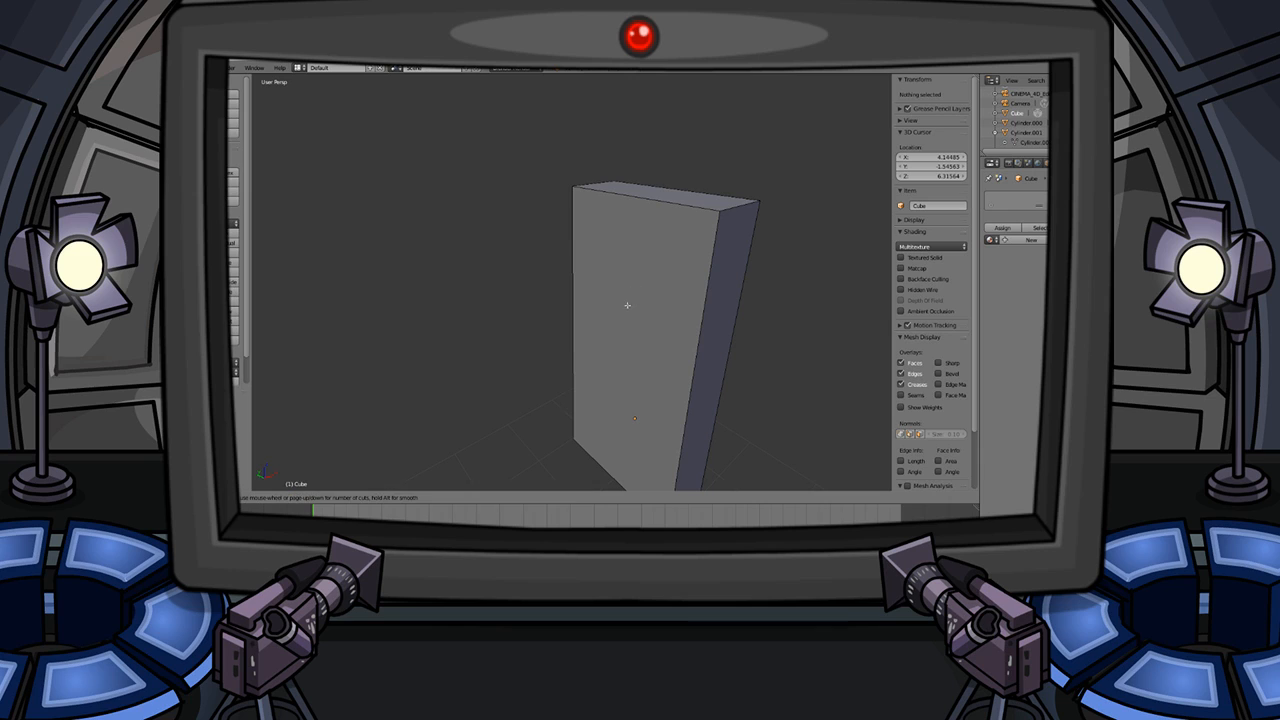
click(717, 374)
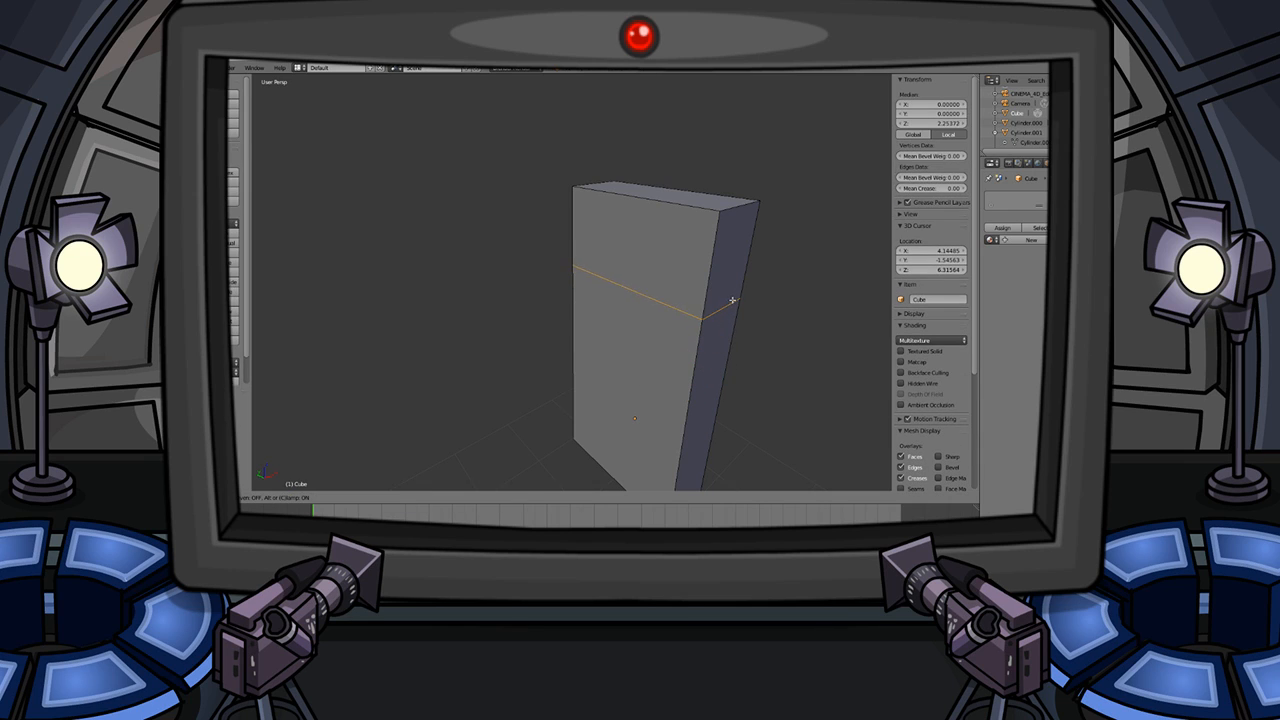
click(675, 325)
- Select the block's two top and two bottom edges along its thickness and bevel them into multi-segment rounded corners
middle_drag(675, 325, 519, 214)
right_click(494, 198)
middle_drag(613, 202, 566, 281)
shift+right_click(714, 208)
shift+right_click(569, 372)
shift+right_click(566, 280)
middle_drag(464, 262, 600, 337)
key(ctrl+b)
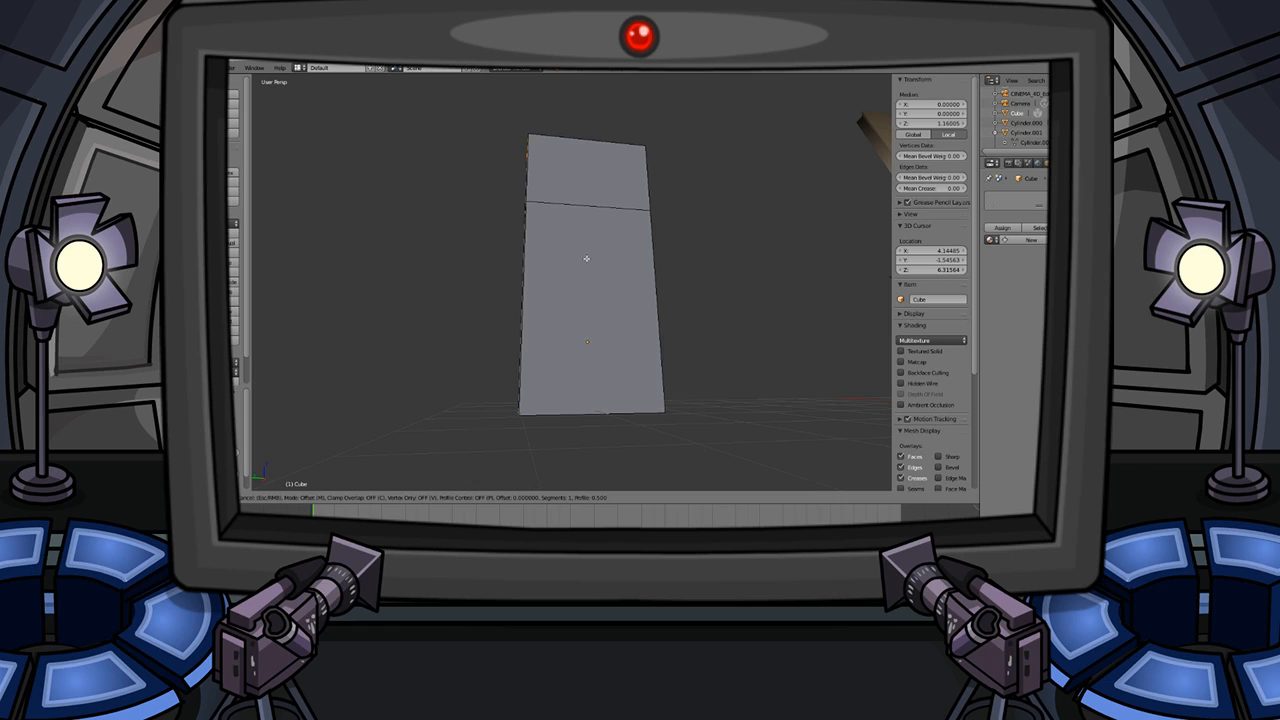
scroll(428, 80, up, 2)
click(429, 84)
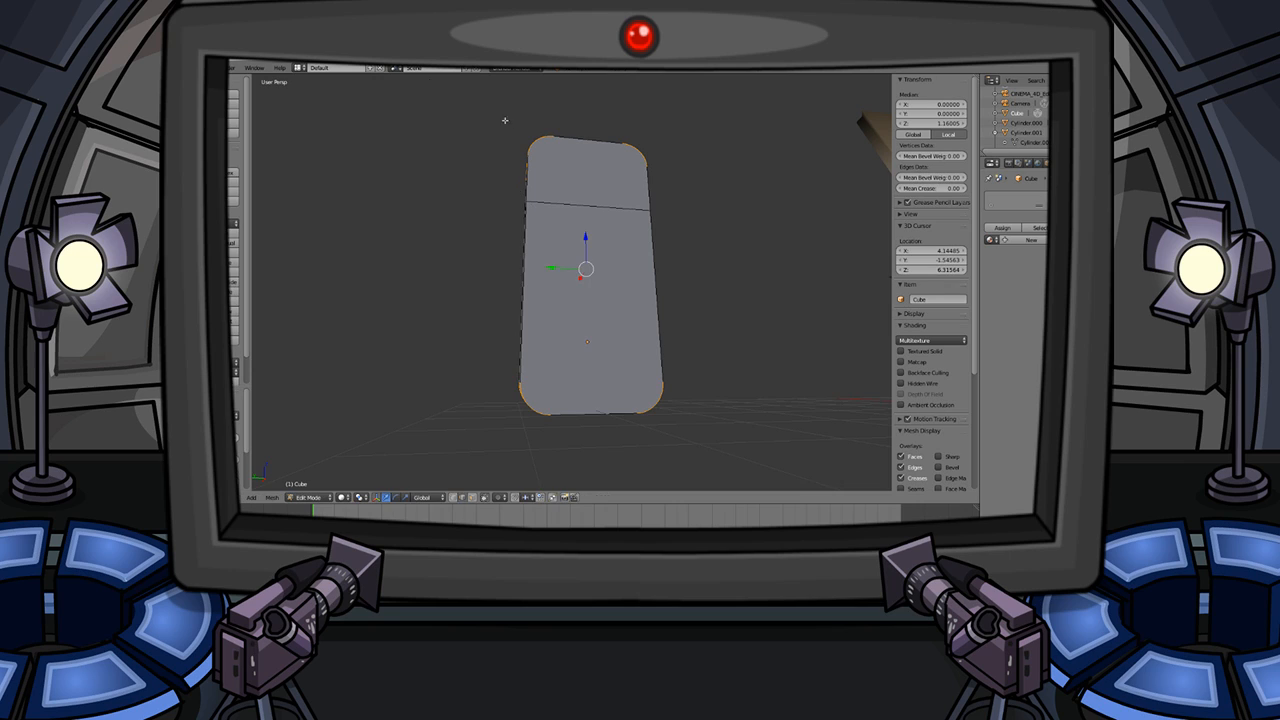
- Deselect the mesh and check the rounded block in object and edit mode
middle_drag(494, 117, 560, 188)
key(Tab)
key(Tab)
key(a)
key(Tab)
key(Tab)
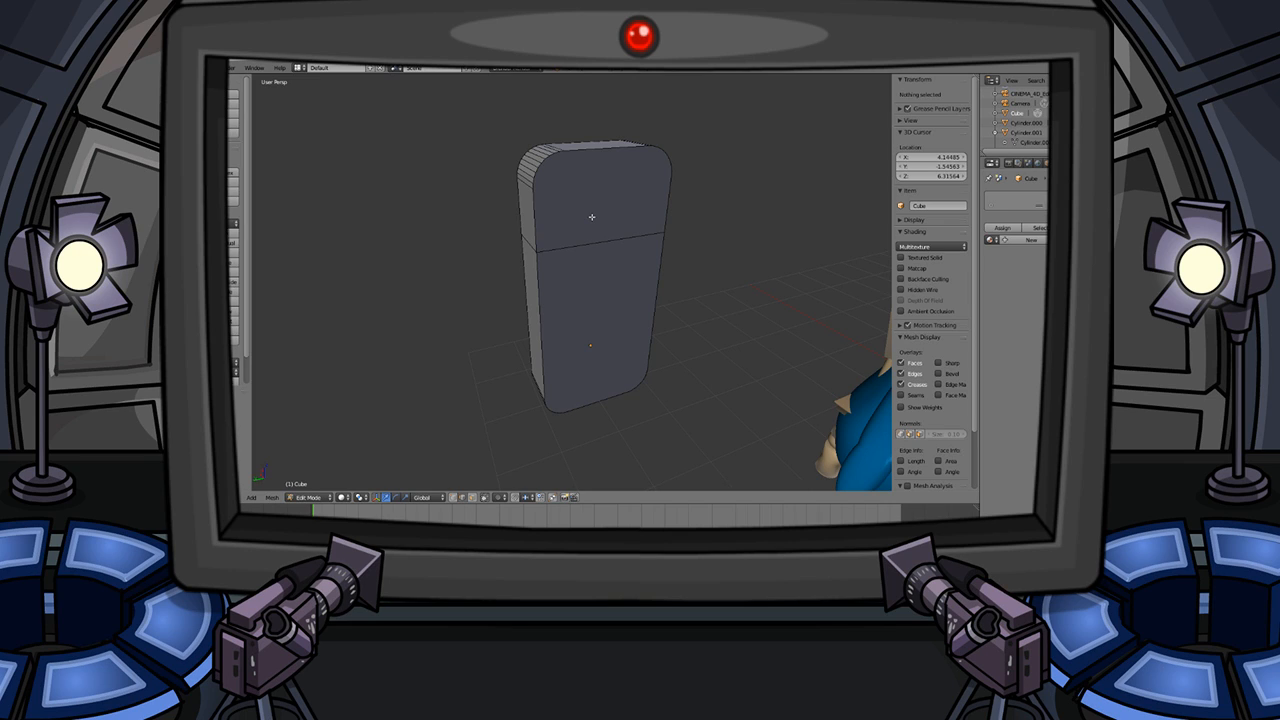
- Select all four edges of the horizontal loop around the rounded block
right_click(591, 239)
middle_drag(535, 236, 706, 244)
right_click(586, 240)
shift+right_click(622, 202)
middle_drag(590, 200, 704, 212)
shift+right_click(384, 240)
middle_drag(384, 242, 493, 248)
- Try to scale the selected edge loop outward and to extrude it freely downward, undoing each attempt
key(s)
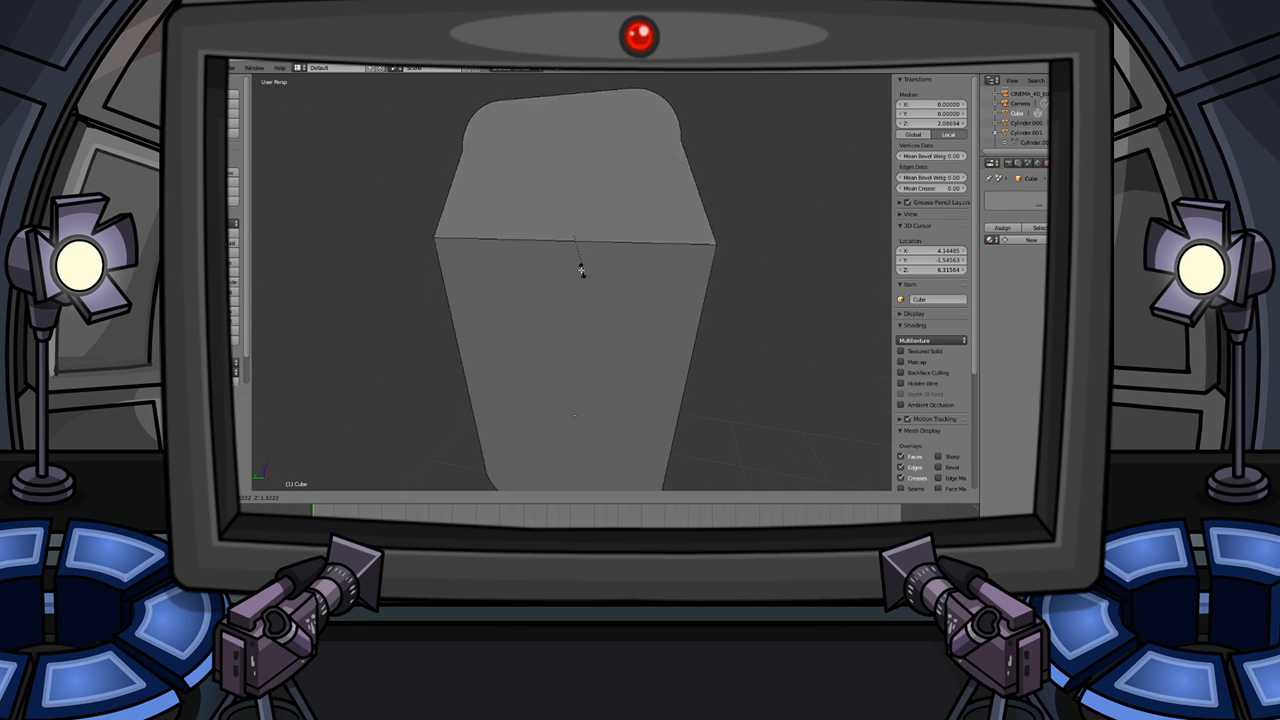
click(572, 268)
key(ctrl+z)
key(e)
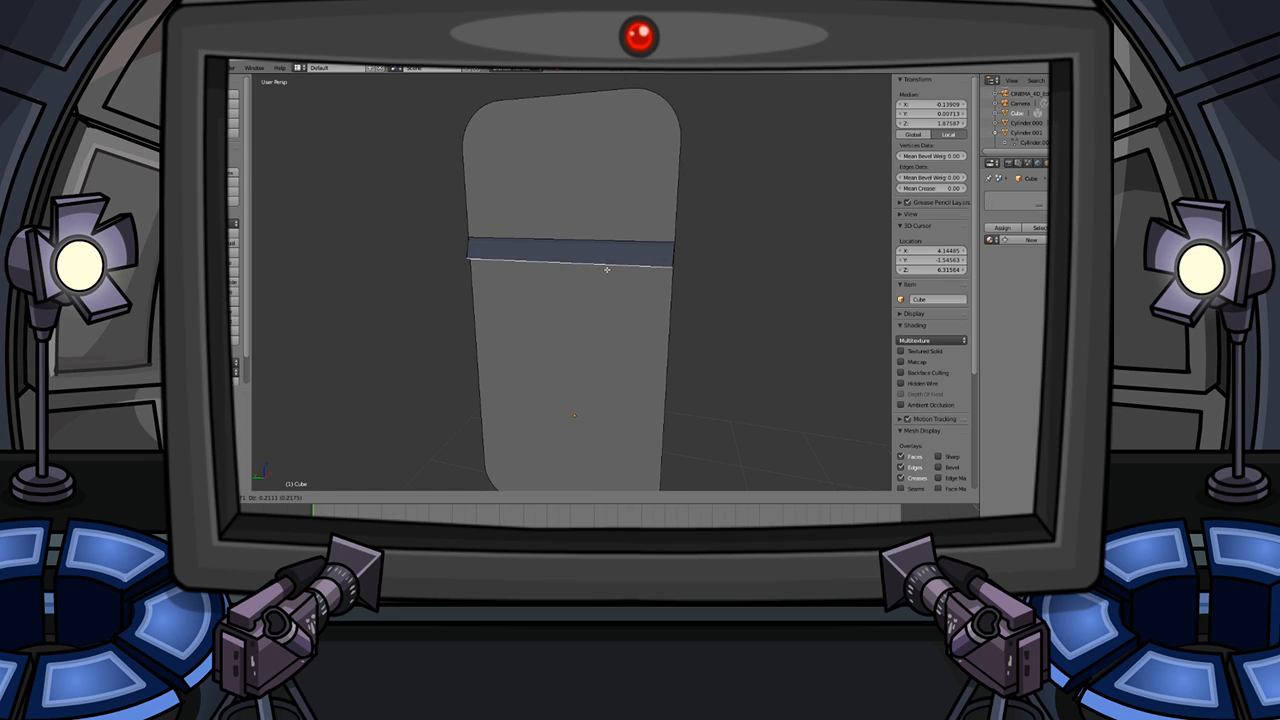
click(620, 265)
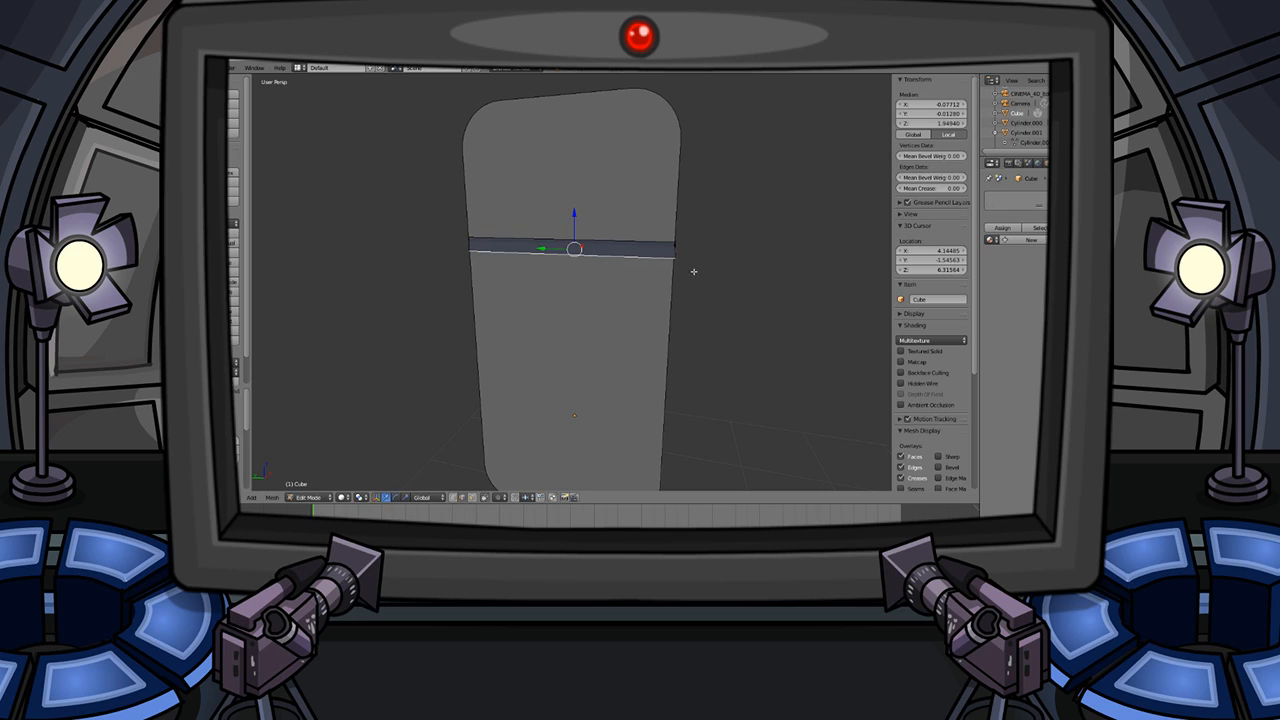
middle_drag(692, 272, 638, 258)
key(ctrl+z)
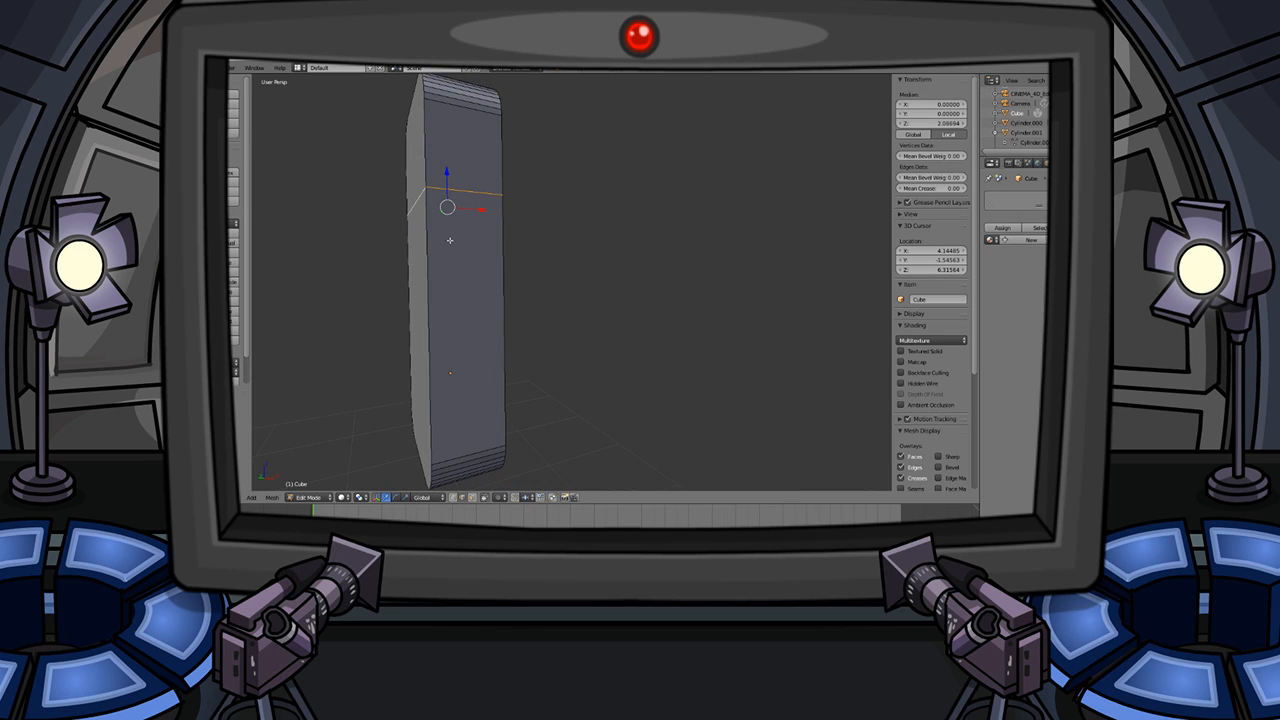
- Extrude the selected edge loop a short distance straight down along global Z and return to object mode
key(e)
key(z)
click(451, 246)
key(ctrl+z)
key(e)
key(z)
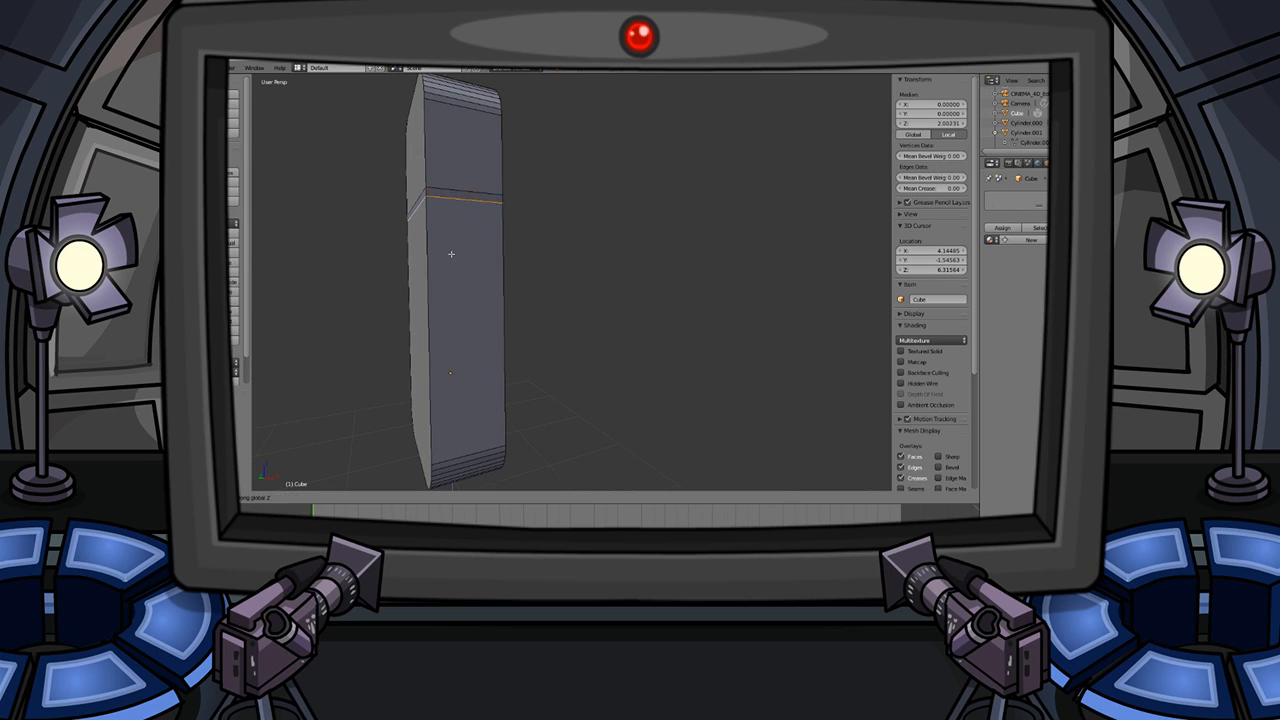
click(450, 257)
key(Tab)
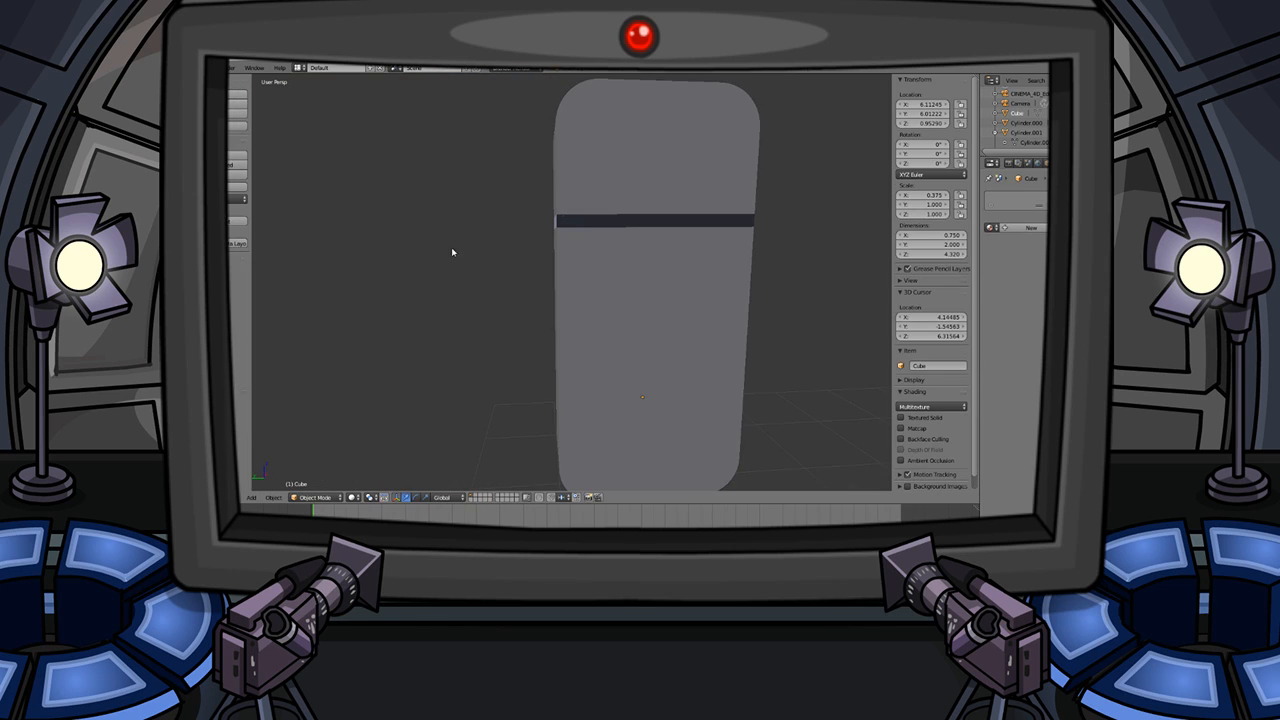
- Select the fridge block, render the scene from the camera and close the rendered image
middle_drag(452, 249, 562, 252)
right_click(701, 234)
click(232, 67)
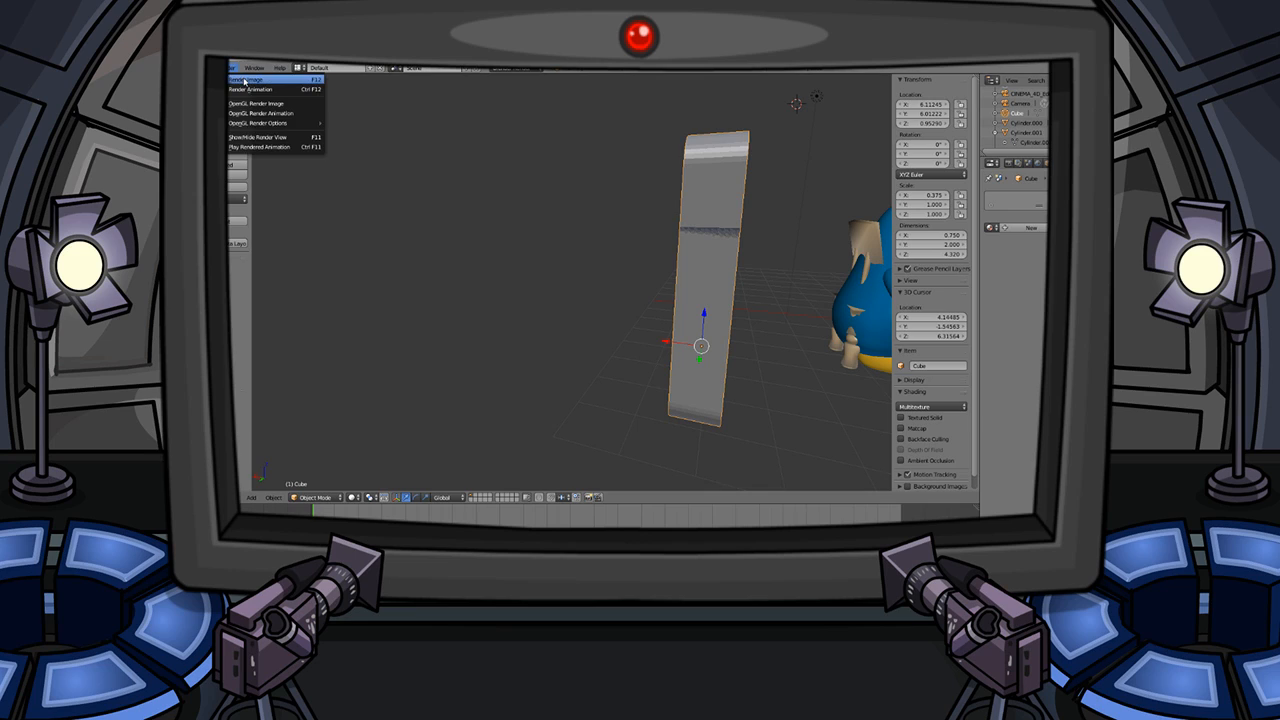
click(244, 79)
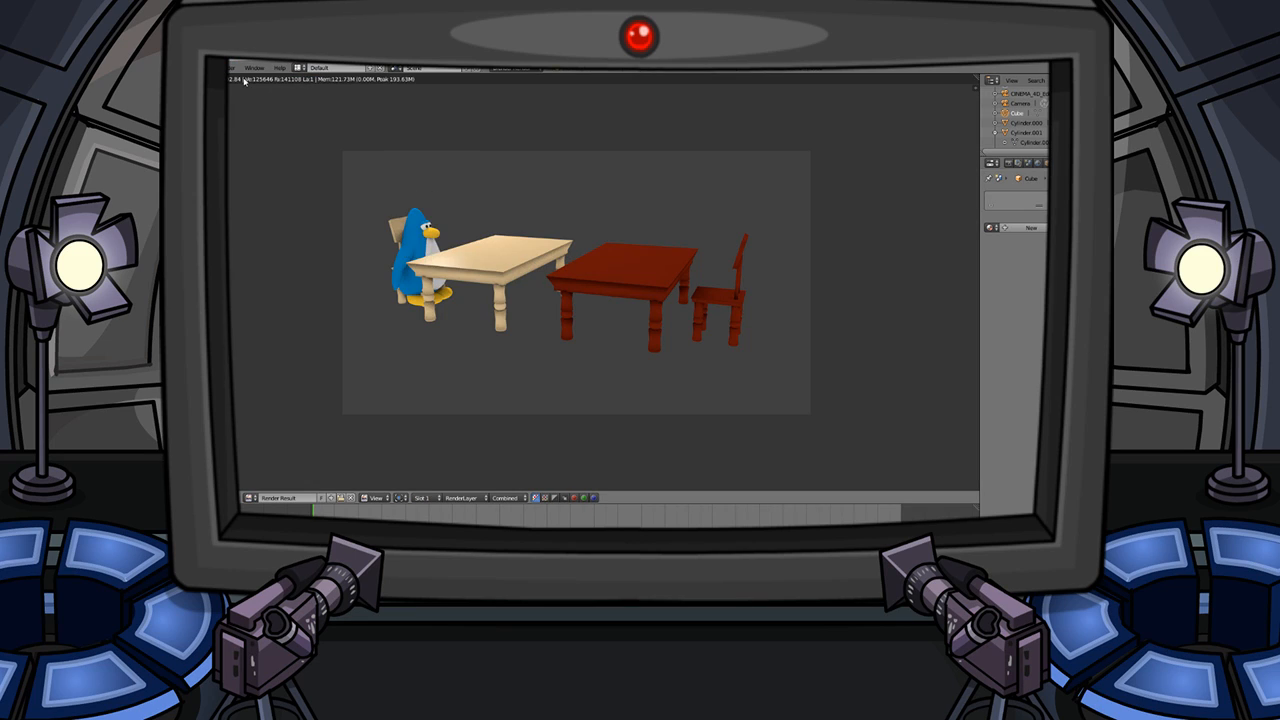
key(Escape)
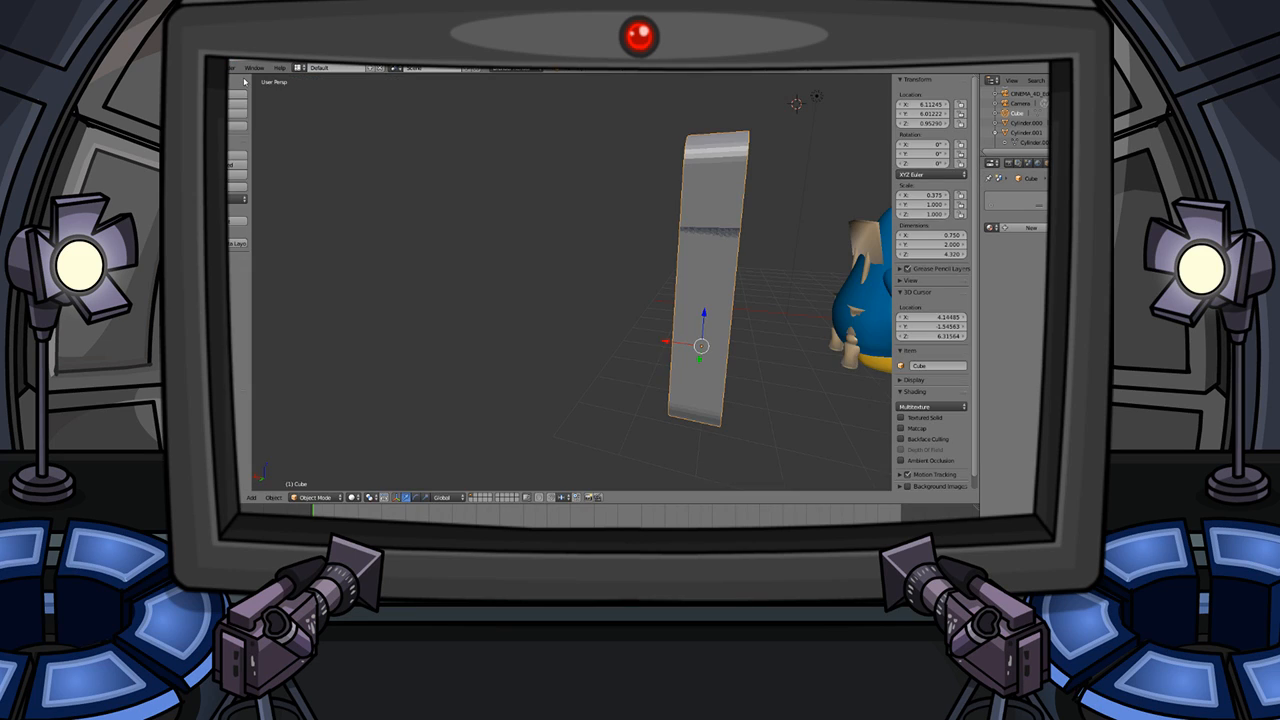
- In edit mode, select the lower edges of the narrow dark band around the fridge
scroll(490, 158, down, 2)
middle_drag(512, 158, 430, 168)
key(Tab)
scroll(534, 186, up, 3)
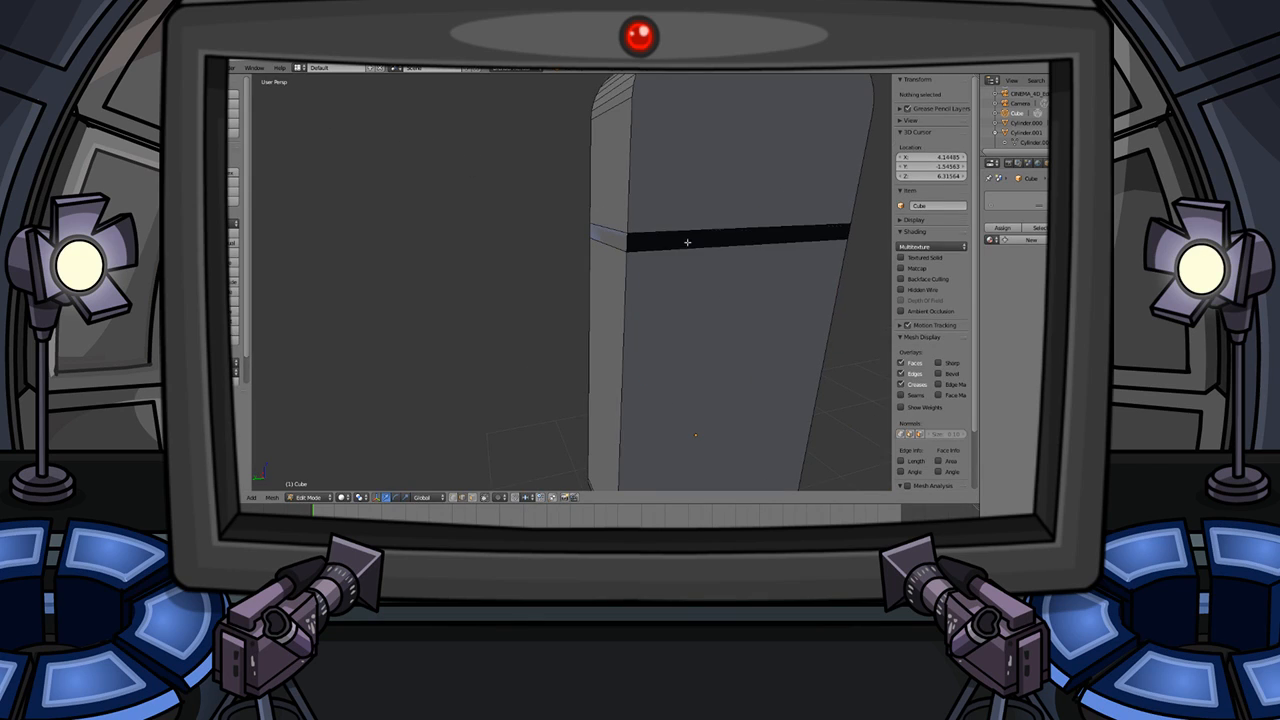
right_click(688, 242)
key(ctrl+Tab)
click(651, 244)
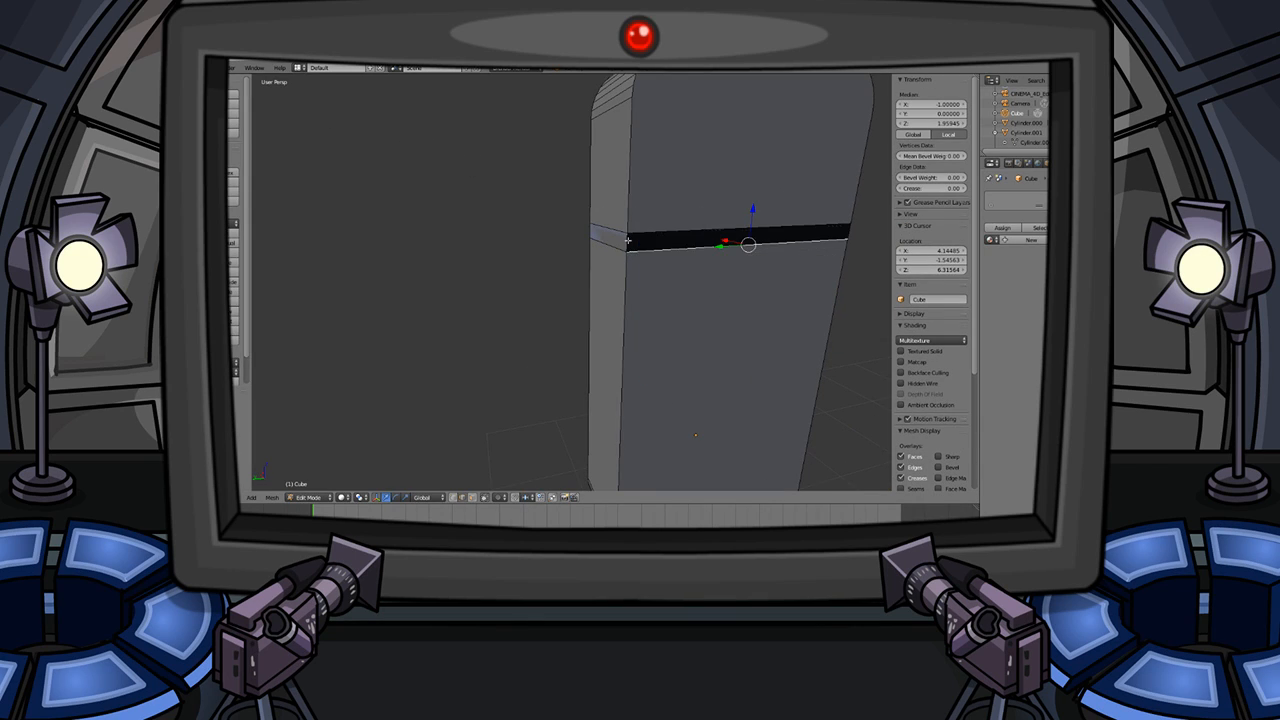
key(Tab)
key(Tab)
shift+right_click(620, 245)
middle_drag(640, 245, 707, 246)
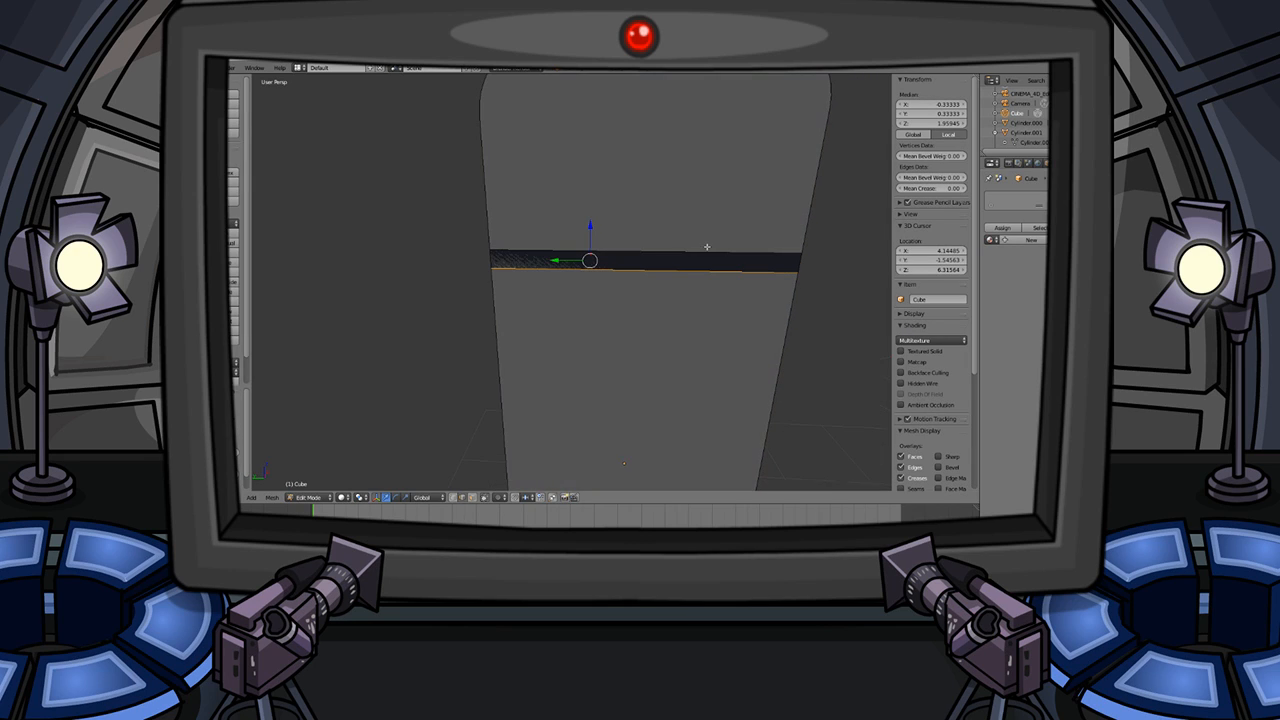
- Switch to face selection and select all the faces of the narrow band around the fridge
key(ctrl+Tab)
ctrl+click(678, 259)
scroll(587, 275, down, 4)
middle_drag(587, 275, 662, 222)
shift+right_click(666, 214)
middle_drag(551, 231, 640, 240)
shift+right_click(354, 228)
shift+right_click(354, 222)
shift+right_click(354, 240)
middle_drag(354, 240, 467, 235)
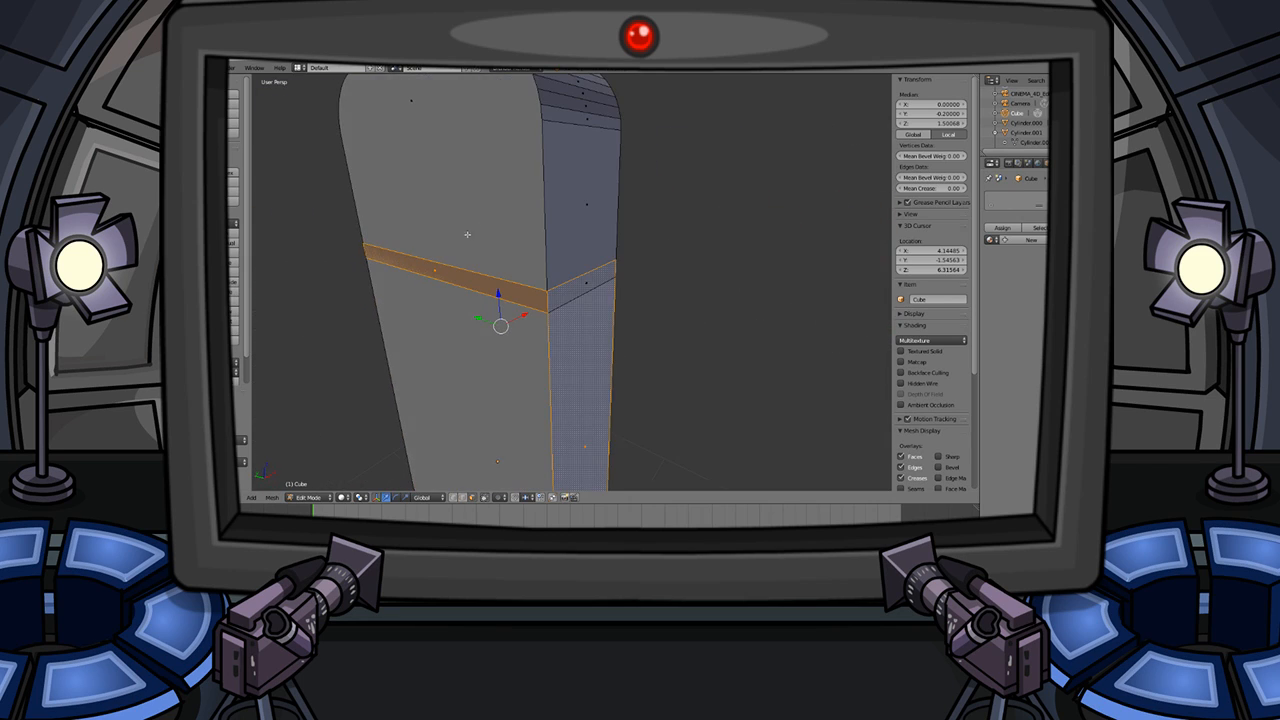
shift+right_click(571, 311)
shift+right_click(575, 283)
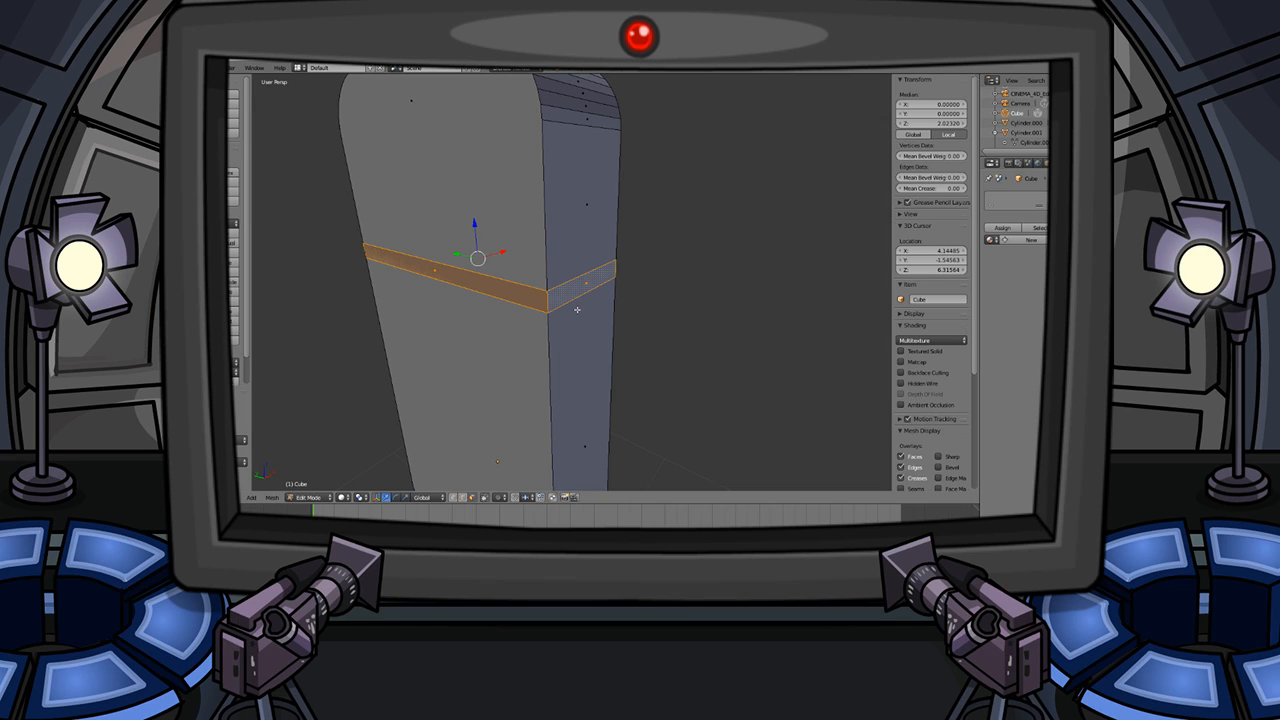
- Scale the selected band faces very slightly outward, undoing the larger first scaling, and check the shape in object mode
key(s)
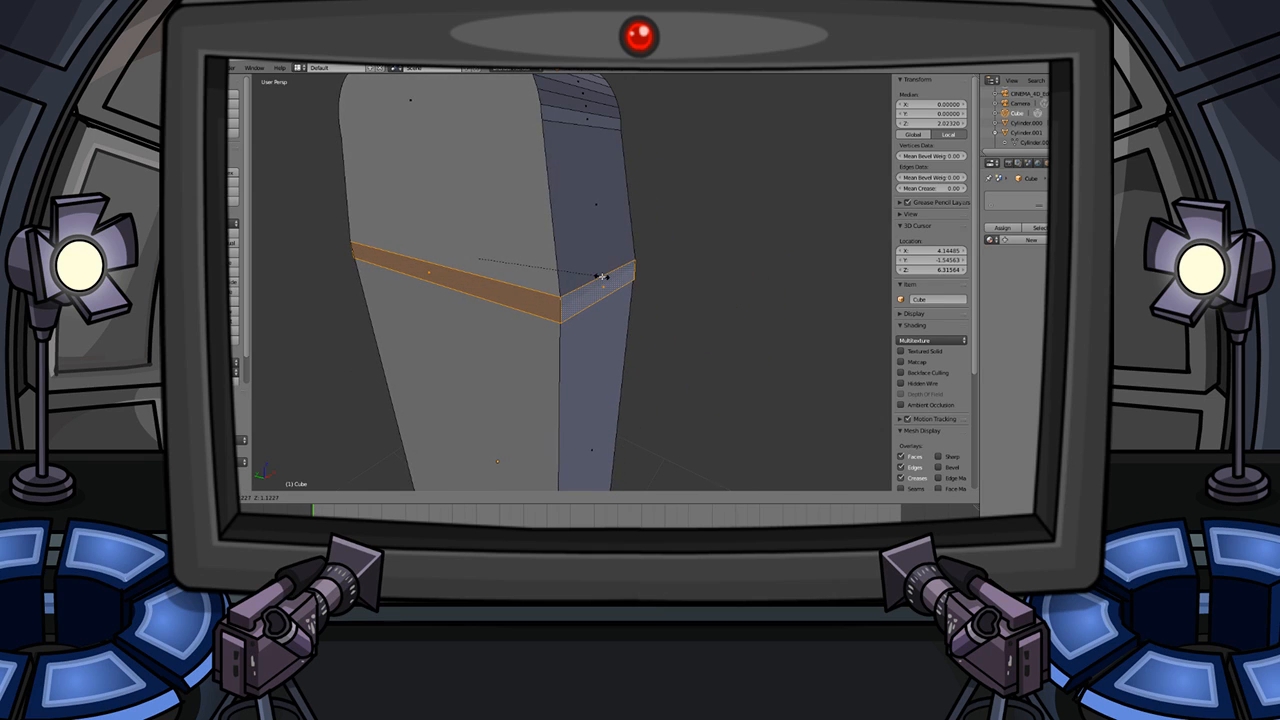
click(602, 277)
key(ctrl+z)
key(s)
right_click(603, 278)
key(Tab)
middle_drag(487, 303, 731, 284)
key(Tab)
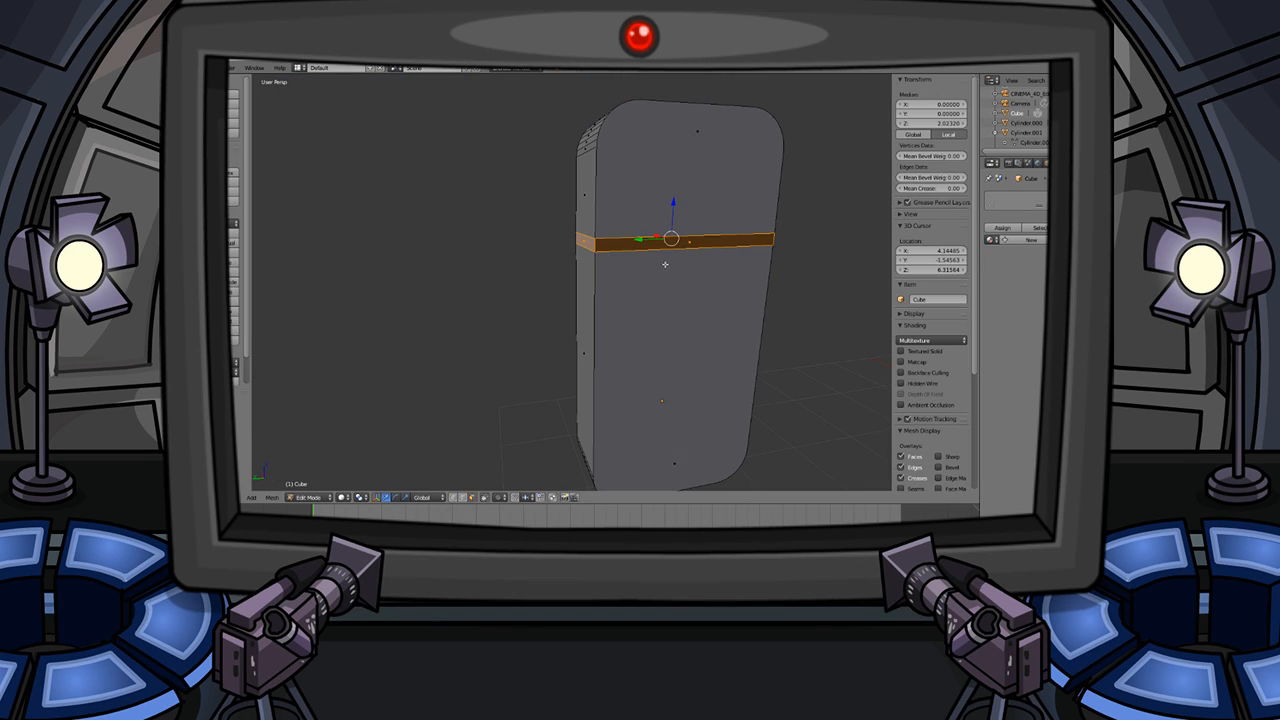
- Add two materials to the fridge, make the second one dark grey and assign it to the selected band faces
middle_drag(600, 244, 700, 255)
click(1030, 240)
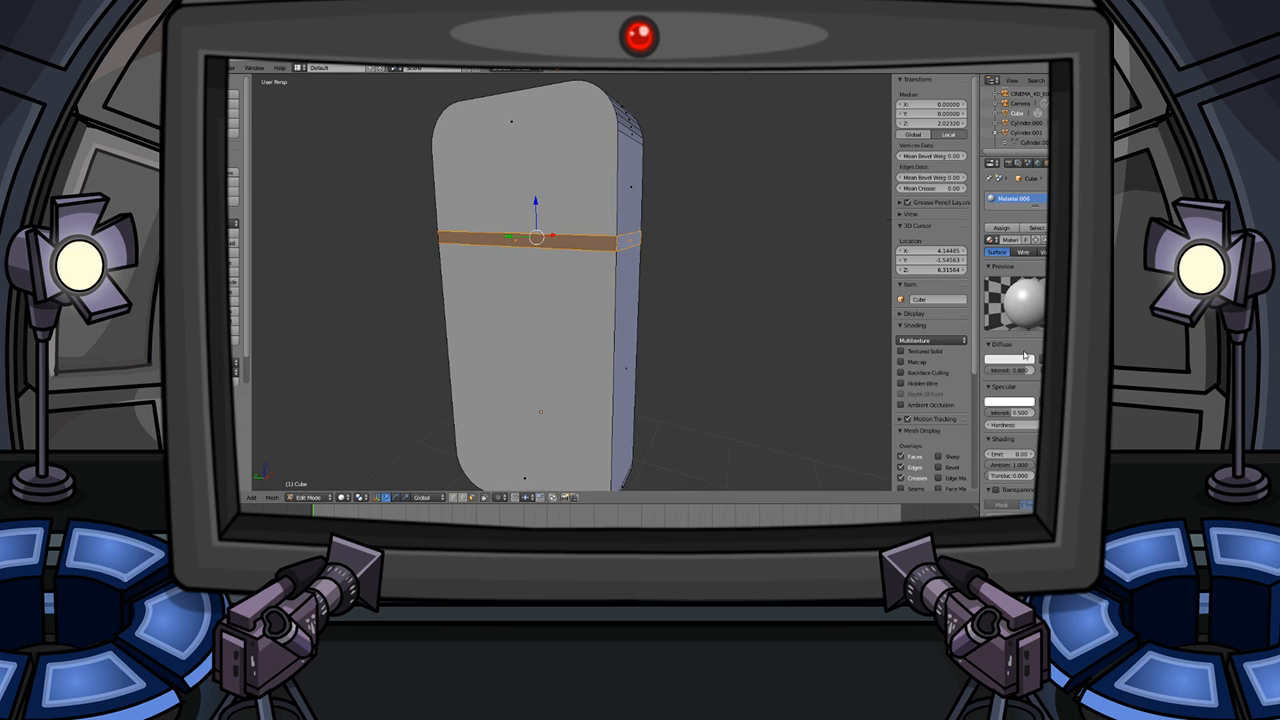
click(1081, 198)
click(1023, 265)
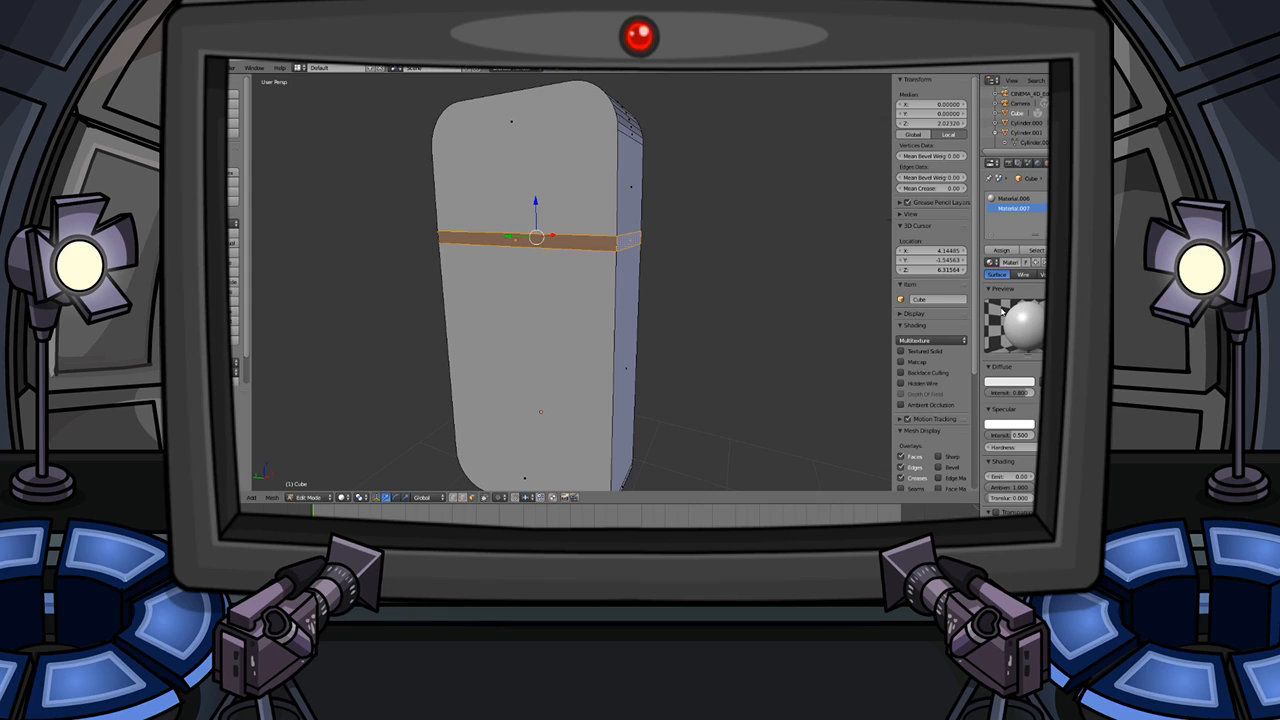
click(1012, 384)
click(1028, 298)
click(1000, 249)
key(Tab)
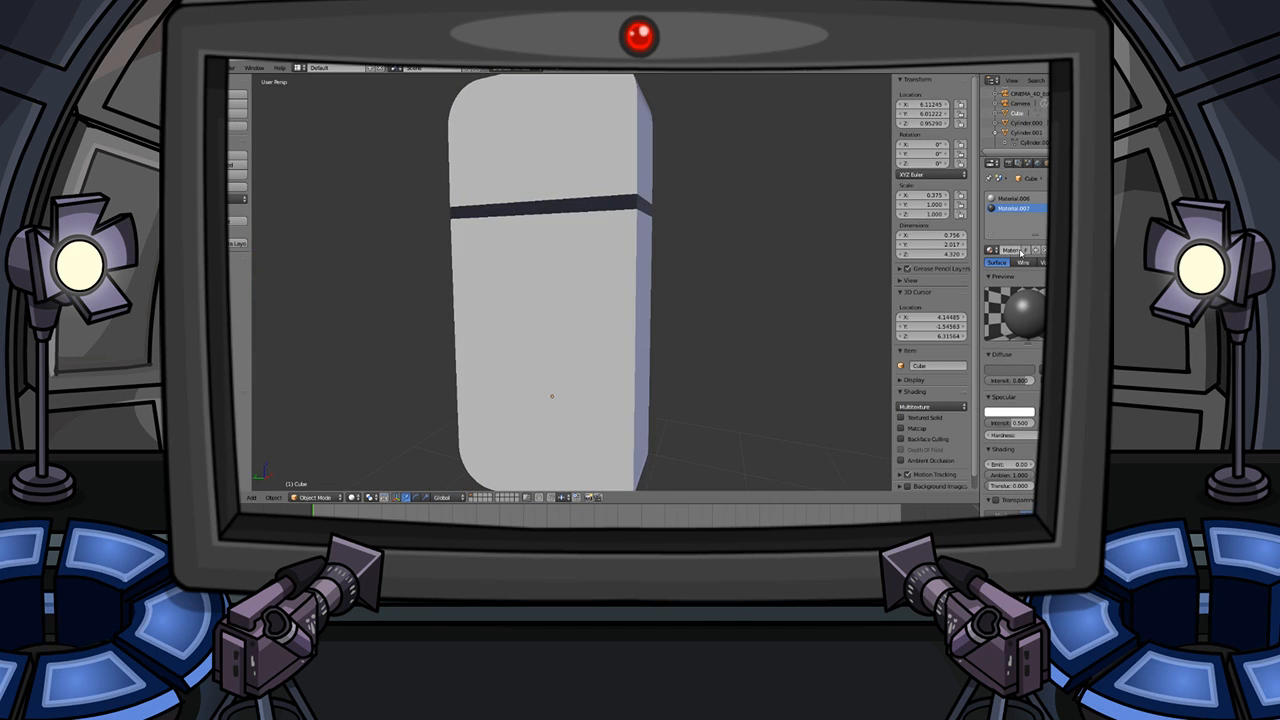
- Set the diffuse colour of the fridge body's first material to a soft light blue
click(1013, 198)
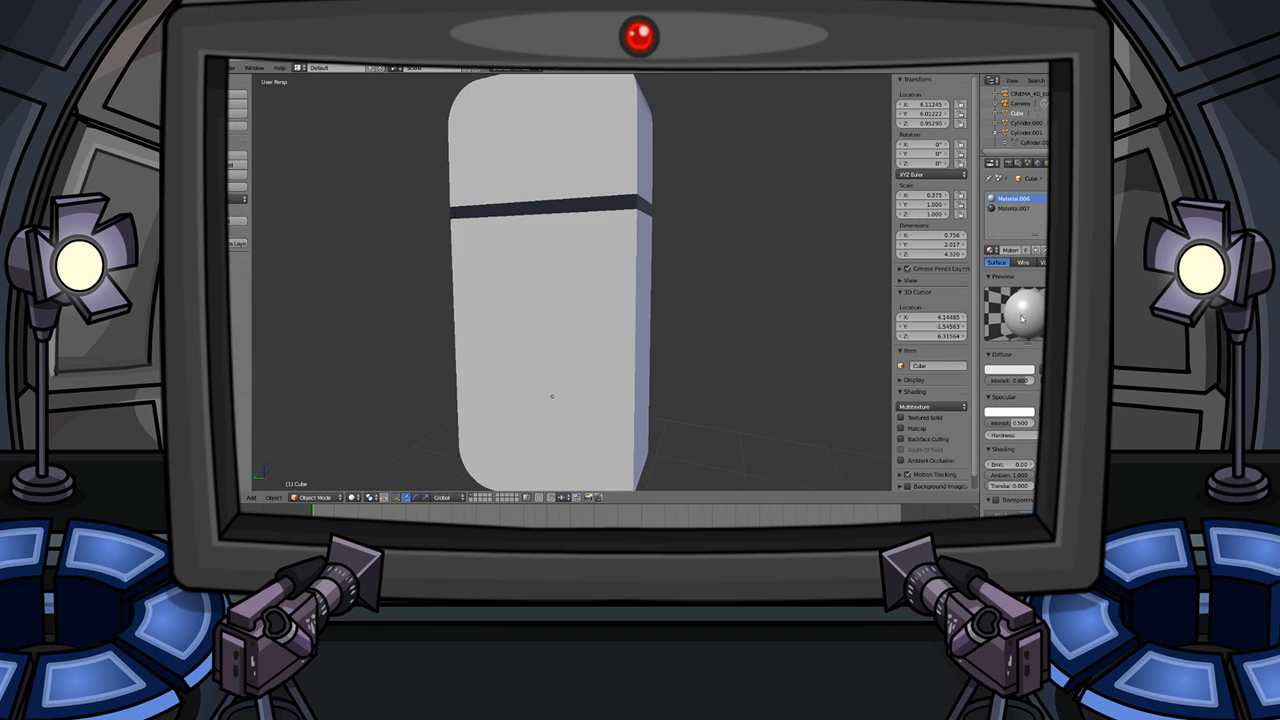
click(1018, 366)
click(991, 265)
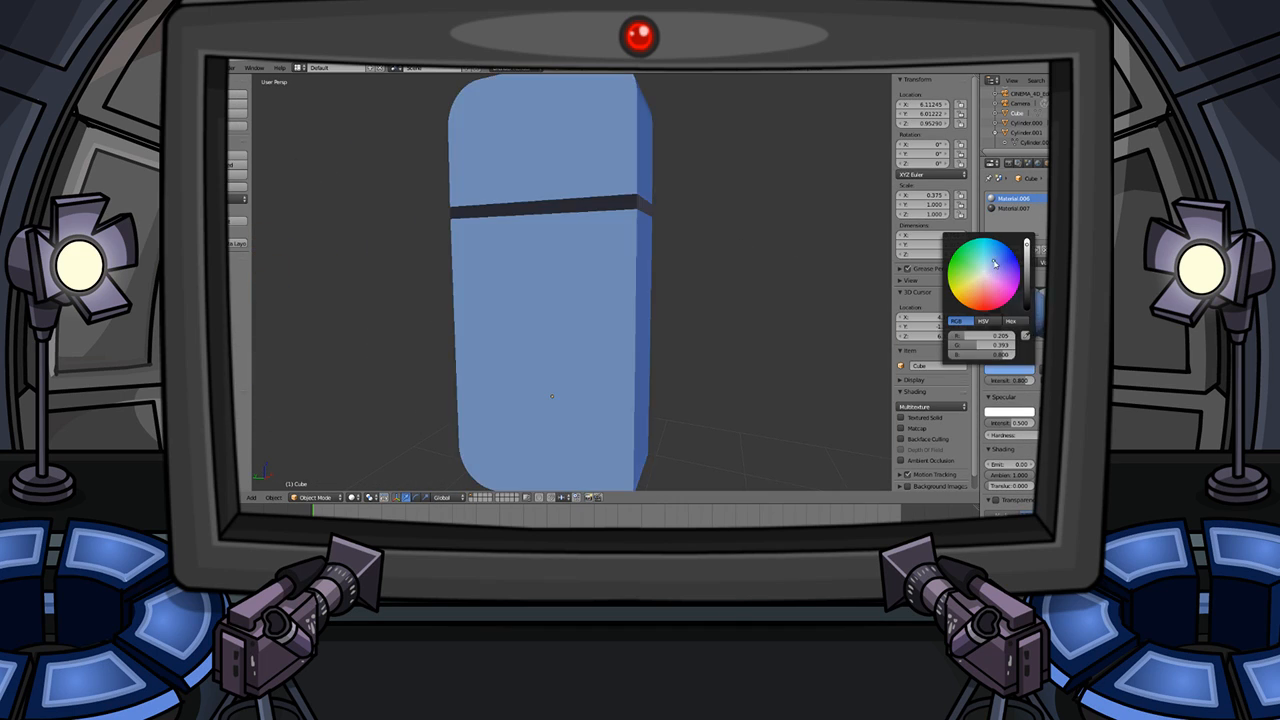
drag(990, 264, 988, 264)
- Complete the band face selection, try scaling it inward into the fridge body and return to object mode
key(Tab)
key(KP_Divide)
key(Tab)
key(KP_Divide)
mouse_move(643, 306)
middle_down()
mouse_move(604, 309)
mouse_move(649, 318)
middle_up()
middle_drag(655, 314, 648, 224)
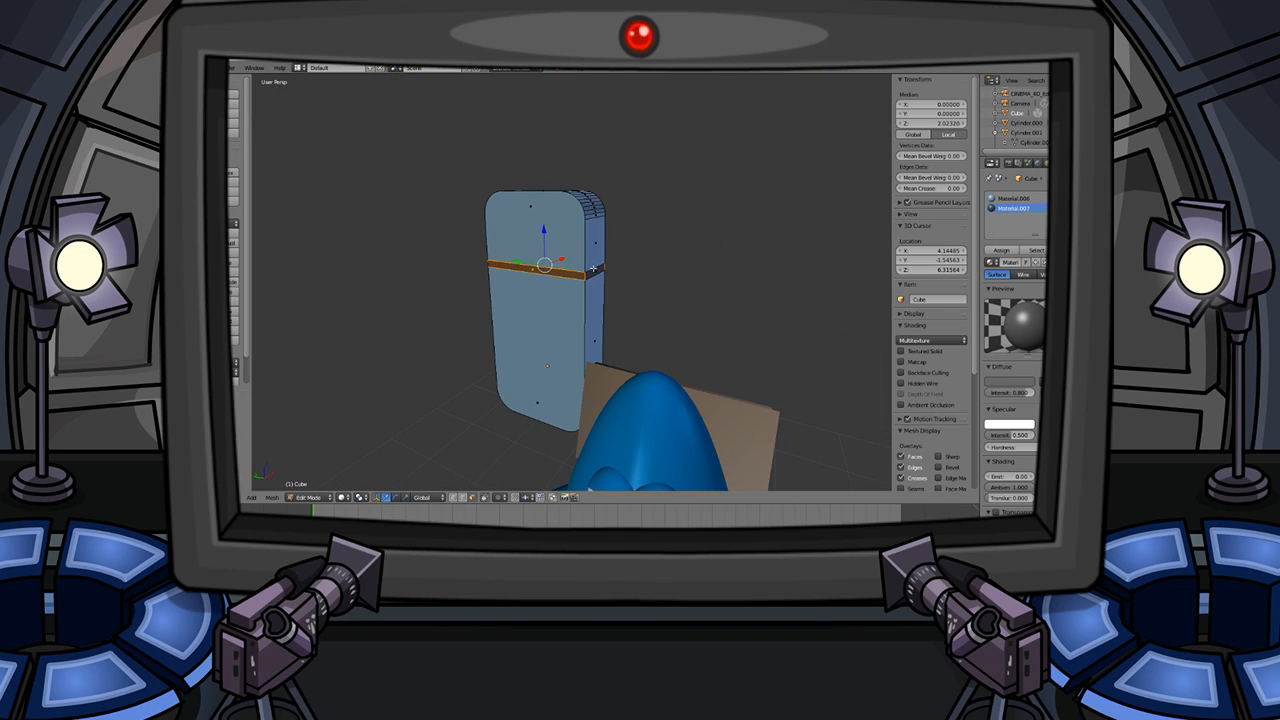
shift+right_click(595, 270)
key(s)
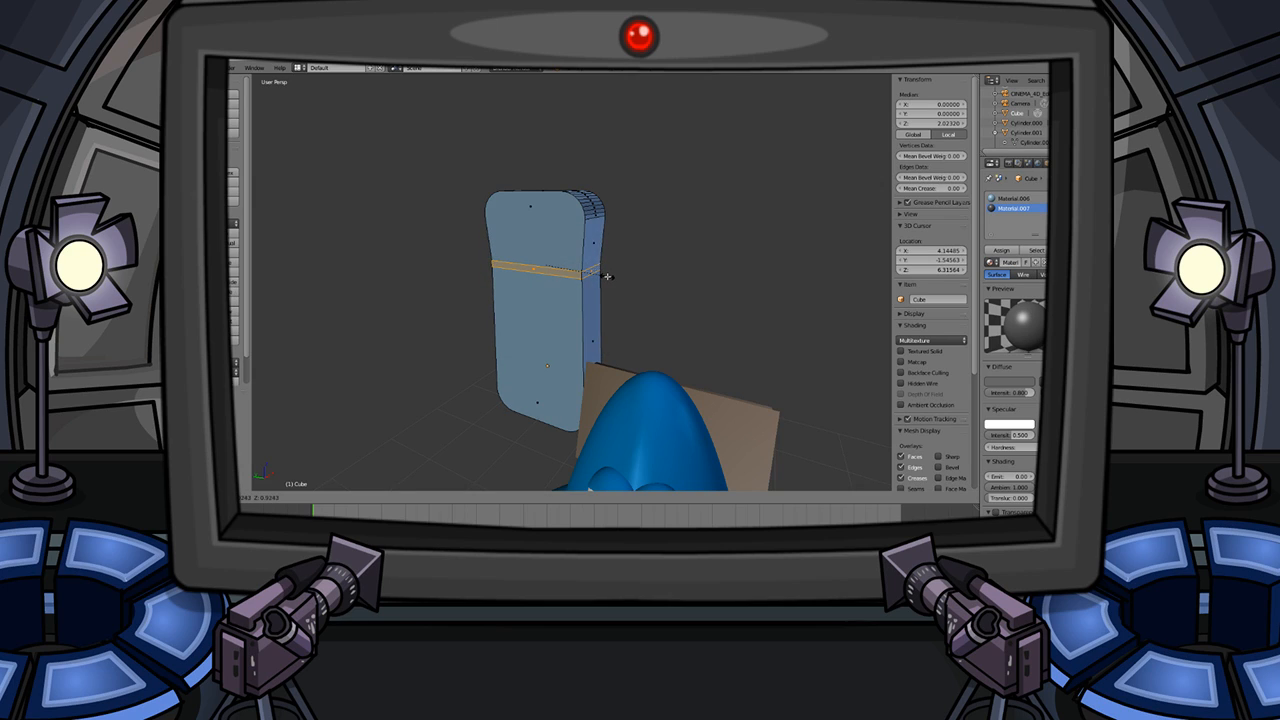
click(611, 277)
key(Tab)
- Scale the band faces back outward in small increments until they sit just outside the fridge body
scroll(560, 281, up, 4)
key(Tab)
key(s)
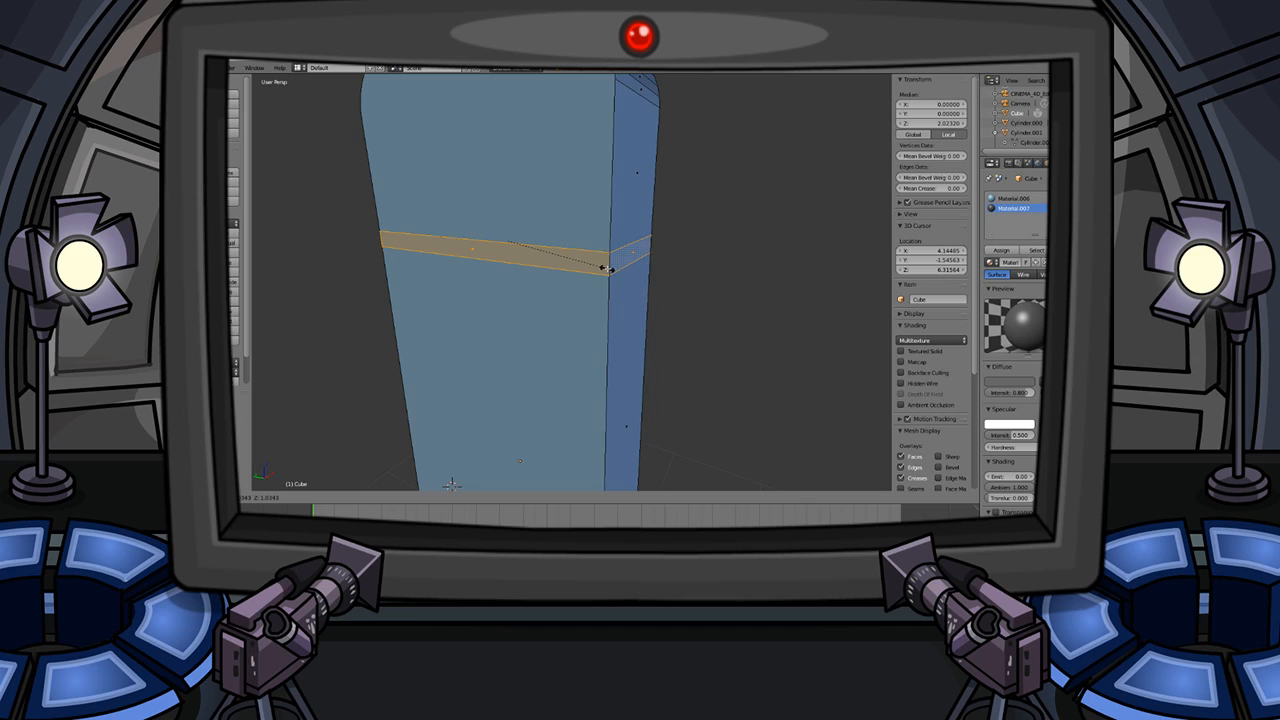
click(607, 268)
key(Tab)
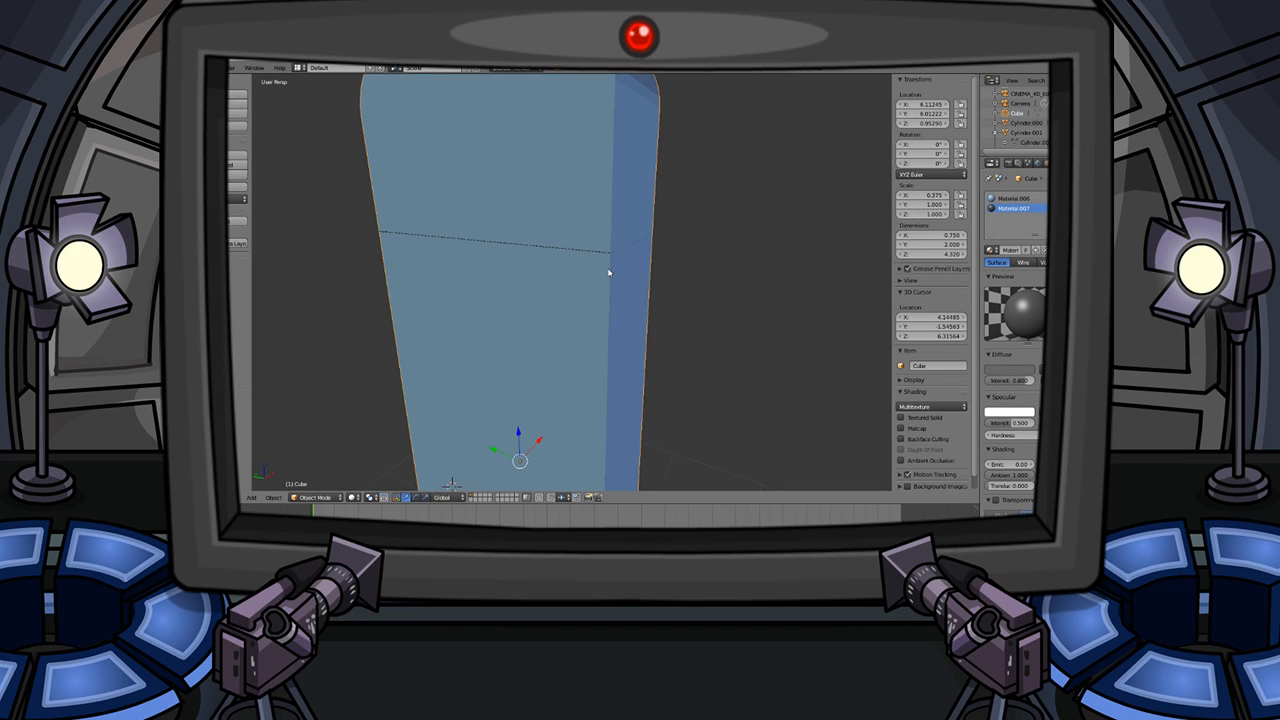
key(Tab)
key(s)
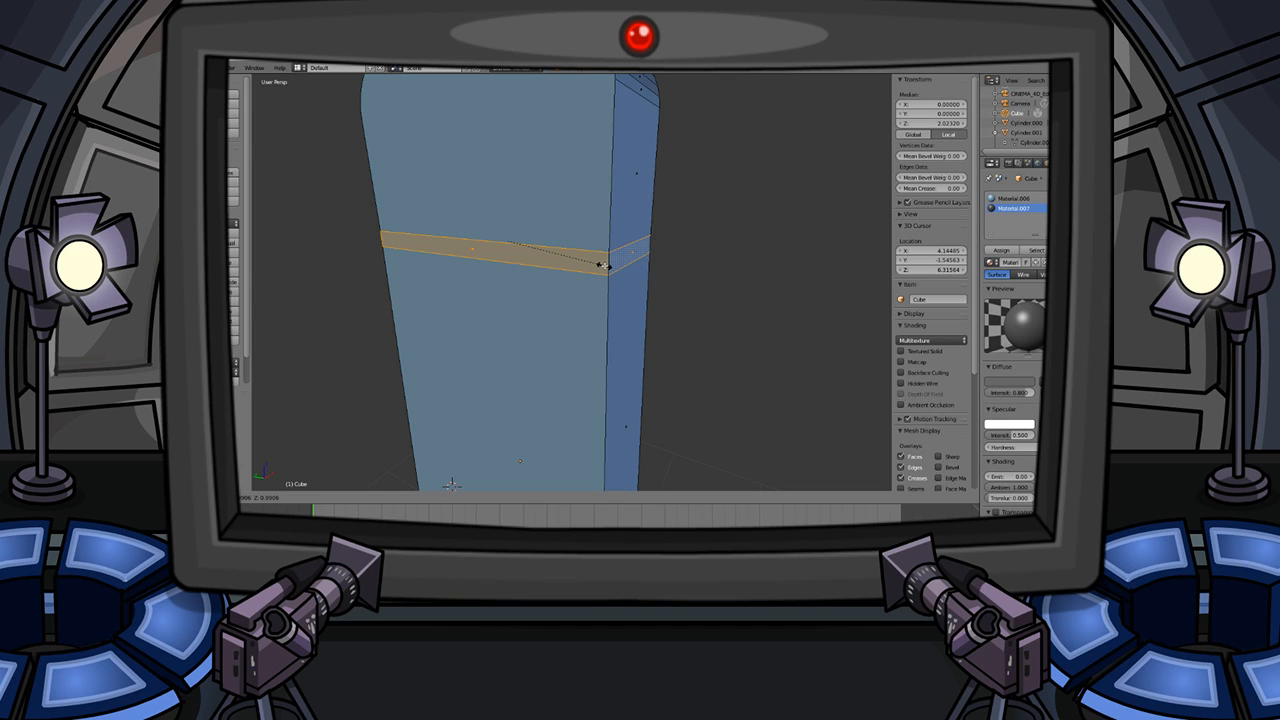
click(604, 264)
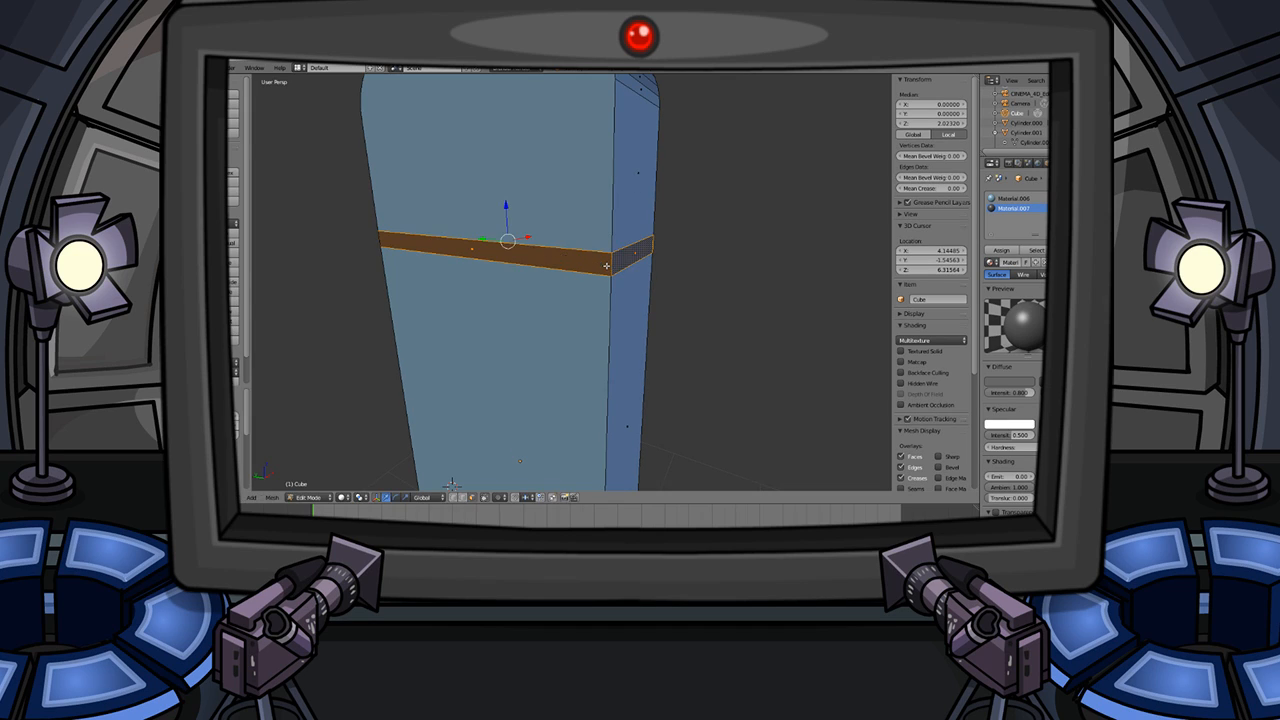
key(Tab)
- Select the whole fridge in object mode and apply smooth shading to it
middle_drag(669, 277, 630, 286)
key(a)
middle_drag(488, 291, 643, 289)
scroll(606, 287, down, 4)
scroll(642, 290, up, 2)
right_click(642, 291)
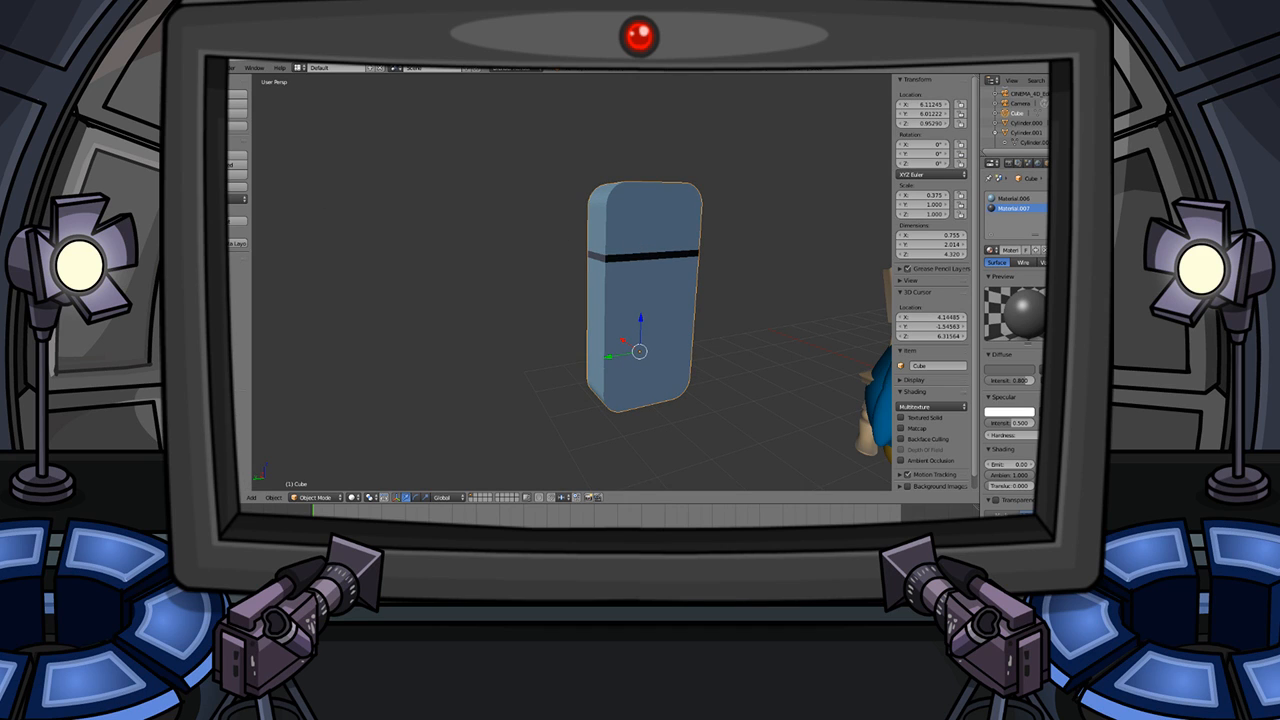
click(207, 221)
middle_drag(543, 263, 523, 297)
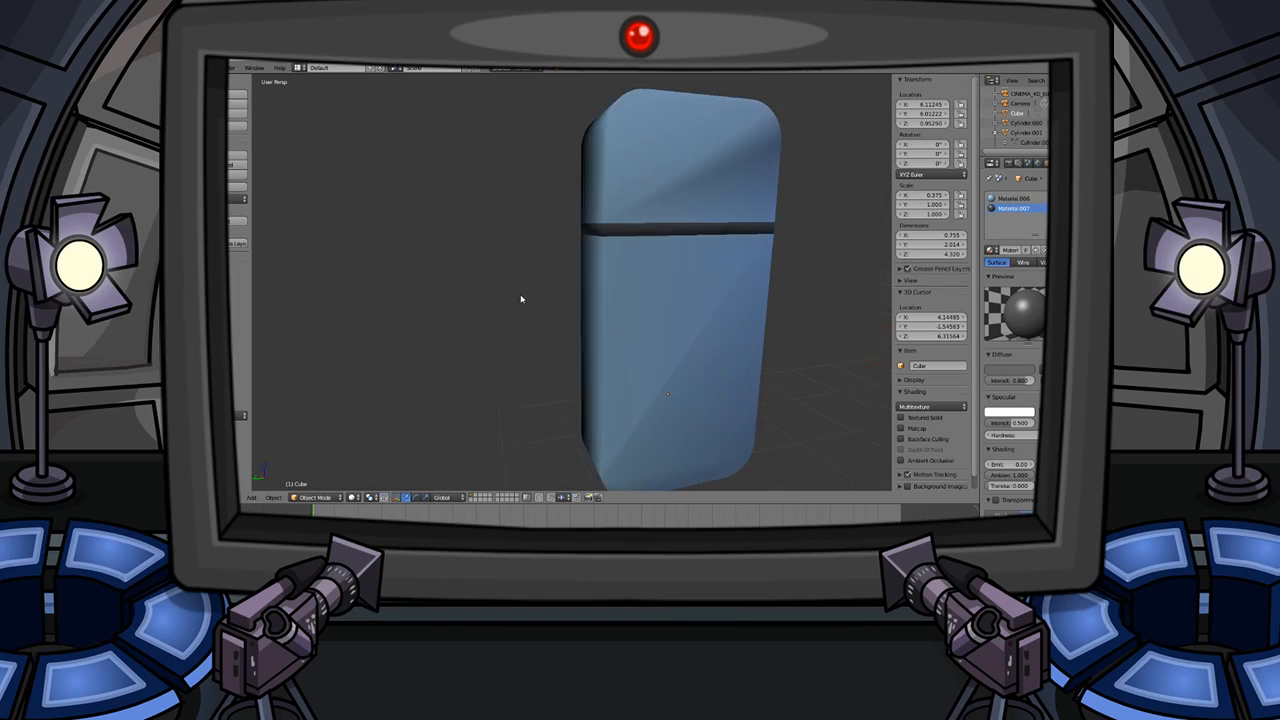
- Add a cube mesh and move it along the global X and Y axes towards the fridge
scroll(654, 243, down, 6)
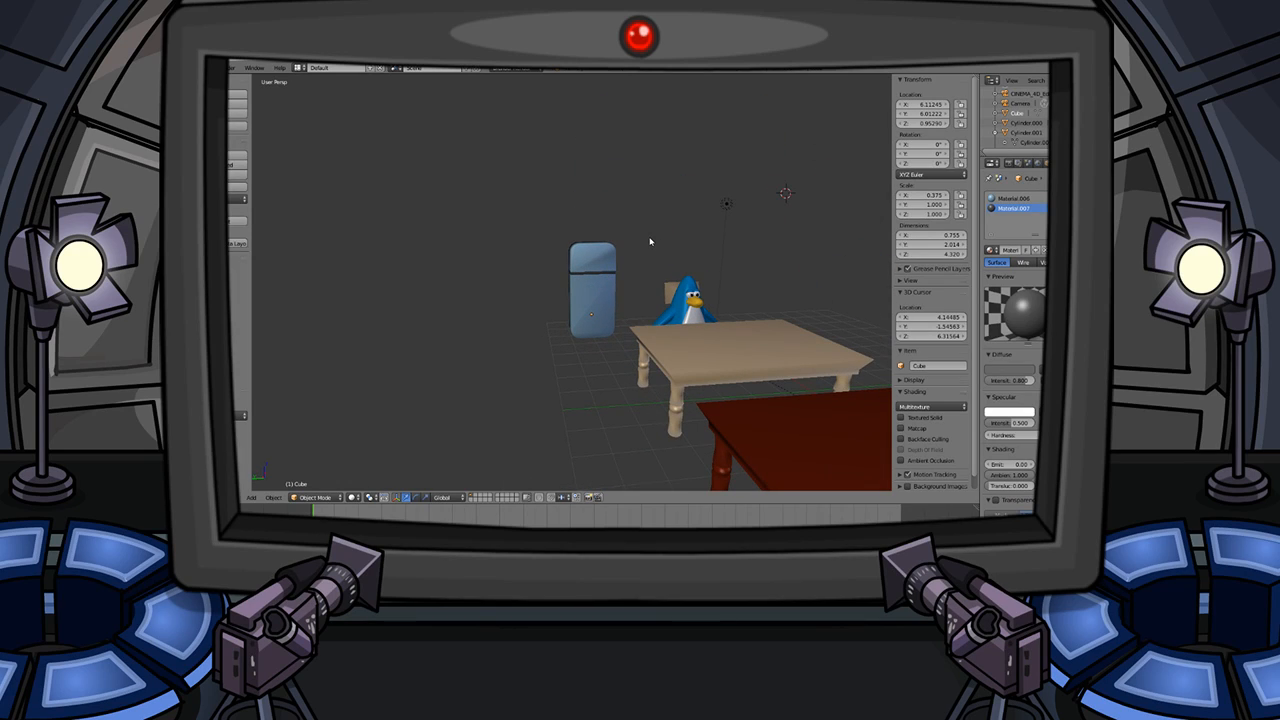
key(KP_Decimal)
key(shift+a)
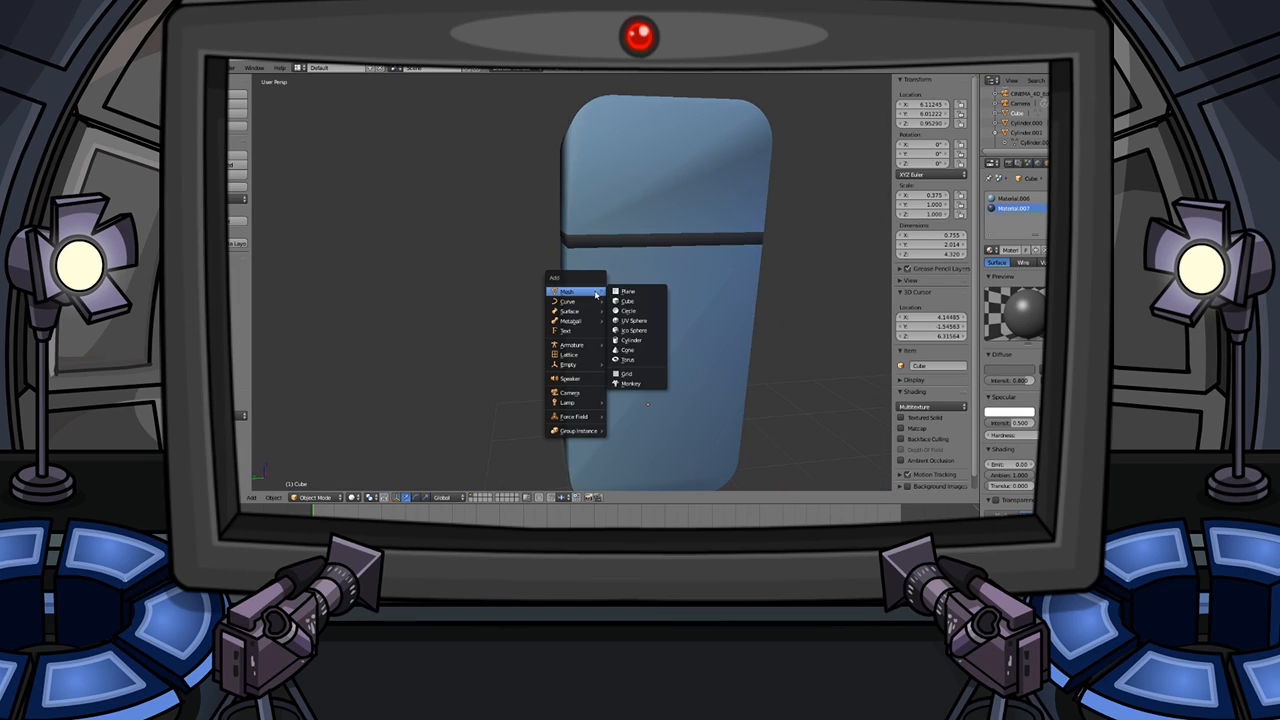
click(631, 302)
scroll(631, 300, down, 8)
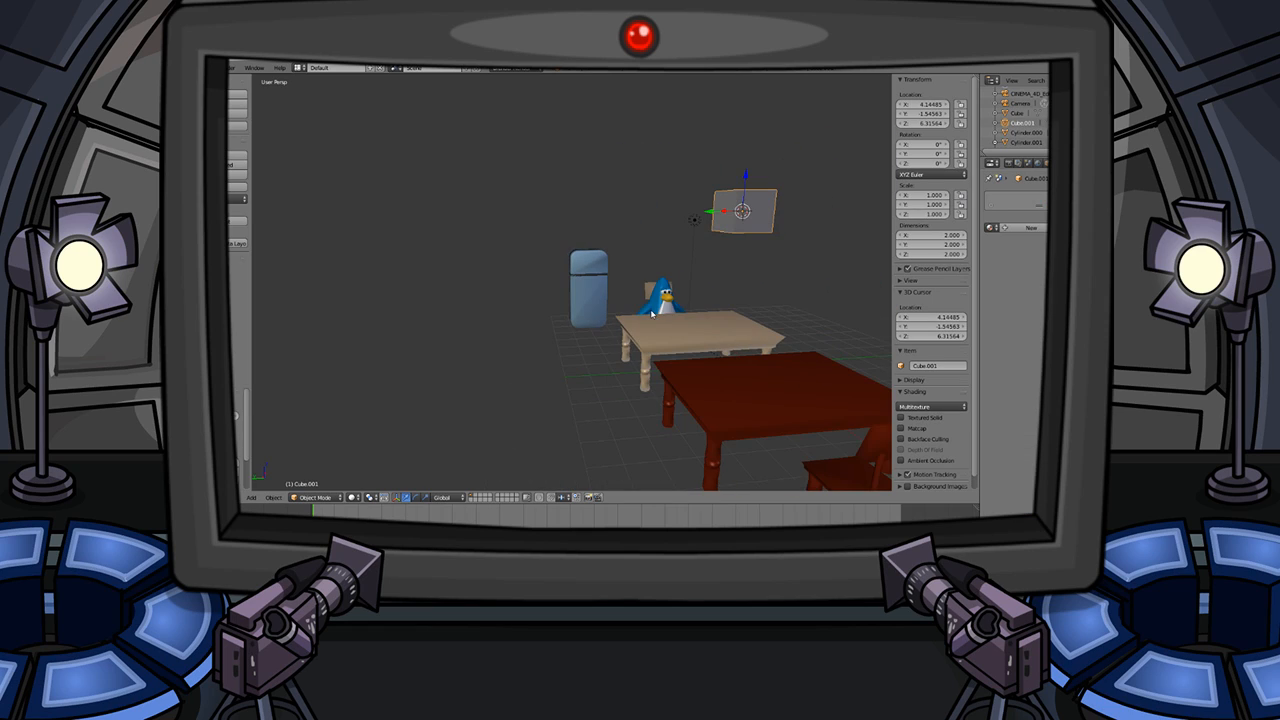
key(g)
key(x)
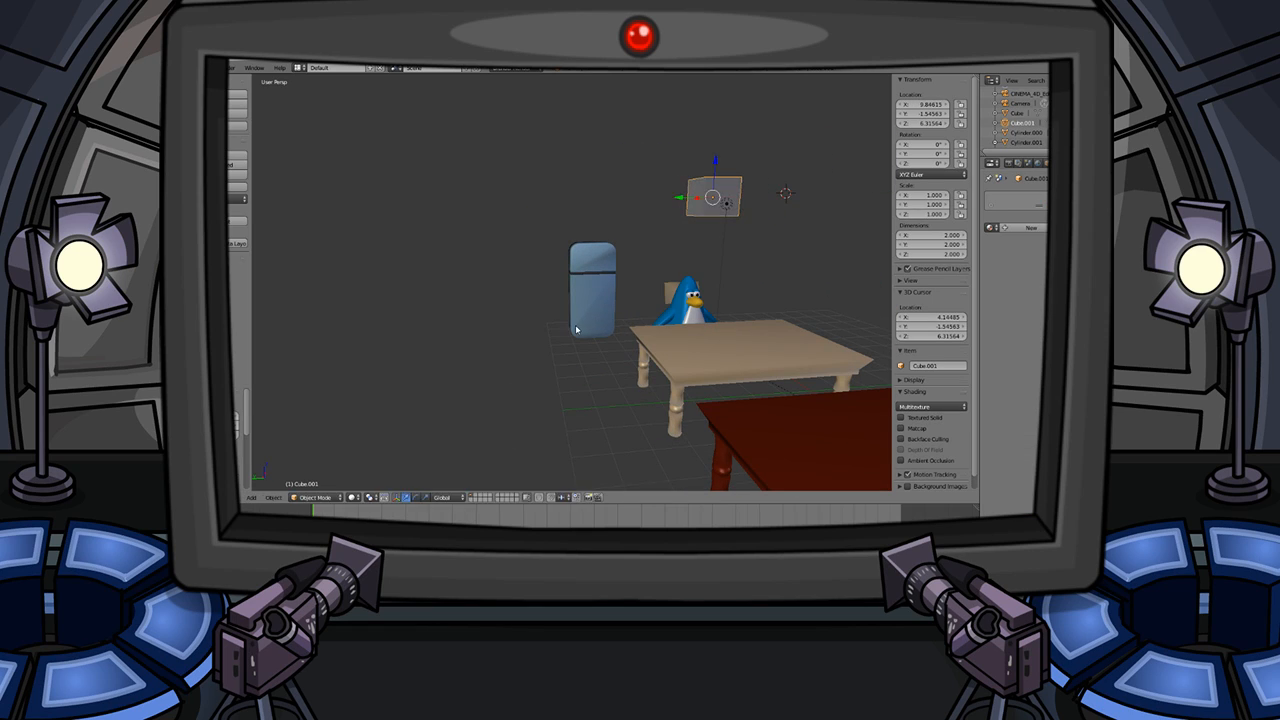
key(y)
click(459, 339)
- Lower the cube to about Z 2.41 and move it along X and Y against the fridge
middle_drag(459, 339, 546, 328)
key(g)
key(y)
key(z)
key(x)
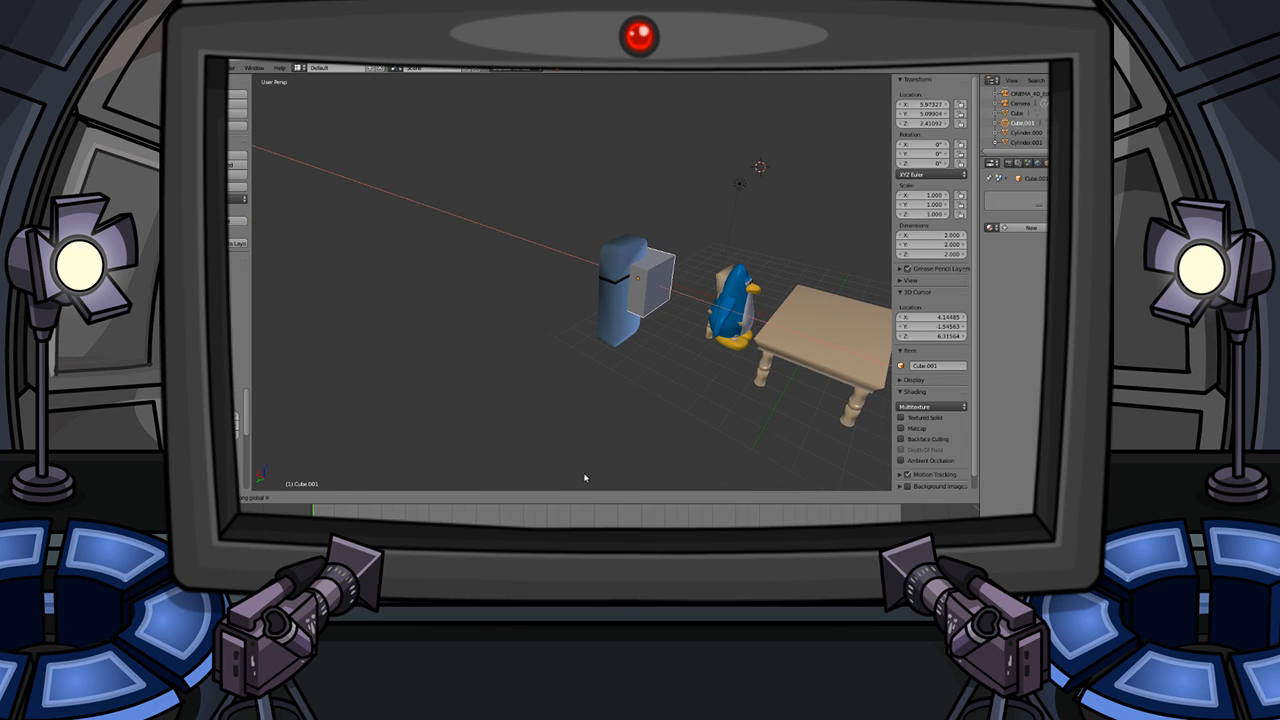
click(594, 477)
middle_drag(594, 477, 621, 378)
key(g)
key(x)
key(y)
click(585, 393)
- Resize the cube into a thin upright strip with dimensions 0.020 by 0.260 by 1.020
drag(929, 234, 849, 244)
key(ctrl+z)
scroll(620, 300, up, 5)
middle_drag(610, 300, 757, 276)
drag(918, 213, 865, 213)
drag(941, 196, 850, 196)
- Move the strip along X onto the fridge's front and lower it to about Z 2.29, below the dark band
key(g)
key(x)
click(787, 275)
key(KP_Decimal)
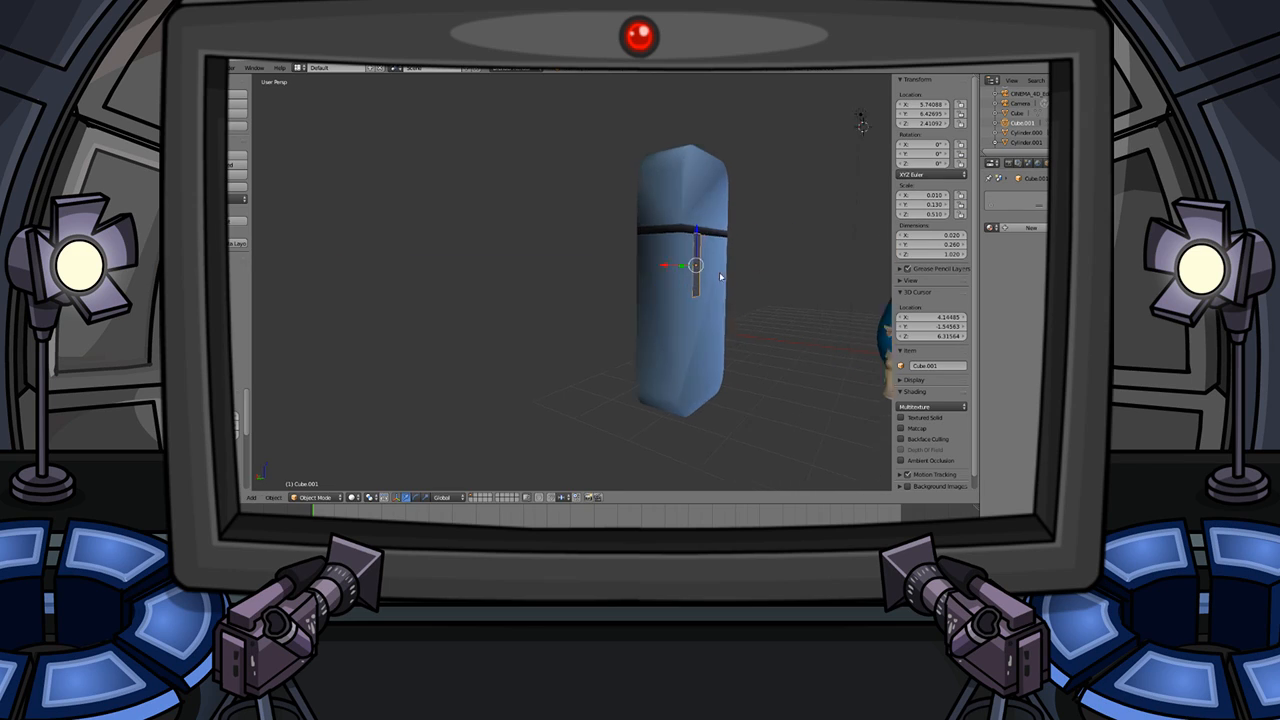
key(g)
key(z)
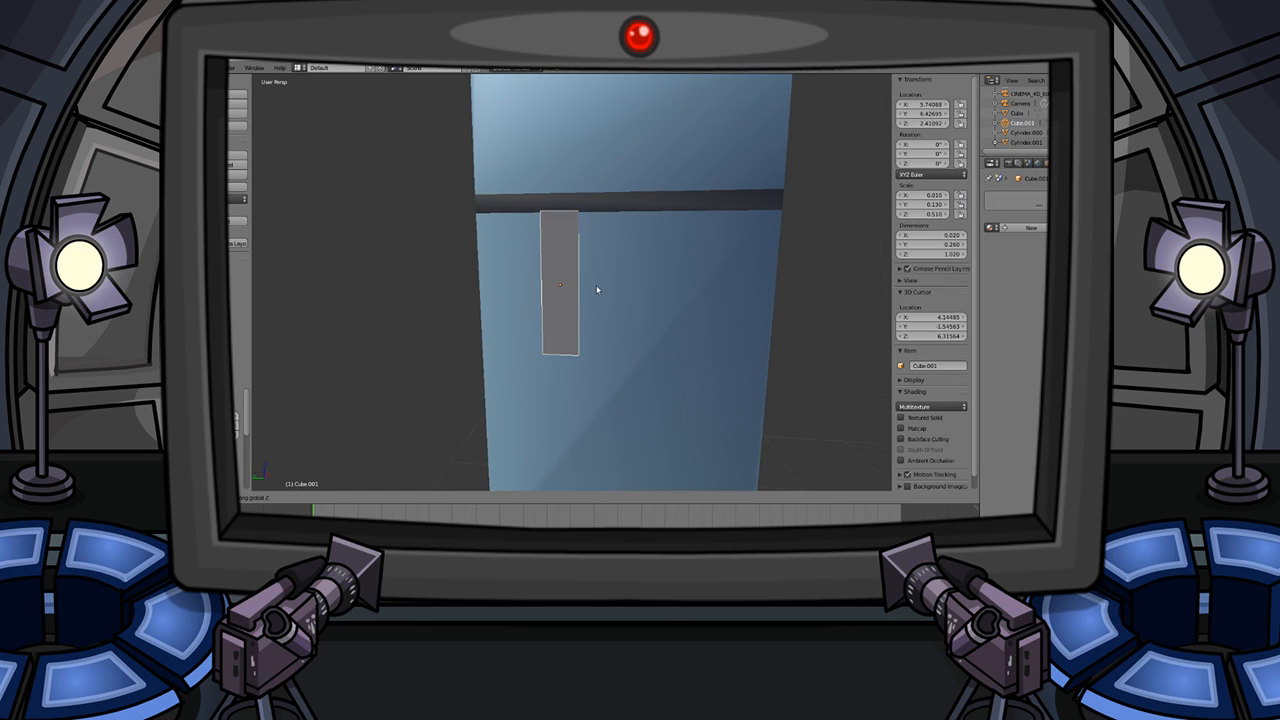
click(586, 306)
- Narrow the strip to 0.130 in Y and shift it along Y to about 6.63, nearer the door's side edge
key(a)
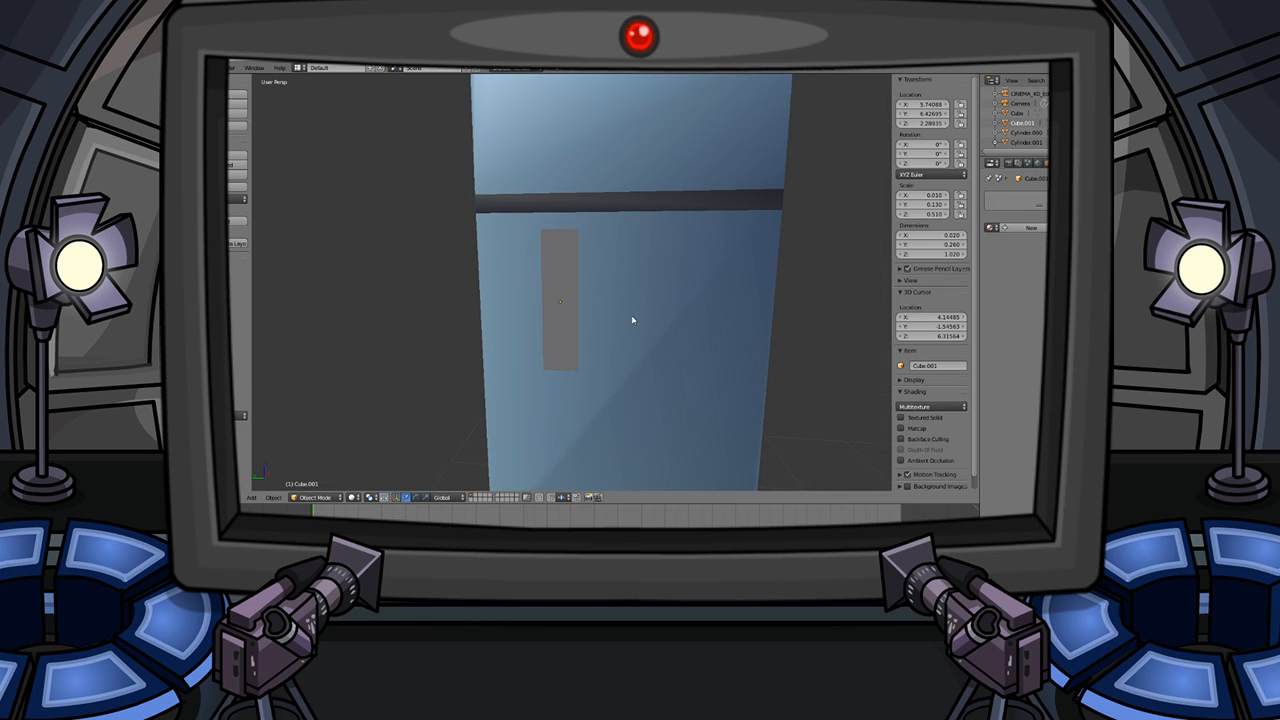
middle_drag(629, 224, 643, 351)
right_click(640, 350)
drag(934, 245, 906, 245)
middle_drag(640, 372, 713, 291)
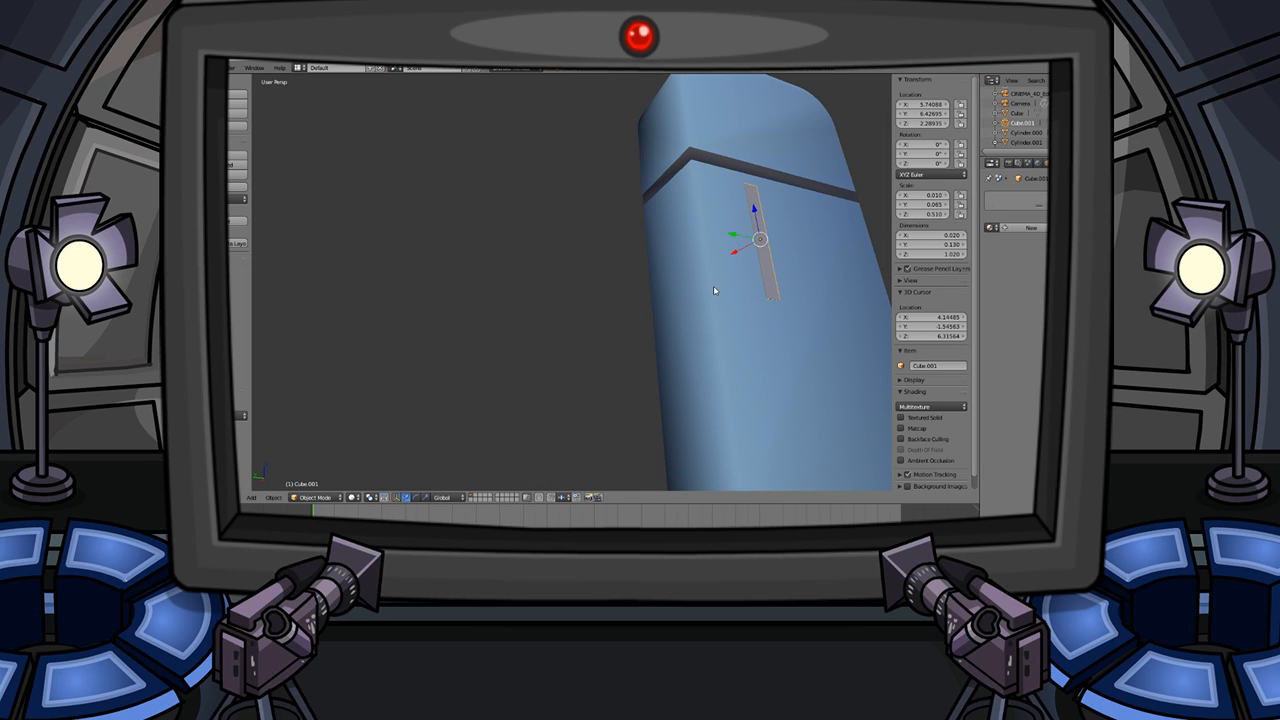
key(KP_3)
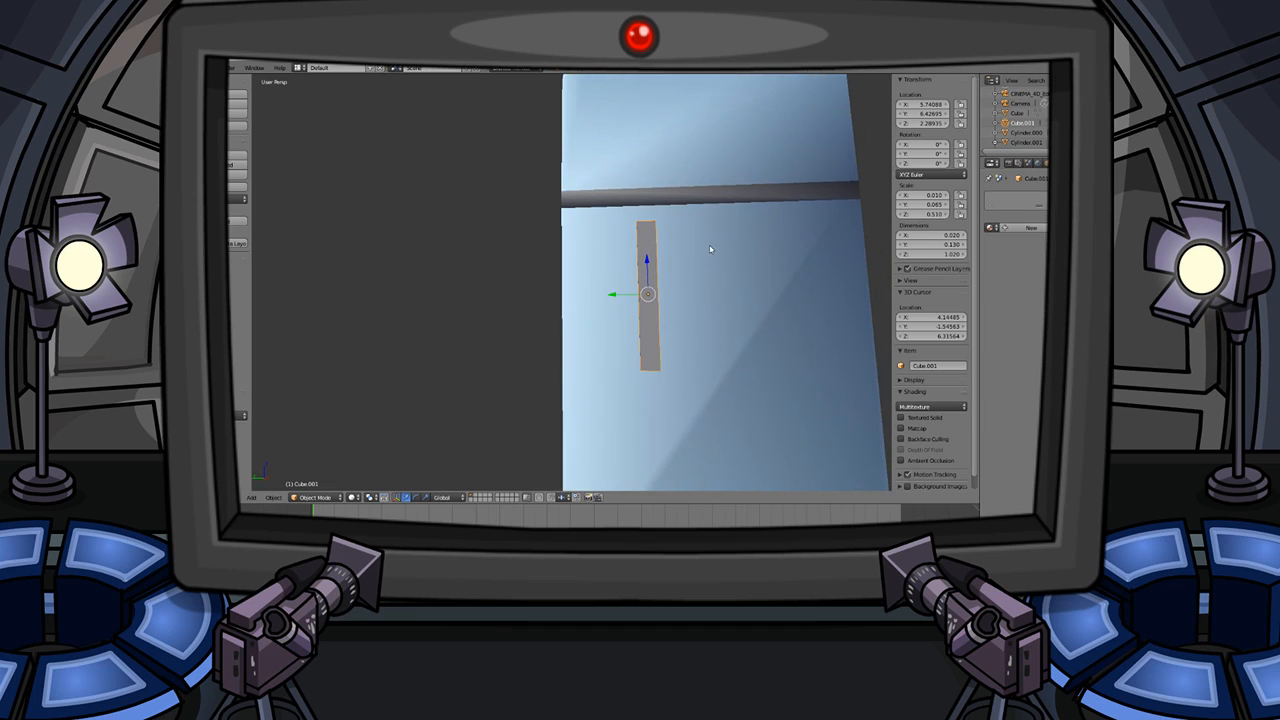
key(g)
key(y)
click(678, 248)
- Lengthen the strip to 1.700 in Z and move it down along global Z below the dark band
middle_drag(572, 285, 675, 285)
scroll(676, 285, down, 2)
drag(932, 254, 966, 254)
key(g)
key(z)
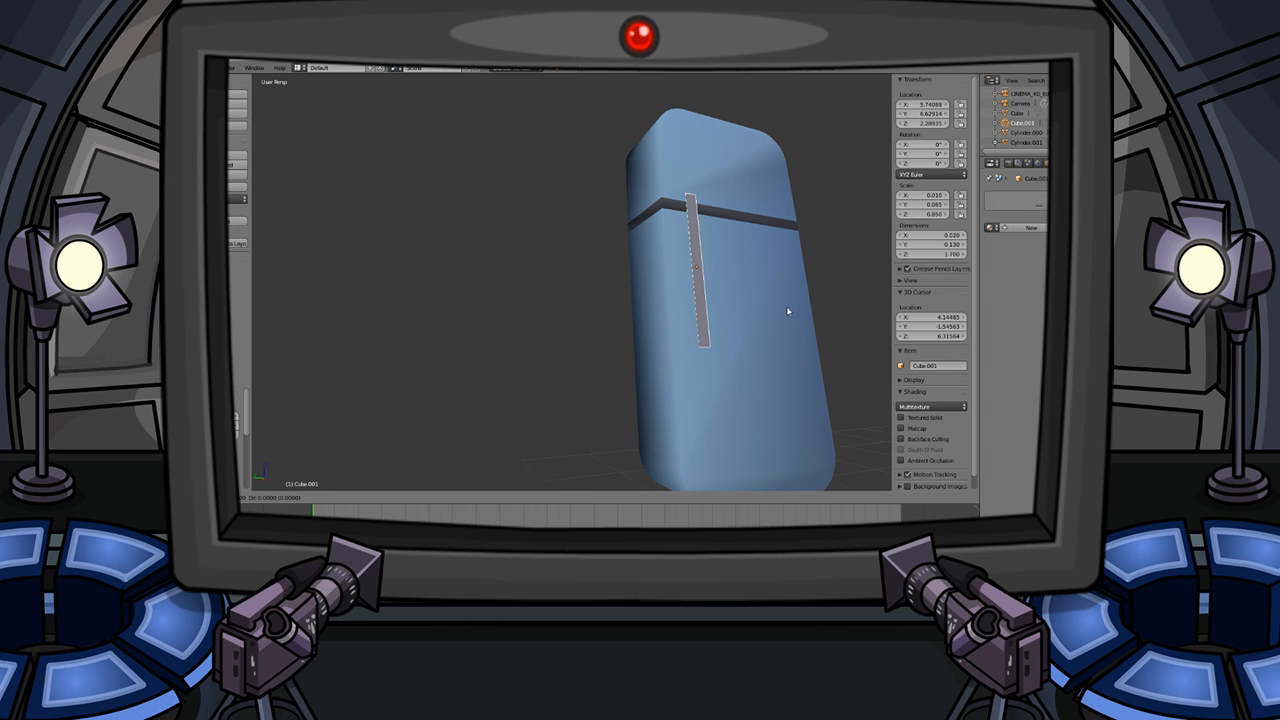
click(785, 351)
- Extend the strip further to 2.180 in Z and reposition it on the fridge's lower door
drag(932, 254, 956, 254)
key(g)
click(804, 341)
- Duplicate the lower door's handle strip and move the copy up along Z to about 3.8, over the upper door
middle_drag(806, 341, 663, 307)
scroll(703, 294, down, 5)
scroll(640, 311, up, 2)
scroll(629, 313, up, 2)
key(shift+d)
key(z)
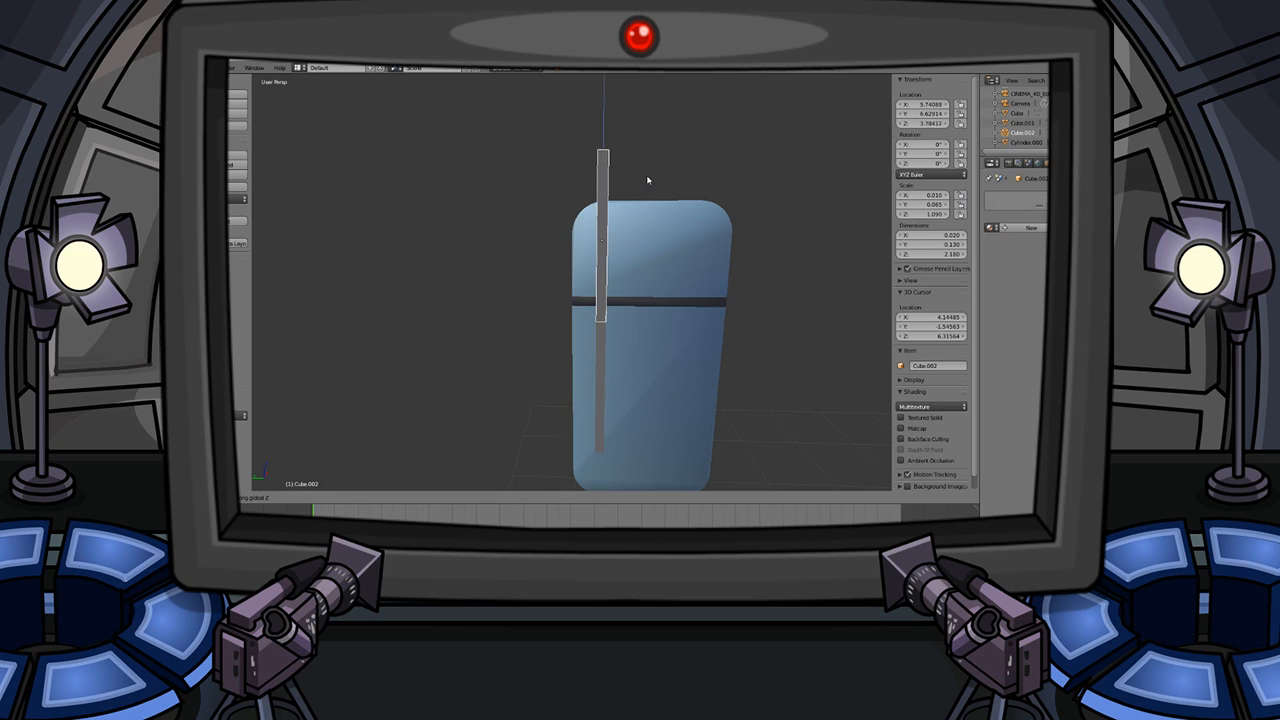
click(647, 175)
- Shorten the duplicated strip to 0.540 in Z and lower it along Z to about 3.41, above the dark band
drag(924, 214, 870, 214)
key(g)
key(z)
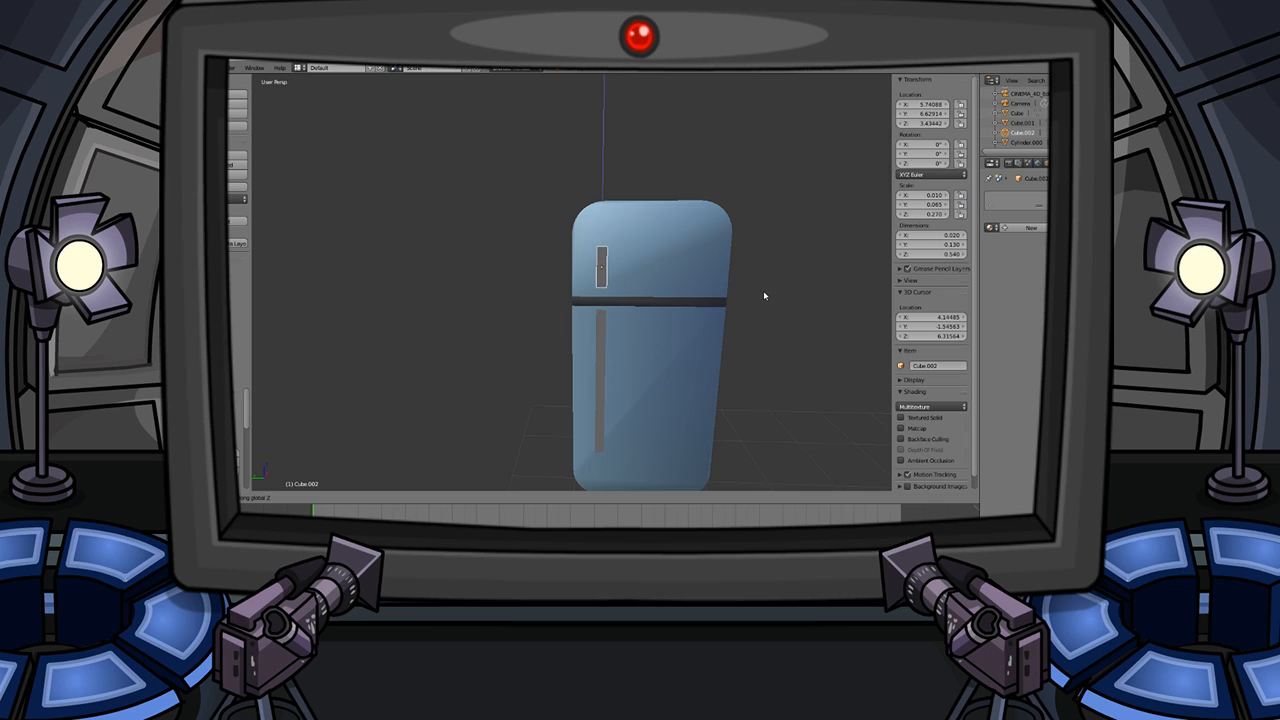
click(763, 296)
scroll(608, 312, down, 5)
key(Tab)
key(Tab)
middle_drag(607, 313, 706, 297)
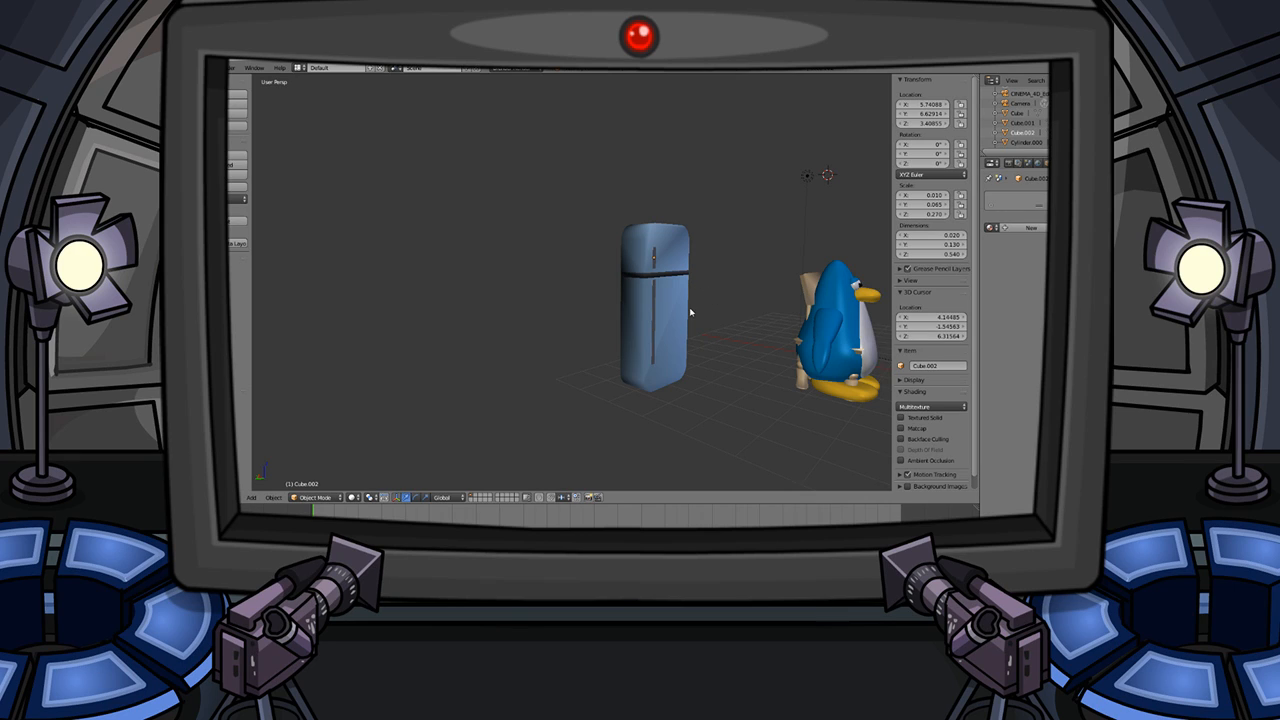
- Select both door handles and add a new material to the upper one, trying out a dark diffuse colour
key(KP_Decimal)
key(Tab)
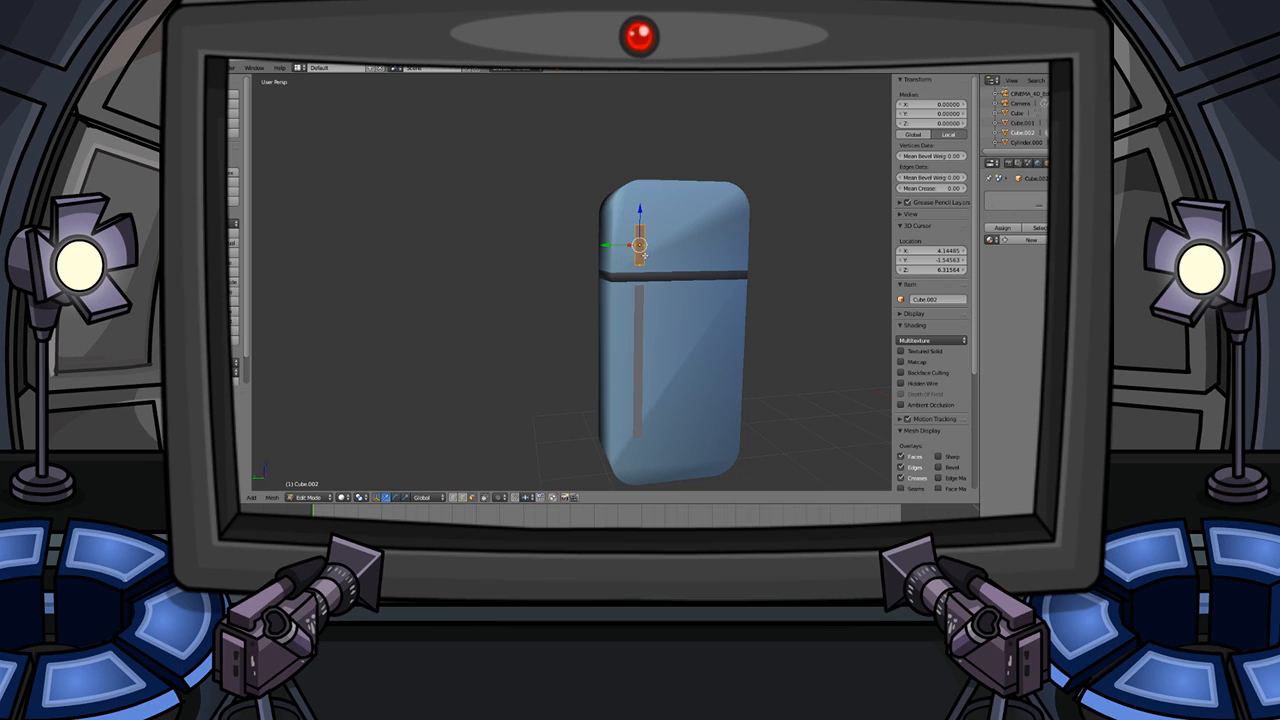
key(Tab)
right_click(640, 314)
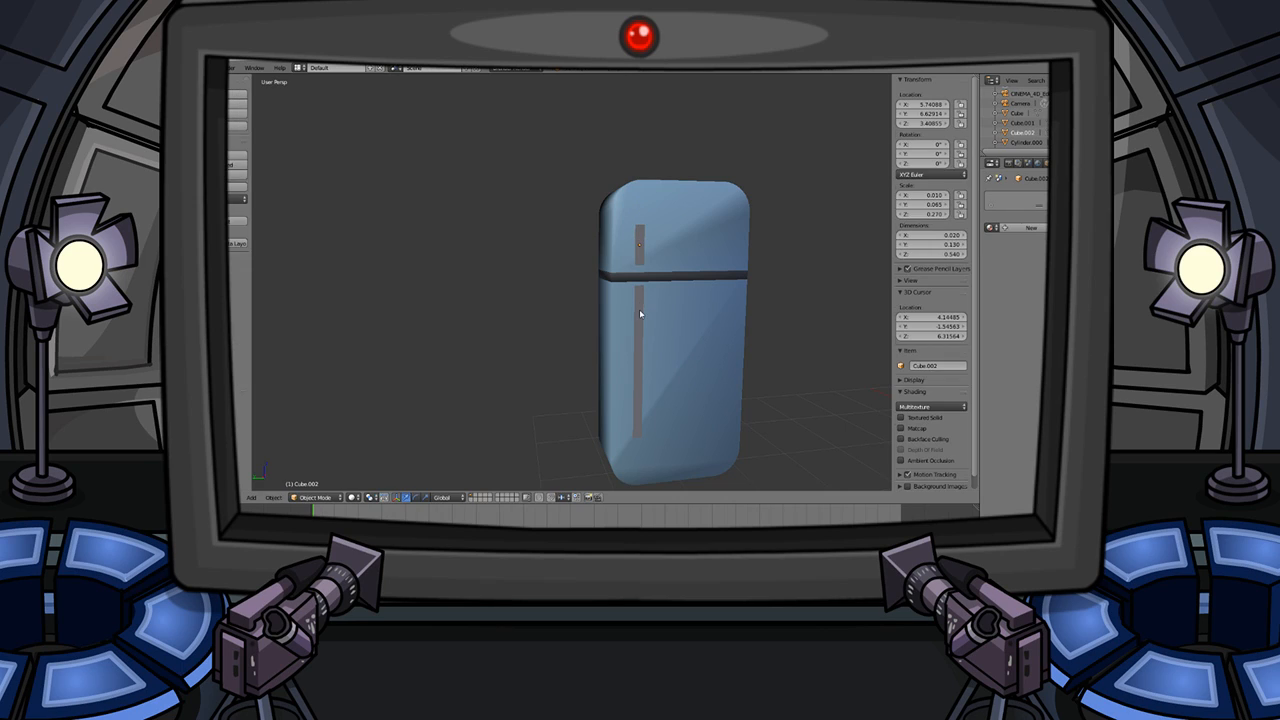
right_click(641, 257)
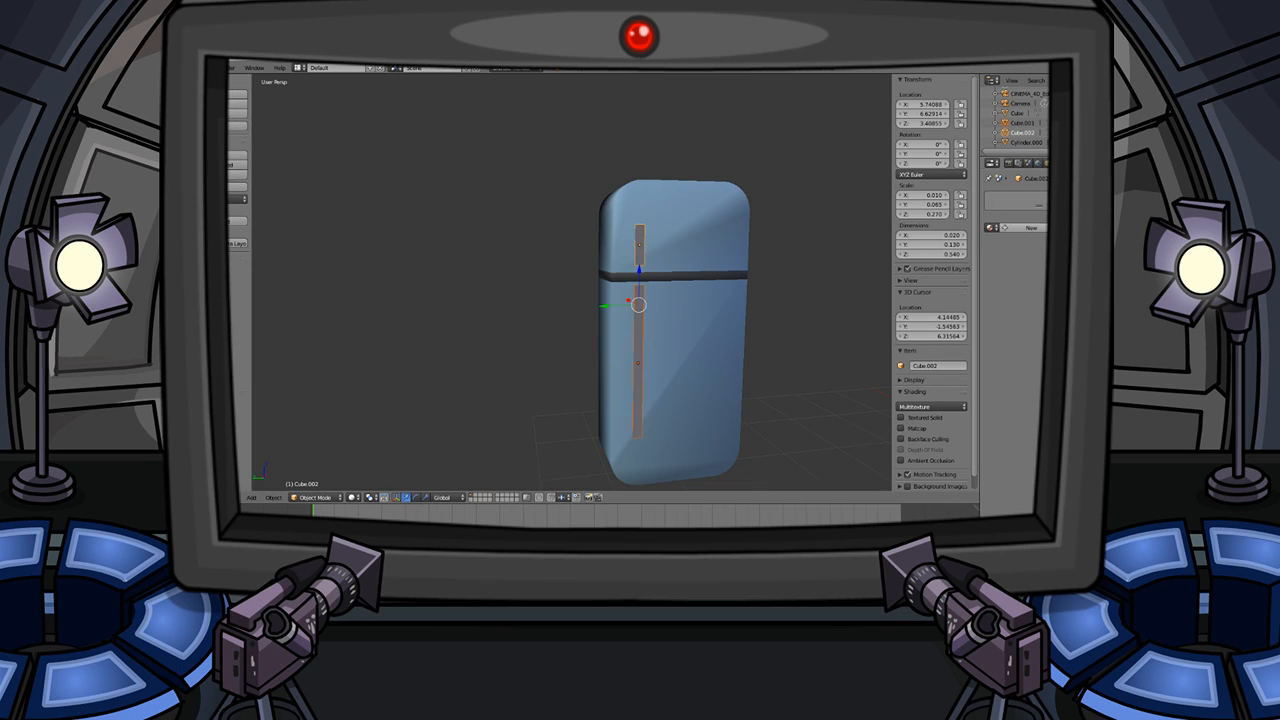
click(1007, 347)
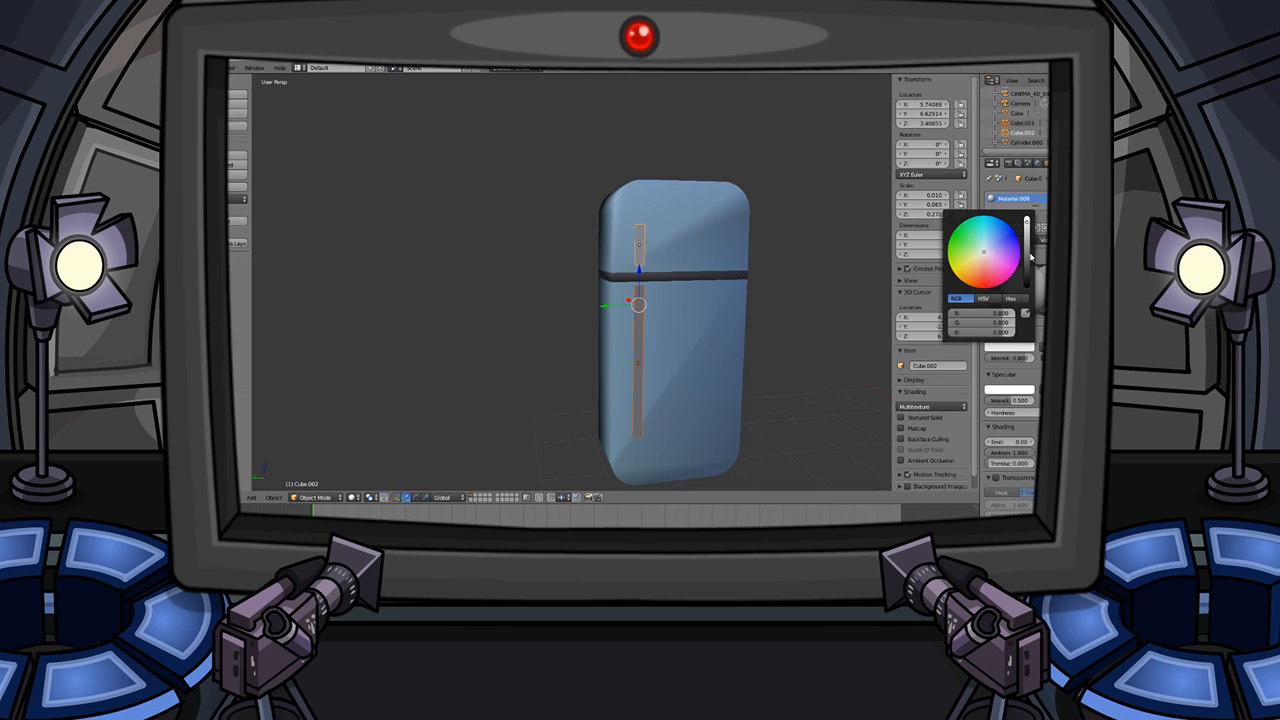
click(1028, 253)
click(1019, 254)
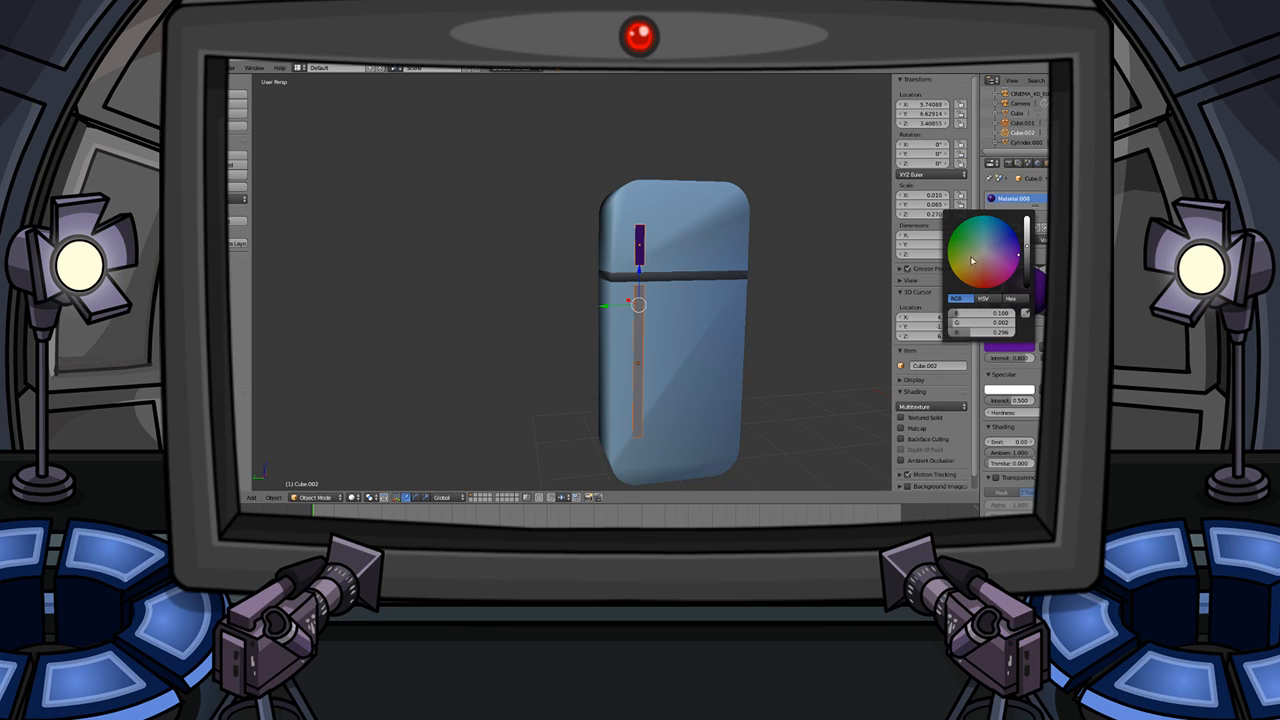
- Set the upper handle material's diffuse colour to a neutral medium grey
click(1016, 347)
click(1026, 232)
click(1026, 226)
click(986, 256)
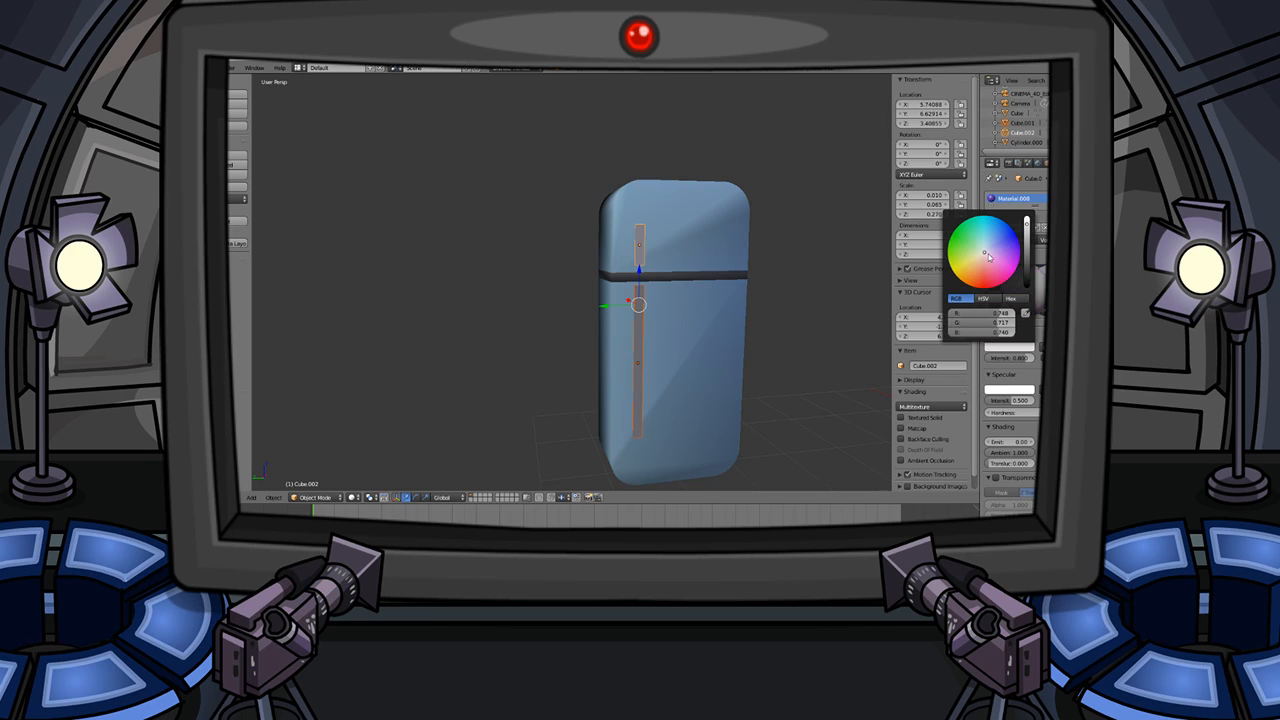
click(1025, 273)
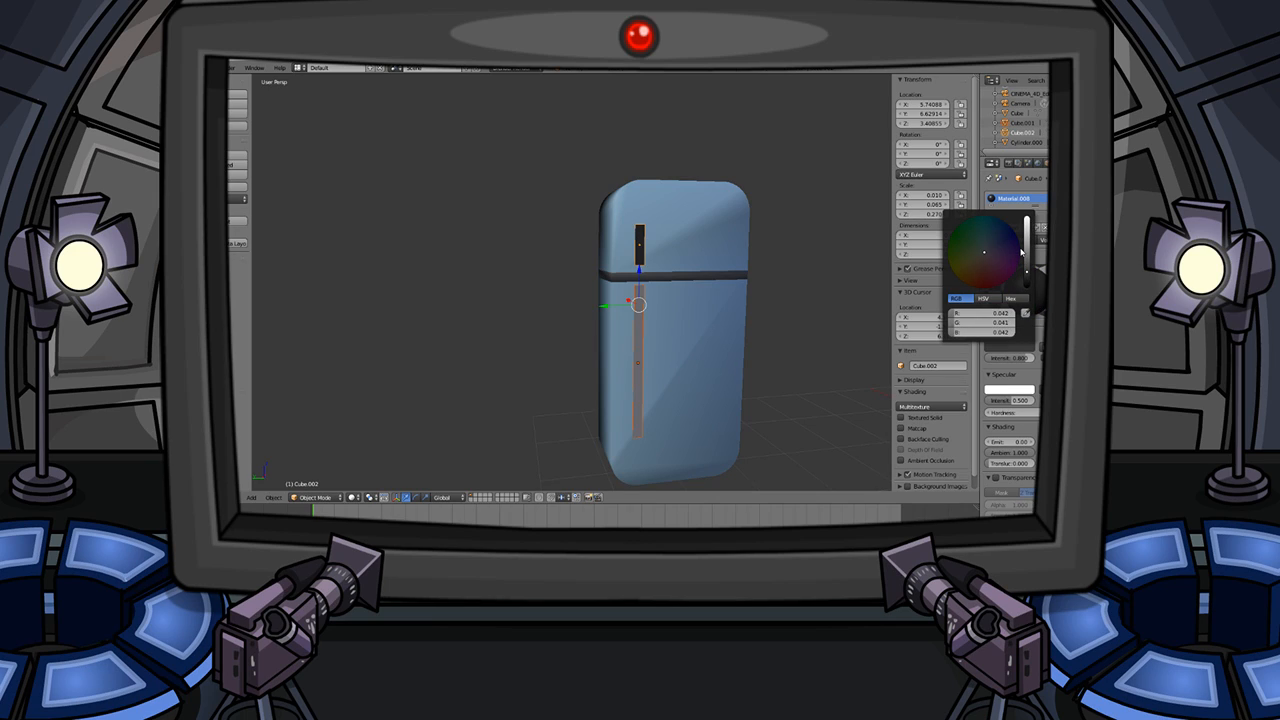
drag(1027, 274, 1027, 248)
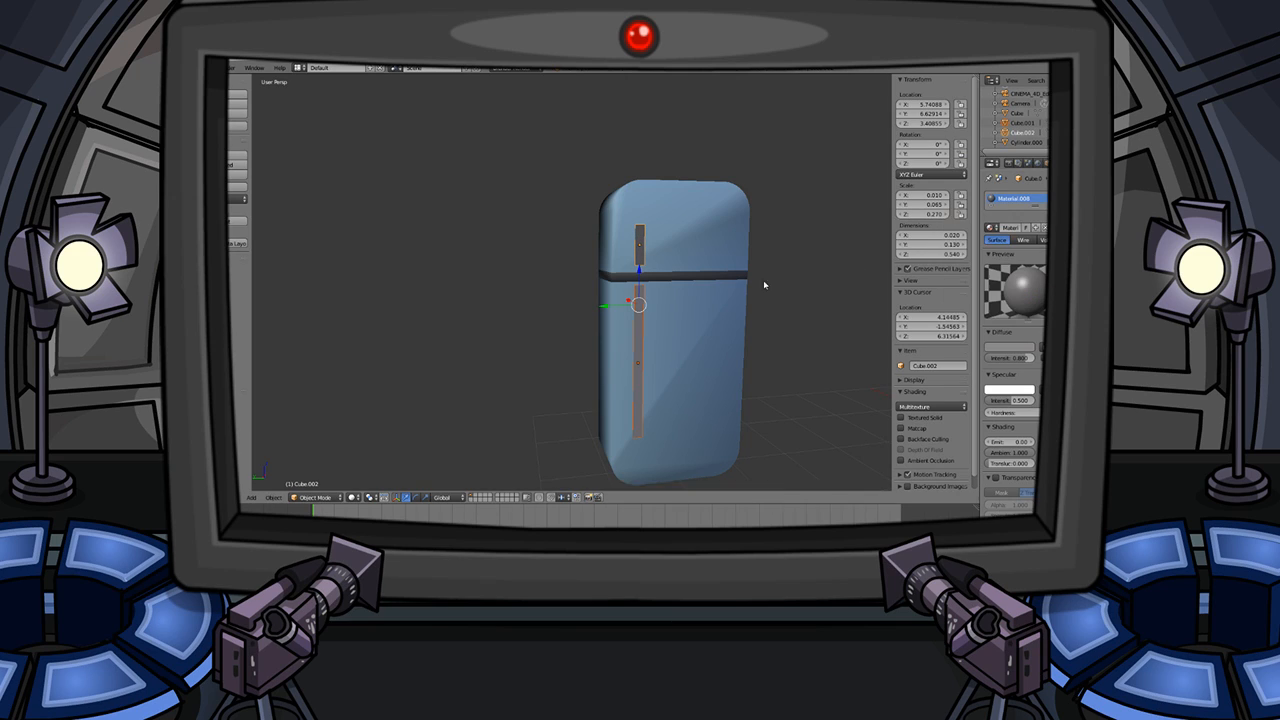
- Assign the upper handle's grey Material.008 to the lower door handle
scroll(740, 290, up, 3)
key(a)
key(Tab)
key(Tab)
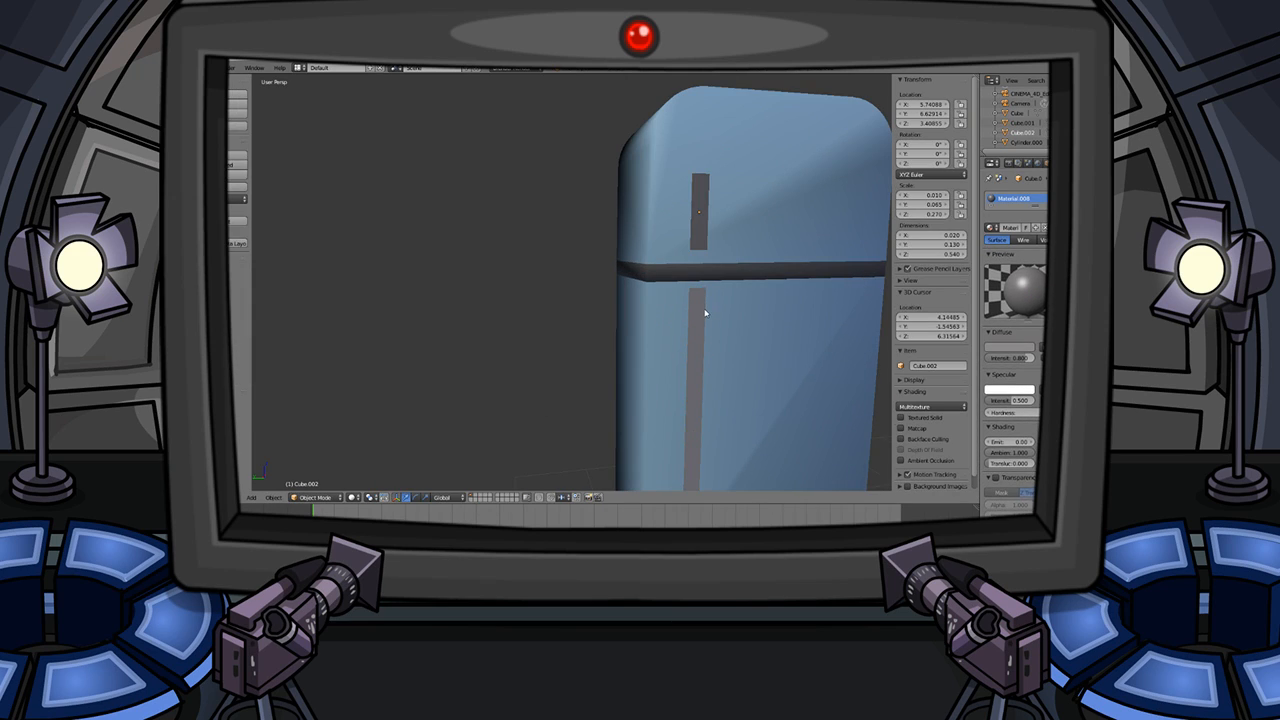
right_click(702, 315)
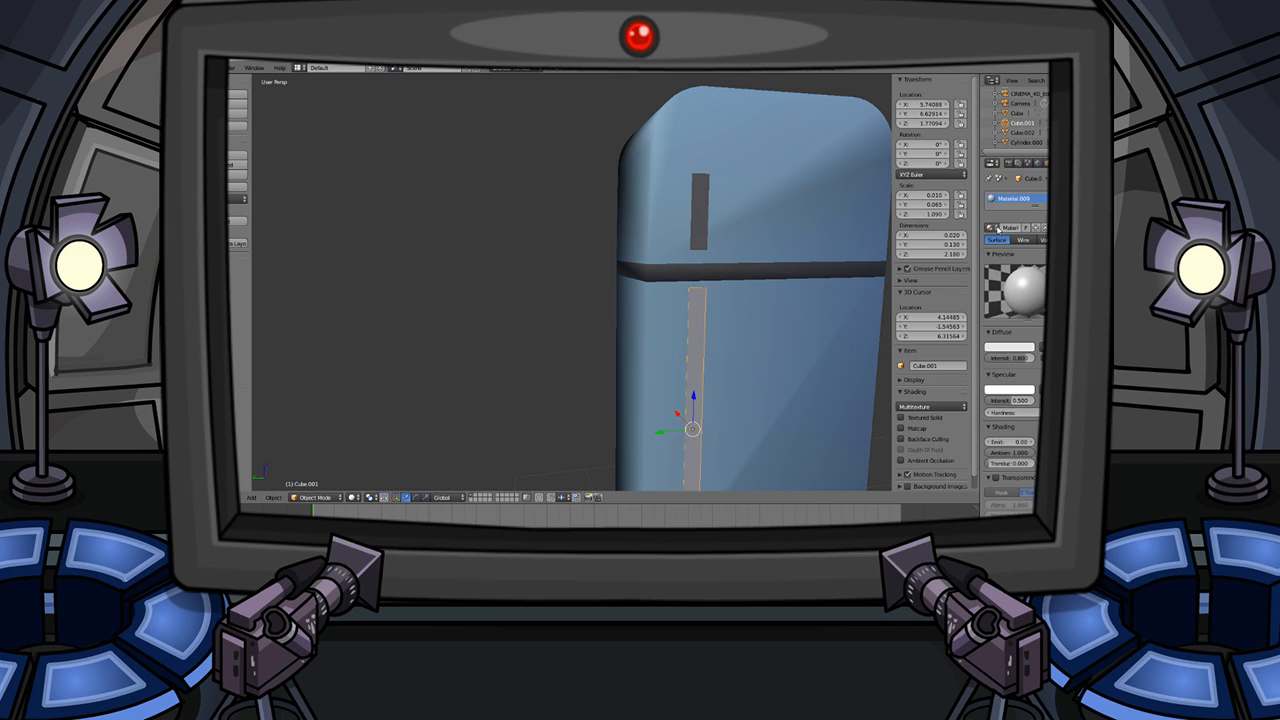
click(997, 229)
click(935, 319)
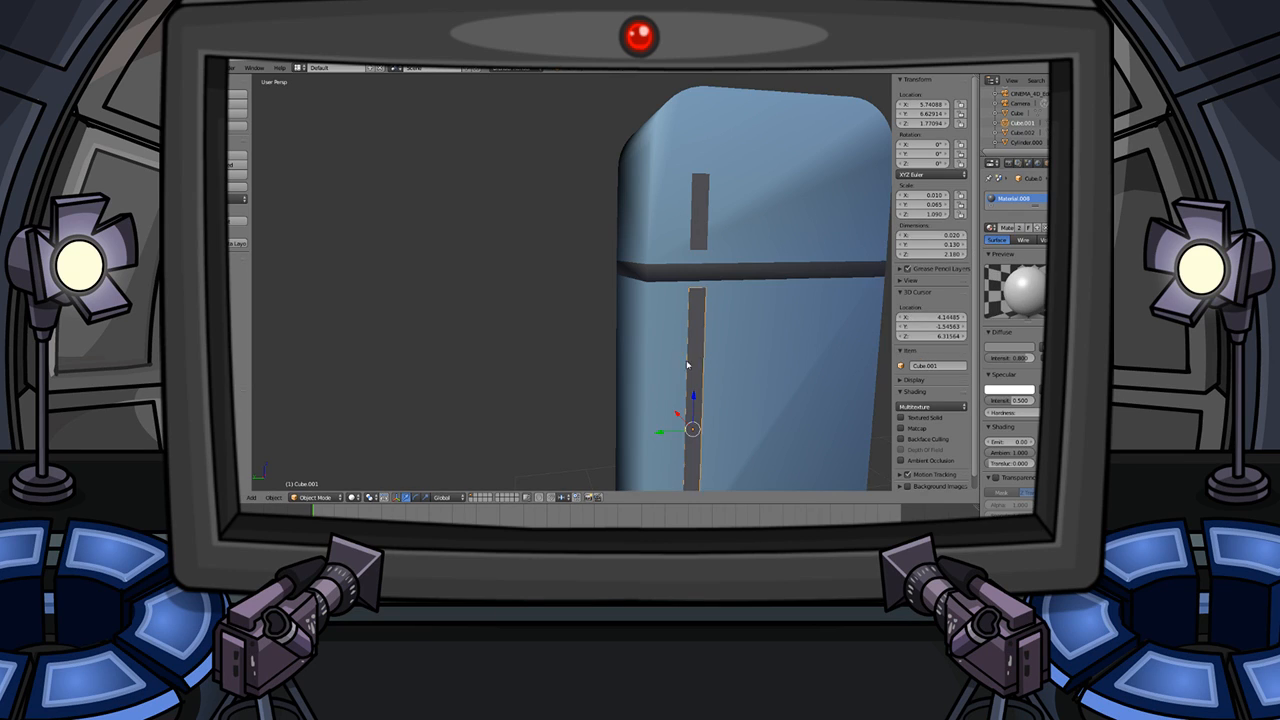
- Check the fridge and its handles in wireframe, return to solid shading and render the image
key(z)
key(a)
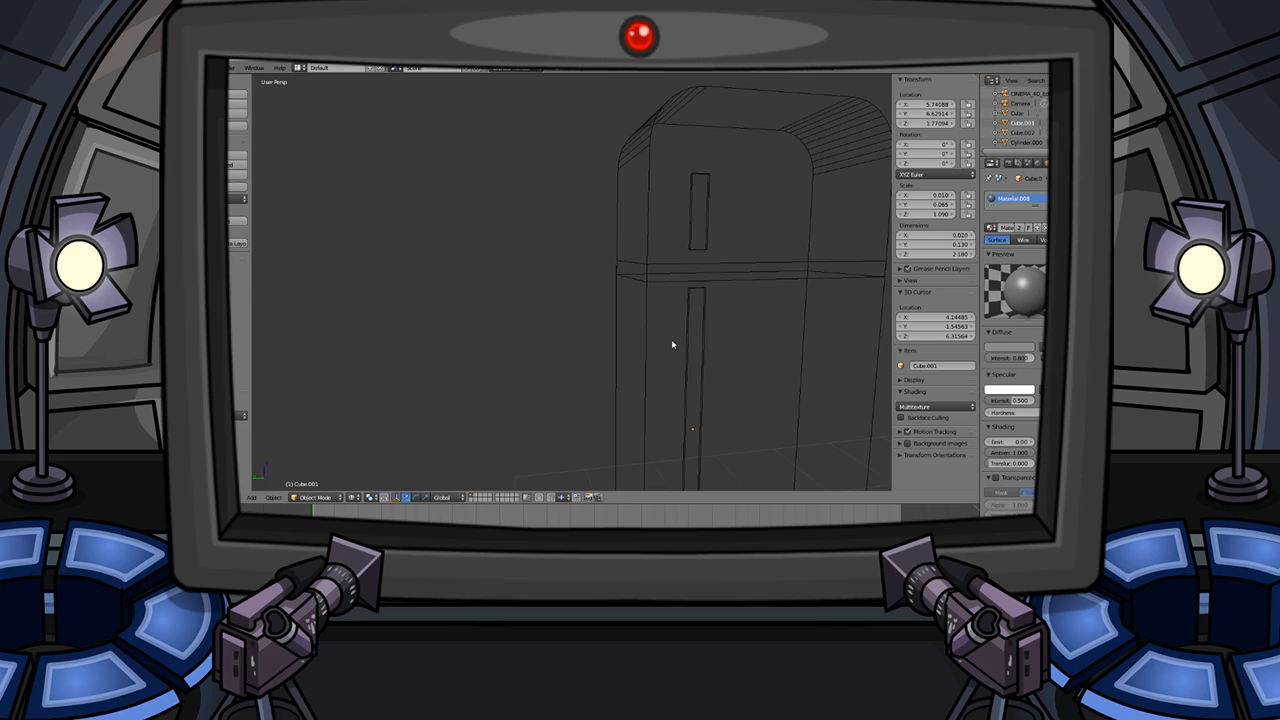
key(z)
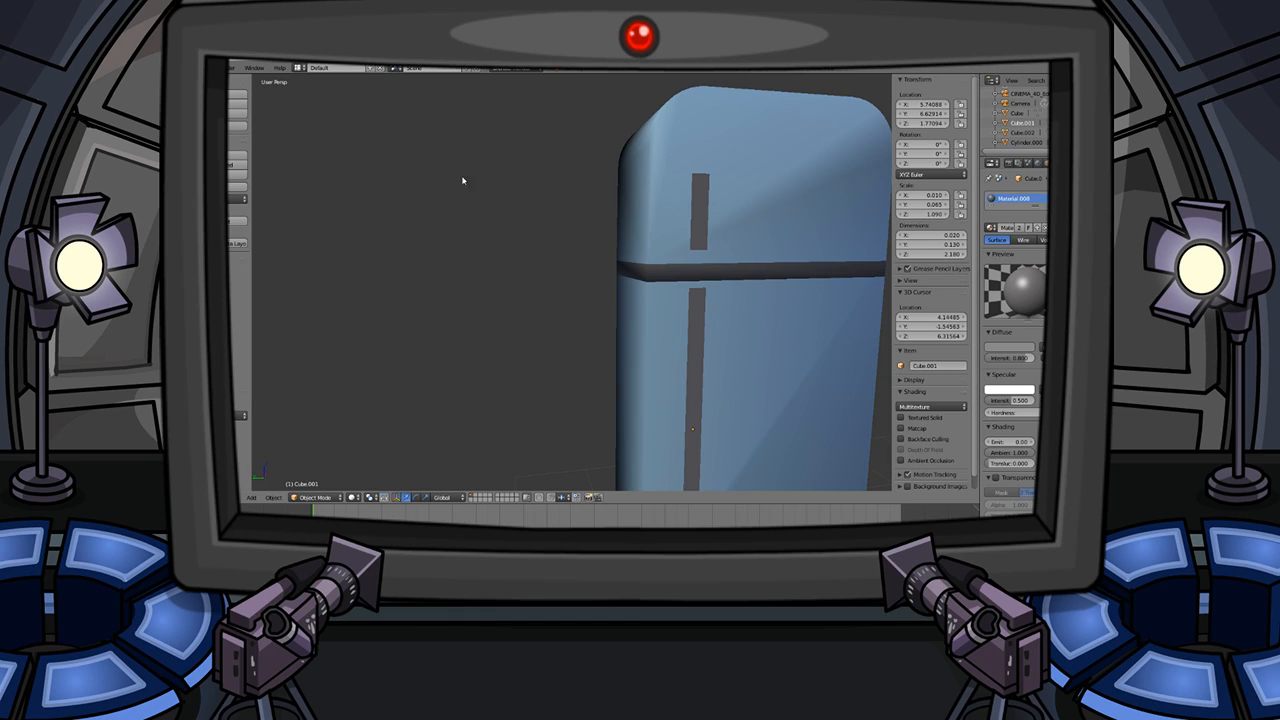
click(232, 67)
click(238, 79)
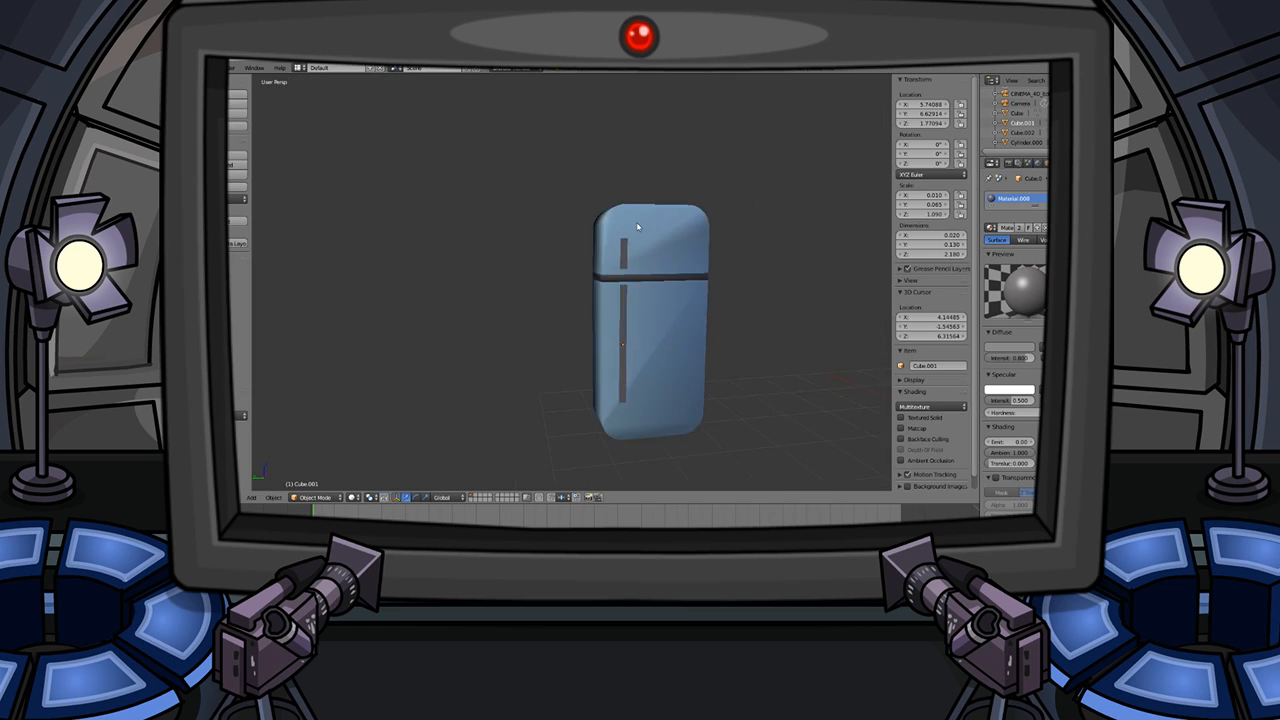
middle_drag(638, 226, 661, 250)
scroll(676, 265, up, 3)
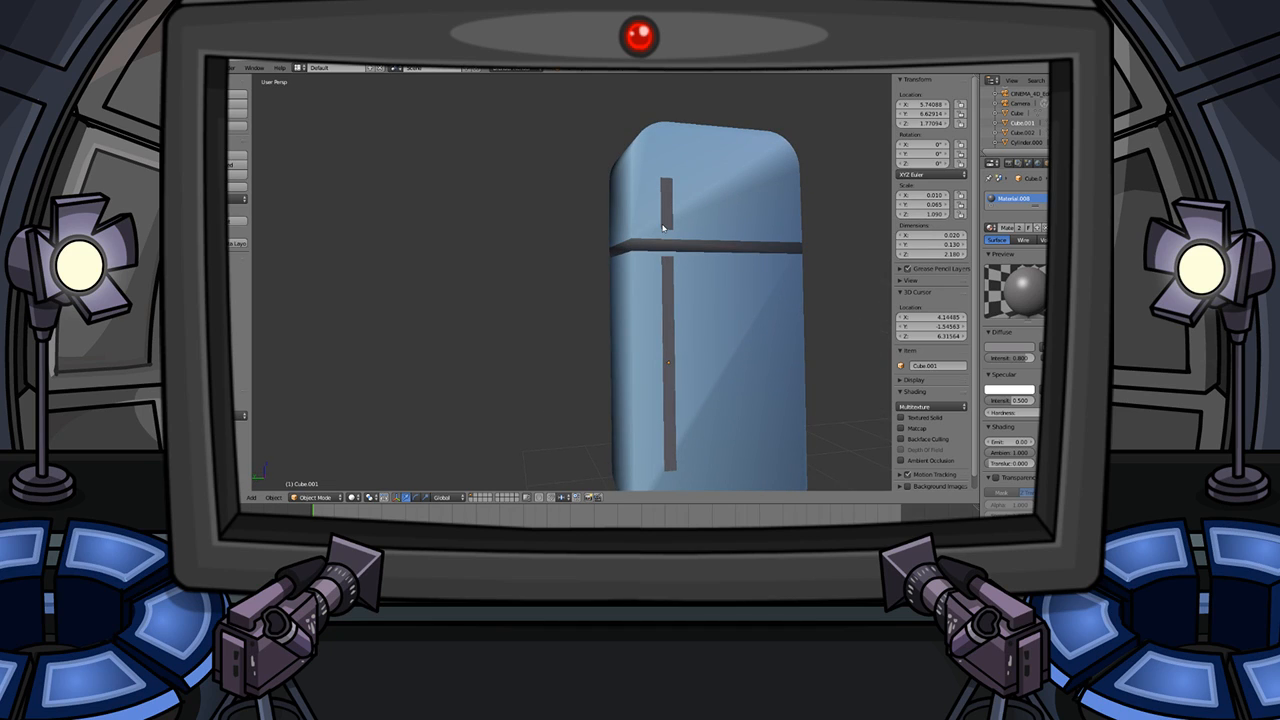
- Extrude the lower door handle's geometry outward from the fridge along its normal
key(Tab)
middle_drag(661, 228, 704, 236)
scroll(704, 236, down, 2)
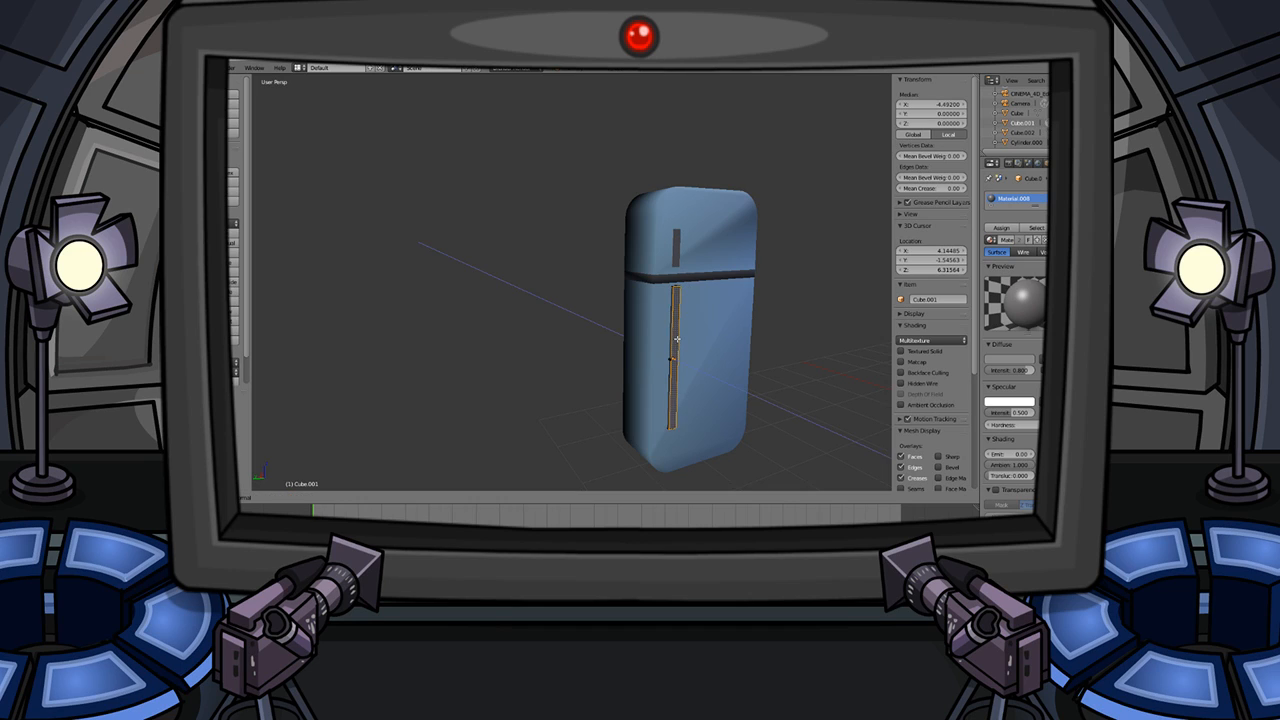
key(Tab)
key(Tab)
key(Tab)
right_click(676, 257)
key(Tab)
key(e)
key(Escape)
key(Tab)
- Select the fridge body together with its two door handles
middle_drag(676, 252, 611, 309)
right_click(612, 310)
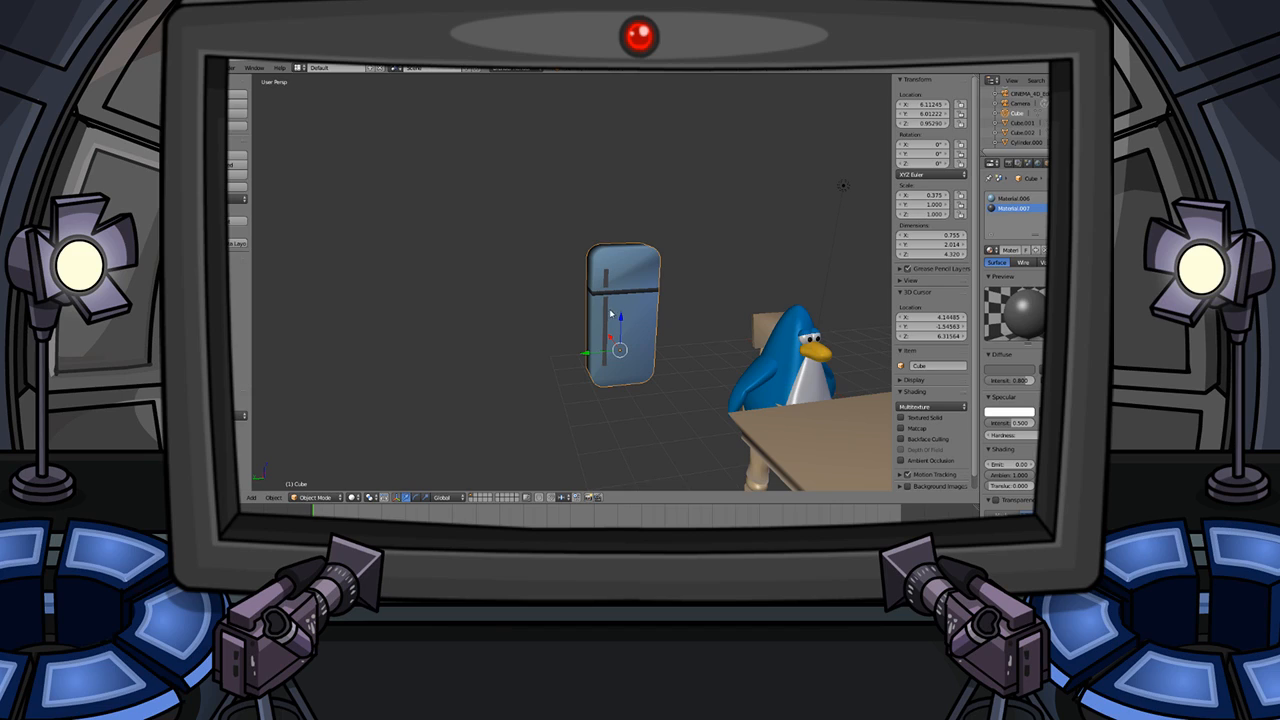
right_click(607, 287)
right_click(616, 296)
key(g)
key(x)
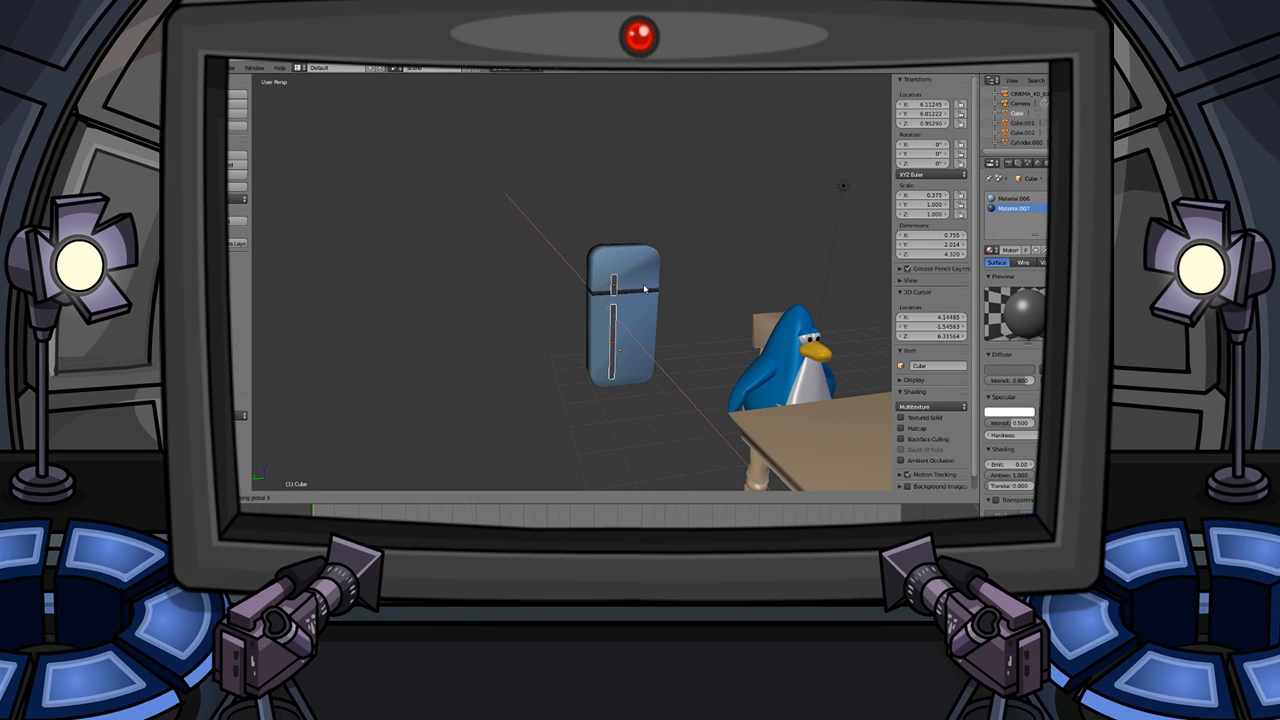
click(648, 289)
key(ctrl+z)
- Move the fridge with its handles to about Y -0.36 and X 3.63, beside the penguin behind the wooden table
key(g)
key(y)
key(x)
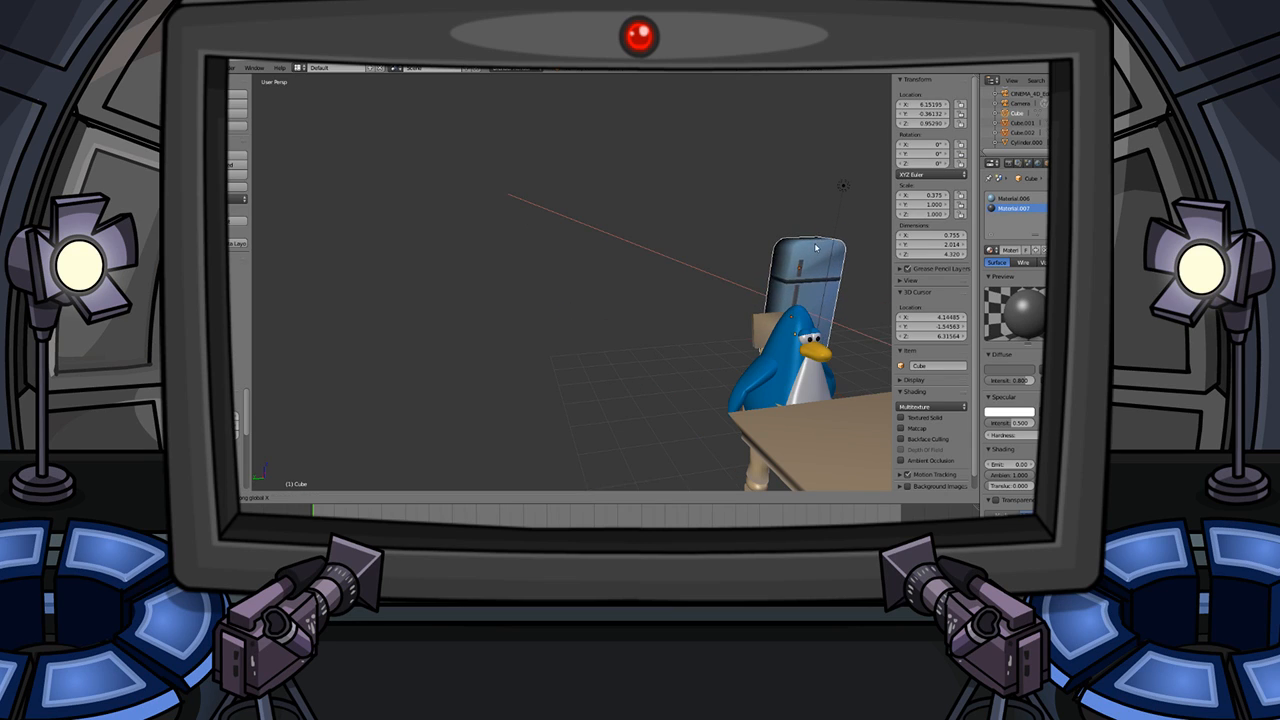
click(855, 328)
middle_drag(855, 328, 790, 320)
key(a)
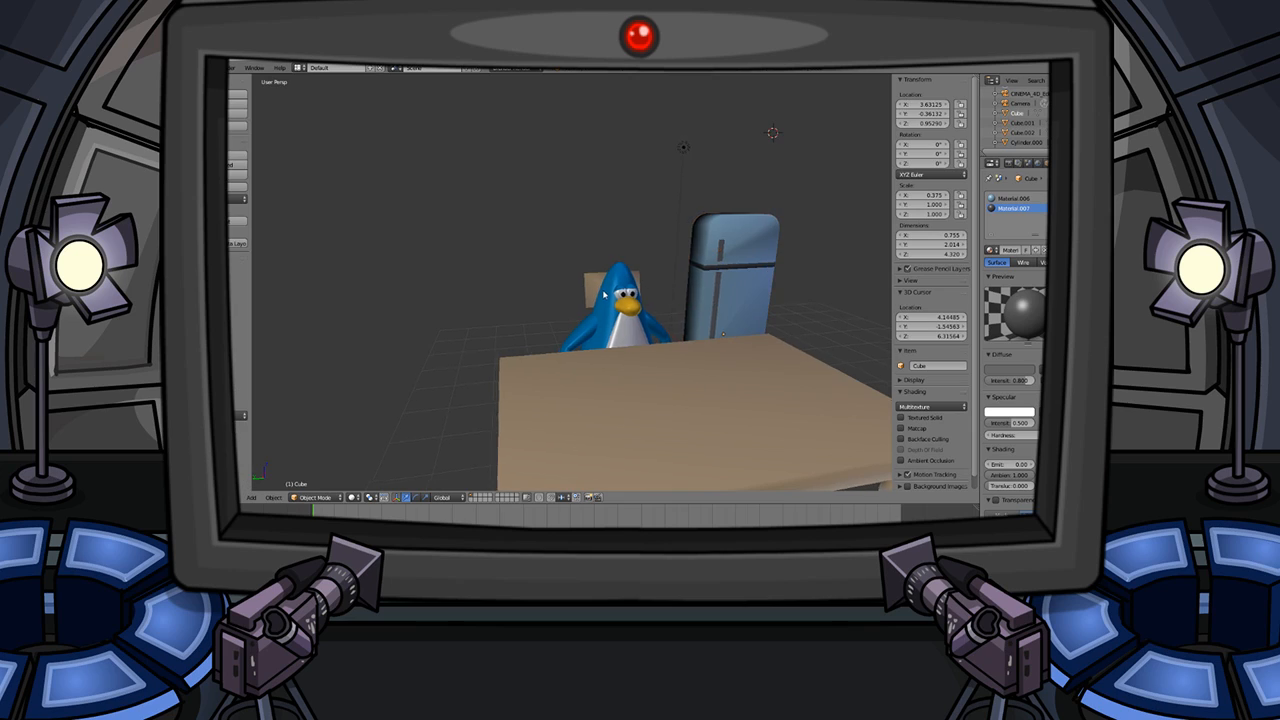
- Render the scene to check the fridge's new position beside the penguin
middle_drag(530, 200, 605, 212)
click(233, 67)
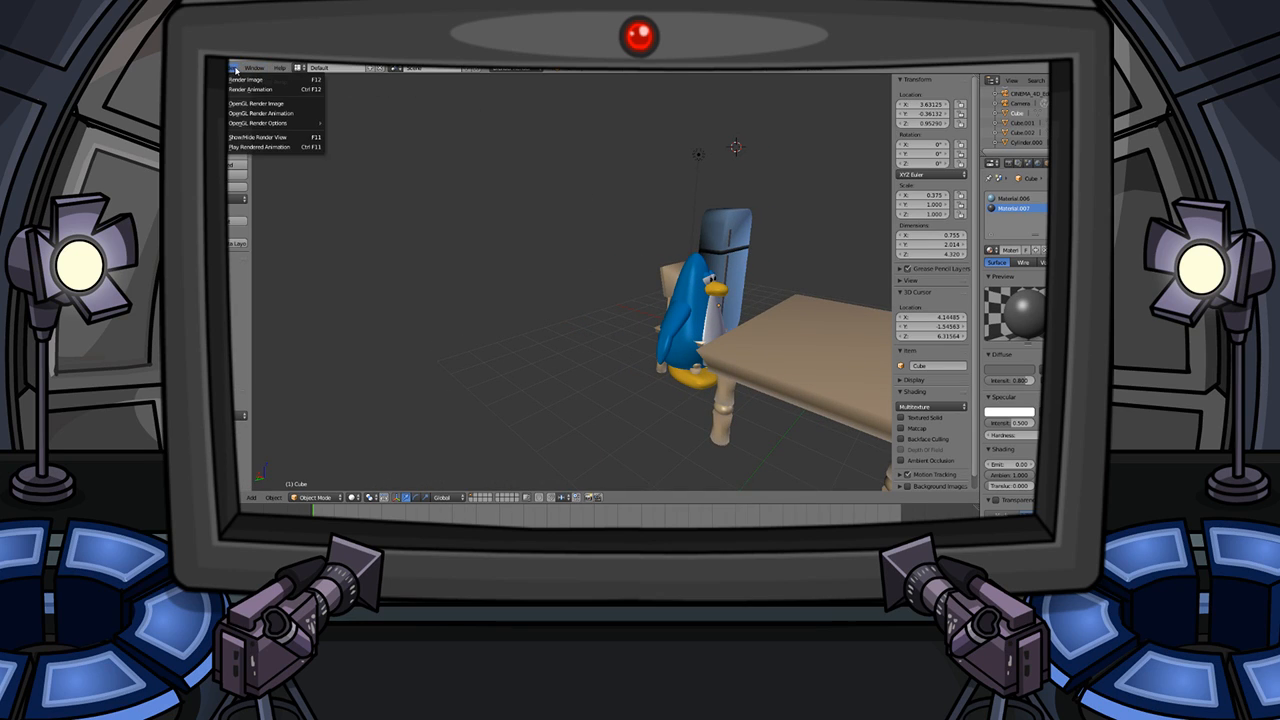
click(233, 67)
click(233, 79)
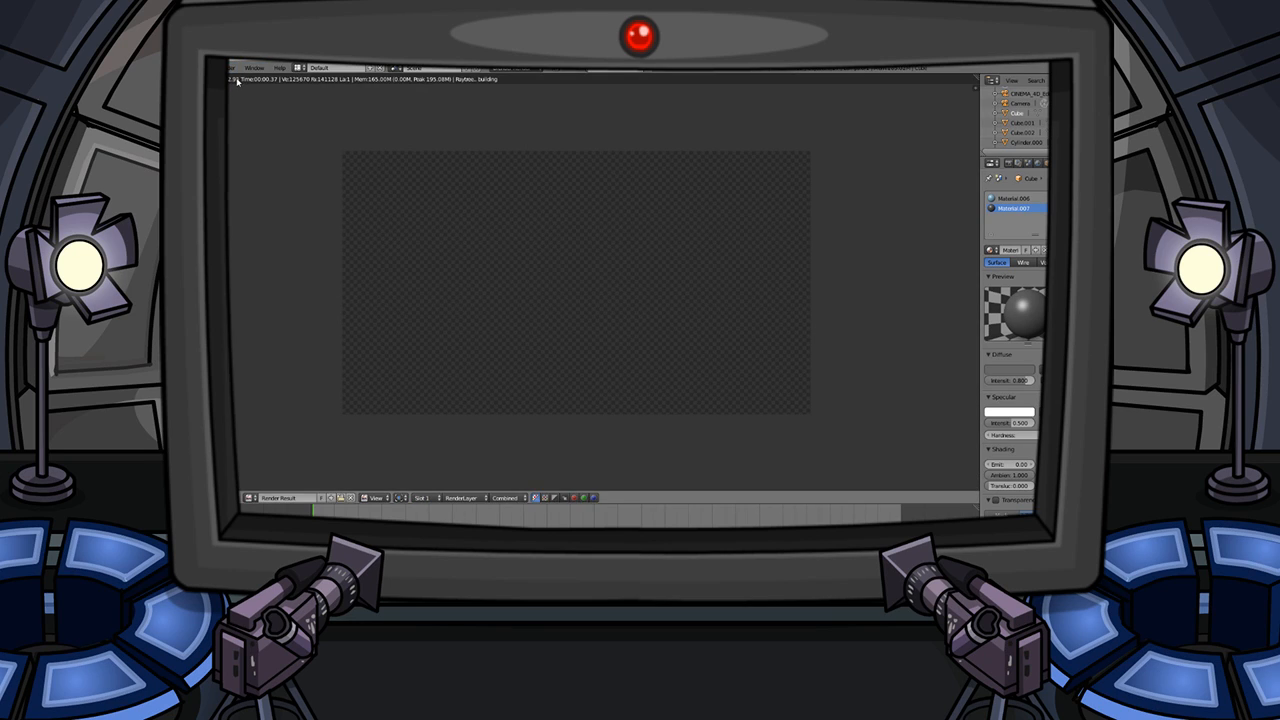
click(232, 79)
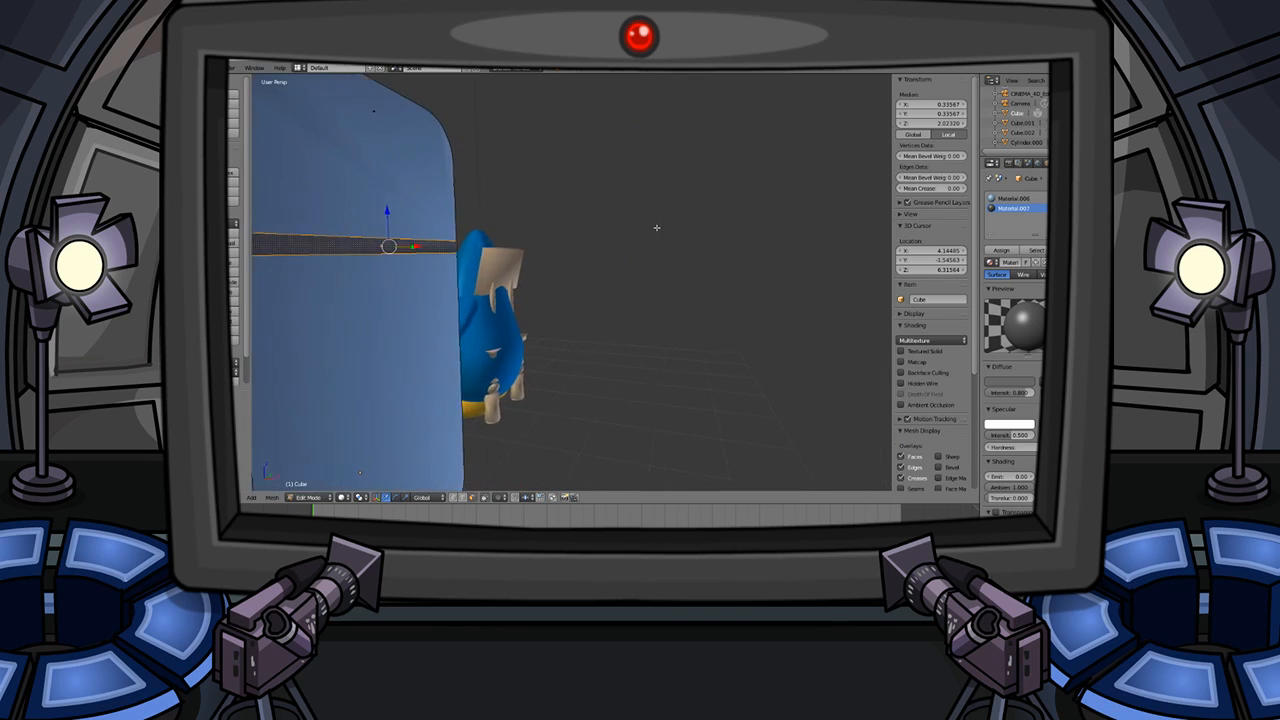
- Select the dark band's faces around the fridge's sides and back and assign them the light blue Material.006
scroll(476, 246, down, 4)
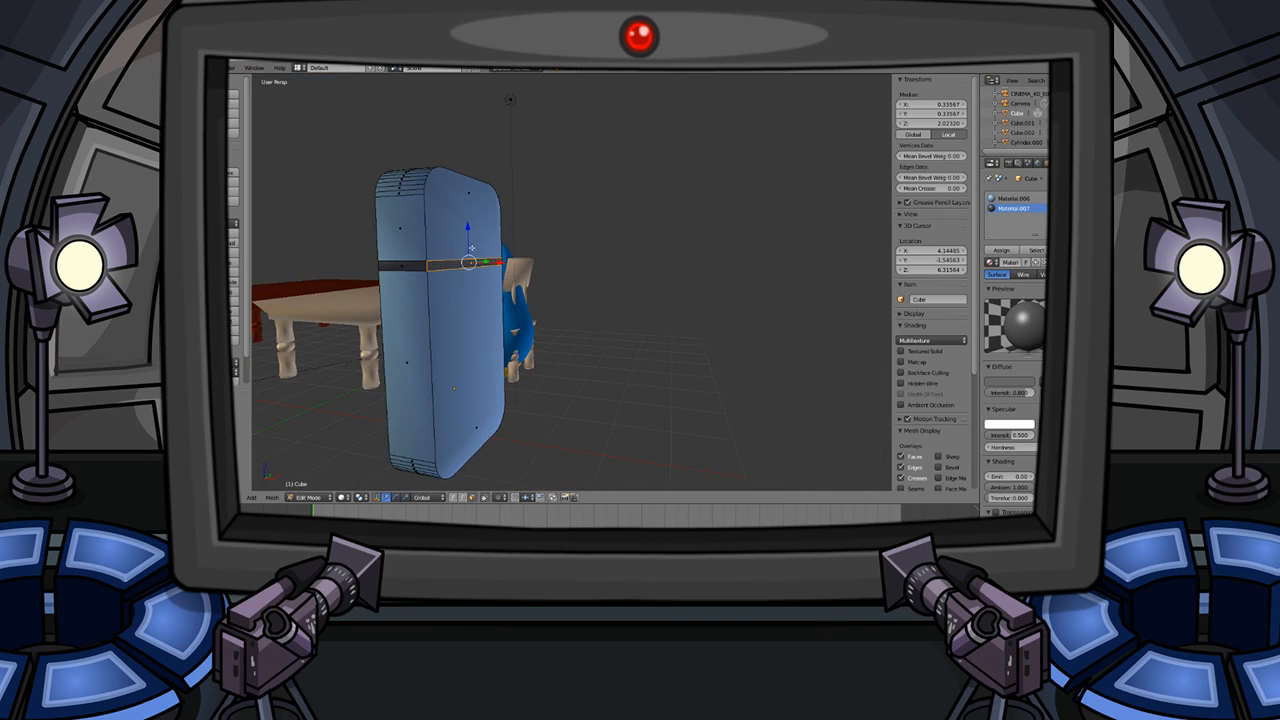
alt+right_click(418, 264)
click(1013, 198)
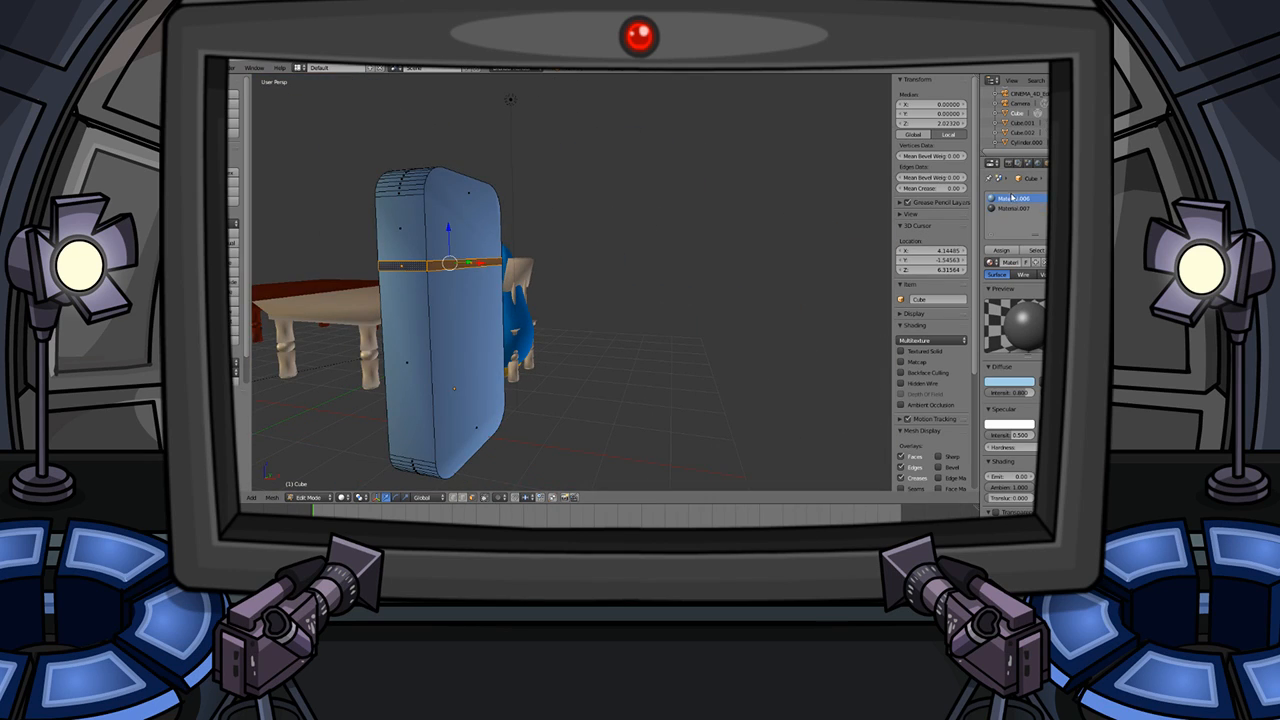
key(Tab)
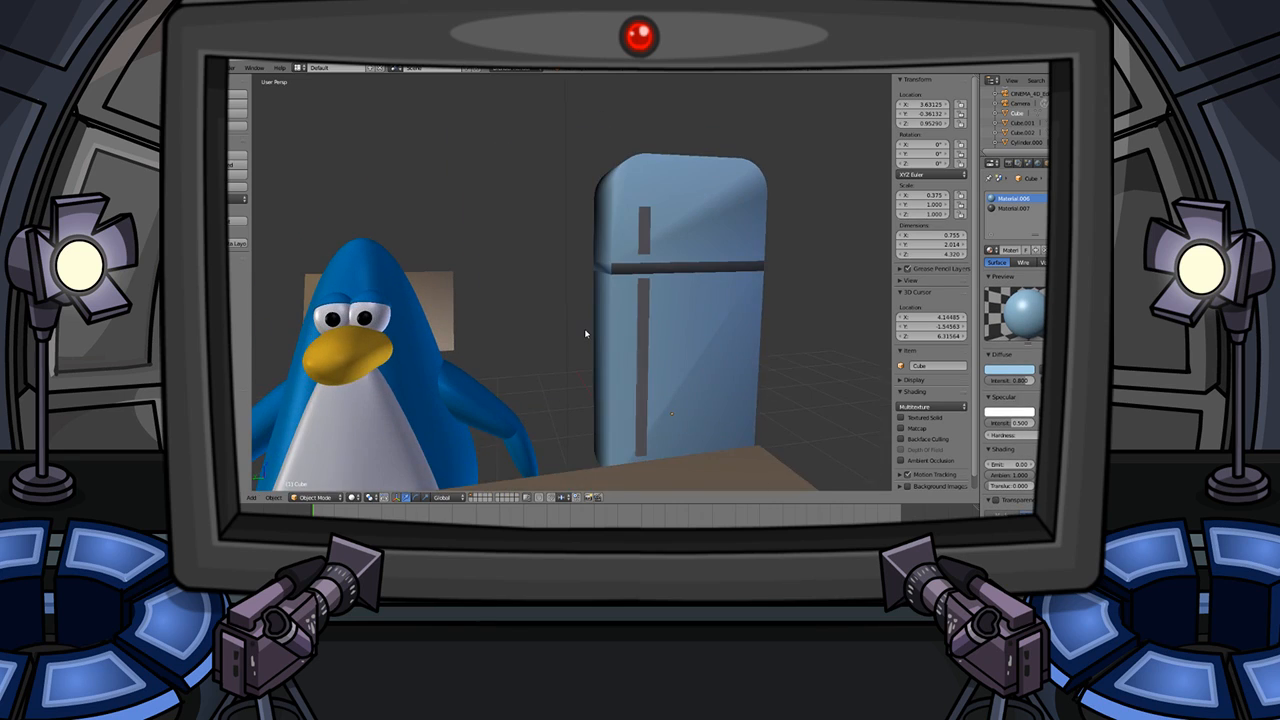
- Render the image and examine the fridge's band and handles up close, then the whole scene
click(233, 67)
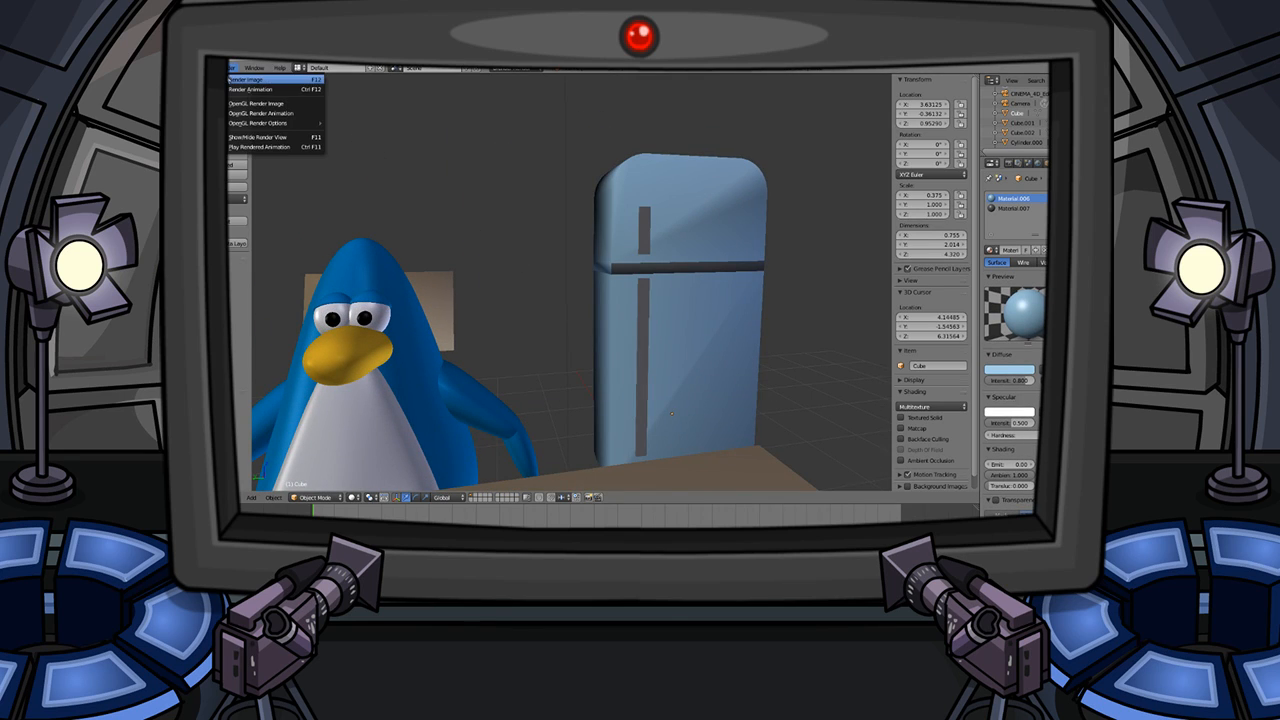
click(262, 78)
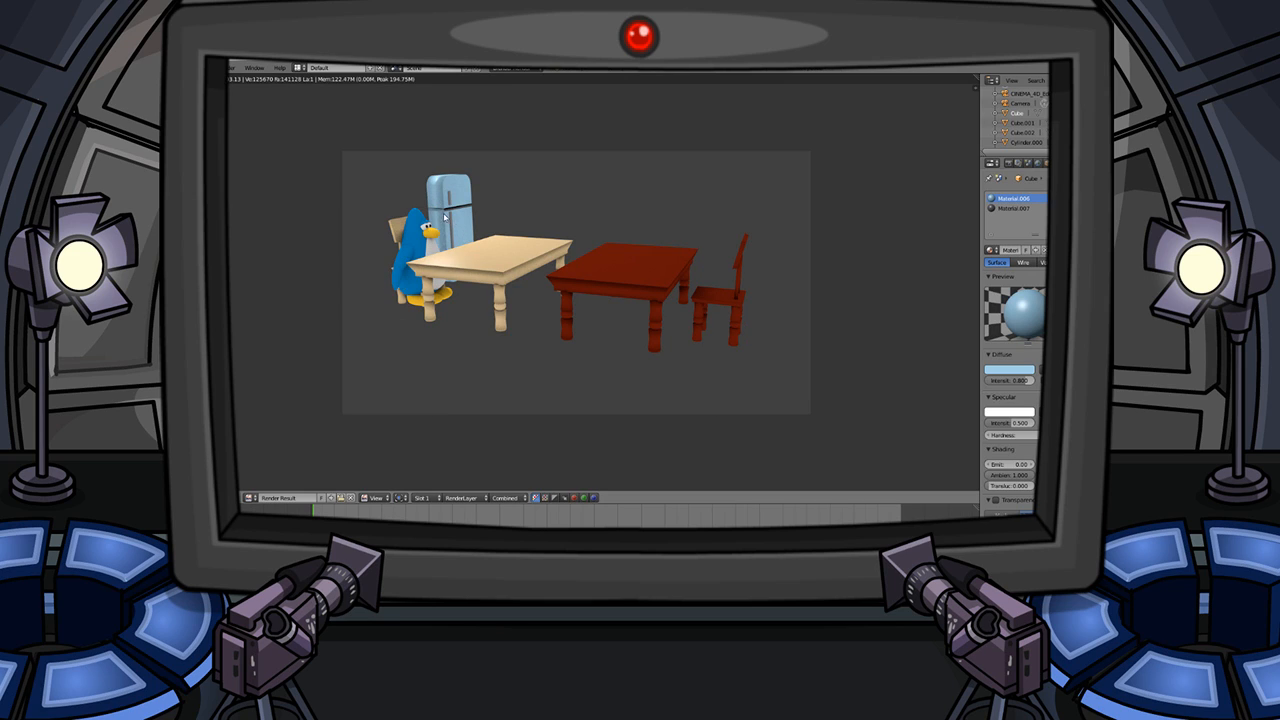
scroll(422, 216, up, 3)
scroll(422, 216, down, 2)
middle_drag(335, 198, 577, 310)
scroll(424, 188, up, 1)
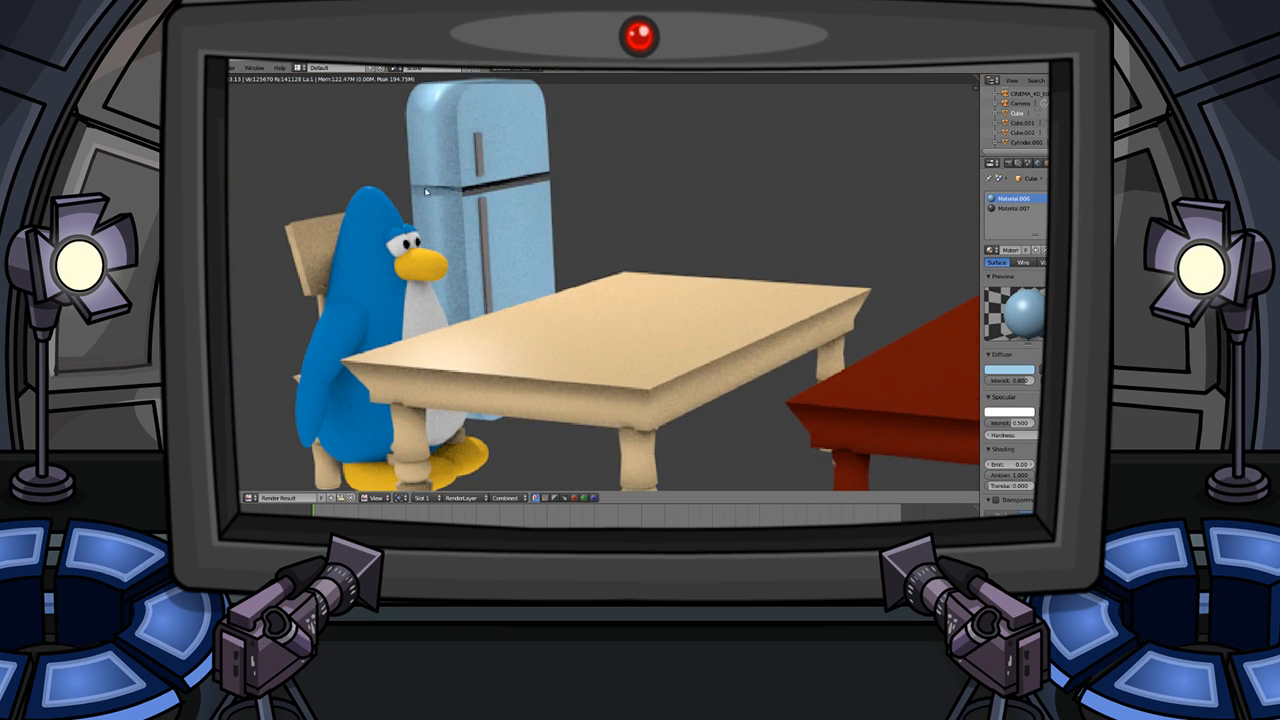
scroll(430, 198, down, 4)
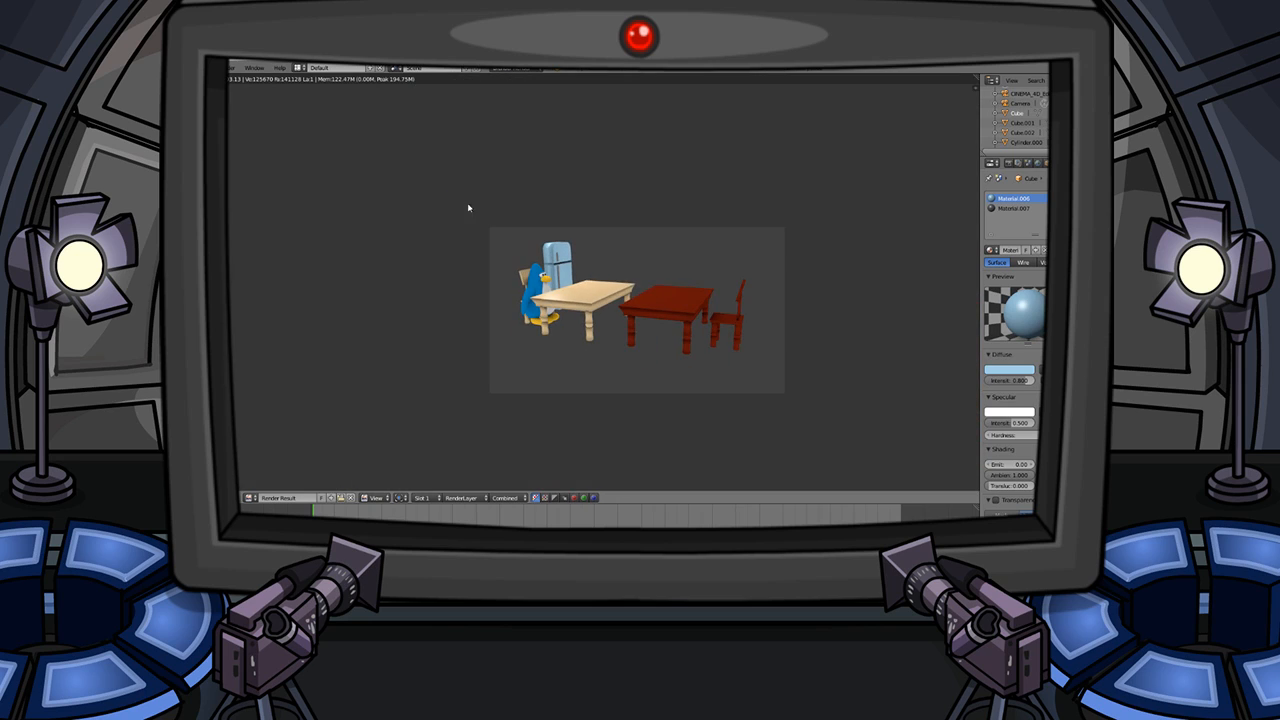
mouse_move(576, 268)
middle_down()
mouse_move(528, 242)
mouse_move(615, 263)
mouse_move(749, 231)
mouse_move(839, 240)
mouse_move(667, 237)
mouse_move(569, 257)
middle_up()
scroll(540, 252, up, 2)
key(Escape)
scroll(597, 274, up, 6)
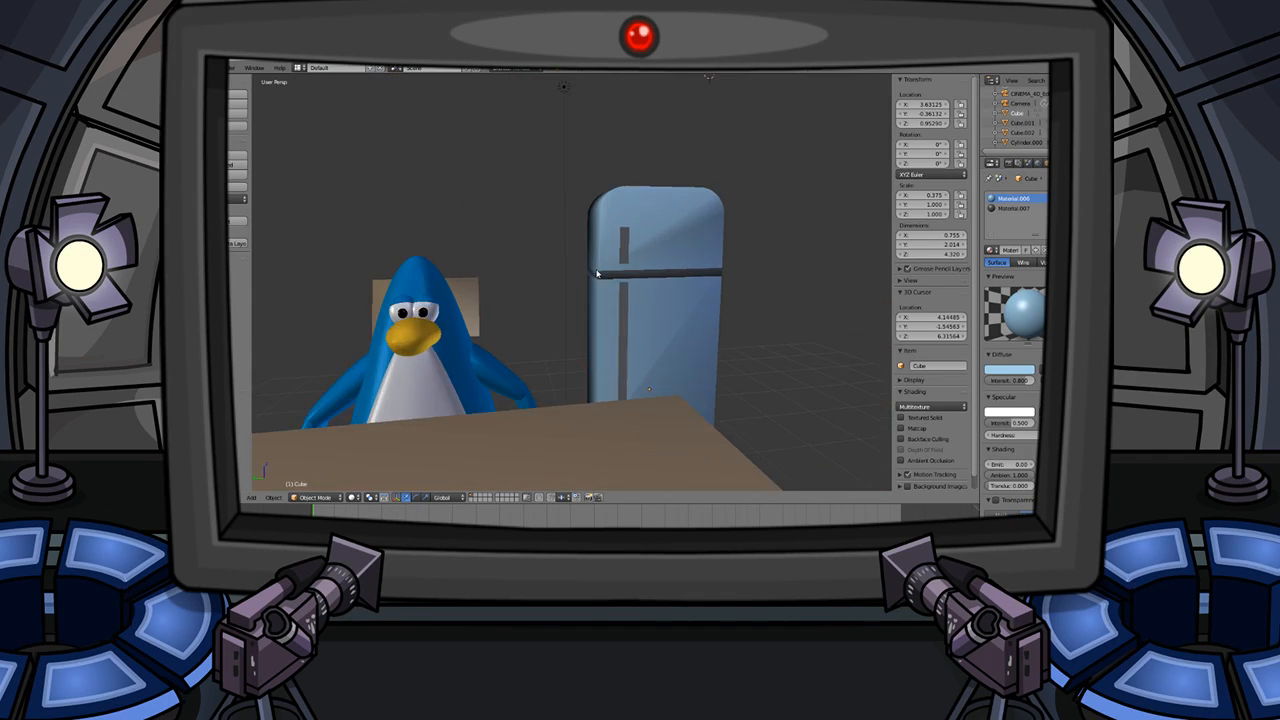
scroll(600, 268, down, 6)
middle_drag(589, 266, 647, 279)
scroll(607, 264, down, 5)
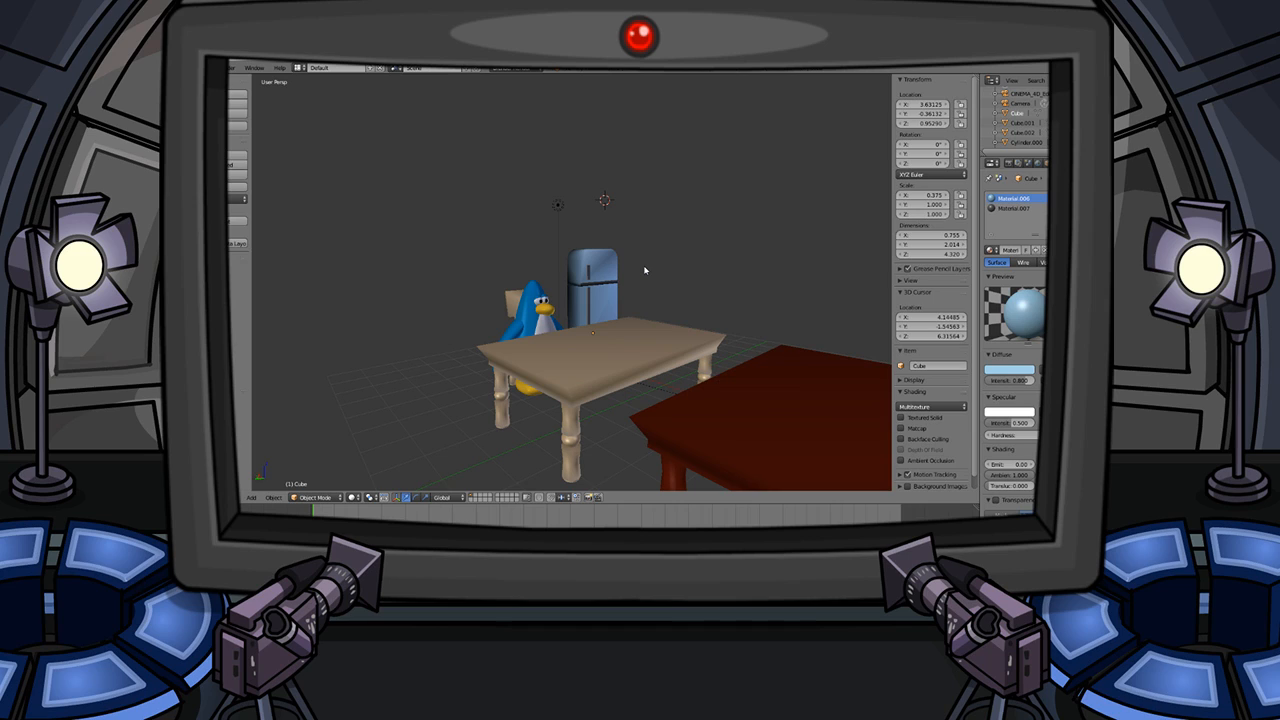
- Select the fridge body together with its two door handles and join them into one object
scroll(617, 188, up, 8)
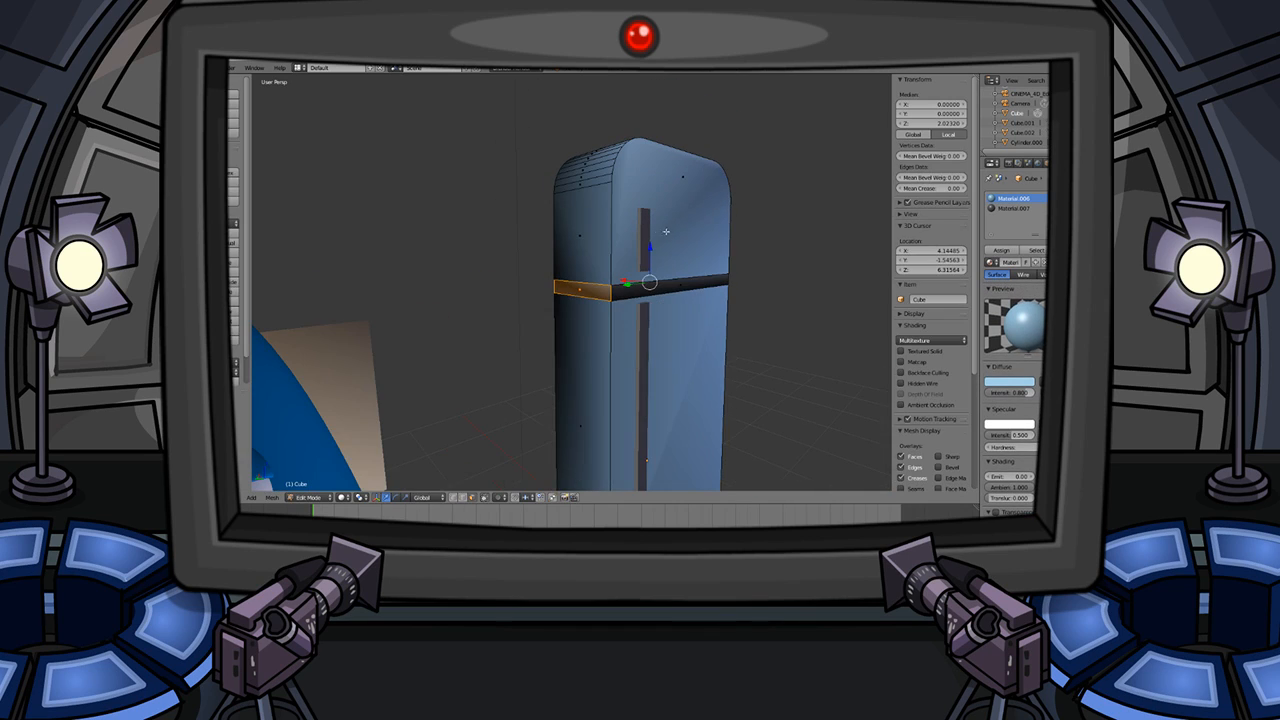
key(Tab)
right_click(646, 250)
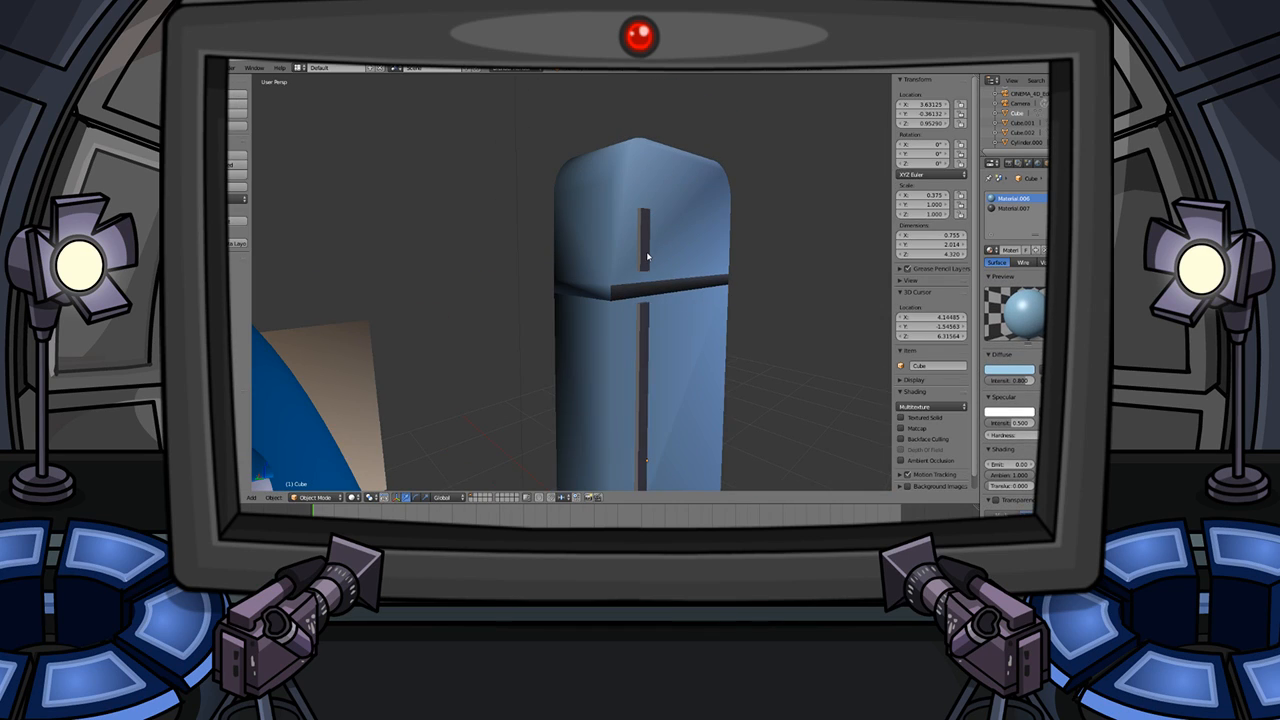
right_click(648, 344)
key(ctrl+j)
- Scale the joined fridge up to about 5.54 units tall and move it vertically to about Z 1.14
key(s)
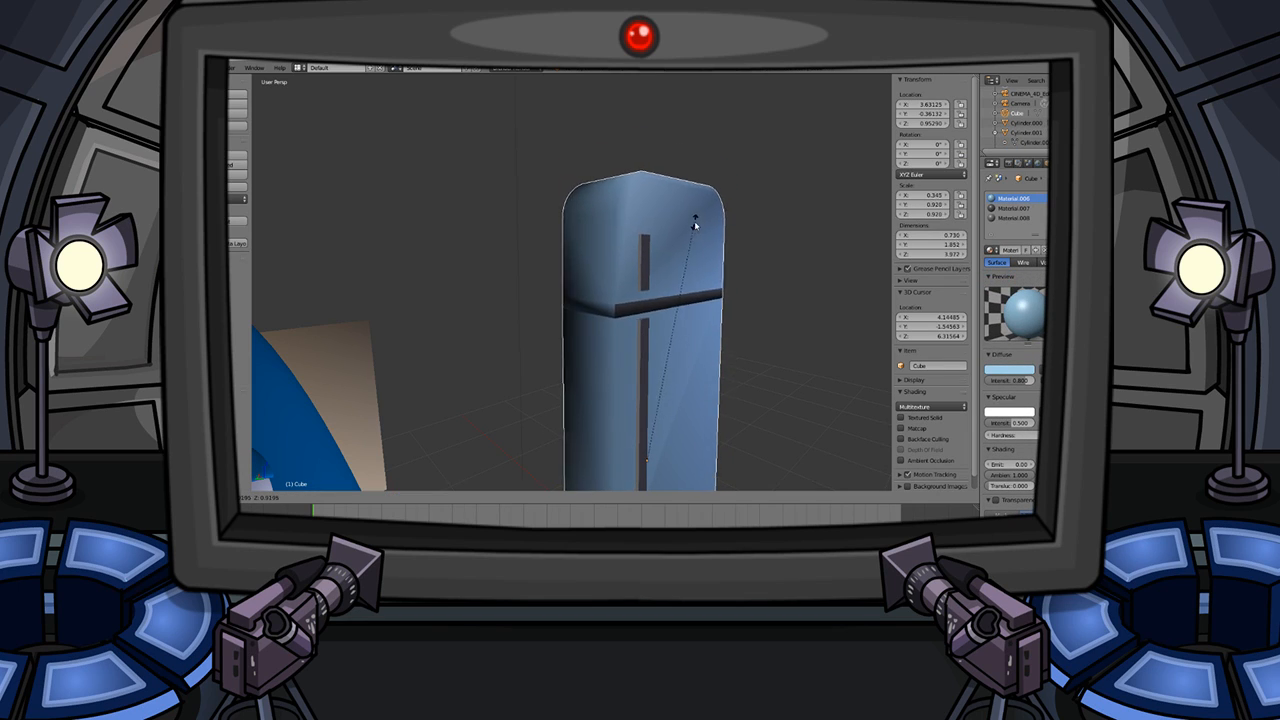
click(883, 214)
key(Tab)
scroll(632, 333, down, 8)
key(Tab)
key(a)
mouse_move(605, 332)
middle_down()
mouse_move(602, 370)
mouse_move(604, 325)
mouse_move(620, 319)
middle_up()
scroll(602, 360, up, 3)
scroll(633, 322, up, 3)
right_click(629, 306)
key(g)
key(z)
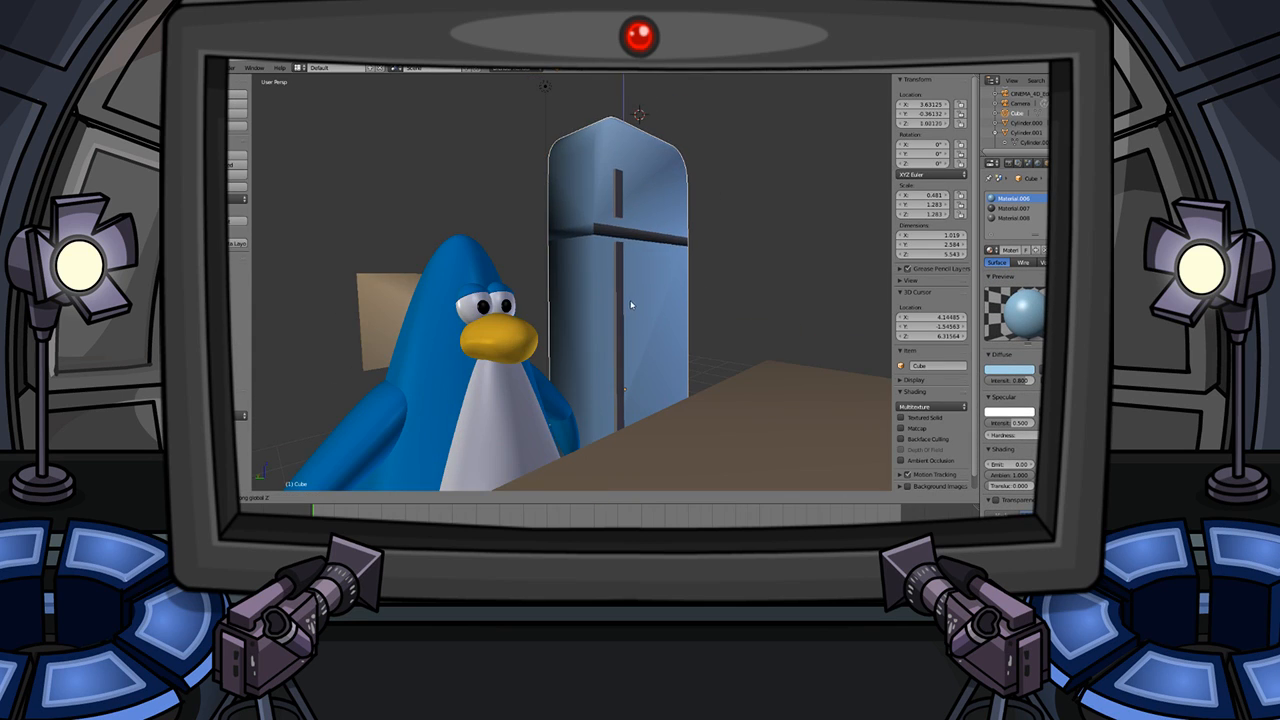
click(631, 300)
- Examine the enlarged fridge beside the penguin and tables from several angles and distances
scroll(631, 302, down, 6)
scroll(629, 341, up, 2)
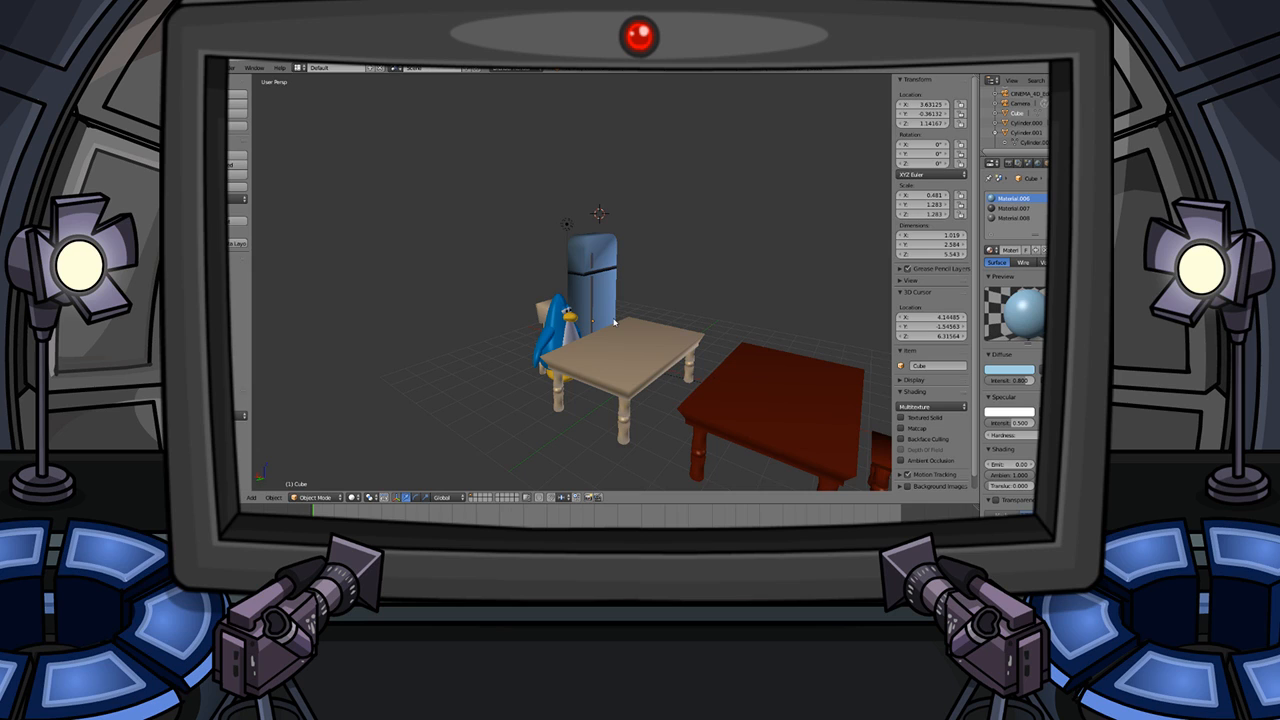
middle_drag(660, 308, 535, 297)
scroll(551, 300, up, 2)
scroll(535, 299, up, 1)
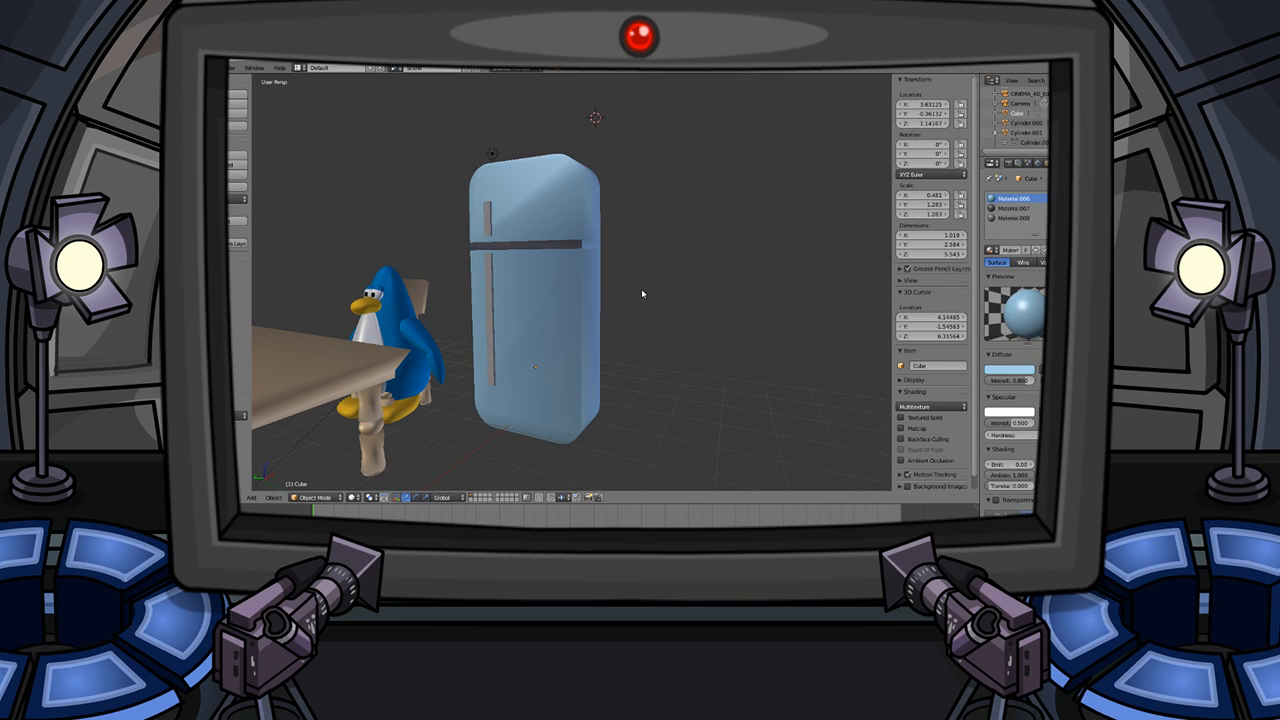
scroll(642, 294, down, 4)
middle_drag(510, 292, 560, 299)
scroll(530, 292, down, 4)
scroll(530, 294, up, 3)
scroll(560, 299, down, 5)
scroll(549, 285, up, 5)
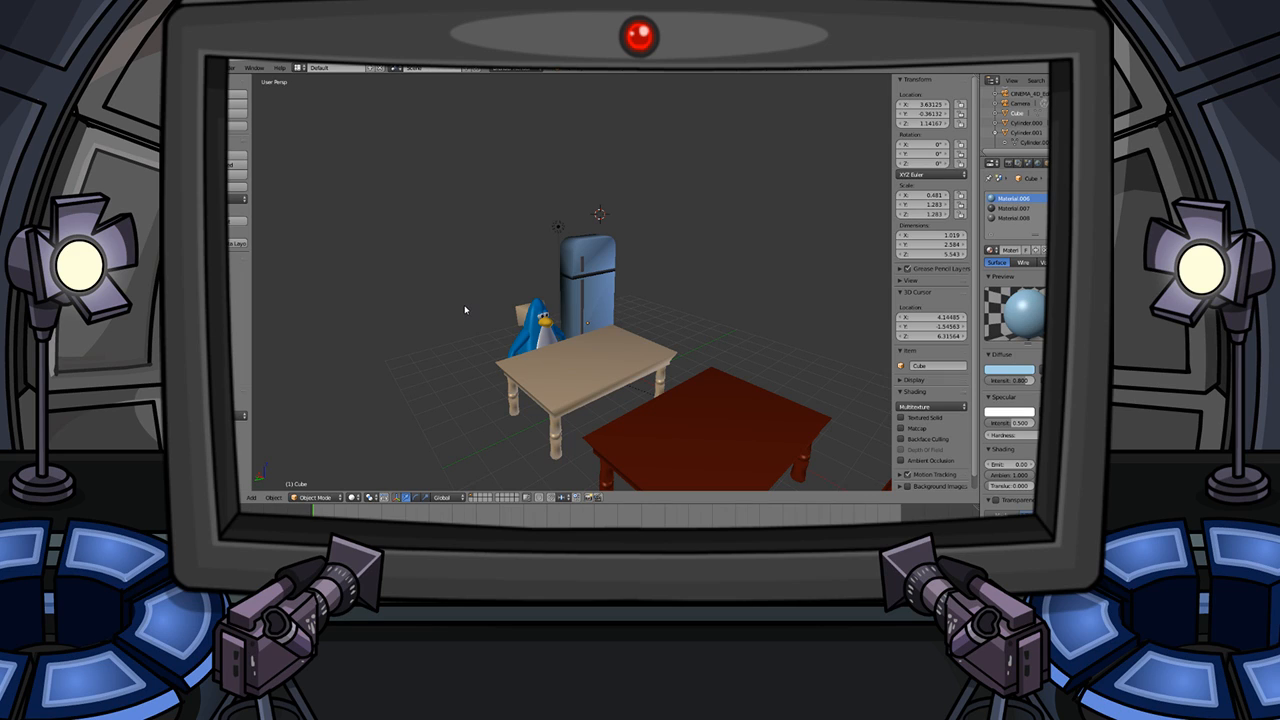
middle_drag(461, 299, 601, 297)
scroll(477, 363, down, 5)
scroll(477, 297, up, 6)
scroll(500, 314, down, 3)
scroll(494, 326, down, 3)
scroll(500, 326, up, 5)
scroll(506, 326, down, 4)
scroll(494, 326, down, 2)
scroll(494, 326, up, 6)
scroll(508, 326, down, 7)
scroll(536, 307, up, 4)
scroll(591, 288, up, 4)
scroll(601, 297, down, 3)
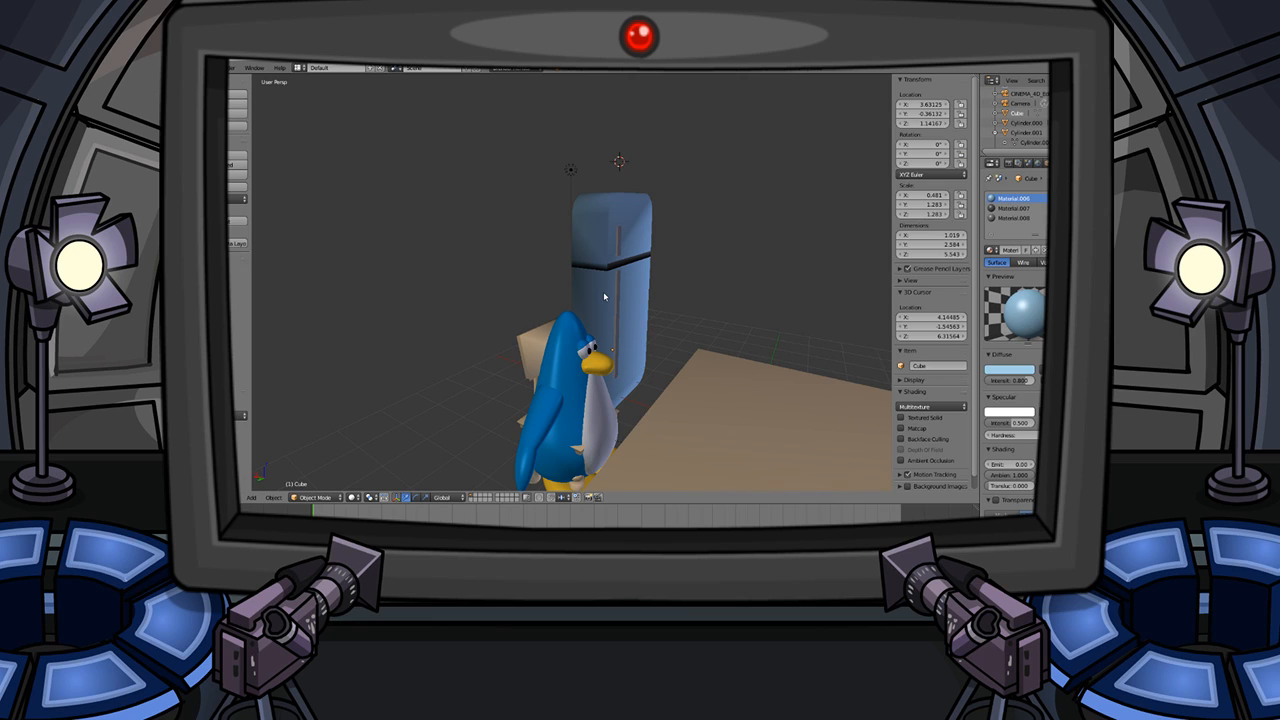
middle_drag(604, 296, 588, 251)
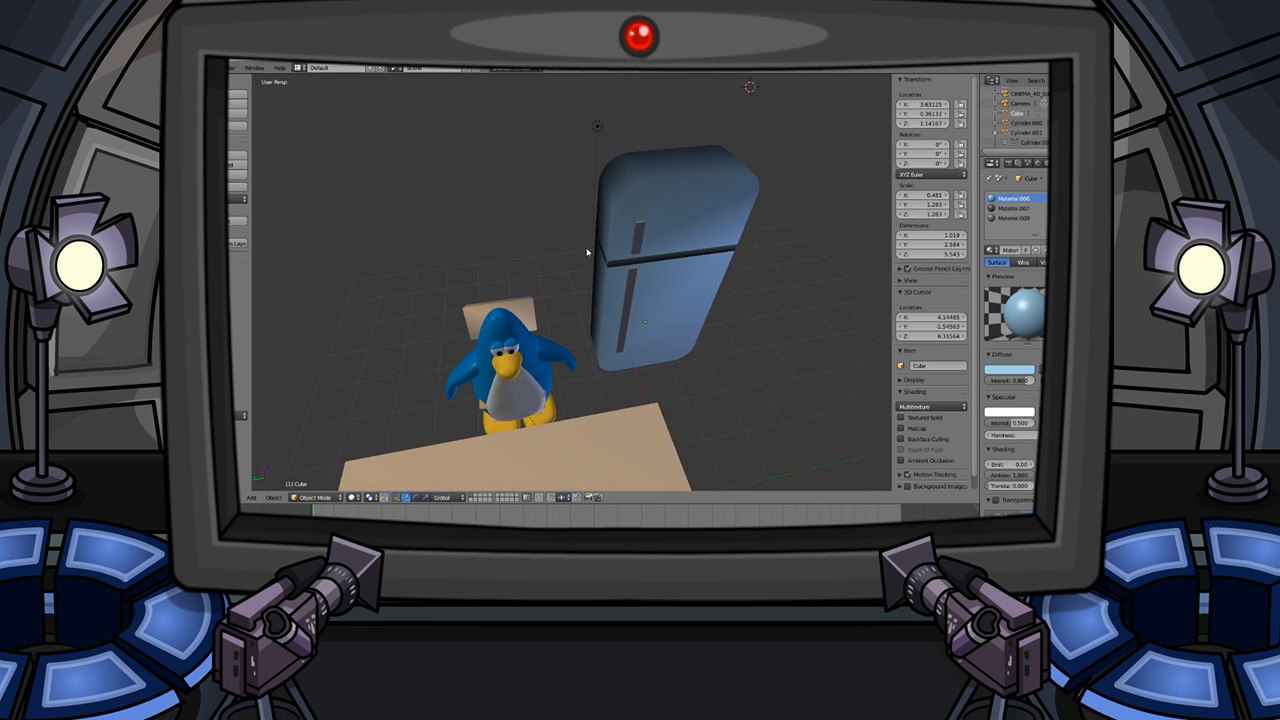
scroll(581, 236, up, 4)
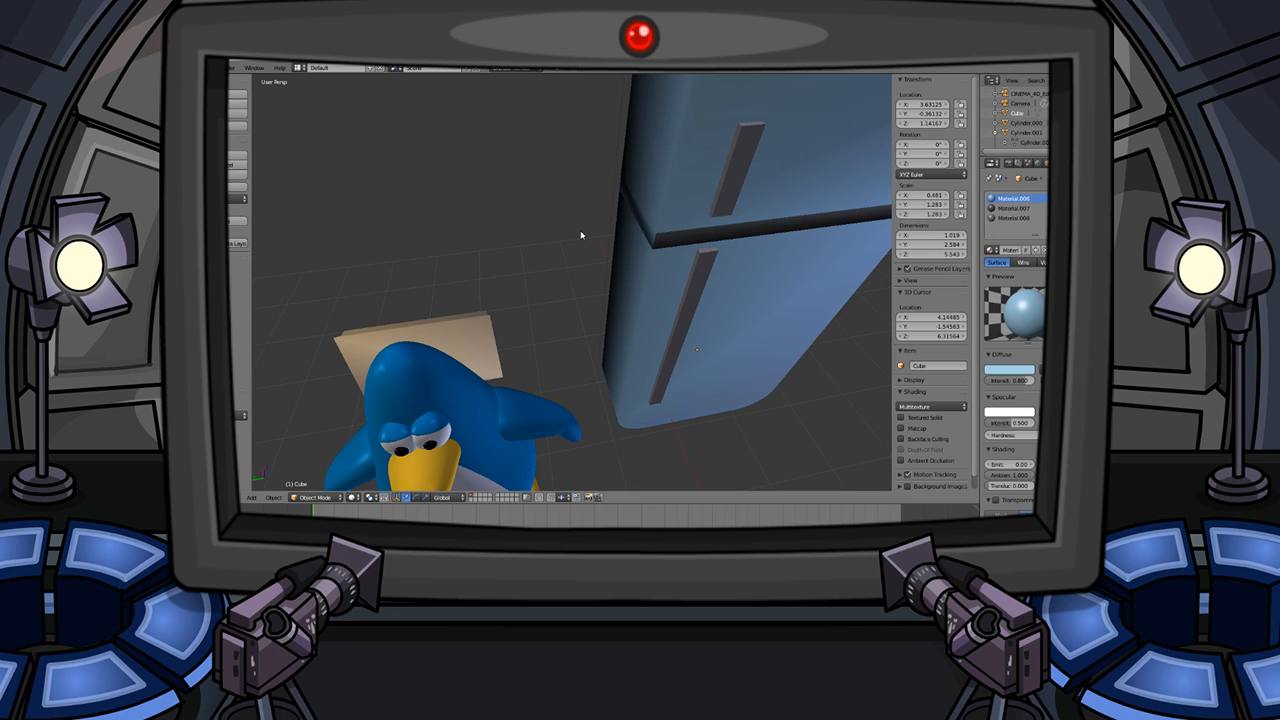
scroll(526, 274, down, 6)
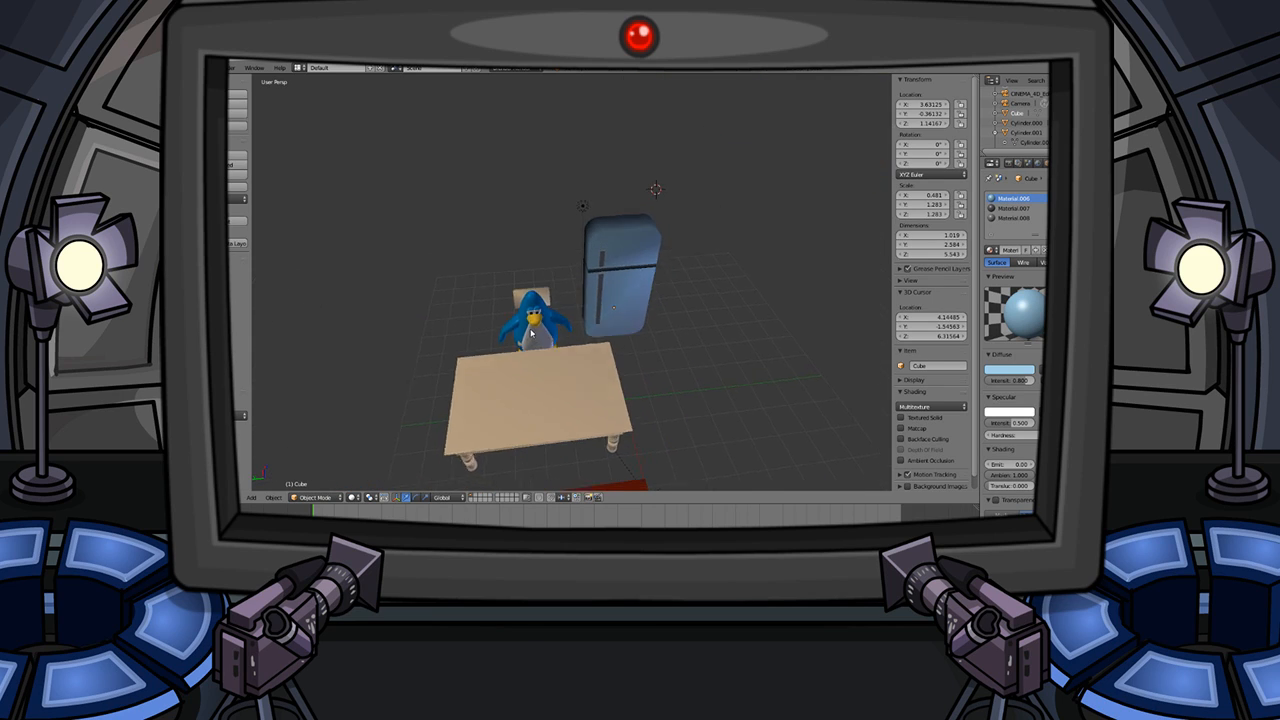
- Add a cube and move it to about Y 5.39 and Z 0.99, on the penguin's other side from the fridge
scroll(600, 295, up, 5)
key(shift+a)
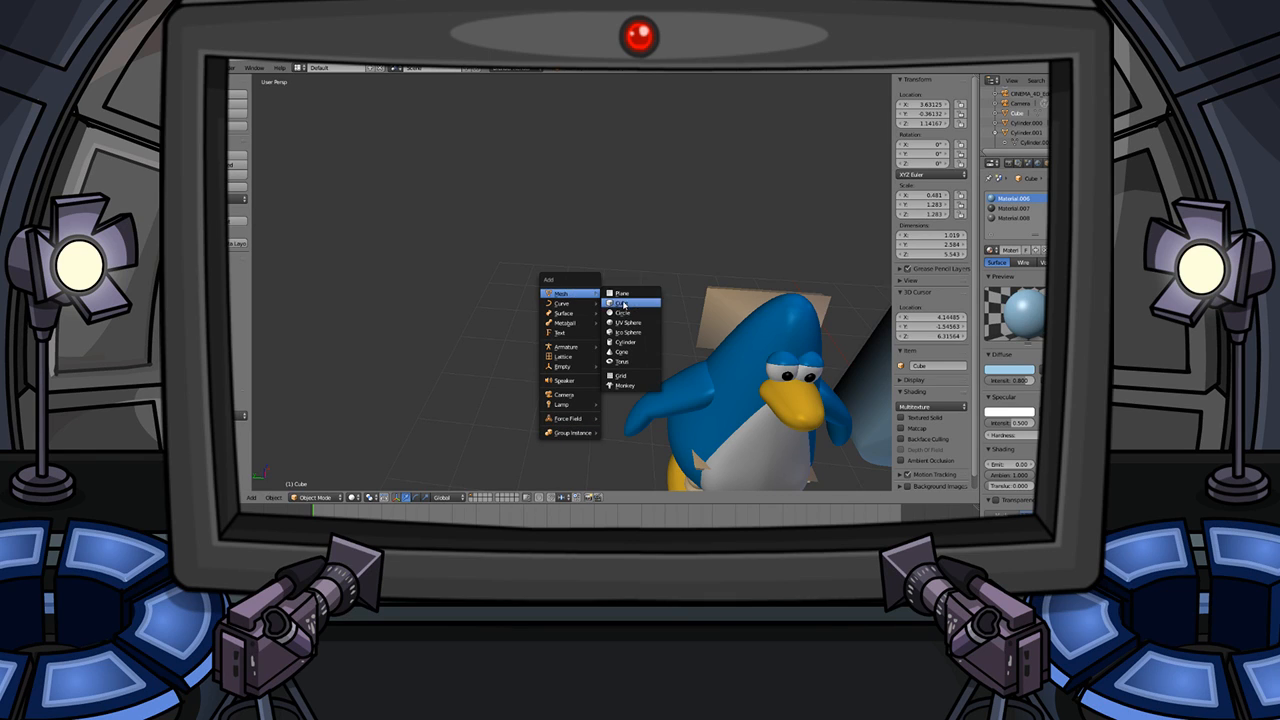
click(622, 303)
scroll(623, 315, down, 4)
key(g)
key(y)
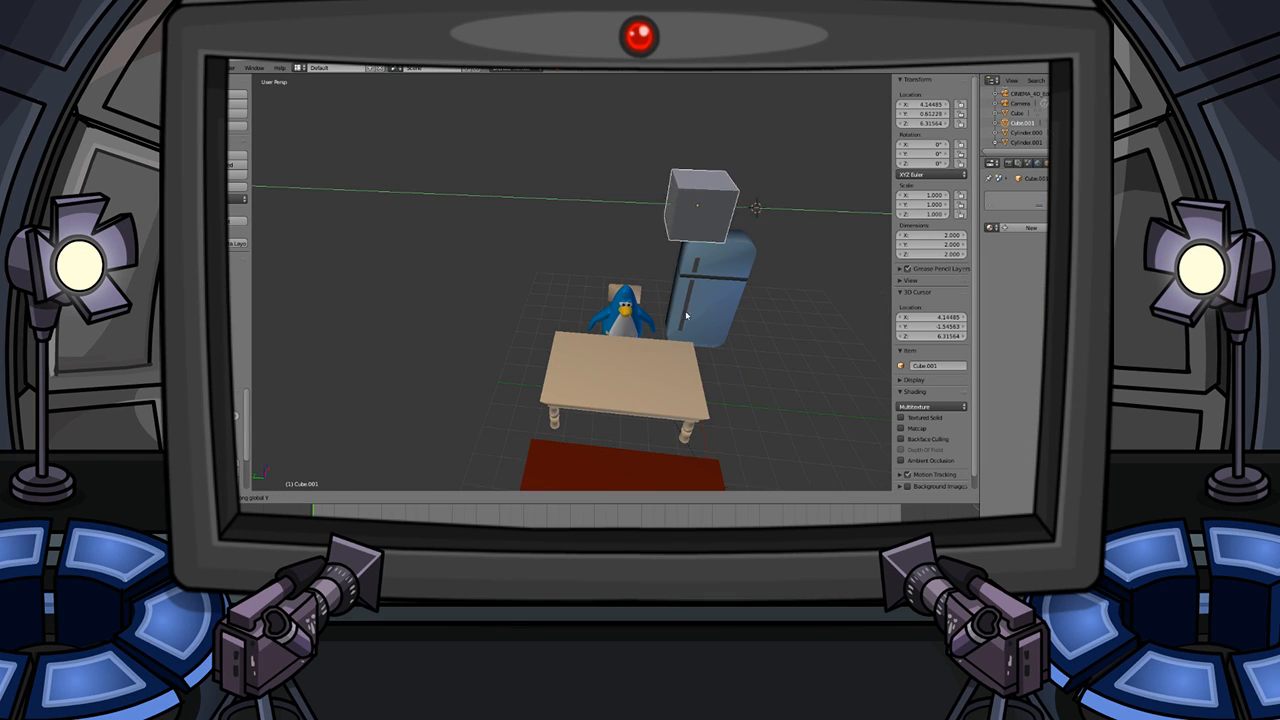
key(z)
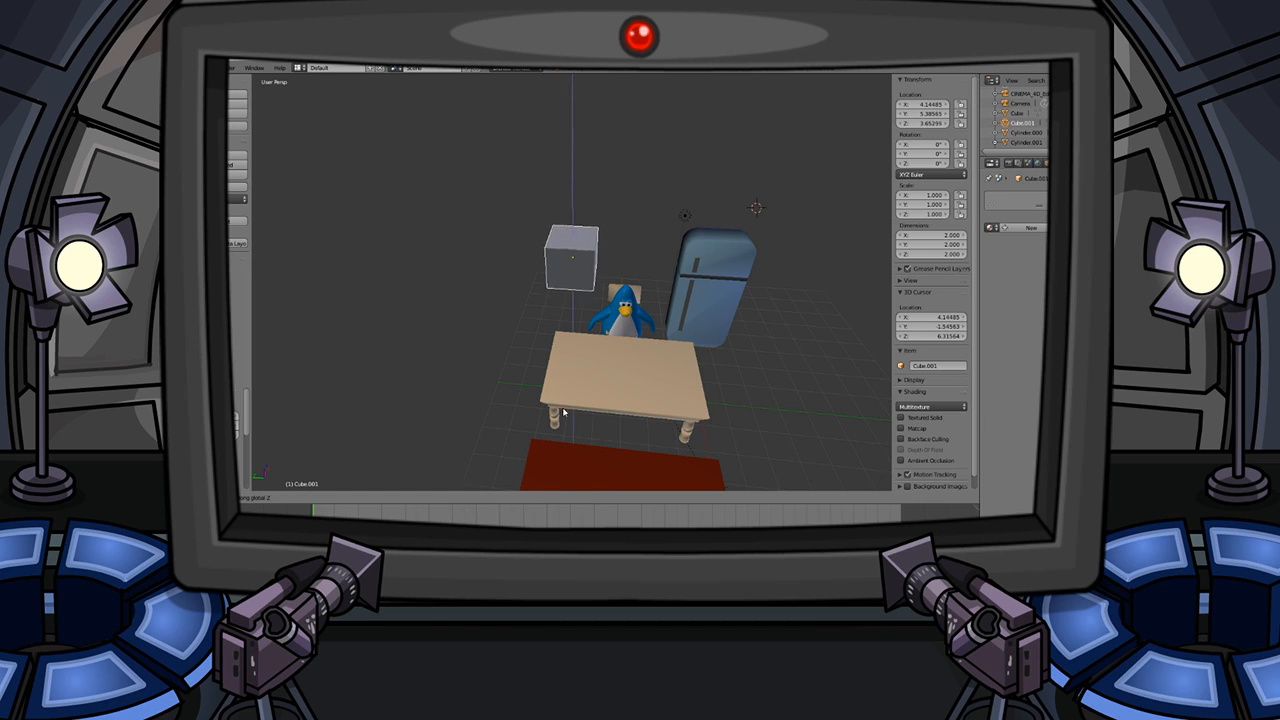
click(567, 458)
- Move the new cube along the X axis to about 5.45
middle_drag(567, 458, 607, 296)
key(g)
key(x)
key(y)
key(x)
click(616, 330)
key(Tab)
key(Tab)
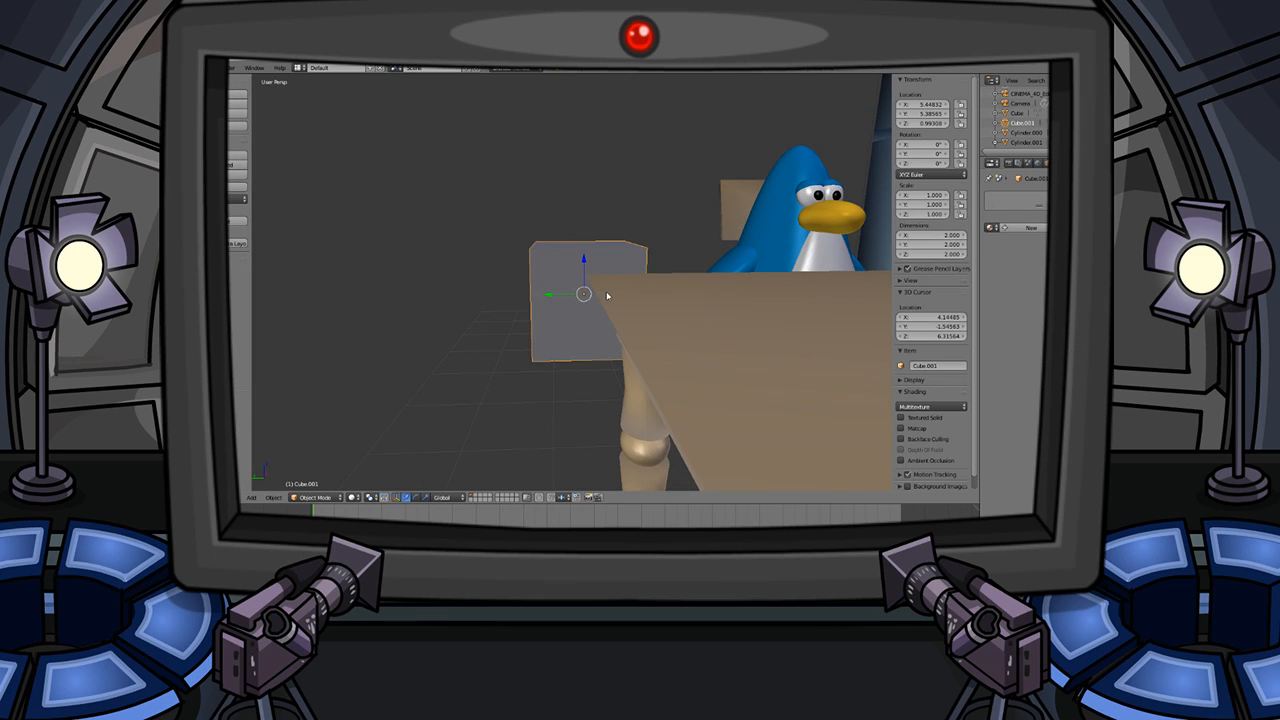
key(Tab)
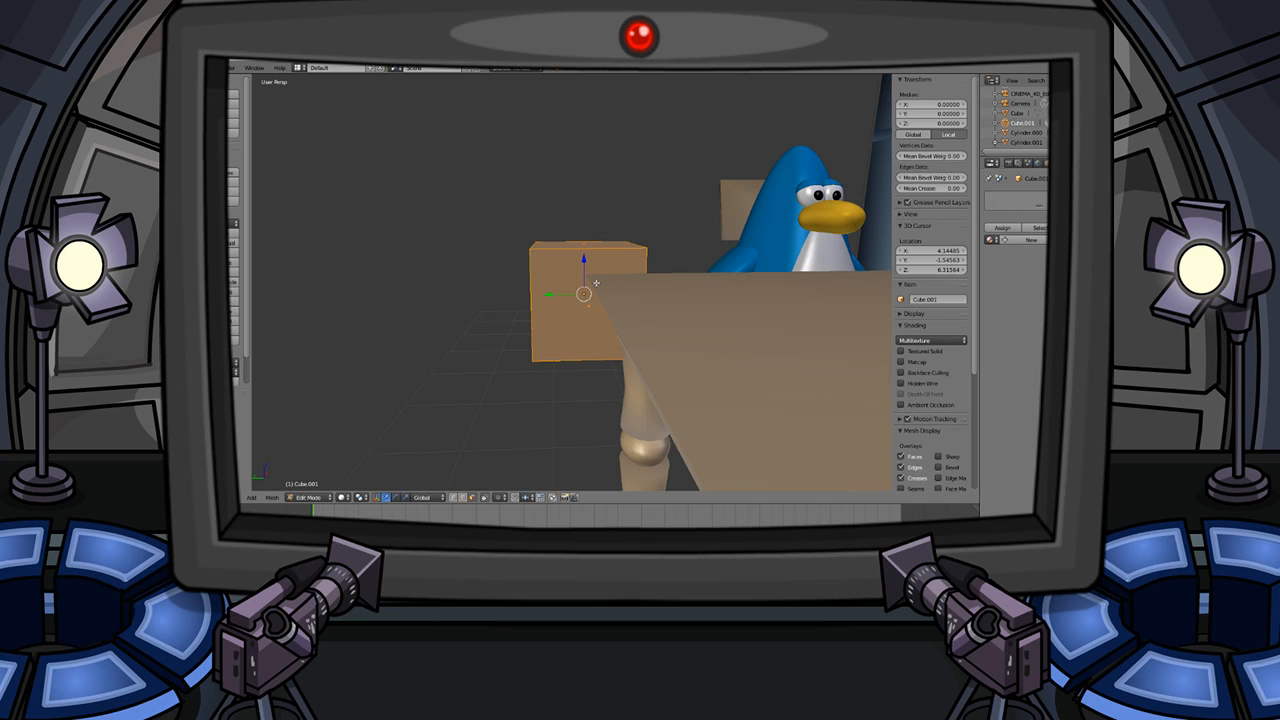
key(Tab)
- Set the cube's X and Y dimensions to 2.25
middle_drag(470, 256, 611, 286)
scroll(611, 286, up, 1)
mouse_move(931, 226)
mouse_down()
mouse_move(957, 221)
mouse_move(943, 231)
mouse_up()
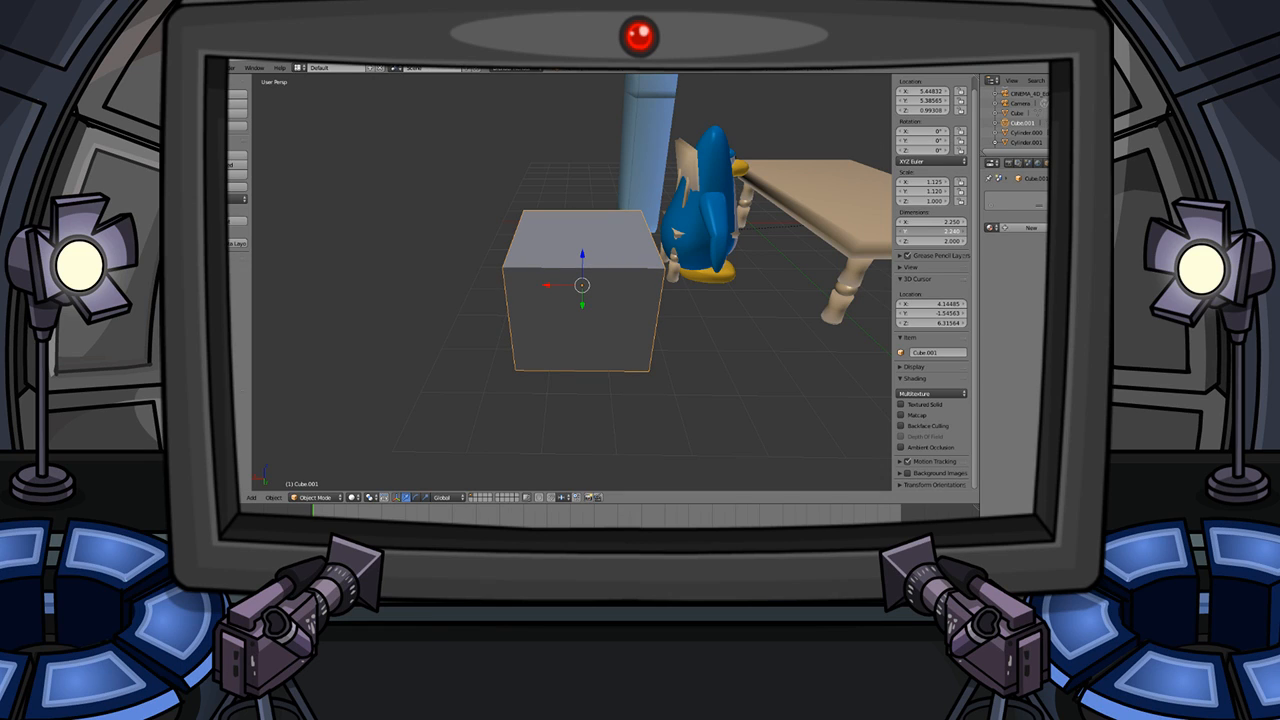
scroll(693, 262, up, 1)
middle_drag(693, 262, 654, 248)
key(Tab)
scroll(651, 266, down, 4)
scroll(651, 266, up, 1)
key(Tab)
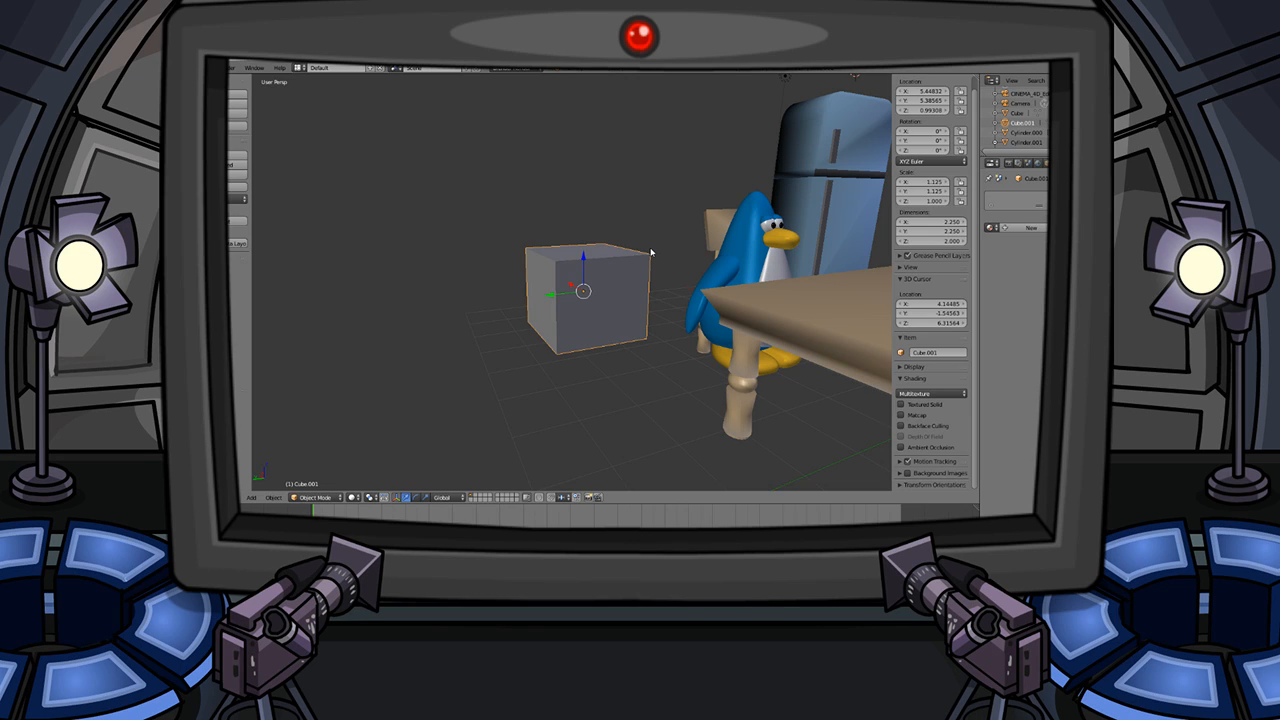
- Extrude the cube's top face slightly upward and scale it outward to about 2.31 wide, forming an overhanging lip
key(Tab)
key(KP_Decimal)
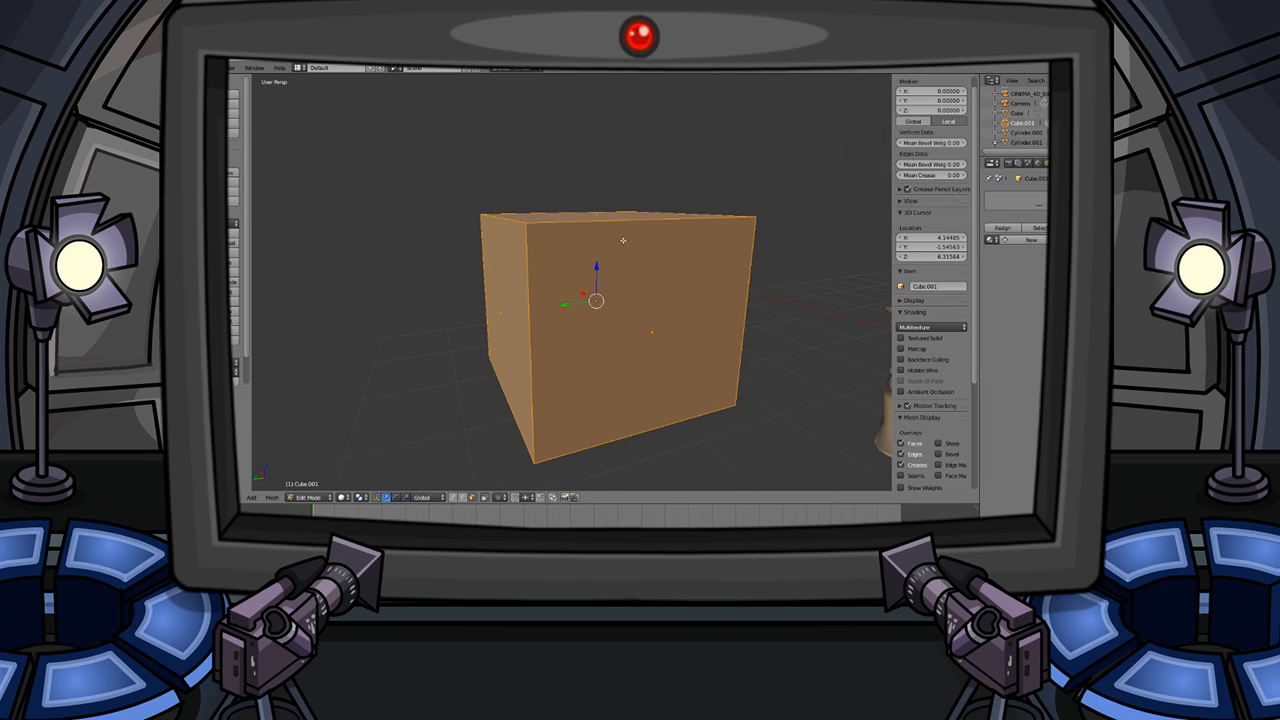
right_click(598, 211)
key(e)
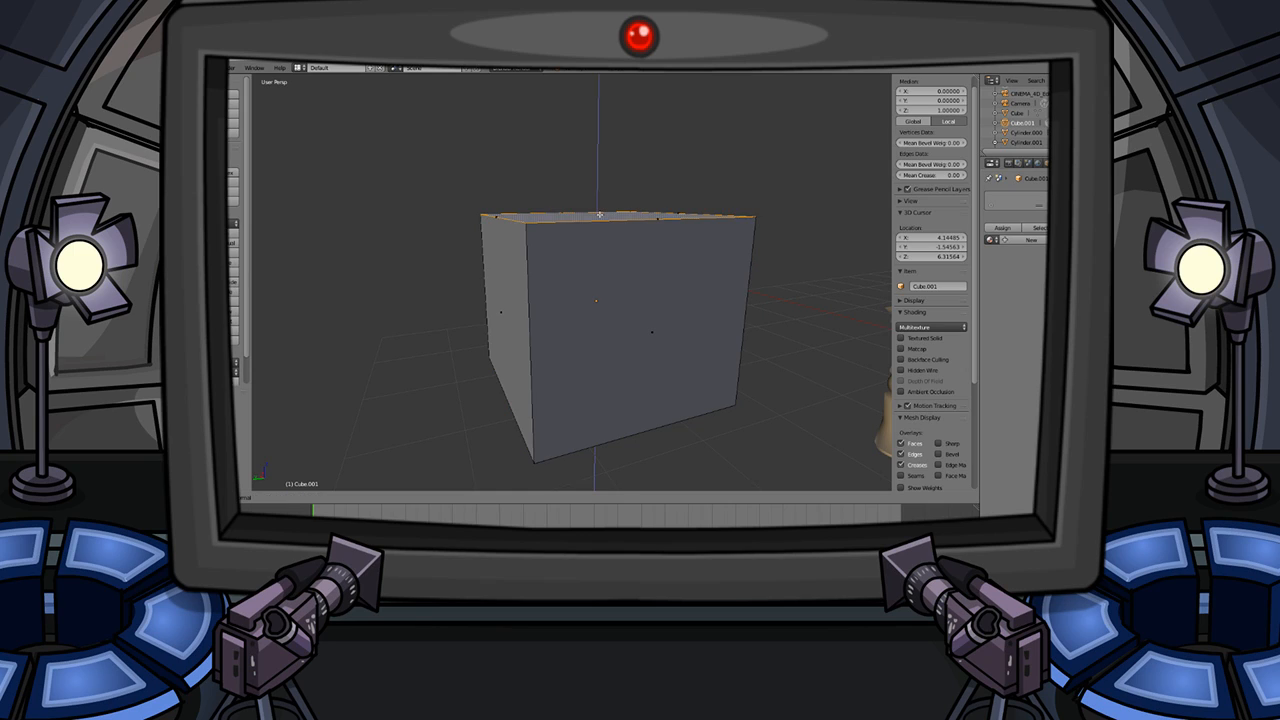
click(769, 201)
key(s)
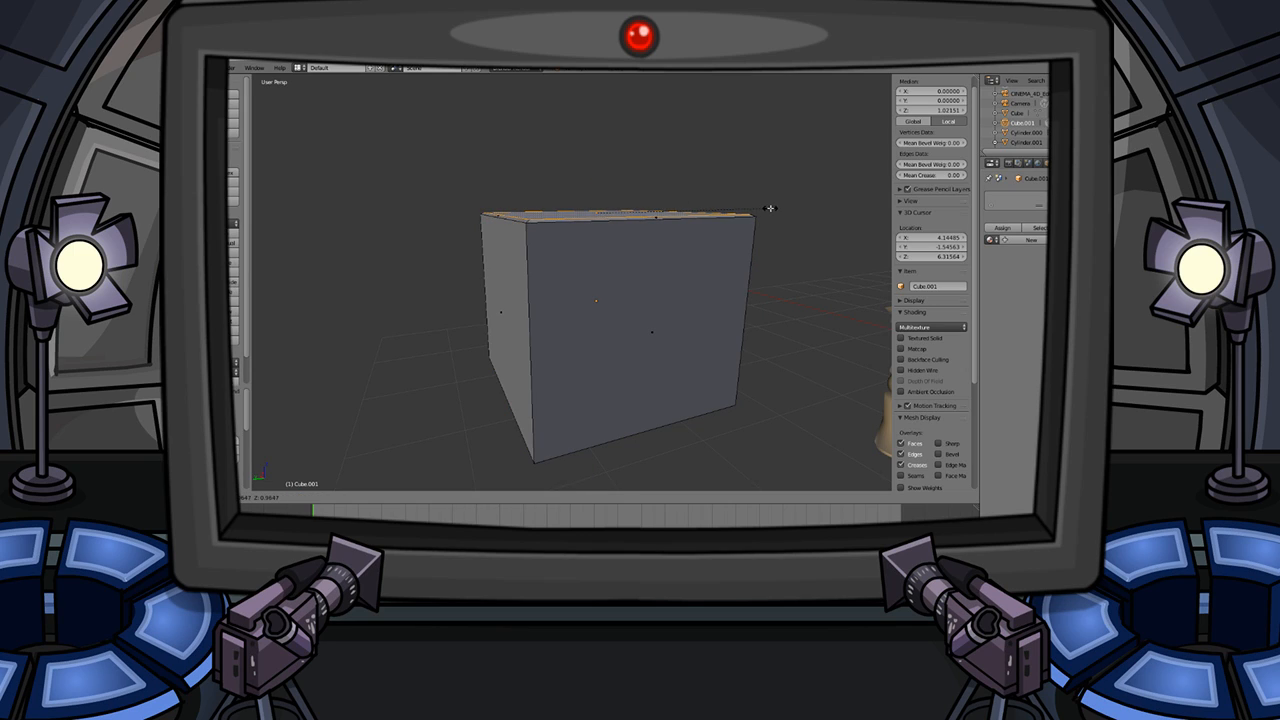
click(766, 207)
middle_drag(548, 212, 603, 239)
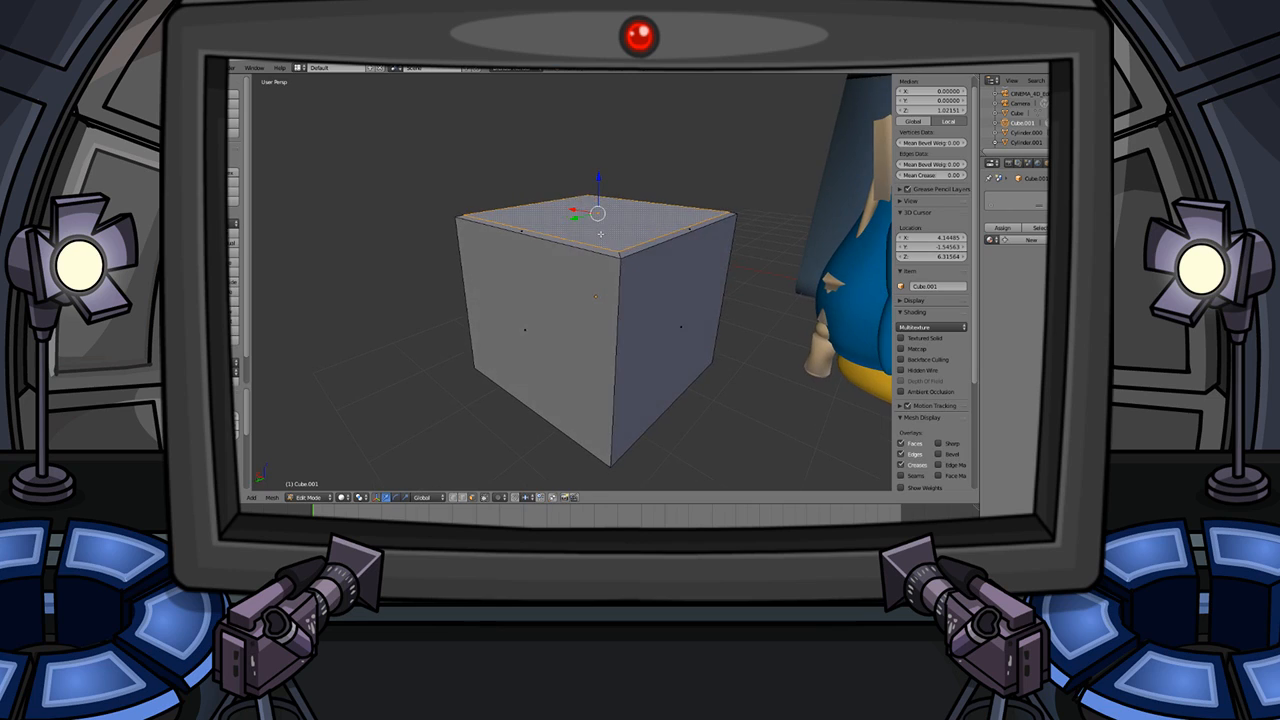
- Extrude the widened top face upward, bringing the block's total height to about 2.06
key(Tab)
key(a)
middle_drag(692, 252, 629, 217)
right_click(671, 246)
key(Tab)
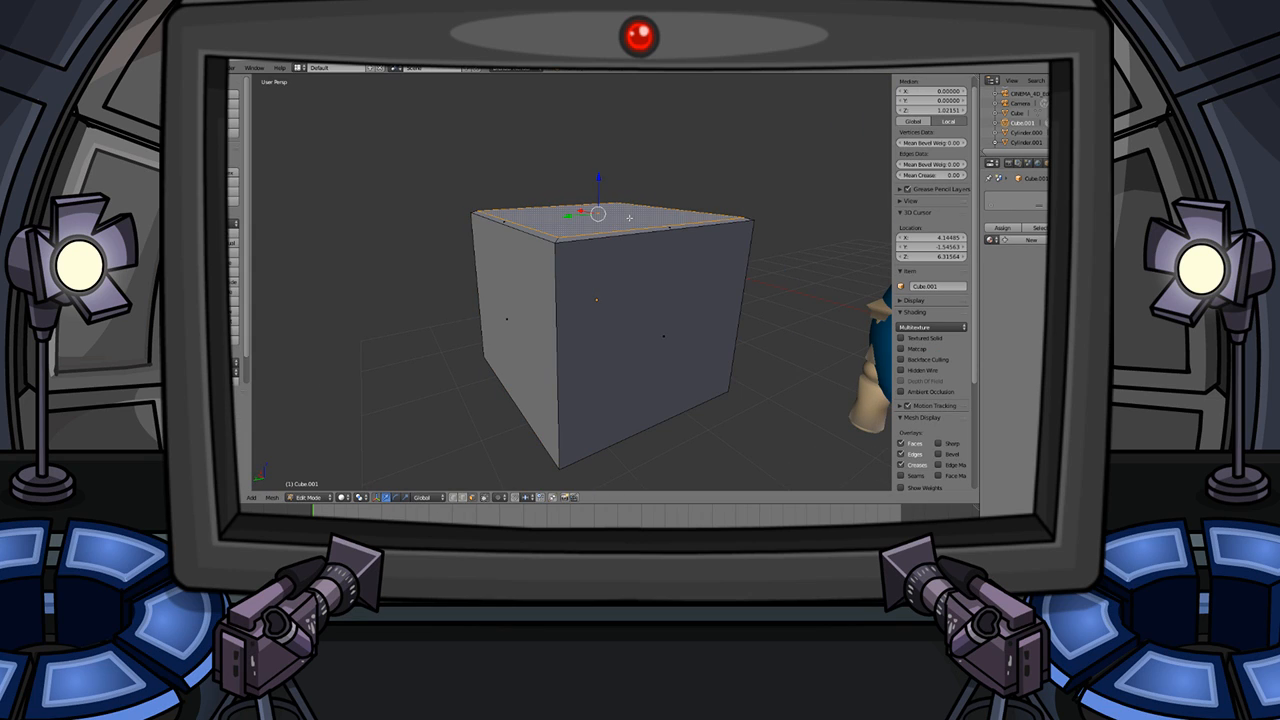
key(e)
click(684, 206)
middle_drag(684, 206, 650, 229)
key(Tab)
scroll(648, 212, down, 3)
scroll(650, 229, up, 1)
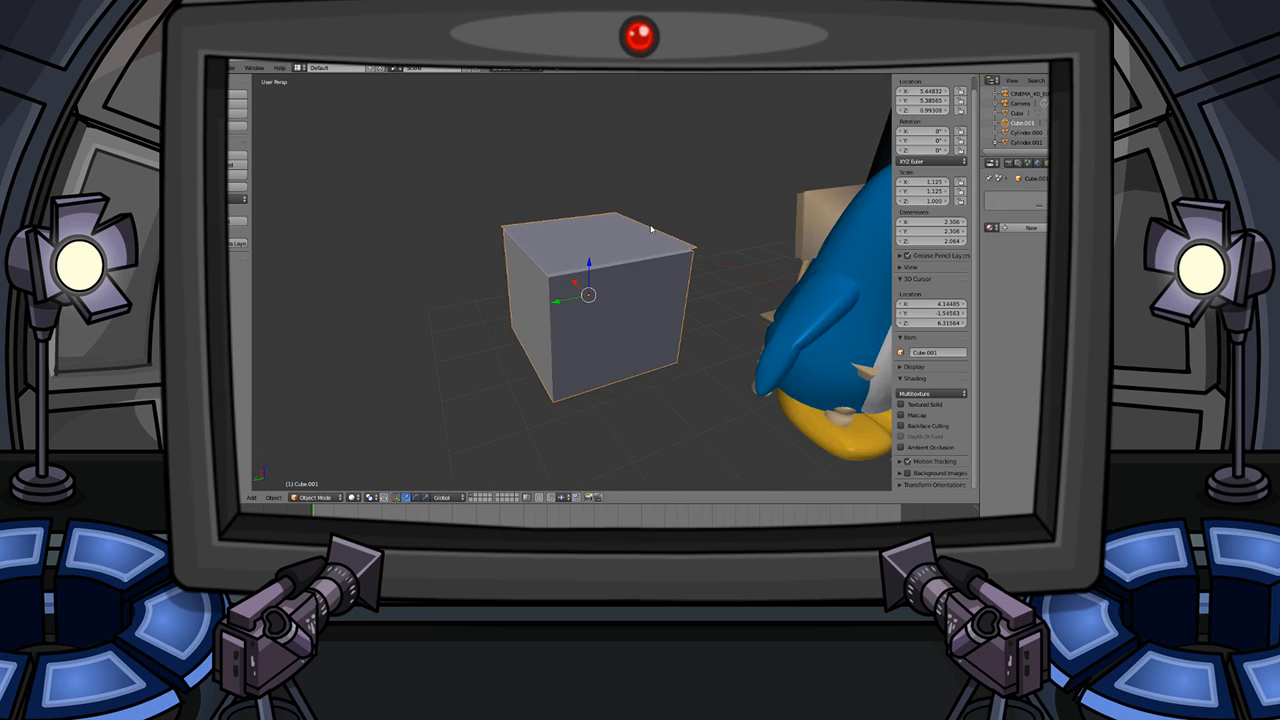
- Extrude the top slab once more, bringing the block's total height to about 2.13
scroll(651, 229, up, 1)
key(Tab)
key(e)
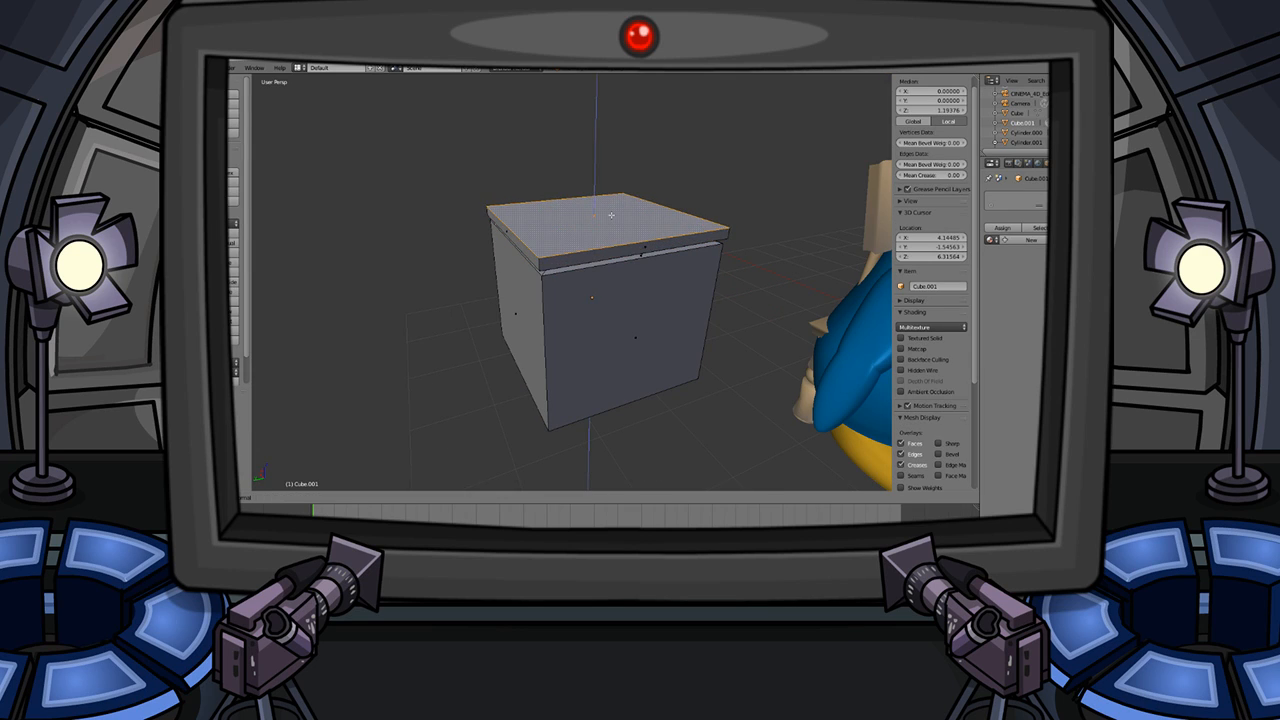
click(611, 216)
key(Tab)
middle_drag(673, 258, 636, 244)
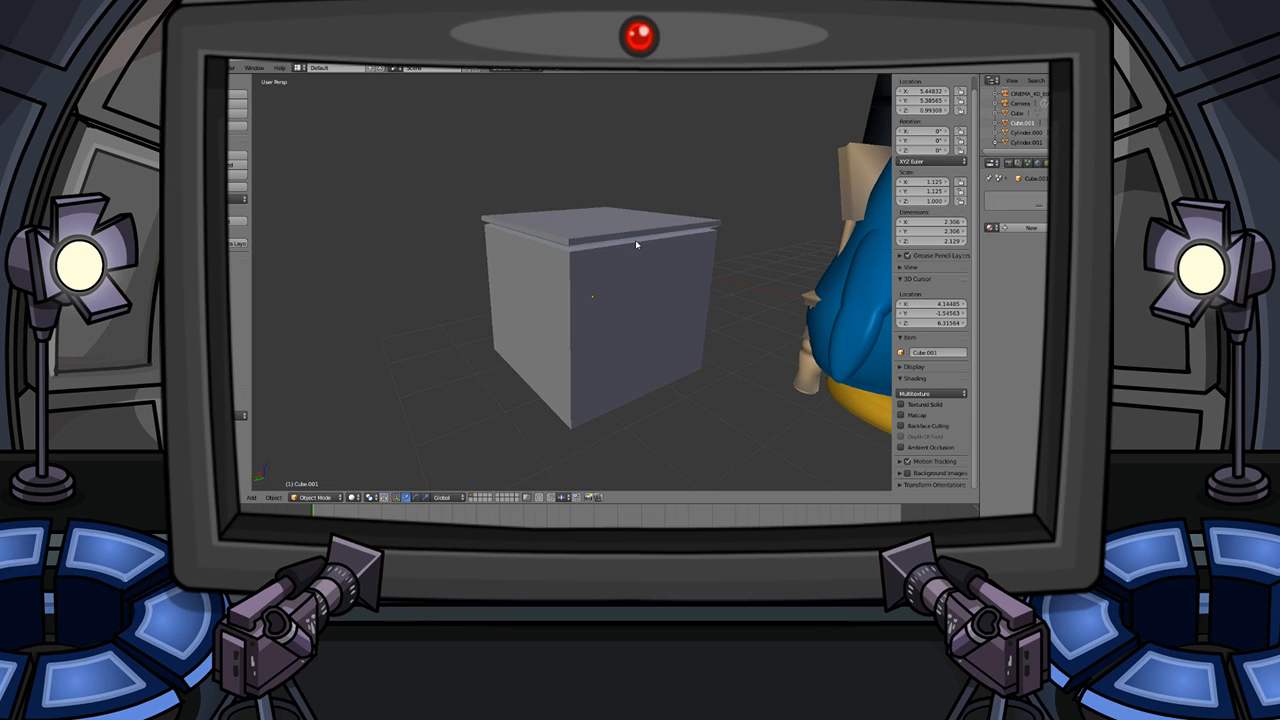
- Try a loop cut across the block, slid close to the rear edge of its top
scroll(621, 238, up, 2)
middle_drag(531, 206, 595, 305)
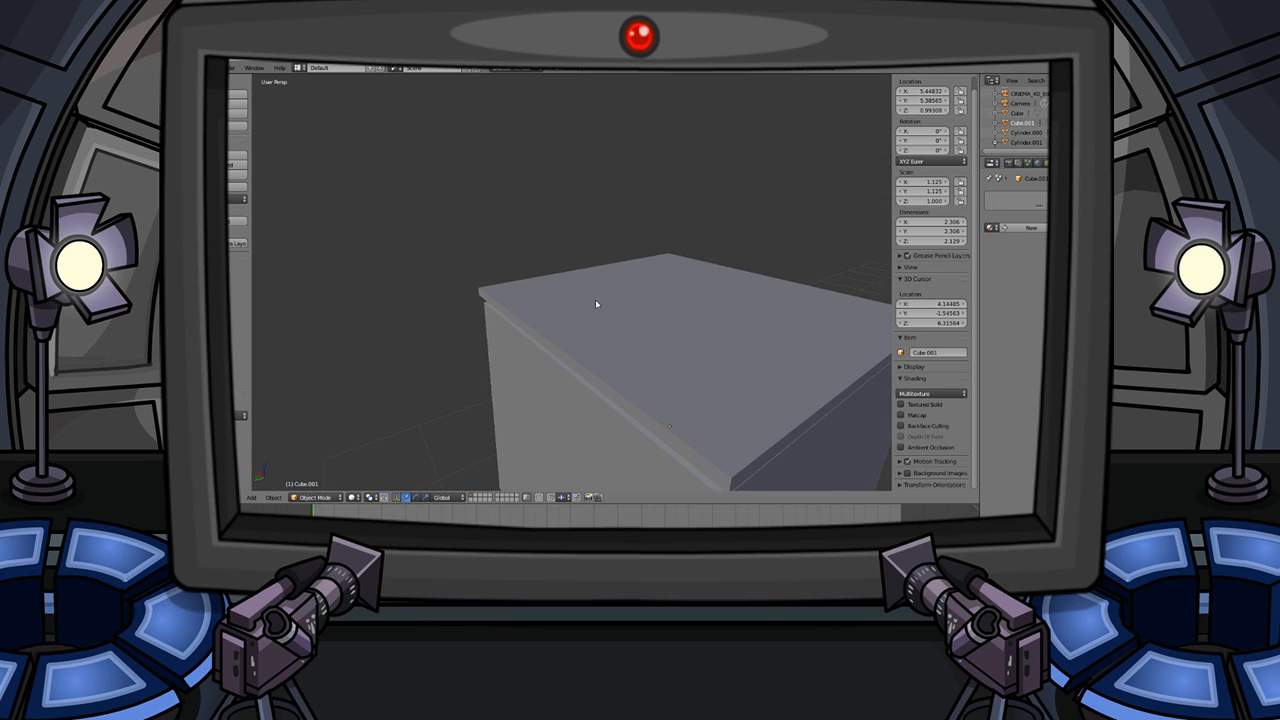
key(Tab)
key(ctrl+r)
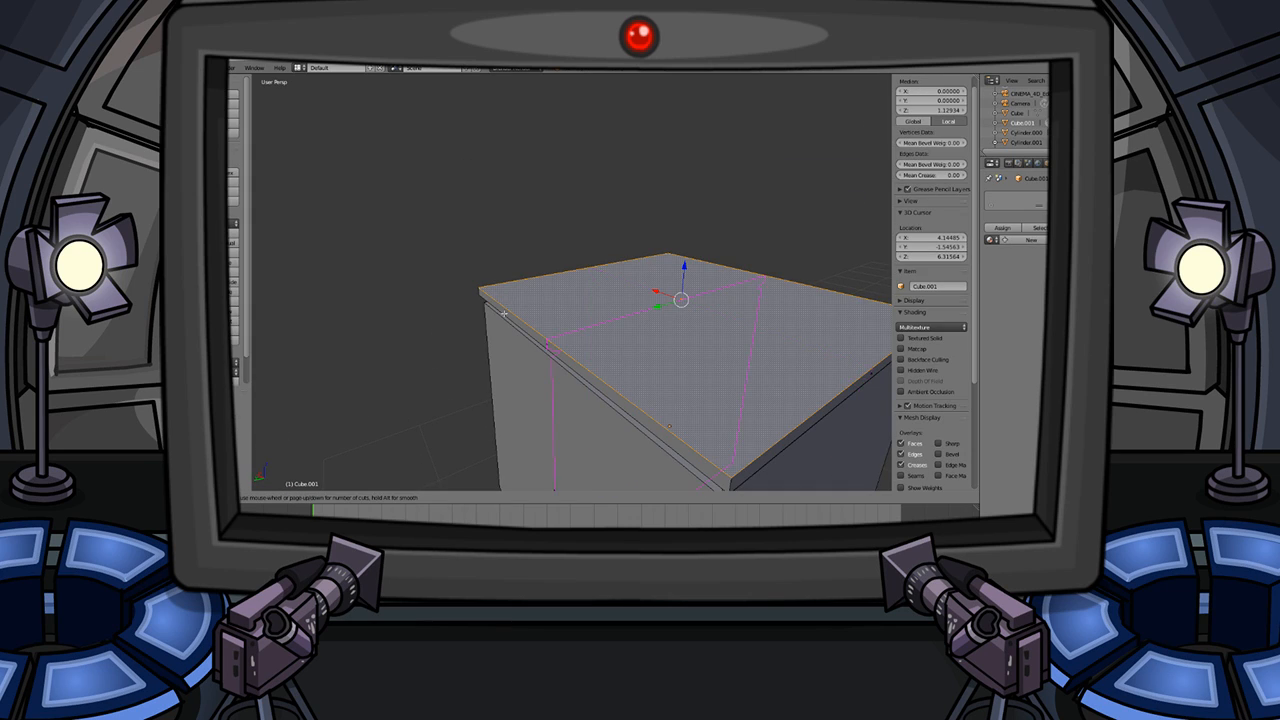
click(504, 314)
click(421, 237)
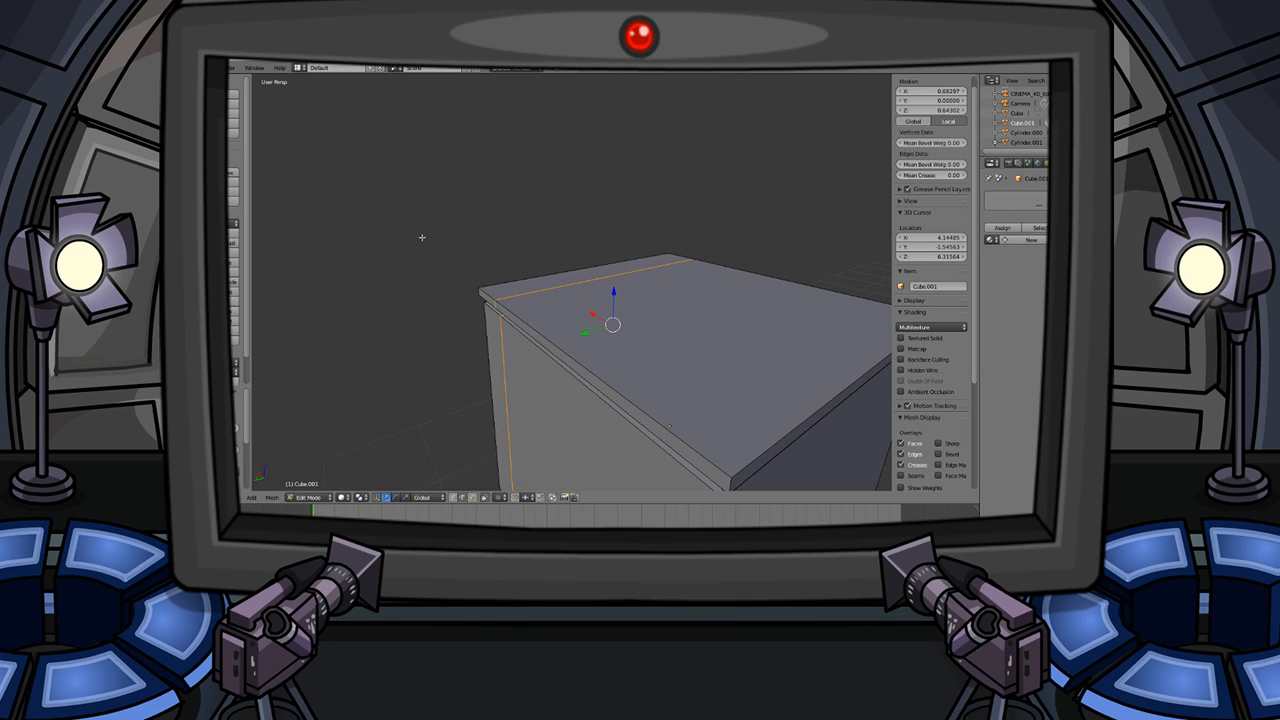
- Try to raise a back panel by extruding the narrow rear strip of the top to a total height of about 2.82
right_click(553, 275)
key(ctrl+Tab)
click(553, 278)
right_click(544, 277)
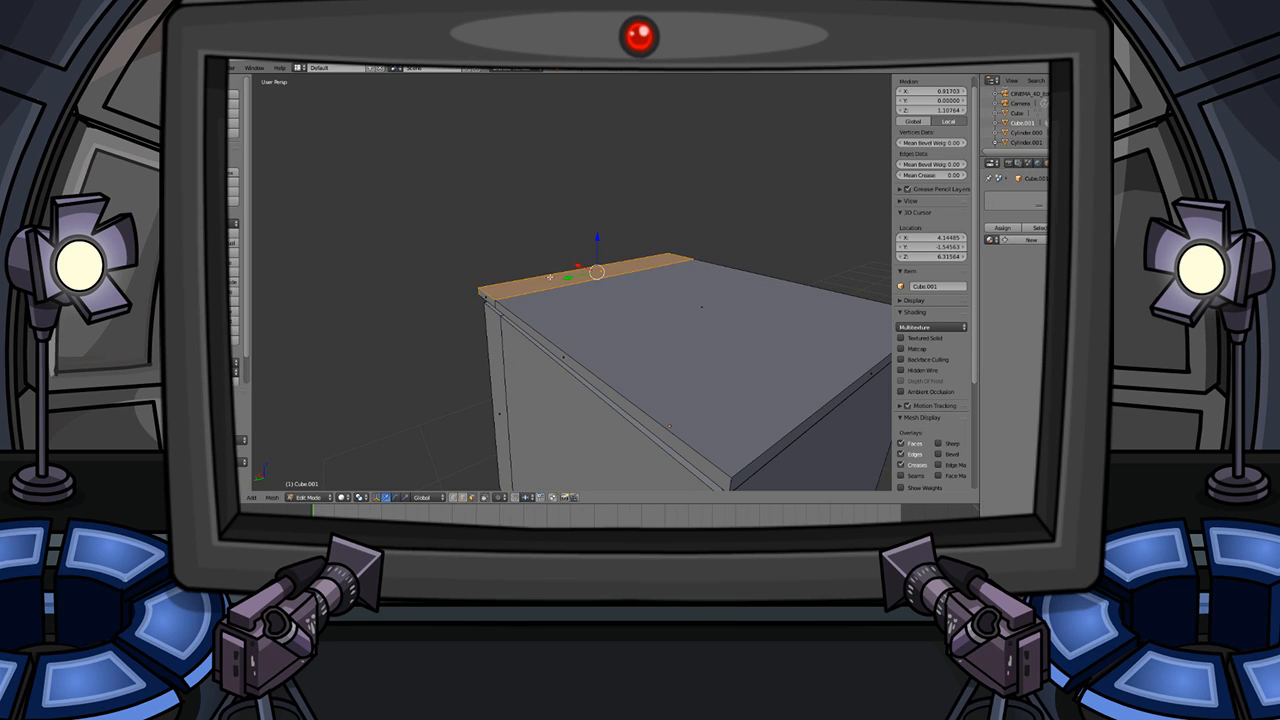
key(e)
click(520, 243)
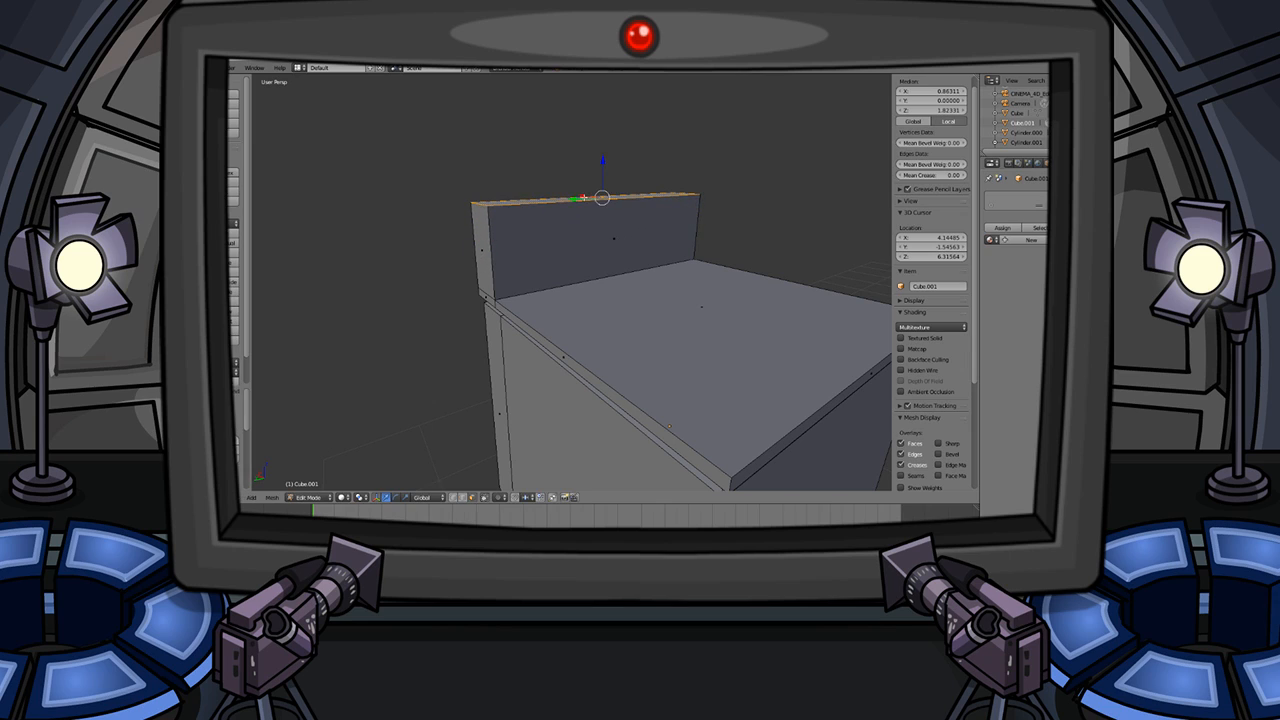
- Try scaling down the back panel's top face, and undo the panel and the loop cut
middle_drag(520, 243, 567, 221)
key(ctrl+z)
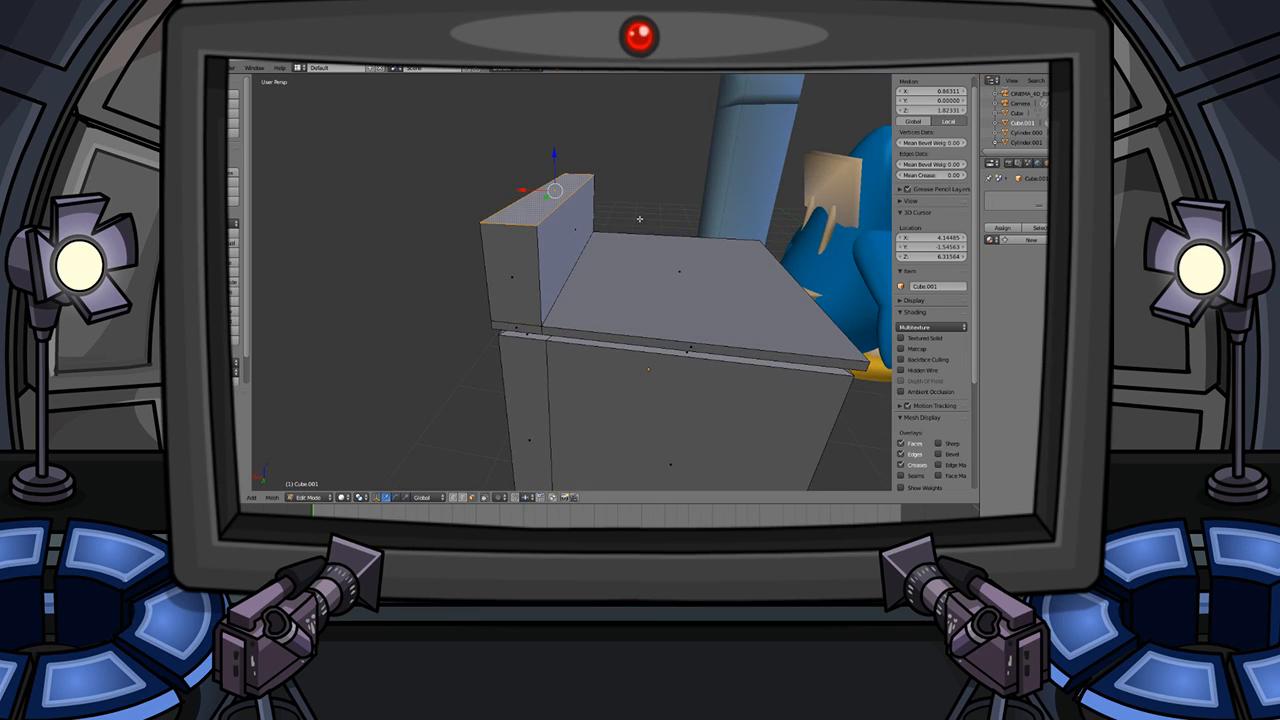
key(s)
click(603, 209)
key(Tab)
scroll(699, 256, down, 3)
middle_drag(699, 256, 610, 257)
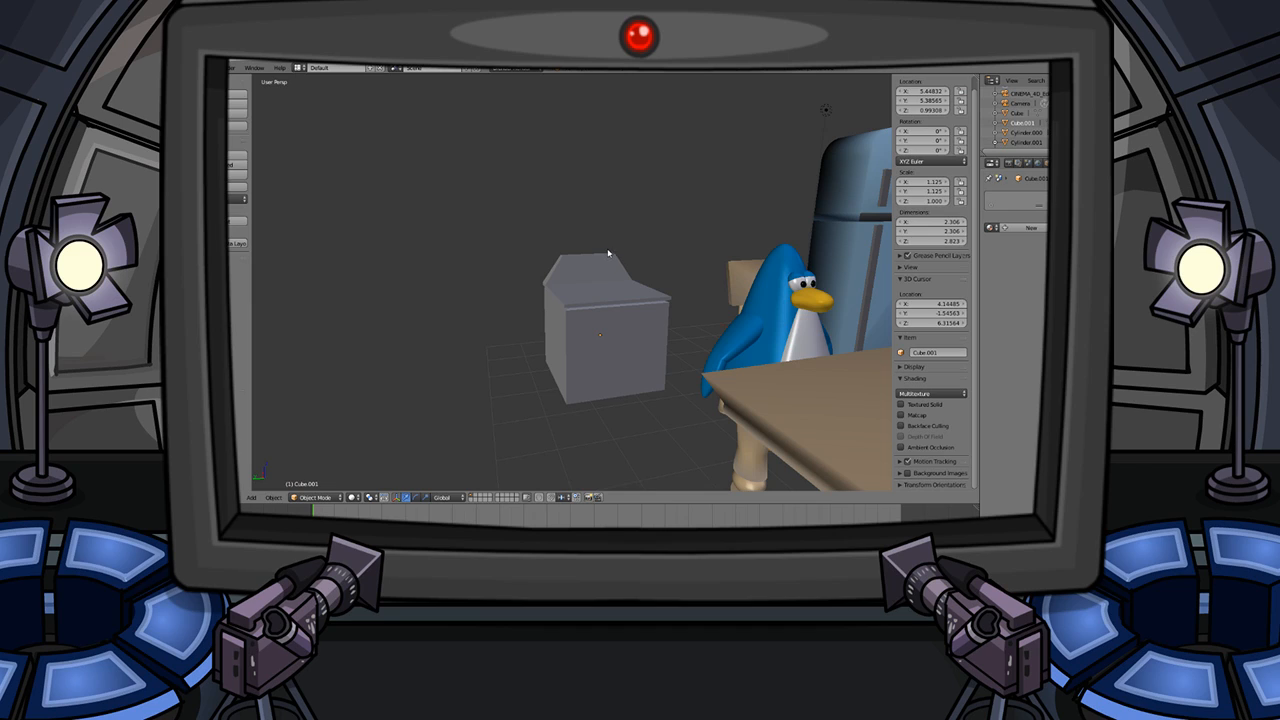
key(ctrl+z)
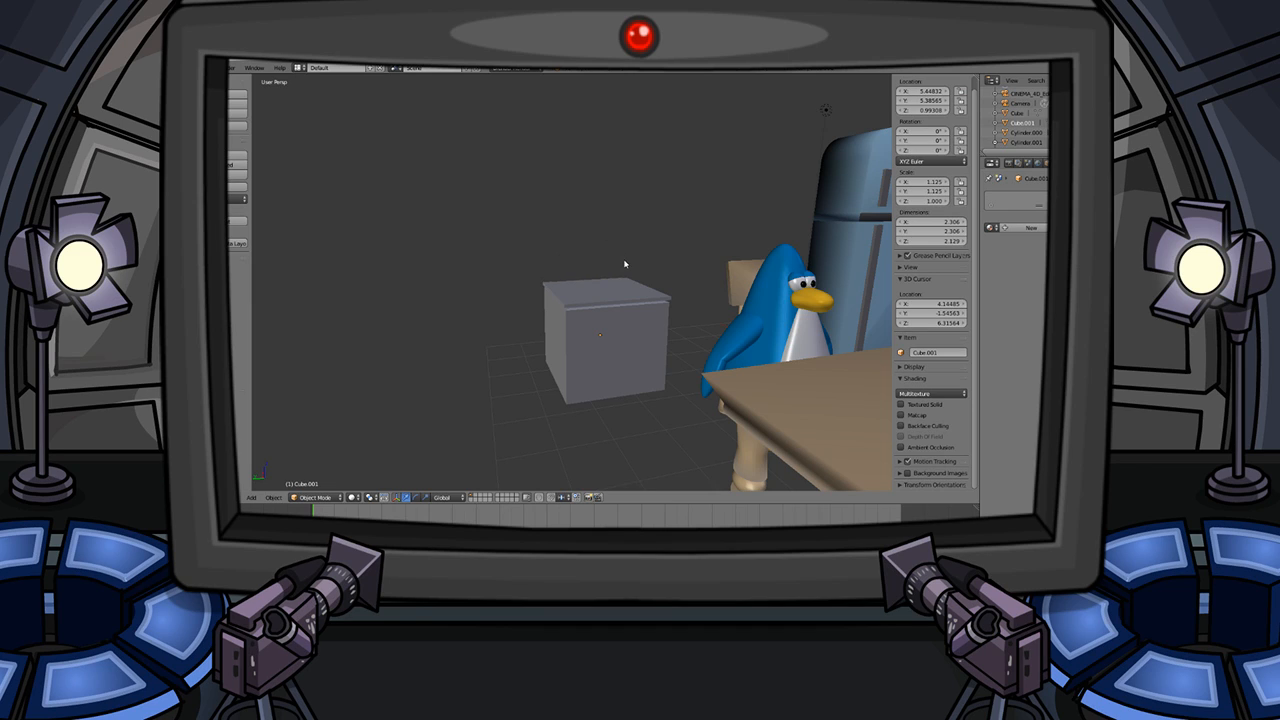
- Add a loop cut across the block, slid close to the rear edge of its top
key(Tab)
scroll(608, 260, up, 5)
middle_drag(597, 268, 559, 305)
key(ctrl+r)
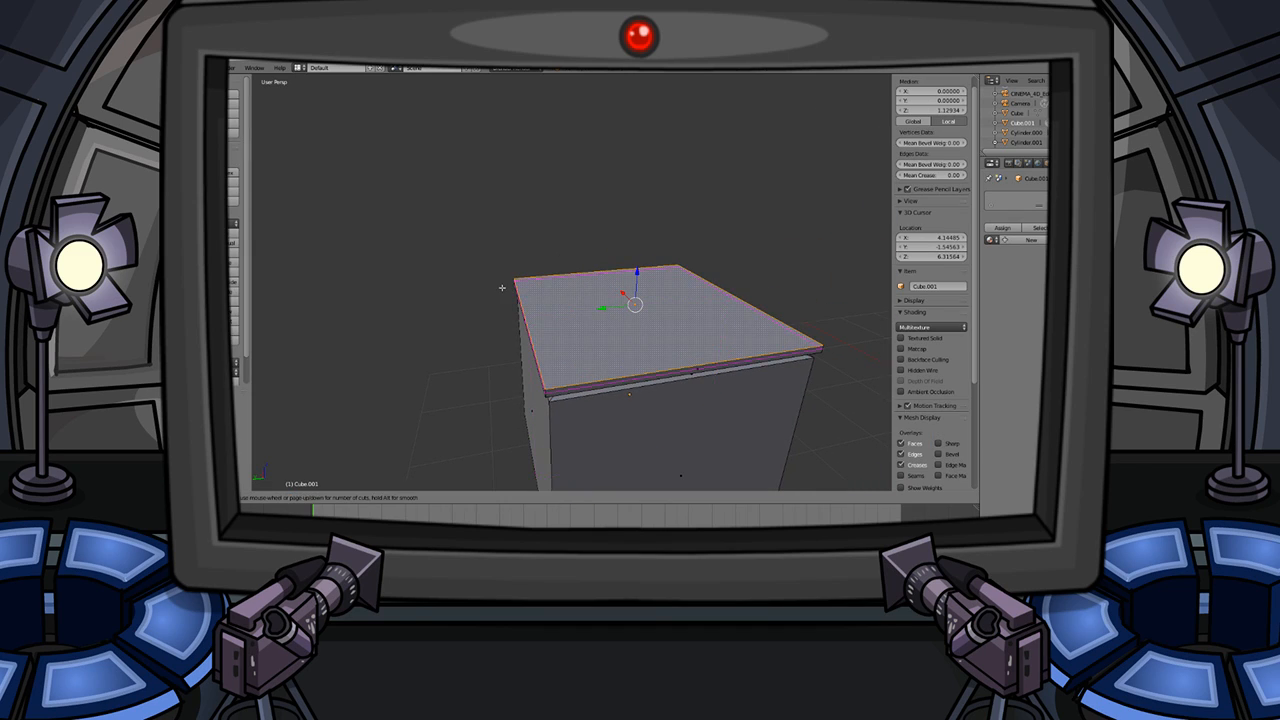
click(516, 293)
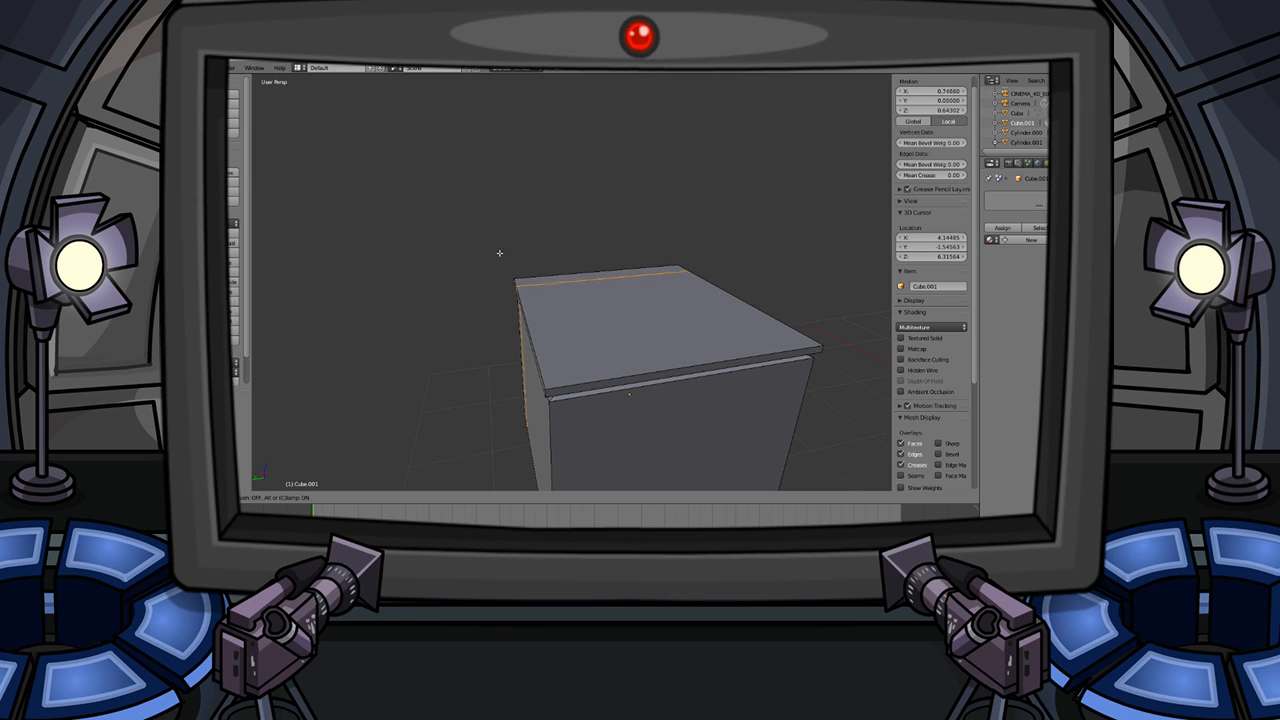
click(502, 250)
- Raise a back panel by extruding the narrow rear strip of the top to a total height of about 2.71
scroll(584, 263, up, 3)
mouse_move(584, 263)
middle_down()
mouse_move(591, 277)
mouse_move(594, 258)
middle_up()
right_click(594, 256)
key(ctrl+Tab)
click(596, 261)
key(e)
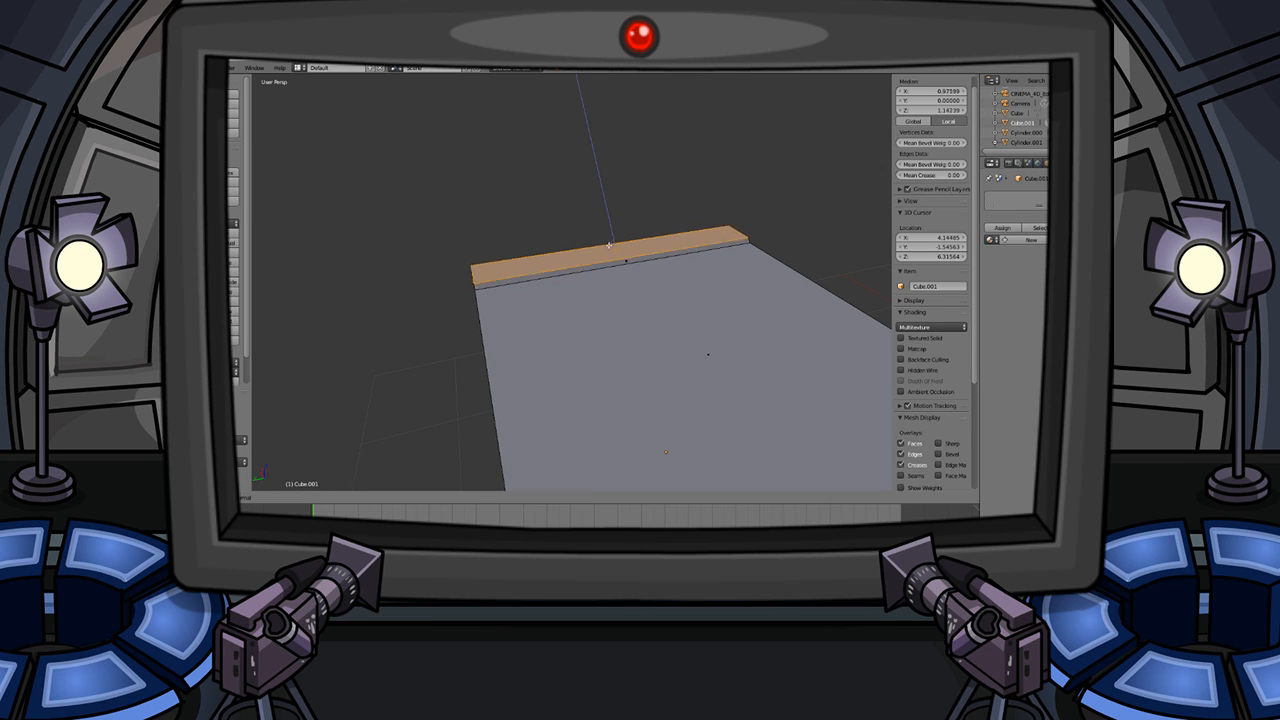
click(571, 199)
middle_drag(571, 199, 519, 232)
key(ctrl+z)
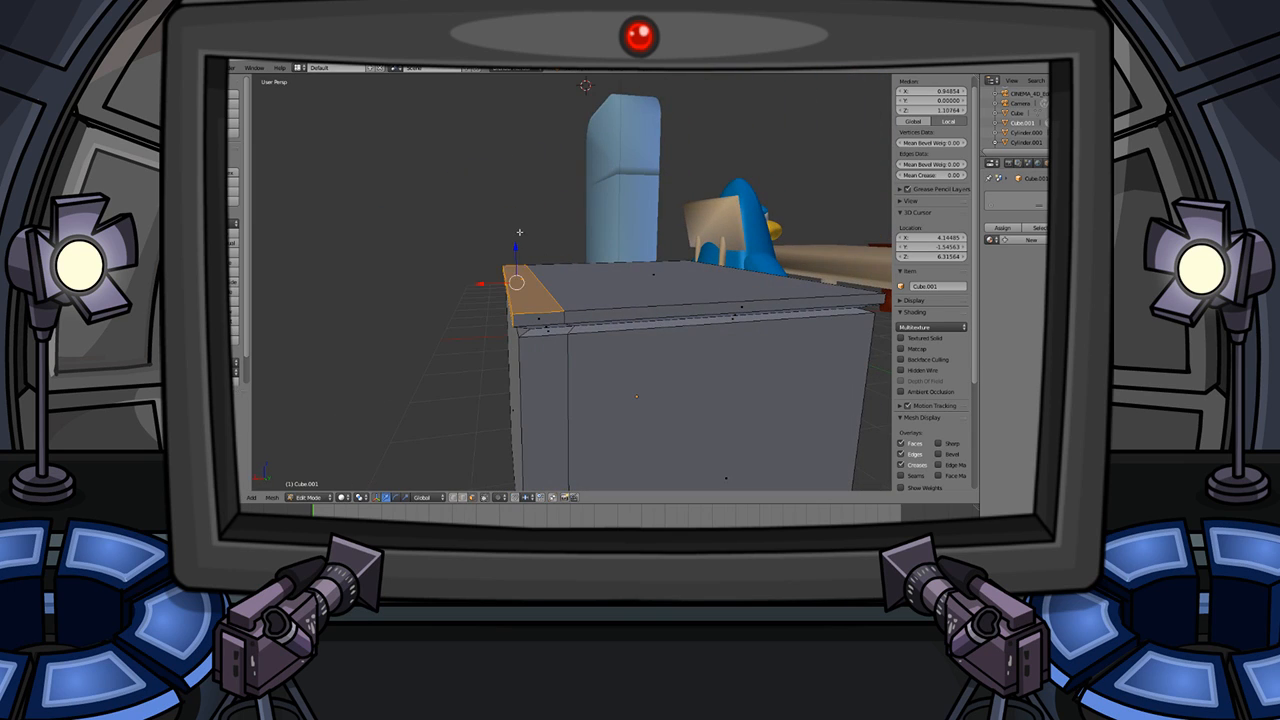
key(e)
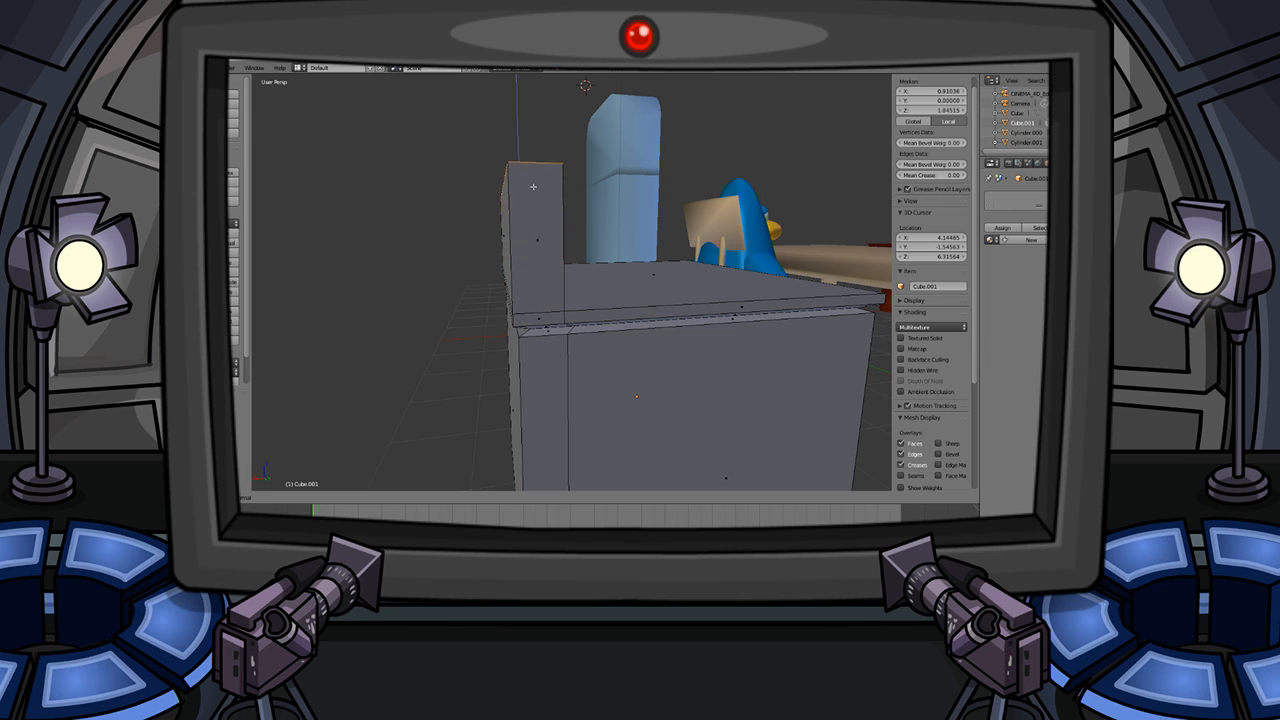
click(558, 205)
mouse_move(559, 205)
middle_down()
mouse_move(569, 212)
mouse_move(558, 213)
middle_up()
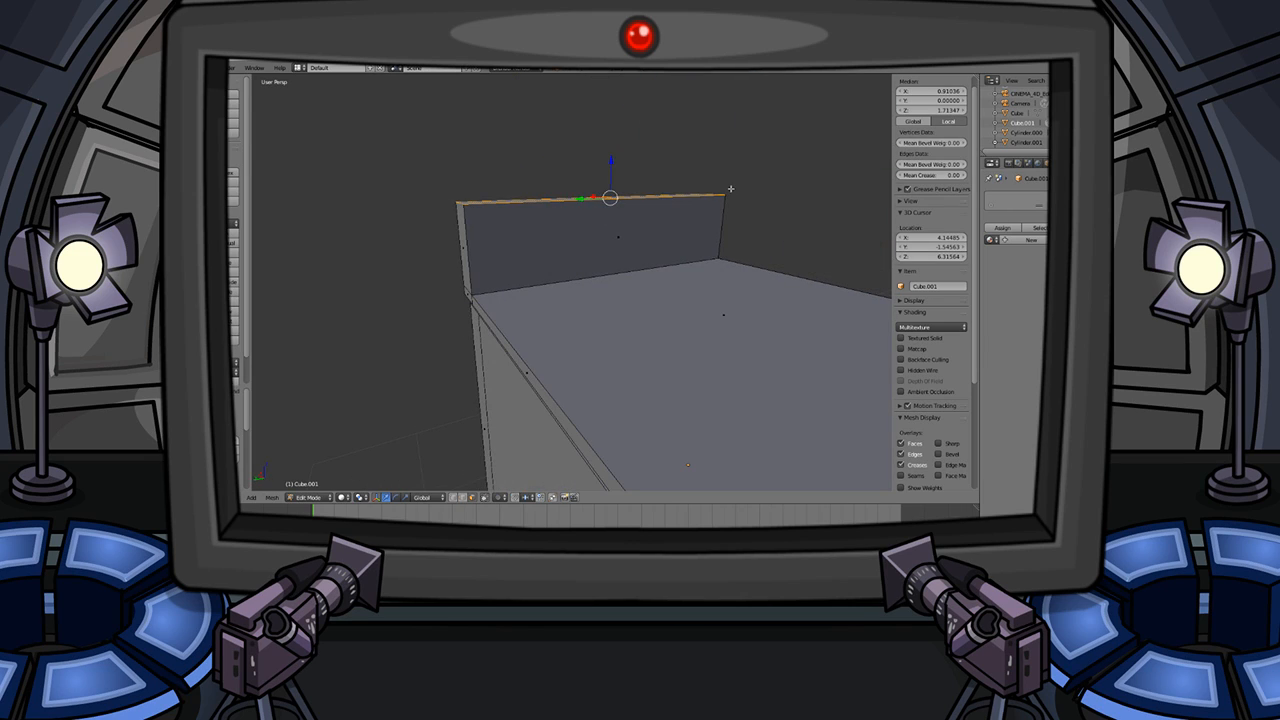
- Taper the back panel by scaling down its top face, and return to Object Mode
key(s)
click(720, 188)
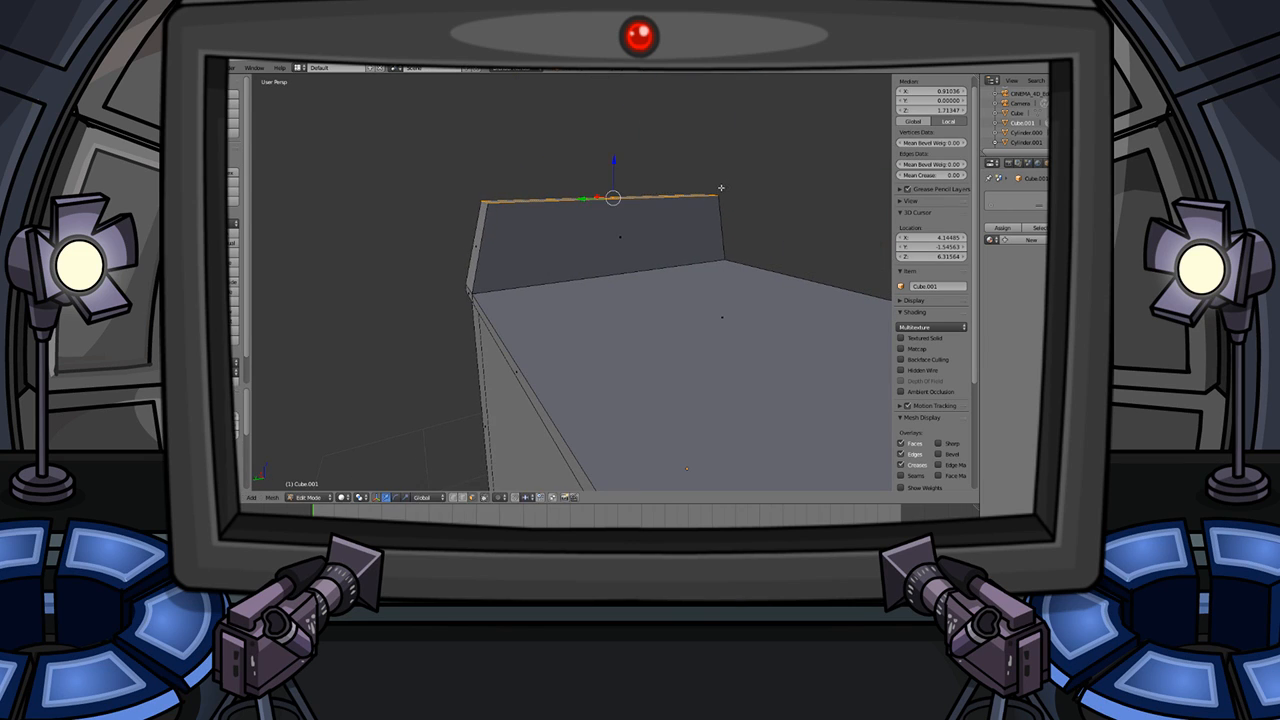
key(Tab)
scroll(697, 248, down, 8)
middle_drag(697, 248, 627, 249)
scroll(612, 263, up, 5)
scroll(637, 277, down, 5)
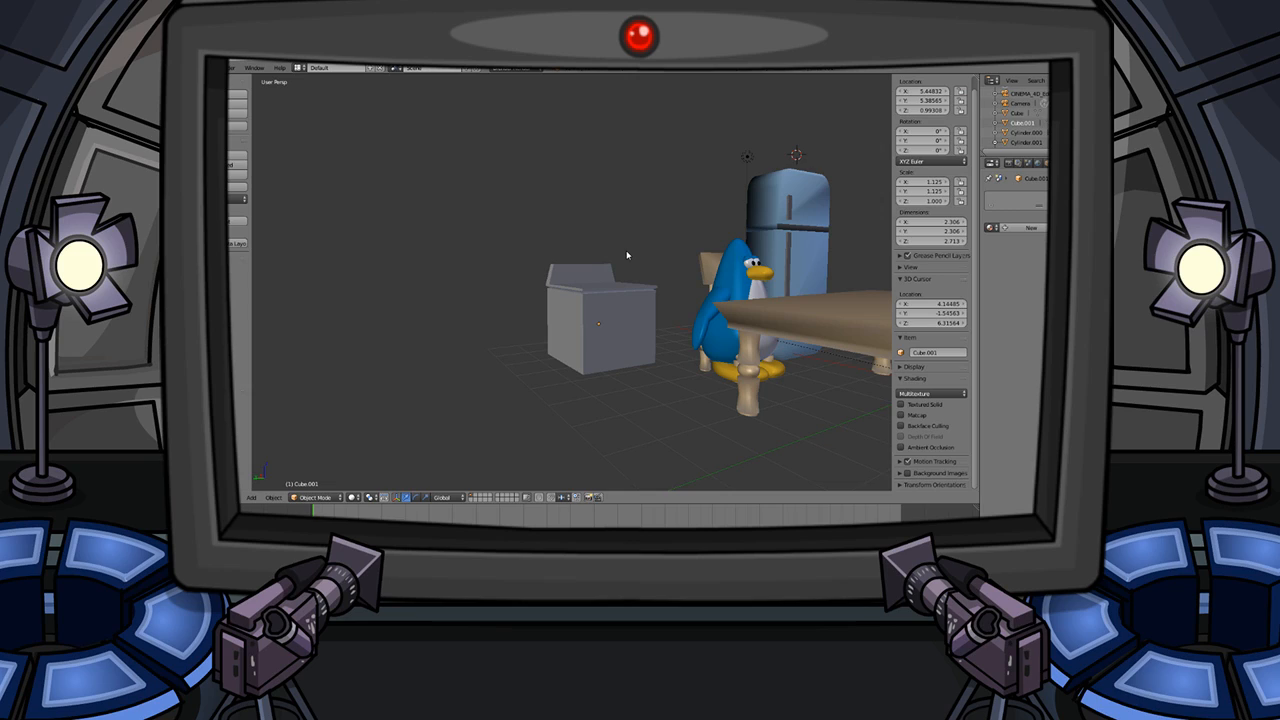
- Give the kitchen unit the fridge's light blue material, Material.006, and deselect it
right_click(560, 360)
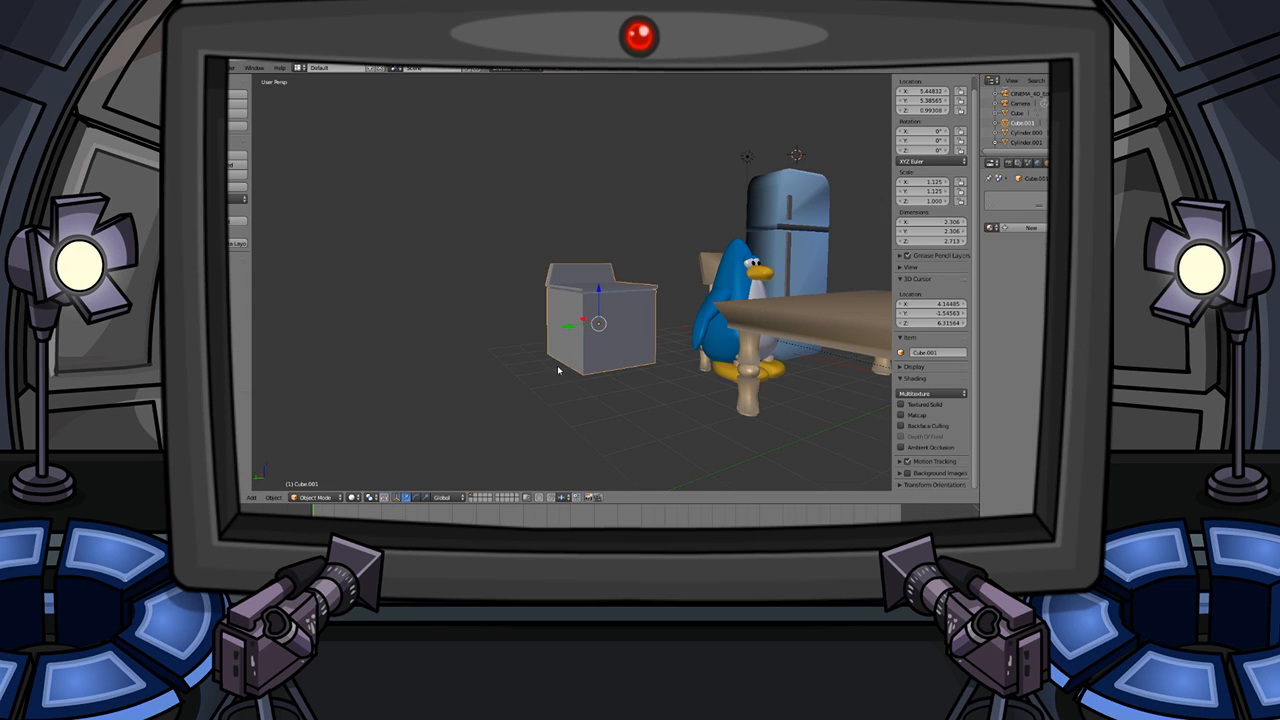
click(1028, 229)
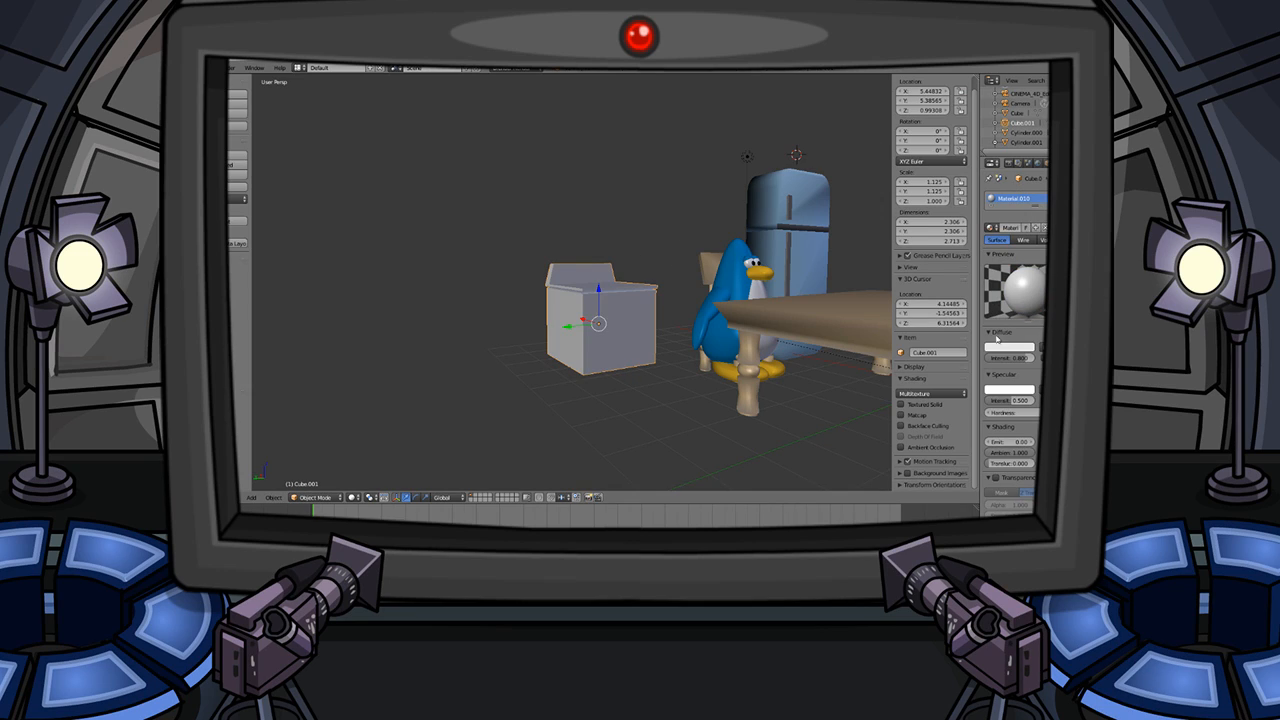
click(993, 240)
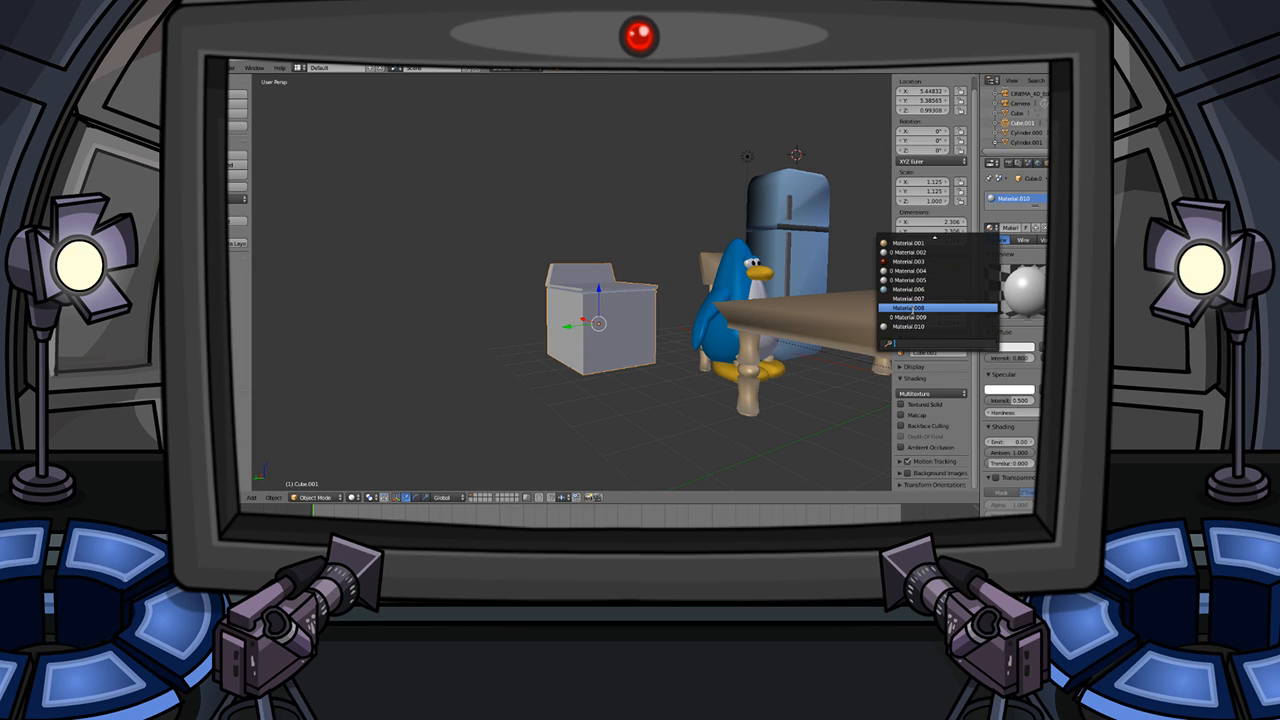
click(909, 290)
scroll(640, 326, up, 2)
key(a)
mouse_move(667, 325)
middle_down()
mouse_move(661, 343)
mouse_move(681, 315)
middle_up()
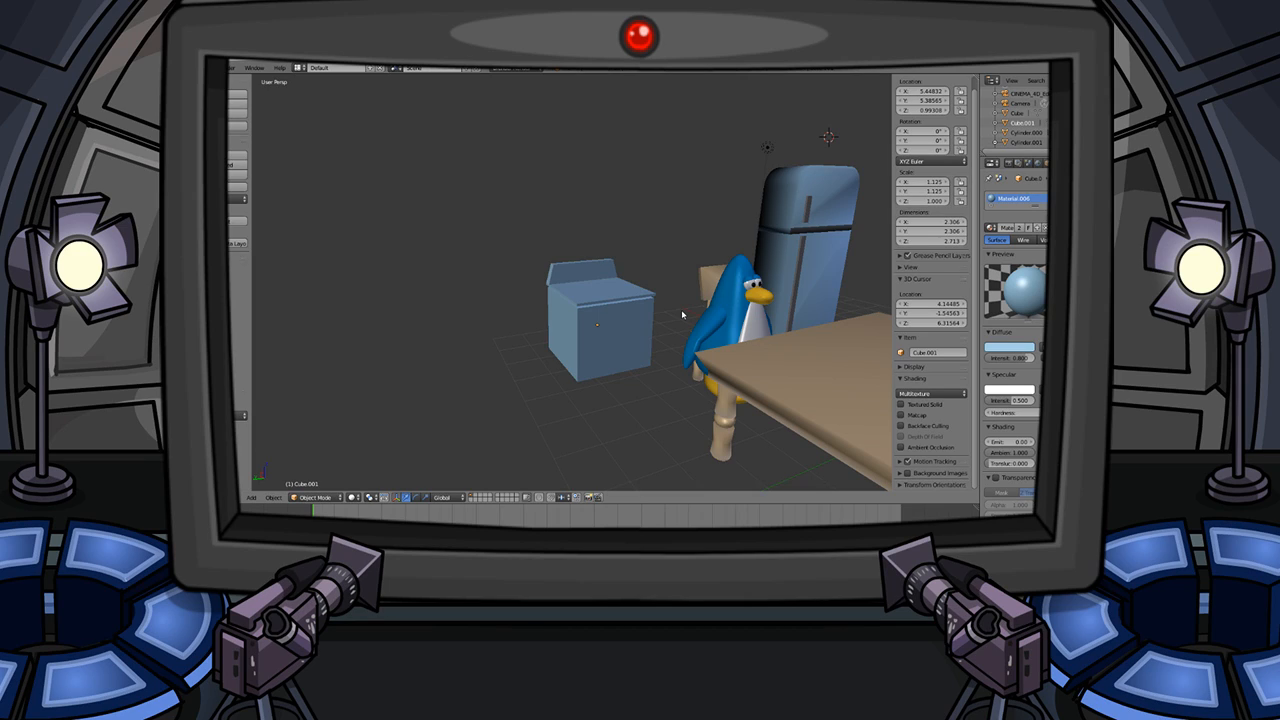
scroll(621, 315, up, 4)
middle_drag(614, 350, 683, 365)
key(Tab)
key(Tab)
right_click(683, 370)
key(Tab)
key(Tab)
key(ctrl+a)
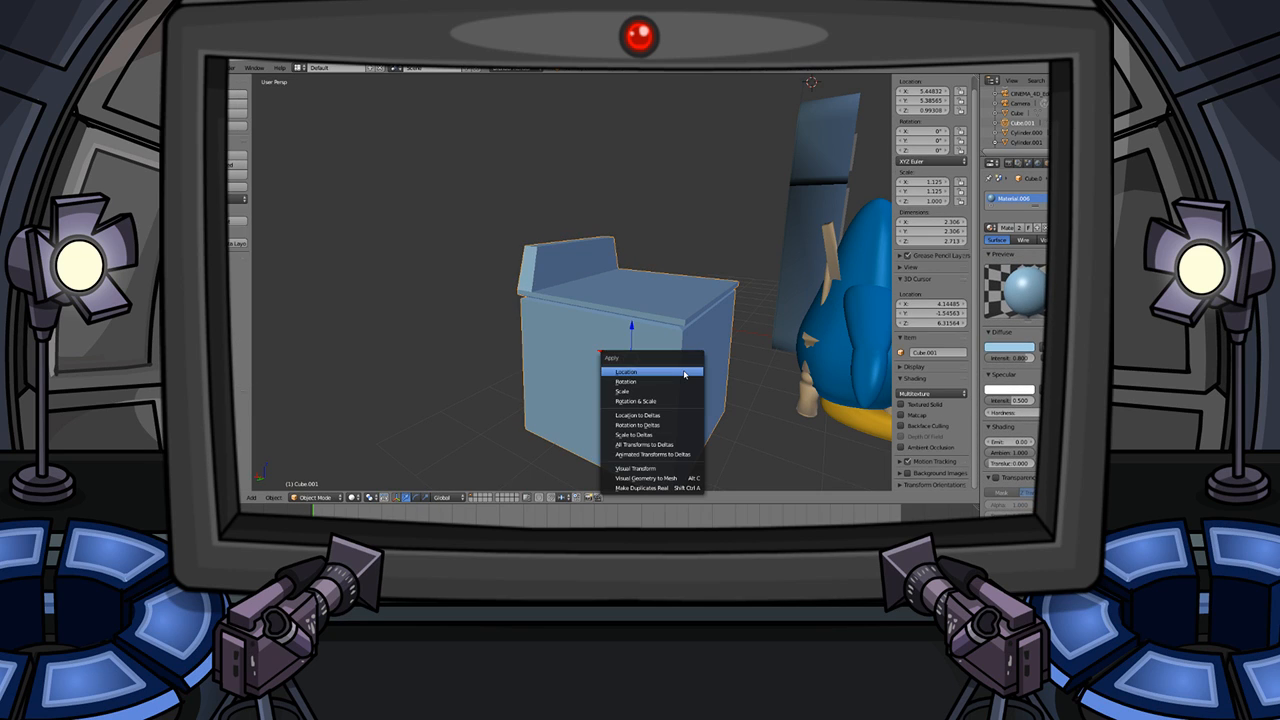
middle_drag(743, 347, 643, 342)
scroll(643, 342, down, 6)
scroll(641, 340, up, 3)
key(a)
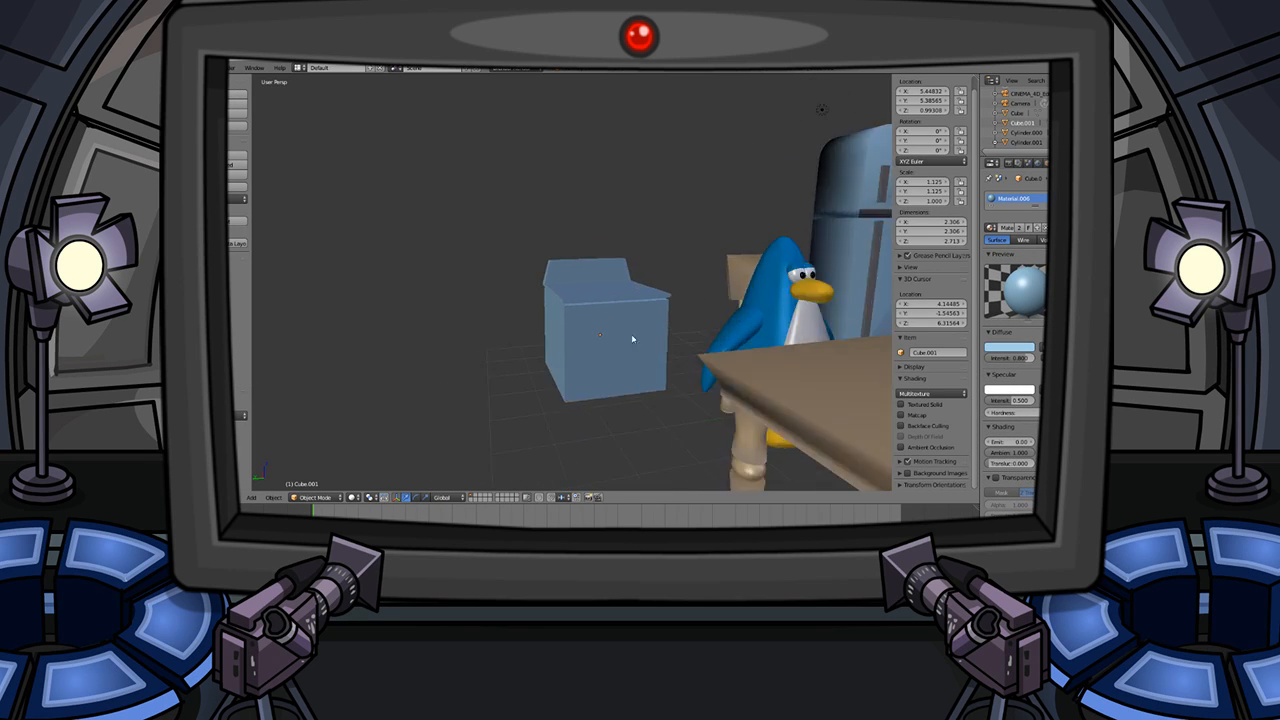
- Add a plane mesh to the scene
scroll(640, 339, up, 2)
key(shift+a)
mouse_move(608, 346)
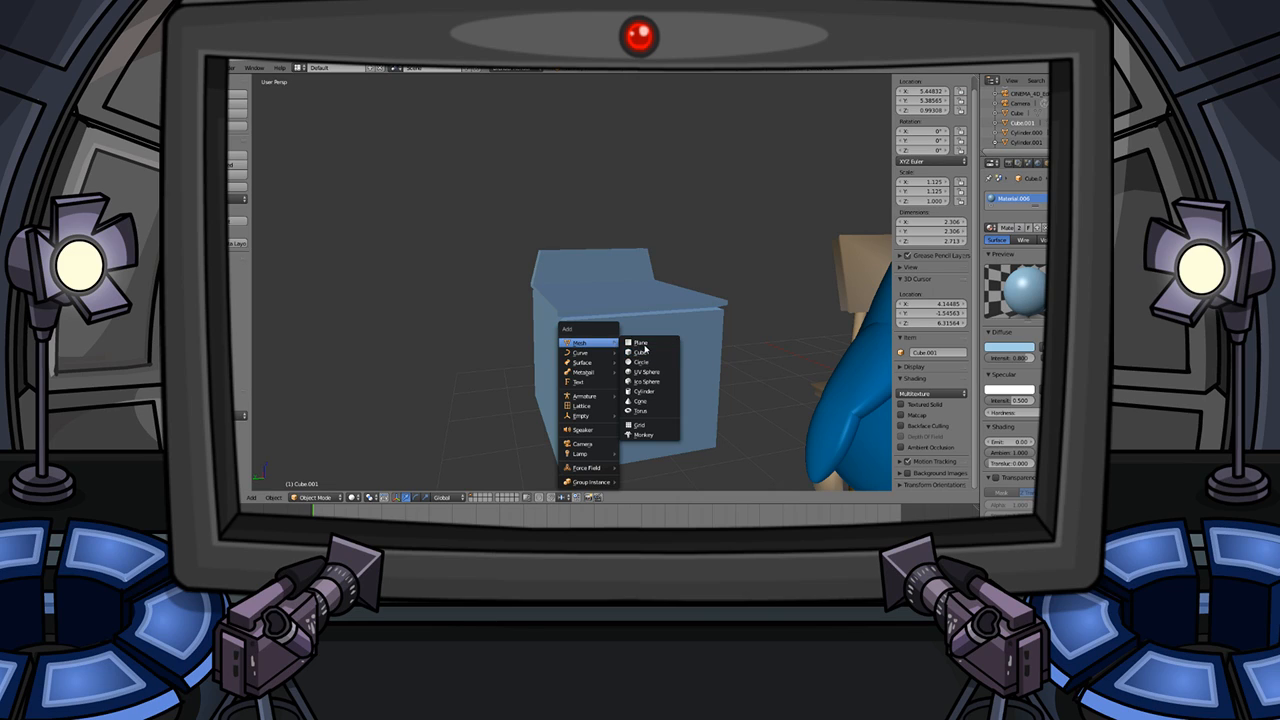
click(642, 344)
scroll(647, 349, down, 5)
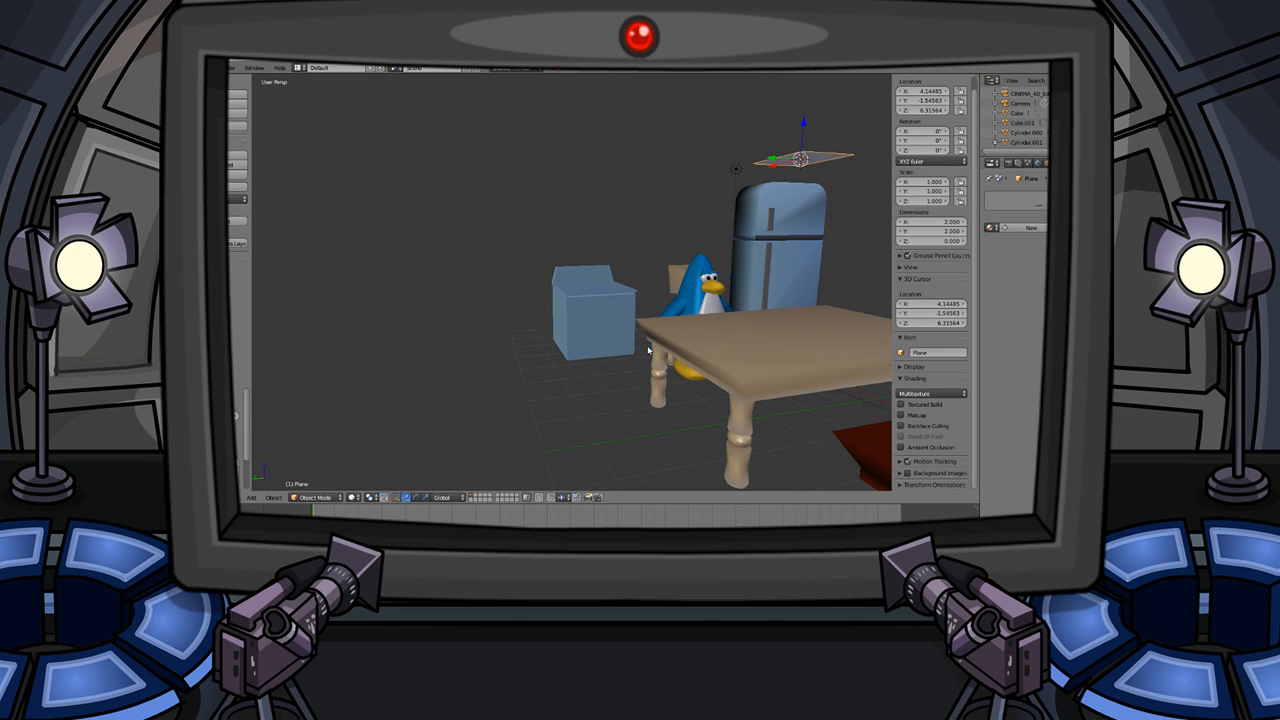
- Move the plane along Y to about 4.97 and lower it to a Z of about 0.78, in front of the unit
key(g)
key(y)
click(478, 394)
key(g)
key(z)
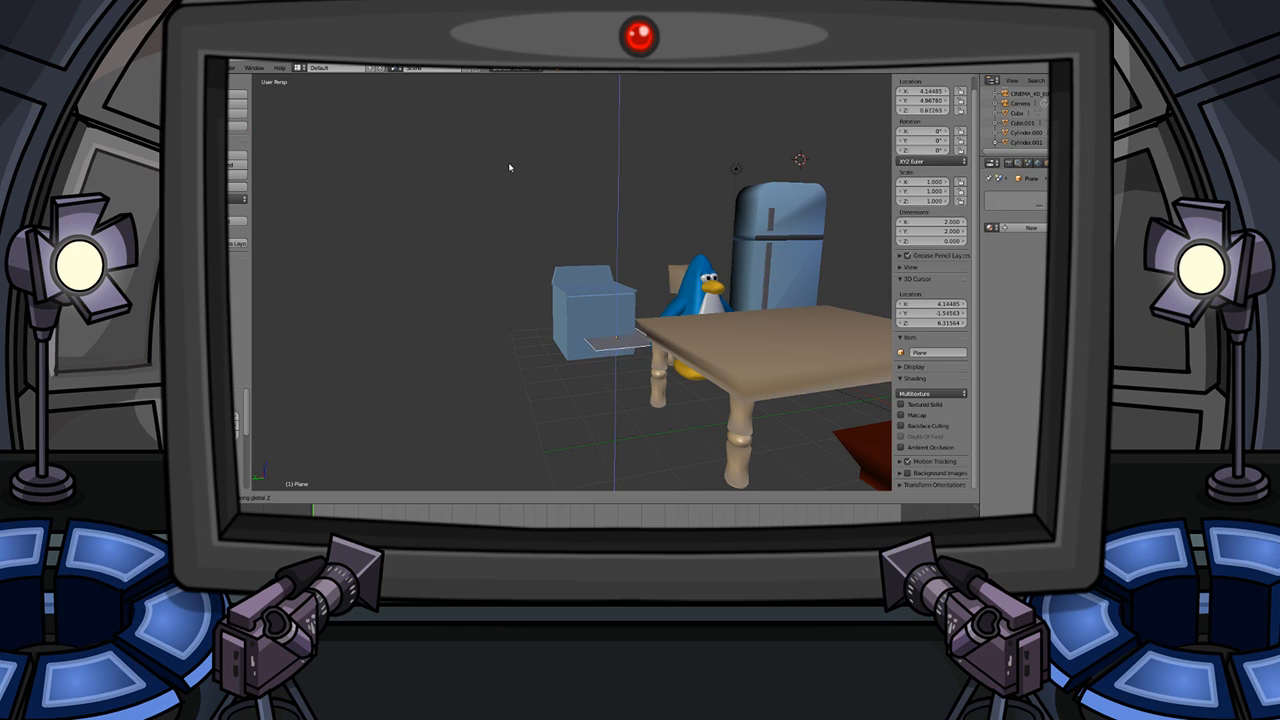
click(567, 231)
scroll(590, 232, up, 5)
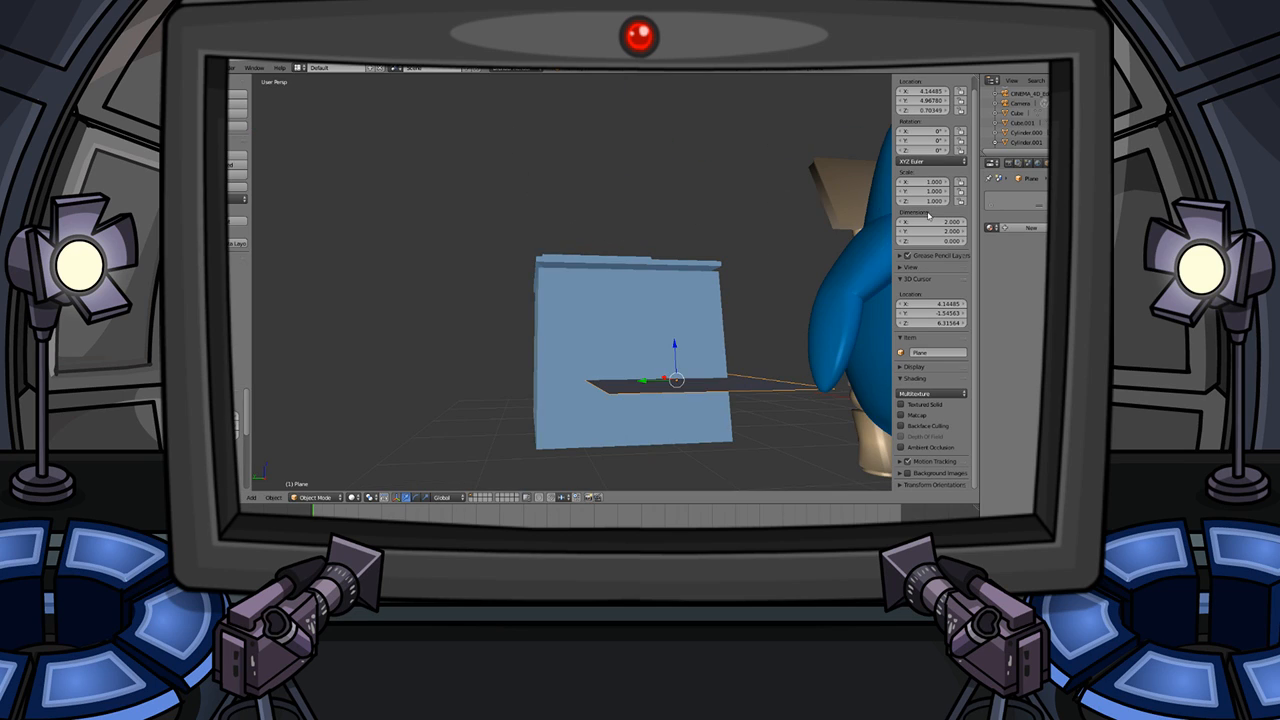
- Scale the plane along X to about 0.725
key(s)
key(x)
click(738, 329)
- Try moving the plane along X to about 5.76, into the unit, and undo the move
key(g)
key(y)
key(x)
click(696, 336)
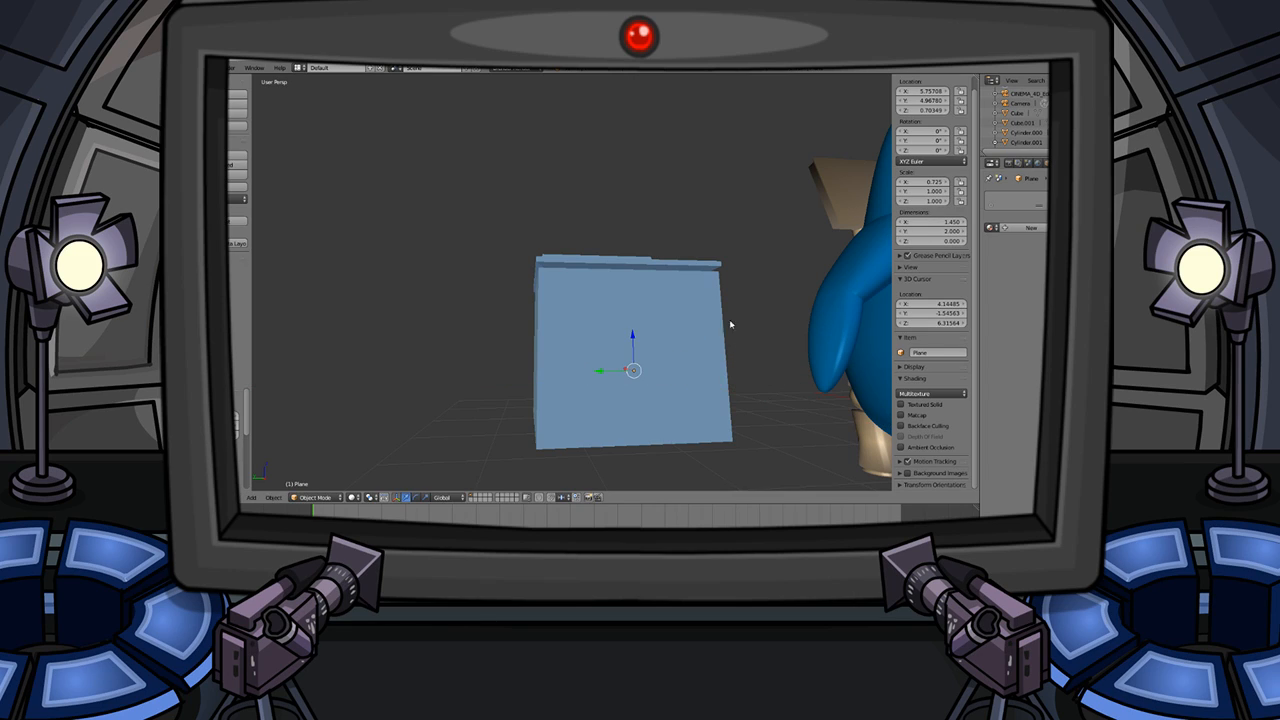
key(ctrl+z)
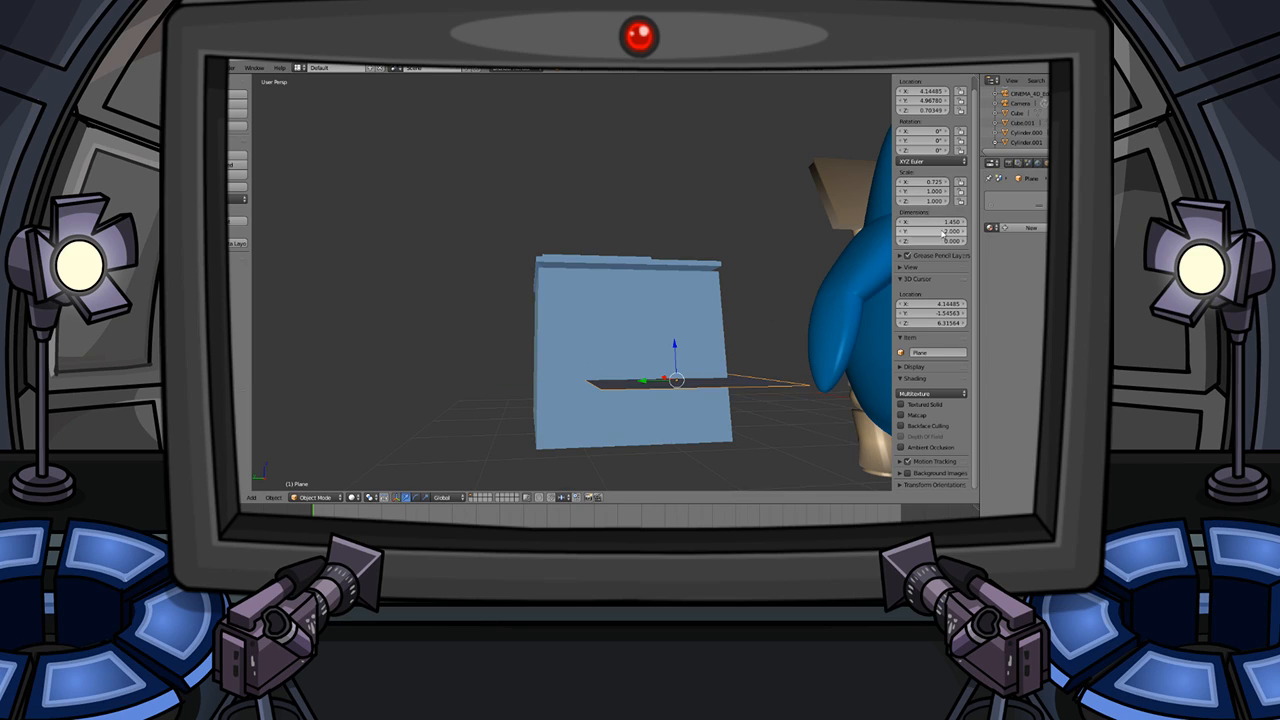
- Stand the plane upright with a Y rotation of 90° and place it before the unit's front at about X 4.31, Y 5.38, Z 0.98
drag(930, 141, 975, 141)
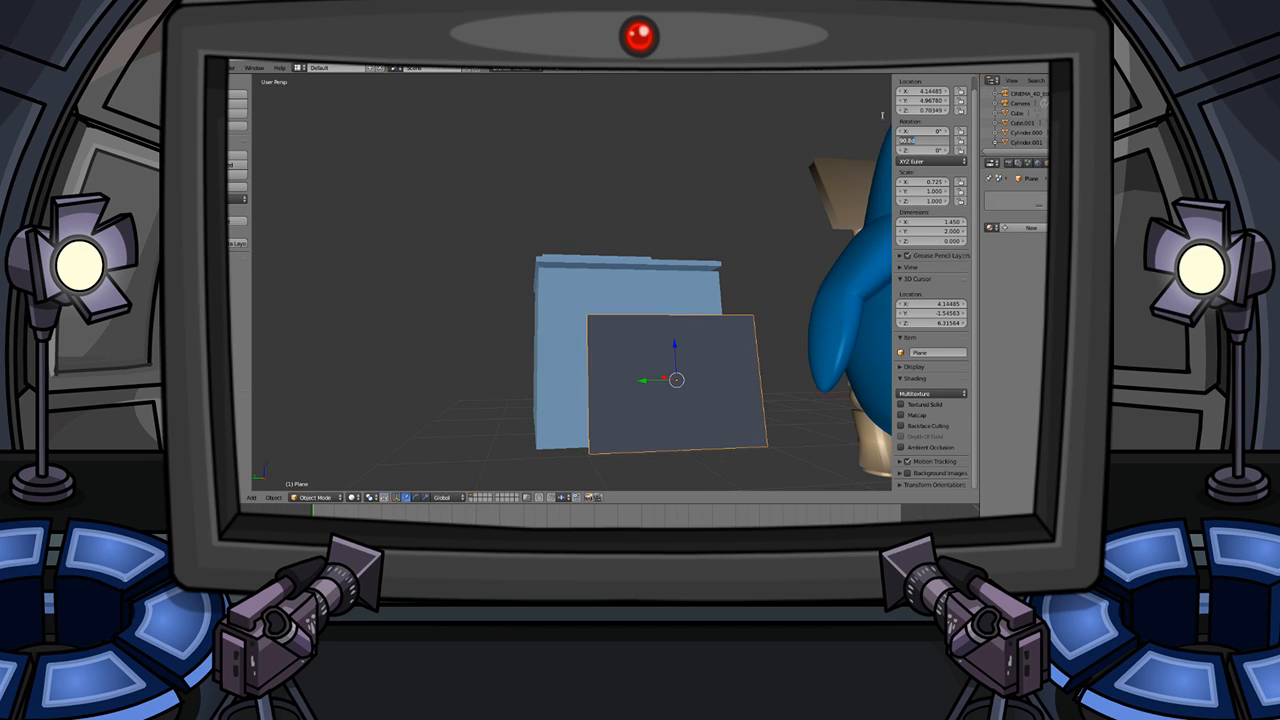
key(Return)
key(g)
key(x)
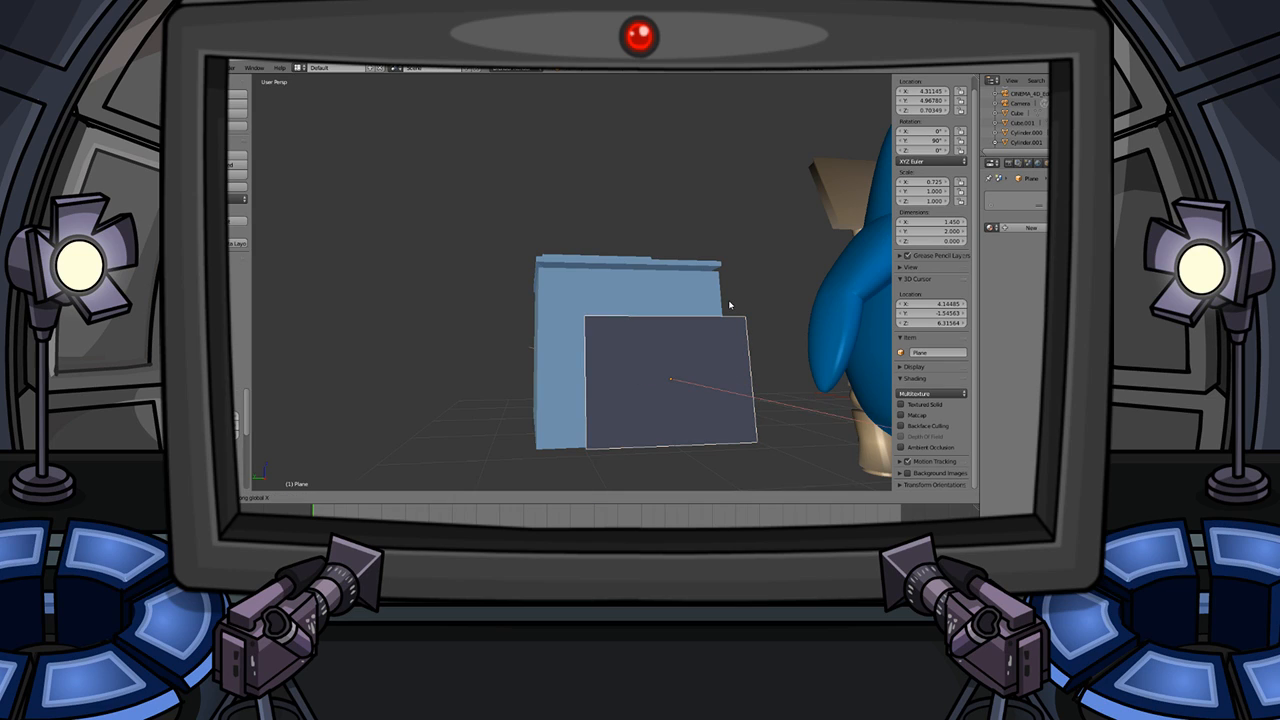
key(y)
key(z)
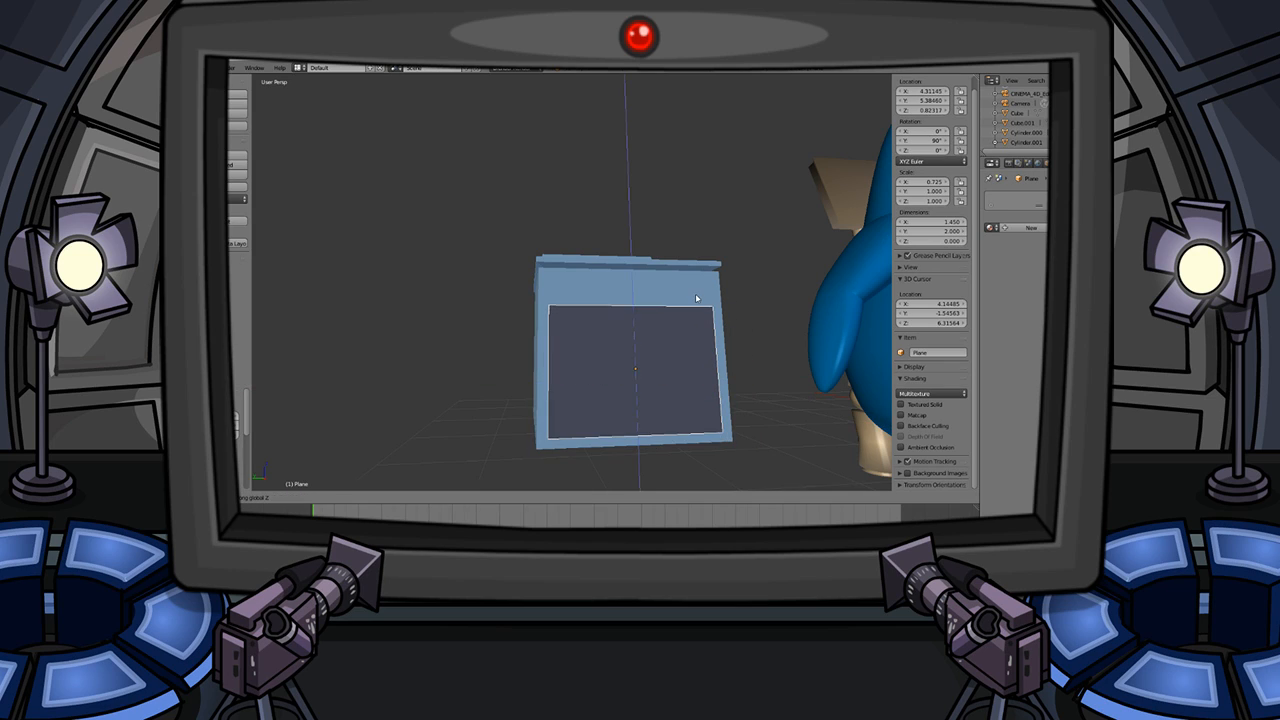
click(697, 285)
- Scale the upright plane down uniformly to about 1.28 by 1.77
key(s)
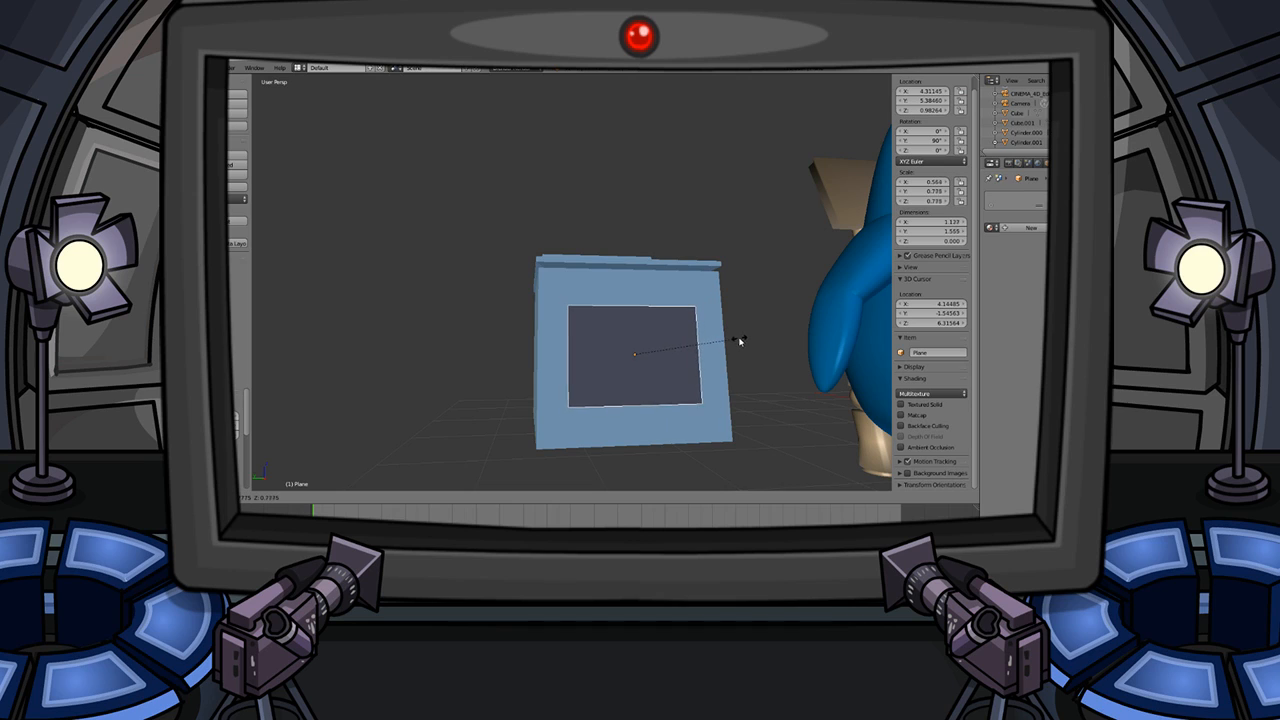
click(730, 329)
middle_drag(515, 245, 563, 300)
key(Tab)
key(a)
key(Tab)
middle_drag(634, 348, 623, 320)
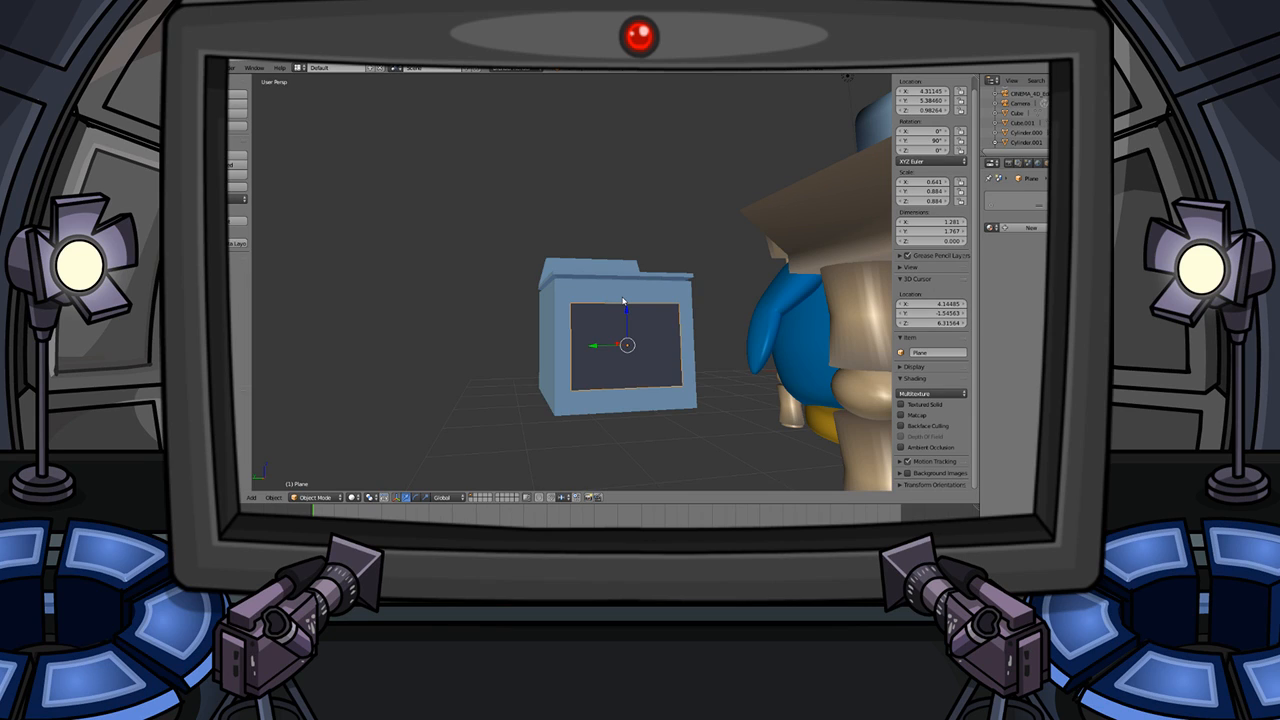
- Shrink the front plane further to about 1.04 by 1.43, leaving a wider margin around it
key(Tab)
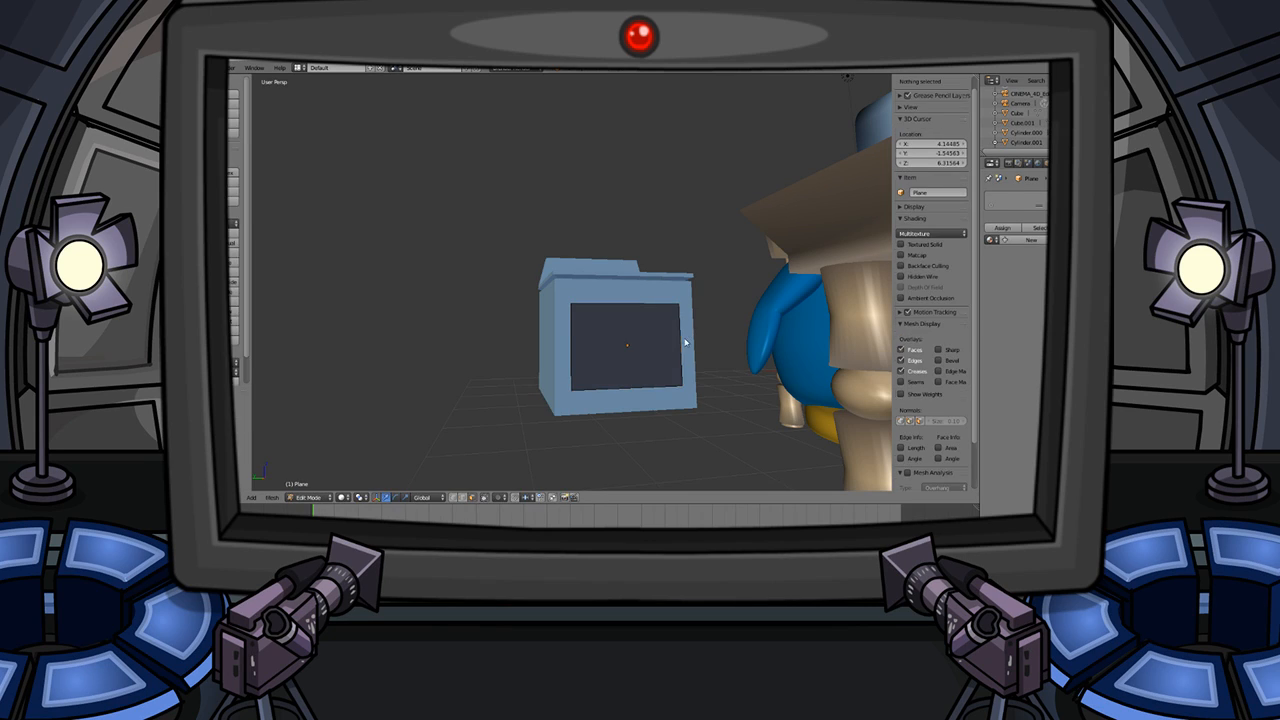
key(Tab)
key(Tab)
key(Tab)
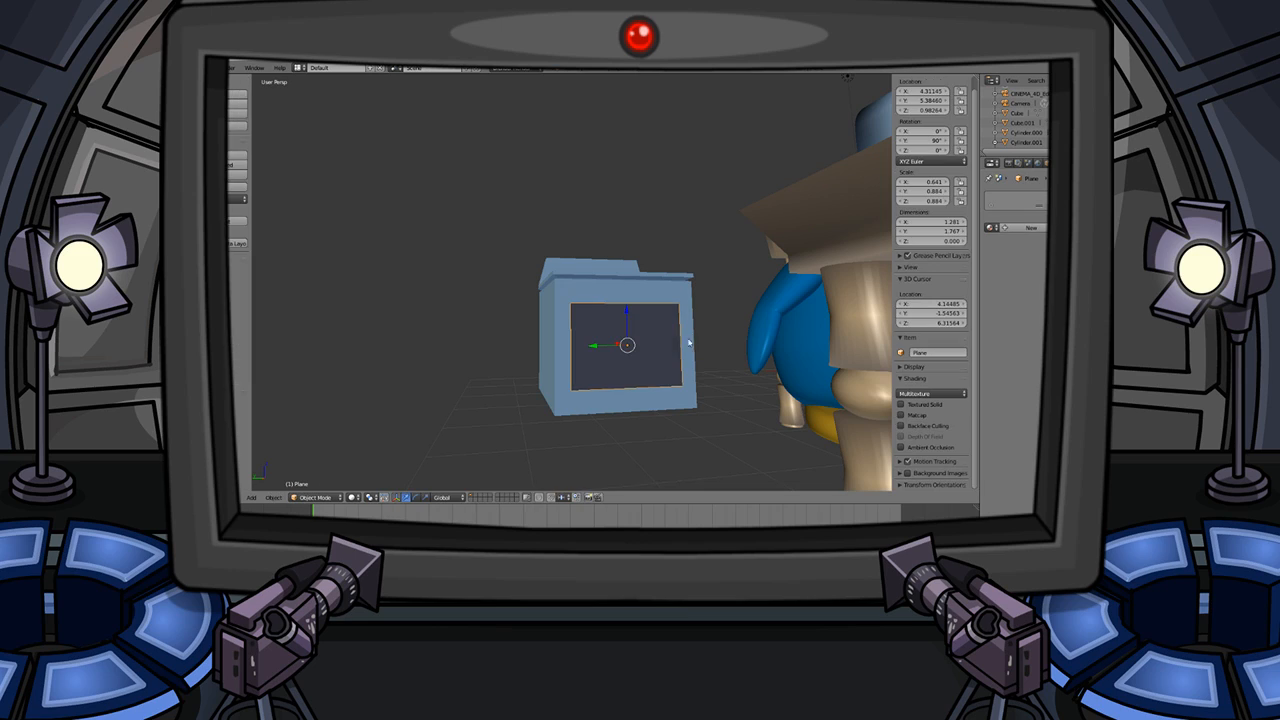
key(s)
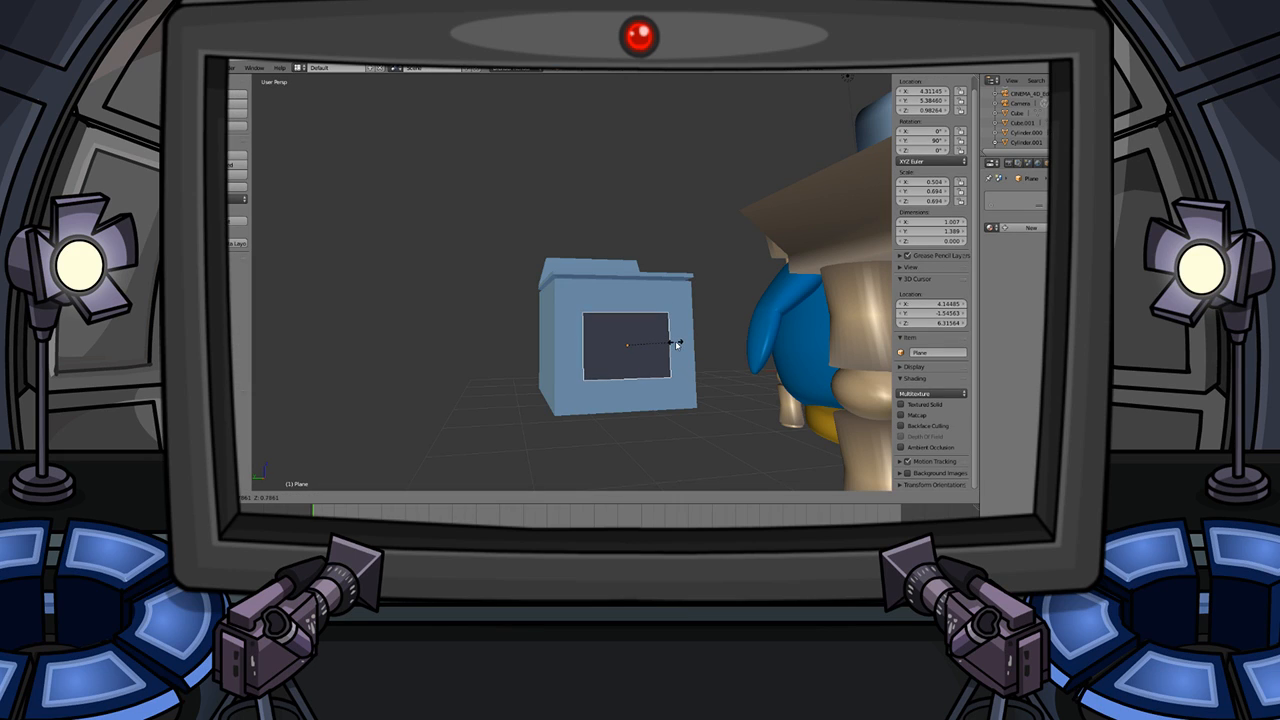
click(678, 346)
scroll(653, 354, up, 2)
key(KP_1)
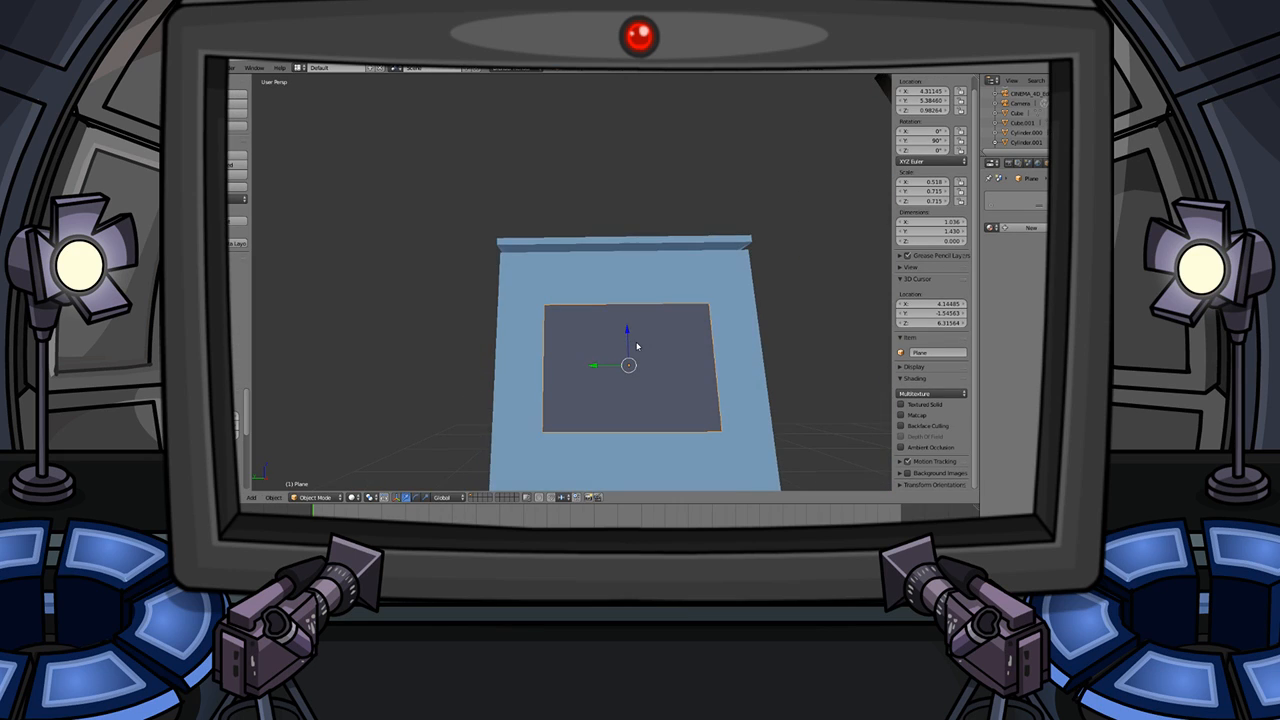
- Fine-tune the plane's position on the unit's front to about X 4.31 and Y 5.36, and deselect it
key(g)
key(x)
click(641, 347)
key(g)
key(y)
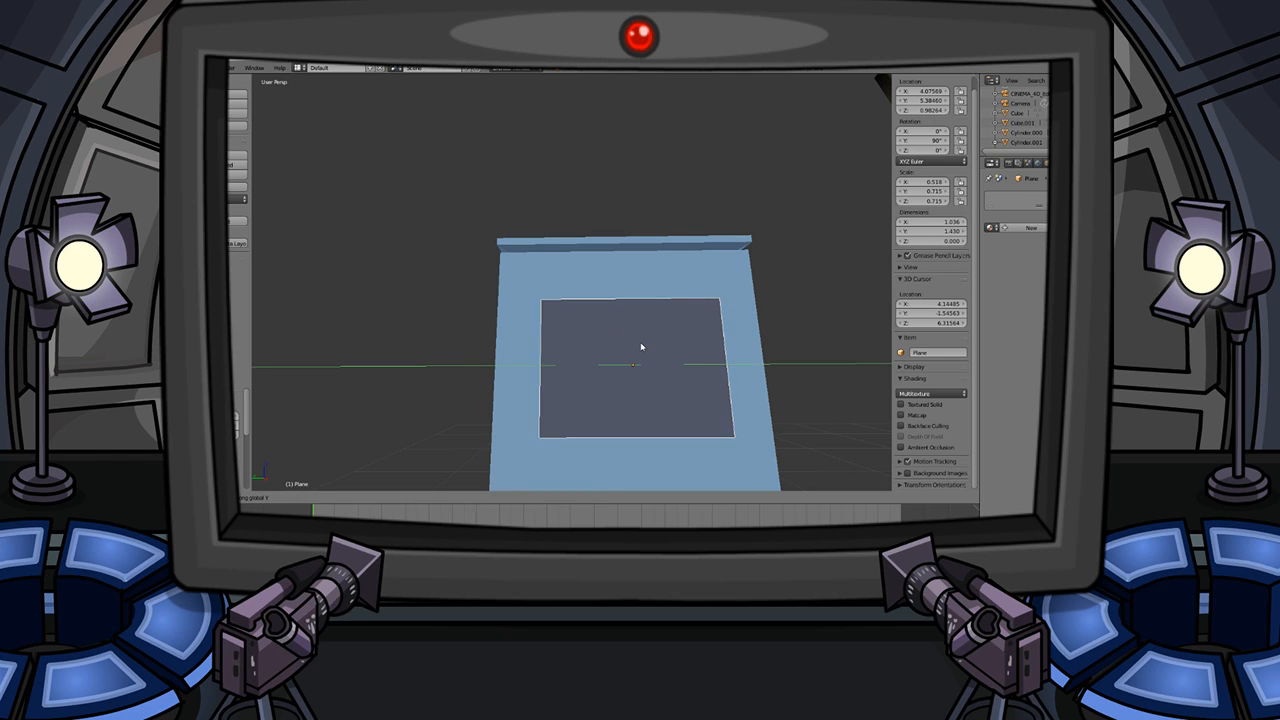
click(645, 349)
key(g)
key(x)
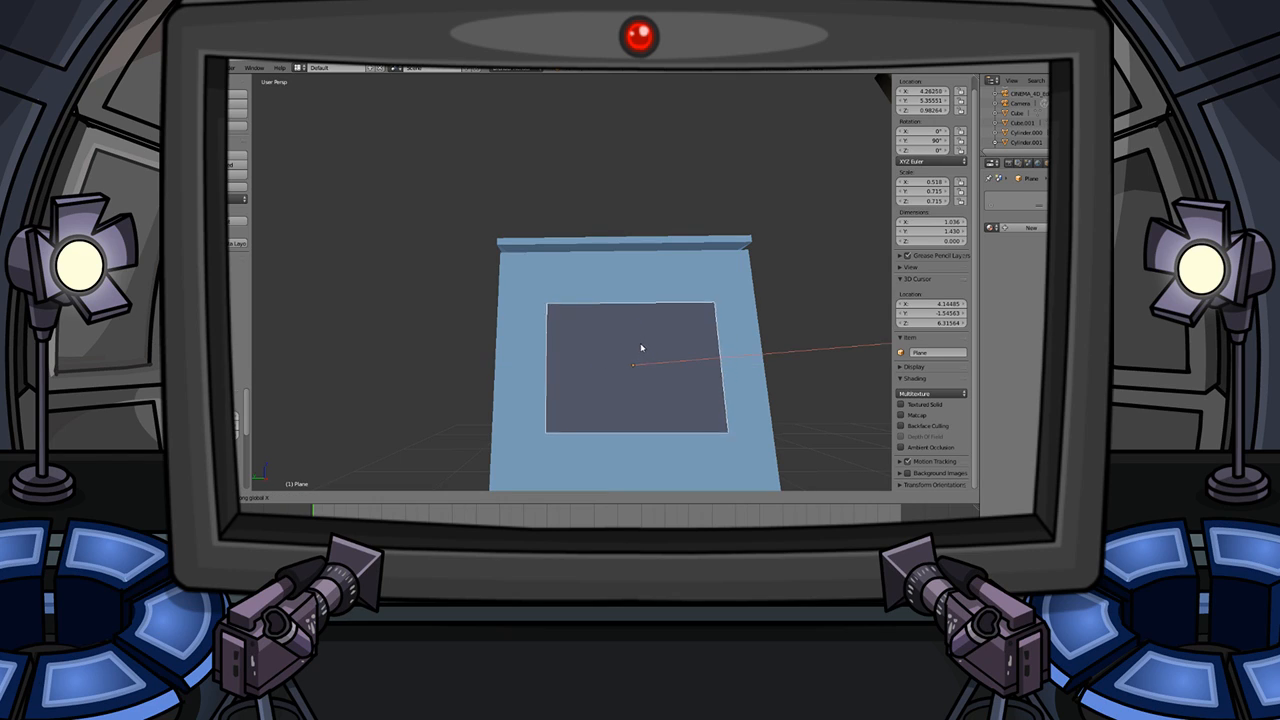
click(640, 347)
key(a)
middle_drag(645, 321, 651, 346)
scroll(651, 346, down, 8)
scroll(617, 338, up, 8)
- Try to bevel the dark front plane in its mesh
right_click(597, 376)
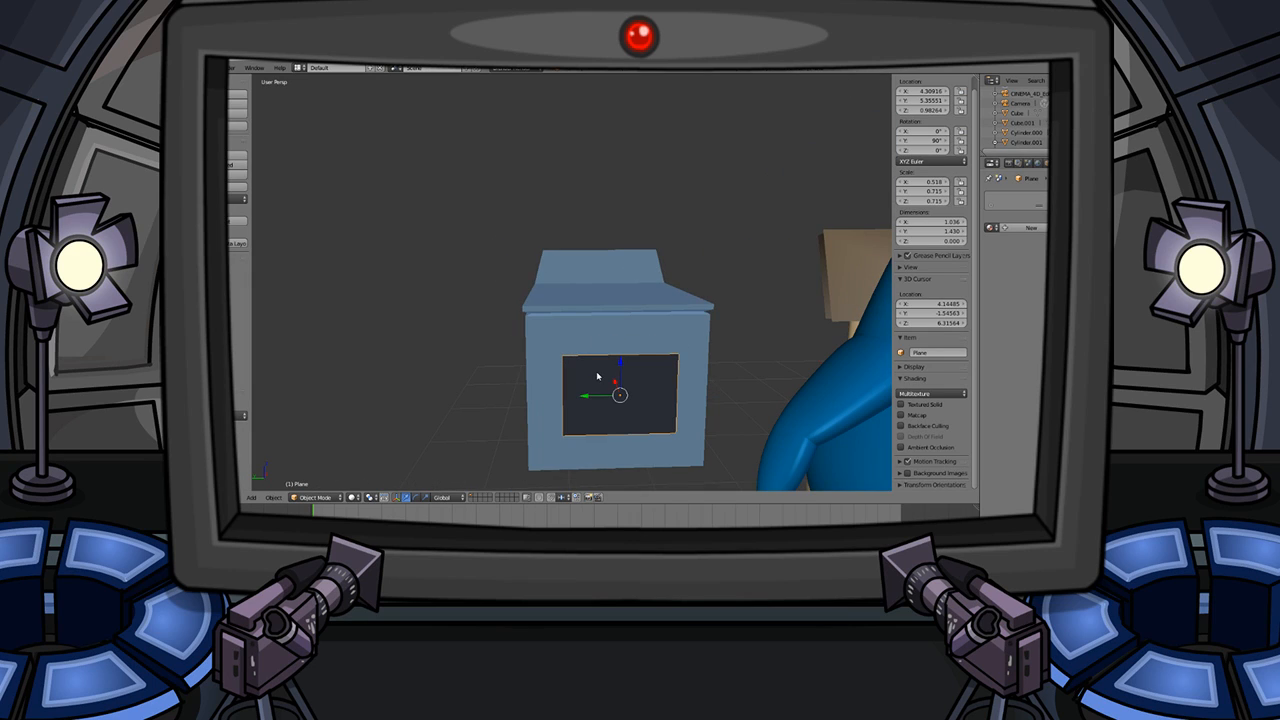
key(b)
key(Escape)
key(Tab)
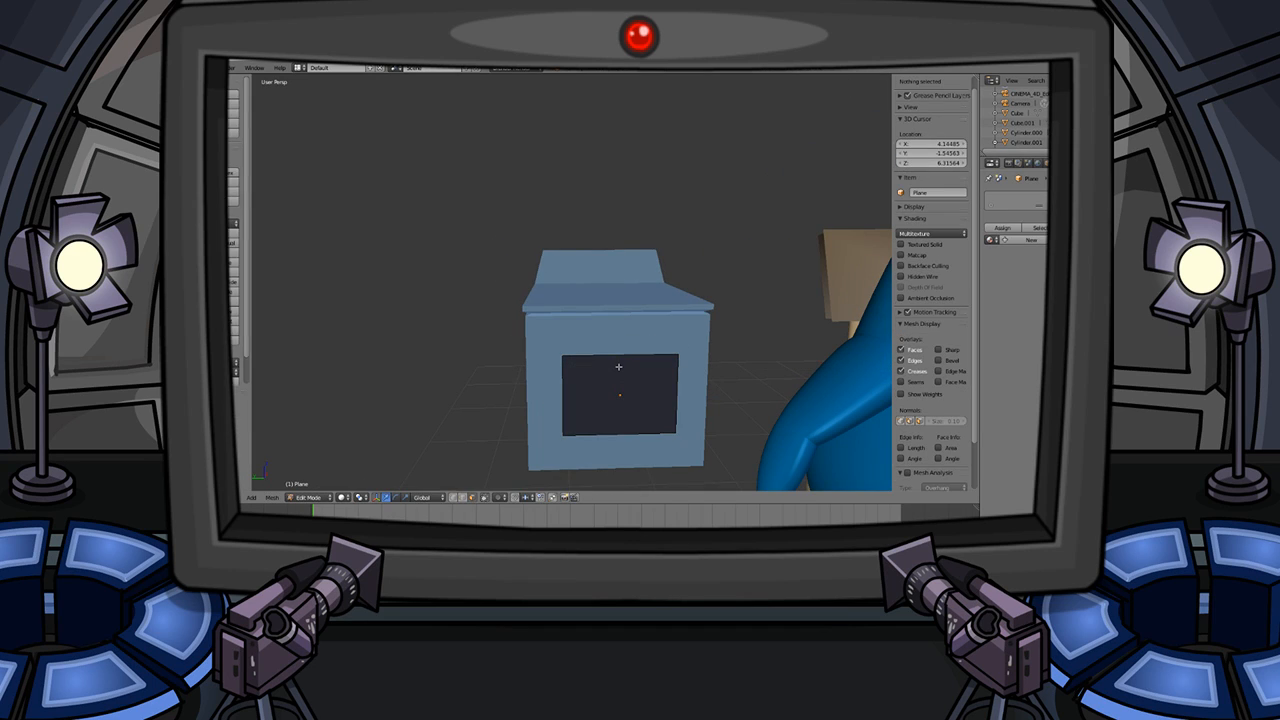
key(a)
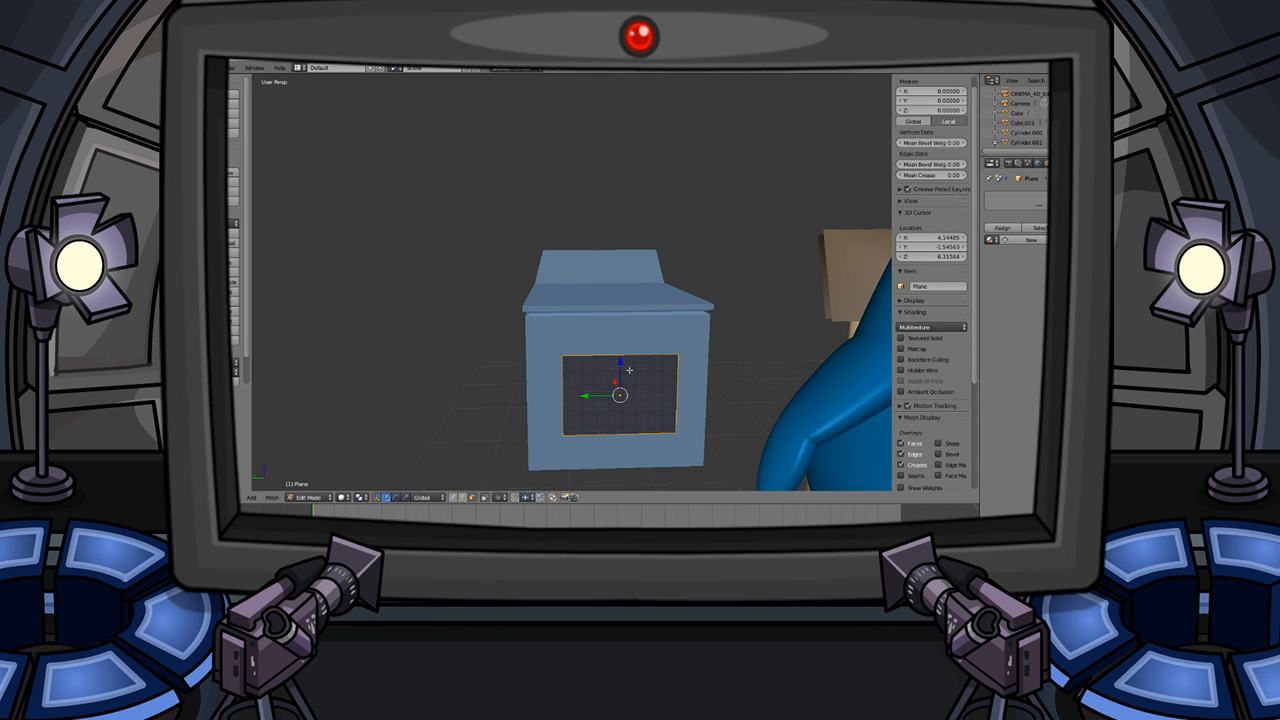
key(ctrl+b)
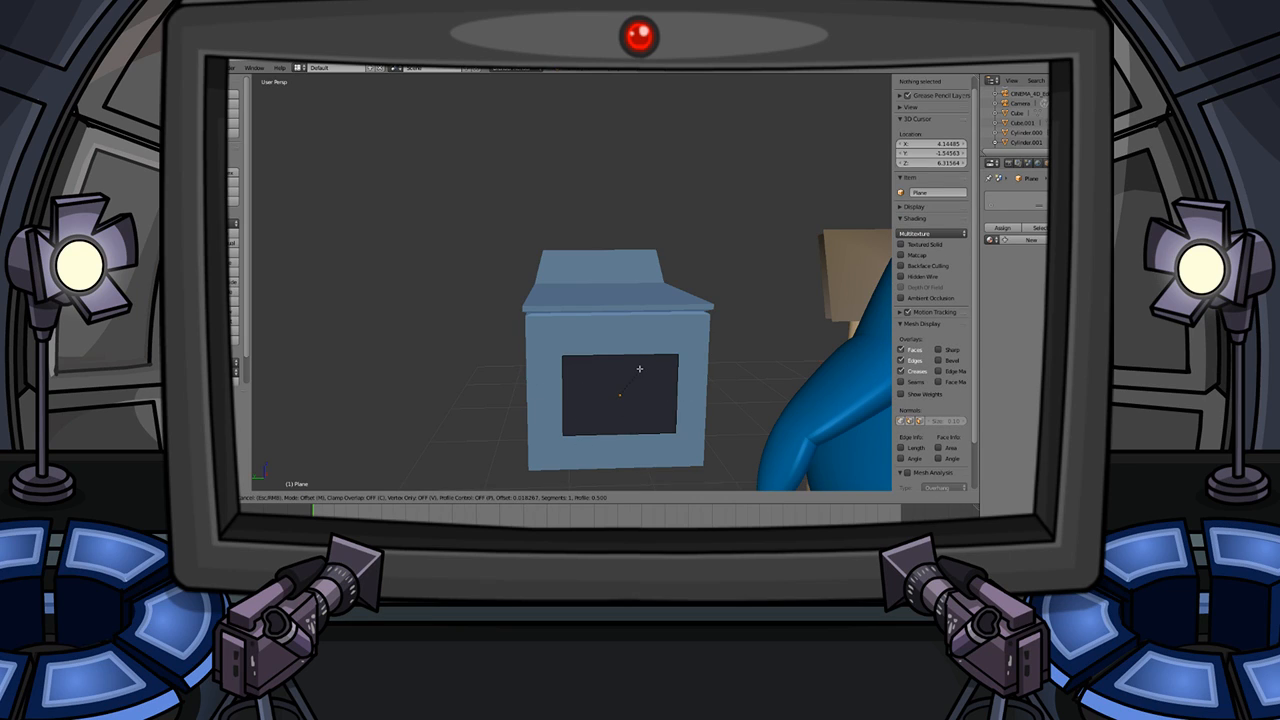
click(640, 369)
- Try extruding the whole front plane into a panel about 0.053 thick
key(a)
key(e)
click(605, 397)
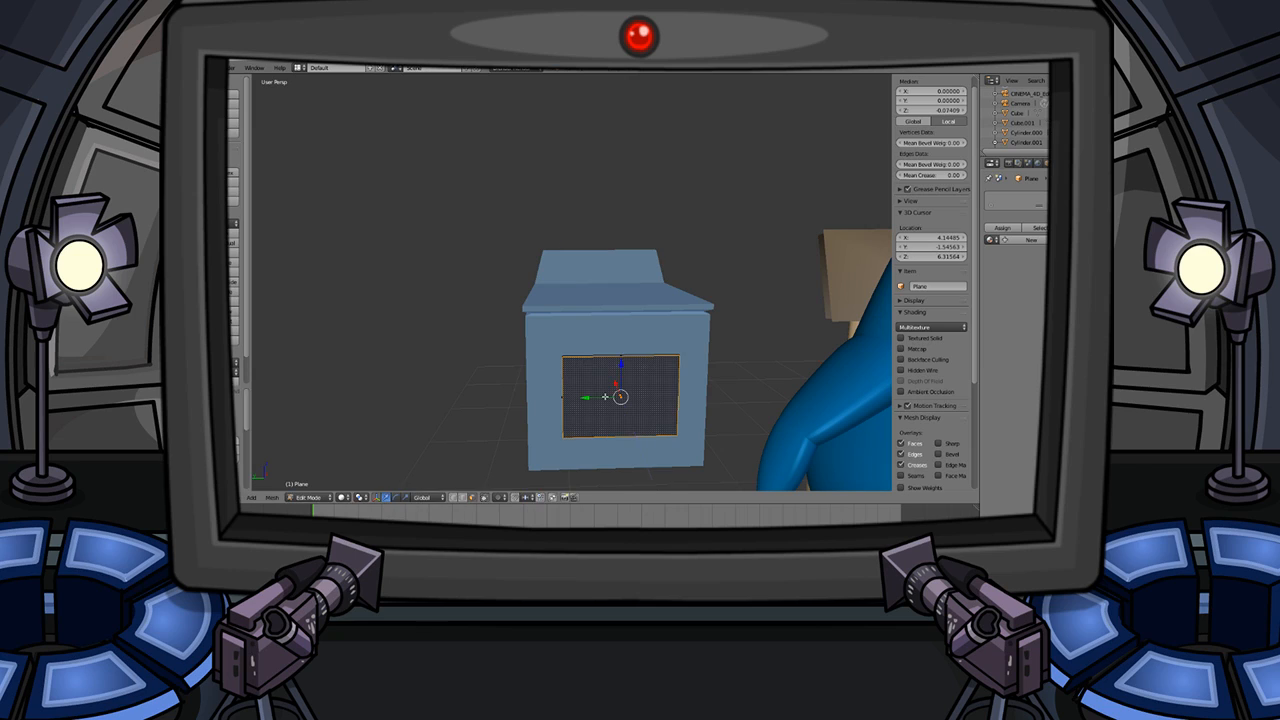
key(Tab)
middle_drag(540, 363, 681, 353)
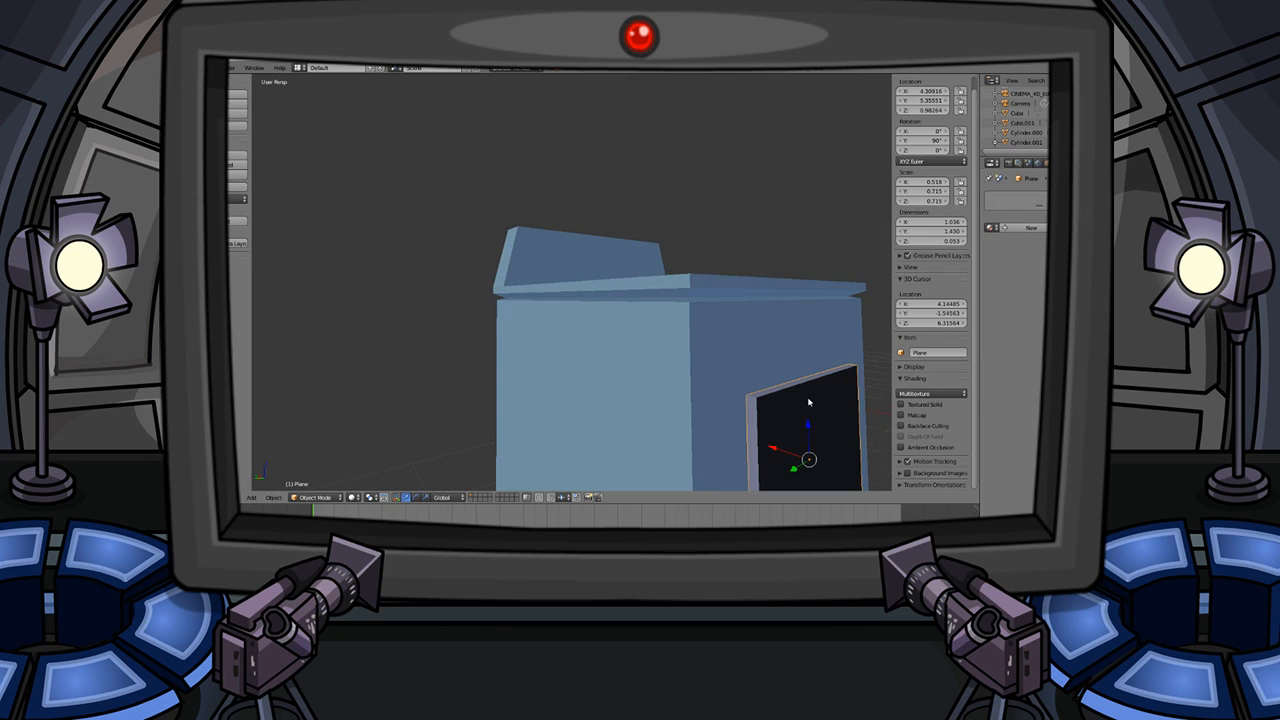
middle_drag(809, 404, 782, 404)
- Extrude the whole front plane into a thin panel about 0.041 thick
key(Tab)
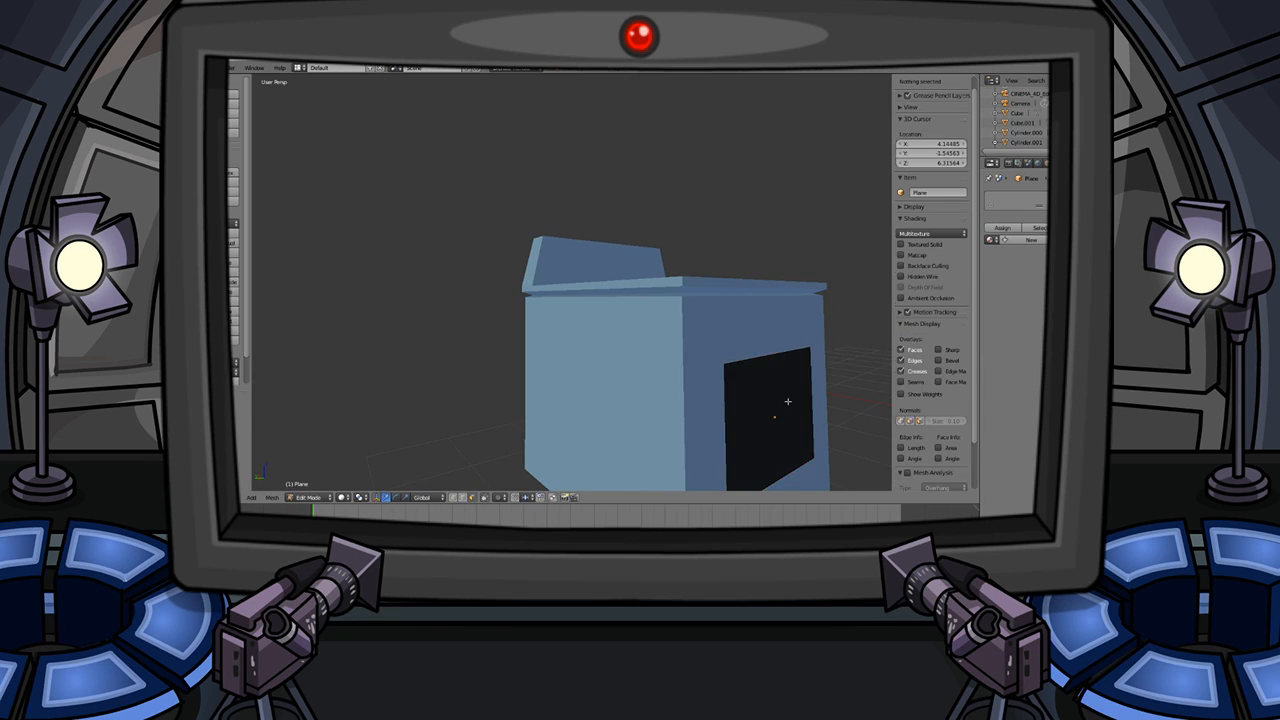
key(a)
key(e)
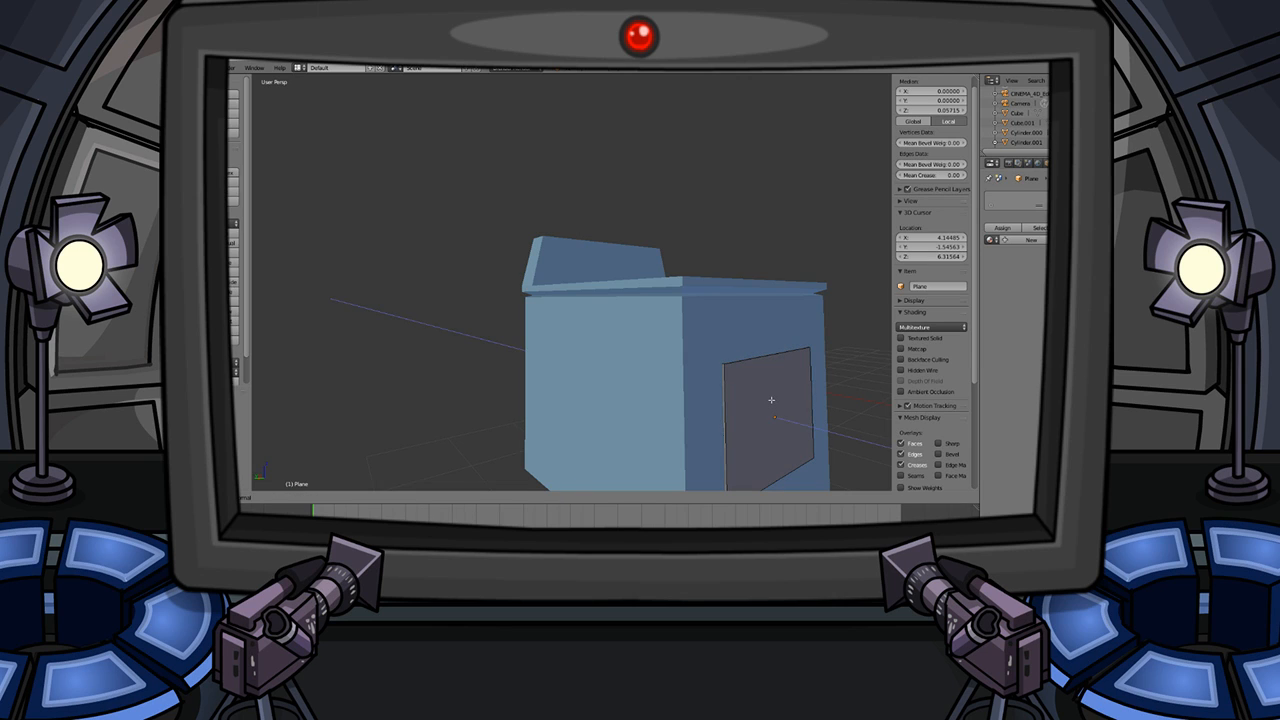
click(771, 400)
key(Tab)
middle_drag(774, 402, 748, 396)
key(a)
- Set the front panel's mesh to edge selection and bring its short corner edges within reach
middle_drag(673, 385, 692, 280)
key(Tab)
right_click(712, 354)
scroll(675, 334, up, 2)
key(ctrl+Tab)
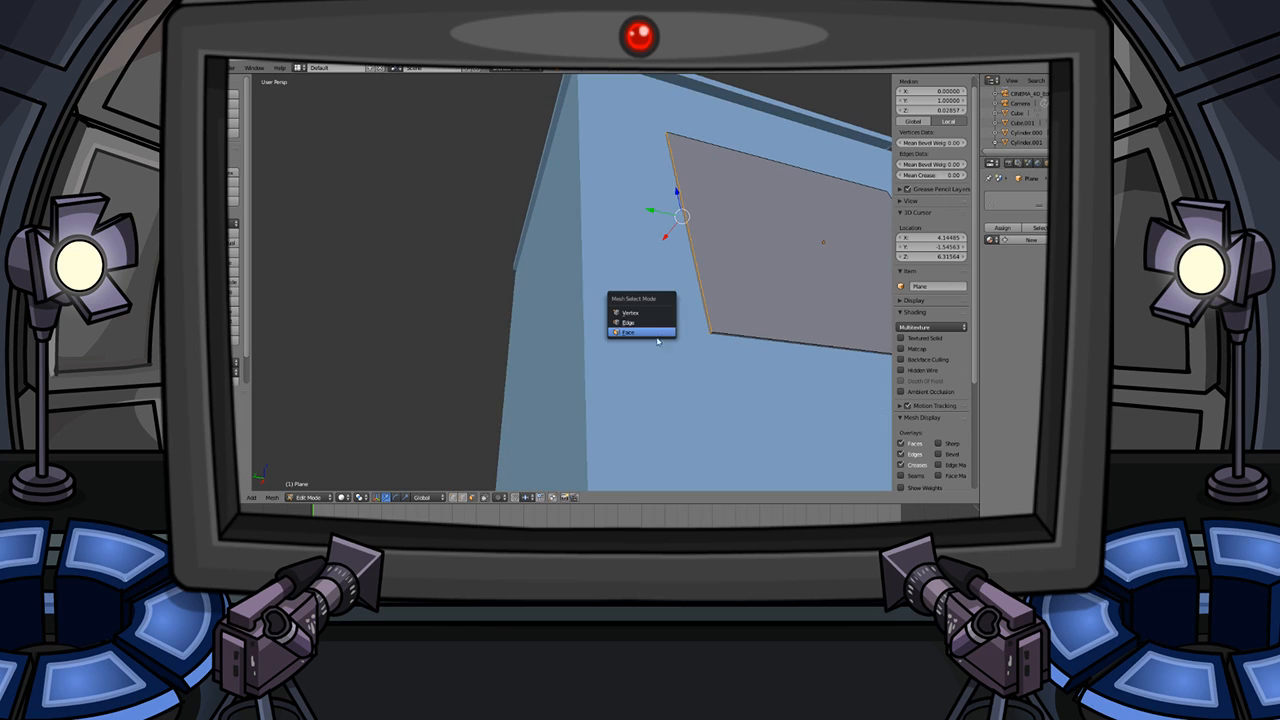
click(654, 332)
middle_drag(735, 269, 643, 292)
right_click(727, 376)
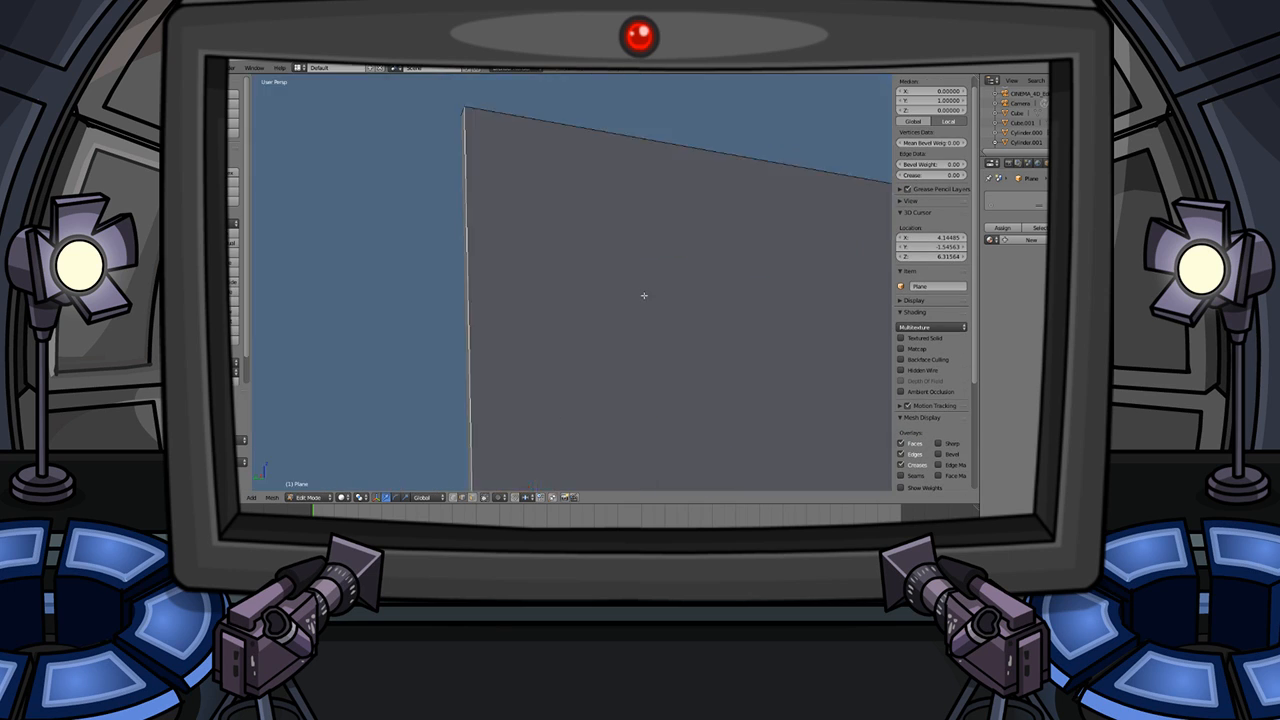
middle_drag(552, 294, 613, 295)
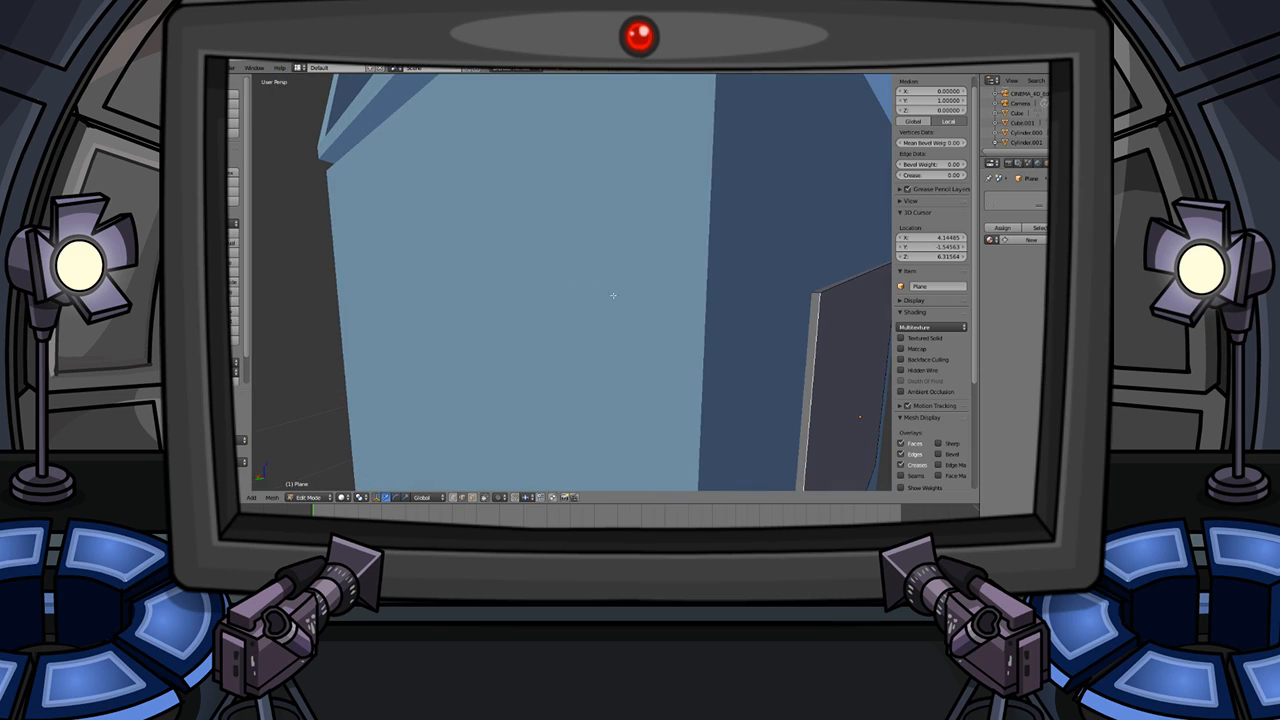
- Select the four short thickness edges at the front panel's corners together
right_click(818, 297)
right_click(816, 293)
middle_drag(818, 322, 640, 245)
shift+right_click(777, 368)
shift+right_click(660, 284)
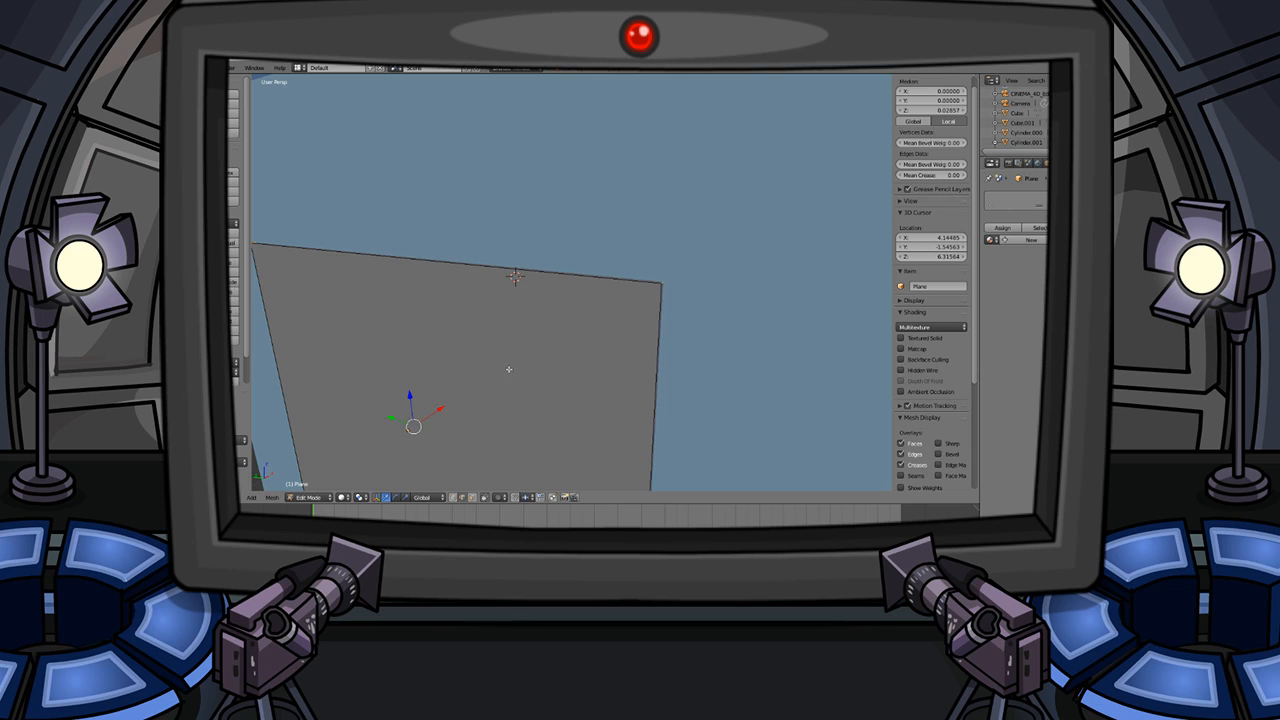
middle_drag(508, 371, 571, 340)
- Bevel the four corner edges with an offset of about 0.14 and 6 segments to round the panel's corners
key(ctrl+b)
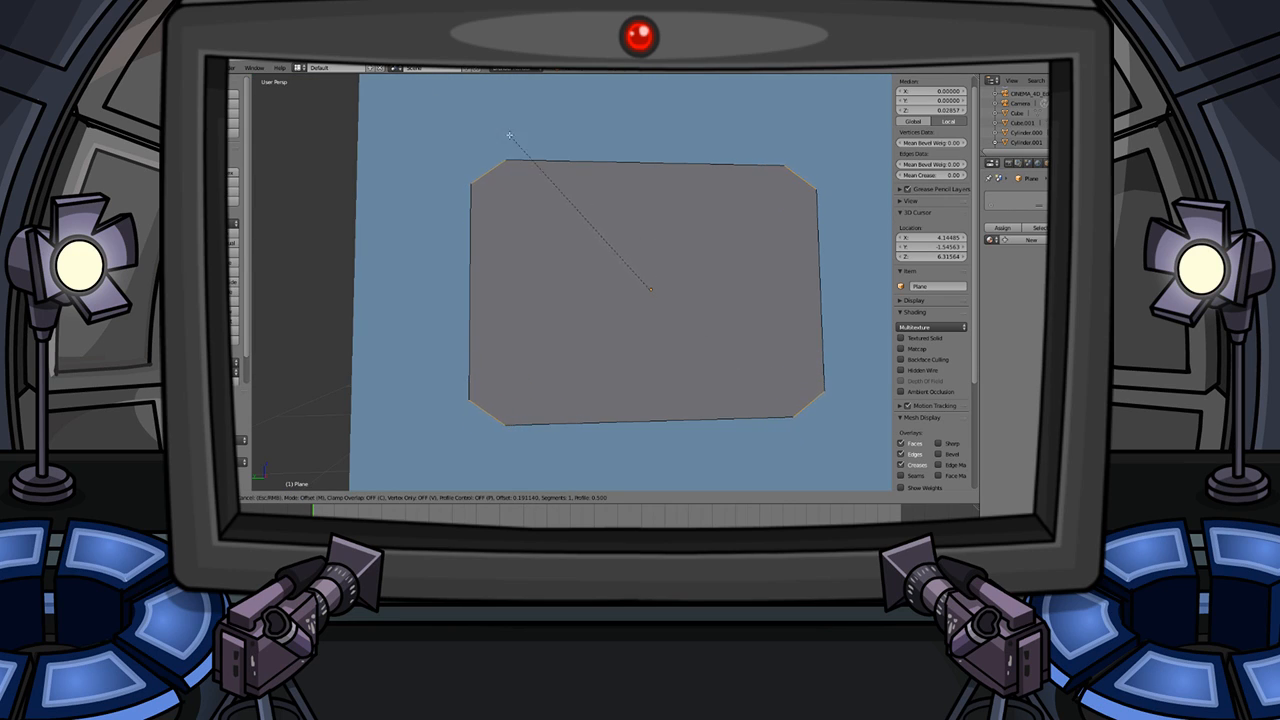
scroll(538, 138, up, 3)
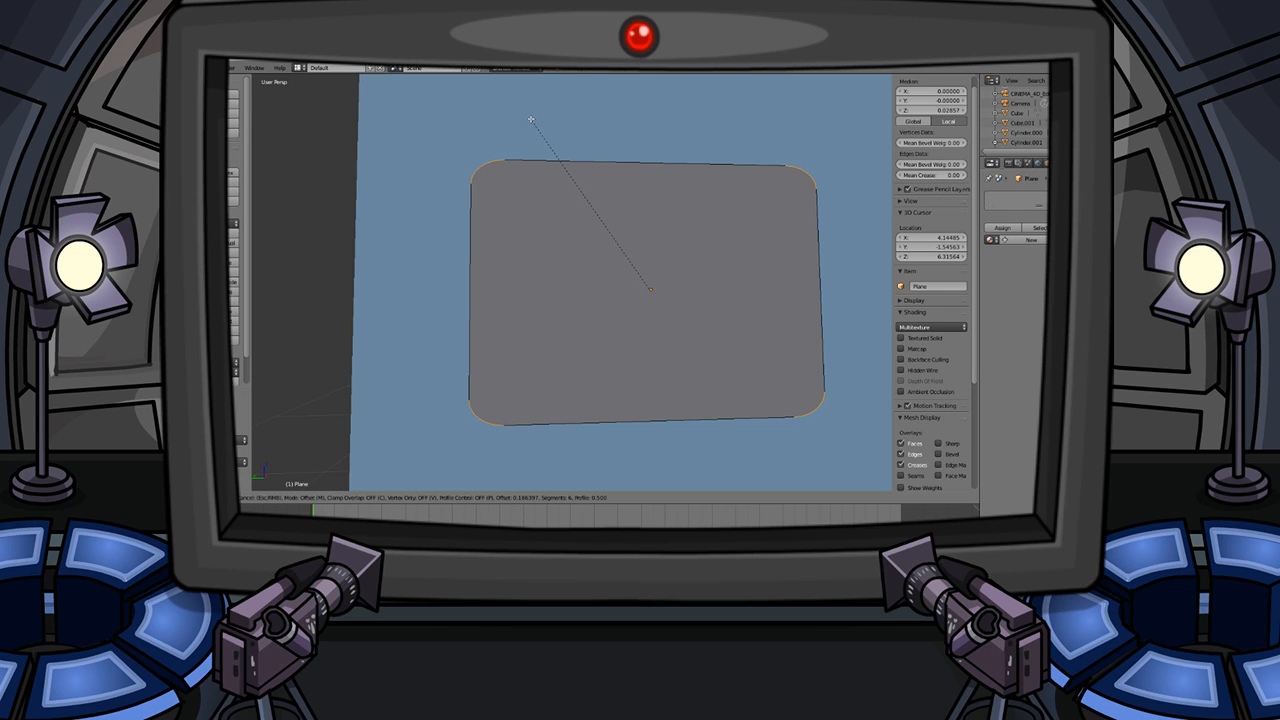
click(531, 119)
scroll(598, 249, down, 5)
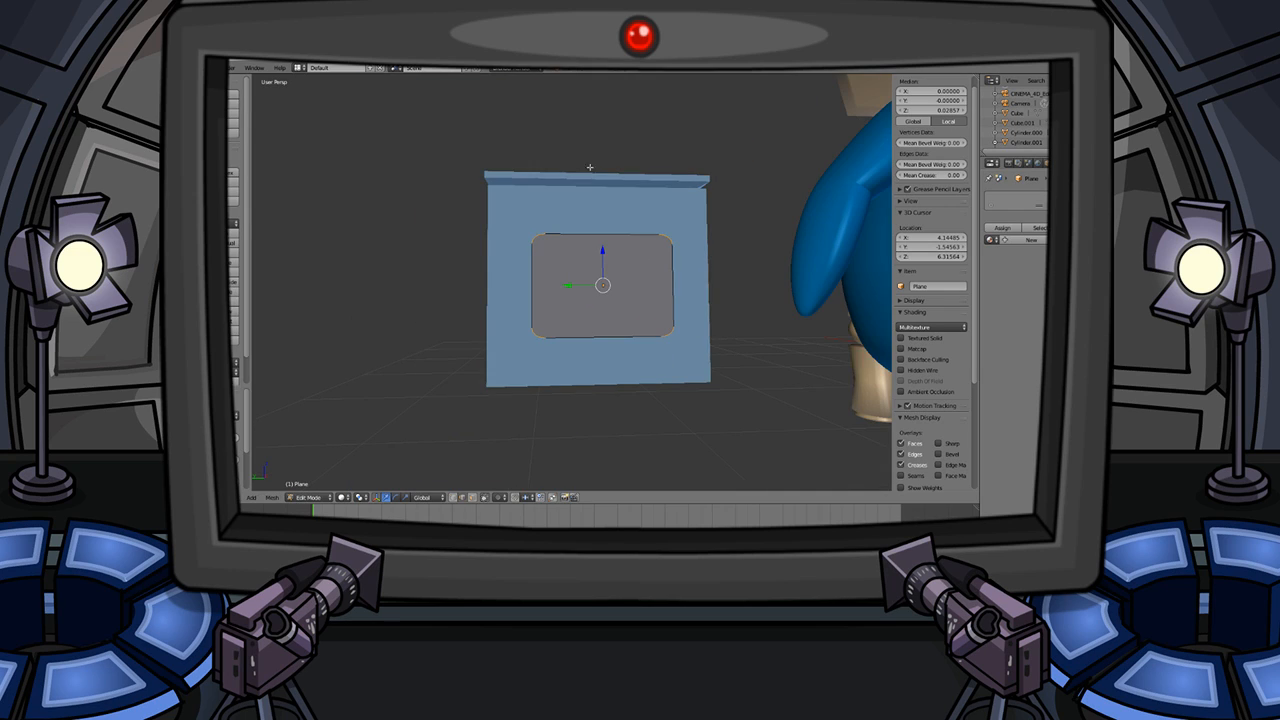
key(Tab)
- Adjust the rounded panel's sideways position on the unit's front to about Y 5.36
mouse_move(598, 249)
middle_down()
mouse_move(634, 277)
mouse_move(603, 263)
middle_up()
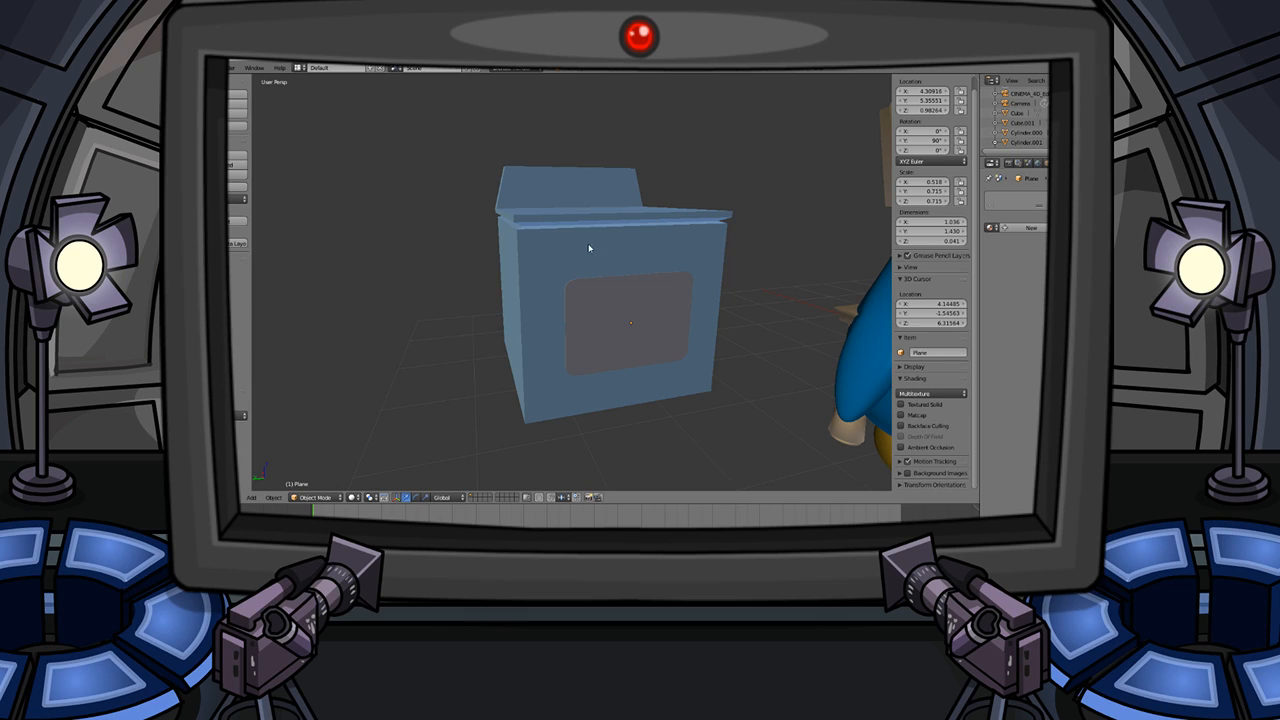
right_click(594, 300)
key(g)
key(x)
key(y)
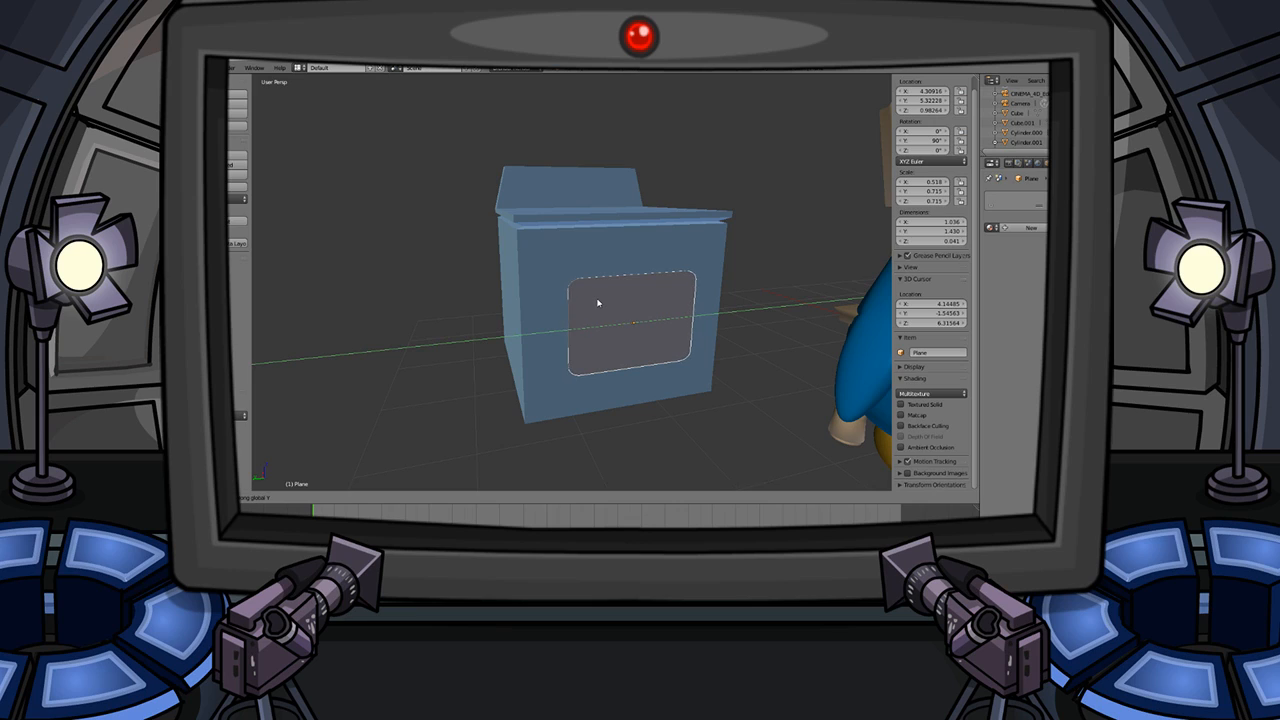
click(598, 301)
key(a)
middle_drag(662, 295, 591, 309)
right_click(591, 309)
key(g)
key(y)
click(600, 314)
key(a)
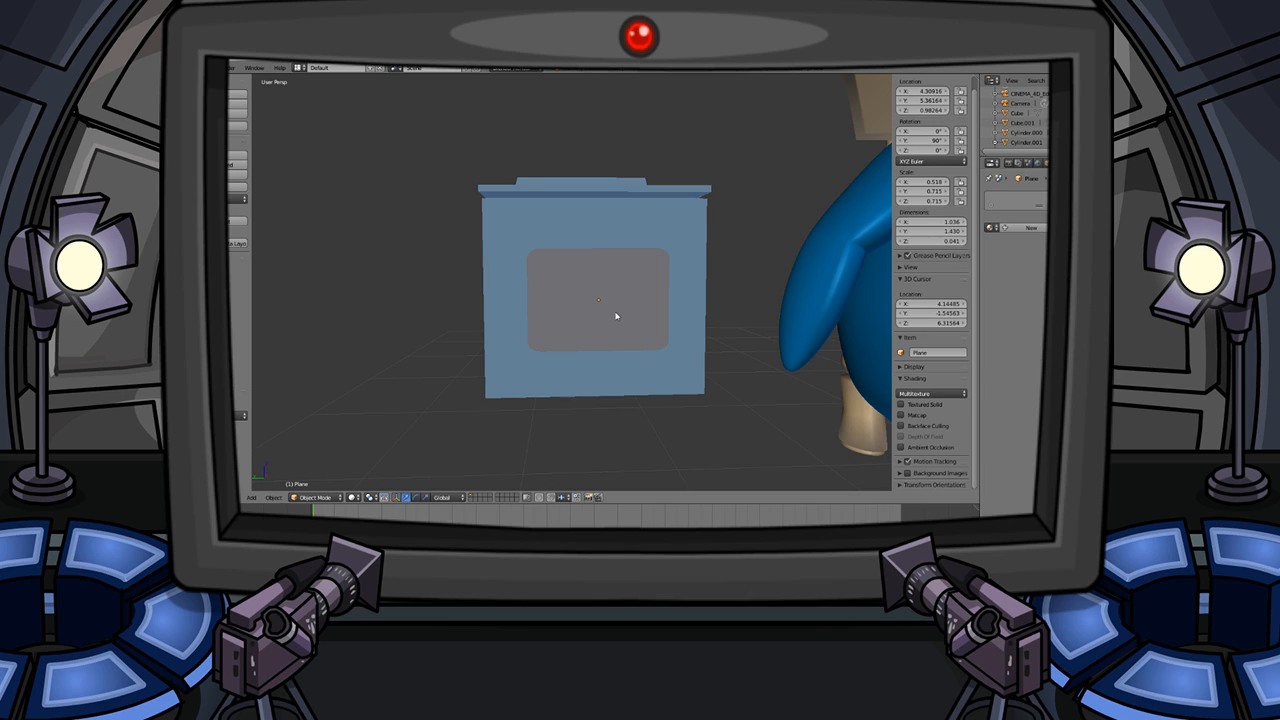
- Raise the rounded panel on the unit's front to about Z 1.03
right_click(616, 316)
key(g)
key(z)
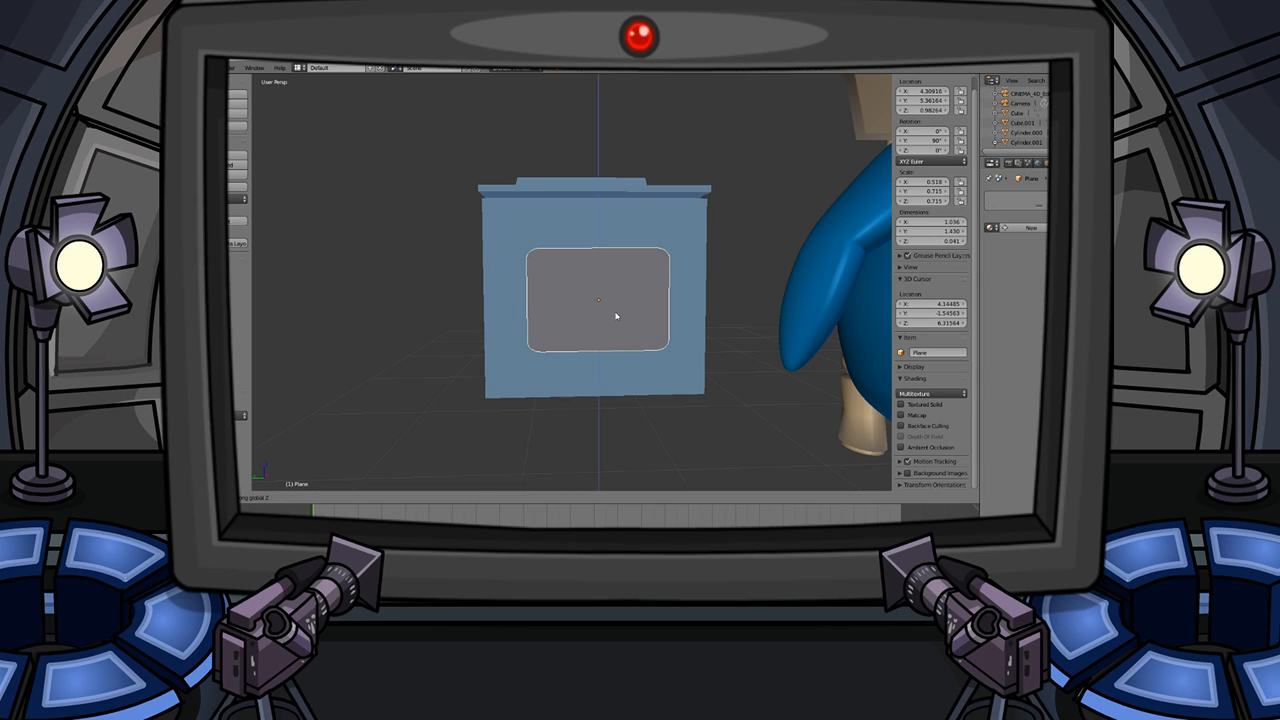
click(610, 311)
middle_drag(610, 311, 639, 298)
- Try to cut the rounded panel's outline into the unit's mesh by projection
right_click(632, 300)
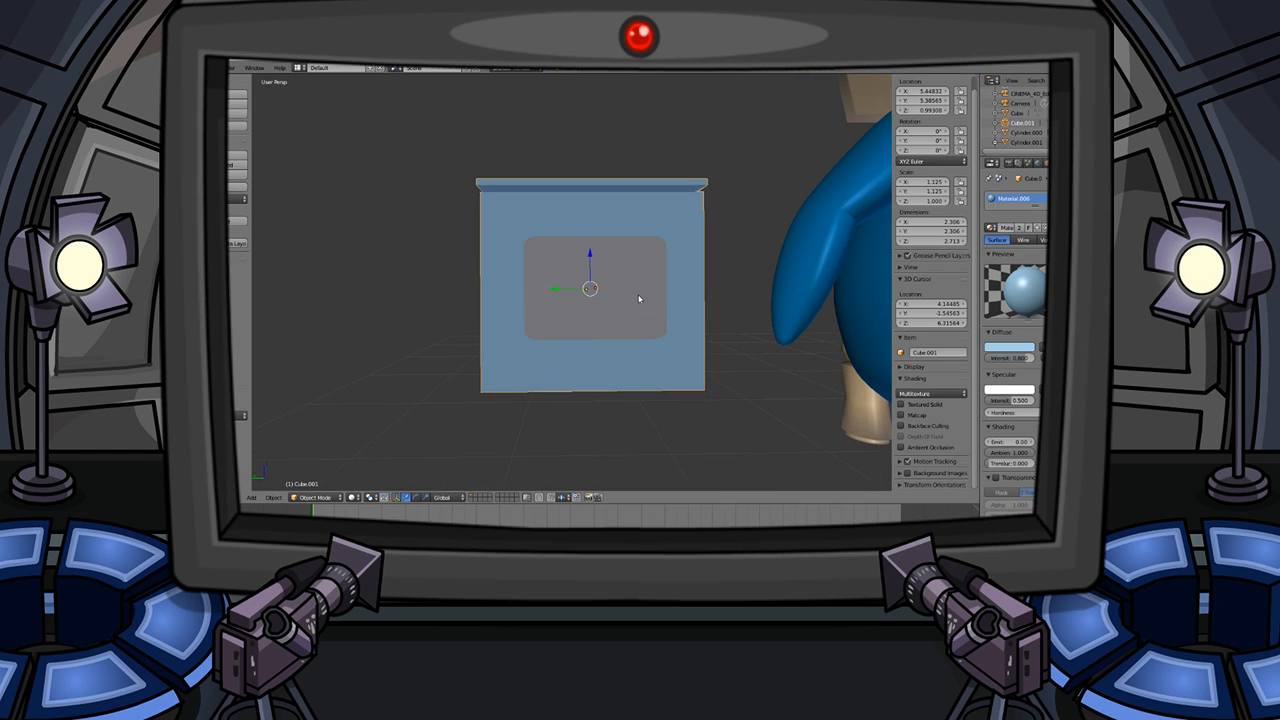
key(Tab)
key(a)
key(a)
middle_drag(565, 295, 264, 345)
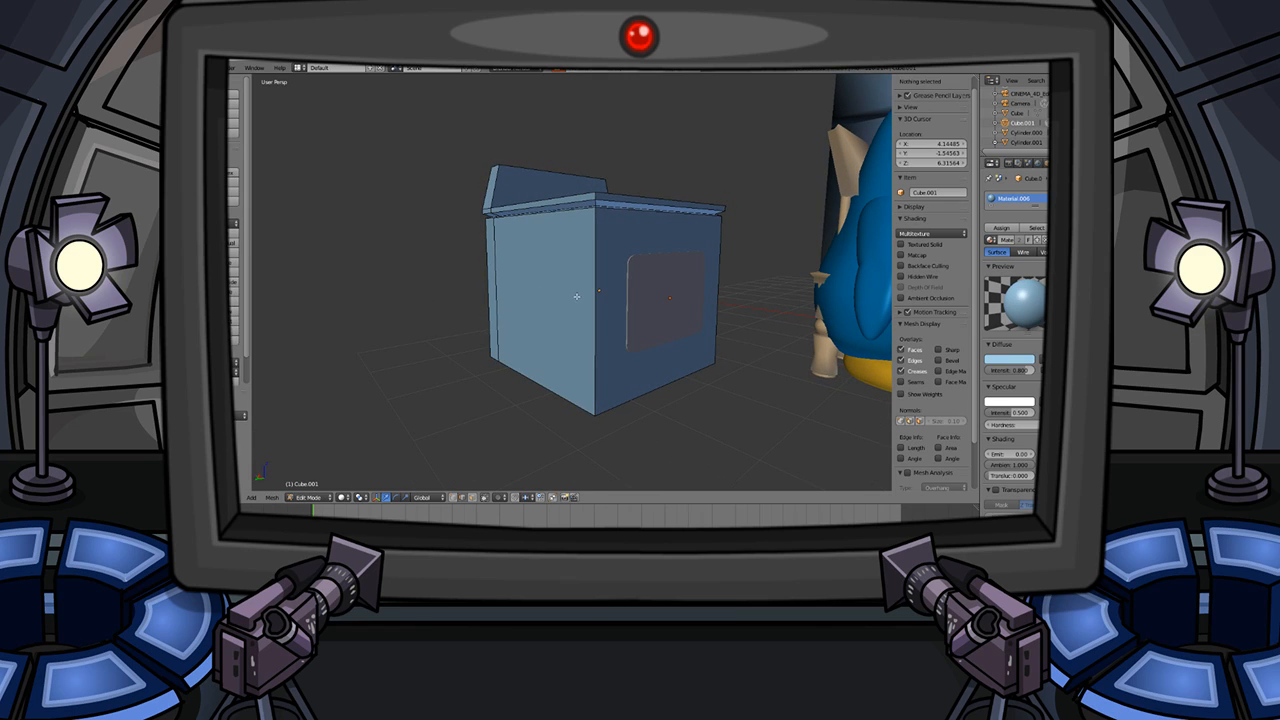
key(Tab)
right_click(640, 297)
right_click(593, 302)
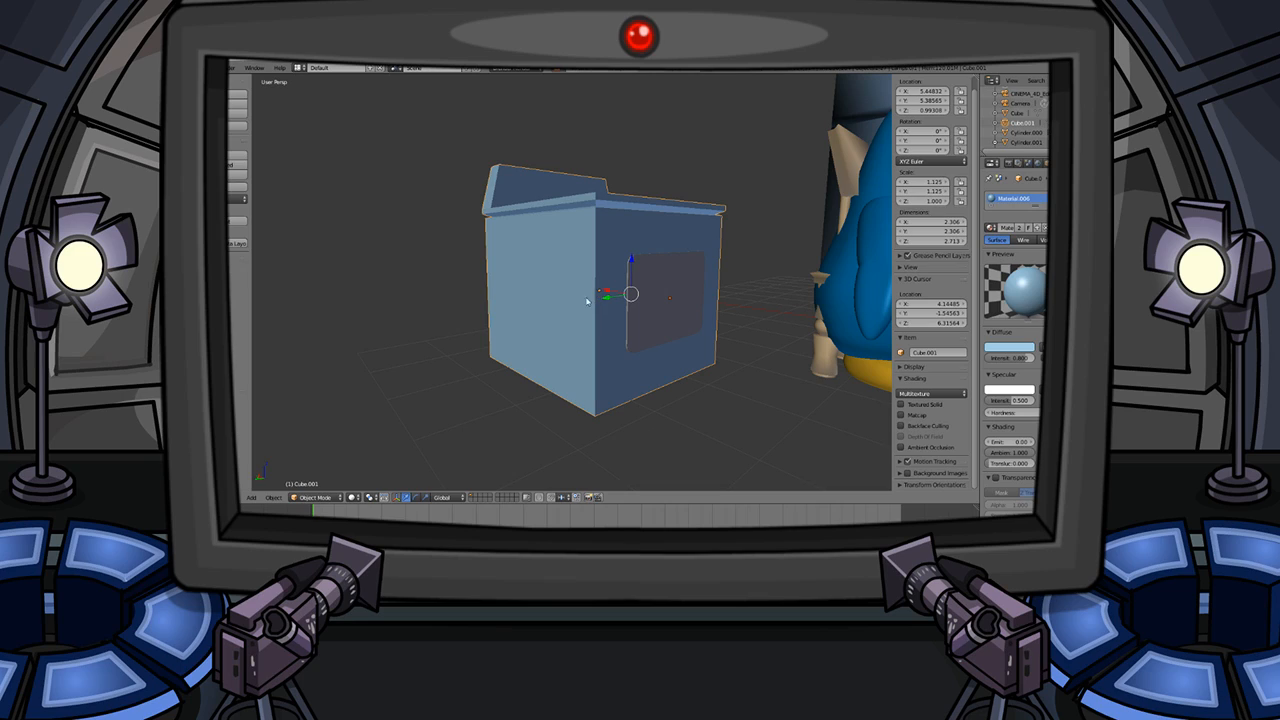
key(Tab)
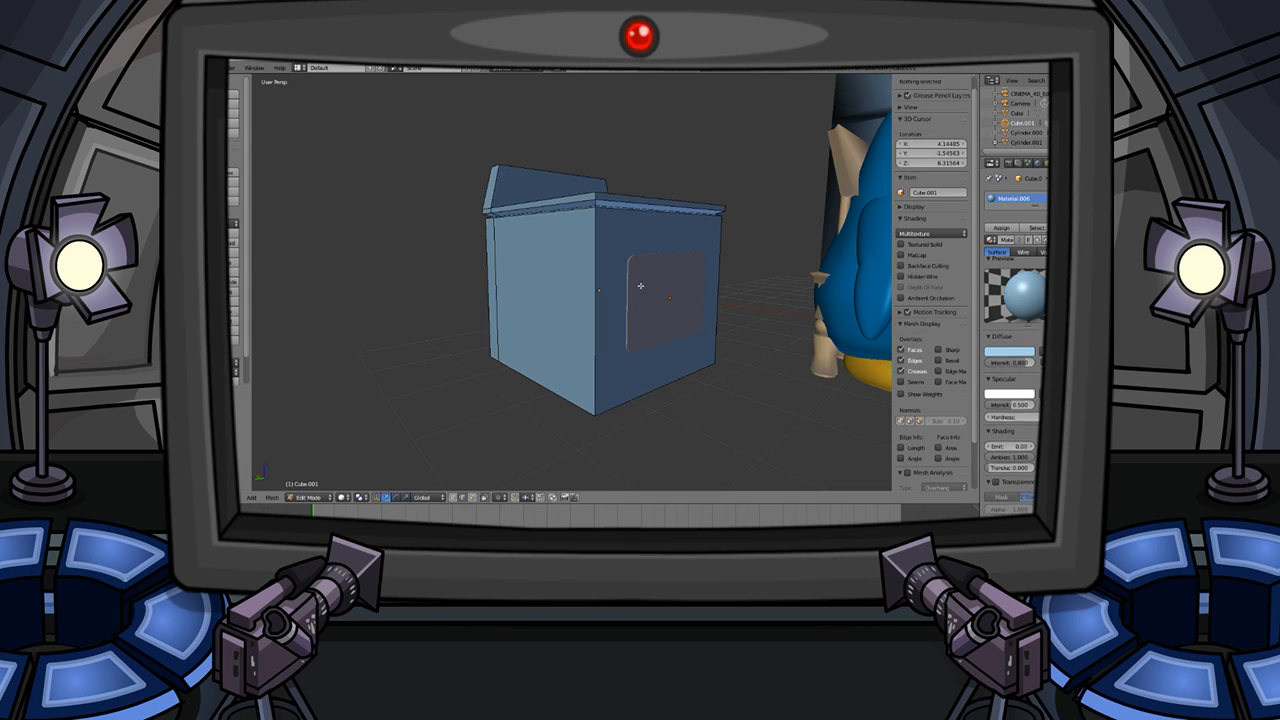
click(235, 331)
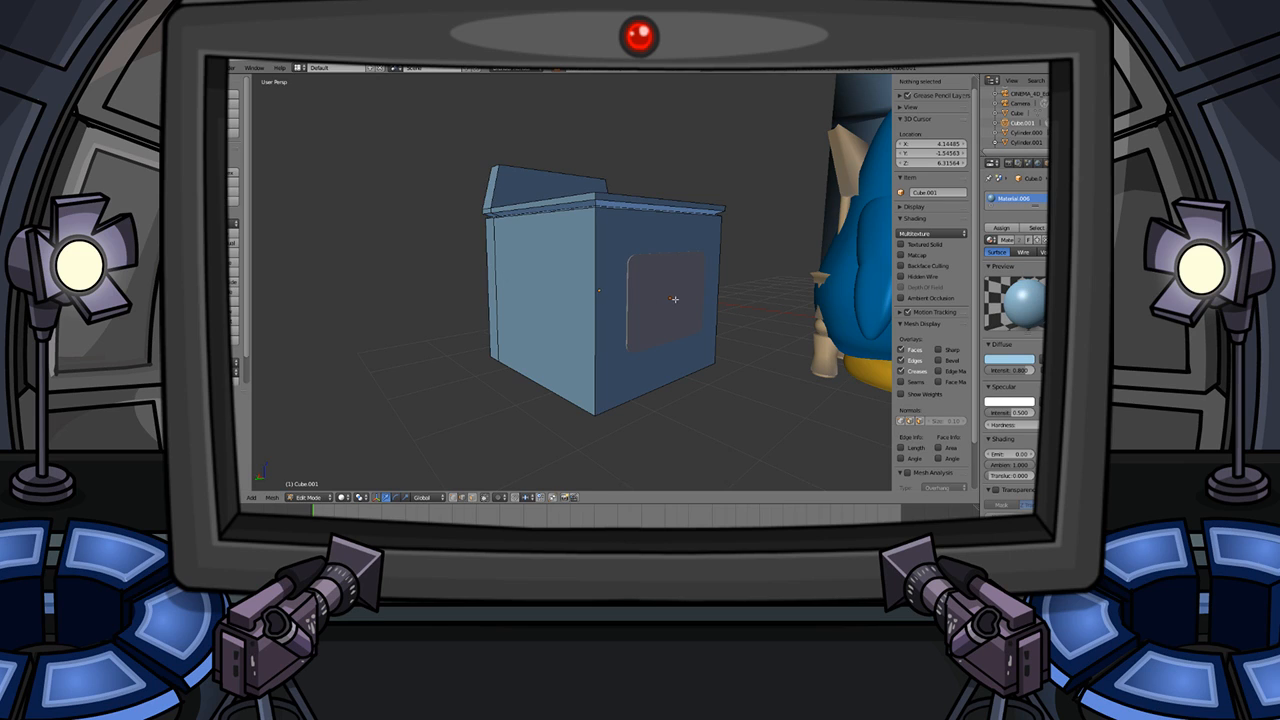
scroll(669, 297, up, 3)
key(Tab)
- Try moving the rounded panel along X, then undo the move
right_click(765, 315)
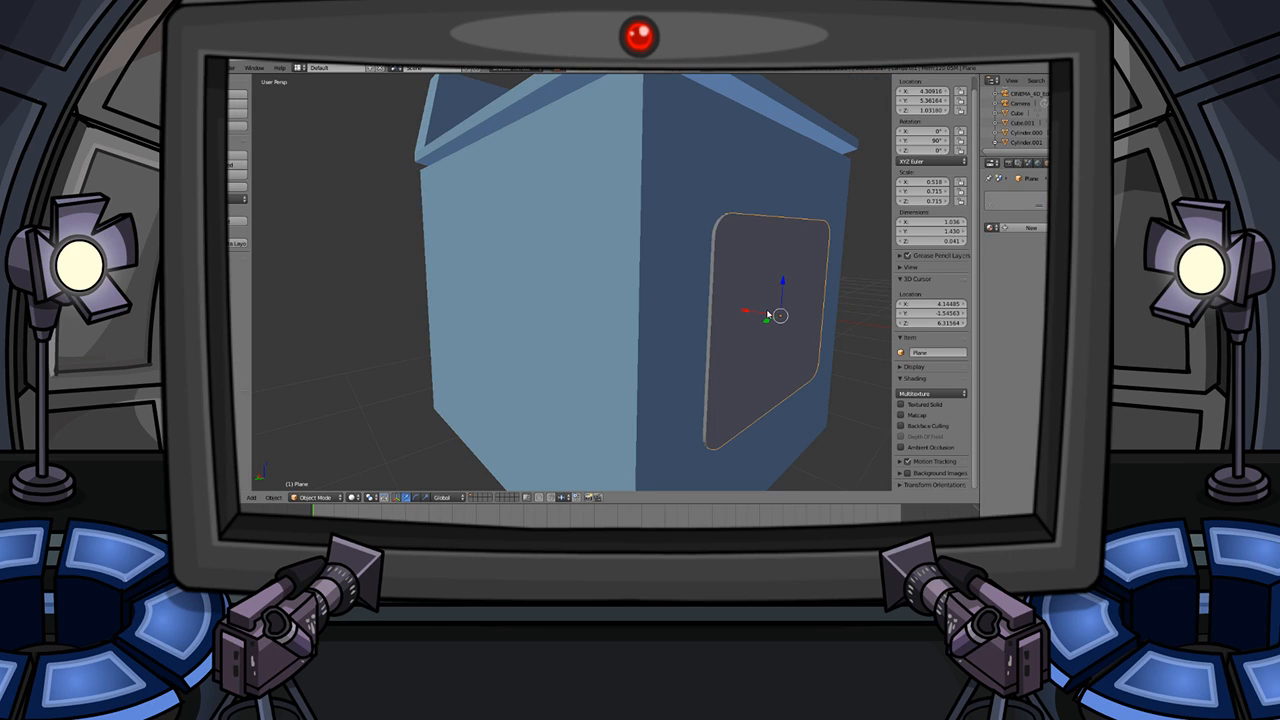
key(Tab)
ctrl+right_click(655, 295)
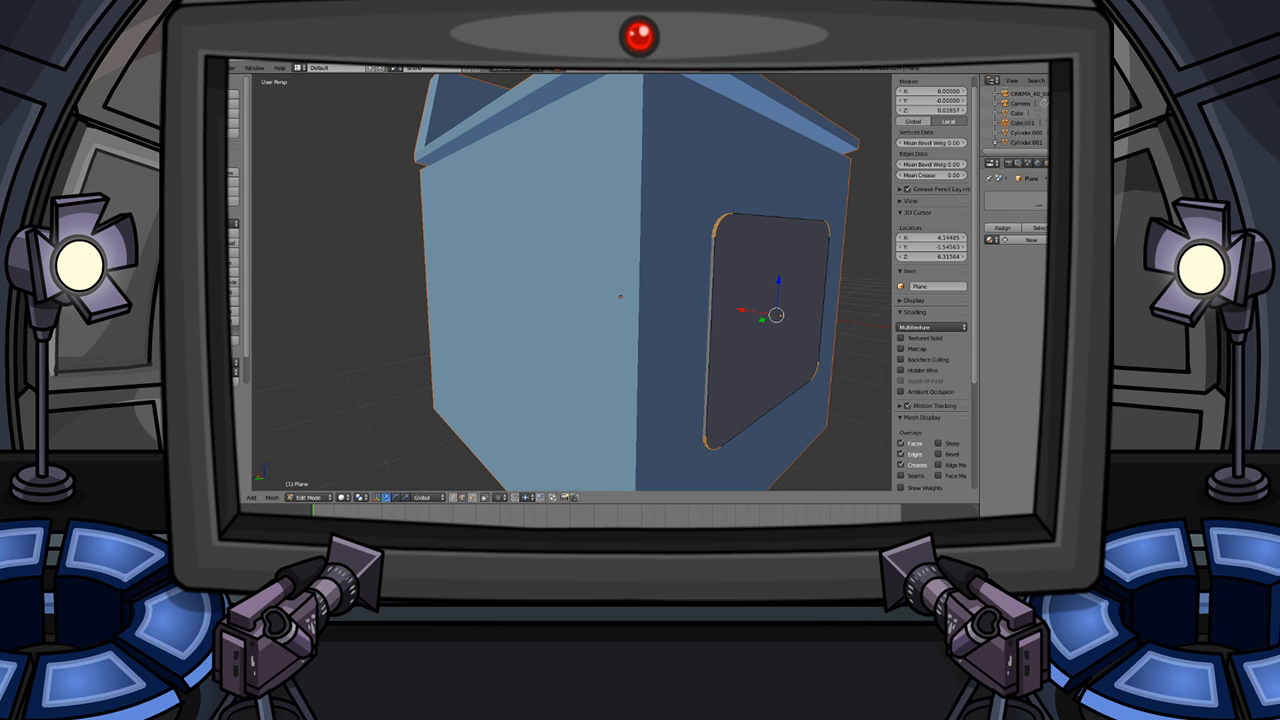
key(Tab)
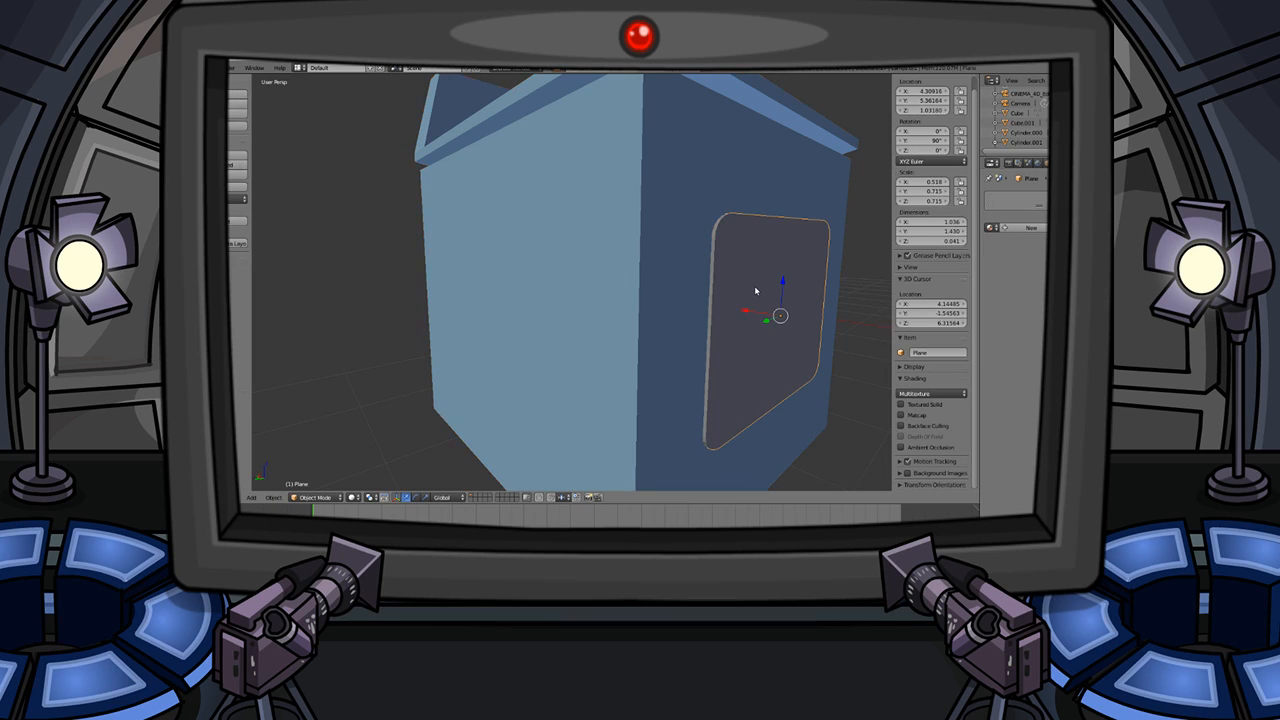
key(g)
key(x)
click(806, 295)
key(ctrl+z)
- Select the panel's whole mesh and try again to project its outline onto the unit's mesh
key(Tab)
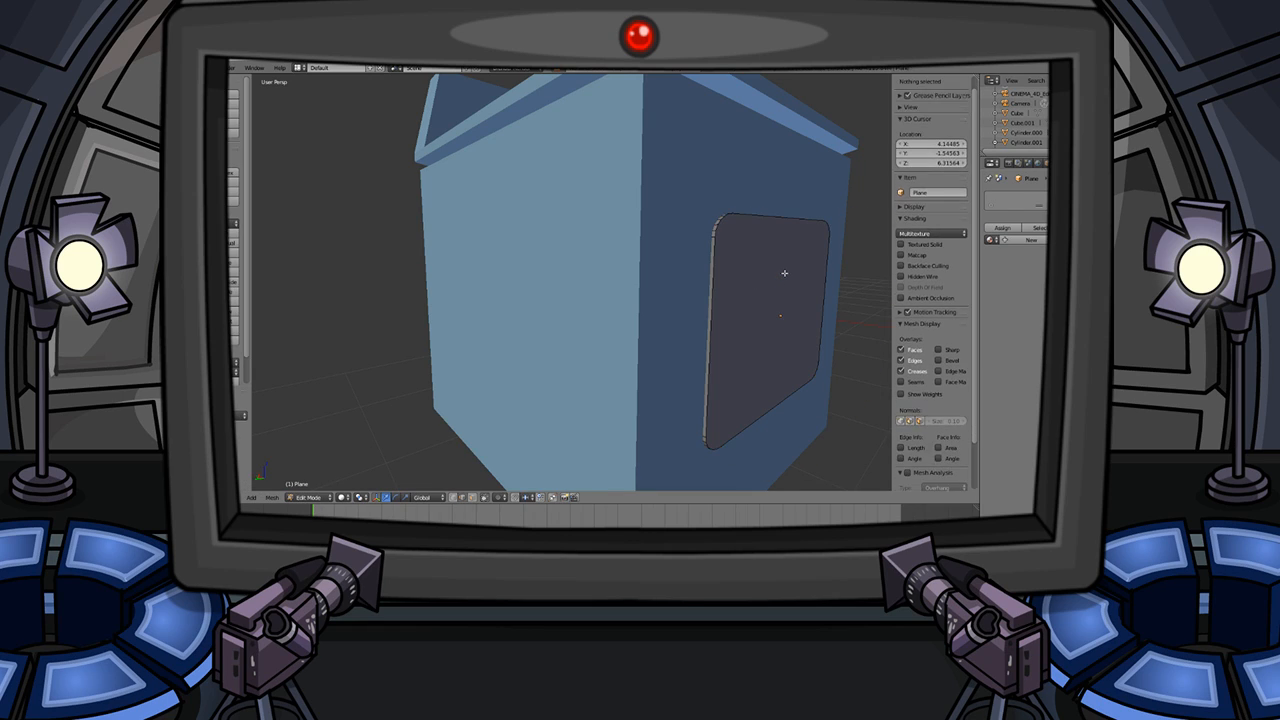
key(a)
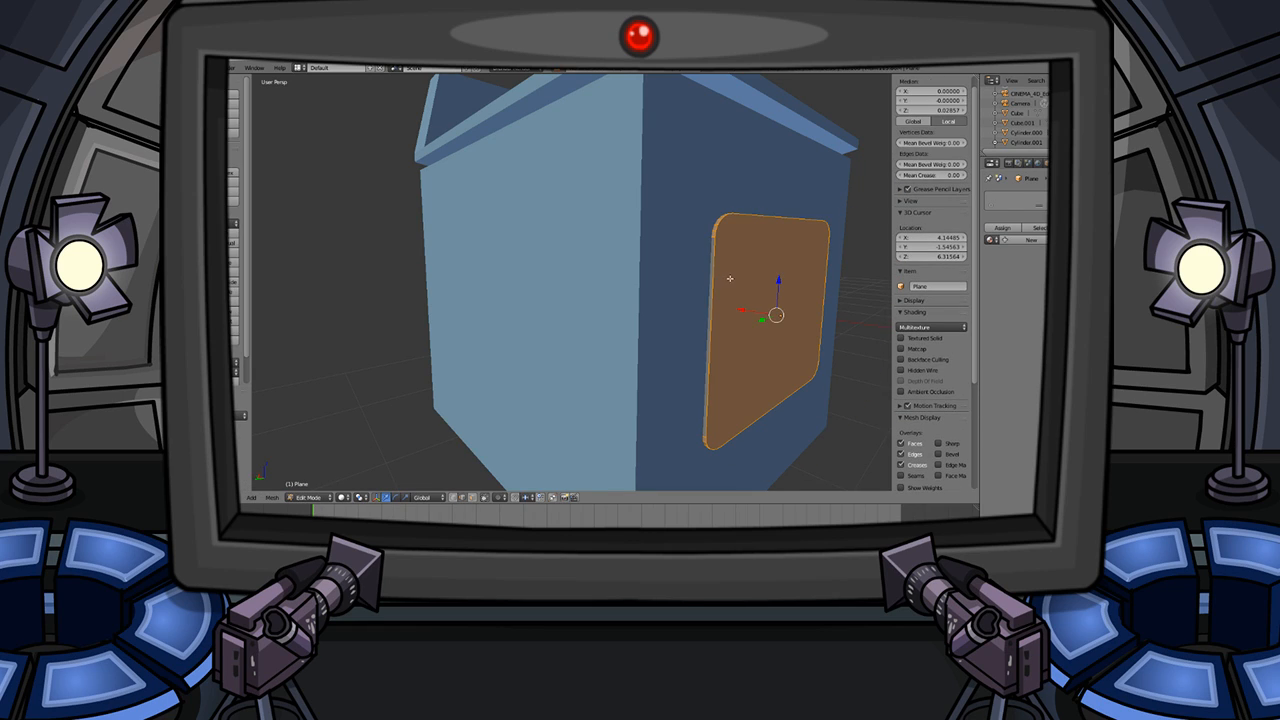
key(Tab)
right_click(689, 288)
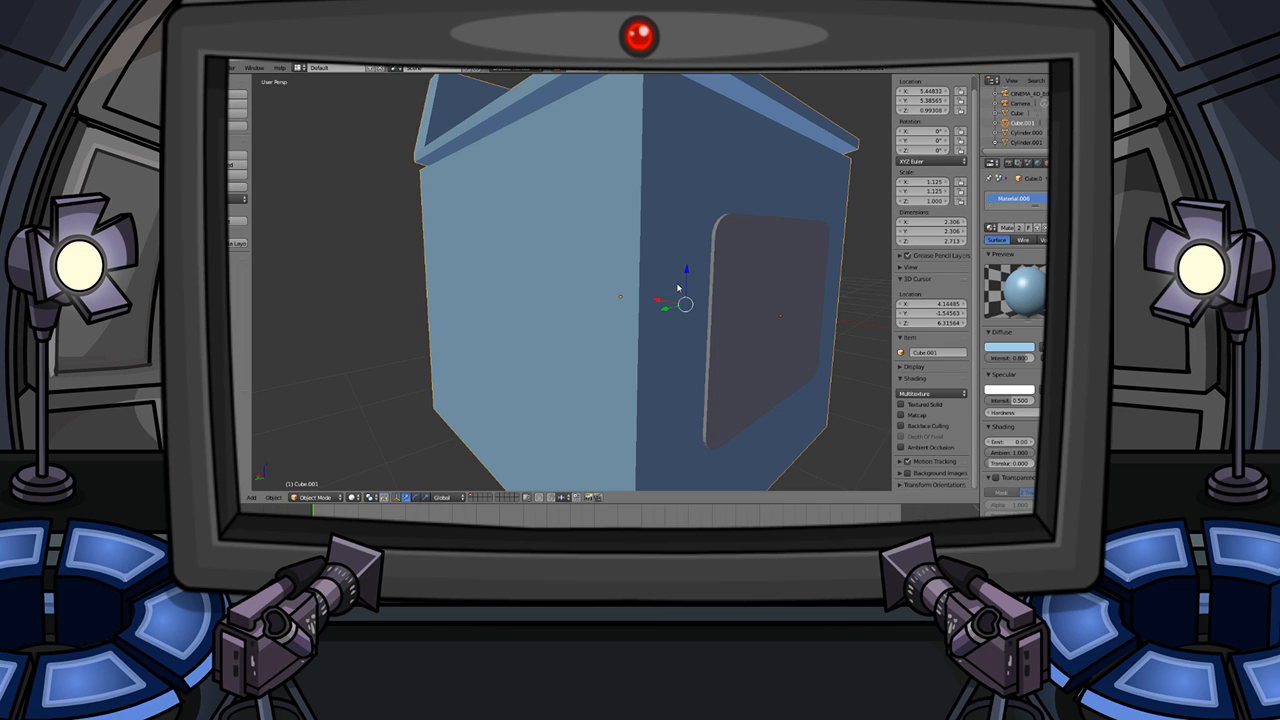
key(KP_Decimal)
key(Tab)
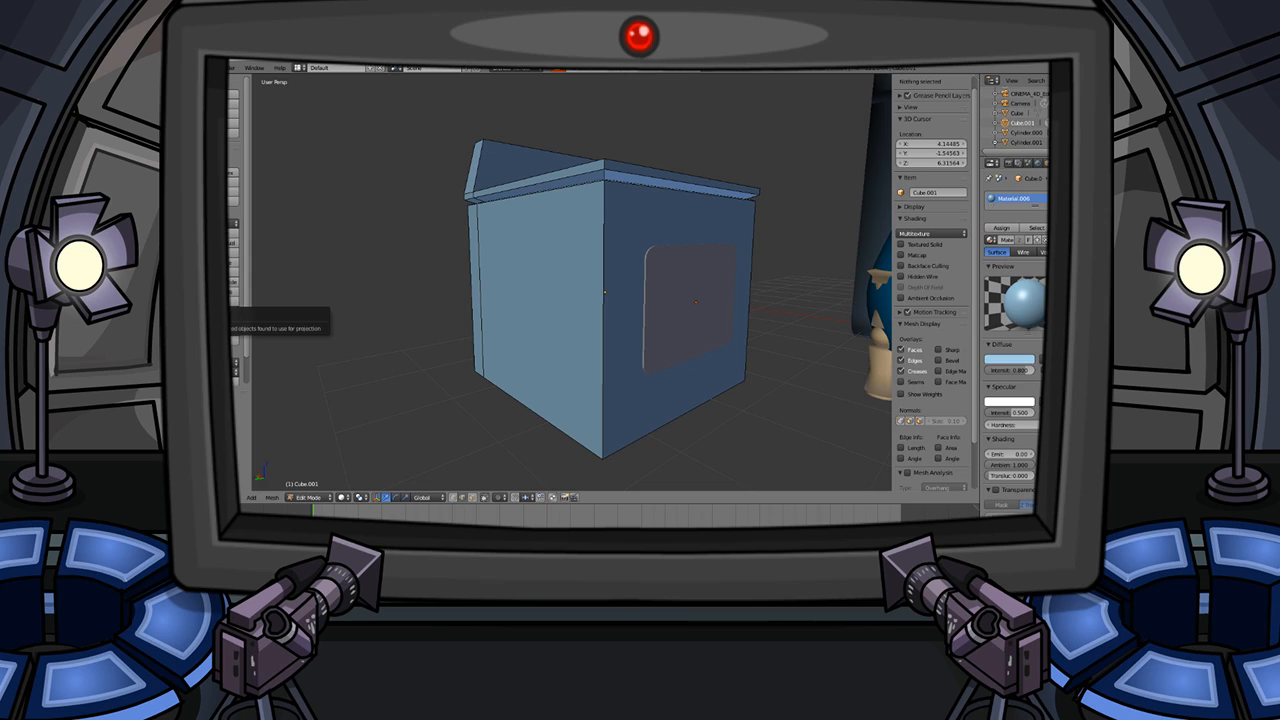
key(a)
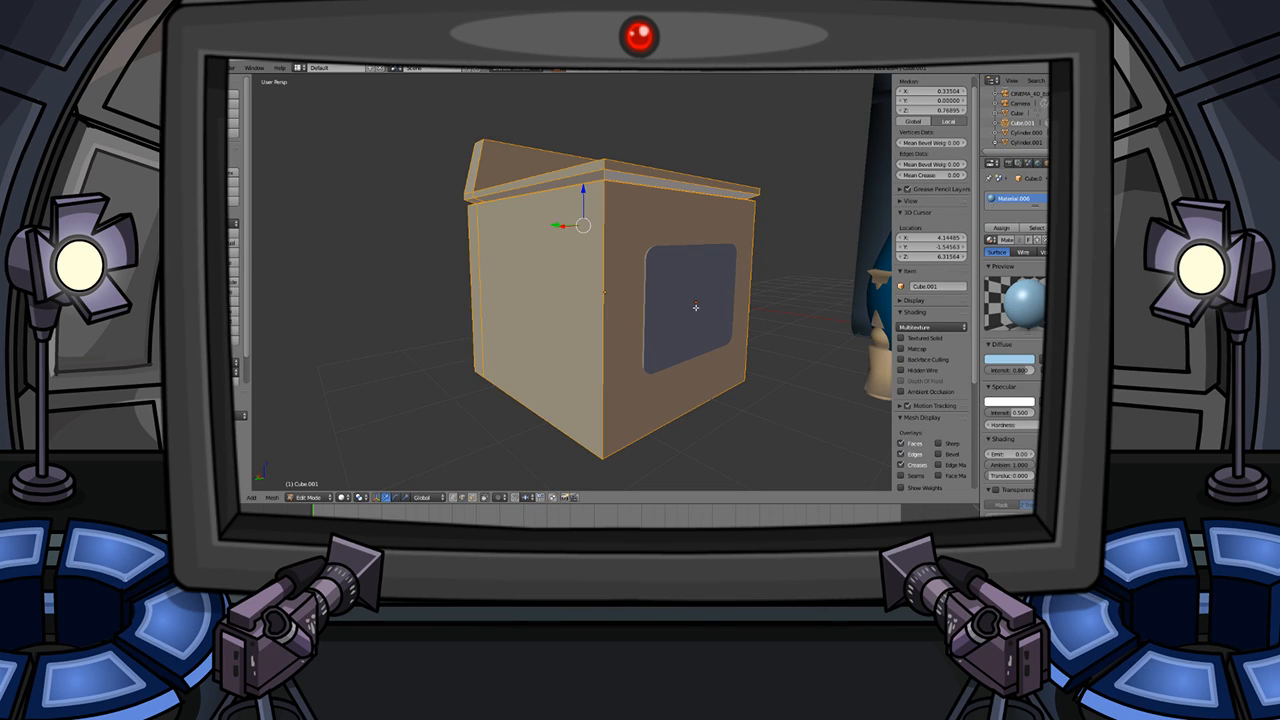
scroll(693, 308, up, 3)
key(Tab)
- Examine the unit and its rounded front panel from several angles
scroll(697, 312, down, 3)
middle_drag(708, 305, 635, 321)
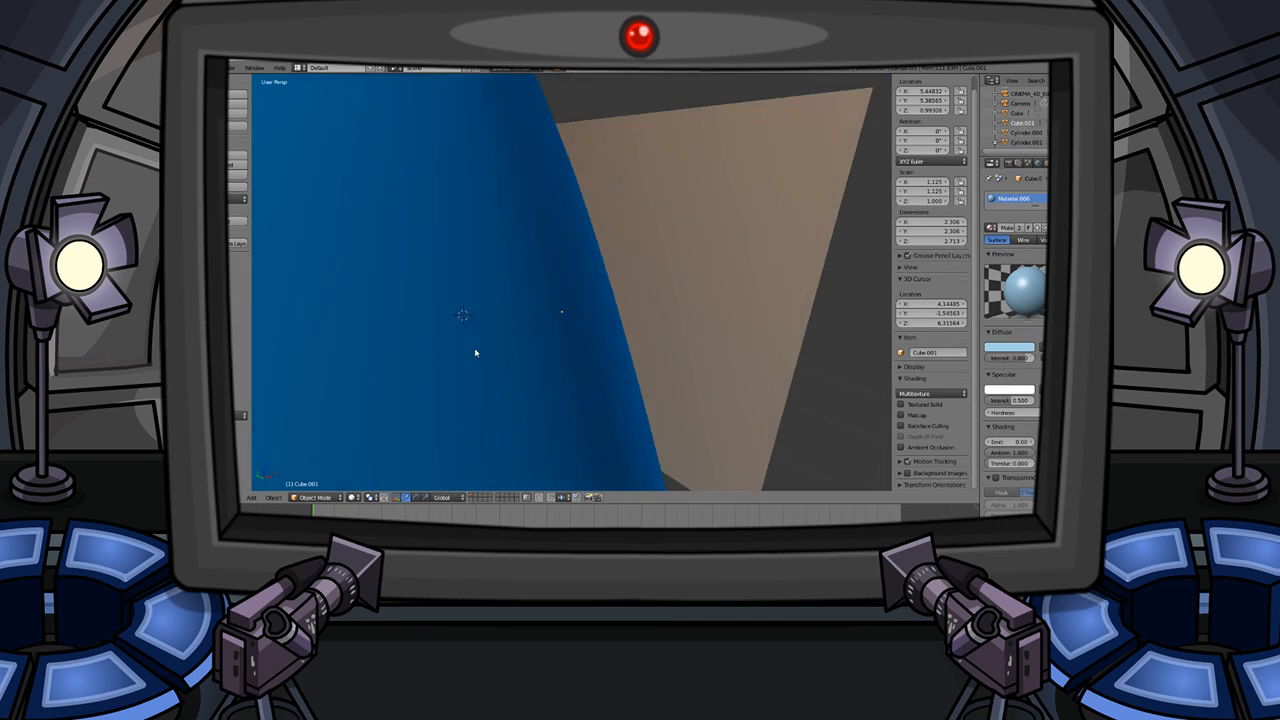
middle_drag(587, 367, 723, 289)
scroll(661, 268, down, 1)
scroll(661, 269, up, 2)
scroll(614, 309, up, 5)
middle_drag(614, 309, 826, 408)
middle_drag(587, 274, 683, 241)
scroll(666, 299, up, 3)
scroll(645, 293, down, 4)
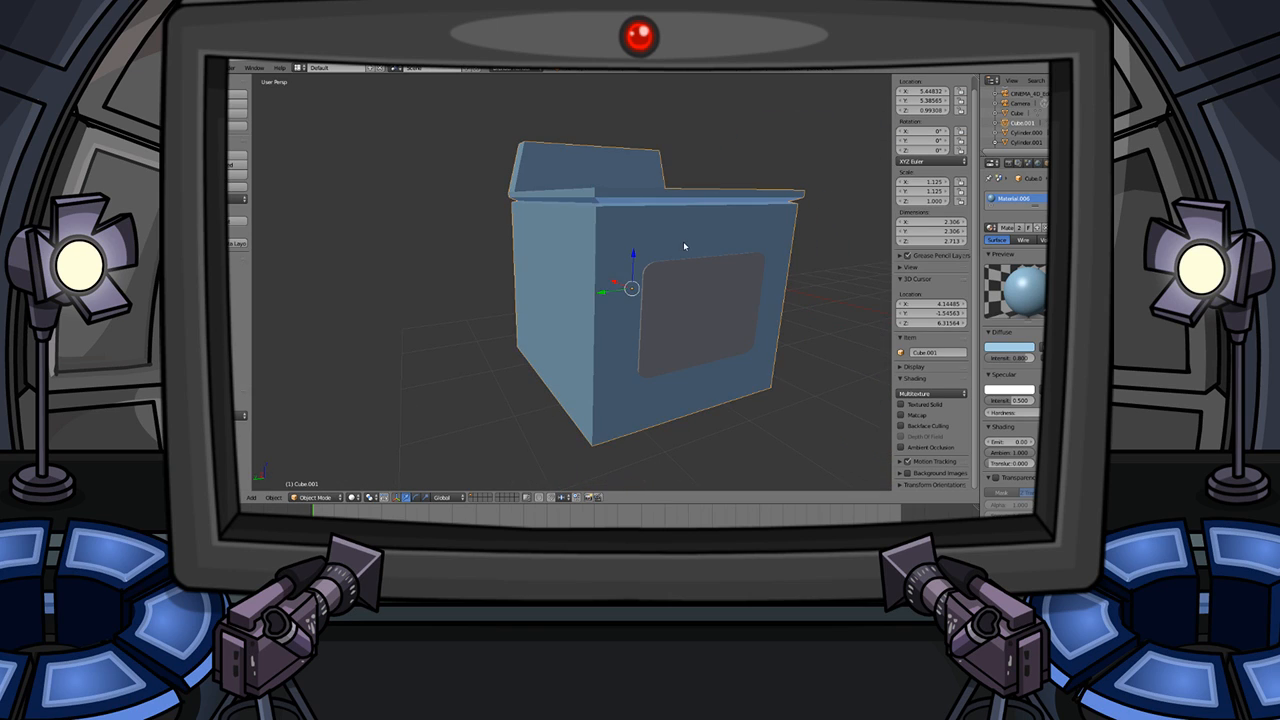
key(Tab)
key(a)
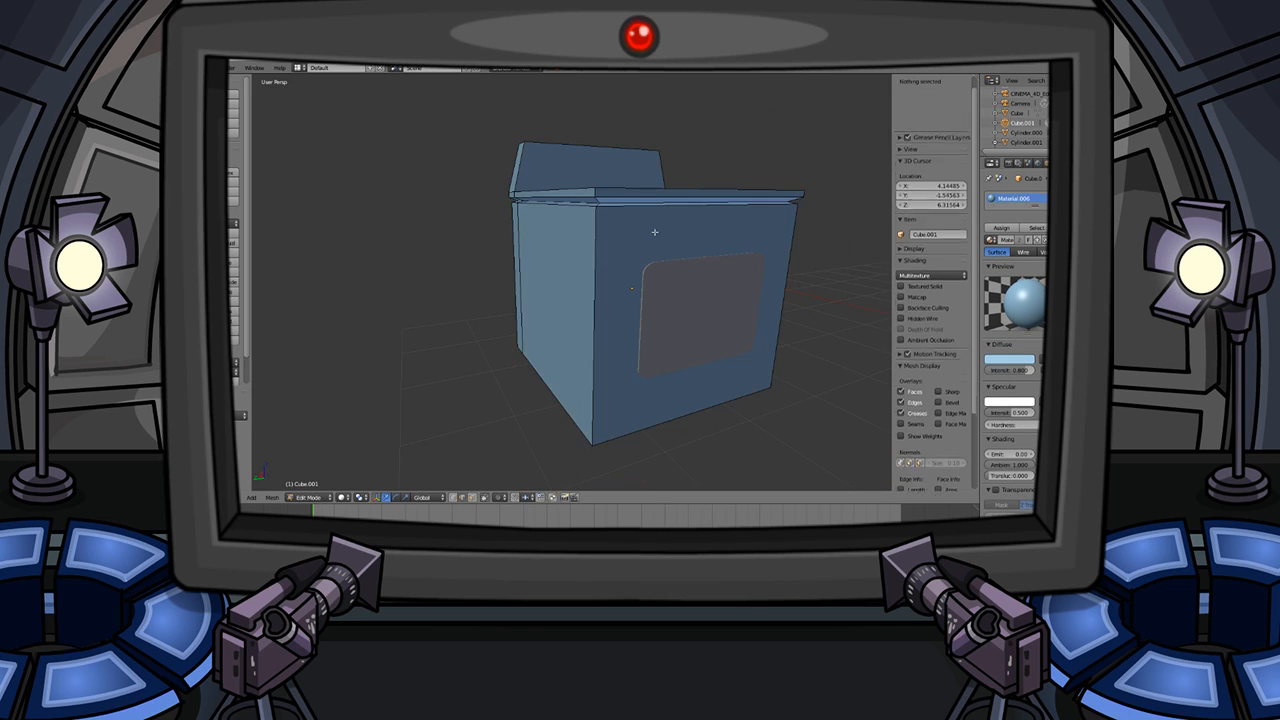
key(Tab)
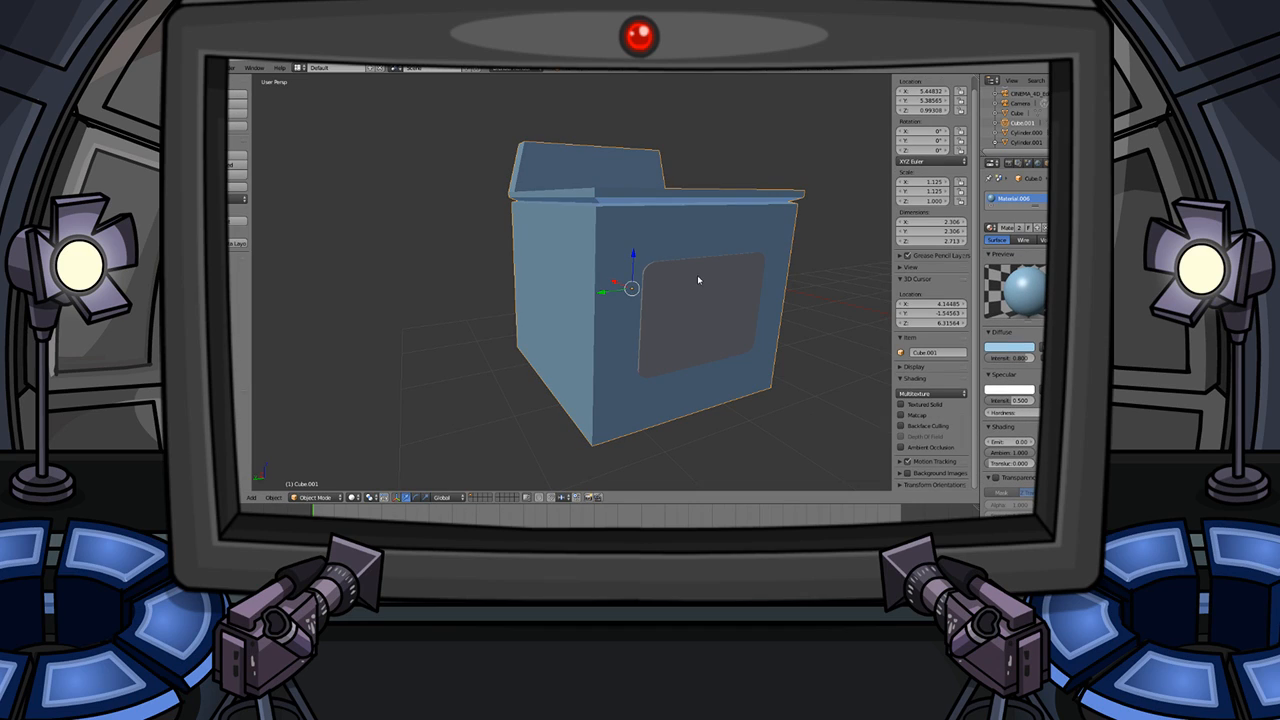
key(shift+a)
mouse_move(698, 278)
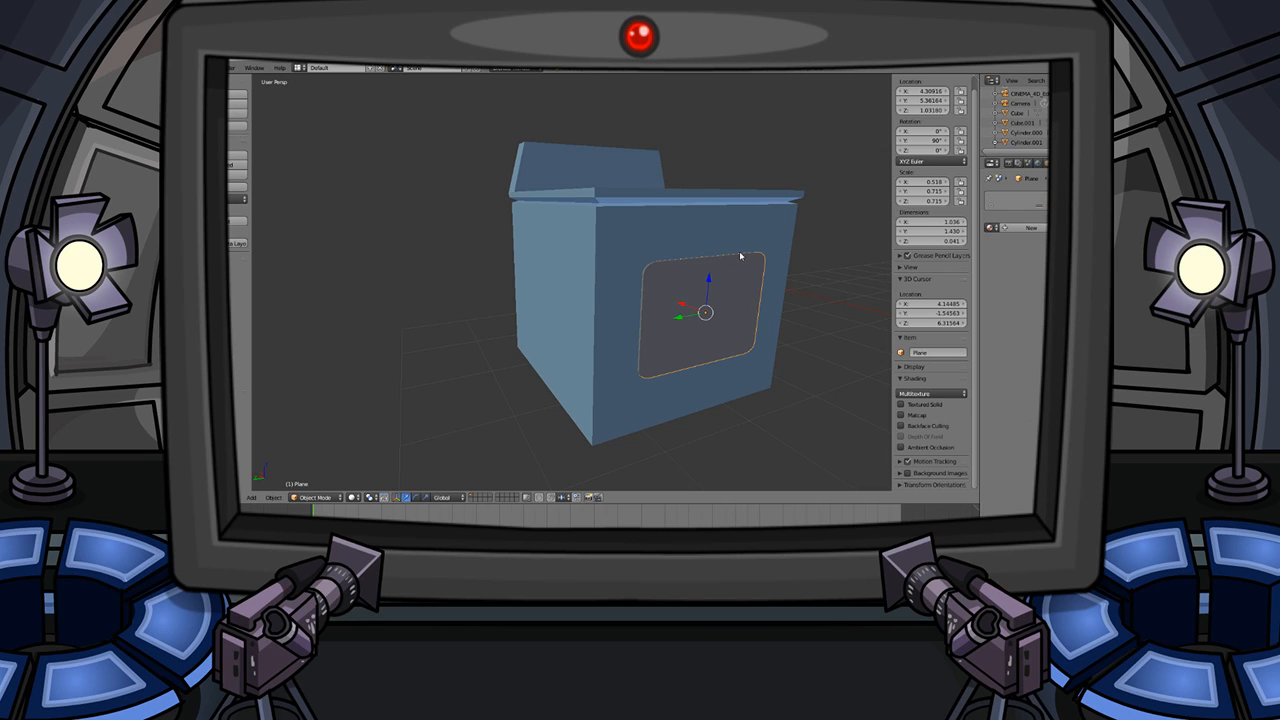
- Duplicate the rounded front panel upward along Z and scale the copy into a thin bar, 0.028 on X and 0.830 on Y
key(shift+f)
key(d)
click(572, 285)
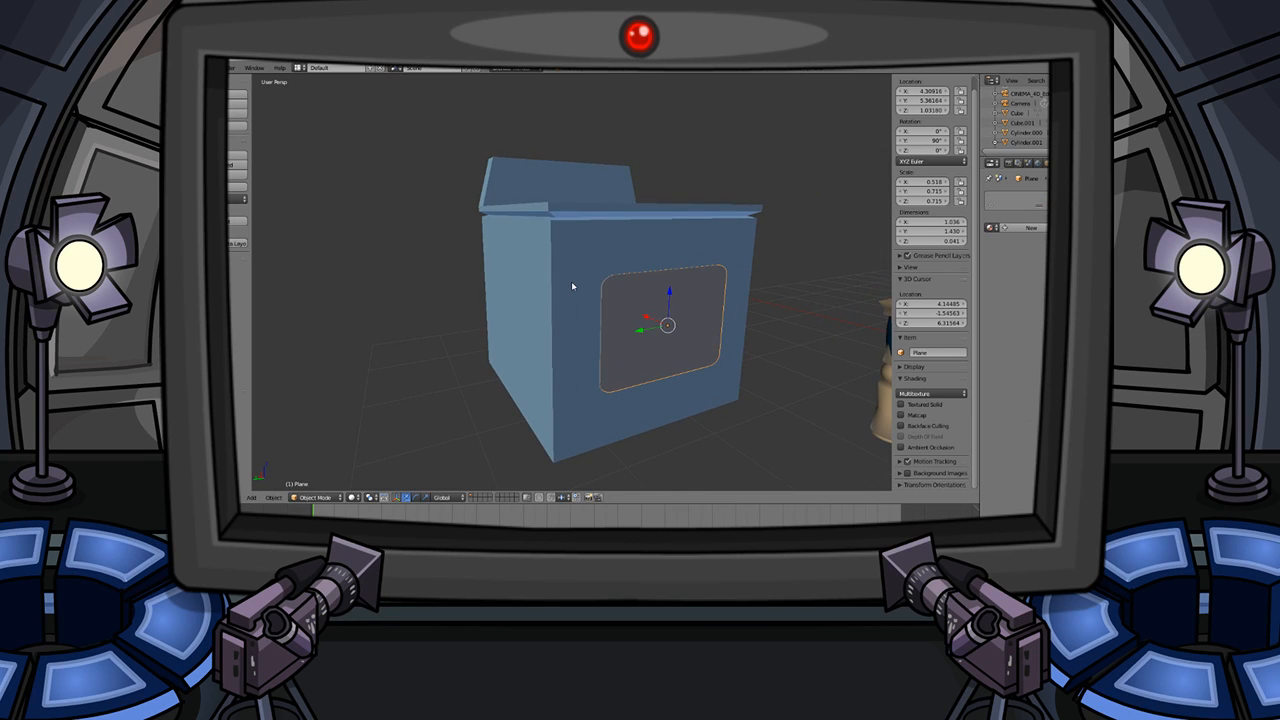
key(shift+d)
key(z)
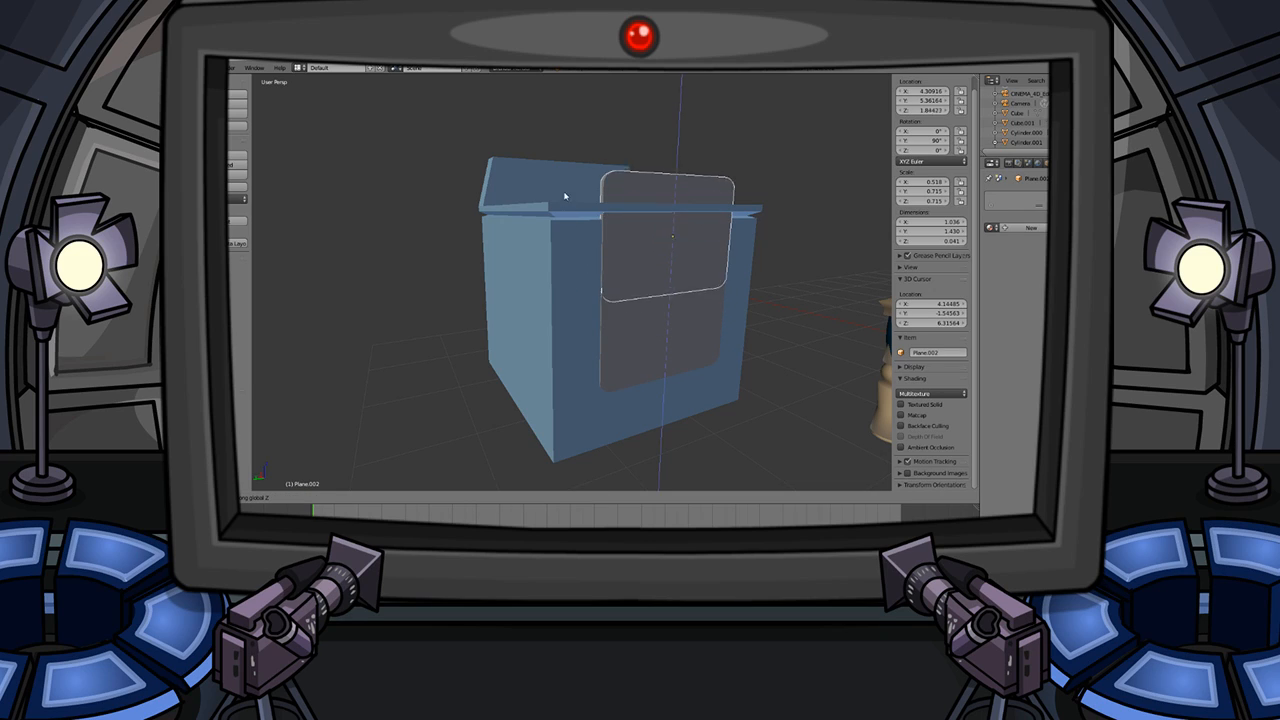
click(566, 174)
drag(912, 222, 840, 222)
drag(930, 231, 950, 231)
- Position the thin bar along Z at about 1.768, between the rounded panel and the overhanging top
key(g)
key(z)
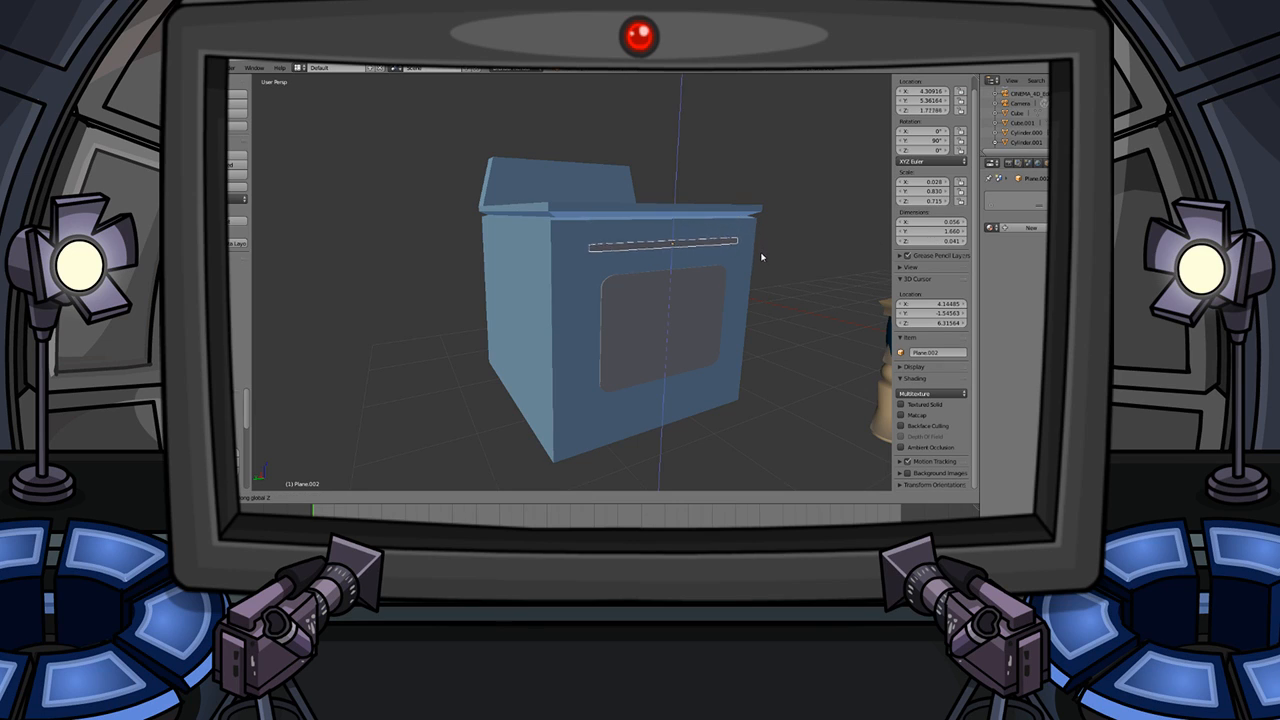
click(766, 270)
key(a)
middle_drag(711, 282, 663, 267)
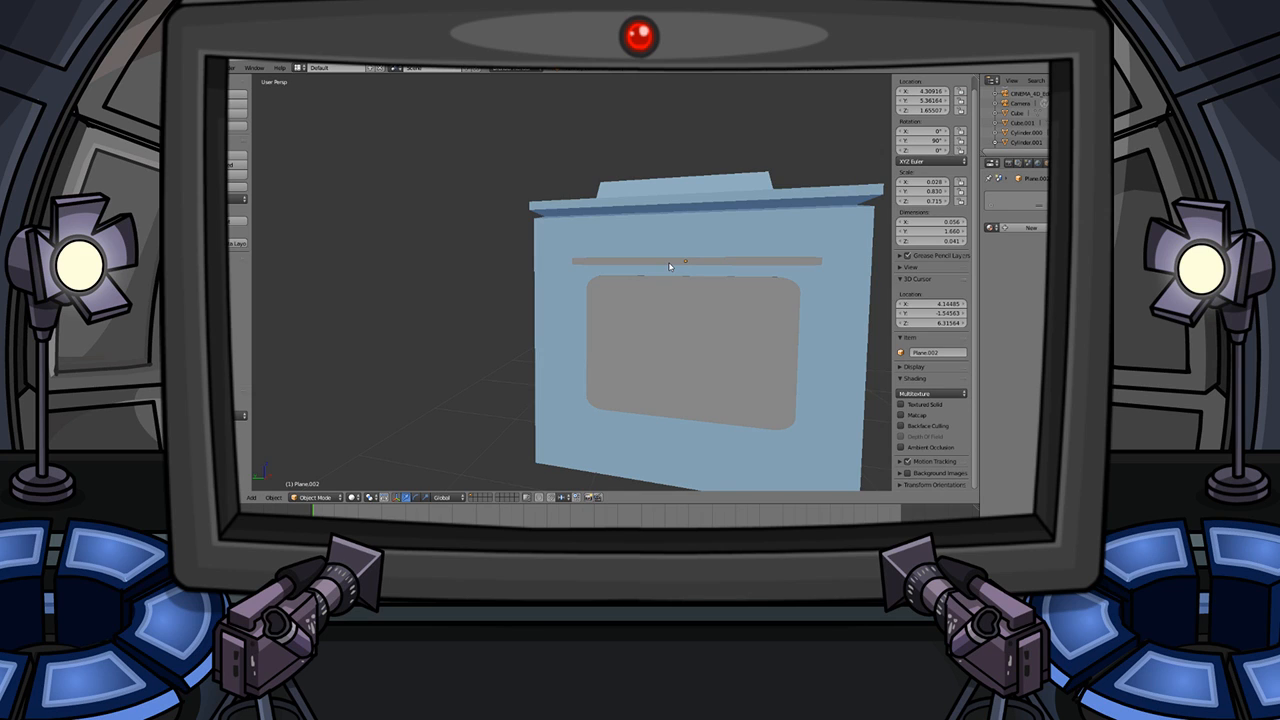
right_click(670, 264)
key(g)
key(z)
click(672, 250)
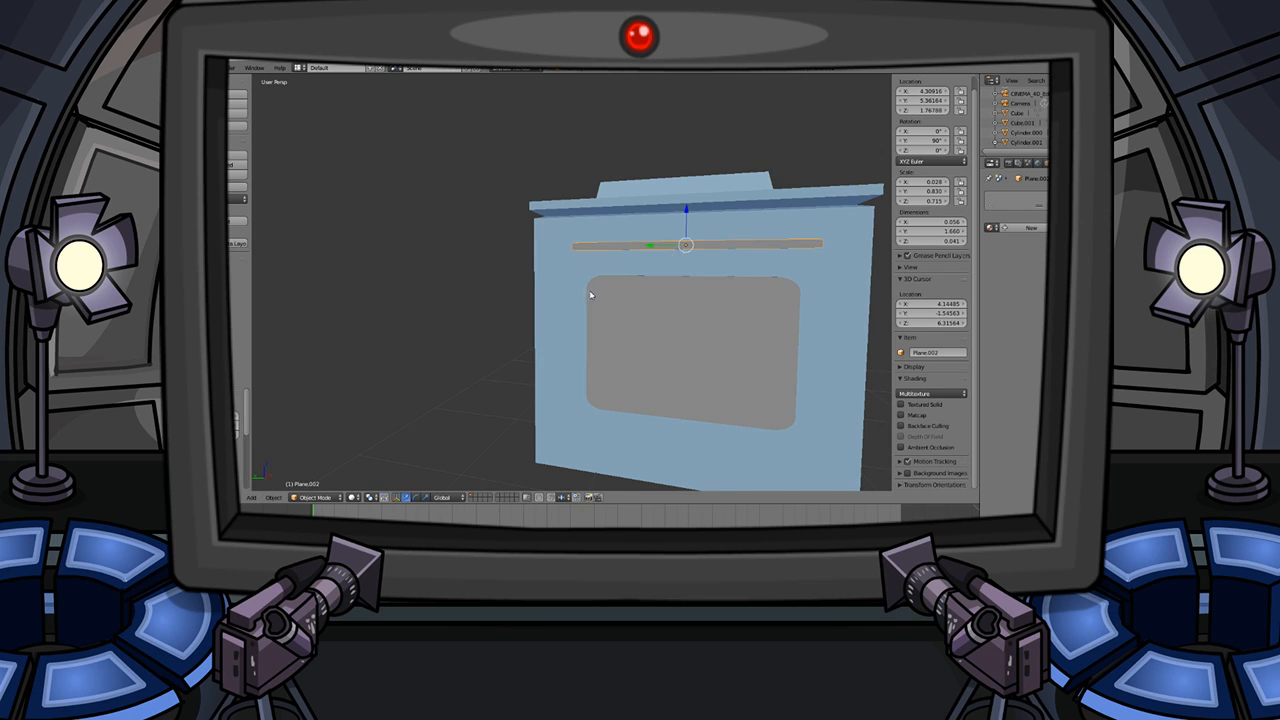
- Reselect the thin bar and assign it the existing Material.006
scroll(592, 295, down, 3)
mouse_move(626, 297)
middle_down()
mouse_move(654, 320)
mouse_move(683, 311)
mouse_move(623, 263)
mouse_move(606, 294)
middle_up()
key(a)
scroll(616, 256, up, 3)
middle_drag(640, 244, 600, 309)
scroll(625, 281, down, 5)
scroll(600, 309, up, 2)
right_click(600, 315)
right_click(602, 341)
right_click(596, 305)
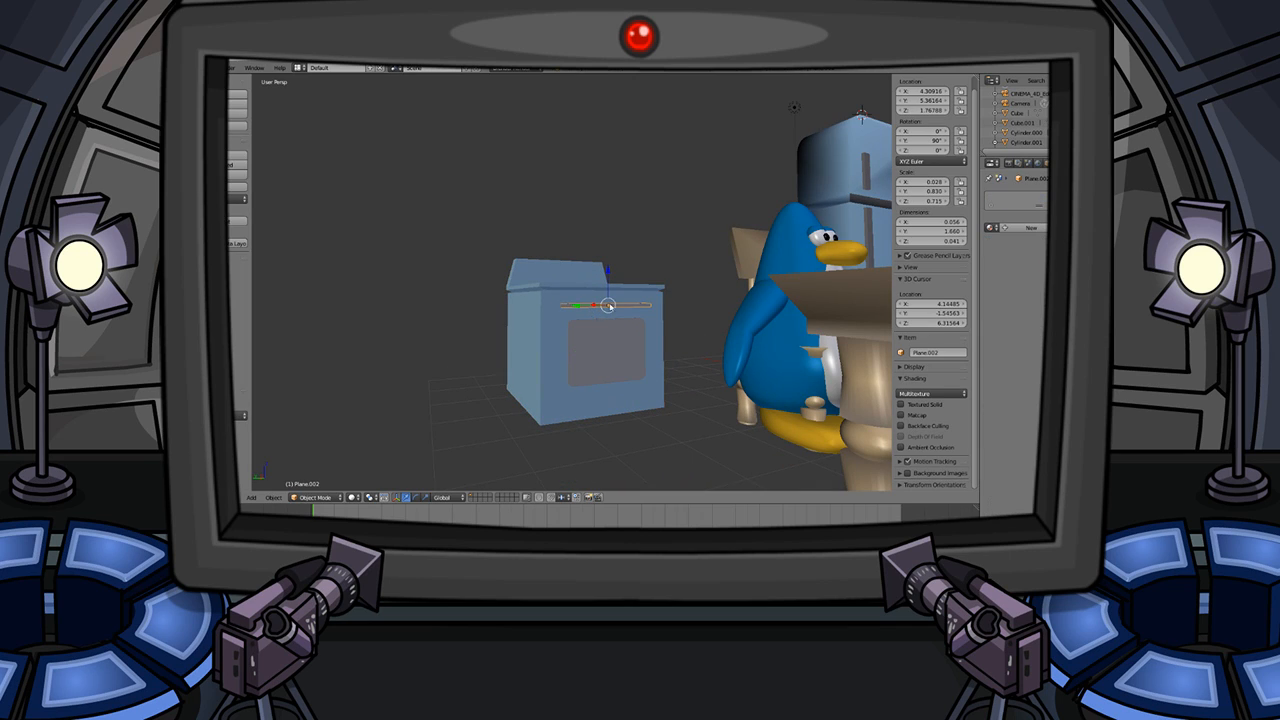
click(992, 228)
scroll(913, 310, down, 16)
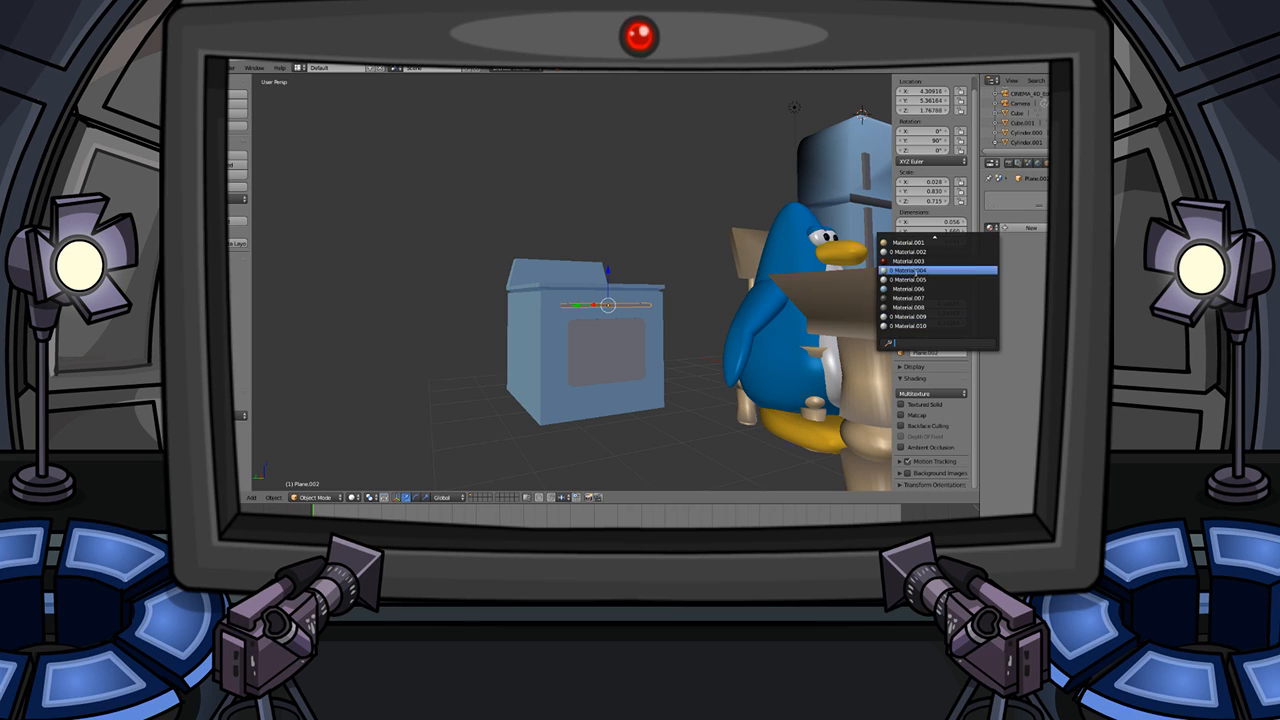
click(910, 289)
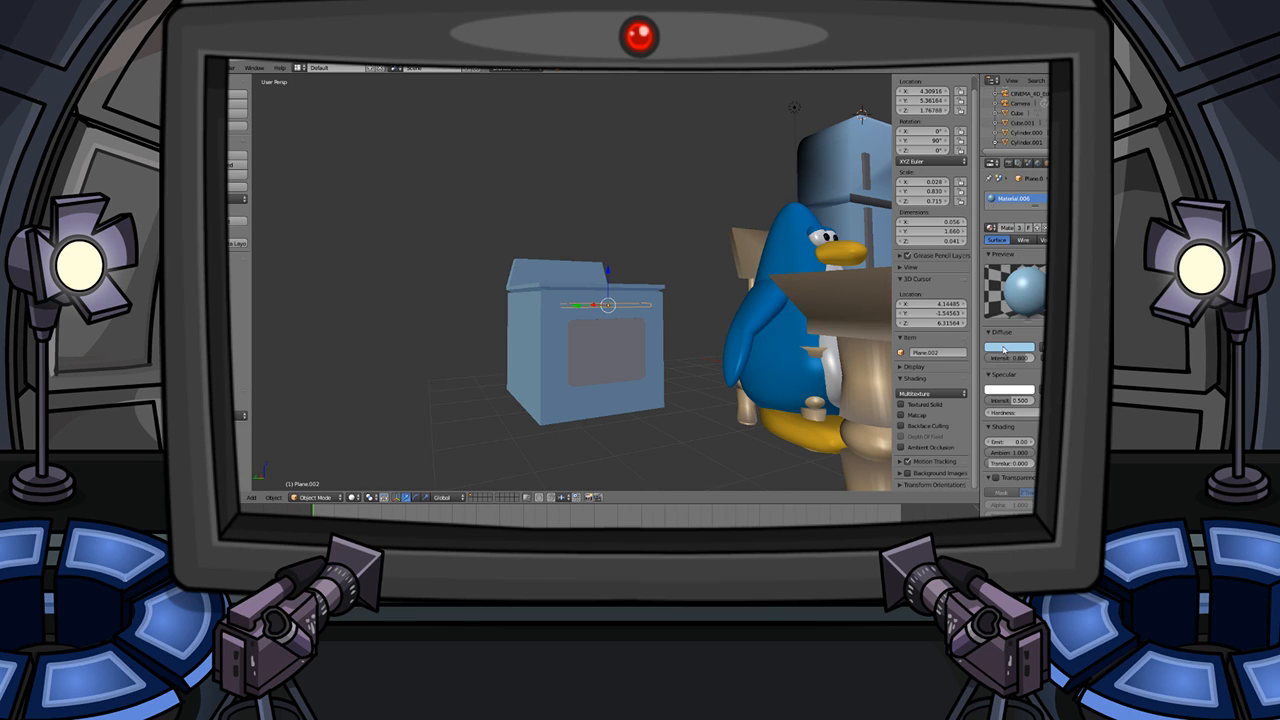
- Try a different diffuse colour on the bar's shared material, then undo it
click(1003, 348)
click(990, 268)
key(ctrl+z)
- Add a second material slot to the bar with Material.006 and try changing its diffuse colour, then undo the colour change
click(1056, 197)
click(1013, 251)
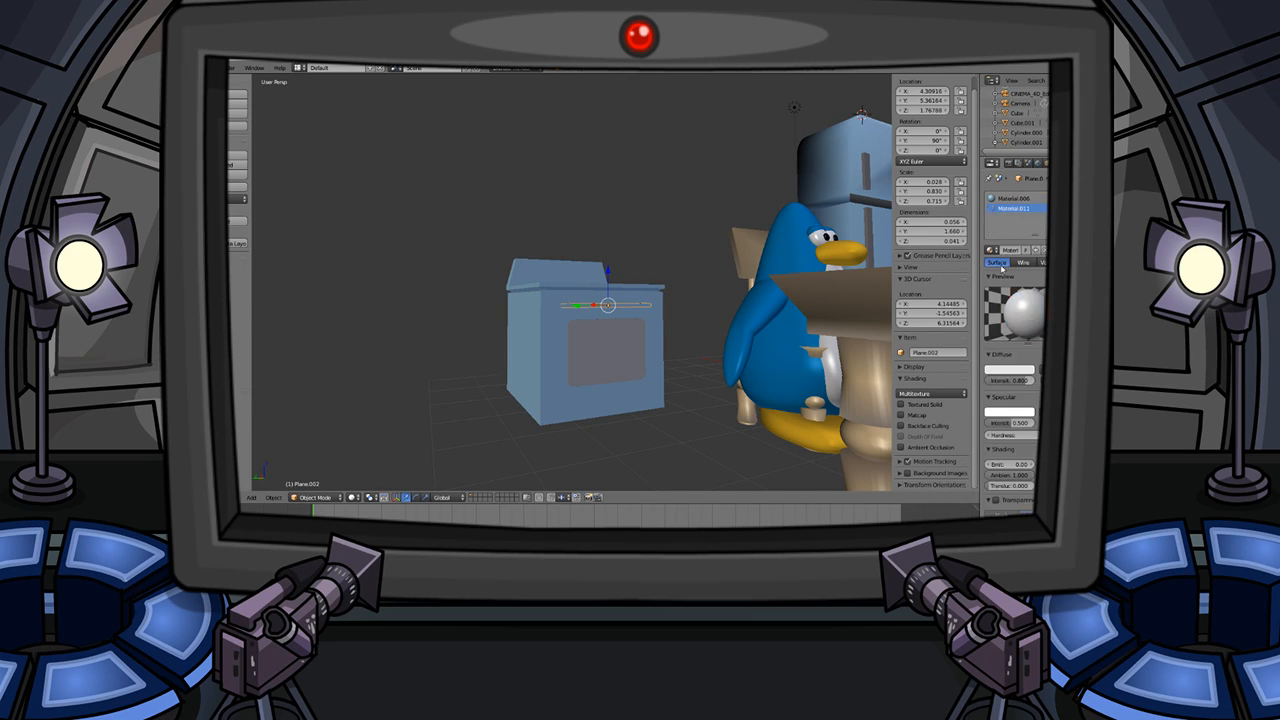
click(994, 252)
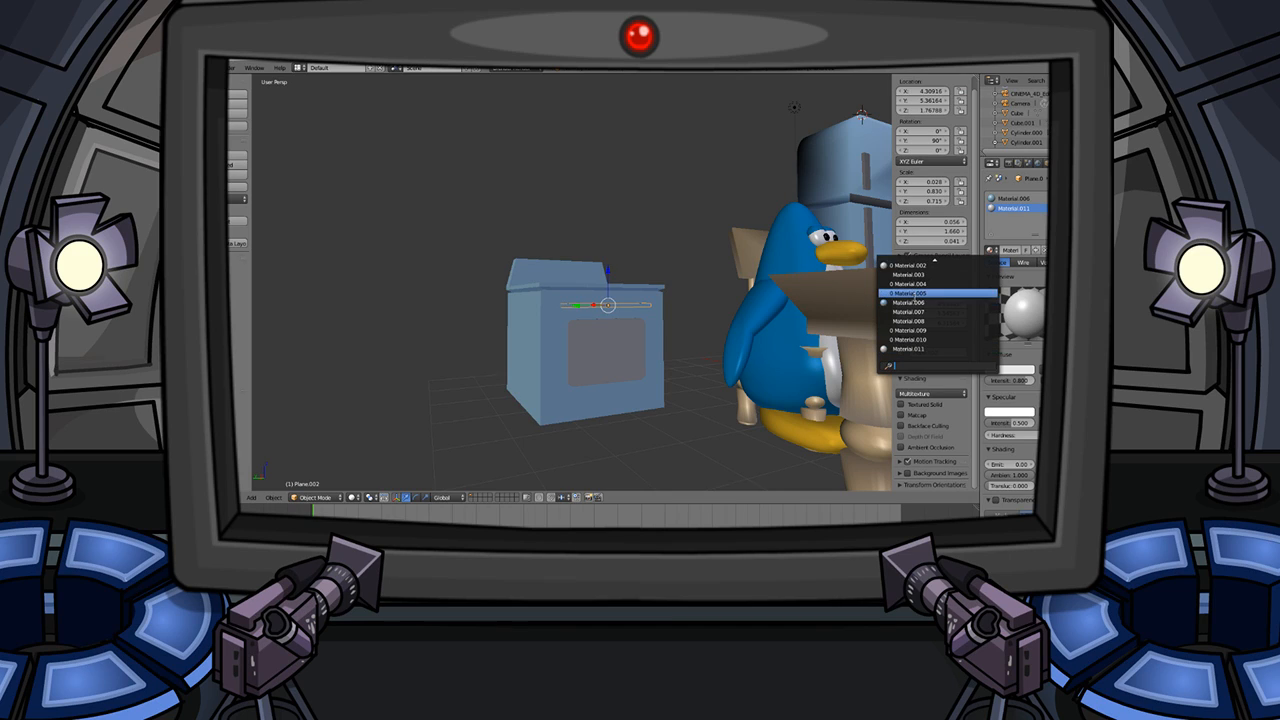
click(935, 290)
click(1010, 366)
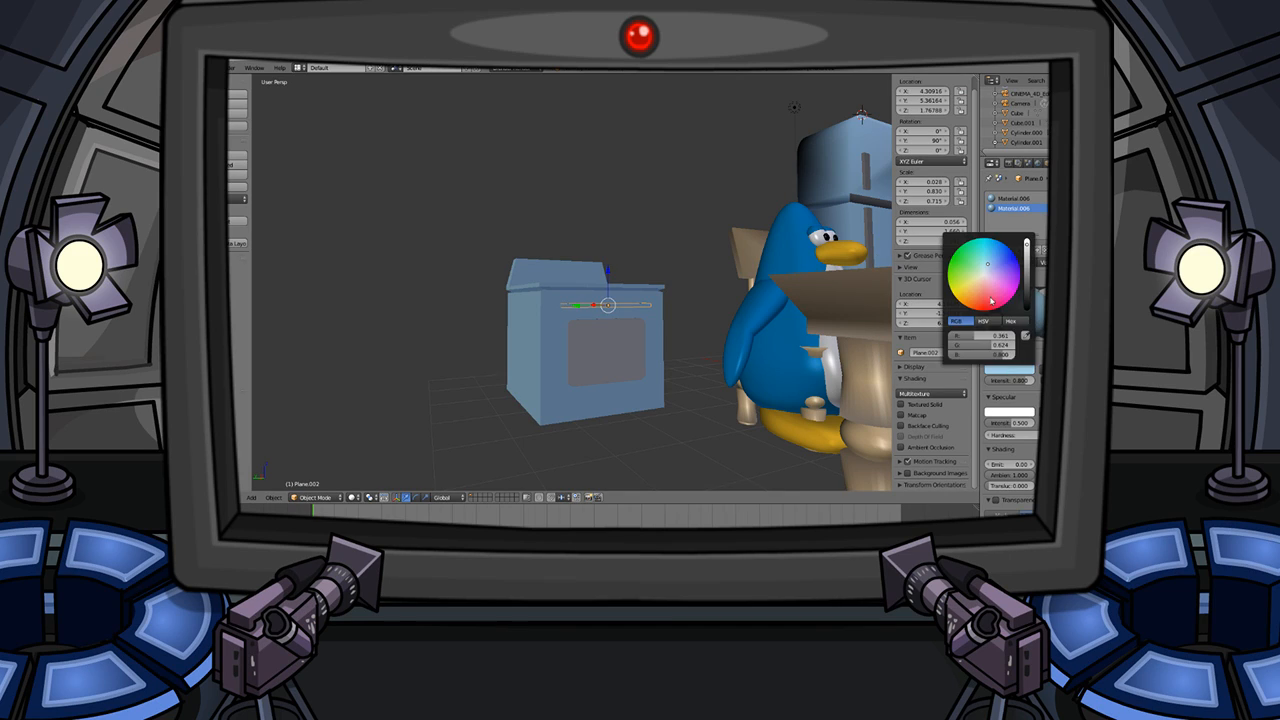
click(986, 295)
key(ctrl+z)
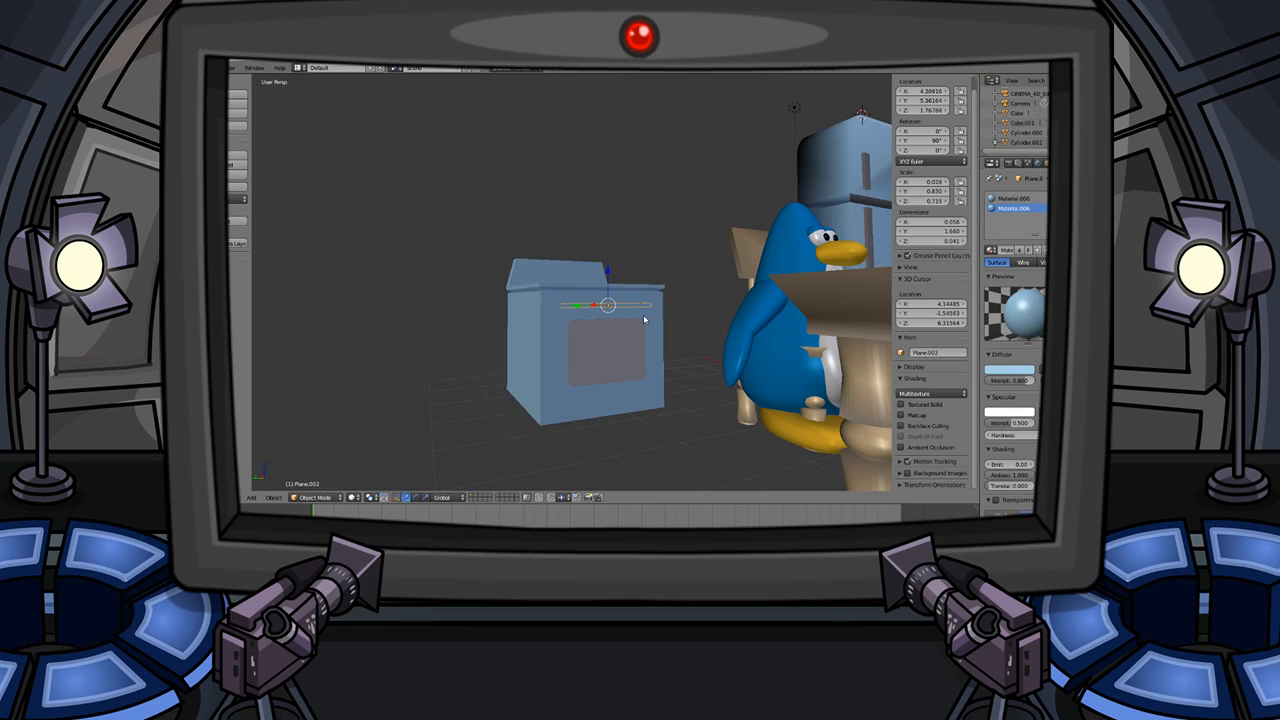
- Copy the hex value of the bar's diffuse colour, then remove both of its material slots
scroll(644, 319, up, 8)
right_click(703, 363)
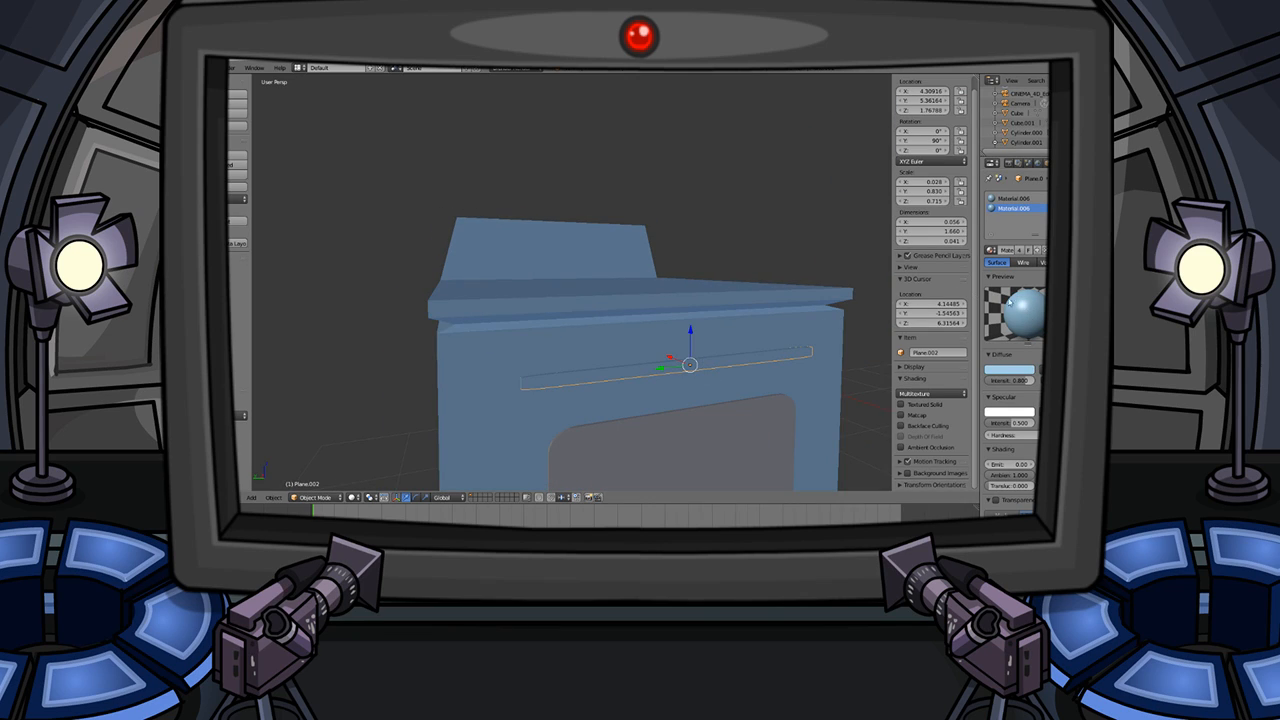
click(1010, 368)
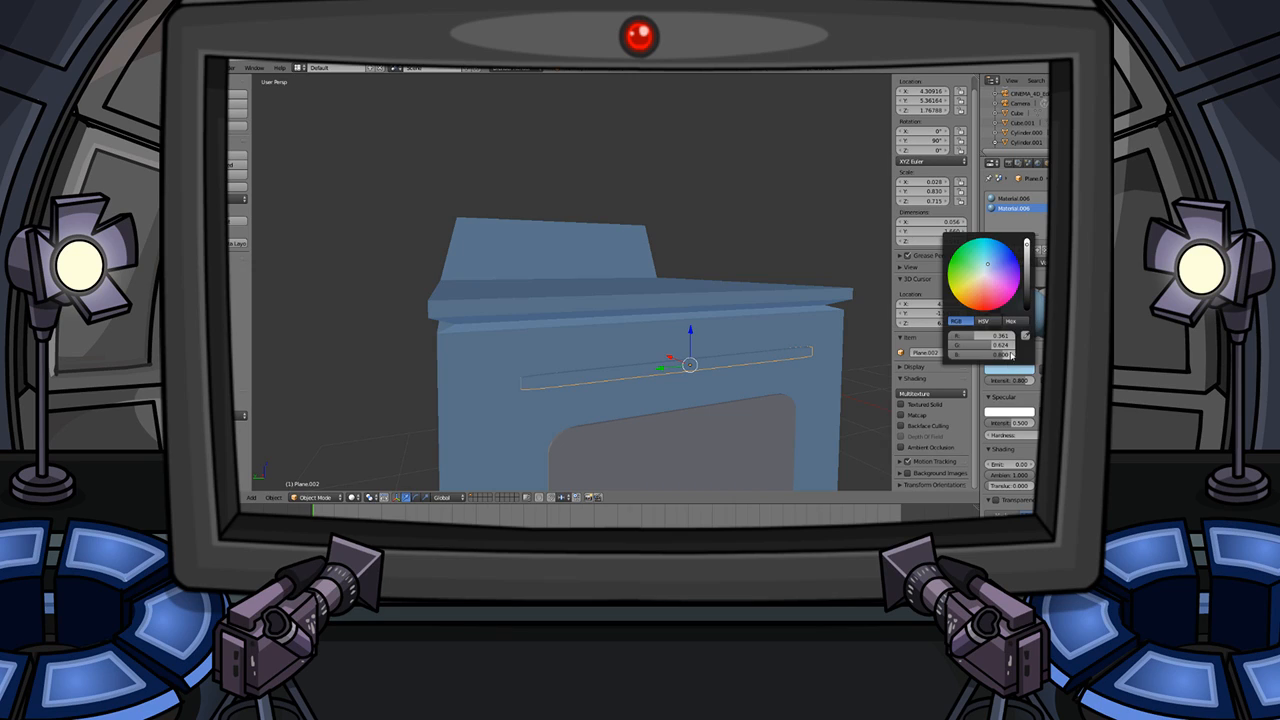
click(1012, 322)
click(968, 336)
key(ctrl+c)
click(1026, 241)
click(1056, 208)
click(1056, 208)
- Create a new material for the bar with the copied diffuse colour A2CFE7 and darken it to a deeper blue
click(1032, 228)
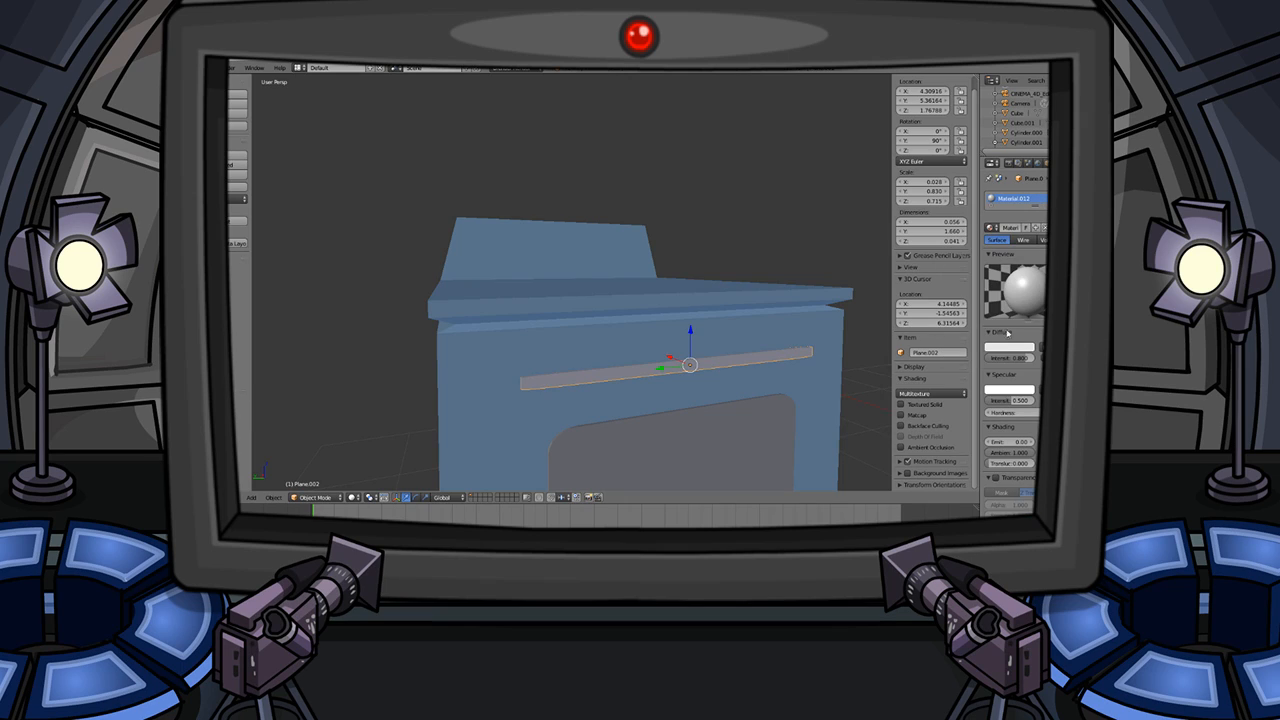
click(1010, 352)
click(975, 313)
key(ctrl+v)
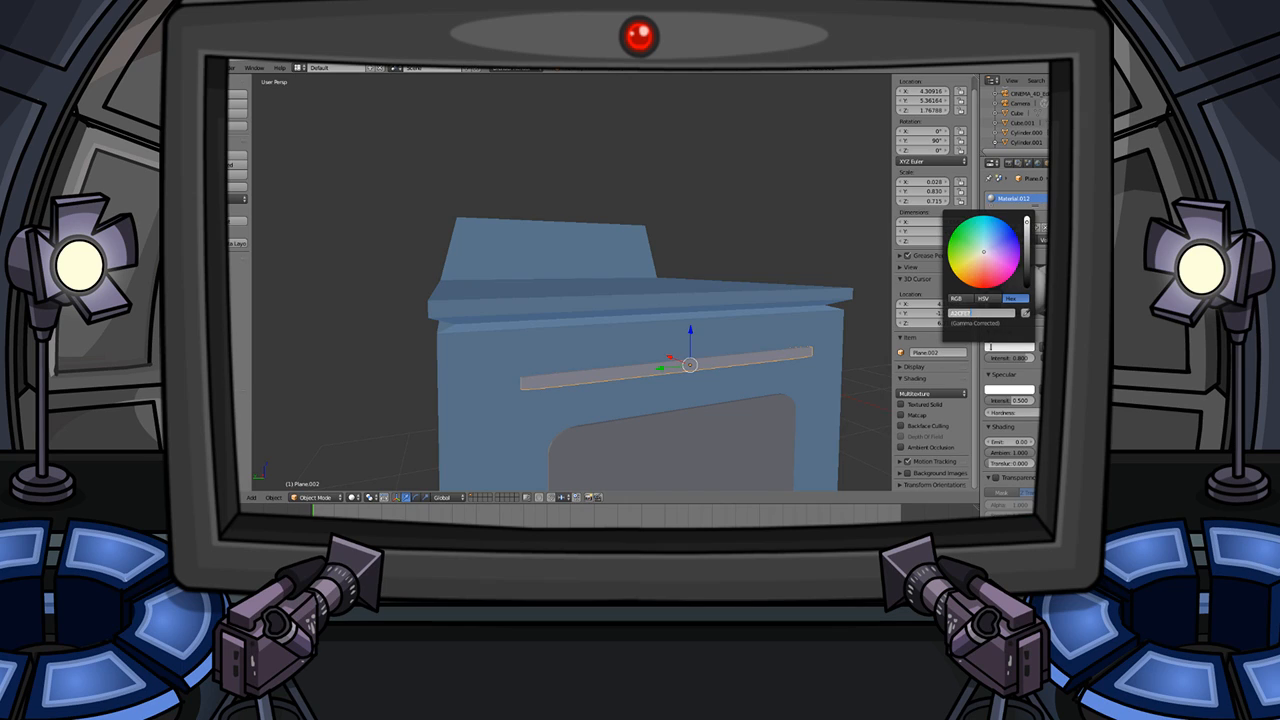
key(Return)
click(1016, 346)
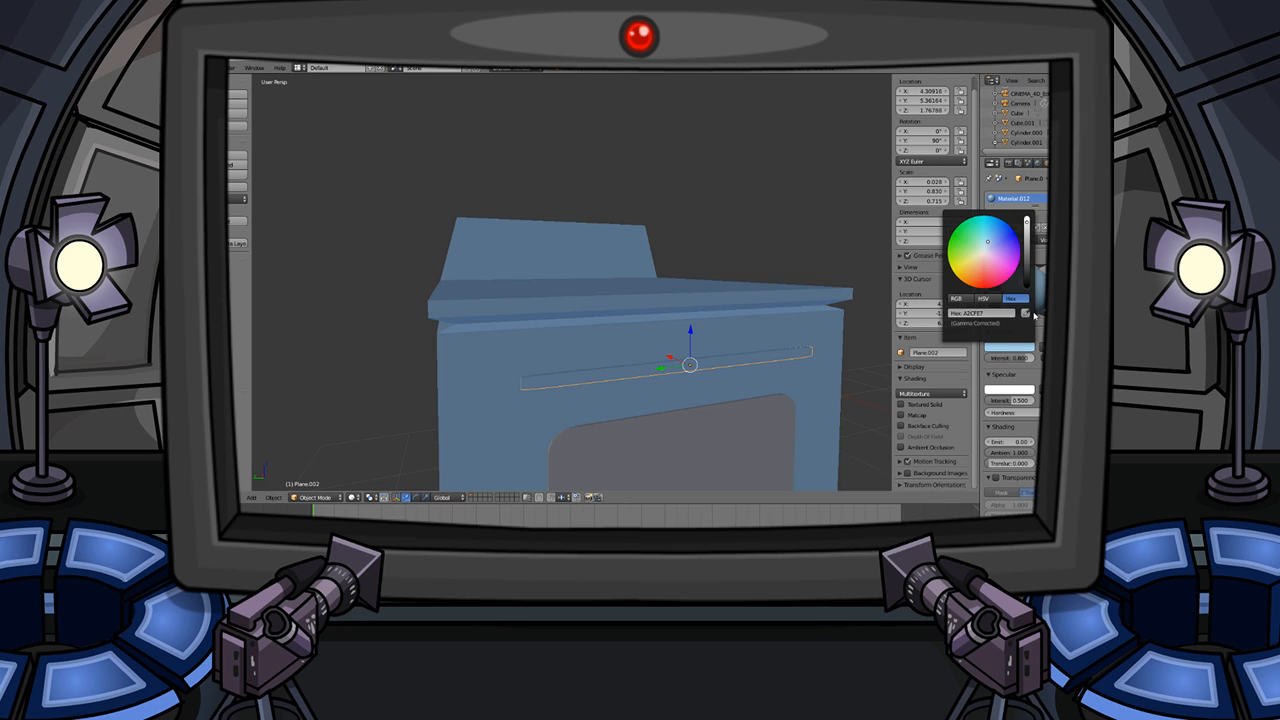
middle_drag(660, 400, 677, 397)
key(Tab)
scroll(696, 385, down, 1)
key(Tab)
key(a)
- Select the rounded front panel and assign it the existing dark Material.007
middle_drag(746, 340, 656, 339)
scroll(679, 348, down, 3)
scroll(655, 339, up, 2)
middle_drag(545, 338, 636, 347)
right_click(635, 348)
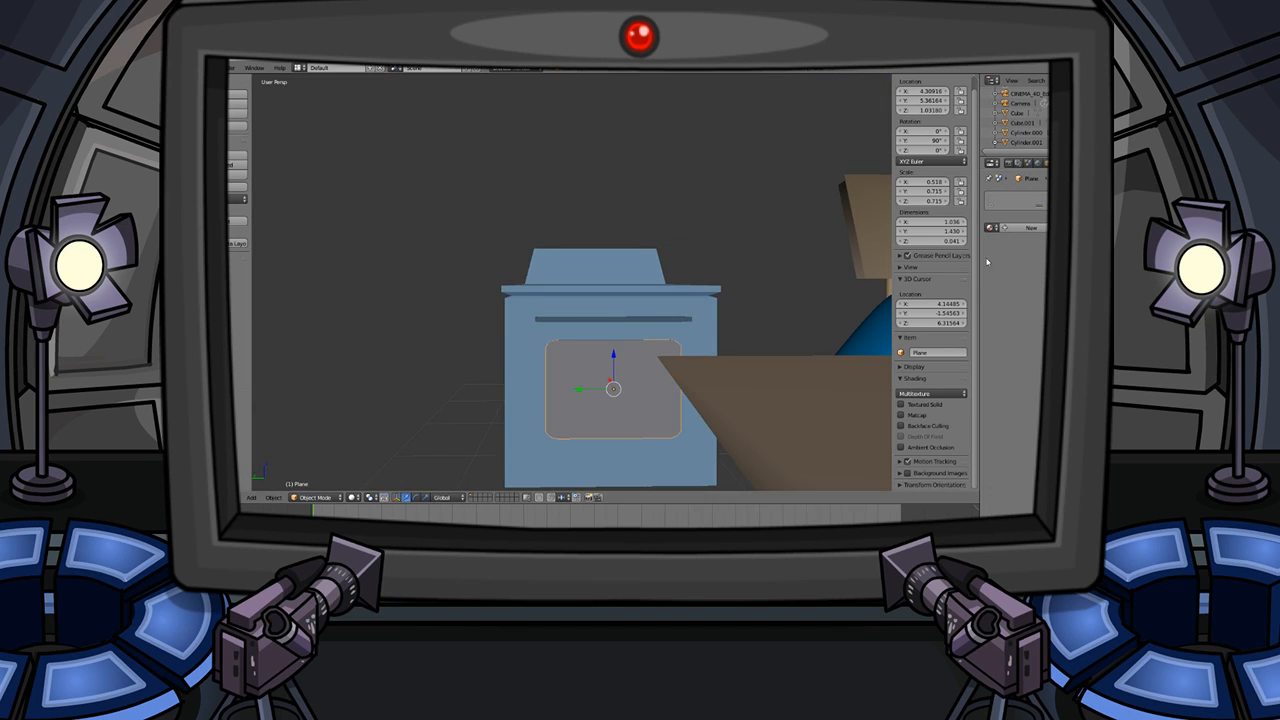
click(1008, 231)
click(991, 228)
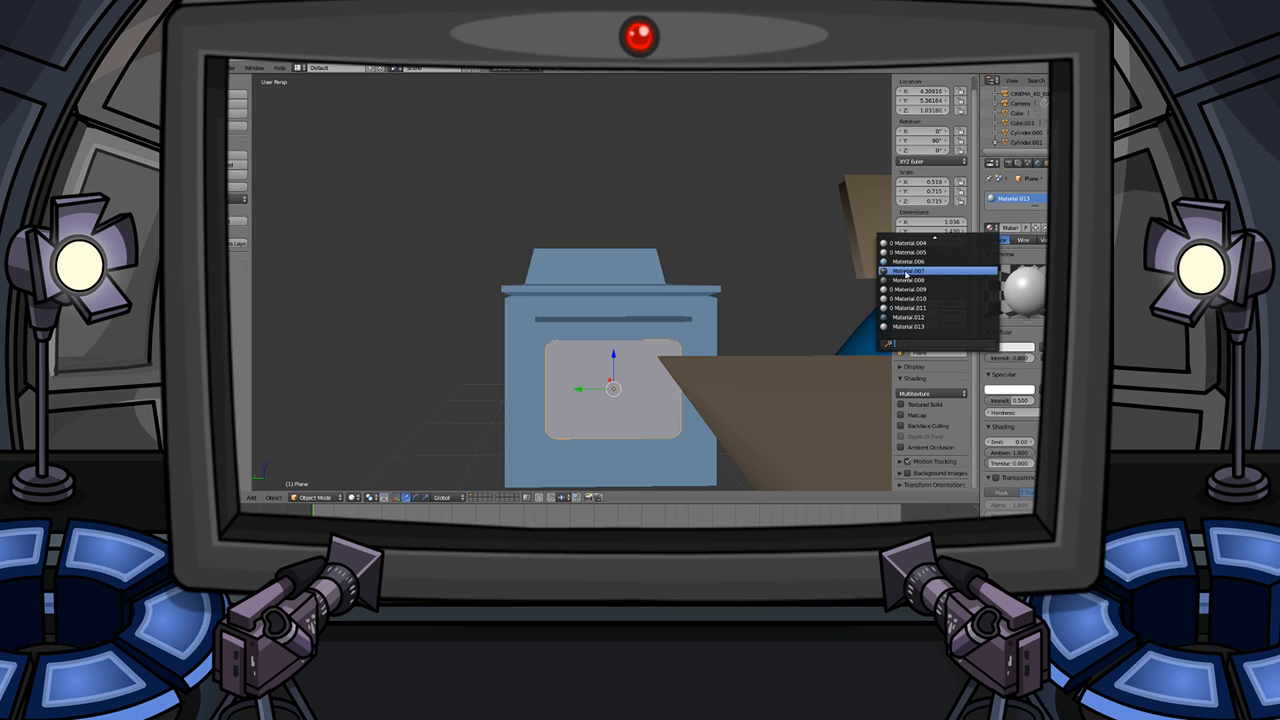
click(906, 271)
- Examine the stove's panel and bar colours and compare the stove with the penguin and the surrounding scene
middle_drag(616, 373, 588, 320)
key(Tab)
key(Tab)
key(a)
key(a)
key(a)
scroll(632, 361, down, 4)
scroll(588, 320, up, 1)
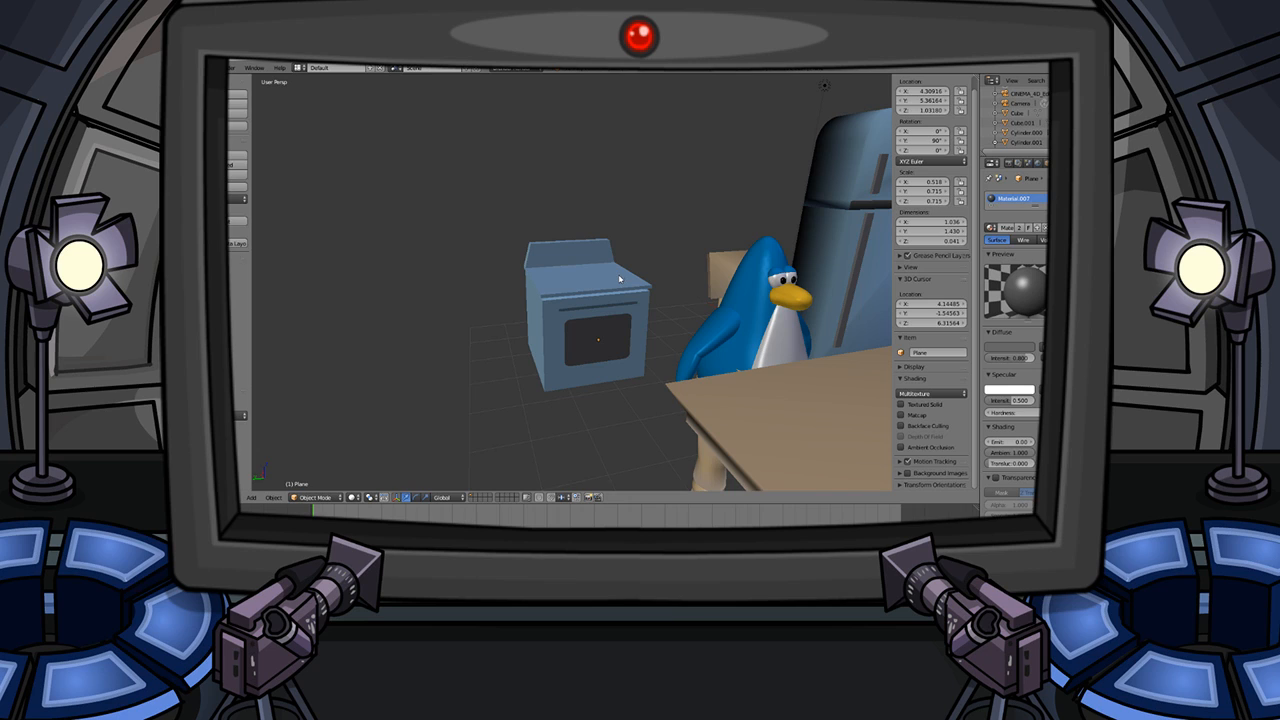
middle_drag(740, 299, 634, 289)
scroll(666, 297, up, 4)
scroll(661, 296, up, 6)
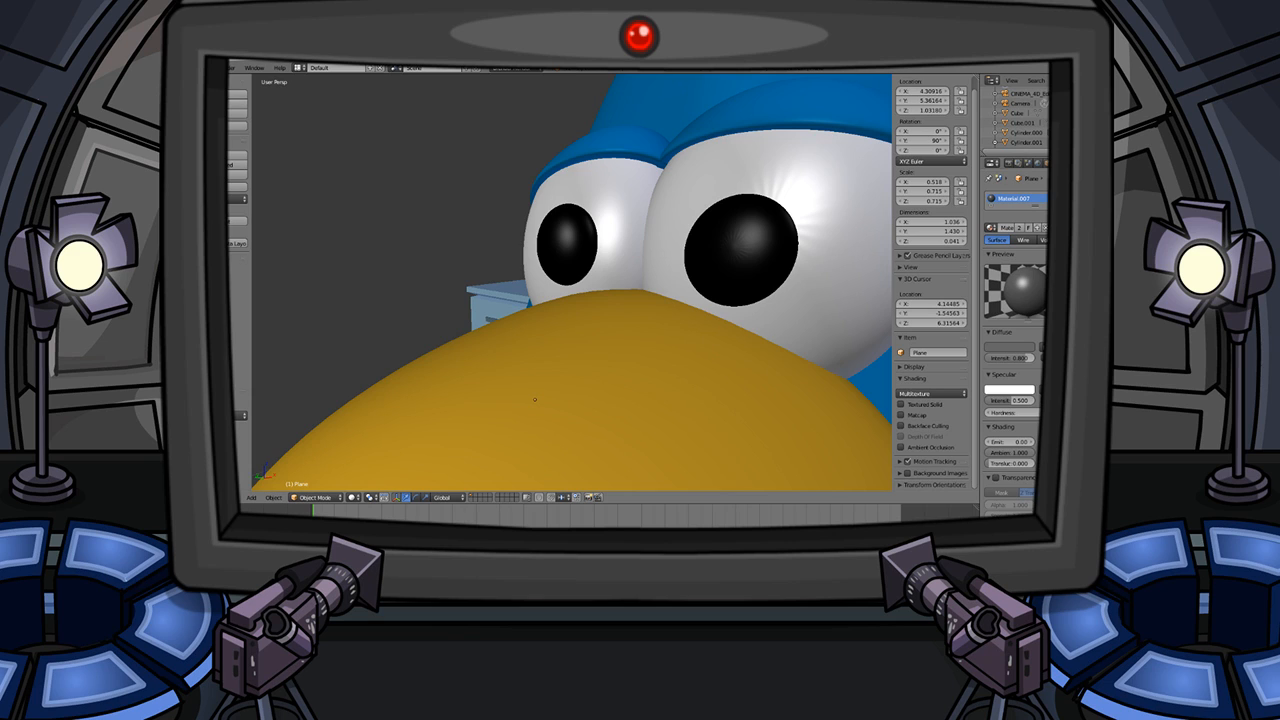
scroll(411, 394, down, 10)
middle_drag(411, 394, 551, 319)
scroll(460, 414, up, 6)
scroll(560, 289, down, 2)
scroll(551, 319, up, 2)
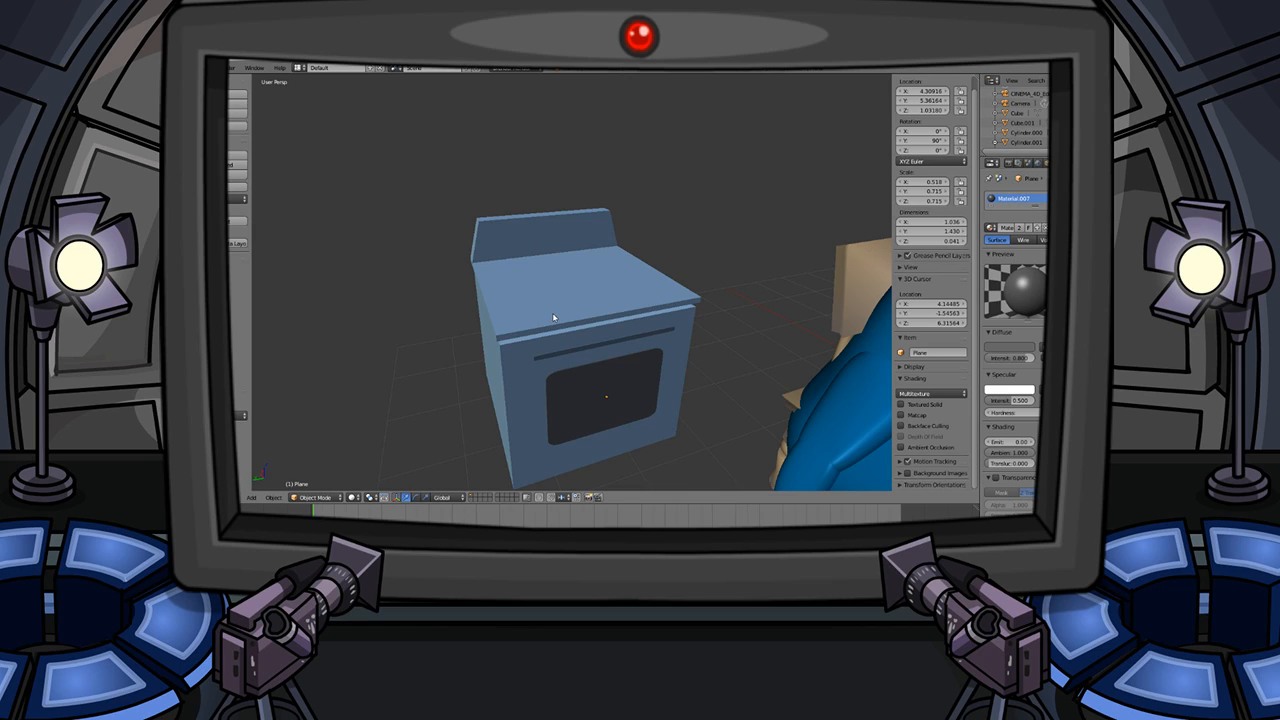
- Add a cylinder and move it beside the stove, to about 5.756 on Y and 0.608 on Z
key(shift+a)
mouse_move(601, 251)
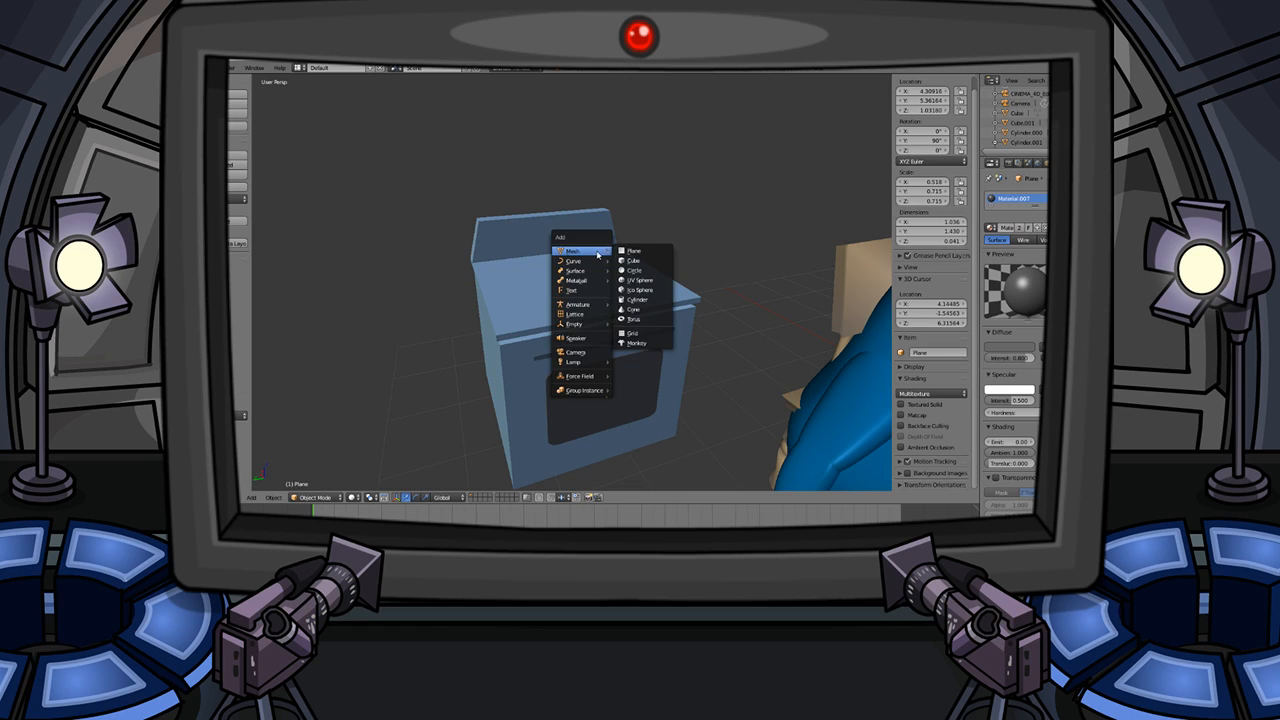
click(636, 299)
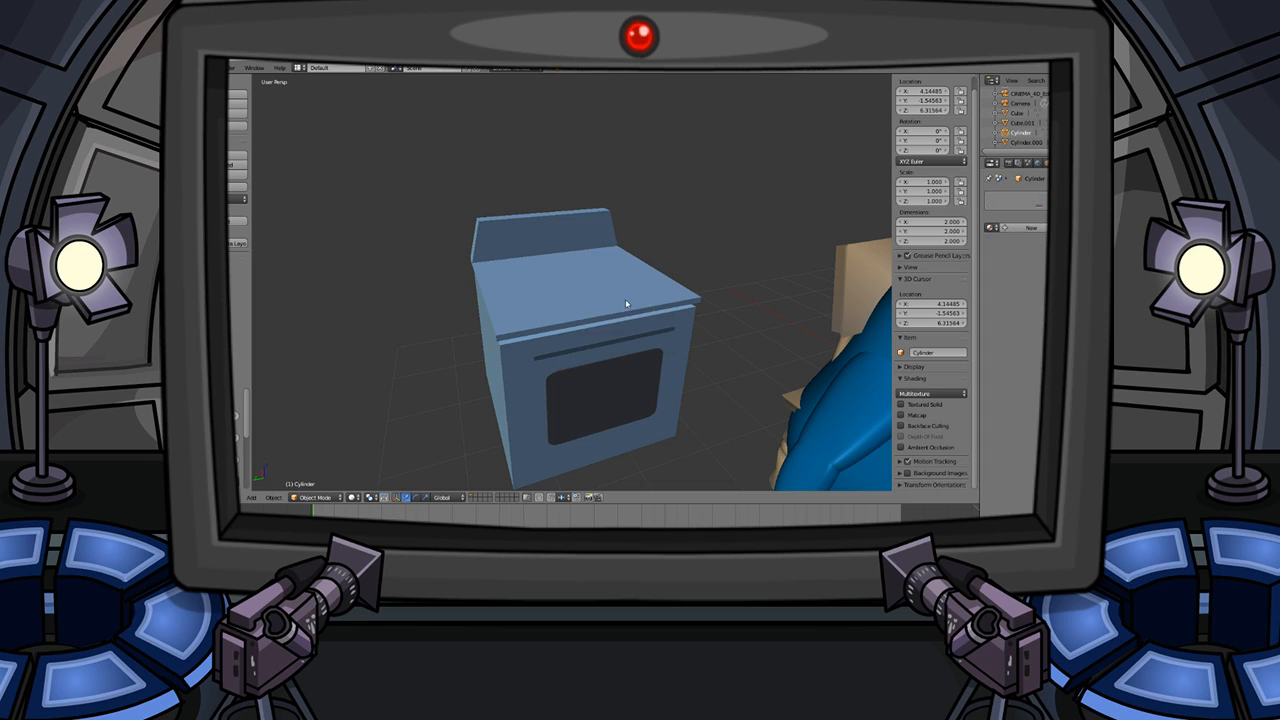
scroll(624, 320, down, 8)
scroll(624, 320, down, 2)
key(g)
key(y)
click(491, 354)
key(g)
key(z)
click(508, 466)
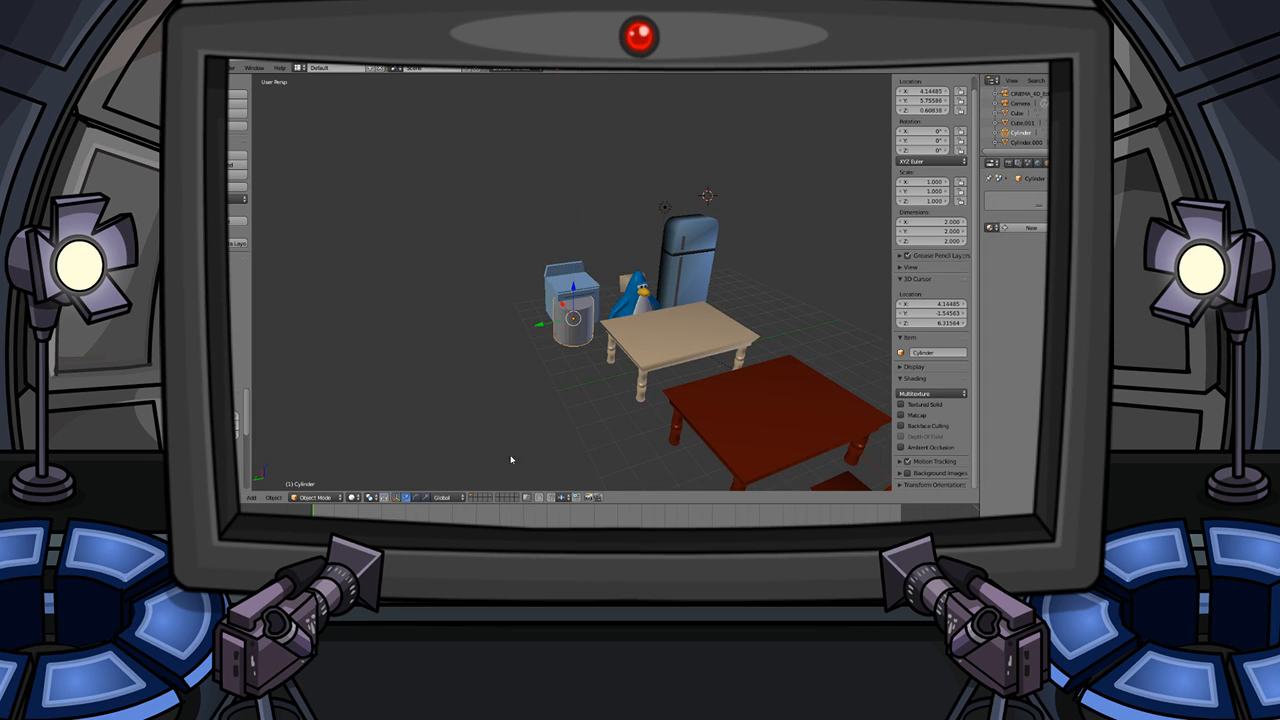
- Move the cylinder to about 6.340 on X and raise it to about 1.780 on Z, overlapping the stove's rear corner
scroll(575, 401, up, 5)
key(g)
key(x)
click(562, 363)
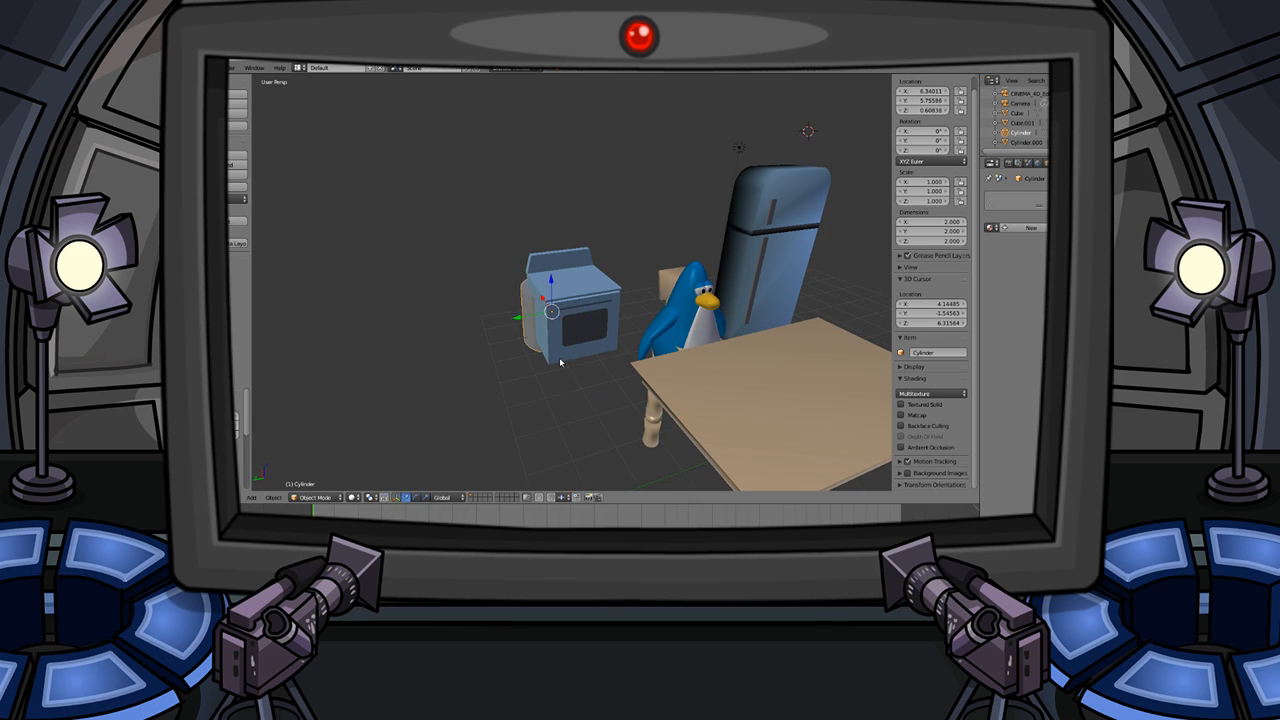
key(g)
key(z)
click(565, 335)
scroll(851, 206, up, 4)
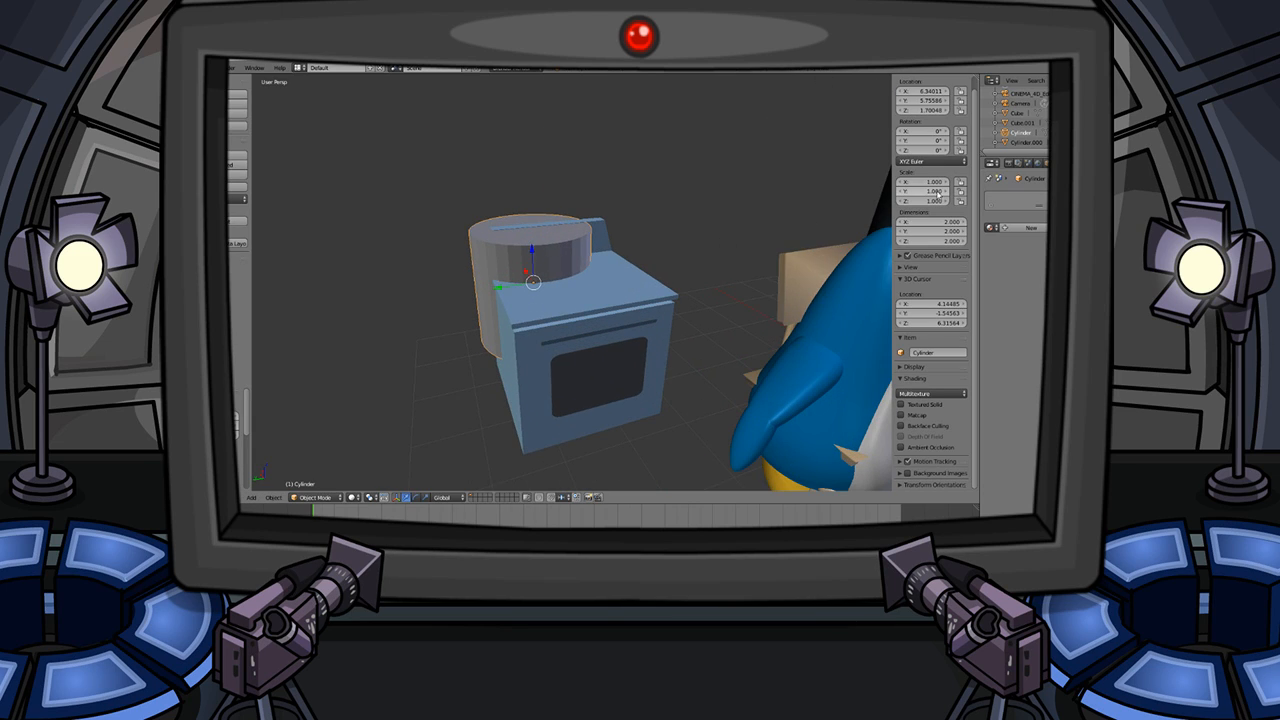
- Scale the cylinder to 0.500 on X and Y and 0.050 on Z, and raise the disc to about 2.085 on Z
drag(918, 184, 850, 201)
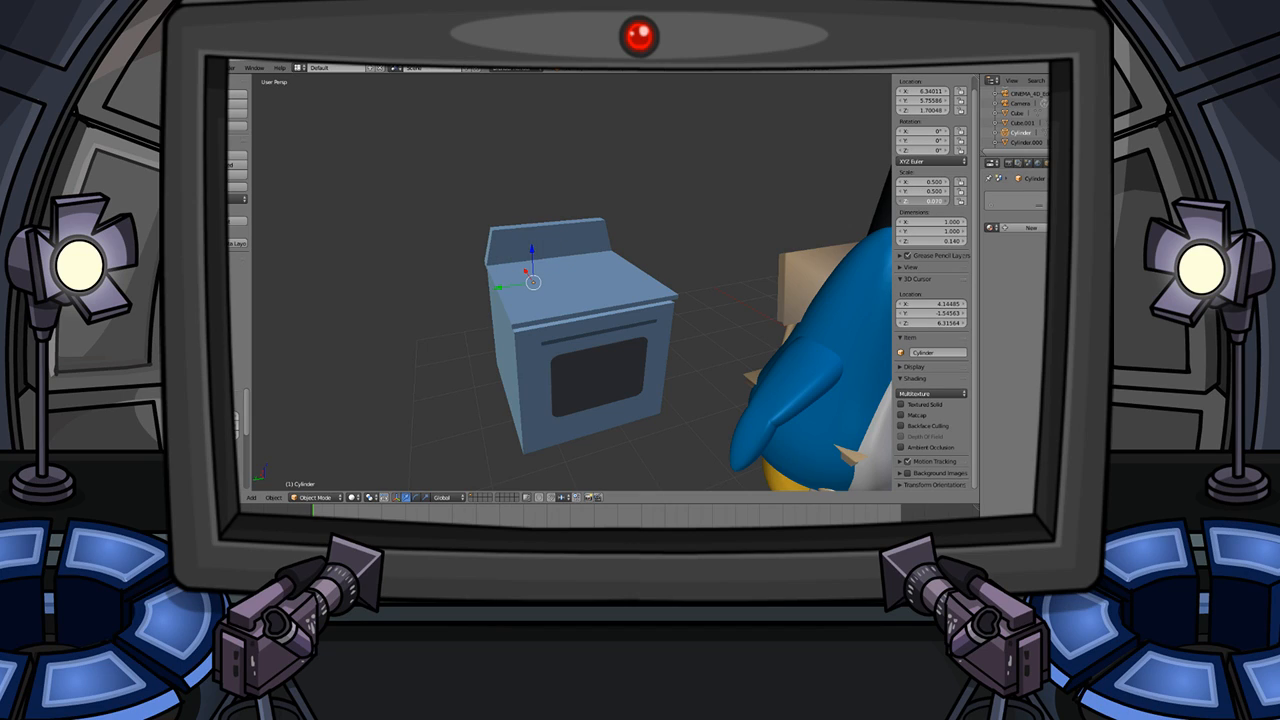
key(g)
key(z)
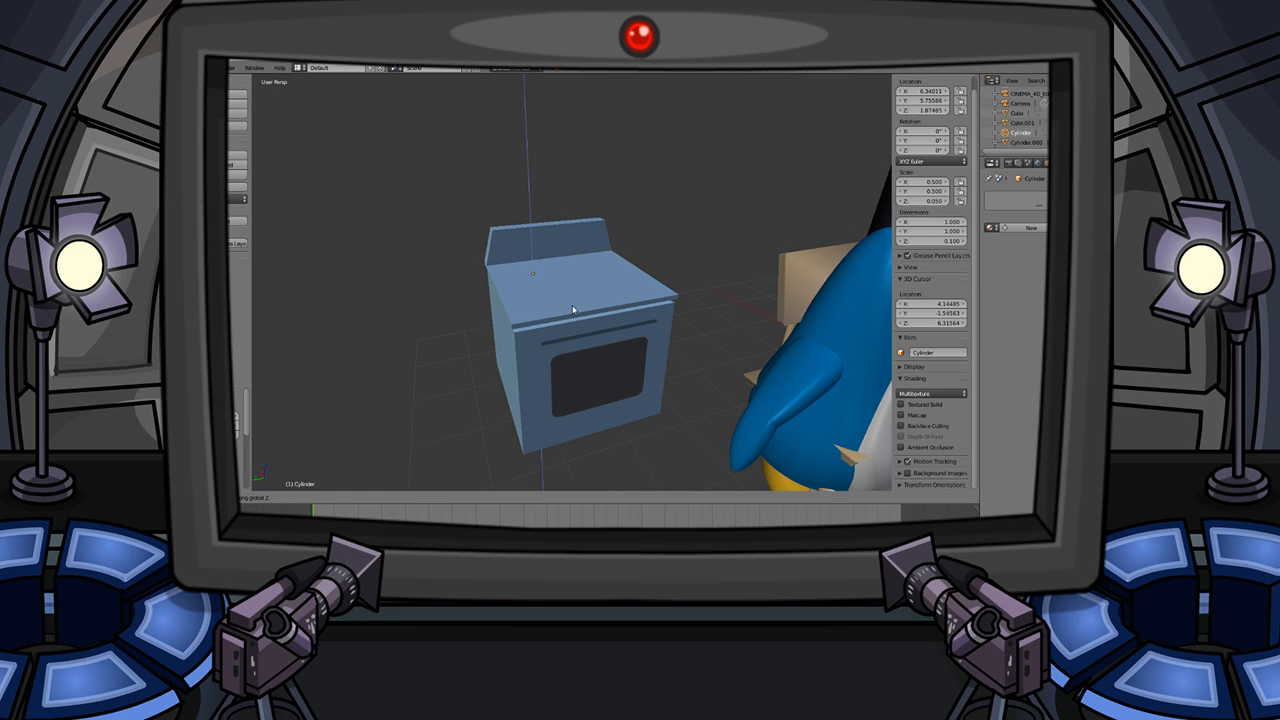
click(572, 296)
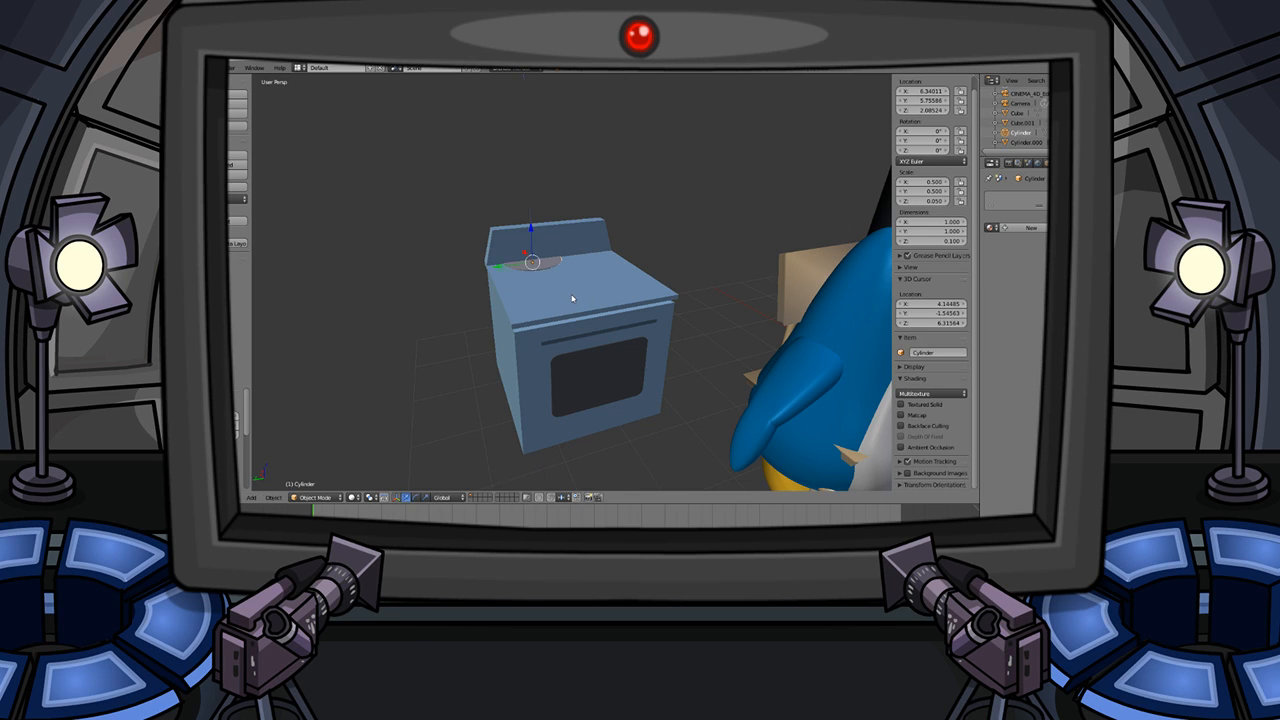
- Place the disc on the stovetop's rear corner, at about 5.793 on X and 5.891 on Y
scroll(428, 244, up, 1)
middle_drag(428, 247, 546, 297)
scroll(546, 297, up, 3)
key(g)
key(x)
key(y)
key(x)
click(598, 324)
key(g)
key(x)
key(y)
click(583, 334)
- Move the disc along X to the stovetop's front corner, at about 4.904
middle_drag(583, 334, 551, 310)
scroll(534, 294, down, 4)
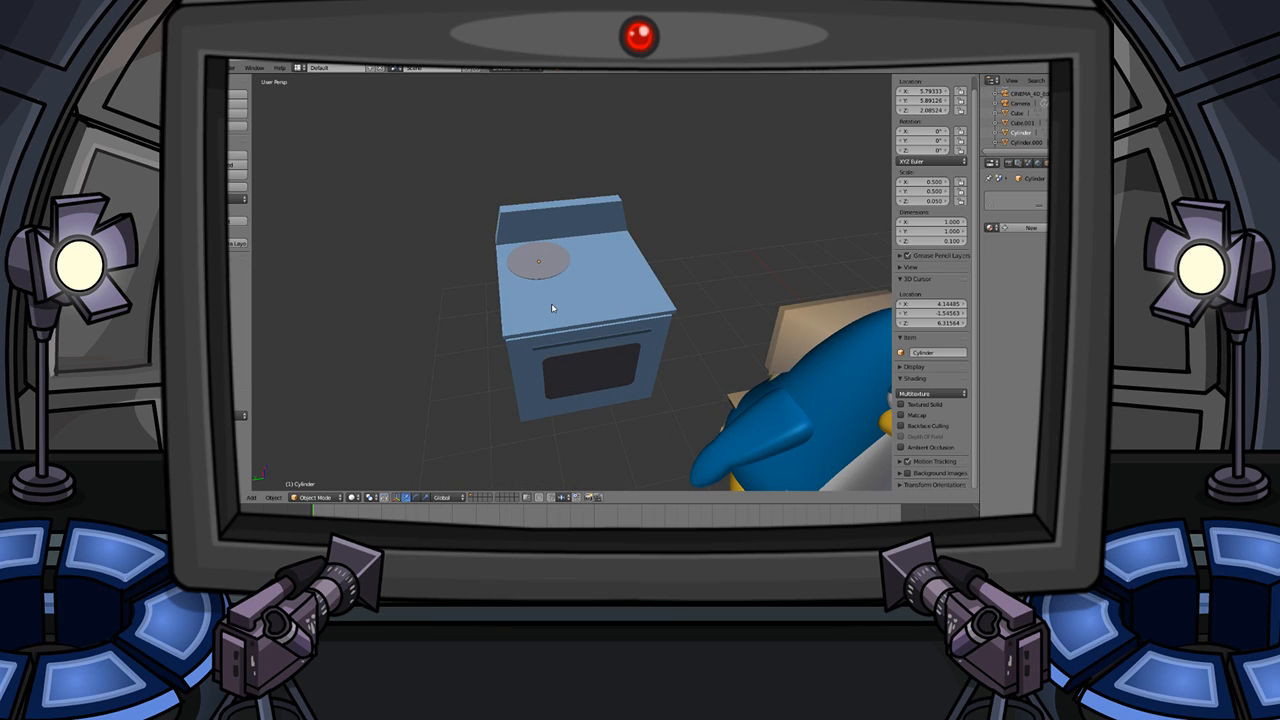
key(g)
key(x)
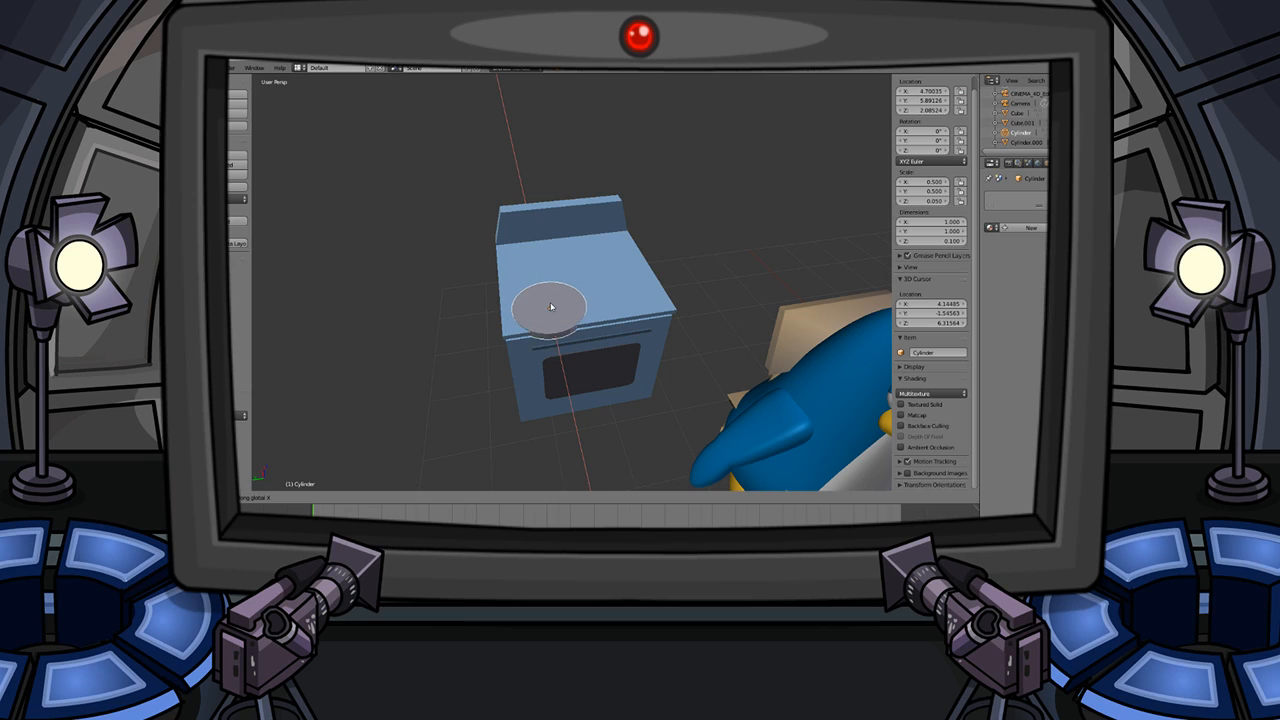
click(564, 296)
- Duplicate the disc and place the copy on the stovetop's opposite rear corner, at about 5.857 on X and 4.842 on Y
middle_drag(567, 294, 536, 288)
scroll(536, 288, up, 2)
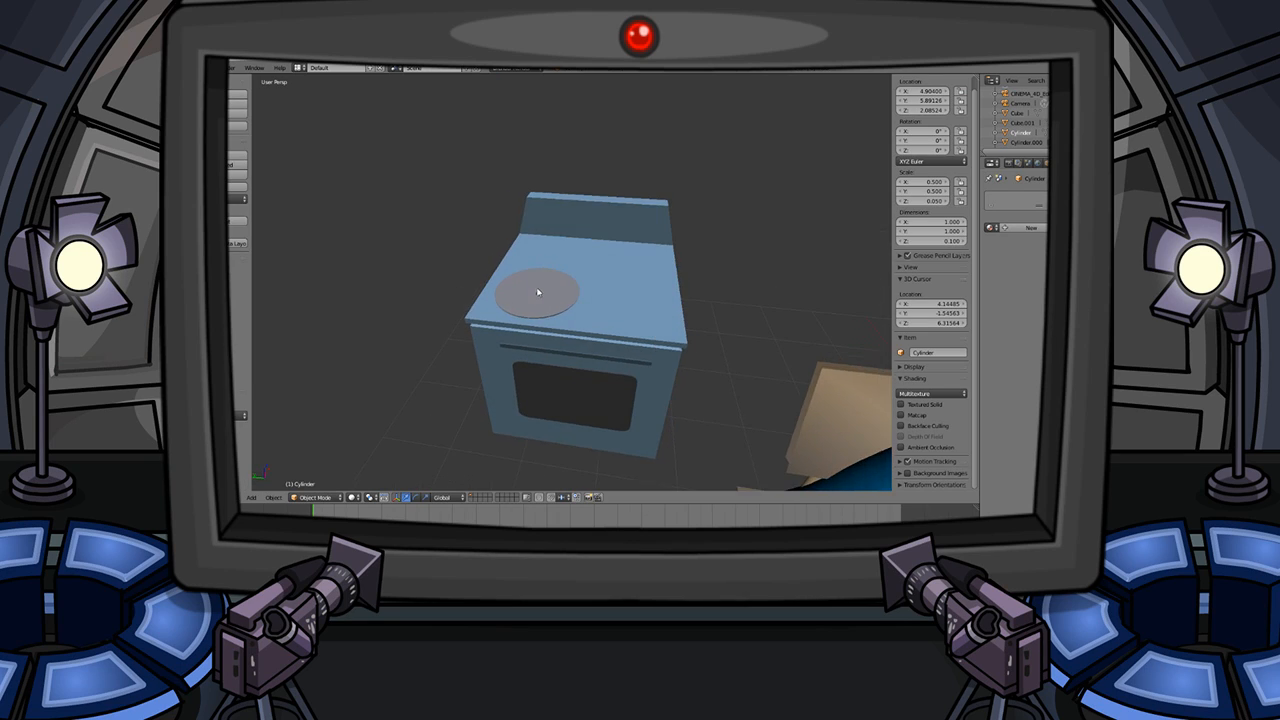
key(shift+d)
key(x)
key(y)
key(x)
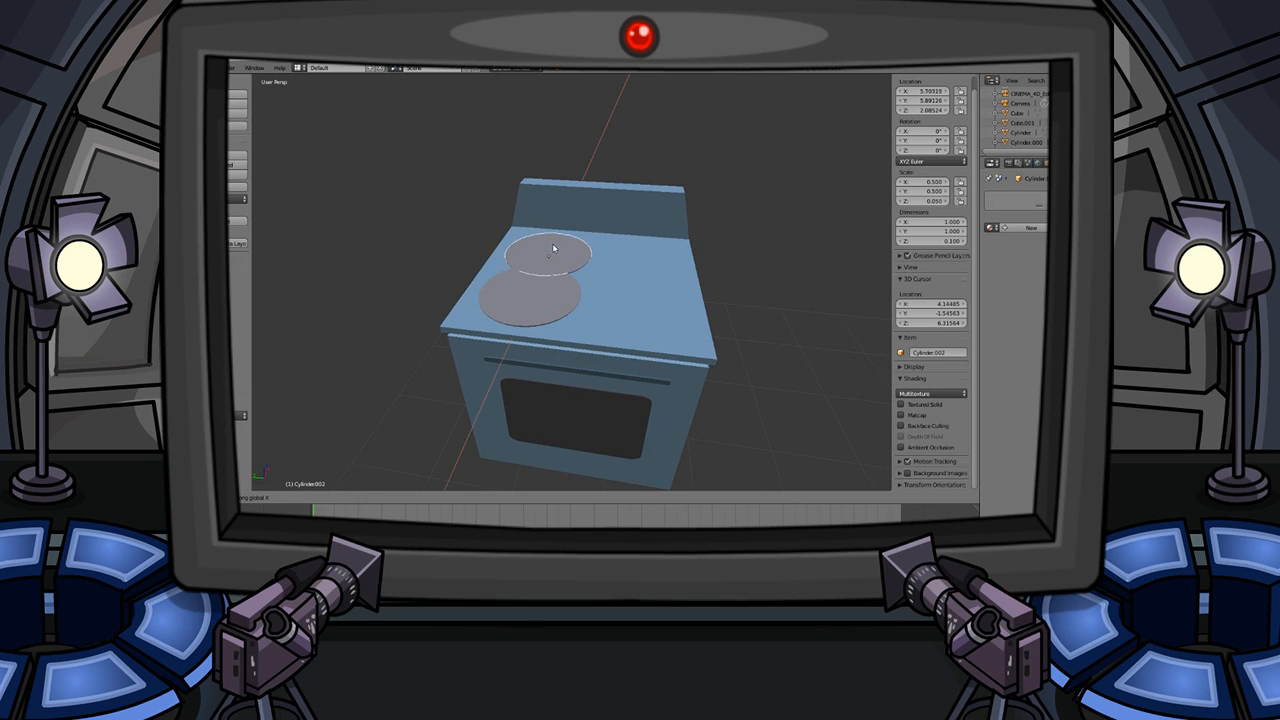
key(z)
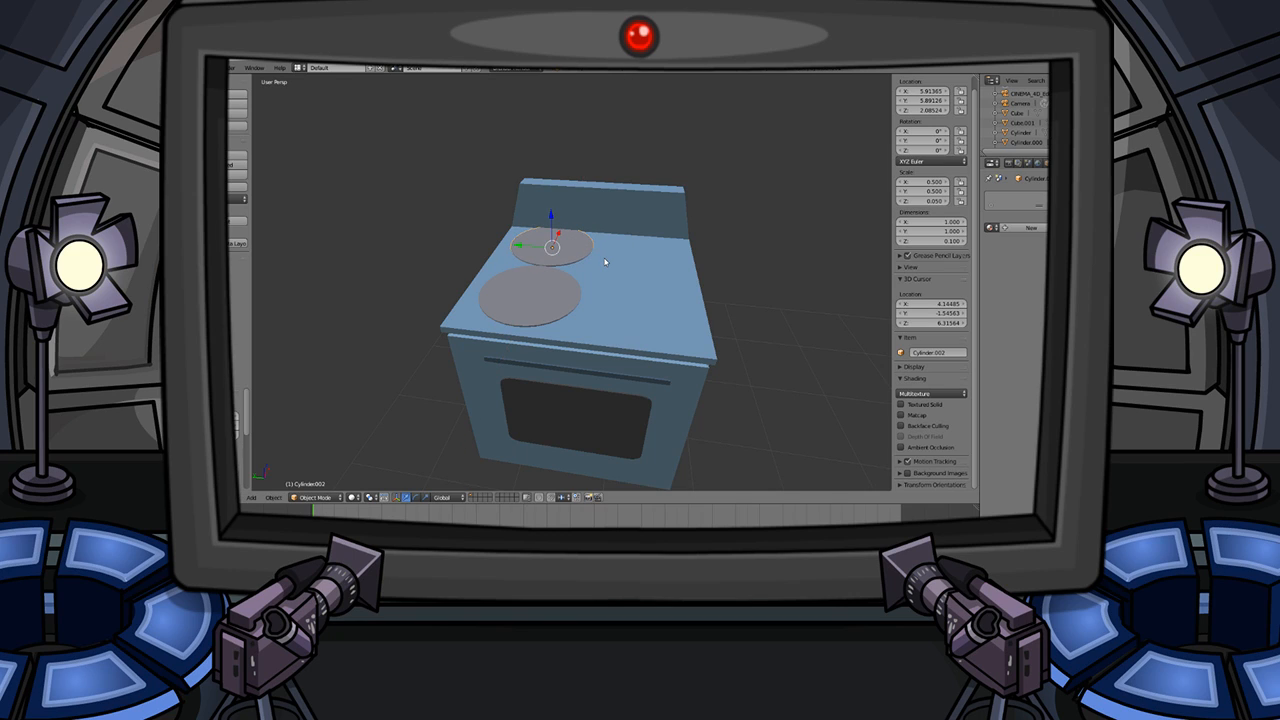
key(y)
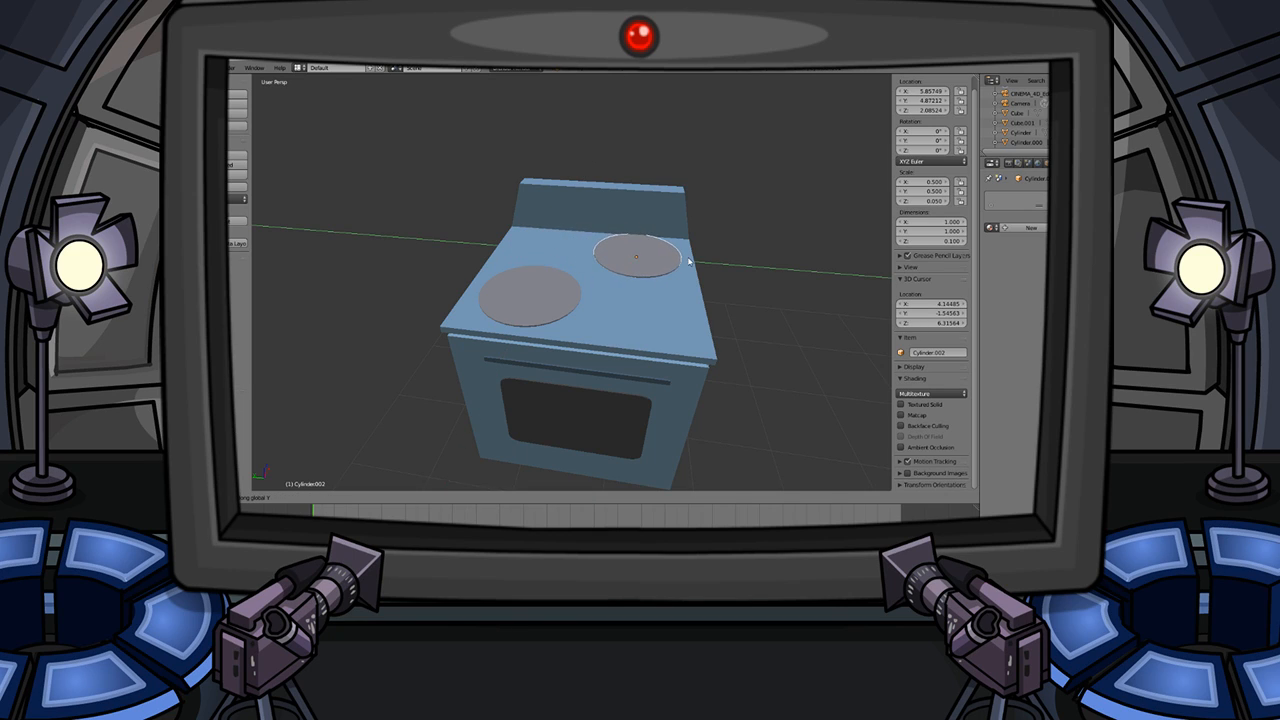
click(692, 262)
- Shift the rear disc away from the stove's back panel, to about 5.773 on X
middle_drag(692, 262, 635, 273)
key(g)
key(x)
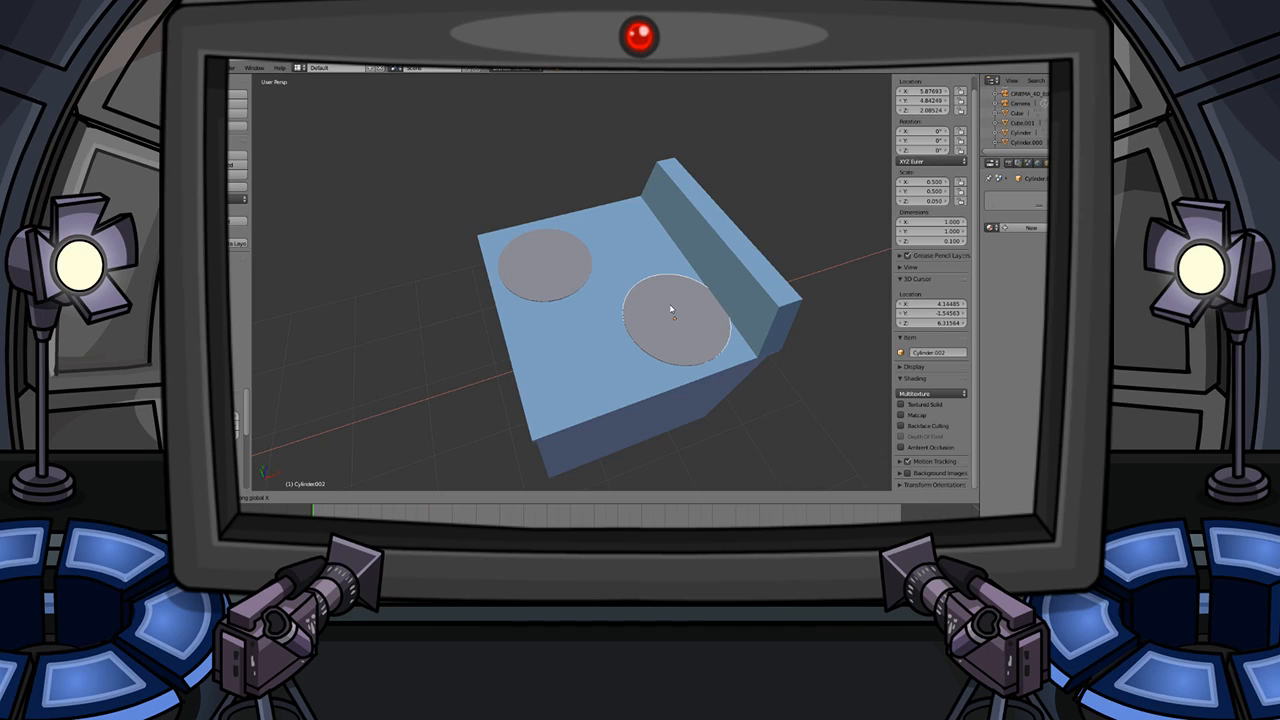
click(664, 319)
- Duplicate the rear disc and place the copy on the free front corner, at about 4.861 on X
middle_drag(557, 331, 613, 286)
scroll(637, 301, down, 4)
scroll(615, 284, up, 4)
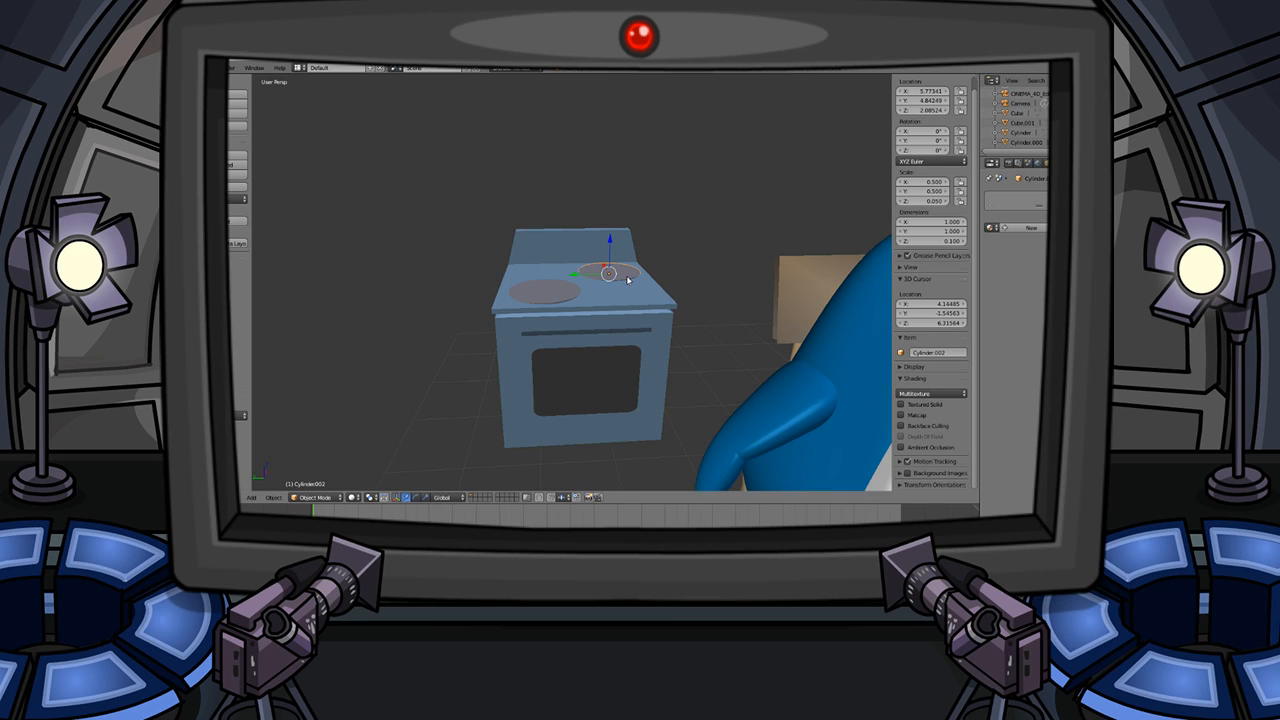
key(shift+d)
key(x)
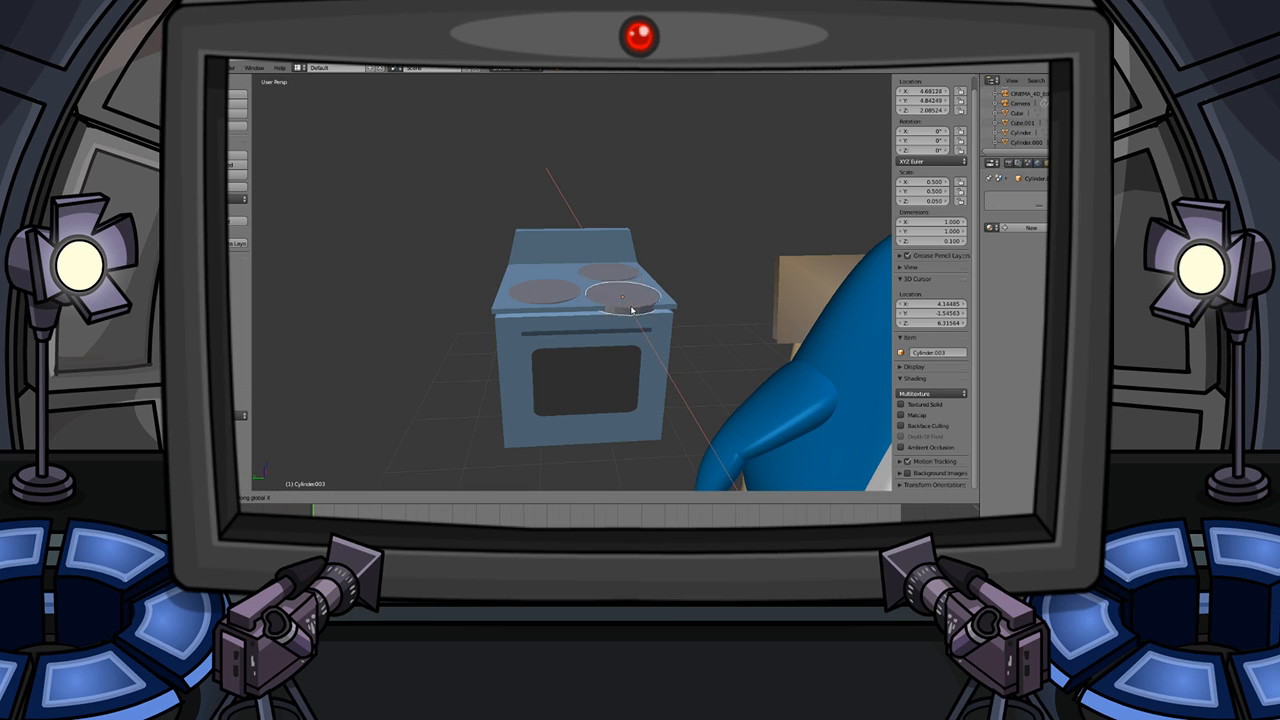
click(636, 301)
scroll(635, 298, up, 2)
mouse_move(634, 295)
middle_down()
mouse_move(637, 317)
mouse_move(637, 306)
middle_up()
- Set the new front disc's X and Y dimensions to 0.750 and move it to about 4.801 on X
mouse_move(940, 226)
mouse_down()
mouse_move(910, 226)
mouse_move(922, 231)
mouse_up()
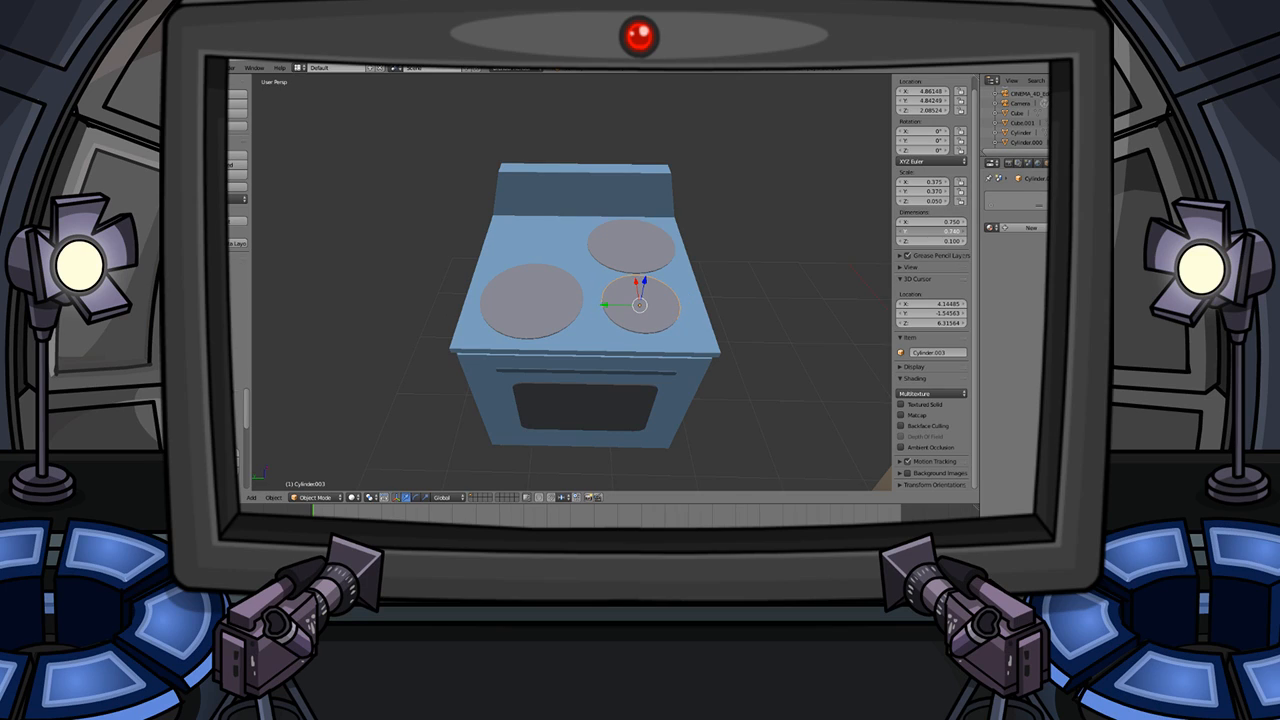
key(g)
key(x)
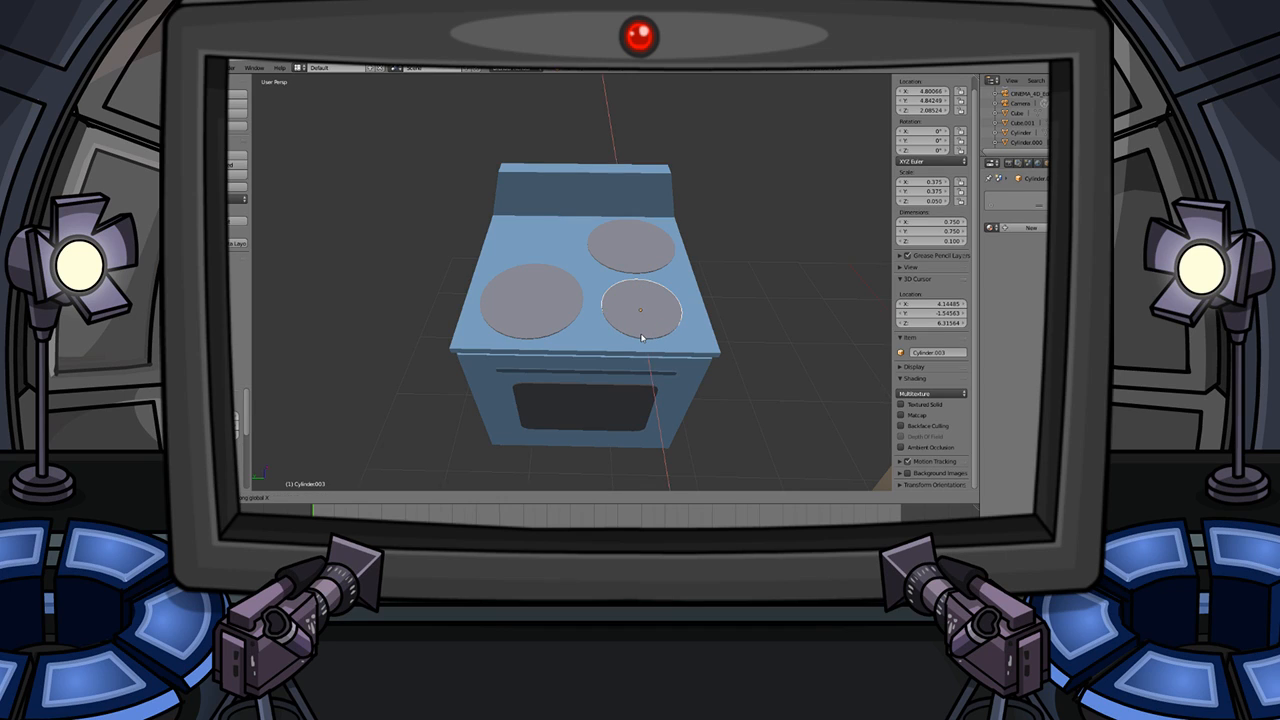
click(642, 337)
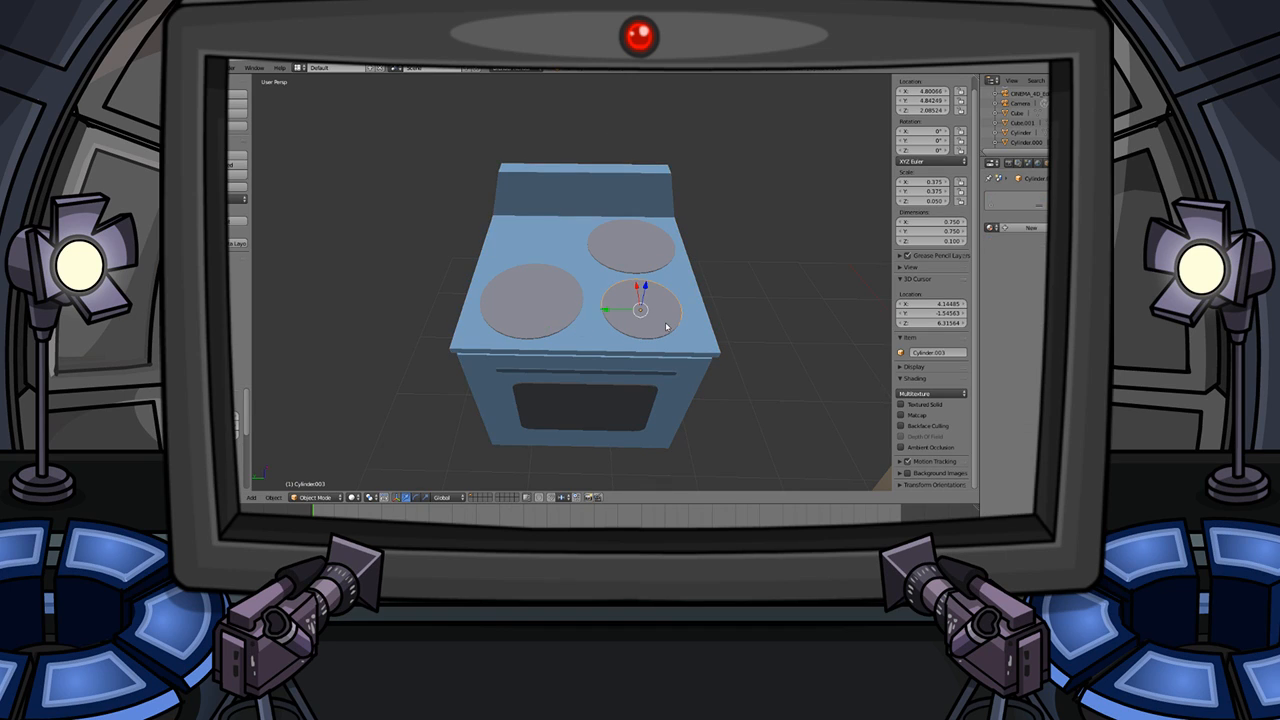
- Undo the resizing and both disc copies, back to the single disc on the front corner
key(ctrl+z)
key(ctrl+z)
key(ctrl+z)
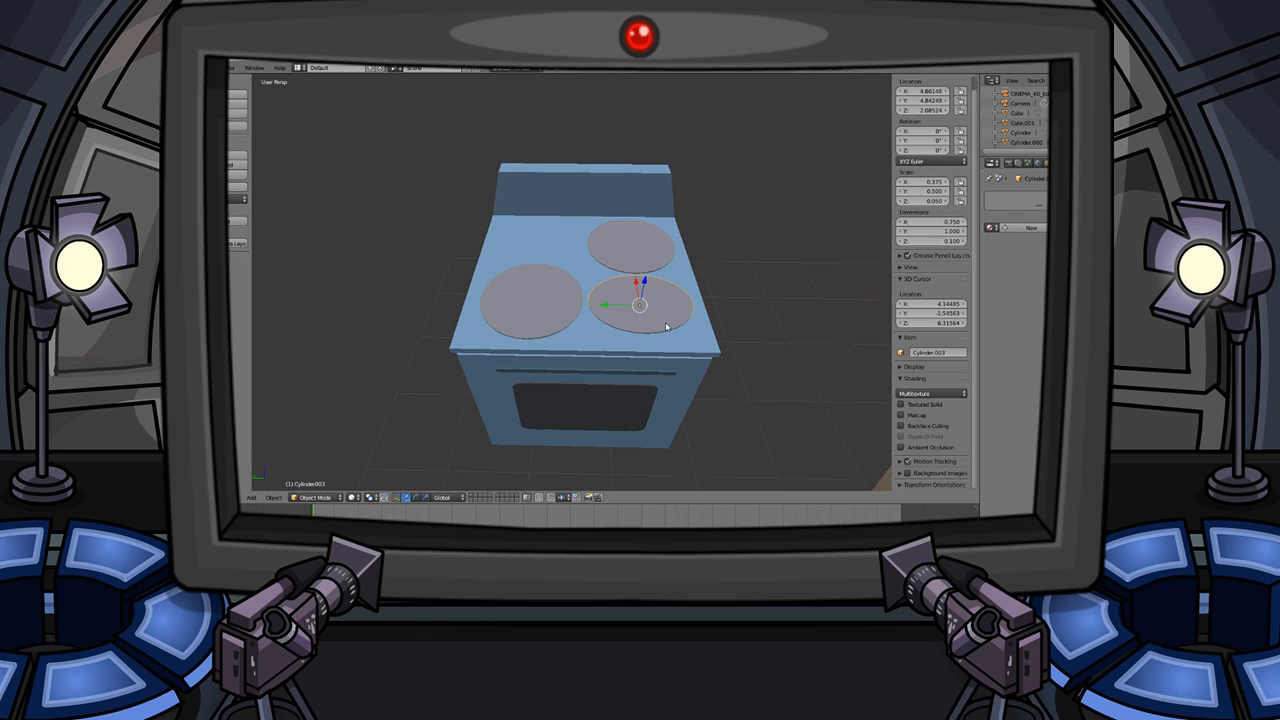
key(ctrl+z)
key(ctrl+z)
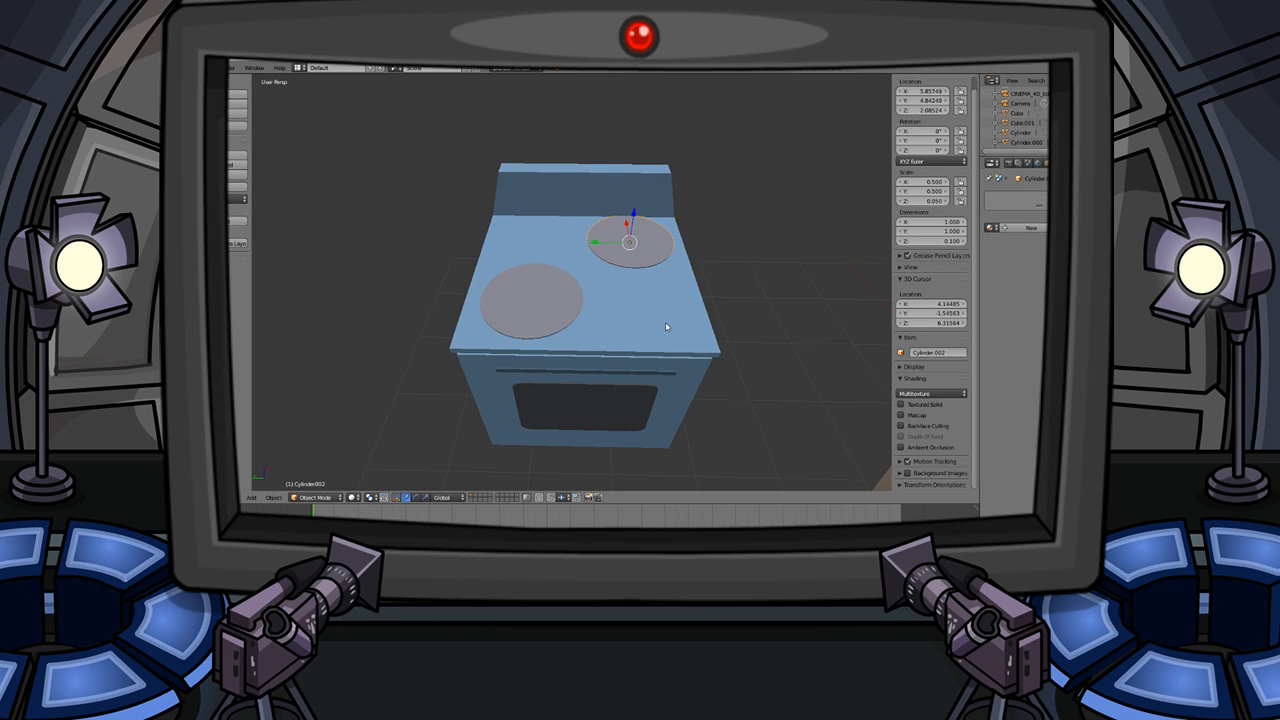
key(ctrl+z)
- Try to extrude the disc's entire mesh and scale the extrusion
scroll(492, 318, up, 5)
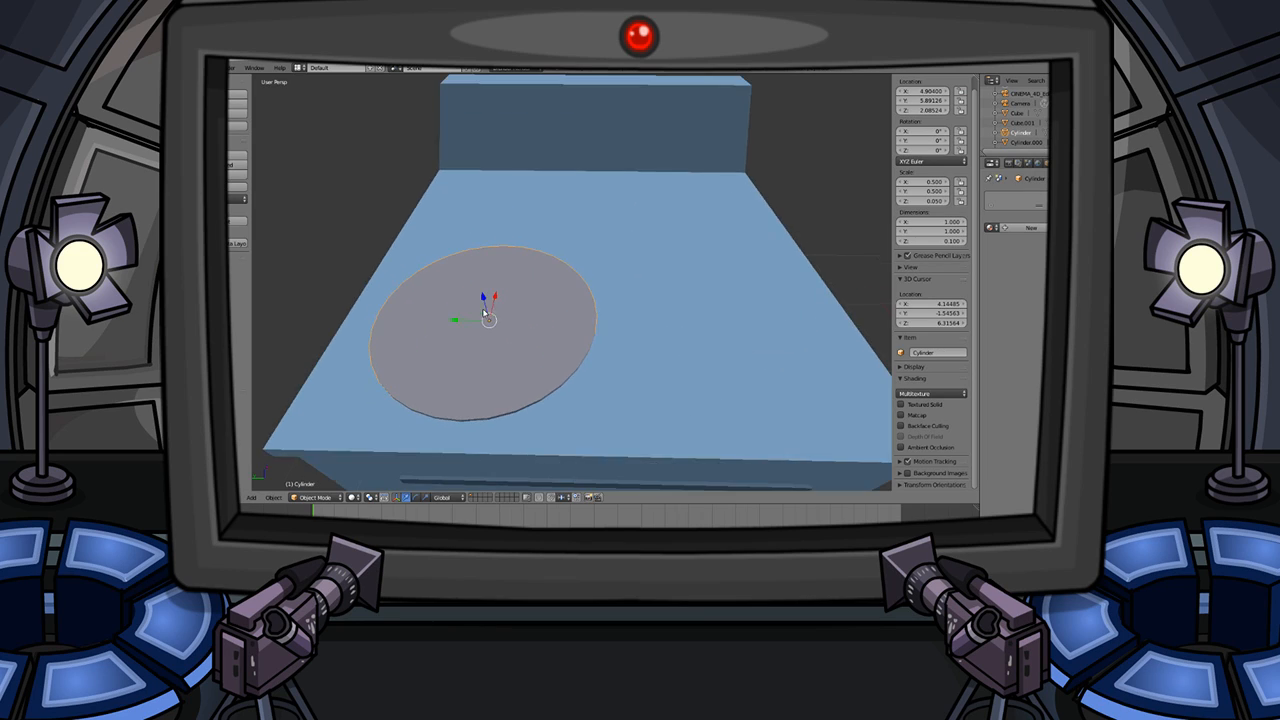
key(Tab)
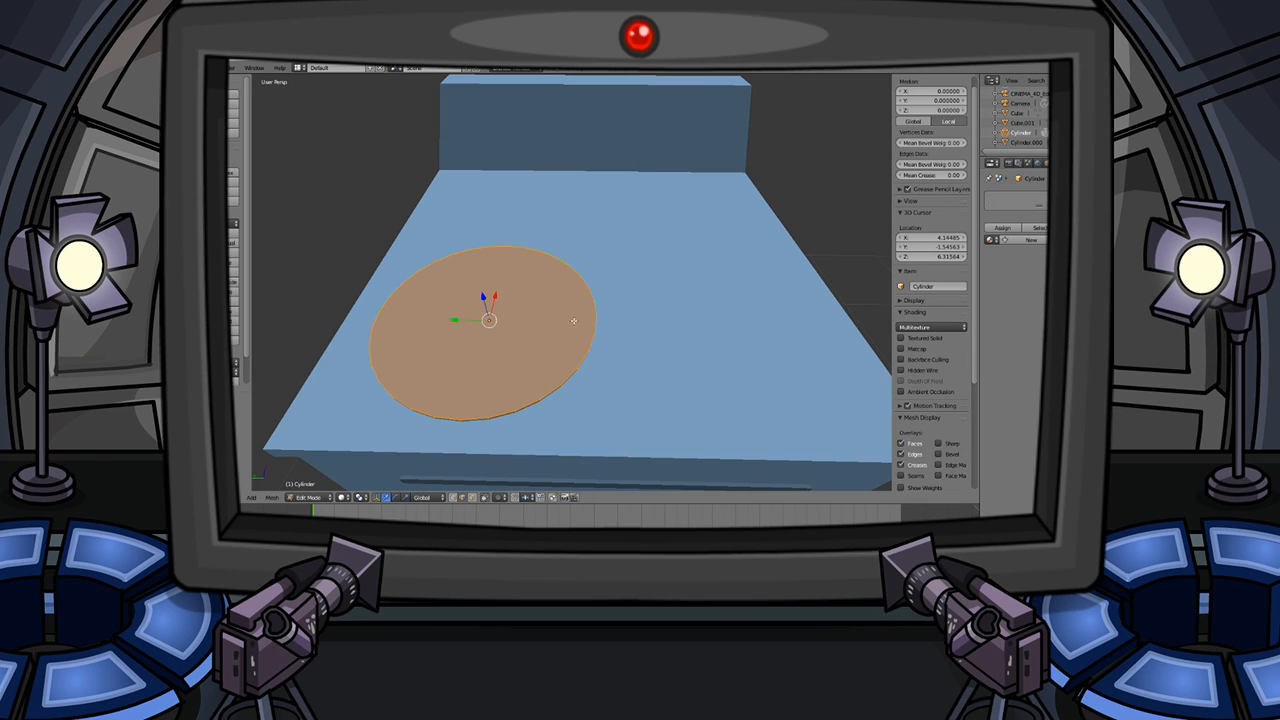
key(e)
click(574, 321)
key(s)
click(583, 319)
middle_drag(529, 361, 541, 344)
key(Tab)
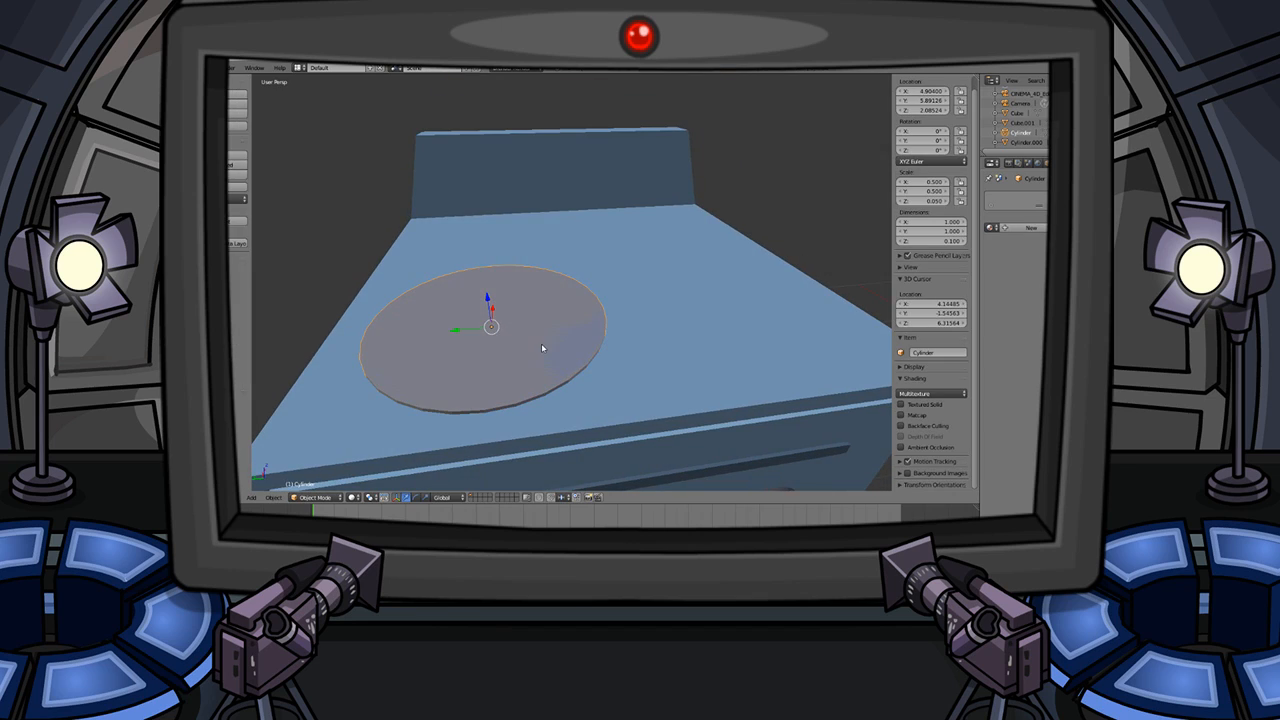
- Raise the disc above the stovetop, to about 2.451 on Z
right_click(541, 344)
right_click(540, 344)
key(g)
key(z)
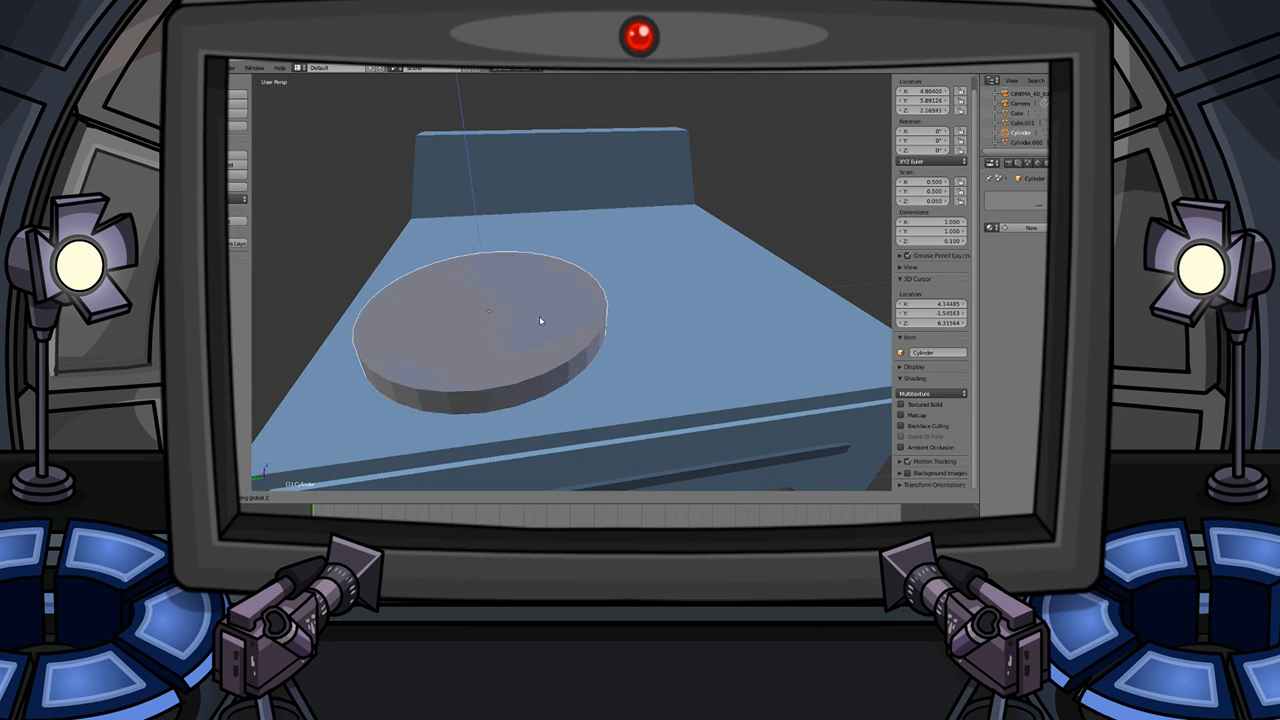
click(547, 271)
- Try to divide the disc's top face into concentric rings around a smaller inner circle, using face selection
key(Tab)
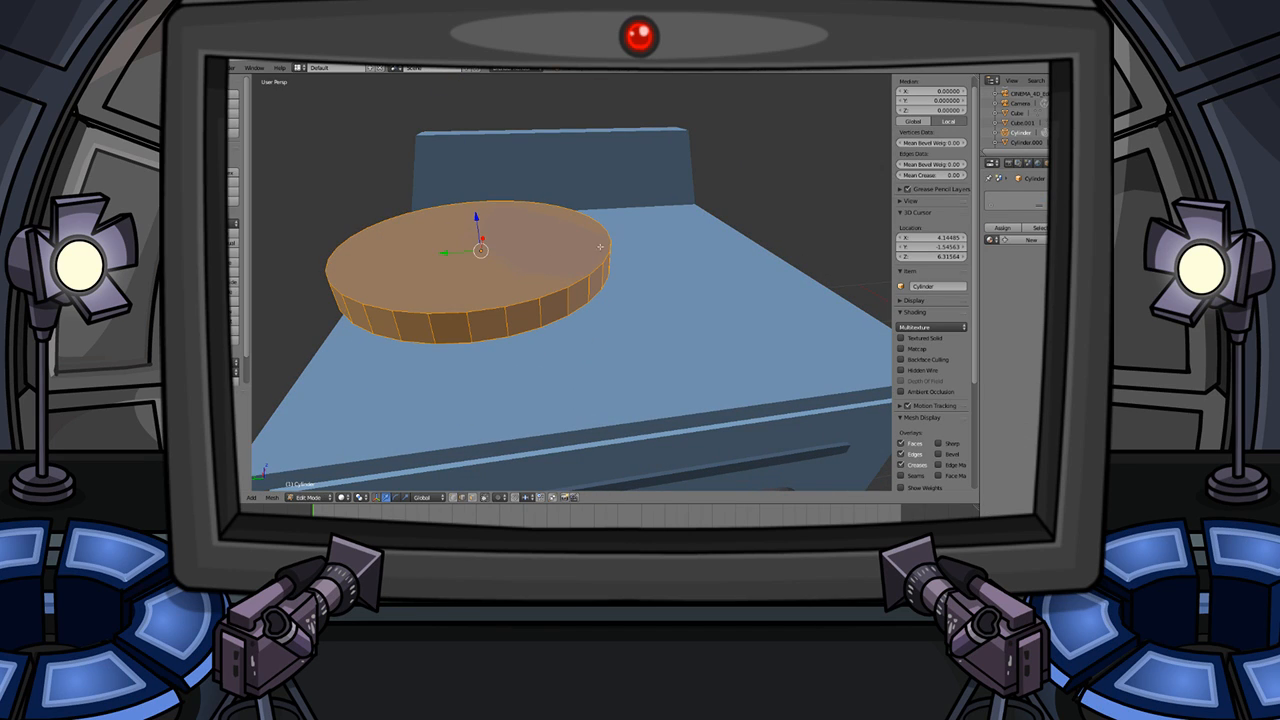
key(ctrl+Tab)
click(572, 256)
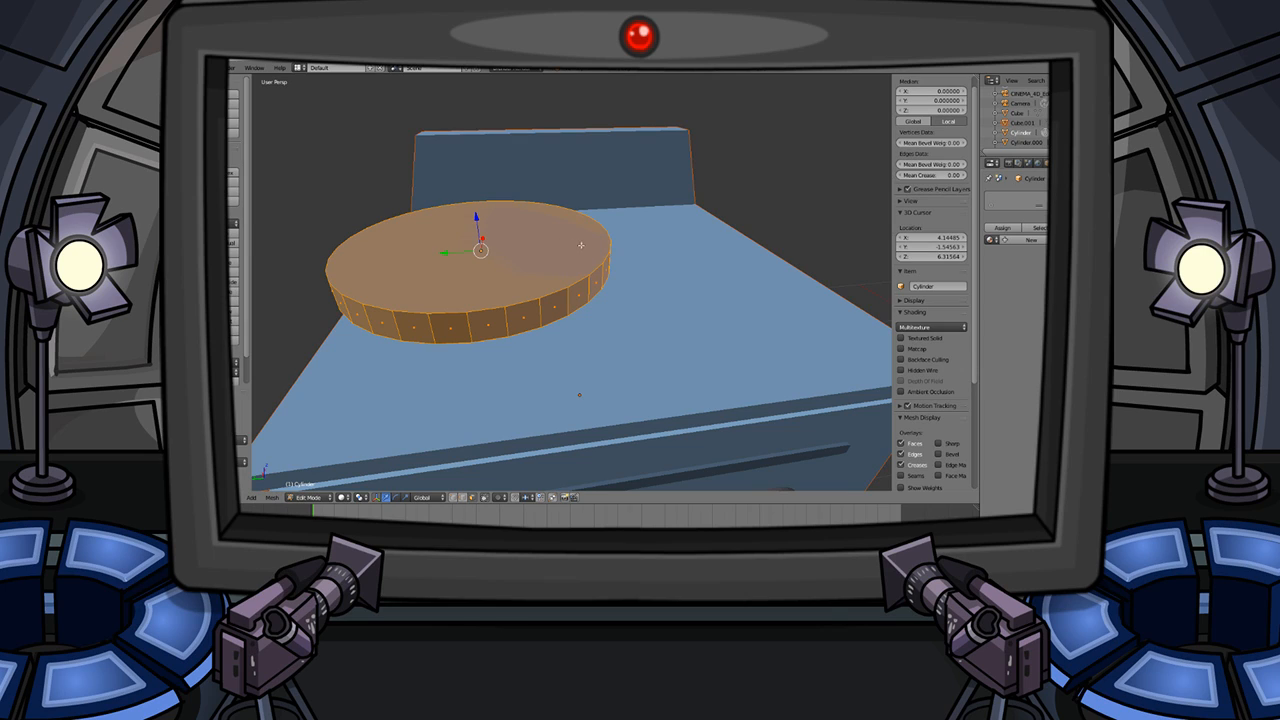
right_click(503, 251)
key(i)
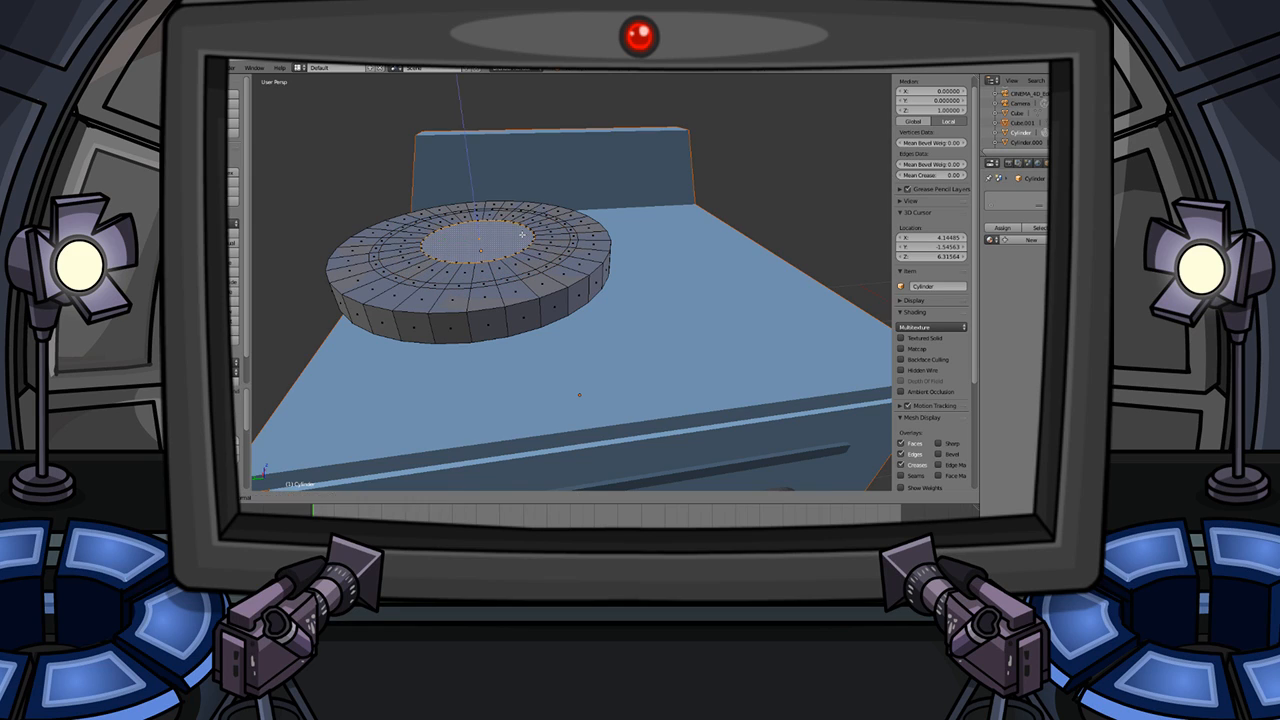
click(519, 234)
key(Tab)
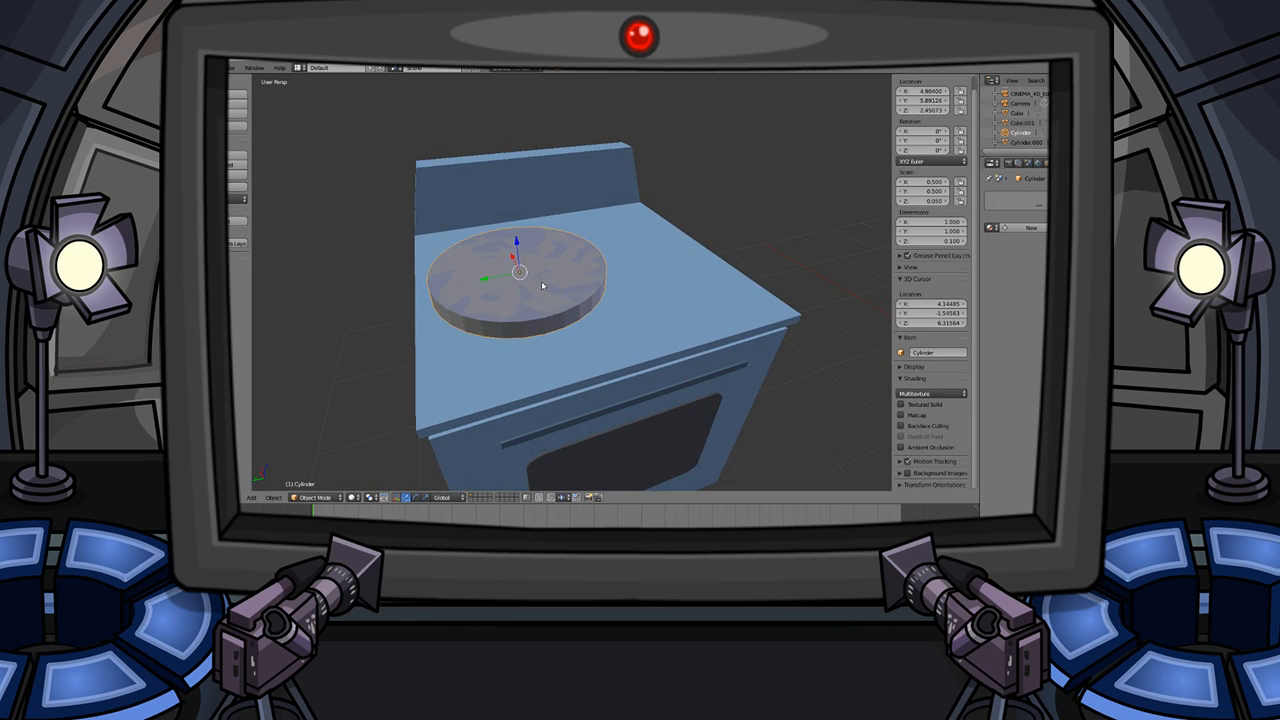
- Raise the disc further above the stovetop along Z
key(g)
key(z)
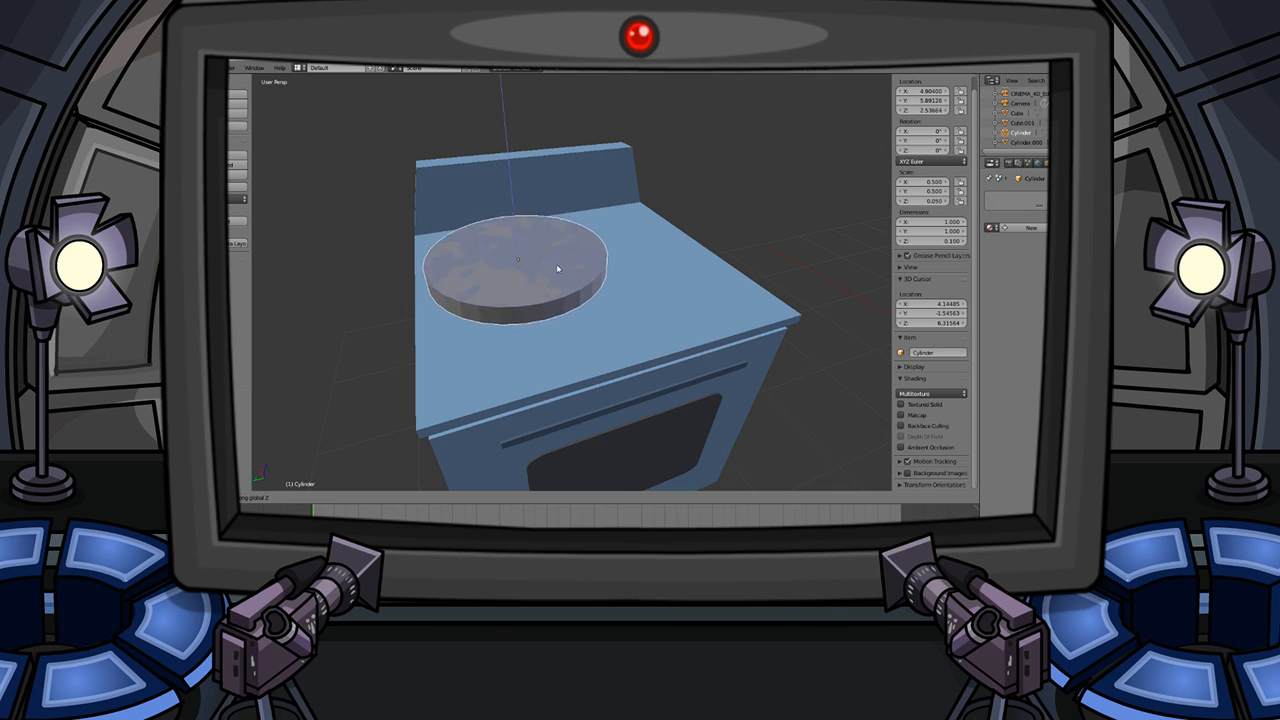
click(537, 246)
- Try to extrude all of the ringed disc's faces upward
key(Tab)
scroll(528, 246, up, 4)
middle_drag(527, 270, 618, 243)
right_click(621, 239)
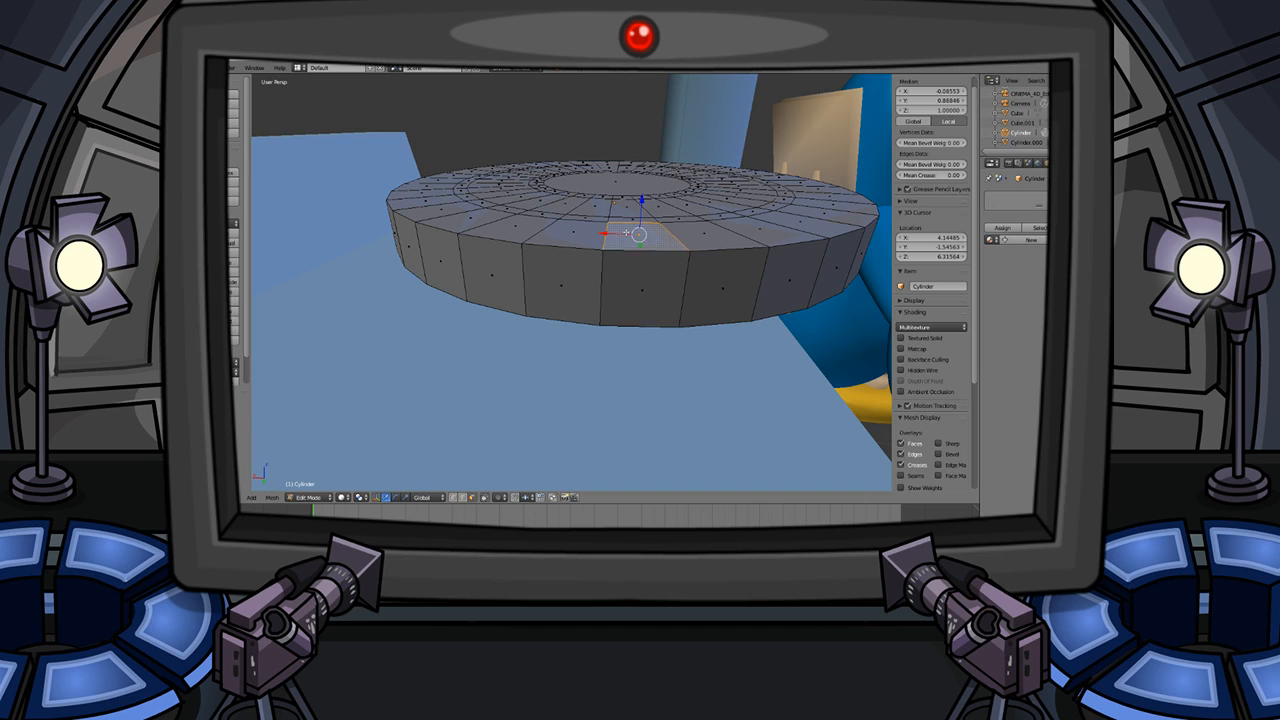
key(a)
key(e)
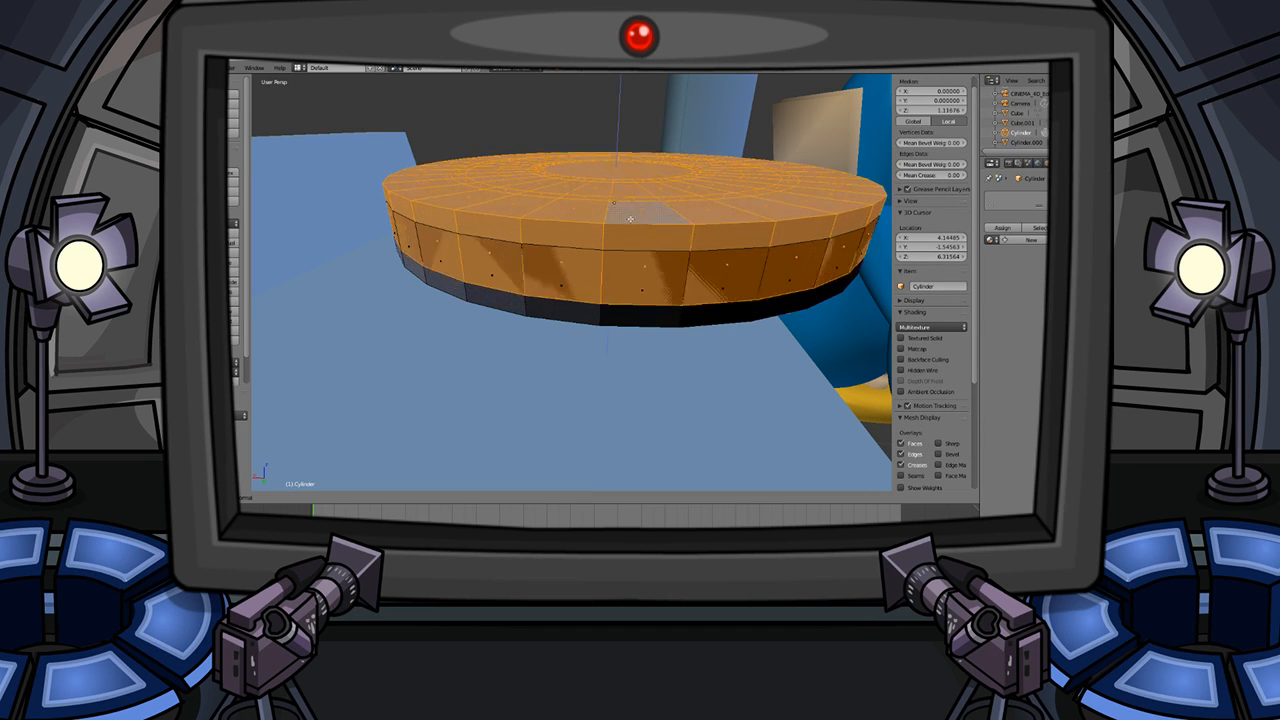
click(634, 174)
scroll(634, 172, down, 5)
middle_drag(634, 172, 590, 213)
key(Tab)
scroll(613, 189, up, 3)
key(Tab)
- Undo the upward extrusion and the rings on the disc's top face
key(ctrl+z)
key(ctrl+z)
key(ctrl+z)
key(ctrl+z)
key(ctrl+z)
key(ctrl+z)
key(ctrl+z)
key(ctrl+z)
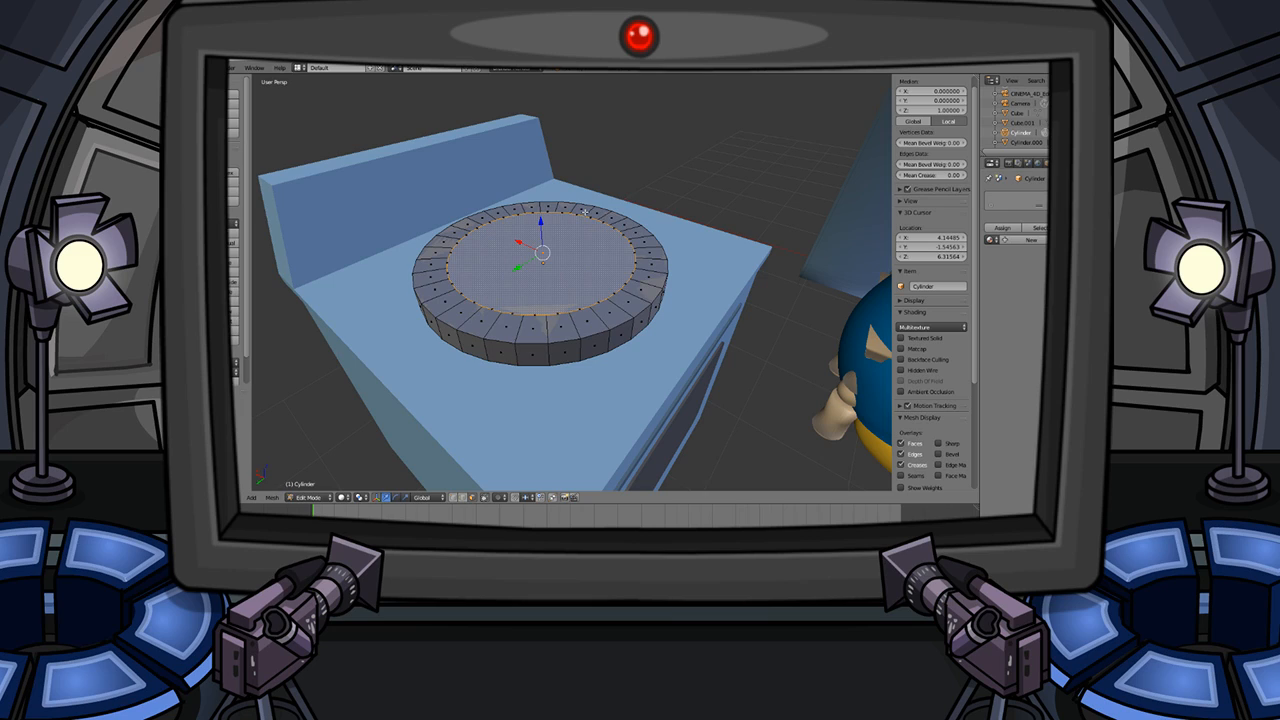
key(ctrl+z)
key(ctrl+z)
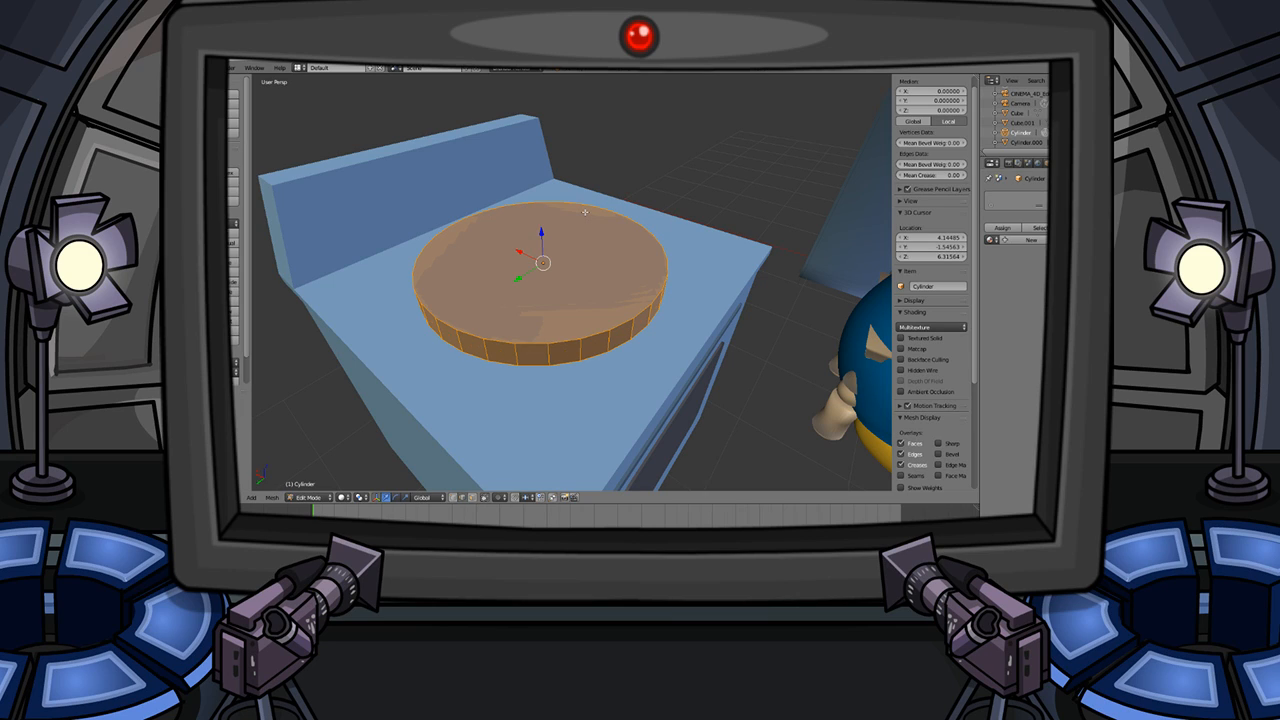
key(Tab)
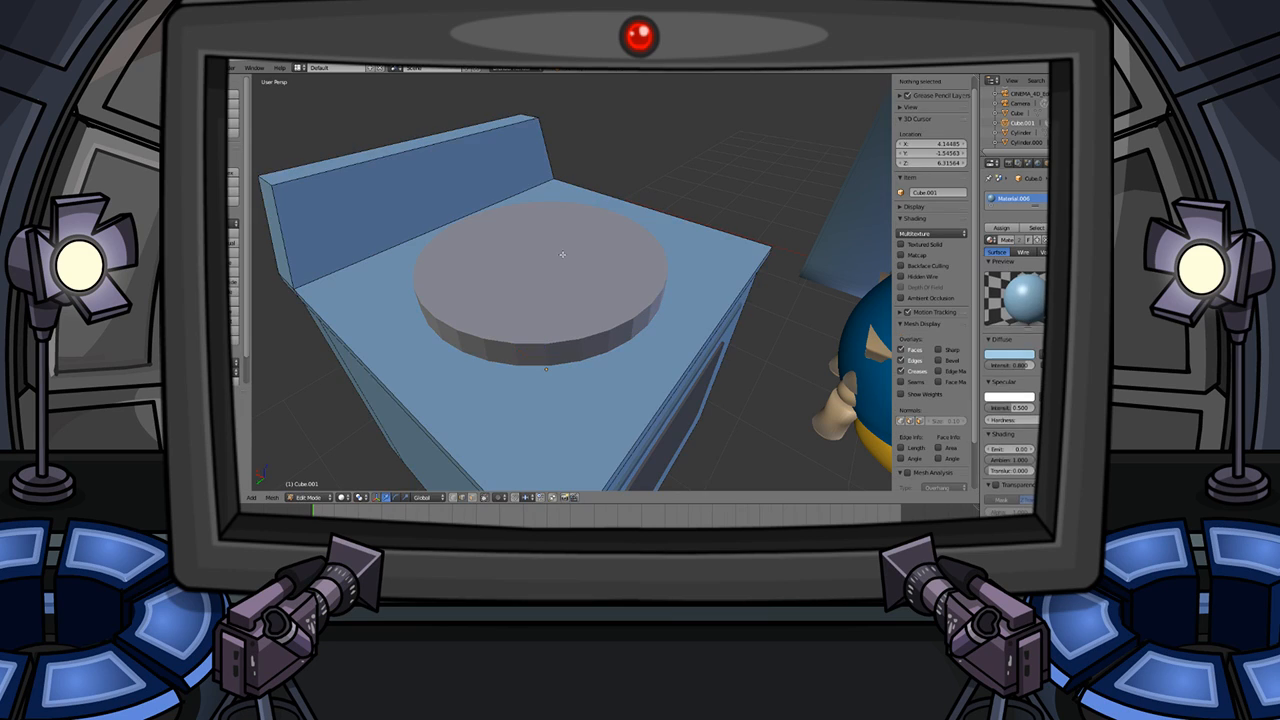
key(Tab)
key(a)
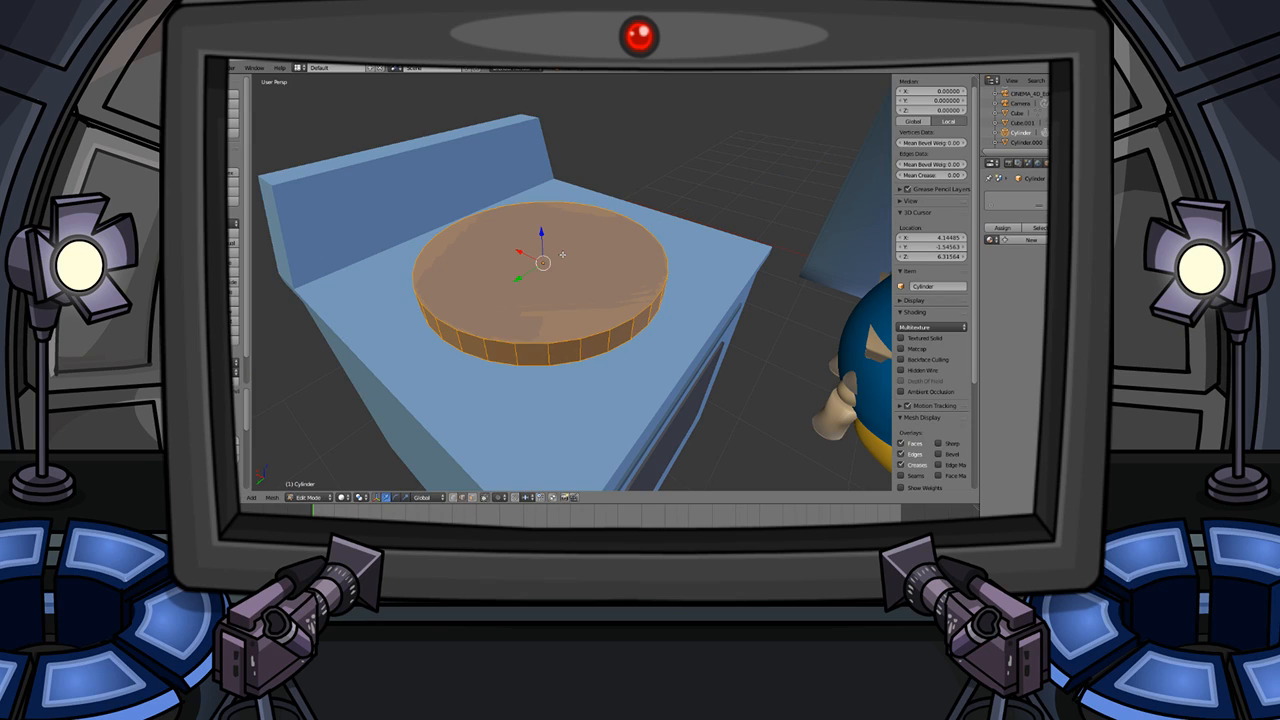
key(e)
right_click(563, 254)
key(ctrl+z)
- Select only the disc's top face, extrude it in place and scale it inward to form a wide outer ring
key(ctrl+Tab)
click(566, 251)
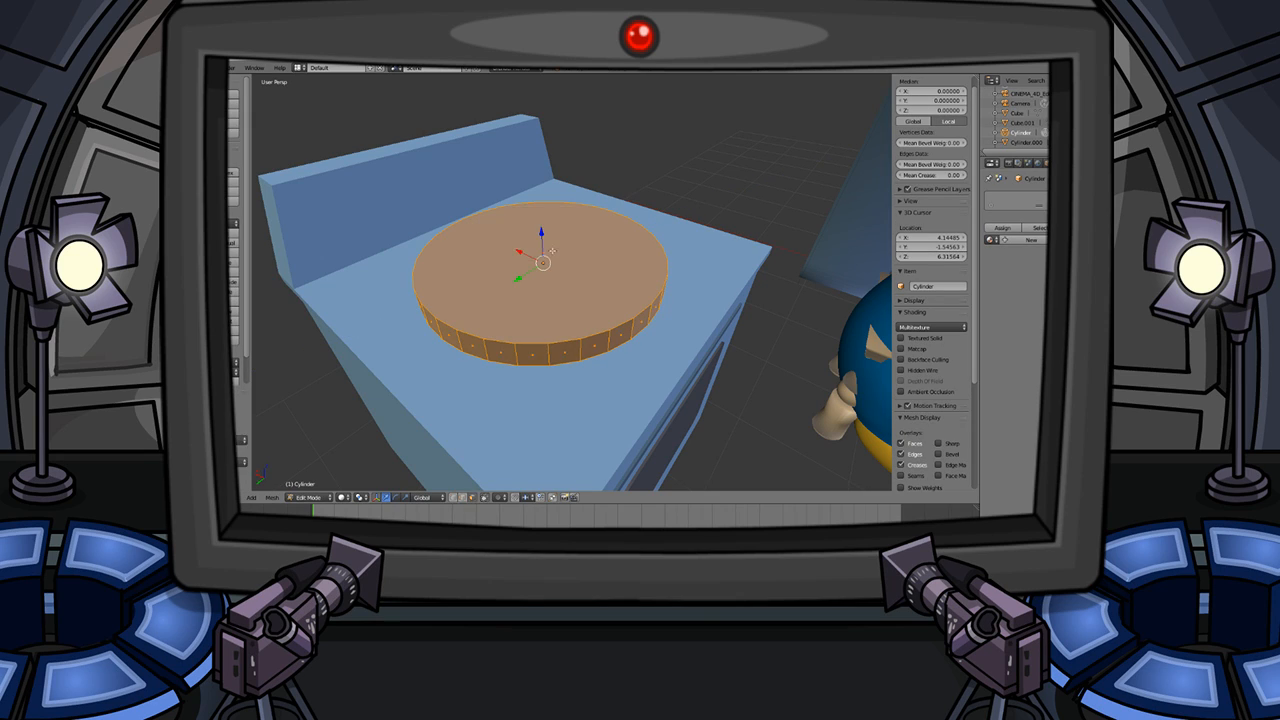
right_click(604, 258)
key(e)
right_click(631, 259)
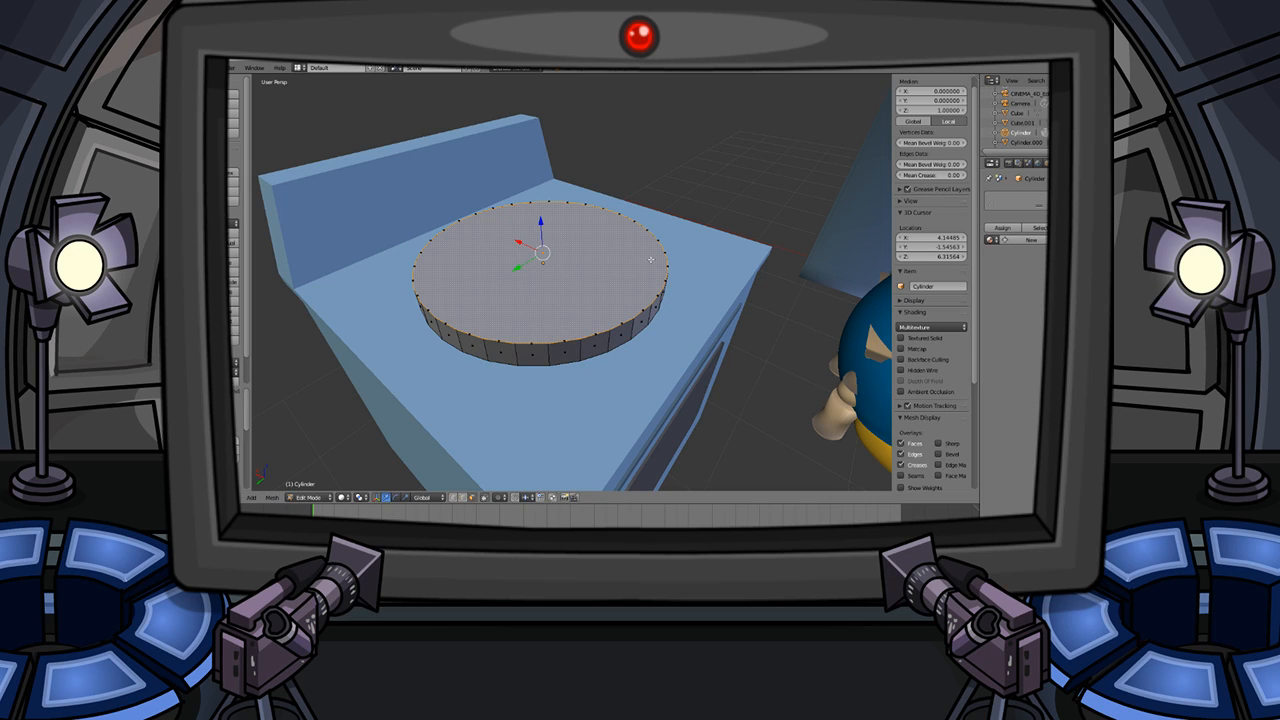
key(s)
click(617, 254)
- Extrude and shrink the inner face three more times, forming a narrow, a wide and another narrow ring
key(e)
right_click(617, 254)
key(s)
click(613, 254)
key(e)
right_click(613, 254)
key(s)
click(583, 247)
key(e)
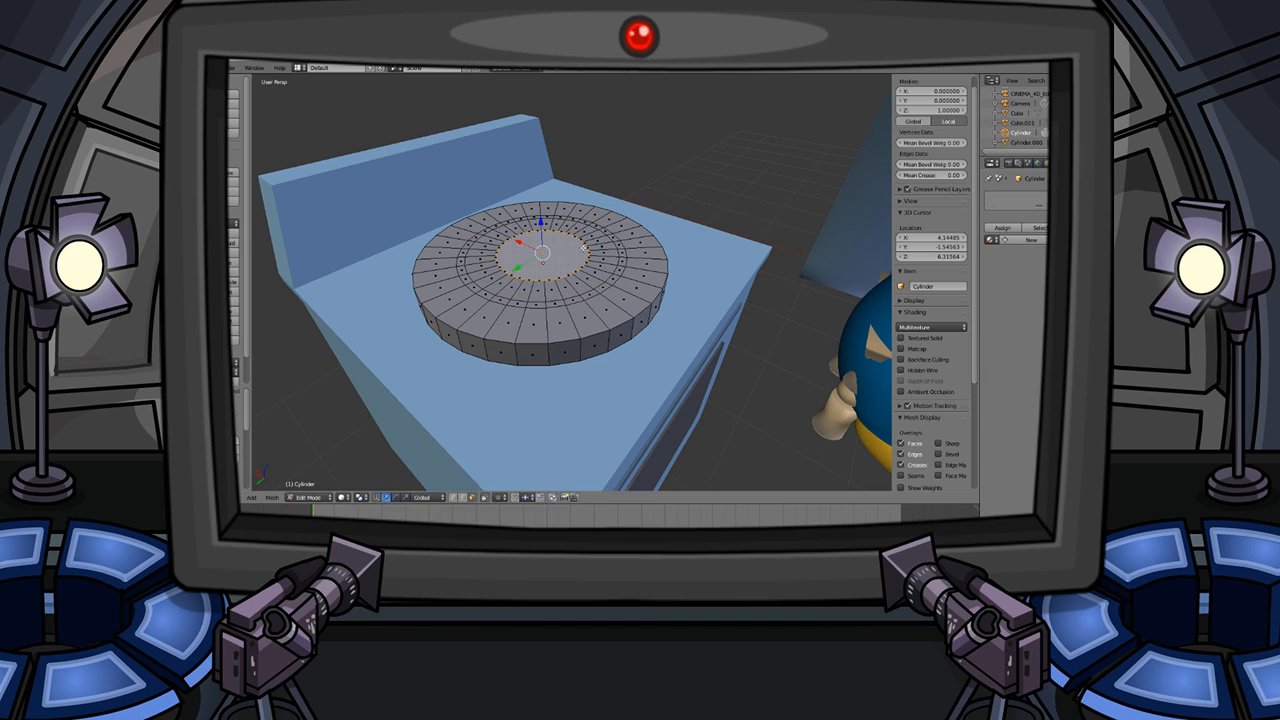
click(578, 250)
key(Tab)
key(Tab)
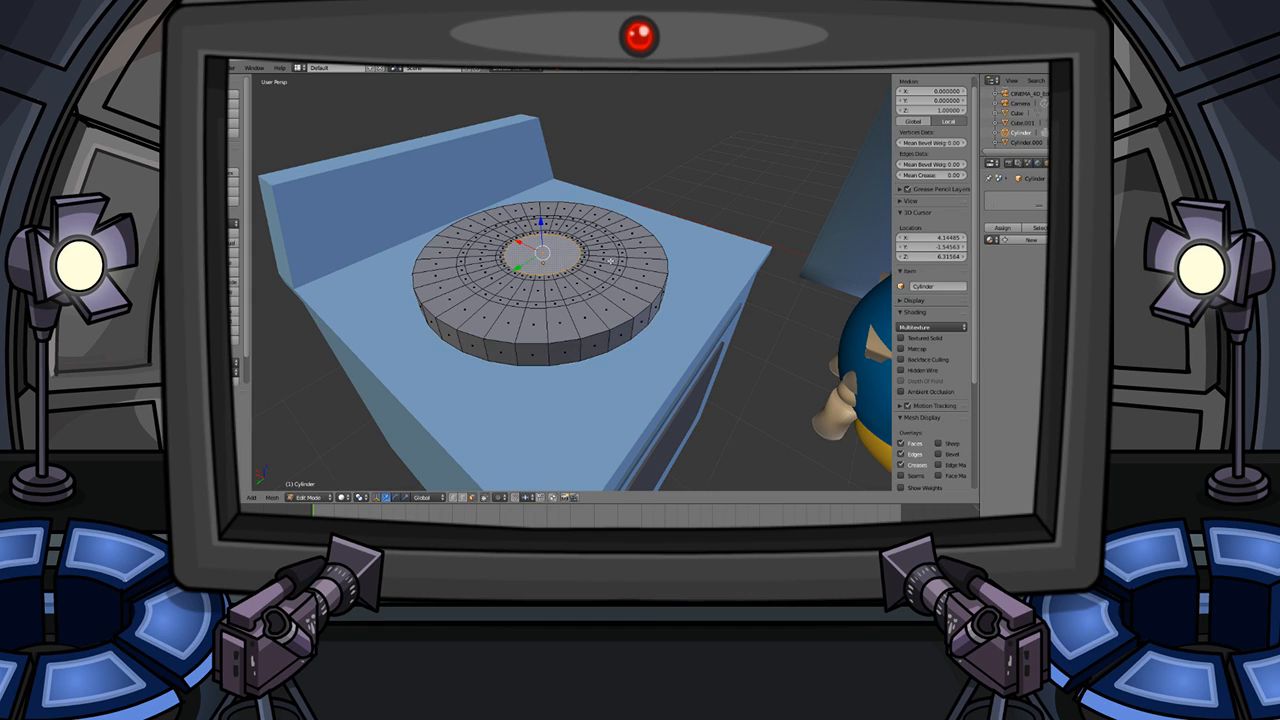
scroll(548, 298, up, 4)
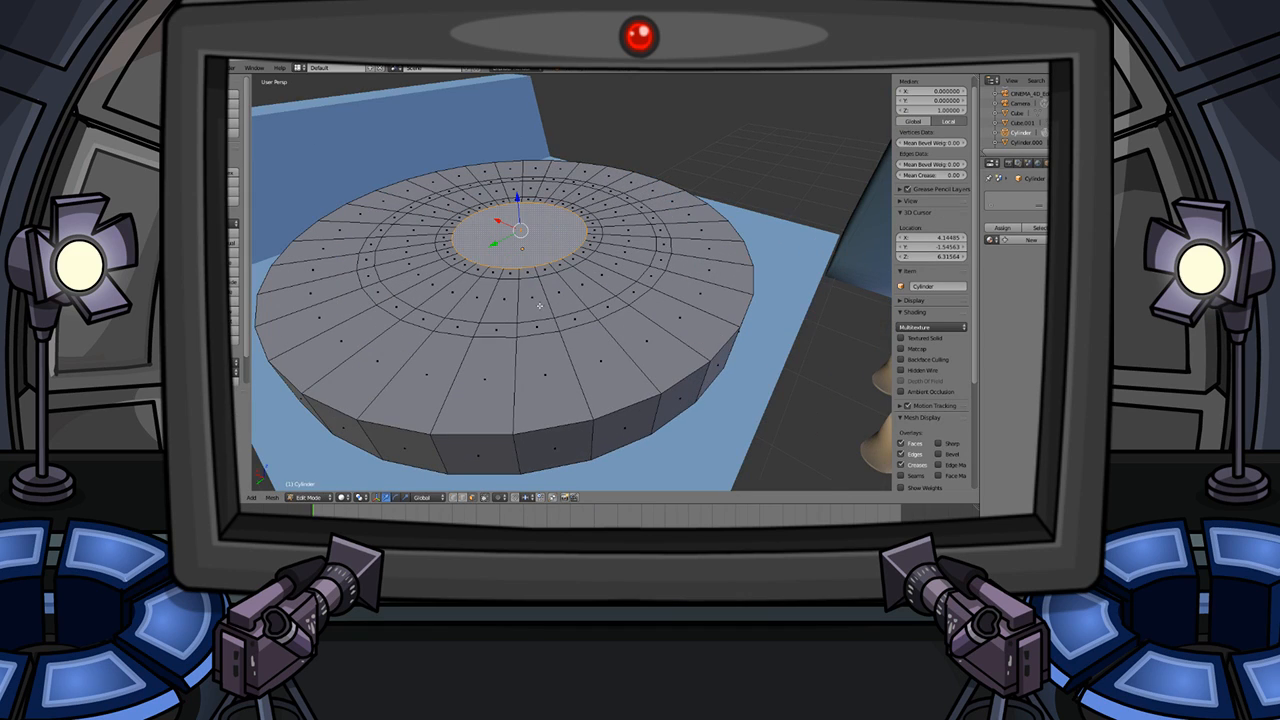
right_click(479, 316)
ctrl+shift+right_click(428, 215)
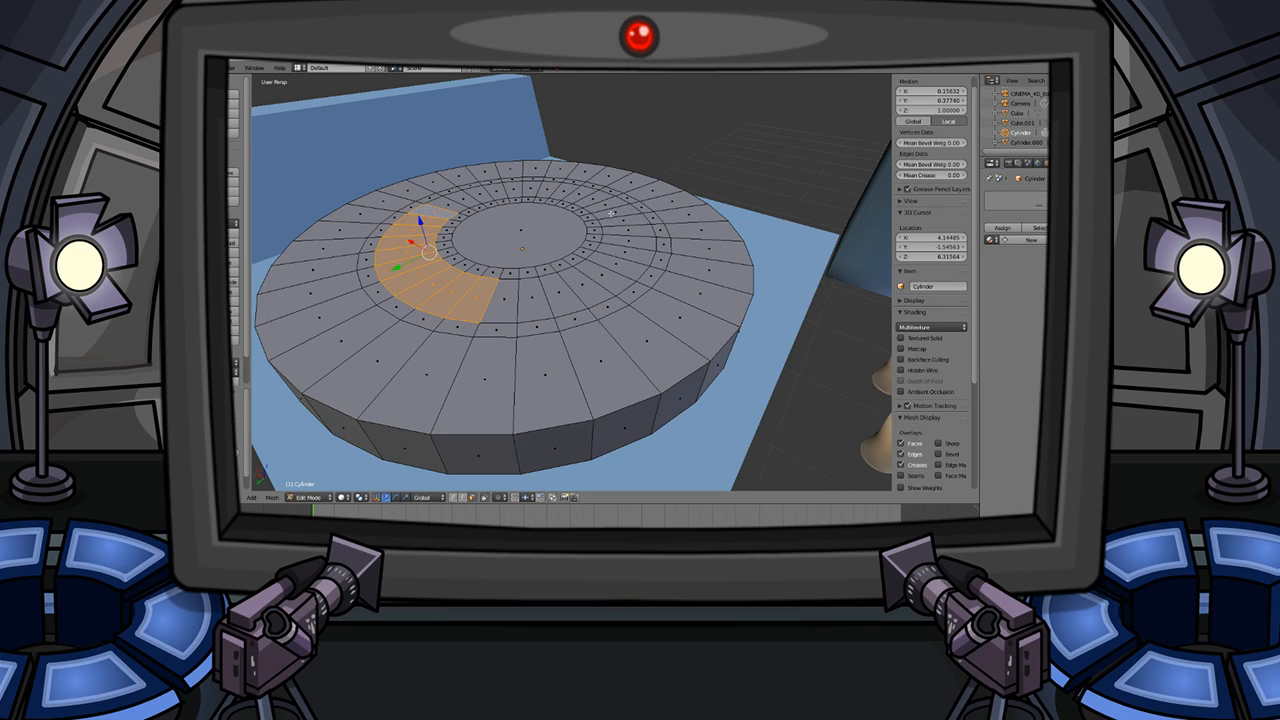
ctrl+shift+right_click(607, 213)
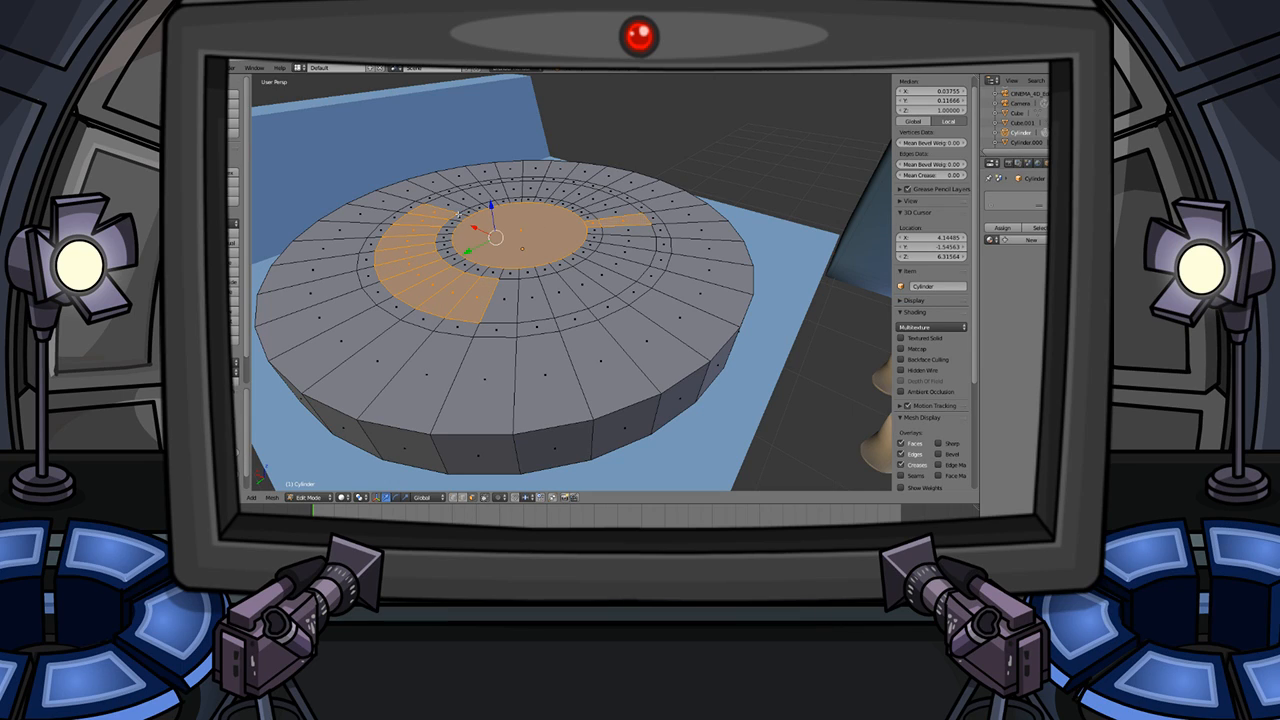
ctrl+click(513, 292)
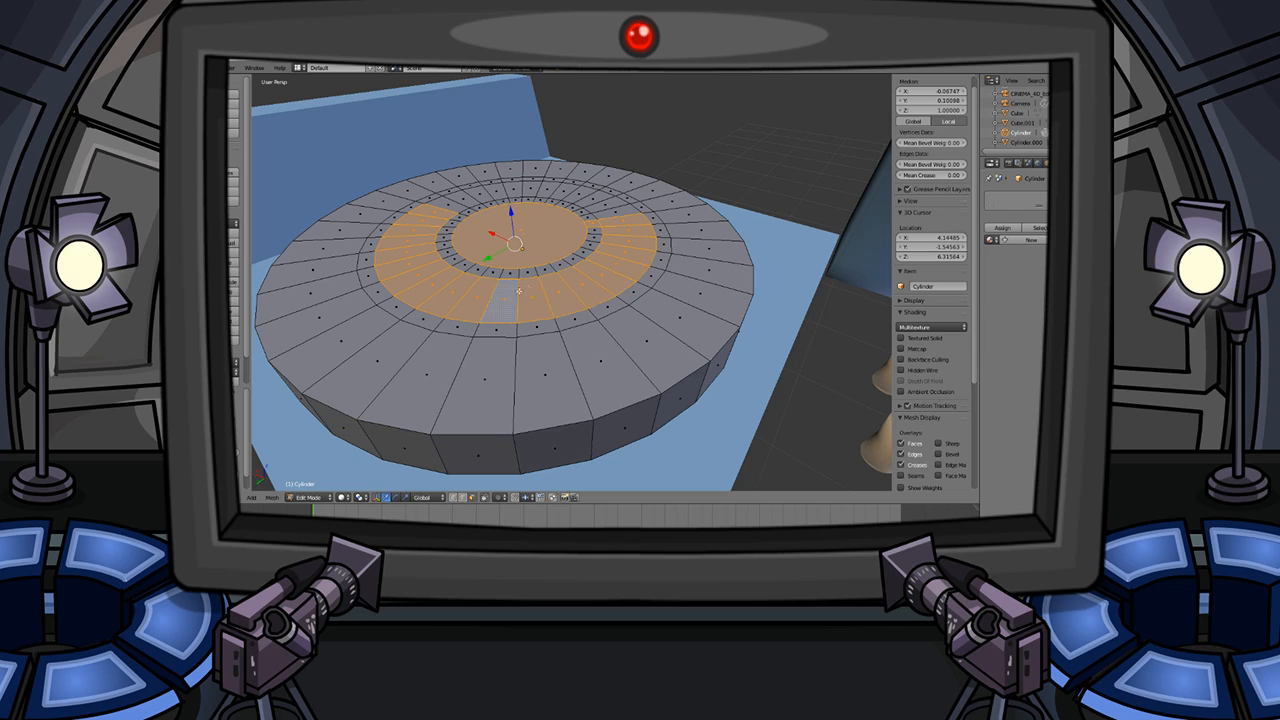
ctrl+click(592, 226)
ctrl+click(451, 205)
ctrl+click(609, 208)
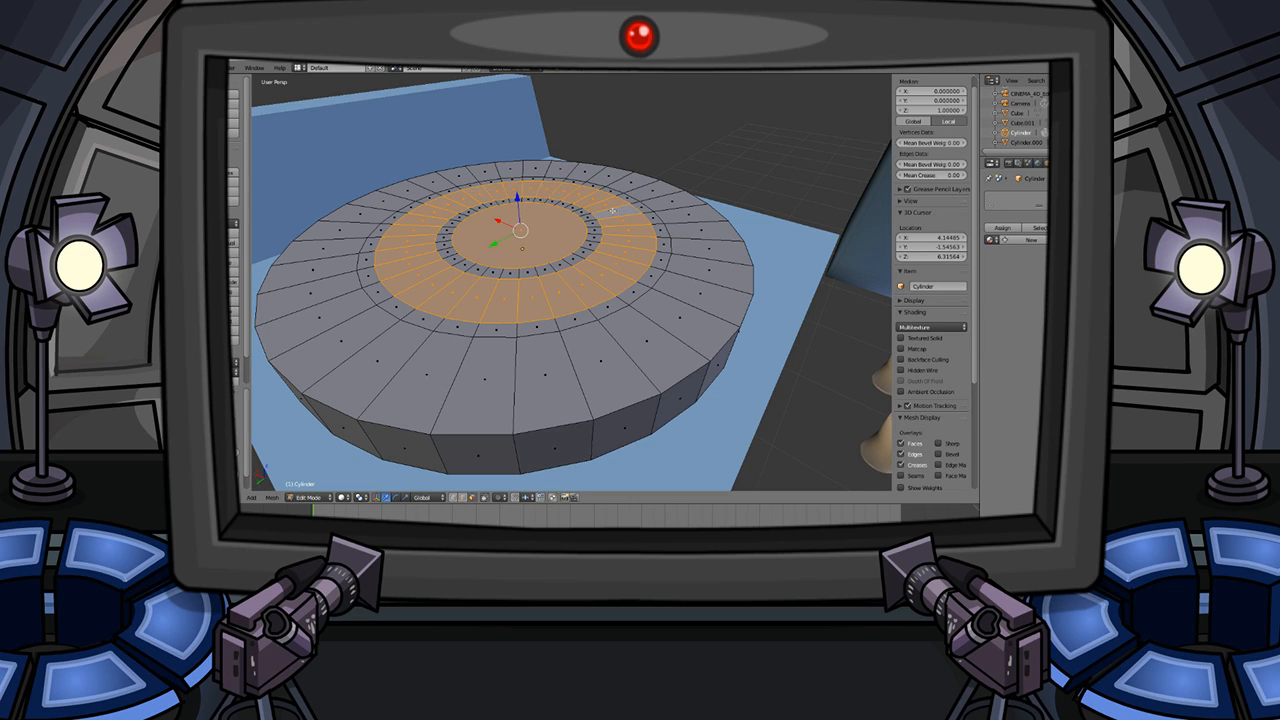
middle_drag(610, 238, 591, 253)
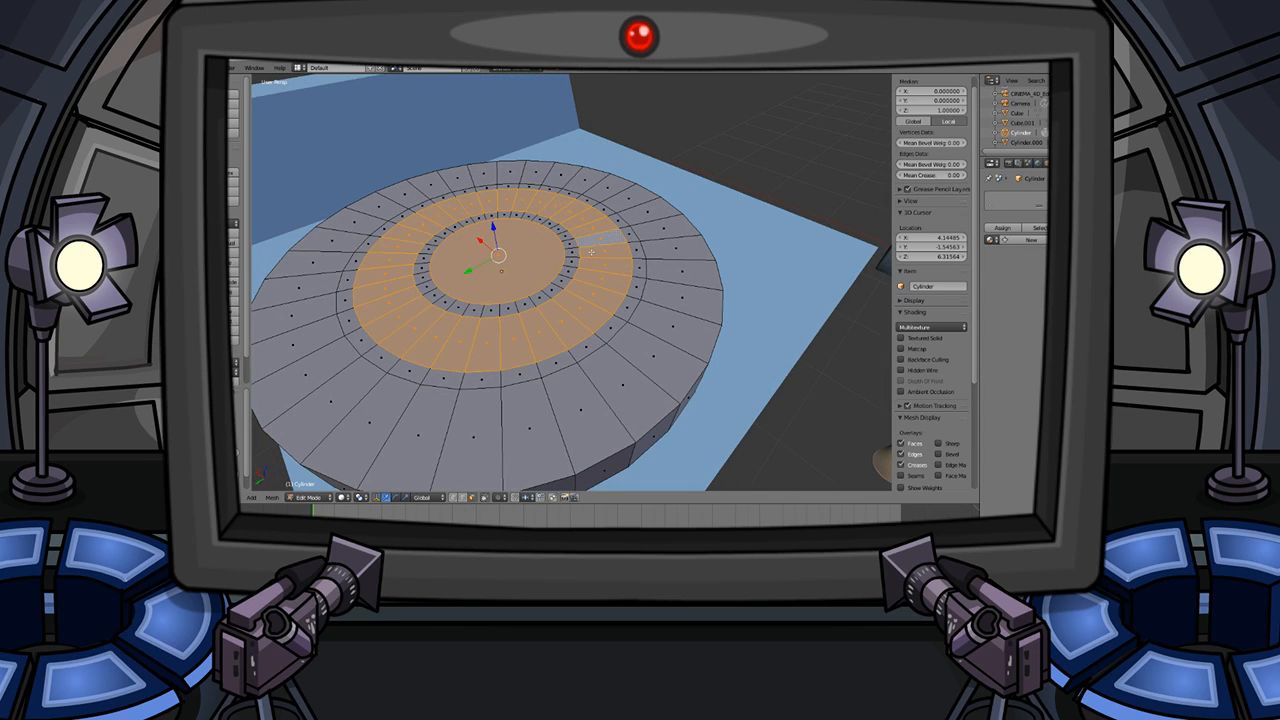
click(665, 253)
- Select the disc's centre face together with all faces of the wide ring between the two narrow rings
right_click(489, 263)
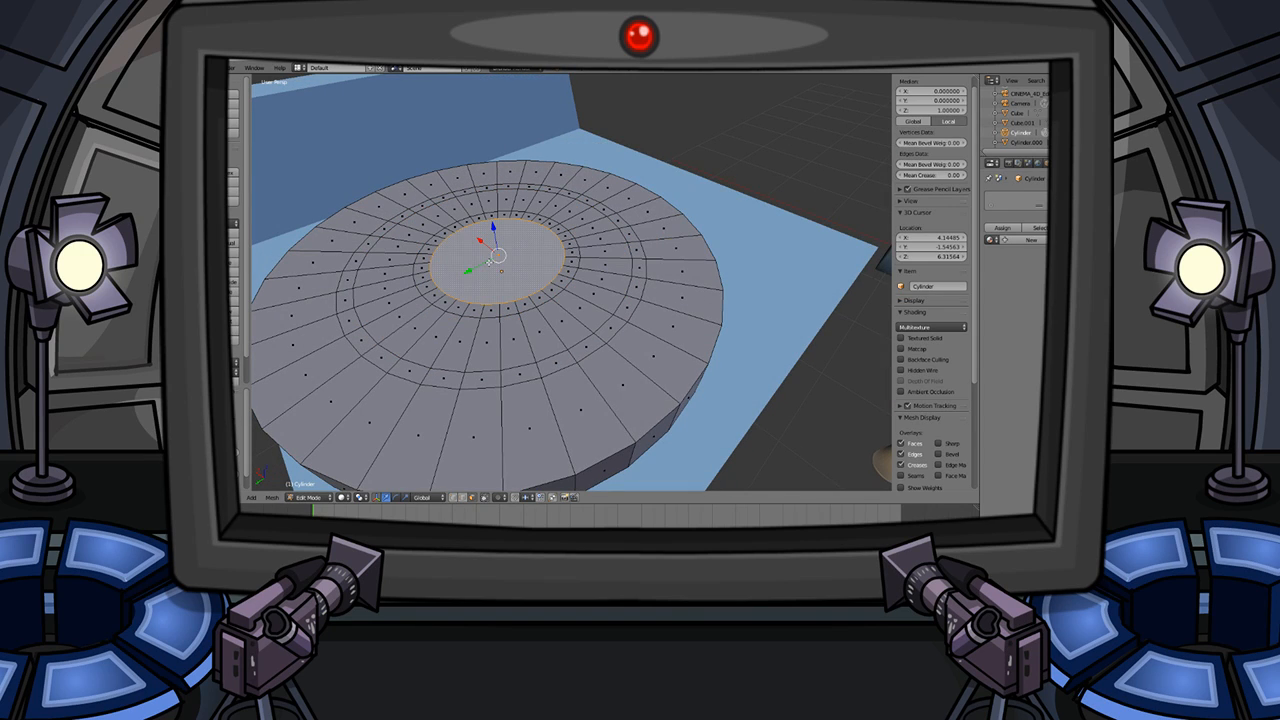
shift+right_click(390, 277)
shift+right_click(425, 266)
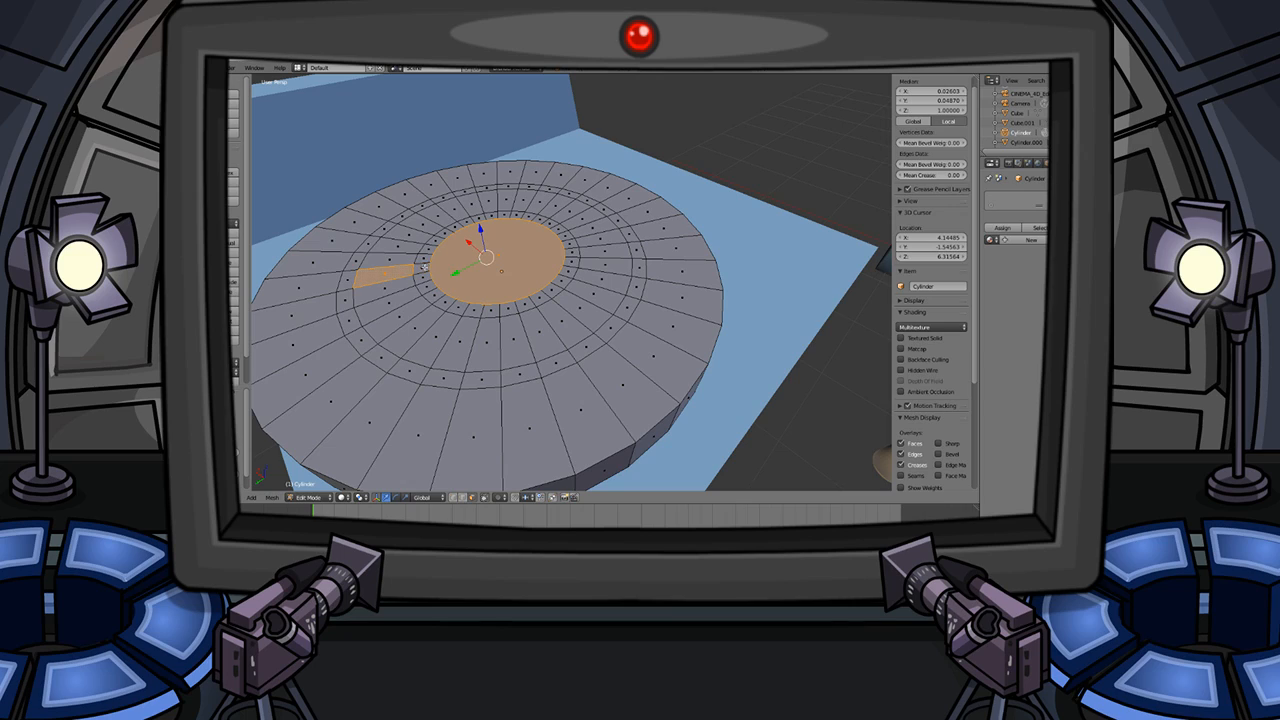
ctrl+right_click(553, 292)
ctrl+right_click(596, 210)
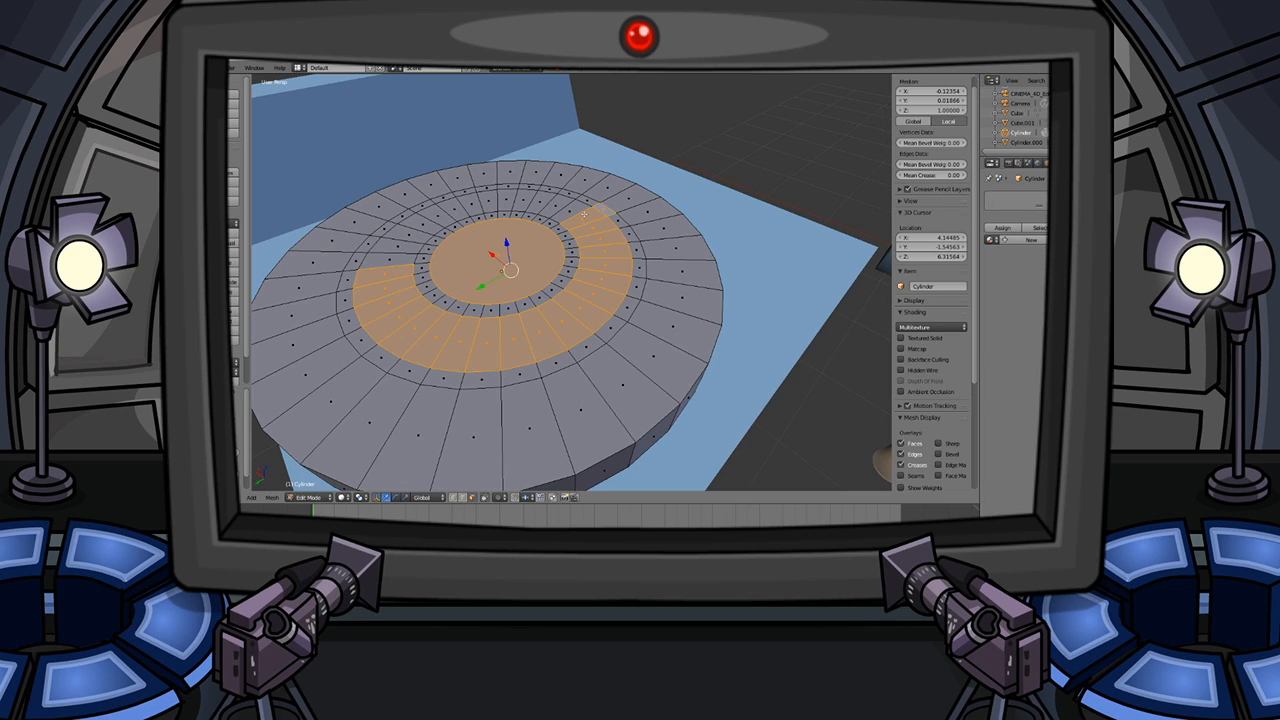
shift+right_click(486, 216)
shift+right_click(490, 199)
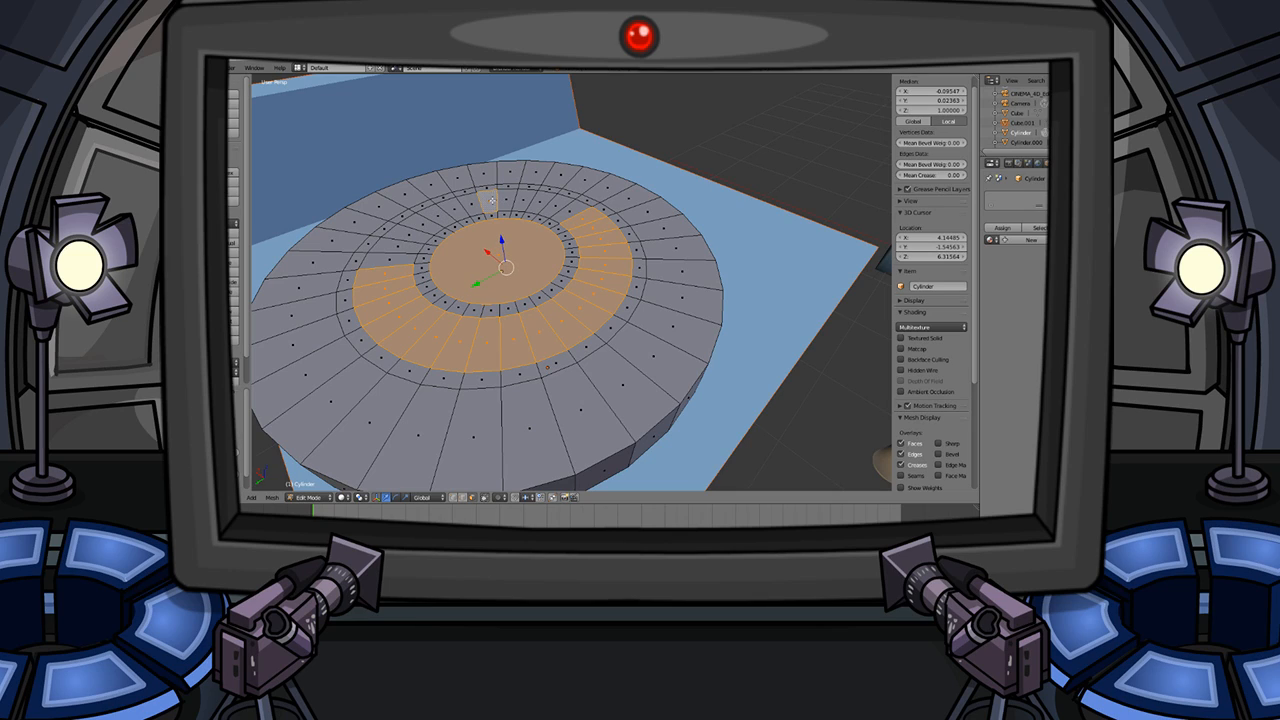
ctrl+right_click(553, 204)
shift+right_click(397, 259)
ctrl+right_click(438, 215)
ctrl+right_click(470, 204)
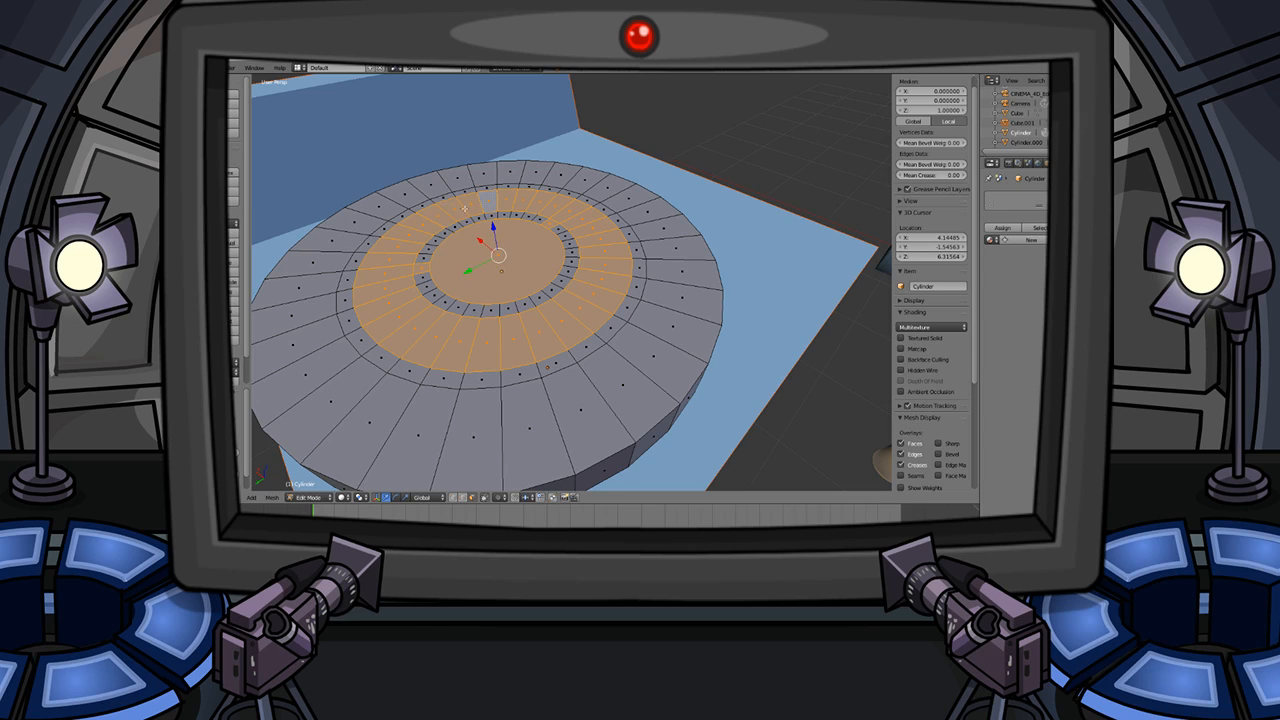
shift+right_click(425, 269)
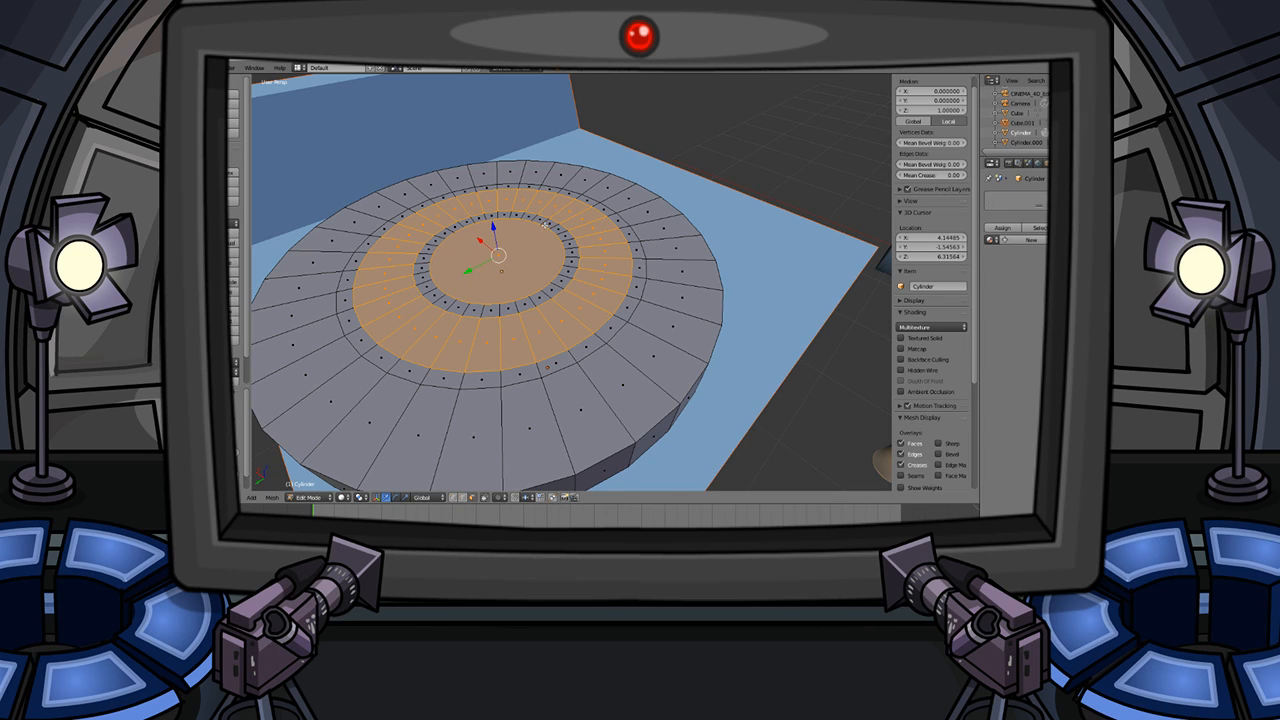
- Add all faces of the disc's wide outermost top ring to the selection
shift+right_click(608, 188)
ctrl+right_click(658, 353)
middle_drag(659, 354, 715, 330)
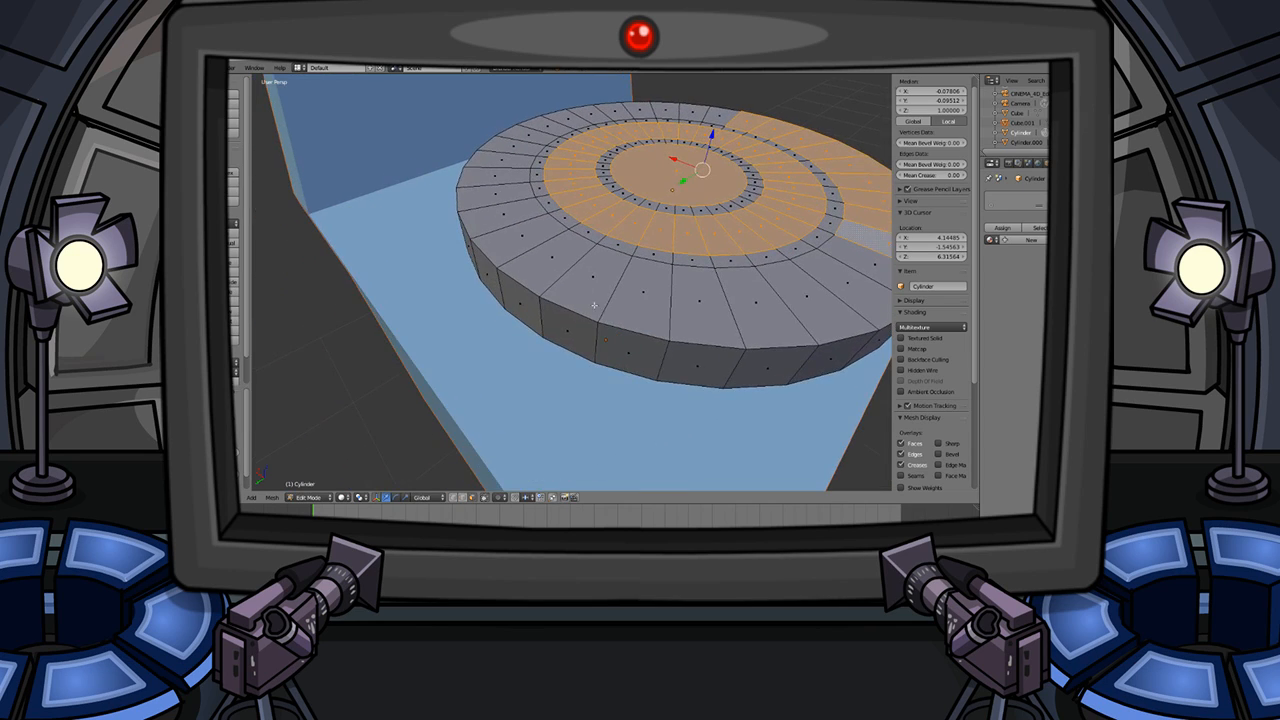
ctrl+right_click(515, 243)
mouse_move(515, 243)
middle_down()
mouse_move(522, 268)
mouse_move(531, 240)
middle_up()
ctrl+right_click(566, 169)
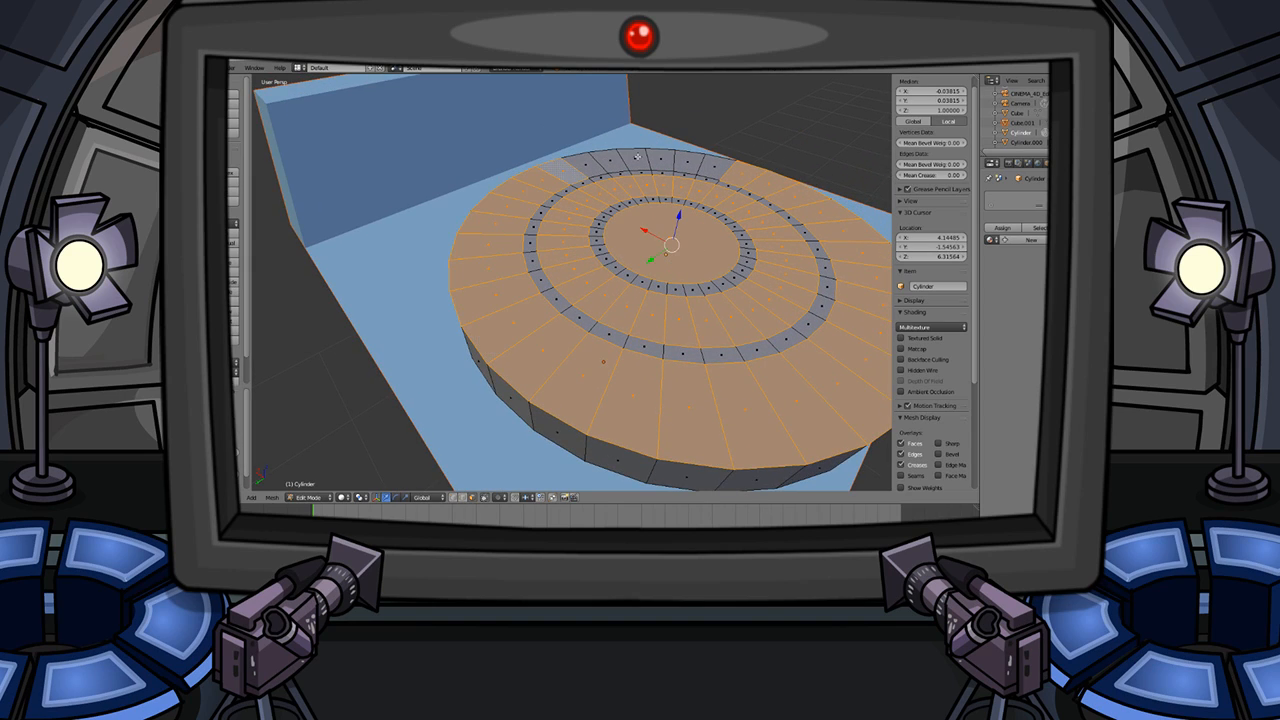
ctrl+right_click(719, 165)
- Create a new material for the disc and darken its diffuse colour to a medium-dark grey
click(1031, 240)
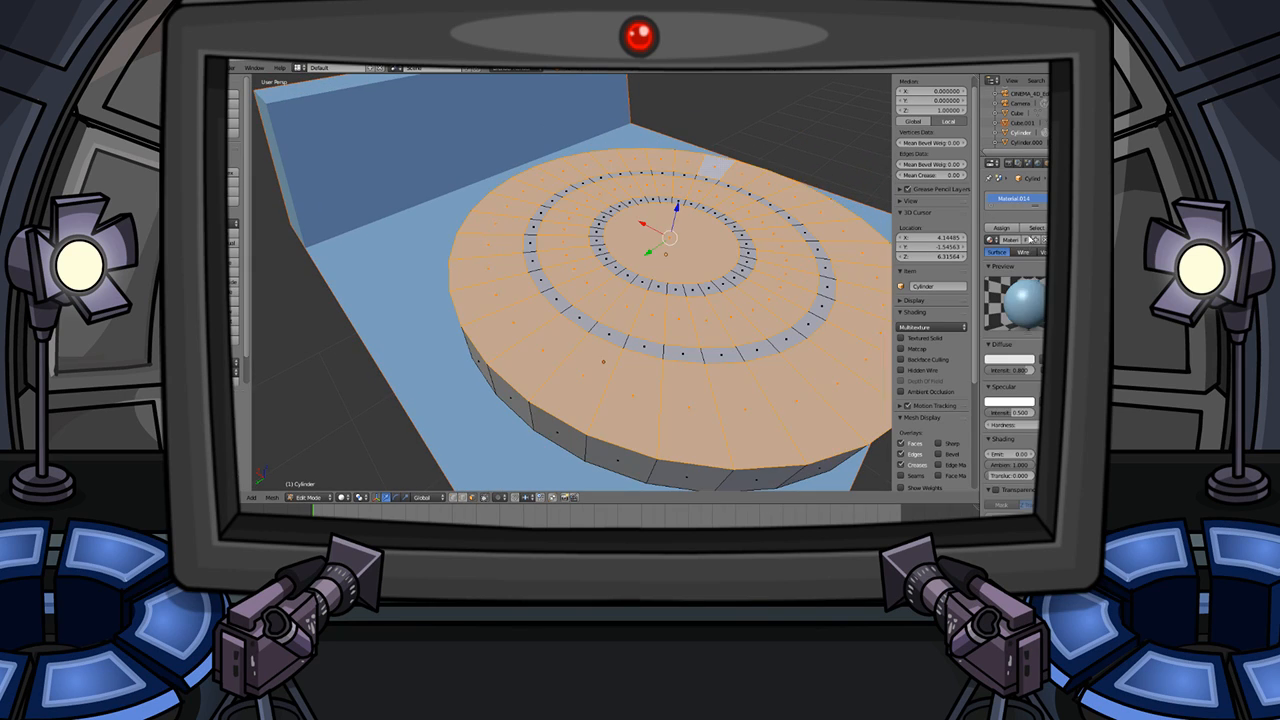
click(1017, 360)
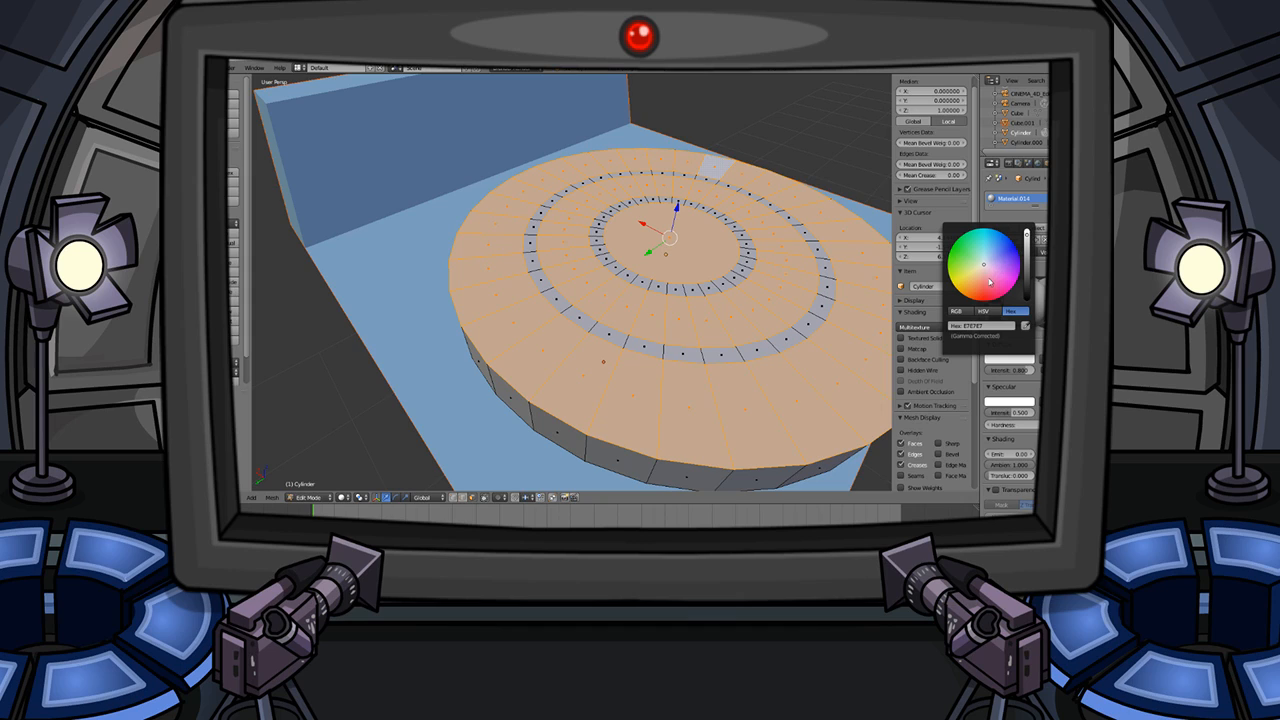
click(1028, 272)
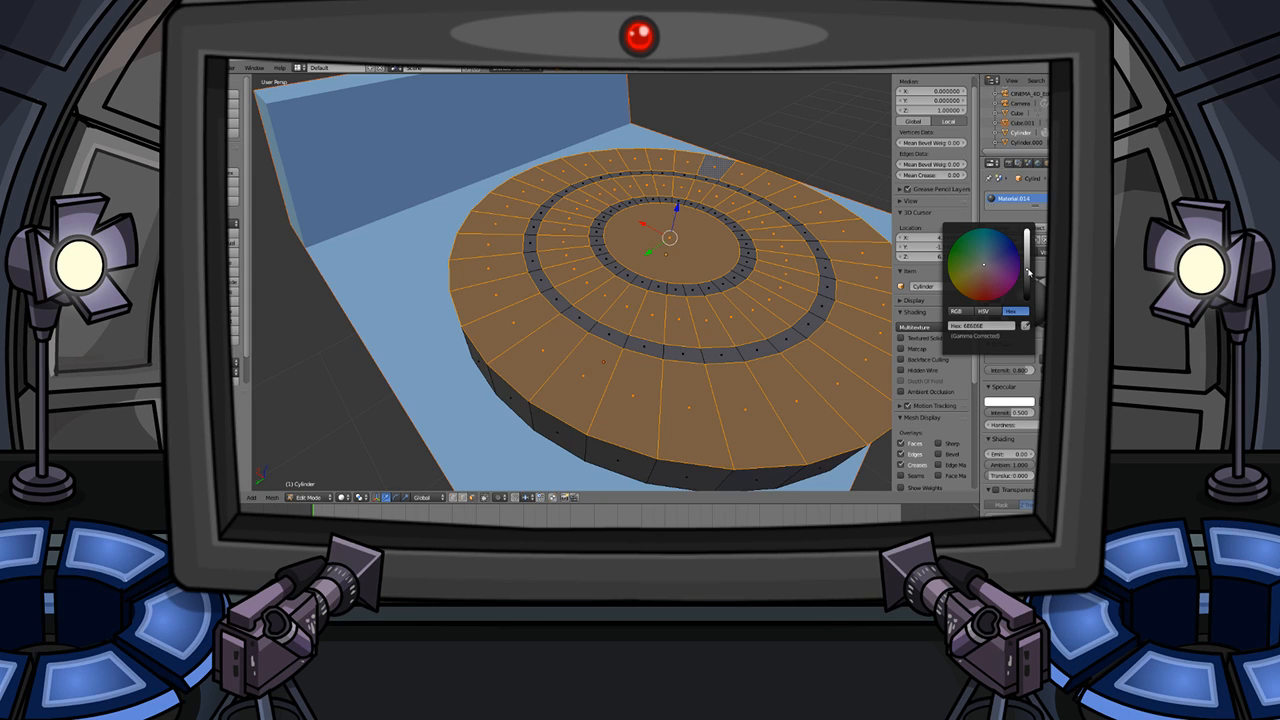
drag(1028, 272, 1027, 259)
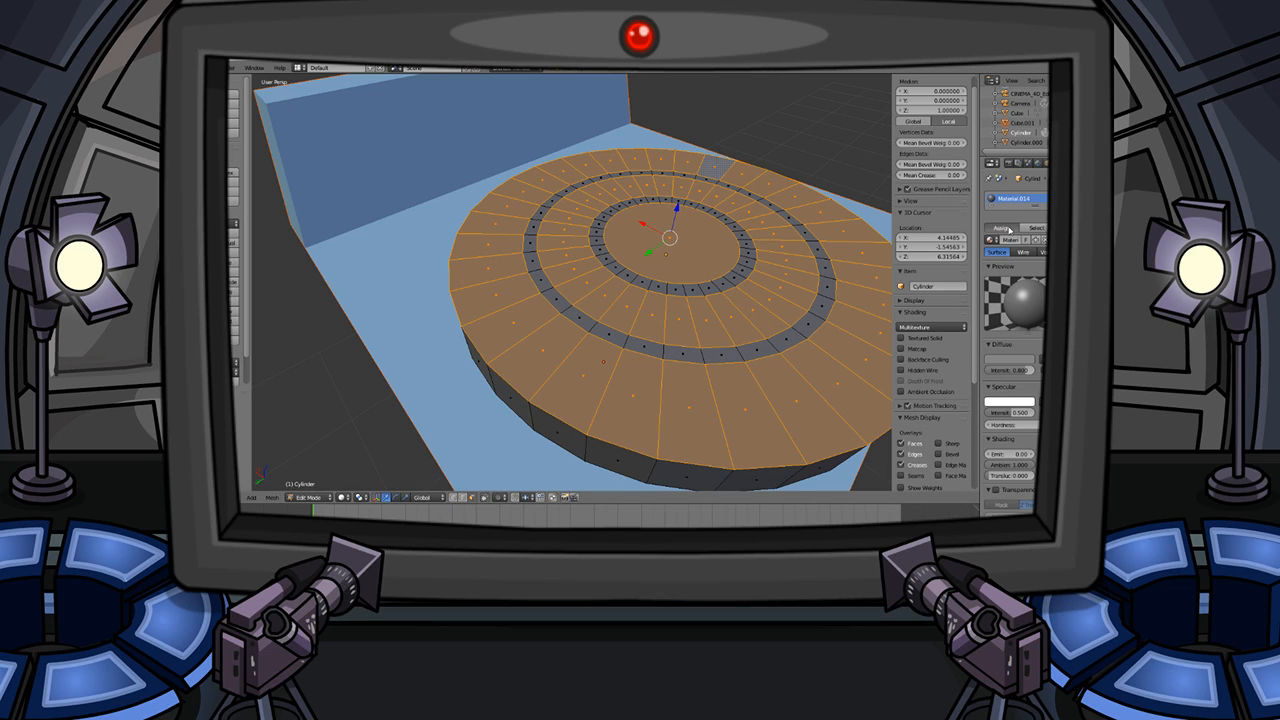
- Select all faces of the outer narrow ring on the disc's top, starting a new selection
right_click(786, 338)
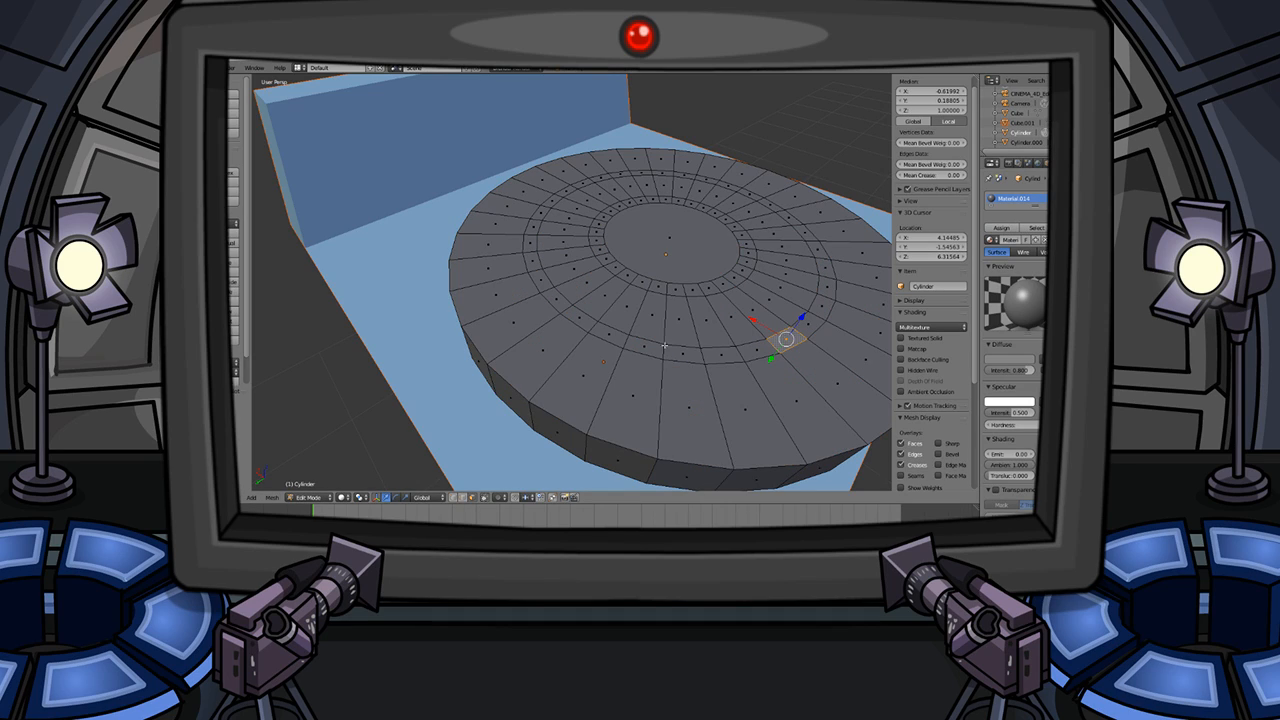
ctrl+right_click(530, 240)
ctrl+right_click(805, 231)
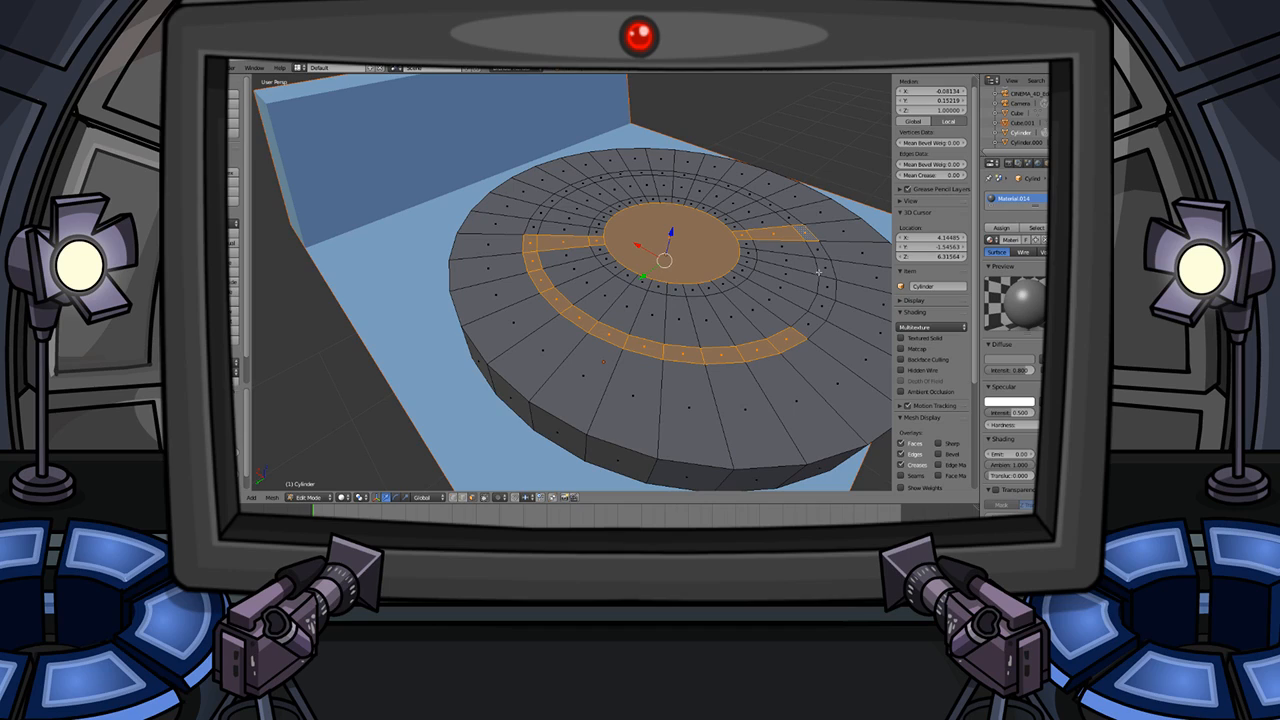
shift+right_click(665, 243)
shift+right_click(566, 242)
shift+right_click(757, 235)
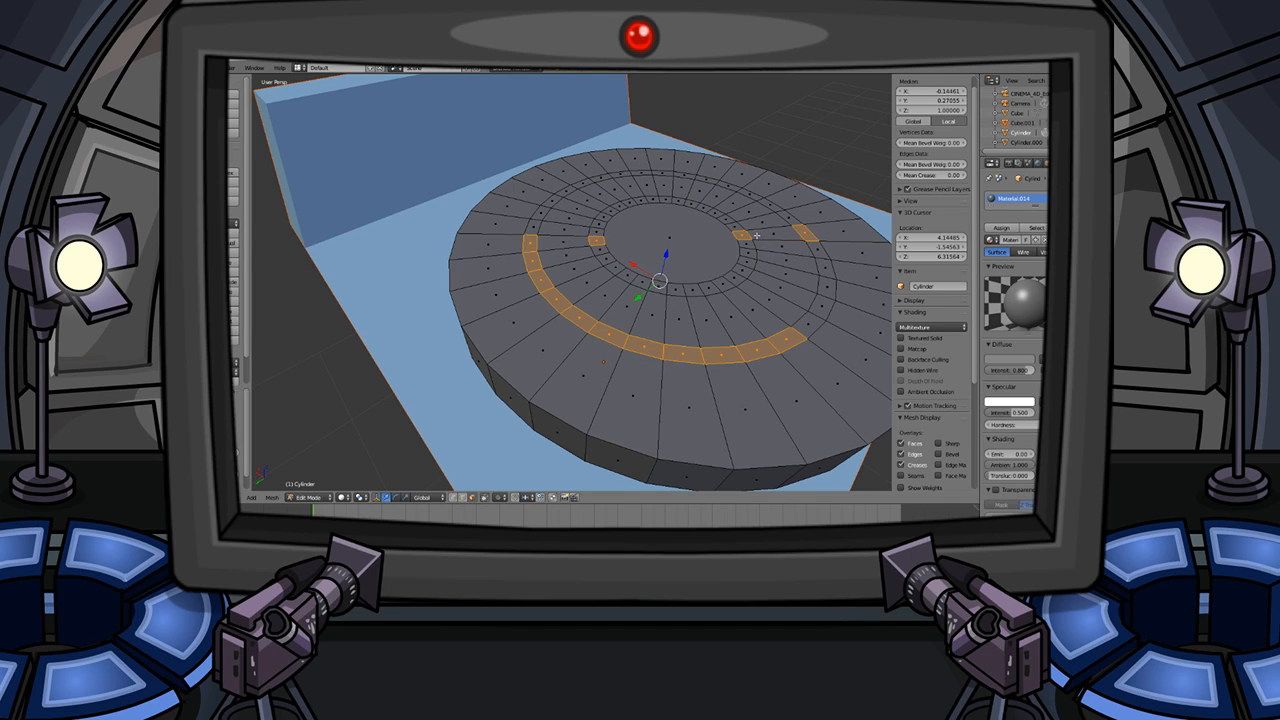
ctrl+right_click(809, 330)
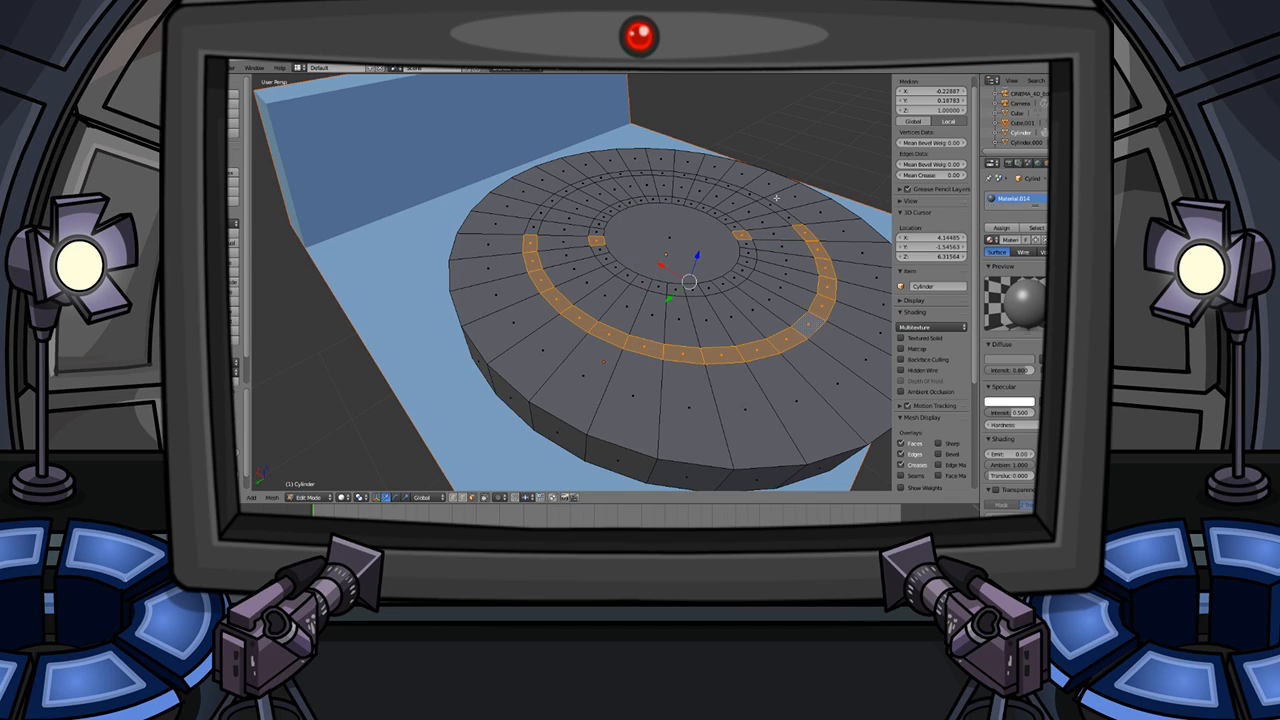
ctrl+right_click(580, 184)
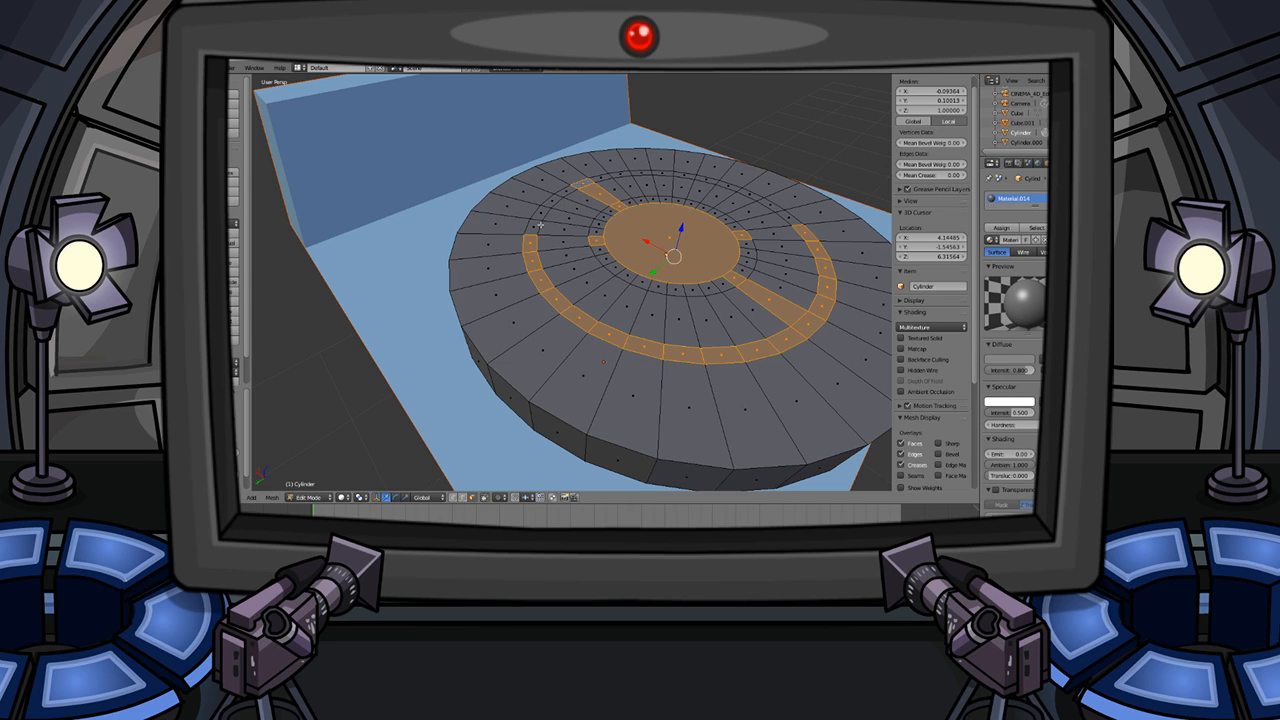
ctrl+right_click(540, 224)
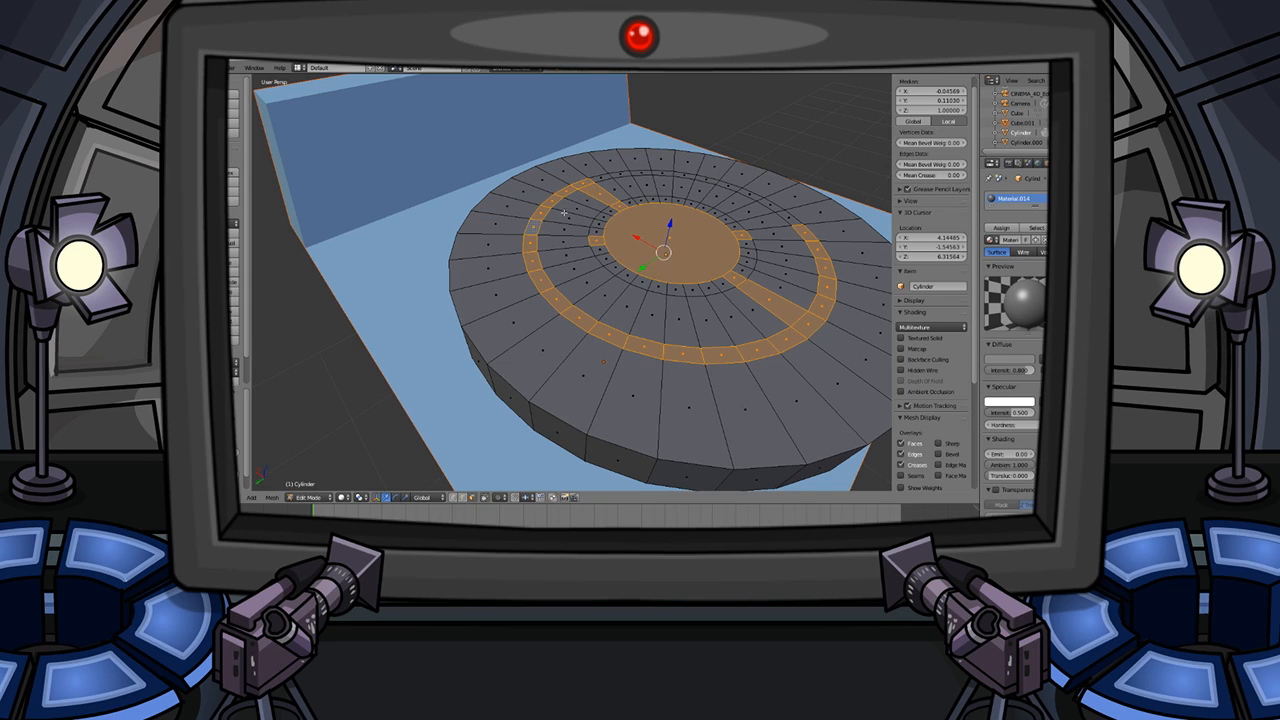
ctrl+right_click(781, 212)
ctrl+right_click(604, 173)
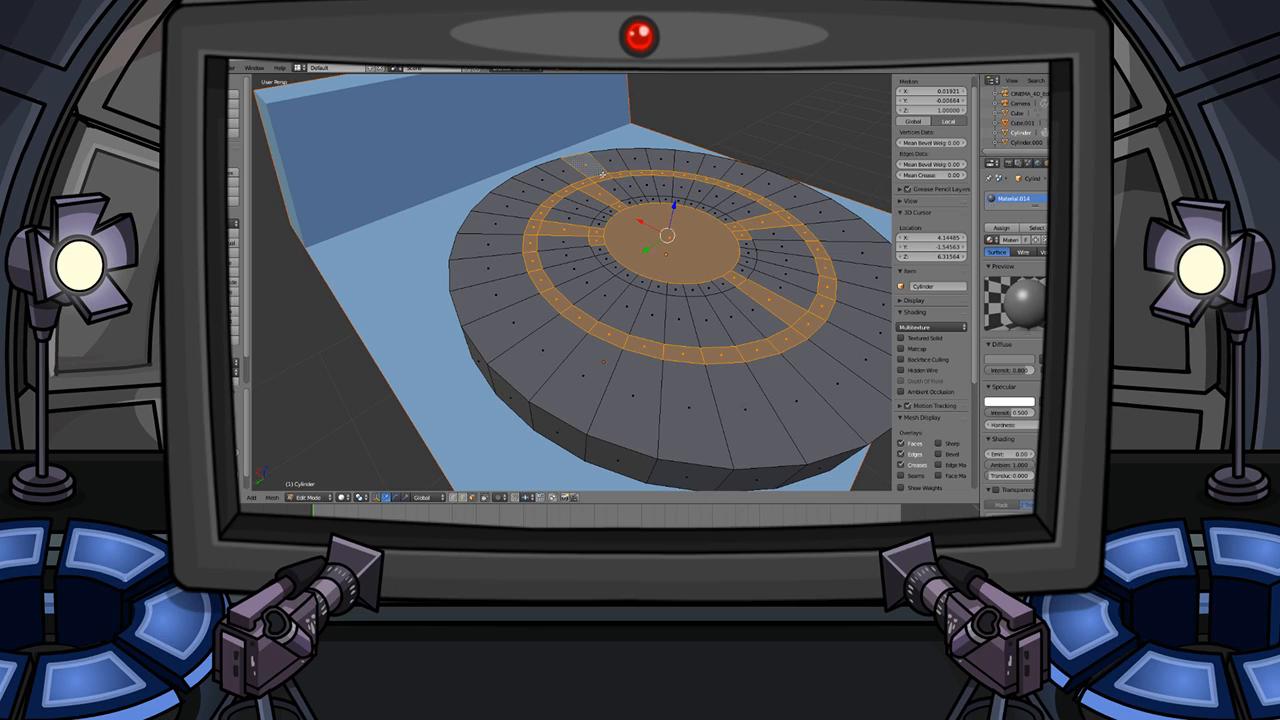
- Deselect the stray faces outside the outer narrow ring and those crossing the wide ring toward the centre
shift+right_click(598, 168)
shift+right_click(611, 194)
shift+right_click(578, 228)
shift+right_click(606, 190)
shift+right_click(614, 190)
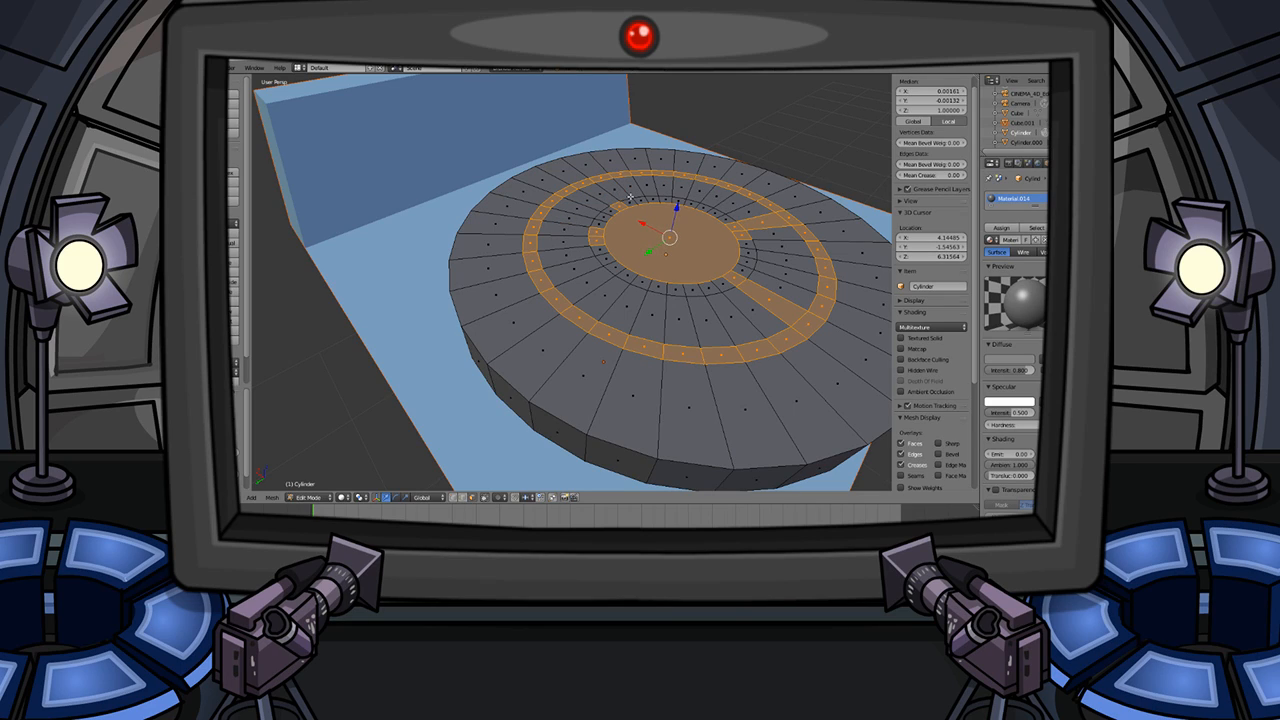
shift+right_click(760, 222)
shift+right_click(751, 298)
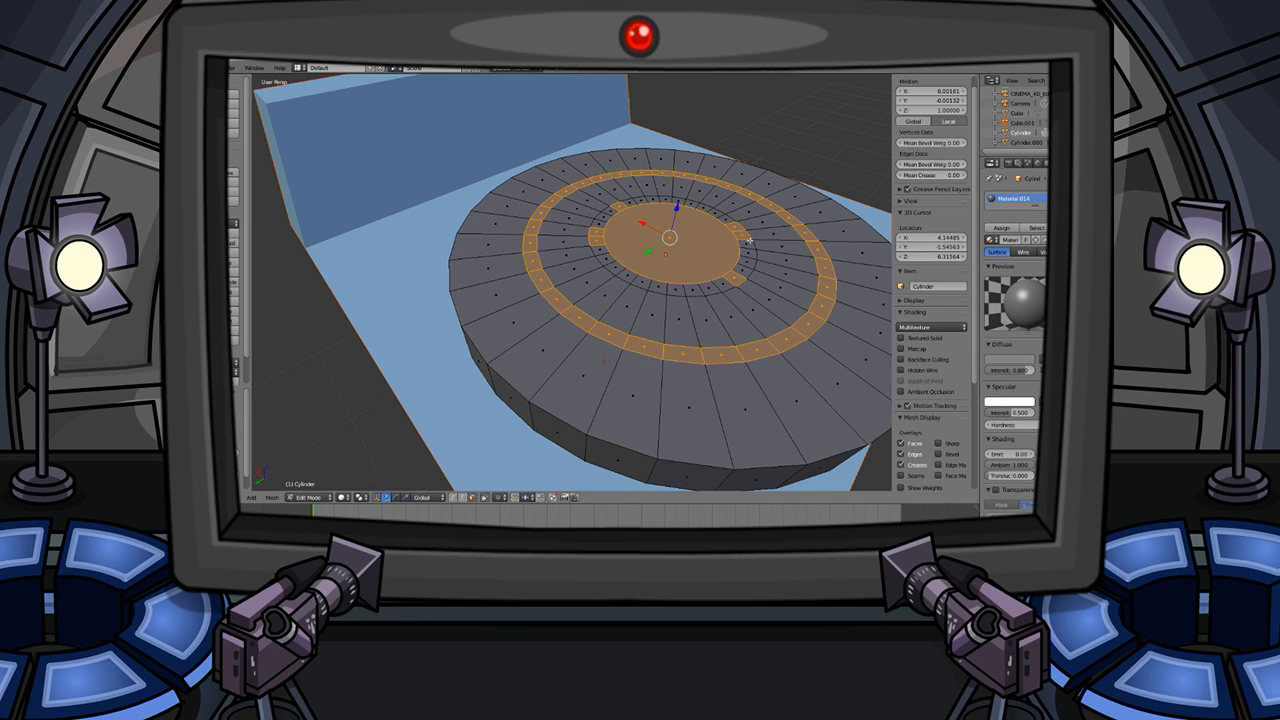
- Deselect the centre face and add the remaining faces of the inner narrow ring to the selection
scroll(748, 243, up, 6)
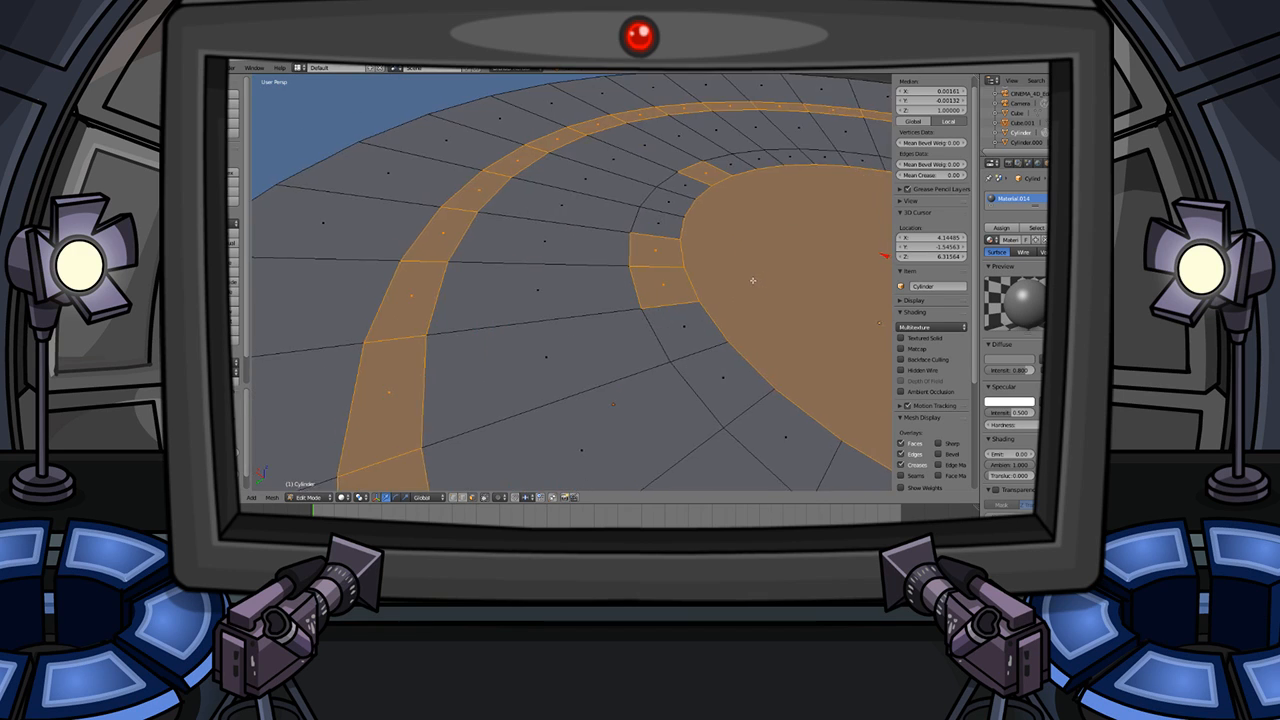
scroll(657, 284, down, 2)
scroll(665, 292, down, 4)
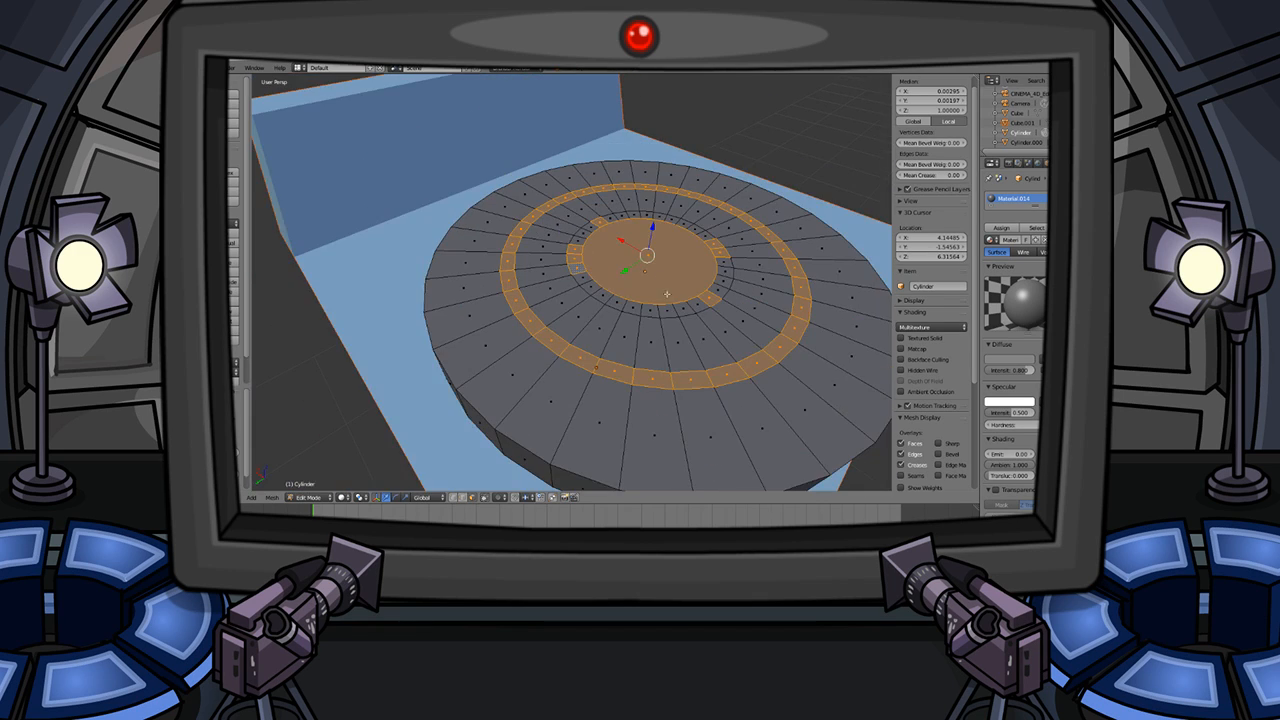
shift+right_click(664, 262)
shift+right_click(721, 262)
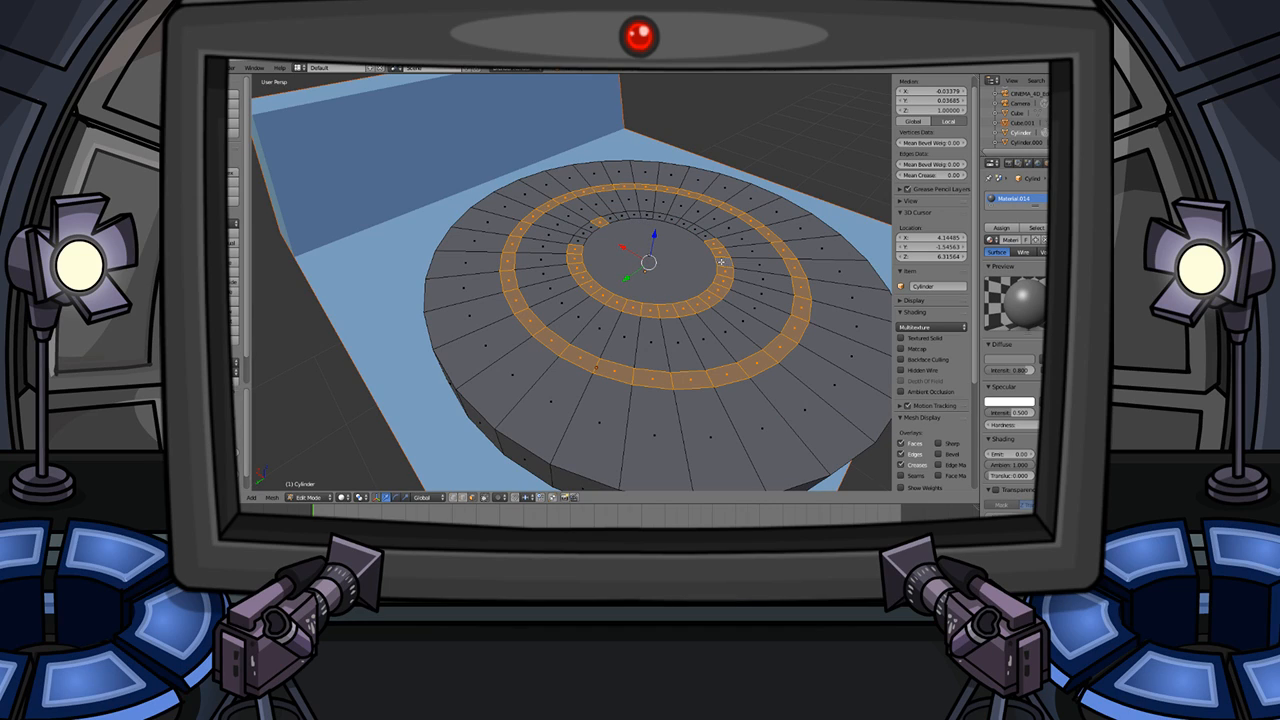
shift+right_click(654, 217)
ctrl+right_click(587, 235)
ctrl+right_click(578, 240)
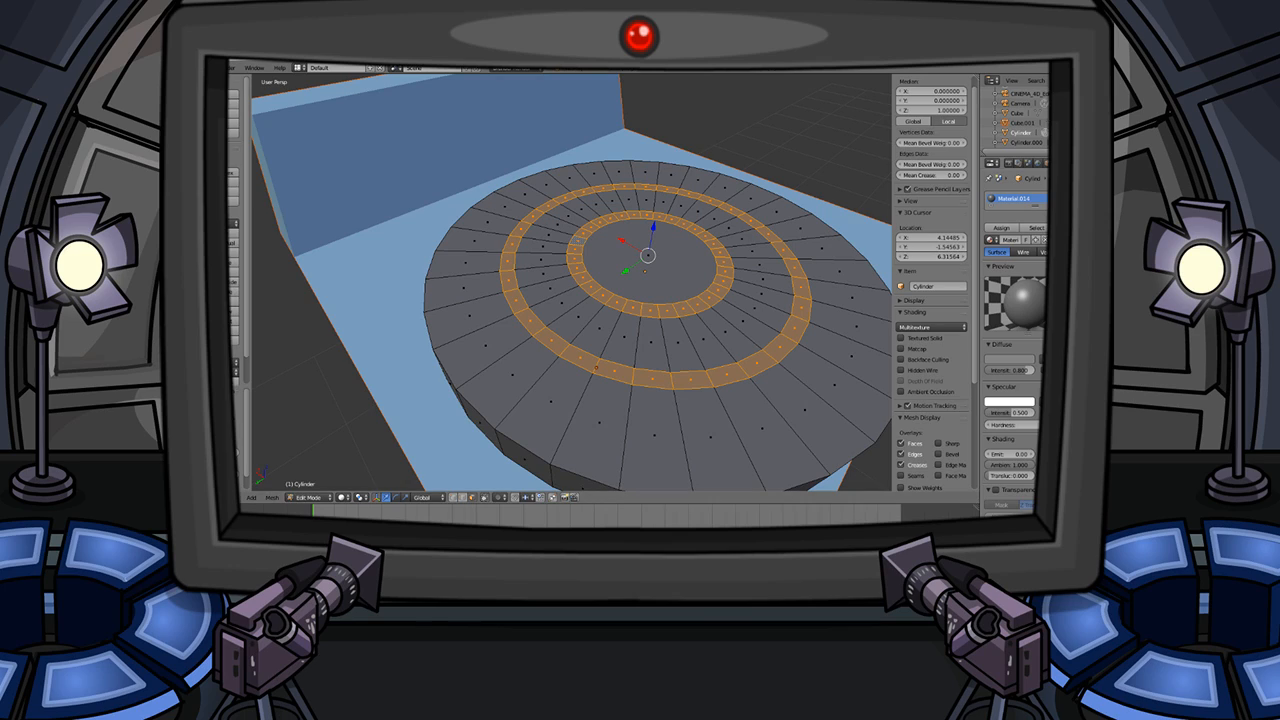
- Add a second material with a dark red diffuse colour and assign it to the two narrow rings
click(1082, 198)
click(1021, 263)
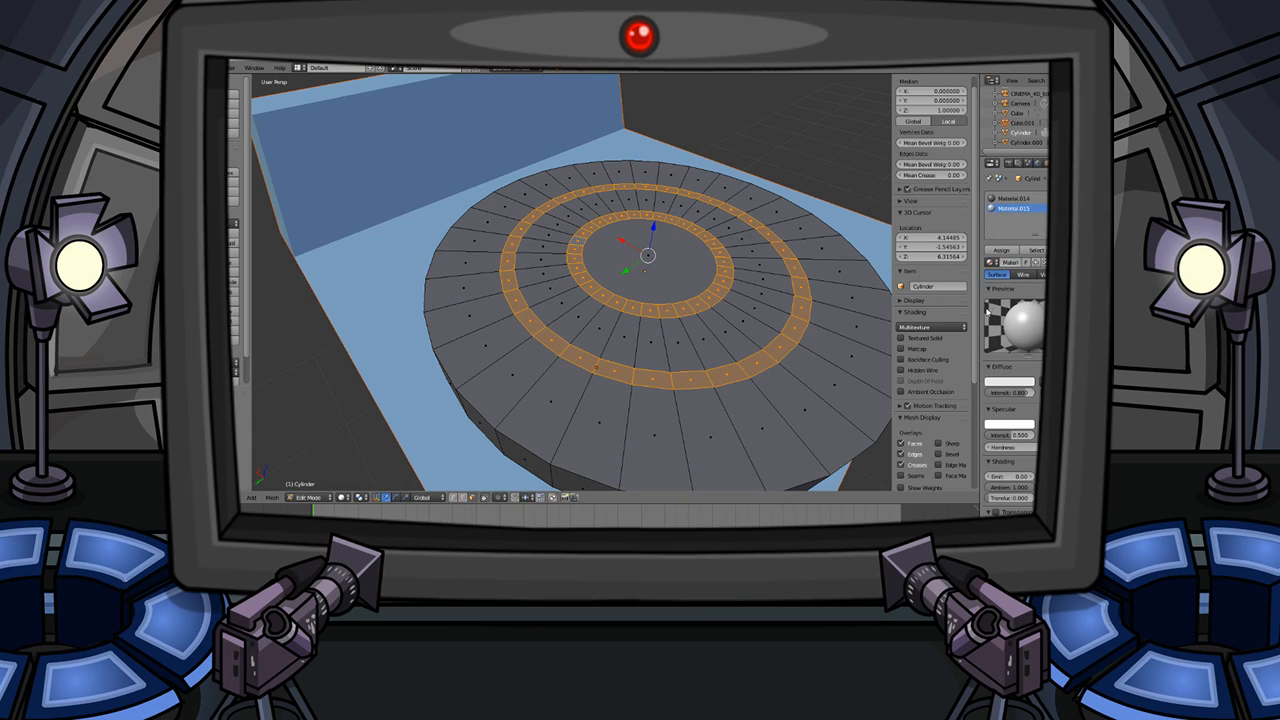
click(1007, 379)
click(984, 303)
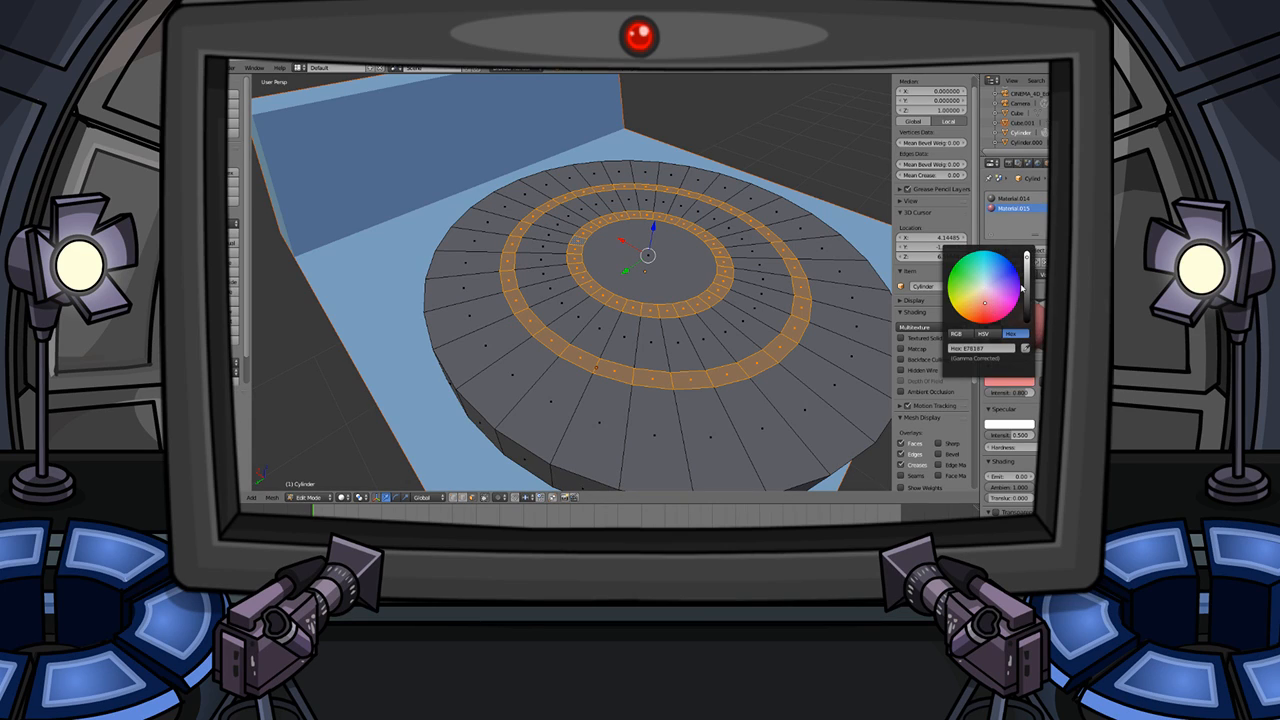
drag(1025, 290, 1027, 302)
click(1004, 251)
- Return to Object Mode and deselect everything to check the ringed burner on the stove top
scroll(785, 281, down, 6)
key(Tab)
key(a)
scroll(668, 288, up, 1)
mouse_move(666, 289)
middle_down()
mouse_move(646, 266)
mouse_move(651, 284)
mouse_move(670, 287)
middle_up()
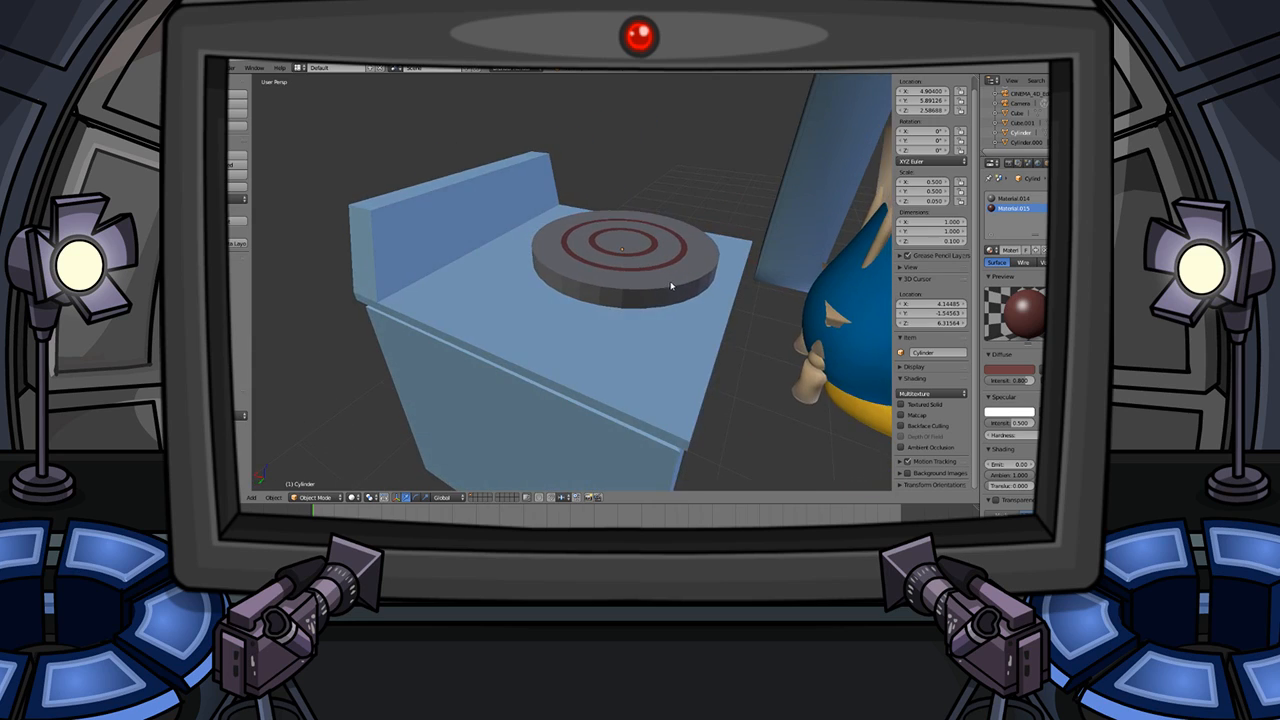
scroll(671, 287, up, 1)
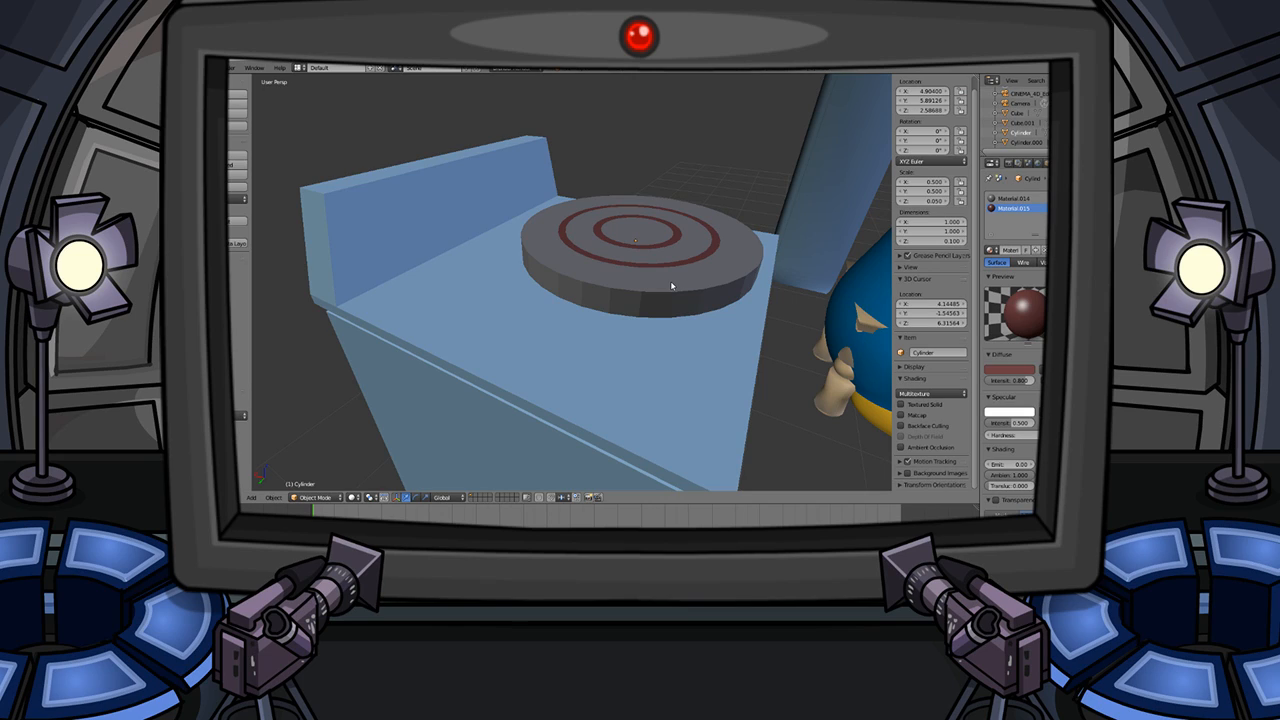
- Scale the ringed burner down uniformly to about 0.387 of its base size
right_click(672, 277)
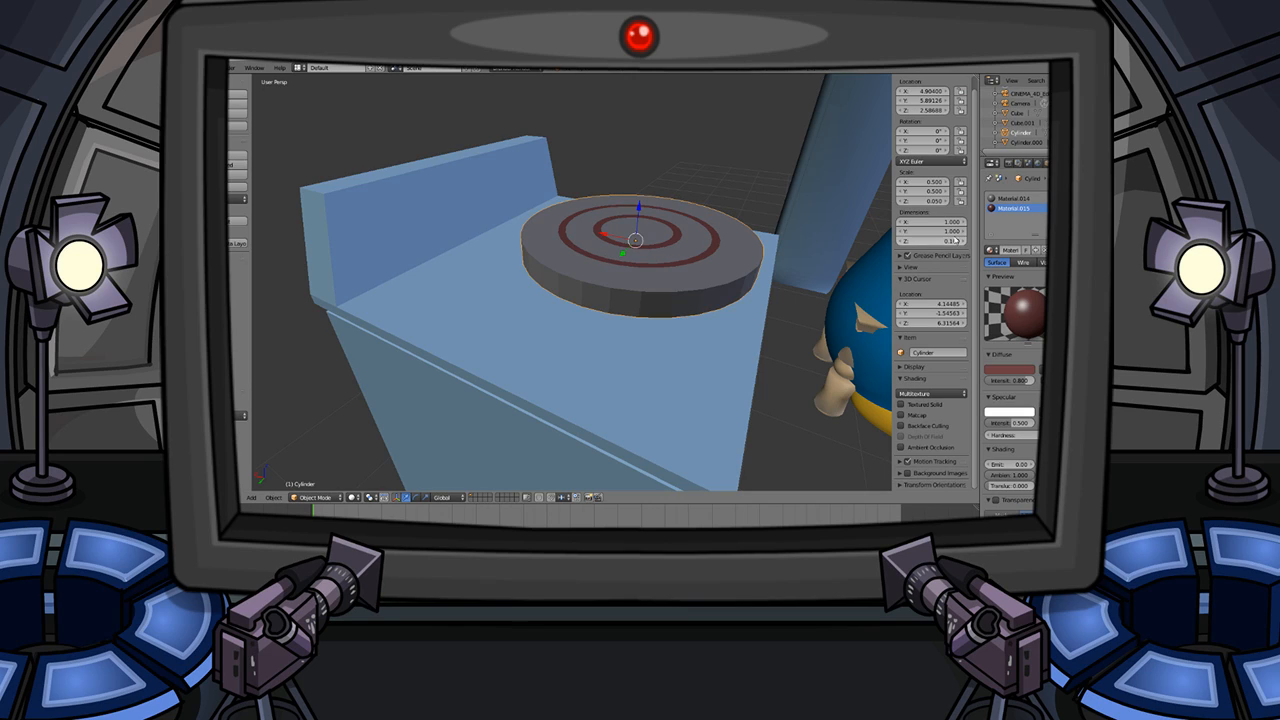
drag(919, 182, 891, 182)
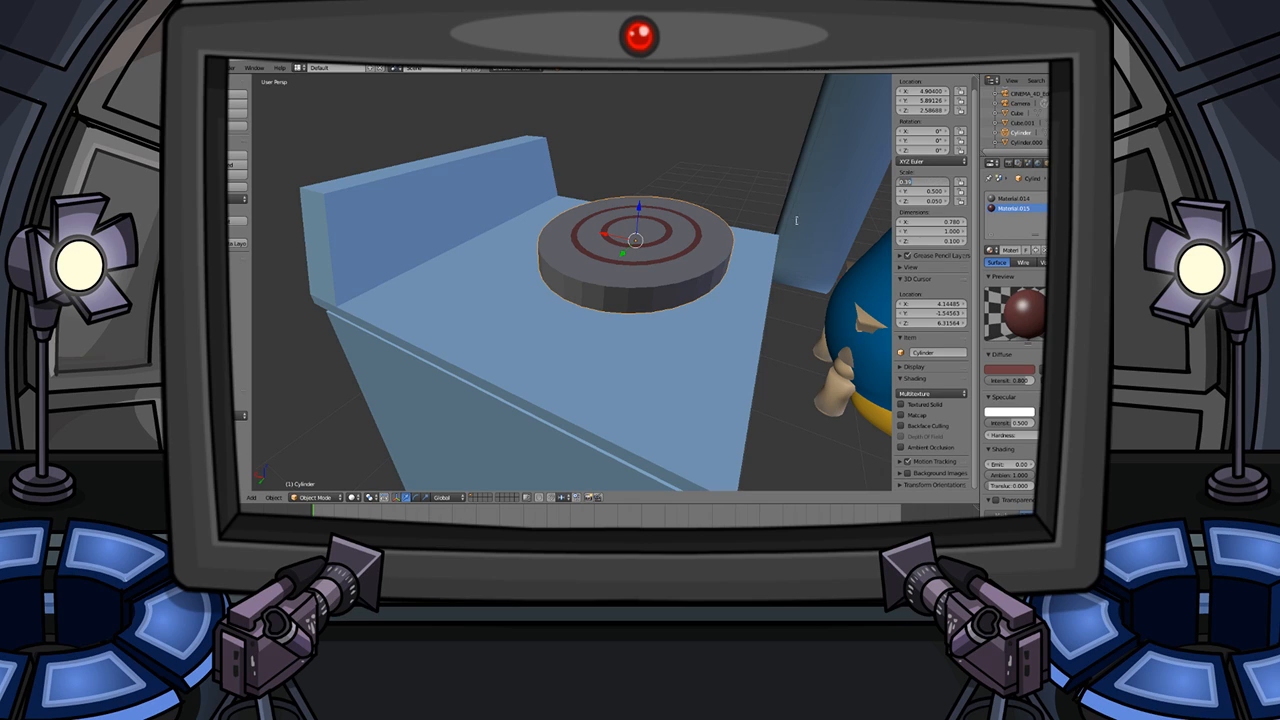
key(ctrl+z)
key(Tab)
key(Tab)
key(s)
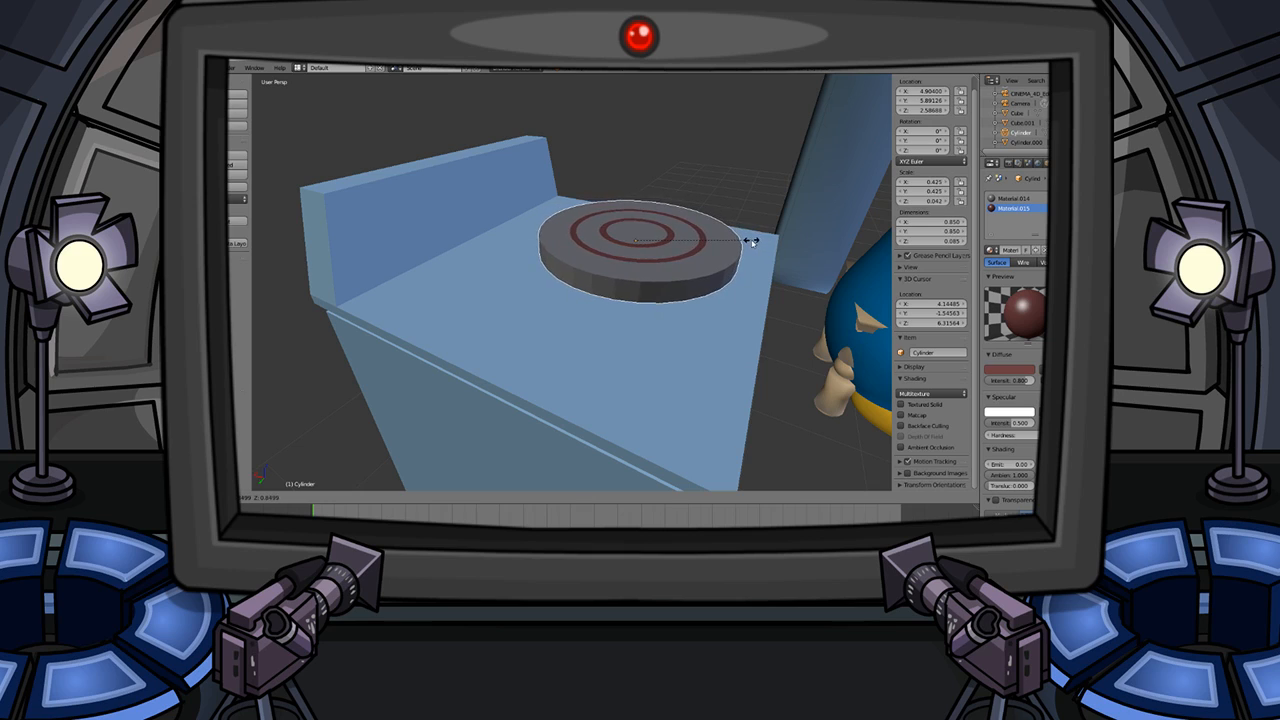
click(737, 246)
- Lower the burner along Z to about 2.11 so it rests in the stove top, and shift it along X to about 4.83
key(KP_Decimal)
key(g)
key(z)
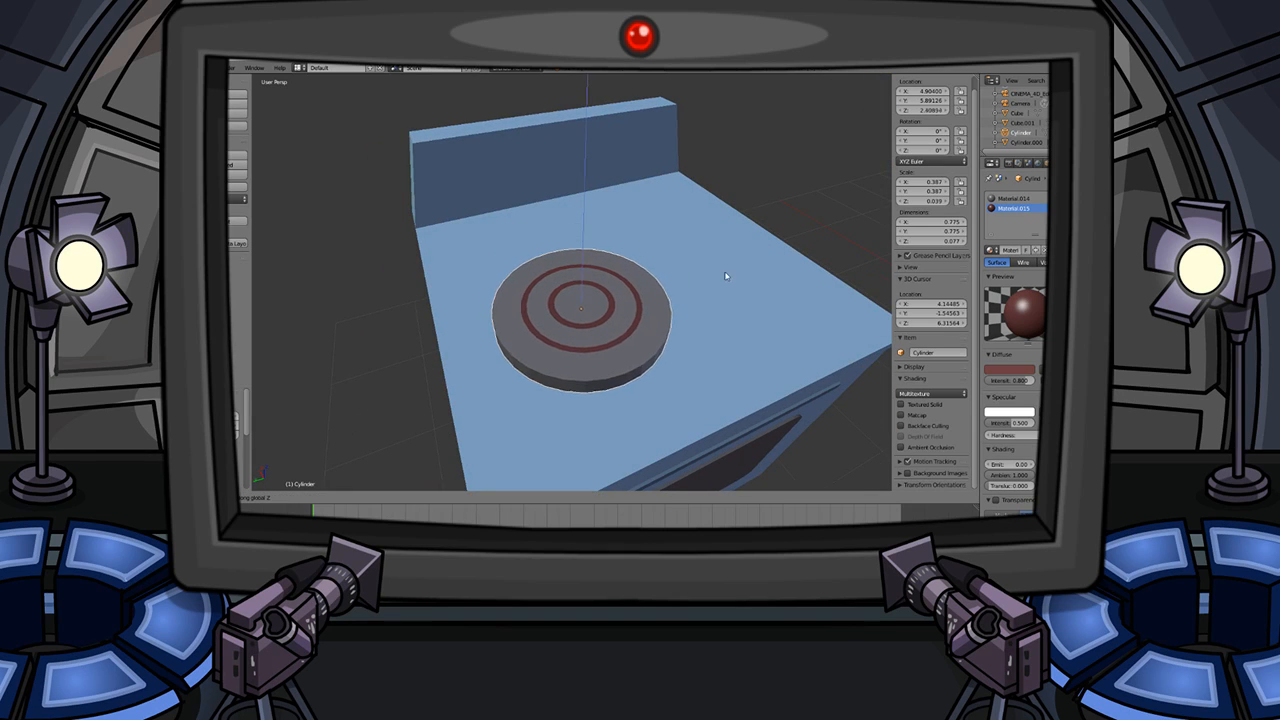
click(700, 322)
middle_drag(644, 341, 668, 311)
key(g)
key(z)
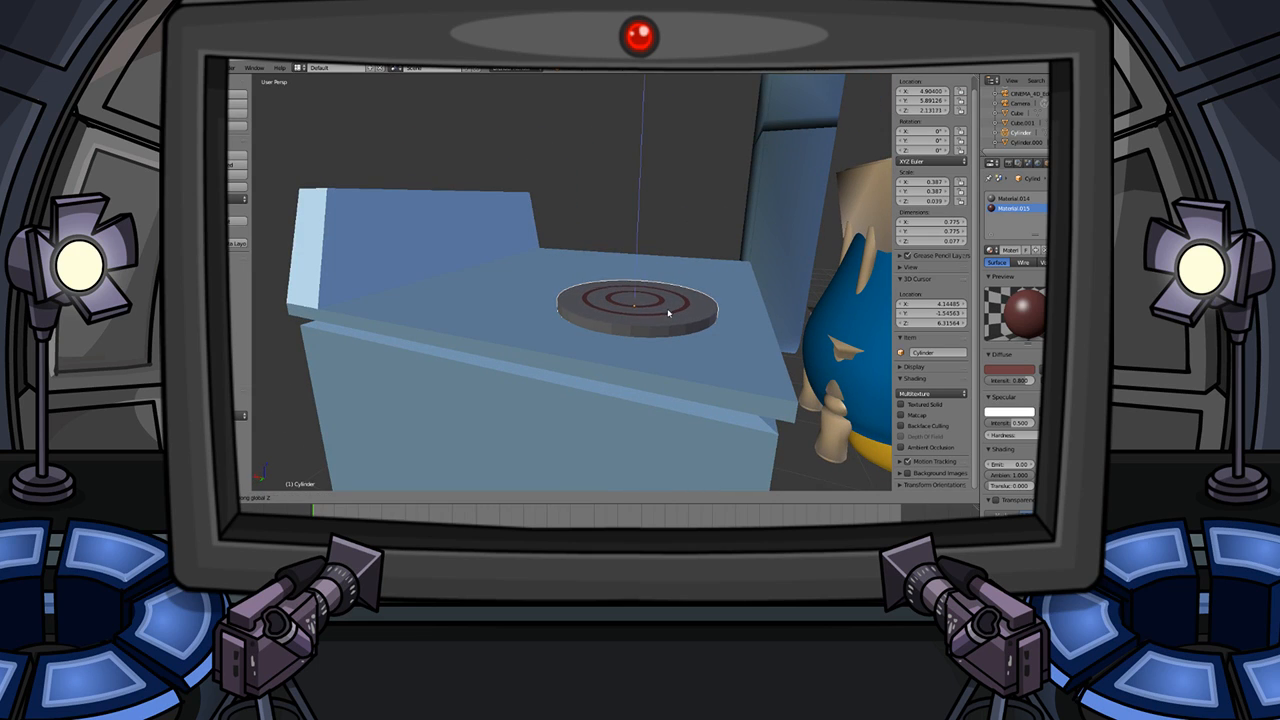
click(689, 315)
middle_drag(722, 304, 650, 336)
scroll(709, 323, down, 5)
scroll(619, 323, up, 2)
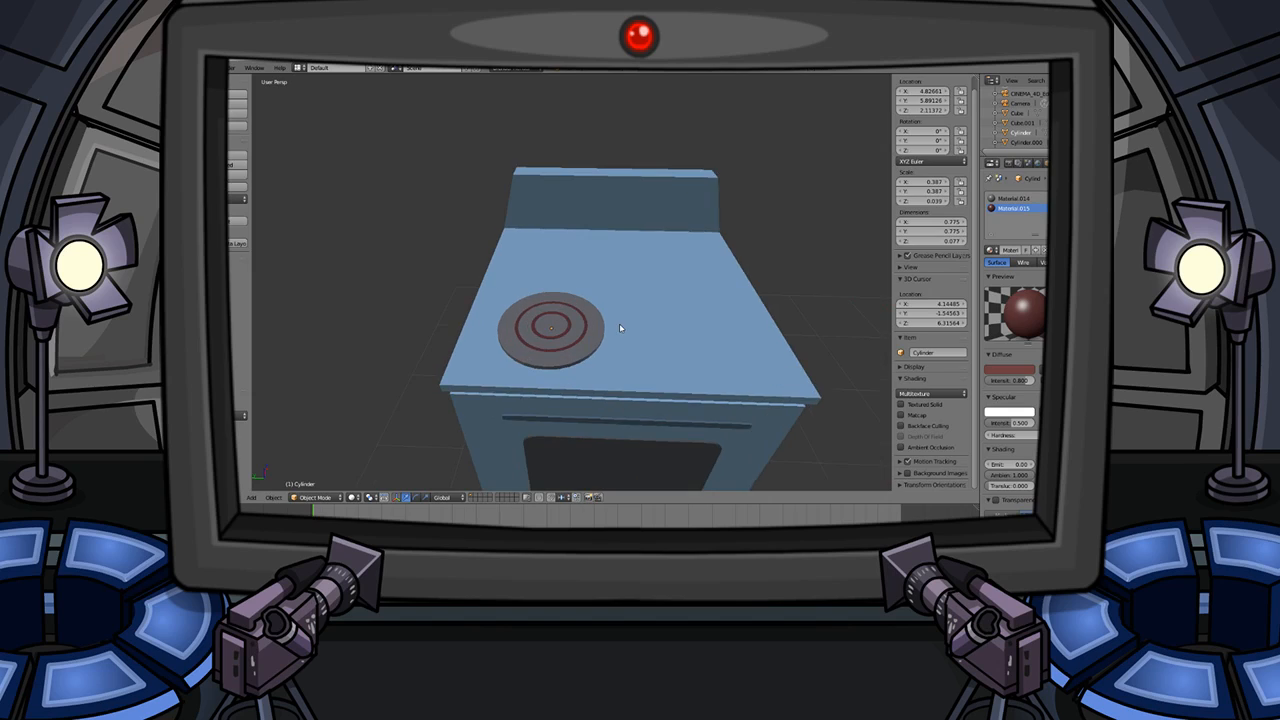
- Duplicate the burner along Y to about 4.87, placing the copy on the front-right of the stove top
scroll(619, 323, down, 1)
right_click(572, 332)
key(shift+d)
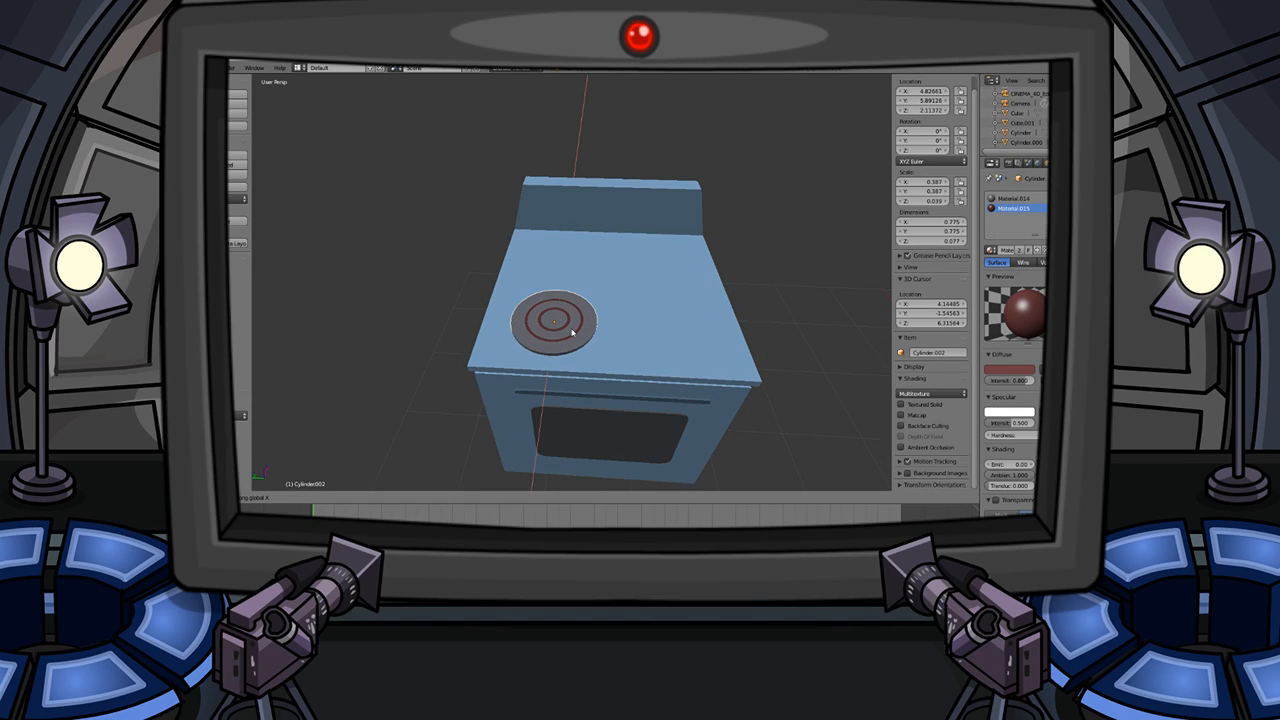
key(y)
click(686, 336)
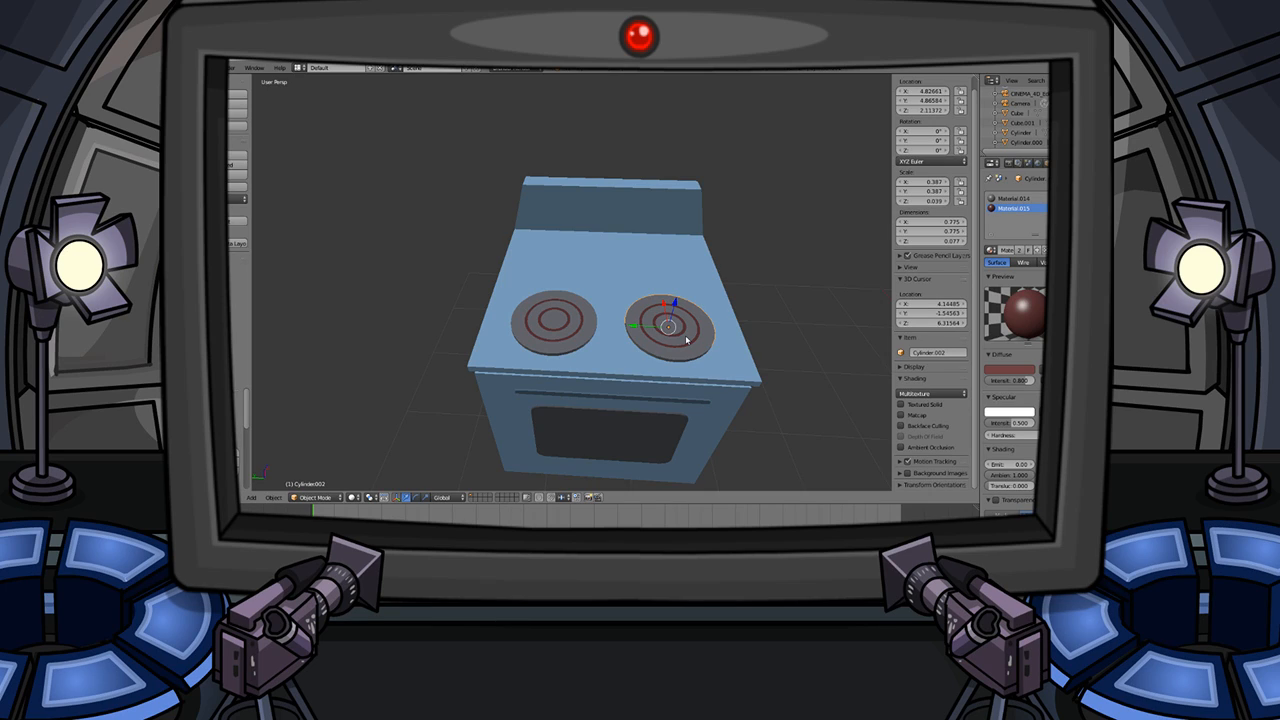
- Move the original burner along X to about 5.71, to the back-left of the stove top
right_click(549, 320)
key(g)
key(x)
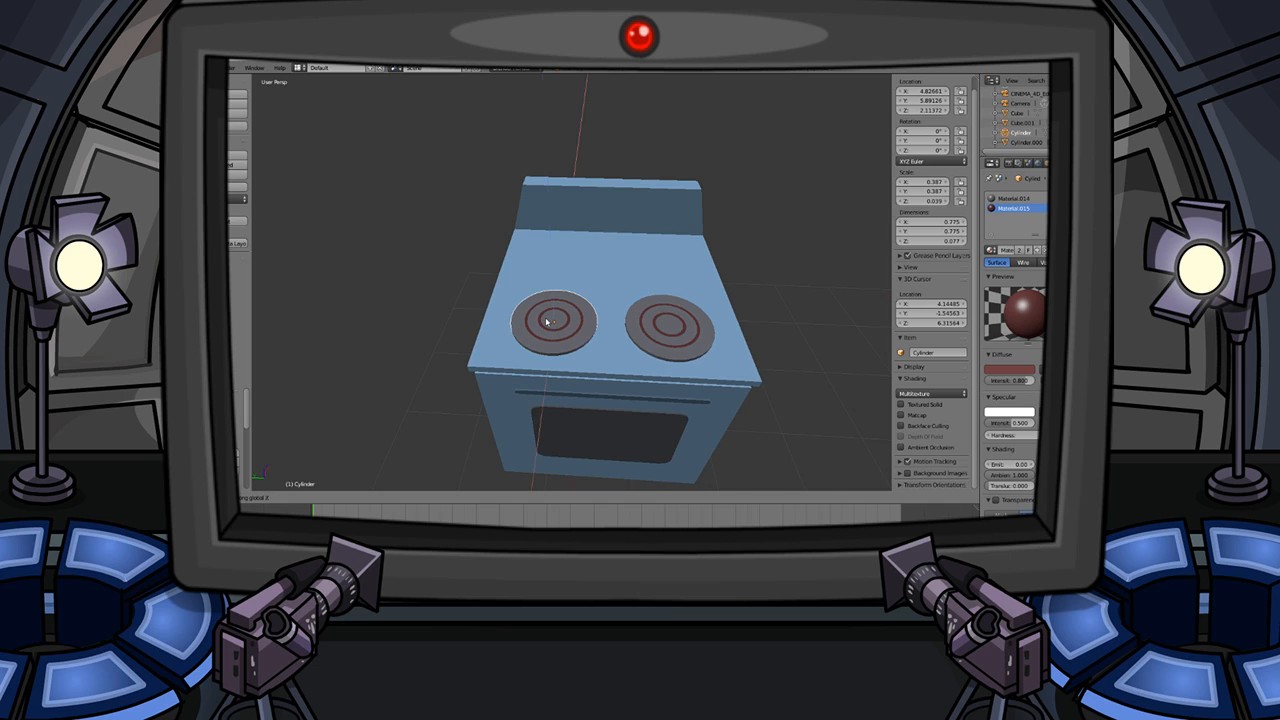
click(560, 262)
mouse_move(625, 311)
middle_down()
mouse_move(662, 387)
mouse_move(622, 314)
middle_up()
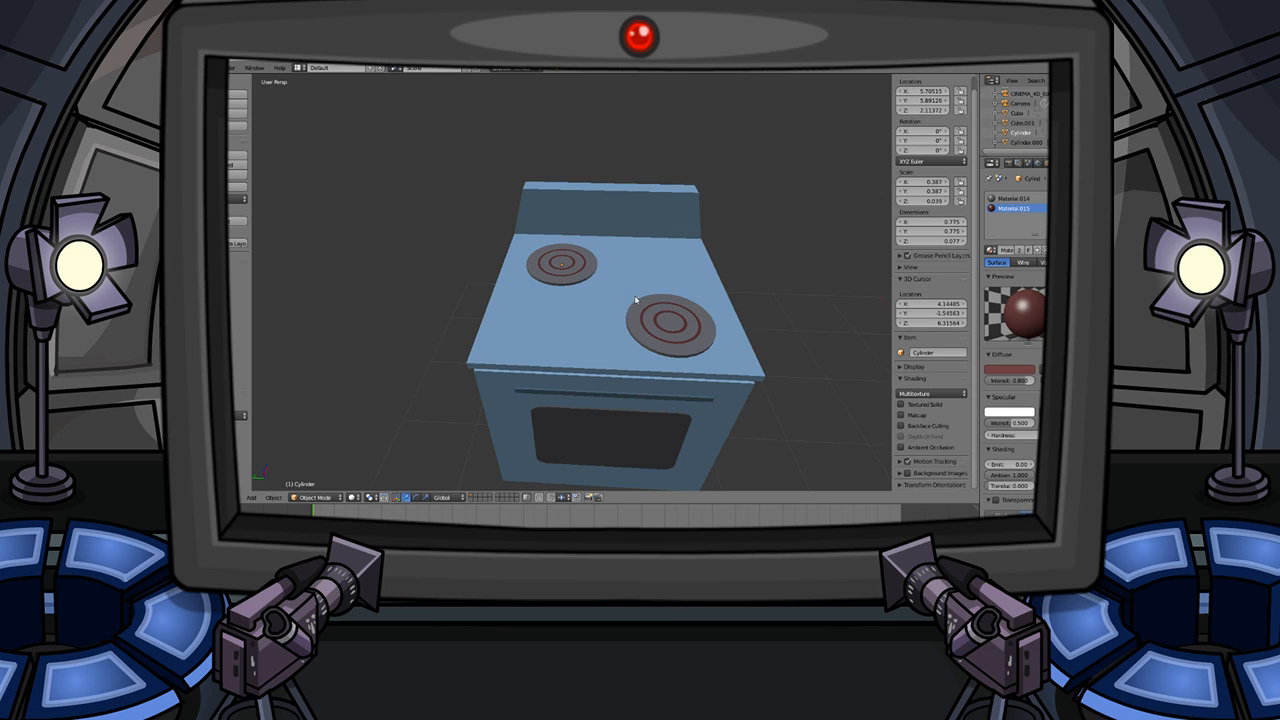
- Scale down the front-right burner and reduce the back-left burner to a scale of about 0.311
right_click(667, 304)
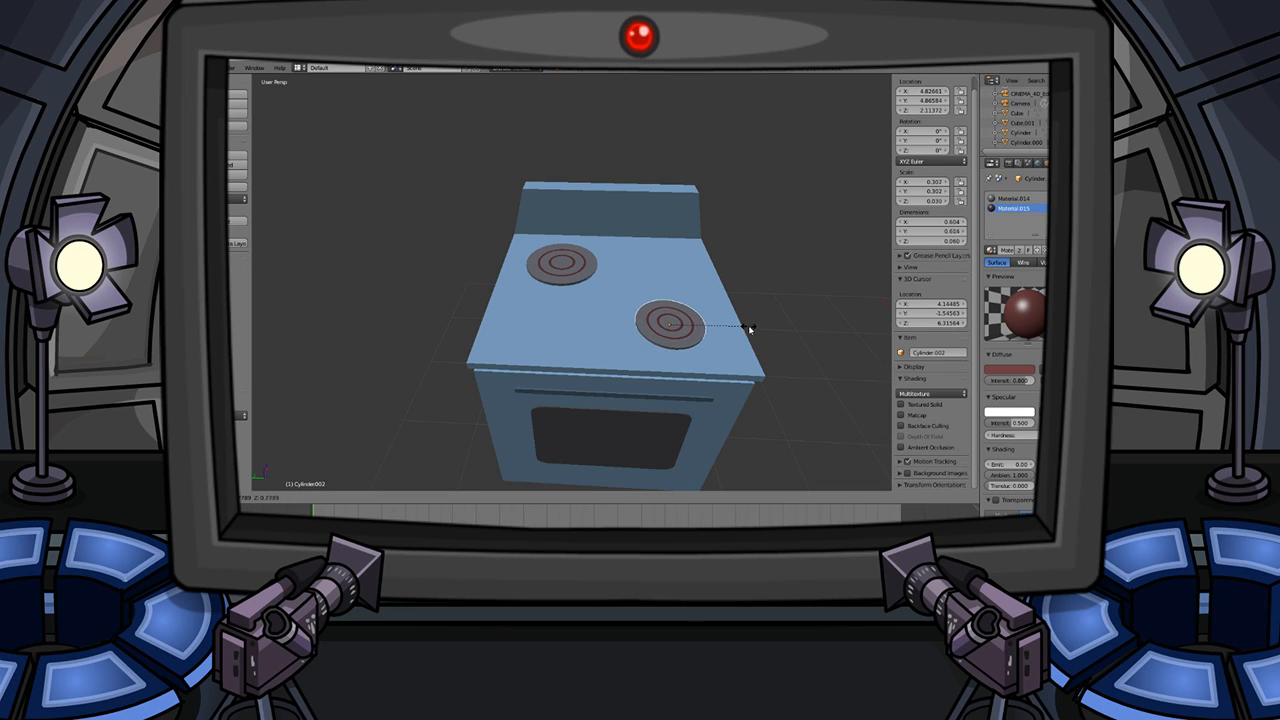
right_click(596, 270)
key(s)
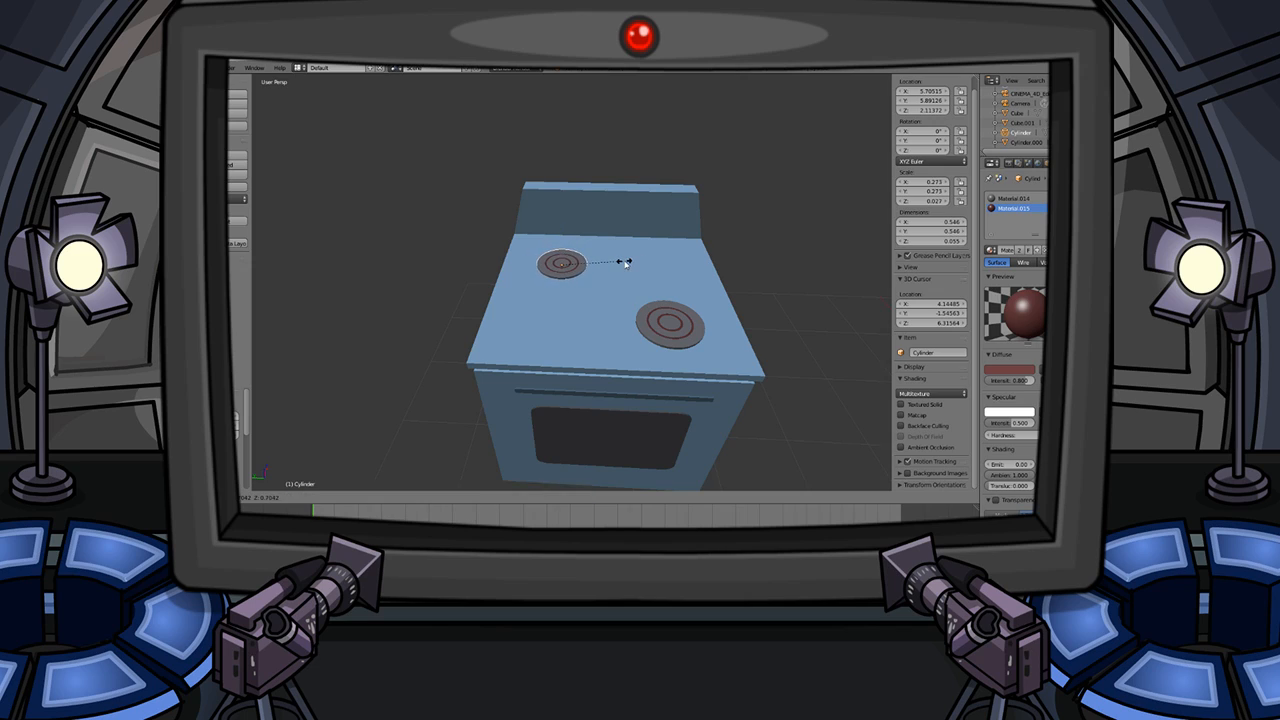
click(636, 266)
middle_drag(636, 266, 566, 252)
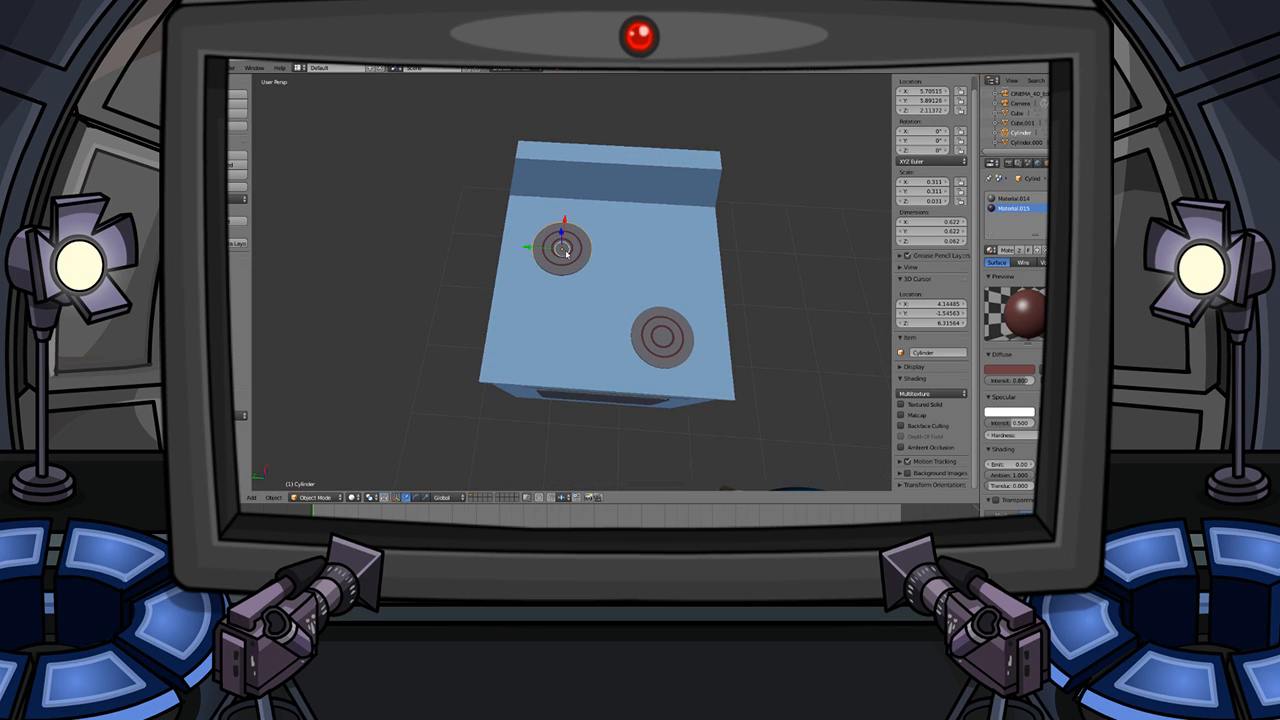
- Duplicate the back-left burner along Y to the back-right at about 4.87 and enlarge the copy to a scale of about 0.45
key(shift+d)
key(x)
click(663, 248)
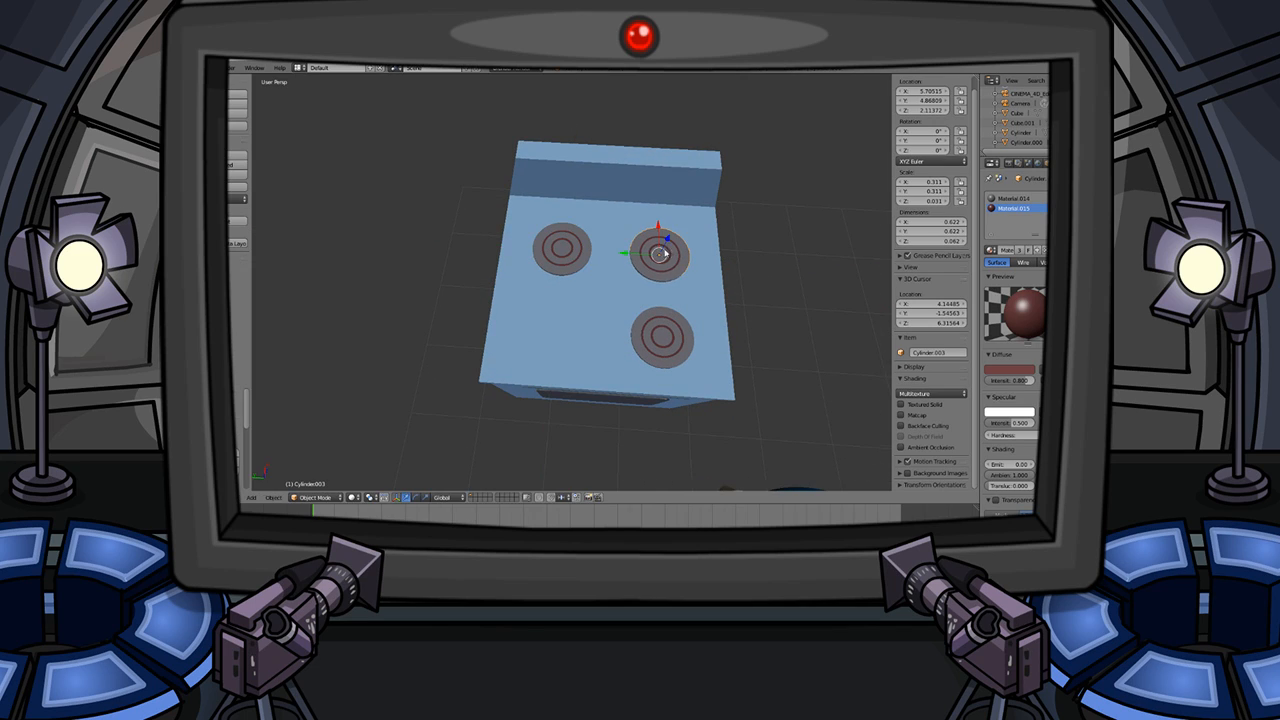
key(s)
click(708, 253)
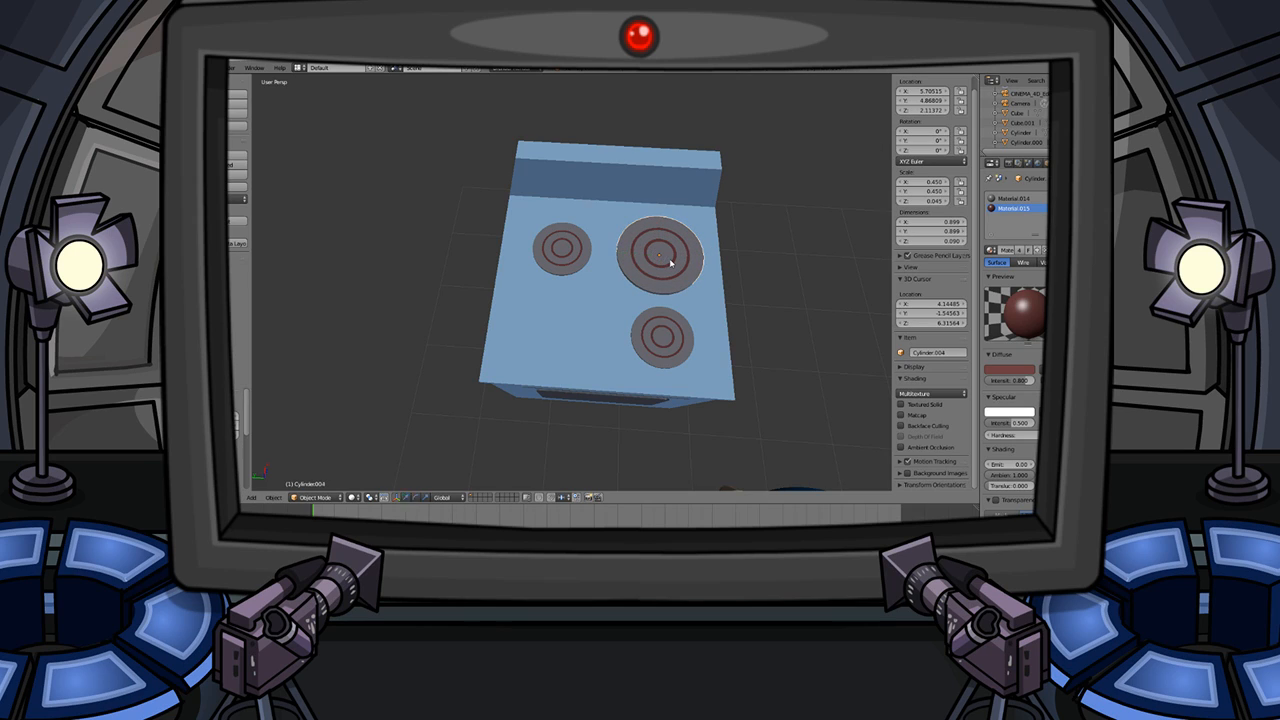
- Duplicate the large back-right burner and place the copy at the front-left, at about X 4.84 and Y 5.86
key(shift+d)
key(x)
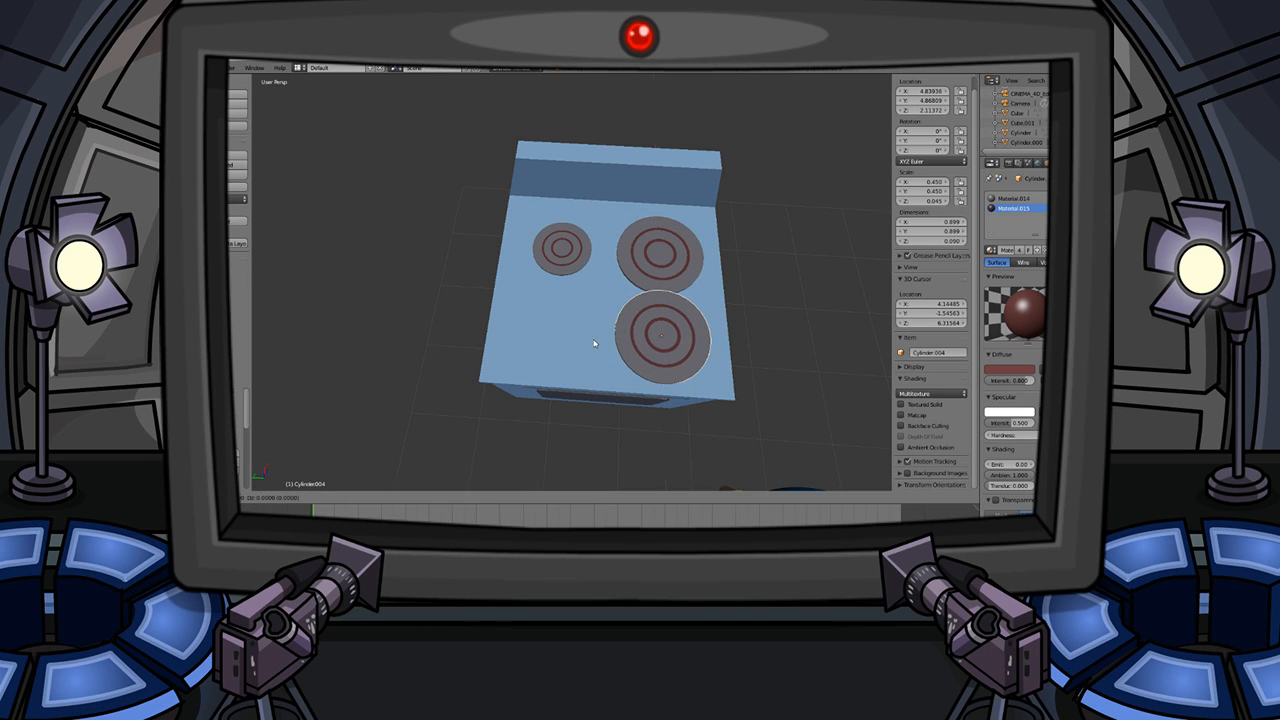
key(y)
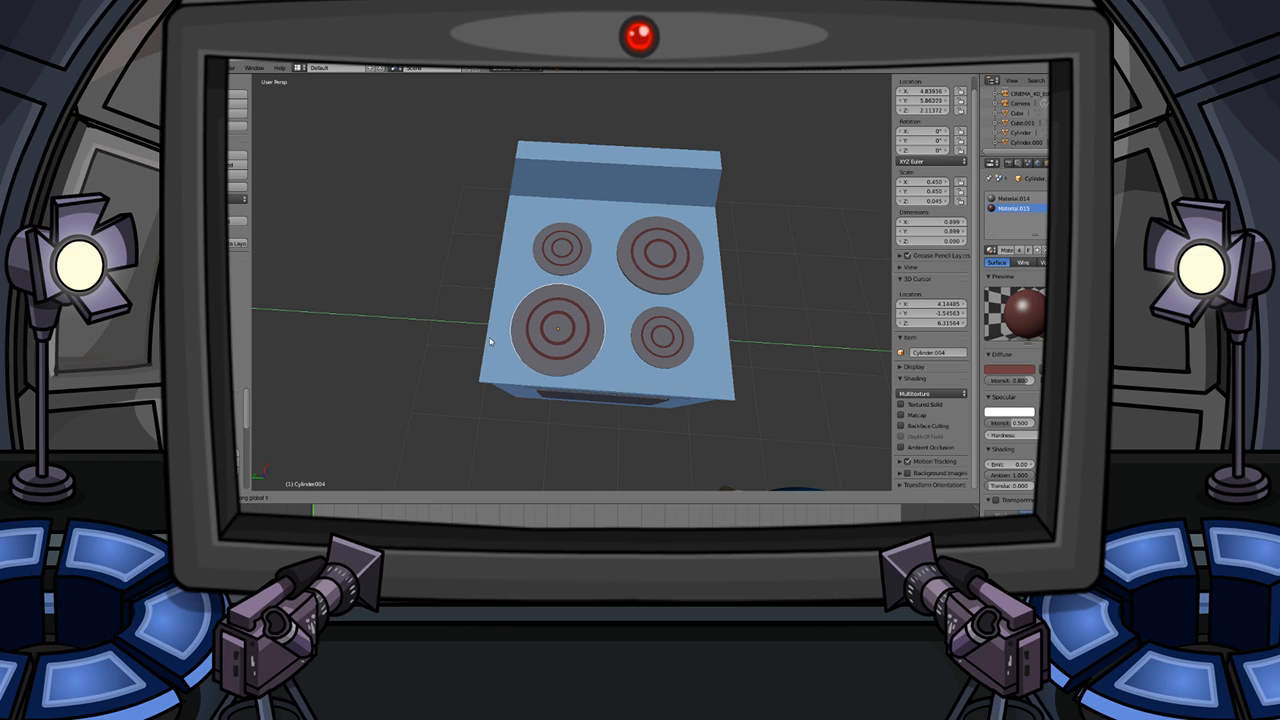
click(555, 327)
middle_drag(555, 327, 598, 322)
scroll(593, 315, down, 2)
scroll(598, 322, up, 4)
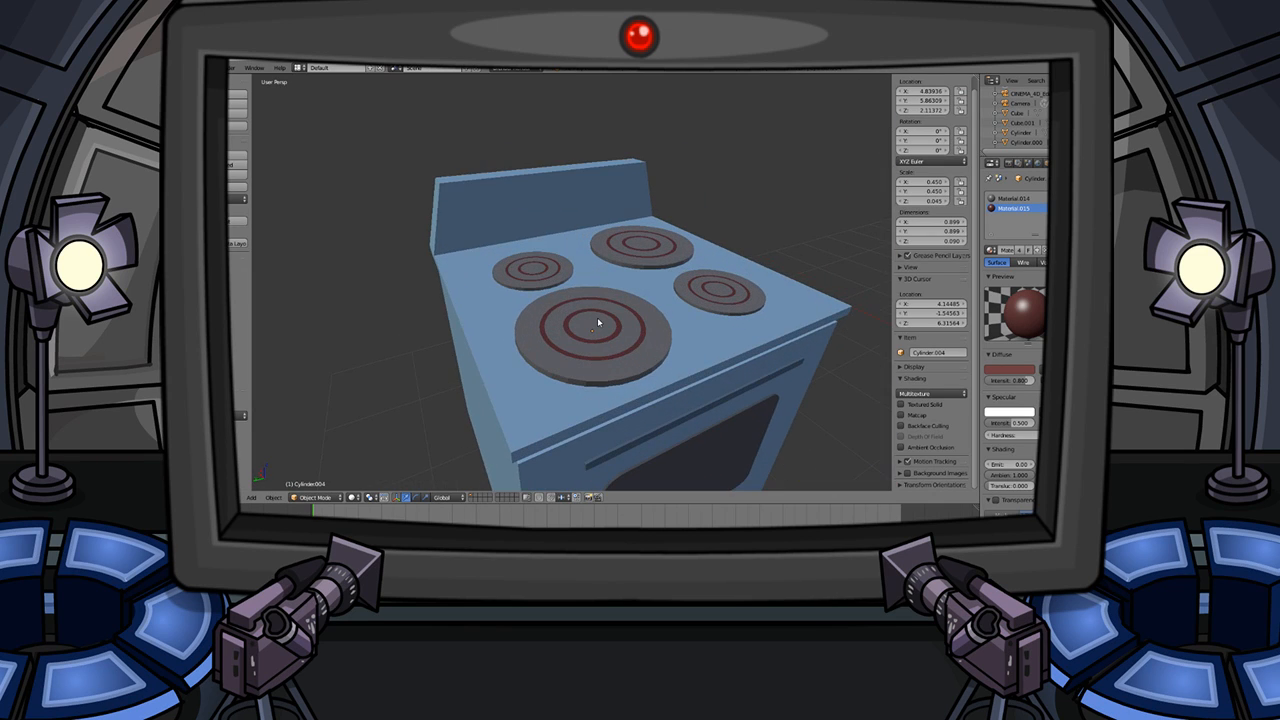
- Scale the front-left burner to about 0.379 and the back-right burner to about 0.411
key(s)
click(652, 317)
right_click(655, 247)
key(Tab)
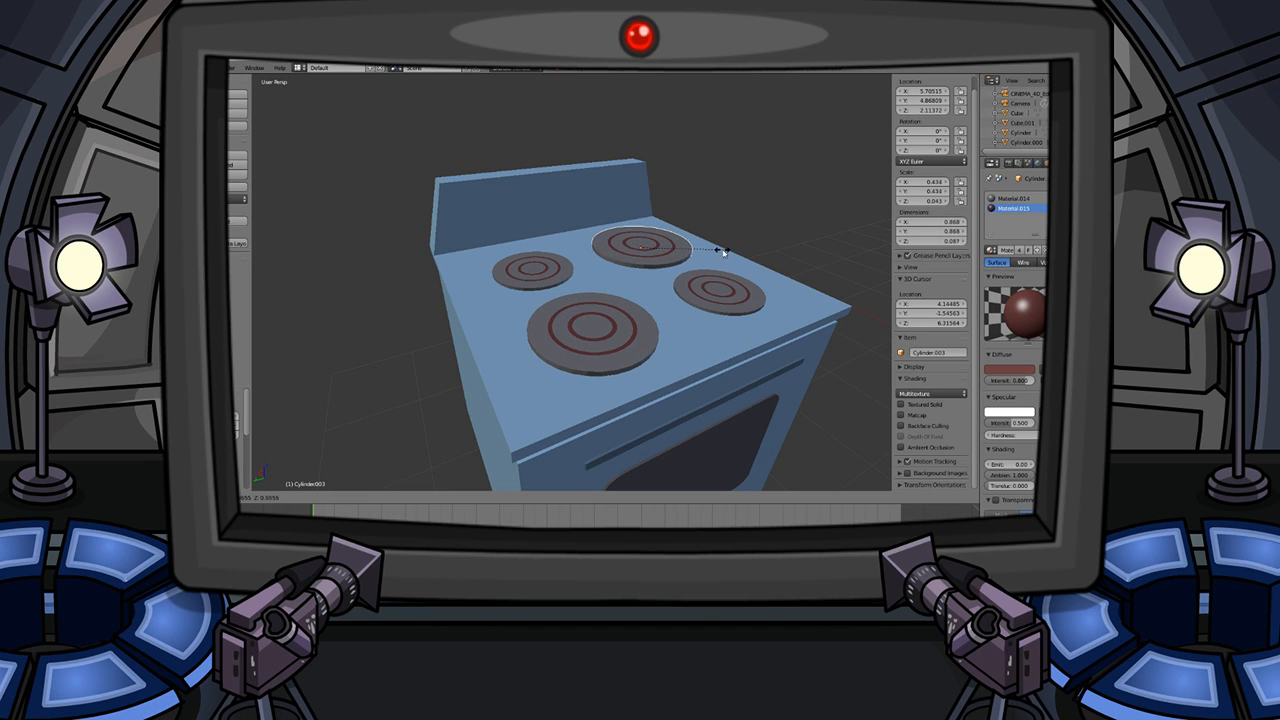
key(Tab)
mouse_move(689, 257)
middle_down()
mouse_move(658, 365)
mouse_move(686, 243)
mouse_move(651, 263)
mouse_move(677, 249)
middle_up()
scroll(685, 253, up, 2)
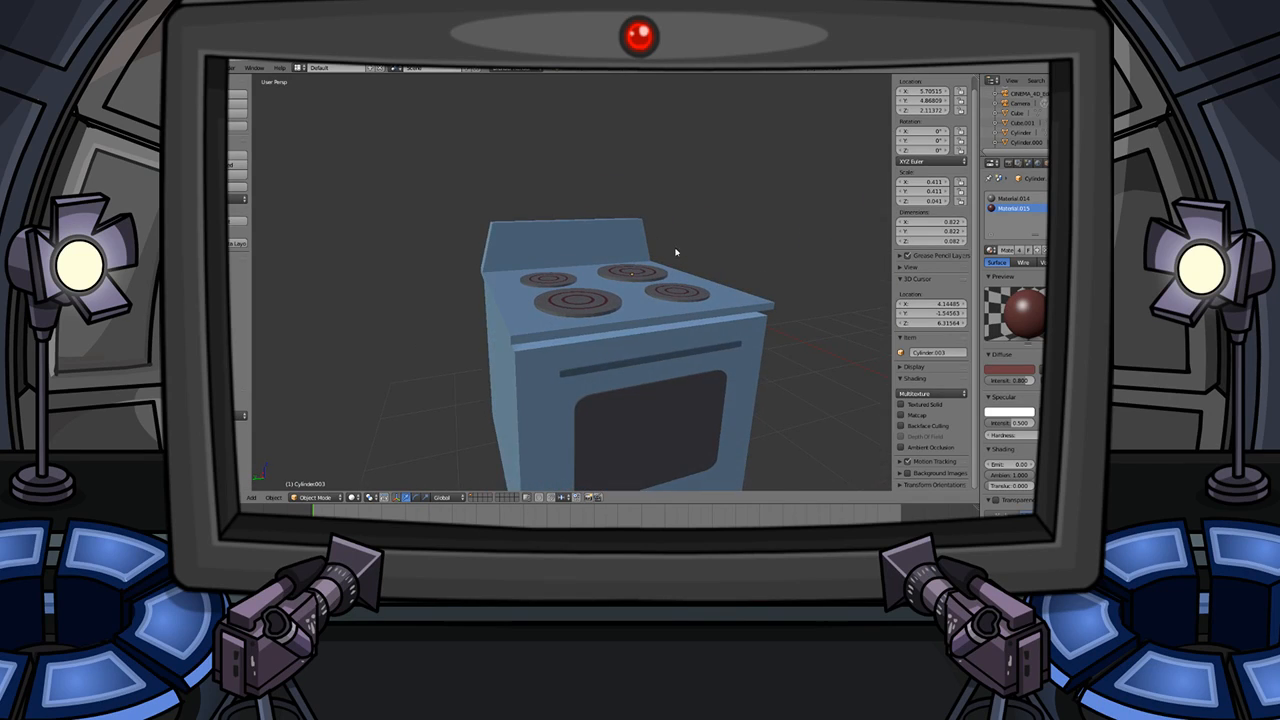
- Examine the arrangement of the four burners on the stove from several angles
scroll(655, 270, up, 3)
key(Tab)
key(Tab)
scroll(625, 331, down, 6)
scroll(625, 331, down, 2)
mouse_move(625, 331)
middle_down()
mouse_move(627, 297)
mouse_move(621, 311)
middle_up()
scroll(620, 308, up, 5)
middle_drag(579, 248, 580, 283)
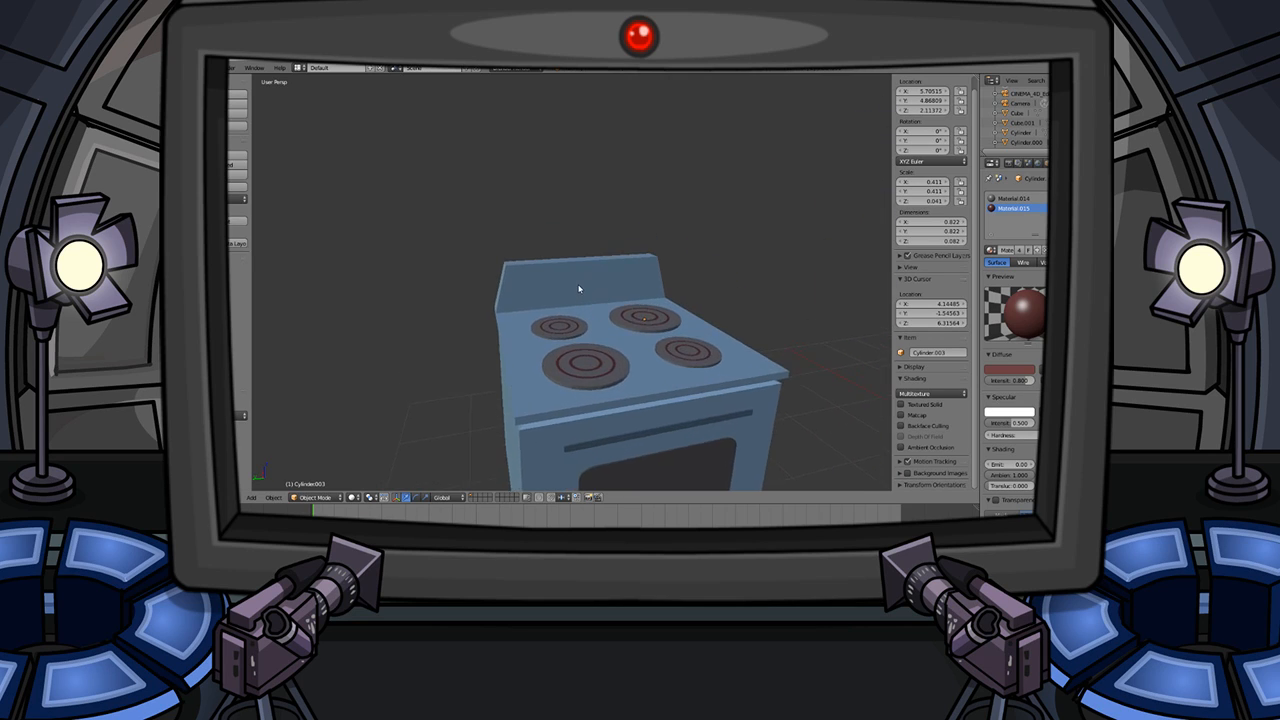
- Select all four burners together and apply smooth shading to them
scroll(571, 266, up, 5)
right_click(598, 421)
shift+right_click(717, 394)
scroll(716, 393, down, 4)
shift+right_click(715, 392)
shift+right_click(604, 418)
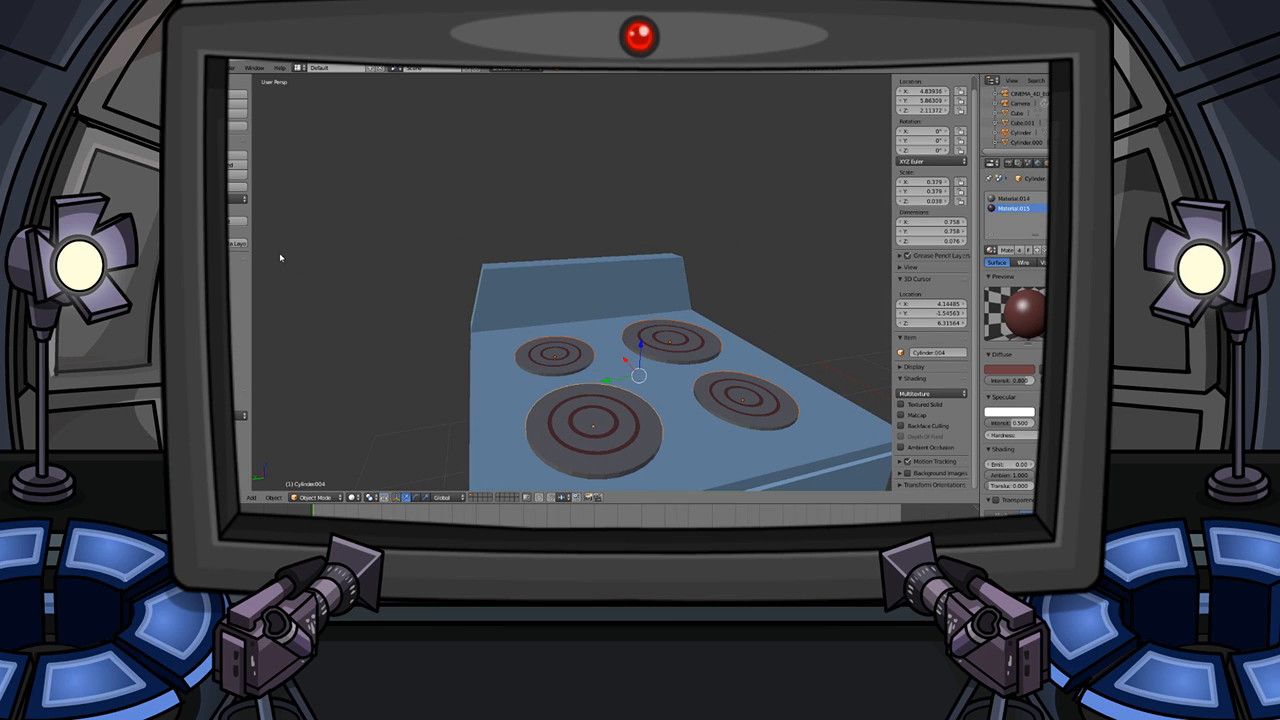
- Apply smooth shading to the light blue stove body
right_click(466, 265)
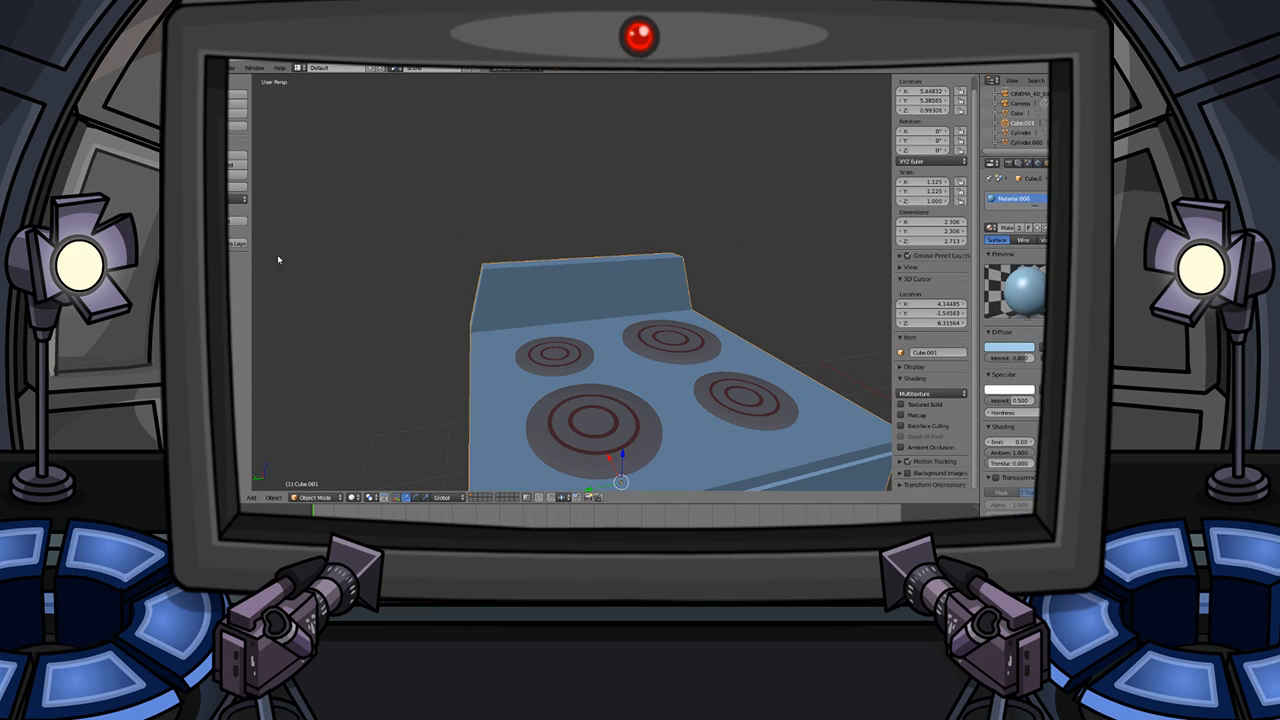
click(194, 221)
scroll(474, 286, down, 7)
key(a)
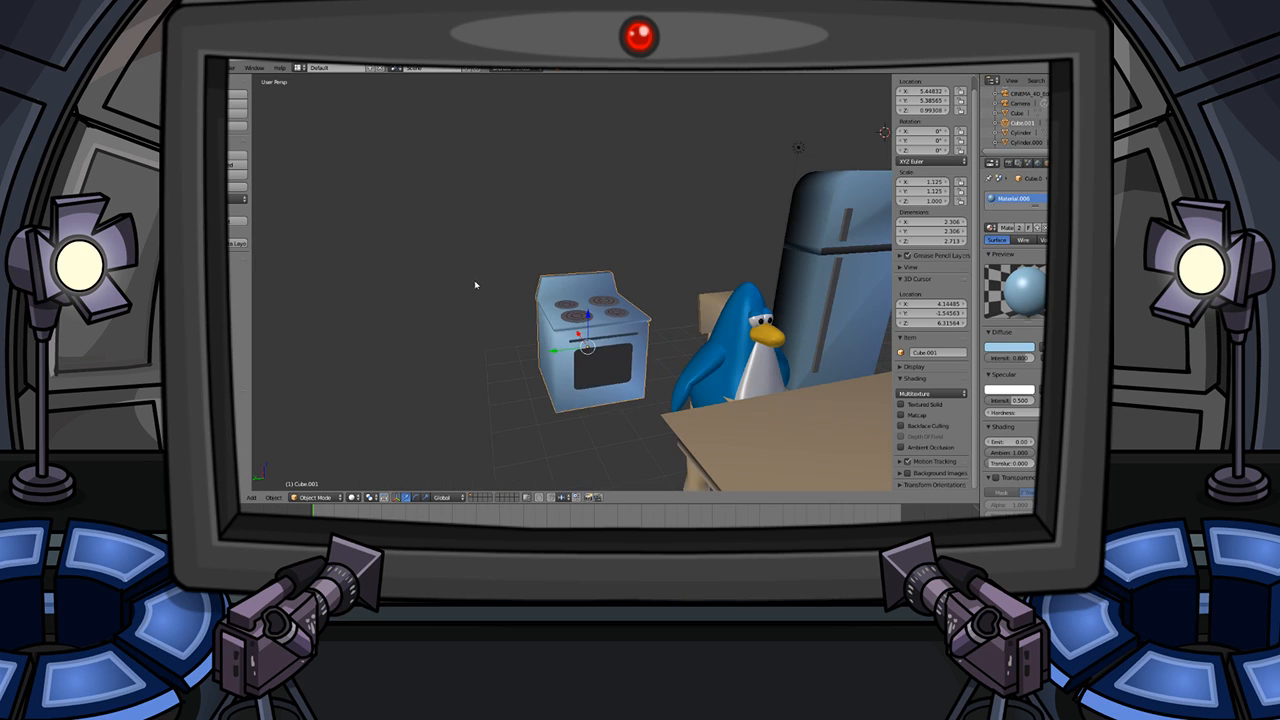
- Apply smooth shading to the dark oven window and the handle bar, leaving nothing selected
mouse_move(600, 393)
middle_down()
mouse_move(601, 320)
mouse_move(637, 386)
middle_up()
scroll(637, 386, up, 6)
scroll(637, 386, down, 2)
right_click(637, 386)
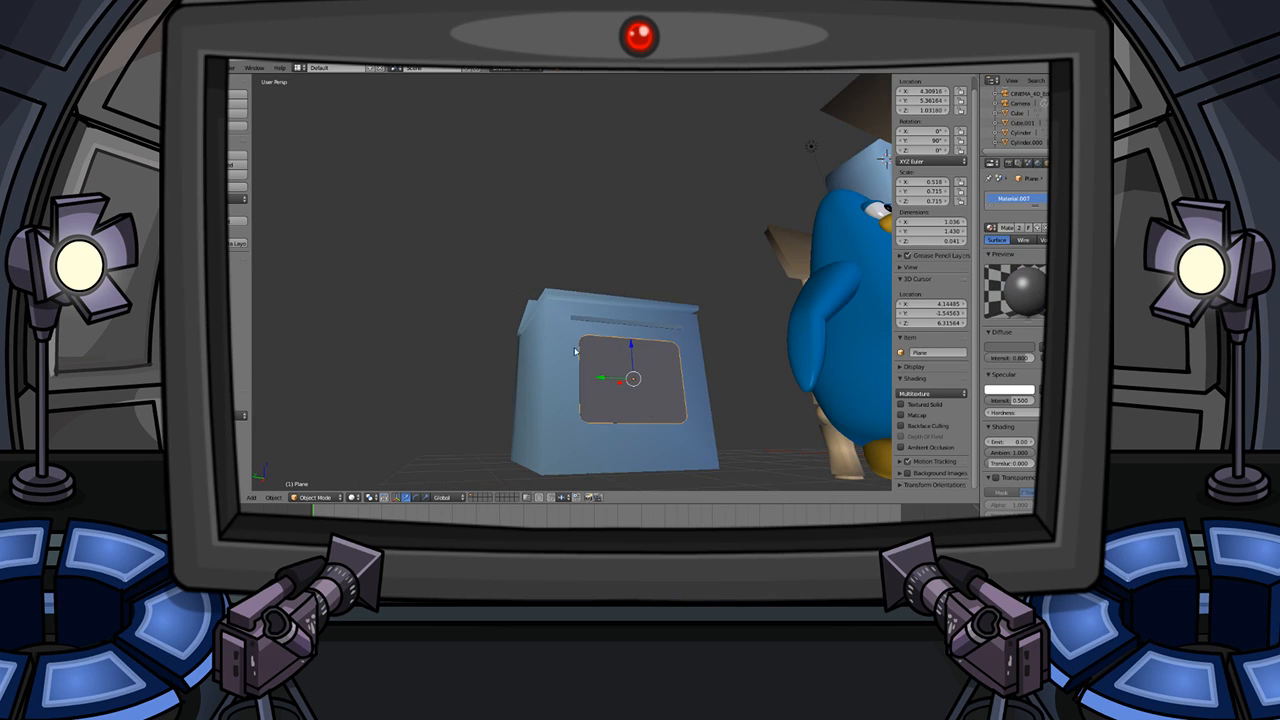
right_click(626, 322)
click(194, 221)
key(a)
middle_drag(537, 185, 531, 282)
scroll(531, 278, up, 6)
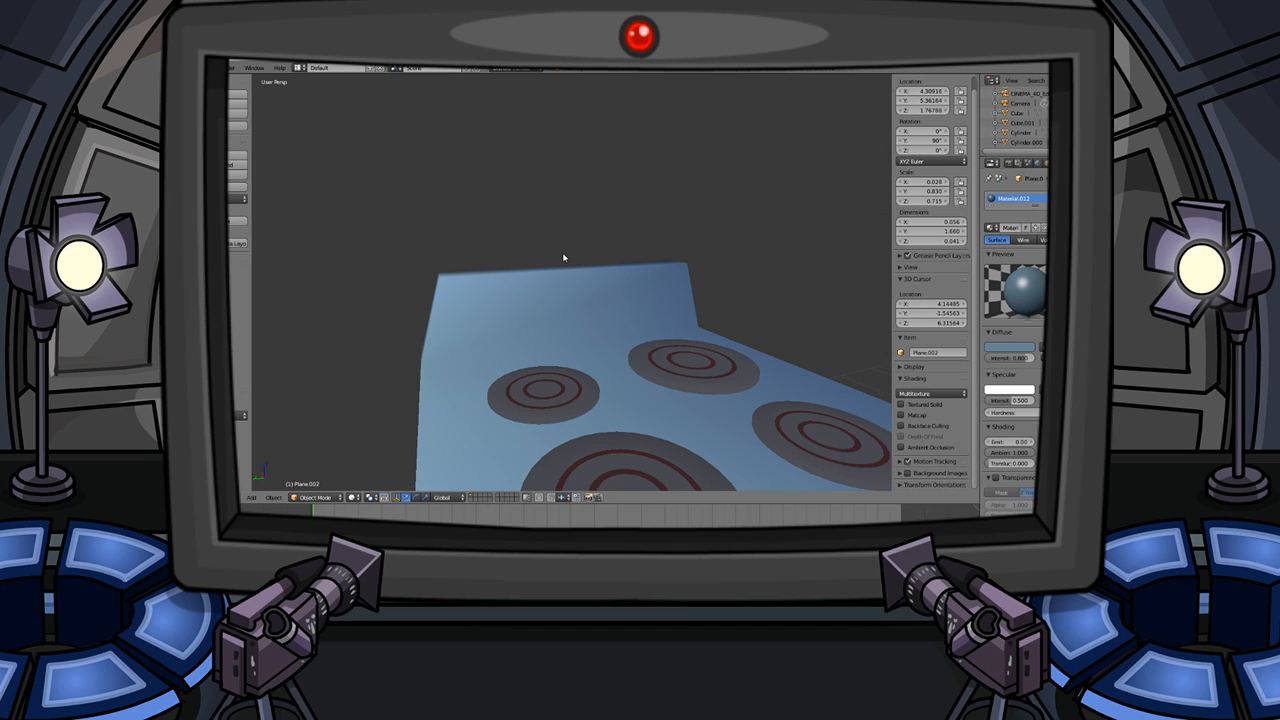
- Add a cylinder mesh, move it along X to about 8.51 and lower it along Z to about 0.54, behind the stove
middle_drag(563, 258, 580, 317)
key(shift+a)
mouse_move(582, 324)
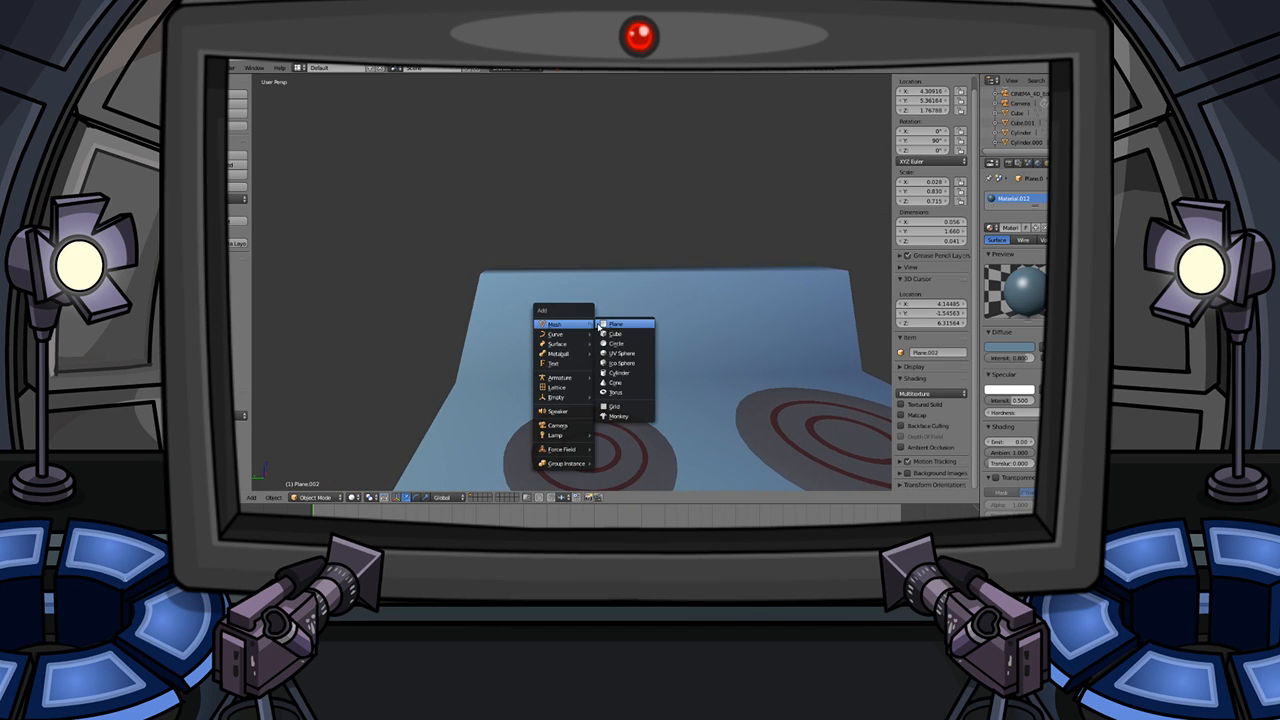
click(619, 372)
scroll(619, 369, down, 5)
middle_drag(619, 369, 715, 372)
key(g)
key(x)
key(z)
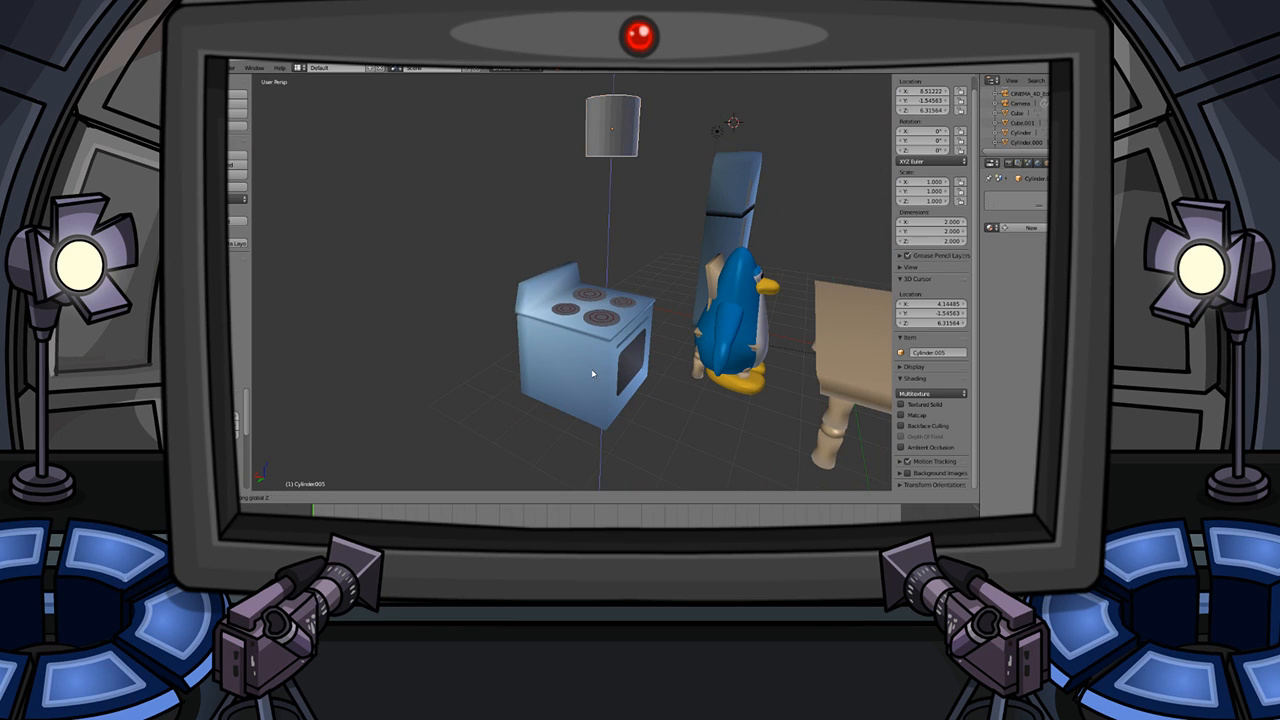
click(577, 100)
- Move the new cylinder to the stove's back panel, at about X 6.42, Y 4.60 and Z 1.64
key(g)
key(y)
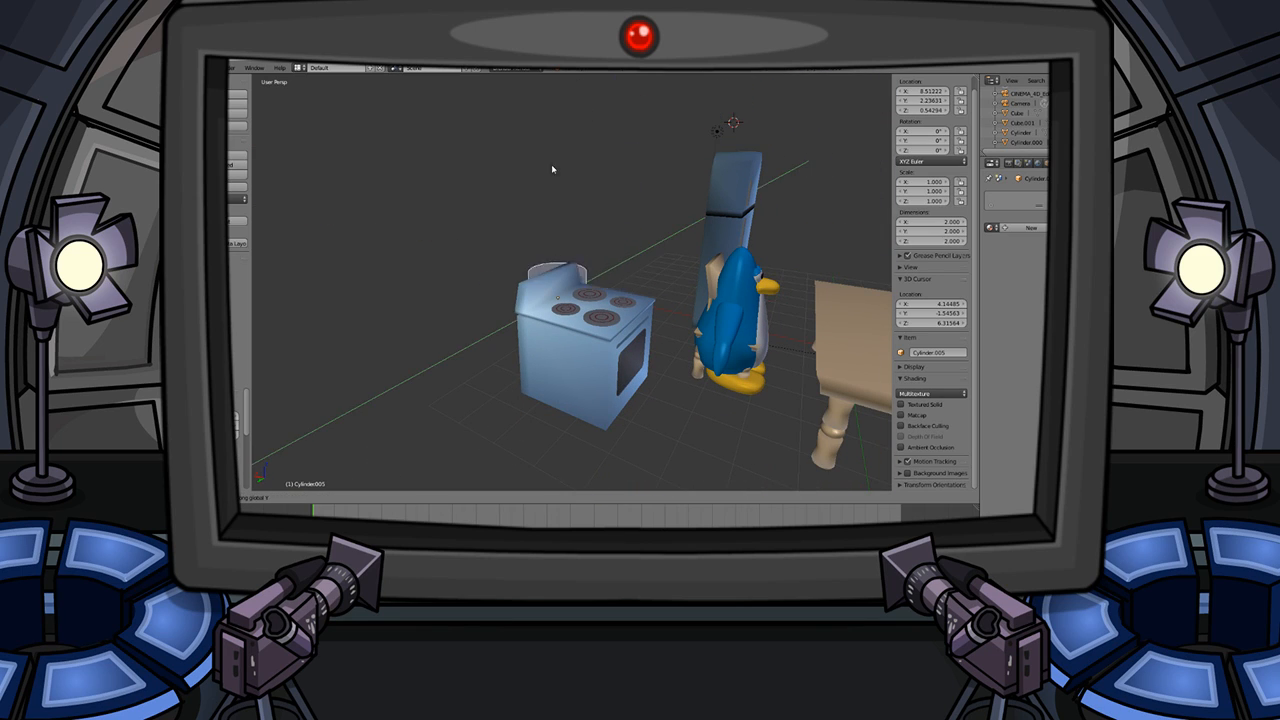
click(524, 223)
key(g)
key(x)
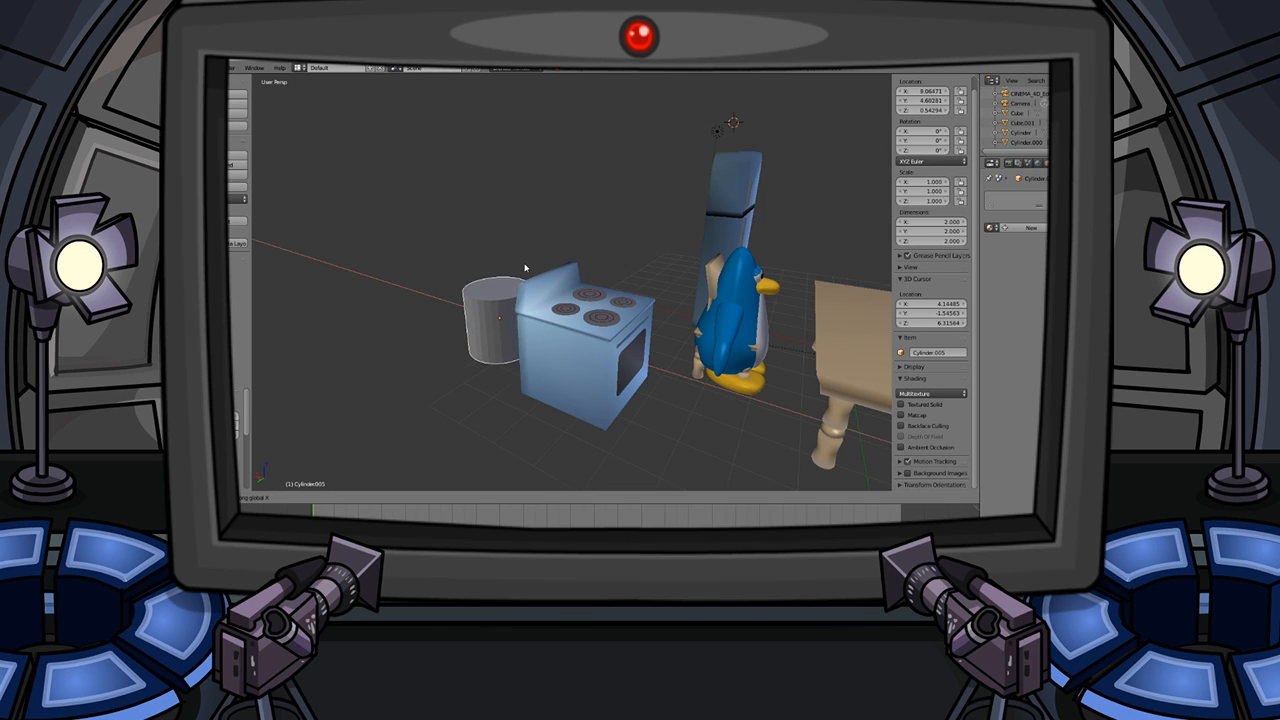
key(z)
click(880, 114)
- Set the cylinder's X and Y scale to 0.15
drag(926, 192, 888, 192)
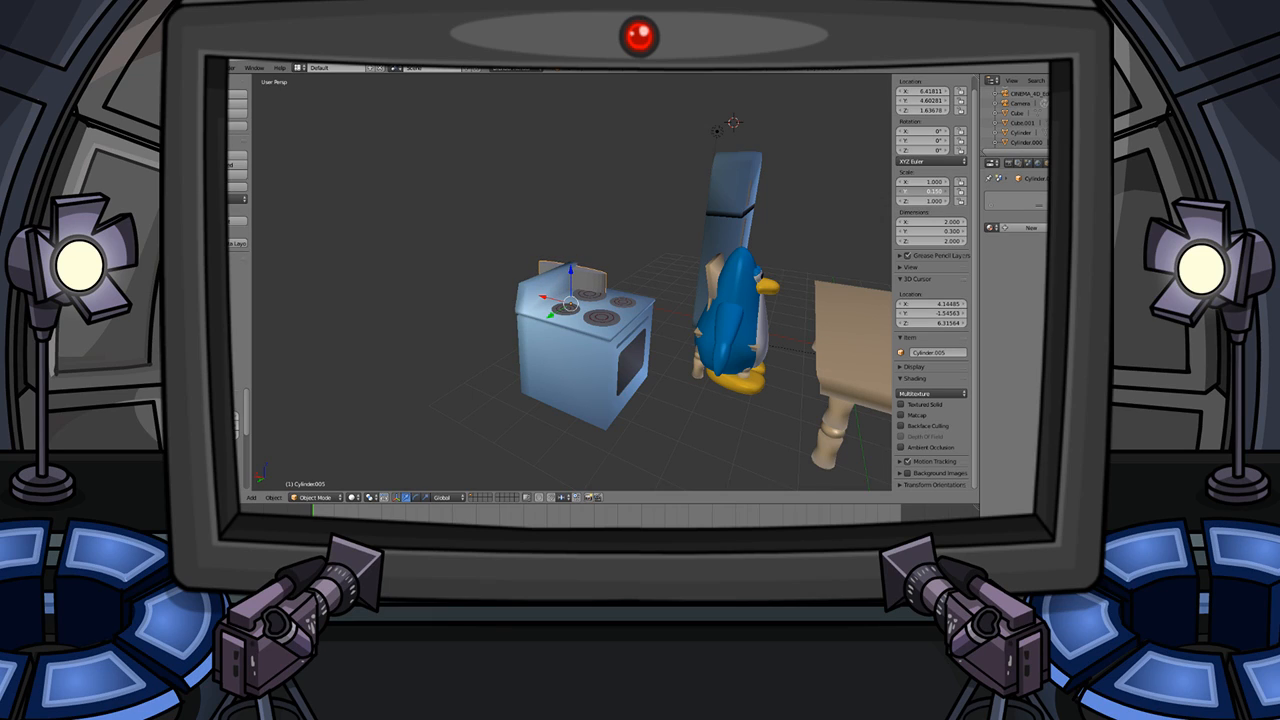
drag(926, 181, 890, 181)
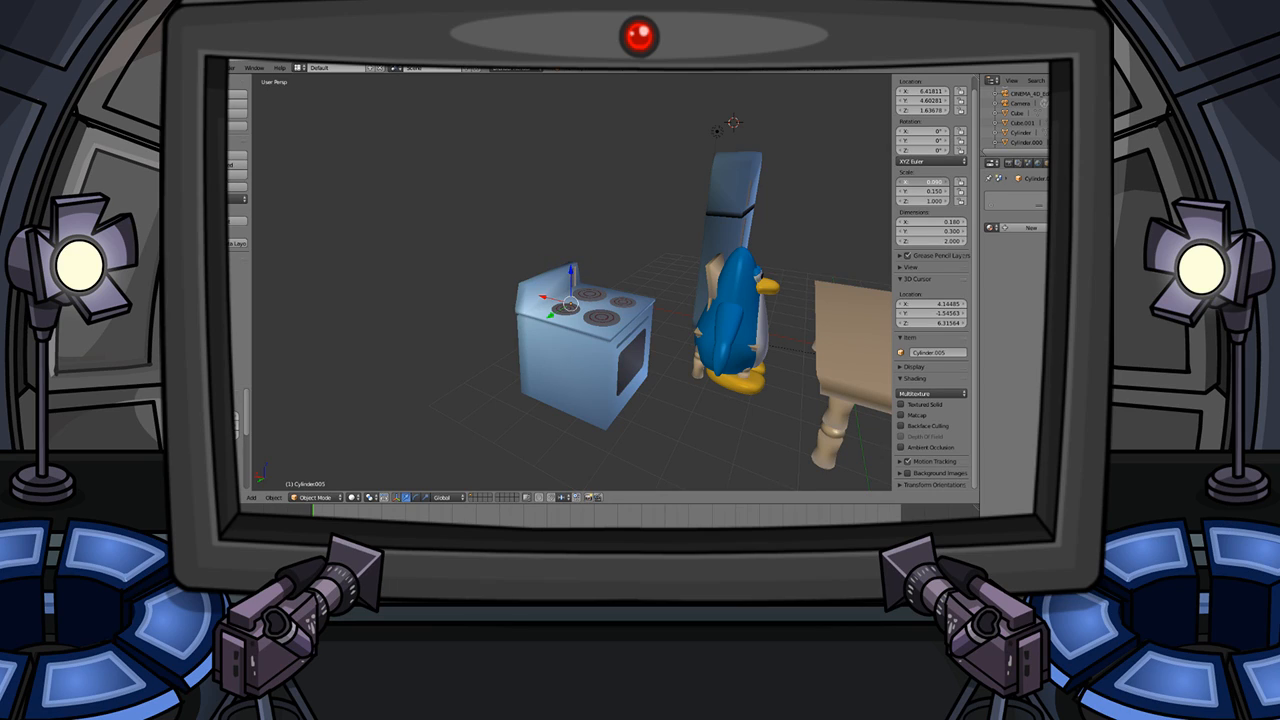
drag(926, 181, 930, 201)
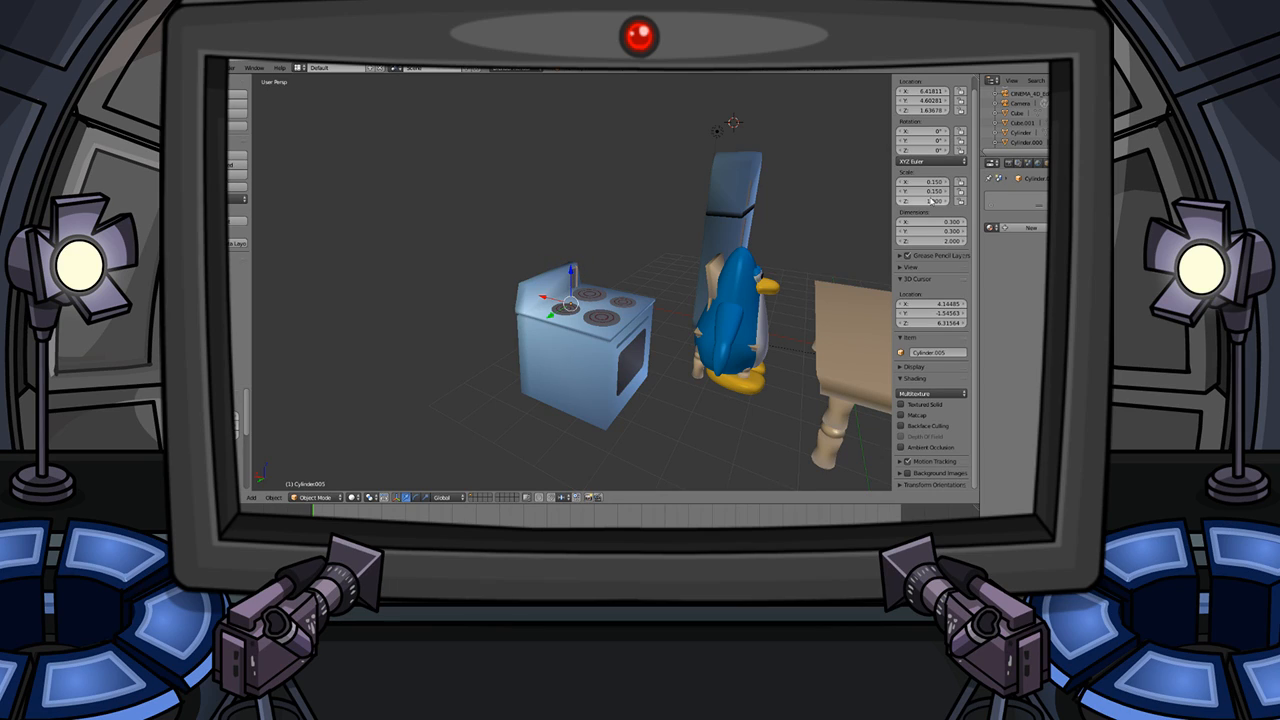
- Raise the cylinder along Z to about 4.23 above the stove and shorten it to a height of about 0.22
key(g)
key(z)
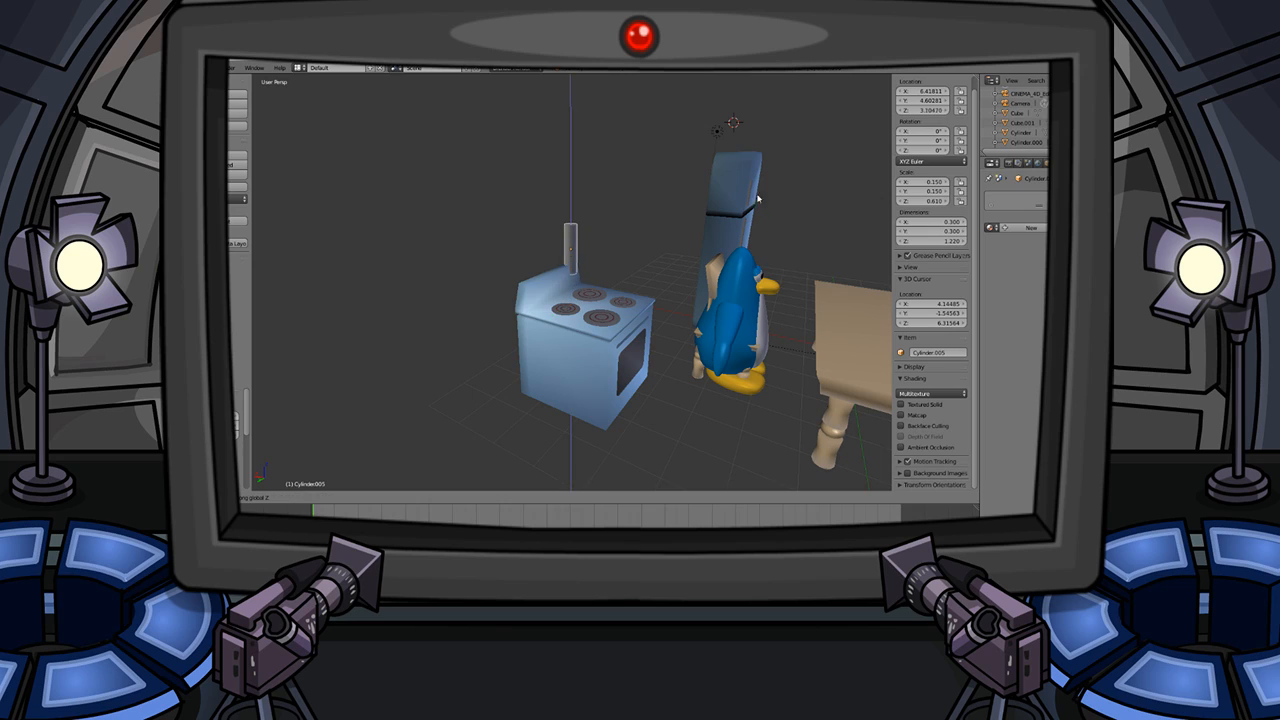
click(839, 211)
drag(926, 201, 906, 201)
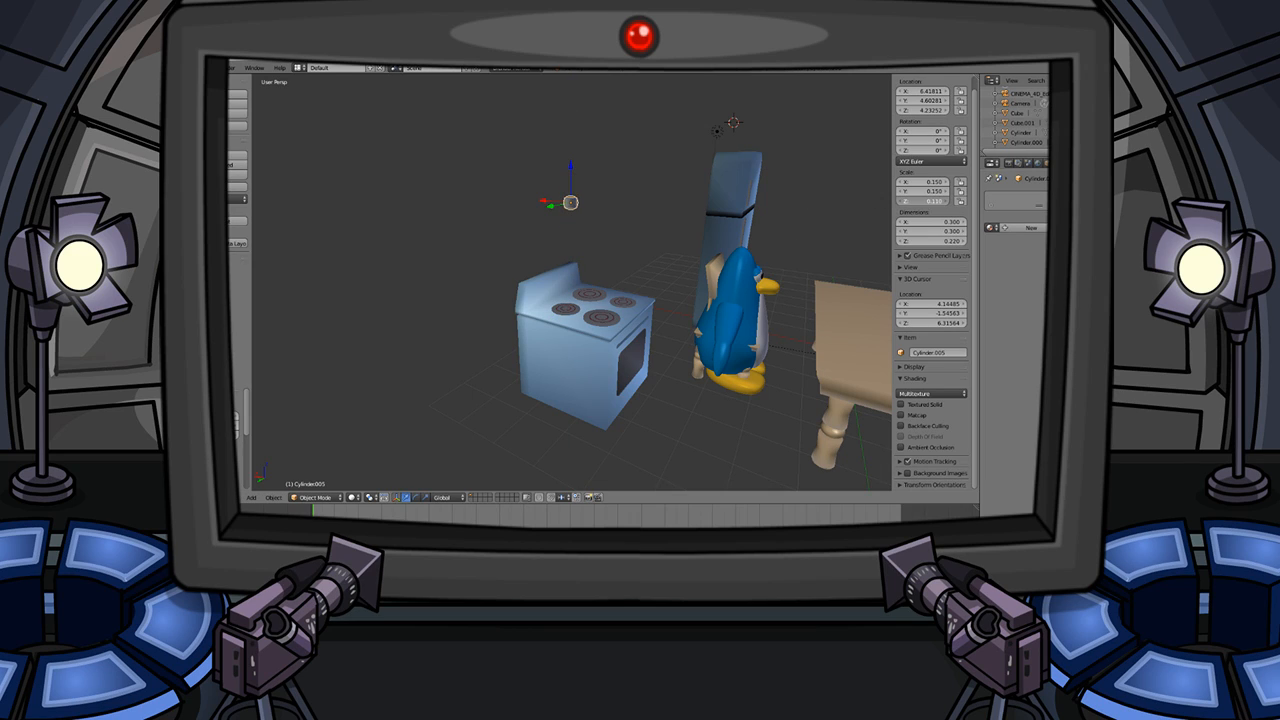
- Set the small cylinder's Y rotation to 90° so its flat face points toward the front of the stove
scroll(649, 216, up, 3)
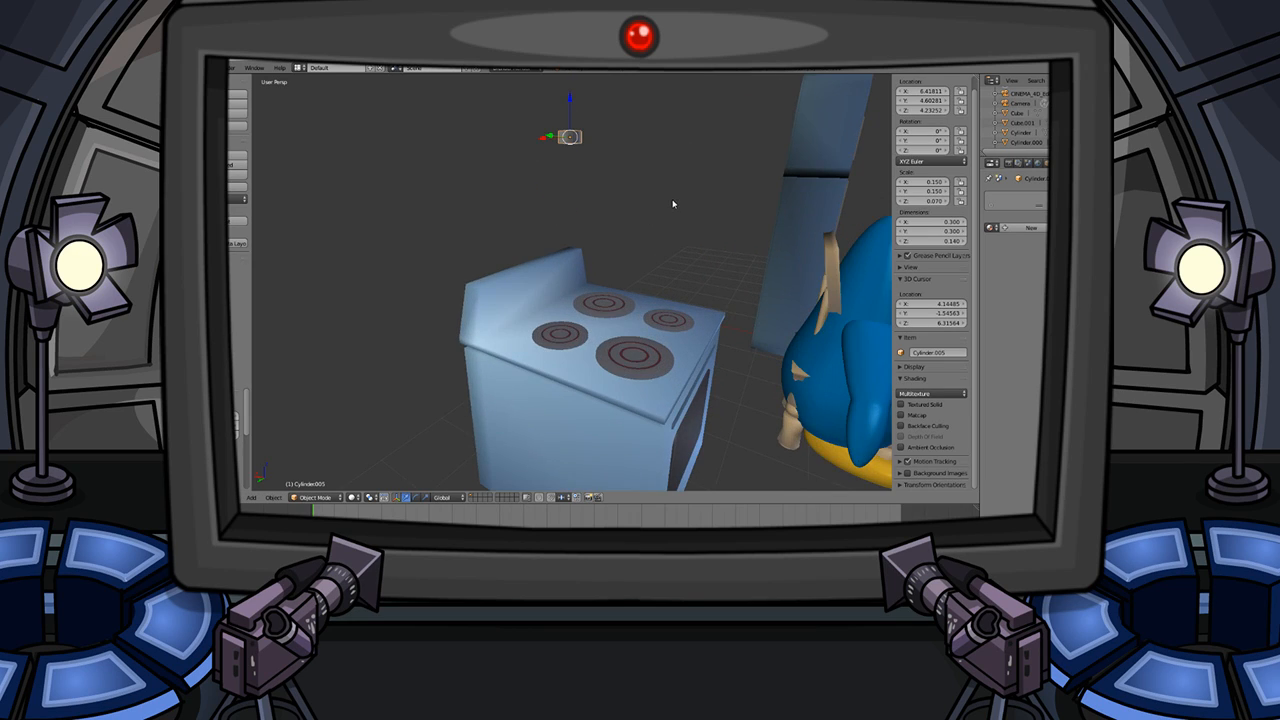
drag(922, 143, 874, 143)
click(927, 140)
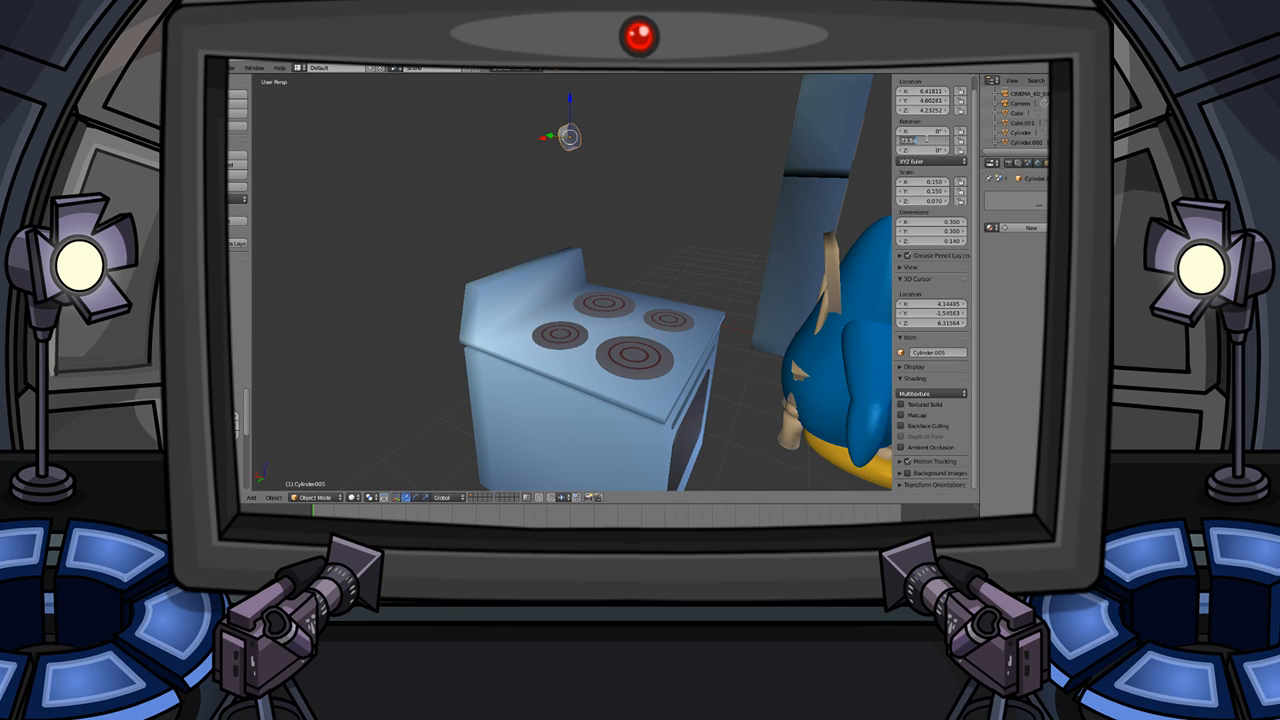
text(-90)
key(Return)
- Lower the cylinder along Z to about 2.44 and move it along Y to about 6.12, near one end of the back panel
middle_drag(783, 148, 598, 206)
key(g)
key(z)
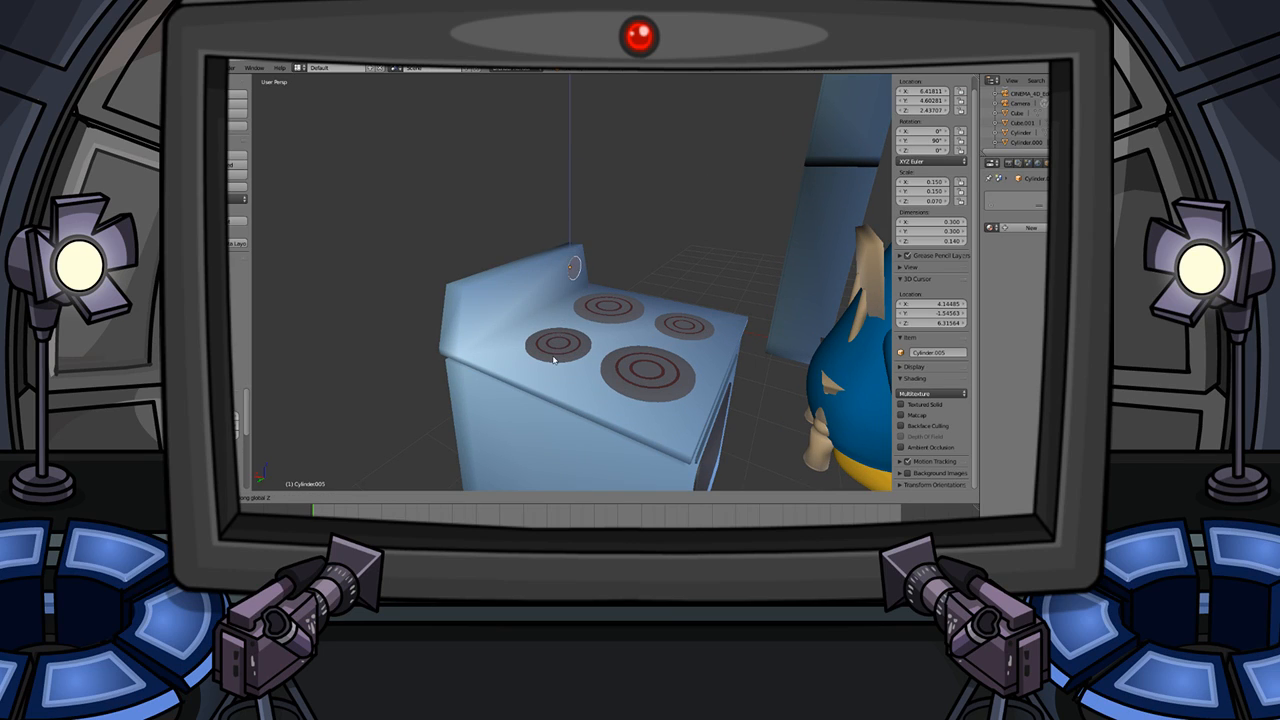
key(y)
click(462, 386)
- Shrink the cylinder to about 0.13 in diameter and move it along X to about 6.33, against the back panel's front face
middle_drag(462, 386, 683, 246)
scroll(489, 329, up, 3)
scroll(551, 314, up, 3)
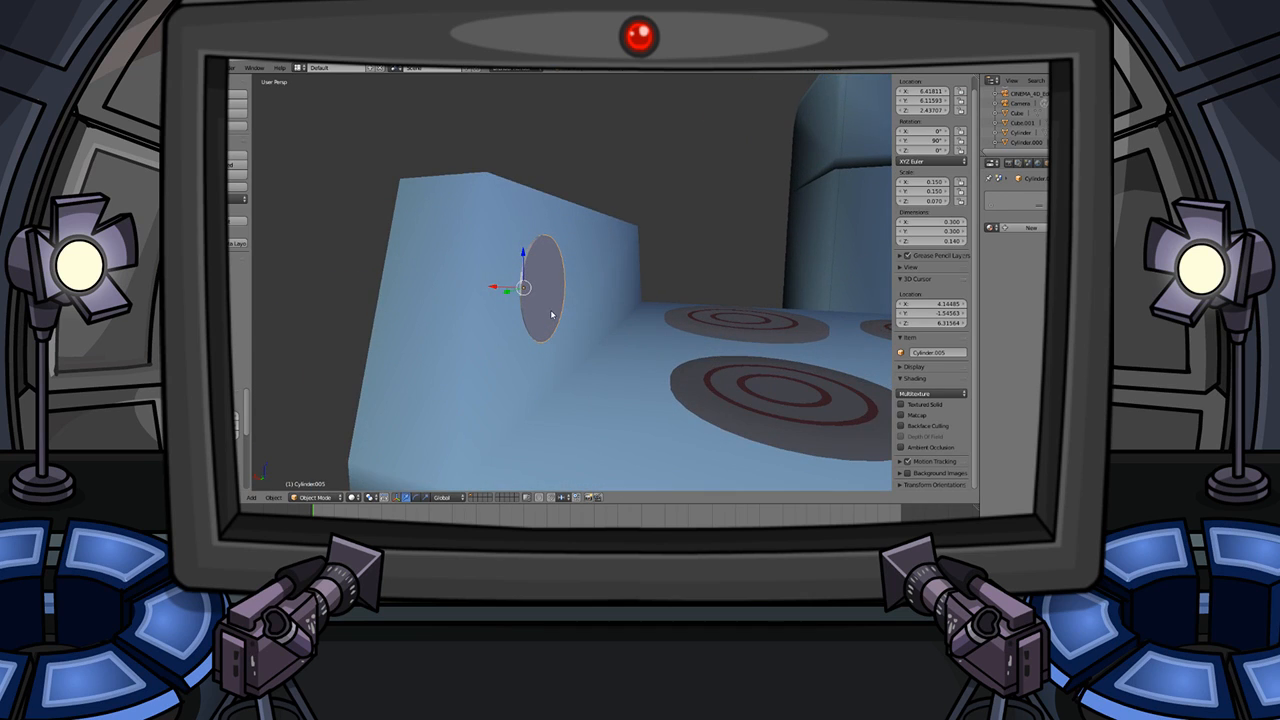
key(s)
click(611, 294)
key(g)
key(x)
click(643, 296)
key(s)
click(646, 292)
middle_drag(646, 292, 583, 283)
scroll(594, 301, down, 9)
key(a)
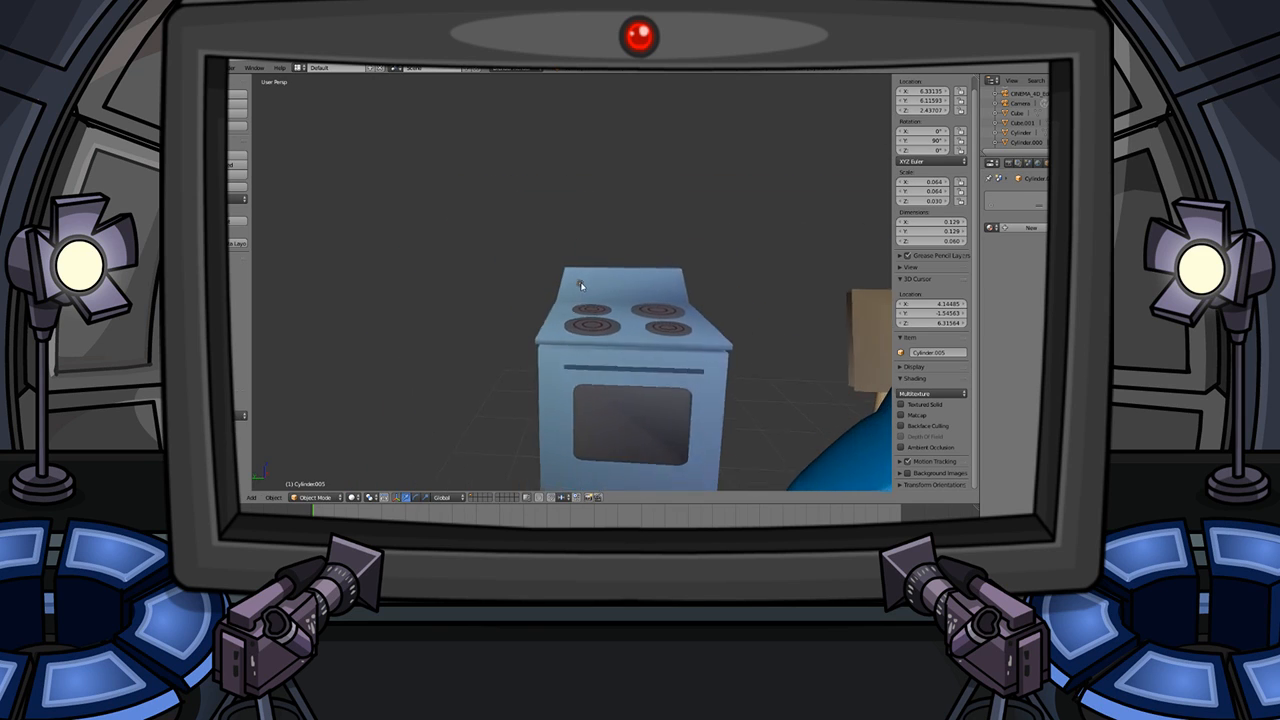
- Enlarge the knob cylinder on the back panel uniformly to about 0.23 in diameter
scroll(583, 283, up, 6)
right_click(605, 287)
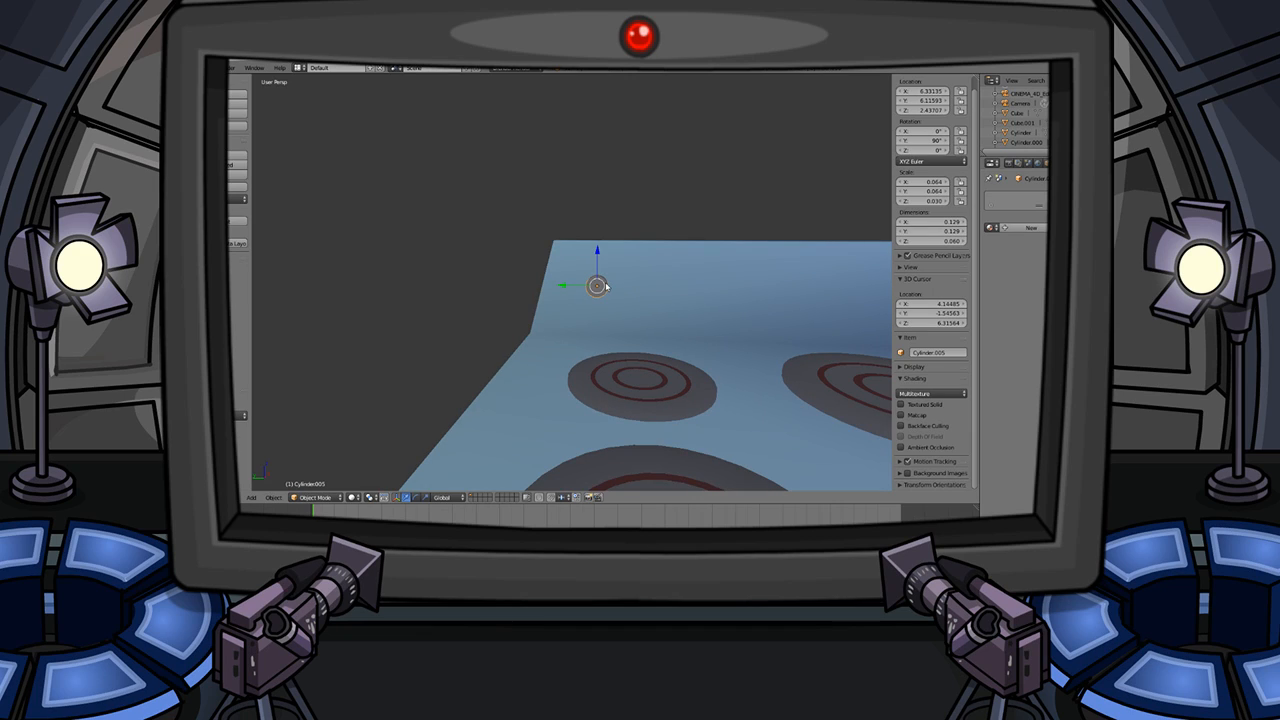
key(s)
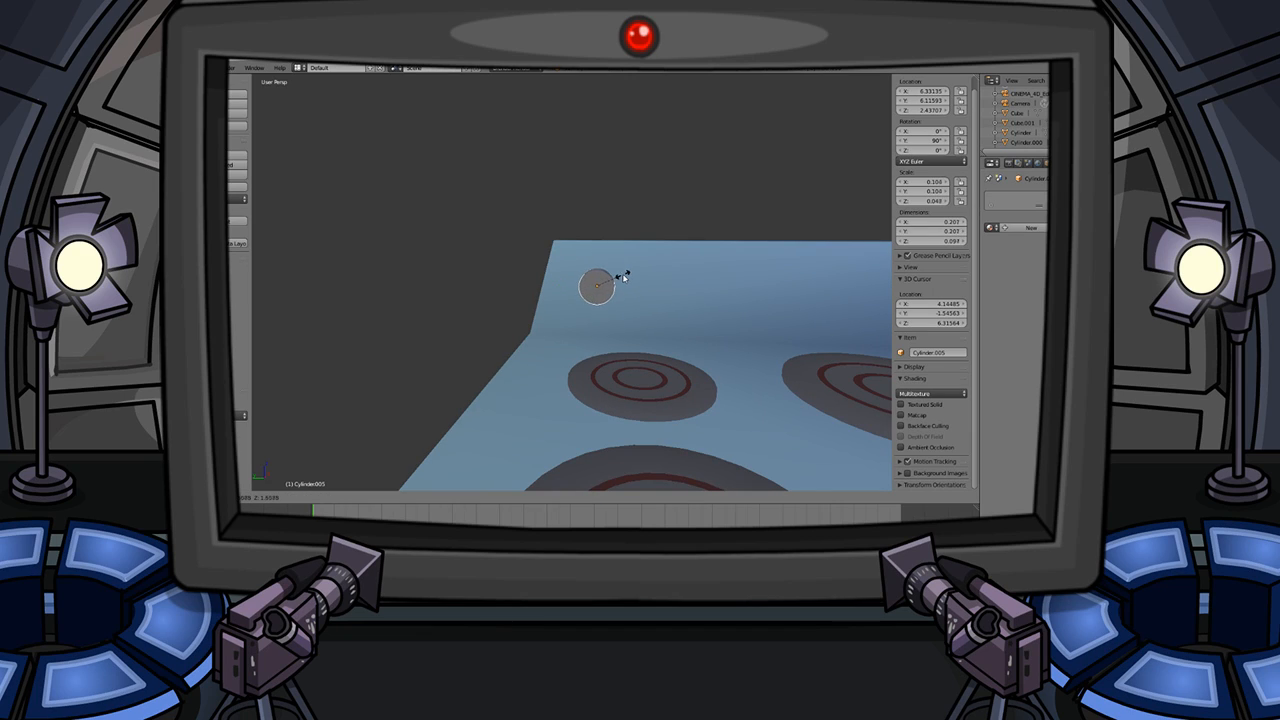
click(628, 276)
- Duplicate the knob along Y to about 5.80, beside the first one, and clear the selection
key(shift+d)
key(y)
click(665, 286)
key(a)
- Duplicate the second knob and move the copy along Y to about 4.73, near the opposite end of the back panel
scroll(518, 303, down, 4)
middle_drag(518, 303, 580, 306)
scroll(636, 306, up, 3)
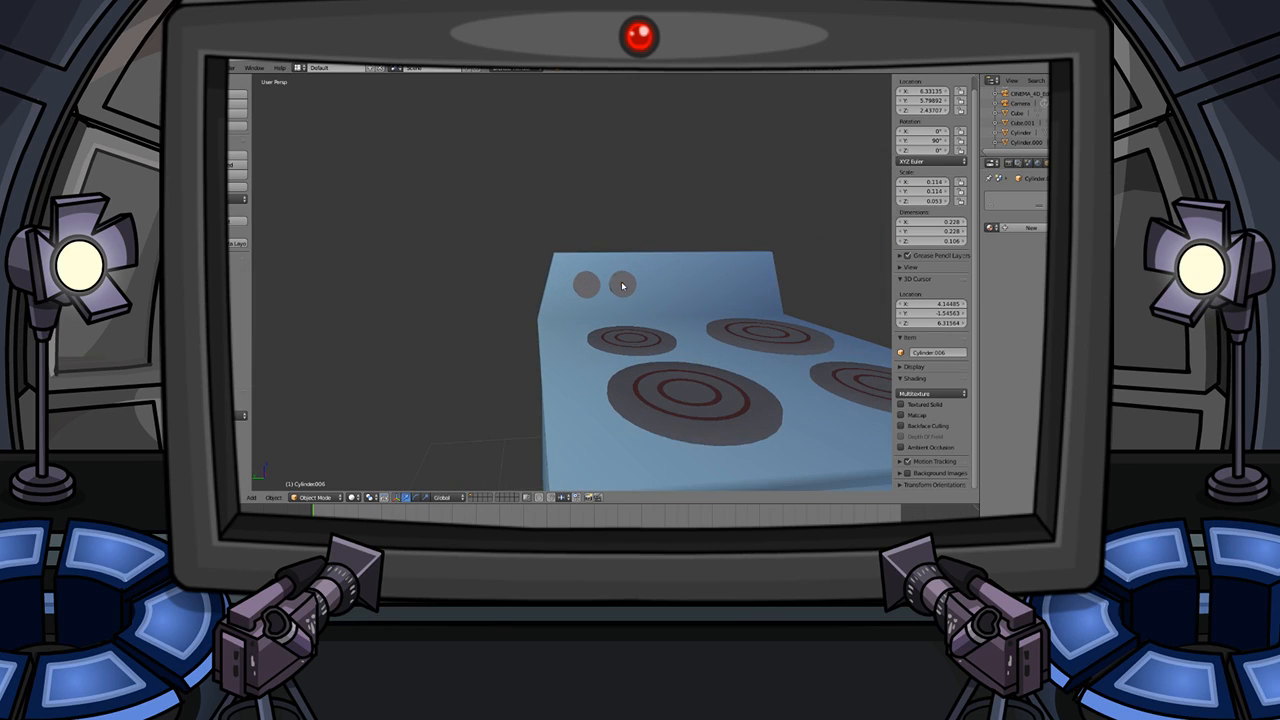
key(shift+d)
key(y)
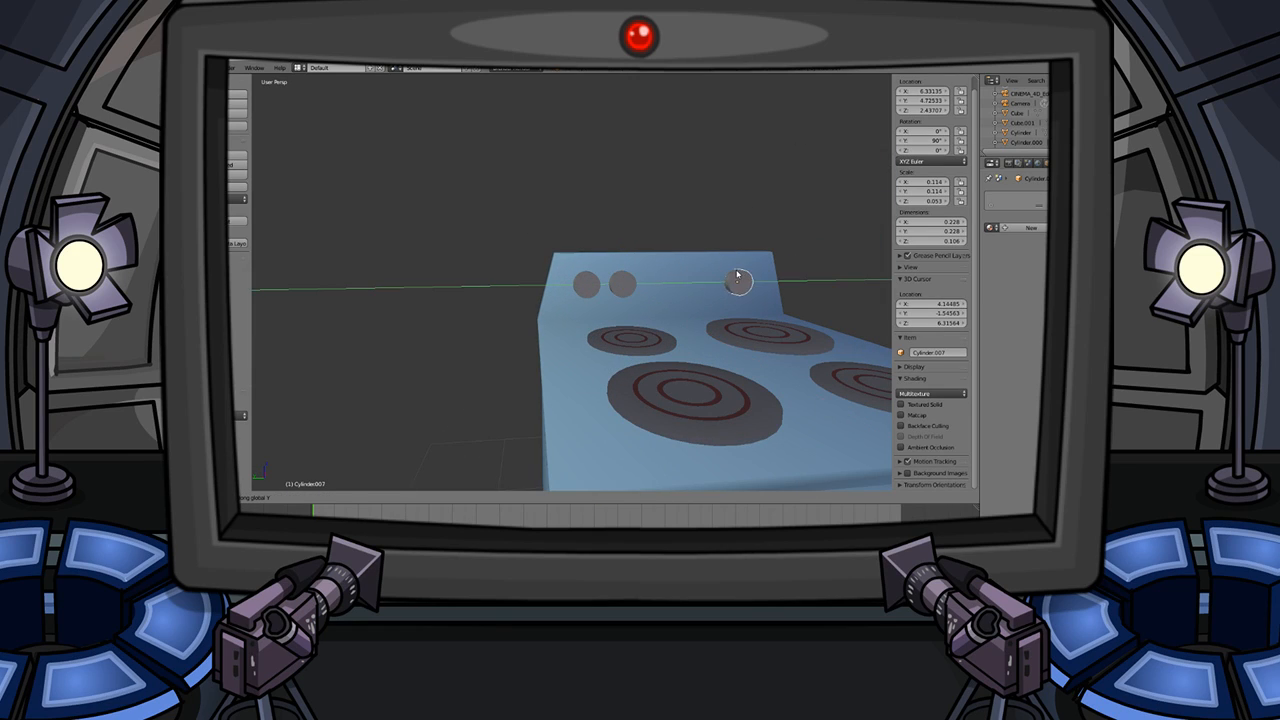
- Place the third knob at about Y 4.67 on the stove's back panel and select its front face for mesh editing
click(742, 276)
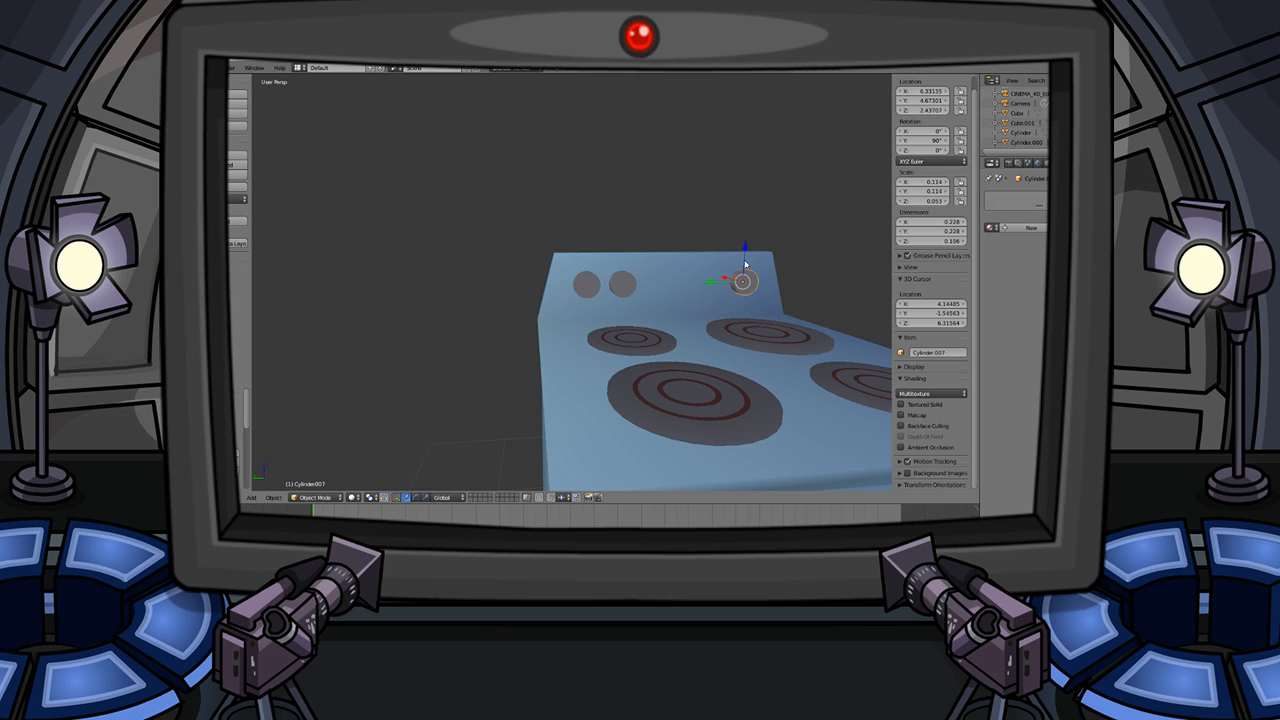
scroll(780, 295, up, 3)
scroll(791, 294, down, 1)
shift+middle_drag(791, 294, 698, 350)
scroll(677, 329, up, 2)
key(Tab)
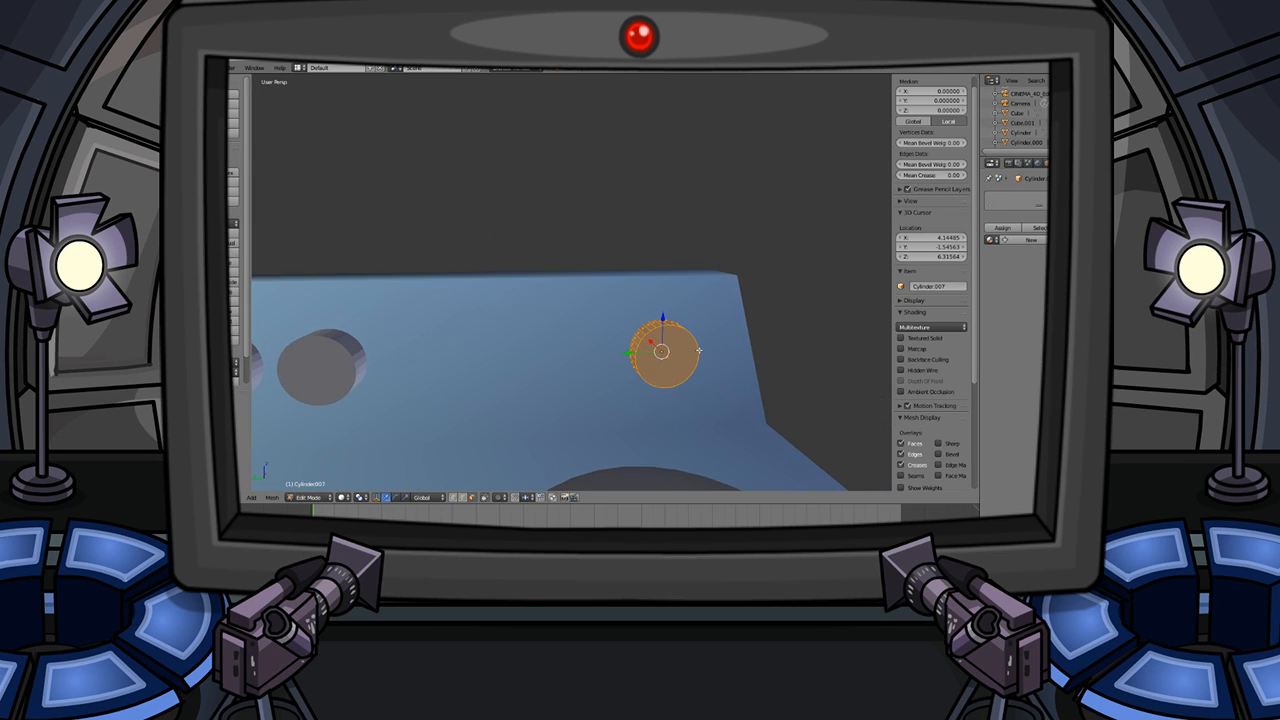
right_click(674, 356)
scroll(720, 369, up, 3)
shift+middle_drag(809, 410, 759, 347)
scroll(759, 347, up, 2)
key(e)
click(771, 342)
key(ctrl+z)
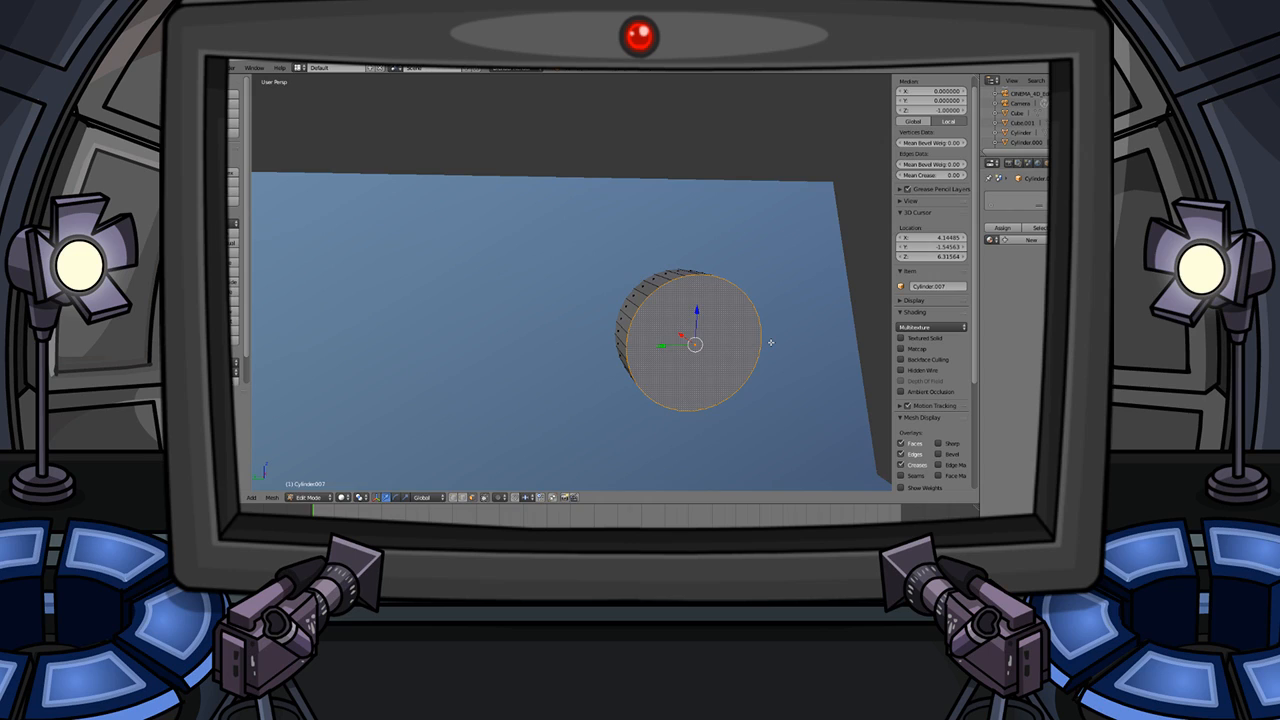
- Inset the knob's front face twice, leaving a thin outer rim and a small round centre face
key(i)
click(763, 341)
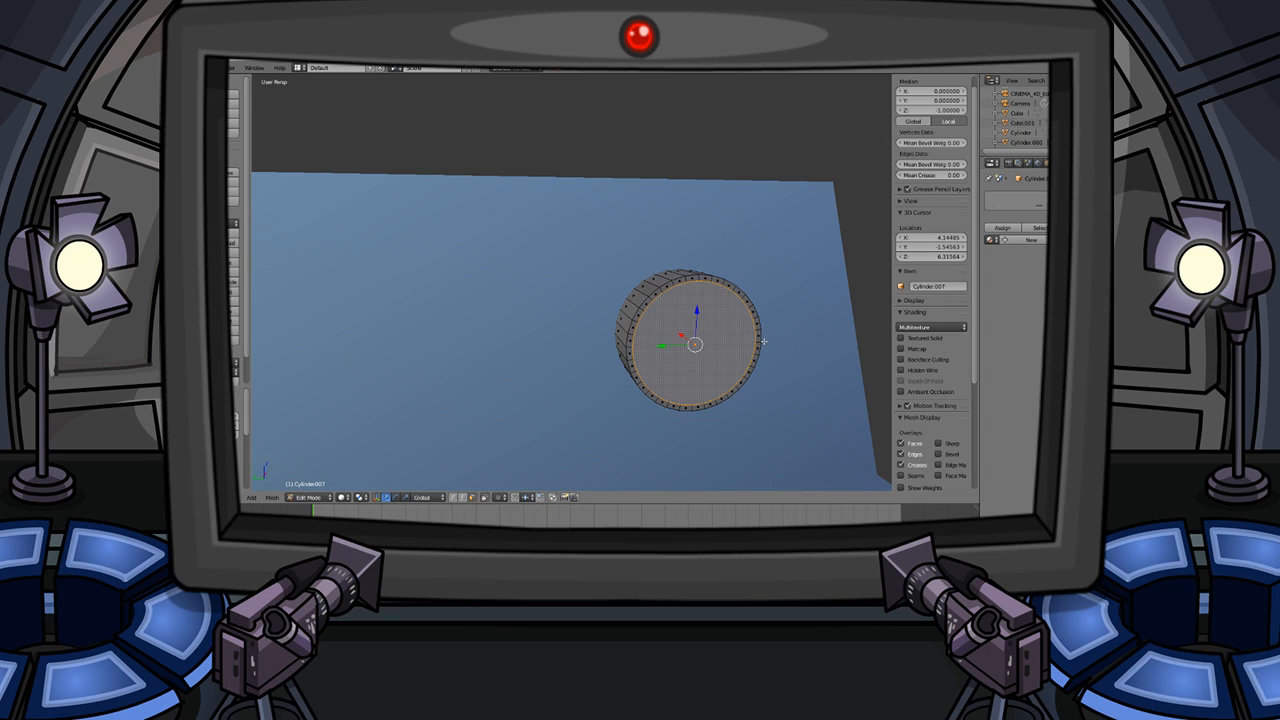
key(s)
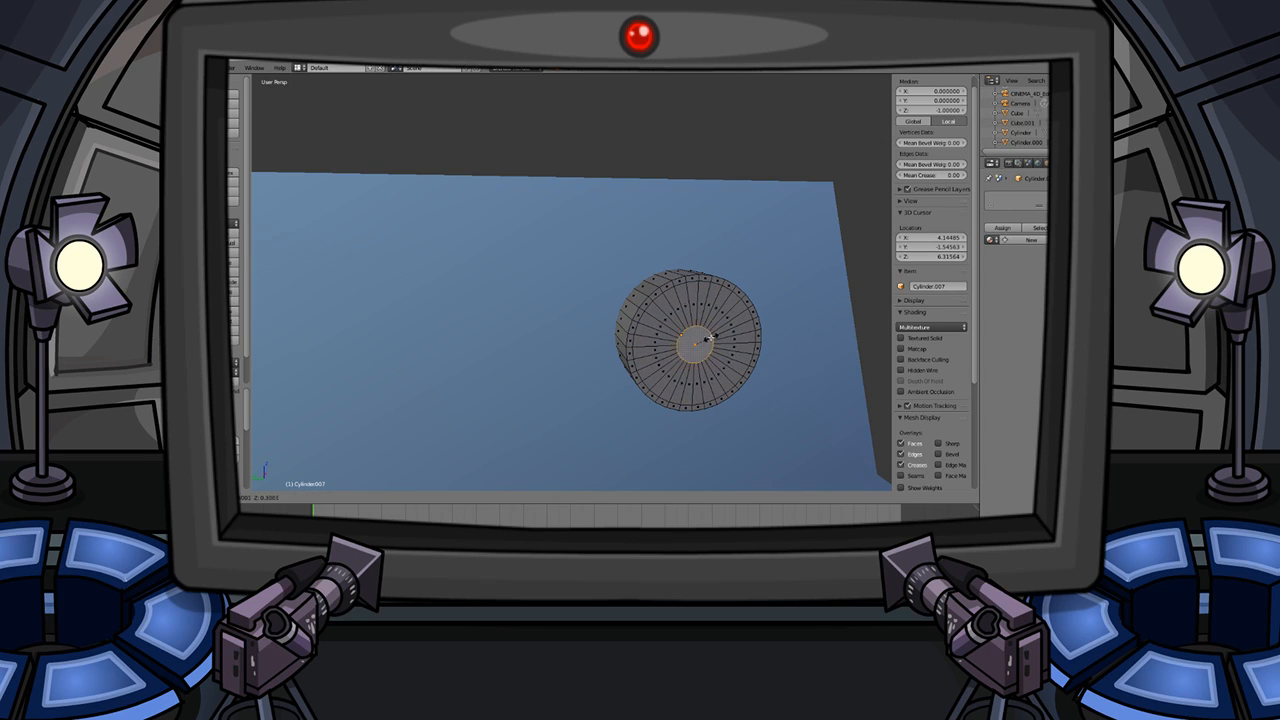
click(706, 342)
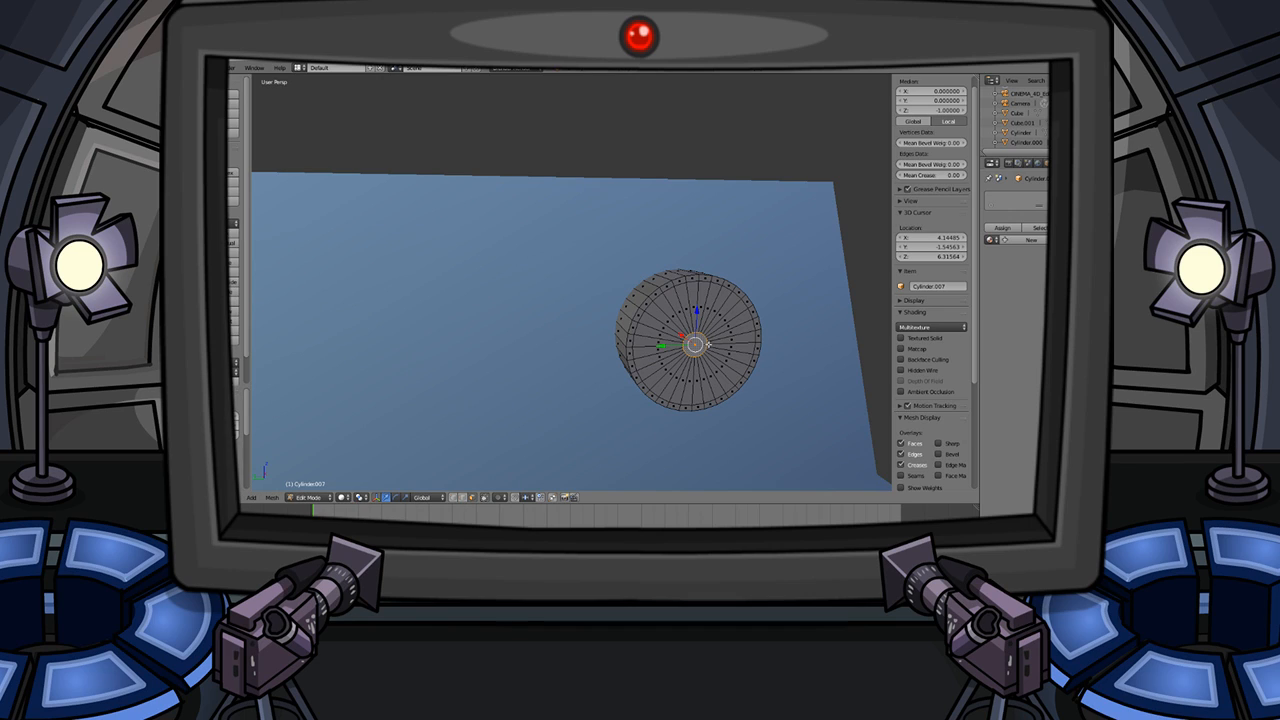
middle_drag(706, 342, 710, 357)
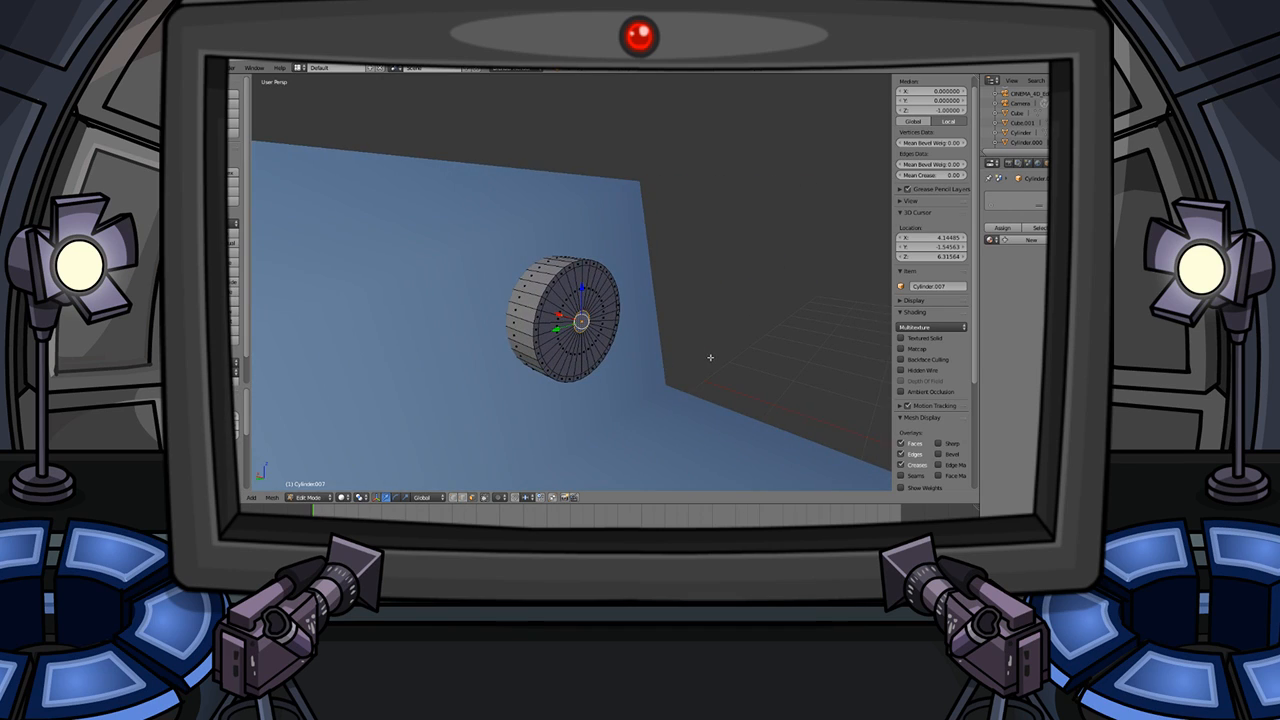
key(s)
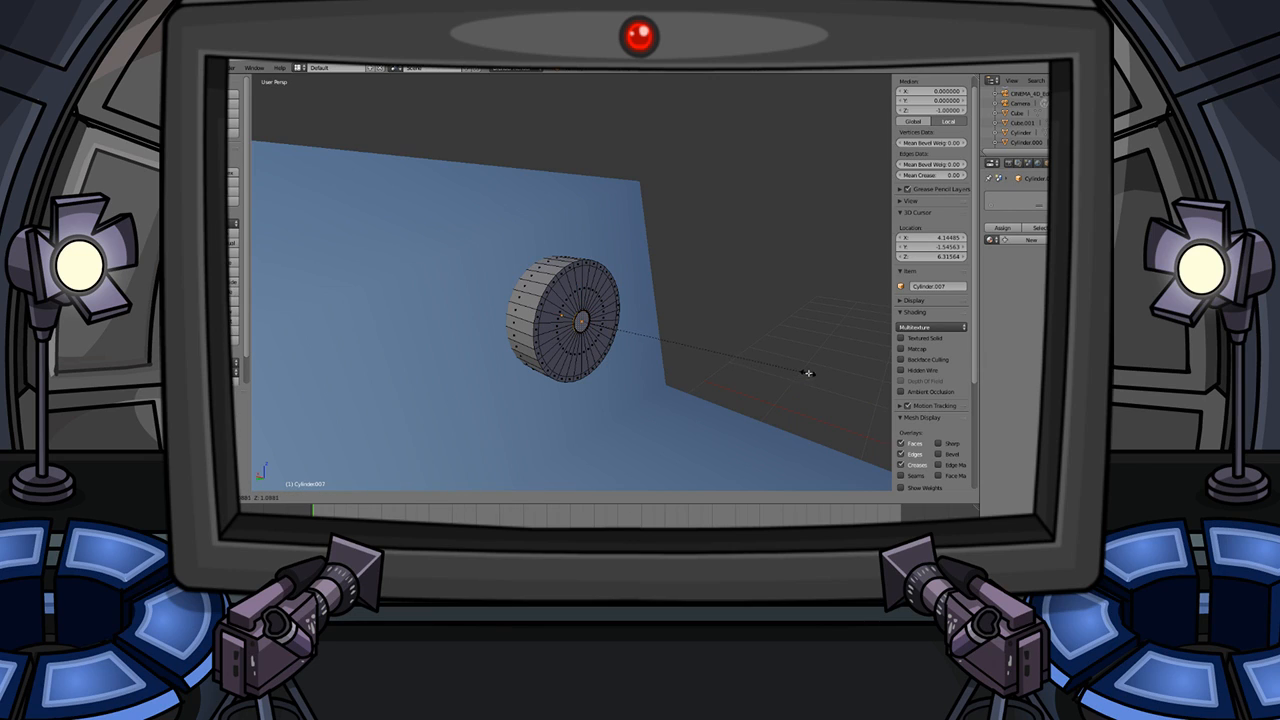
click(812, 371)
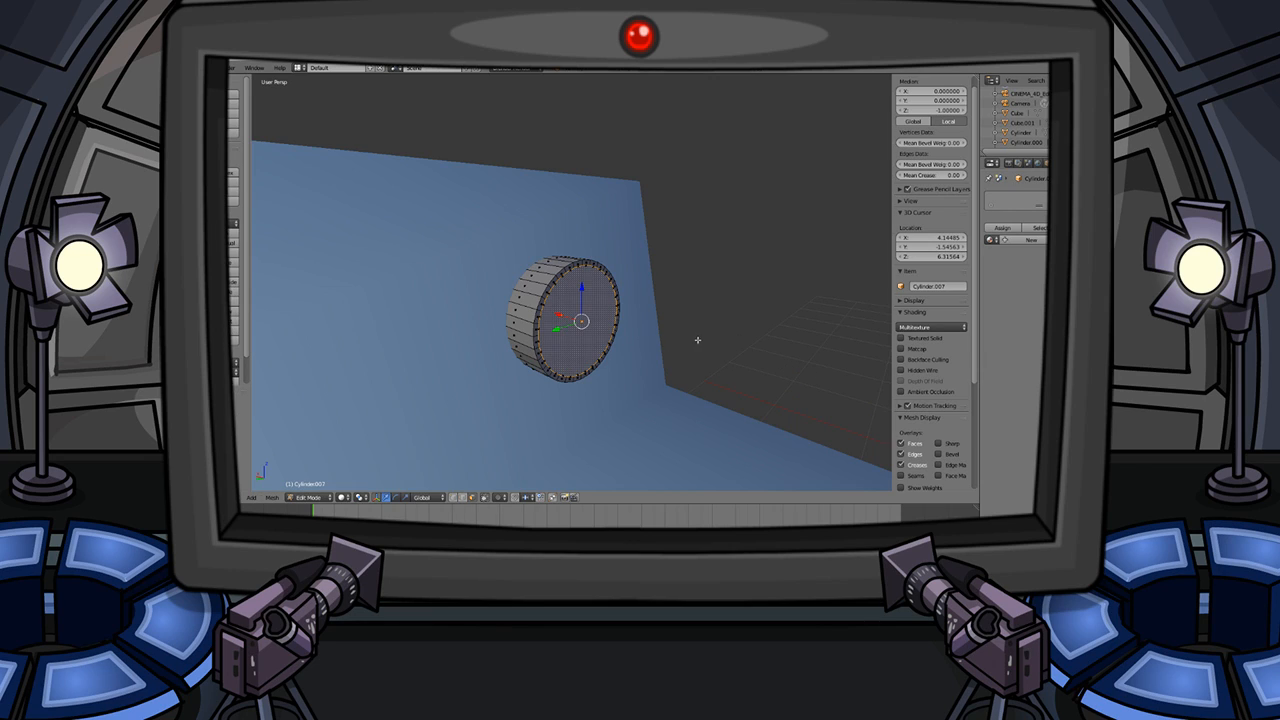
key(i)
click(610, 332)
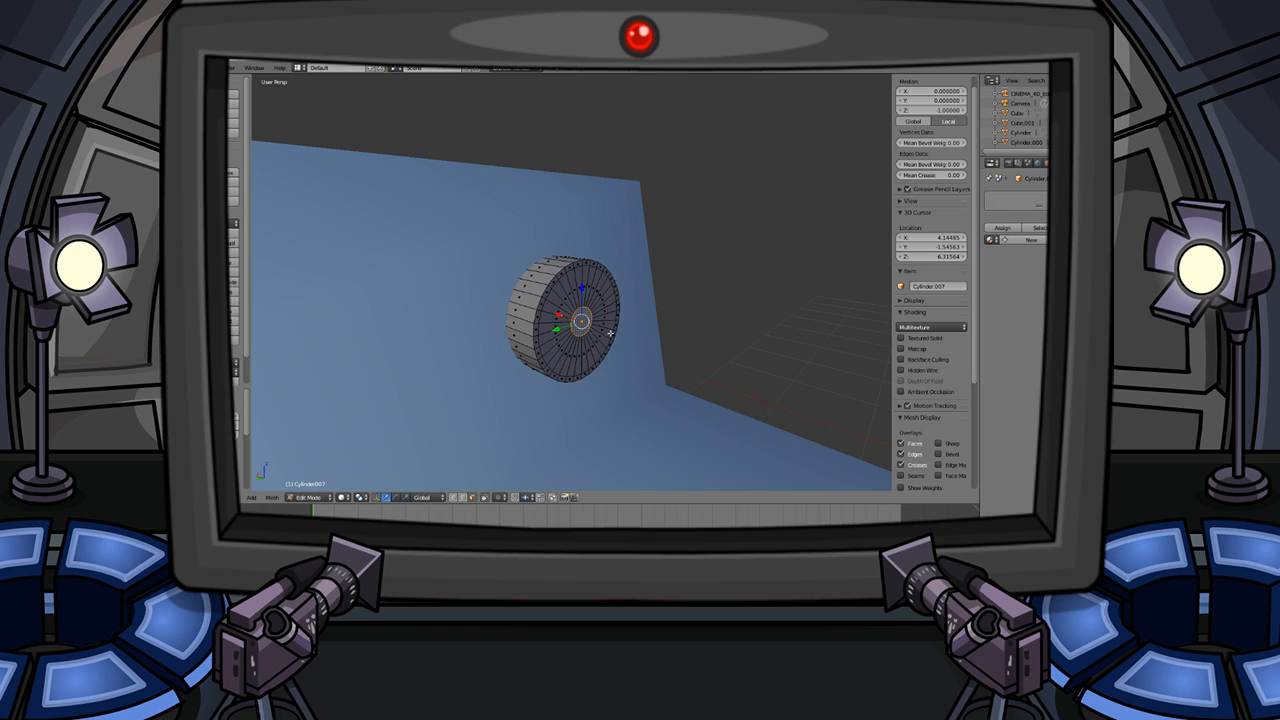
key(e)
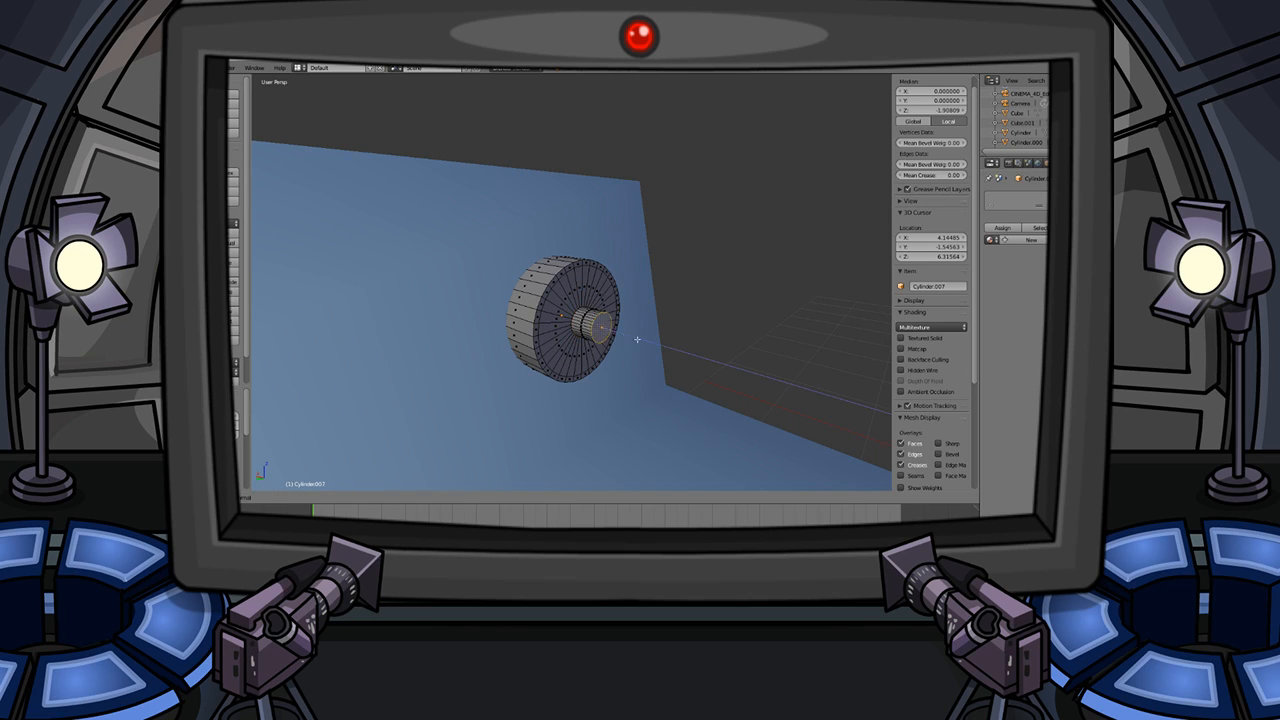
click(686, 334)
middle_drag(686, 334, 634, 310)
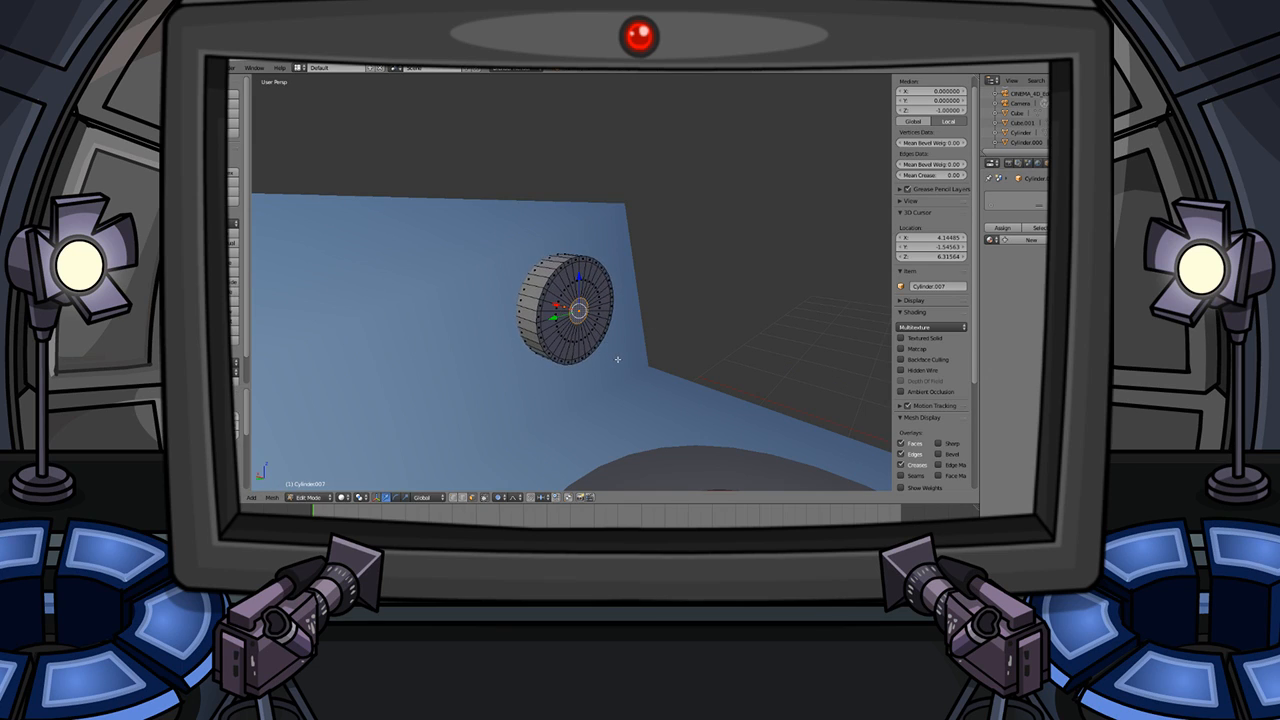
key(Tab)
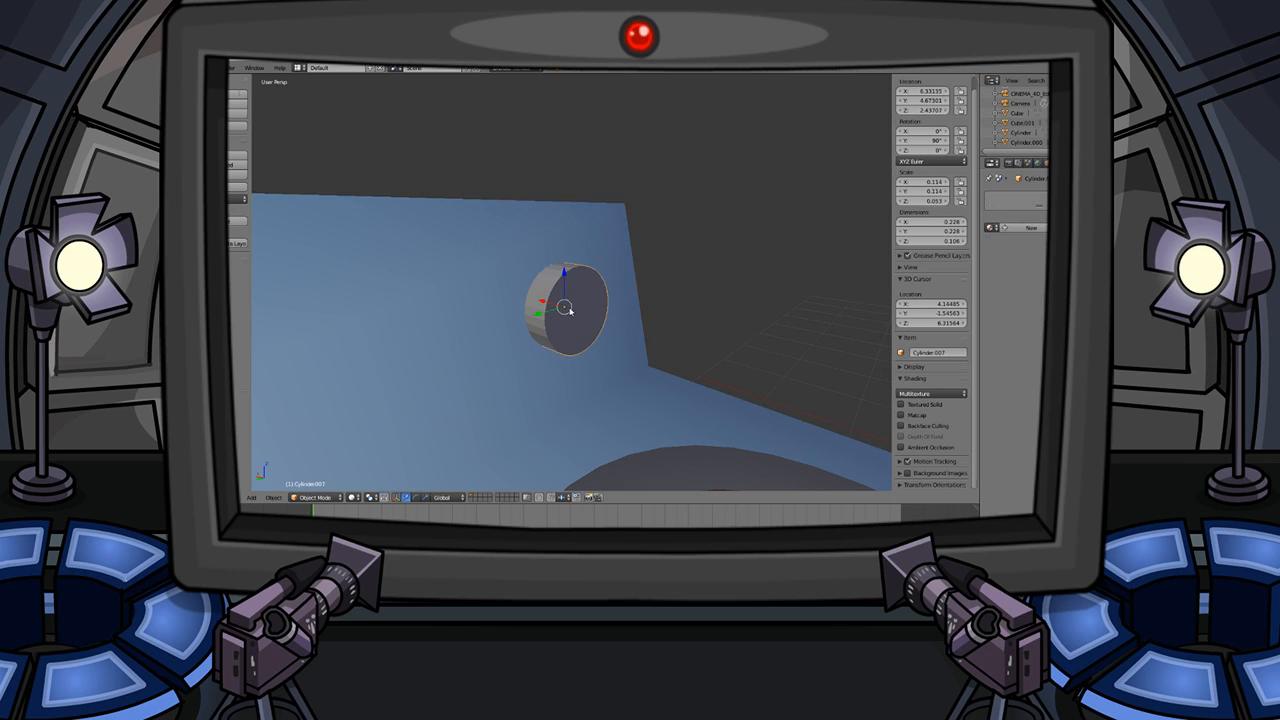
key(Tab)
scroll(576, 313, up, 2)
right_click(553, 330)
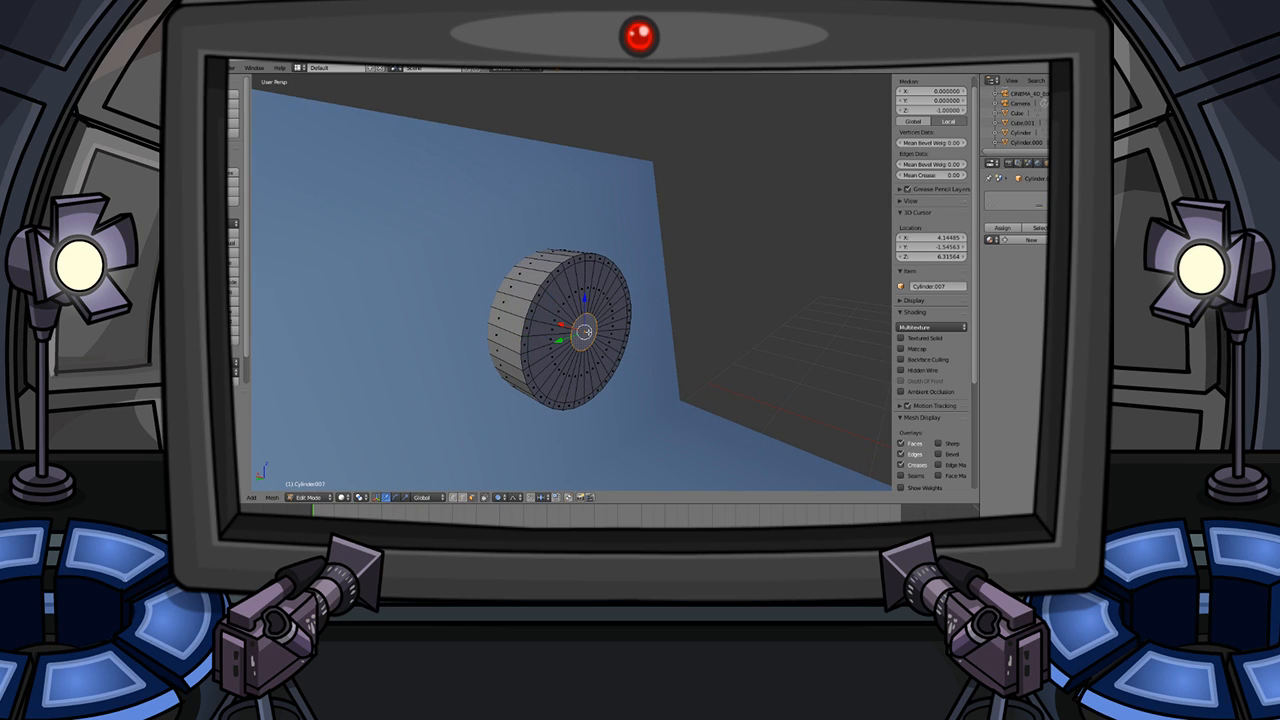
scroll(586, 330, up, 6)
scroll(594, 329, down, 6)
middle_drag(594, 329, 600, 337)
key(e)
click(688, 348)
key(s)
key(z)
click(664, 347)
key(ctrl+z)
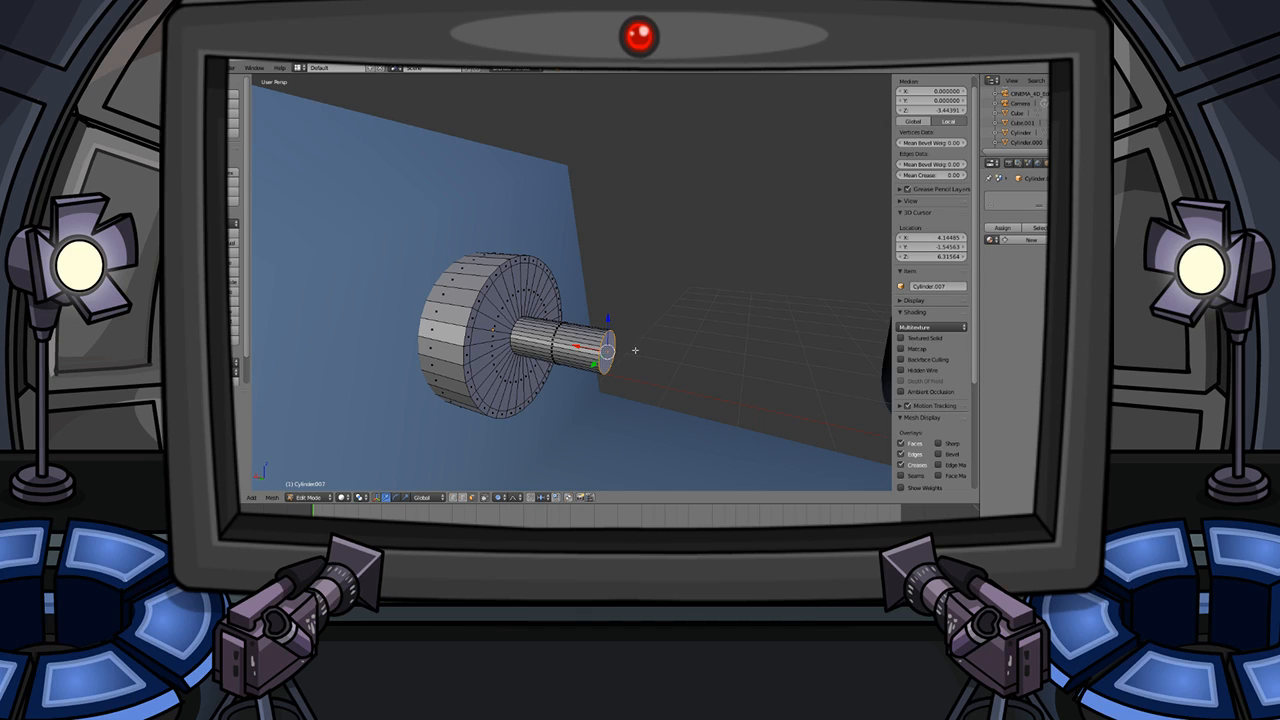
key(ctrl+z)
- Pull the knob's centre face outward with proportional editing and a reduced influence radius to form a cone, and leave mesh editing
key(g)
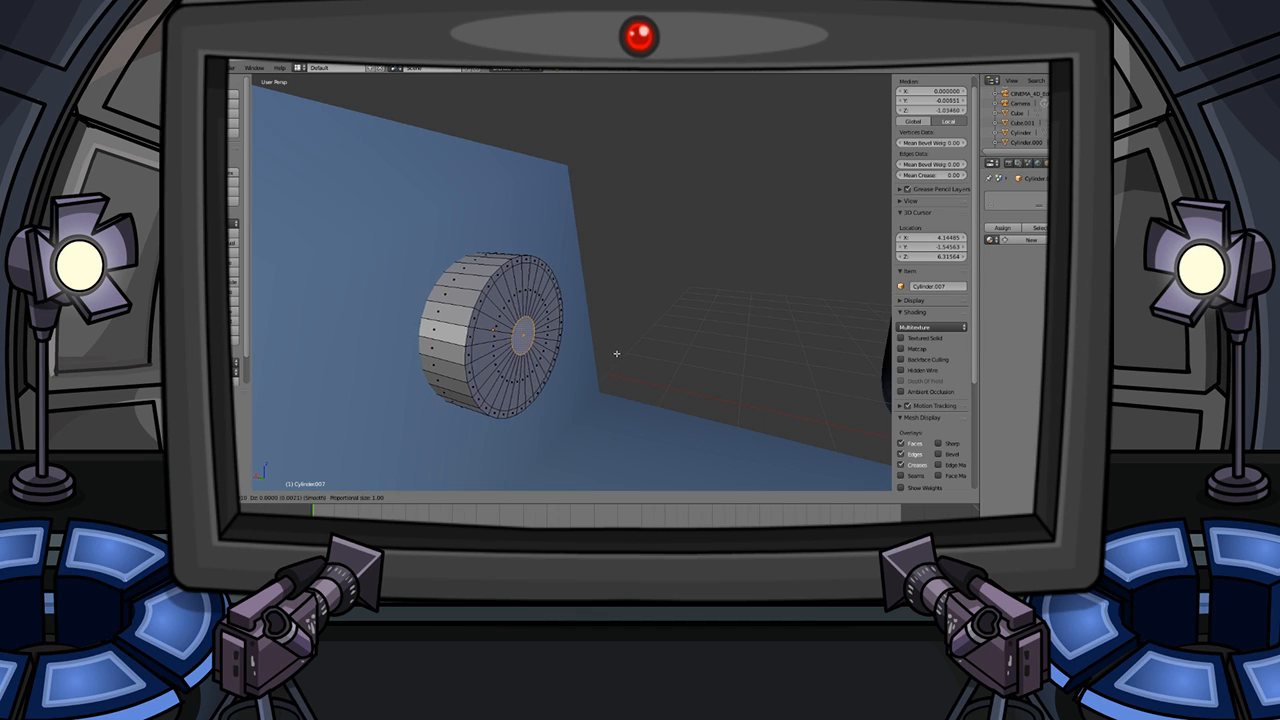
scroll(650, 352, up, 20)
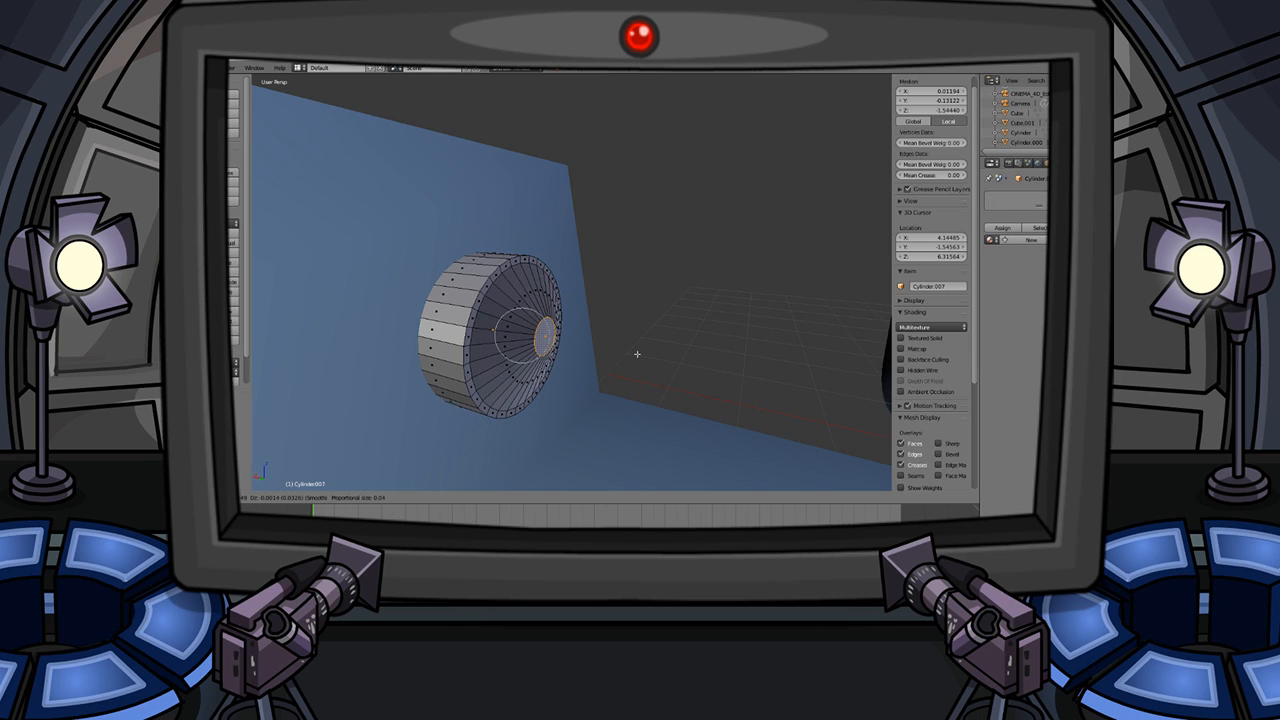
scroll(637, 353, up, 1)
click(637, 353)
key(Tab)
- Move the cone-shaped knob along the global X axis into the back panel, to about X 6.40
middle_drag(626, 341, 645, 322)
key(y)
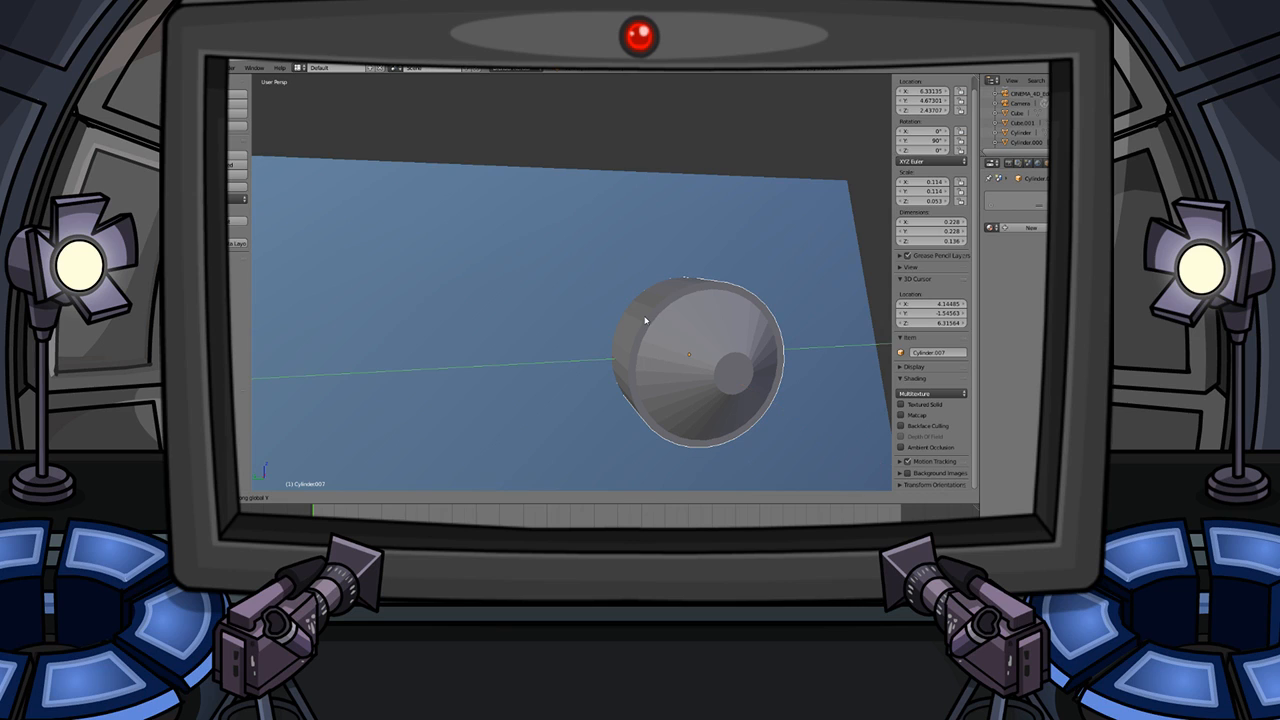
key(x)
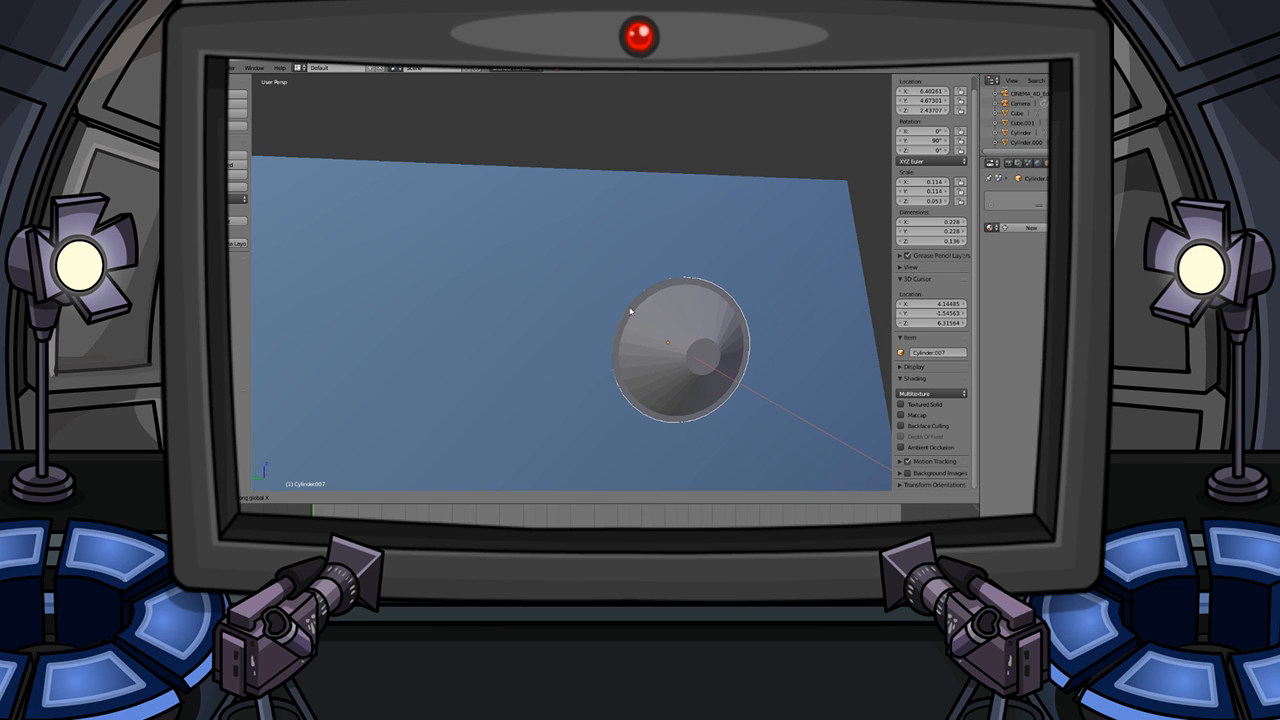
click(625, 310)
- Examine the whole stove with its new knob, render an image of the scene and close the render
scroll(513, 288, down, 4)
scroll(508, 296, down, 5)
mouse_move(571, 303)
middle_down()
mouse_move(506, 313)
mouse_move(572, 305)
middle_up()
scroll(516, 304, down, 6)
scroll(568, 304, up, 6)
scroll(568, 304, up, 3)
scroll(572, 305, down, 2)
middle_drag(382, 242, 425, 204)
click(230, 68)
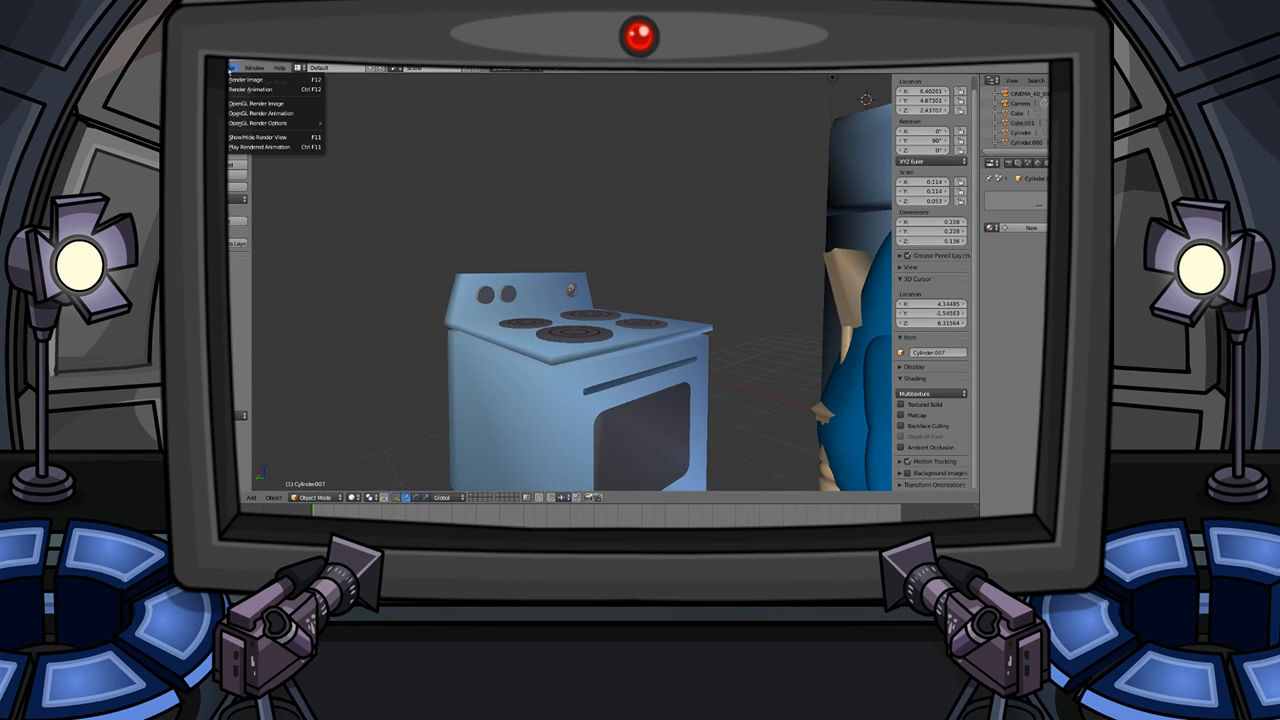
click(245, 79)
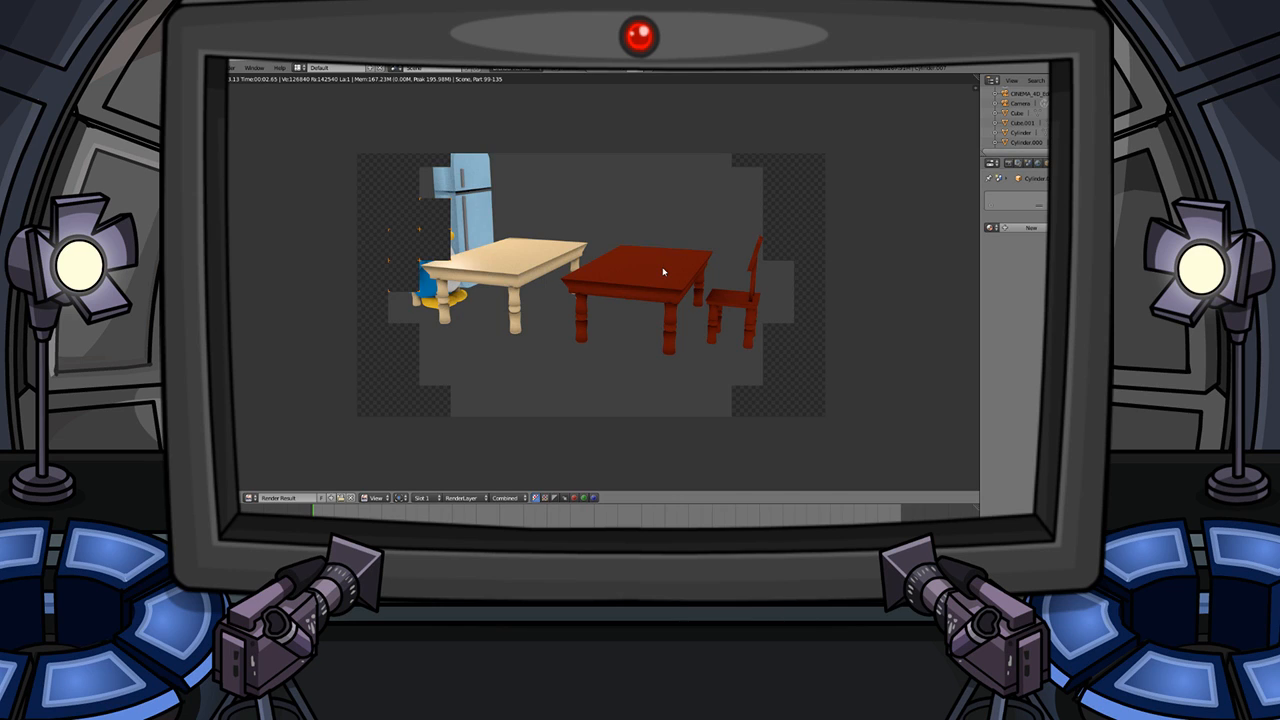
key(Escape)
- Apply smooth shading to the knobs on the stove's back panel and inspect them from several sides
scroll(470, 286, up, 6)
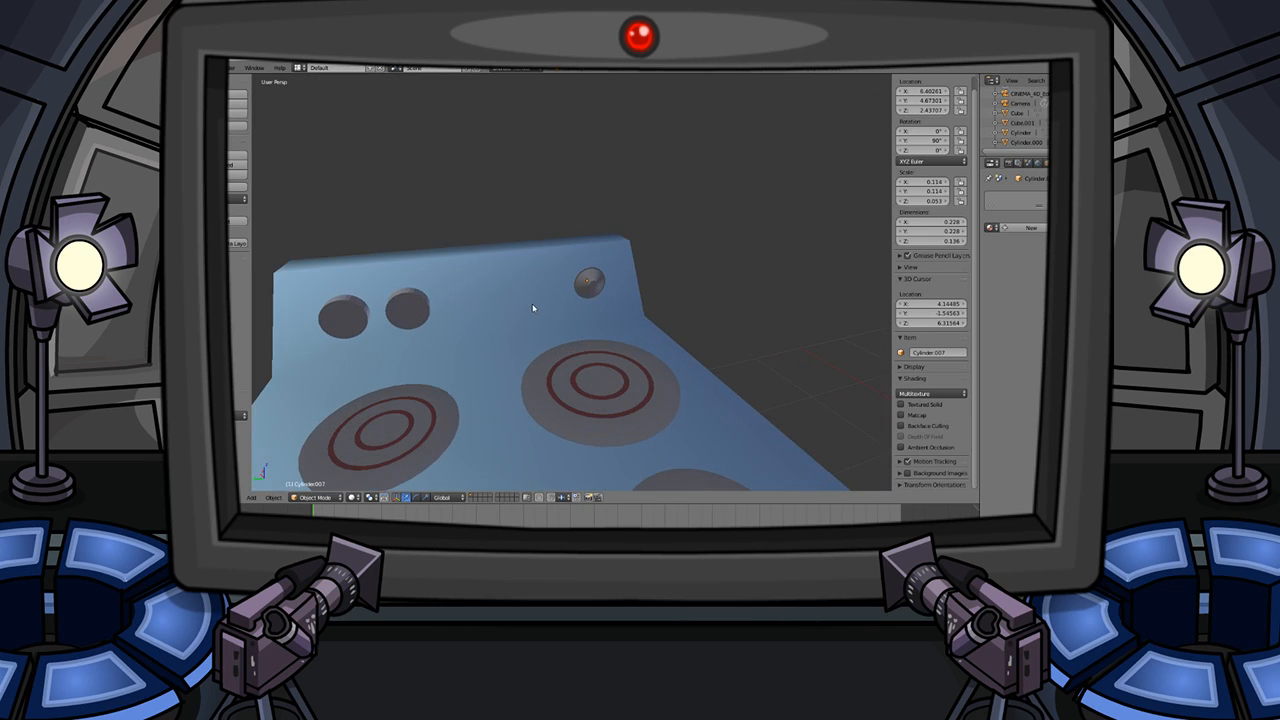
right_click(557, 270)
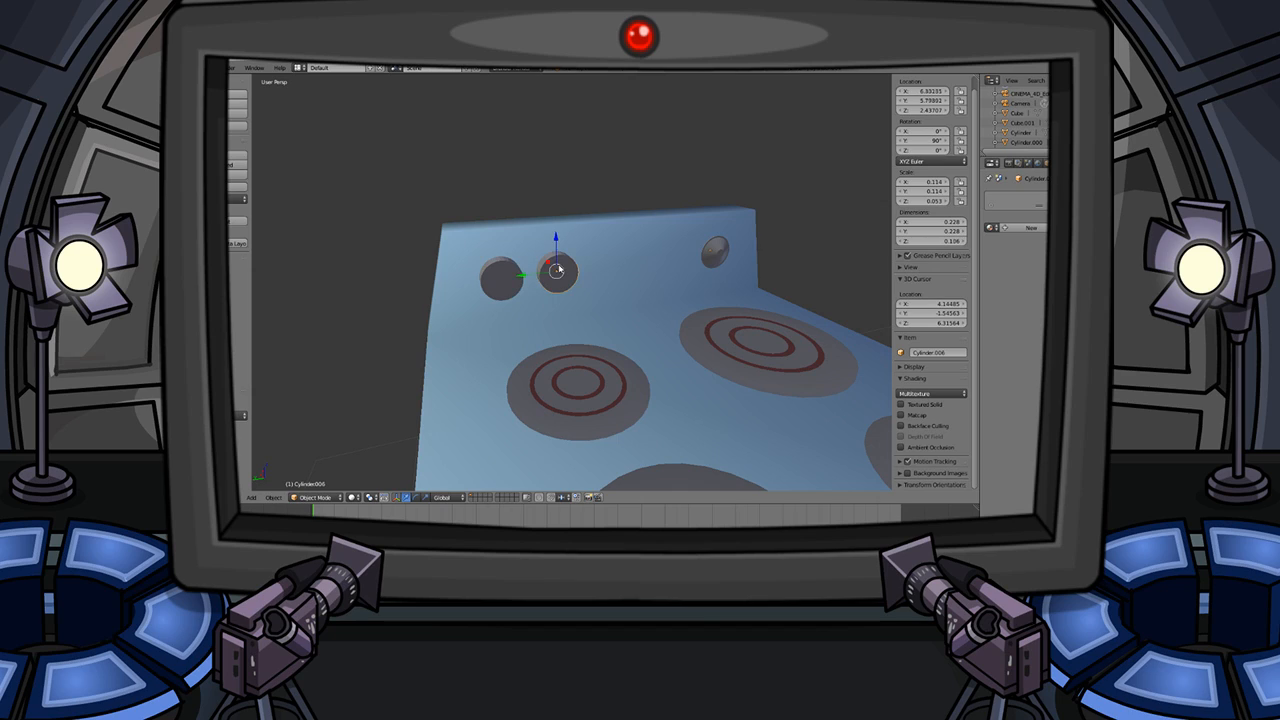
click(202, 221)
right_click(498, 277)
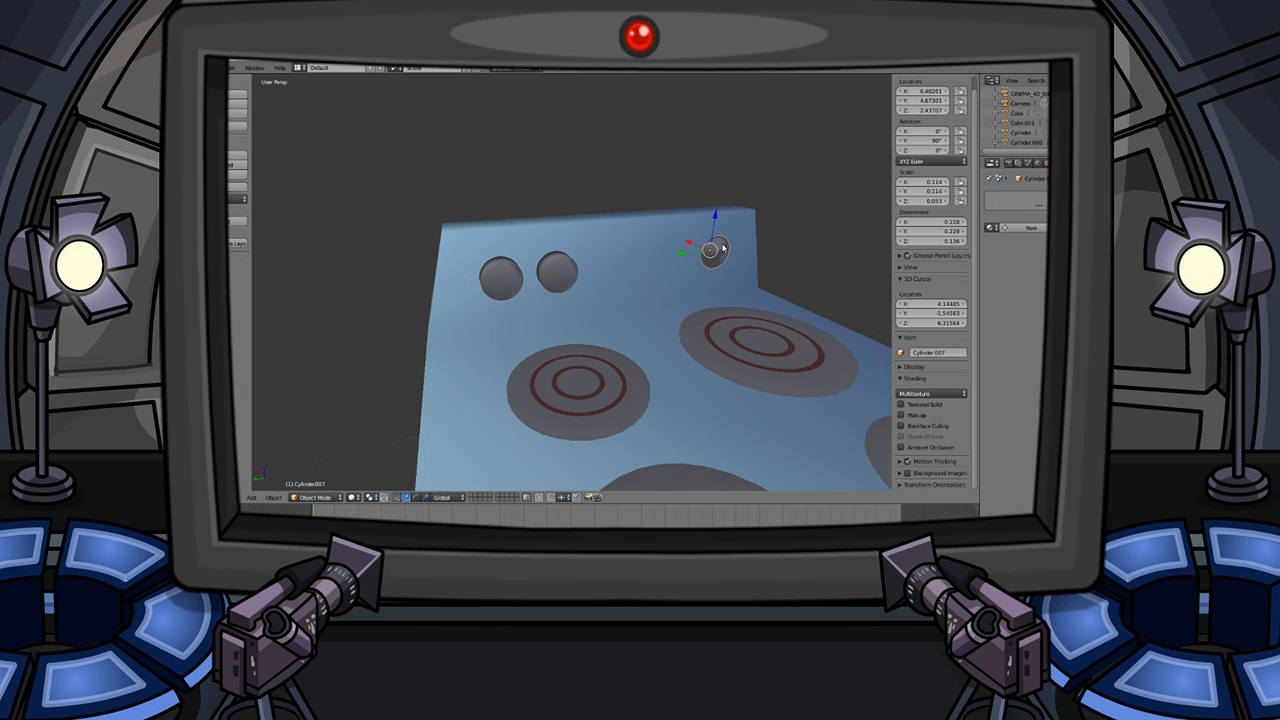
key(KP_Decimal)
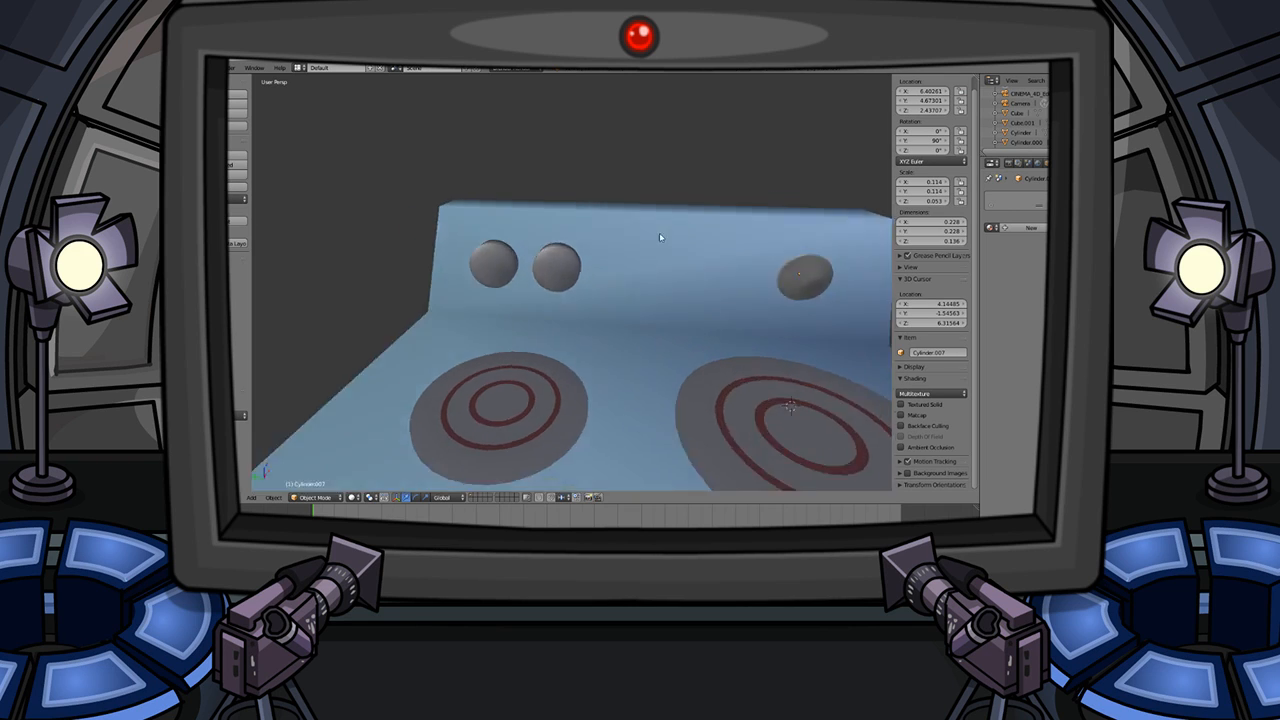
middle_drag(590, 240, 501, 243)
scroll(501, 243, down, 3)
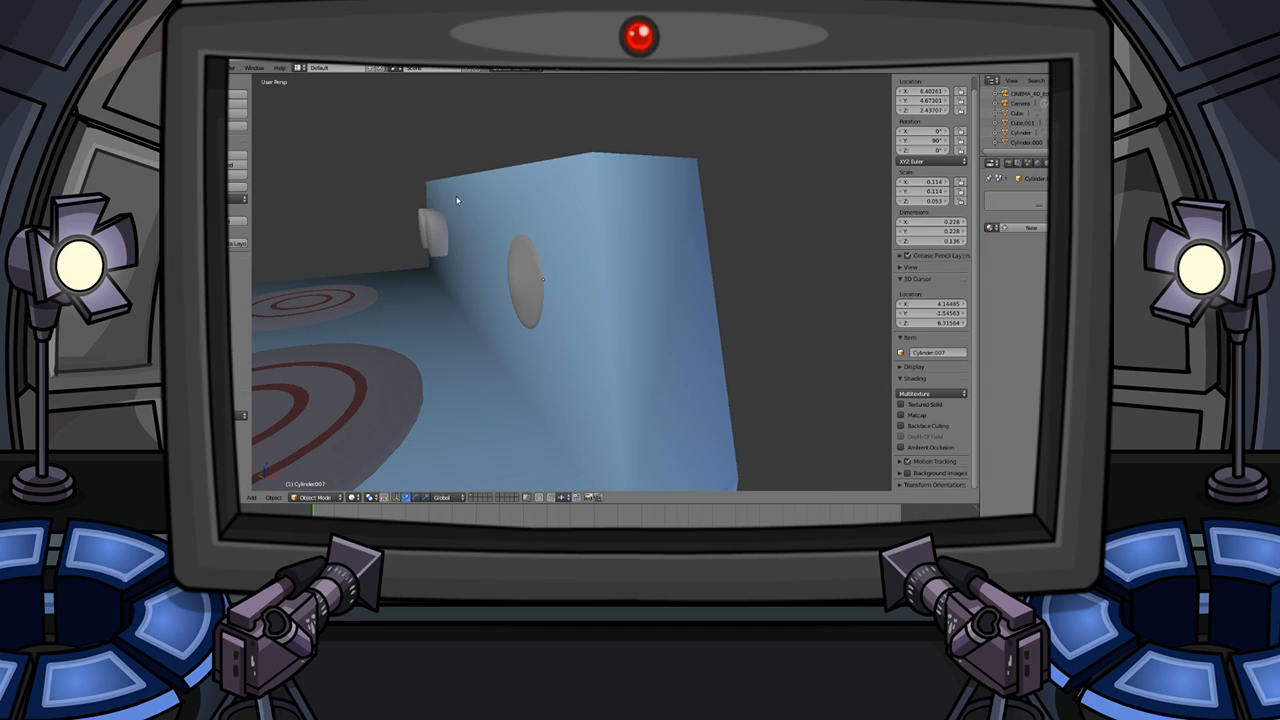
middle_drag(466, 246, 671, 257)
scroll(549, 250, down, 3)
scroll(651, 310, up, 5)
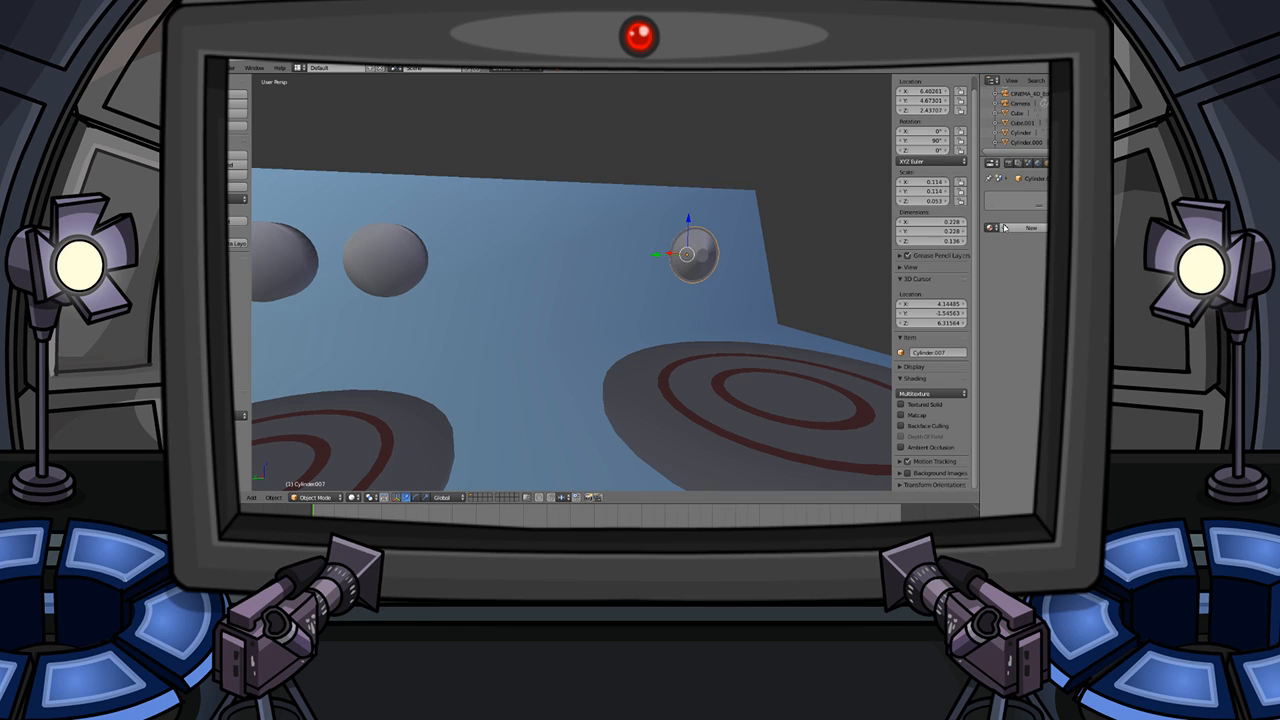
- Give the cone-shaped knob a new material with a grey diffuse colour
click(1030, 228)
shift+middle_drag(755, 234, 629, 288)
scroll(575, 328, up, 4)
scroll(575, 328, up, 2)
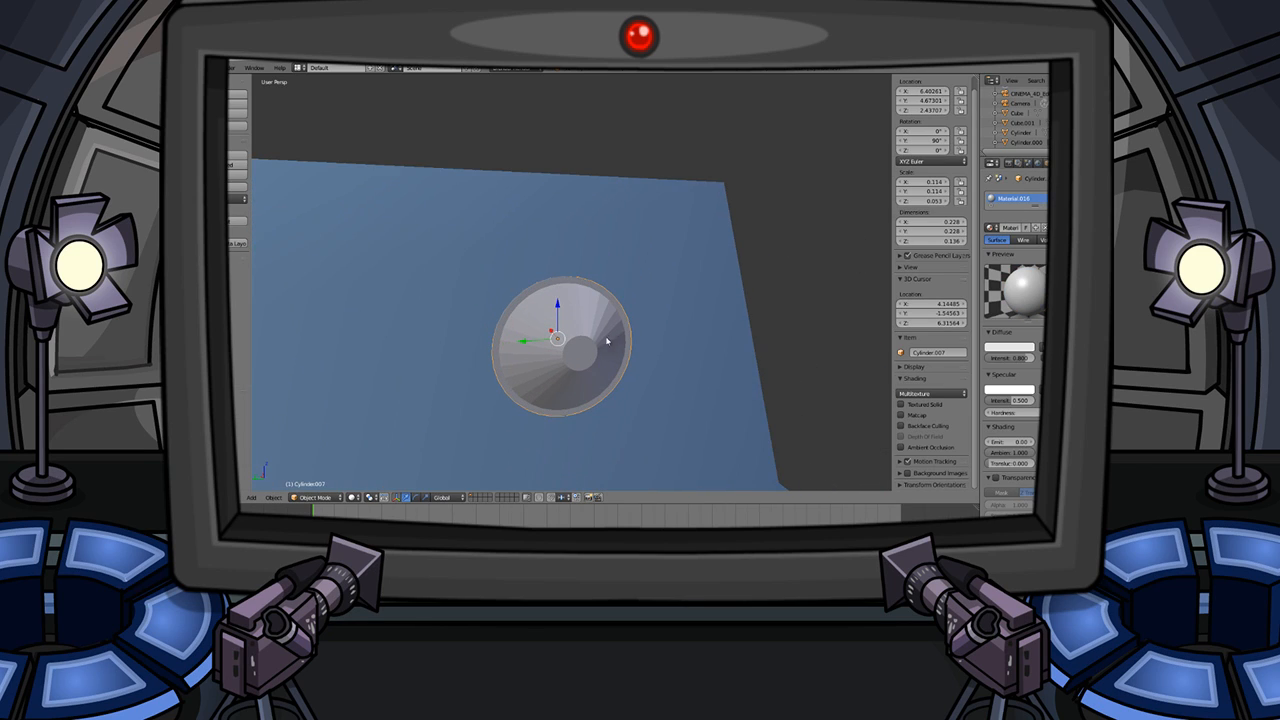
click(1010, 347)
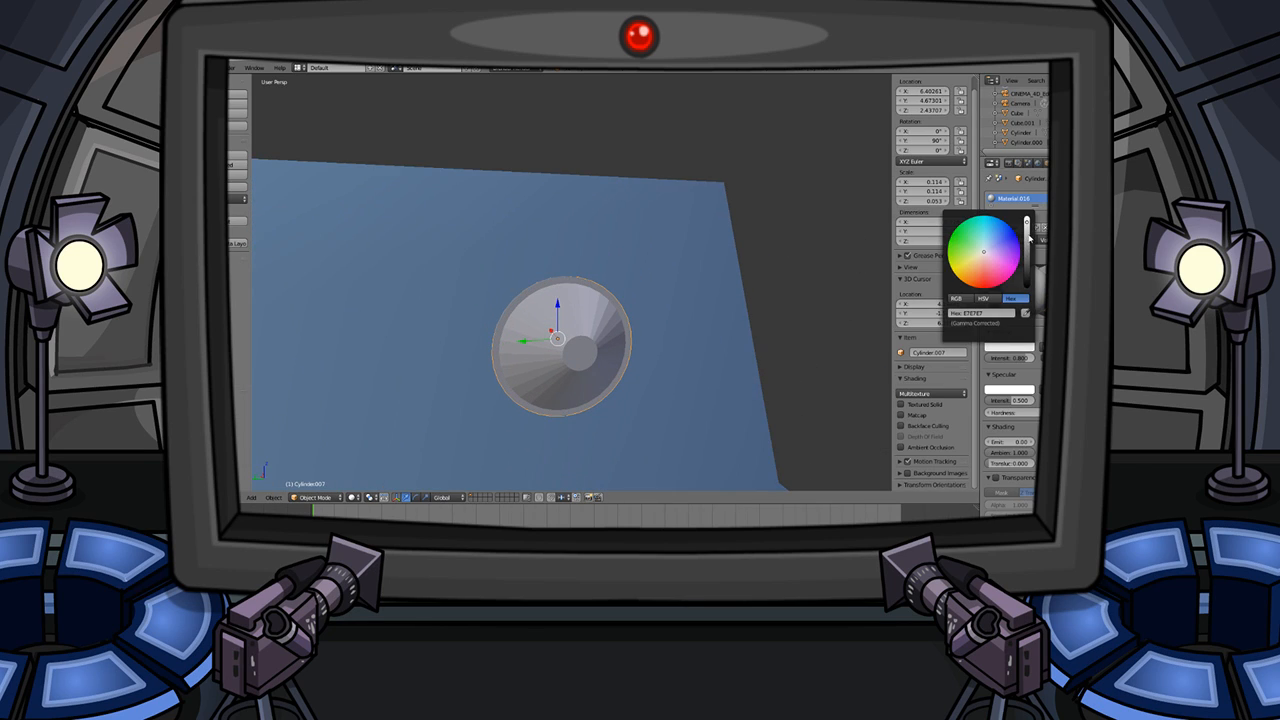
click(1028, 236)
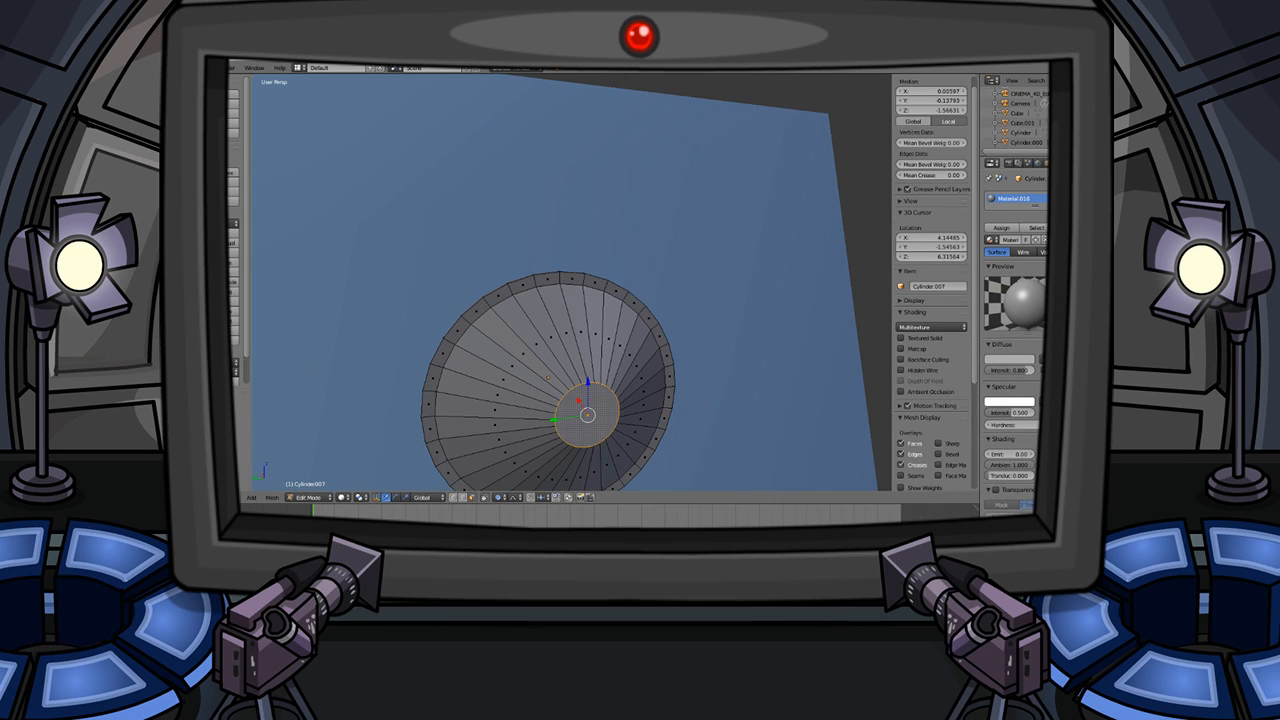
- Add a second material with a dark grey diffuse colour for the cone-shaped knob's centre face and return to object mode
click(1080, 198)
click(1028, 262)
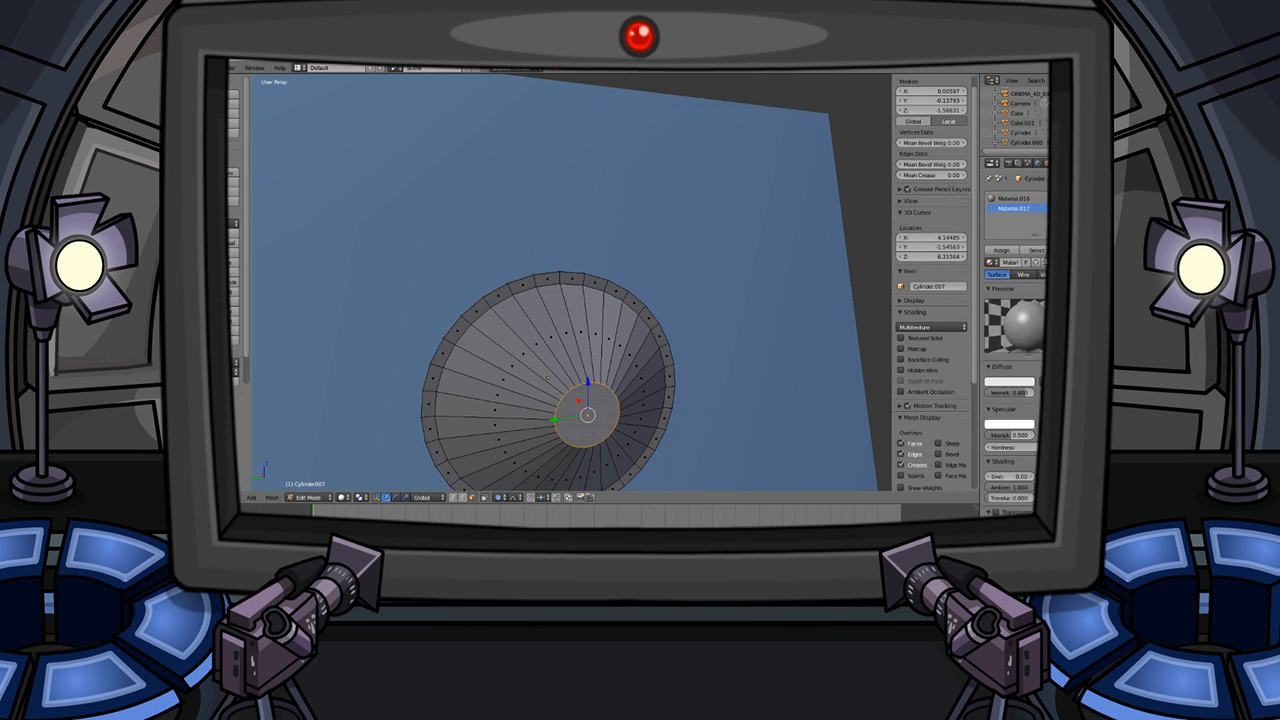
click(1016, 380)
click(1028, 292)
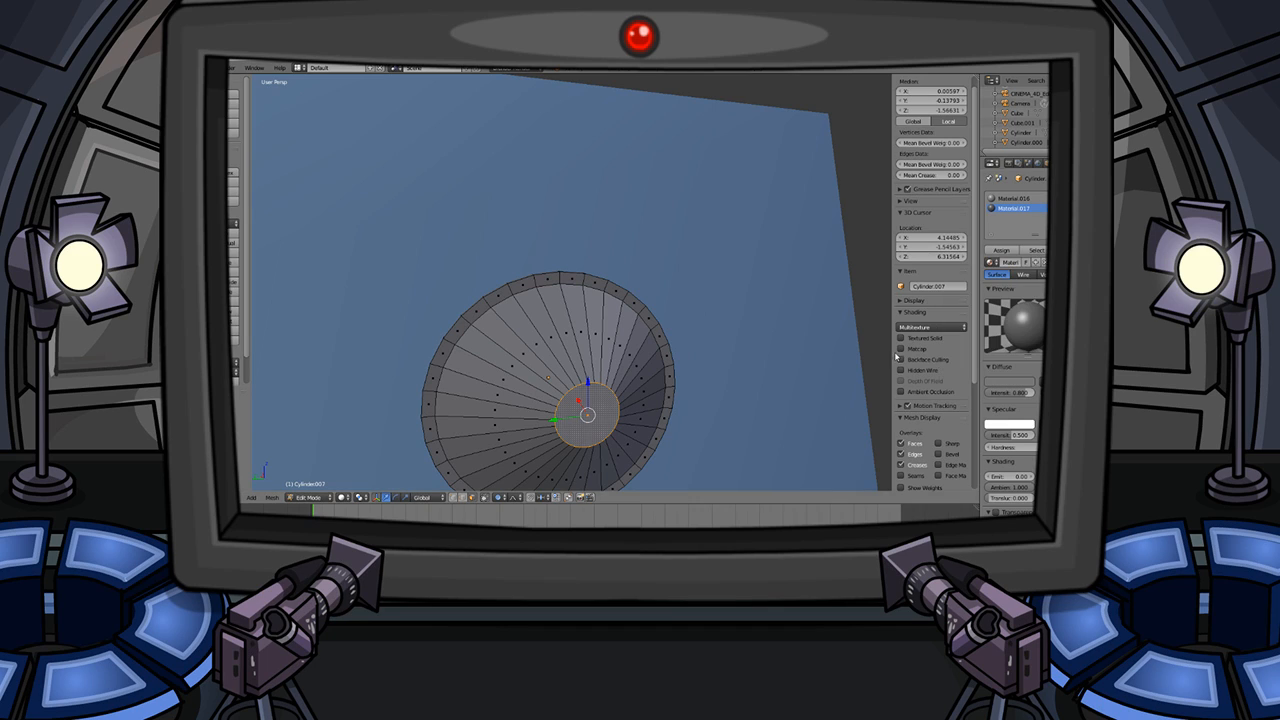
key(Tab)
scroll(657, 381, down, 10)
middle_drag(577, 357, 617, 357)
scroll(617, 357, down, 6)
scroll(549, 323, up, 6)
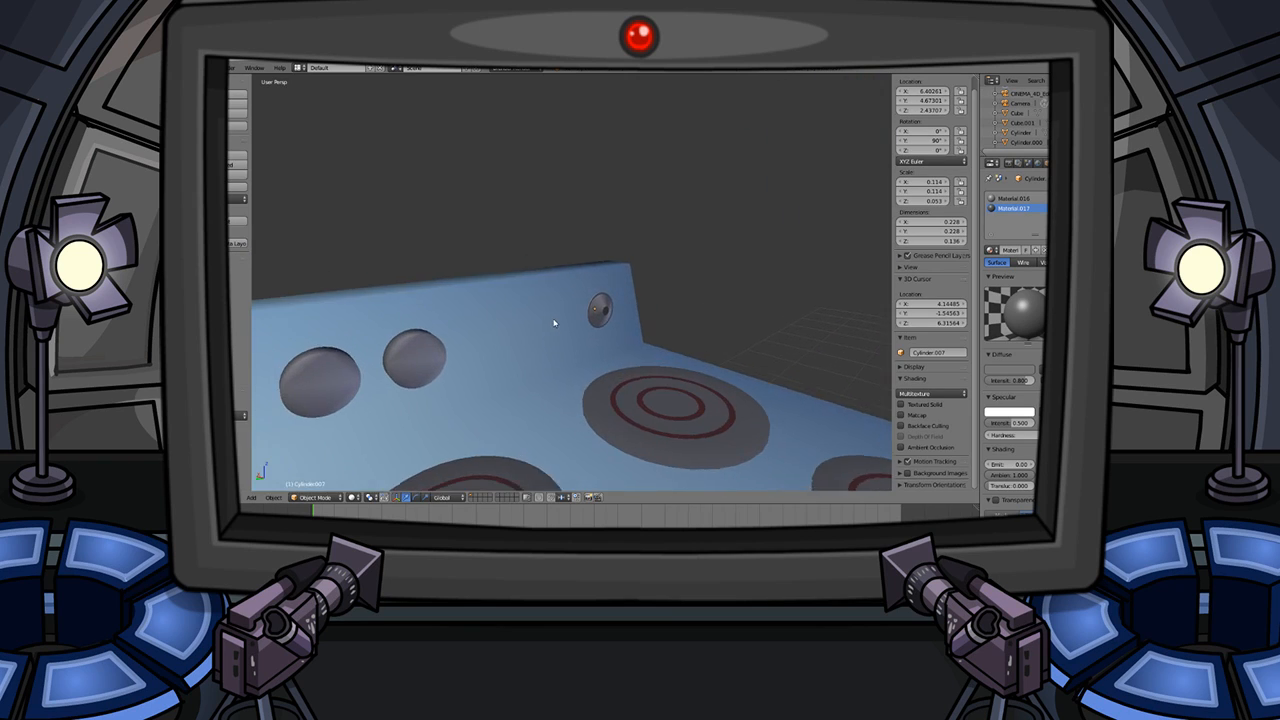
- Assign the existing Material.016 to the middle one of the three knobs
middle_drag(549, 323, 557, 322)
right_click(557, 322)
click(990, 228)
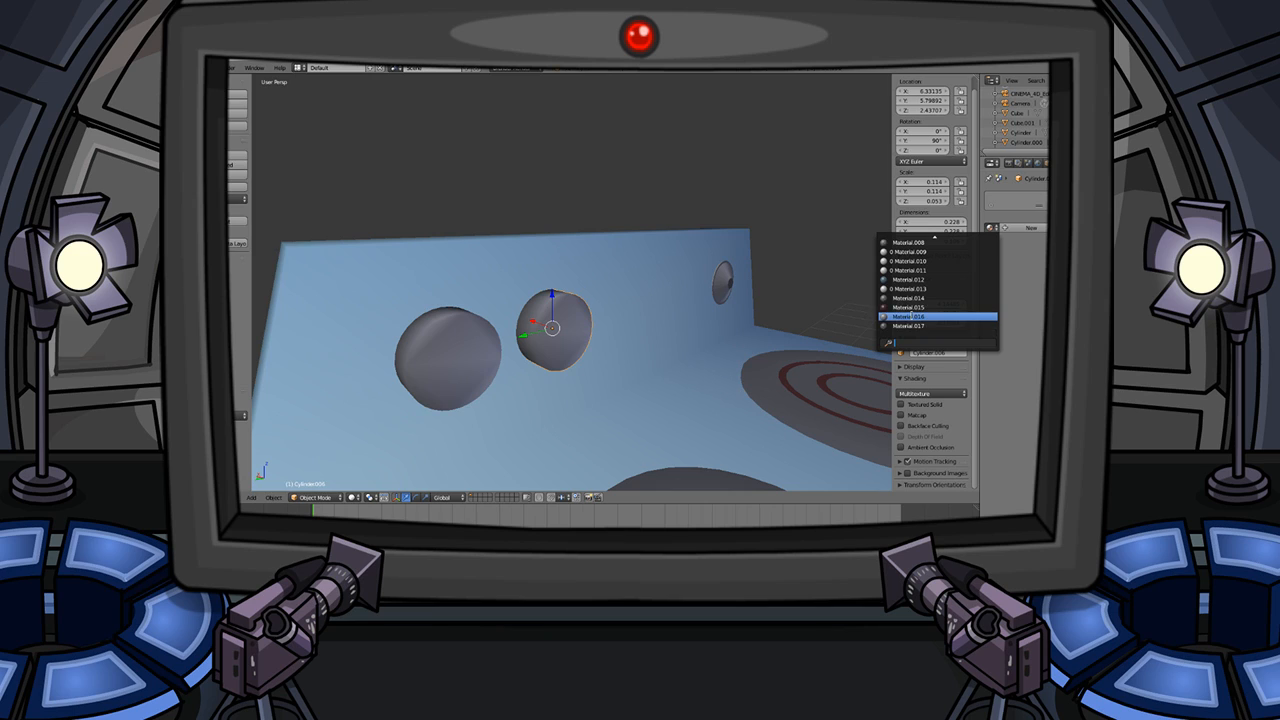
click(908, 316)
- Assign the existing Material.016 to the remaining uncoloured large knob on the stove's back panel
right_click(445, 352)
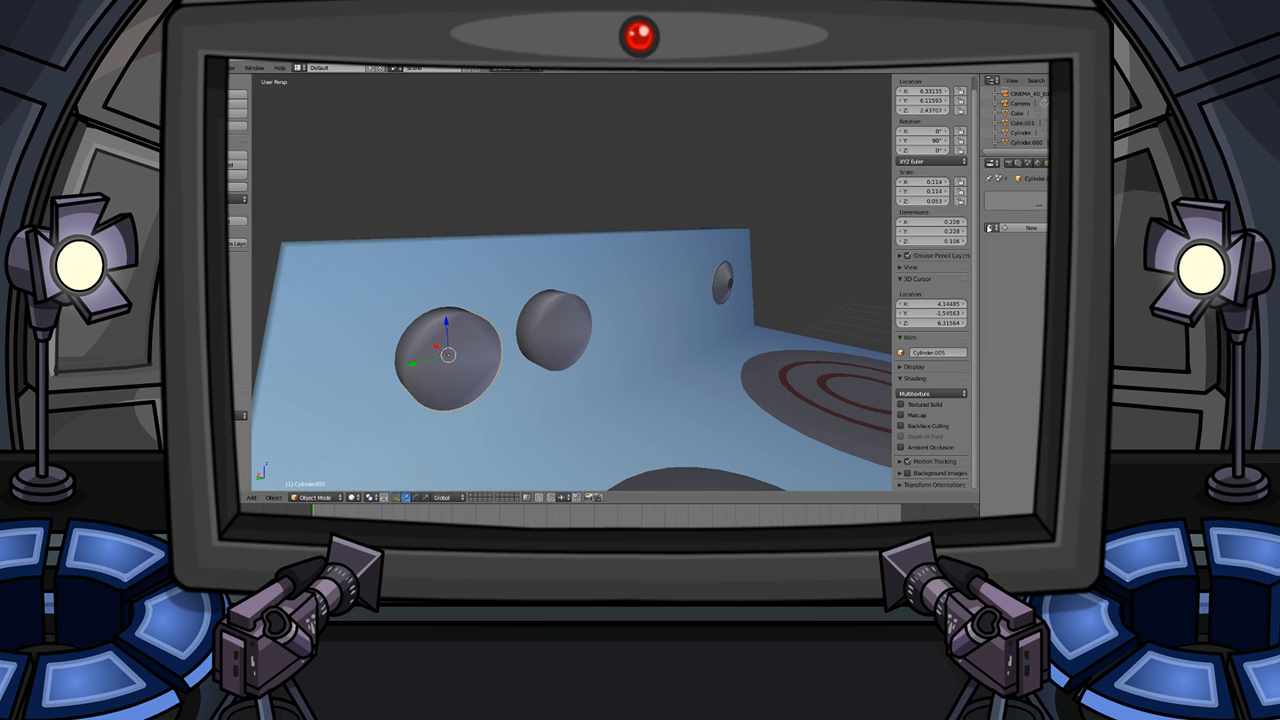
click(990, 228)
click(920, 314)
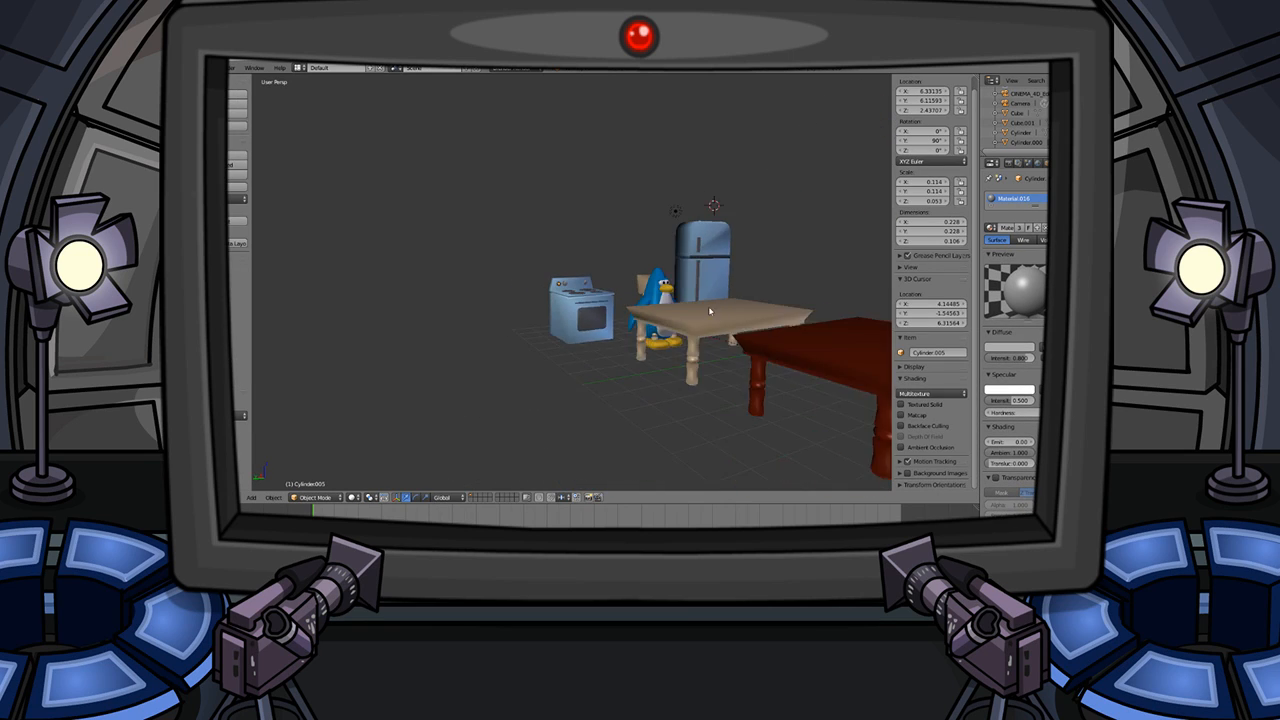
- Move the camera along the X axis to about X -4.57, render the scene and close the render
scroll(710, 311, down, 7)
middle_drag(710, 311, 737, 308)
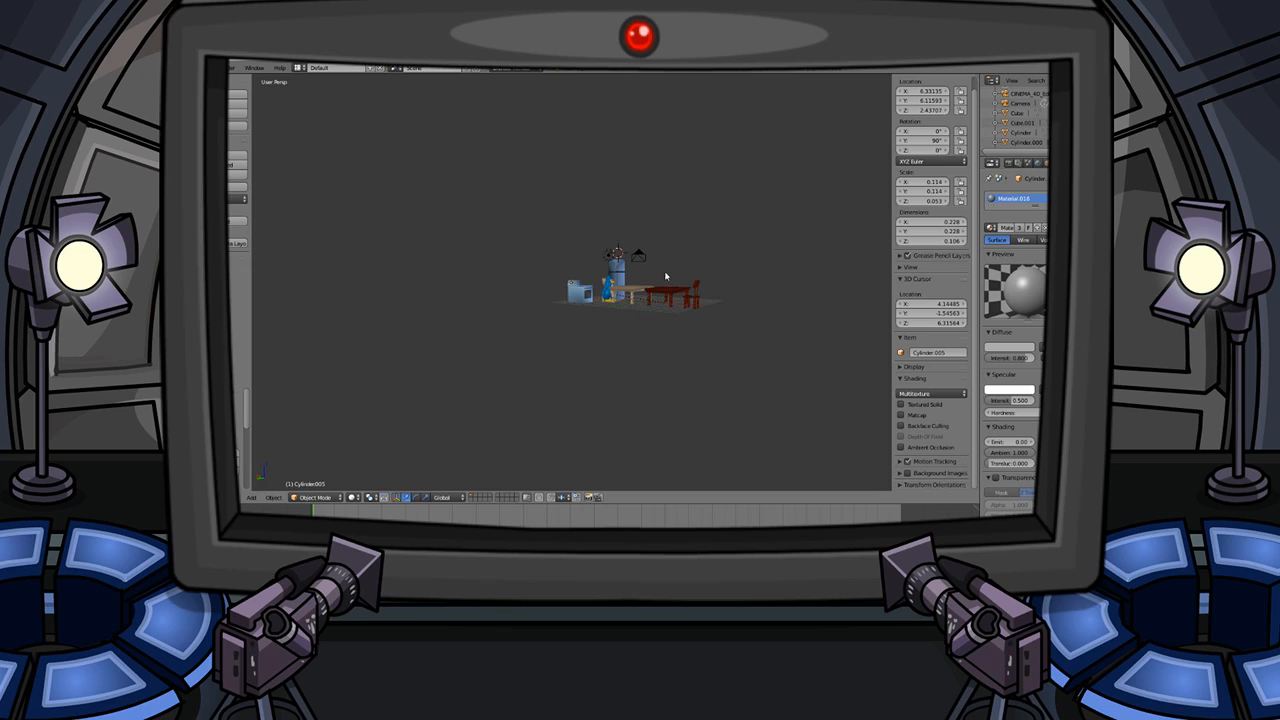
scroll(666, 277, up, 2)
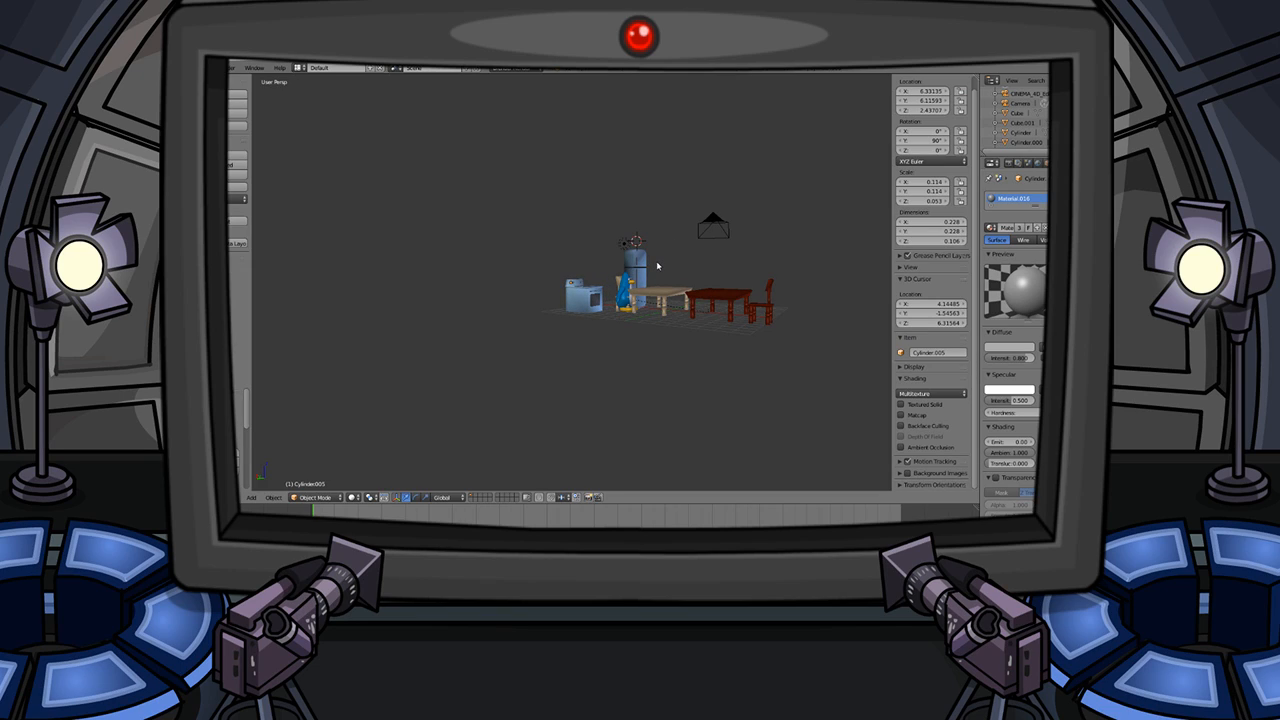
key(ctrl+c)
key(ctrl+shift+c)
right_click(688, 230)
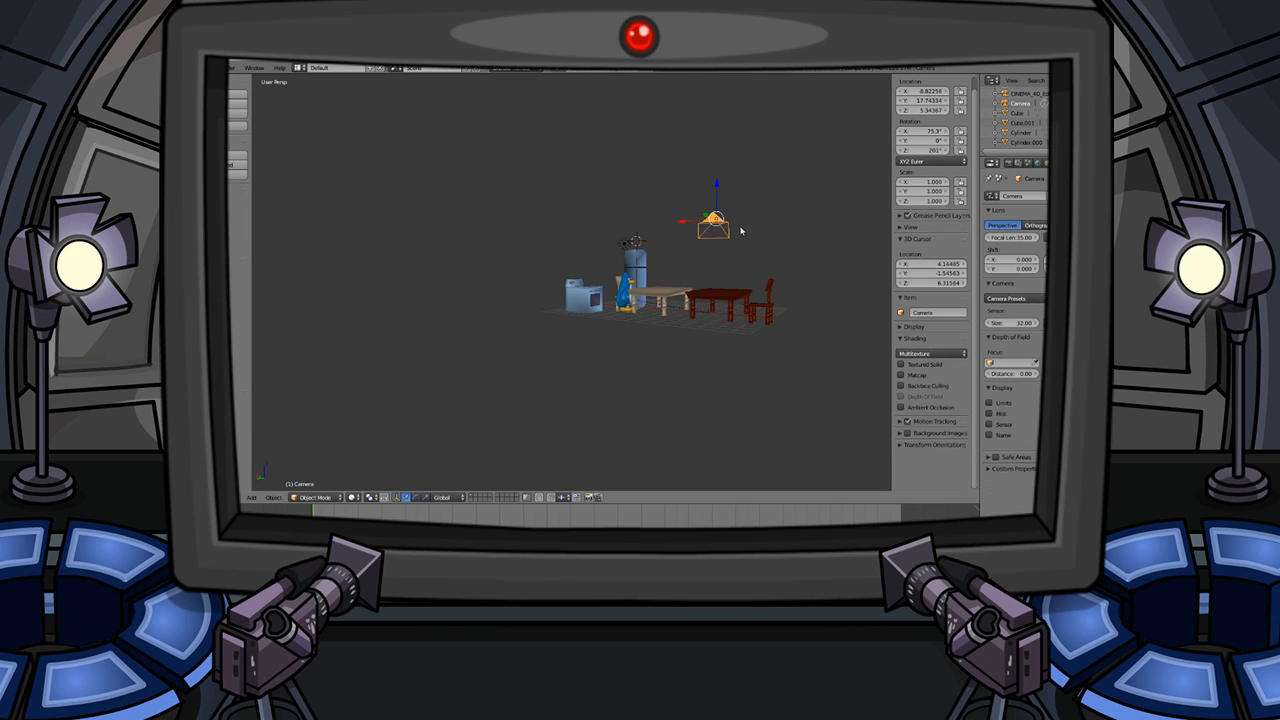
middle_drag(688, 230, 711, 263)
key(g)
key(x)
click(558, 206)
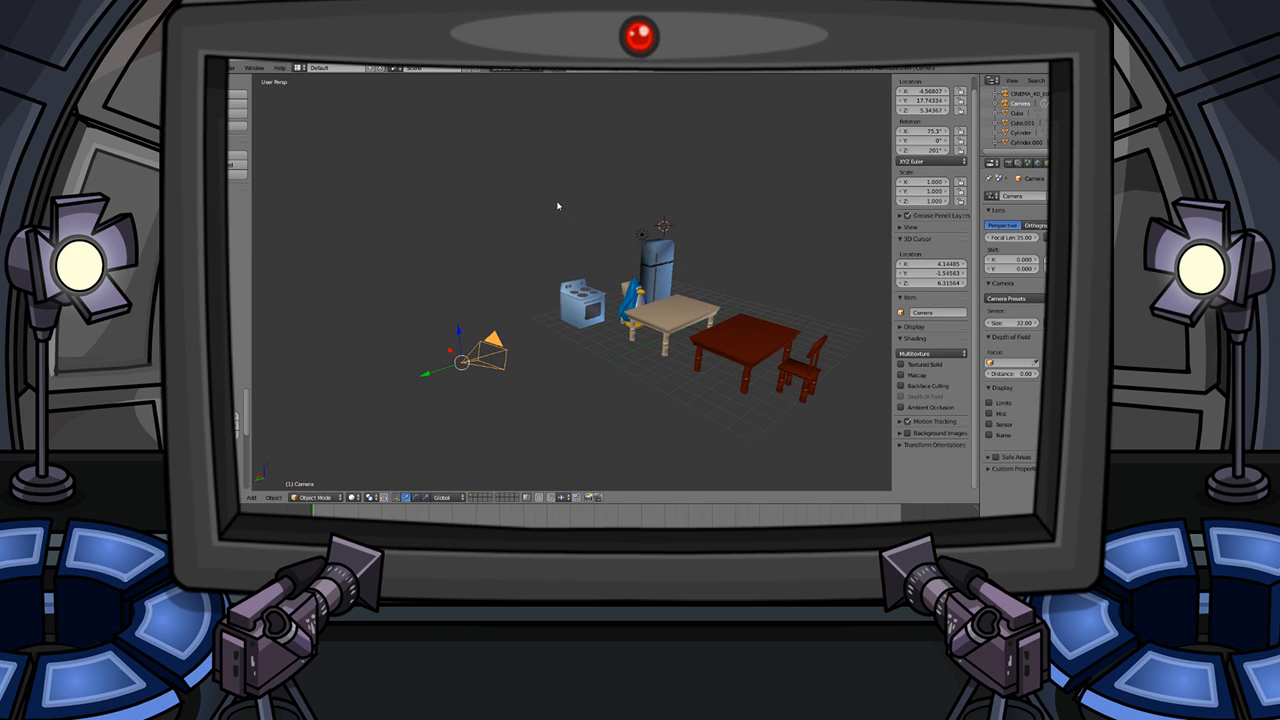
click(246, 80)
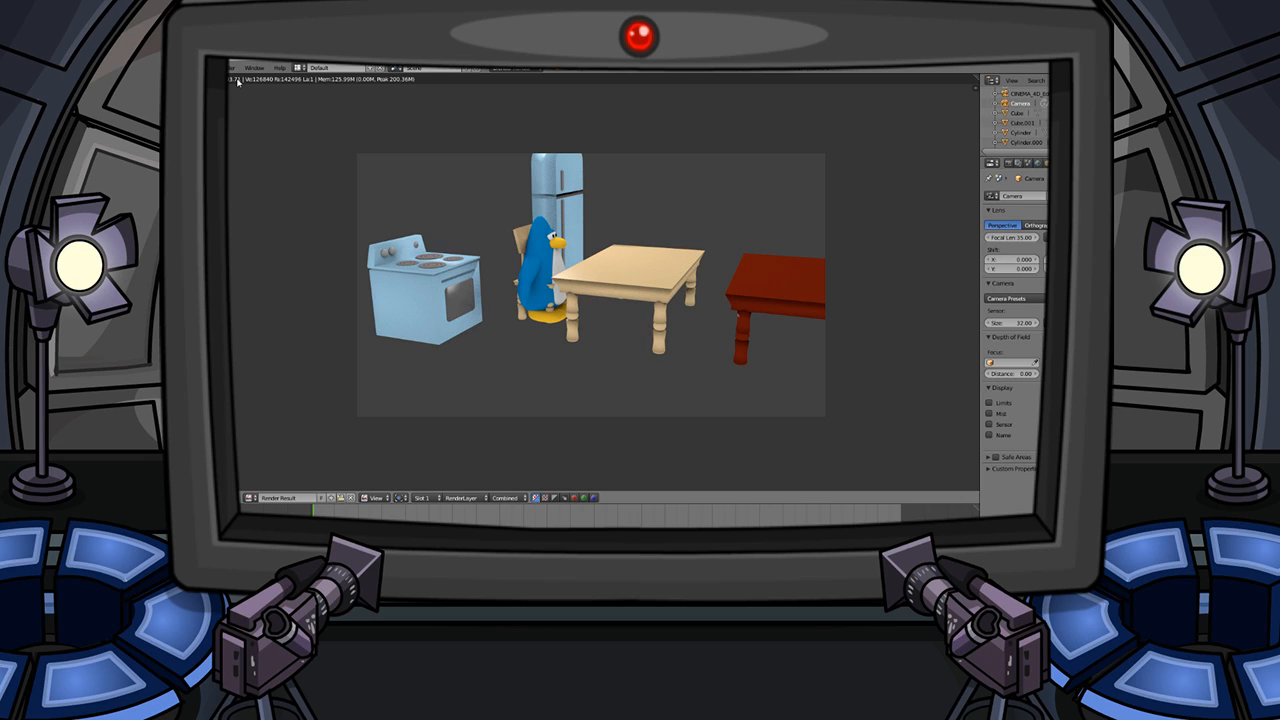
key(Escape)
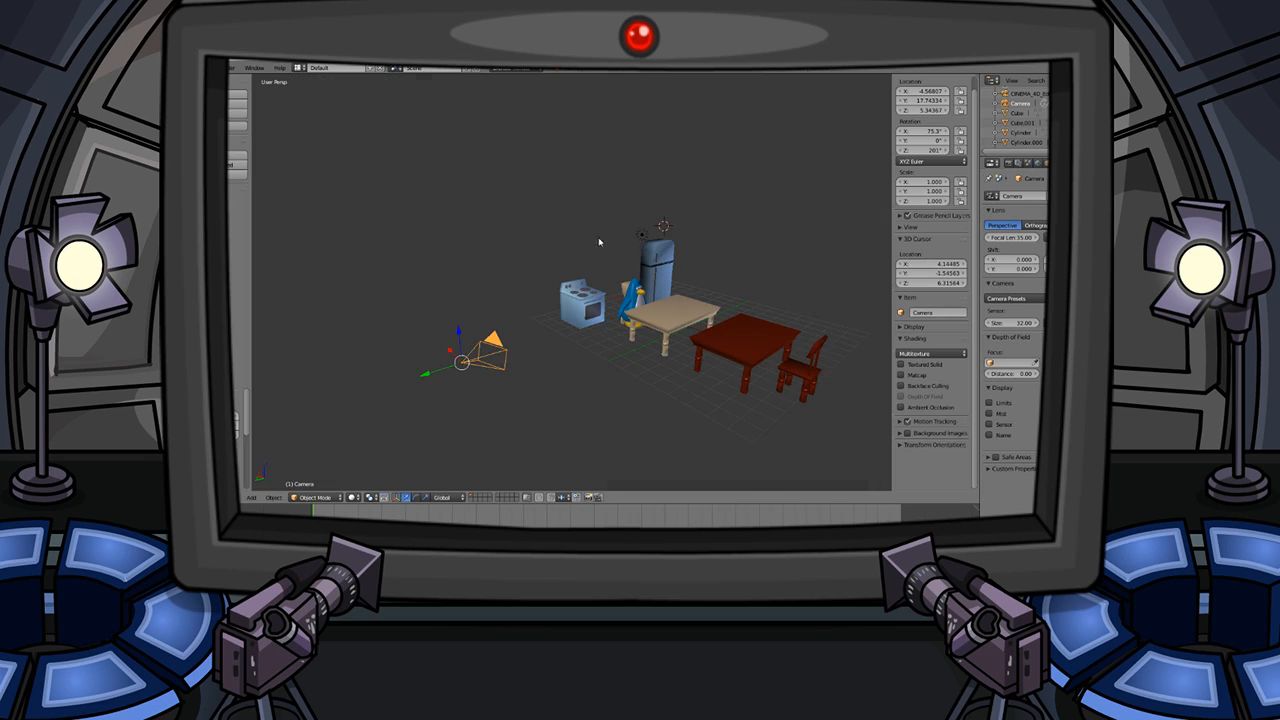
- Move the camera along the Y axis to about Y 5.65, closer to the furniture
key(g)
key(y)
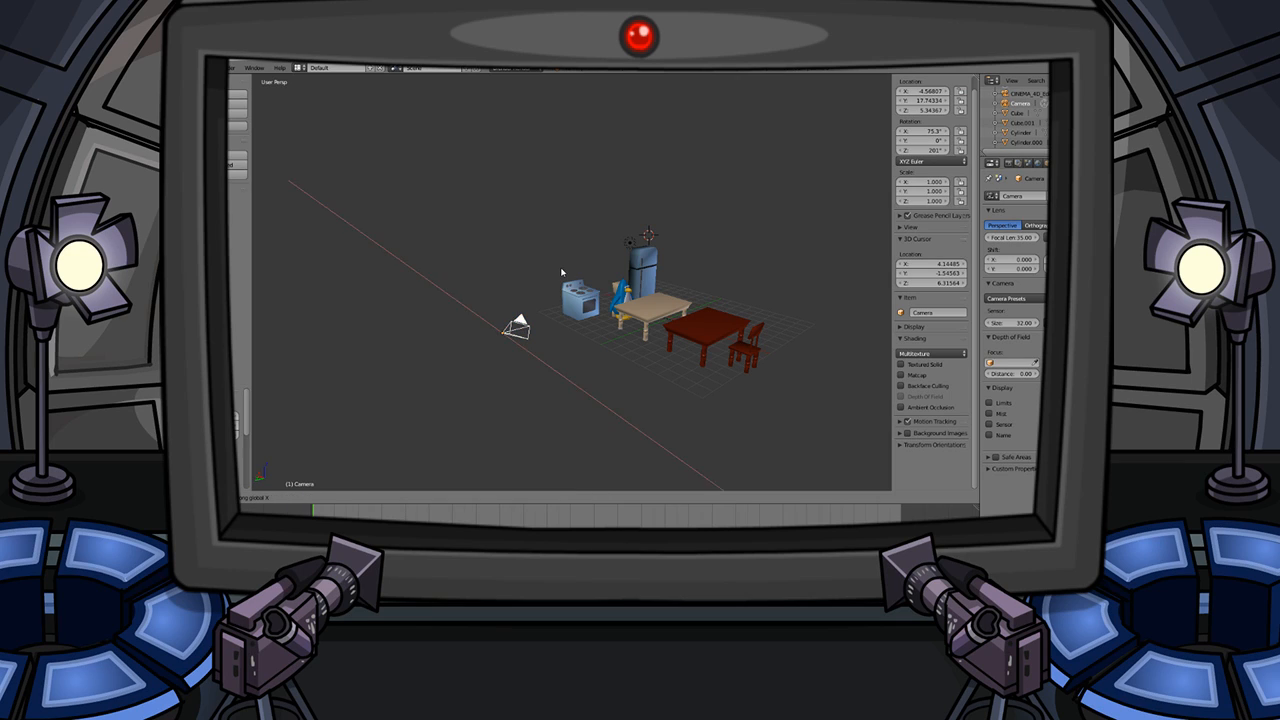
click(729, 254)
middle_drag(729, 254, 644, 272)
key(g)
key(x)
key(y)
click(686, 281)
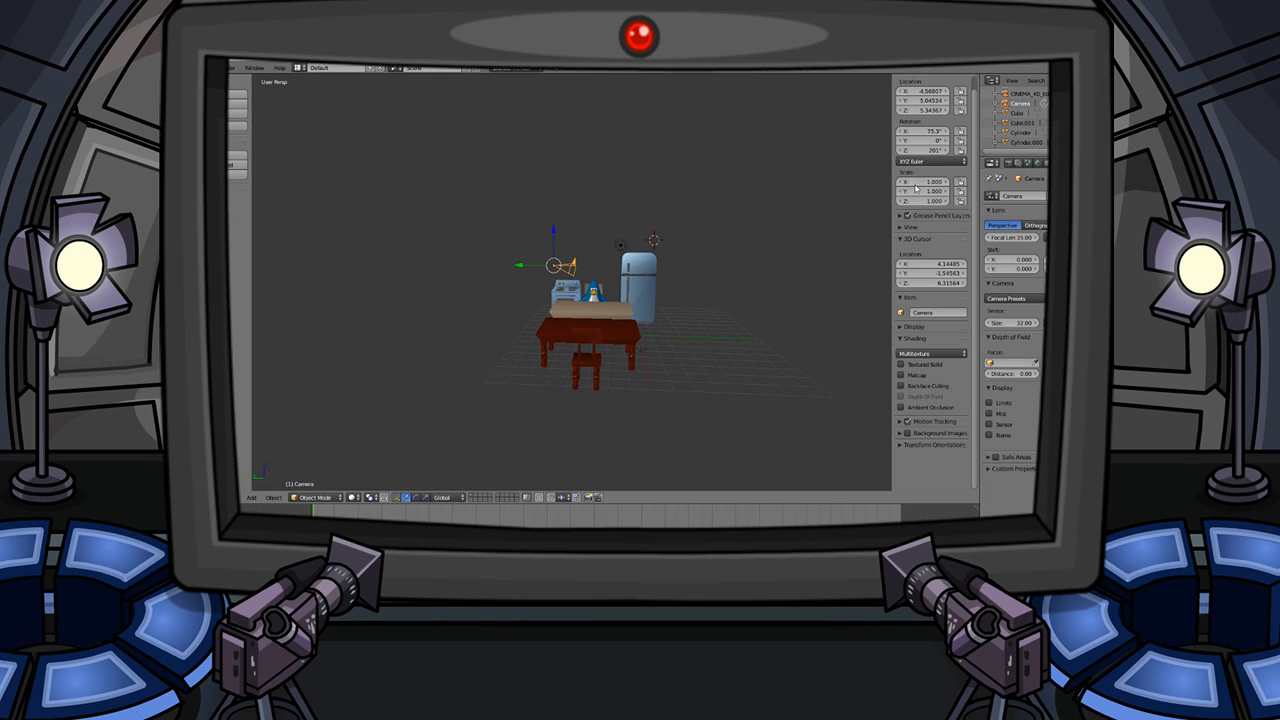
- Rotate the camera to 263° around Z and move it to about X -8.36, Y 3.03
drag(914, 140, 970, 151)
key(ctrl+z)
key(ctrl+z)
key(g)
key(x)
key(y)
click(615, 262)
middle_drag(615, 262, 533, 278)
key(g)
key(x)
key(y)
key(x)
click(474, 287)
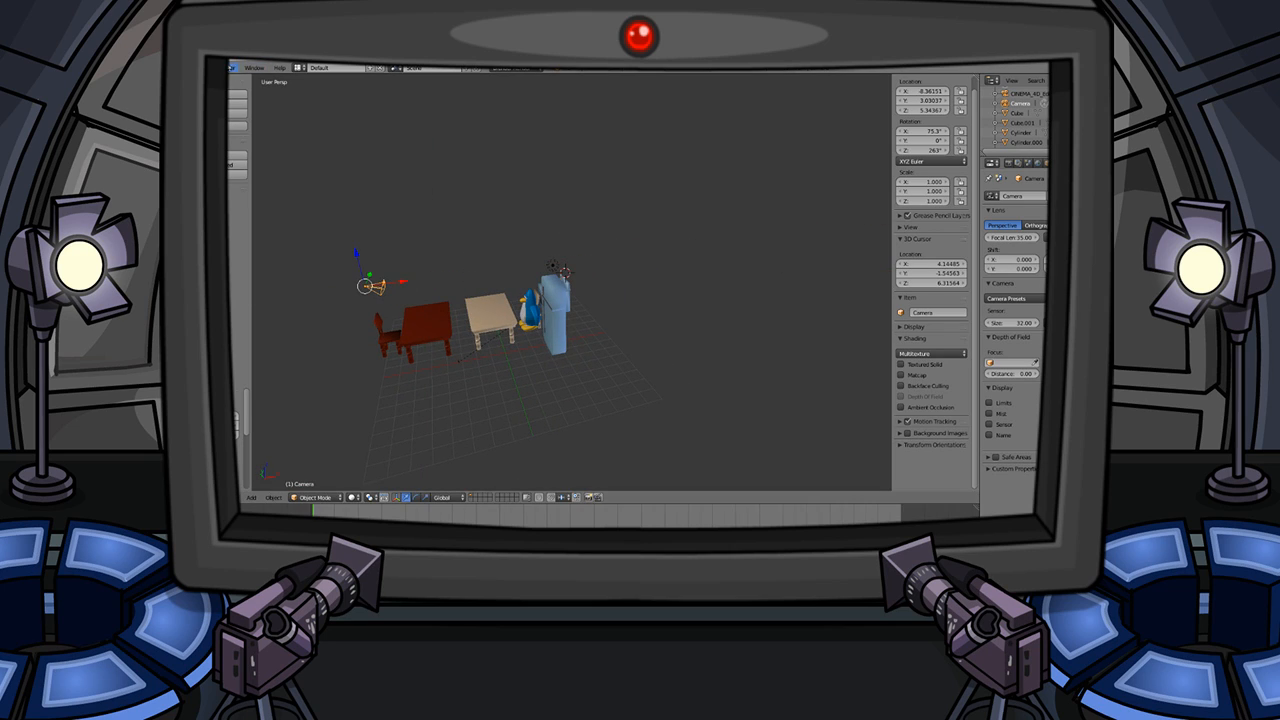
- Render the scene from the new camera position and close the render result
click(233, 68)
click(238, 78)
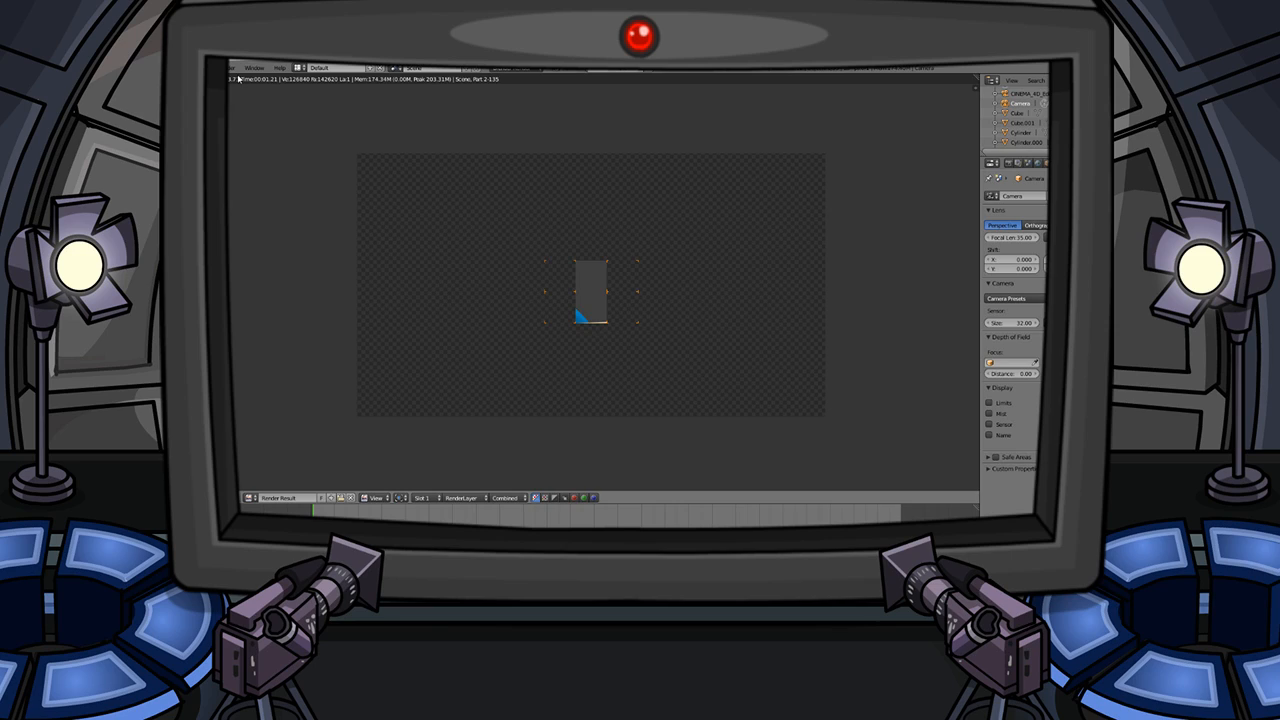
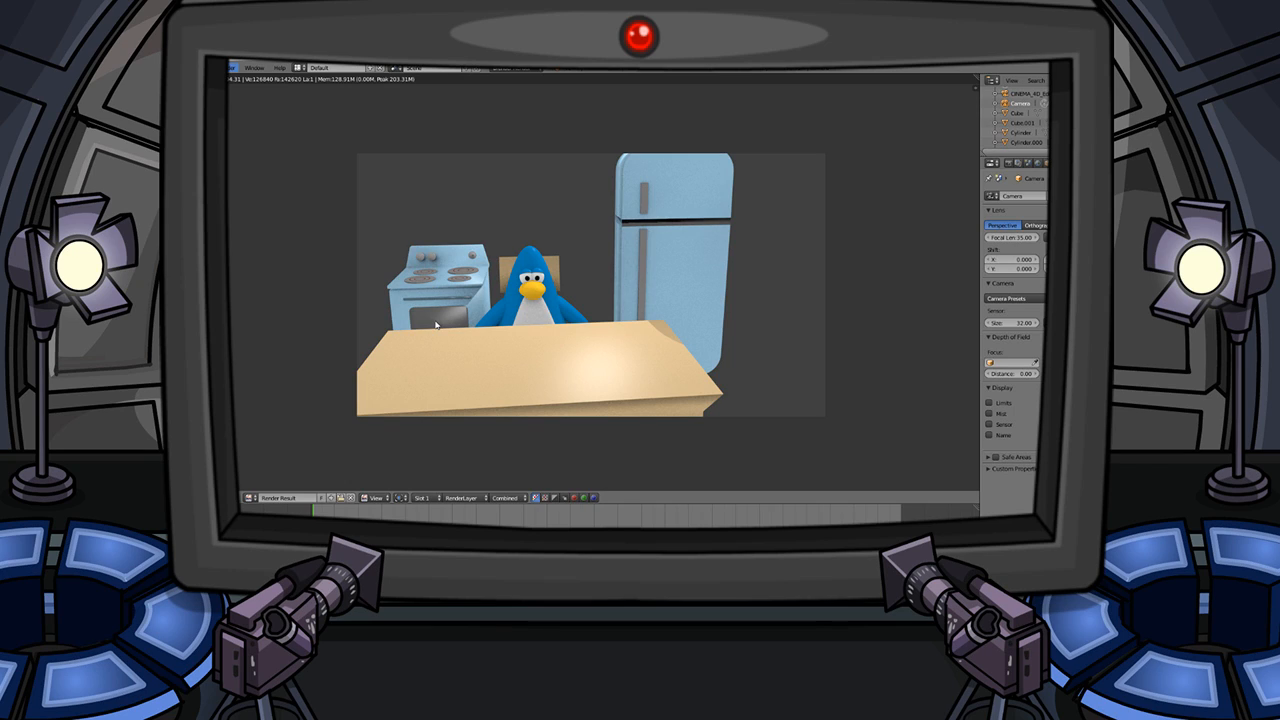
key(Escape)
- Align the camera to the current view and shift it so the tables, penguin and fridge fit in the frame
key(ctrl+alt+KP_0)
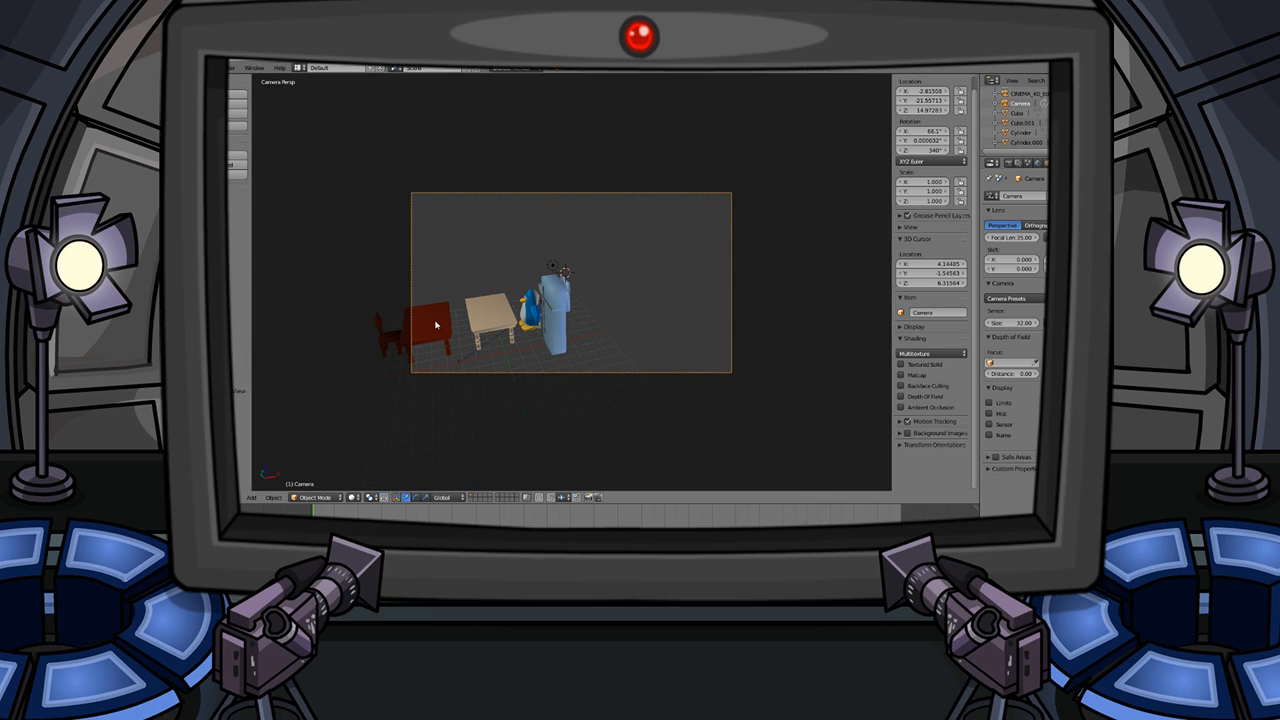
scroll(497, 267, up, 5)
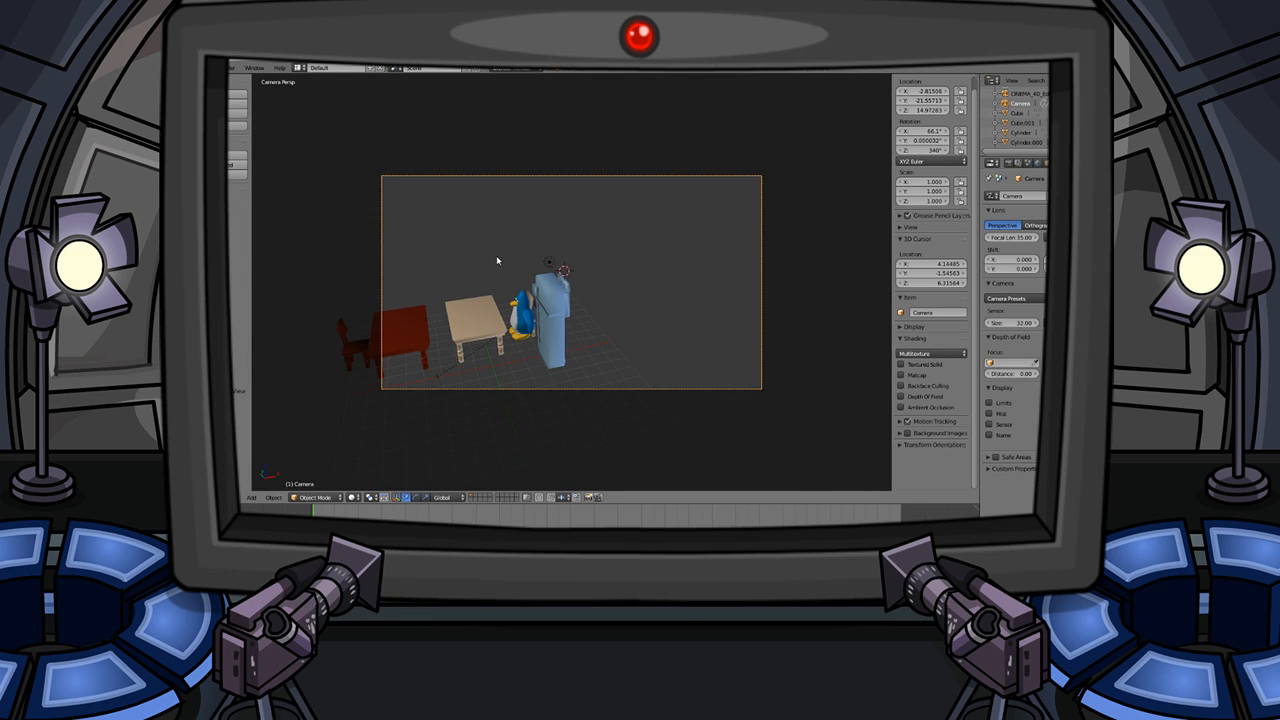
key(g)
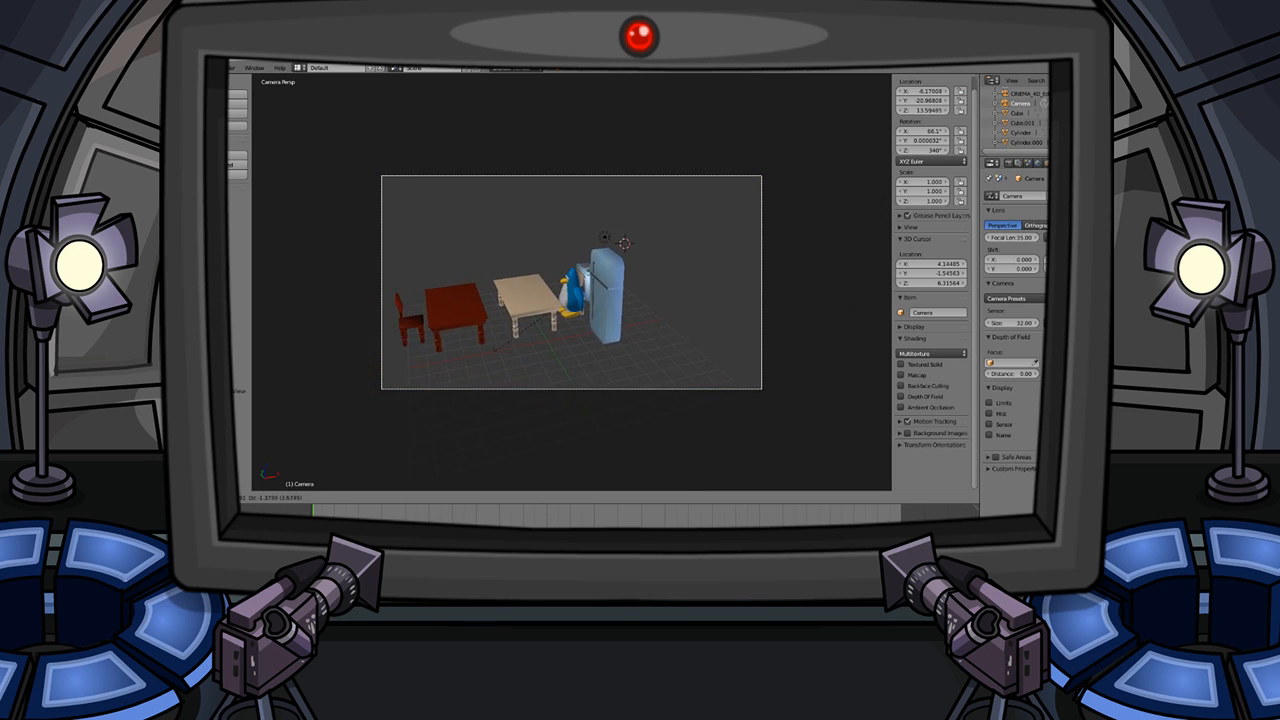
click(600, 317)
scroll(600, 317, up, 6)
key(z)
key(z)
key(x)
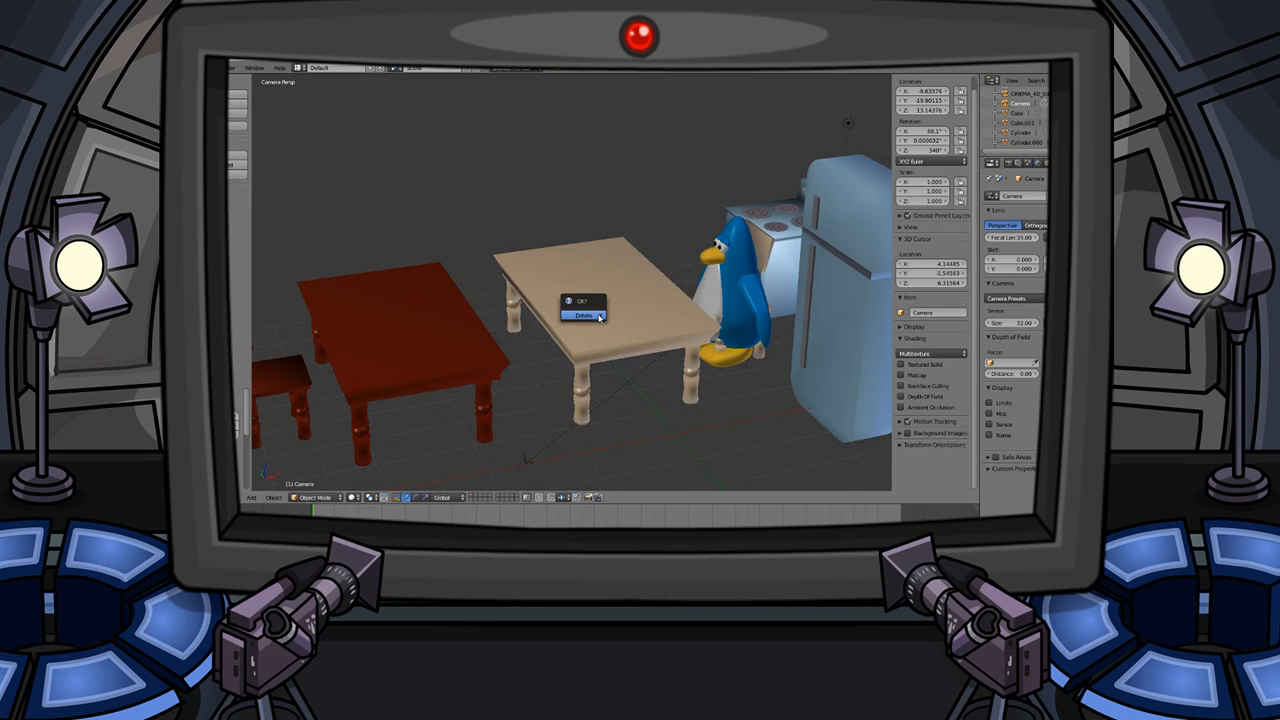
- Align the camera to a wider view that shows the whole set of furniture from farther away
scroll(640, 318, down, 3)
middle_drag(652, 318, 657, 320)
scroll(657, 320, down, 3)
scroll(612, 317, up, 3)
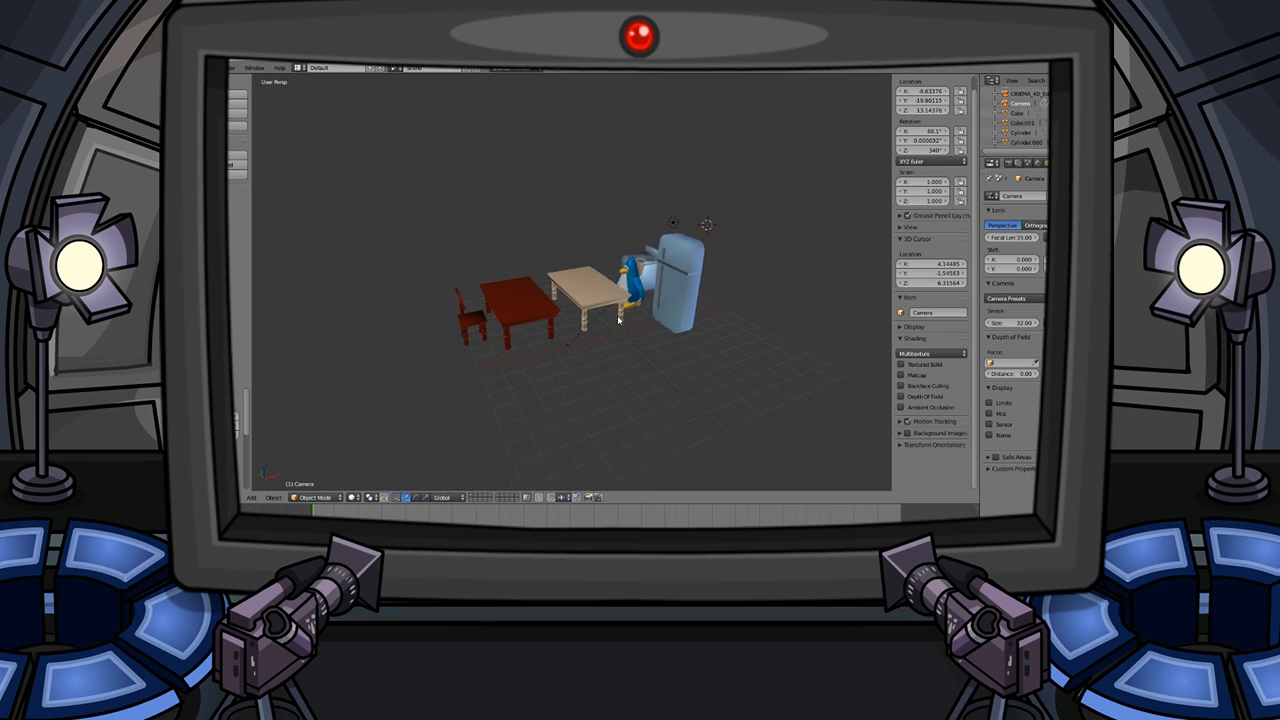
scroll(617, 318, down, 3)
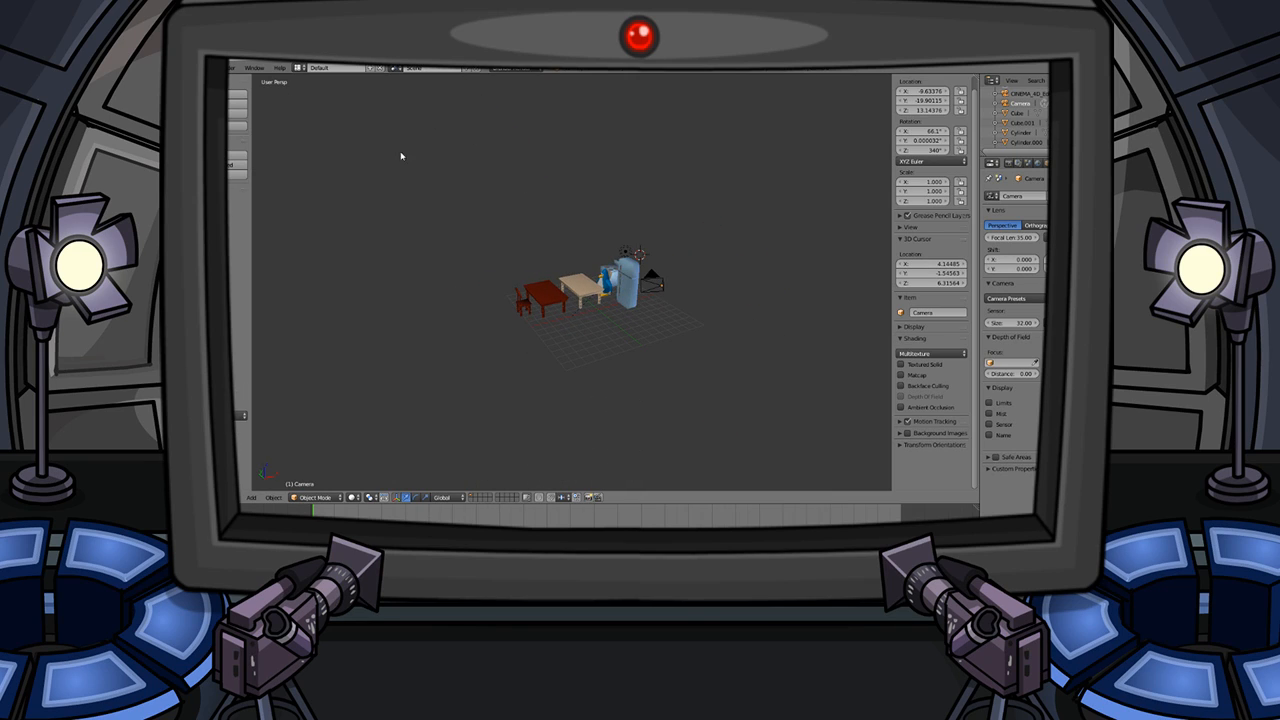
key(ctrl+alt+KP_0)
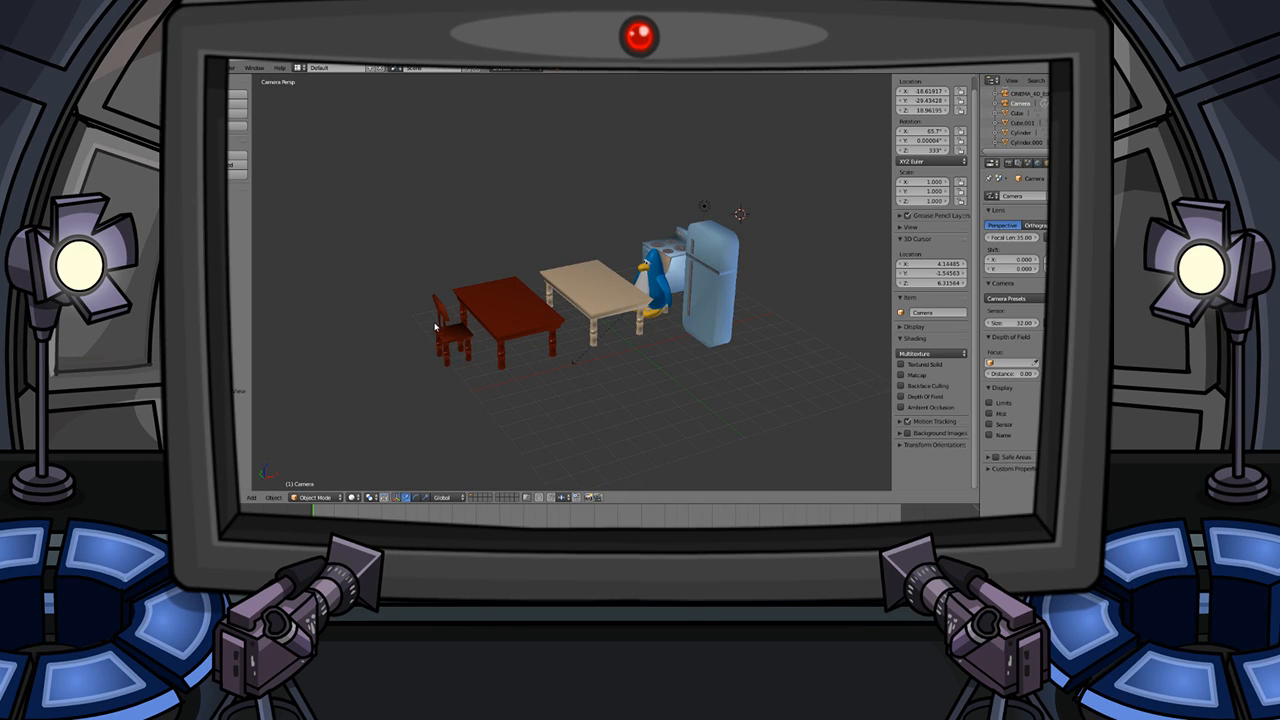
scroll(436, 329, down, 4)
scroll(466, 316, up, 2)
- Select the camera frame and move the camera to about X -16.02, Y -30.71, Z 19.18
click(466, 314)
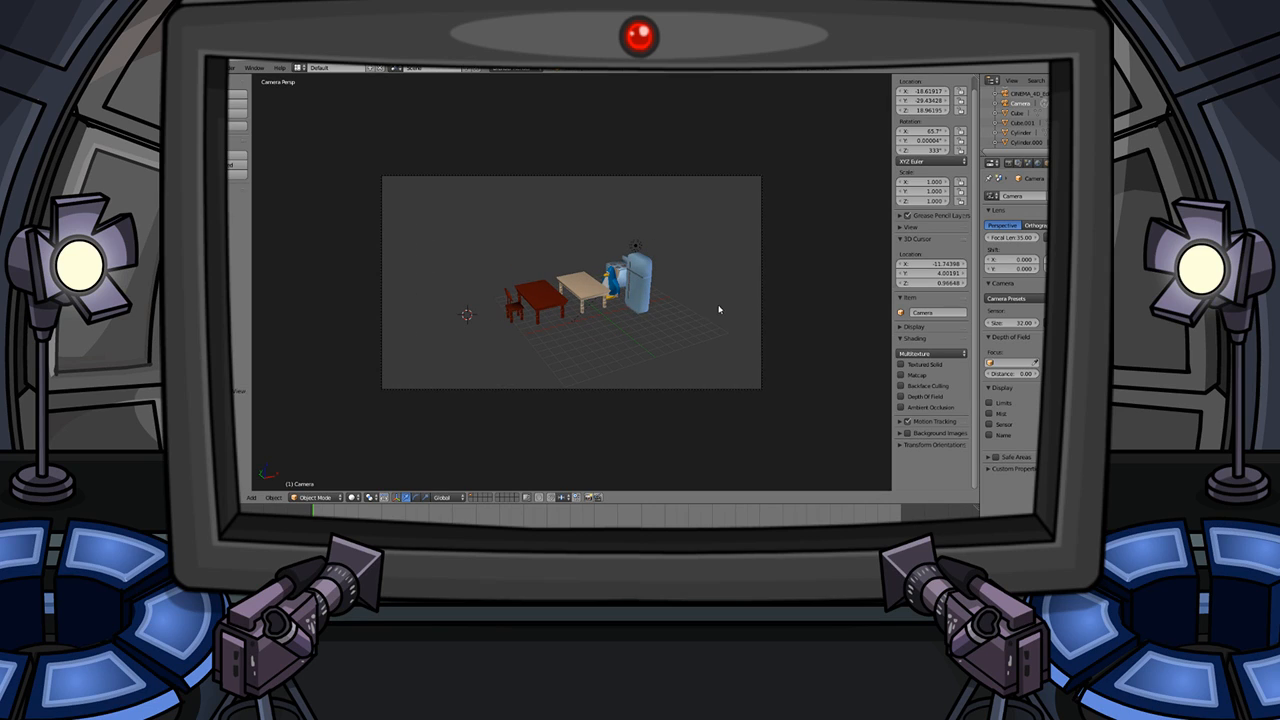
click(742, 300)
right_click(761, 304)
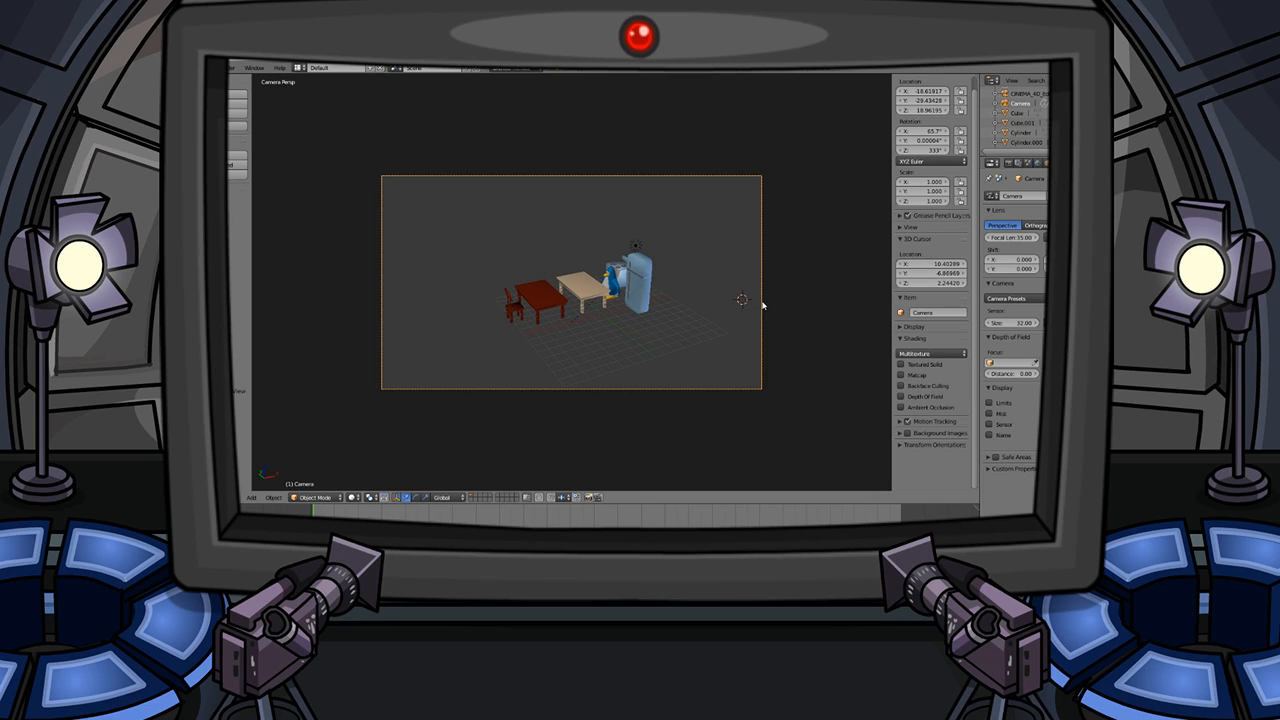
key(g)
click(434, 294)
key(g)
click(349, 296)
- Try rotating the camera within its own view and undo the rotation
key(r)
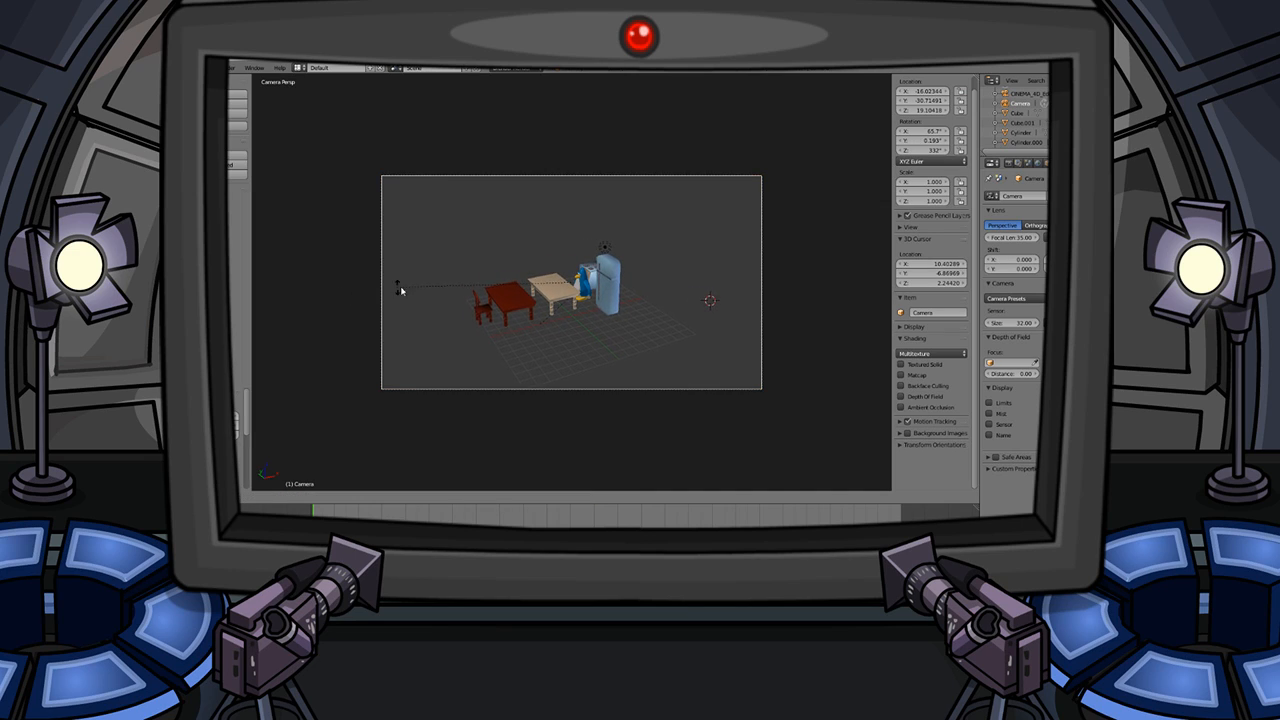
click(392, 184)
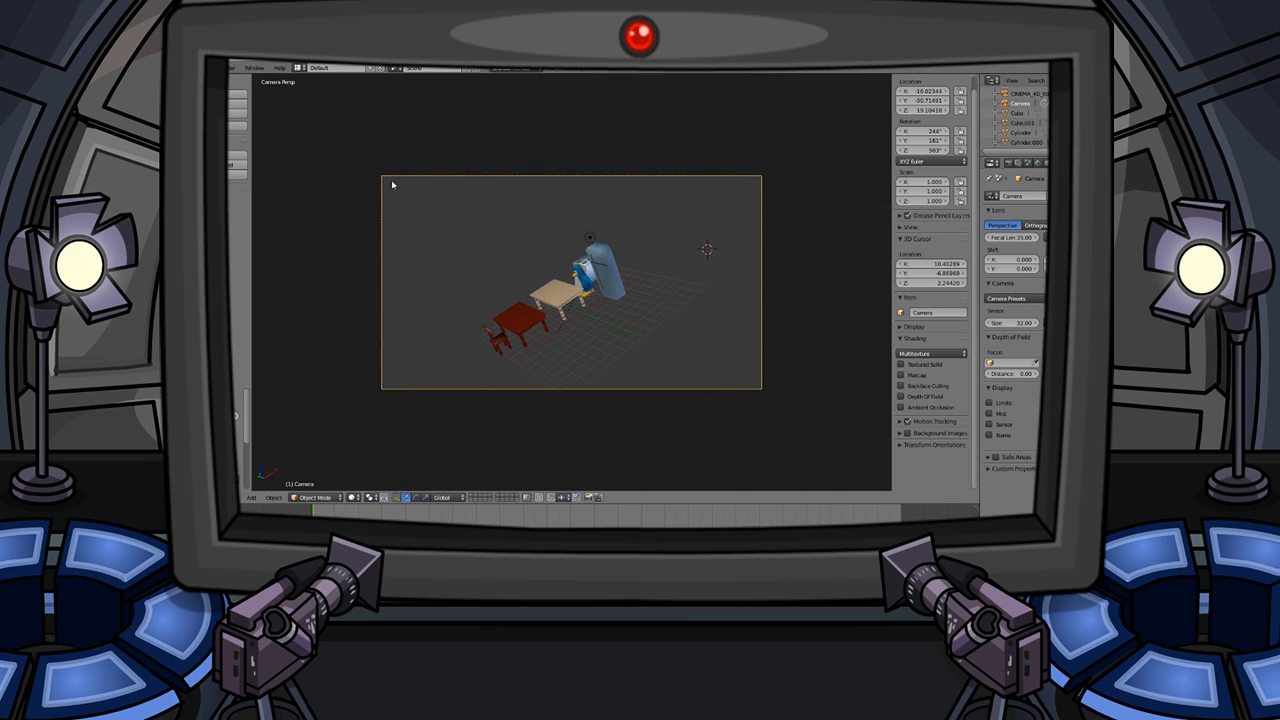
key(ctrl+z)
key(s)
key(Escape)
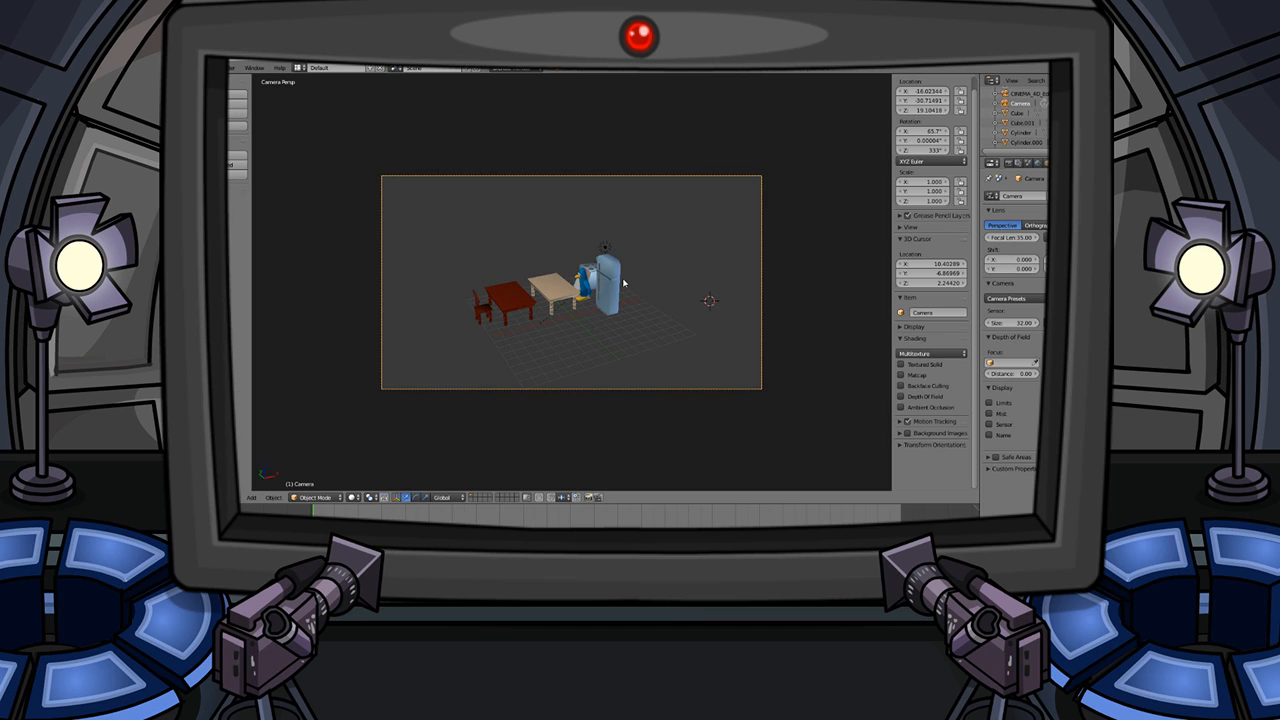
- Place the 3D cursor above the light-coloured table and look at the furniture close up outside the camera view
scroll(623, 283, up, 3)
click(540, 185)
click(565, 250)
scroll(563, 284, down, 4)
key(z)
scroll(556, 287, up, 1)
mouse_move(556, 287)
middle_down()
mouse_move(485, 294)
mouse_move(543, 277)
middle_up()
key(z)
scroll(520, 287, up, 7)
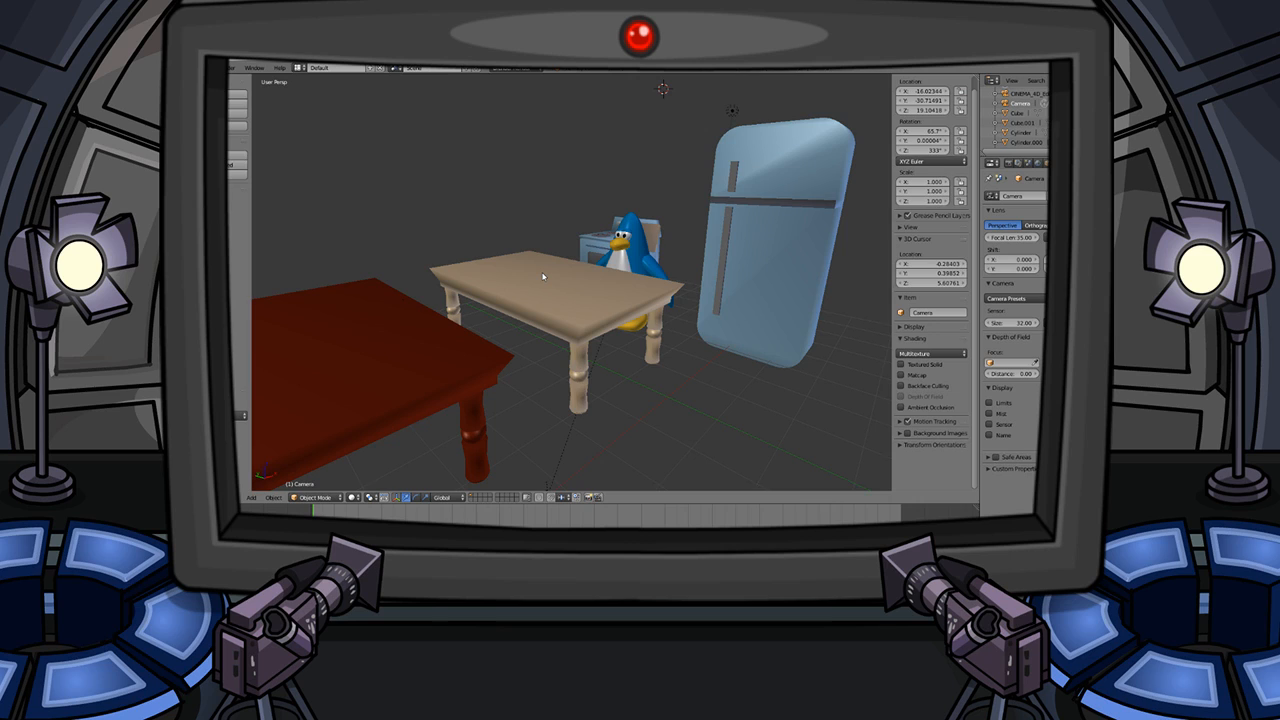
- Explore the scene with walk navigation and examine the tables and chair from several sides
key(shift+f)
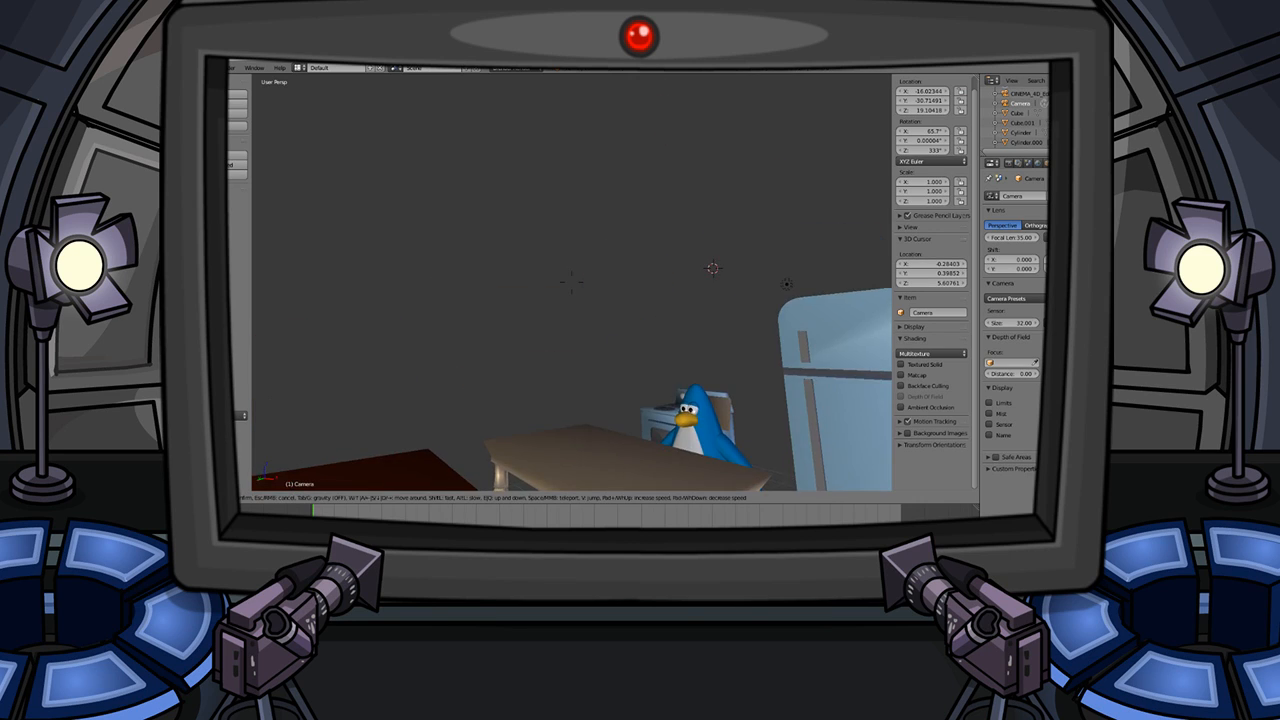
click(571, 282)
scroll(572, 283, down, 8)
scroll(600, 292, up, 3)
middle_drag(606, 295, 575, 288)
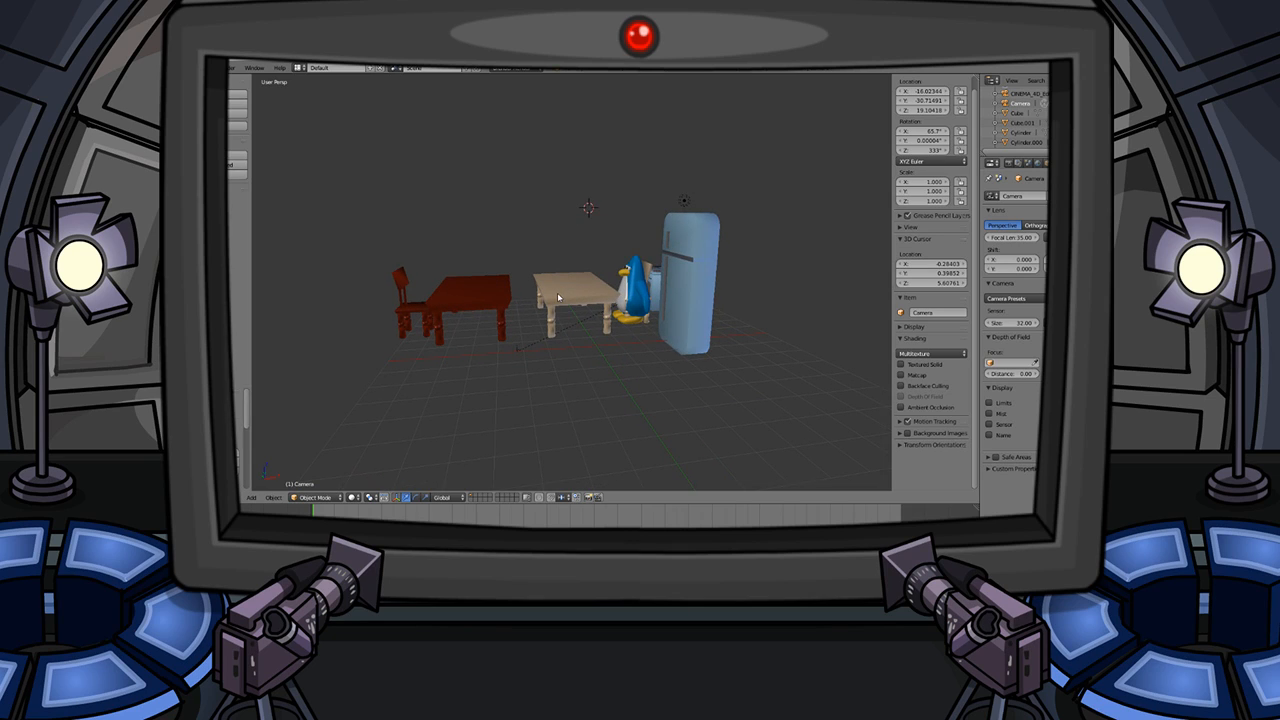
key(shift+f)
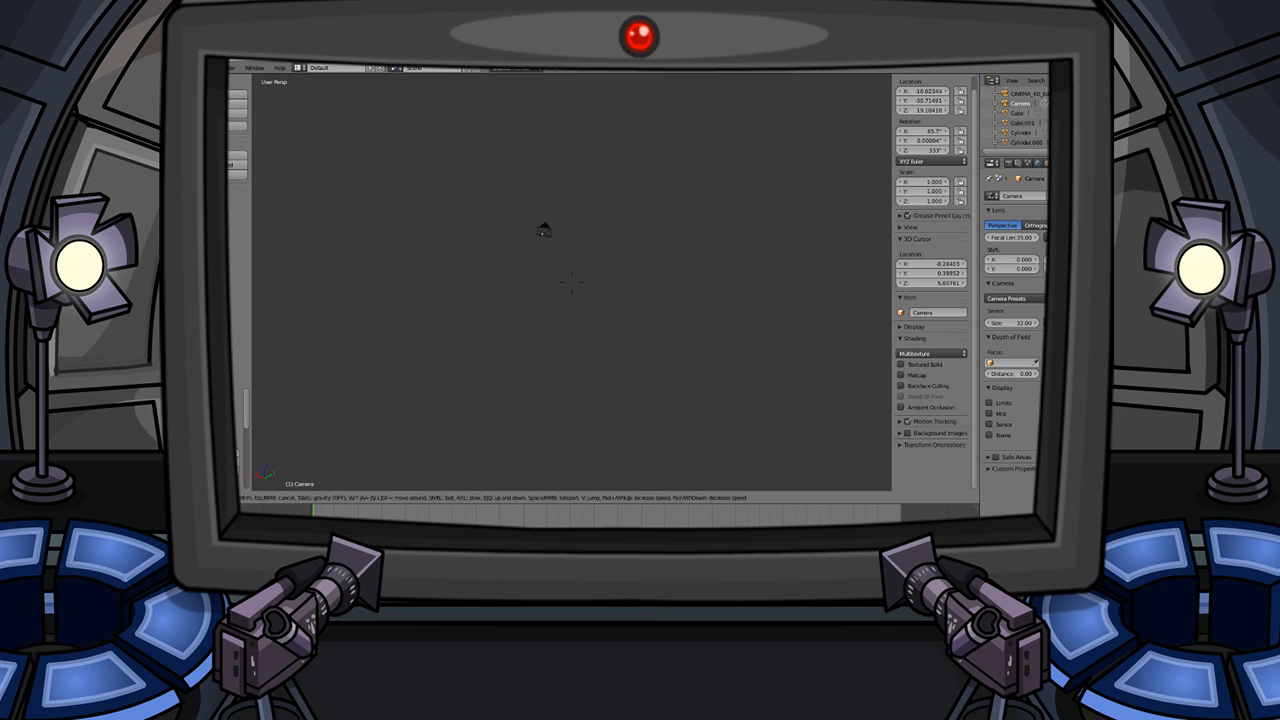
click(572, 284)
scroll(572, 284, up, 6)
middle_drag(546, 263, 558, 231)
scroll(547, 242, down, 4)
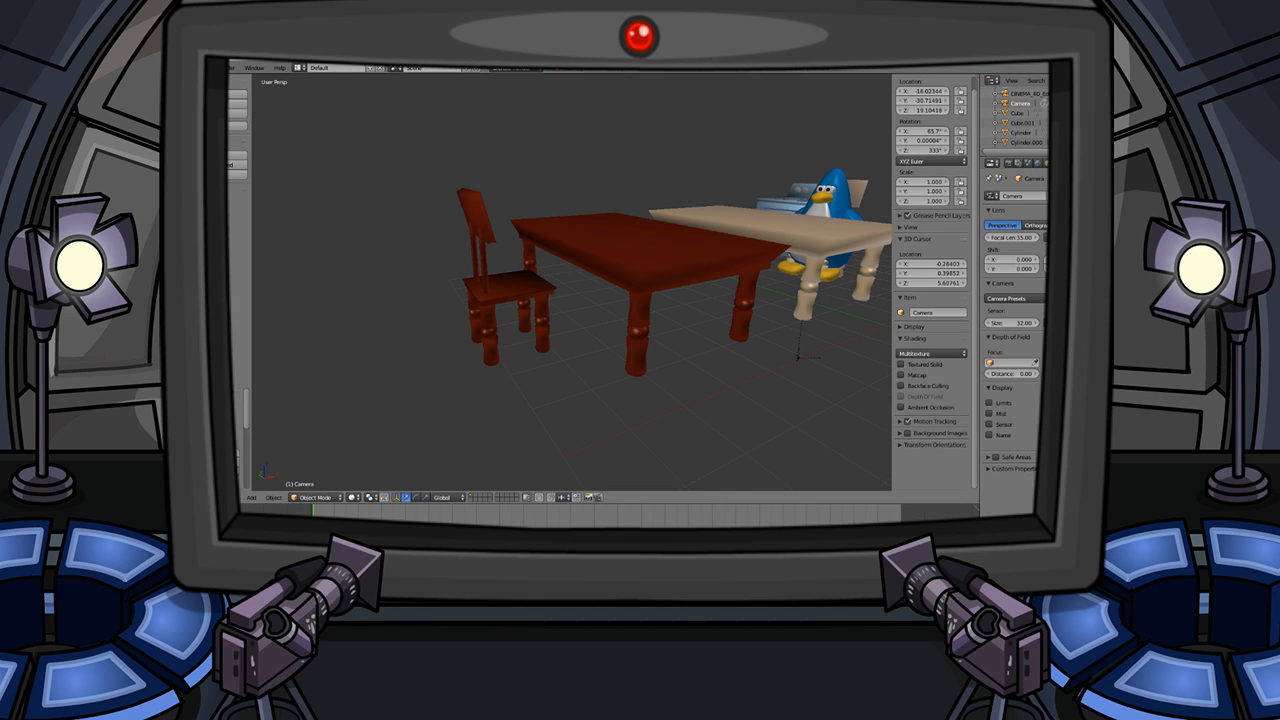
- Add a plane to the scene and lower it along the Z axis to about Z -2.01
middle_drag(660, 320, 706, 265)
scroll(705, 265, down, 5)
scroll(689, 274, up, 10)
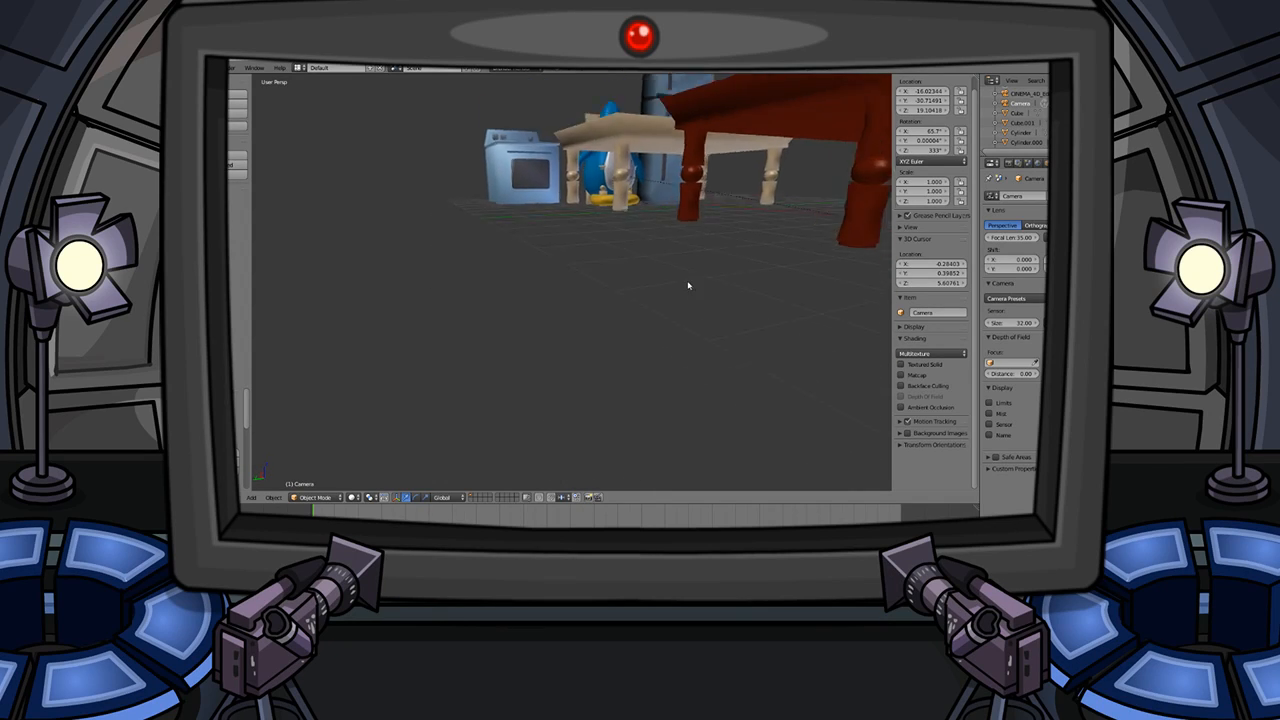
scroll(672, 285, down, 3)
key(shift+a)
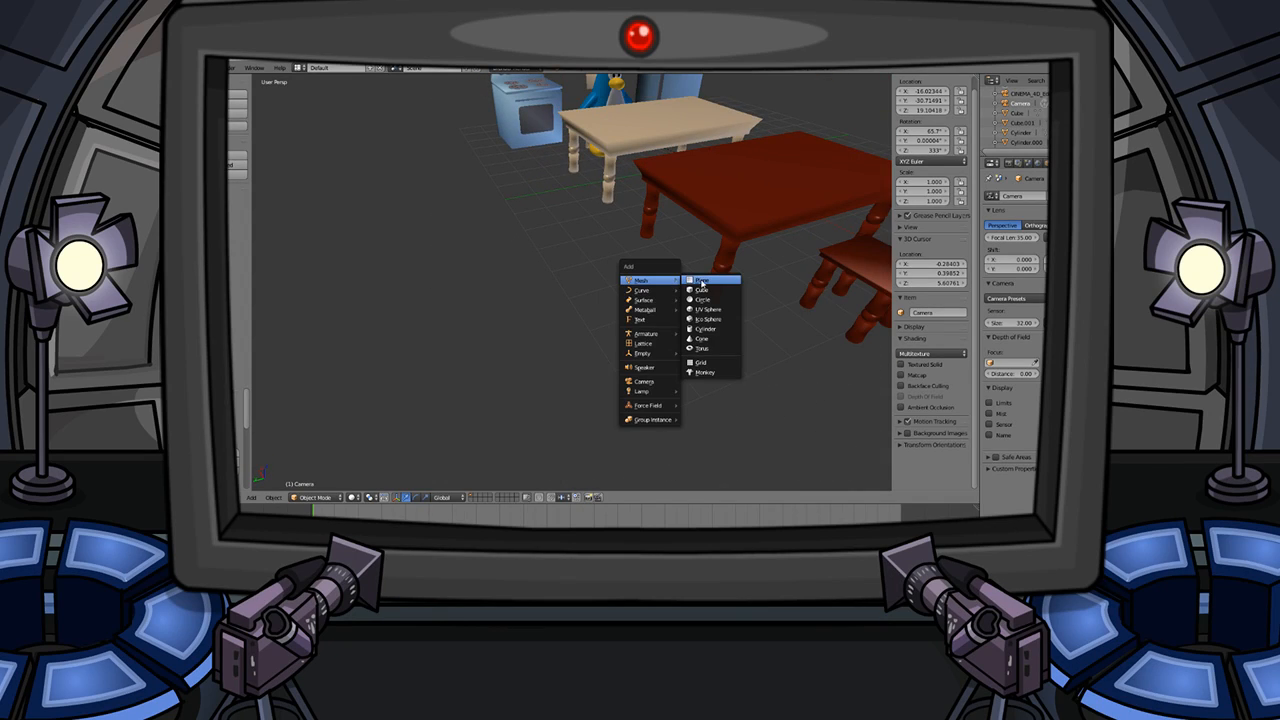
click(700, 280)
scroll(698, 282, down, 6)
middle_drag(643, 268, 707, 278)
key(g)
key(x)
key(z)
click(697, 346)
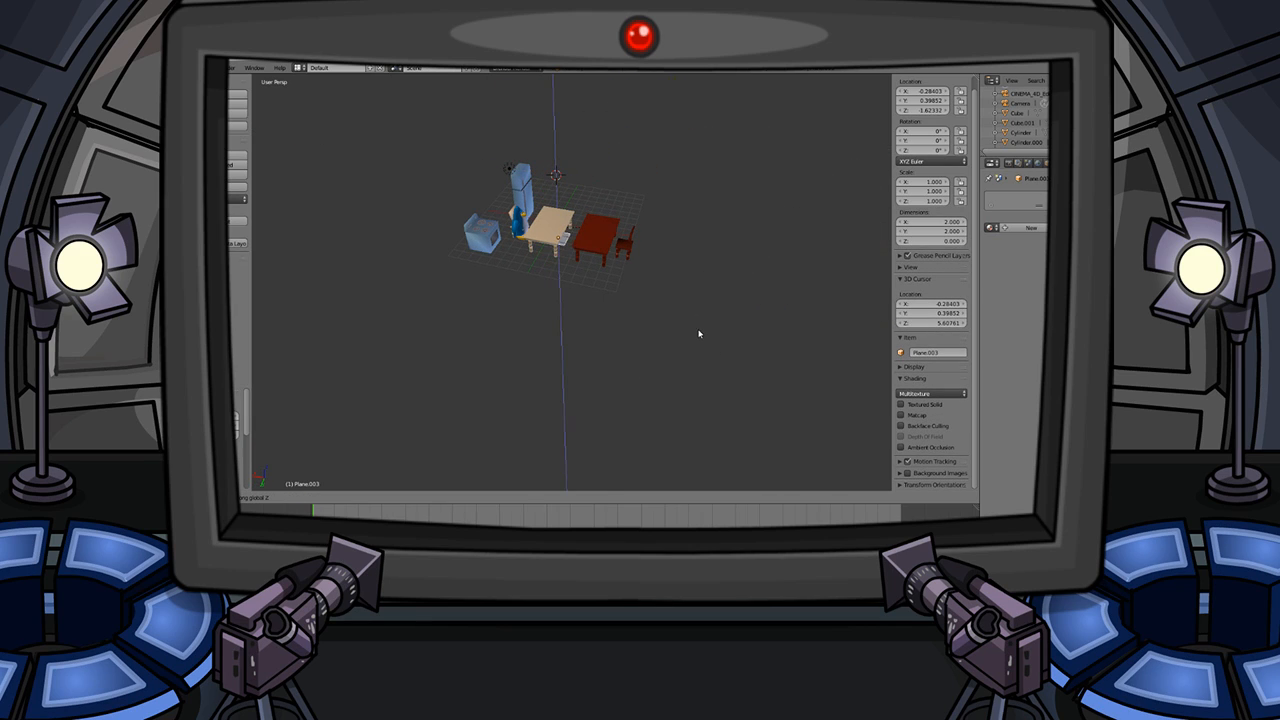
- Delete the plane lying below the tables
scroll(600, 312, up, 6)
middle_drag(526, 286, 542, 245)
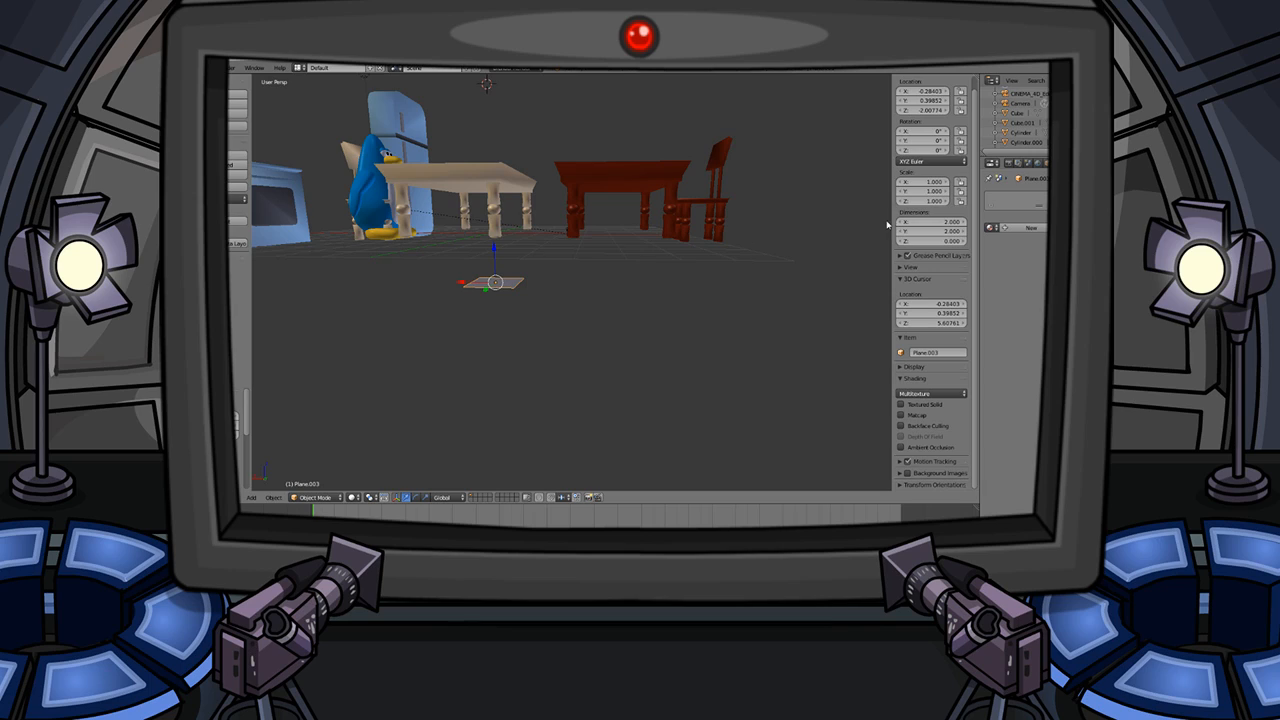
key(x)
key(Return)
- Add a cylinder and scale it to about 11.29 × 12.53 × 11.46 so it encloses all the furniture
key(shift+a)
mouse_move(549, 243)
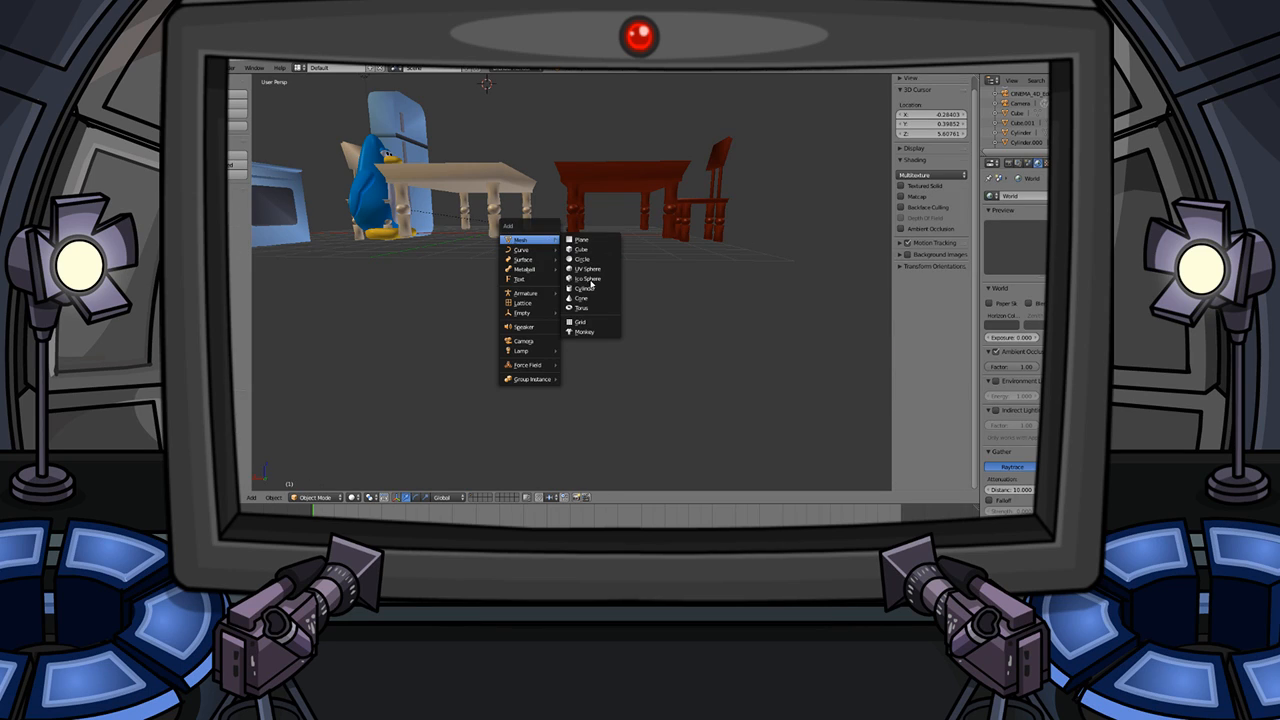
click(585, 288)
mouse_move(589, 286)
middle_down()
mouse_move(623, 263)
mouse_move(585, 271)
middle_up()
scroll(585, 271, down, 6)
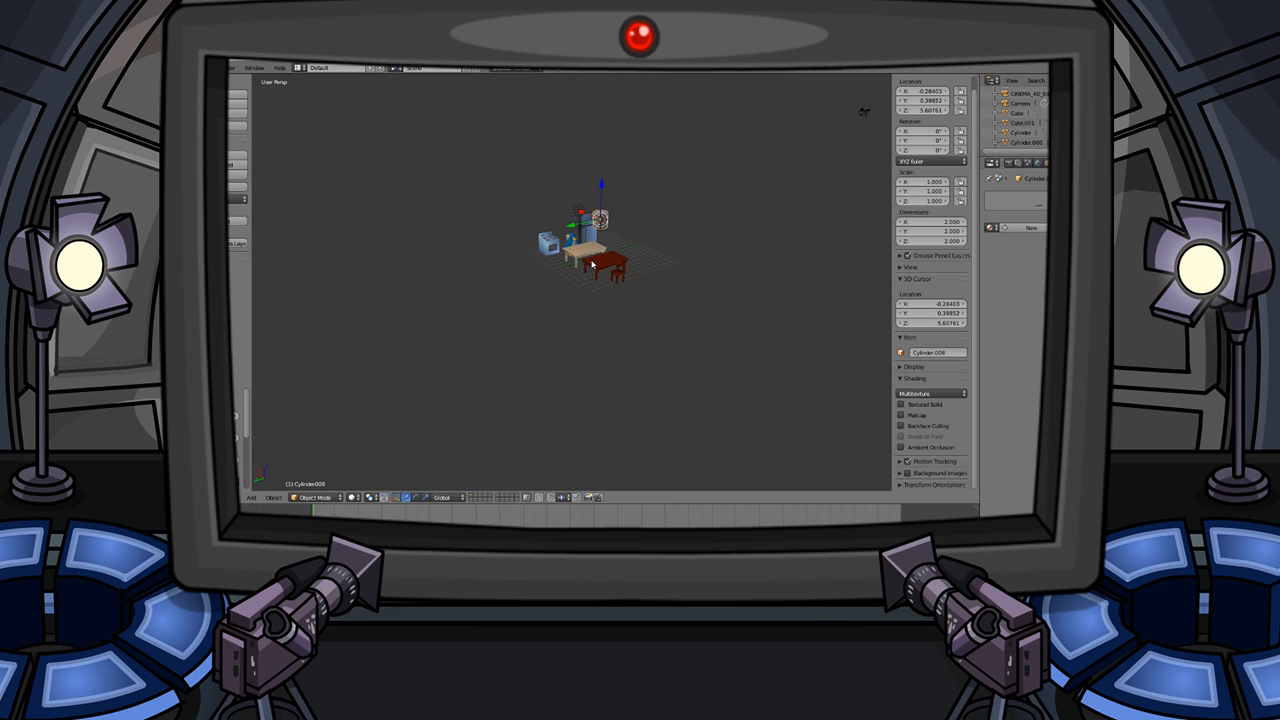
mouse_move(918, 185)
mouse_down()
mouse_move(930, 185)
mouse_move(913, 195)
mouse_move(926, 200)
mouse_up()
scroll(600, 230, up, 6)
scroll(571, 297, up, 5)
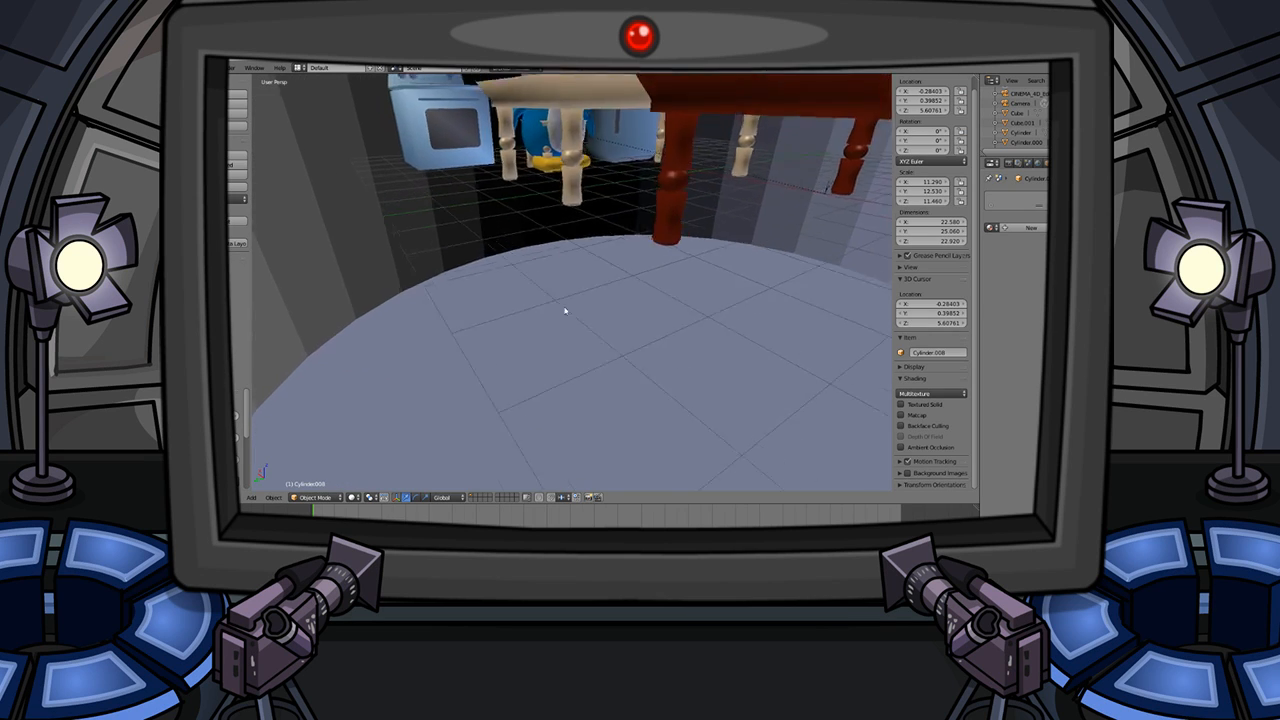
scroll(519, 357, up, 3)
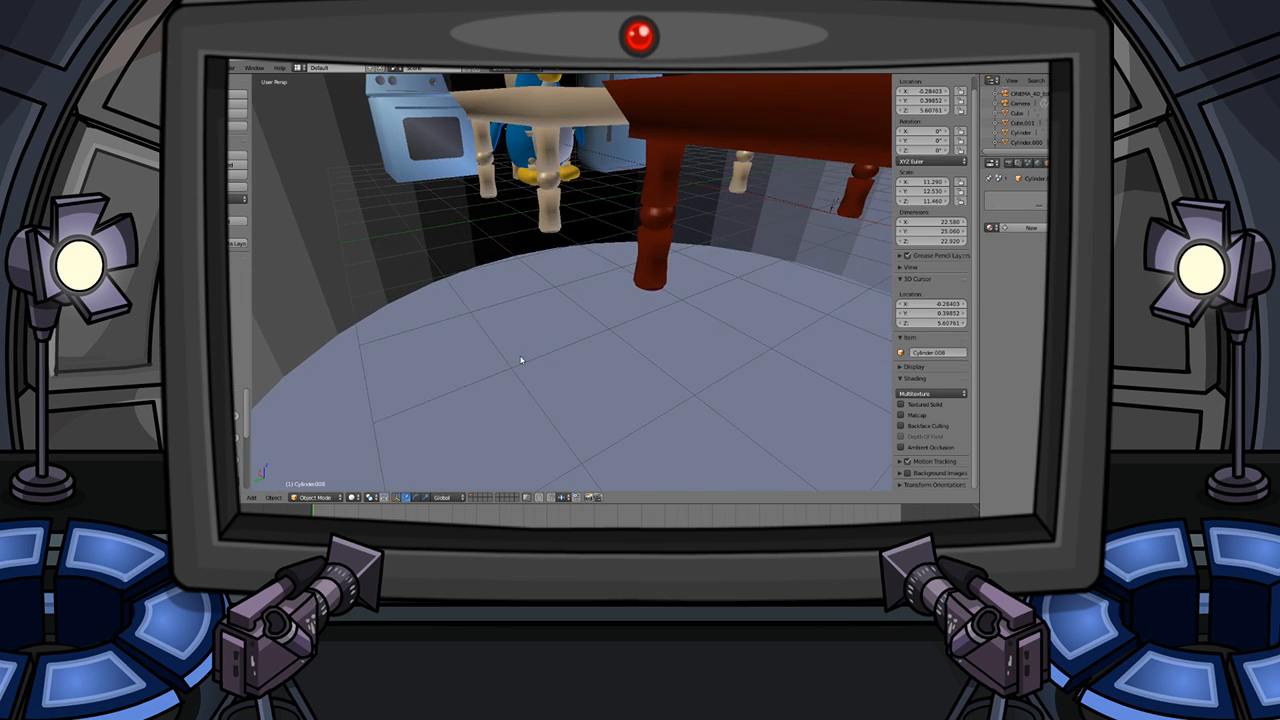
- Raise the cylinder along the Z axis to about 11.64, bringing its base up to the feet of the furniture
key(g)
key(z)
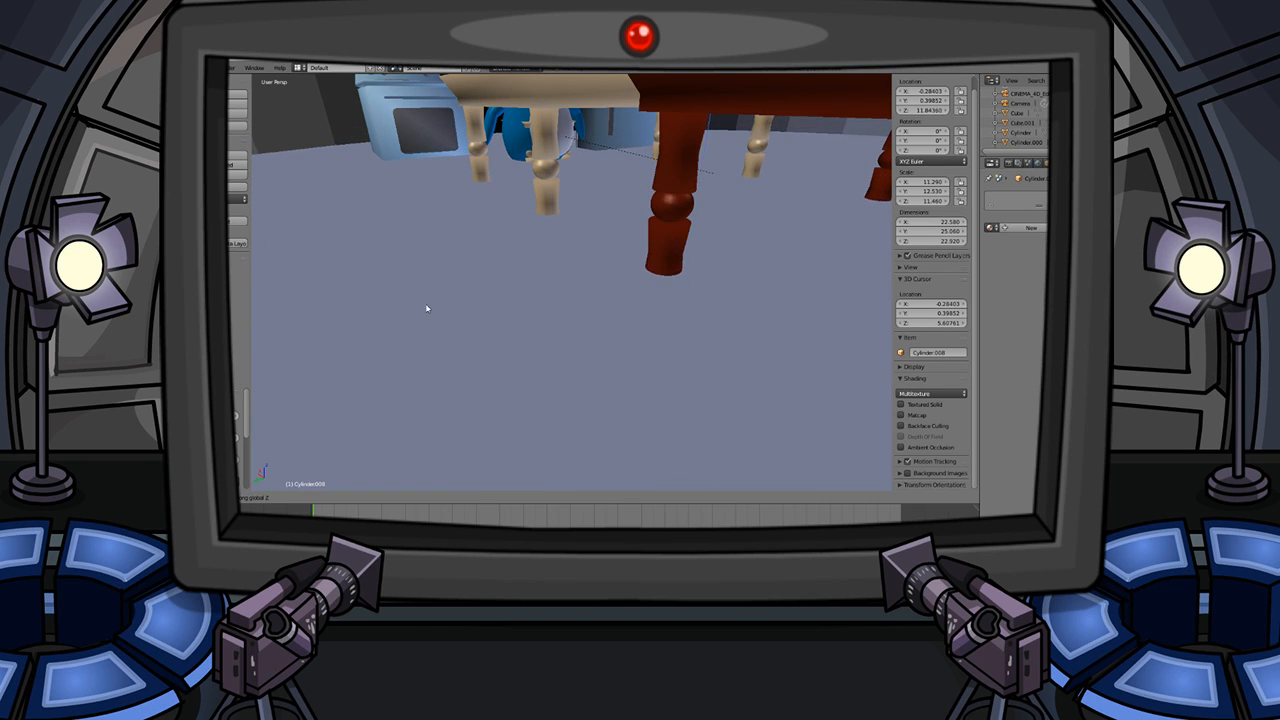
click(436, 350)
middle_drag(460, 251, 645, 323)
key(z)
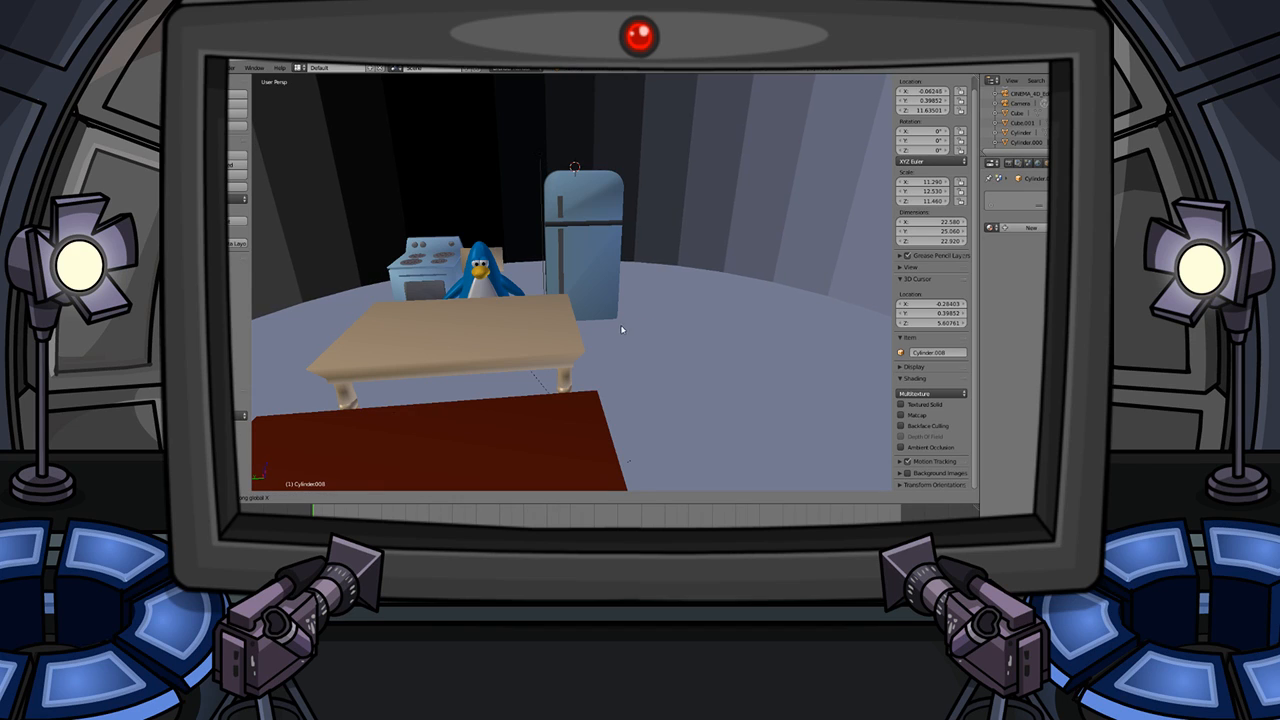
right_click(617, 325)
- Shift the cylinder along the Y axis to about 0.99
scroll(610, 324, down, 7)
key(g)
key(y)
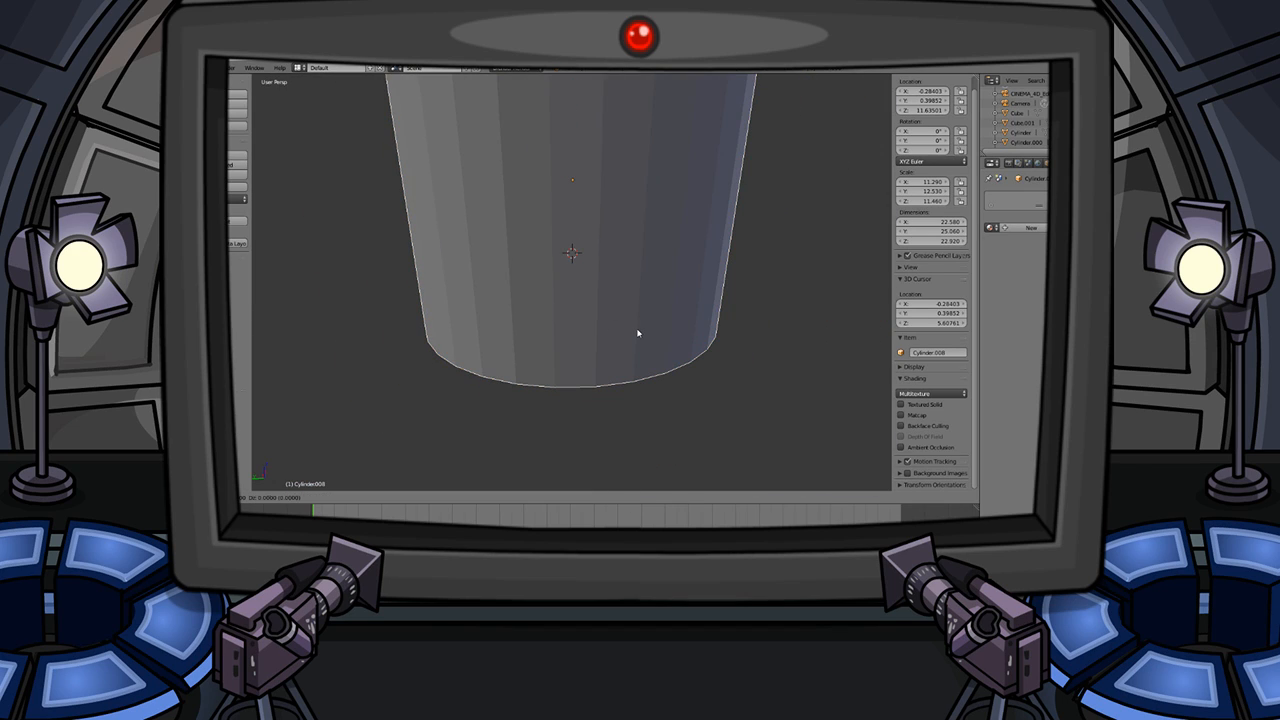
click(630, 339)
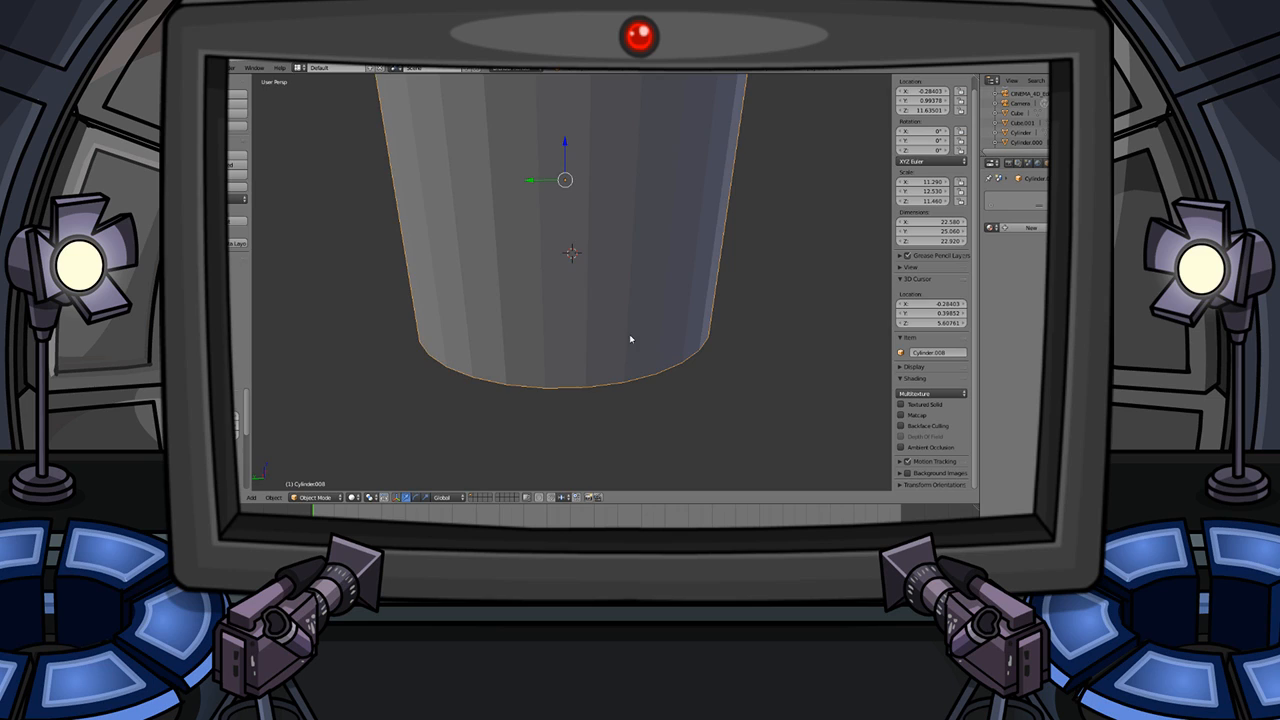
- Widen the cylinder by setting its X scale to about 17.12 and its Y scale to about 17.69
scroll(630, 339, up, 7)
middle_drag(550, 339, 586, 408)
drag(934, 223, 968, 232)
scroll(523, 309, down, 4)
scroll(558, 307, up, 3)
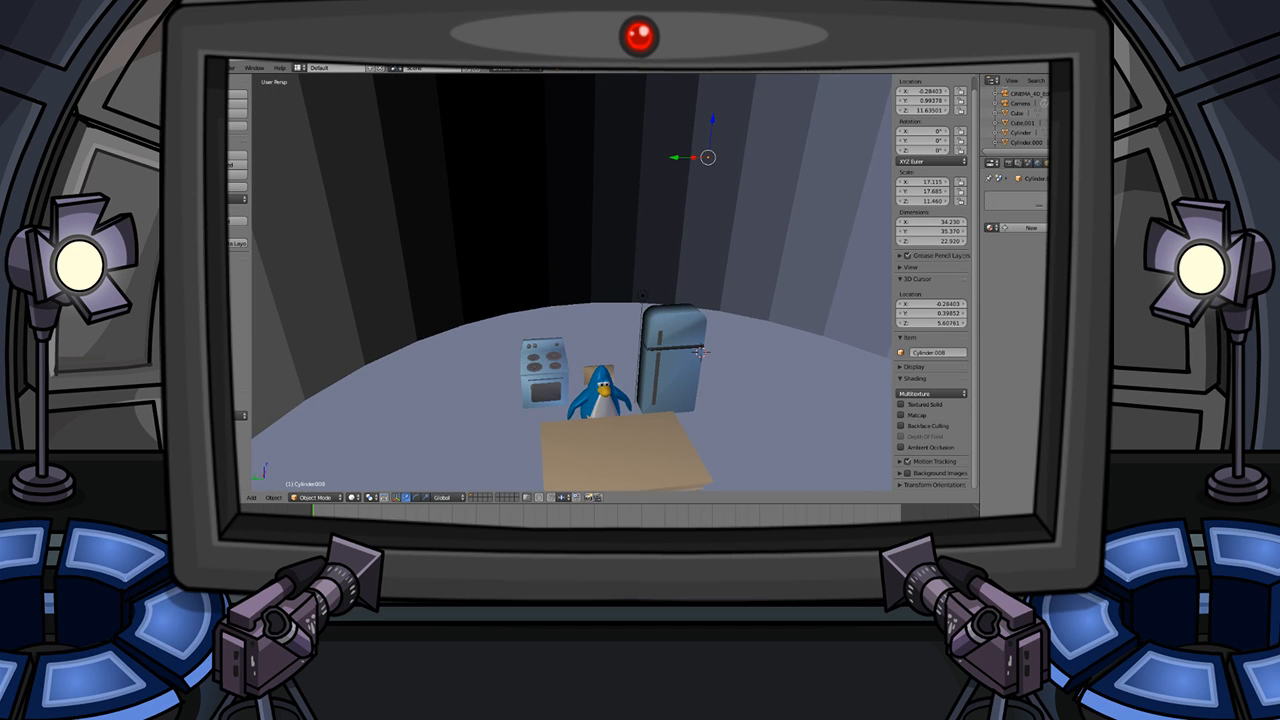
- Apply smooth shading to the cylinder surrounding the kitchen
click(203, 220)
middle_drag(519, 302, 528, 260)
scroll(532, 261, down, 1)
scroll(620, 262, up, 1)
- Give the cylinder a new material with a light orange diffuse colour and test-render the scene
click(1027, 232)
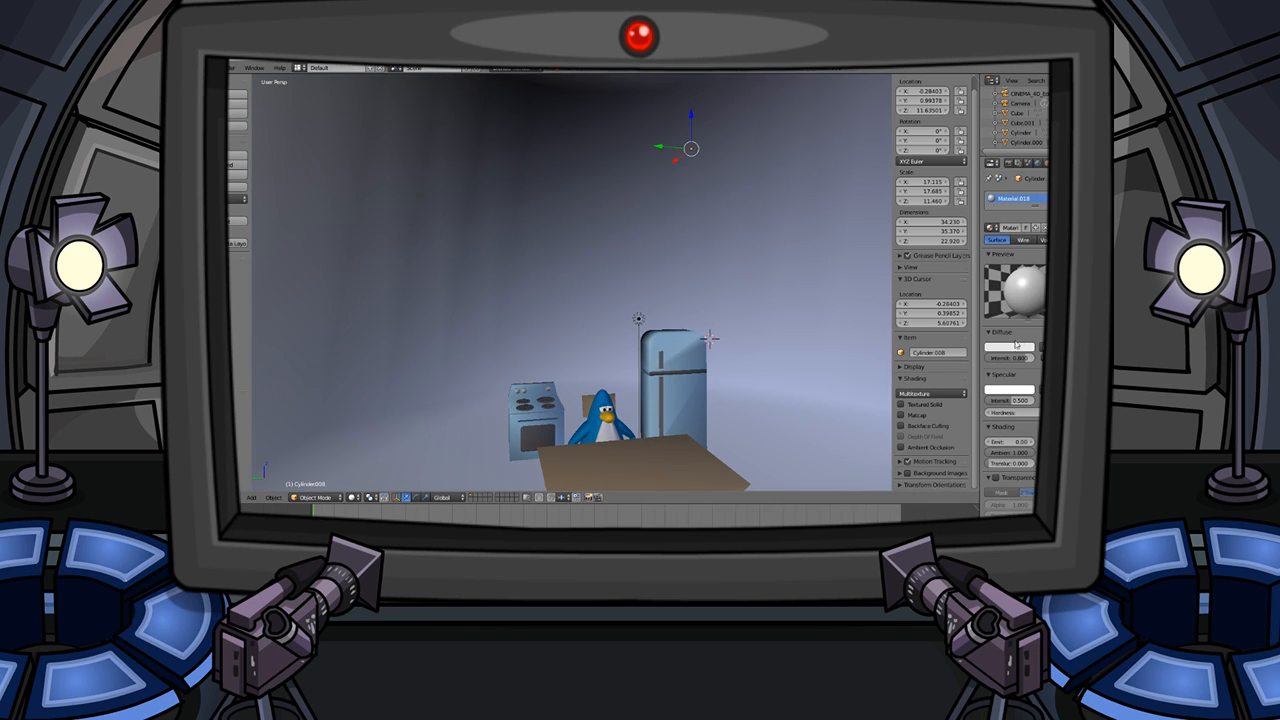
click(1020, 341)
mouse_move(984, 262)
mouse_down()
mouse_move(967, 271)
mouse_move(976, 262)
mouse_up()
click(230, 67)
click(237, 78)
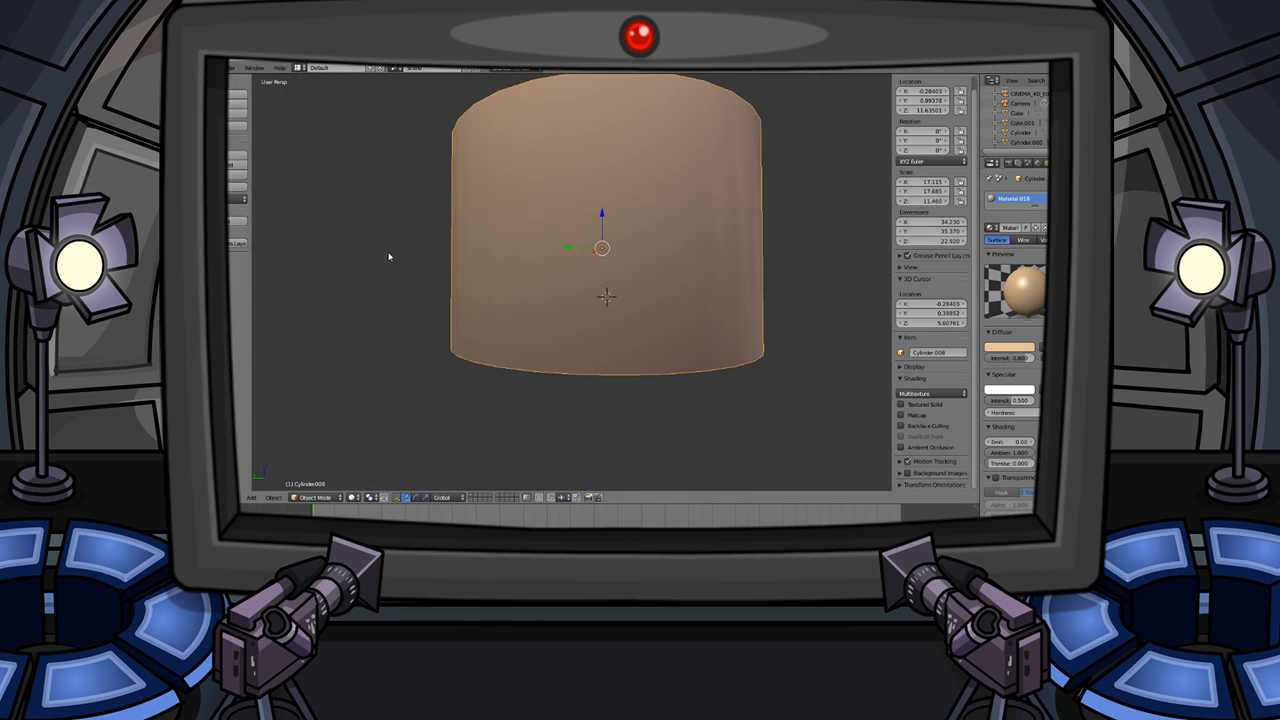
- Move the camera from outside the cylinder to a point inside it, at about X -4.33, Y -1.76, Z 7.26
scroll(520, 260, down, 5)
scroll(583, 275, up, 3)
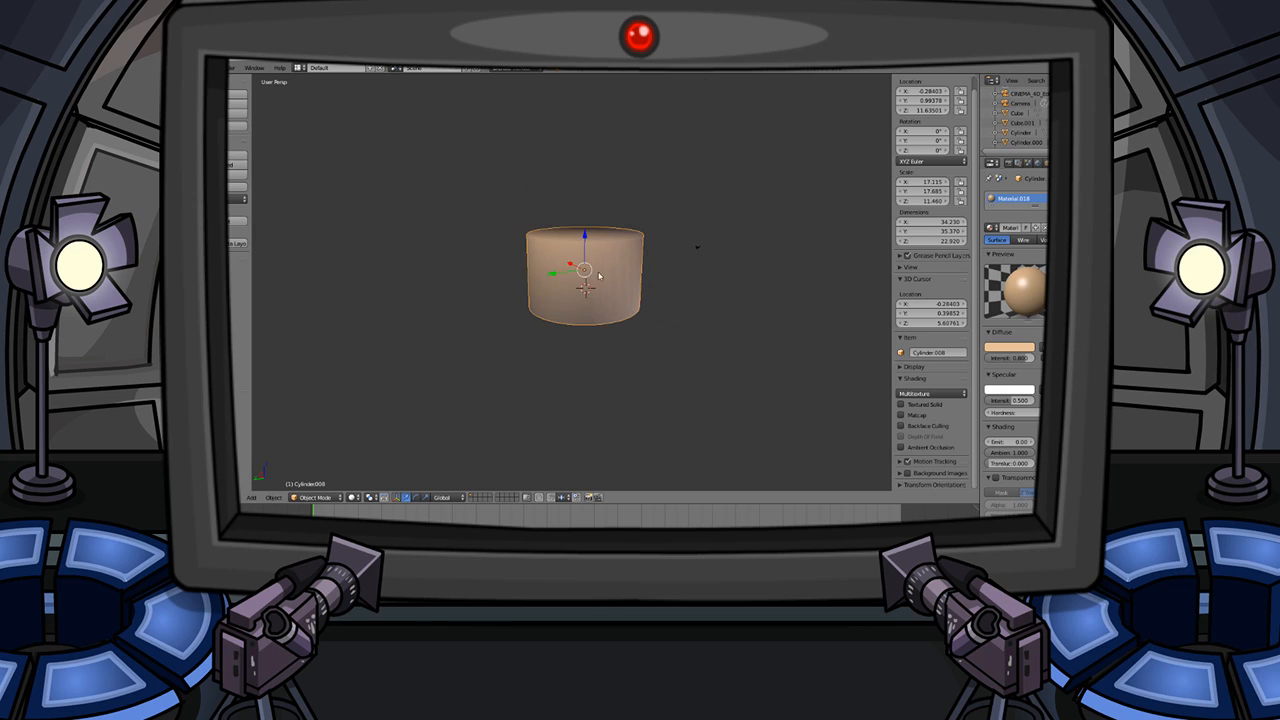
right_click(698, 246)
key(g)
key(x)
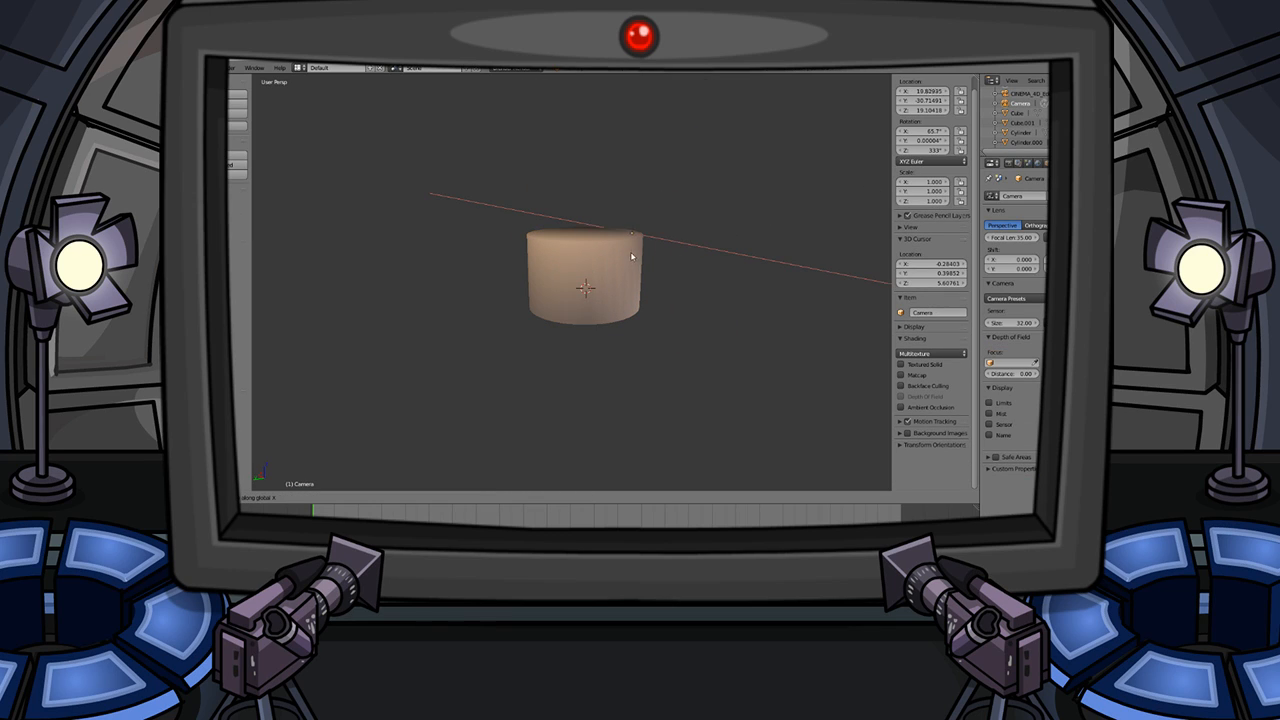
click(622, 260)
scroll(627, 257, up, 11)
key(g)
key(z)
key(y)
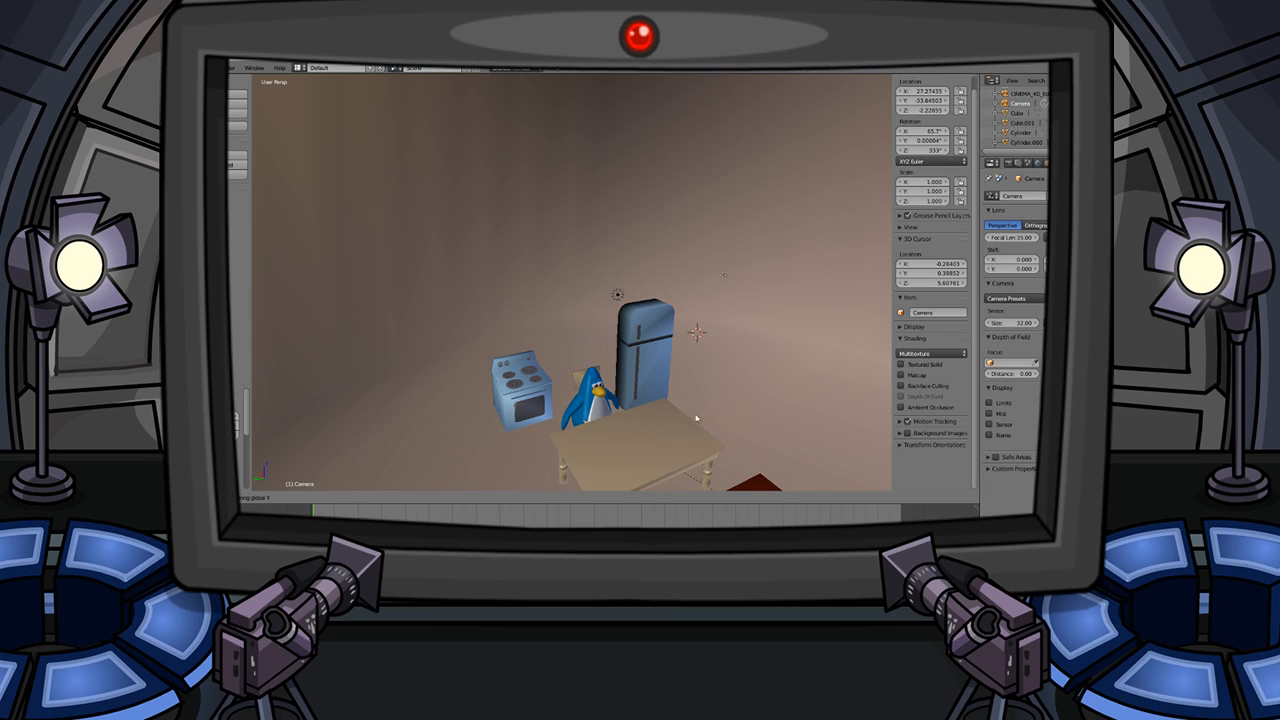
key(z)
key(x)
click(826, 470)
- Test-render the view from inside the cylinder and return to the 3D scene
click(234, 67)
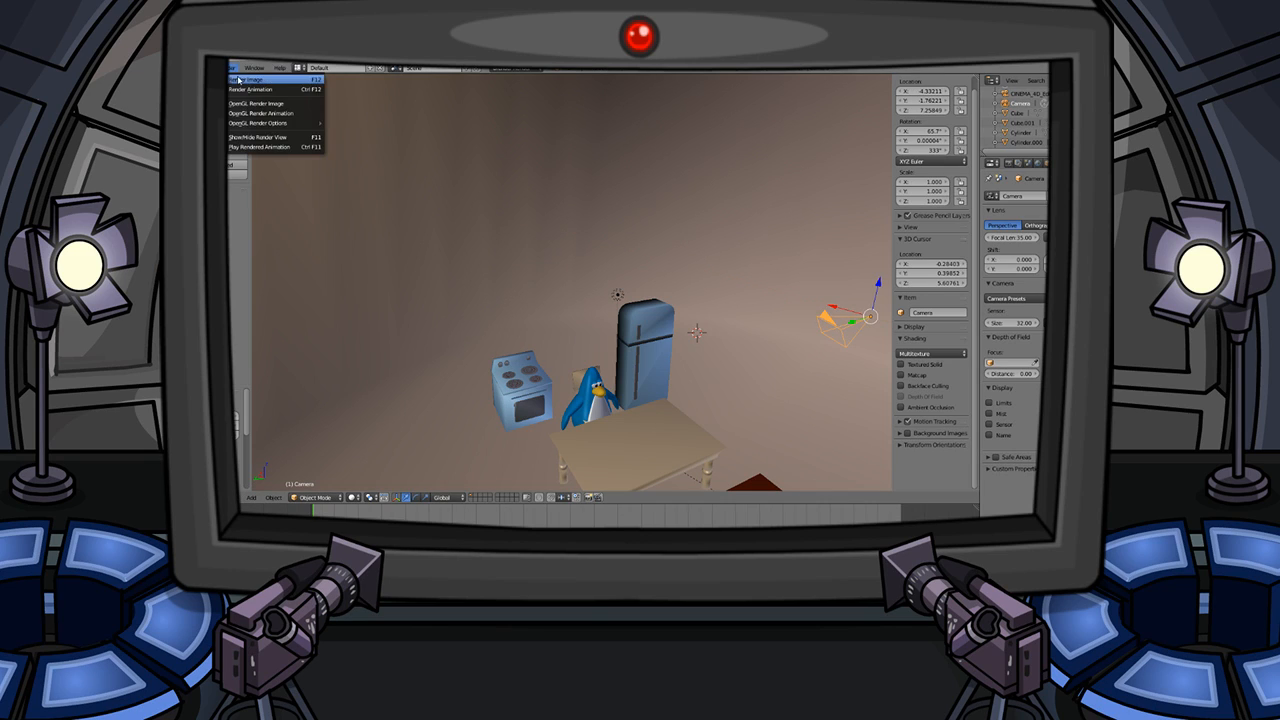
click(263, 78)
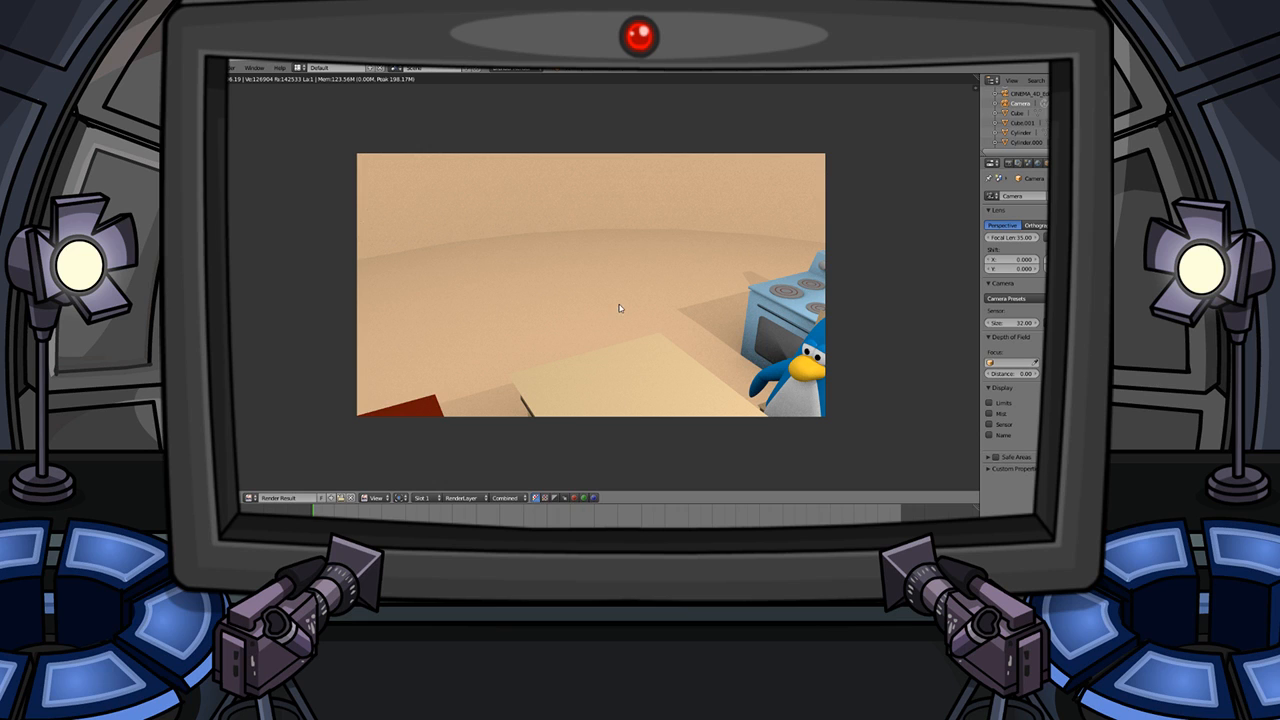
key(Escape)
- Move the camera back along the X axis to about -6.45
middle_drag(588, 309, 619, 289)
scroll(518, 297, down, 8)
scroll(478, 288, up, 8)
scroll(601, 278, down, 3)
scroll(640, 298, up, 3)
key(g)
key(y)
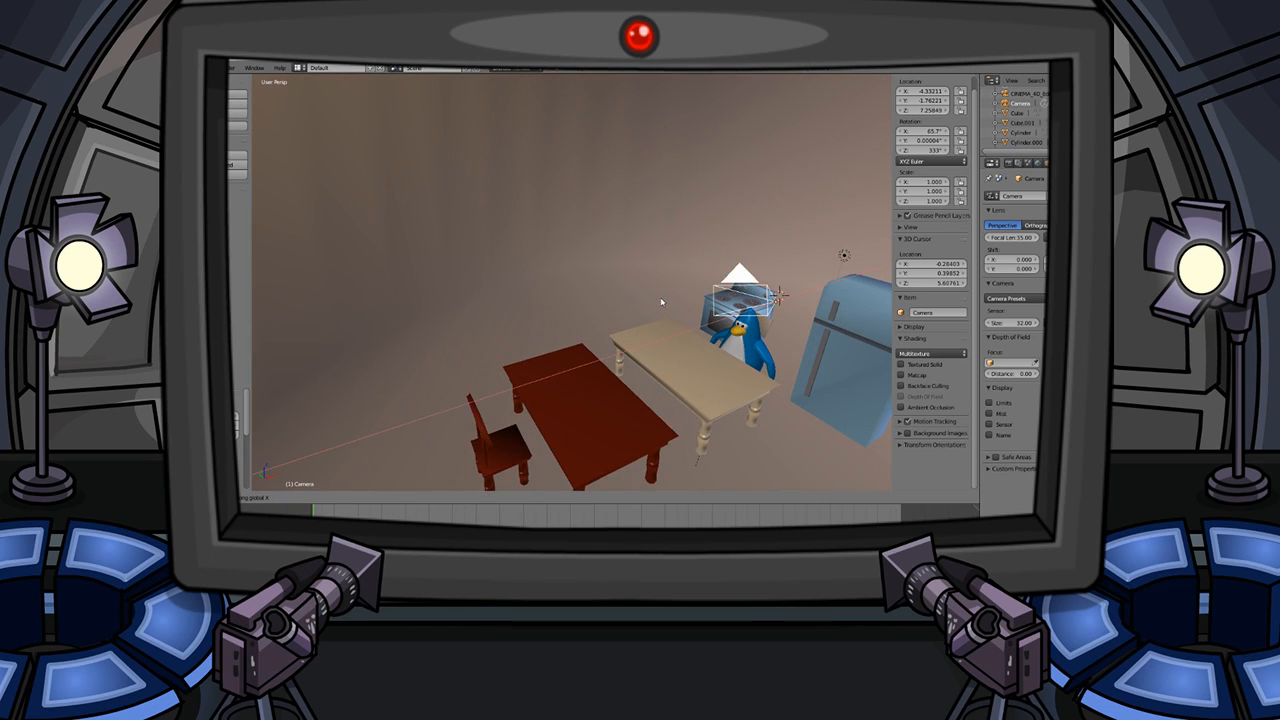
key(x)
click(549, 354)
- Shift the camera further along the X axis to about -8.82
scroll(549, 354, down, 4)
middle_drag(549, 354, 674, 330)
scroll(674, 330, up, 3)
scroll(700, 314, down, 4)
scroll(697, 308, up, 3)
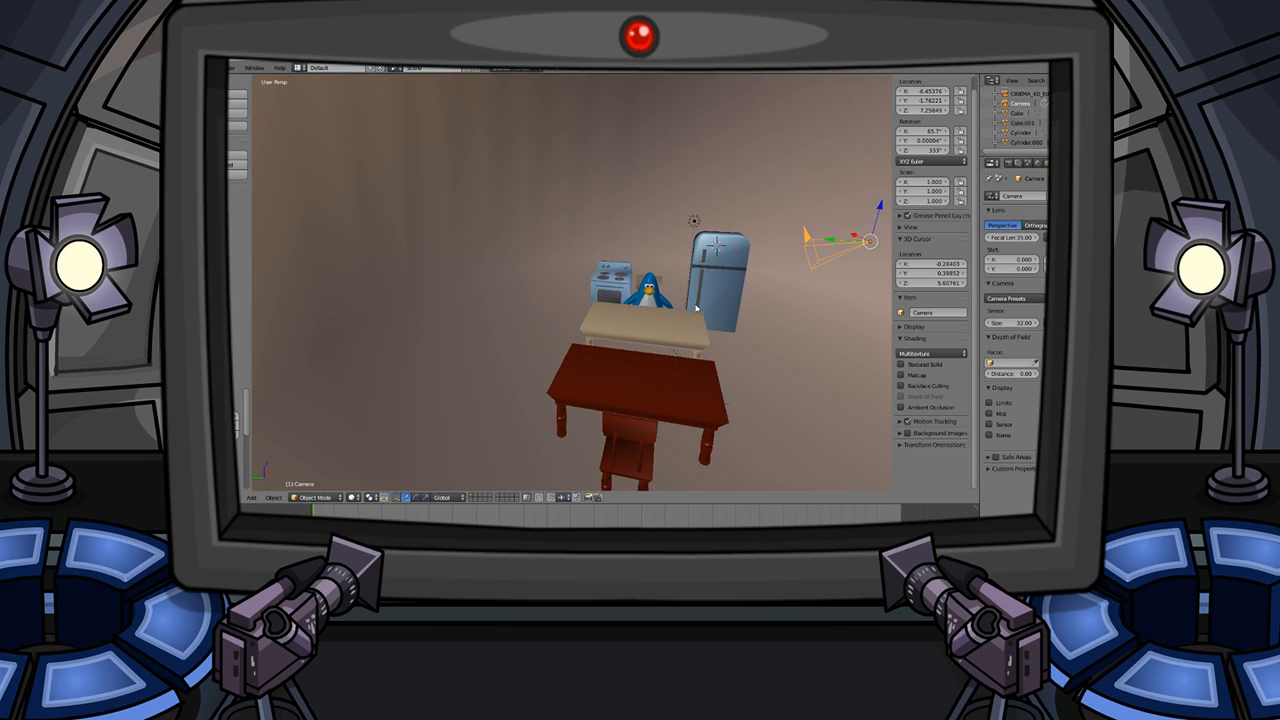
key(g)
key(x)
click(752, 366)
- Rotate the camera to about 352° around Z and test-render its view
drag(931, 131, 950, 150)
key(ctrl+z)
click(231, 67)
click(256, 79)
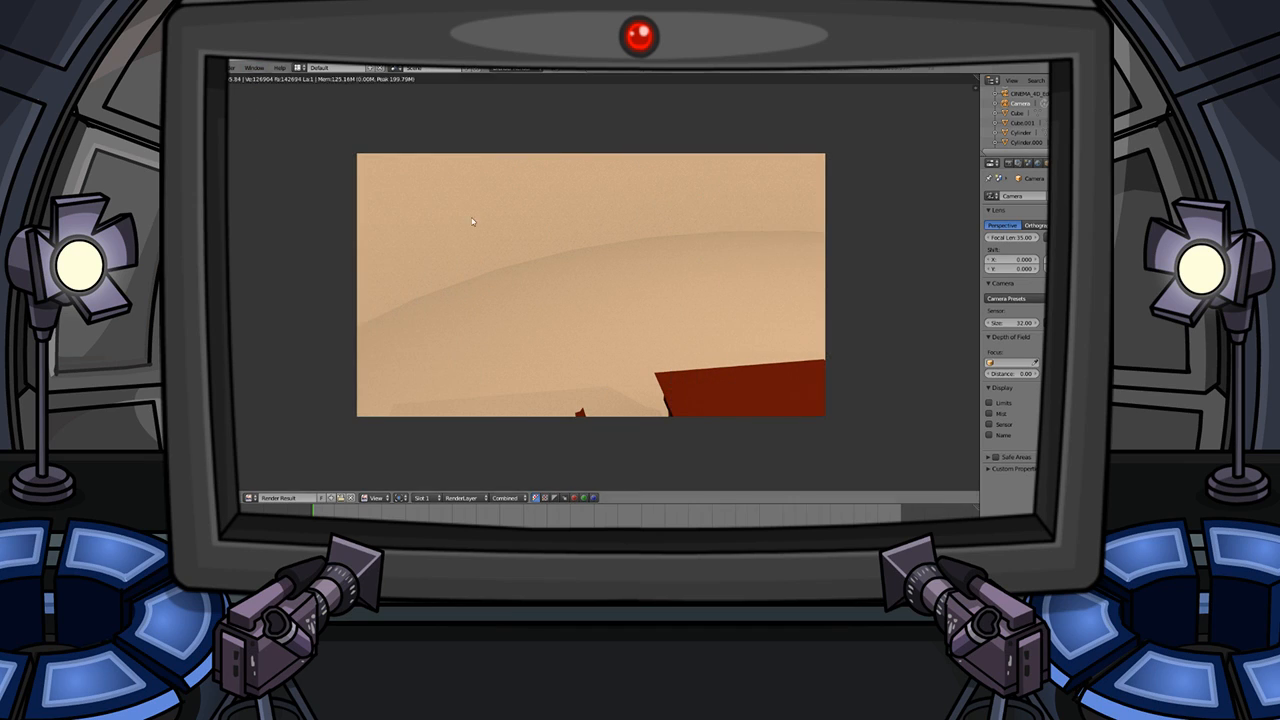
key(Escape)
- Lower the camera to about Z 5.63 and turn it to 307° around Z towards the penguin
middle_drag(557, 257, 491, 251)
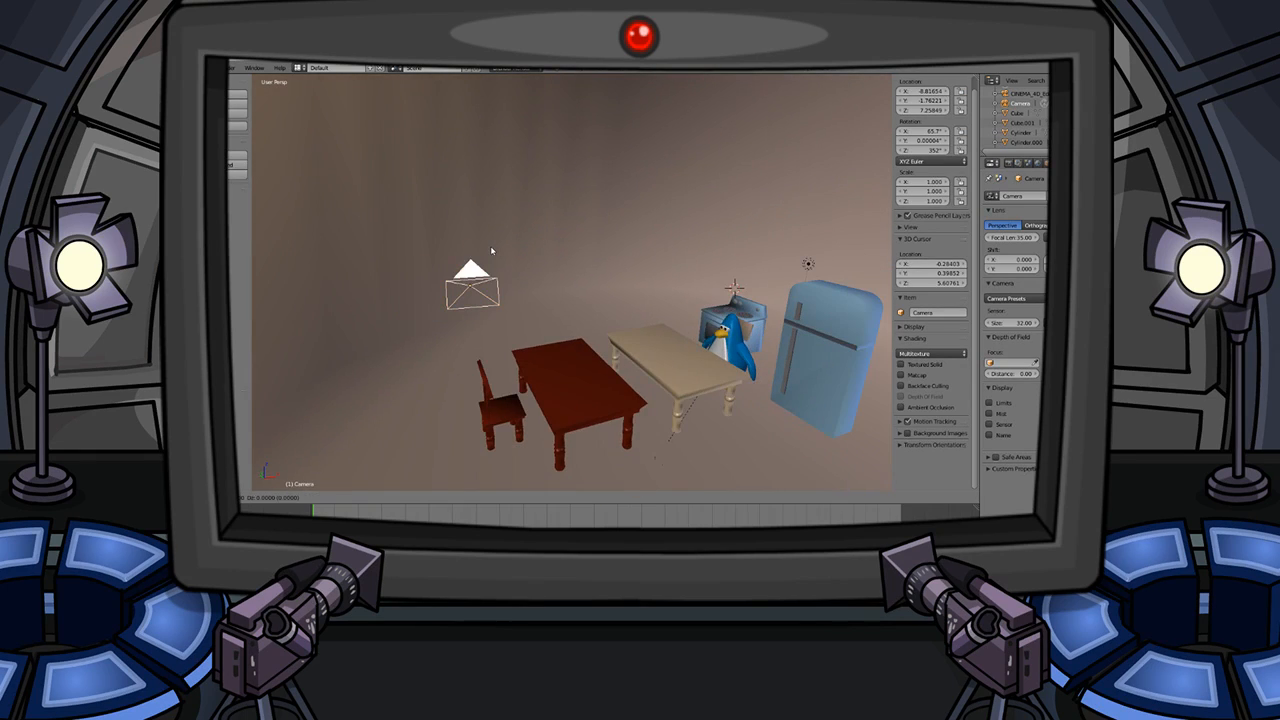
click(508, 327)
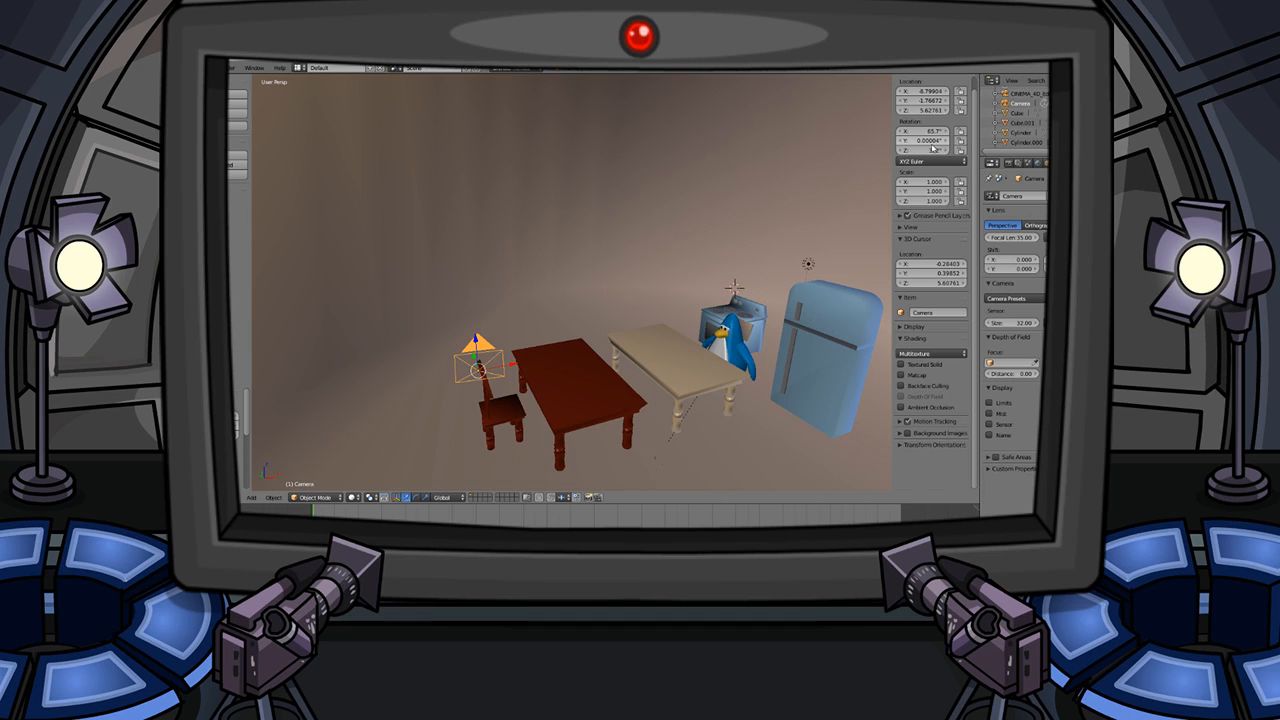
drag(922, 150, 896, 150)
- Test-render the camera's view of the tables and penguin, then return to the 3D scene
click(233, 67)
click(245, 79)
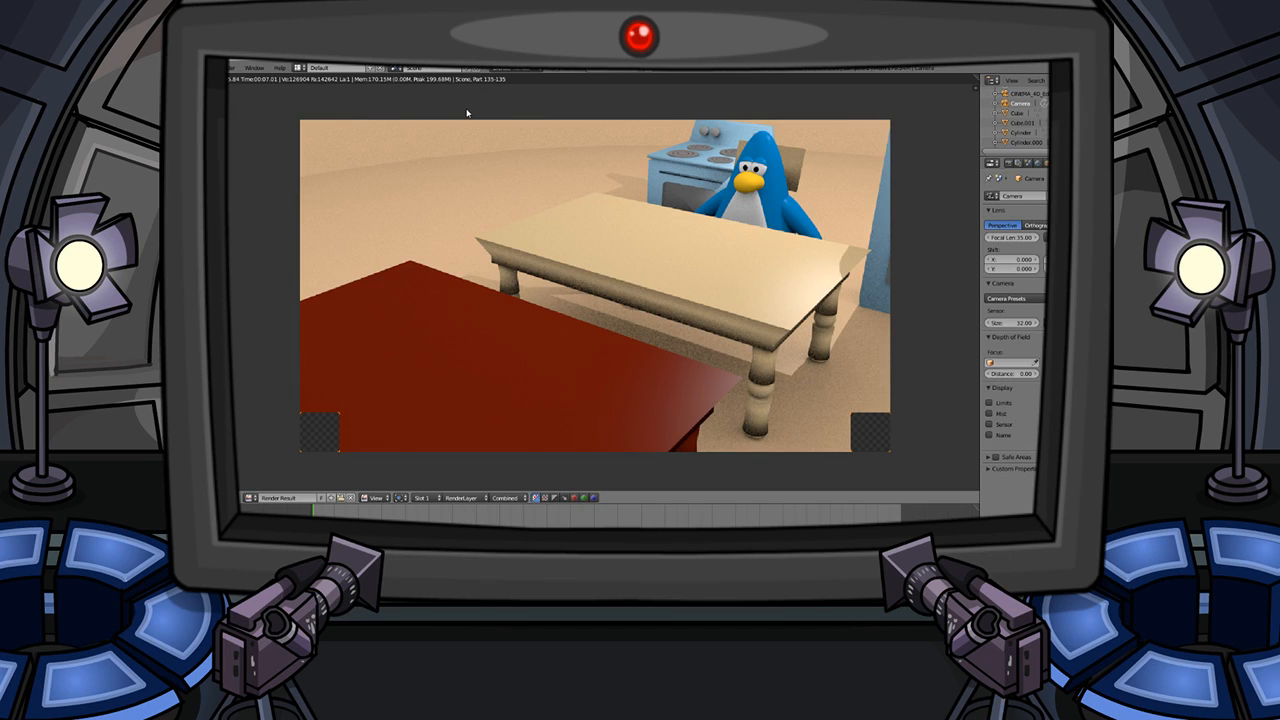
key(Escape)
- Move the camera farther from the furniture, to about X -9.65 and Y -2.47
middle_drag(582, 286, 633, 272)
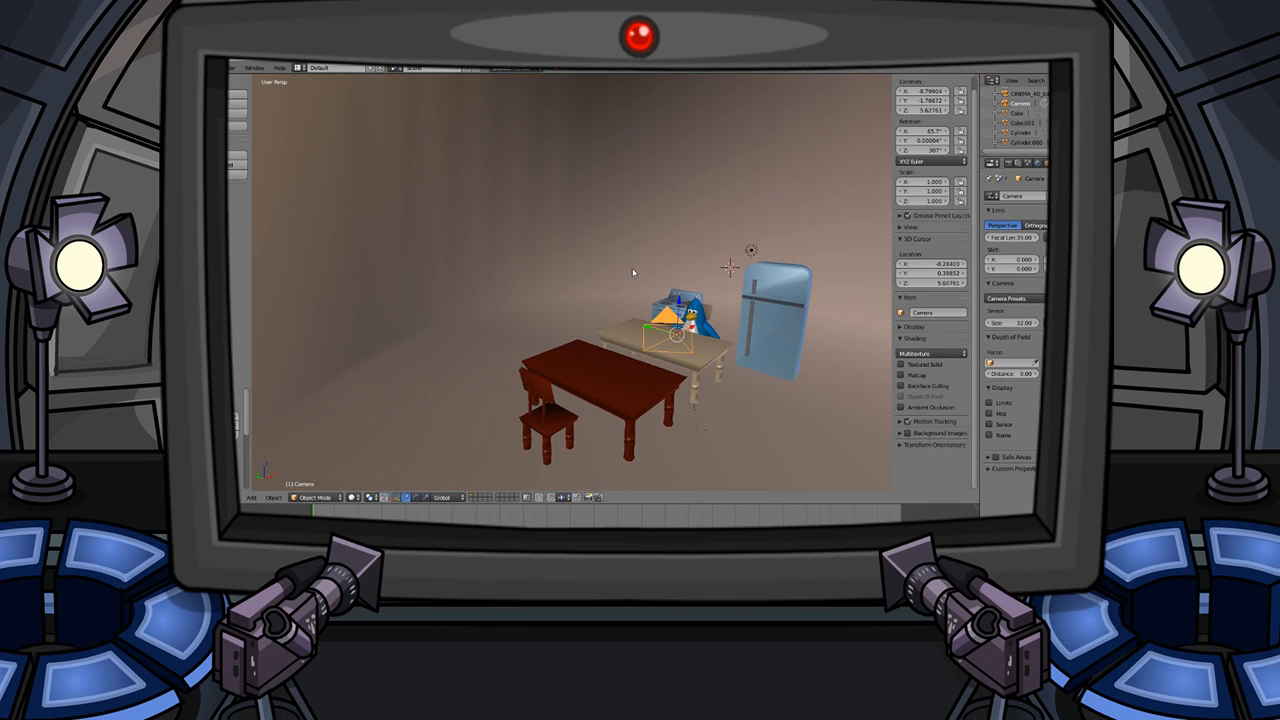
key(g)
key(x)
key(y)
key(z)
key(y)
click(667, 293)
key(g)
key(x)
click(646, 307)
- Test-render the camera's new framing of both tables and close the render
click(232, 67)
click(234, 80)
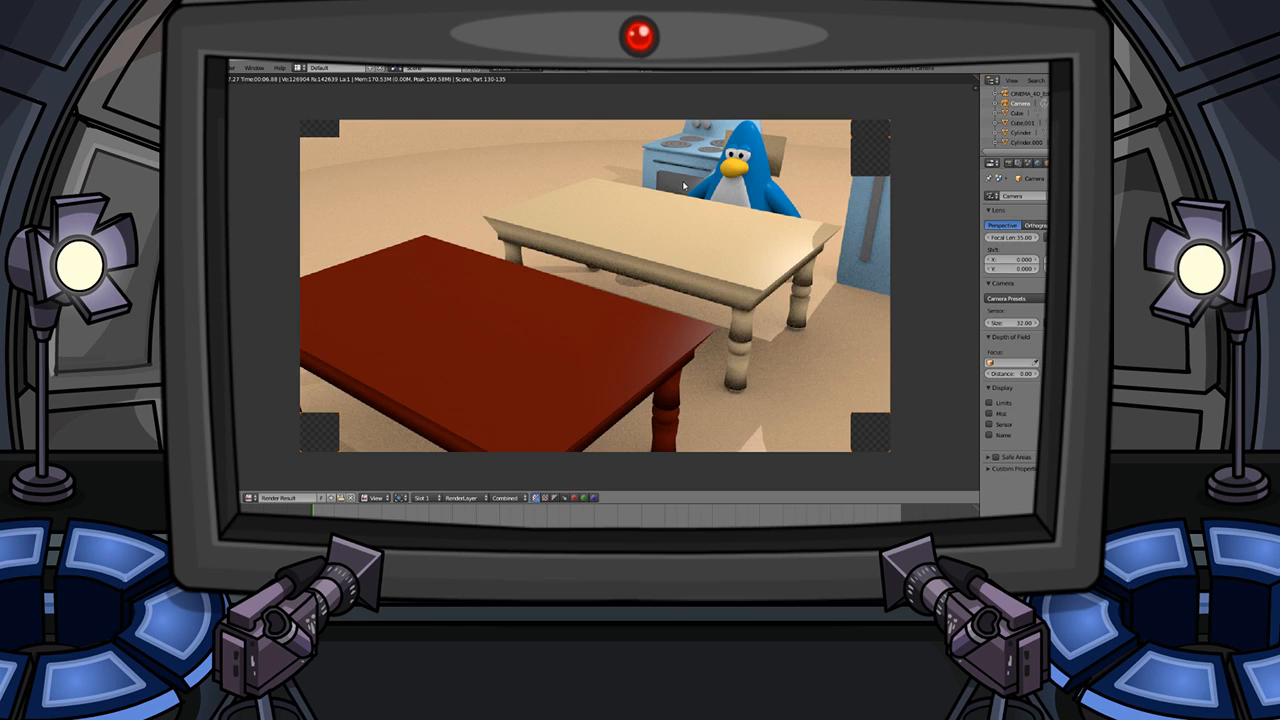
key(Escape)
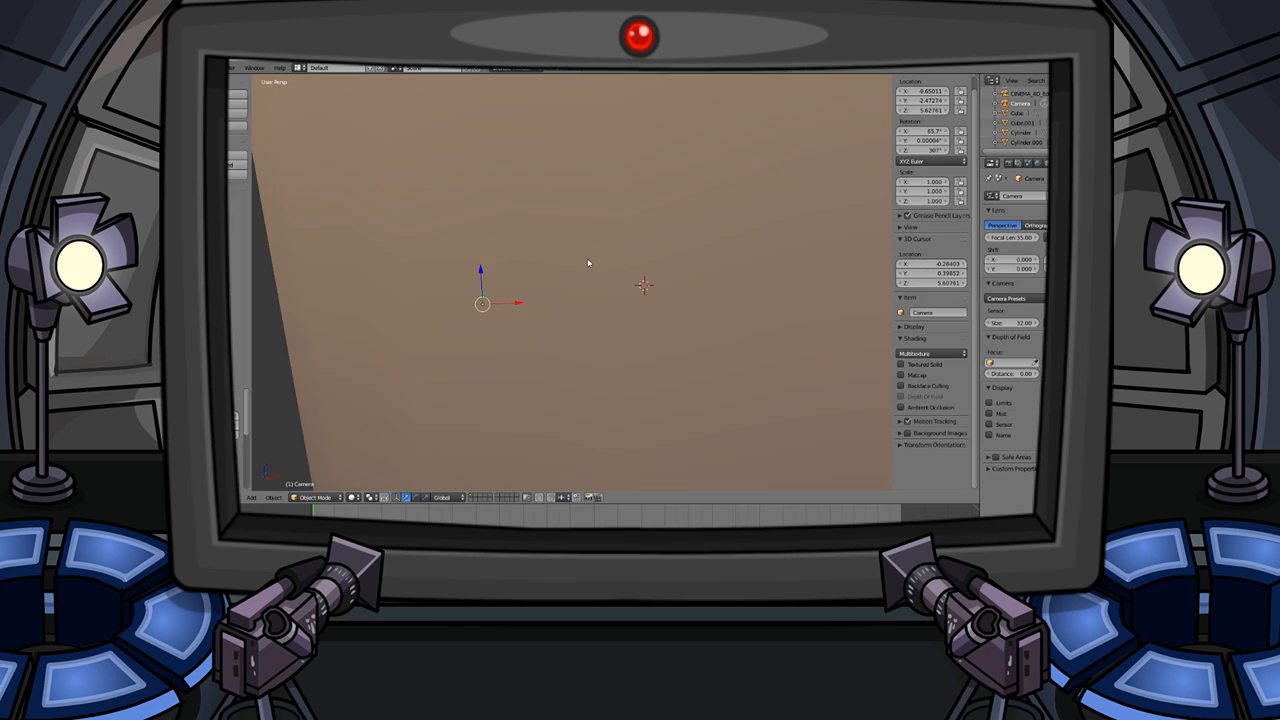
- Hide the tool shelf to widen the 3D view around the camera and tables
scroll(588, 263, up, 4)
middle_drag(588, 263, 585, 214)
key(x)
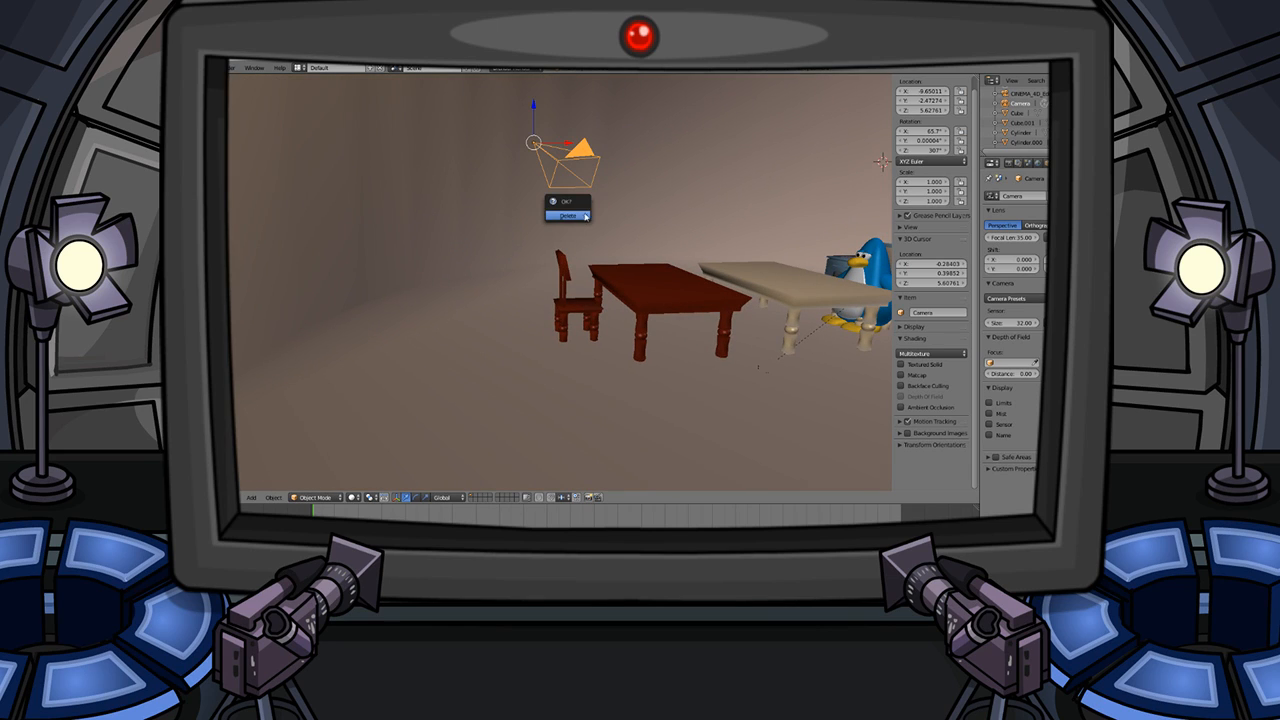
right_click(578, 141)
key(t)
- Move the camera along X to about -11.45 and raise it to about Z 6.67
right_click(569, 153)
key(g)
key(x)
click(483, 178)
key(g)
key(z)
click(490, 121)
- Test-render the scene from the raised camera and return to the 3D view
click(232, 67)
click(231, 78)
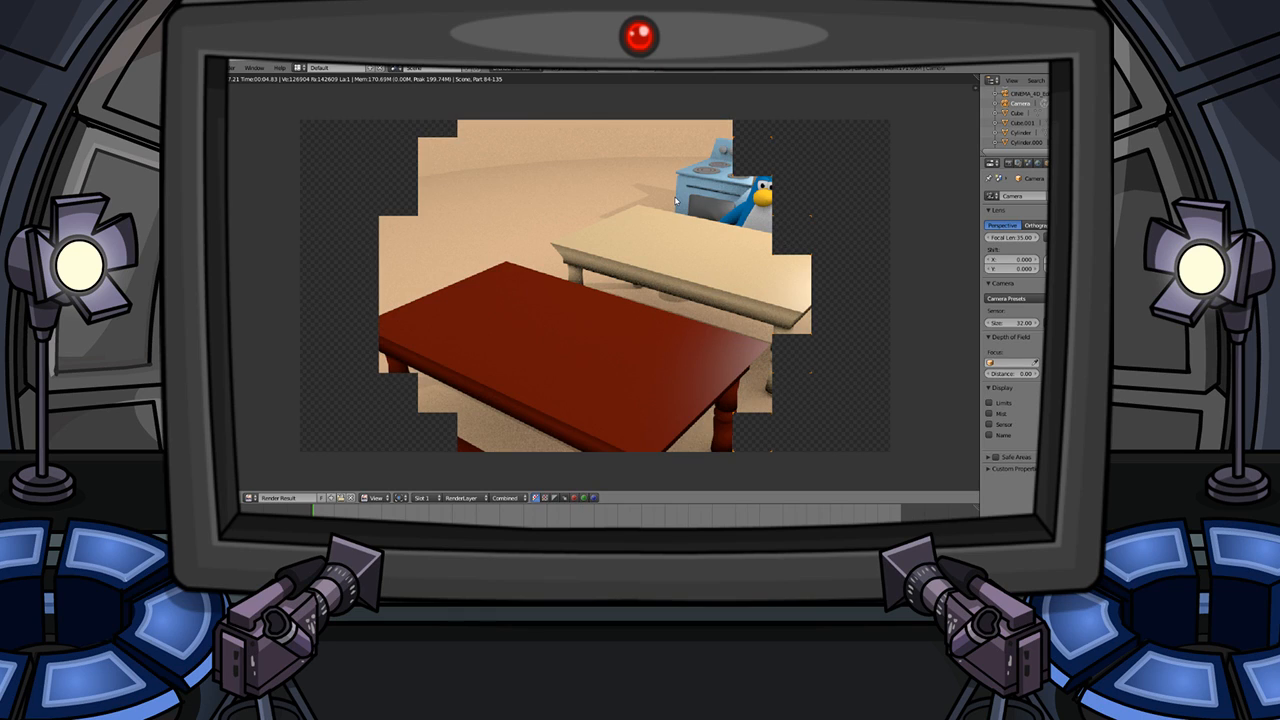
key(Escape)
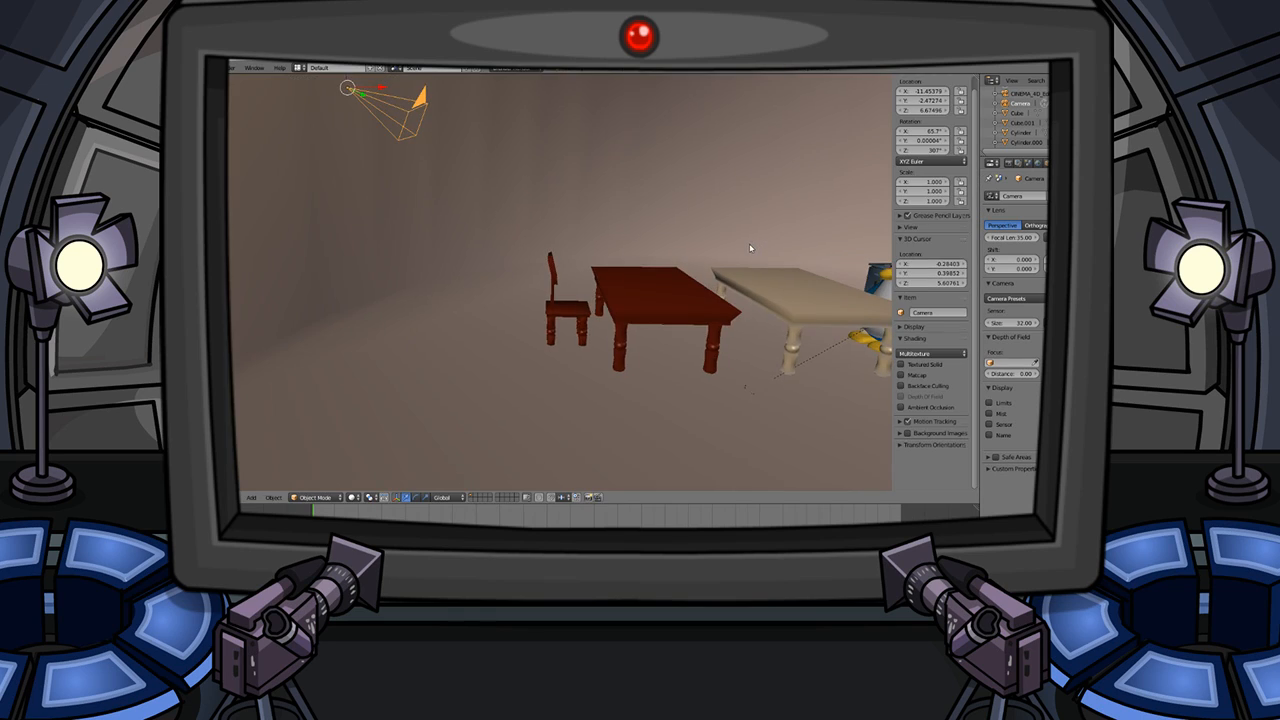
- Tilt the camera upward to an X rotation of 78.1° and test-render the result
drag(922, 131, 940, 131)
click(234, 68)
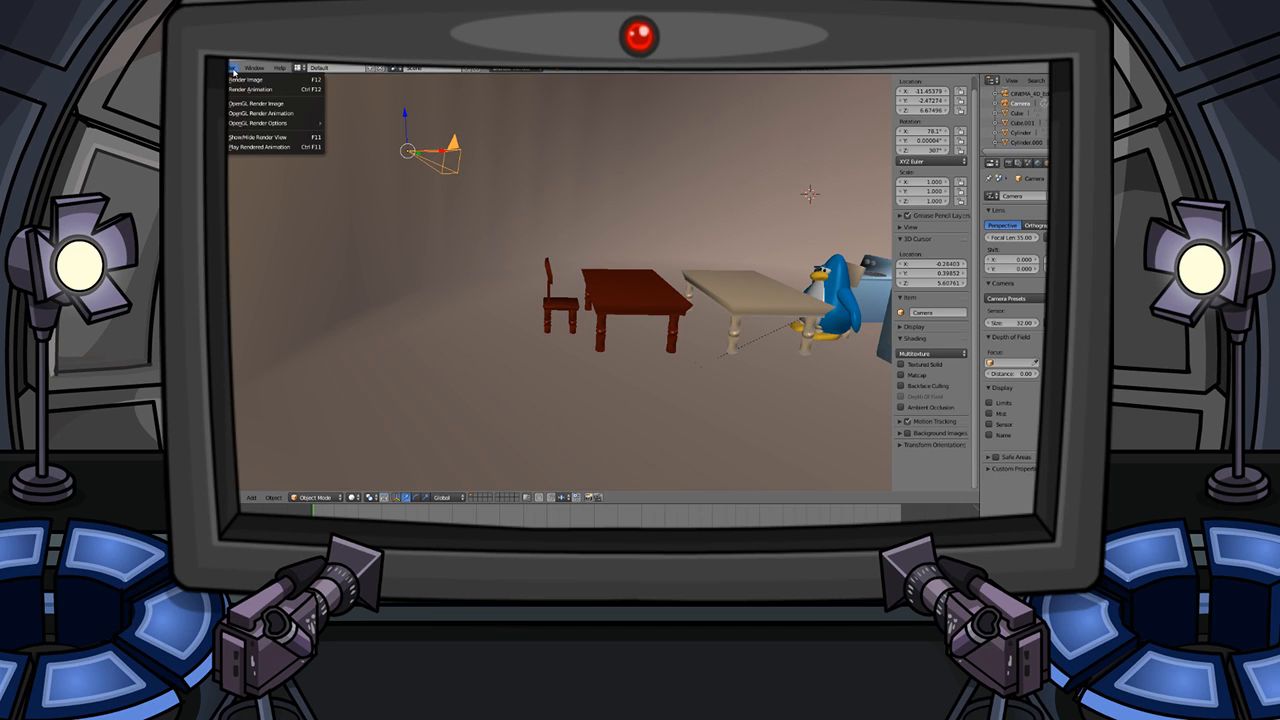
click(236, 77)
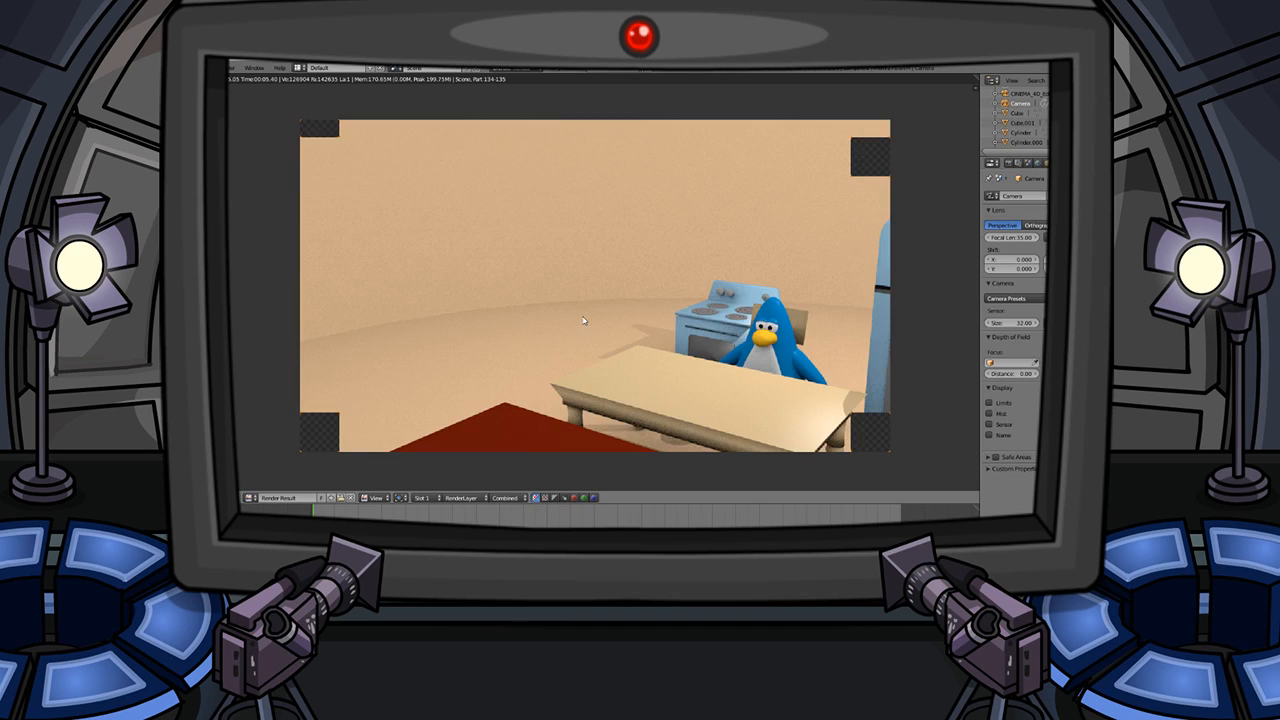
key(Escape)
- Rotate the camera to 284° around Z and move it back along X to about -13.71
middle_drag(532, 318, 546, 380)
scroll(563, 343, down, 2)
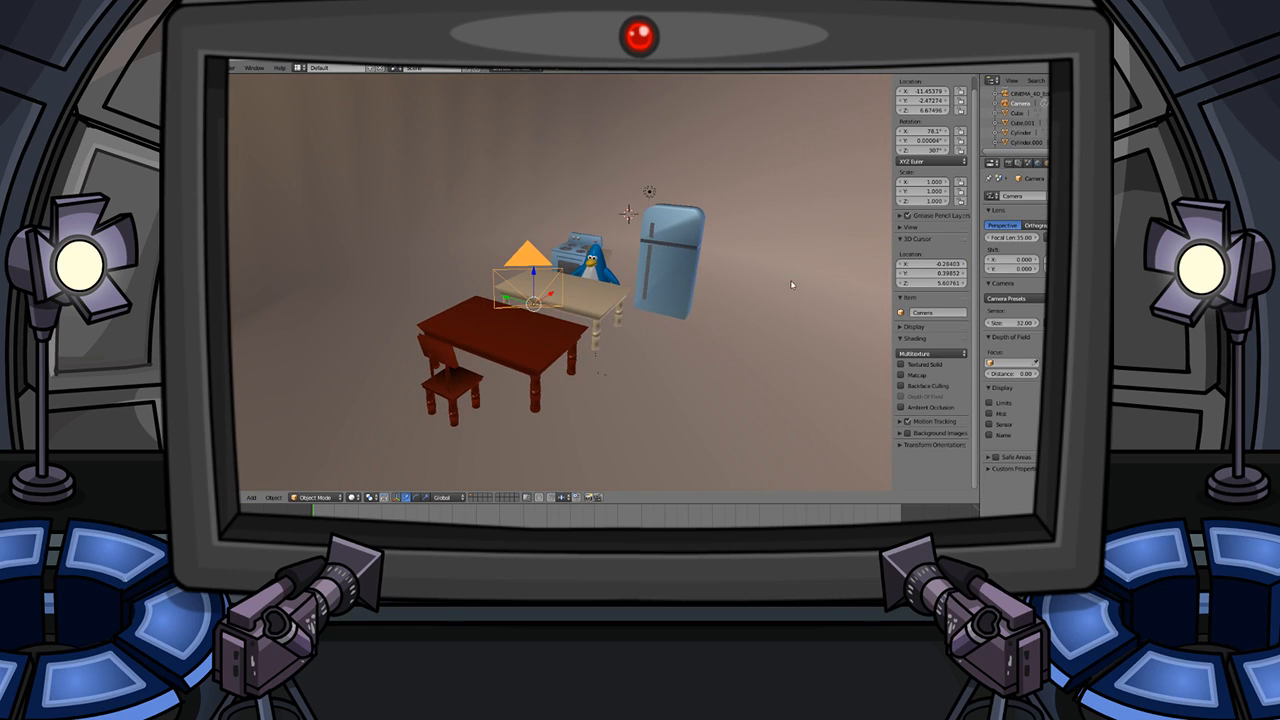
drag(916, 152, 641, 290)
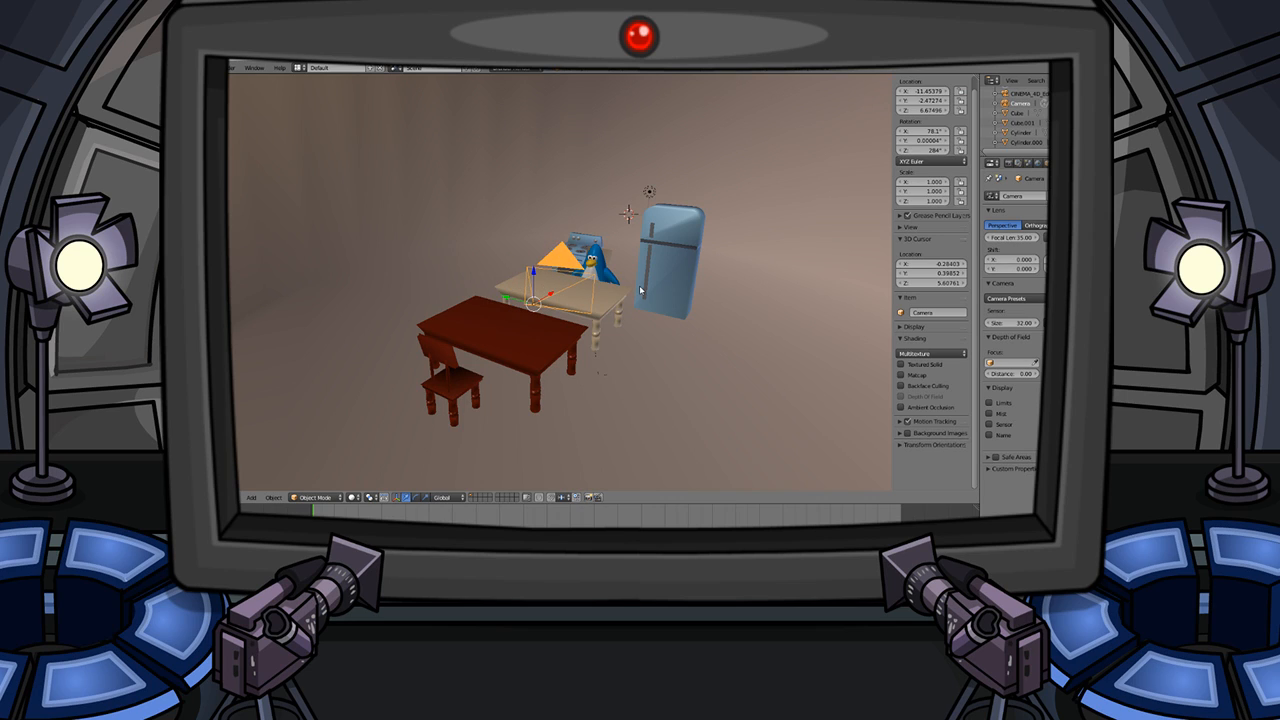
drag(551, 293, 392, 394)
- Render the scene and examine the framing of the tables, penguin, stove and fridge at different magnifications
click(230, 67)
click(237, 82)
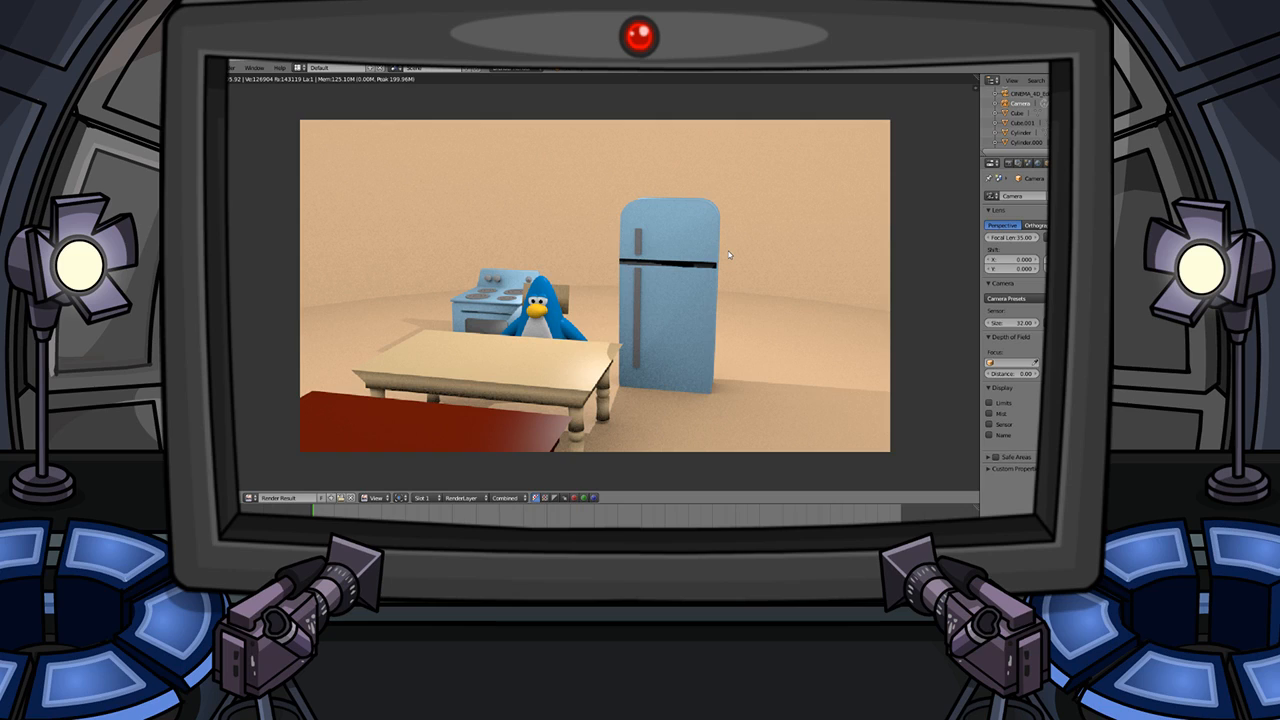
scroll(730, 248, down, 4)
scroll(714, 240, up, 3)
scroll(705, 240, down, 1)
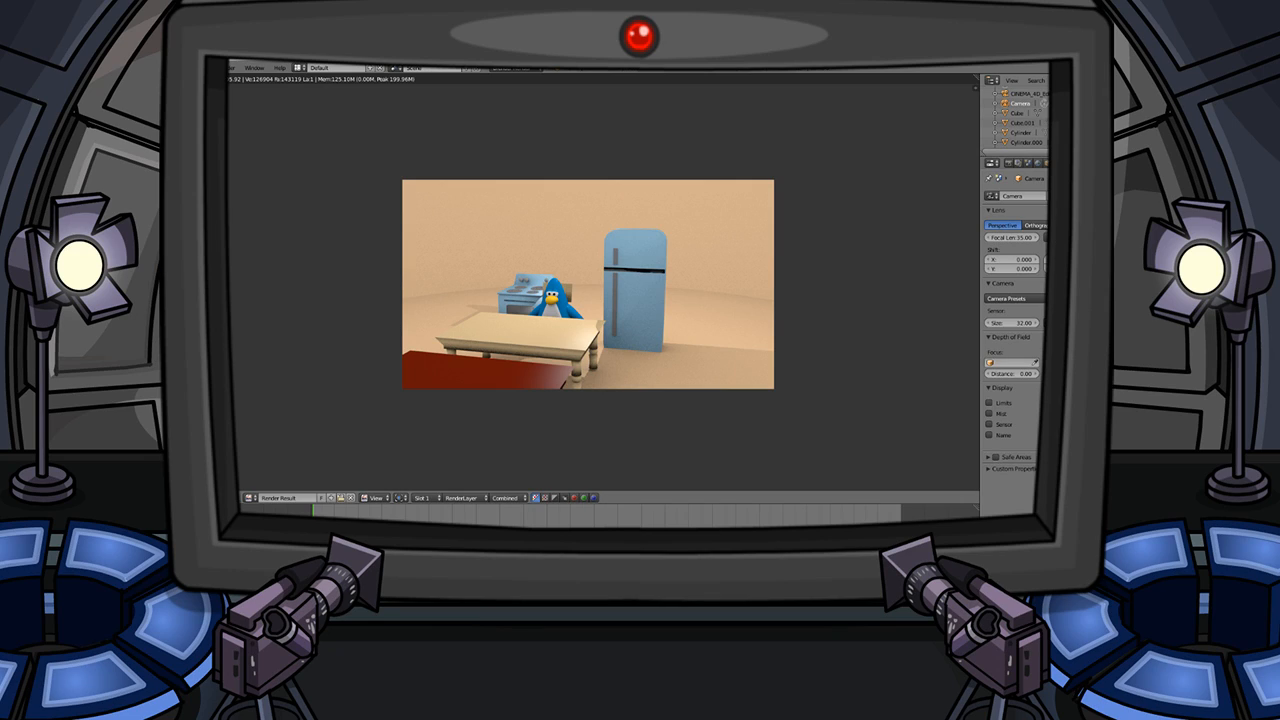
key(Escape)
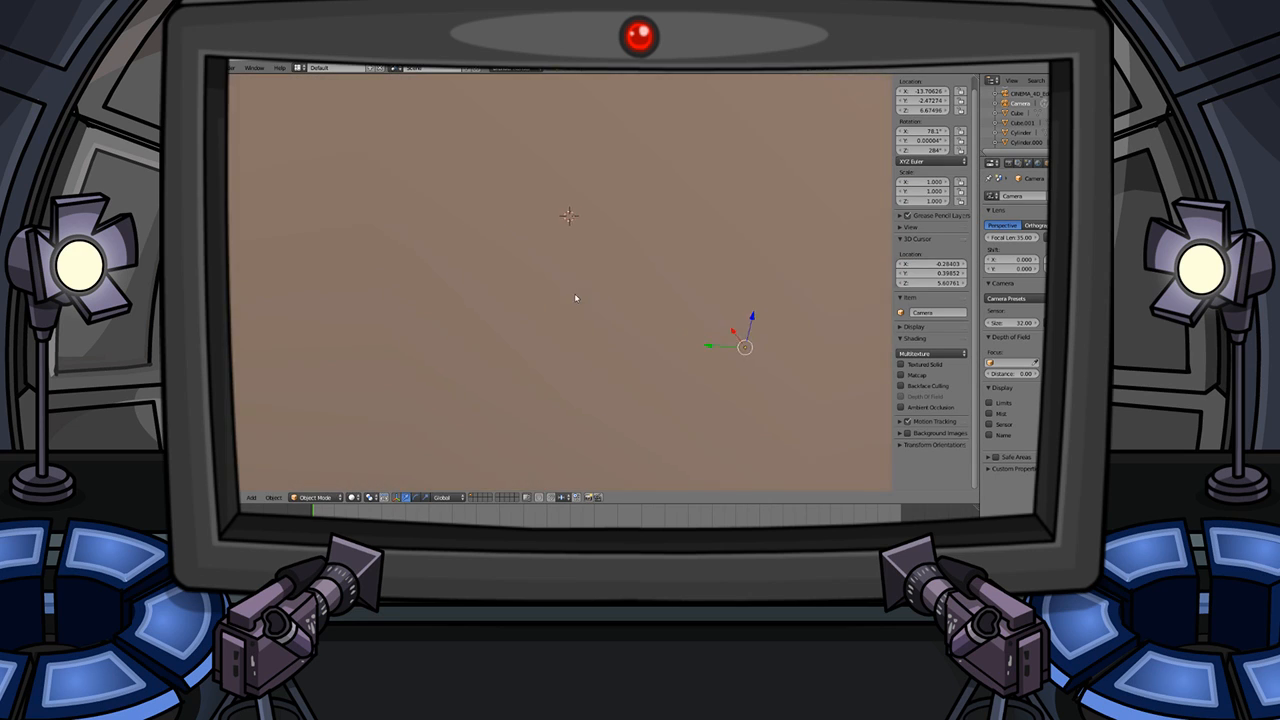
middle_drag(576, 298, 551, 338)
scroll(598, 307, up, 1)
key(a)
middle_drag(560, 281, 528, 252)
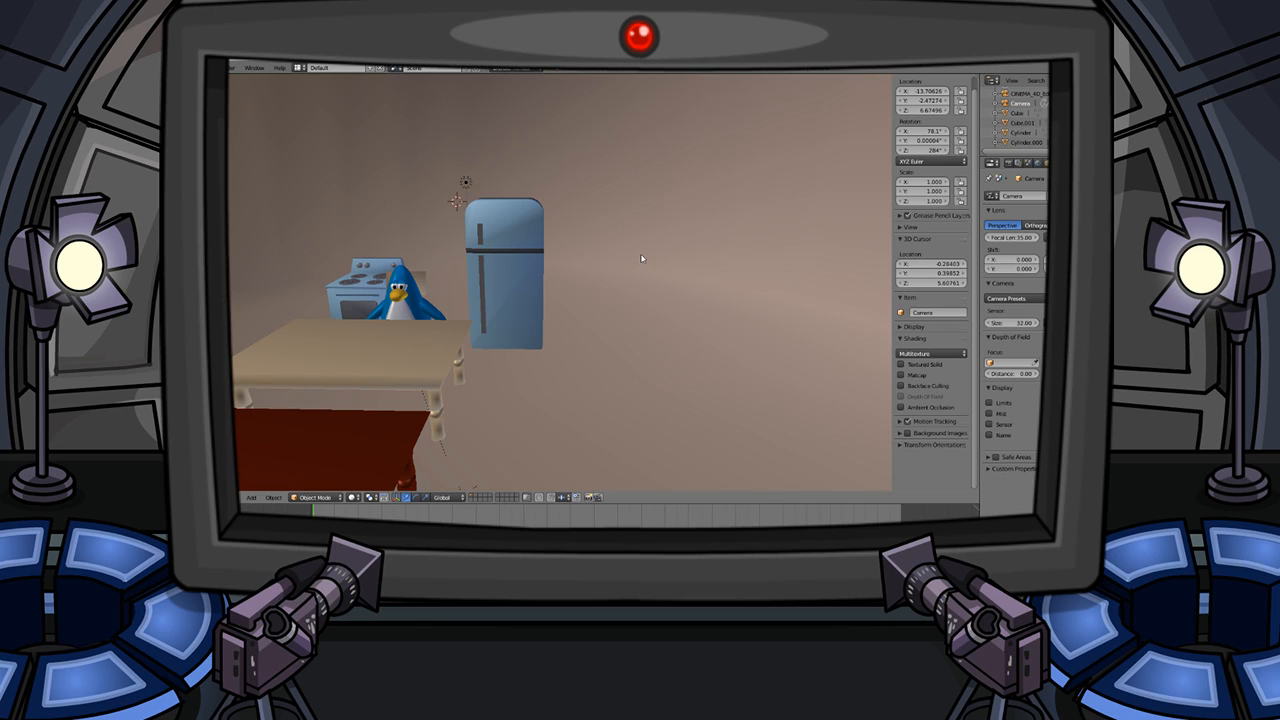
middle_drag(441, 230, 537, 297)
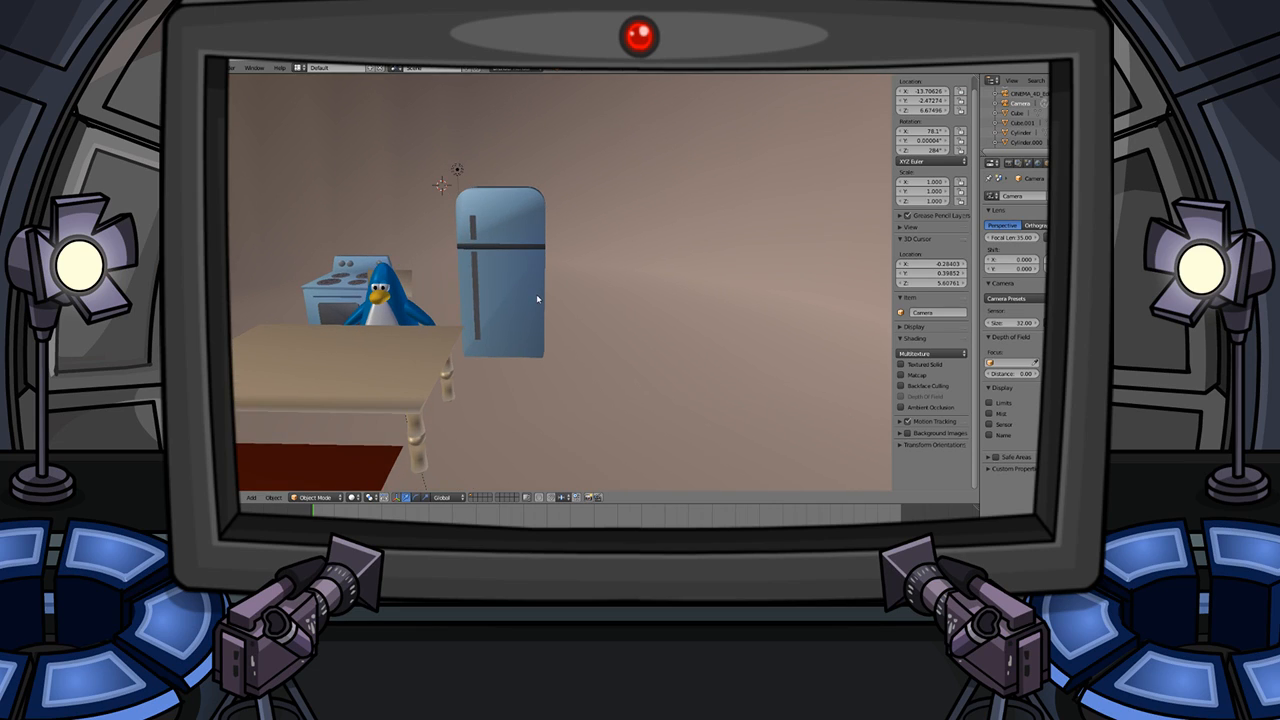
key(shift+a)
mouse_move(519, 298)
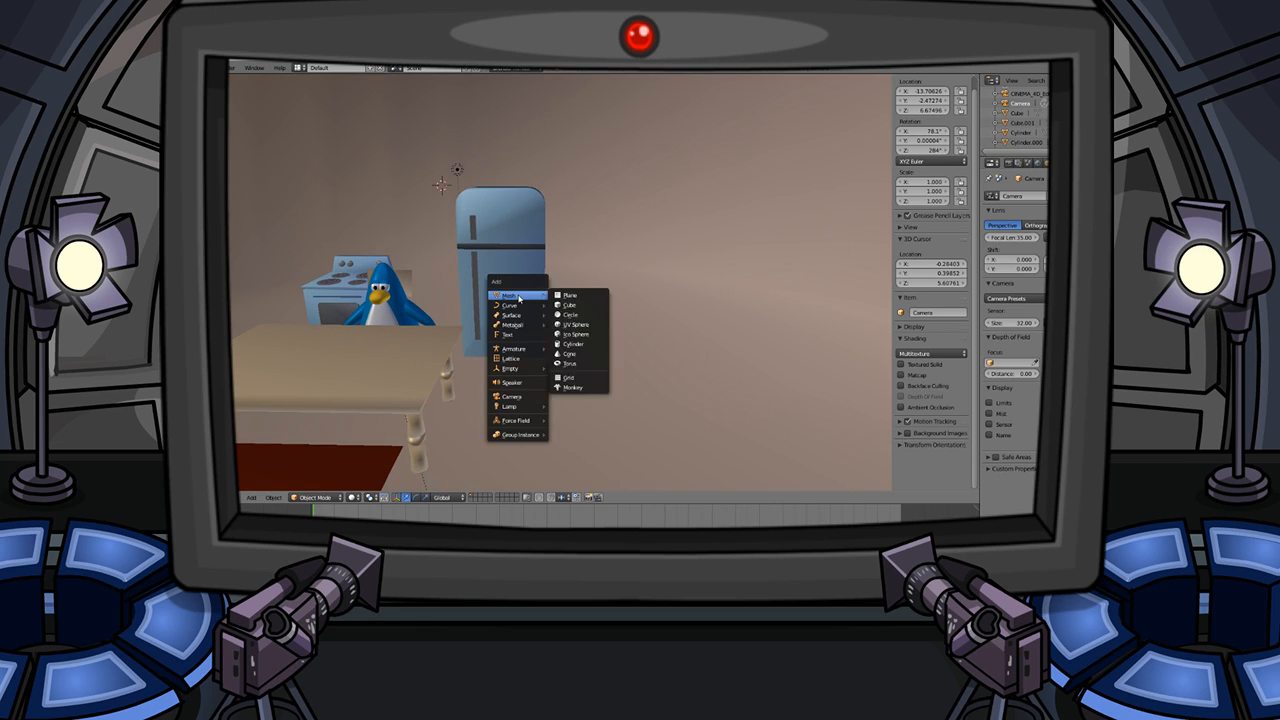
click(575, 314)
key(x)
click(521, 273)
- Add a cube and place it near the light table at about Y -1.30 and Z 1.15
key(shift+a)
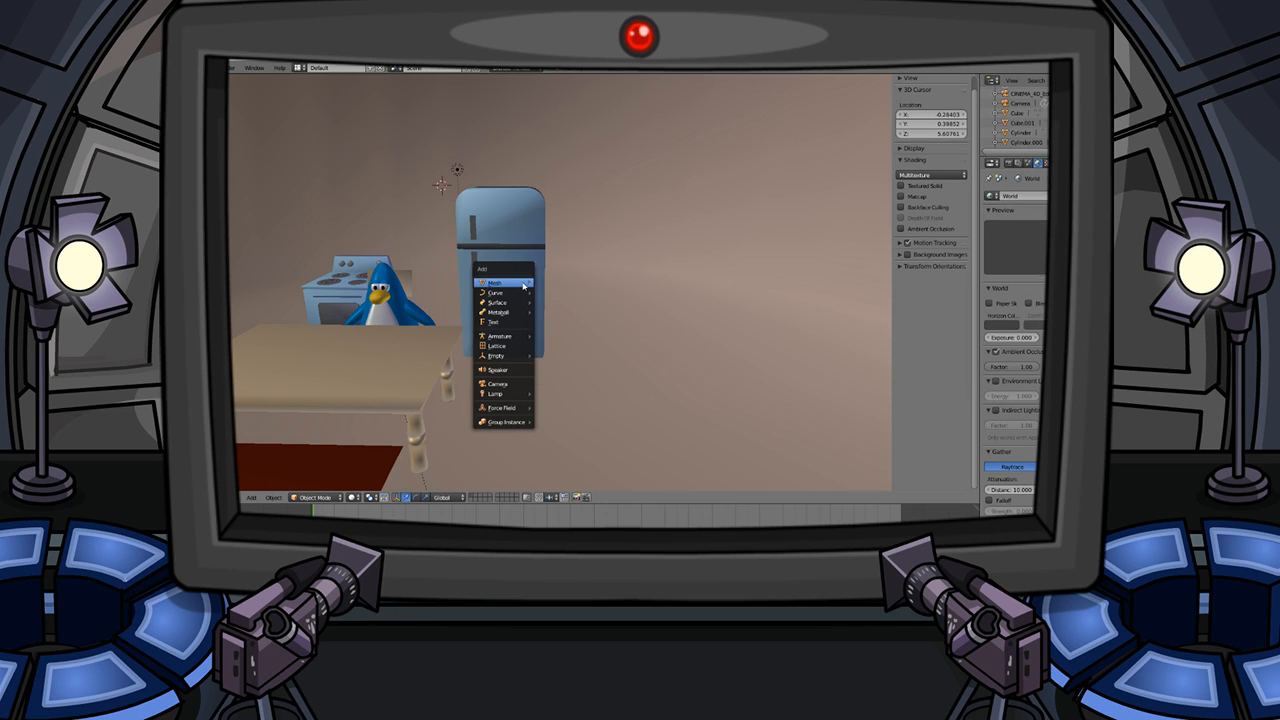
mouse_move(521, 277)
click(562, 294)
key(g)
key(z)
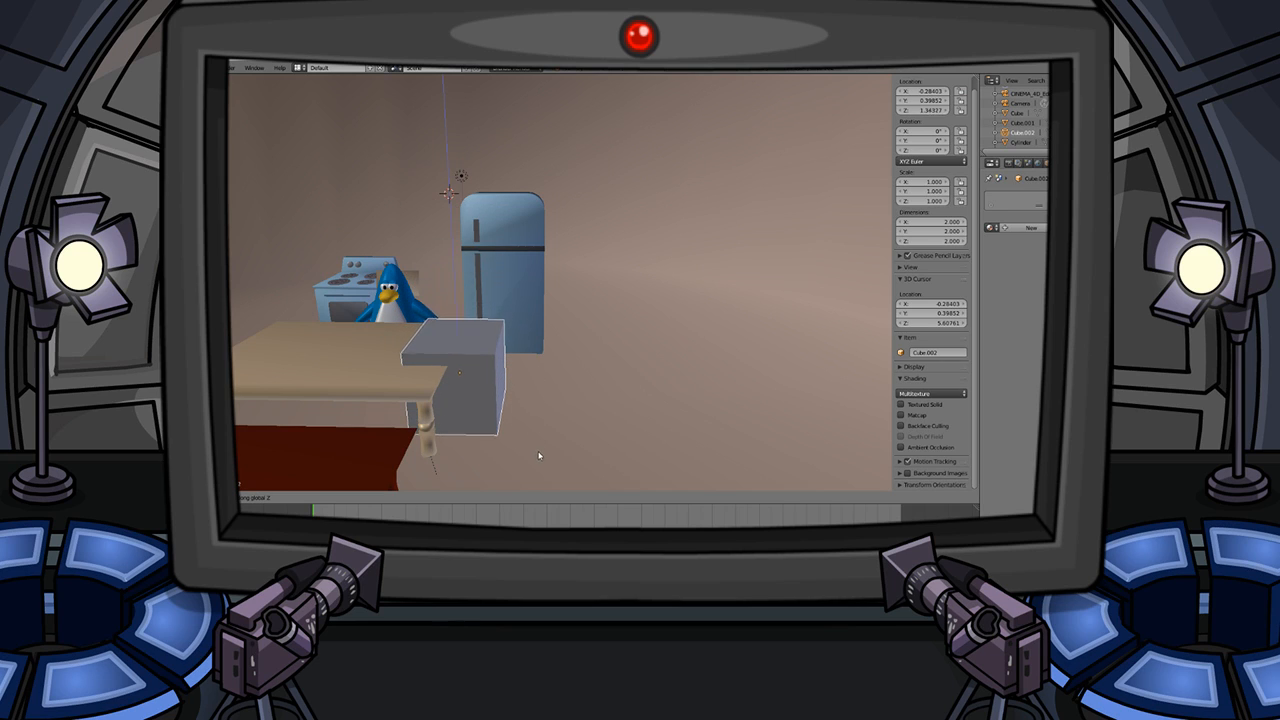
click(541, 460)
key(g)
key(y)
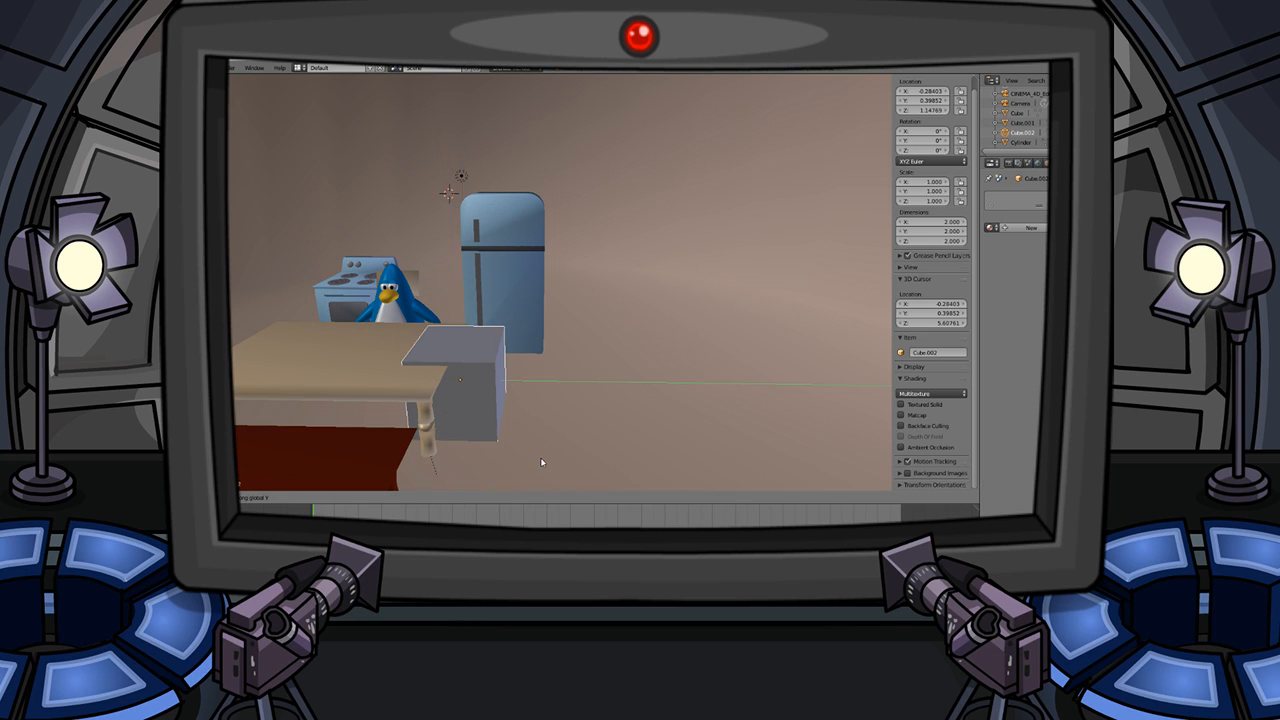
click(609, 449)
- Move the fridge farther back along the X axis, away from the penguin
mouse_move(583, 346)
middle_down()
mouse_move(493, 352)
mouse_move(656, 332)
mouse_move(686, 345)
mouse_move(560, 348)
middle_up()
right_click(606, 355)
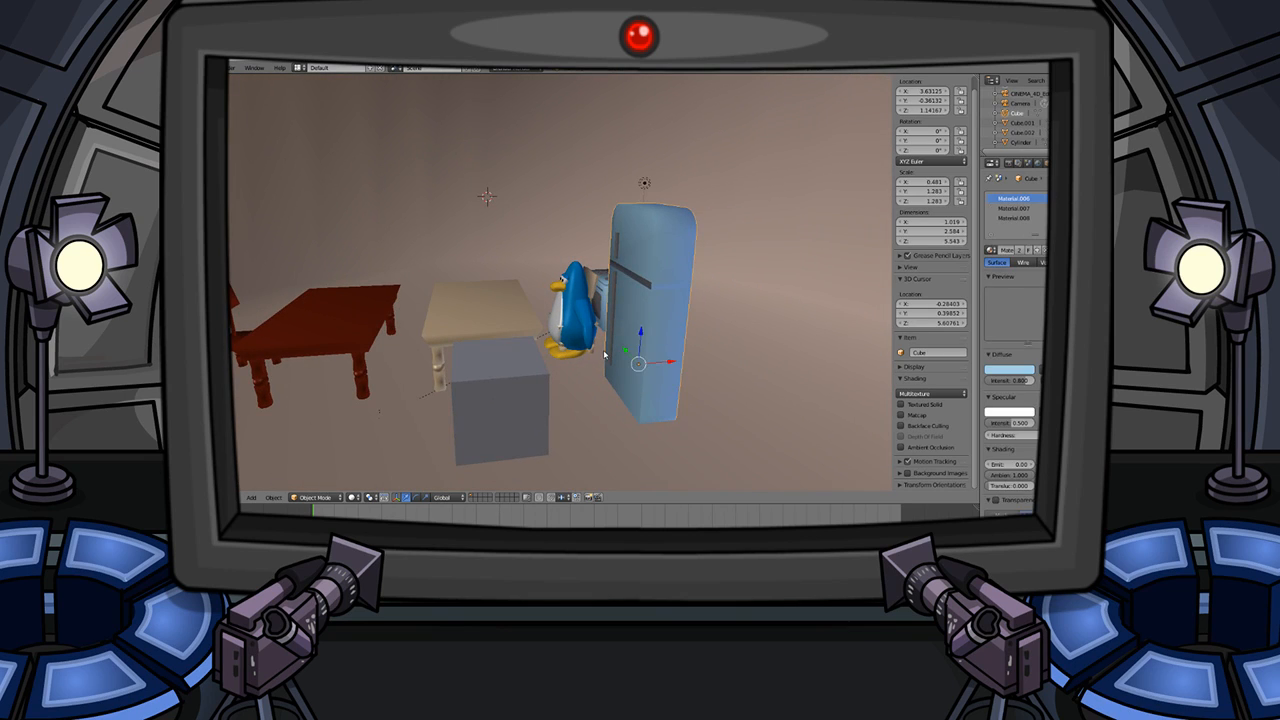
key(g)
key(y)
key(x)
click(652, 320)
mouse_move(652, 320)
middle_down()
mouse_move(630, 318)
mouse_move(637, 336)
middle_up()
- Move the new cube back along X to about 5.38 so it stands beside the fridge
right_click(462, 393)
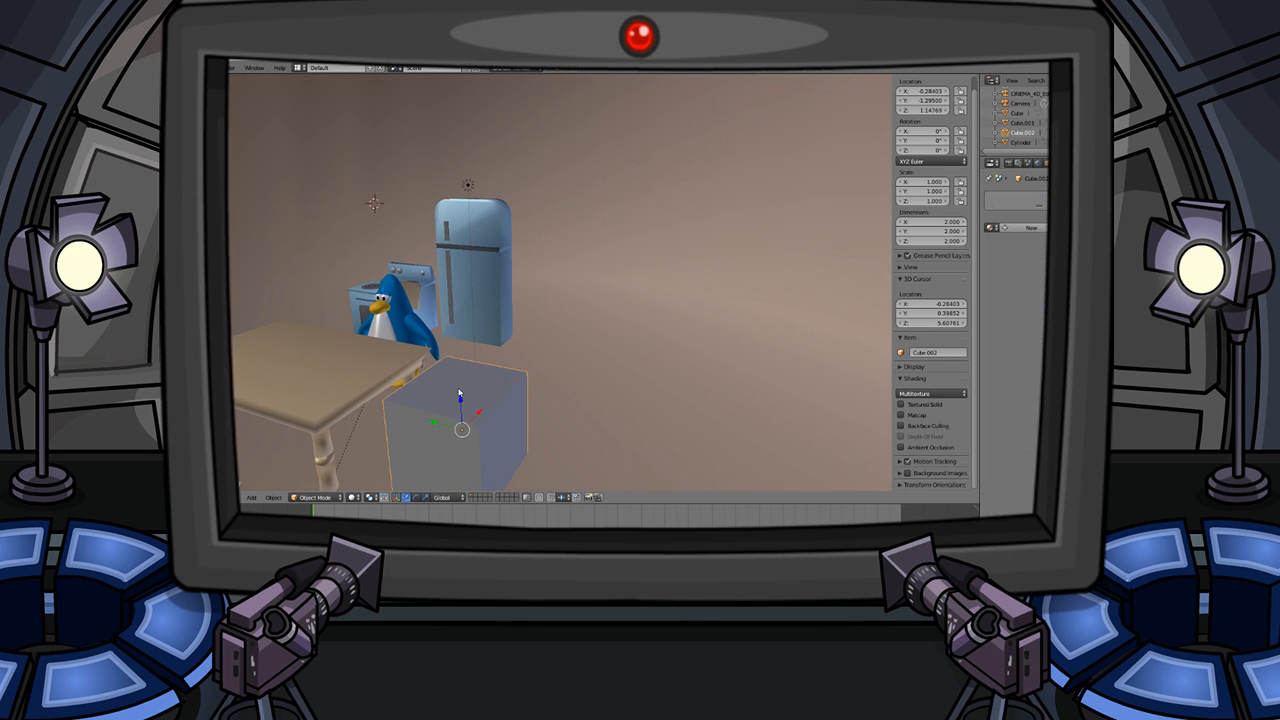
key(g)
click(575, 343)
scroll(574, 342, up, 2)
middle_drag(574, 342, 491, 309)
scroll(525, 308, down, 2)
scroll(521, 304, up, 1)
scroll(571, 294, up, 2)
scroll(510, 324, down, 5)
scroll(495, 309, down, 1)
drag(617, 309, 652, 310)
middle_drag(634, 311, 505, 273)
scroll(545, 292, up, 2)
scroll(490, 298, up, 2)
scroll(478, 272, down, 3)
scroll(491, 271, up, 1)
scroll(491, 271, down, 1)
scroll(503, 273, up, 3)
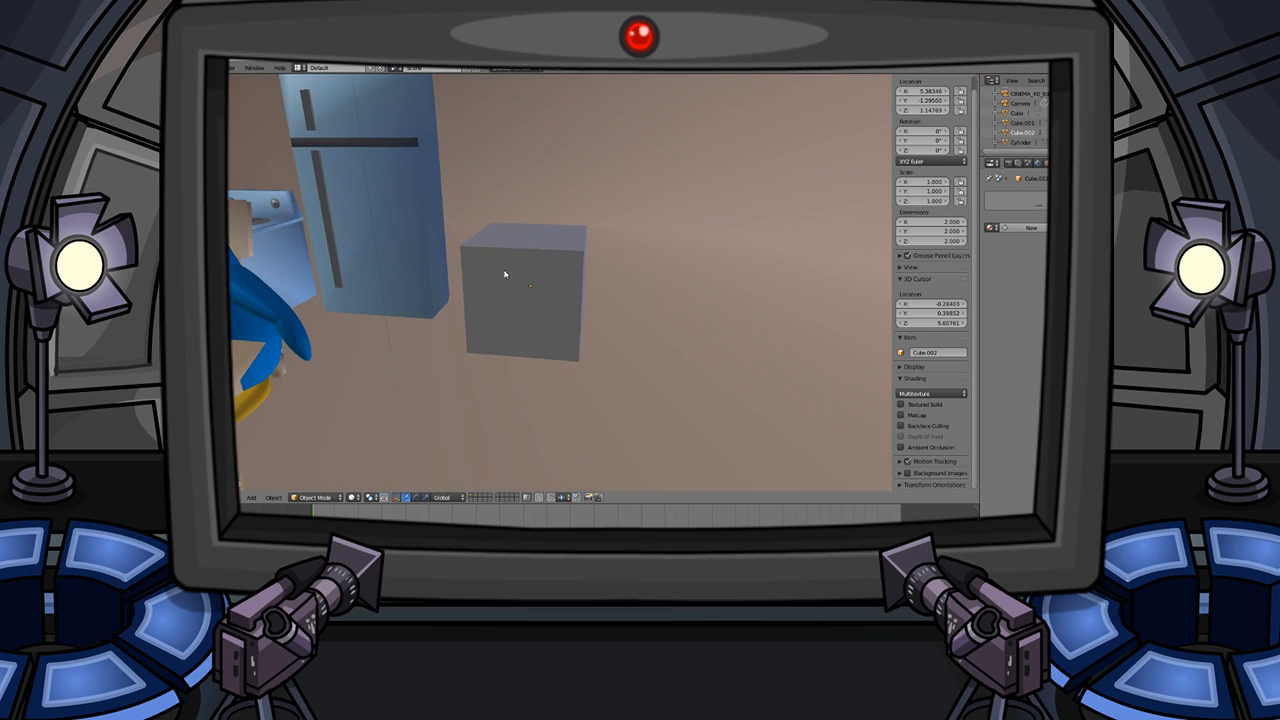
- Widen the cube beside the fridge to a Y dimension of 2.7
right_click(579, 281)
drag(930, 221, 945, 221)
key(ctrl+z)
drag(941, 230, 988, 230)
middle_drag(771, 231, 450, 246)
scroll(618, 240, down, 3)
scroll(733, 265, up, 1)
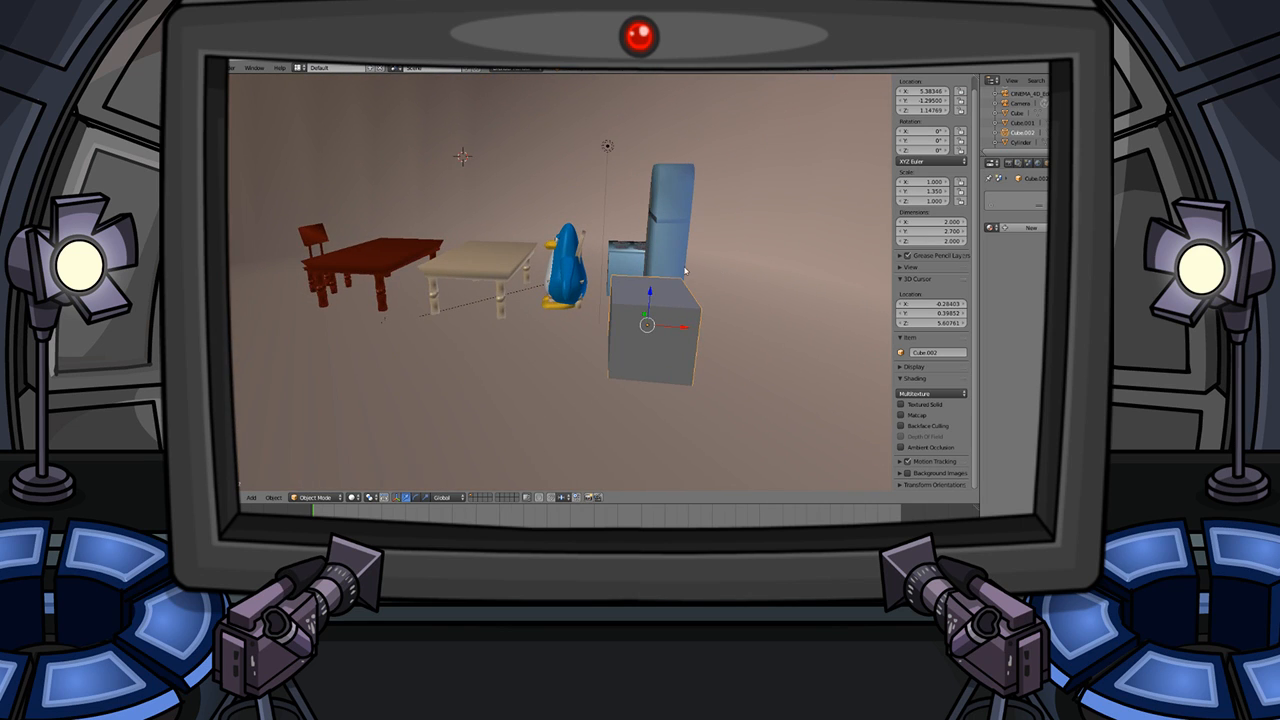
- Move the widened block farther back along X to about 5.86
key(g)
click(696, 302)
middle_drag(485, 286, 638, 281)
scroll(590, 292, up, 2)
middle_drag(526, 306, 486, 319)
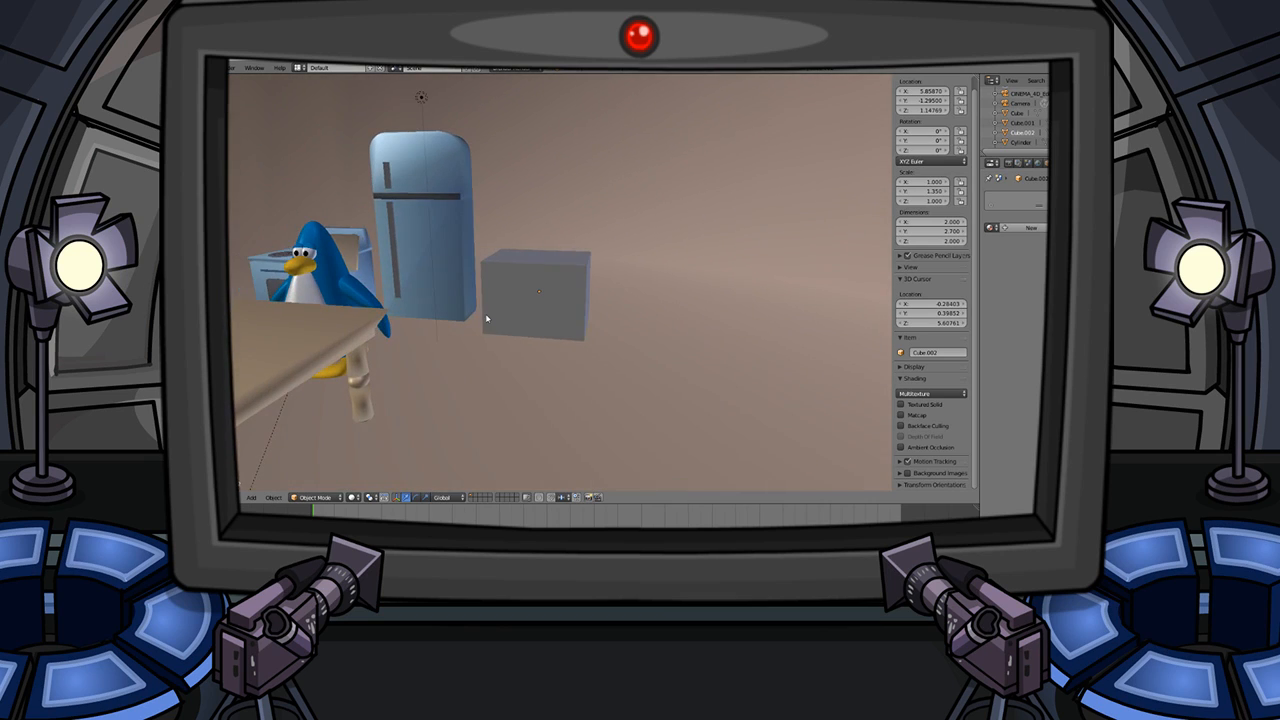
scroll(520, 294, up, 1)
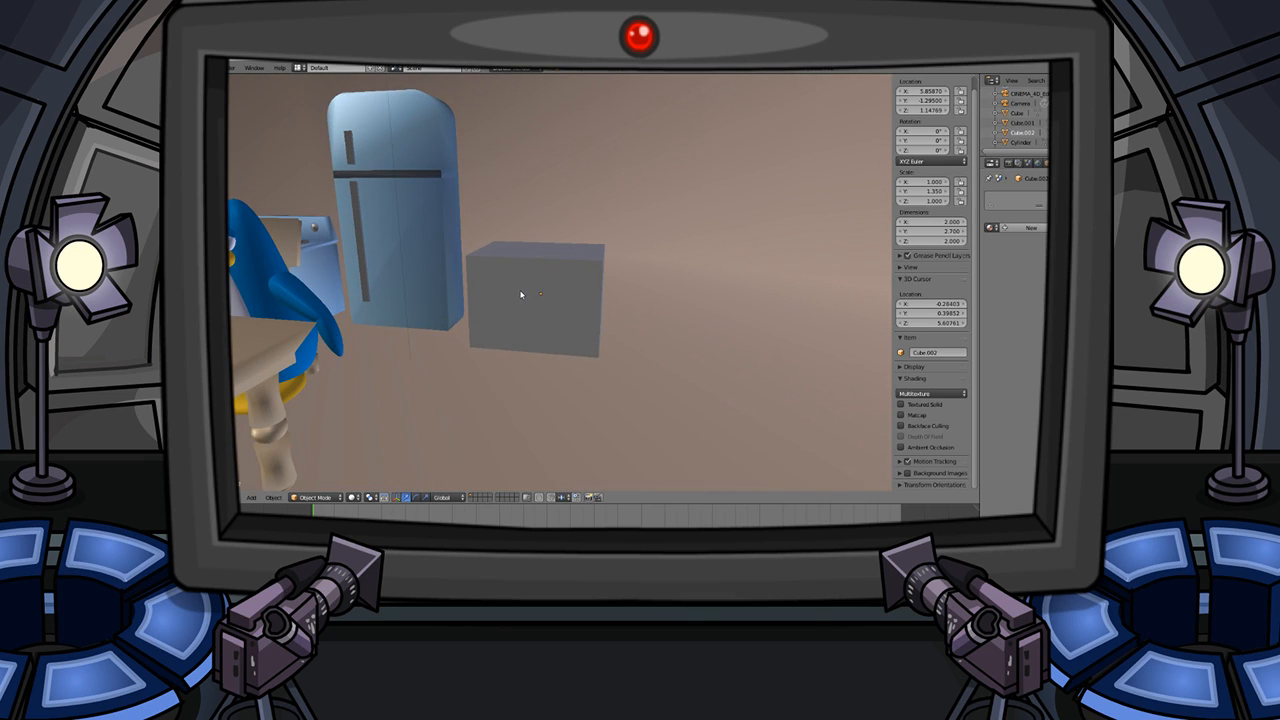
- Reduce the block's dimensions to 1.45 in X and 1.8 in Z
middle_drag(523, 294, 574, 304)
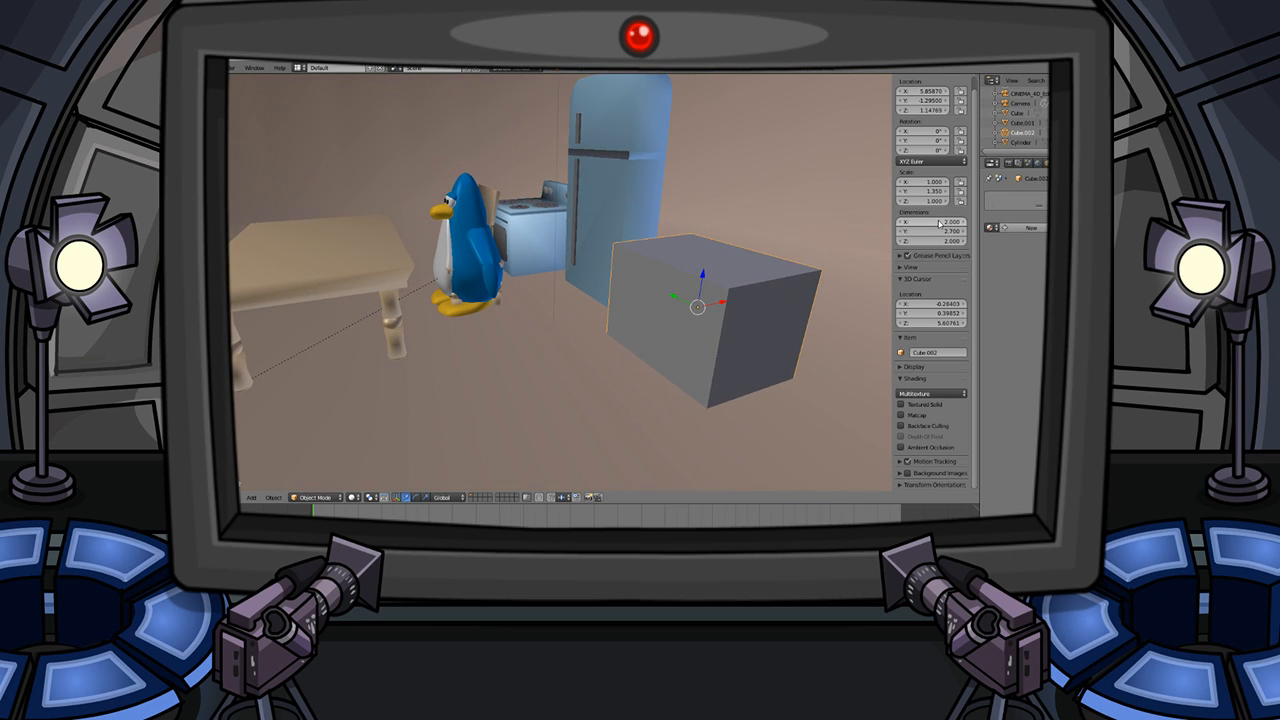
drag(899, 220, 870, 220)
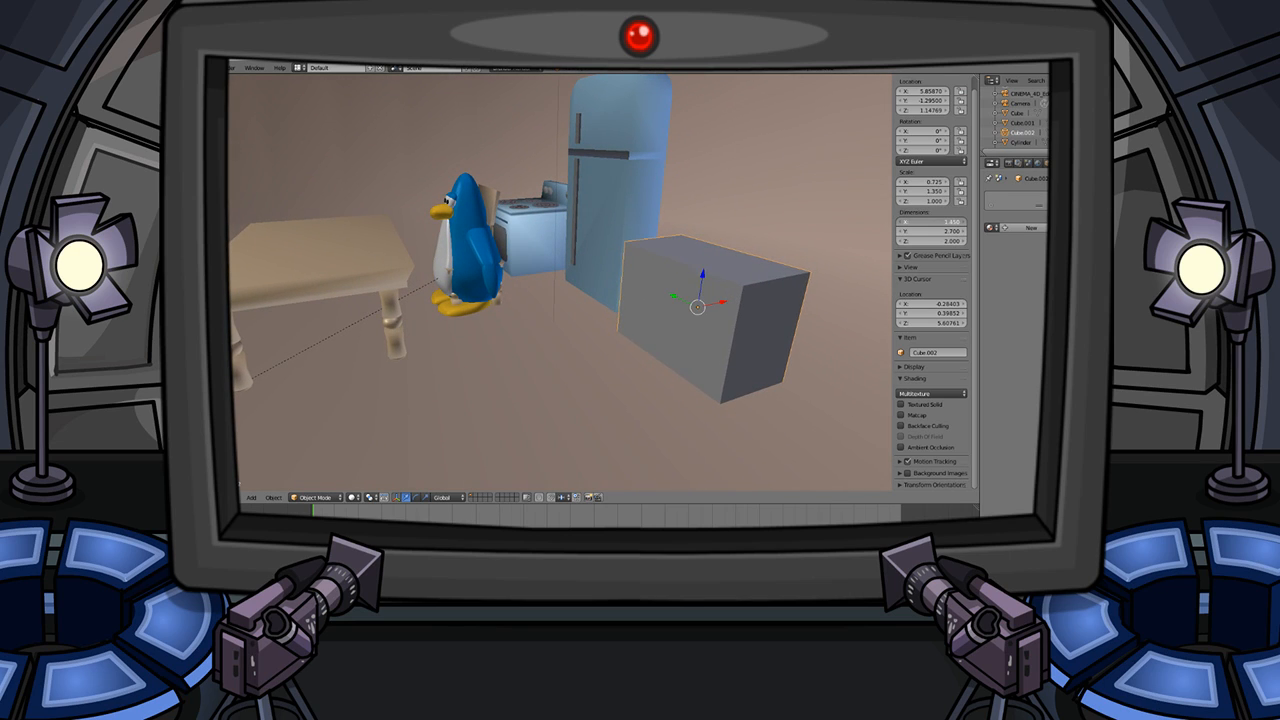
middle_drag(742, 257, 727, 229)
scroll(727, 229, up, 2)
scroll(728, 229, up, 2)
middle_drag(665, 262, 667, 273)
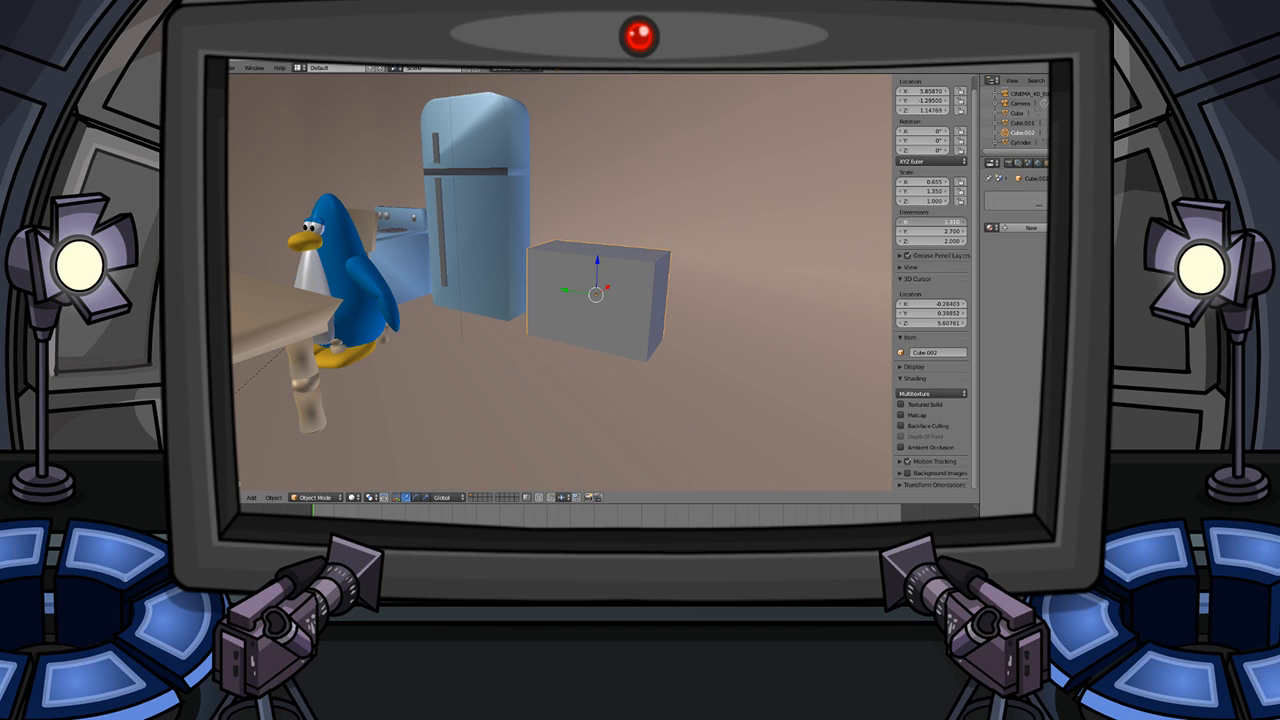
drag(930, 241, 905, 241)
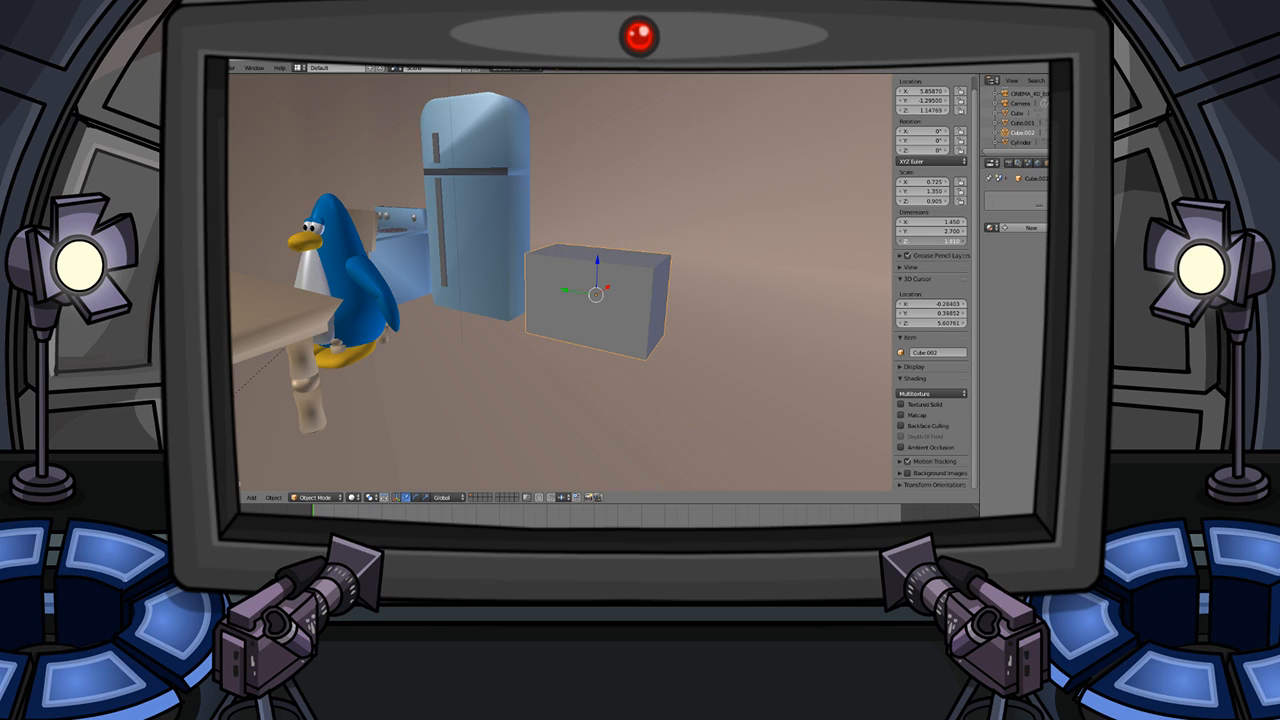
drag(905, 241, 900, 241)
- Lower the resized block along the Z axis to about 1.08
key(g)
key(z)
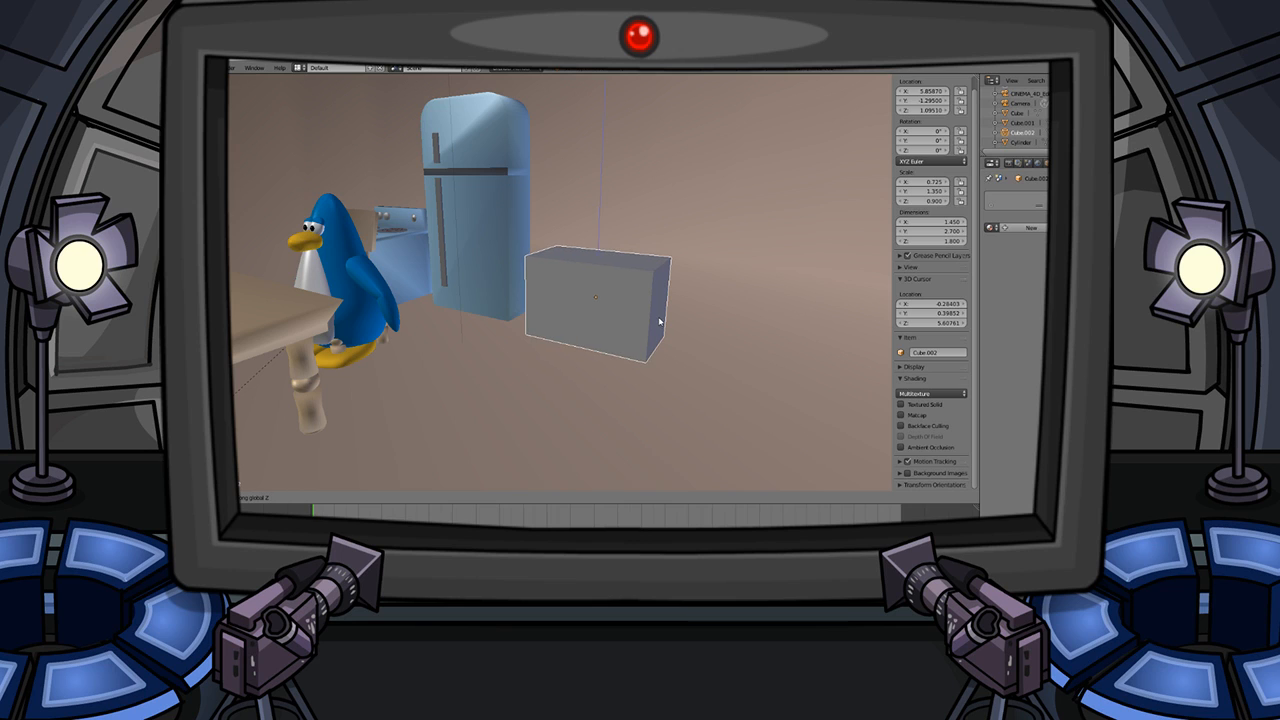
click(660, 323)
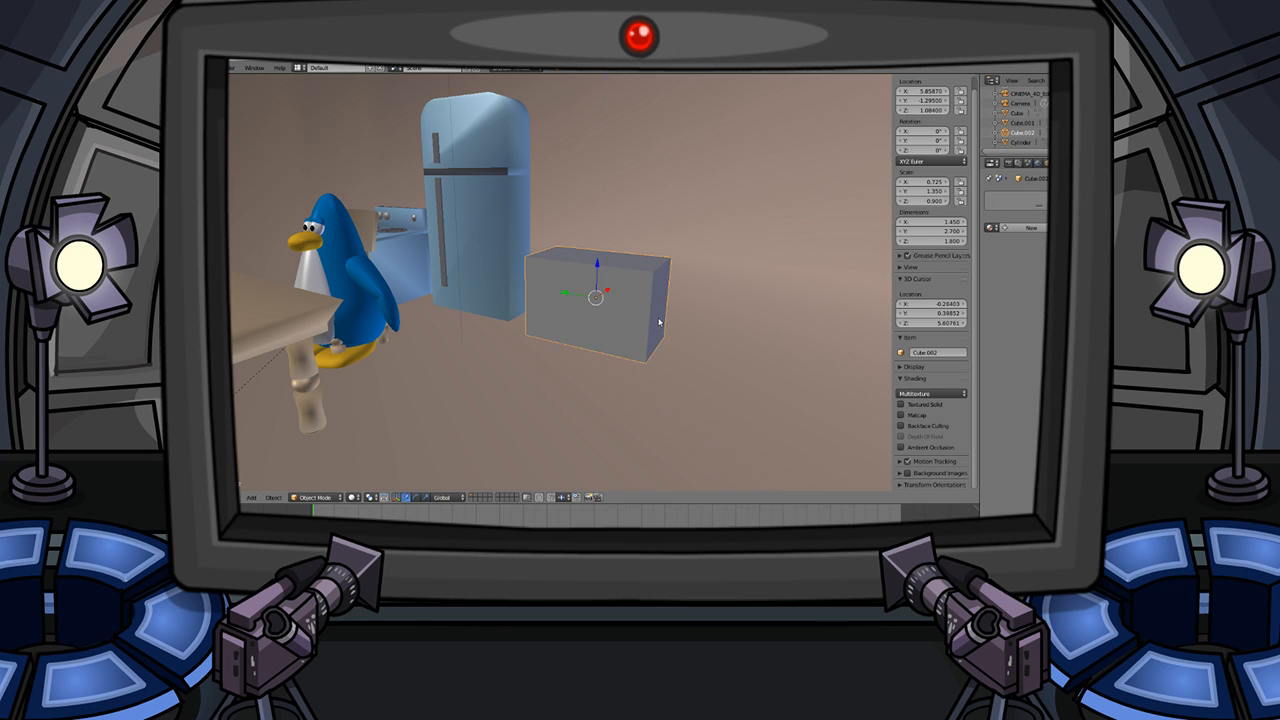
- Enter edit mode on the block beside the fridge and select only its front face
middle_drag(663, 324, 691, 295)
scroll(636, 306, down, 3)
scroll(632, 309, up, 4)
key(Tab)
key(a)
right_click(653, 314)
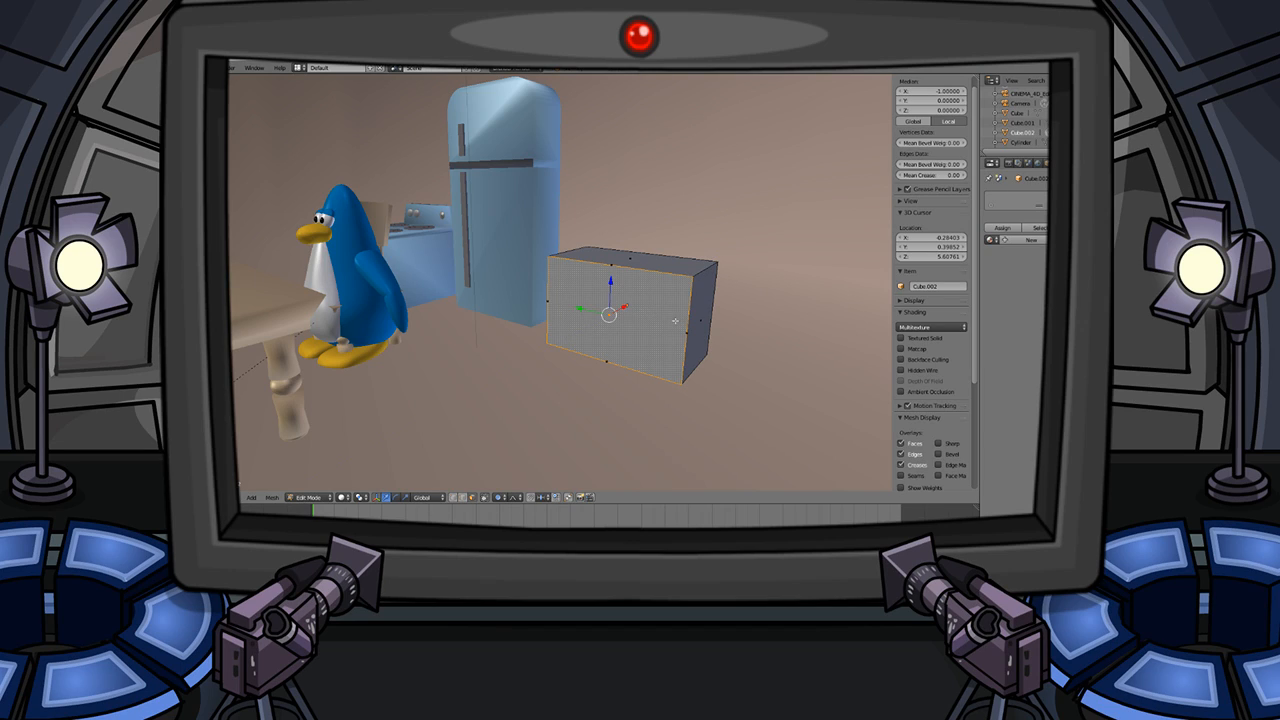
- Try to form a border on the block's front face by extruding it and scaling it inward
key(s)
click(664, 347)
key(ctrl+z)
key(e)
click(661, 348)
key(s)
click(654, 342)
key(ctrl+z)
key(e)
click(663, 343)
shift+middle_drag(682, 323, 684, 323)
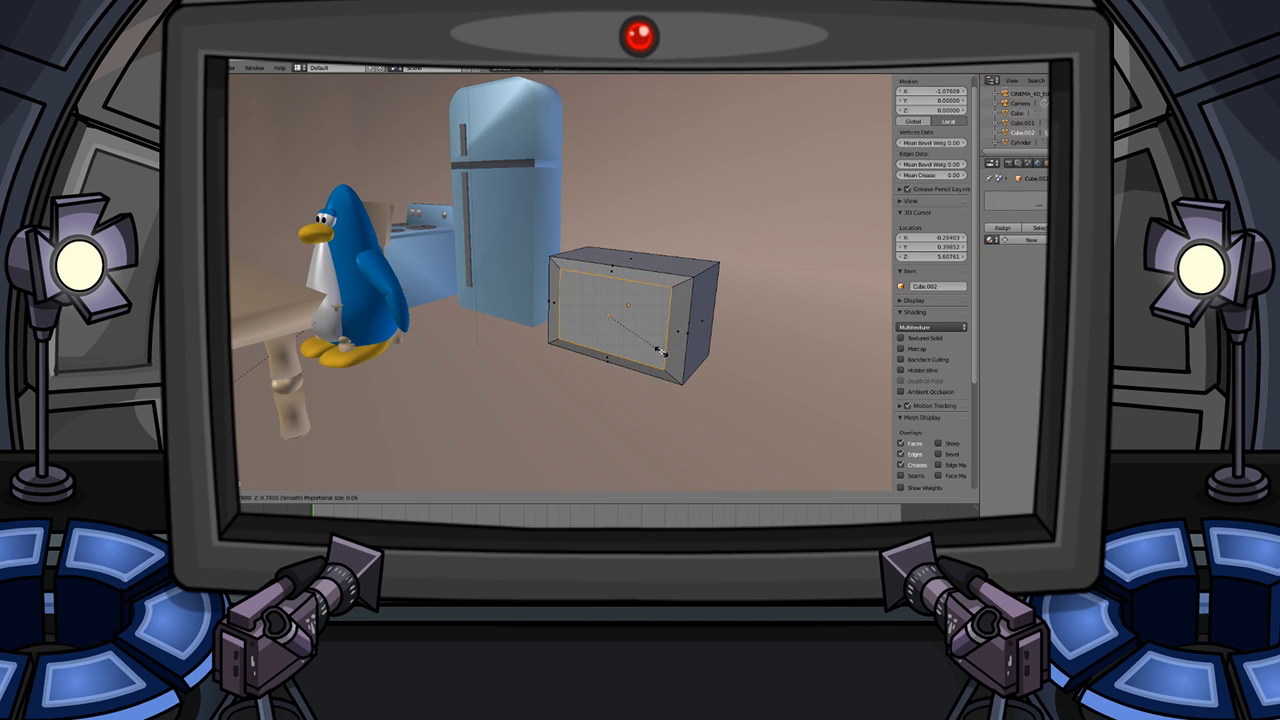
key(Tab)
middle_drag(696, 338, 630, 349)
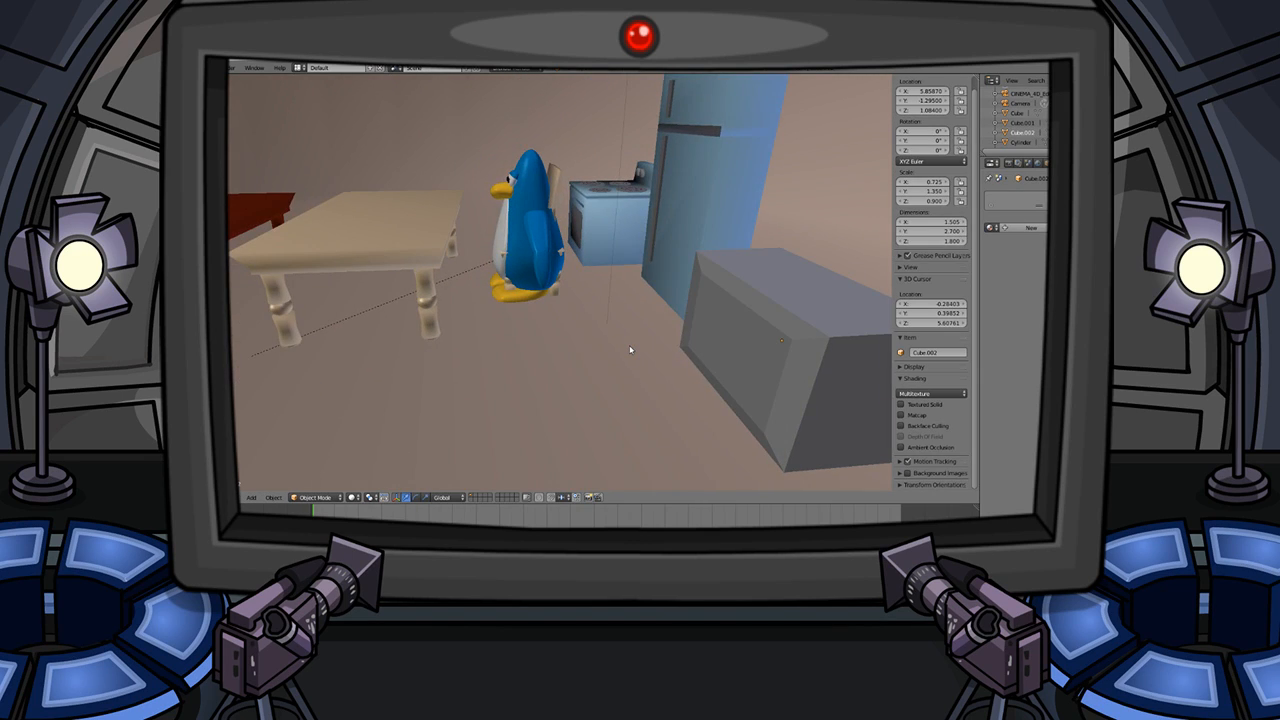
click(748, 340)
- Try scaling the block's front face without extruding it, and undo the scaling
key(Tab)
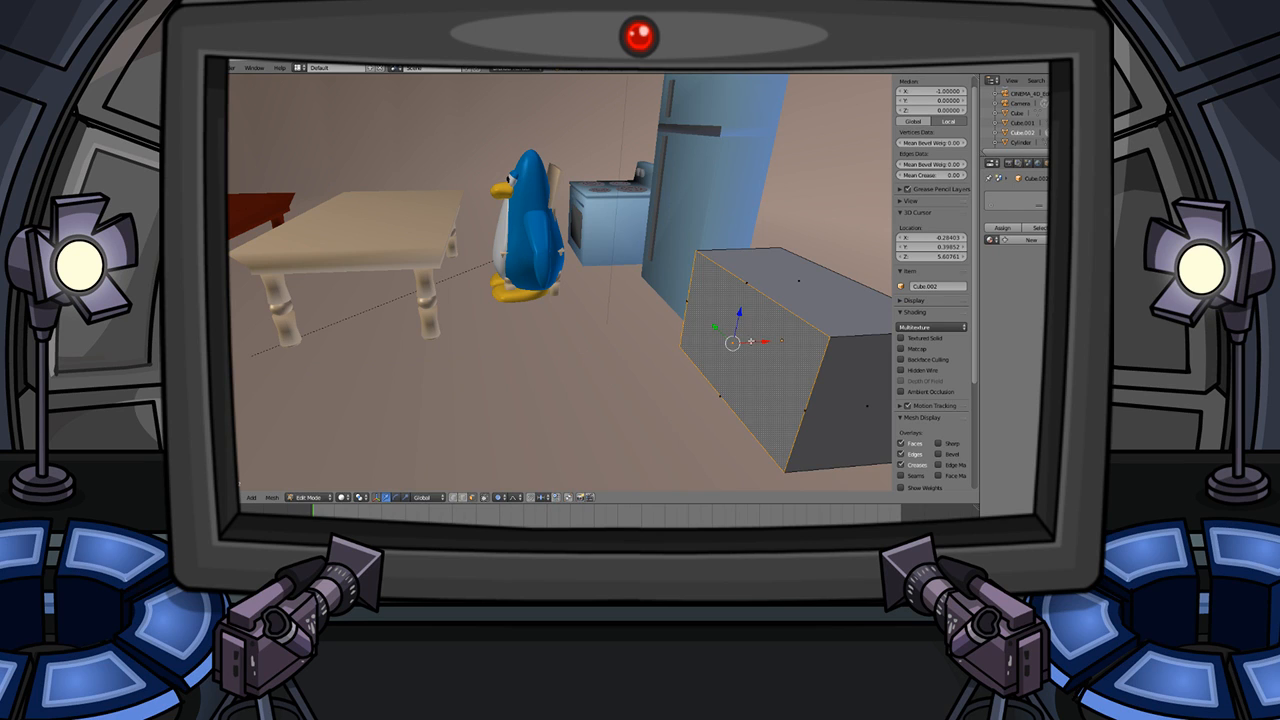
key(s)
click(716, 357)
key(ctrl+z)
middle_drag(652, 362, 690, 332)
scroll(712, 349, up, 2)
key(Tab)
key(a)
scroll(725, 335, down, 1)
scroll(673, 347, down, 3)
scroll(694, 326, up, 3)
key(Tab)
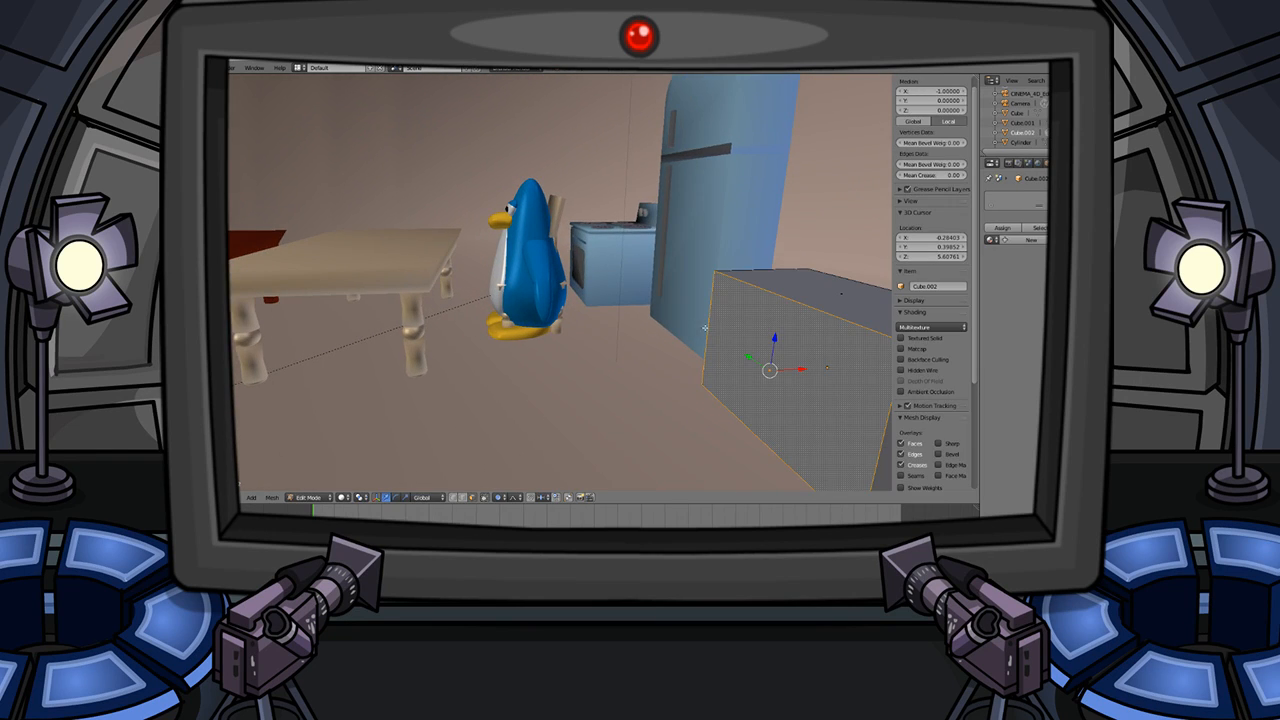
- Try again to extrude the front face and scale it inward
key(e)
click(775, 340)
key(s)
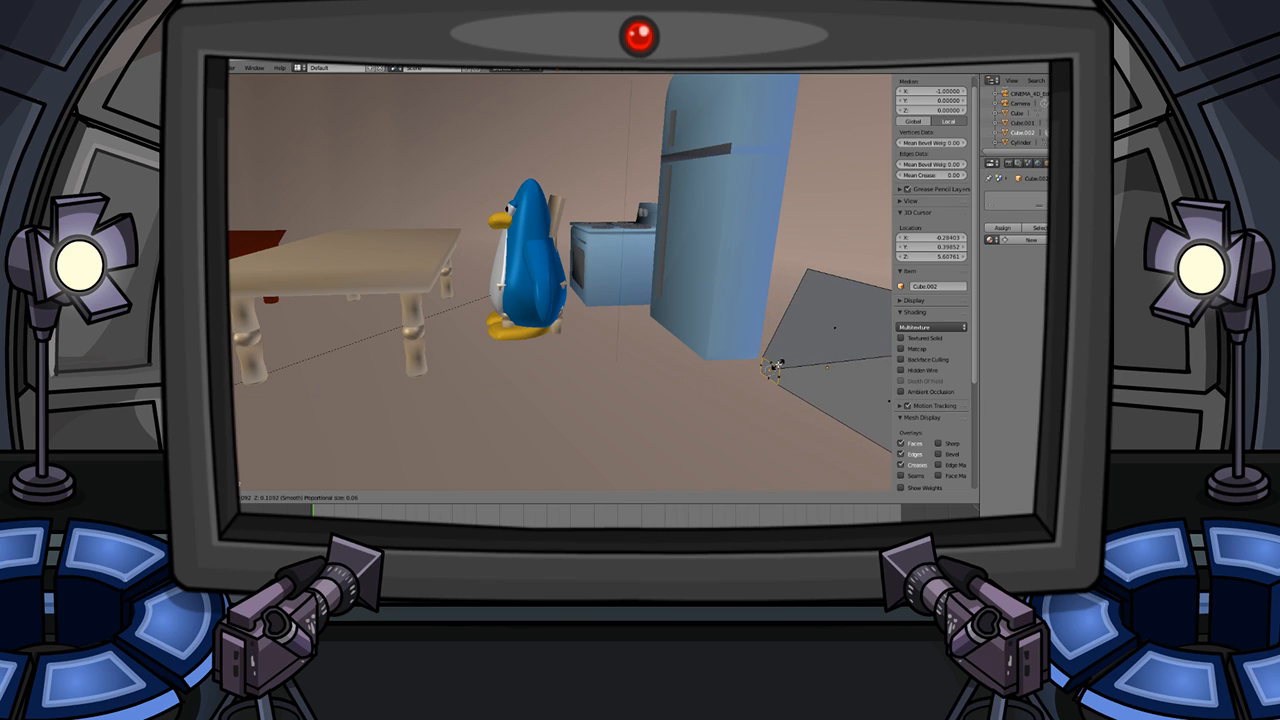
right_click(775, 365)
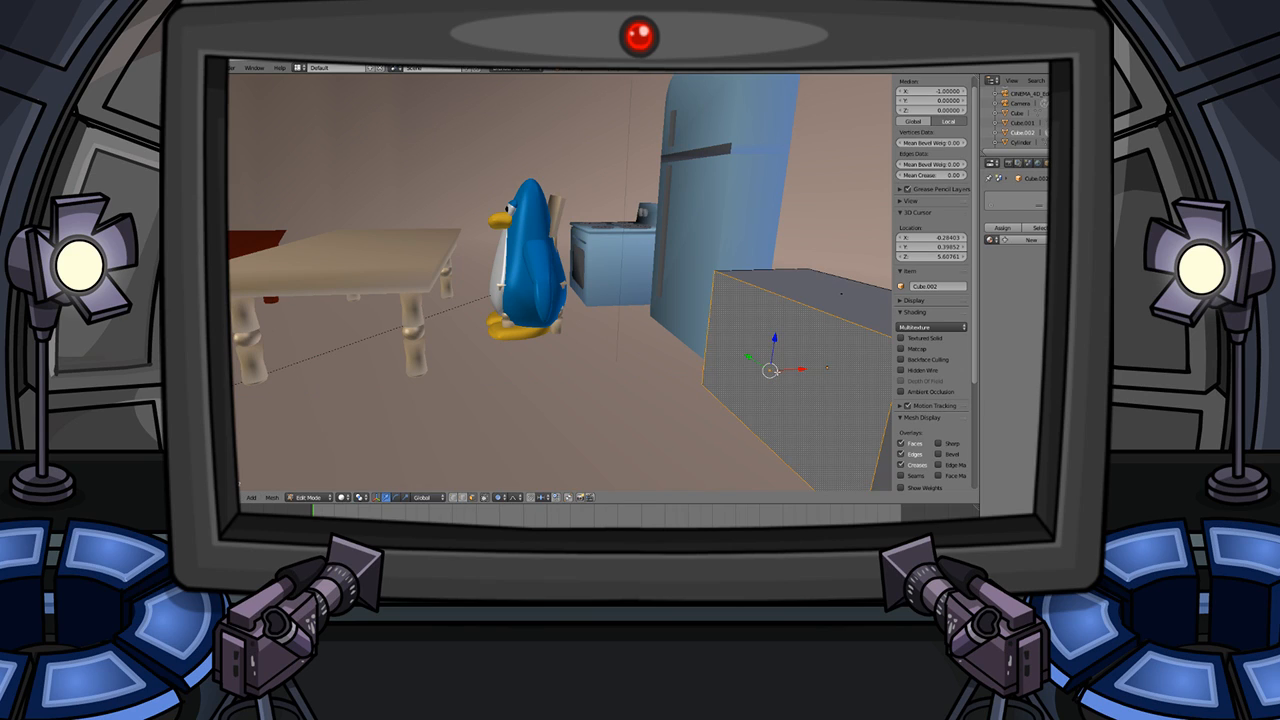
scroll(799, 371, down, 1)
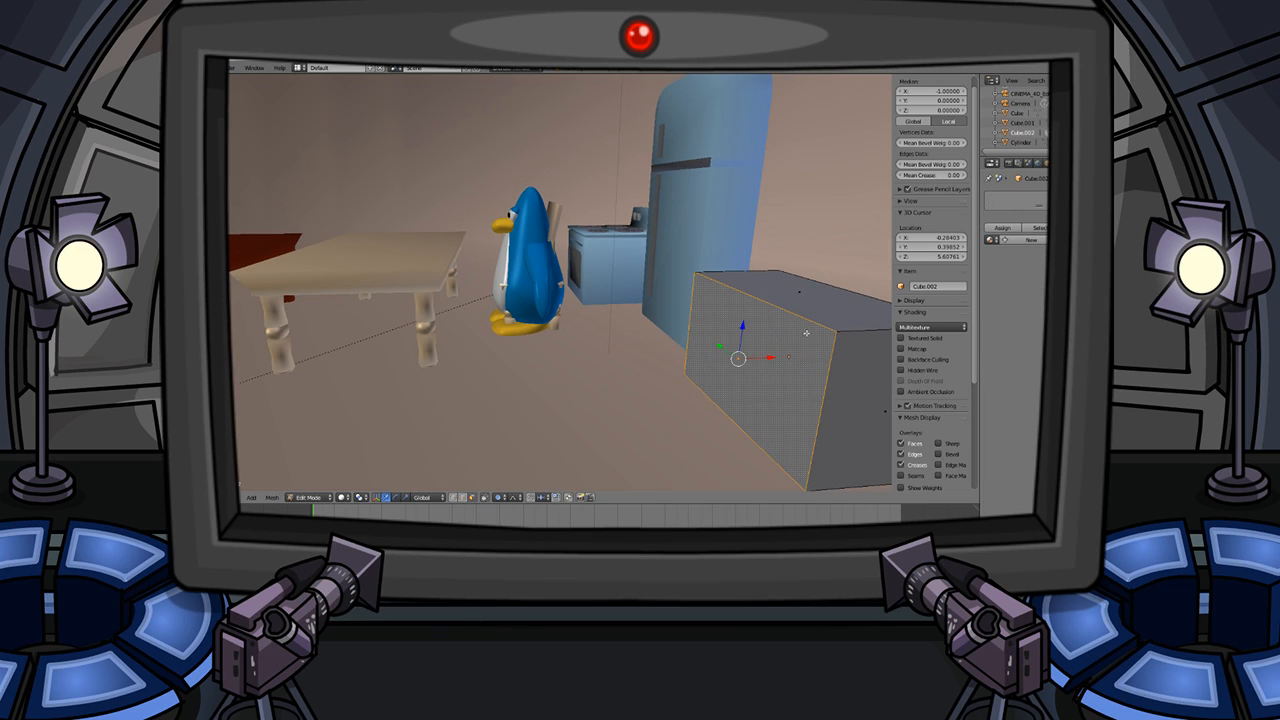
- Try to form a border on the block's top face by extruding it and scaling it inward
right_click(812, 306)
key(e)
click(819, 316)
key(s)
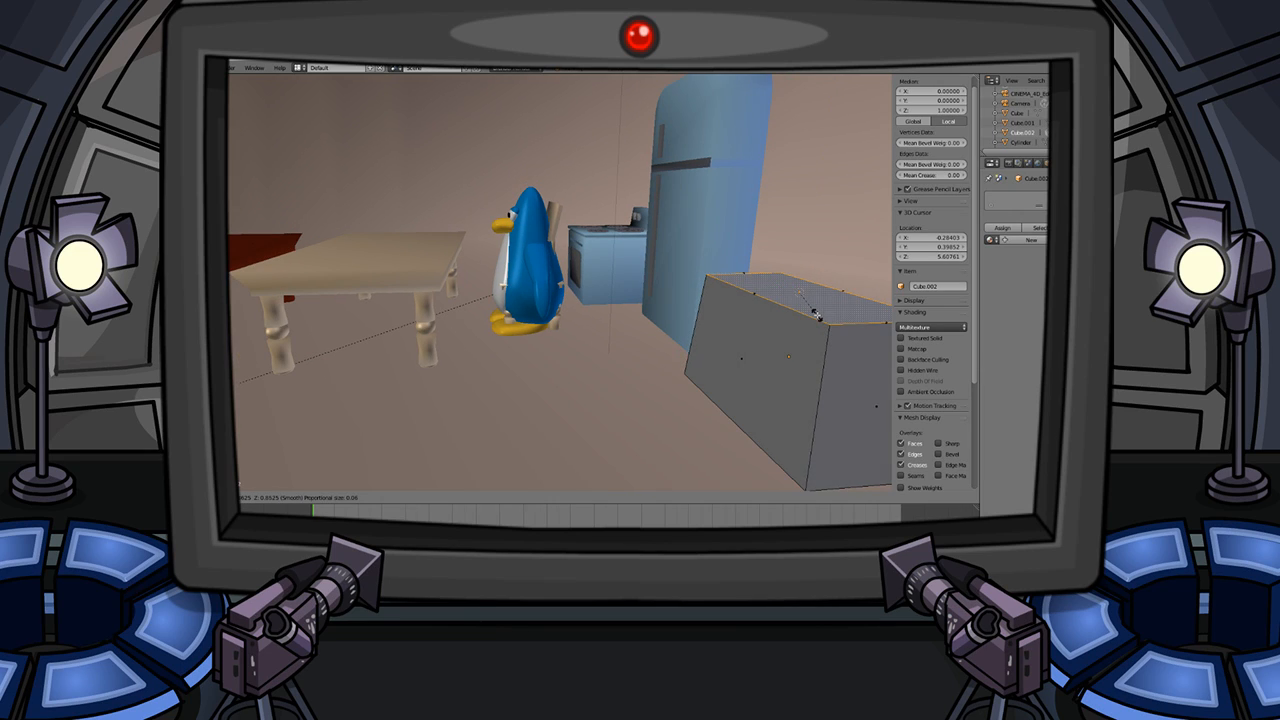
right_click(816, 315)
key(e)
click(817, 314)
key(s)
click(820, 312)
key(ctrl+z)
- Extrude the top face twice, scale it inward, and undo these changes
key(e)
click(820, 311)
key(e)
click(822, 307)
key(s)
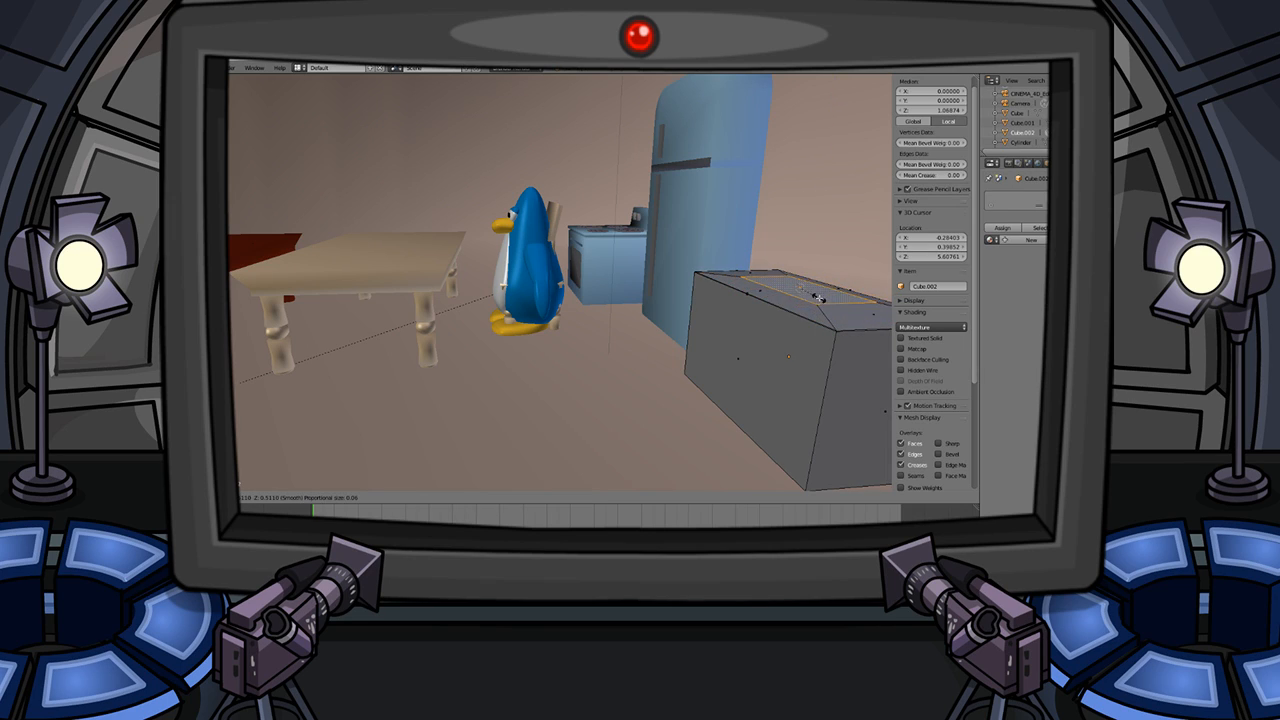
click(803, 289)
key(ctrl+z)
key(ctrl+z)
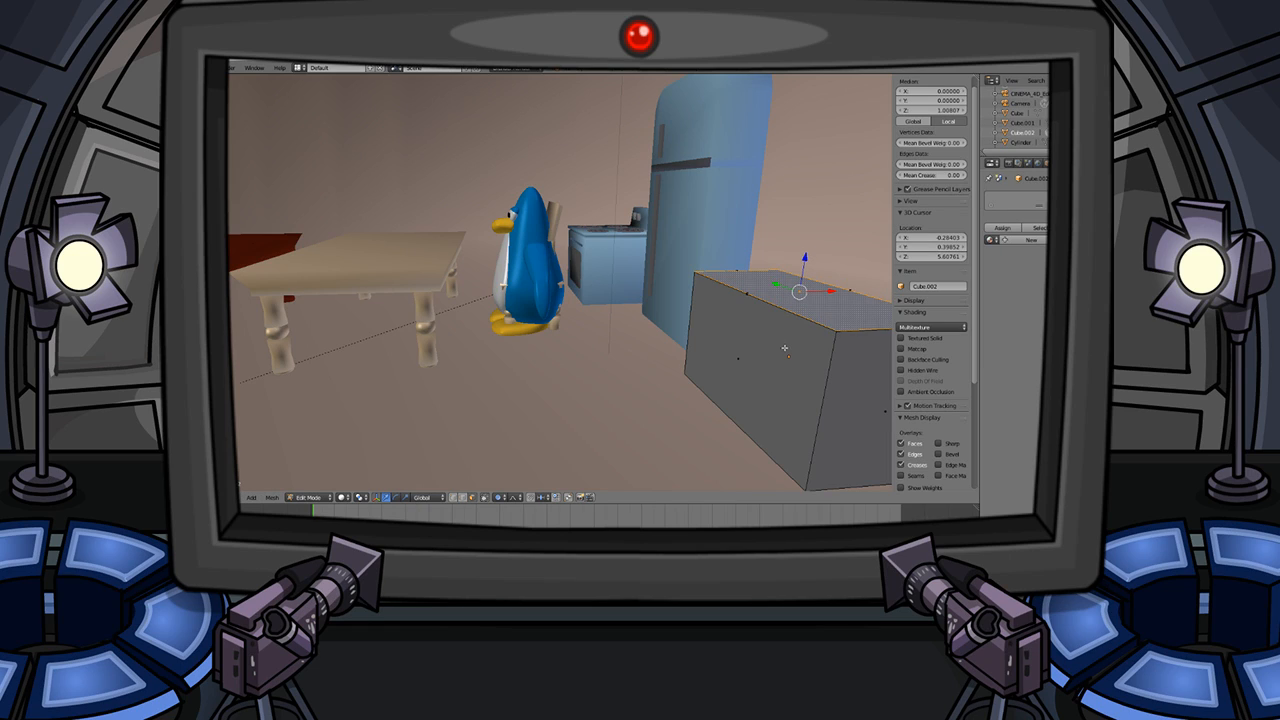
key(ctrl+z)
- Reselect the block's front face, extrude it in place and scale the extruded face
right_click(763, 350)
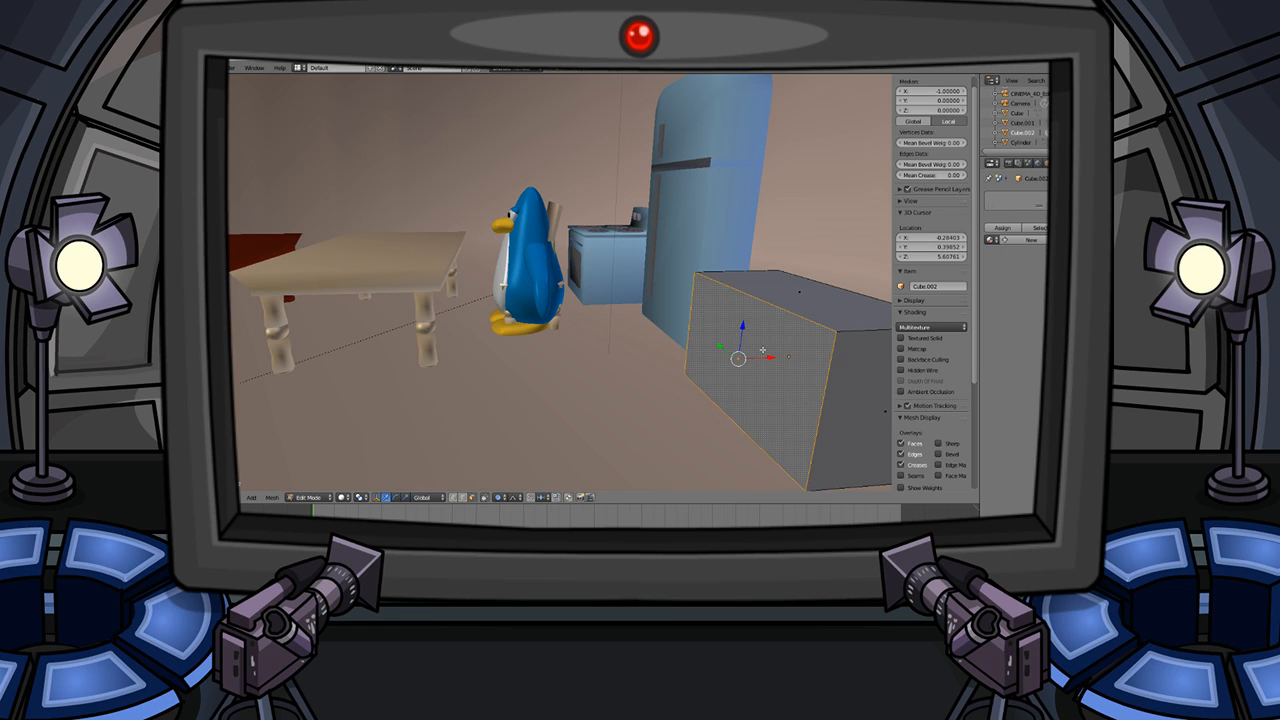
key(e)
click(762, 350)
key(s)
click(786, 408)
scroll(818, 396, up, 3)
middle_drag(818, 396, 829, 350)
scroll(806, 363, down, 3)
scroll(800, 340, up, 2)
middle_drag(730, 325, 751, 346)
- Try moving the extruded front face along X and rescaling it, and undo back to the plain block
key(g)
key(x)
click(747, 345)
key(s)
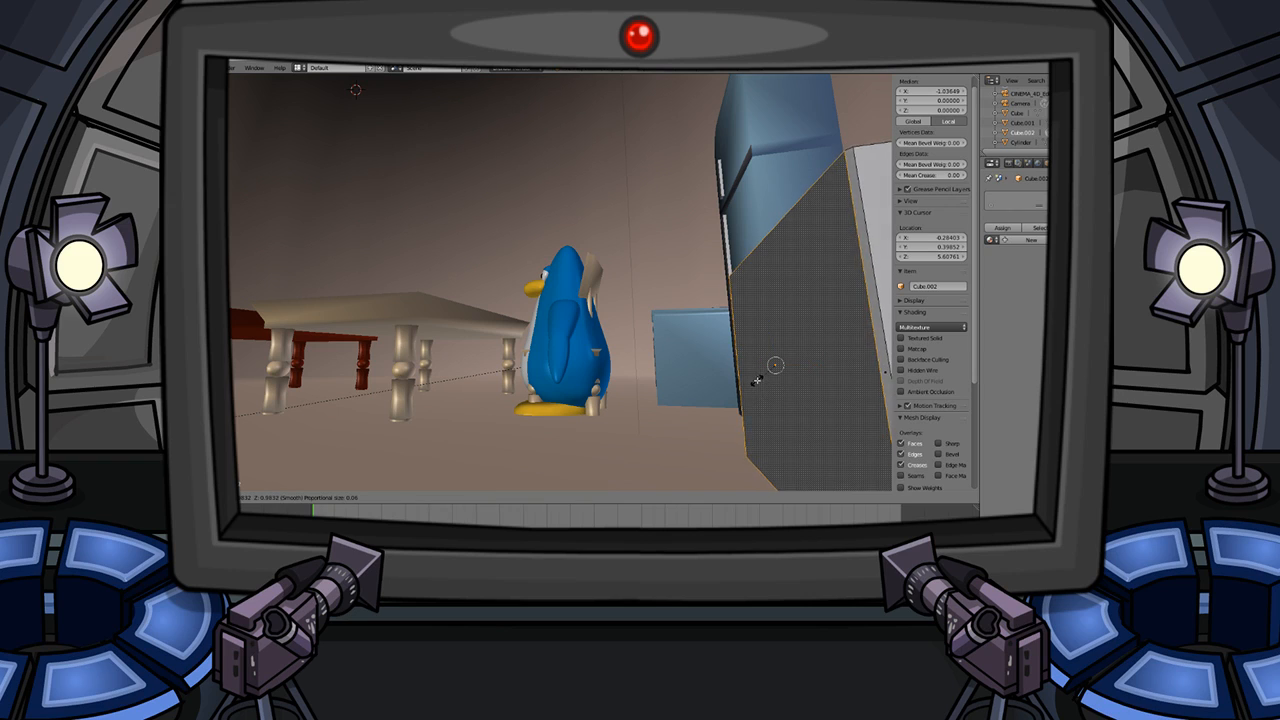
click(758, 368)
middle_drag(758, 368, 690, 420)
key(ctrl+z)
key(ctrl+z)
key(ctrl+z)
- Turn off proportional editing and inset the block's front face to leave a narrow border around it
key(o)
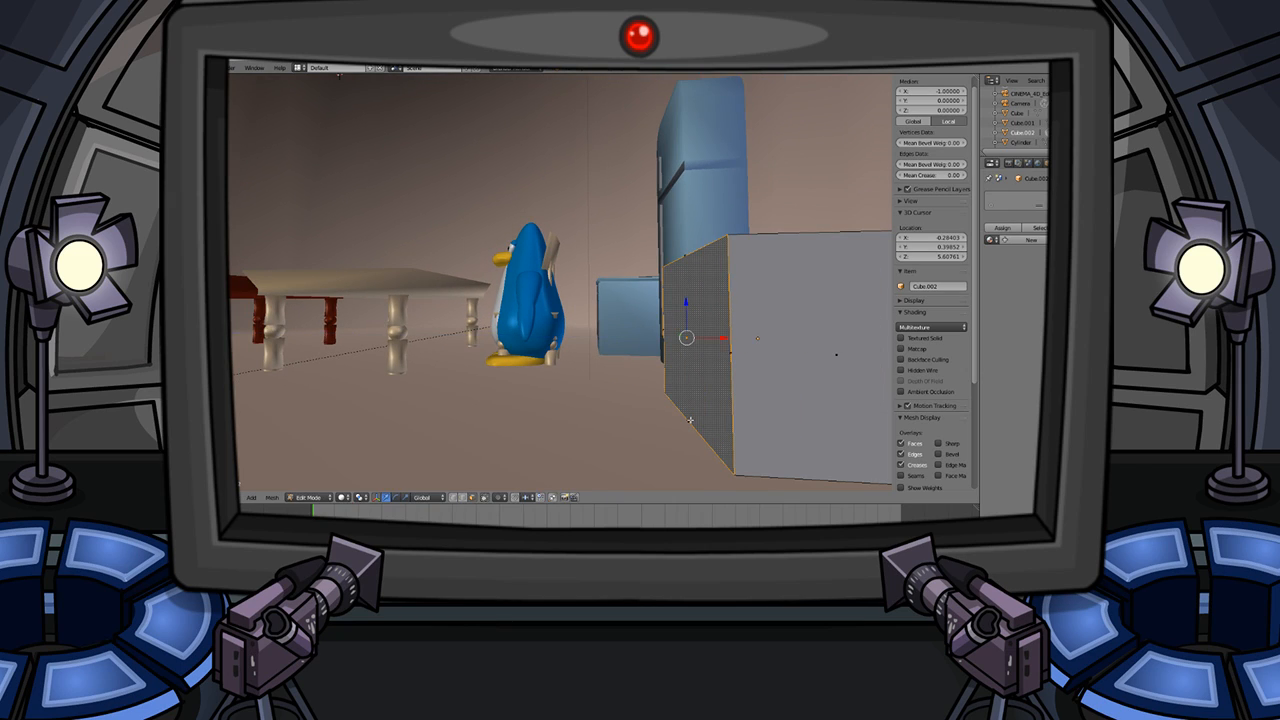
key(i)
click(615, 410)
middle_drag(615, 410, 662, 401)
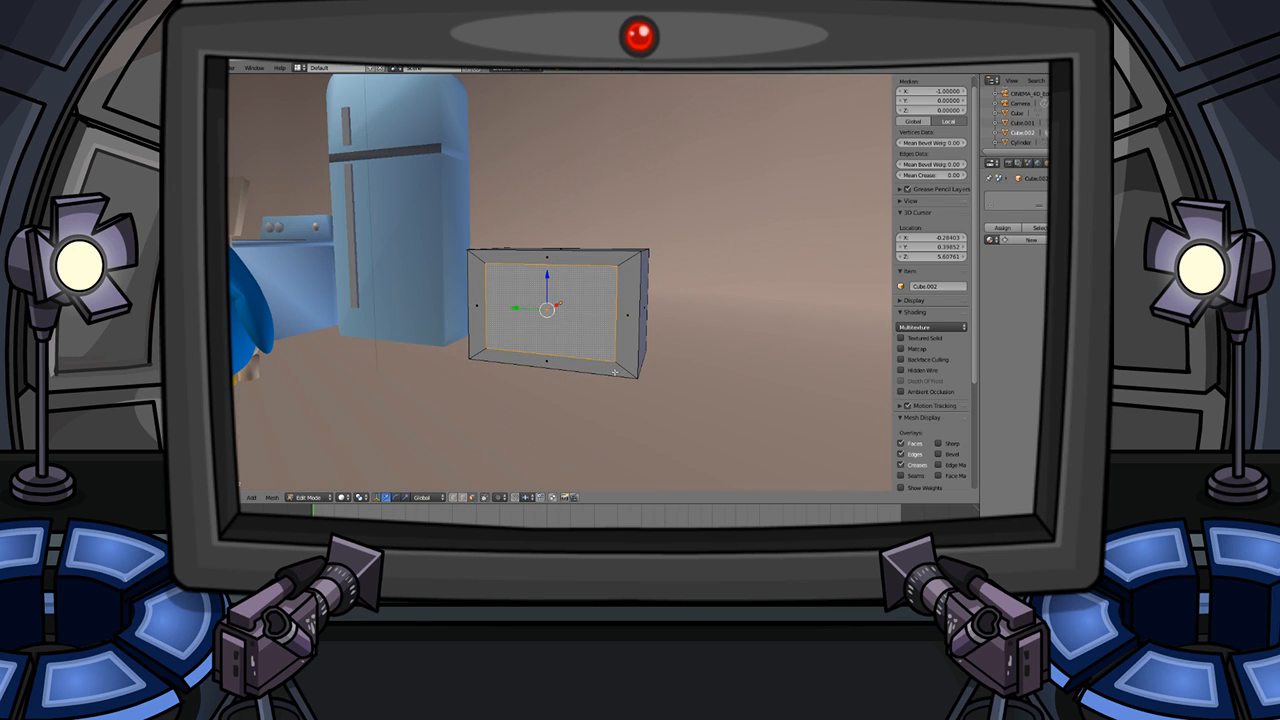
middle_drag(620, 374, 609, 352)
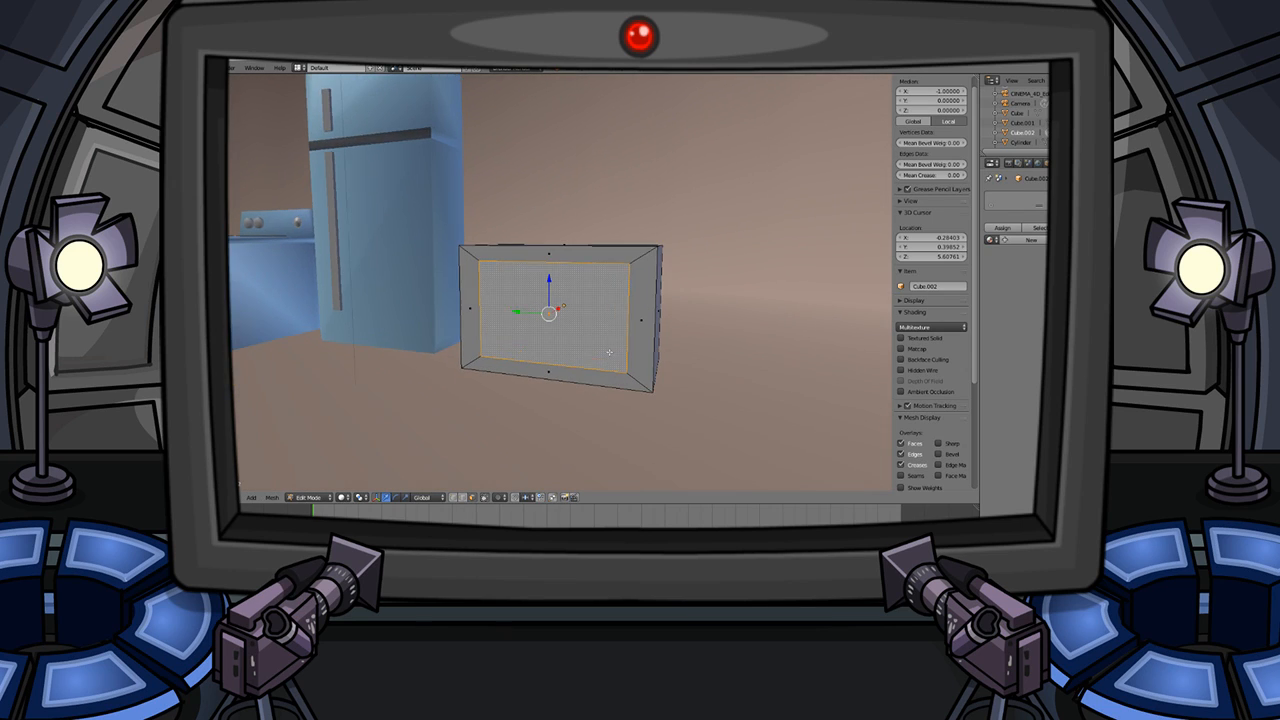
- Undo the inset and try extruding the block's front face
key(ctrl+z)
key(e)
click(631, 361)
key(ctrl+z)
key(e)
right_click(631, 361)
- Inset the block's front face by a narrow margin and extrude the inner face slightly outward as a raised panel
key(i)
click(621, 365)
key(e)
click(620, 367)
middle_drag(664, 340, 543, 368)
key(Tab)
key(a)
key(a)
scroll(569, 366, down, 3)
scroll(569, 366, up, 3)
key(Tab)
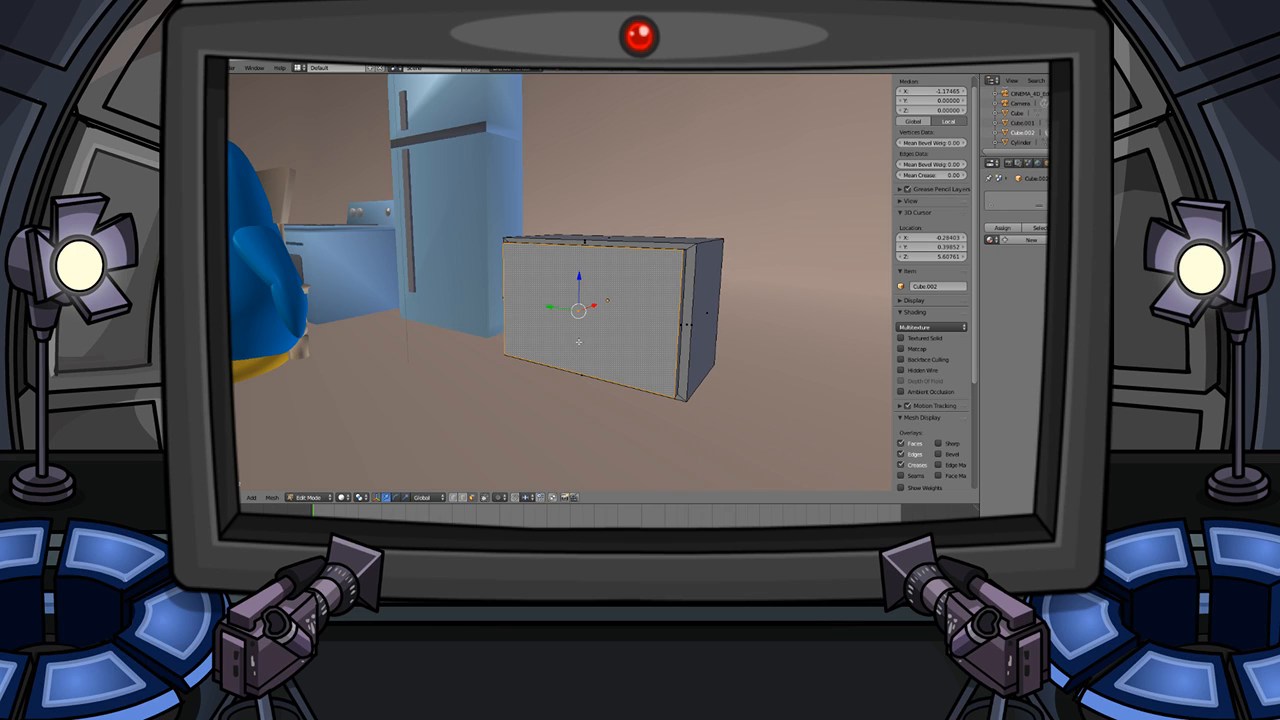
- Add a vertical loop cut through the middle of the block, dividing the front panel into two doors
key(ctrl+r)
double_click(570, 376)
key(a)
mouse_move(545, 323)
middle_down()
mouse_move(576, 326)
mouse_move(546, 322)
middle_up()
right_click(546, 322)
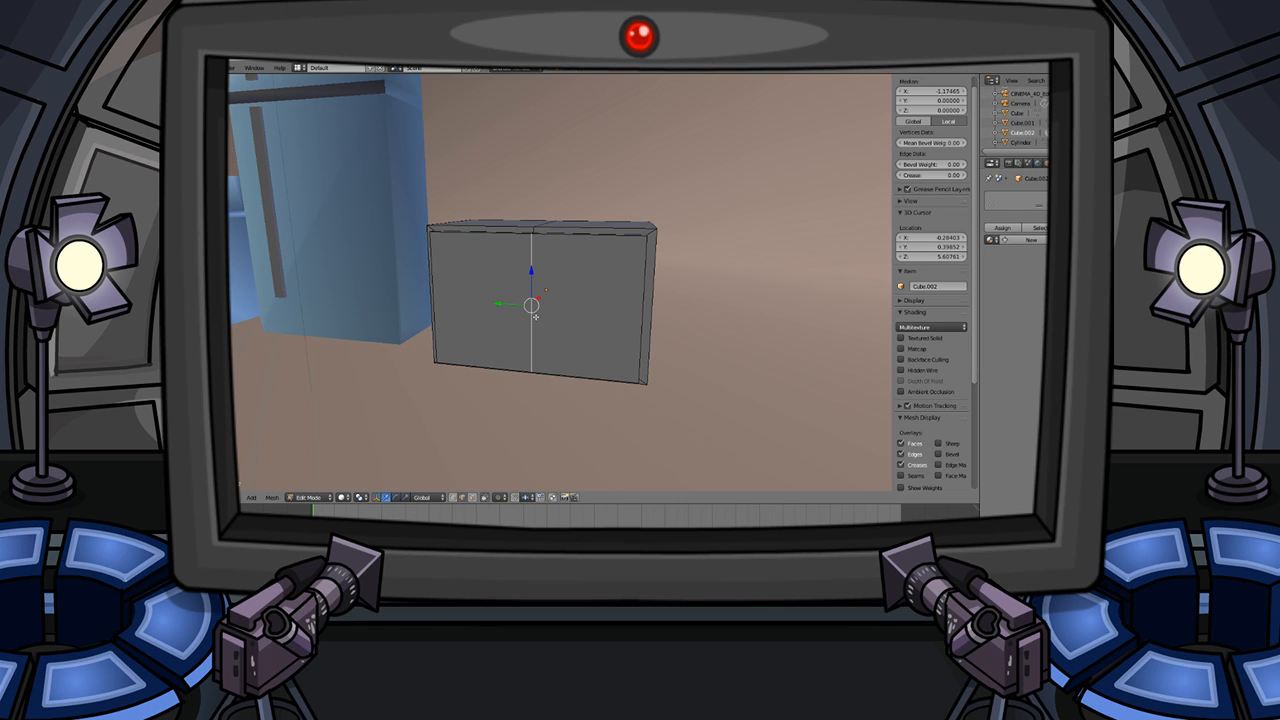
- Select the centre edge across the block's top face, try moving it, and undo the move
middle_drag(512, 308, 559, 232)
key(Tab)
key(Tab)
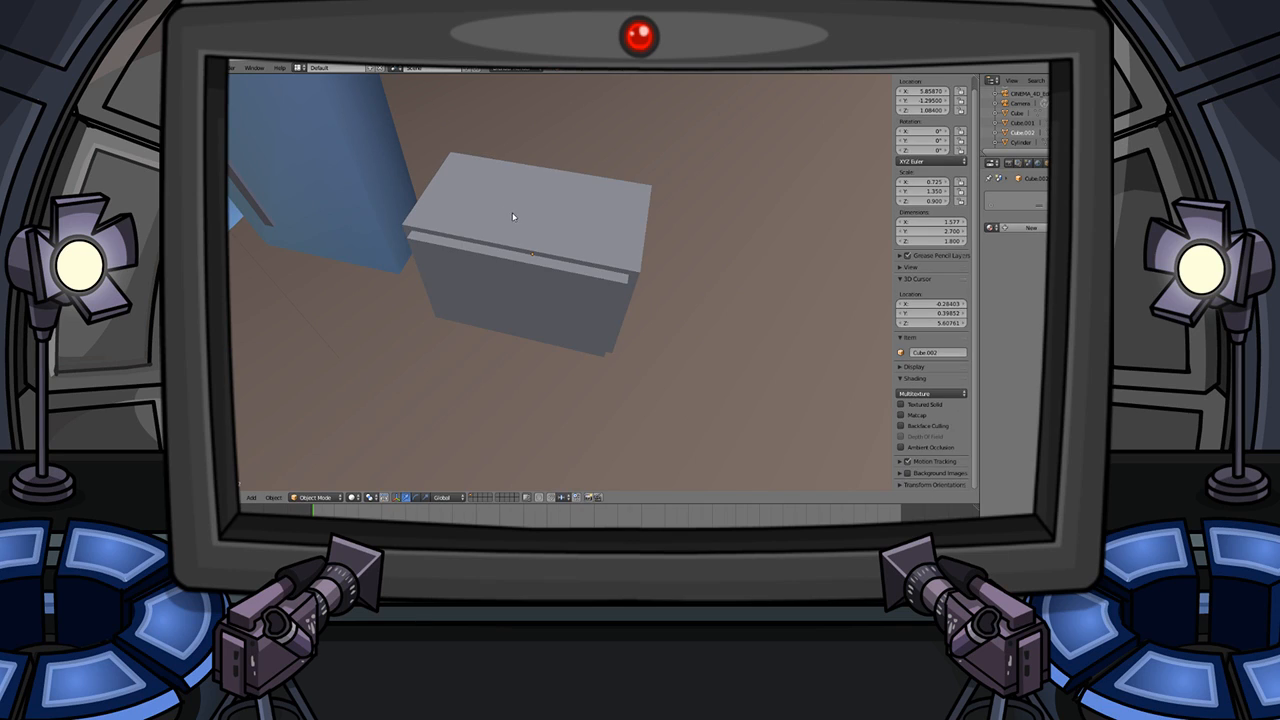
right_click(532, 214)
key(g)
click(535, 208)
key(ctrl+z)
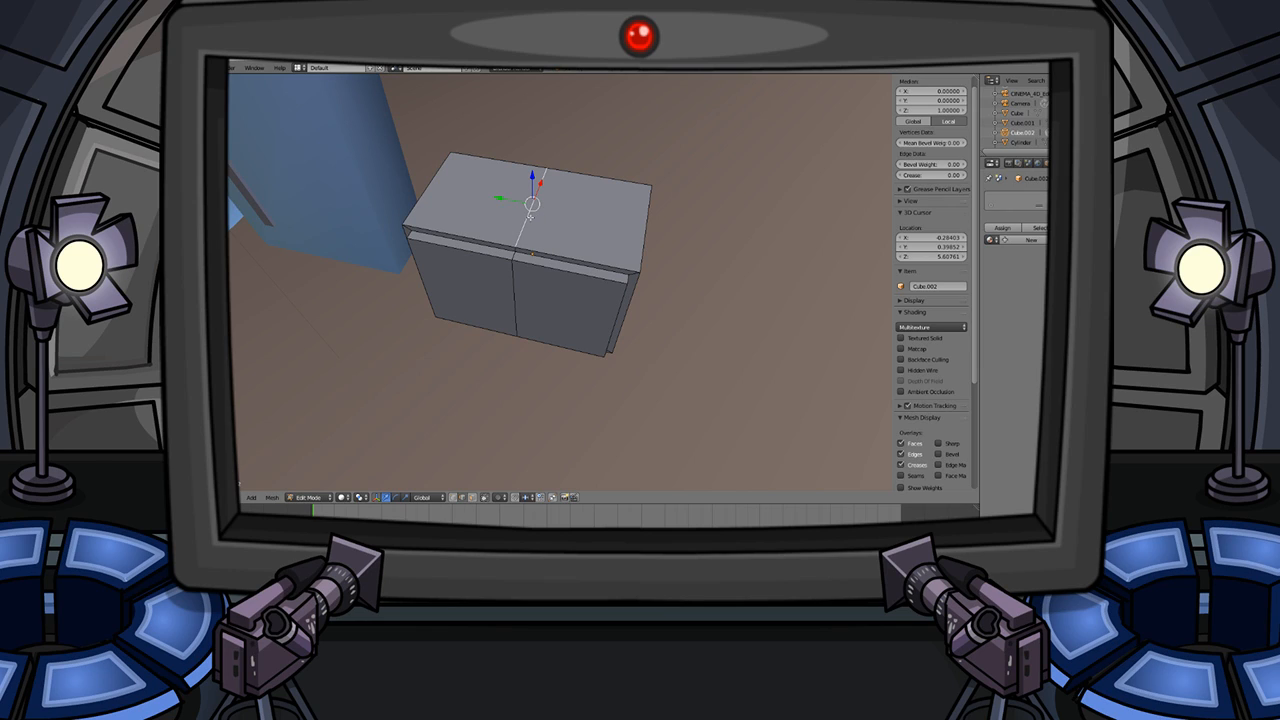
- Try dissolving the top centre edge, extruding the top face slightly upward and scaling it outward
key(x)
click(510, 213)
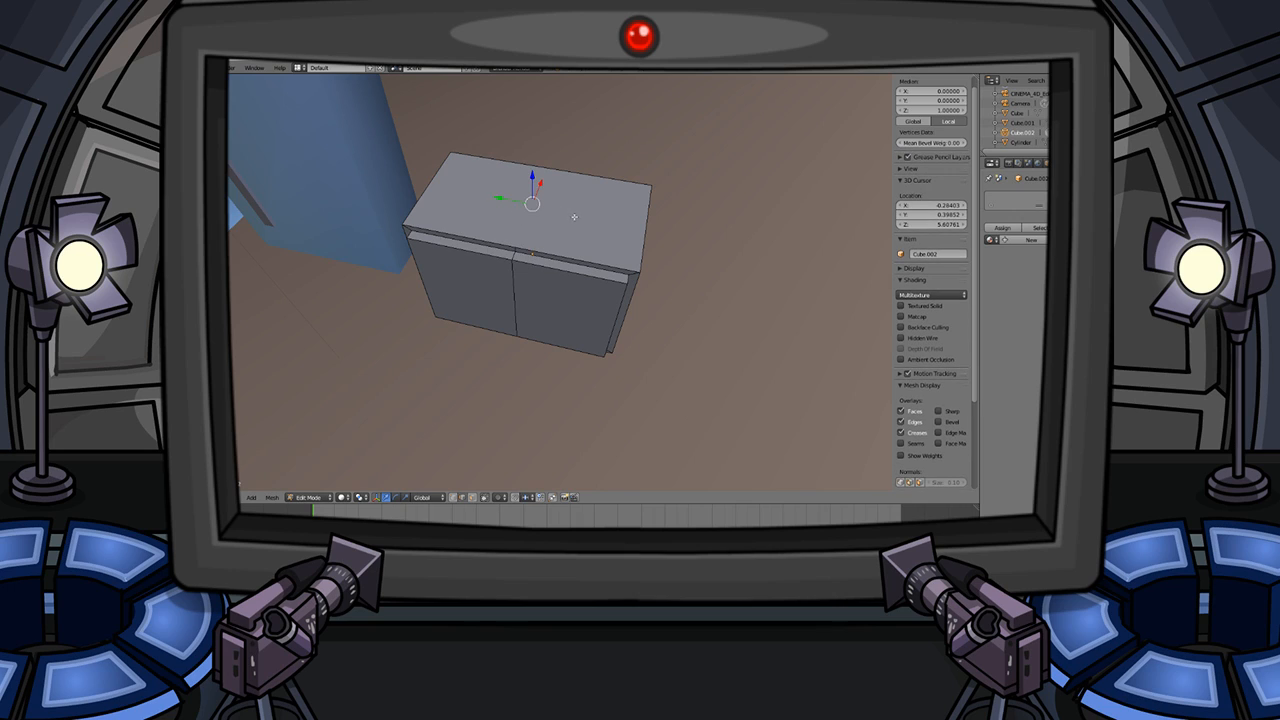
key(ctrl+Tab)
click(534, 217)
right_click(537, 215)
key(e)
click(540, 208)
key(s)
click(658, 239)
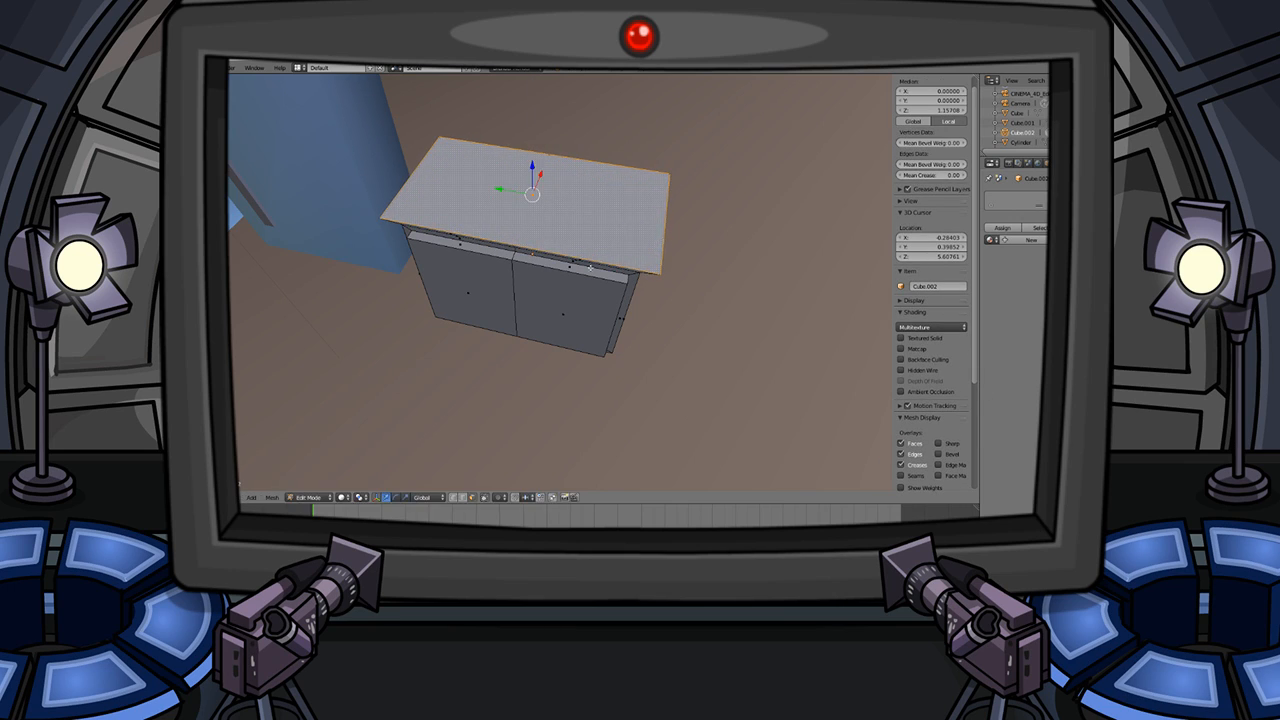
- Undo the top face's scaling and extrusion, back to the selected centre edge on the block's top
middle_drag(616, 259, 628, 226)
key(Tab)
middle_drag(612, 283, 529, 263)
scroll(594, 270, up, 1)
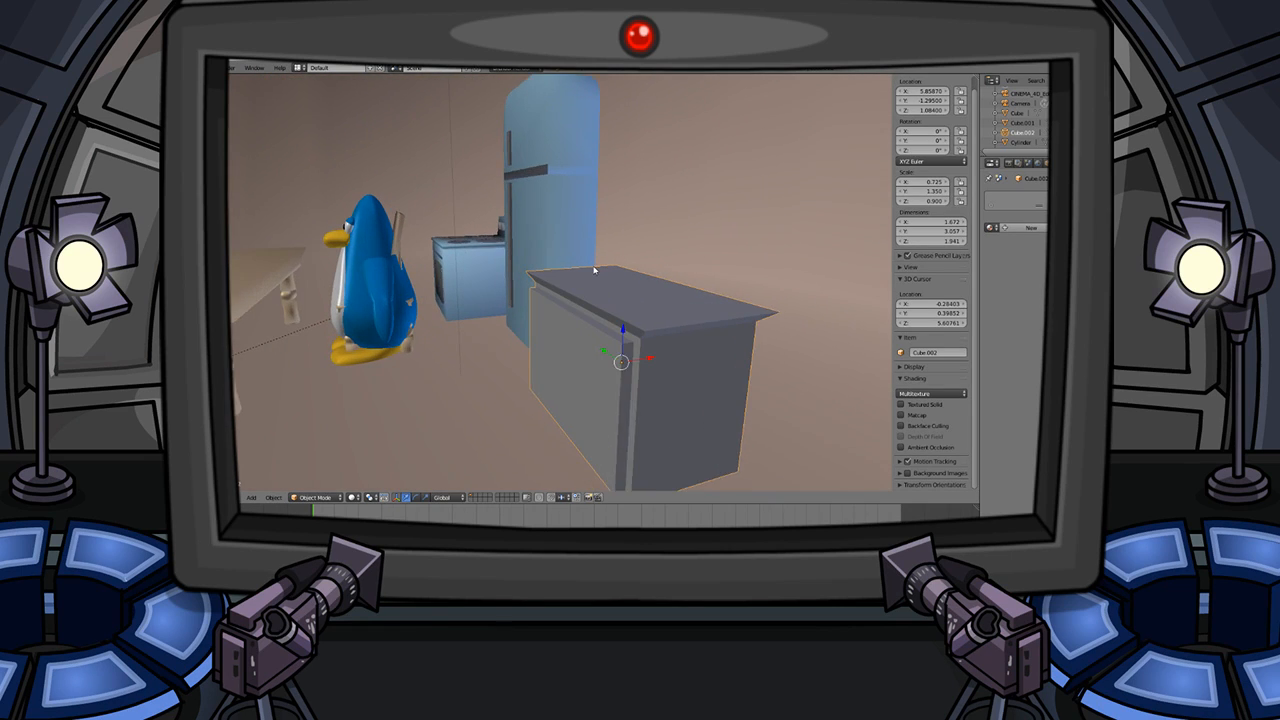
scroll(594, 270, up, 1)
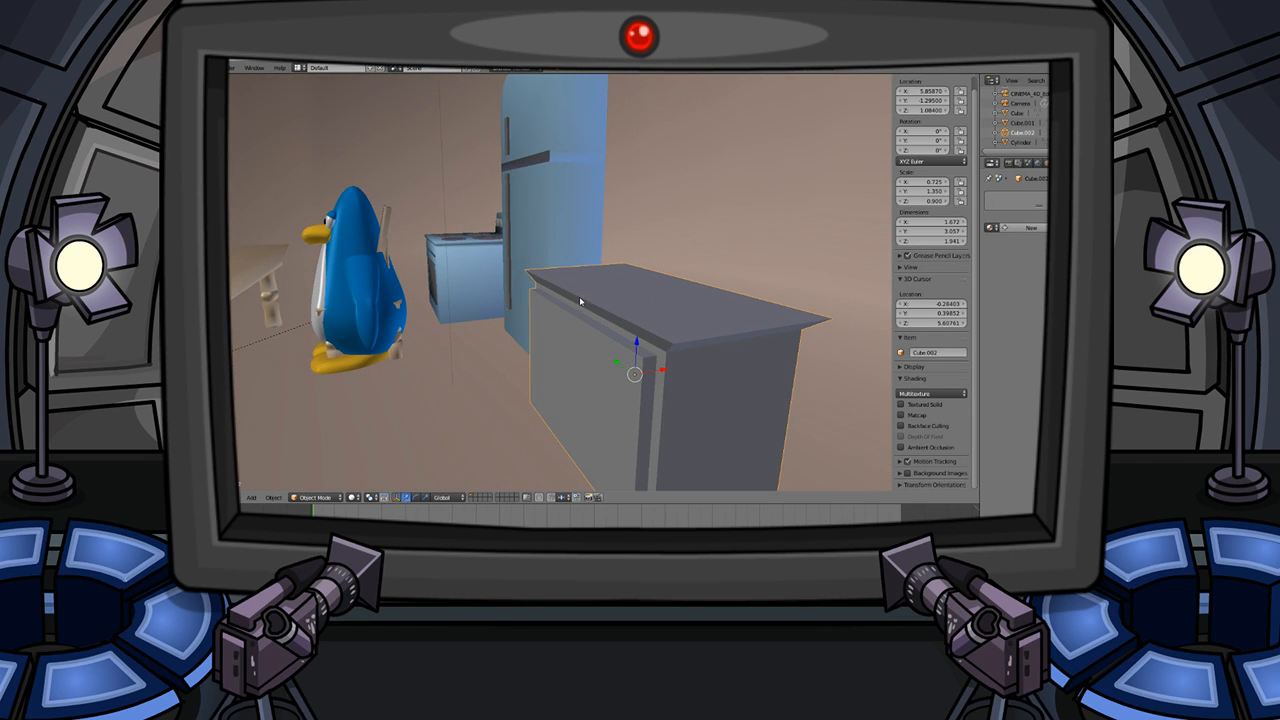
key(ctrl+z)
key(ctrl+z)
key(ctrl+z)
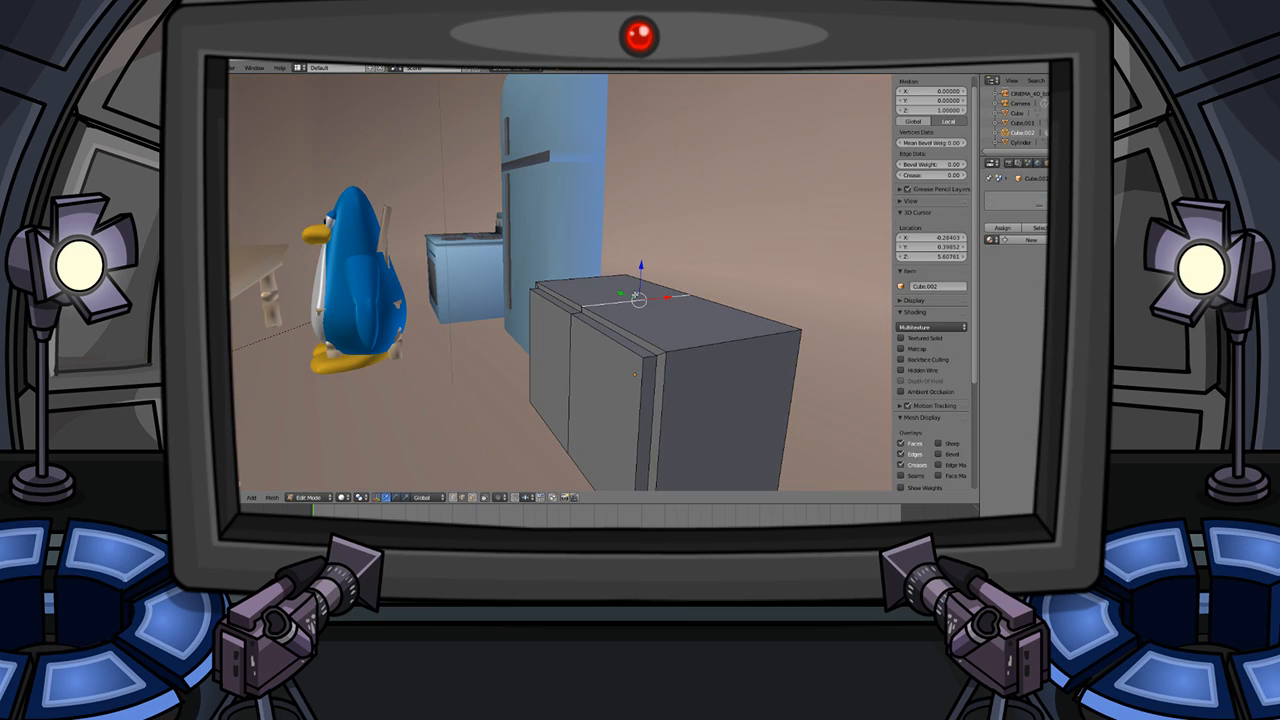
- Dissolve the centre edge on the block's top and extrude the whole top face slightly upward into a slab
key(x)
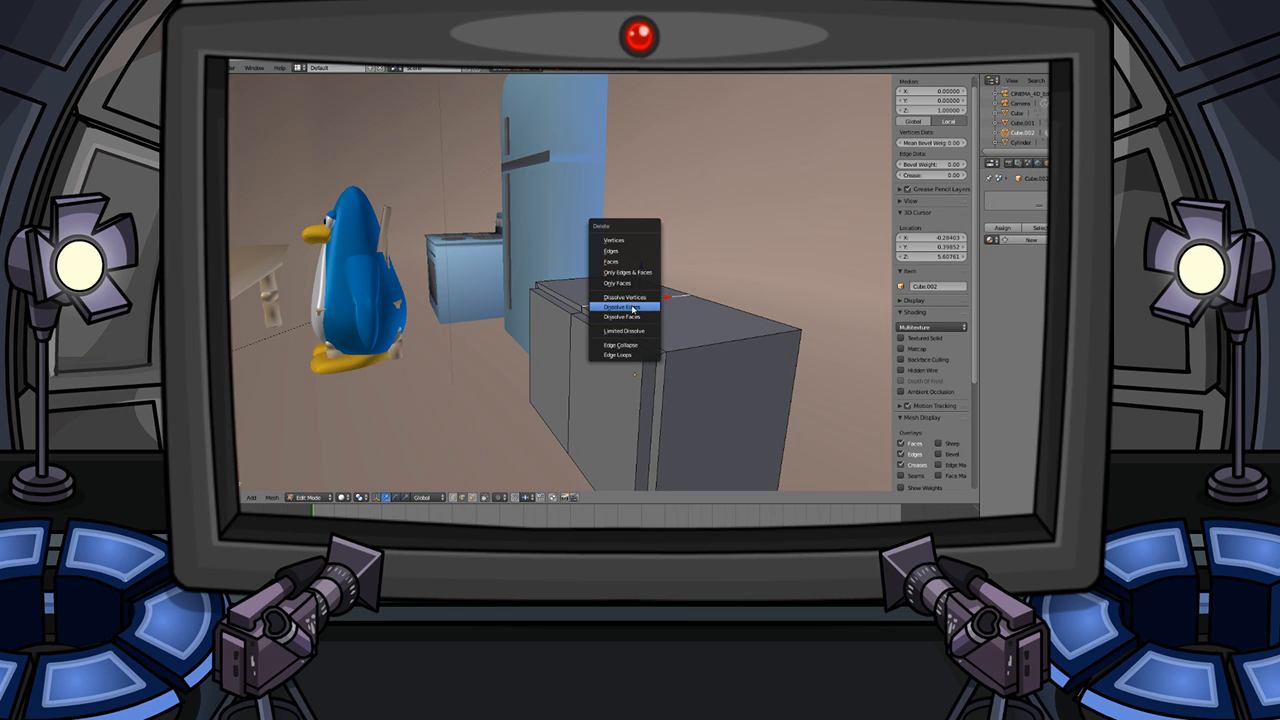
click(639, 308)
key(ctrl+Tab)
click(653, 307)
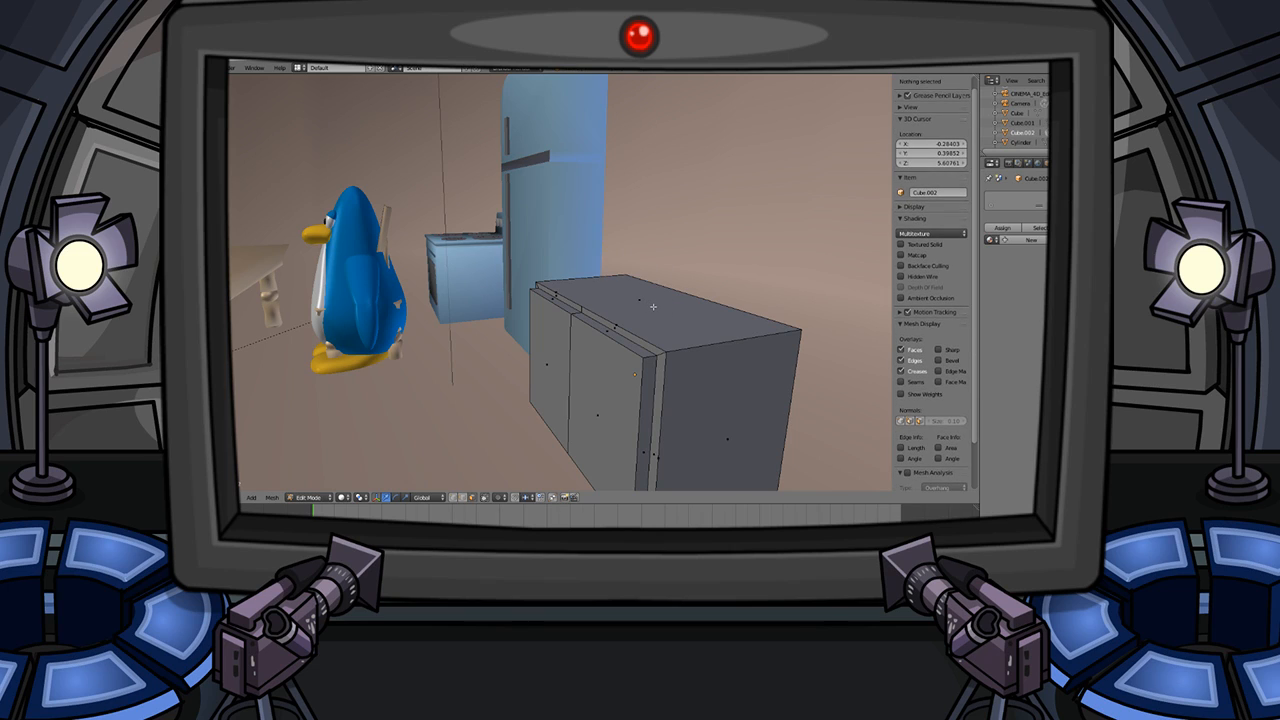
right_click(653, 307)
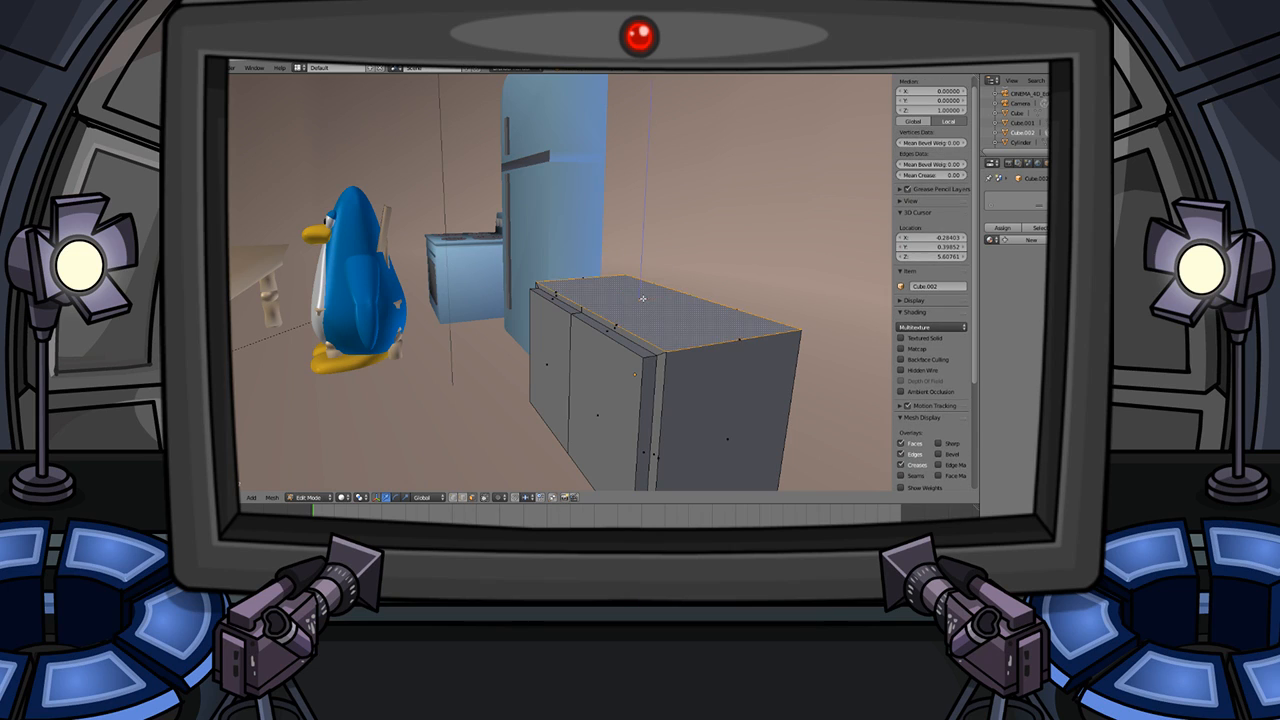
key(e)
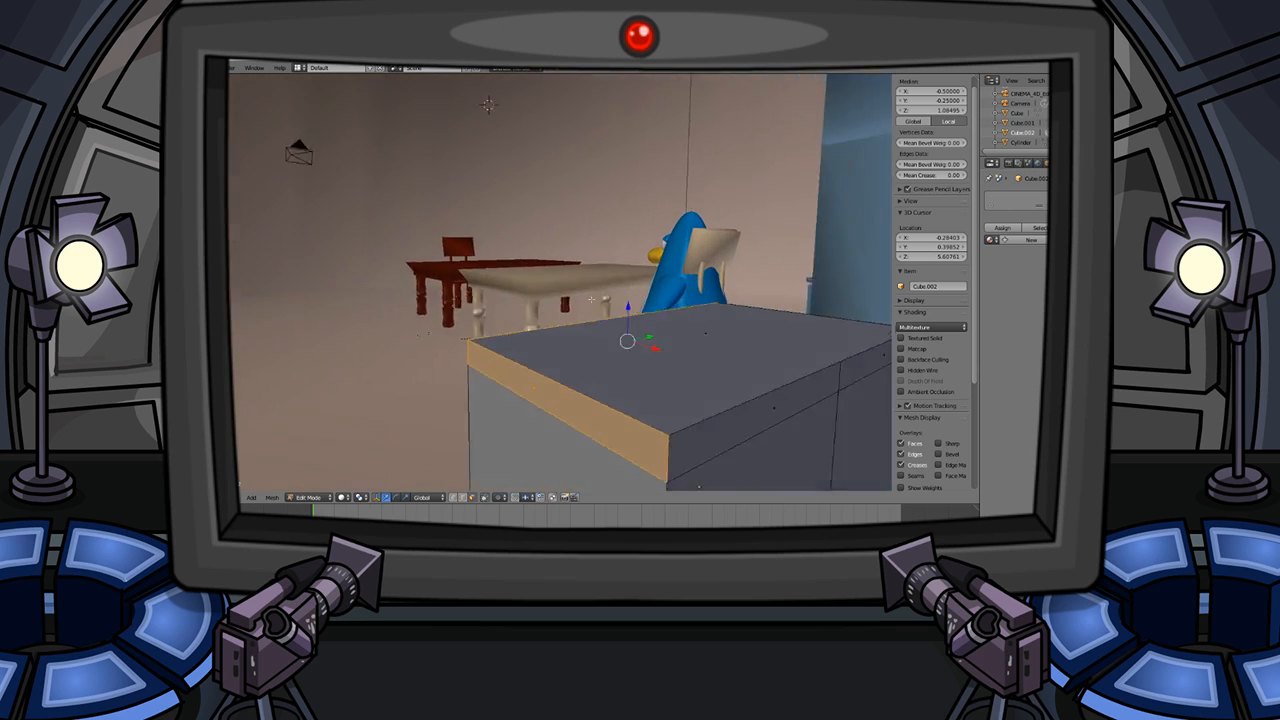
- Select the side faces around the top slab, extrude them in place and scale them outward into an overhanging countertop
scroll(591, 299, down, 3)
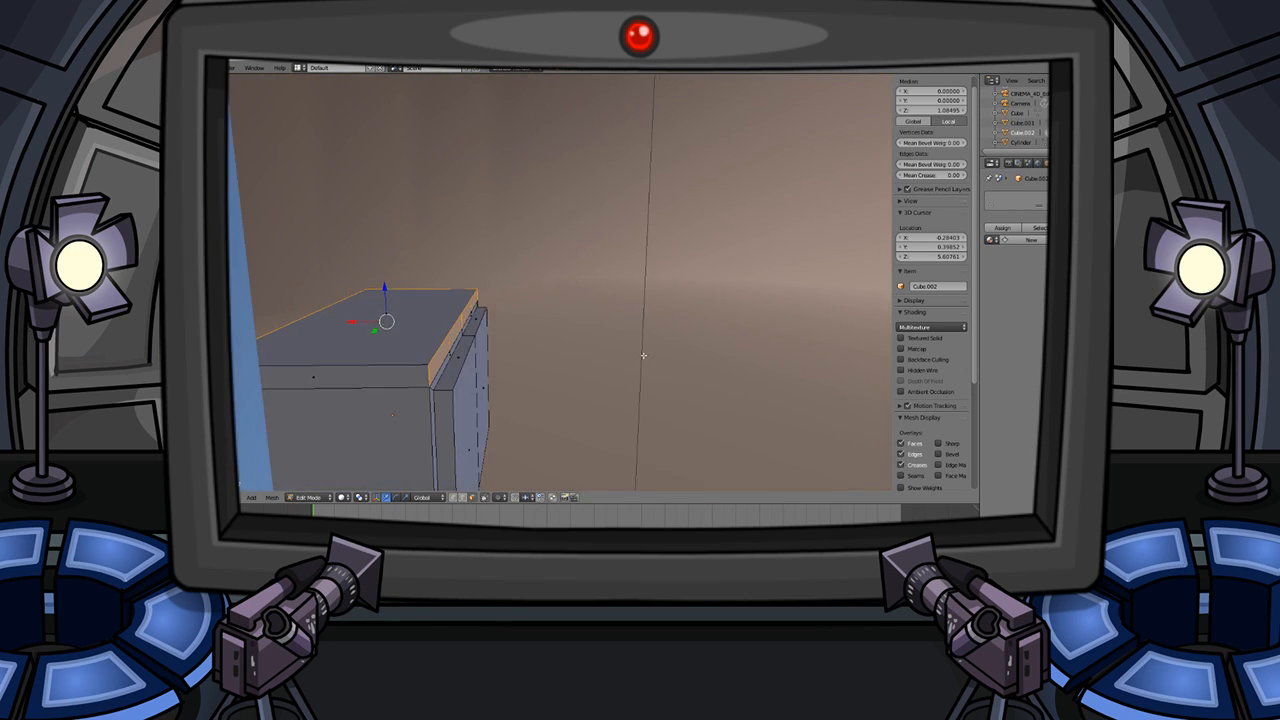
middle_drag(475, 350, 594, 335)
shift+right_click(634, 343)
key(e)
right_click(636, 343)
key(ctrl+z)
key(s)
click(640, 344)
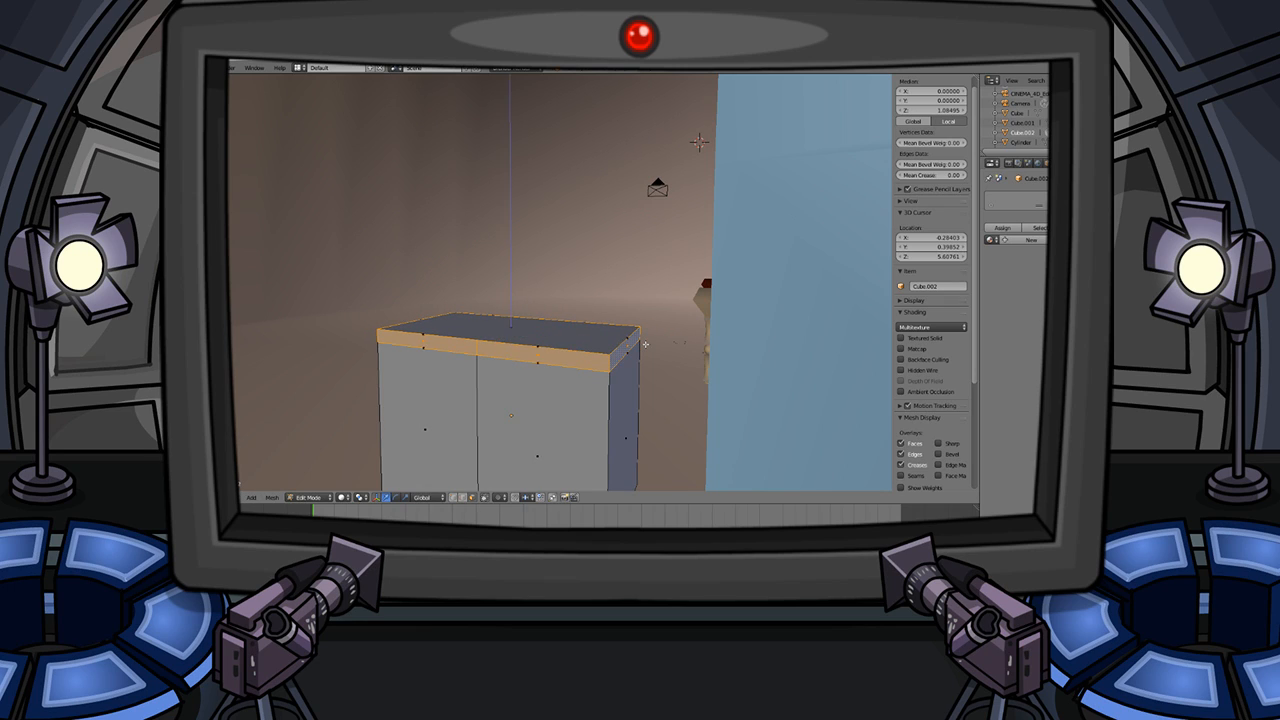
key(s)
click(653, 328)
middle_drag(653, 328, 432, 323)
key(Tab)
key(a)
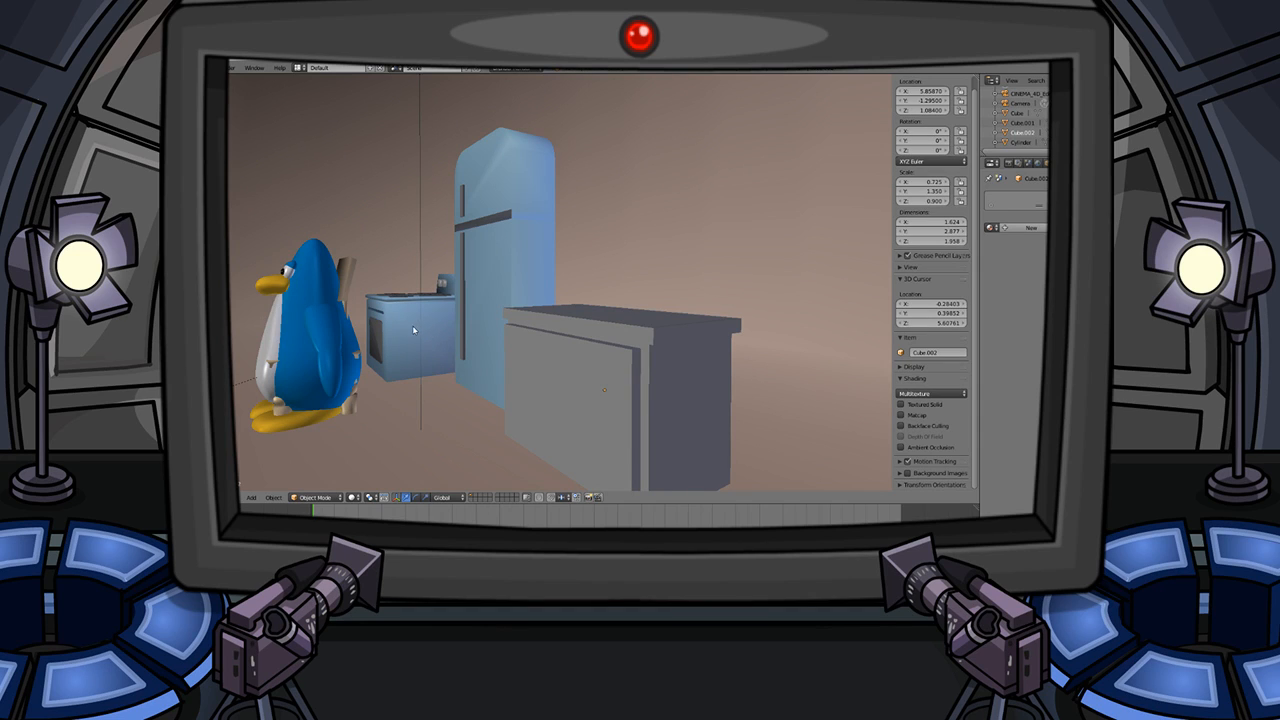
- Reopen the cabinet mesh for editing and select the countertop's top and visible side faces
right_click(528, 329)
key(Tab)
middle_drag(598, 305, 626, 295)
scroll(604, 312, up, 3)
shift+right_click(604, 308)
shift+right_click(603, 295)
shift+right_click(563, 266)
shift+right_click(560, 270)
shift+right_click(532, 205)
shift+right_click(657, 209)
shift+right_click(665, 214)
shift+right_click(672, 211)
shift+right_click(783, 255)
shift+right_click(787, 255)
shift+right_click(790, 255)
- Extend the selection to the countertop's remaining side and underside faces, leaving out the cabinet body
scroll(695, 327, down, 2)
shift+right_click(783, 347)
shift+right_click(788, 360)
middle_drag(625, 388, 546, 288)
shift+right_click(688, 248)
shift+right_click(686, 231)
shift+right_click(655, 260)
middle_drag(753, 262, 590, 200)
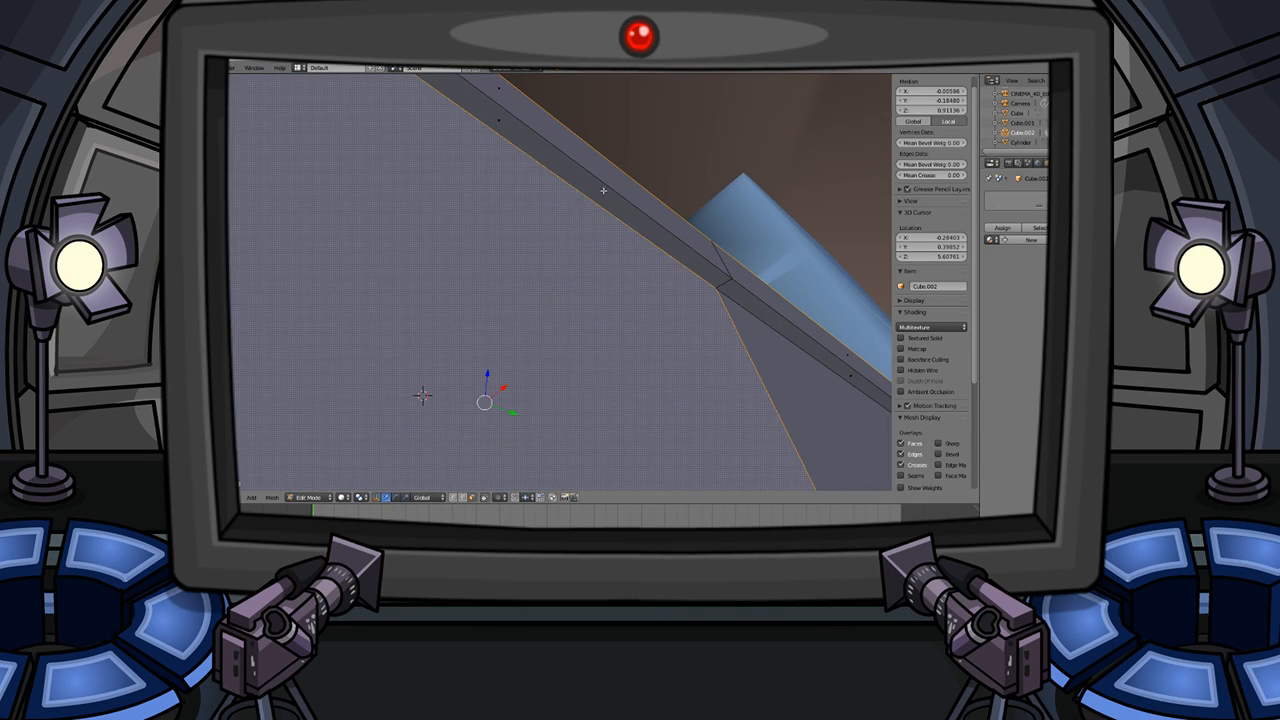
right_click(606, 171)
middle_drag(730, 254, 496, 341)
scroll(661, 325, down, 3)
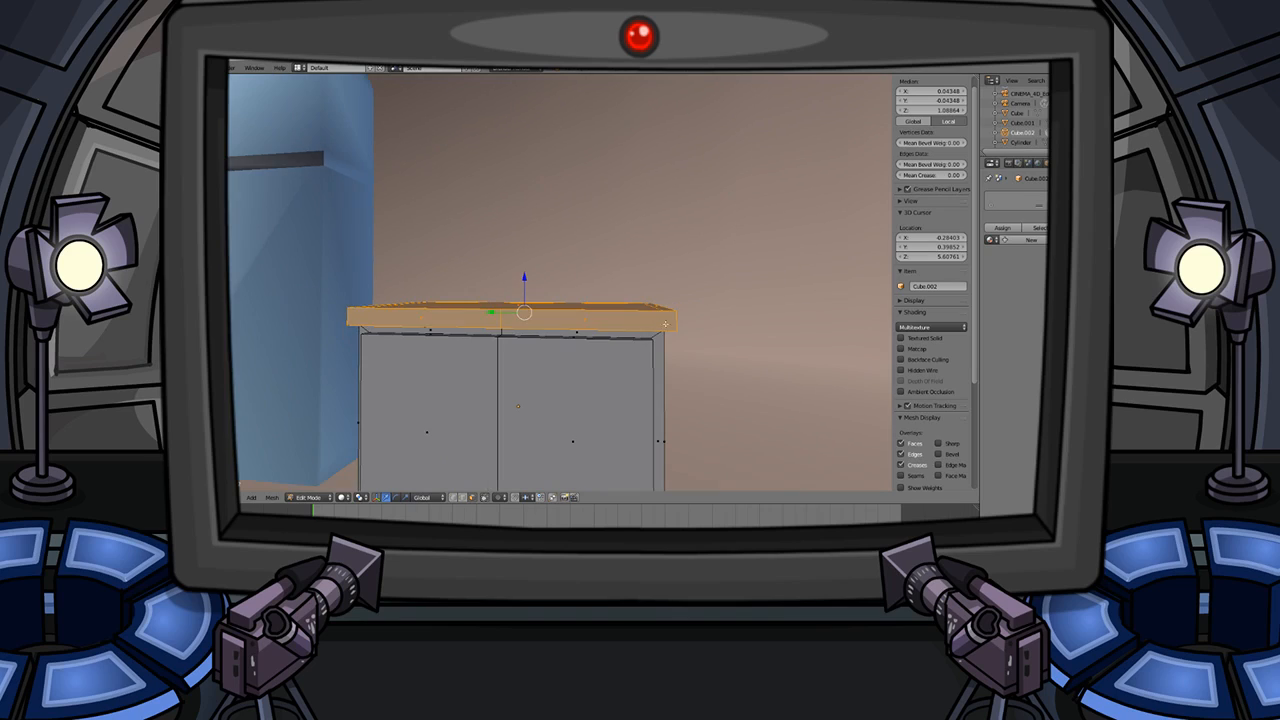
- Create a material for the cabinet, then add a second material slot with its own new material
click(1028, 240)
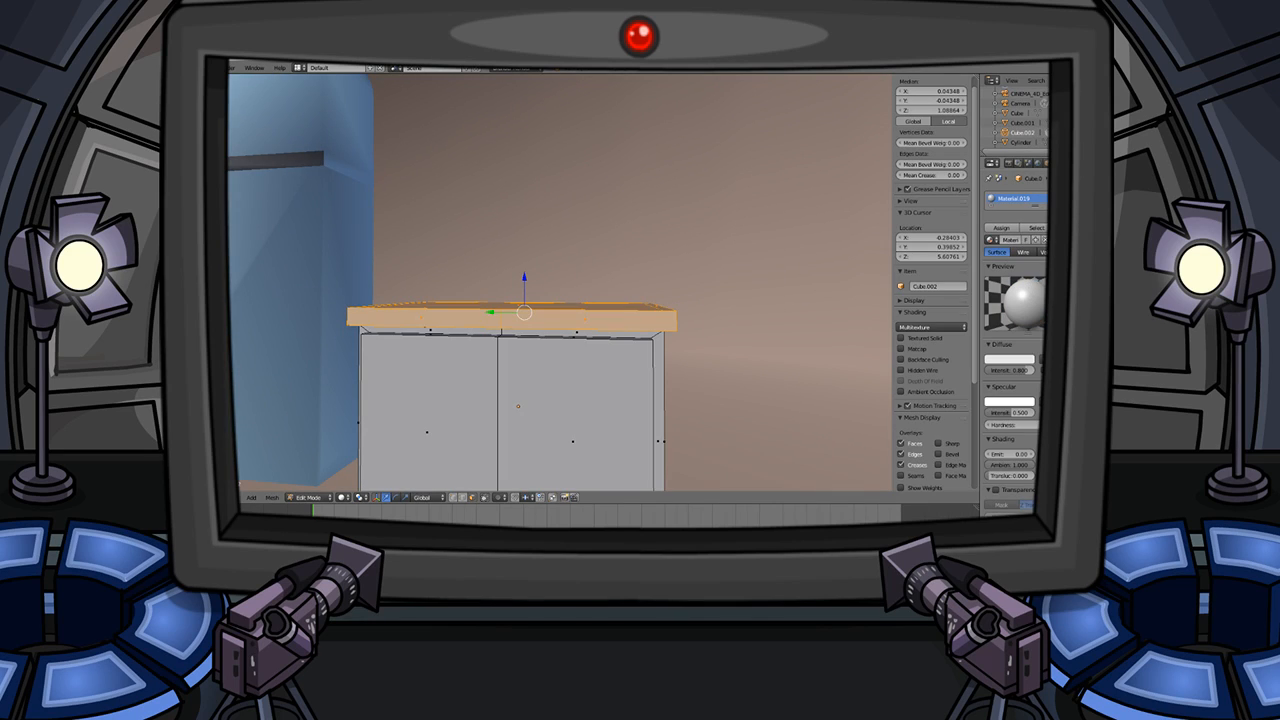
click(1086, 198)
click(1030, 261)
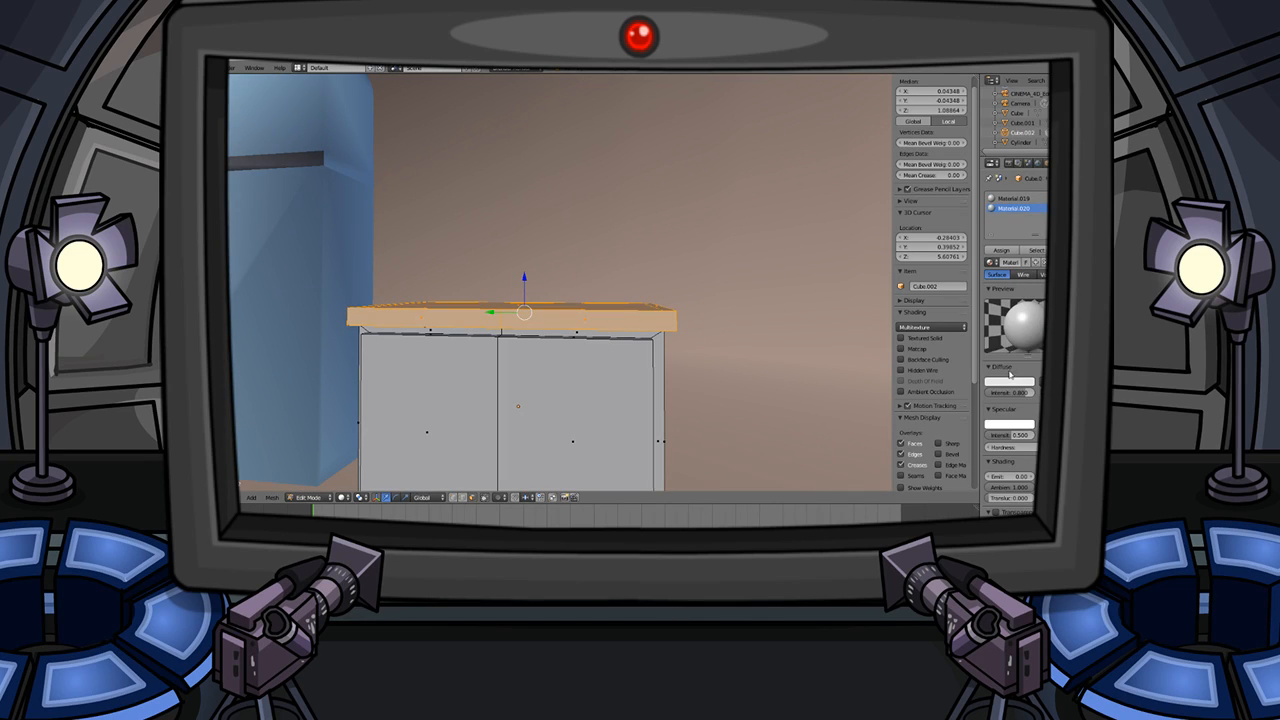
- Set the second material's diffuse colour to dark brown and assign it to the selected countertop faces
click(1009, 379)
click(1027, 273)
click(972, 306)
click(1027, 286)
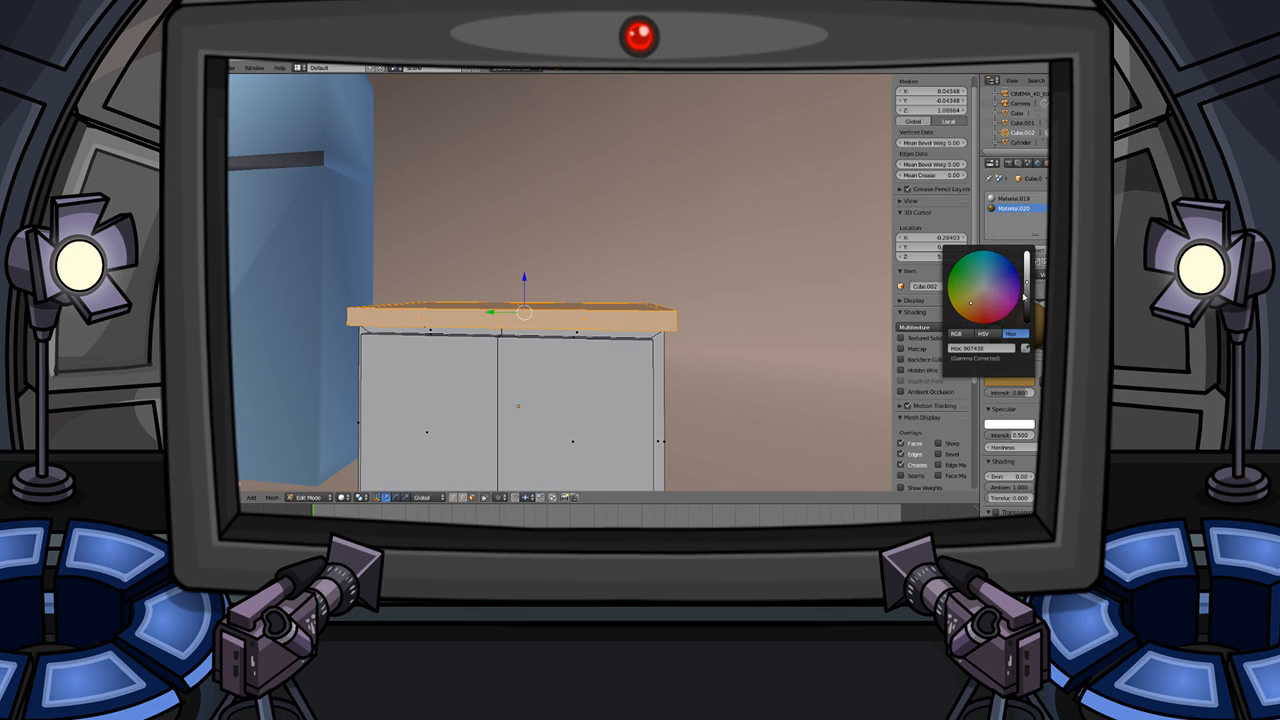
click(1026, 294)
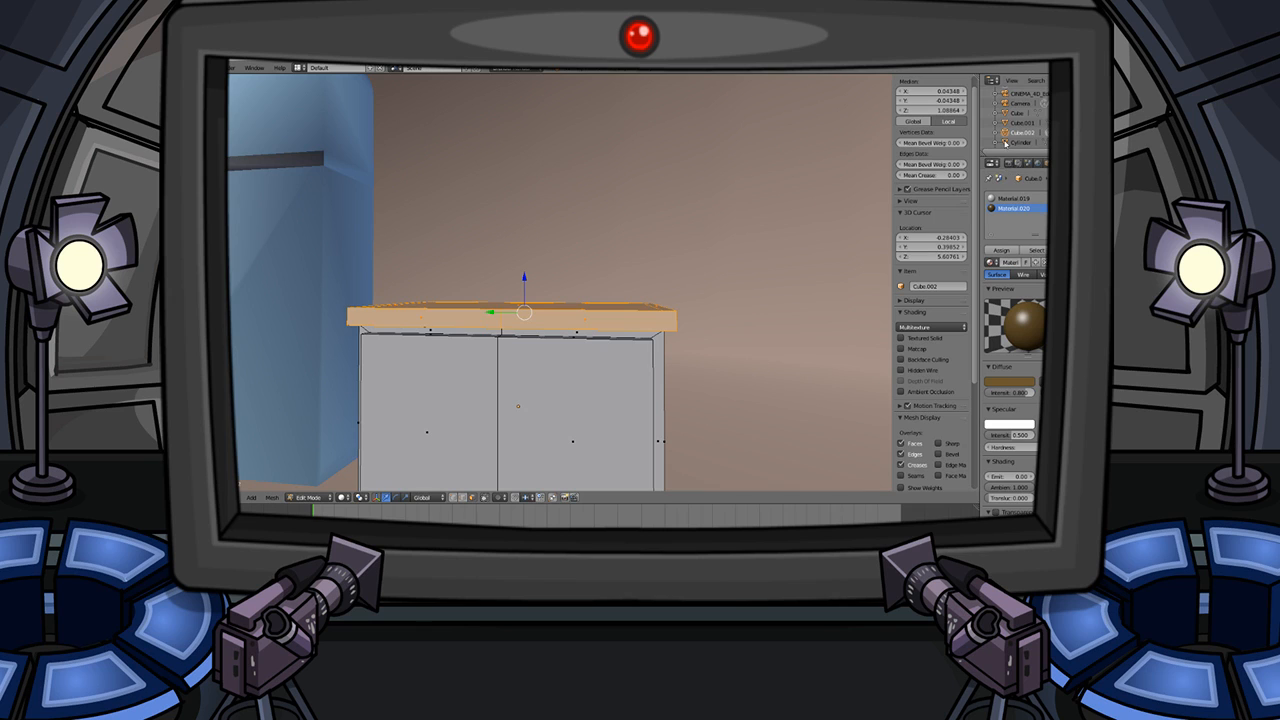
click(1003, 250)
key(a)
middle_drag(635, 300, 571, 336)
key(Tab)
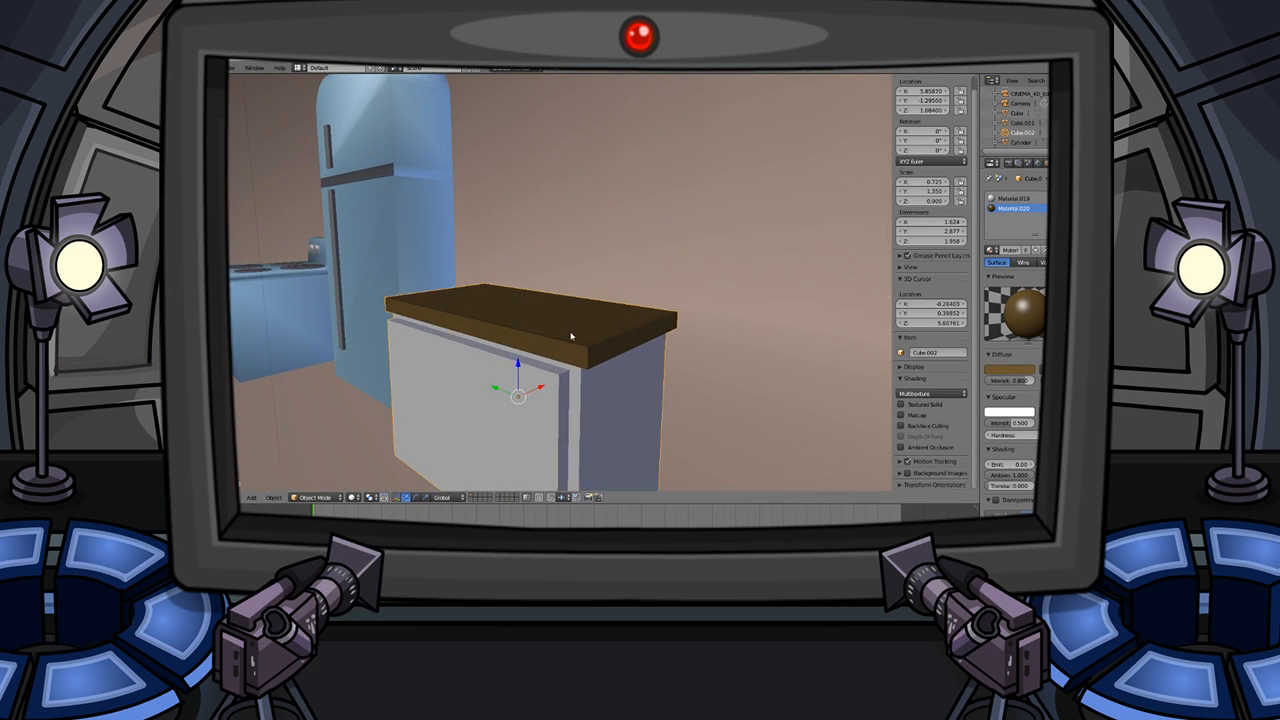
scroll(571, 336, down, 2)
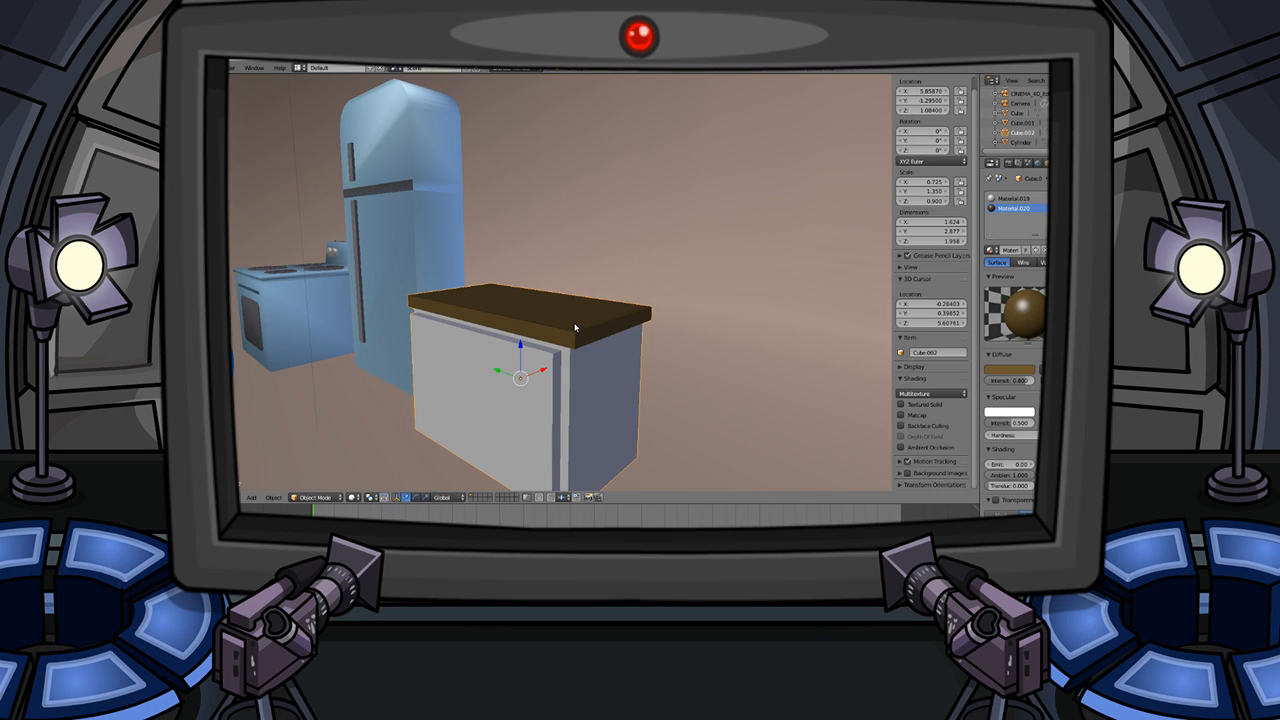
- Set the diffuse colour of the cabinet body's first material to light orange-tan, hex E7B173
key(Tab)
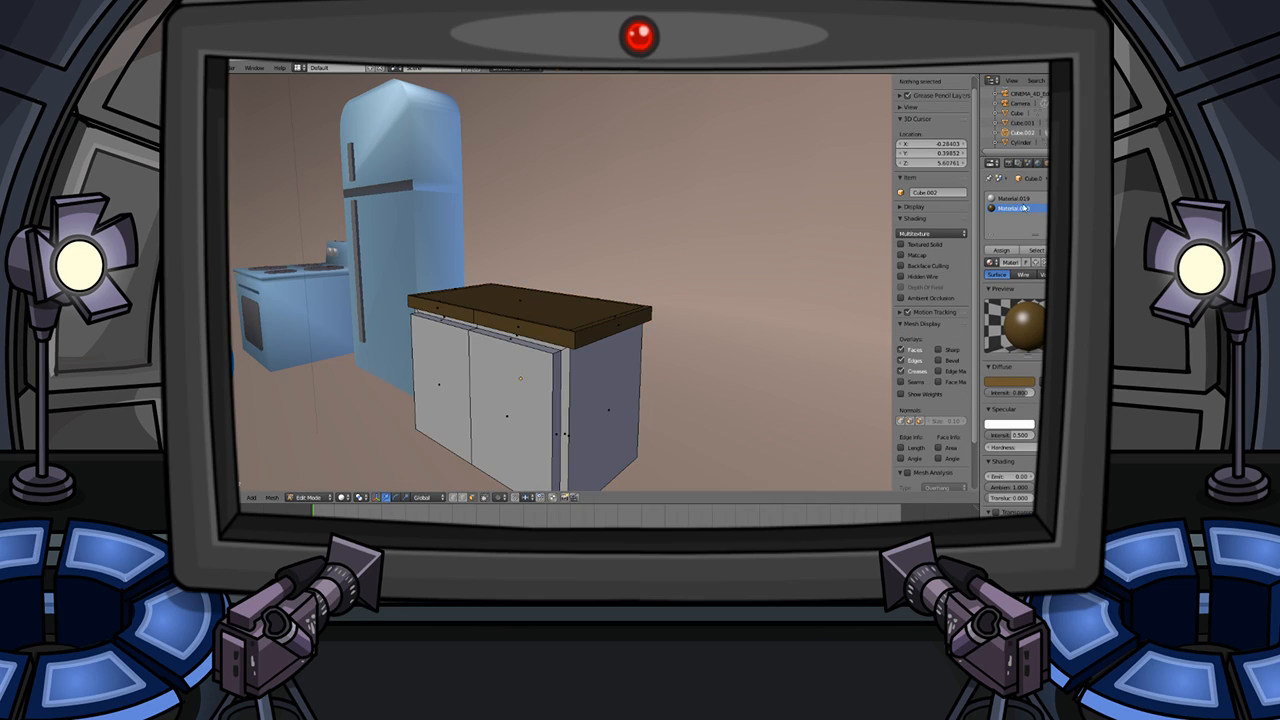
click(1013, 198)
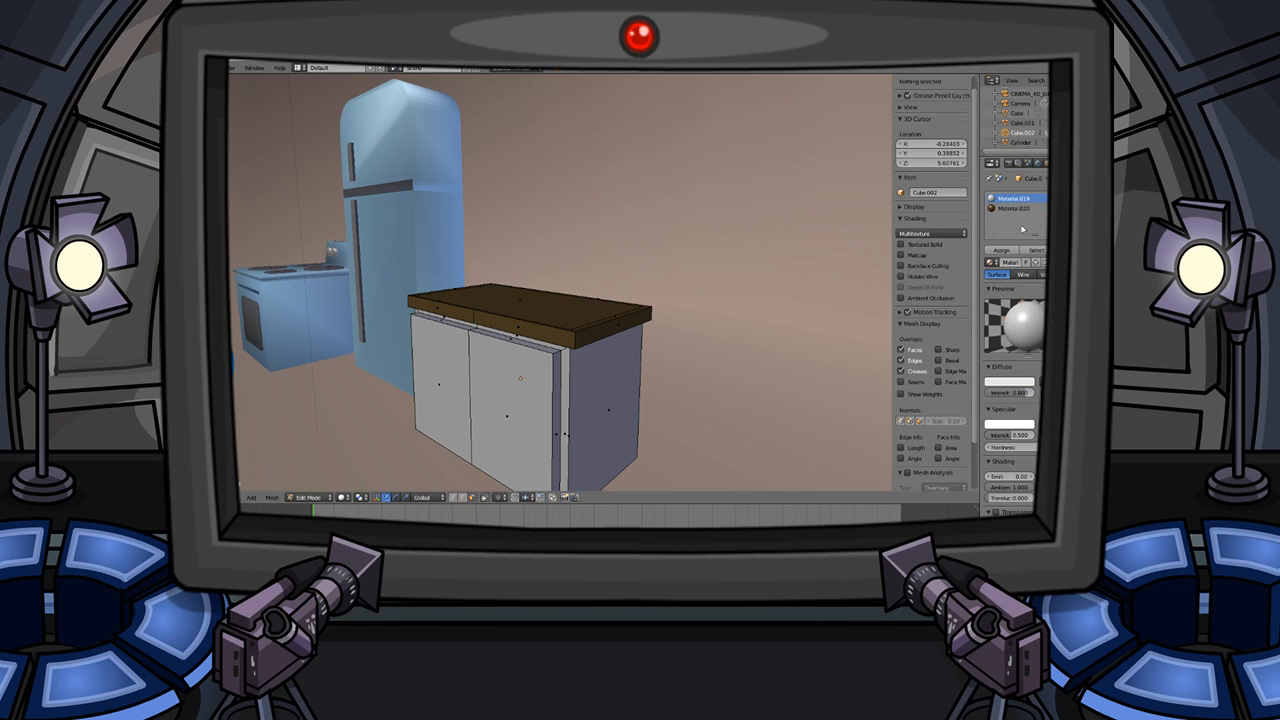
click(993, 385)
click(976, 305)
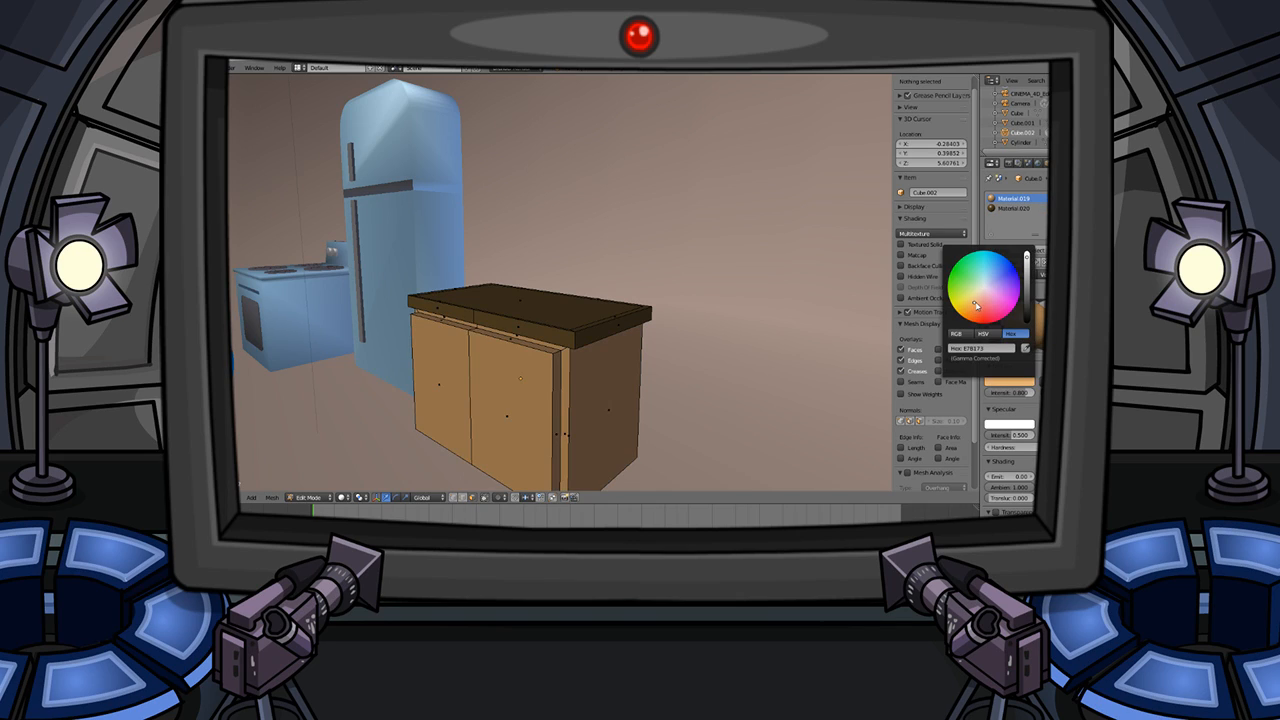
key(Tab)
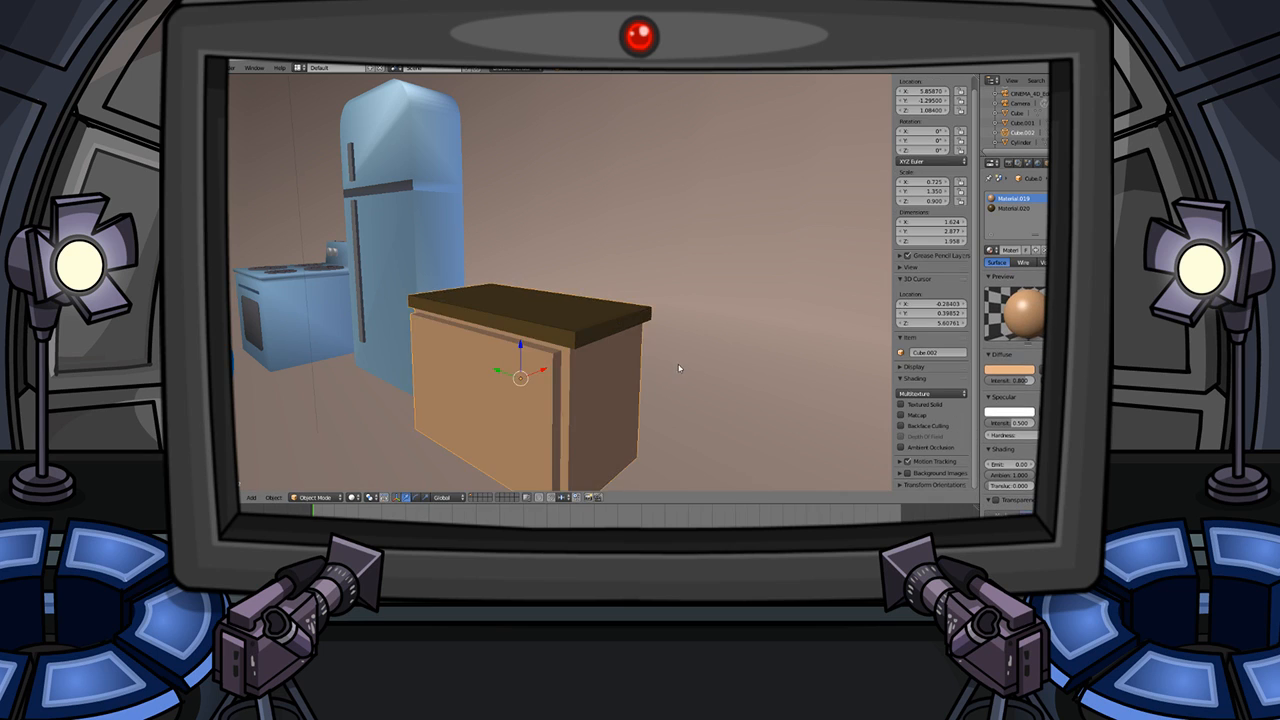
key(a)
scroll(511, 366, down, 3)
mouse_move(509, 366)
middle_down()
mouse_move(579, 351)
mouse_move(490, 366)
middle_up()
scroll(487, 362, down, 4)
scroll(473, 312, up, 2)
middle_drag(473, 312, 508, 325)
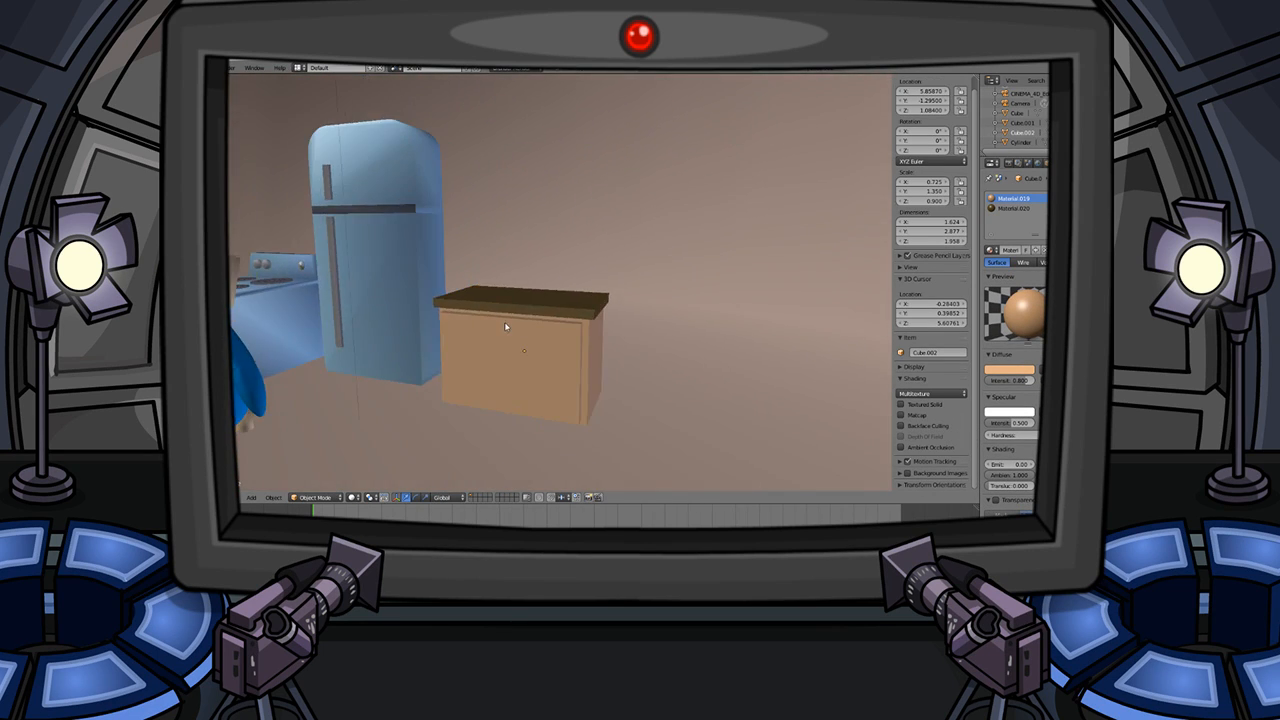
- Reshape the vertical centre edge on the cabinet's front to form a thin dividing line between the two doors
key(Tab)
scroll(504, 345, up, 2)
middle_drag(503, 387, 526, 315)
right_click(525, 316)
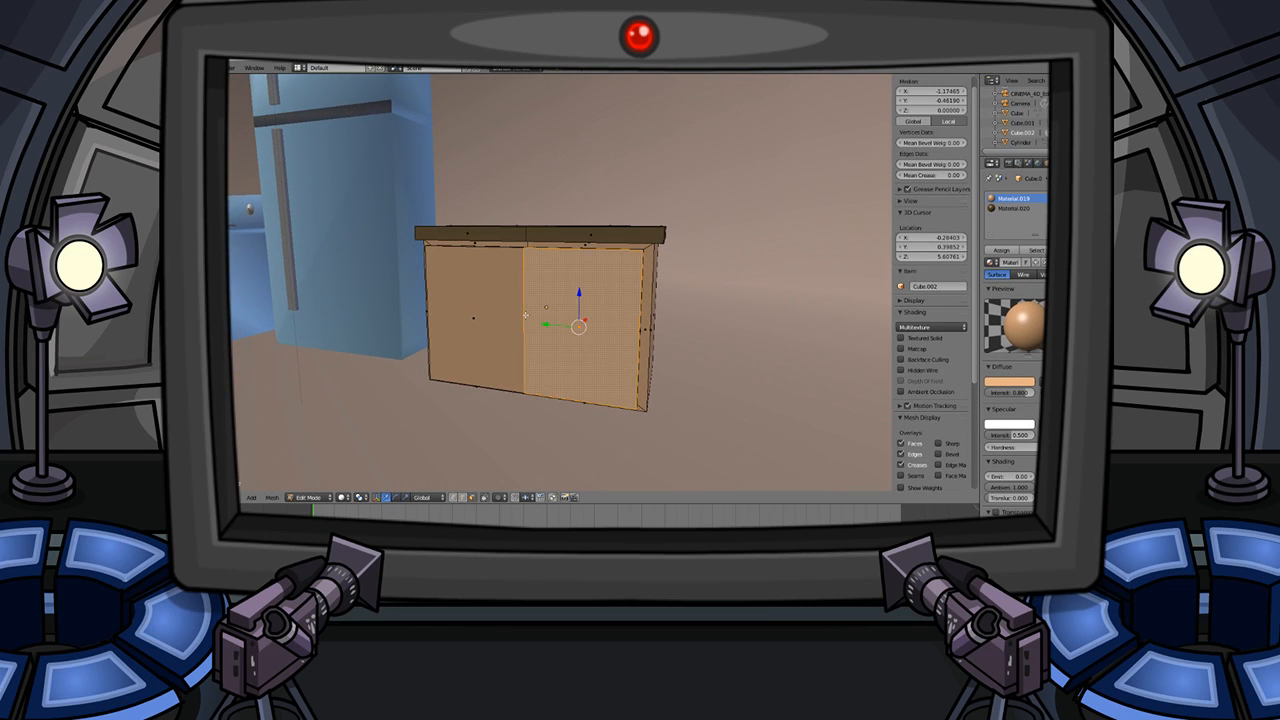
right_click(521, 316)
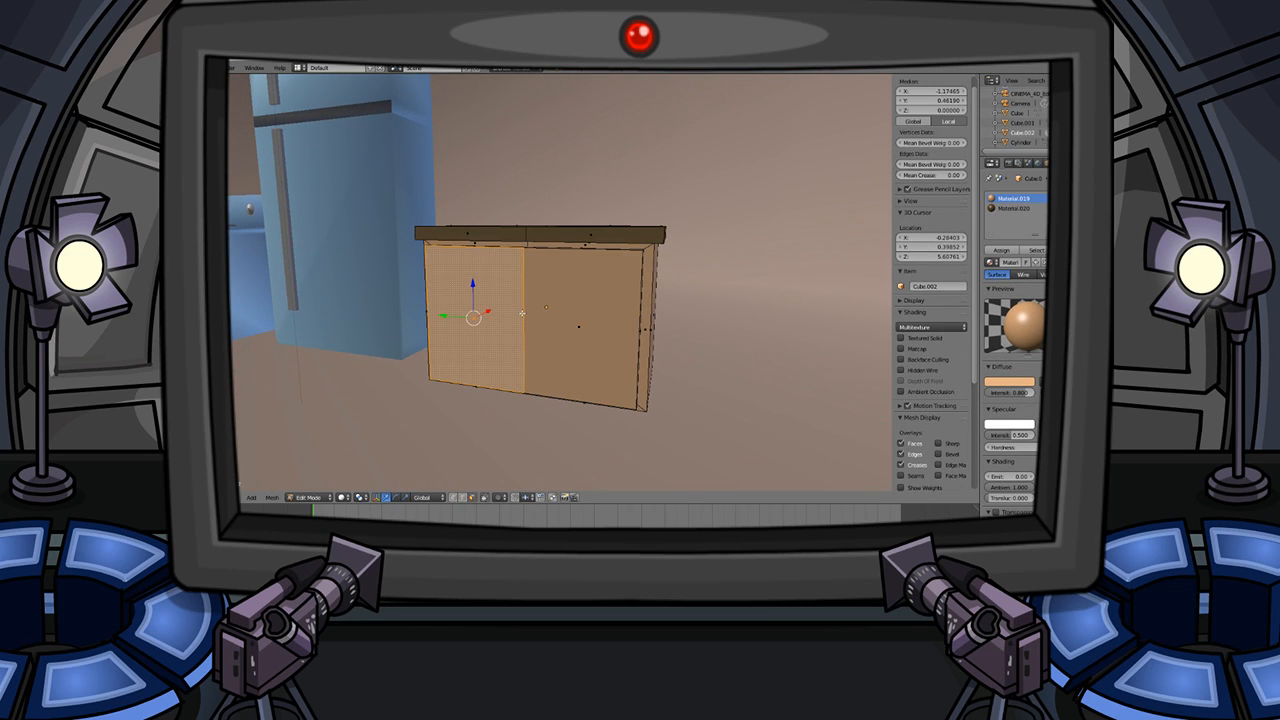
key(ctrl+Tab)
click(518, 305)
key(a)
right_click(523, 303)
key(s)
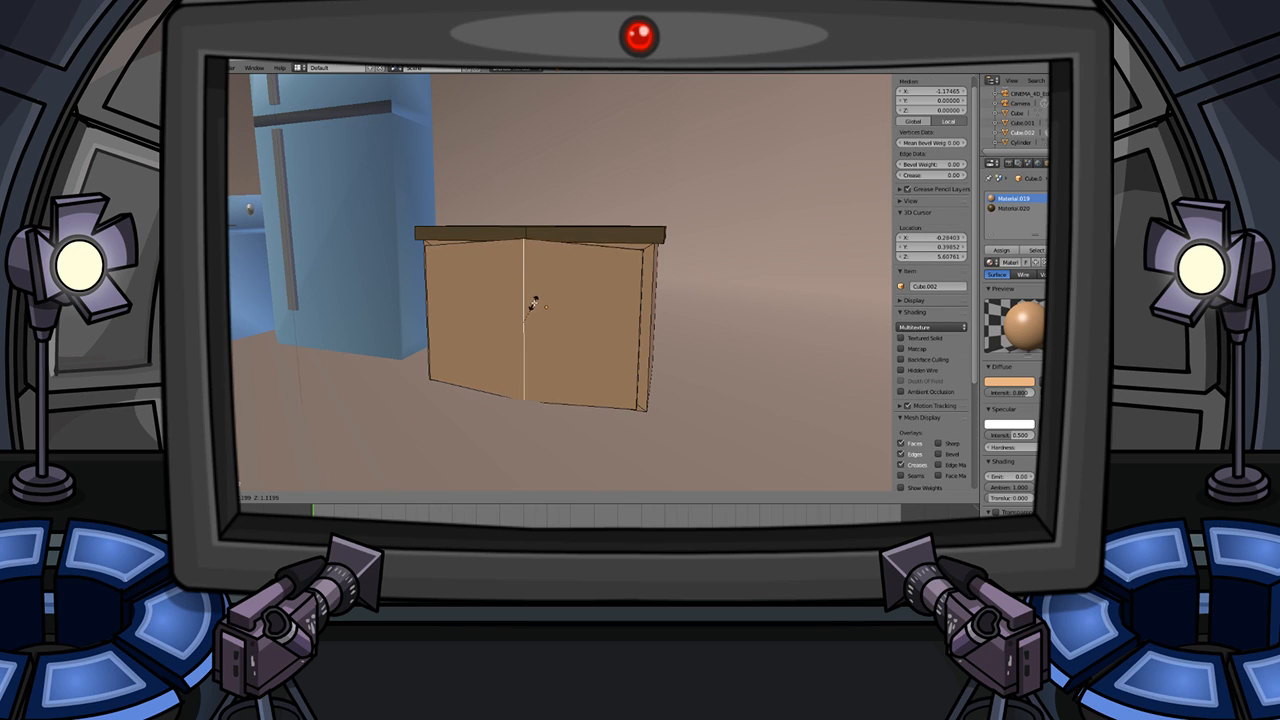
click(528, 303)
key(Tab)
mouse_move(528, 303)
middle_down()
mouse_move(551, 314)
mouse_move(506, 298)
mouse_move(522, 295)
mouse_move(517, 310)
middle_up()
key(Tab)
right_click(499, 300)
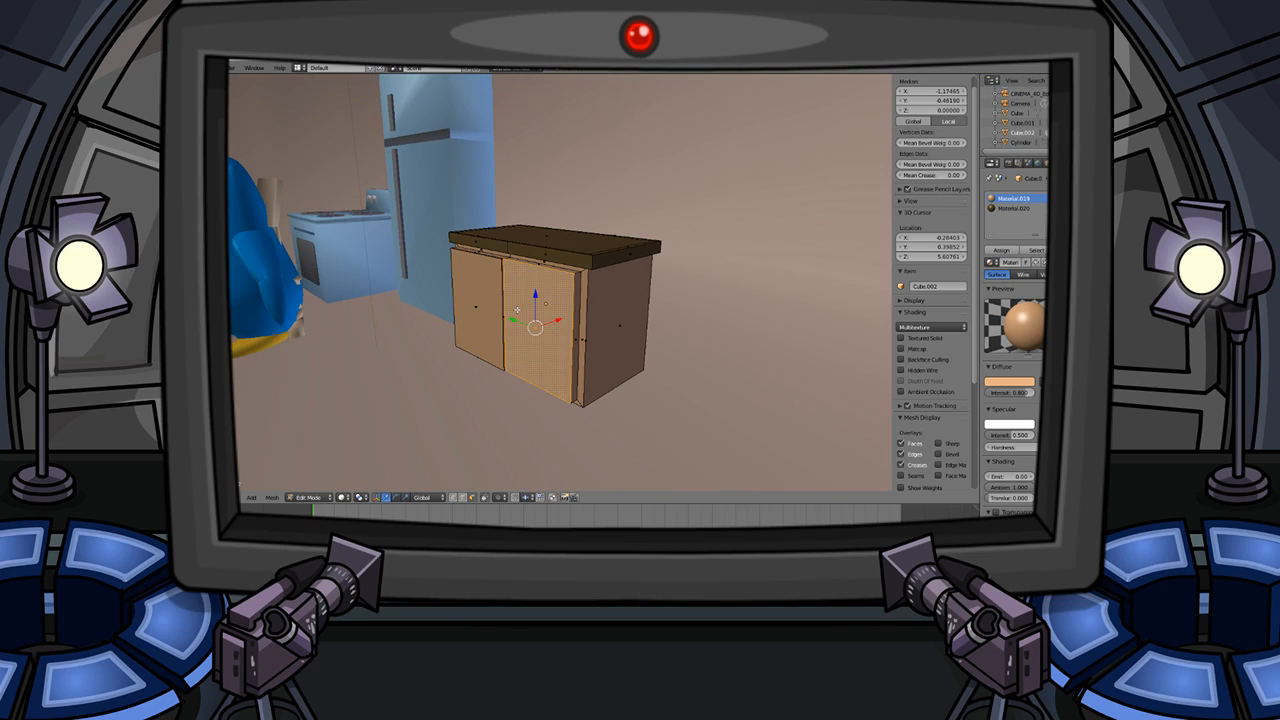
key(Tab)
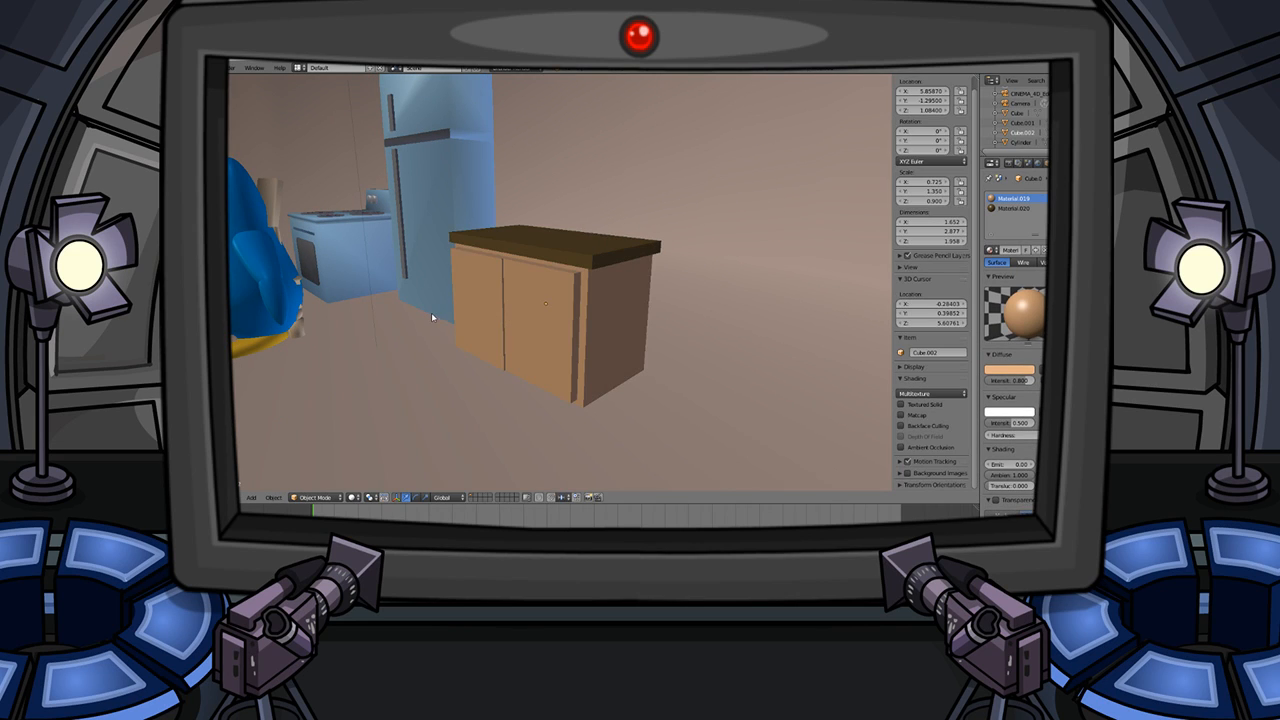
- Render the scene to examine how the cabinet looks beside the fridge, and close the render
scroll(508, 320, down, 3)
middle_drag(495, 311, 229, 121)
scroll(523, 289, up, 5)
click(231, 67)
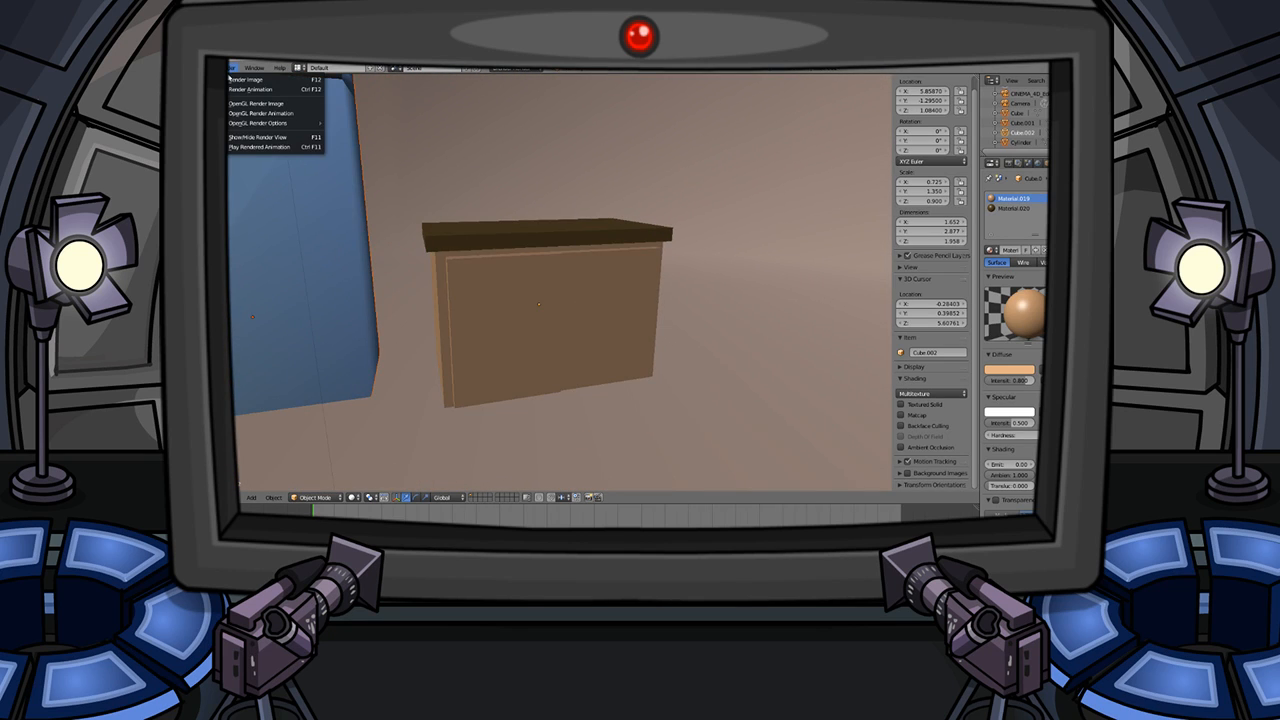
click(245, 79)
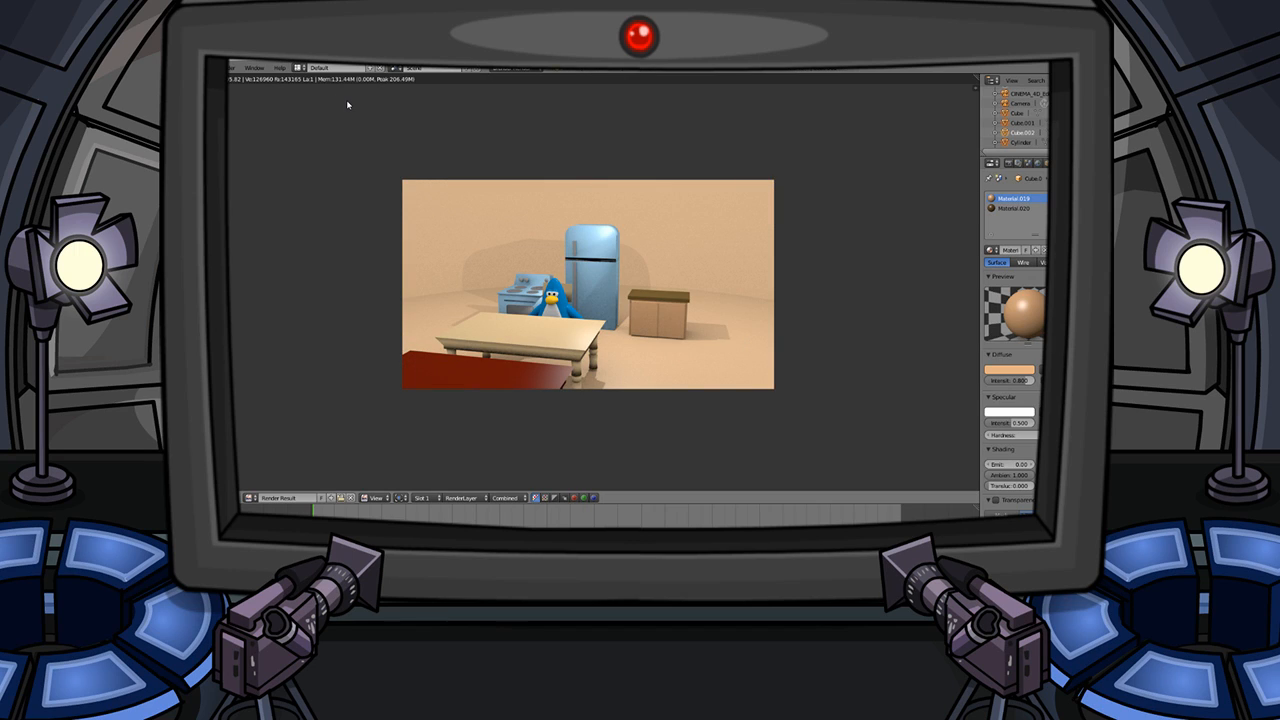
key(Escape)
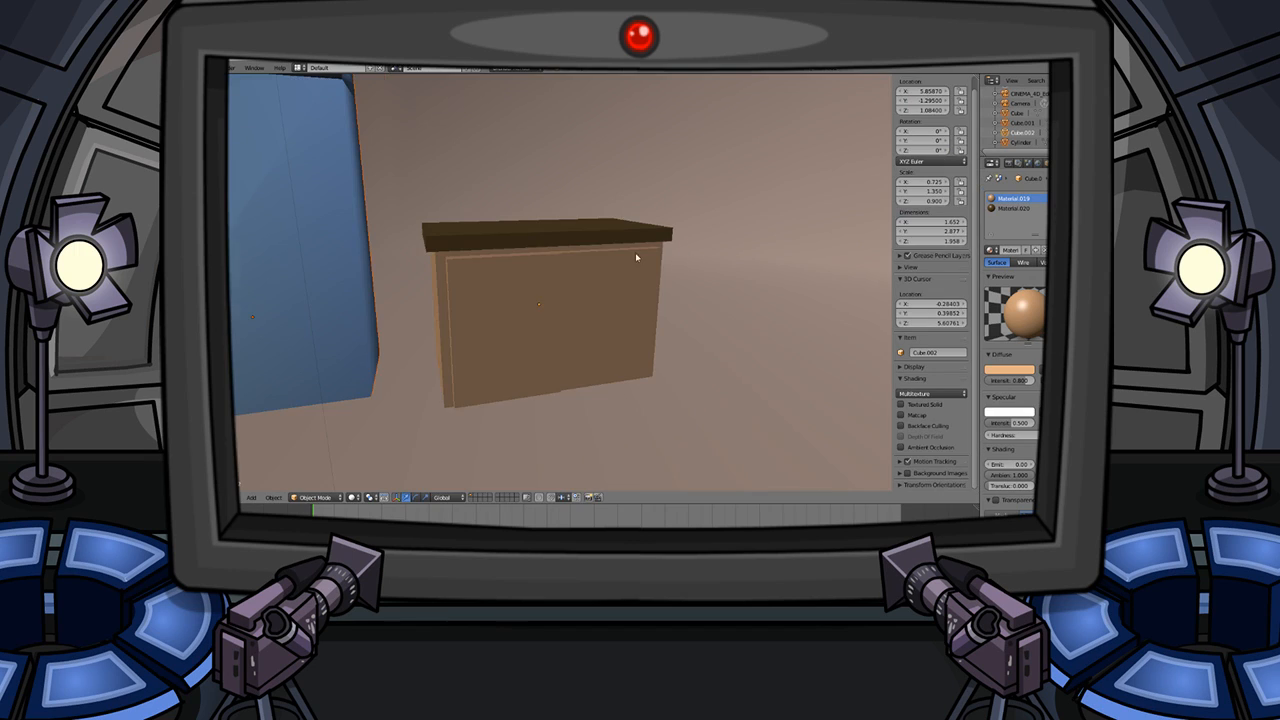
- Try out a cylinder mesh by moving it along X and Z to the cabinet, and delete it
middle_drag(646, 258, 551, 250)
scroll(548, 252, up, 1)
key(shift+a)
mouse_move(493, 280)
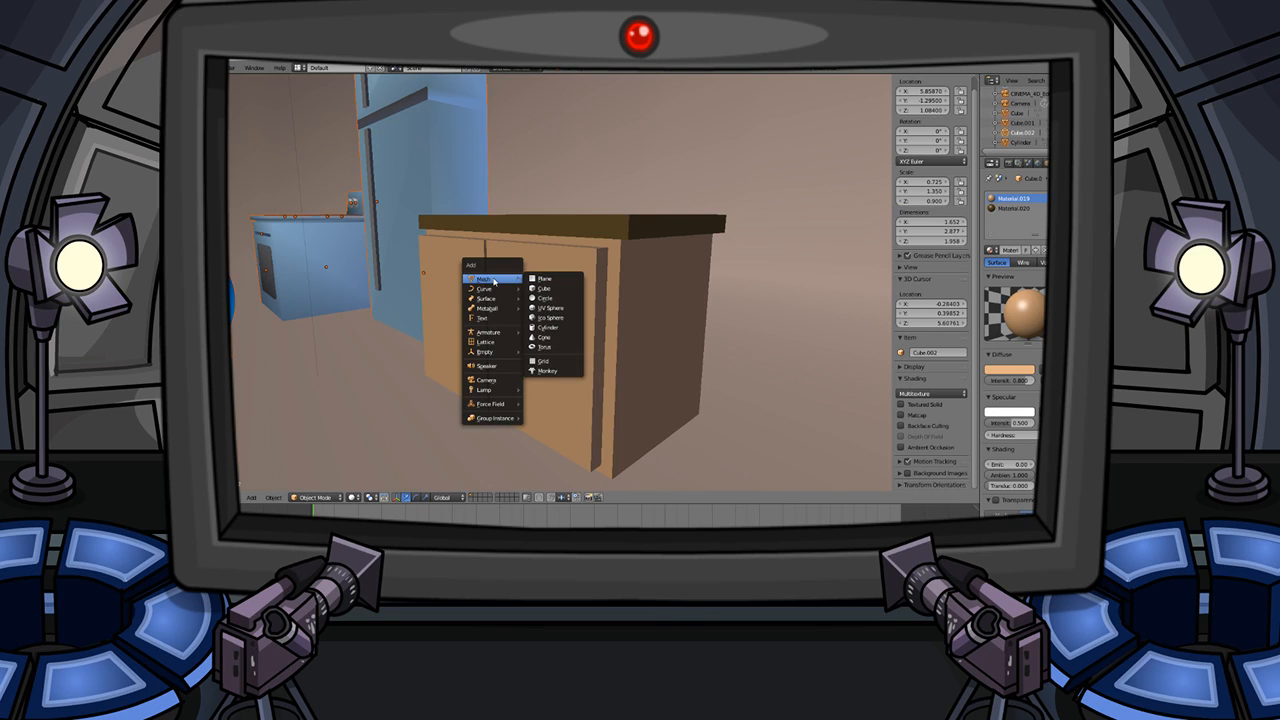
key(Escape)
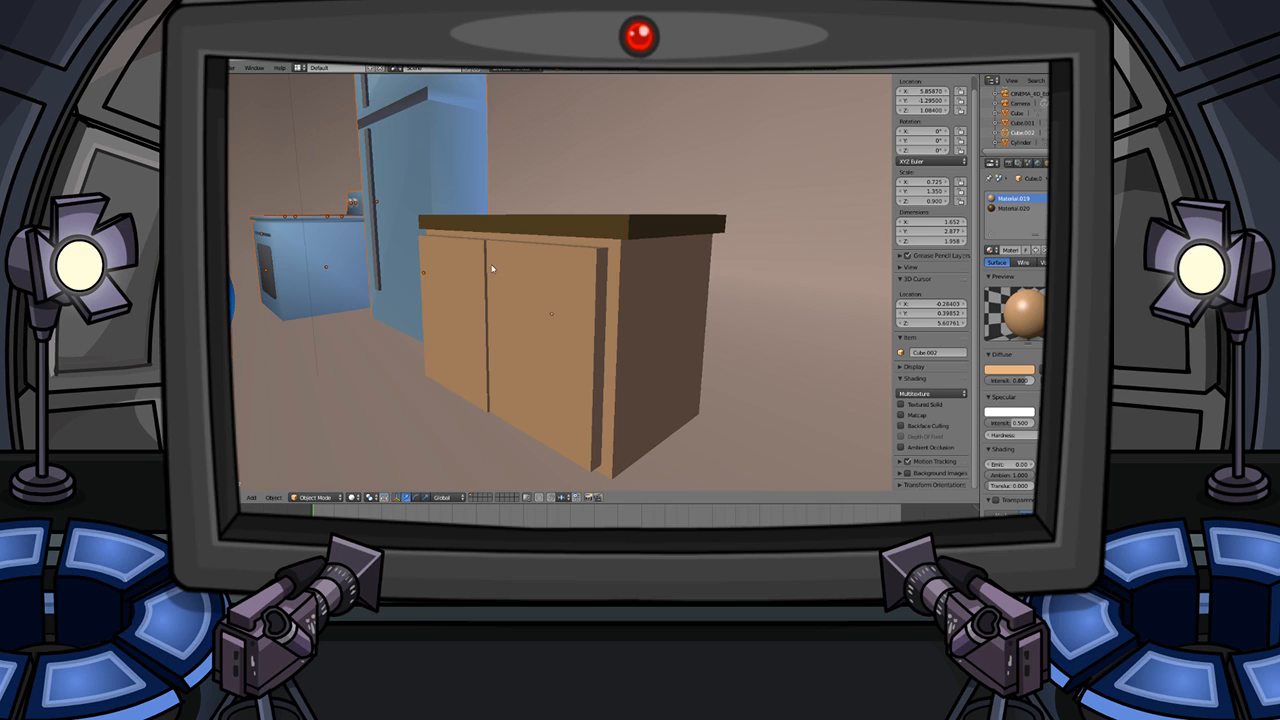
key(shift+a)
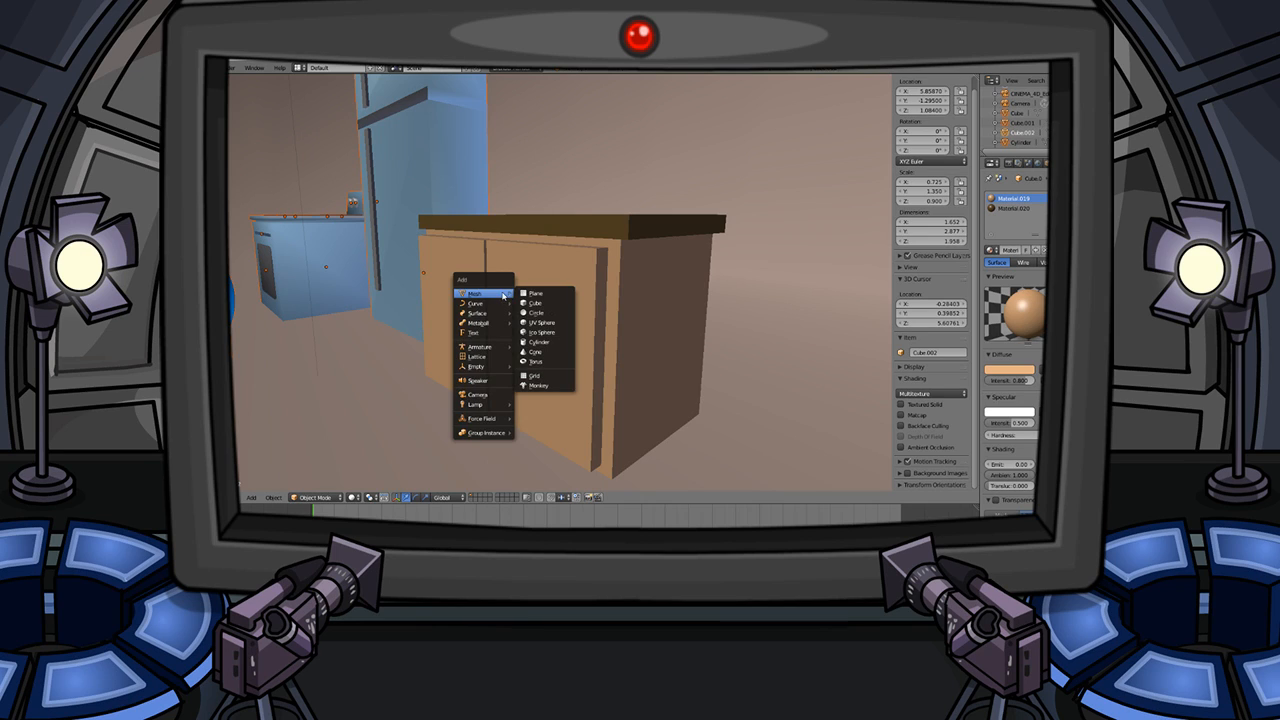
click(536, 343)
scroll(536, 346, down, 8)
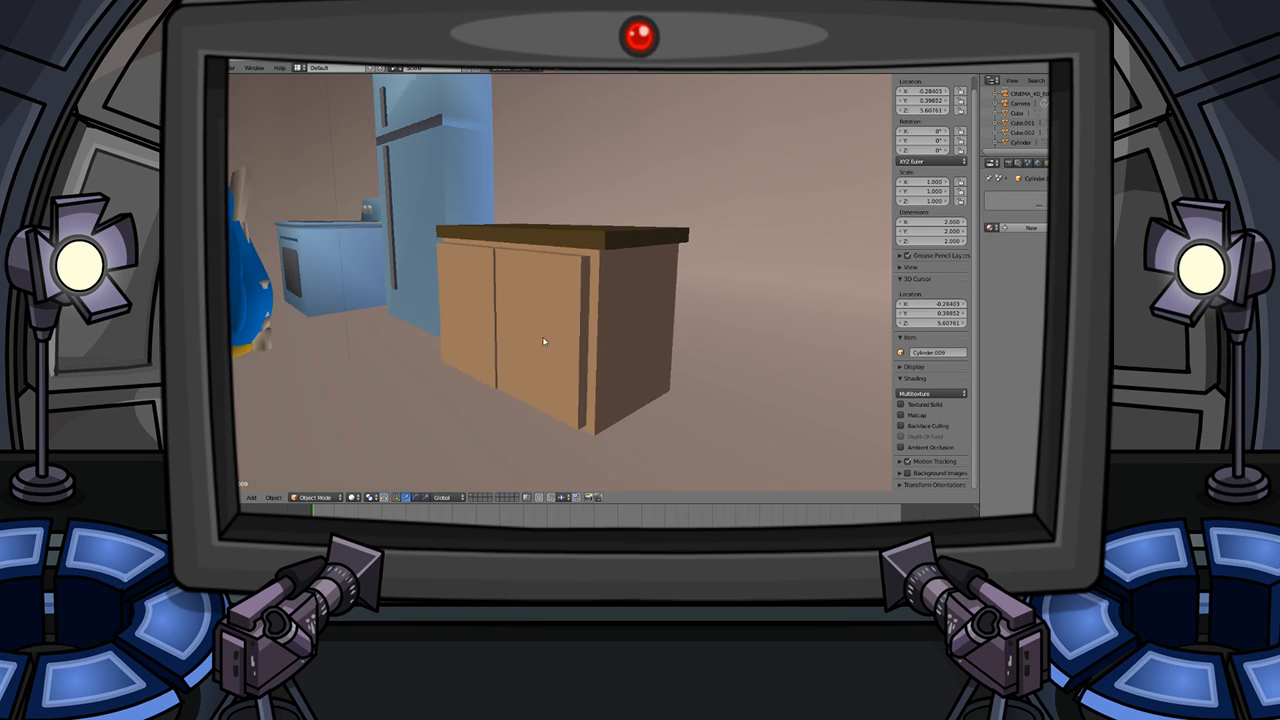
key(g)
key(x)
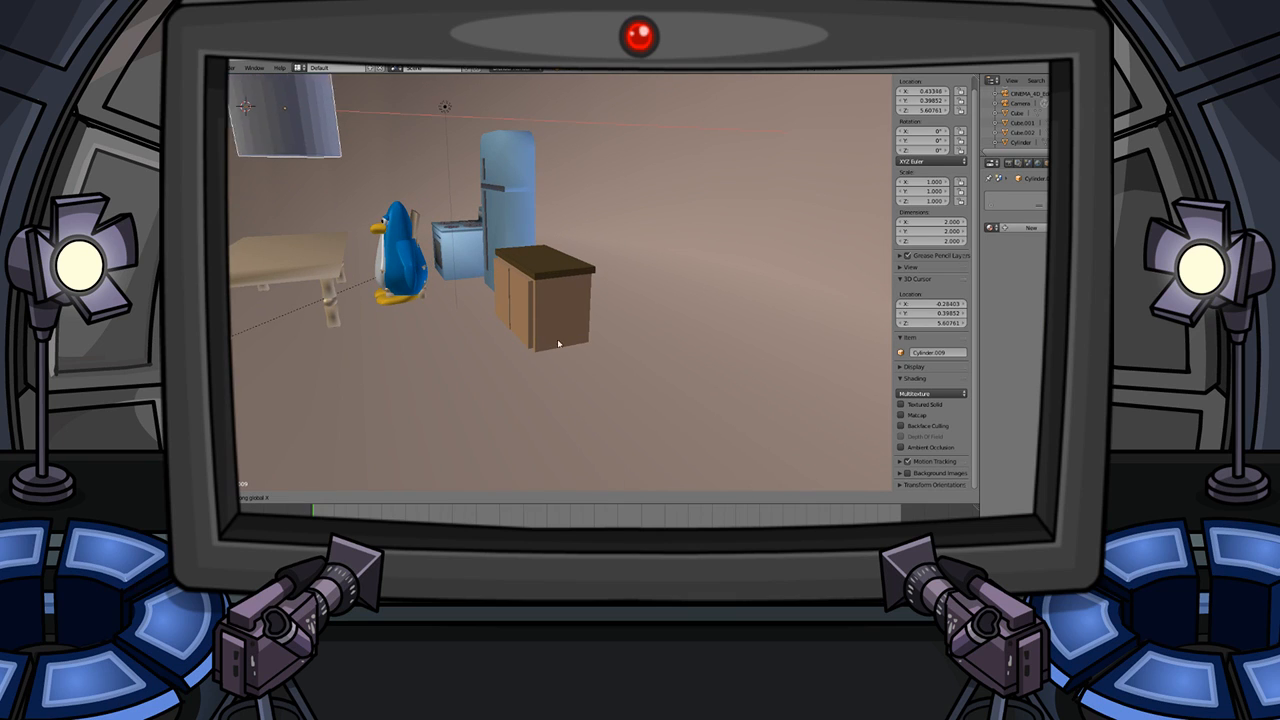
click(790, 354)
key(g)
key(z)
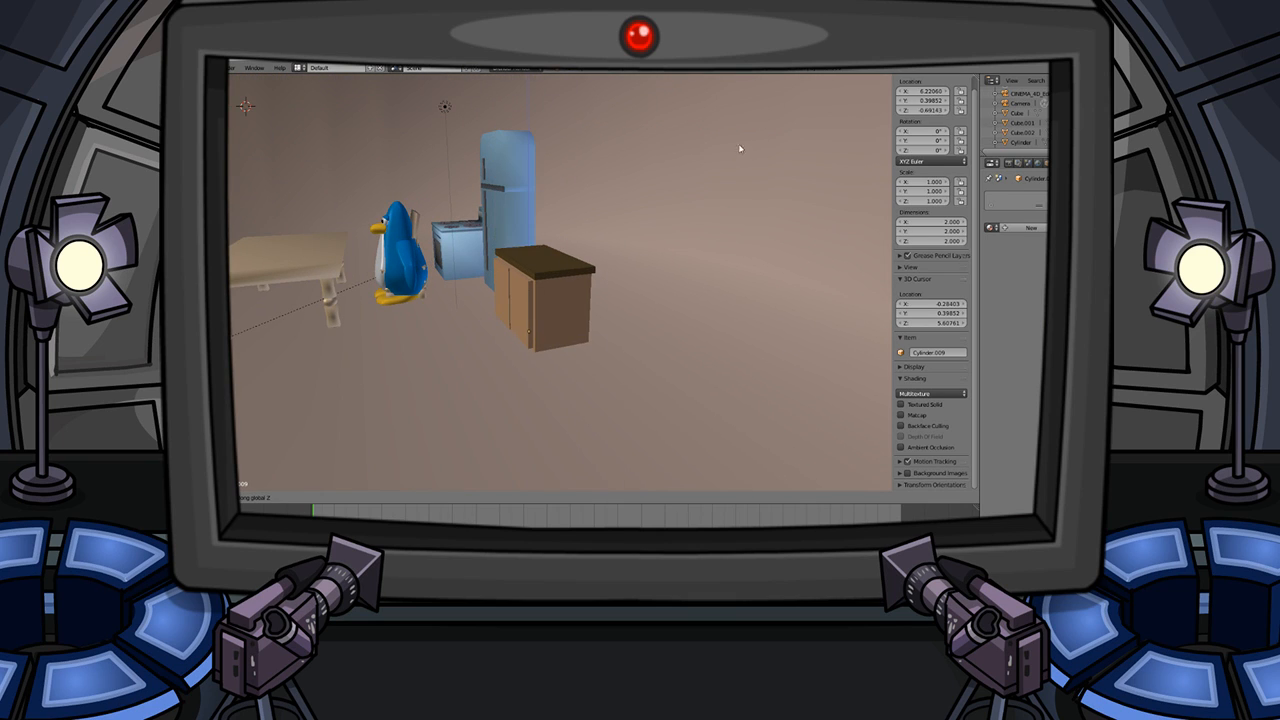
click(720, 120)
middle_drag(720, 120, 581, 252)
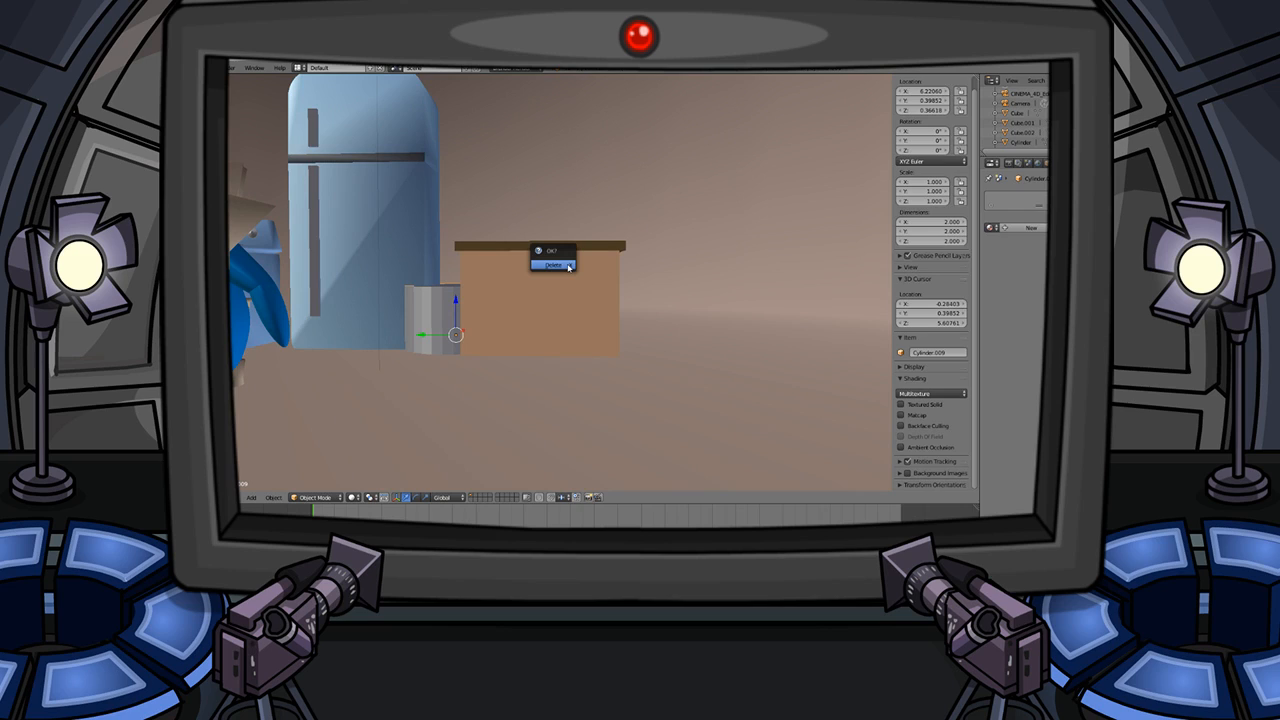
key(Delete)
- Add a UV sphere for a door knob and move it along the X axis towards the cabinet
key(shift+a)
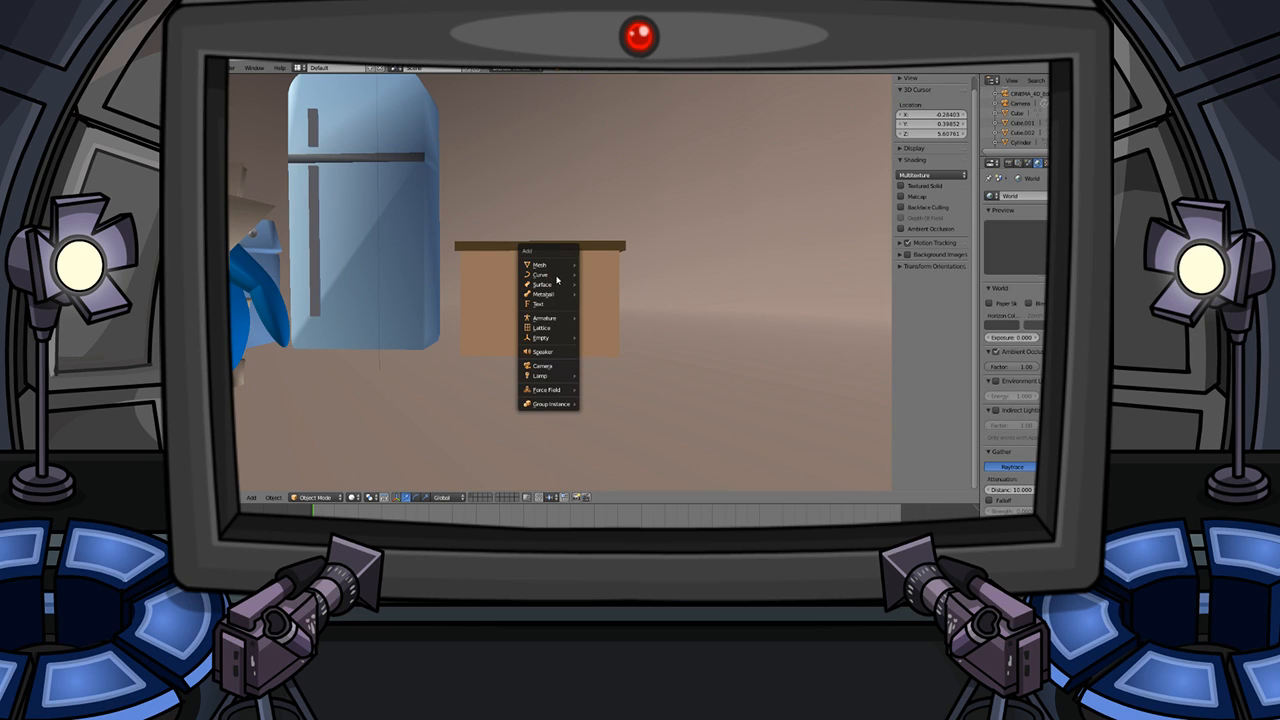
mouse_move(556, 265)
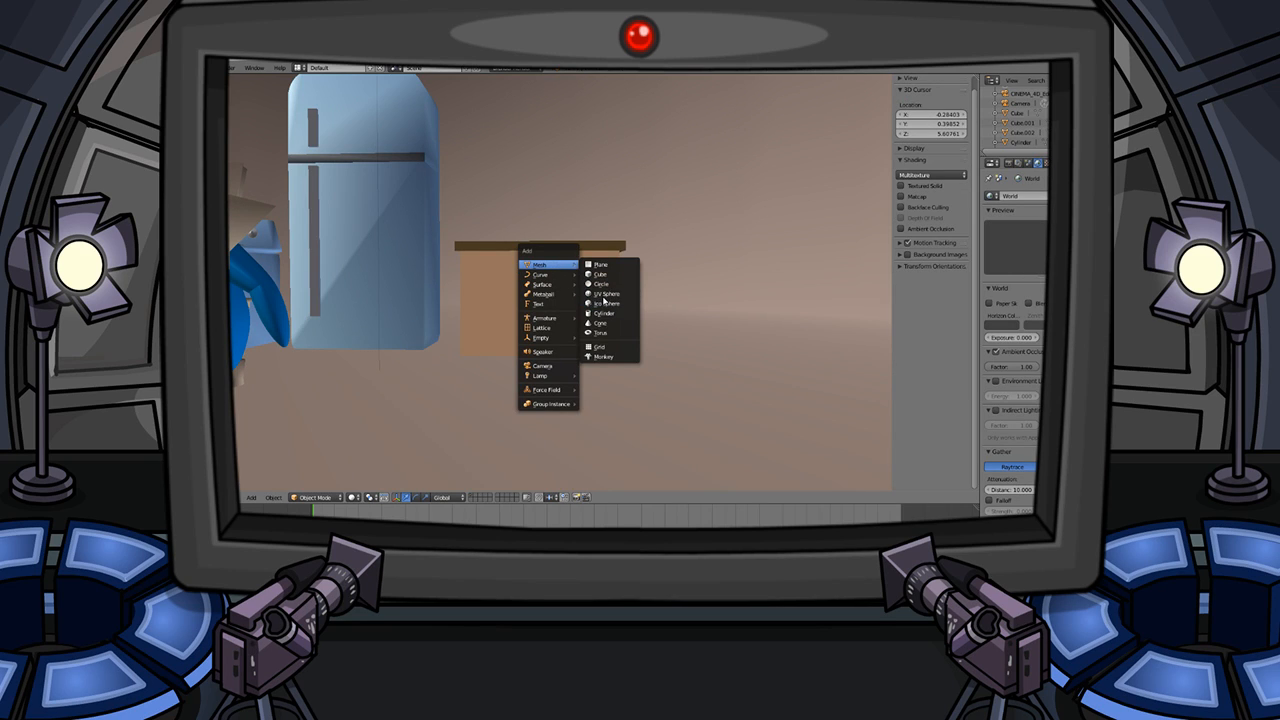
click(604, 296)
scroll(600, 284, down, 5)
middle_drag(600, 284, 515, 301)
scroll(515, 301, down, 1)
scroll(423, 271, up, 5)
key(g)
key(x)
click(547, 425)
- Move the sphere down in front of the cabinet doors, adjusting its position from several viewing angles
scroll(425, 262, up, 5)
key(g)
click(539, 312)
scroll(539, 306, down, 6)
key(g)
click(517, 325)
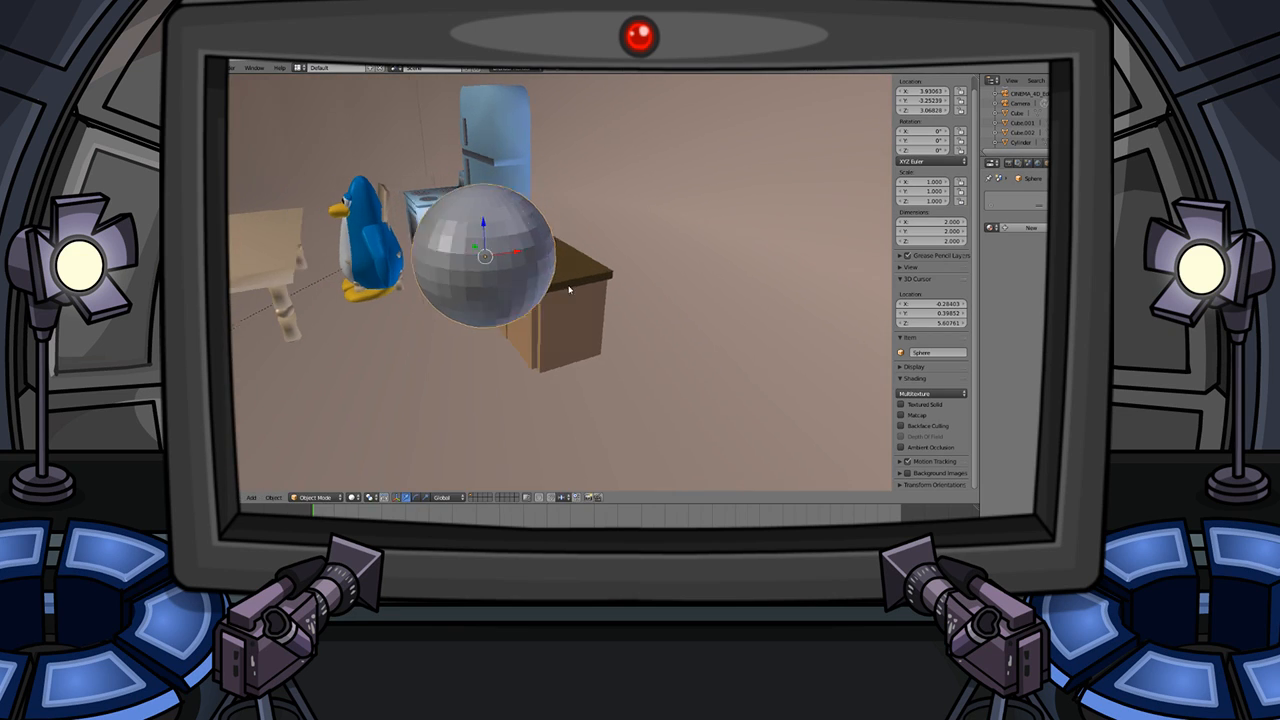
middle_drag(574, 286, 482, 284)
key(g)
click(555, 304)
middle_drag(556, 304, 621, 245)
key(g)
click(567, 318)
middle_drag(591, 297, 491, 242)
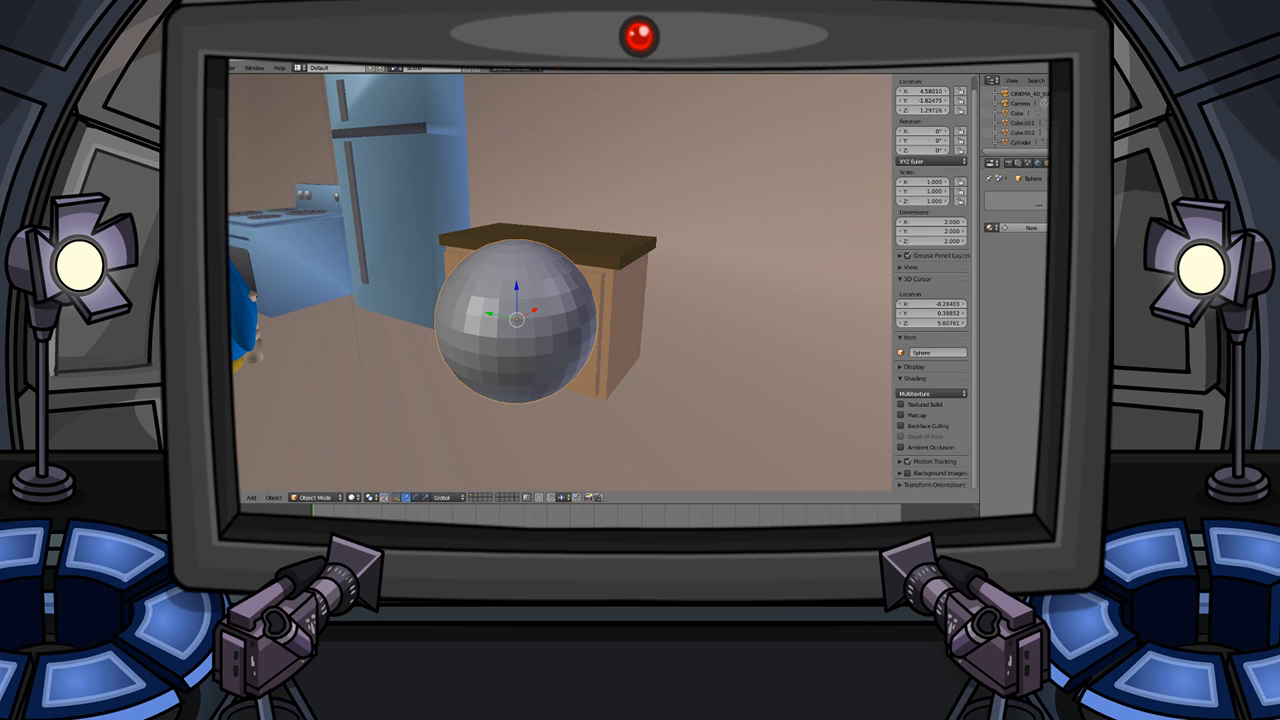
- Set the sphere's shading to smooth
key(t)
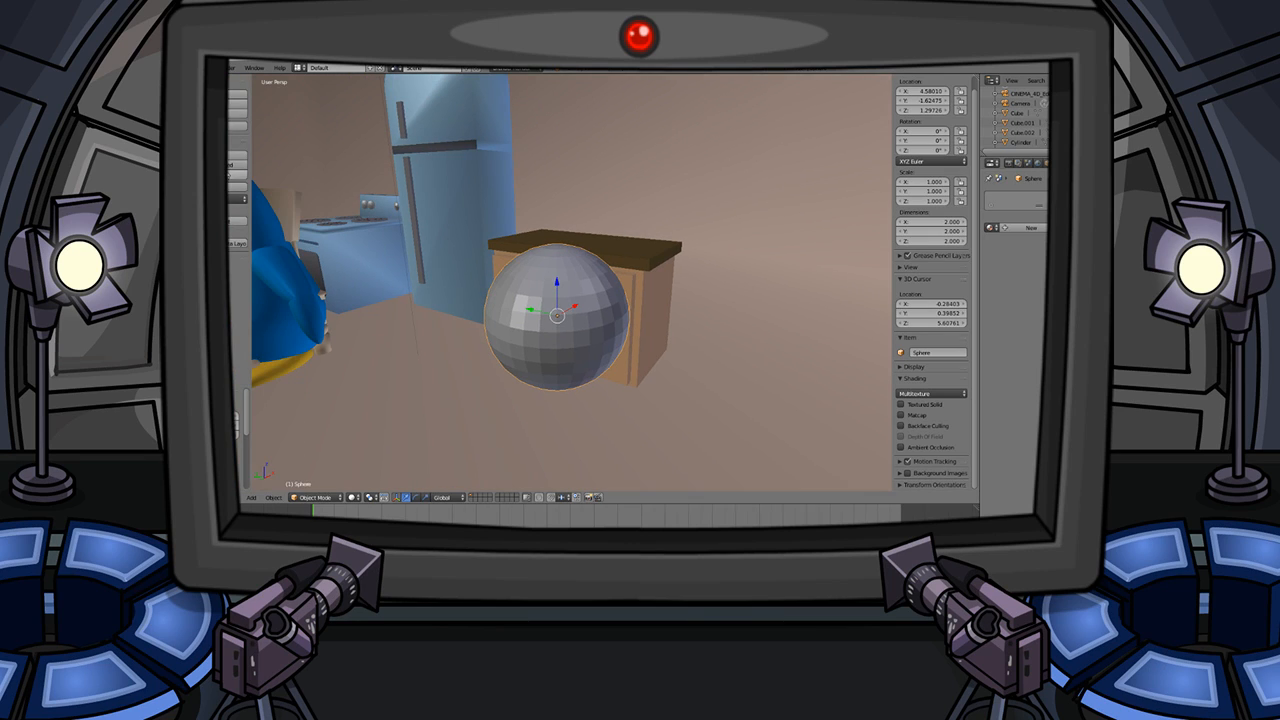
click(185, 221)
middle_drag(448, 237, 400, 243)
scroll(467, 264, down, 2)
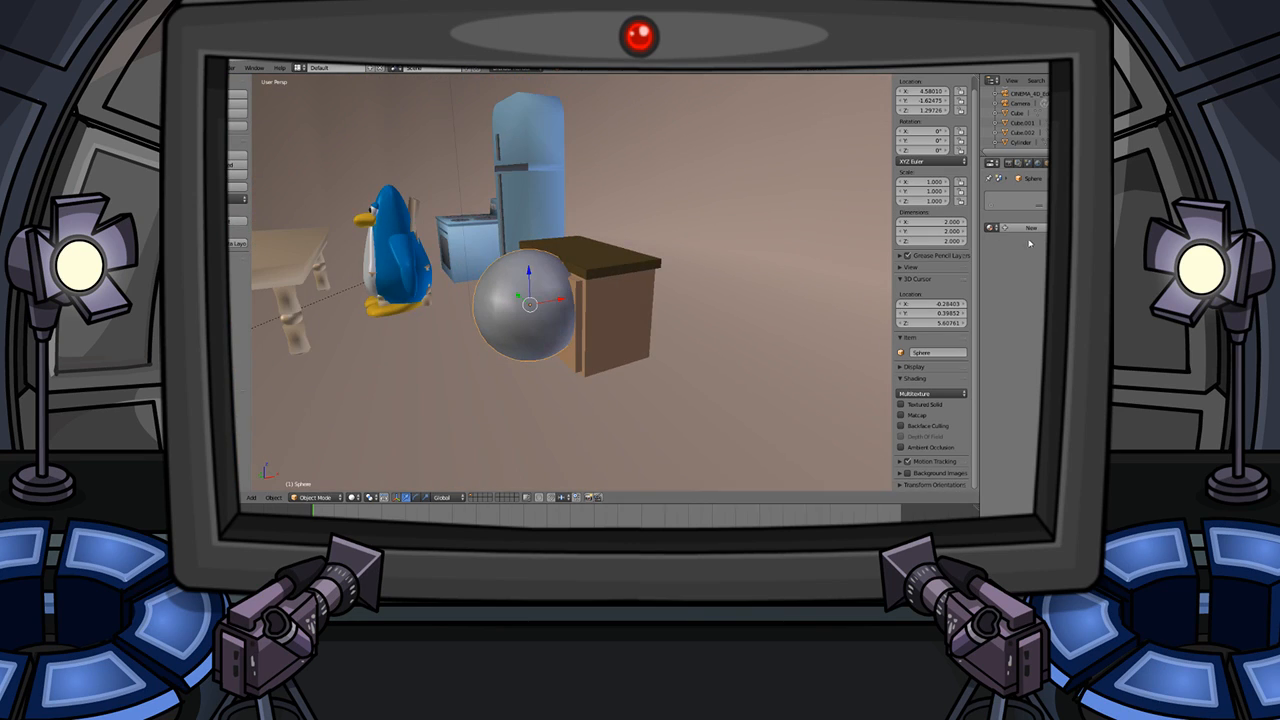
- Scale the sphere down to 0.100 on the X, Y and Z axes to make it knob-sized
drag(935, 182, 905, 201)
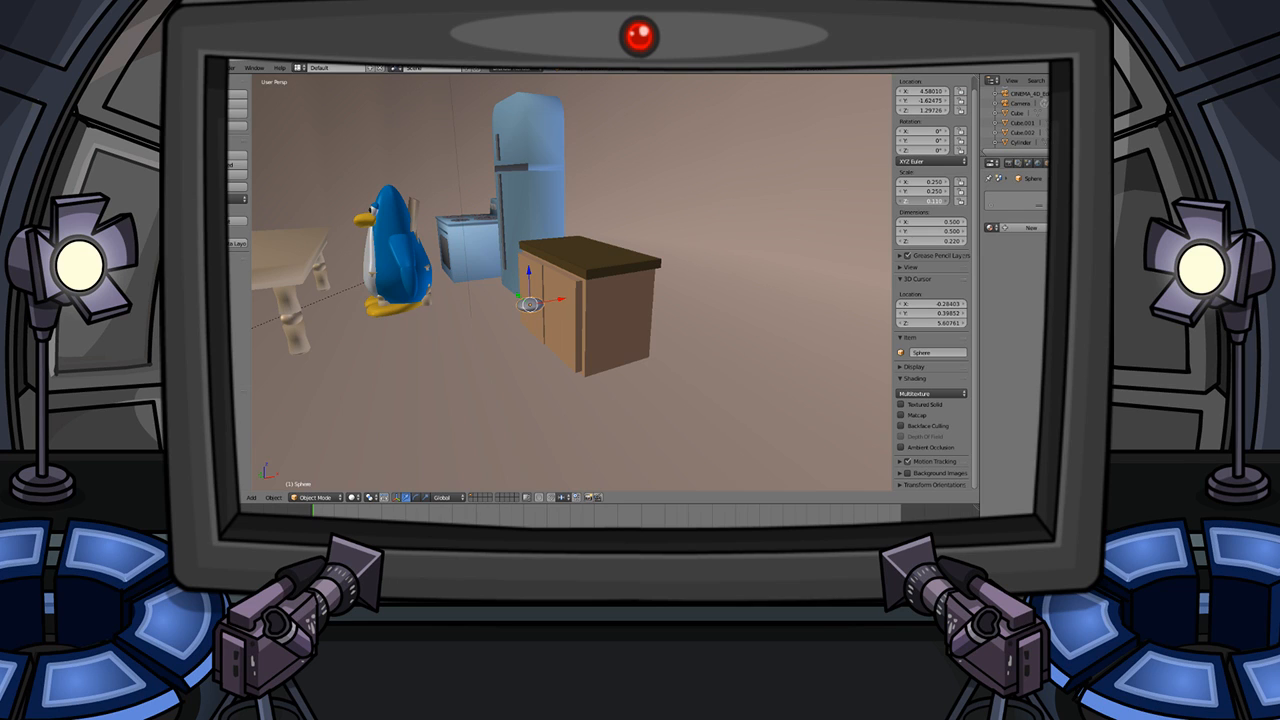
scroll(520, 295, up, 5)
middle_drag(520, 295, 799, 189)
scroll(799, 189, up, 2)
drag(930, 191, 900, 182)
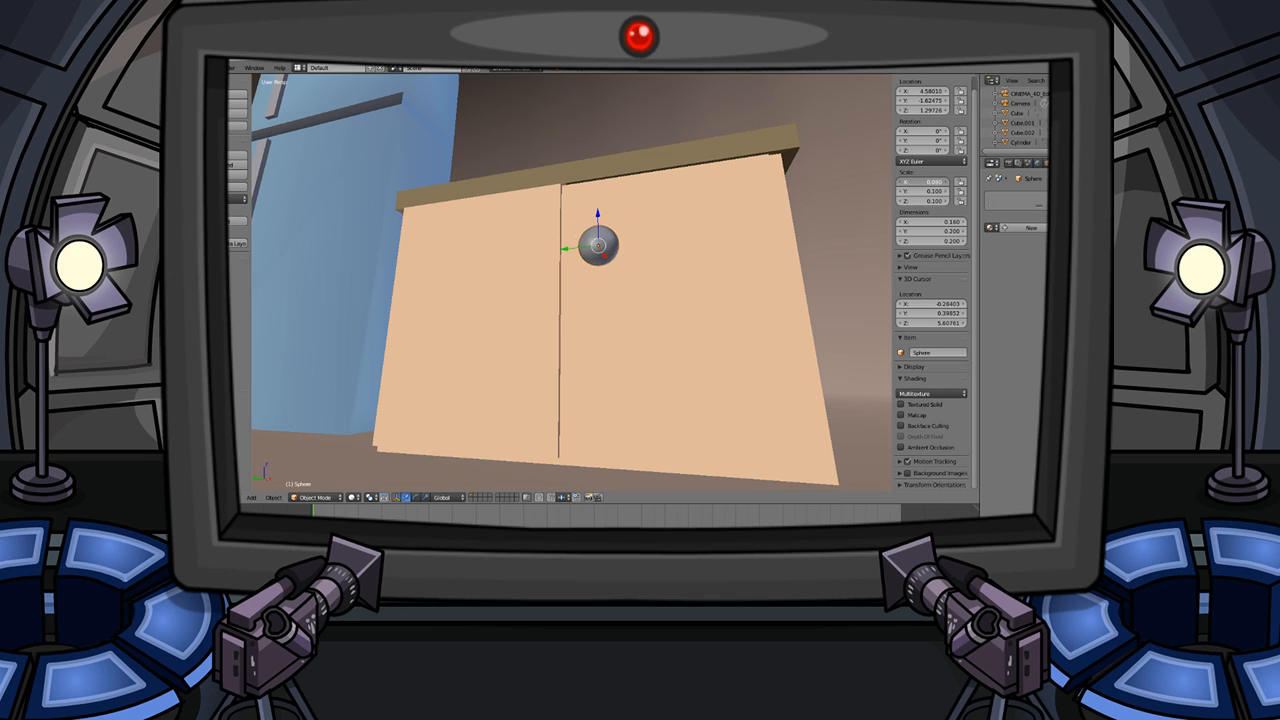
- Position the knob against the cabinet front, beside the dividing line on the door farther from the fridge
middle_drag(652, 213, 532, 290)
key(g)
key(x)
click(611, 288)
key(g)
key(x)
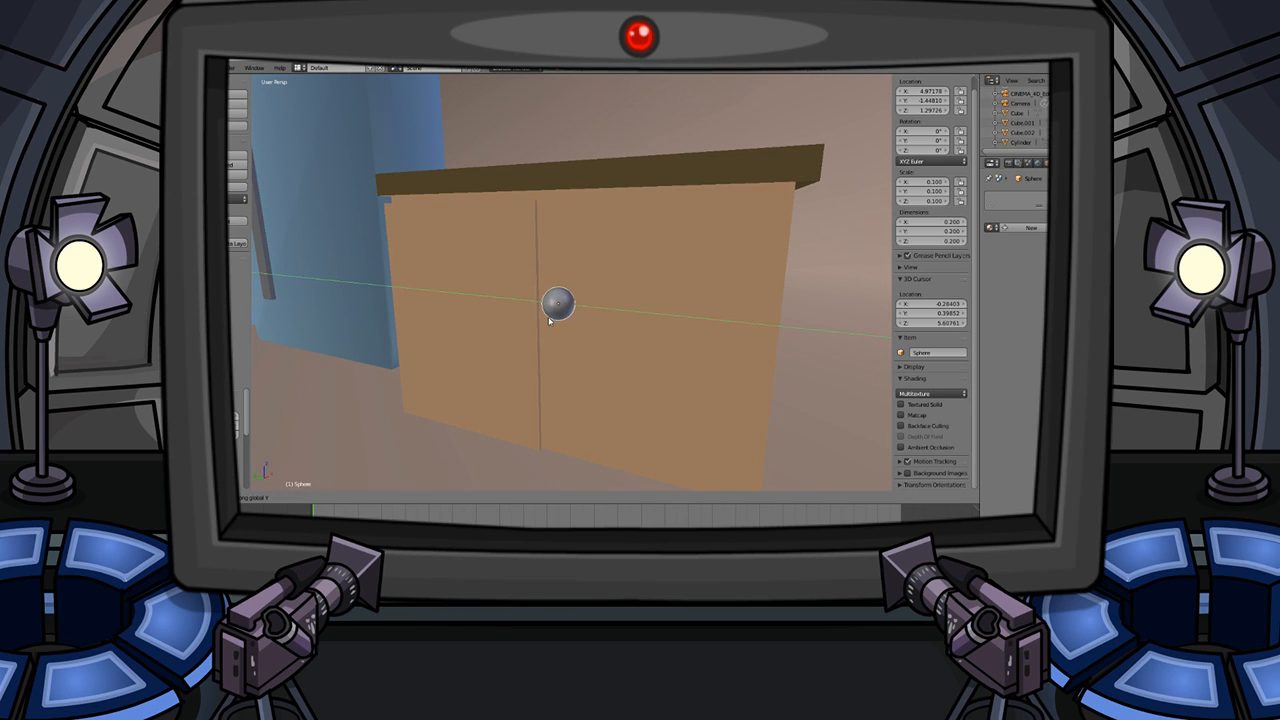
click(552, 340)
- Duplicate the knob and move the copy along the Y axis onto the door nearer the fridge
scroll(520, 335, up, 8)
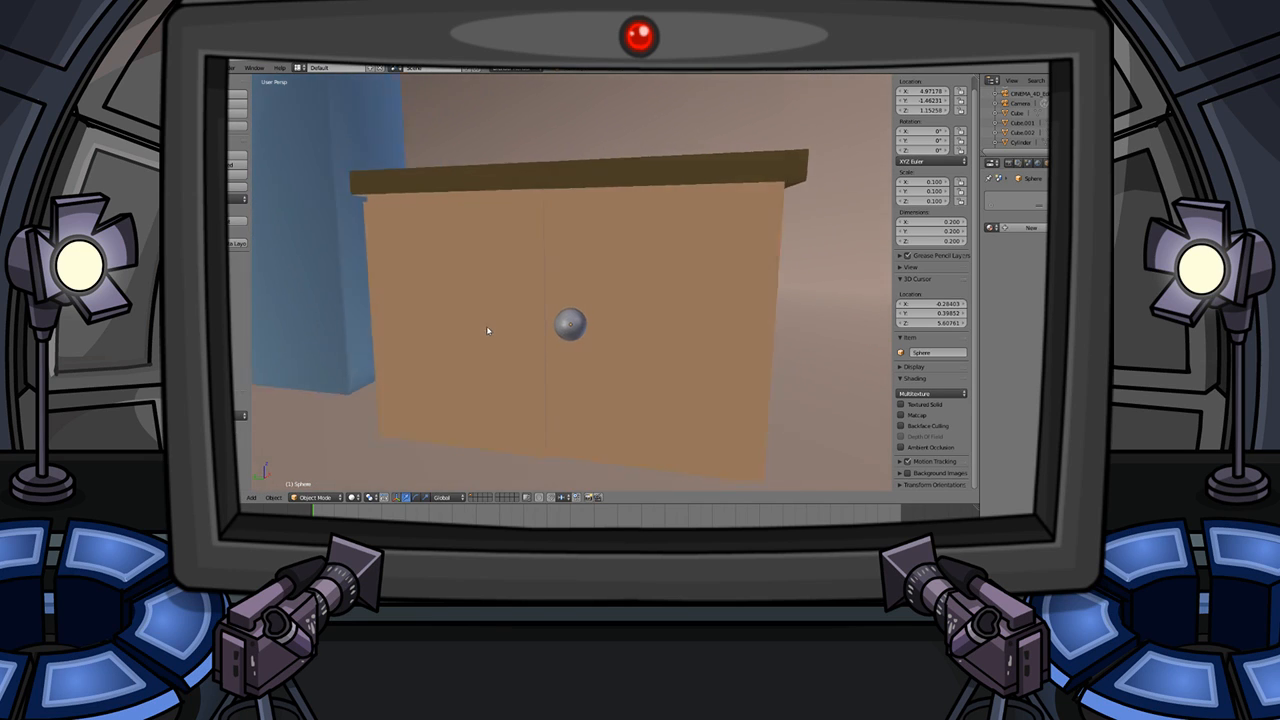
right_click(636, 382)
key(shift+d)
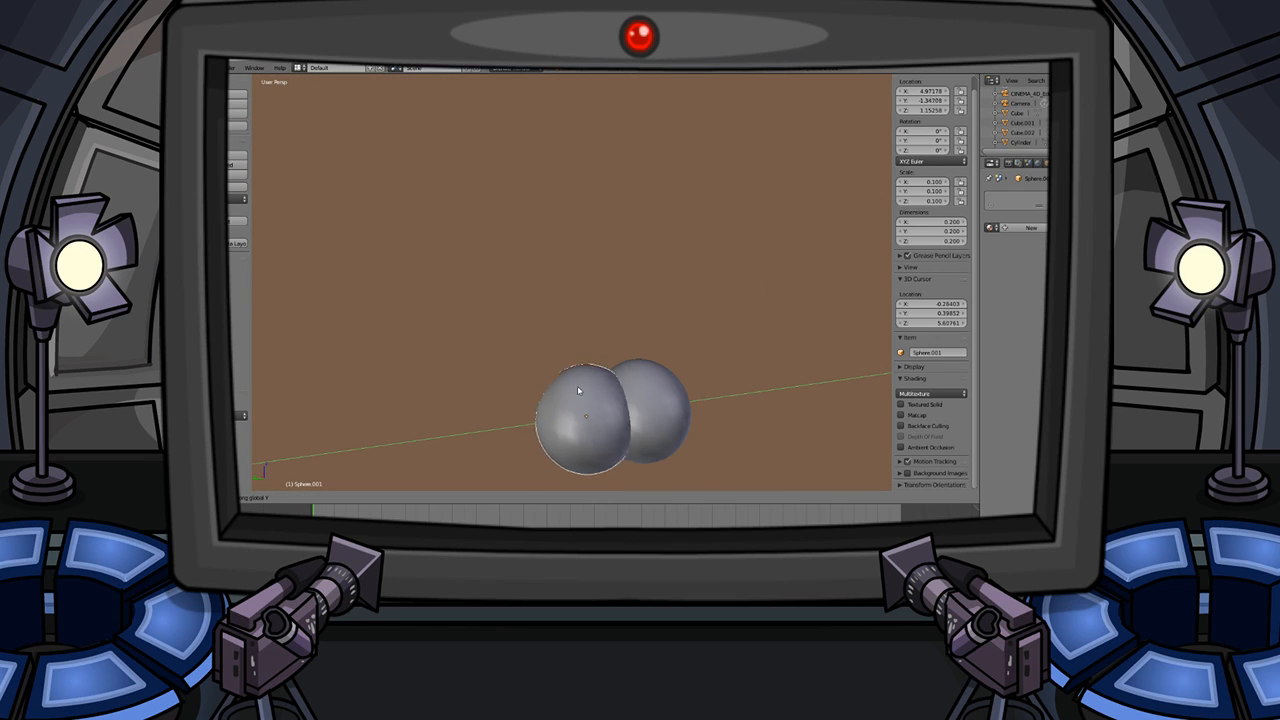
click(543, 388)
middle_drag(543, 388, 515, 375)
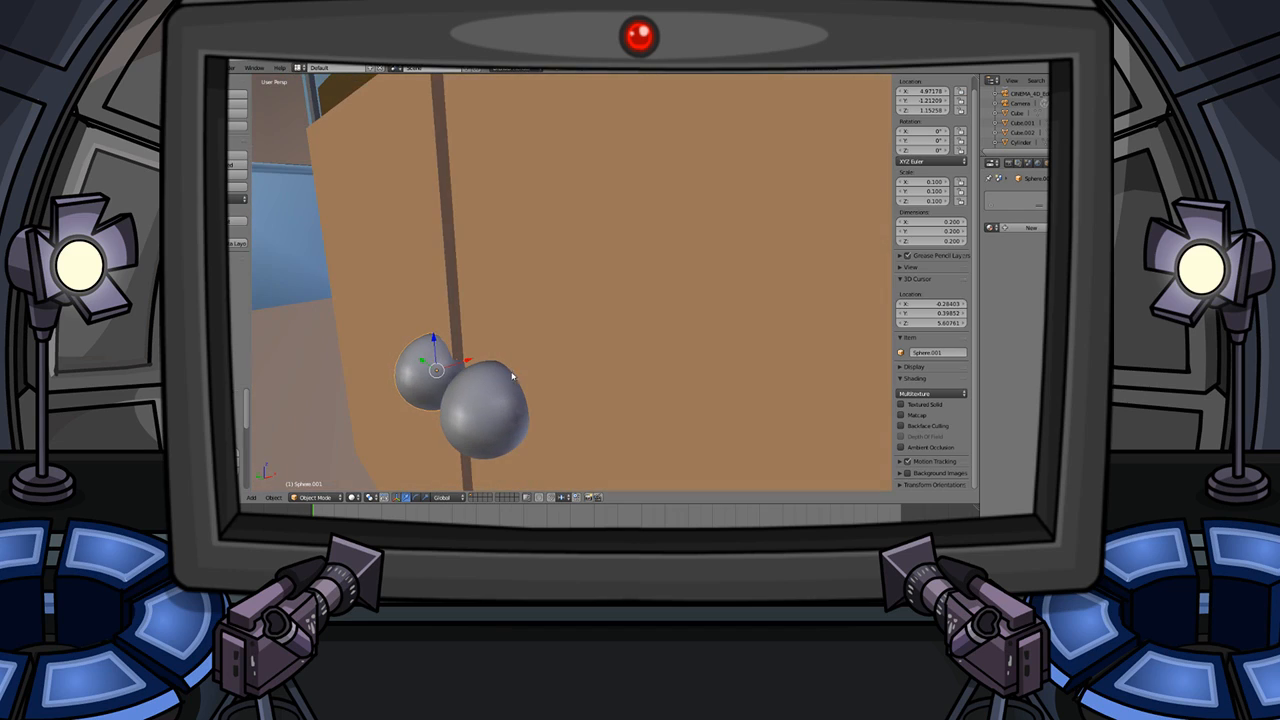
- Adjust the copied knob's spacing from the dividing line and shift it slightly along the X axis
key(g)
key(x)
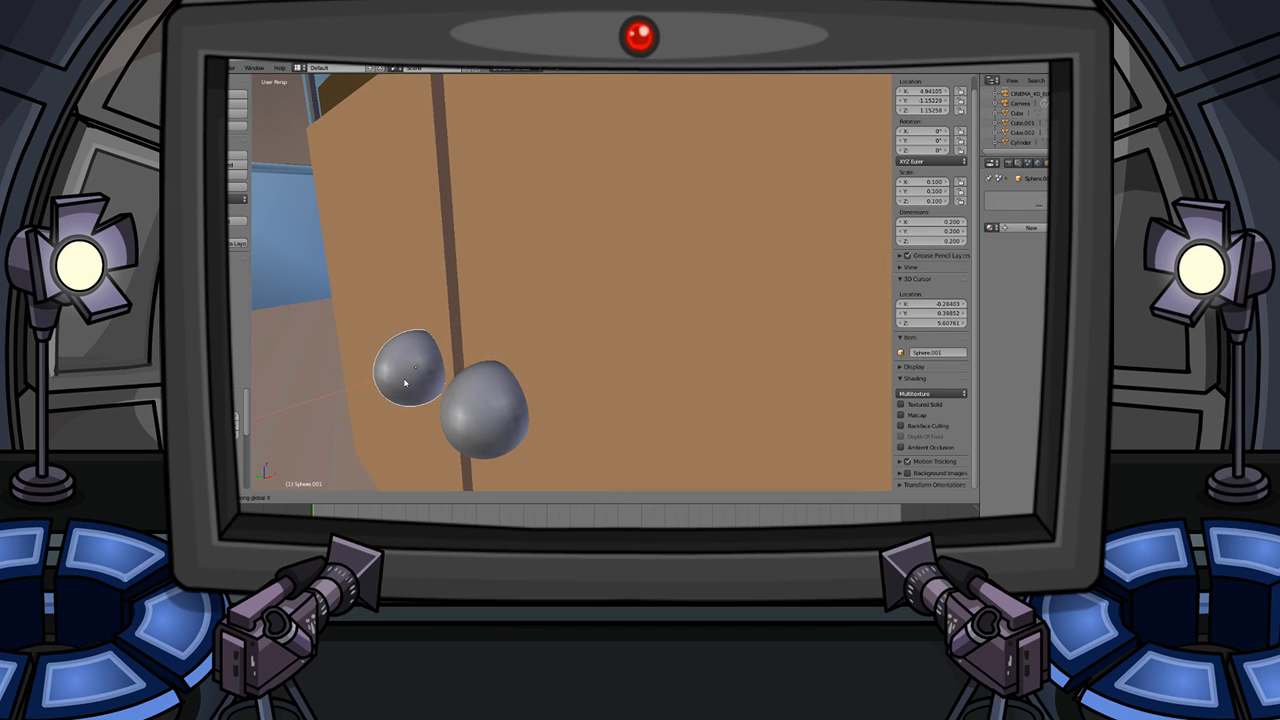
click(405, 382)
scroll(392, 388, down, 1)
middle_drag(391, 388, 473, 380)
- Assign the existing dark red Material.003 to both door knobs
right_click(597, 347)
click(1011, 228)
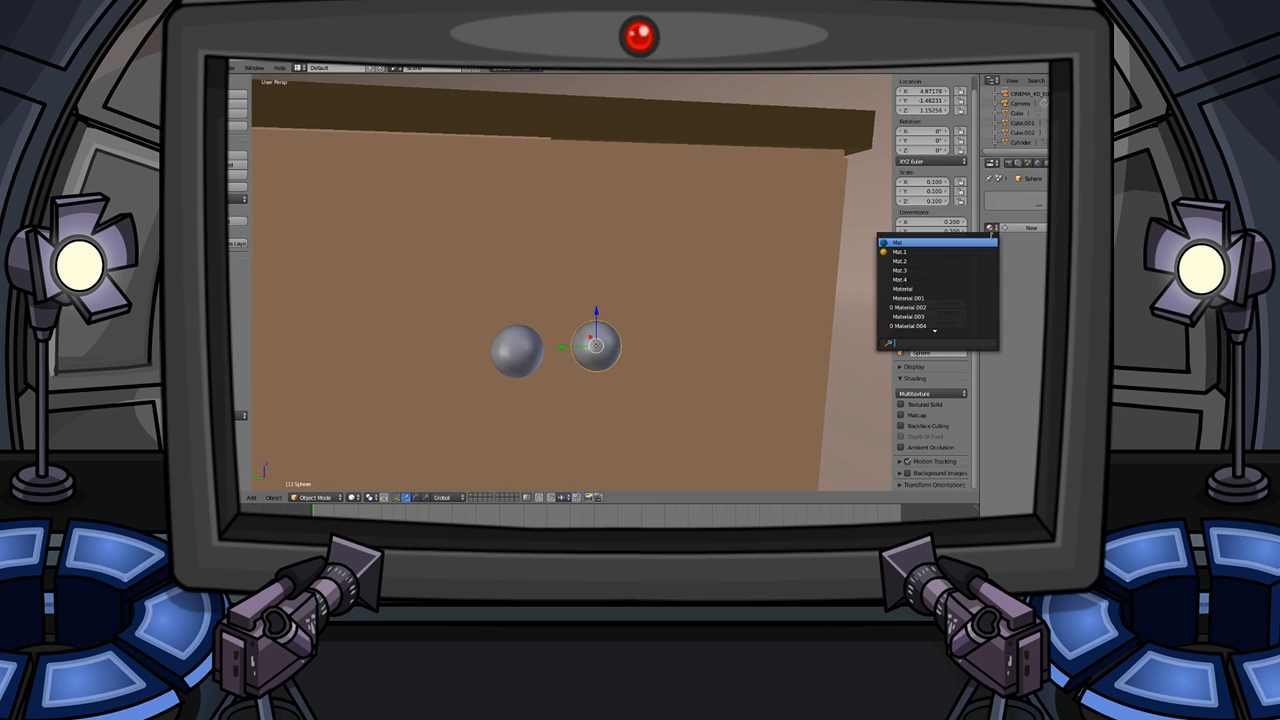
click(884, 322)
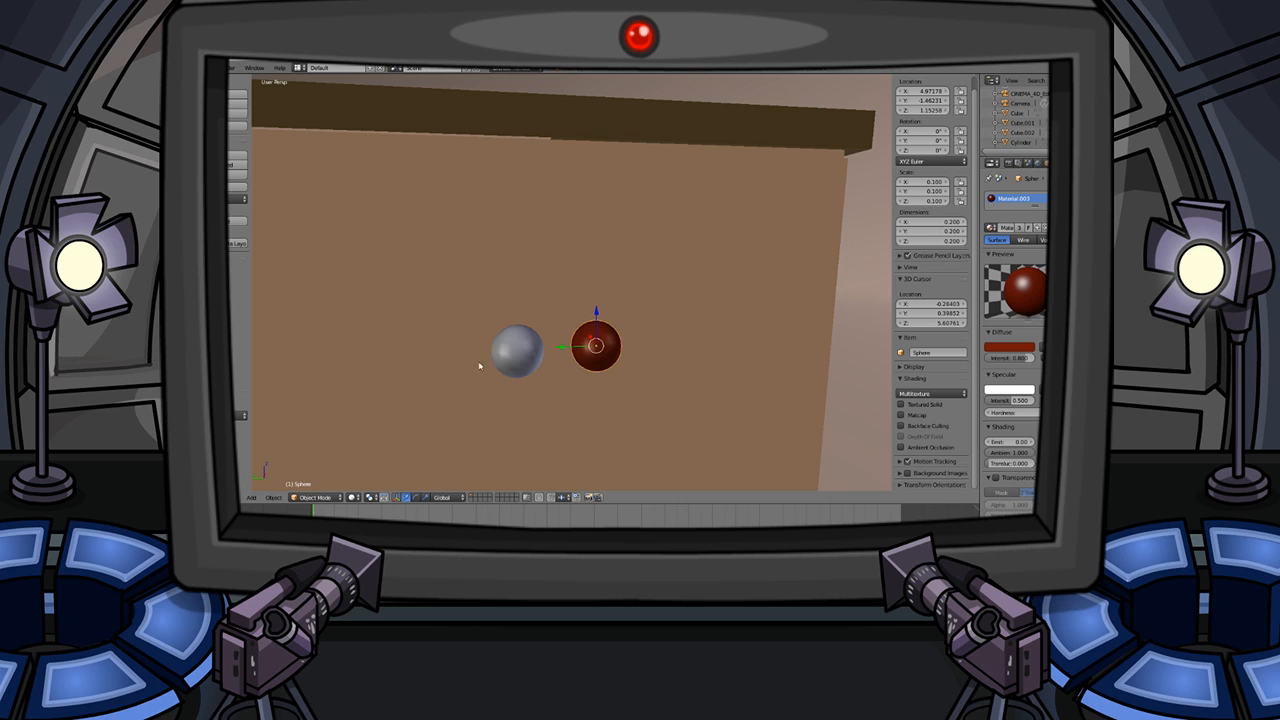
right_click(517, 350)
click(991, 228)
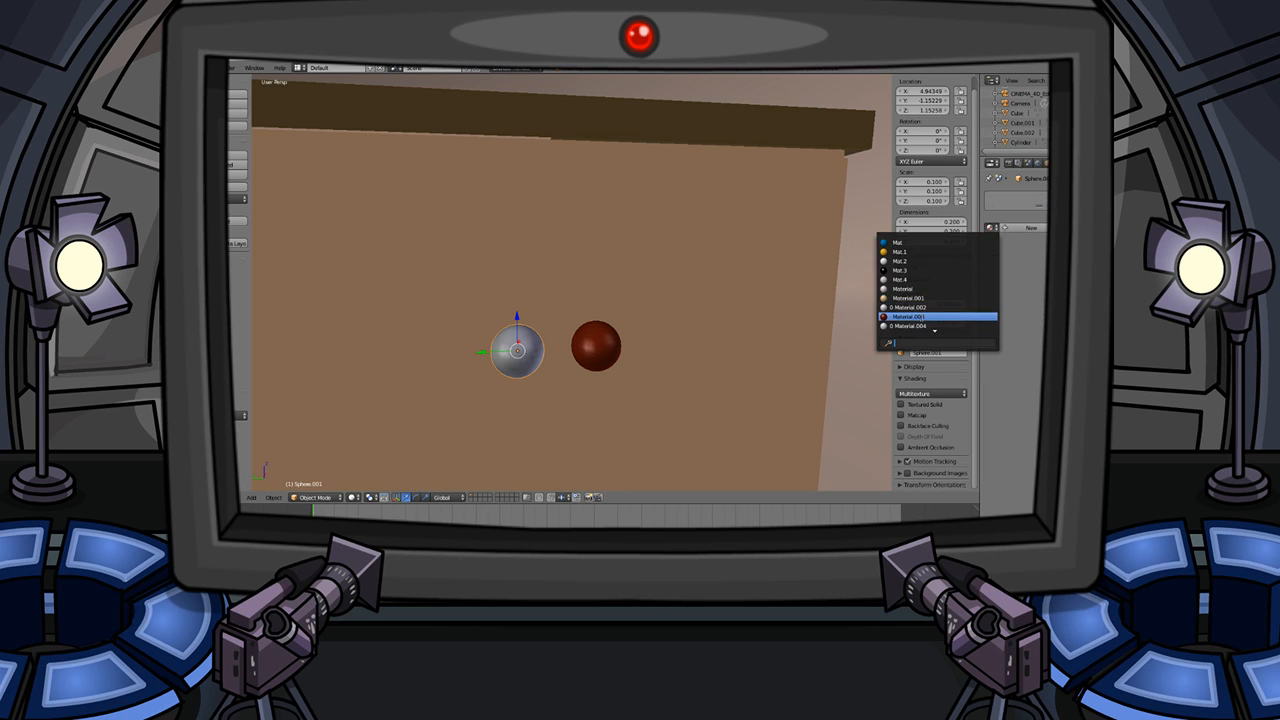
click(908, 316)
- In the cabinet's Edit Mode, select the countertop's top face and scale it inward to leave a rim around it
scroll(697, 321, down, 5)
middle_drag(683, 324, 611, 346)
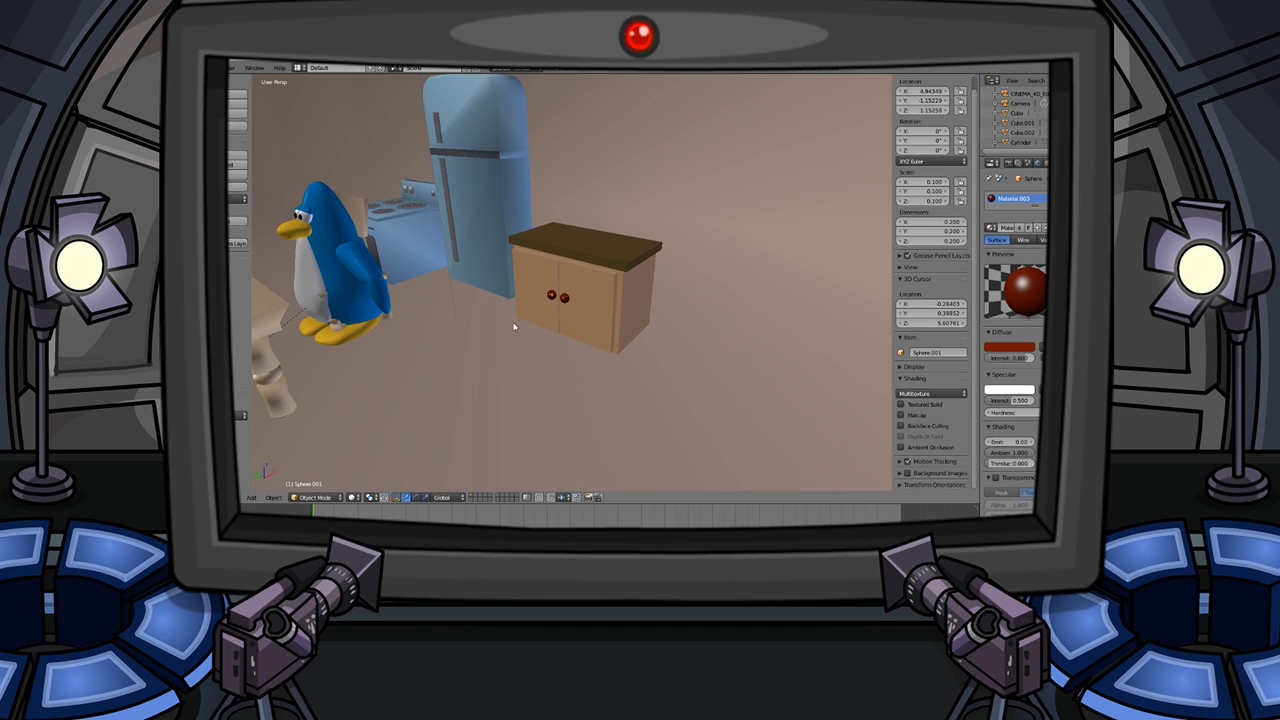
mouse_move(614, 312)
middle_down()
mouse_move(631, 286)
mouse_move(630, 300)
middle_up()
scroll(608, 246, up, 4)
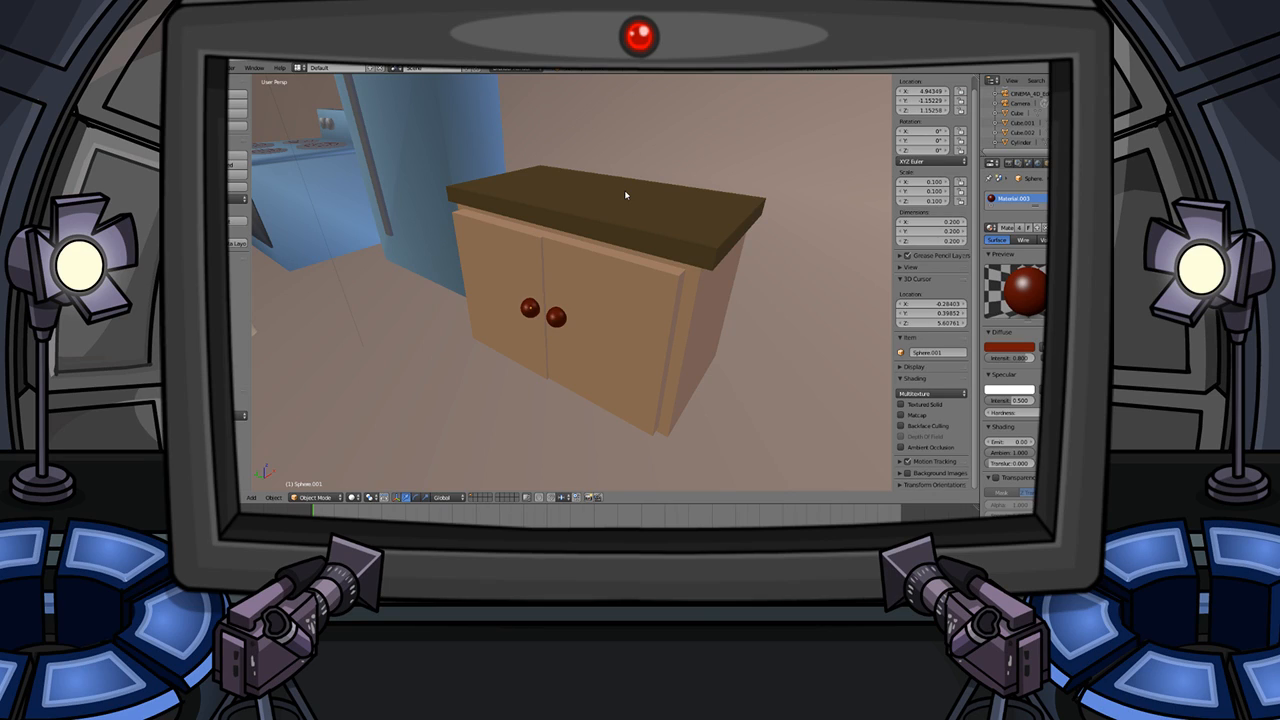
key(Tab)
key(Tab)
right_click(574, 191)
key(Tab)
middle_drag(558, 158, 580, 215)
right_click(583, 197)
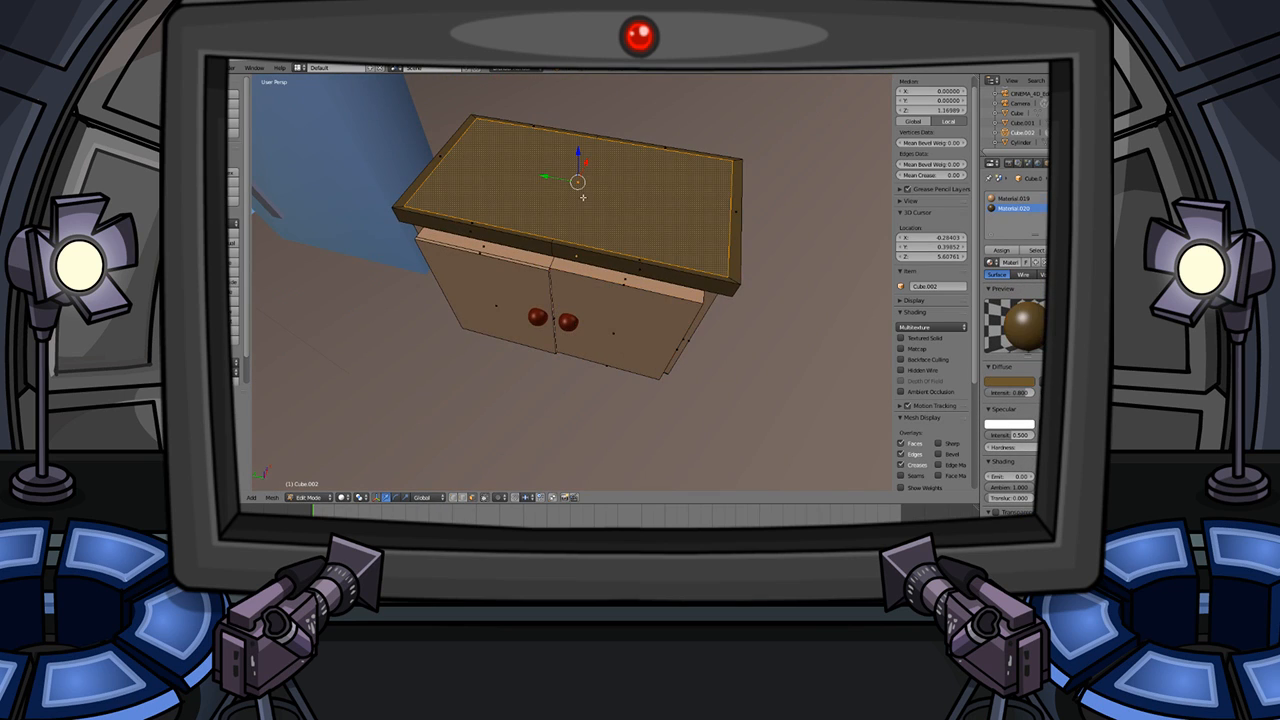
scroll(781, 276, up, 1)
key(s)
click(760, 261)
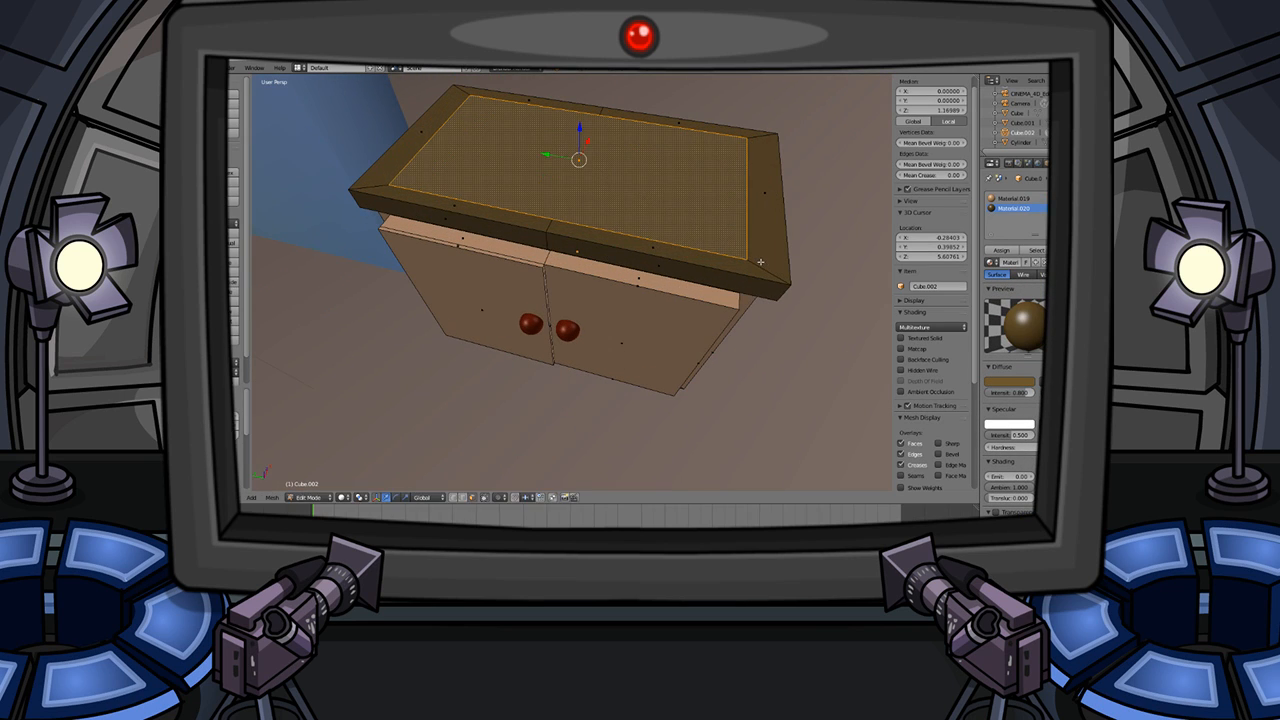
- Try to extrude the countertop's inner face
key(e)
click(748, 254)
key(ctrl+z)
- Scale the countertop's inner face further inward and extrude it downward to form a rectangular recess
key(s)
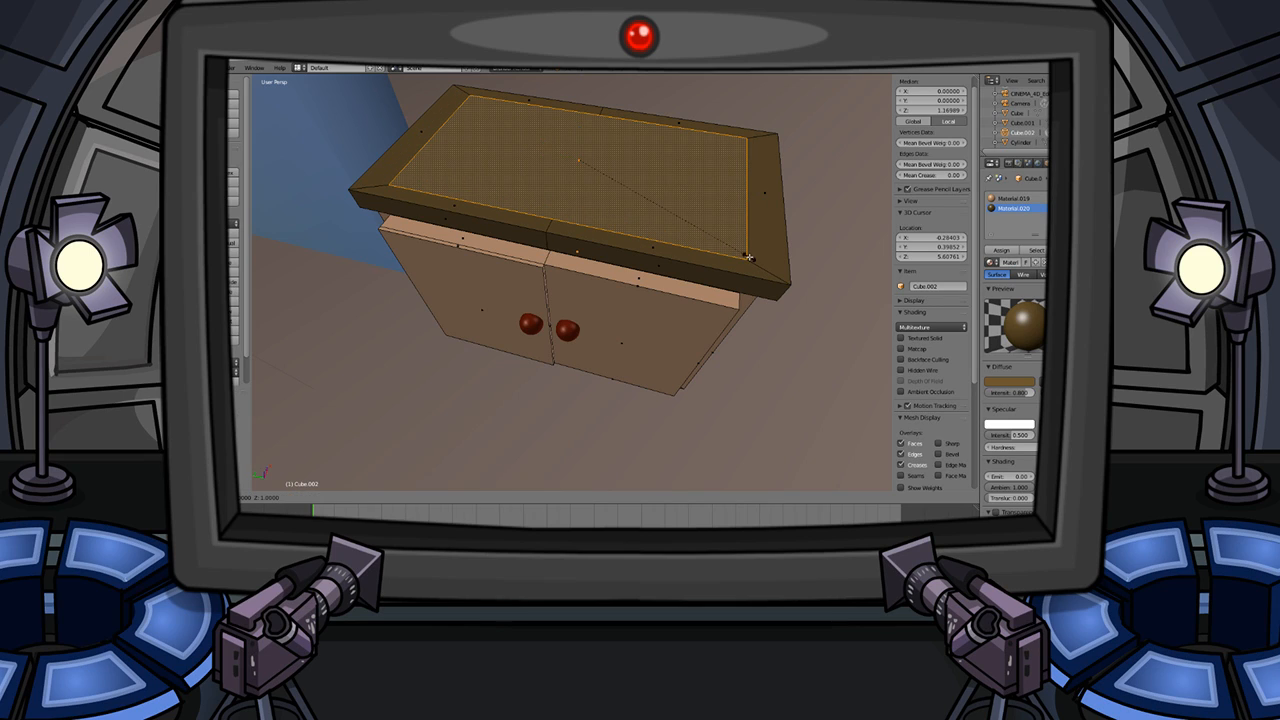
click(729, 245)
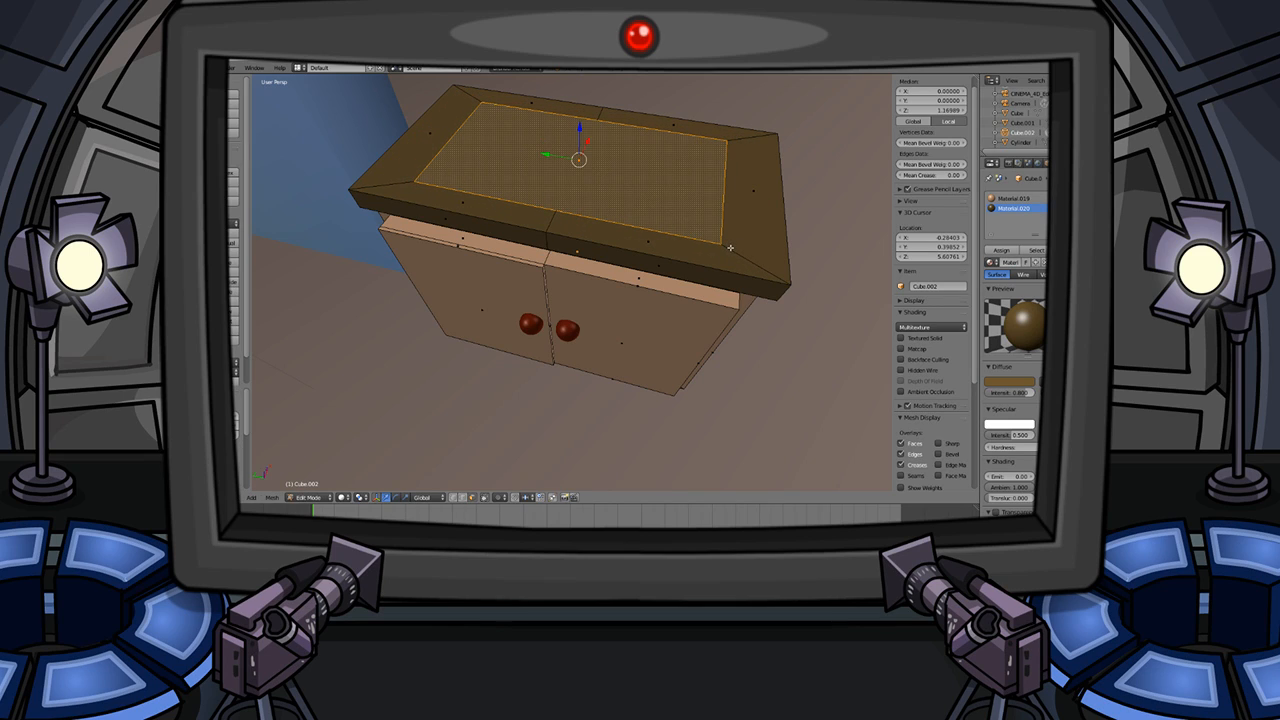
key(ctrl+b)
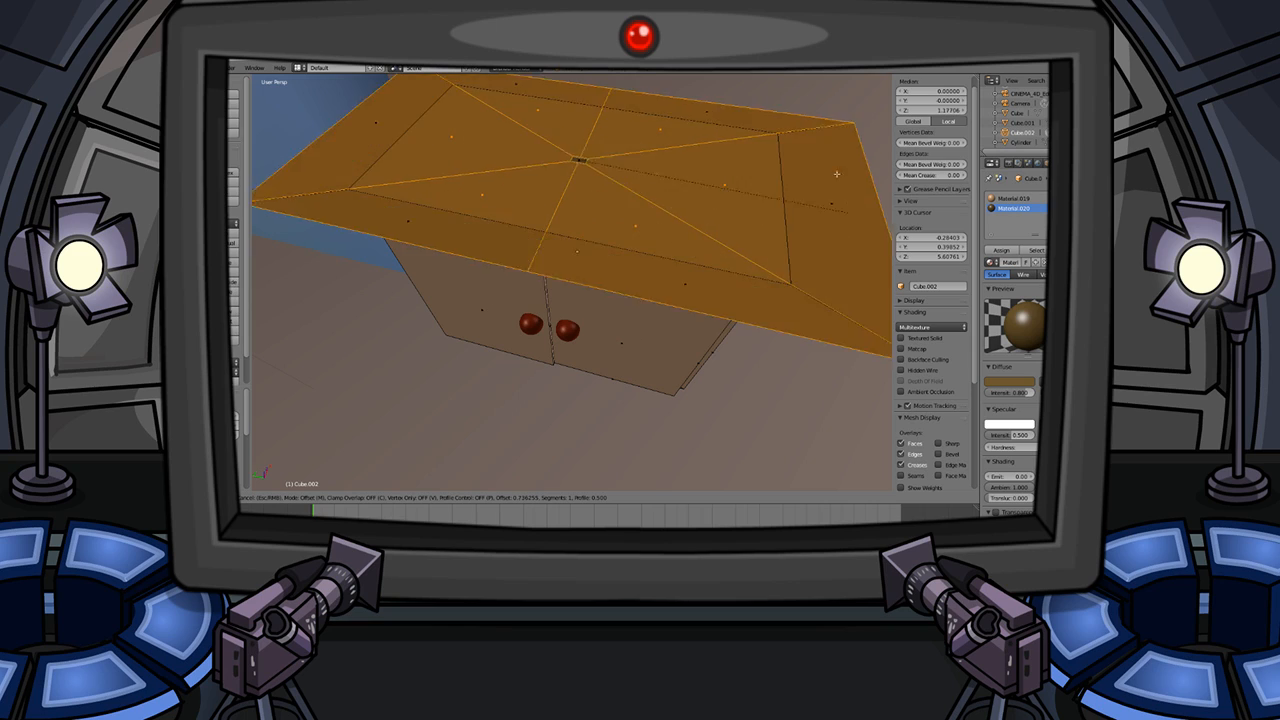
click(754, 190)
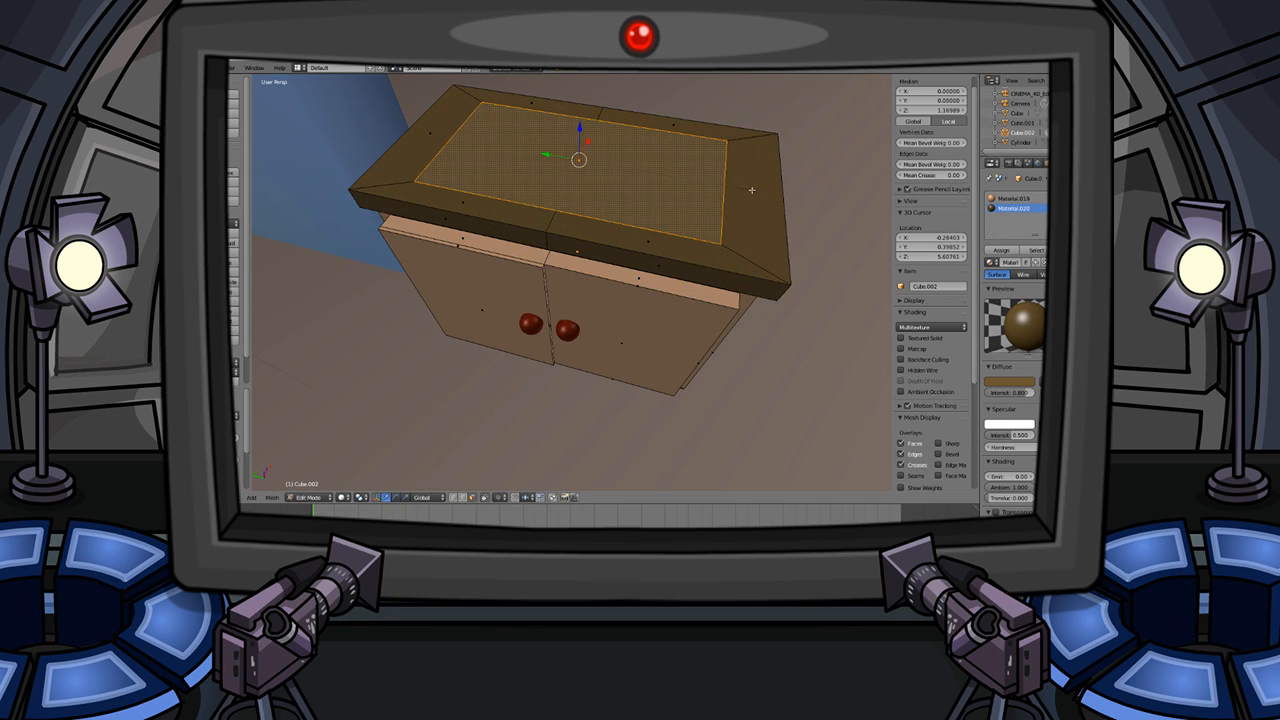
key(e)
click(713, 222)
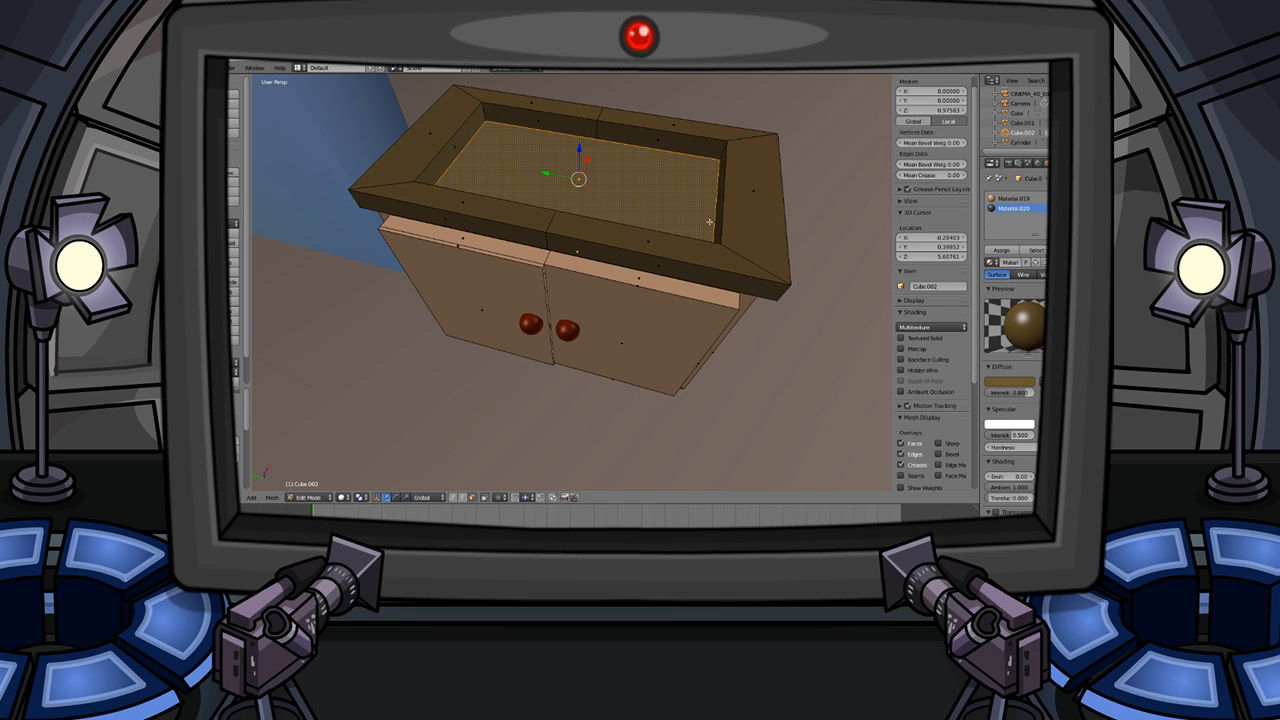
- Undo the rectangular recess in the cabinet's countertop
key(Tab)
scroll(700, 220, down, 2)
middle_drag(683, 217, 629, 178)
scroll(629, 197, up, 1)
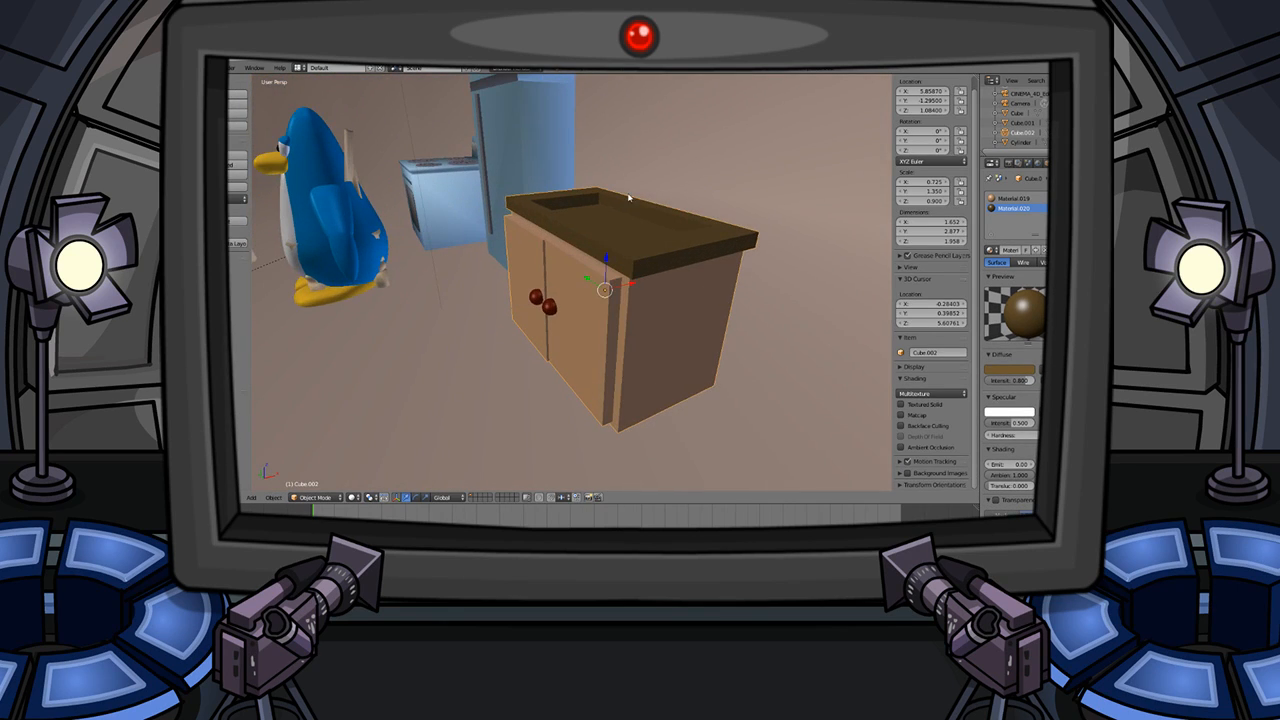
scroll(612, 197, up, 2)
middle_drag(612, 197, 595, 262)
key(ctrl+z)
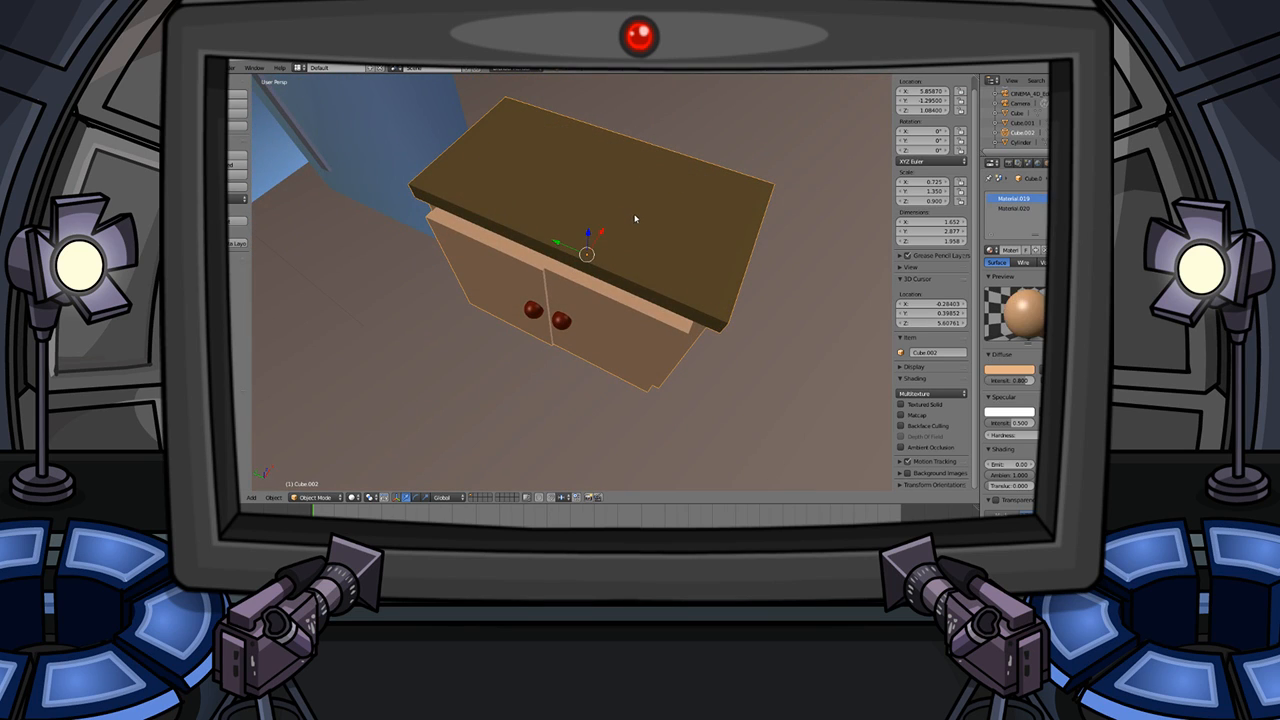
- Inset the countertop's inner top face to leave a wider border and extrude it downward into a shallow recess
key(Tab)
right_click(651, 204)
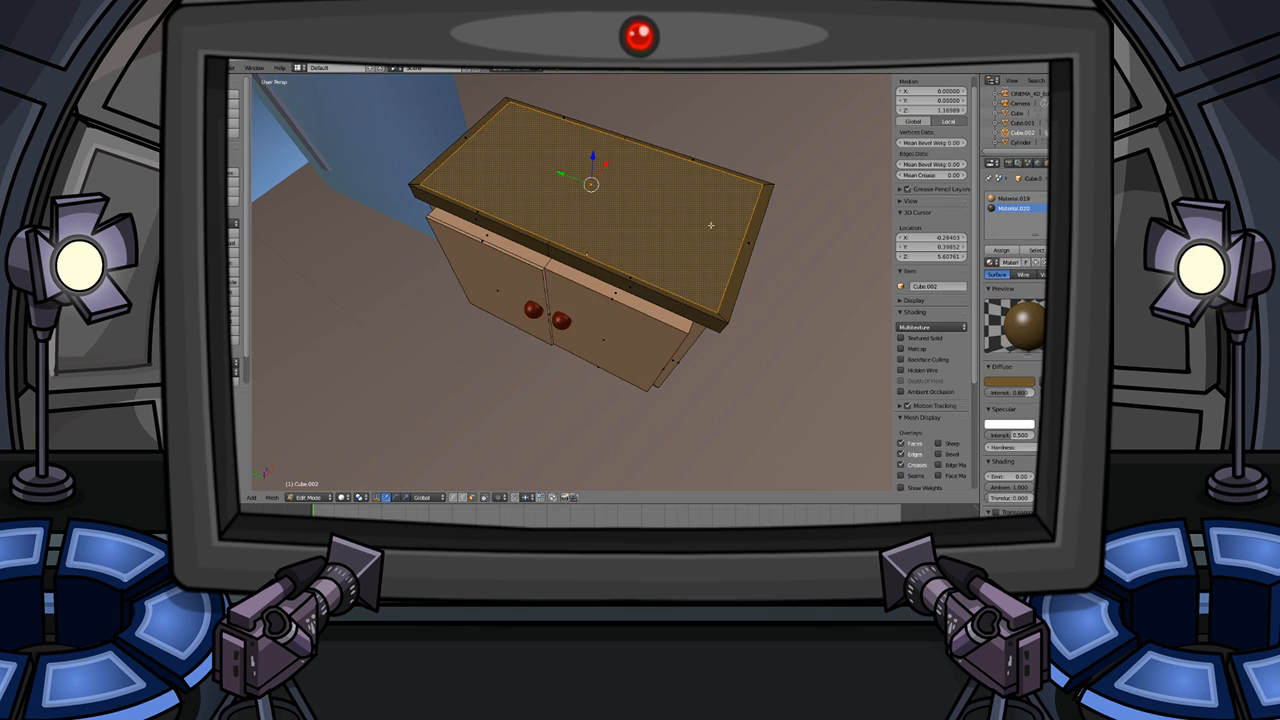
key(i)
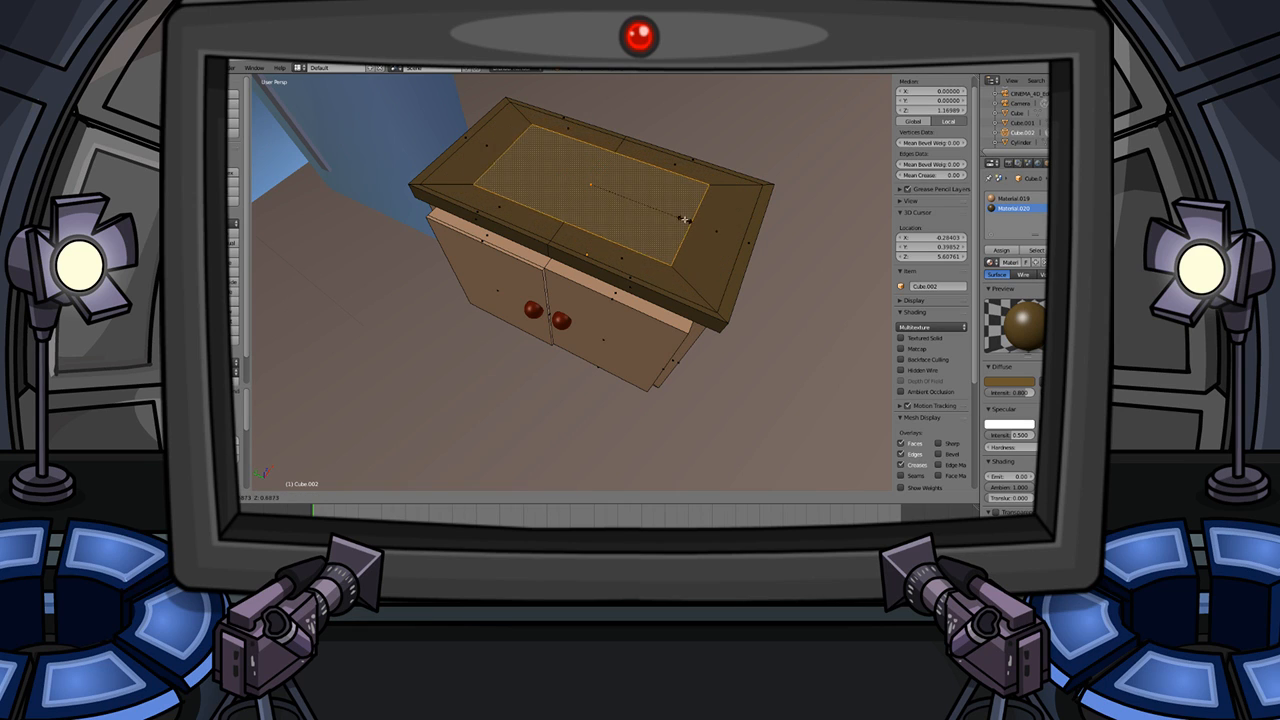
click(675, 213)
key(e)
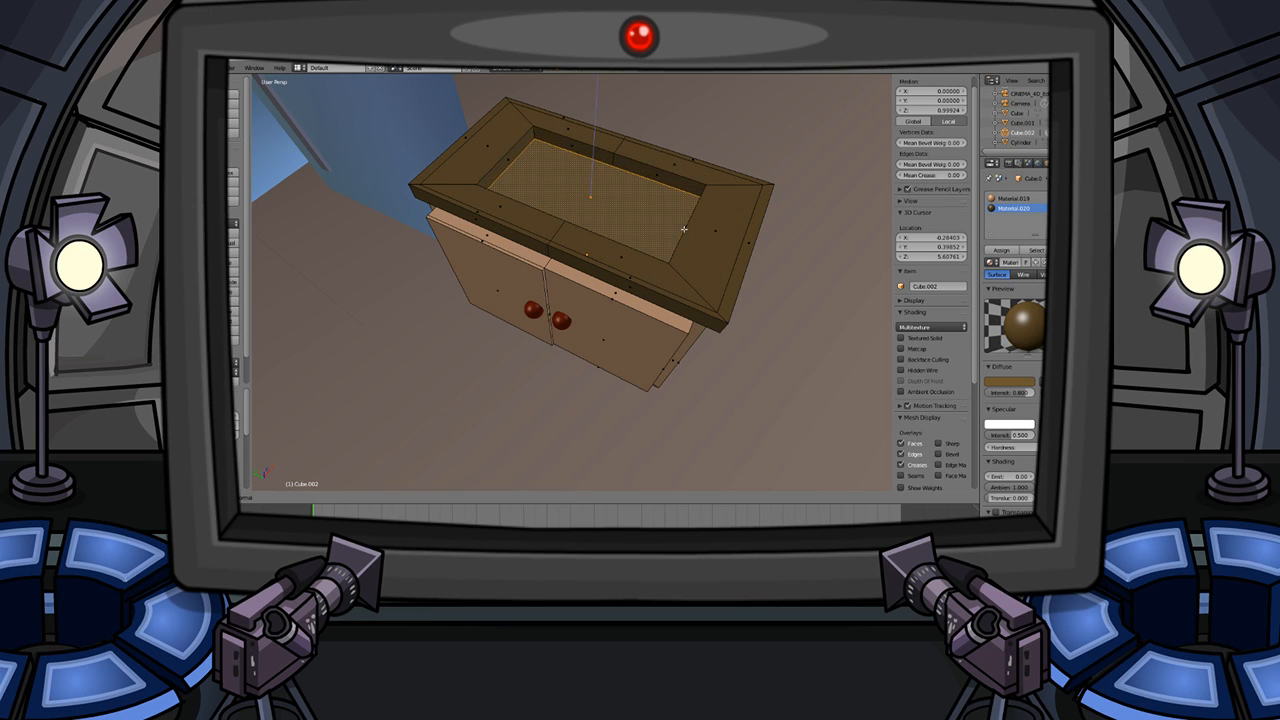
click(684, 230)
key(Tab)
middle_drag(651, 234, 580, 150)
- Switch to edge selection and select the four vertical corner edges of the countertop recess
key(Tab)
right_click(579, 123)
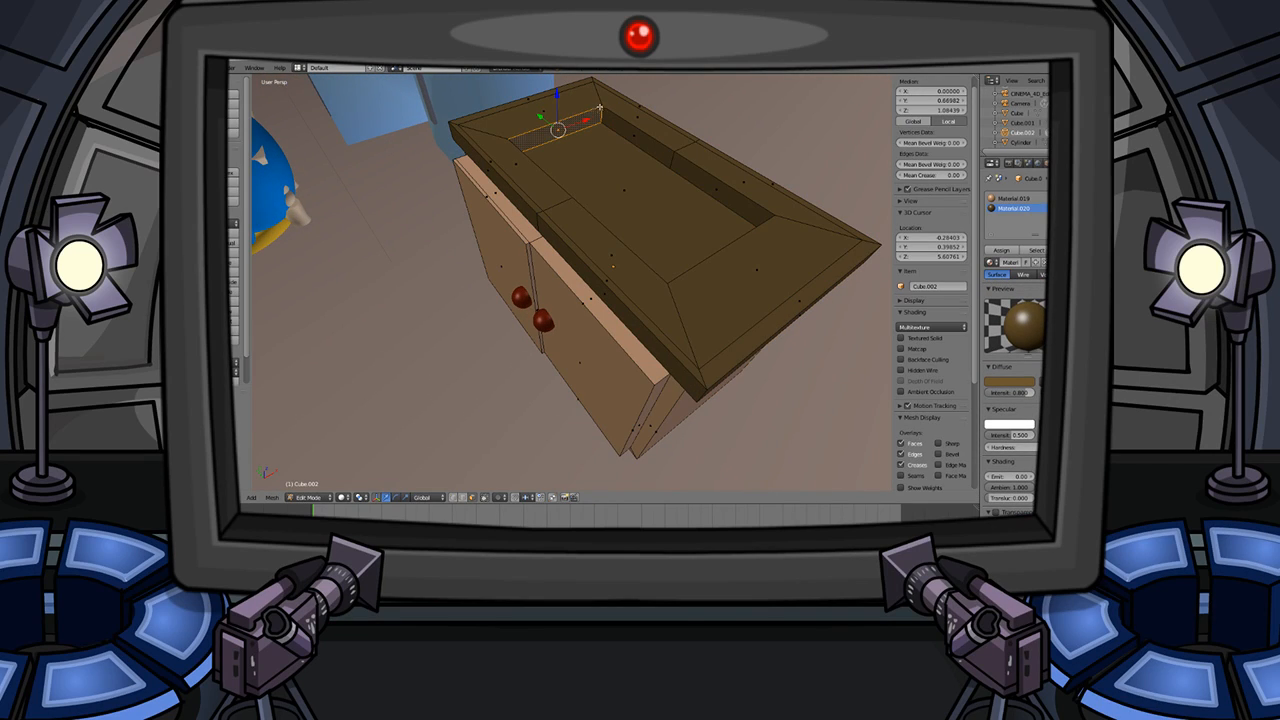
scroll(598, 107, up, 5)
key(x)
key(Escape)
key(x)
click(551, 160)
right_click(557, 157)
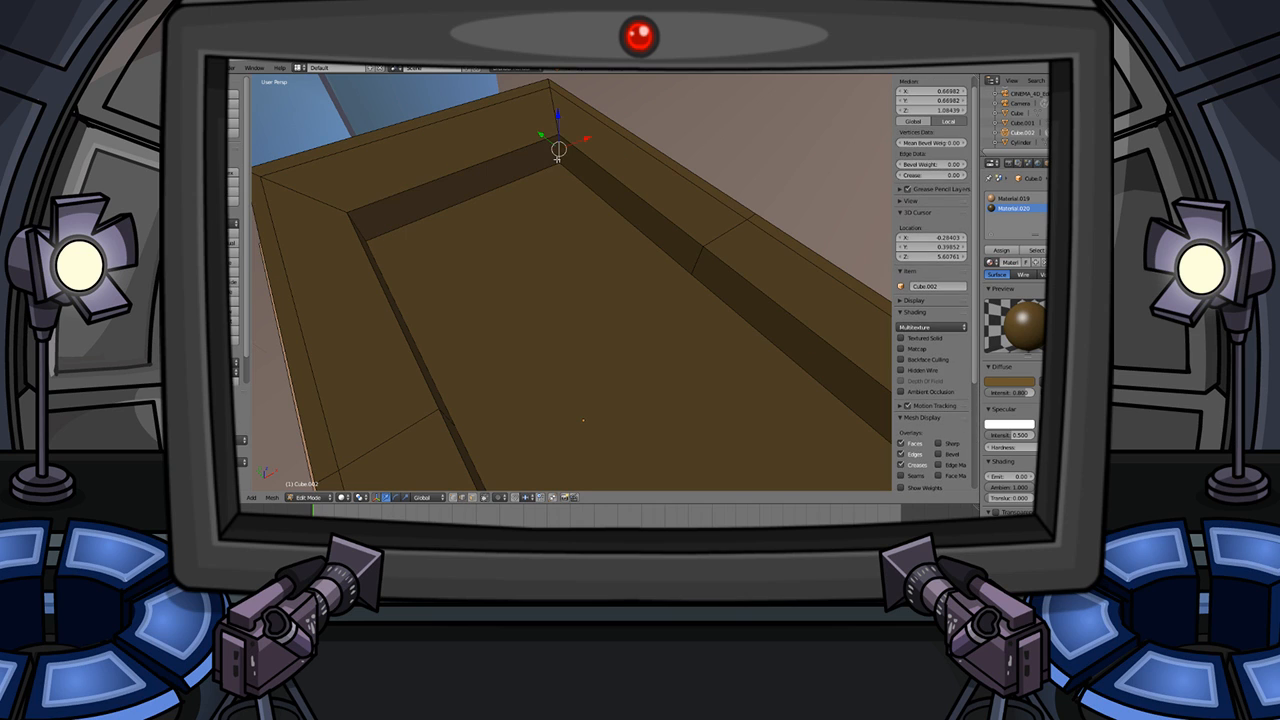
middle_drag(531, 173, 623, 184)
middle_drag(677, 139, 703, 180)
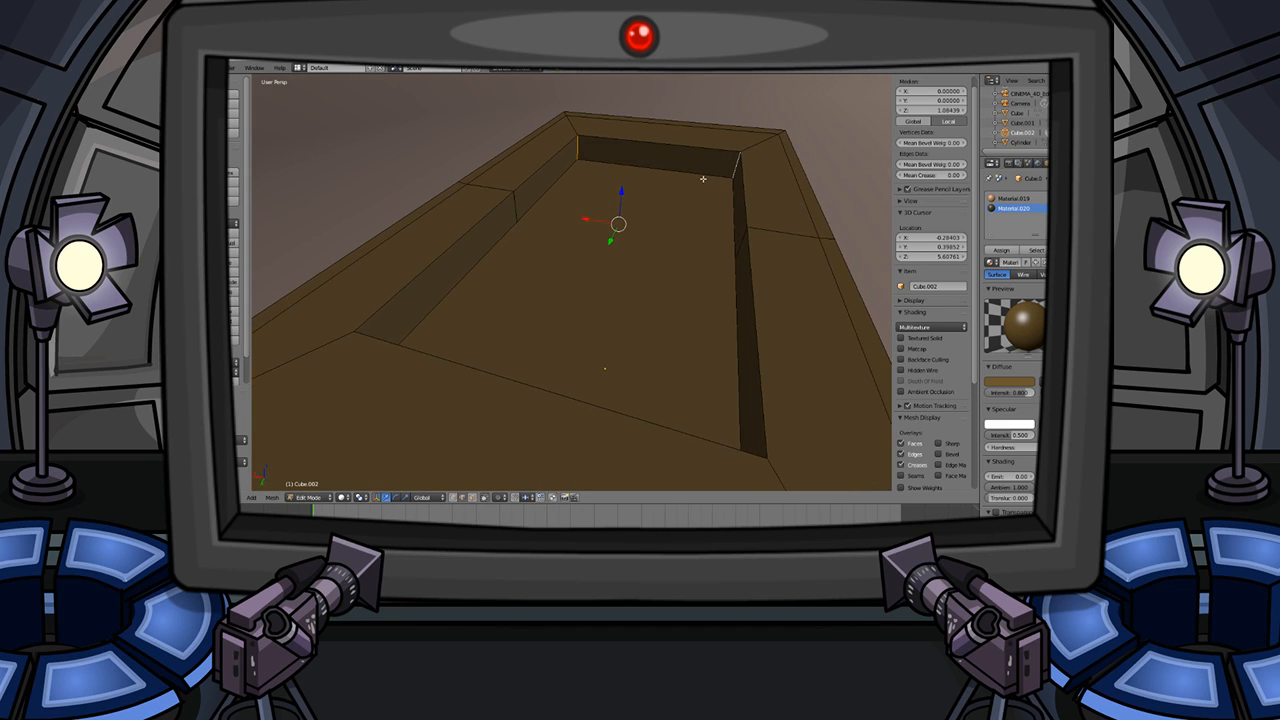
- Bevel the recess's four corner edges with multiple segments to round them, and return to Object Mode
key(ctrl+b)
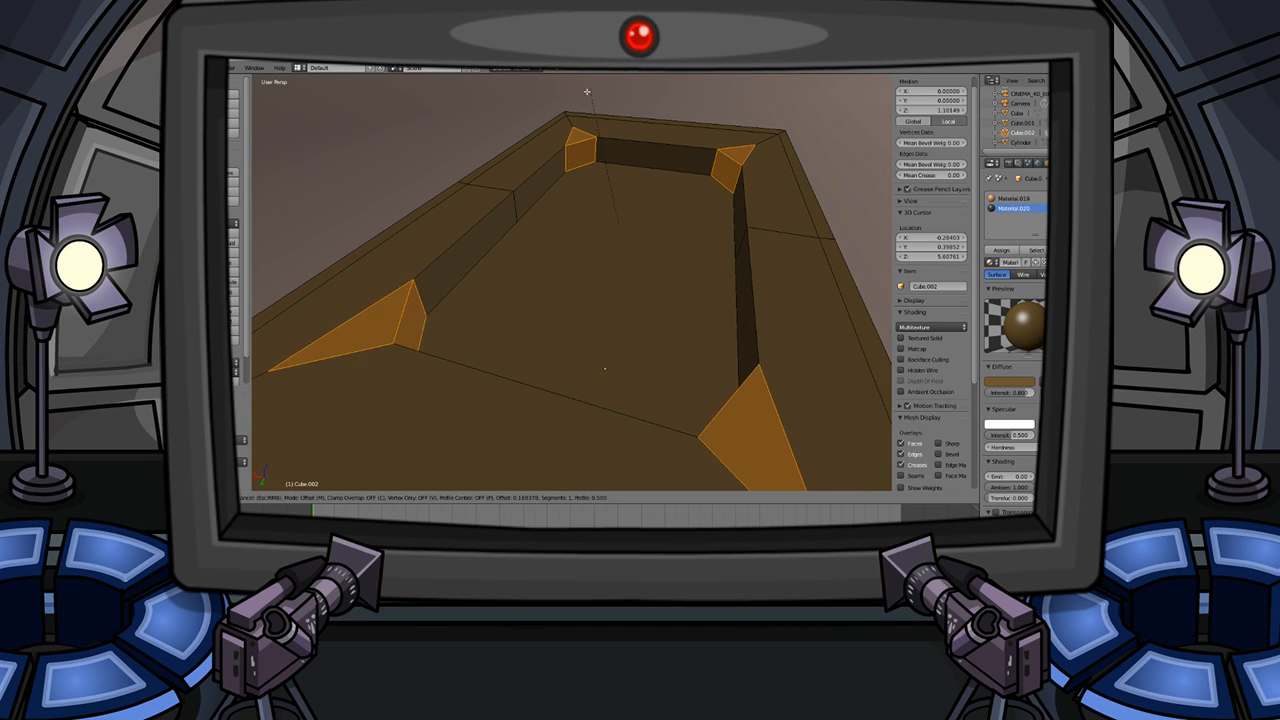
scroll(562, 124, up, 5)
click(562, 124)
key(Tab)
scroll(665, 186, down, 8)
middle_drag(655, 187, 591, 271)
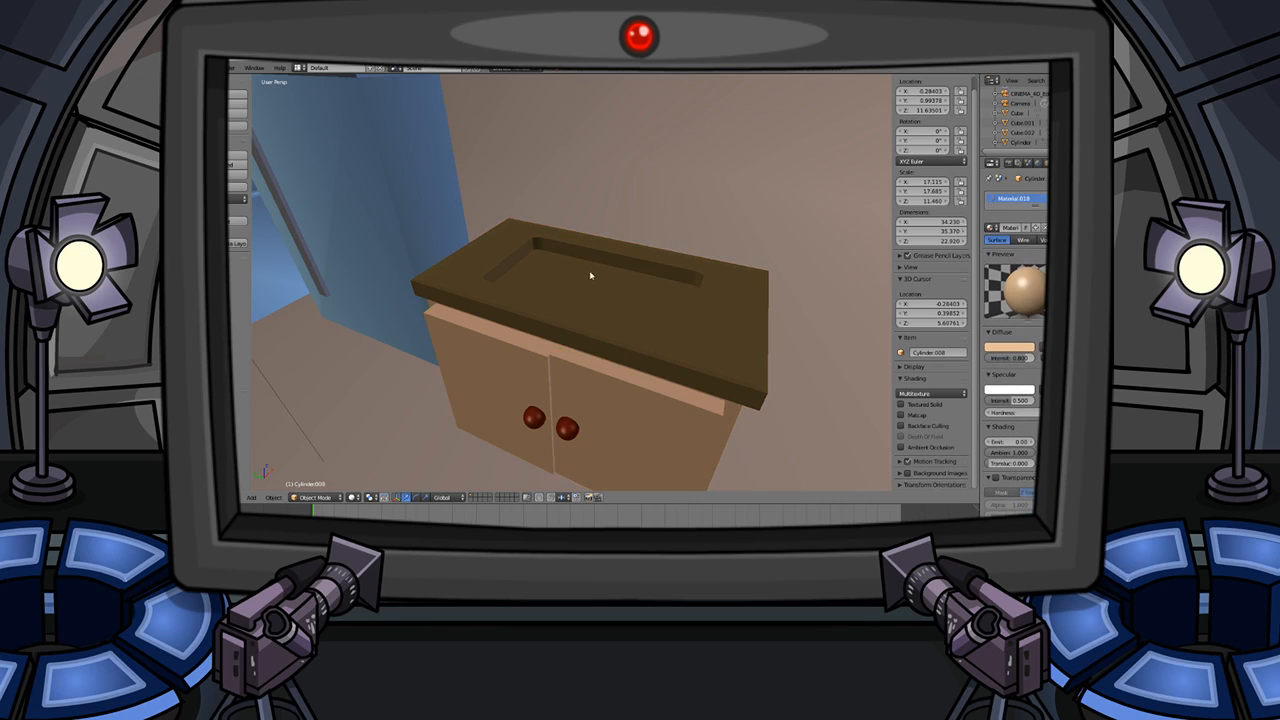
- In the cabinet's Edit Mode, switch to face selection and select the recess's floor, walls and rounded corners
key(Tab)
key(ctrl+Tab)
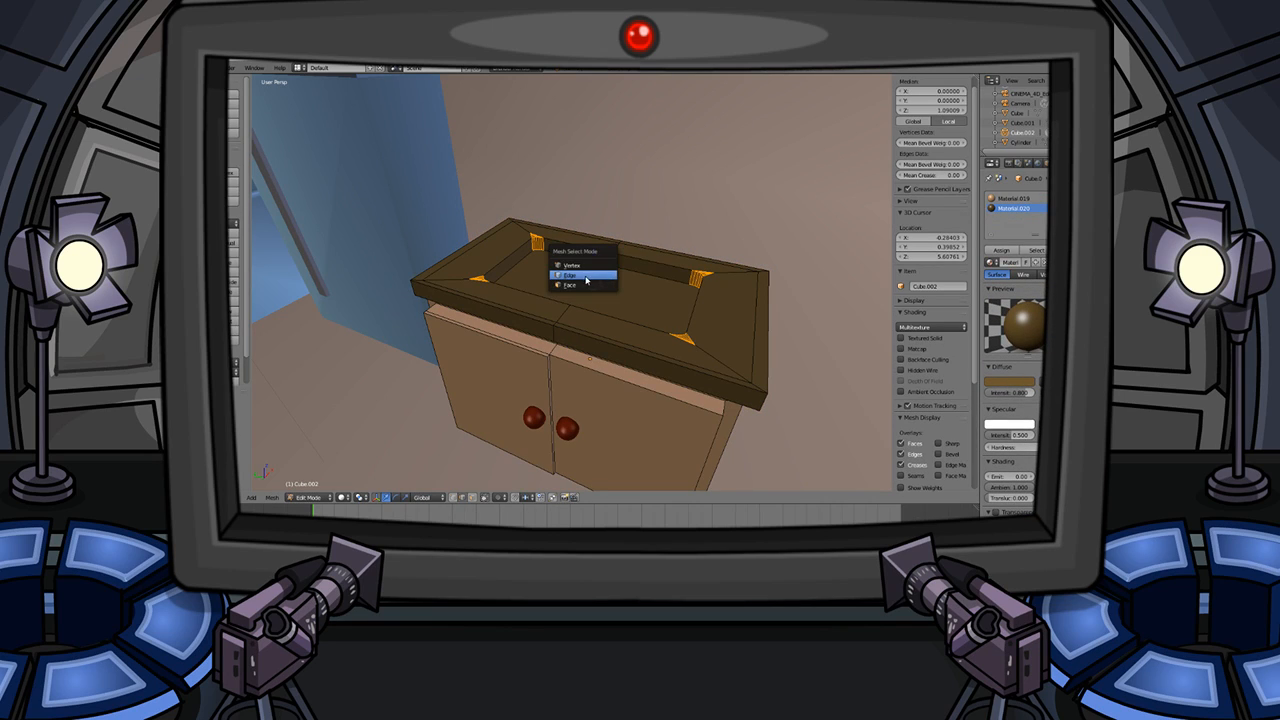
click(572, 286)
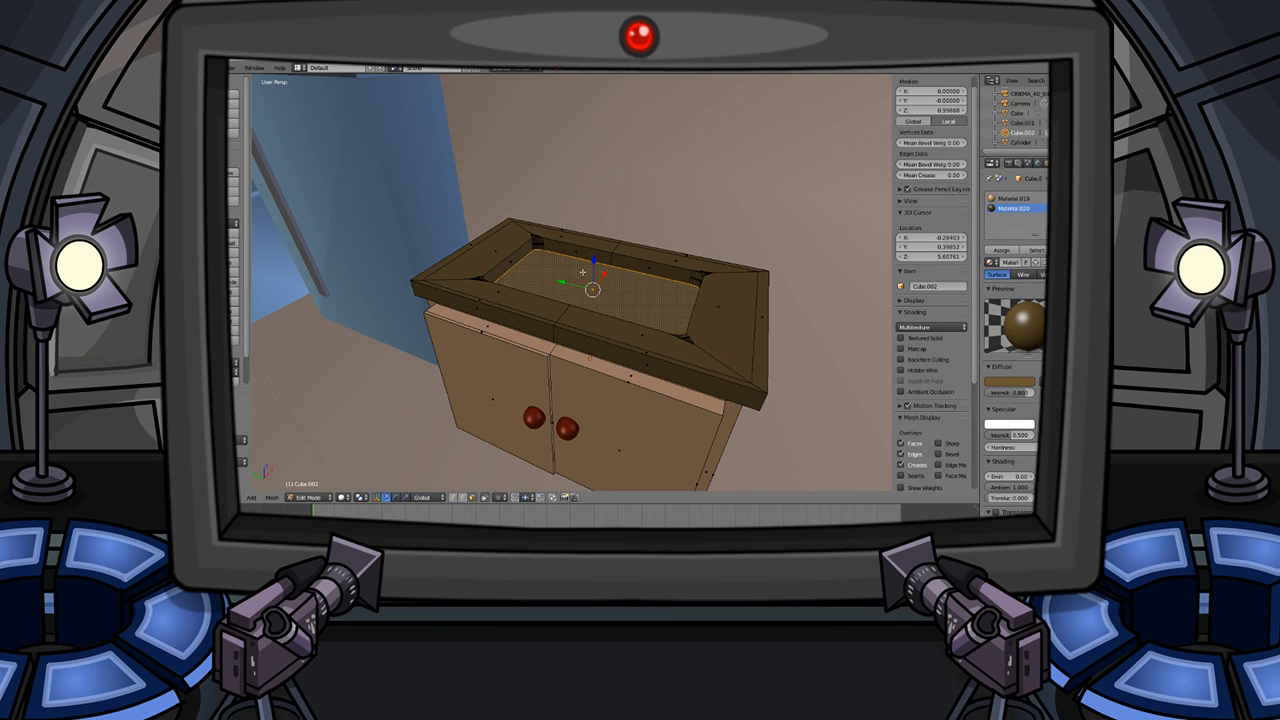
shift+right_click(562, 249)
shift+right_click(520, 259)
middle_drag(630, 266, 539, 251)
shift+right_click(540, 247)
shift+right_click(453, 274)
middle_drag(453, 274, 534, 221)
shift+right_click(543, 214)
middle_drag(660, 220, 491, 226)
shift+right_click(617, 240)
middle_drag(671, 219, 634, 246)
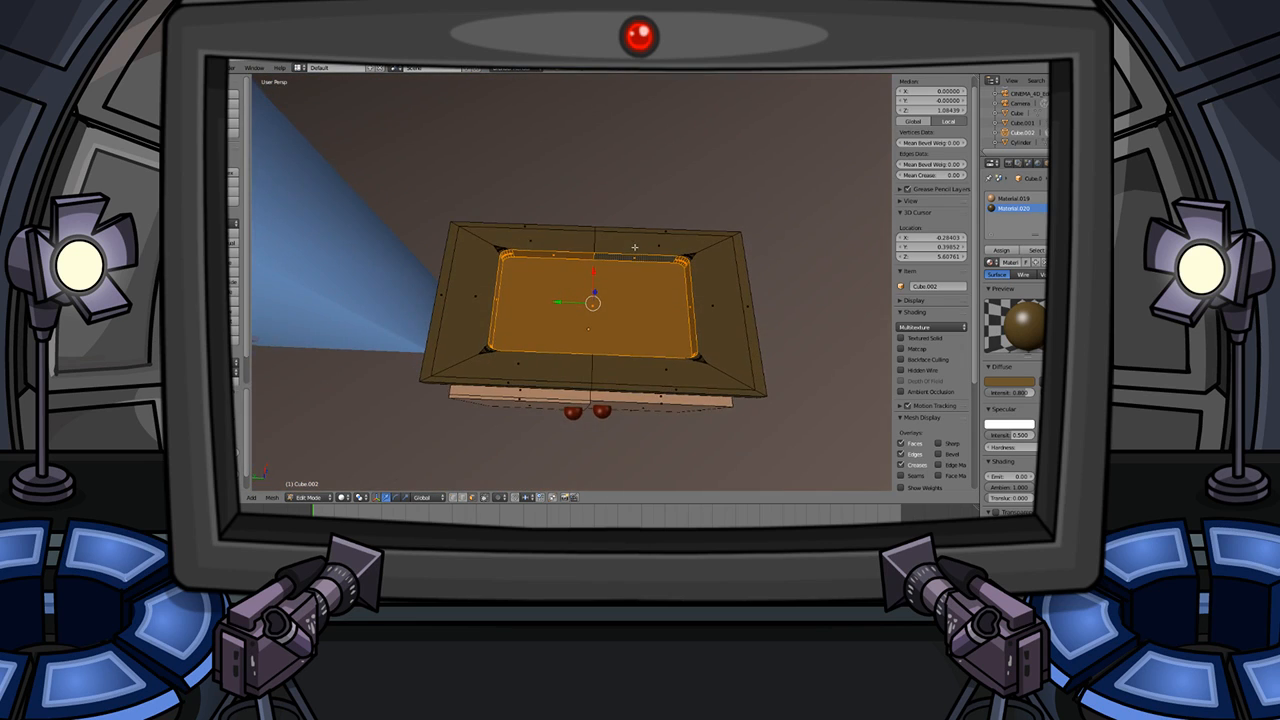
scroll(656, 285, up, 2)
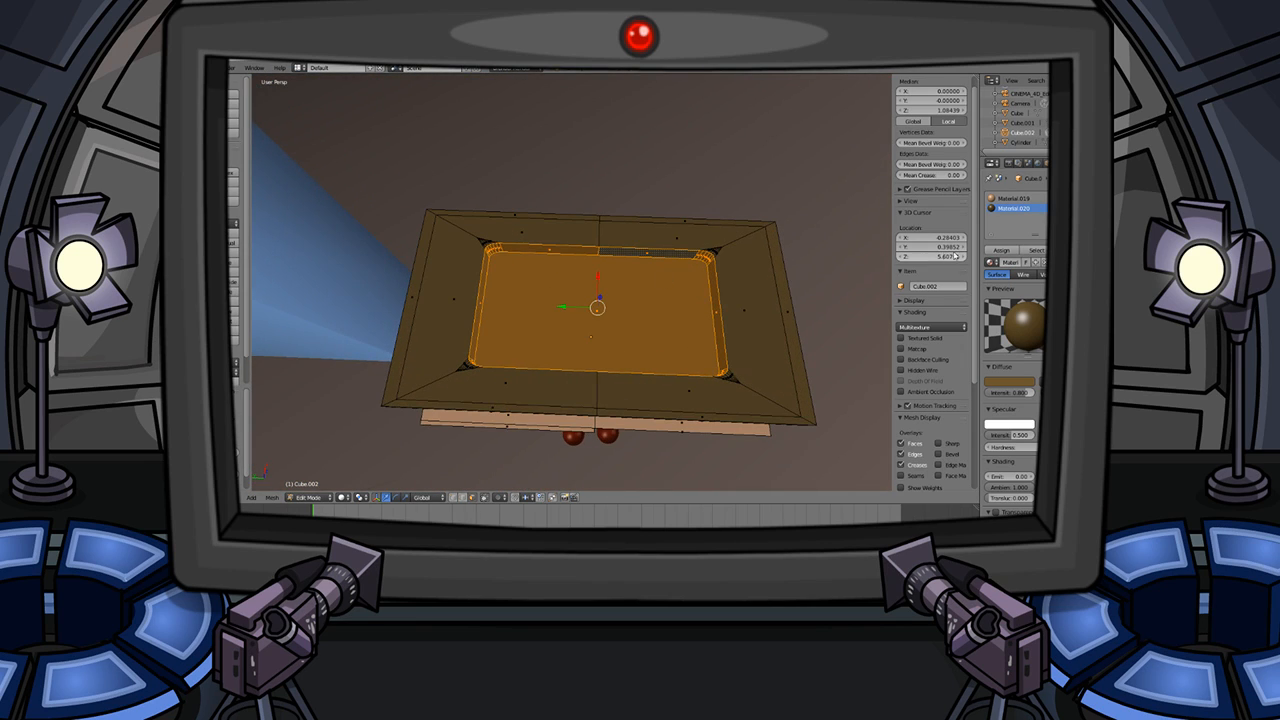
- Add a new material slot to the cabinet and give its new material a light grey diffuse colour, hex A7A7A7
click(1083, 198)
click(1024, 263)
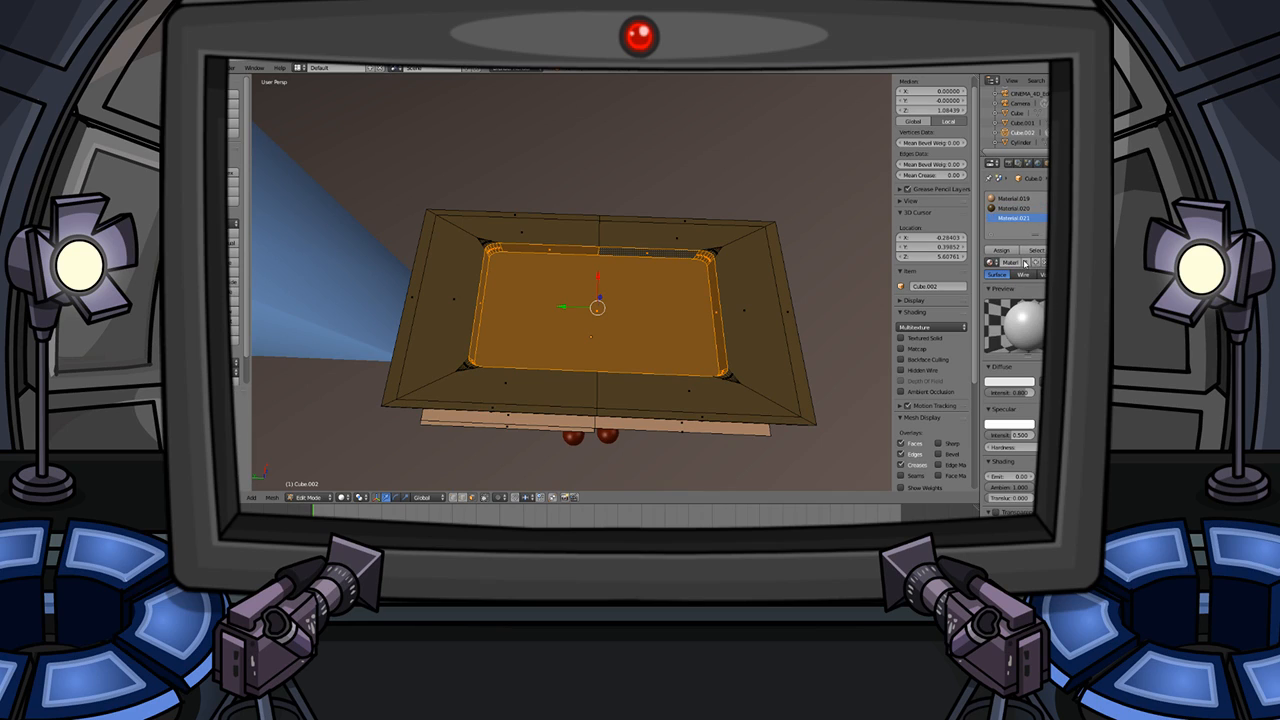
click(1011, 380)
click(1003, 384)
mouse_move(1030, 265)
mouse_down()
mouse_move(1026, 295)
mouse_move(1026, 277)
mouse_up()
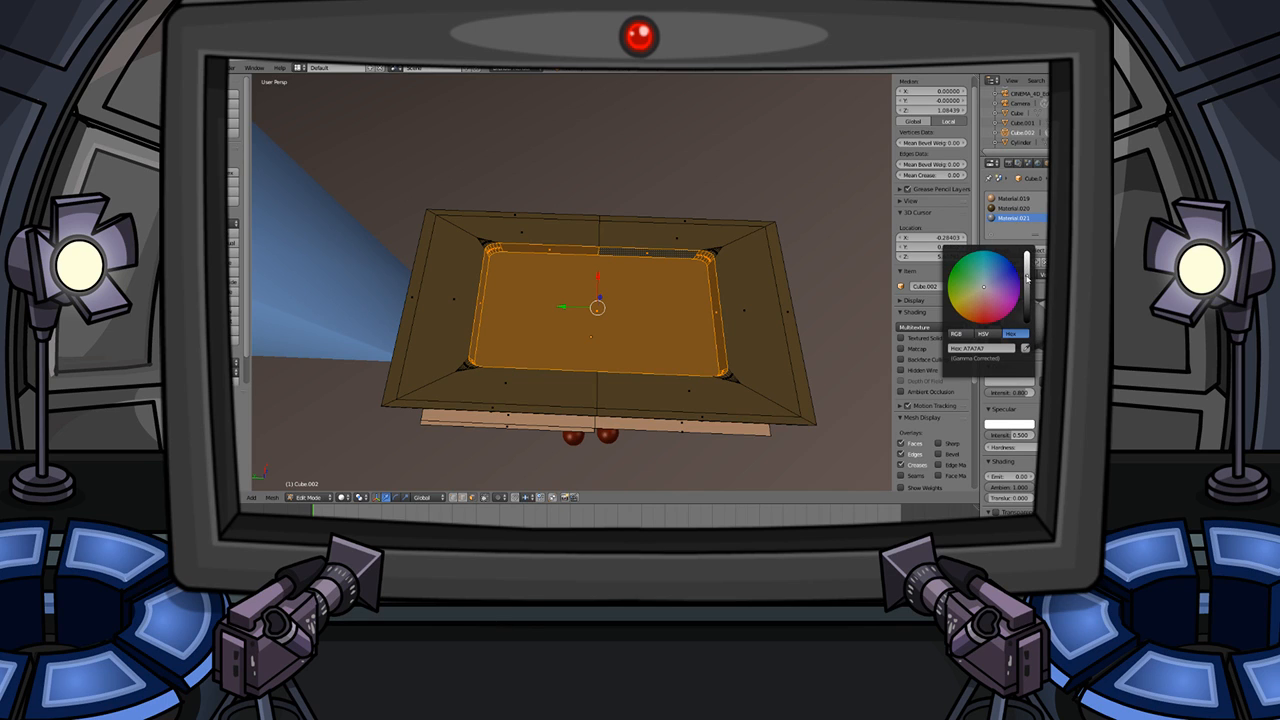
- Assign the new grey material to the selected recess faces and return to Object Mode
click(1002, 251)
key(a)
middle_drag(618, 345, 585, 298)
key(Tab)
scroll(662, 321, down, 3)
scroll(626, 297, down, 3)
scroll(626, 297, up, 3)
scroll(606, 283, down, 4)
scroll(574, 288, up, 2)
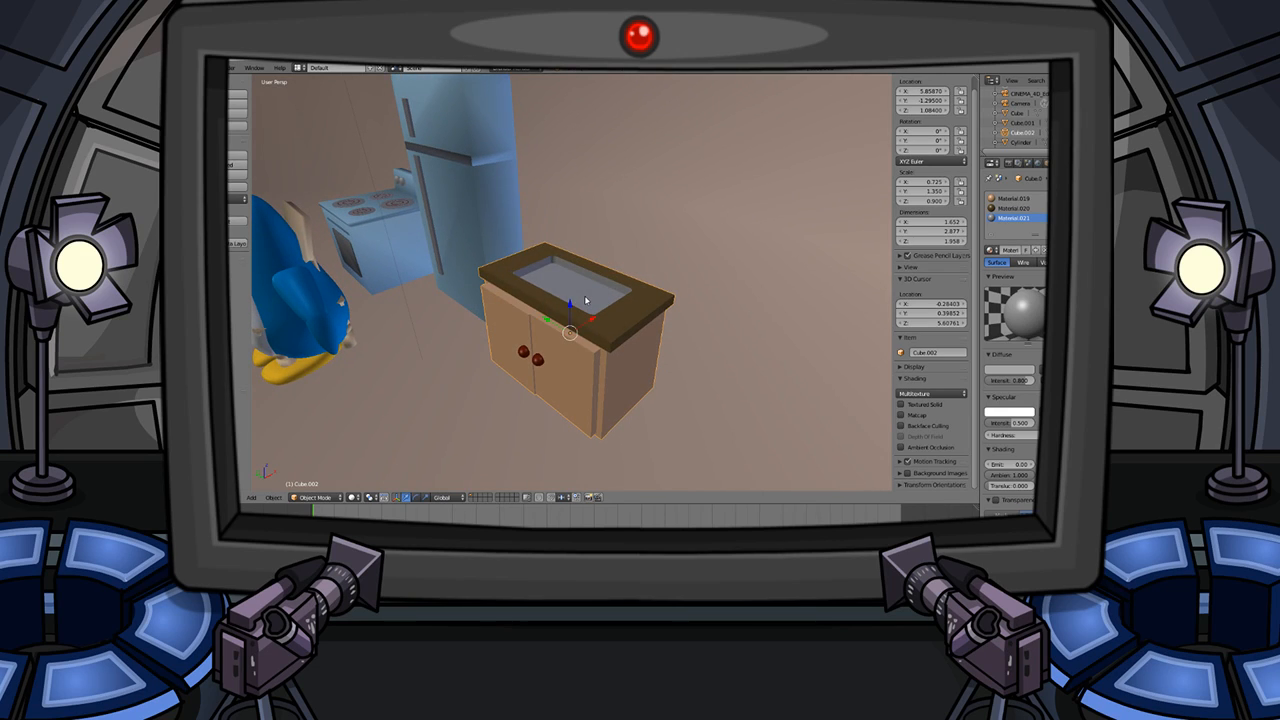
- In Edit Mode, select the wall faces running around the grey sink basin
key(KP_Decimal)
key(Tab)
mouse_move(607, 267)
middle_down()
mouse_move(563, 281)
mouse_move(591, 260)
middle_up()
scroll(560, 278, up, 1)
right_click(515, 198)
ctrl+right_click(588, 245)
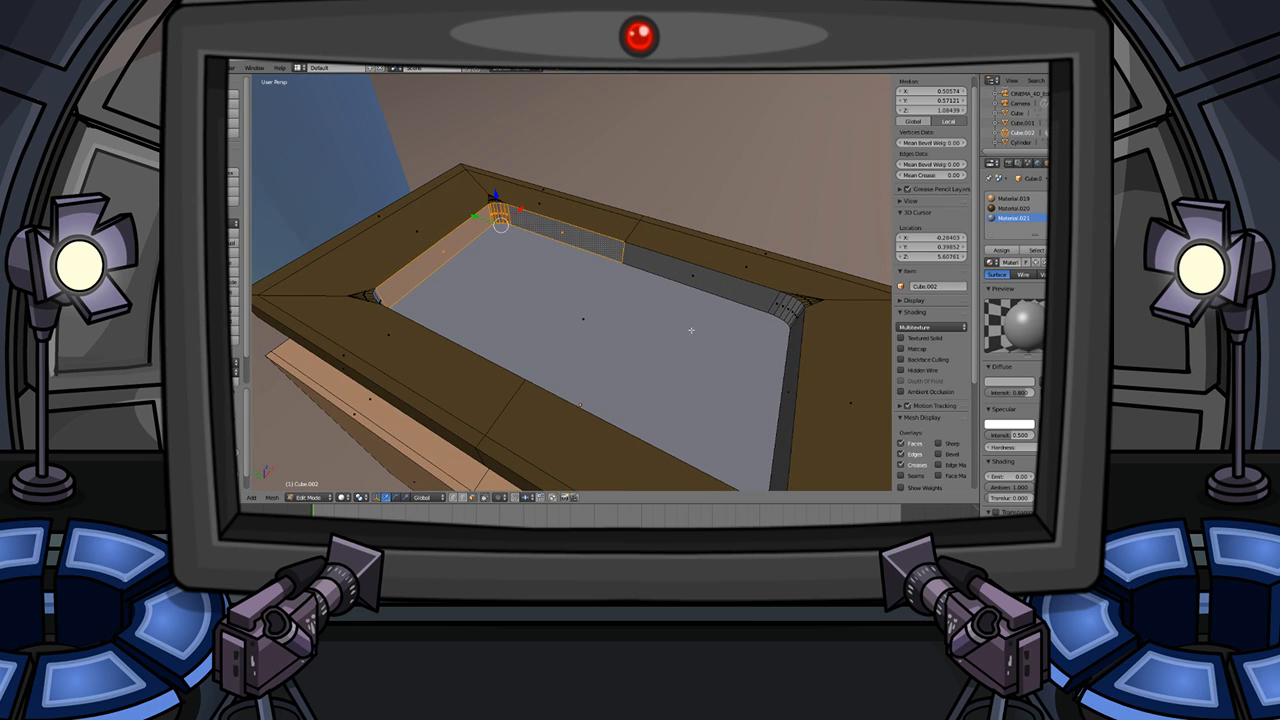
middle_drag(691, 330, 771, 271)
ctrl+right_click(694, 216)
middle_drag(560, 268, 627, 201)
ctrl+right_click(660, 200)
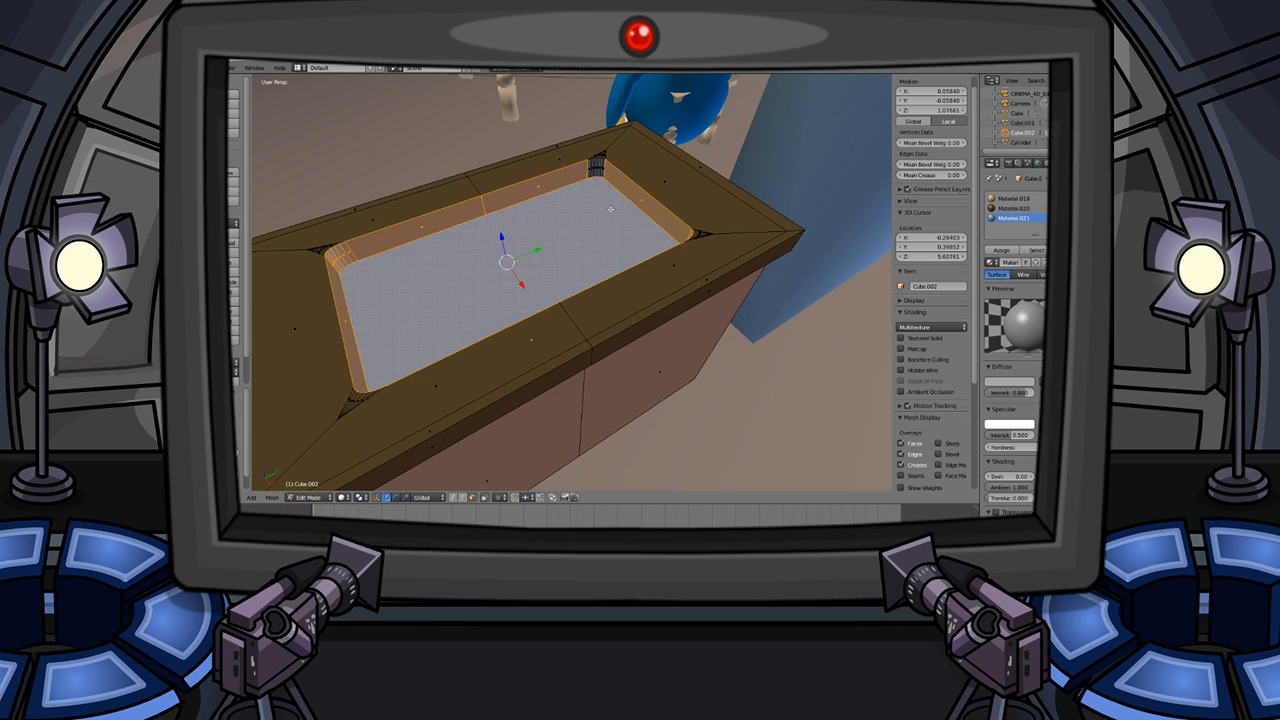
- Remove the basin floor from the selection and add the missing rounded corner's wall faces
shift+right_click(613, 208)
scroll(601, 172, up, 5)
middle_drag(629, 137, 636, 205)
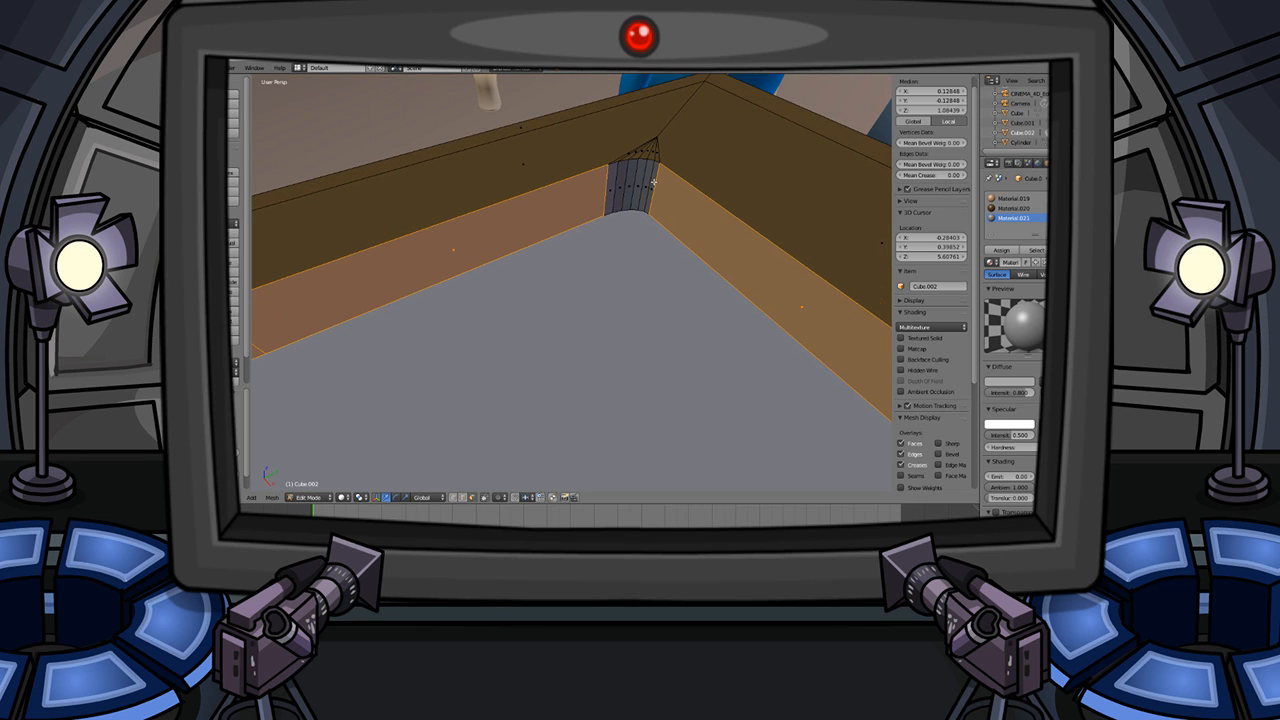
ctrl+right_click(652, 186)
scroll(651, 188, down, 3)
middle_drag(651, 188, 748, 231)
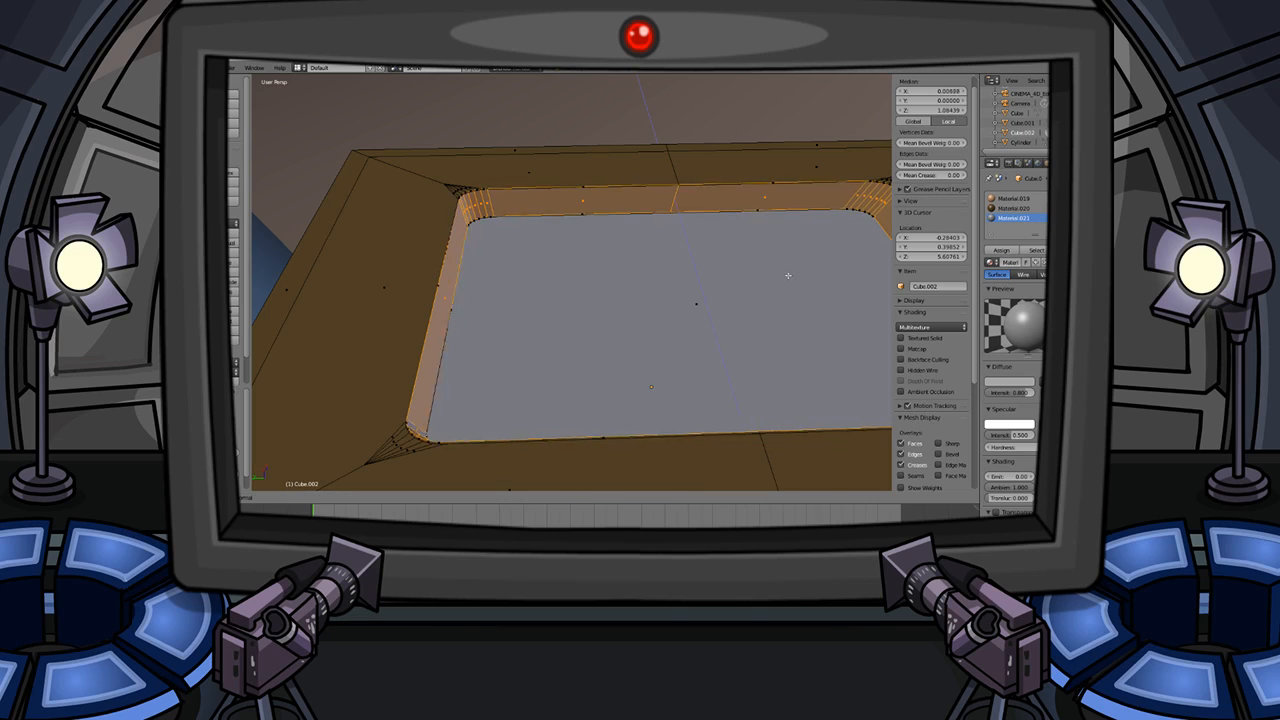
- Extrude the basin's wall faces and scale them inward to form a rim strip around the sink
key(s)
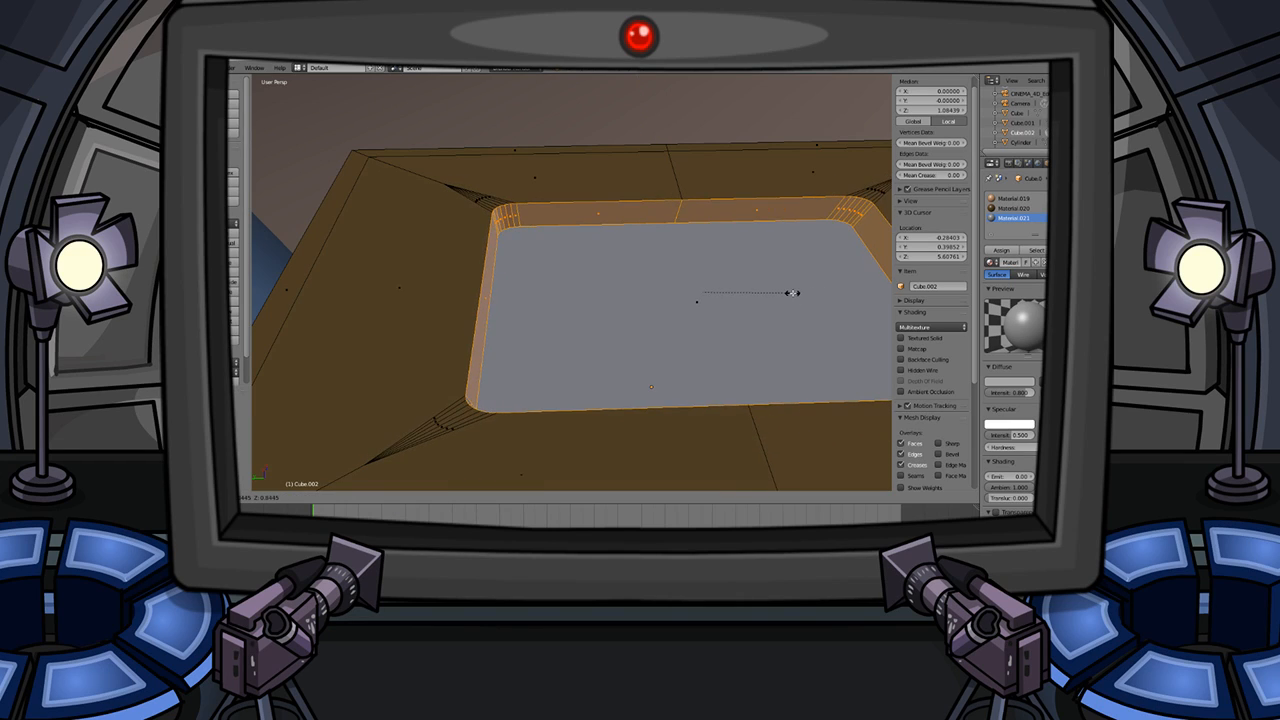
click(793, 292)
key(s)
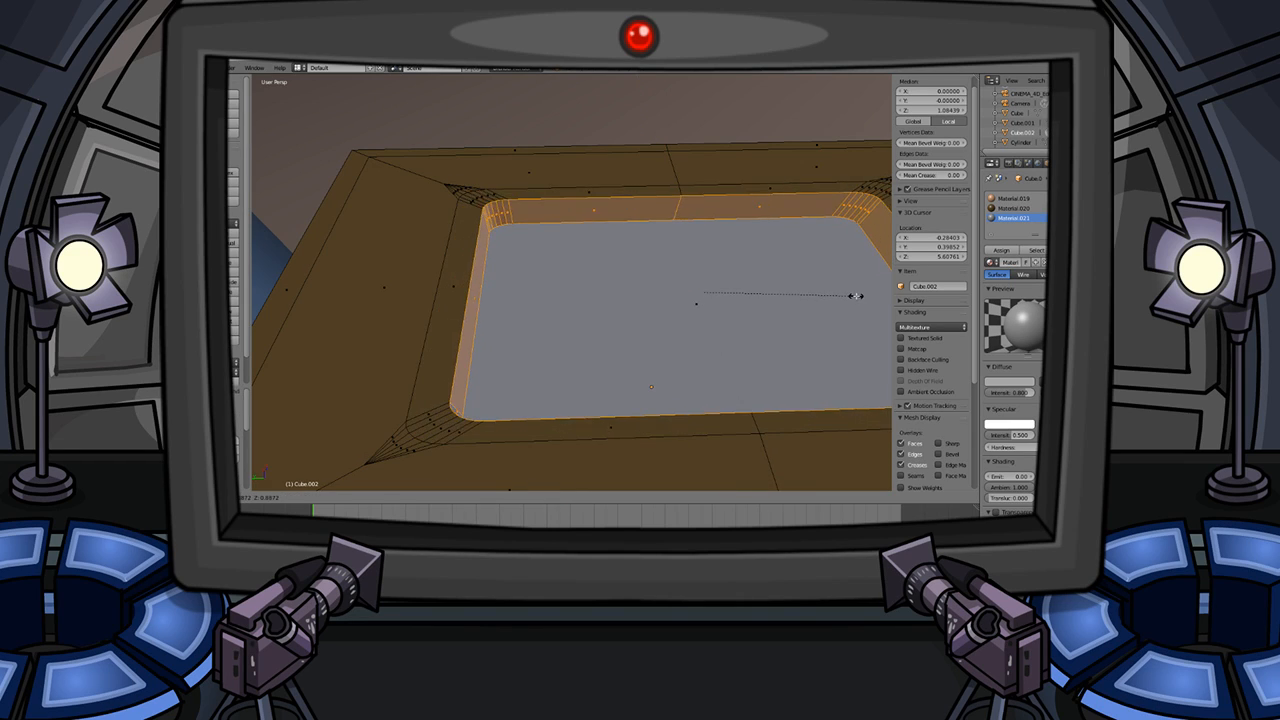
click(848, 299)
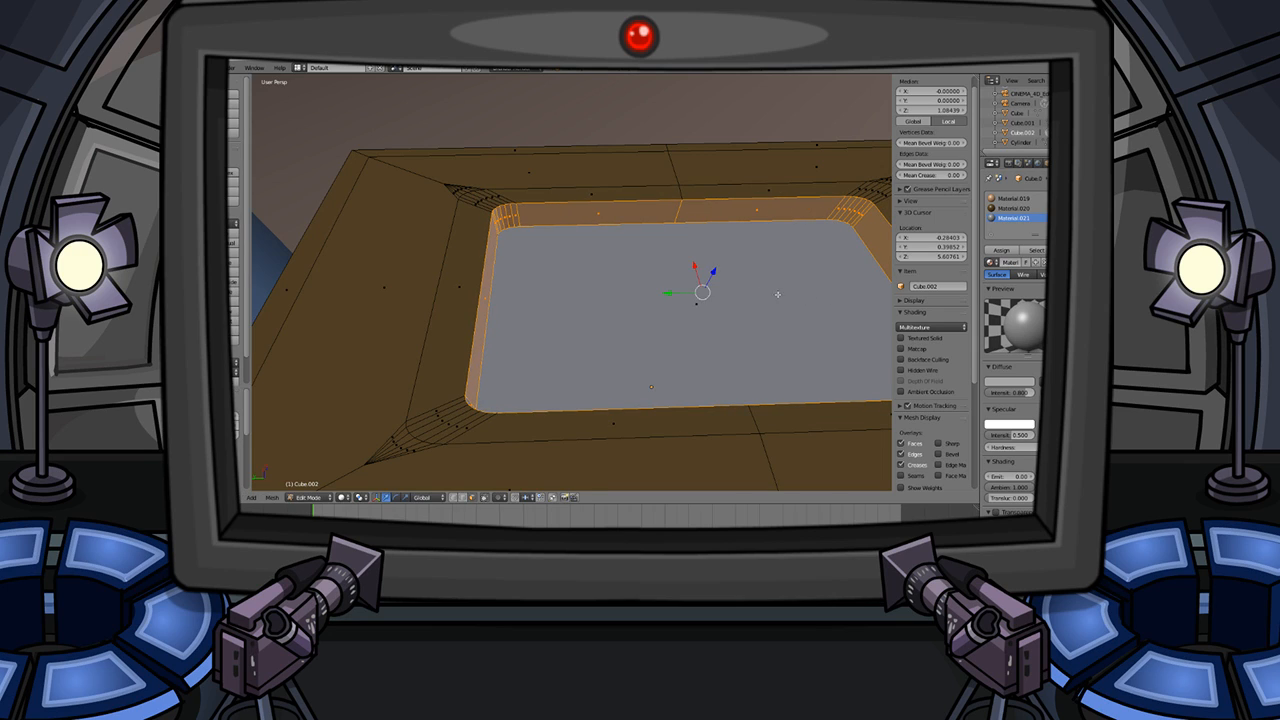
key(Tab)
scroll(730, 283, down, 2)
- Select the rim strip faces around the sink and assign them the grey material
key(Tab)
right_click(617, 215)
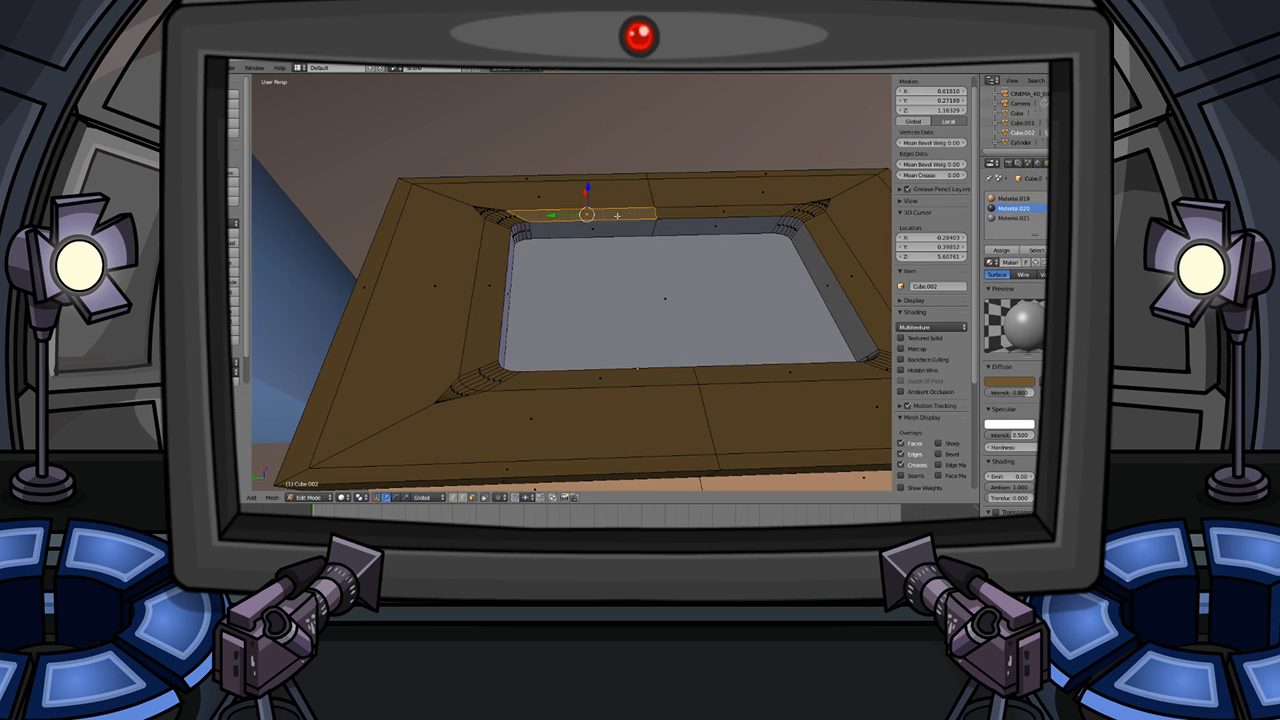
ctrl+right_click(496, 287)
ctrl+right_click(763, 370)
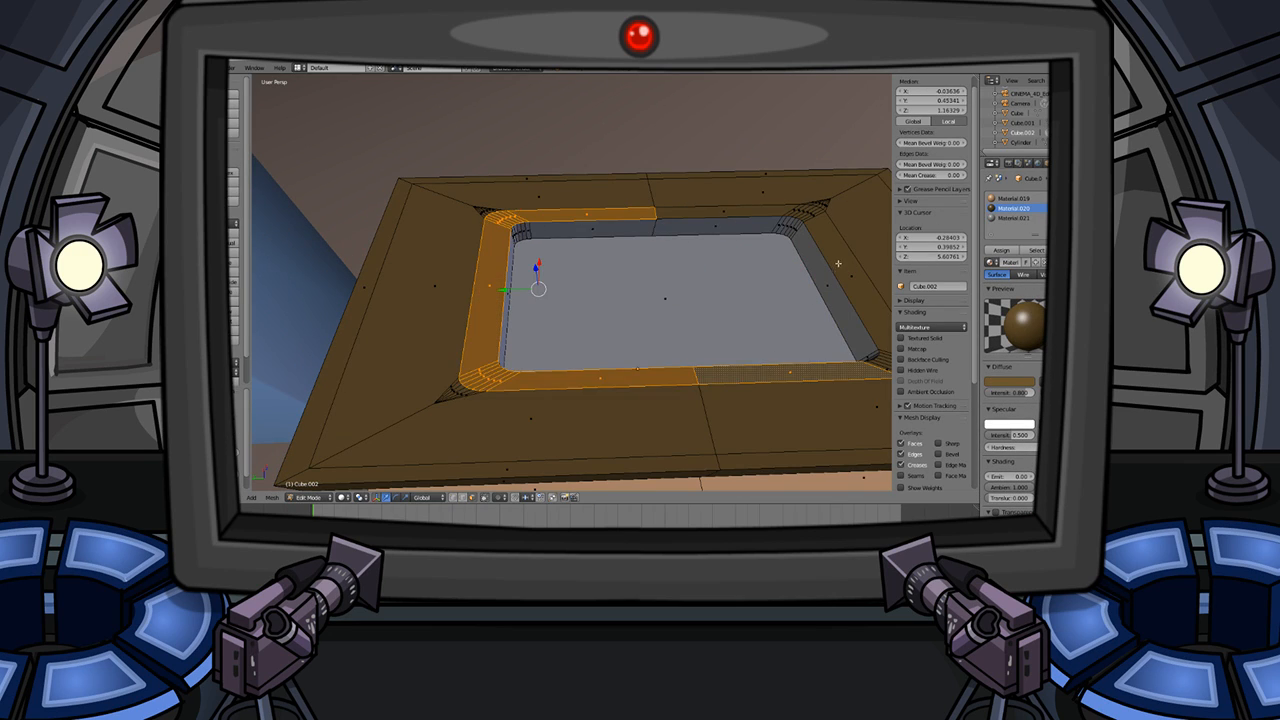
ctrl+right_click(774, 212)
click(1013, 217)
click(998, 250)
key(a)
middle_drag(750, 240, 656, 273)
key(Tab)
scroll(755, 267, down, 3)
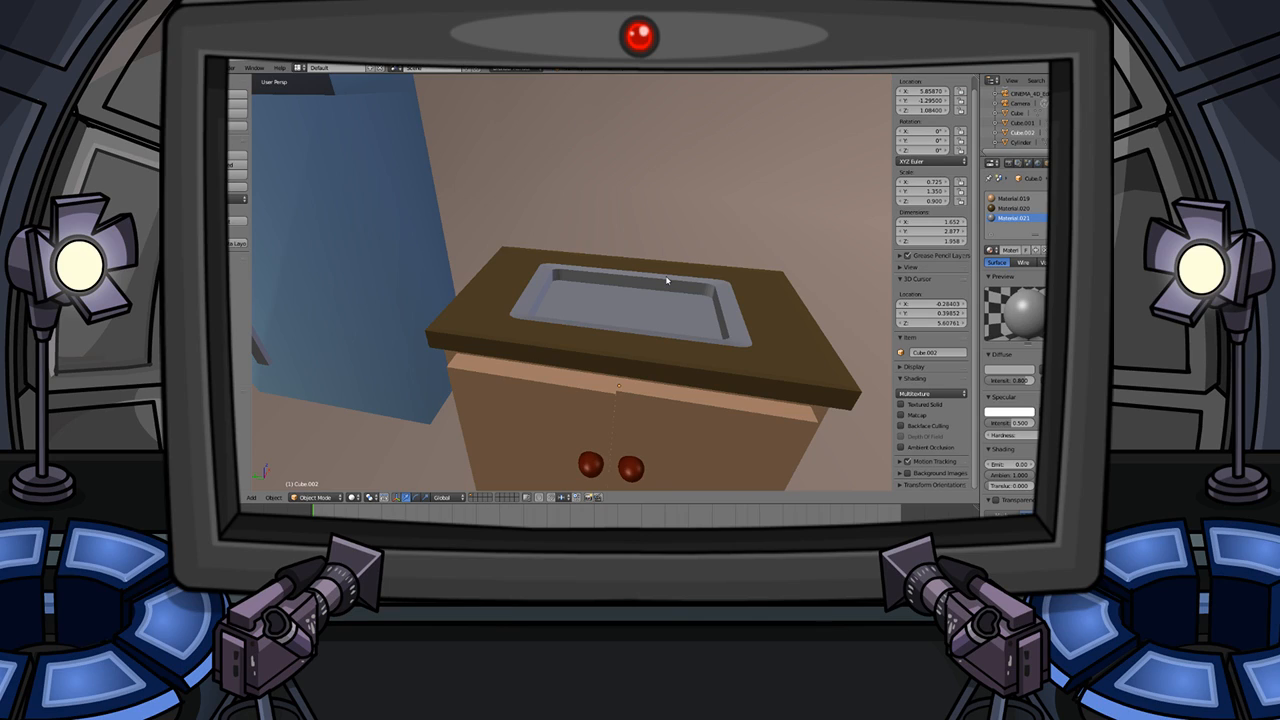
- Try to raise a ledge on the sink's rear rim by scaling its two faces inward and extruding them upward
scroll(667, 281, up, 6)
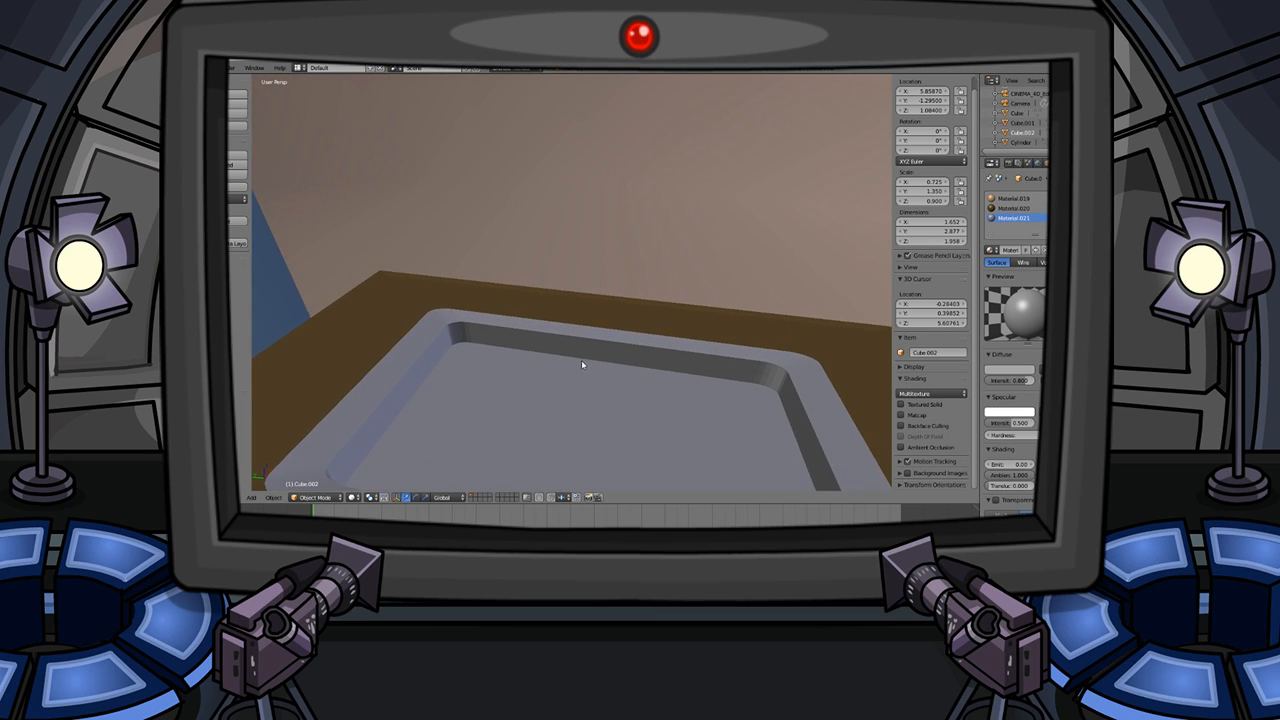
key(Tab)
right_click(608, 331)
scroll(594, 332, up, 3)
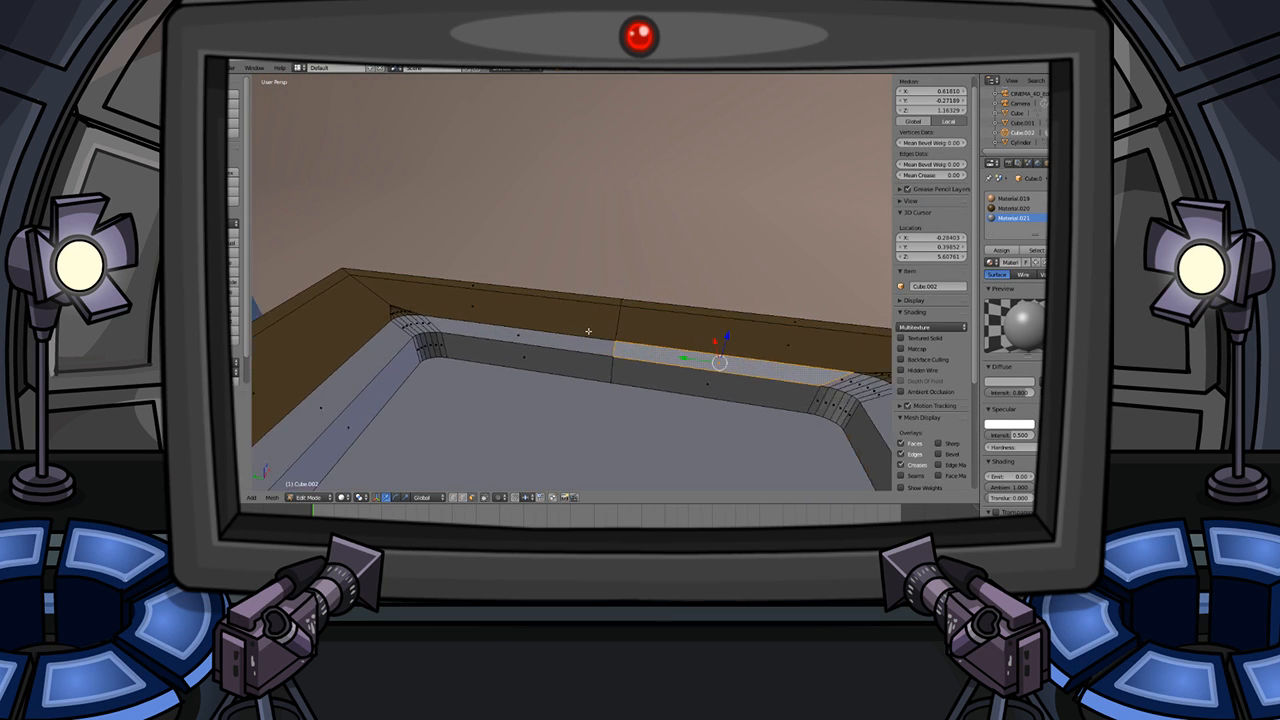
shift+right_click(600, 351)
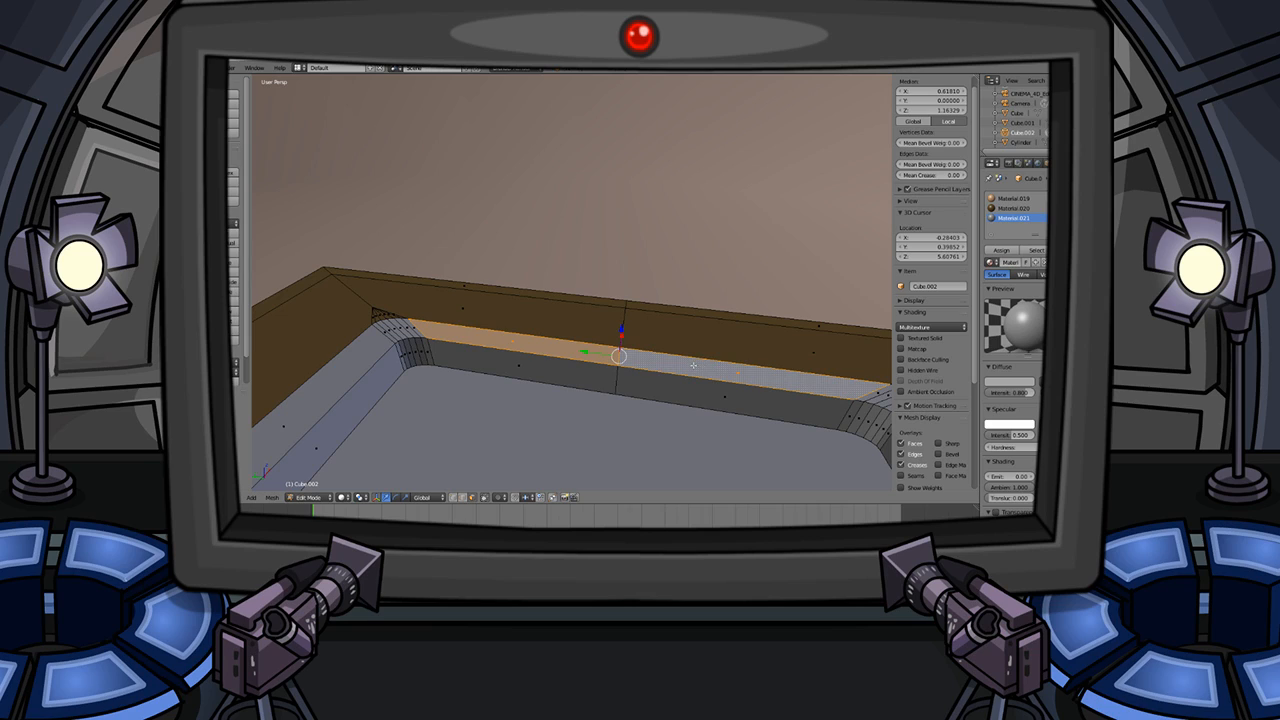
key(s)
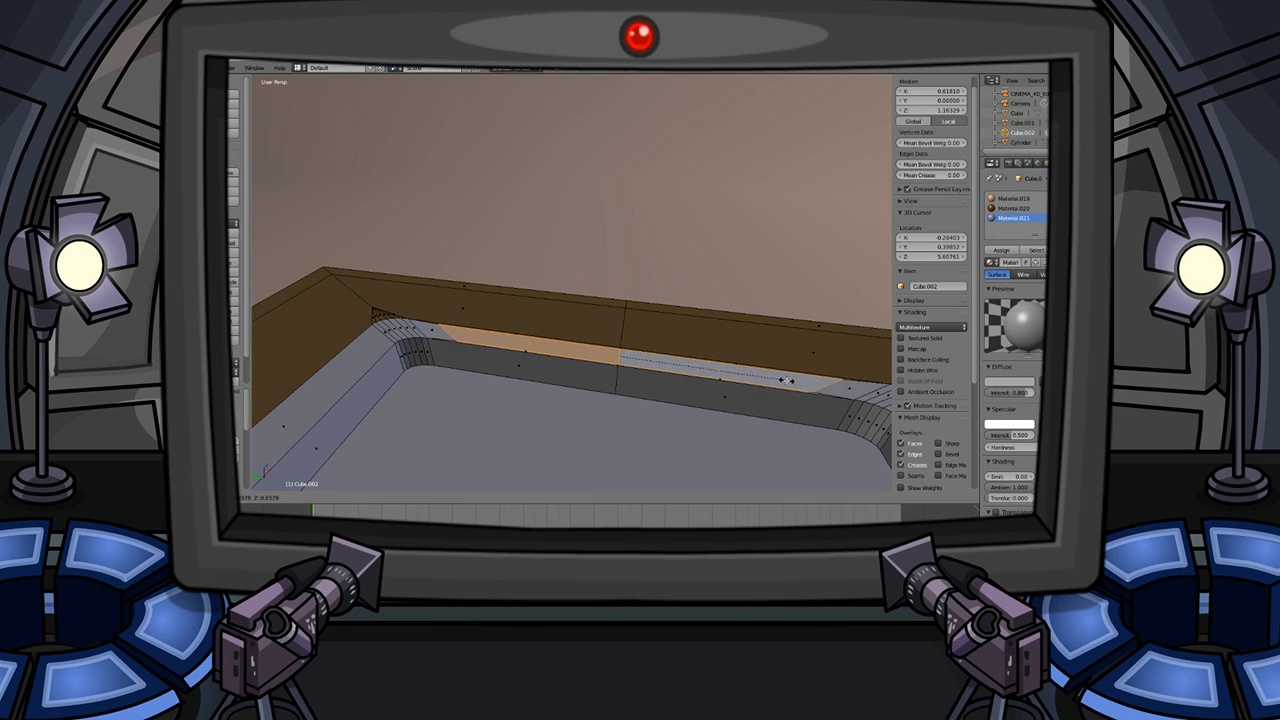
key(z)
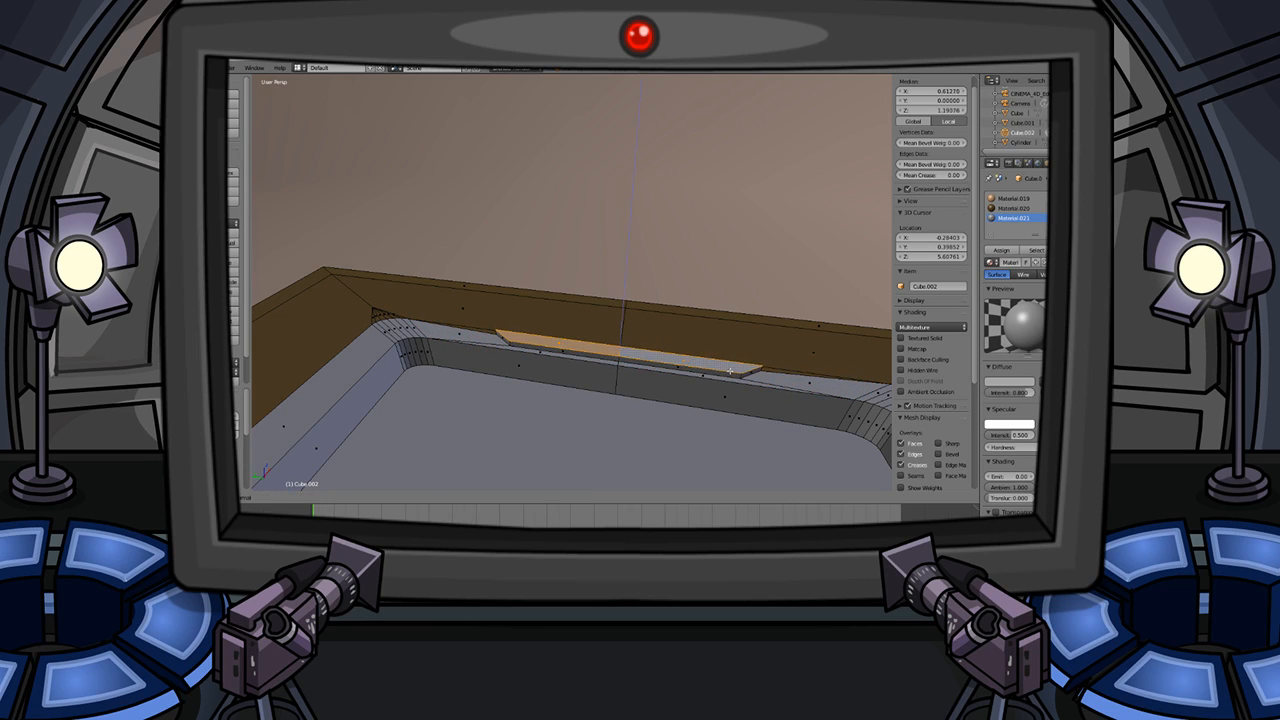
click(731, 371)
- Undo the raised ledge on the sink's rear rim
key(Tab)
scroll(777, 391, down, 2)
middle_drag(775, 390, 685, 359)
scroll(625, 350, down, 3)
scroll(685, 343, up, 2)
scroll(608, 342, down, 2)
- Select the sink's two rear rim faces, extrude and scale them inward, and raise the resulting strip slightly as a ledge
key(Tab)
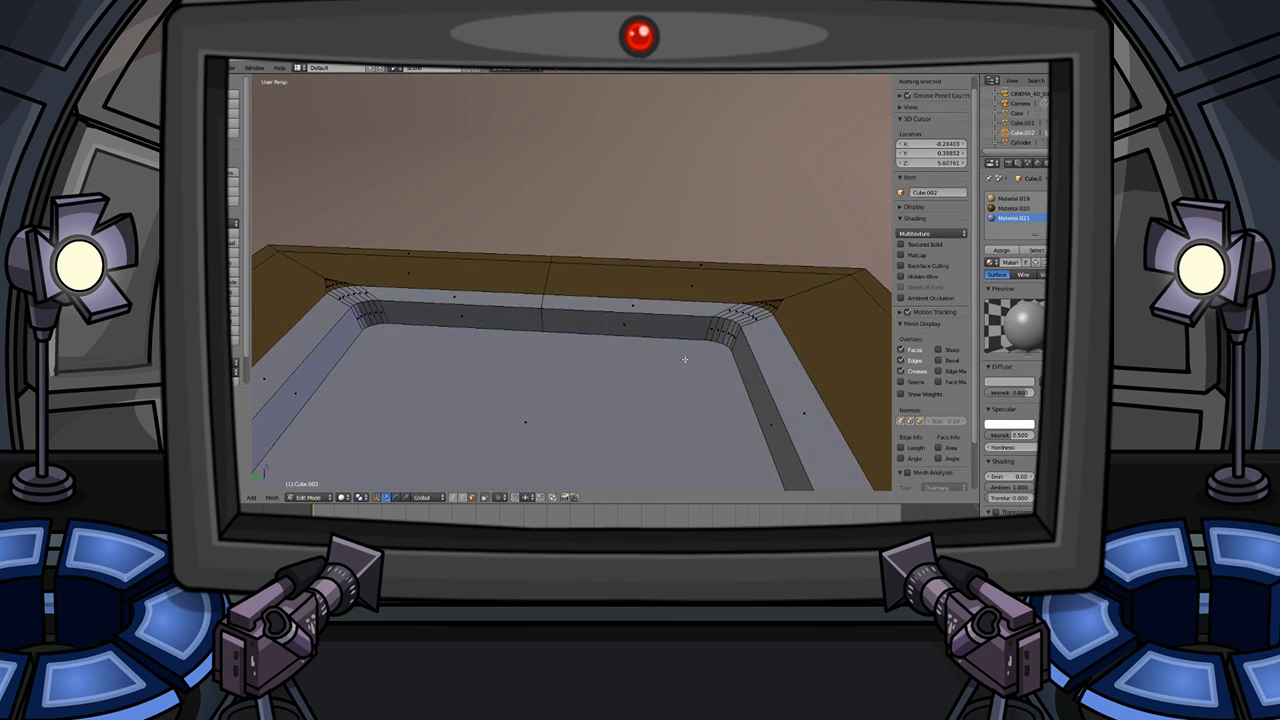
right_click(640, 308)
shift+right_click(460, 298)
key(s)
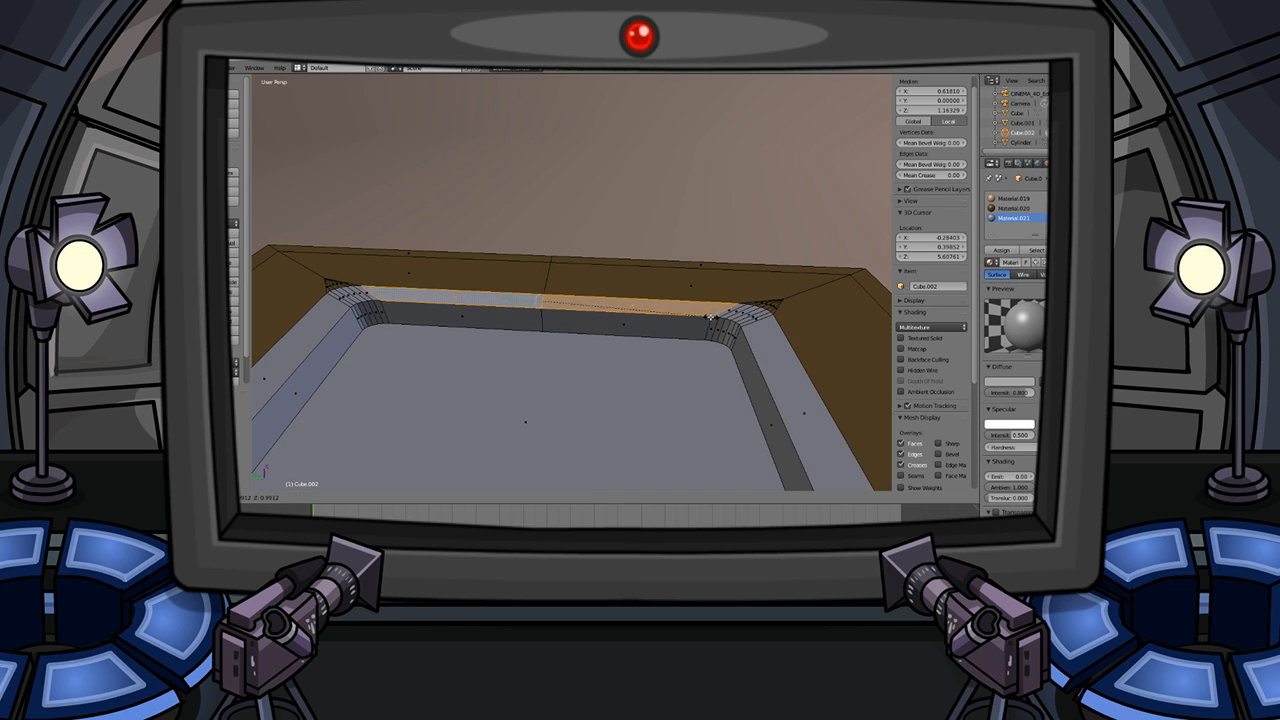
click(620, 306)
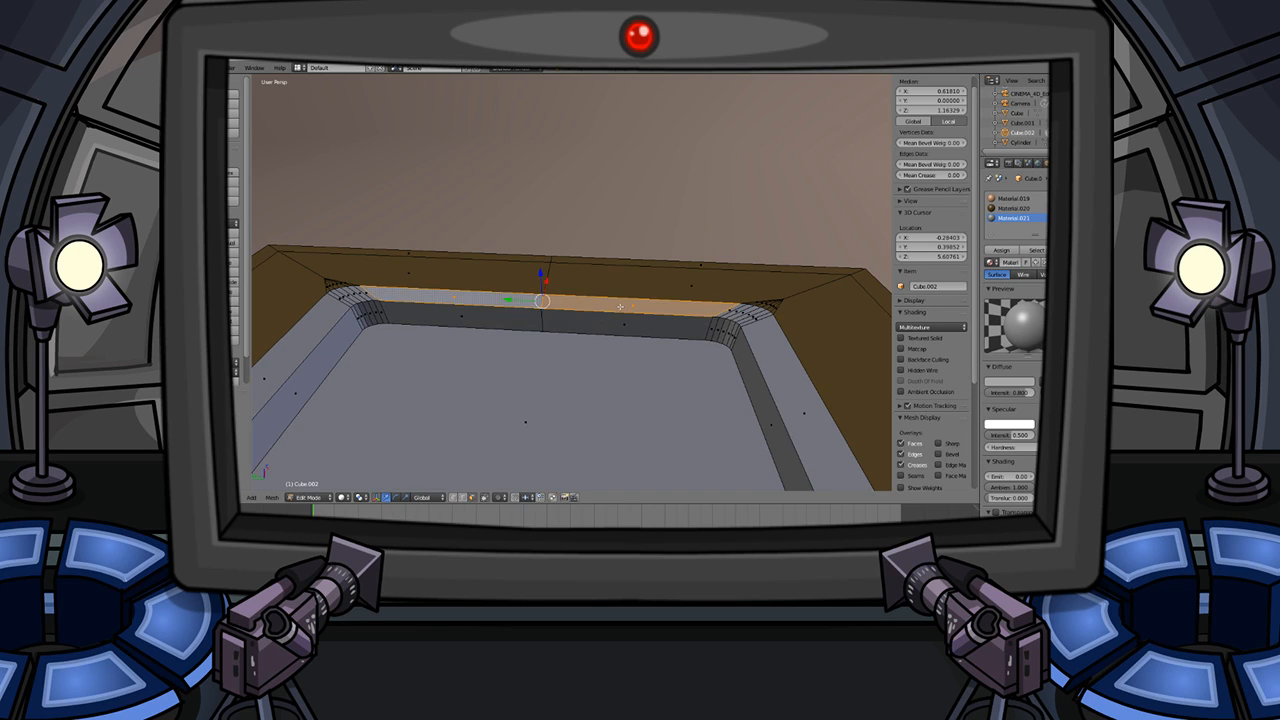
key(g)
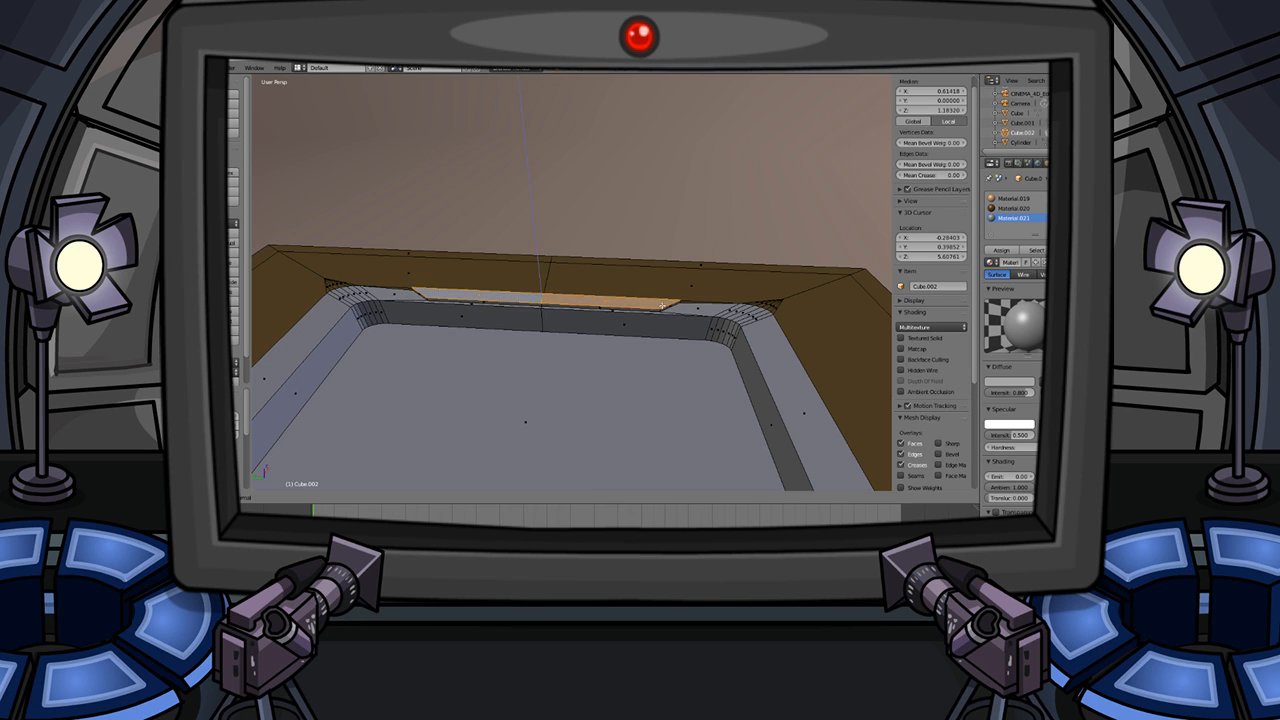
click(701, 312)
key(Tab)
- Add a mesh cylinder to the scene as a separate object for the sink
middle_drag(701, 312, 643, 311)
scroll(575, 296, down, 3)
scroll(643, 311, up, 4)
right_click(585, 298)
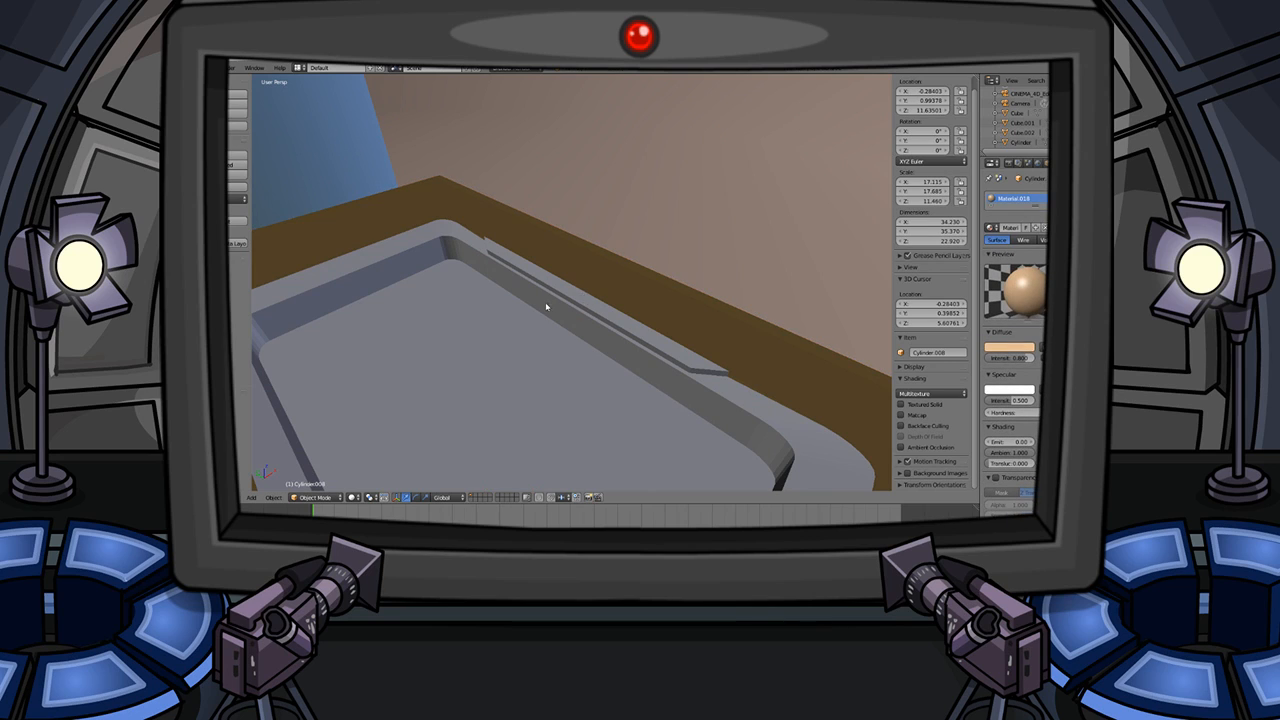
scroll(548, 307, down, 5)
middle_drag(546, 306, 499, 393)
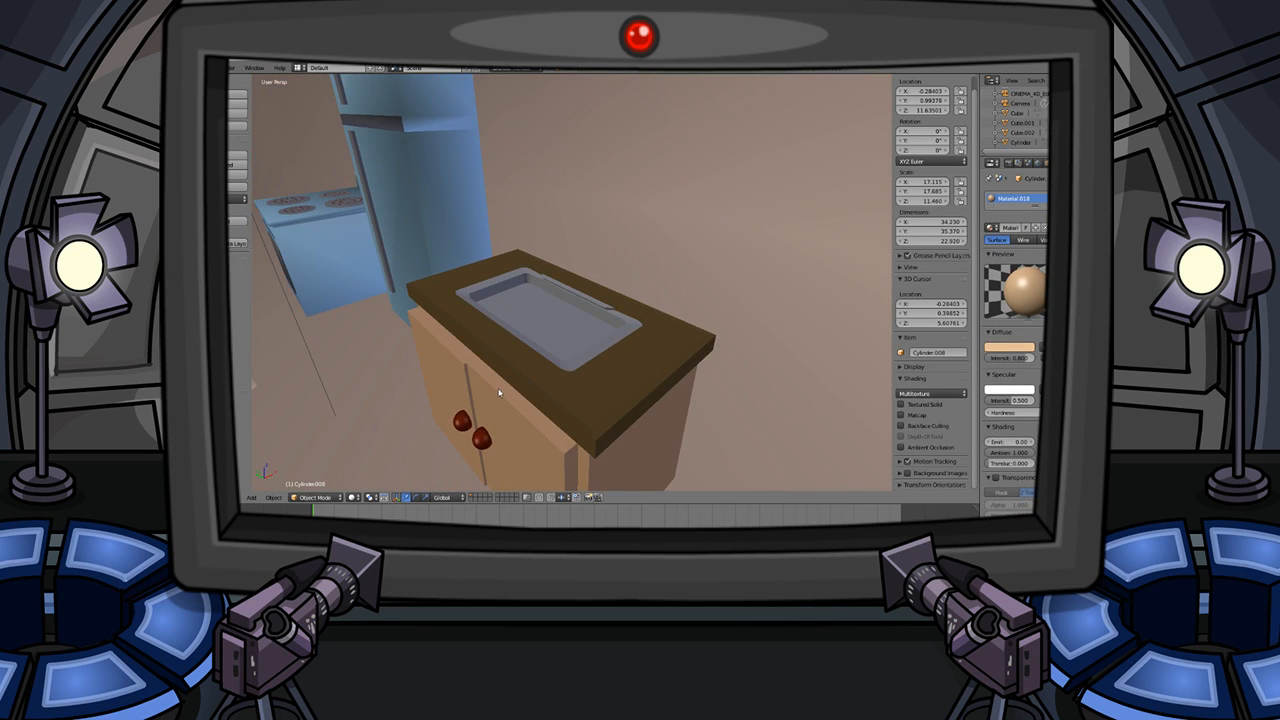
right_click(480, 437)
scroll(586, 273, up, 5)
right_click(571, 300)
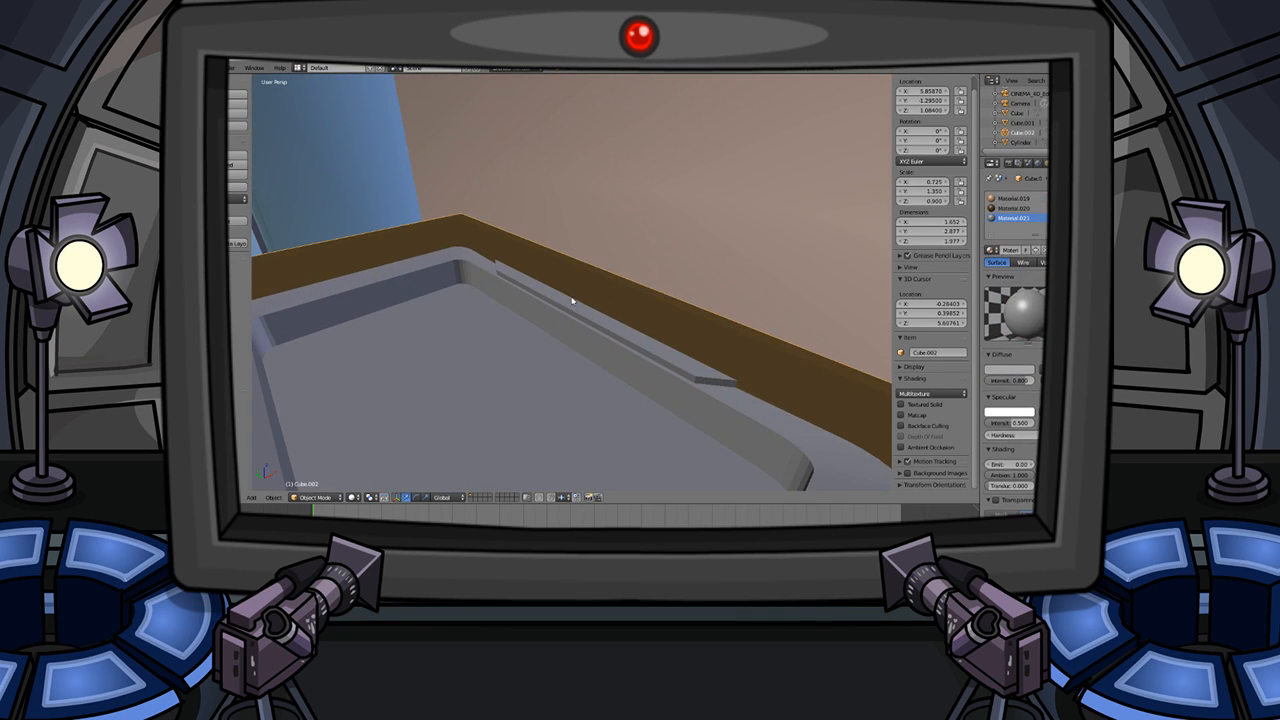
key(shift+a)
mouse_move(570, 300)
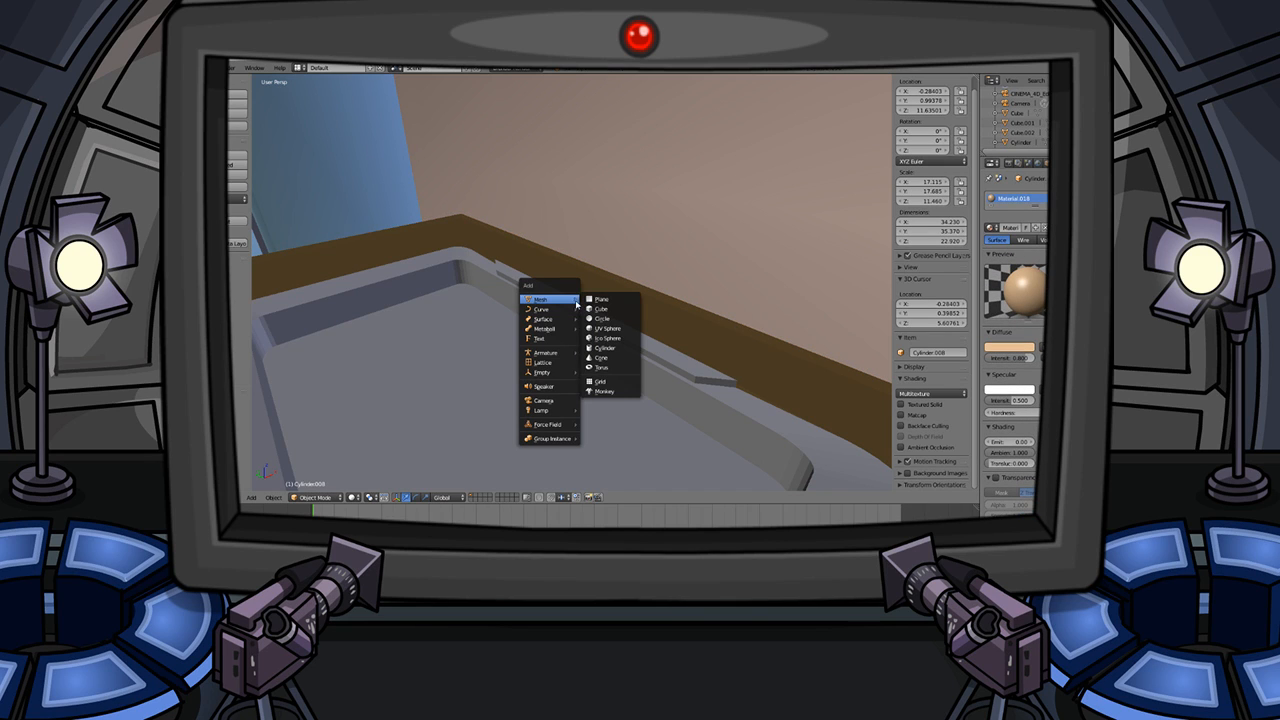
click(603, 347)
- Move the new cylinder along X to about 6.226 at the cabinet and lower it along Z to about 1.662
scroll(603, 346, down, 6)
middle_drag(603, 346, 471, 323)
scroll(475, 320, up, 6)
scroll(486, 309, down, 5)
key(g)
key(x)
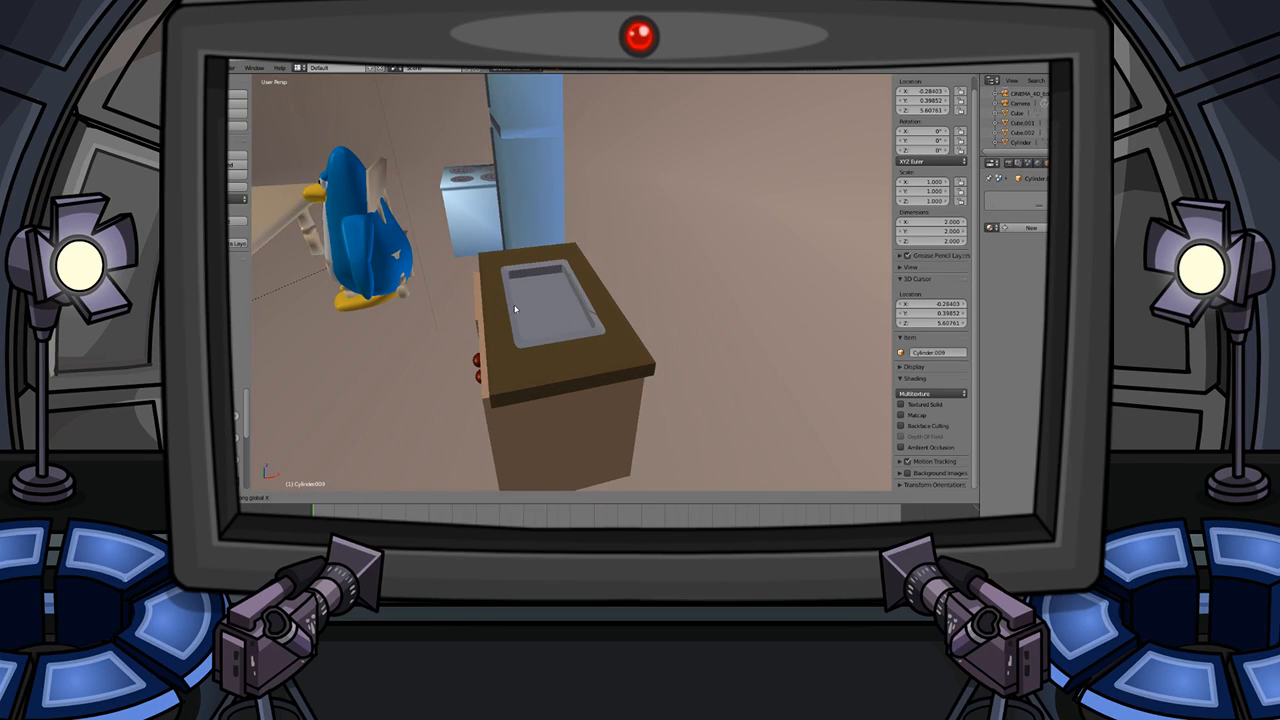
scroll(560, 295, down, 5)
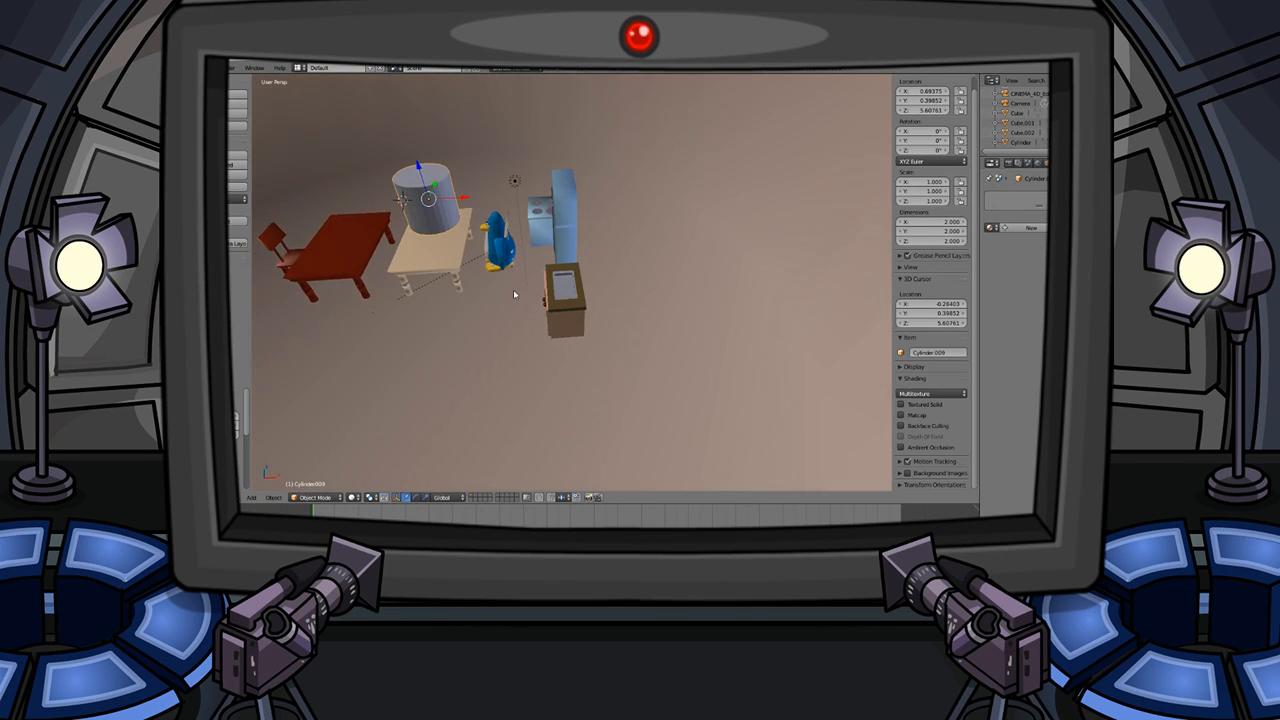
click(687, 318)
key(g)
key(z)
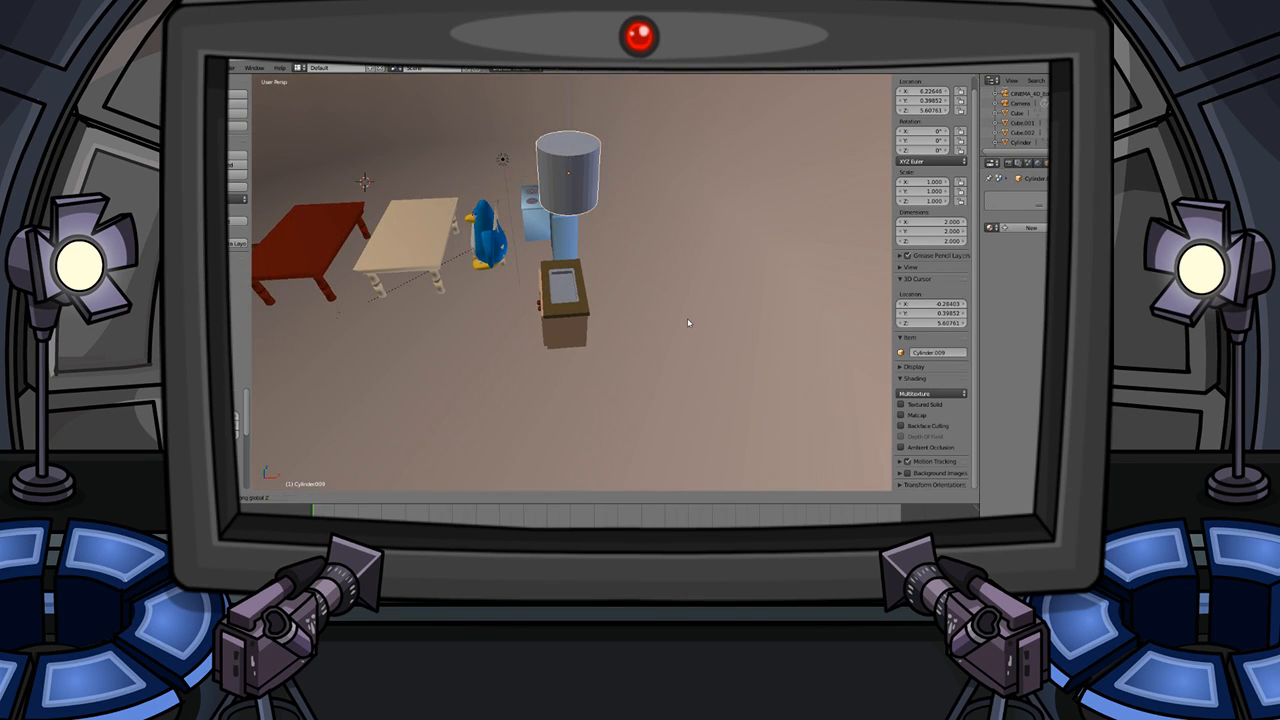
click(664, 415)
- Move the cylinder along Y to about -1.372 so it stands over the sink
scroll(602, 319, up, 8)
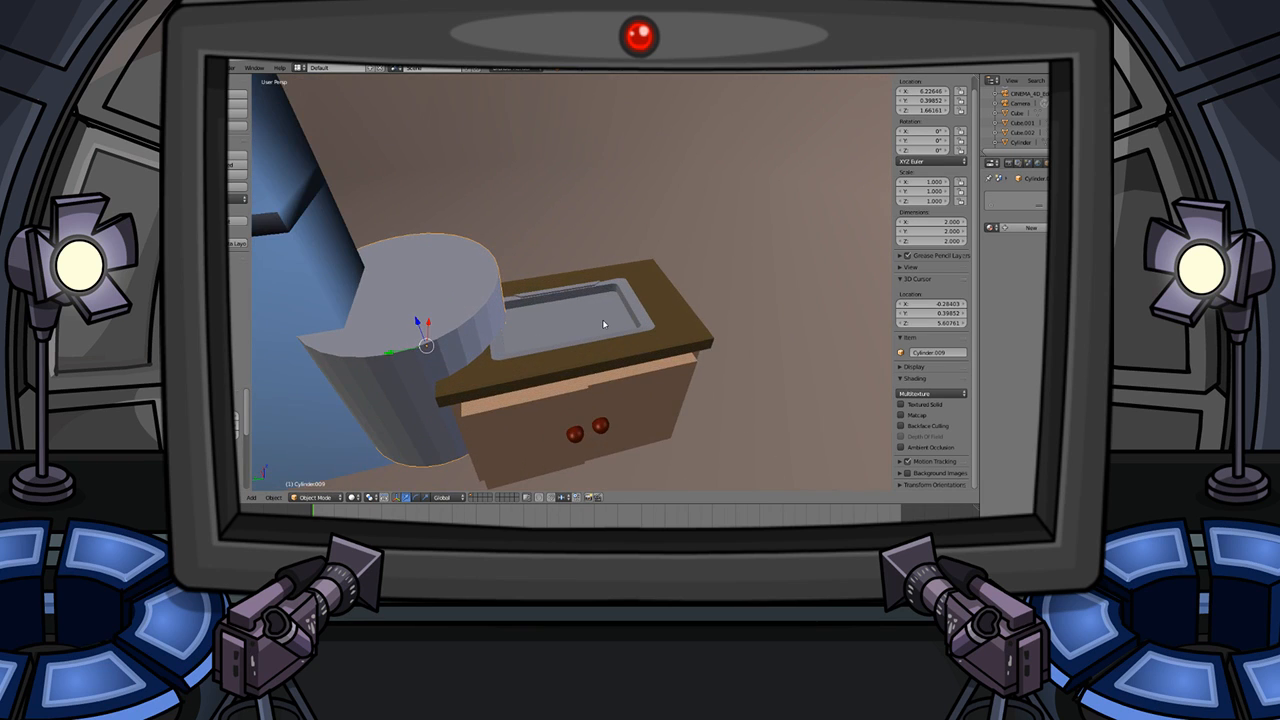
key(g)
key(x)
key(y)
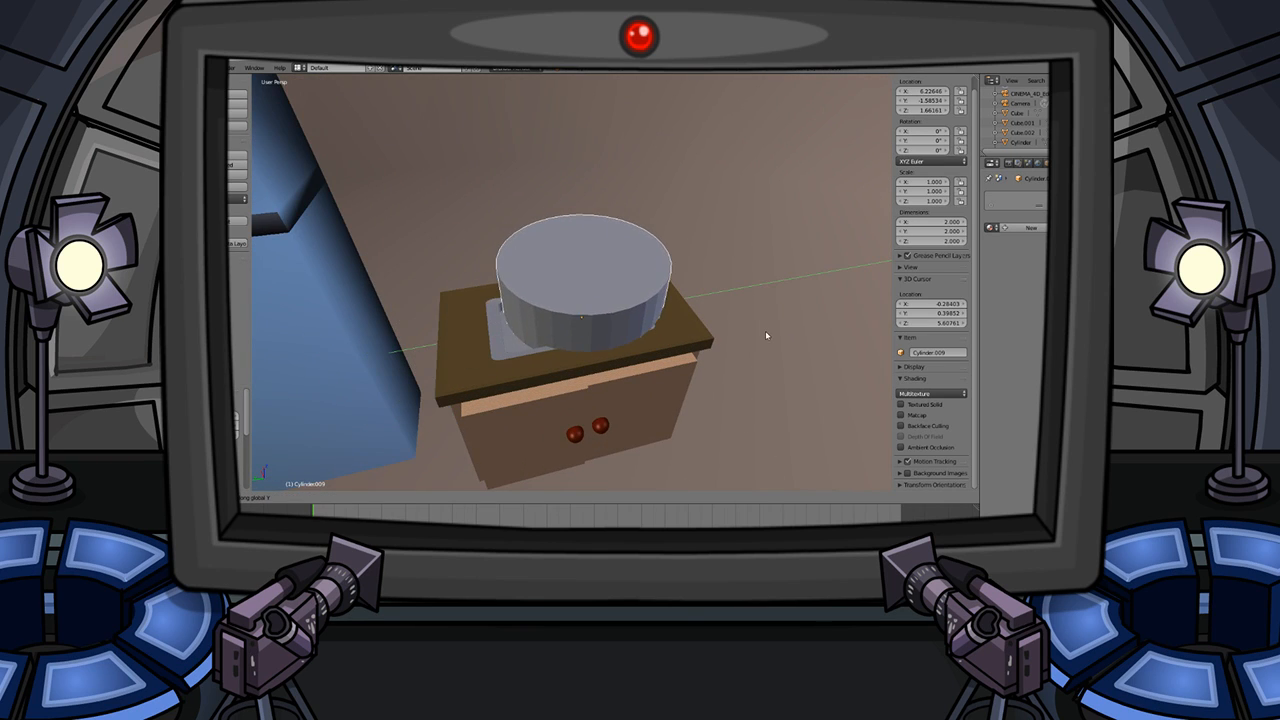
click(748, 333)
middle_drag(748, 333, 593, 324)
scroll(593, 324, up, 2)
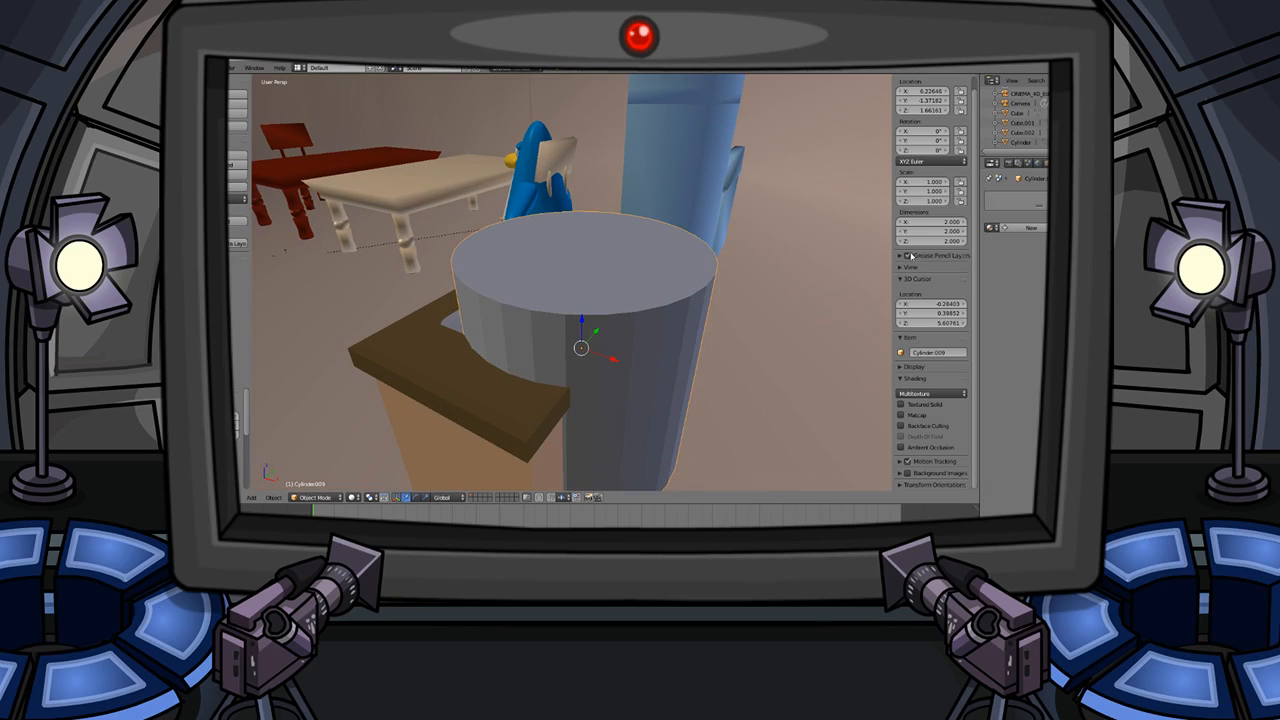
- Shrink the cylinder to dimensions of 0.130 in X and 0.620 in Y
drag(931, 224, 878, 232)
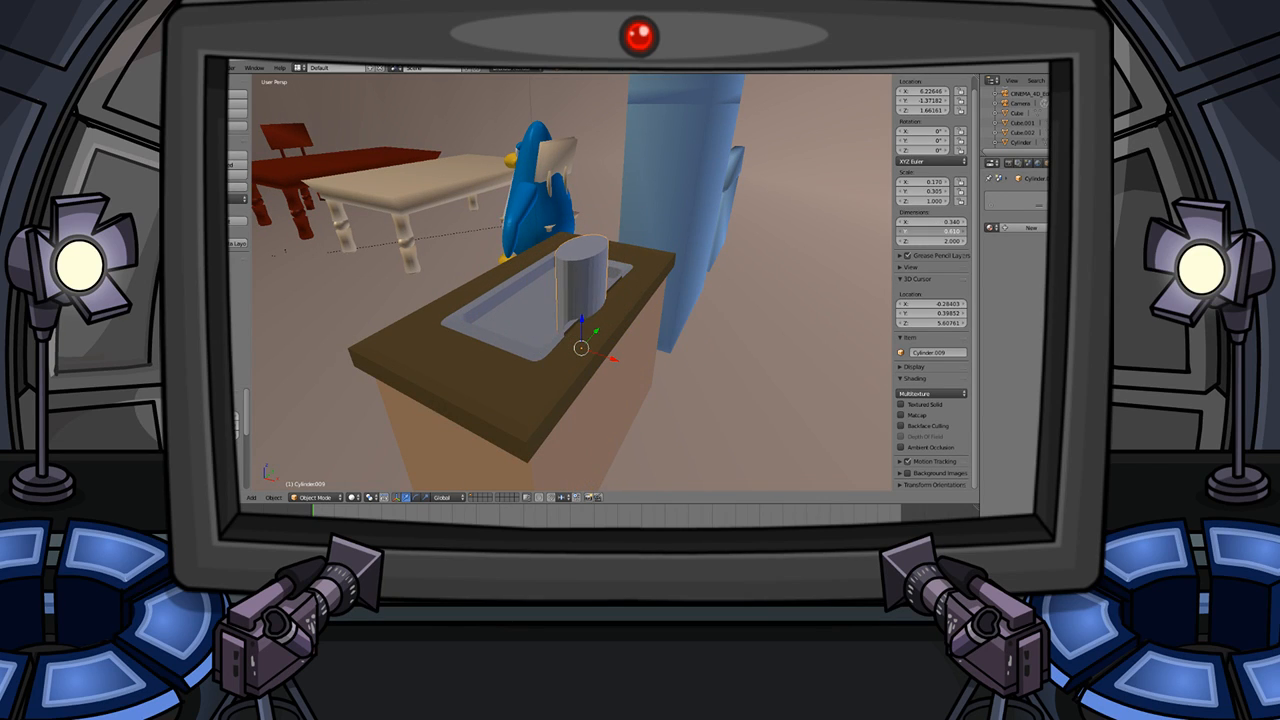
scroll(620, 277, up, 3)
middle_drag(620, 277, 672, 291)
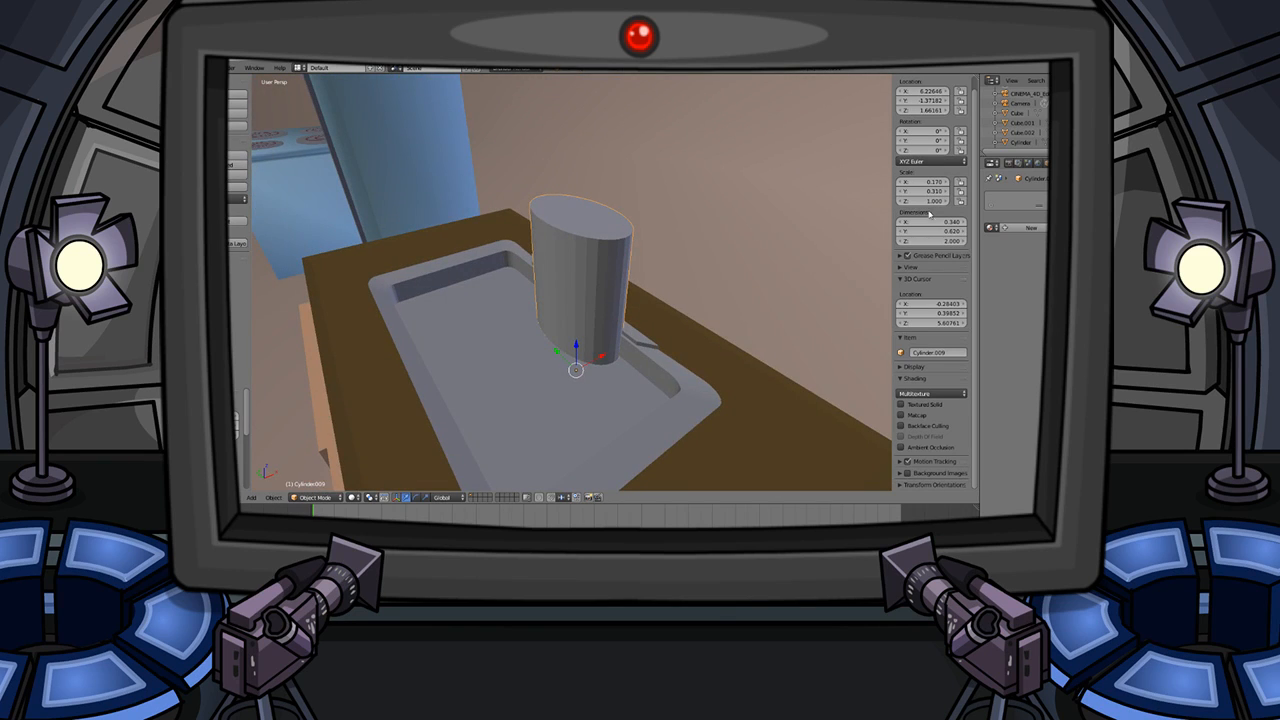
drag(867, 224, 855, 224)
middle_drag(786, 275, 648, 299)
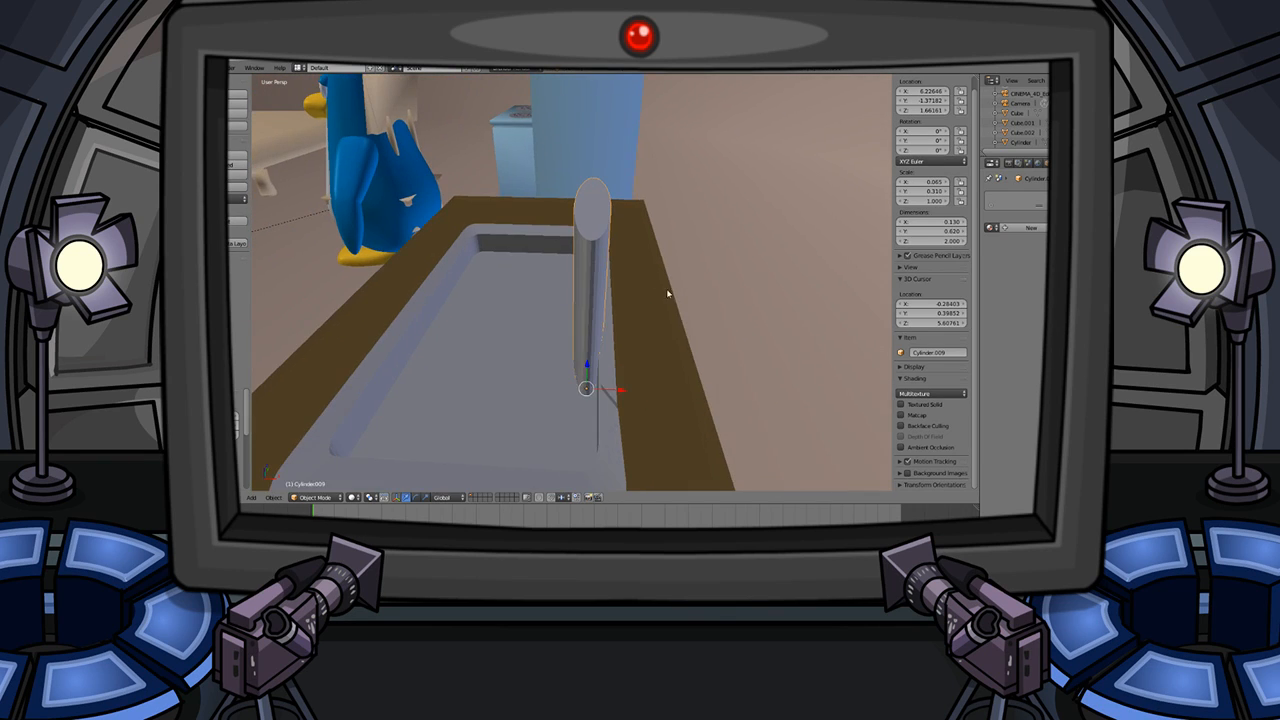
- Shift the cylinder along X toward the sink's rear rim and reduce its X dimension to 0.050
key(g)
key(x)
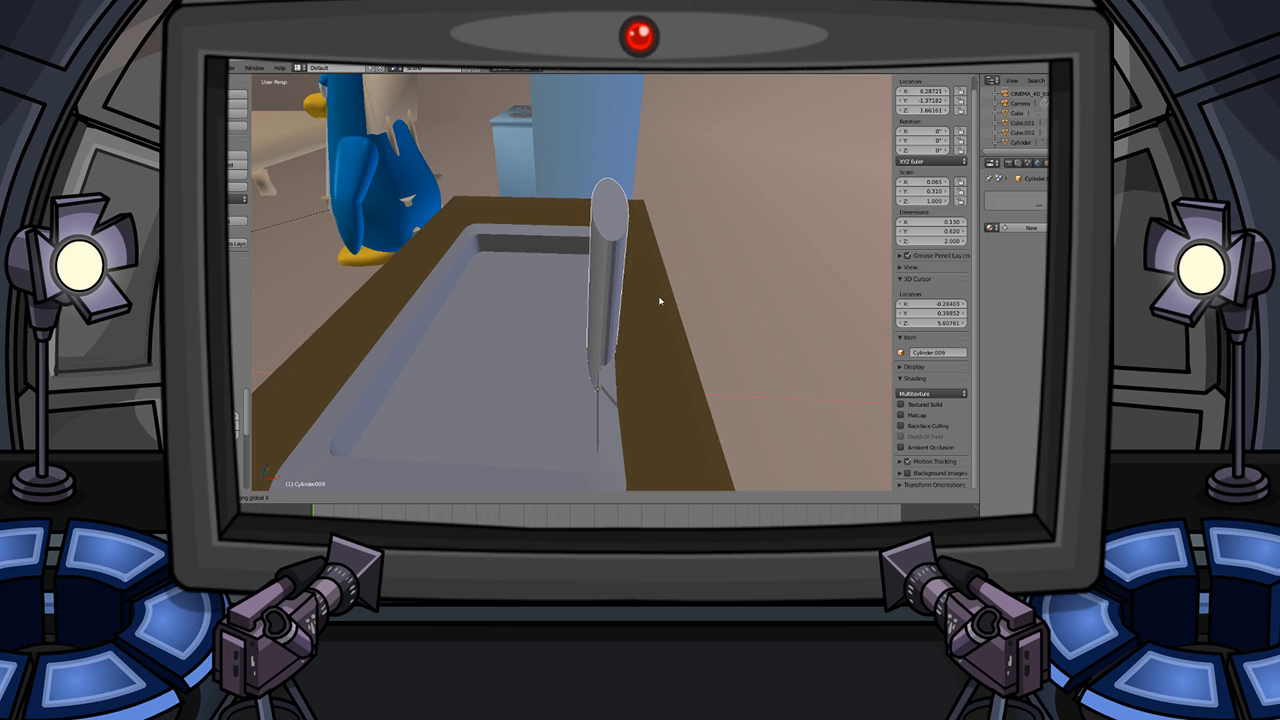
click(661, 296)
drag(934, 225, 896, 226)
middle_drag(720, 300, 612, 323)
scroll(655, 317, up, 1)
scroll(669, 304, up, 1)
- Place the thinned cylinder on the sink's rear ledge at about X 6.304, Y -1.371 and Z 1.664
key(g)
key(x)
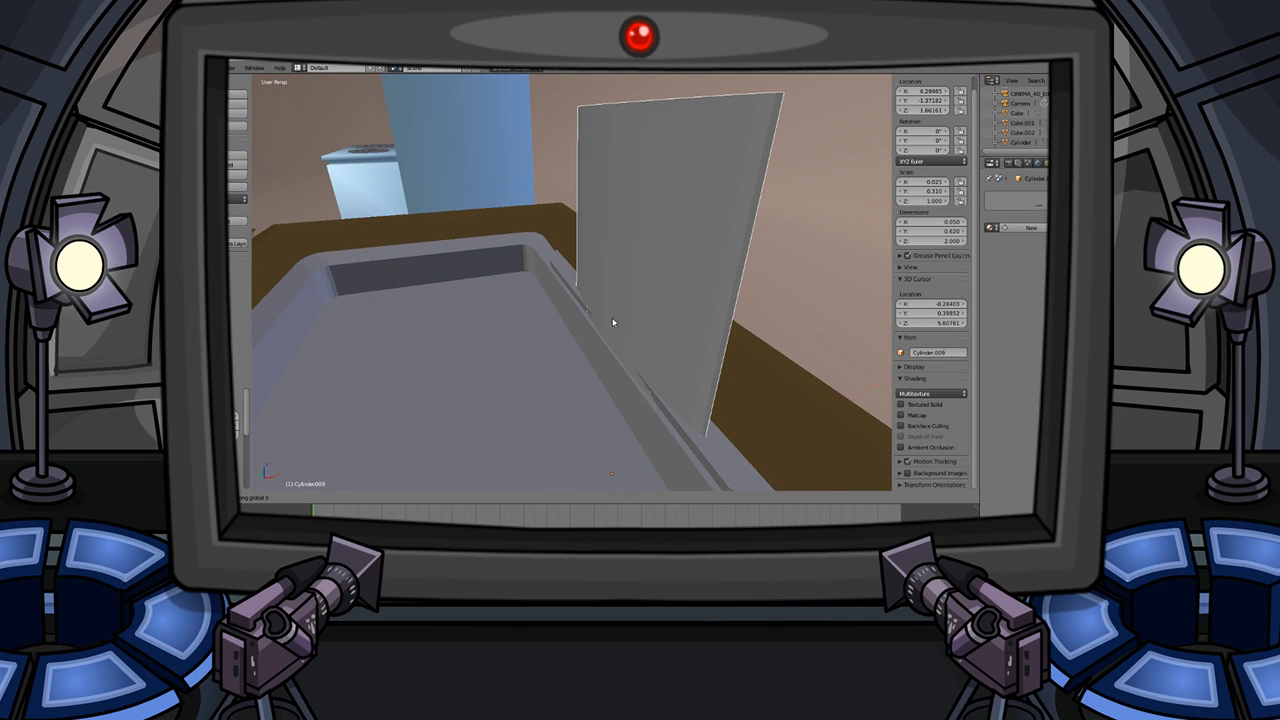
click(617, 331)
middle_drag(617, 331, 686, 337)
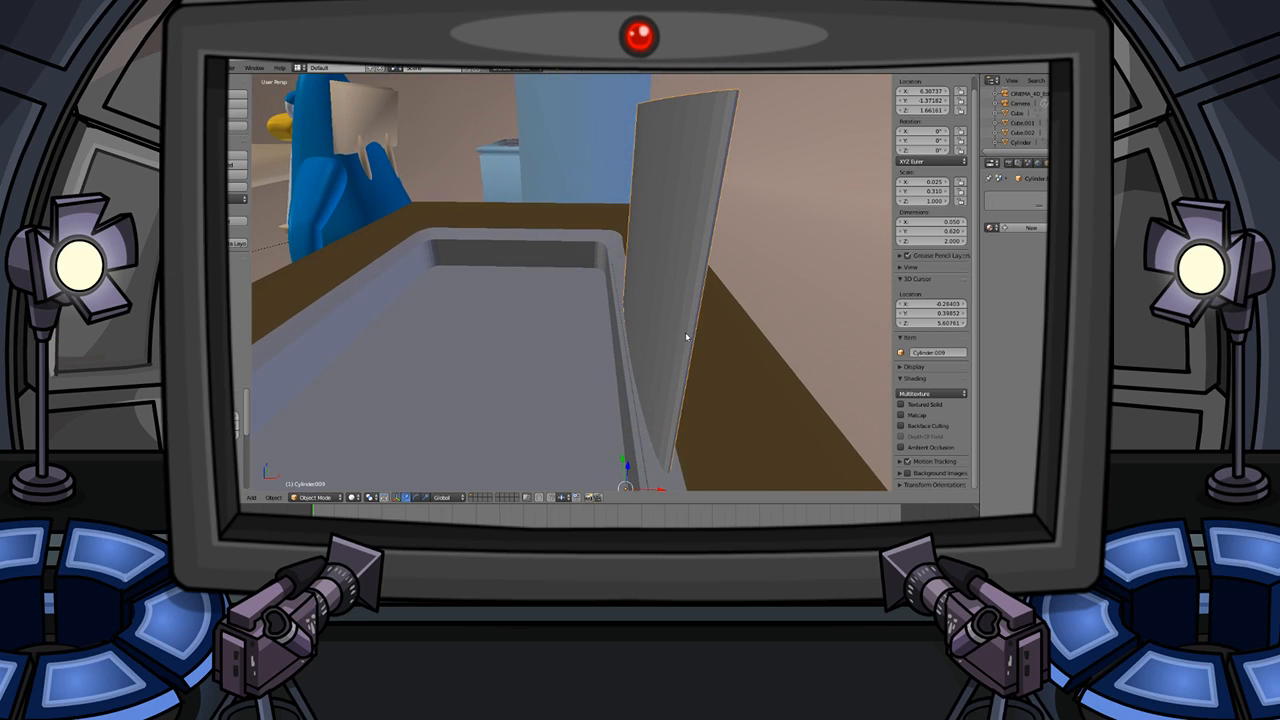
key(g)
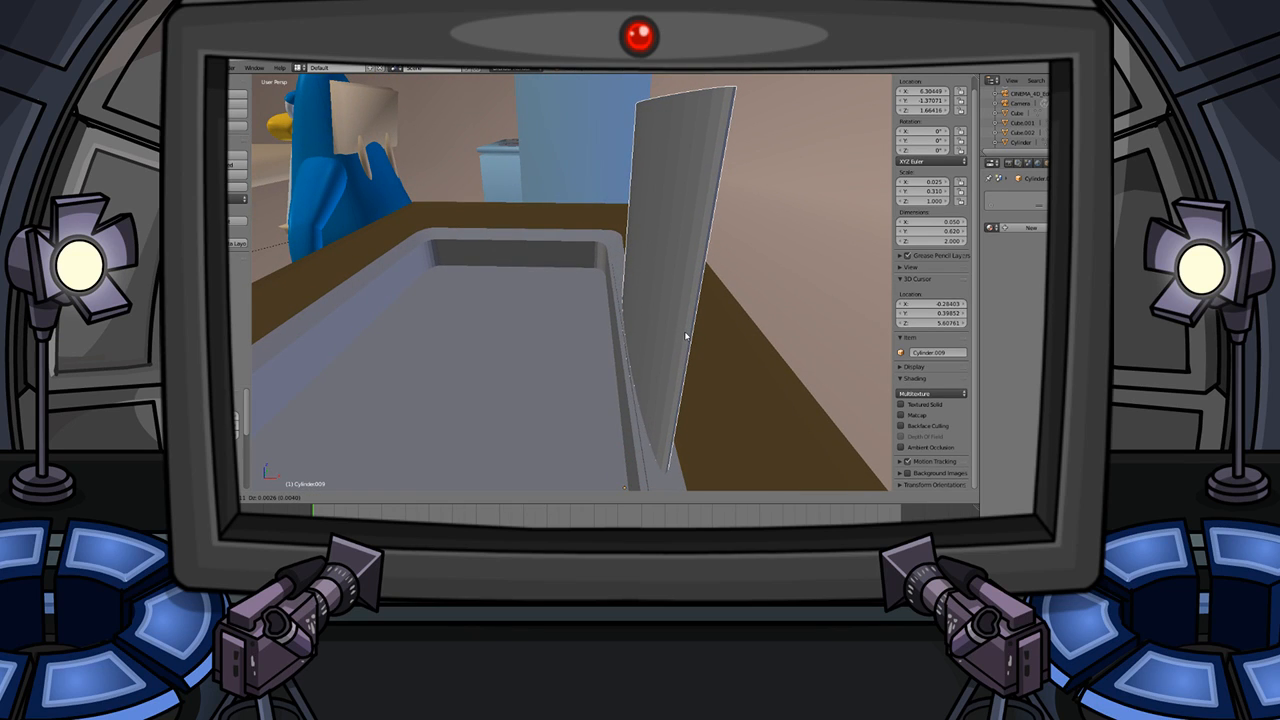
click(686, 336)
middle_drag(686, 336, 640, 343)
right_click(640, 343)
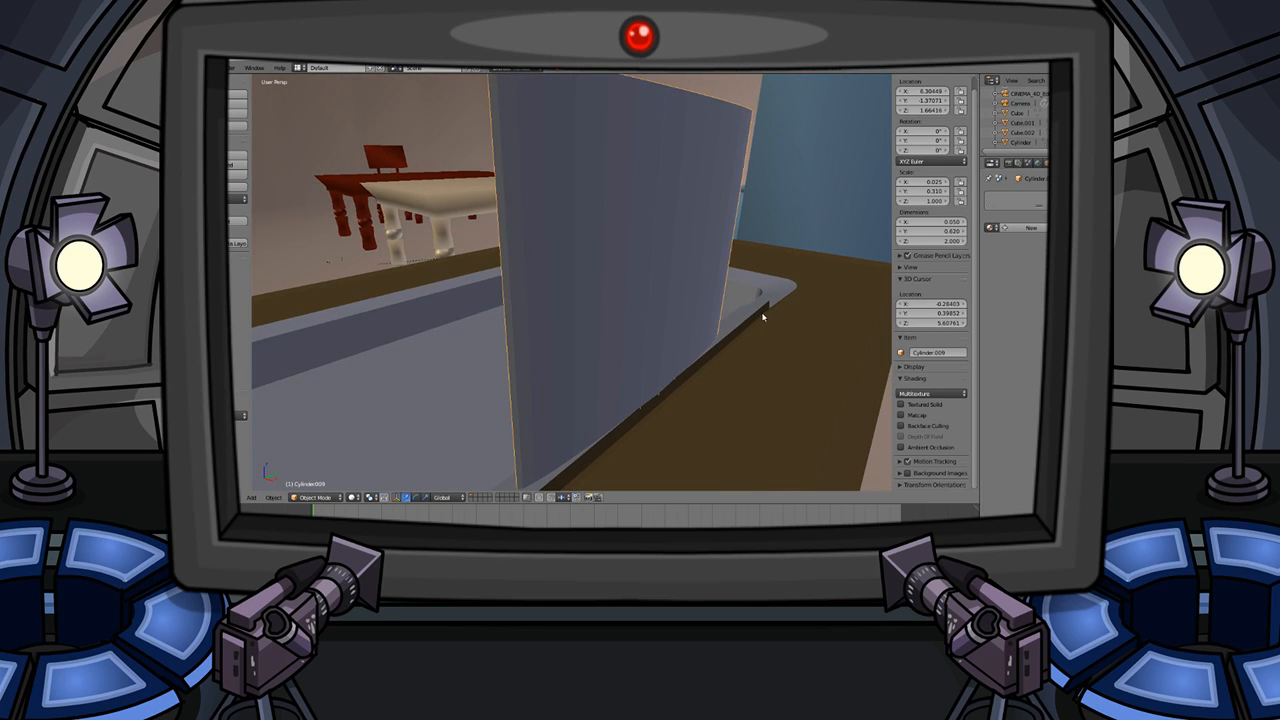
- Reduce the cylinder's dimensions to 0.030 in X, 0.060 in Y and 1.100 in Z
mouse_move(968, 232)
mouse_down()
mouse_move(940, 232)
mouse_move(951, 234)
mouse_move(946, 222)
mouse_up()
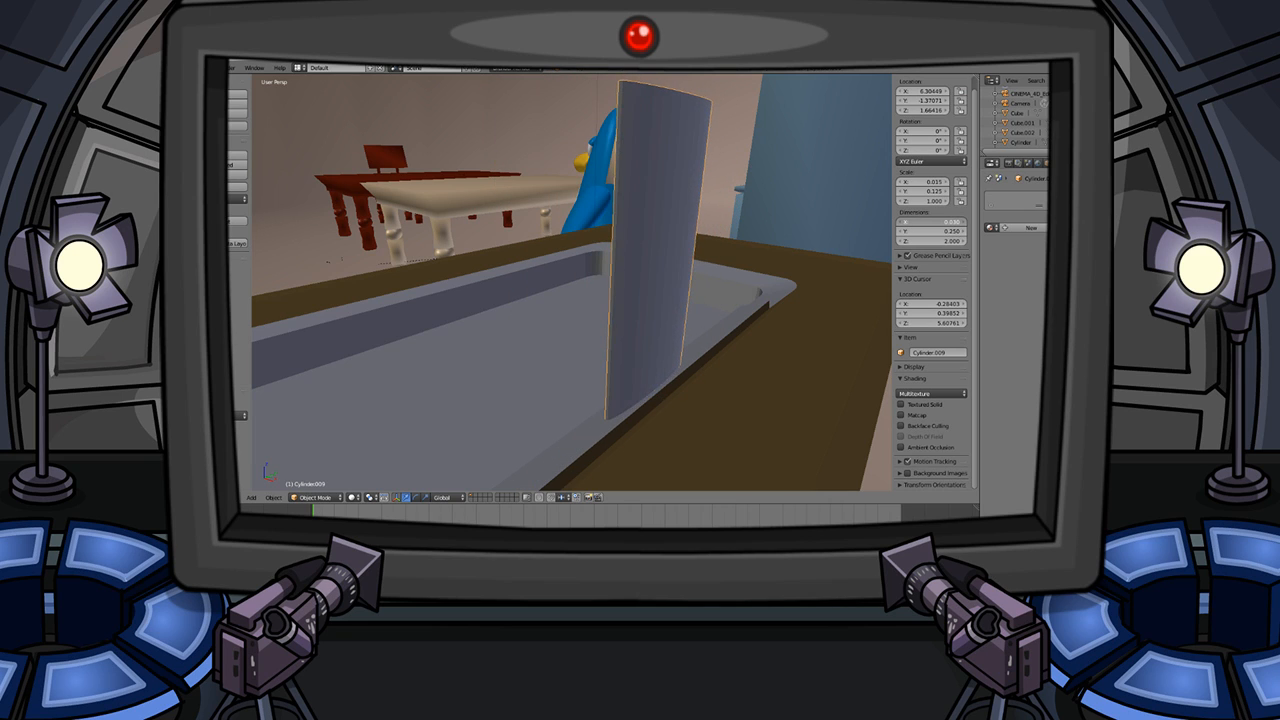
middle_drag(512, 309, 629, 306)
scroll(630, 306, up, 3)
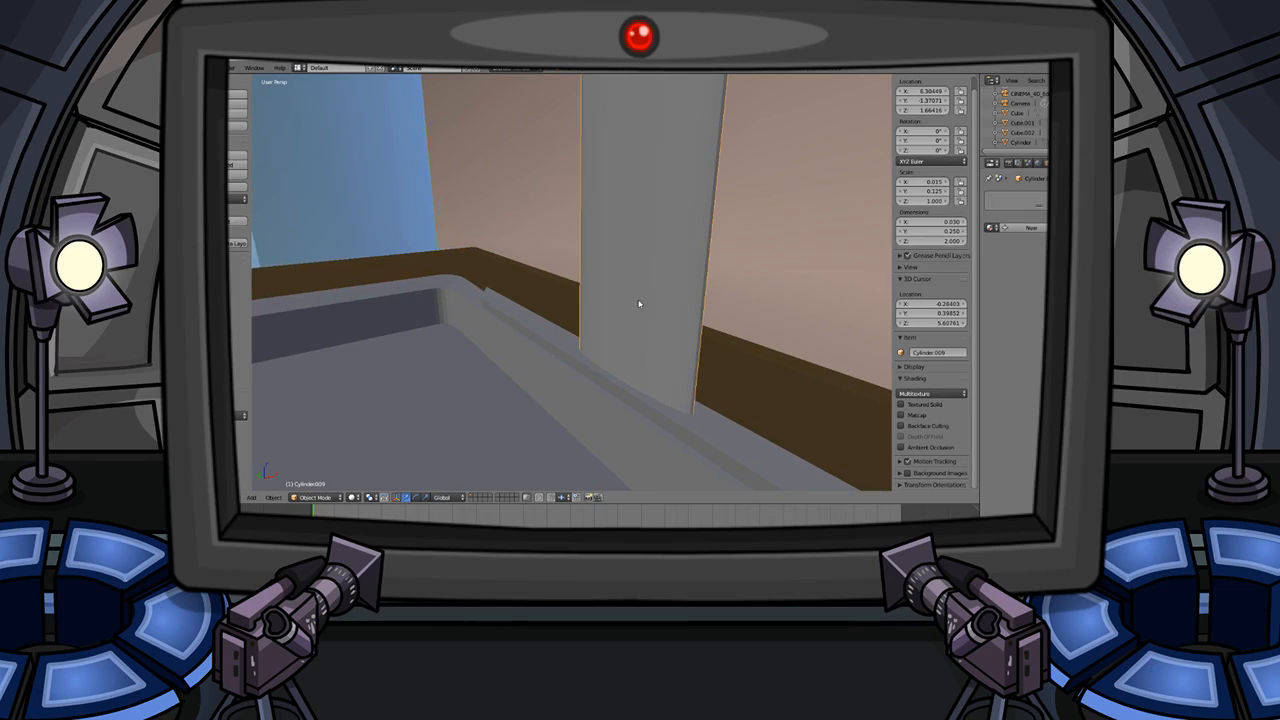
drag(924, 234, 900, 242)
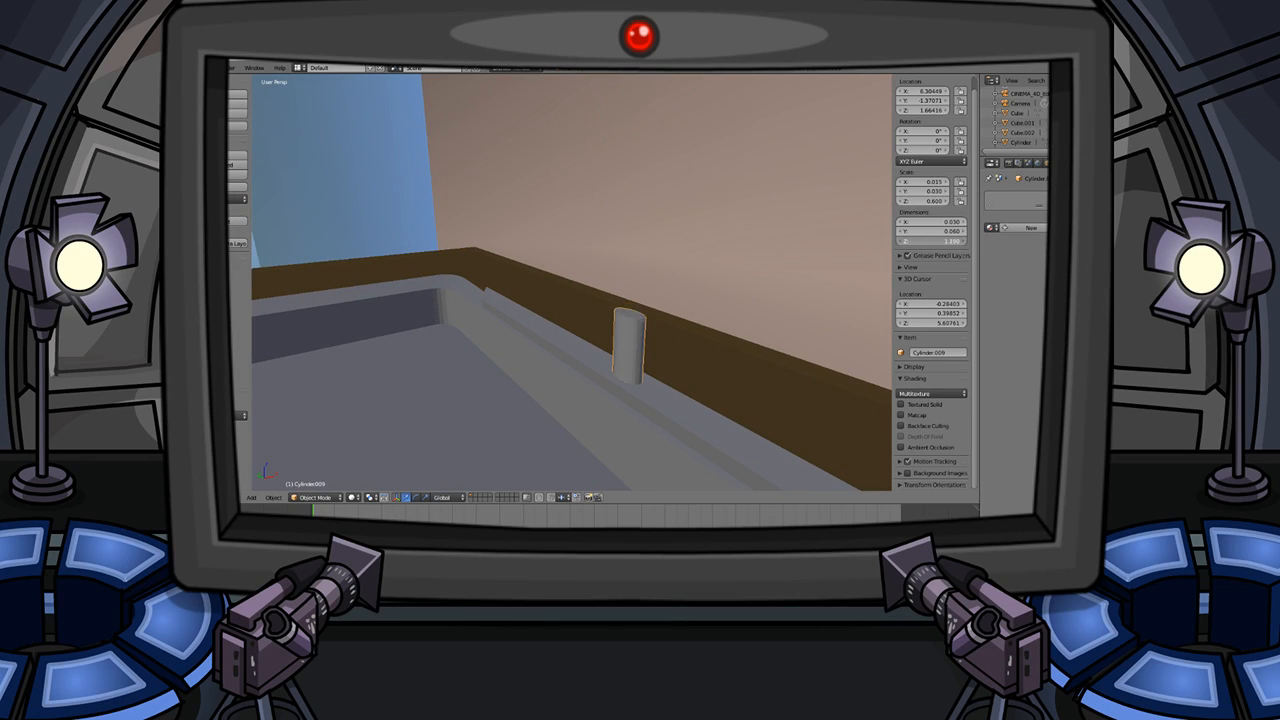
middle_drag(797, 311, 600, 374)
scroll(670, 300, down, 9)
scroll(558, 299, up, 7)
scroll(558, 299, up, 6)
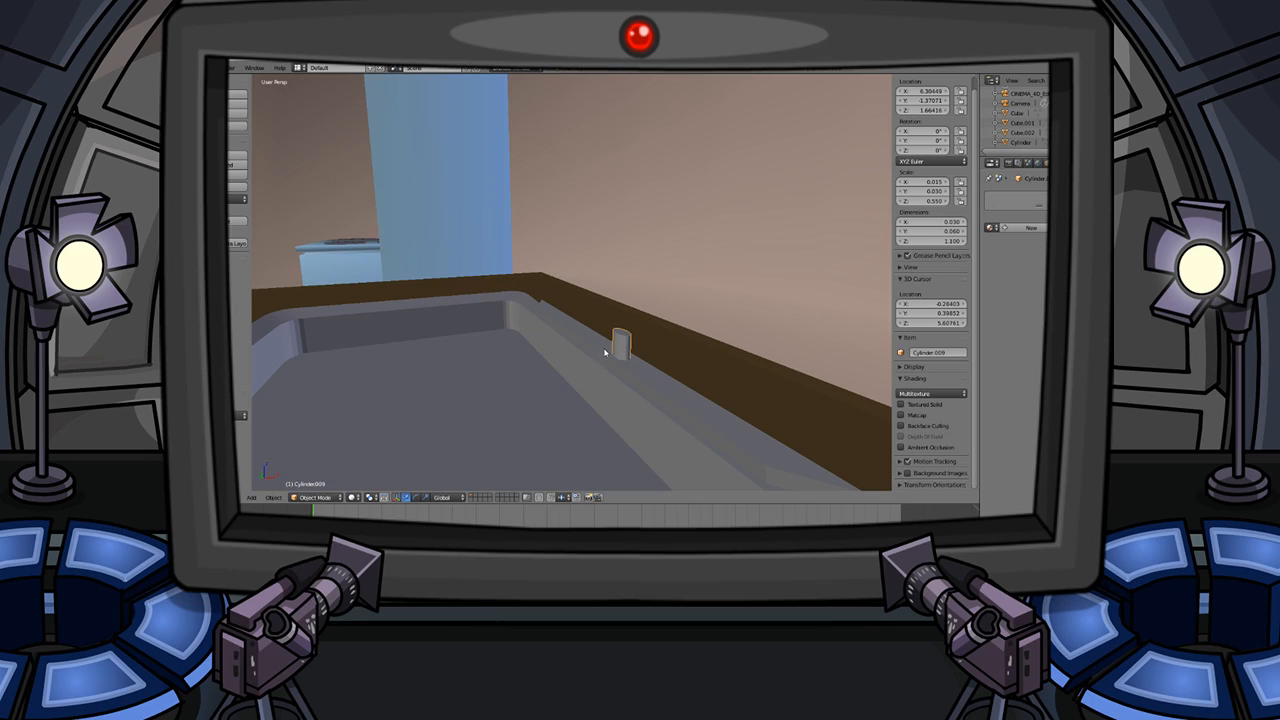
scroll(625, 357, up, 3)
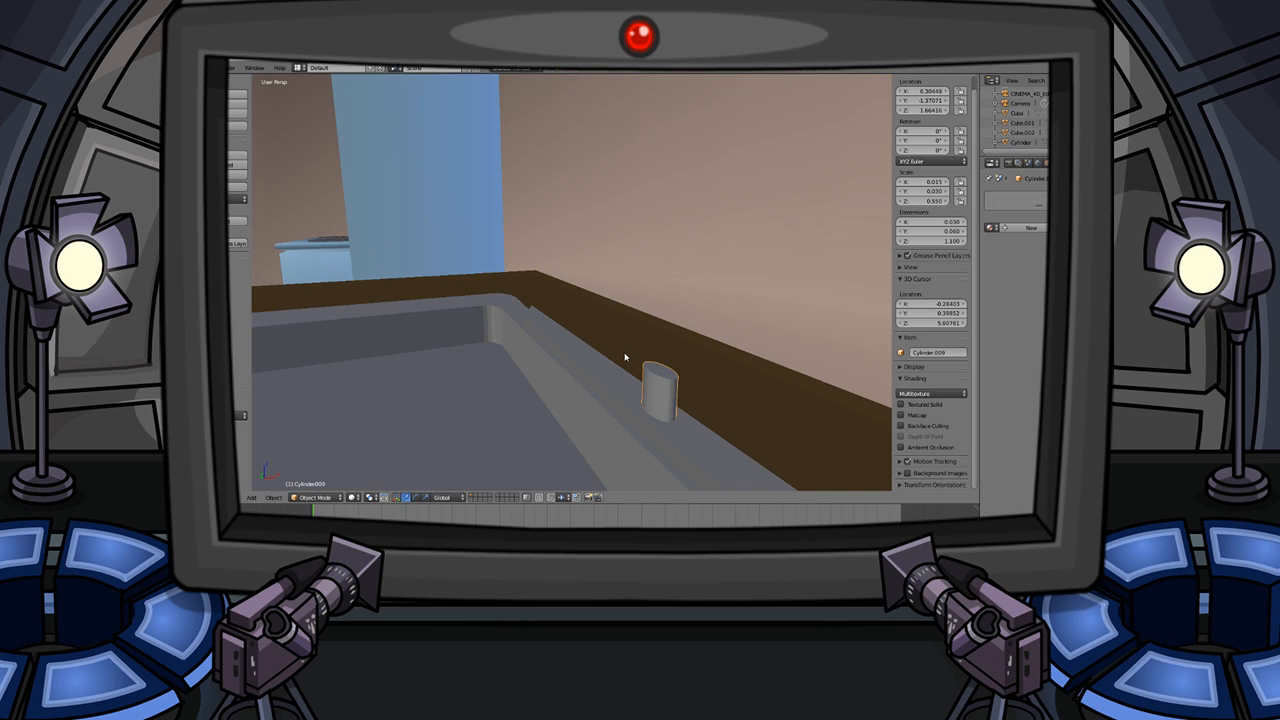
- Widen the cylinder on the rear rim to an X dimension of 0.050
middle_drag(625, 357, 690, 378)
drag(938, 223, 934, 223)
middle_drag(700, 346, 625, 372)
key(s)
key(x)
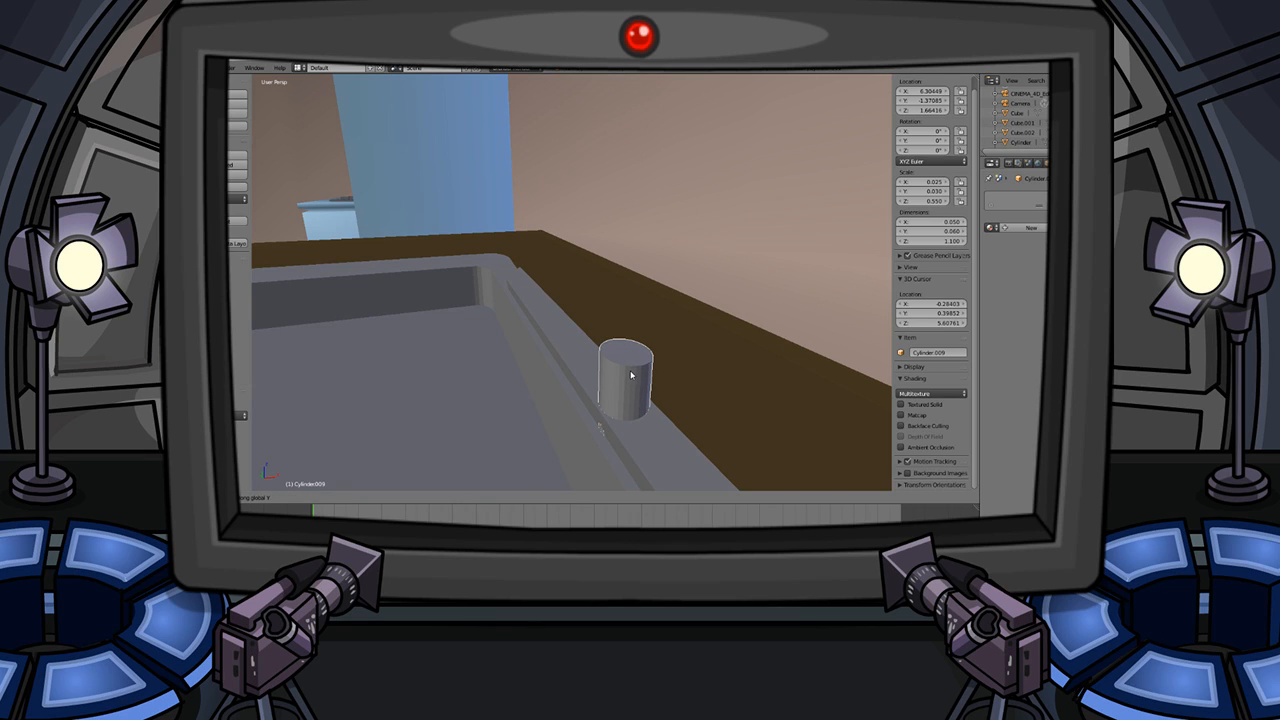
click(633, 376)
- Fine-tune the cylinder's position along X so it sits centred on the sink's rear ledge
middle_drag(633, 377, 619, 370)
key(g)
key(y)
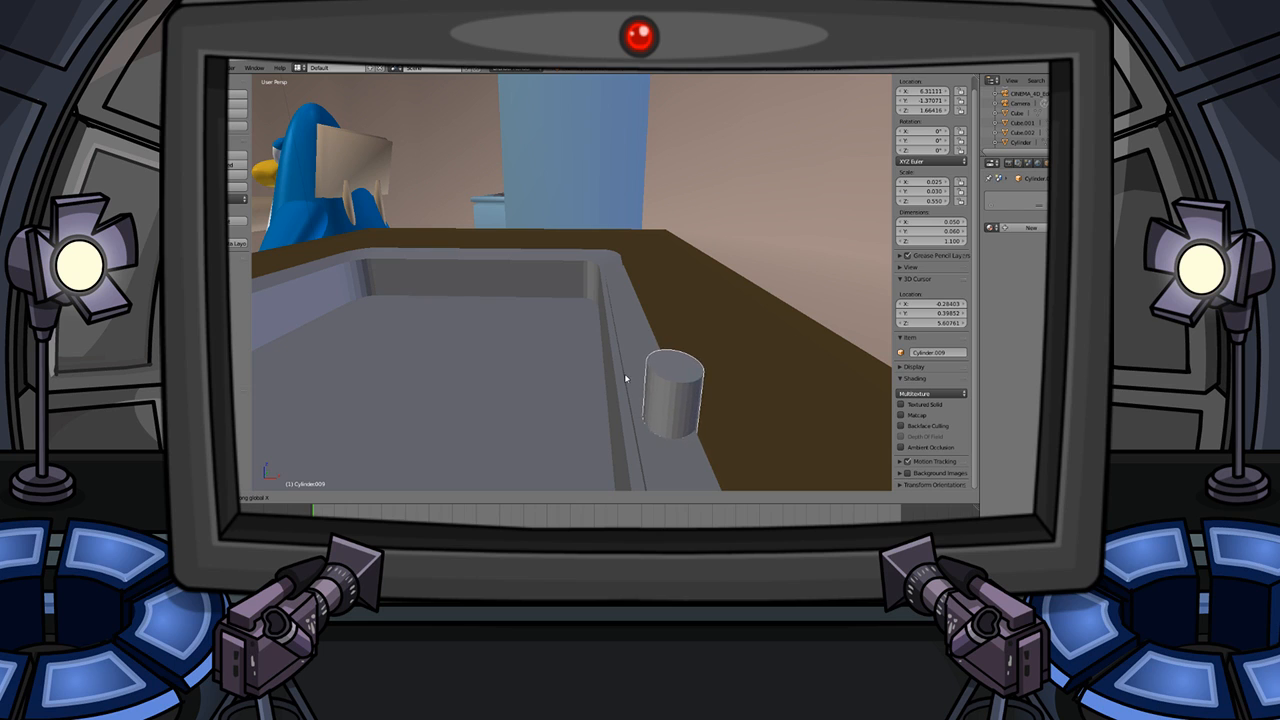
click(621, 373)
middle_drag(655, 373, 612, 362)
scroll(626, 374, down, 3)
scroll(614, 366, up, 3)
scroll(612, 363, down, 5)
scroll(617, 369, up, 3)
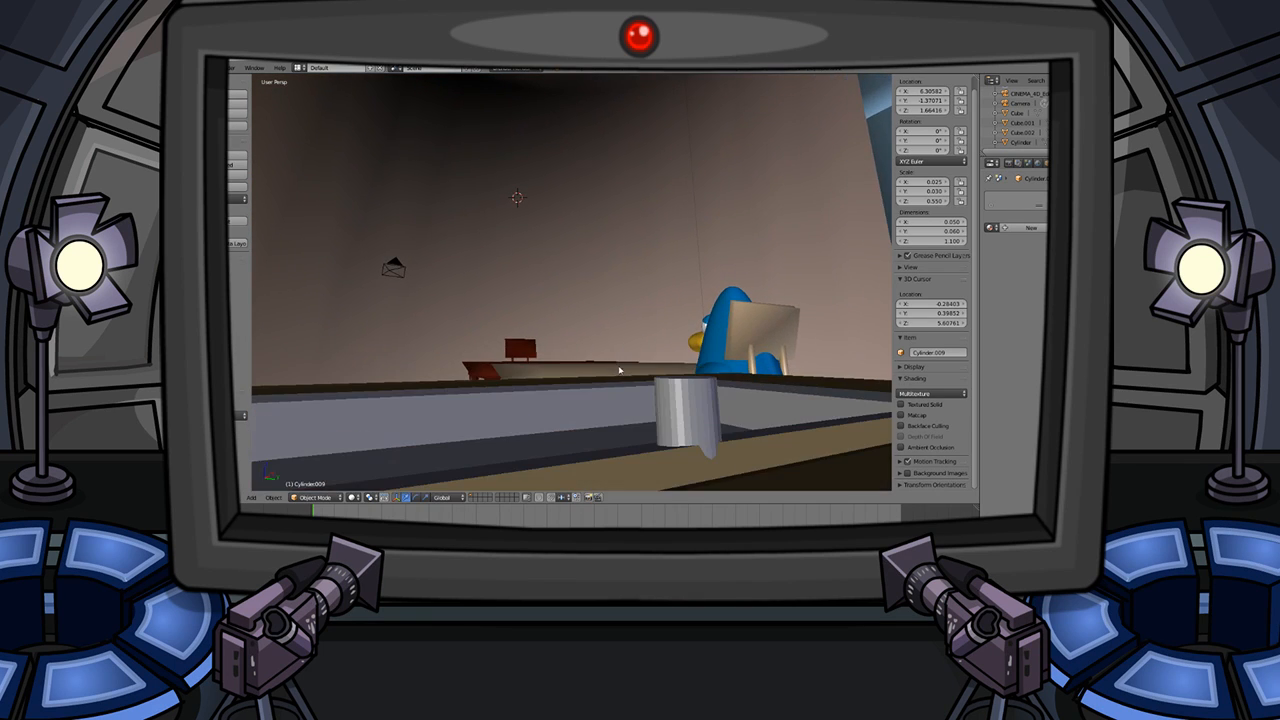
key(g)
key(z)
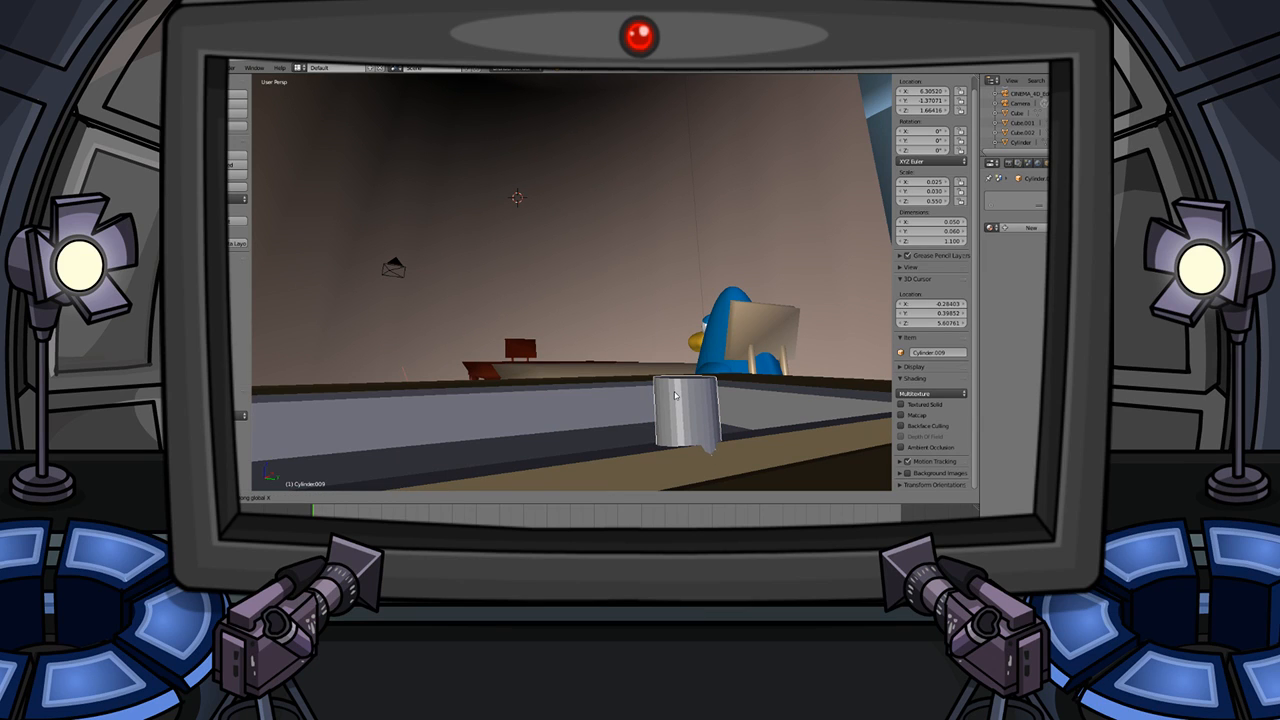
click(674, 396)
- Shorten the cylinder to a Z dimension of 0.120 and raise it along Z to about 2.209, onto the rear rim
middle_drag(674, 396, 608, 396)
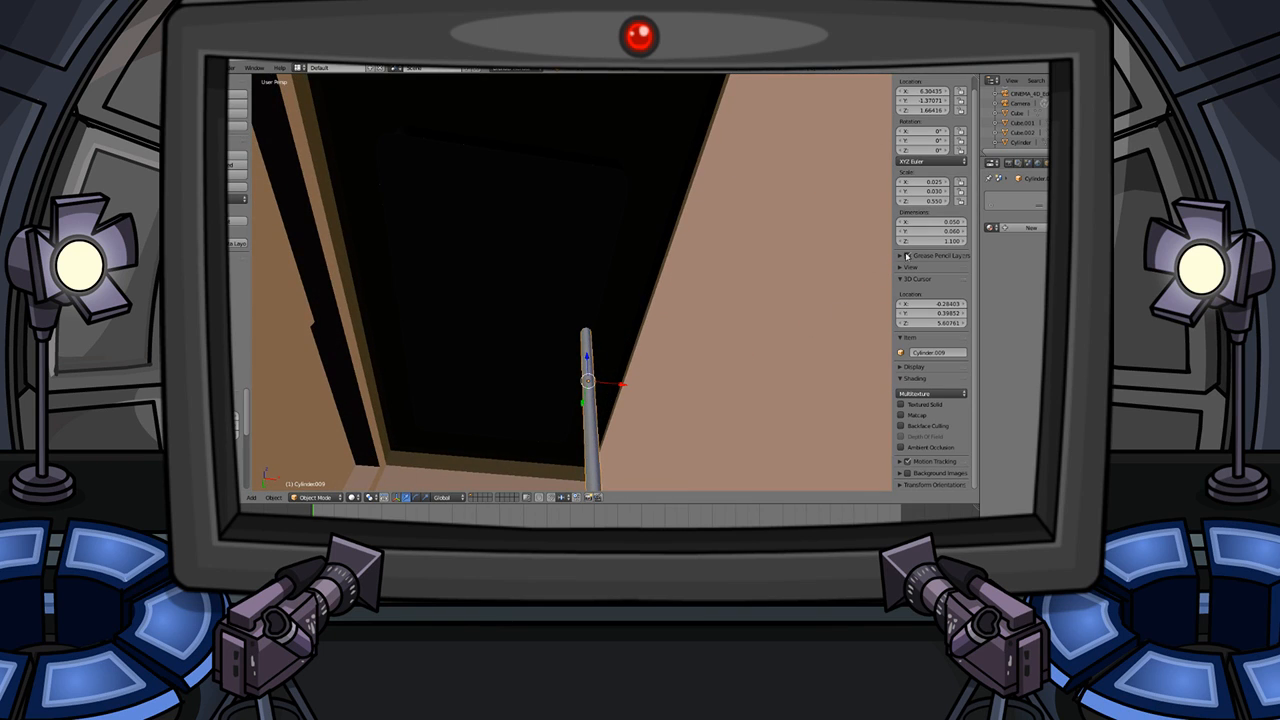
key(s)
key(z)
click(621, 366)
key(g)
key(z)
click(624, 322)
drag(585, 313, 592, 265)
middle_drag(592, 265, 632, 376)
key(g)
key(z)
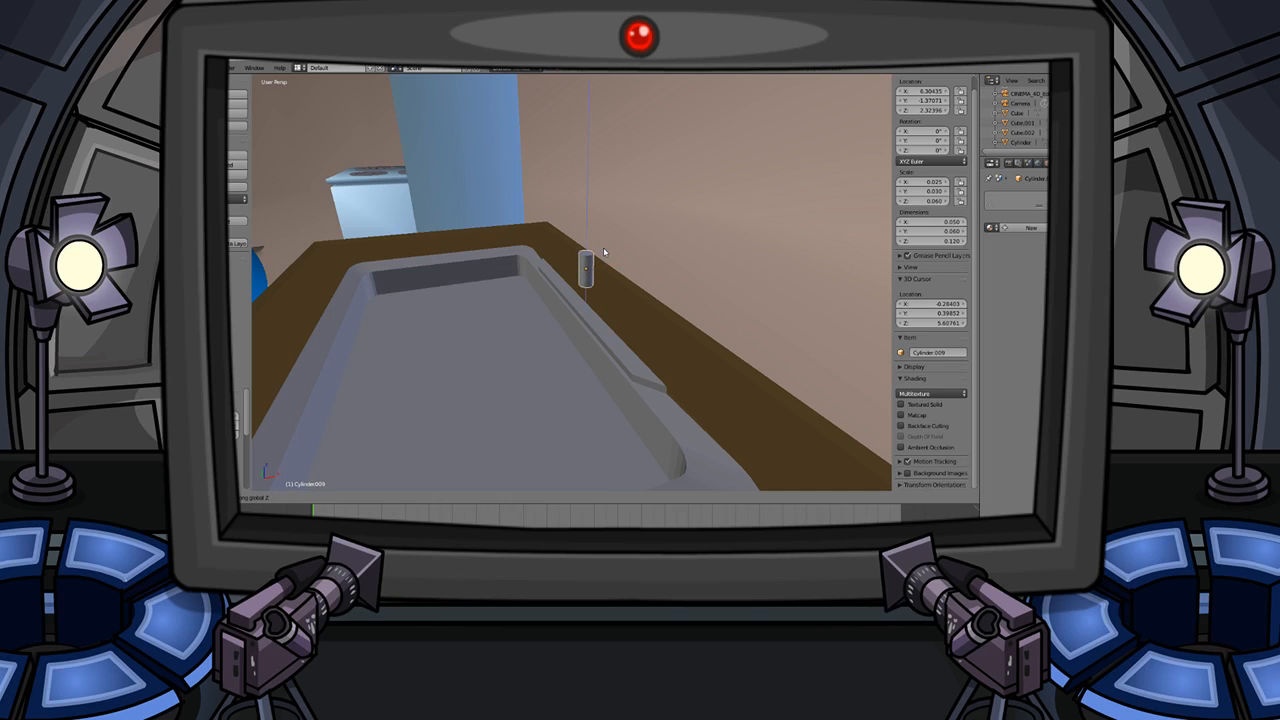
click(603, 283)
- Scale the small cylinder's bottom face inward in Edit Mode to taper it like a cup
scroll(604, 298, up, 5)
middle_drag(650, 335, 703, 416)
key(Tab)
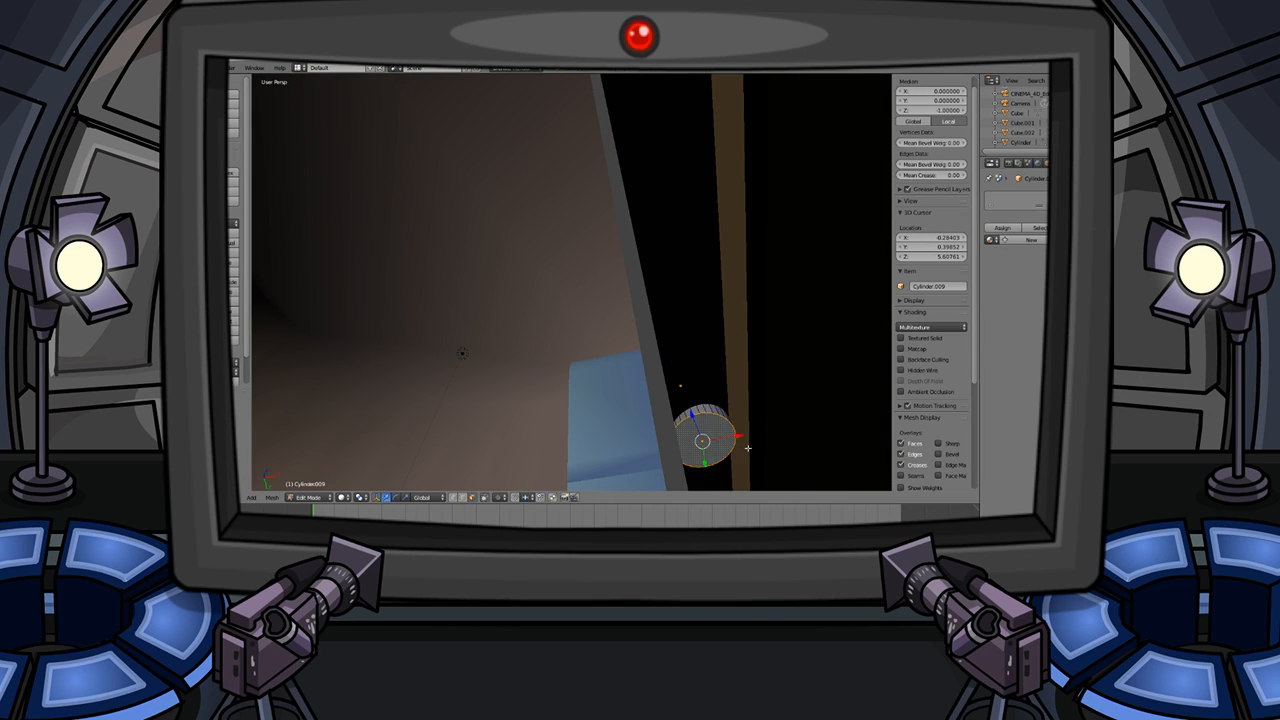
key(s)
click(733, 446)
key(Tab)
middle_drag(531, 369, 650, 362)
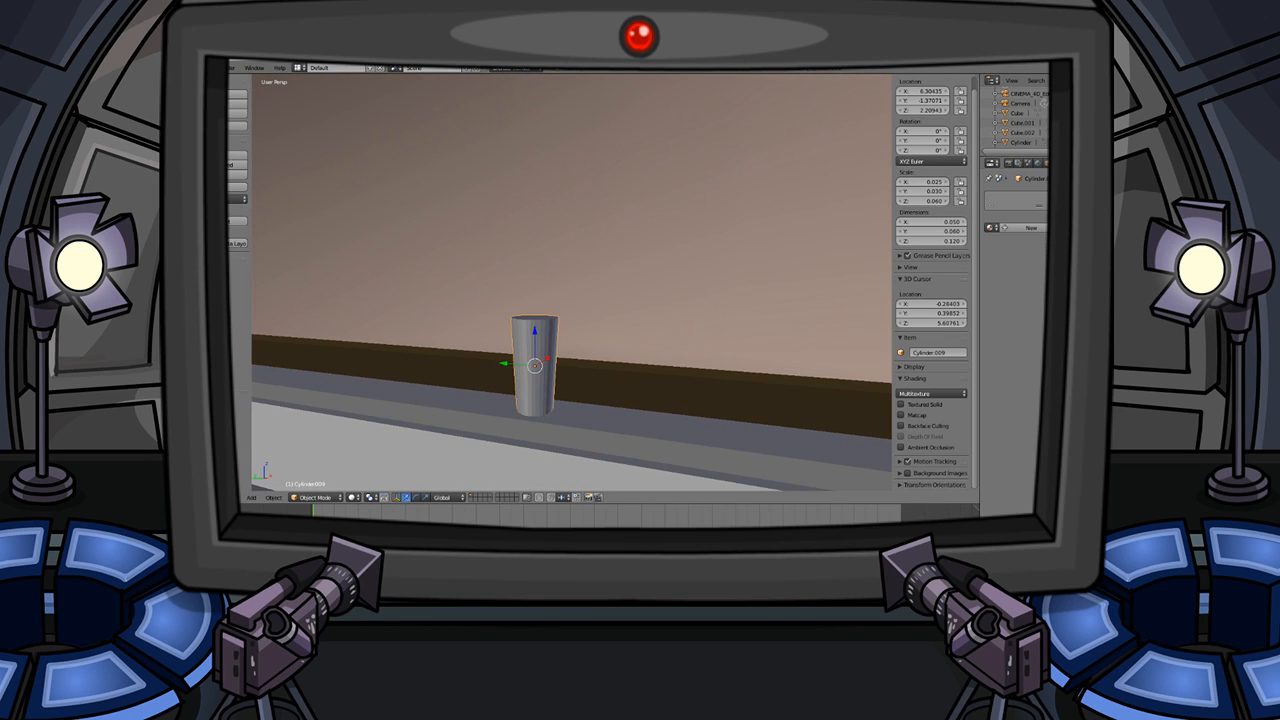
- Lower the small tapered cylinder along Z to about 2.130, sinking it partly into the sink's rear ledge
middle_drag(563, 303, 502, 327)
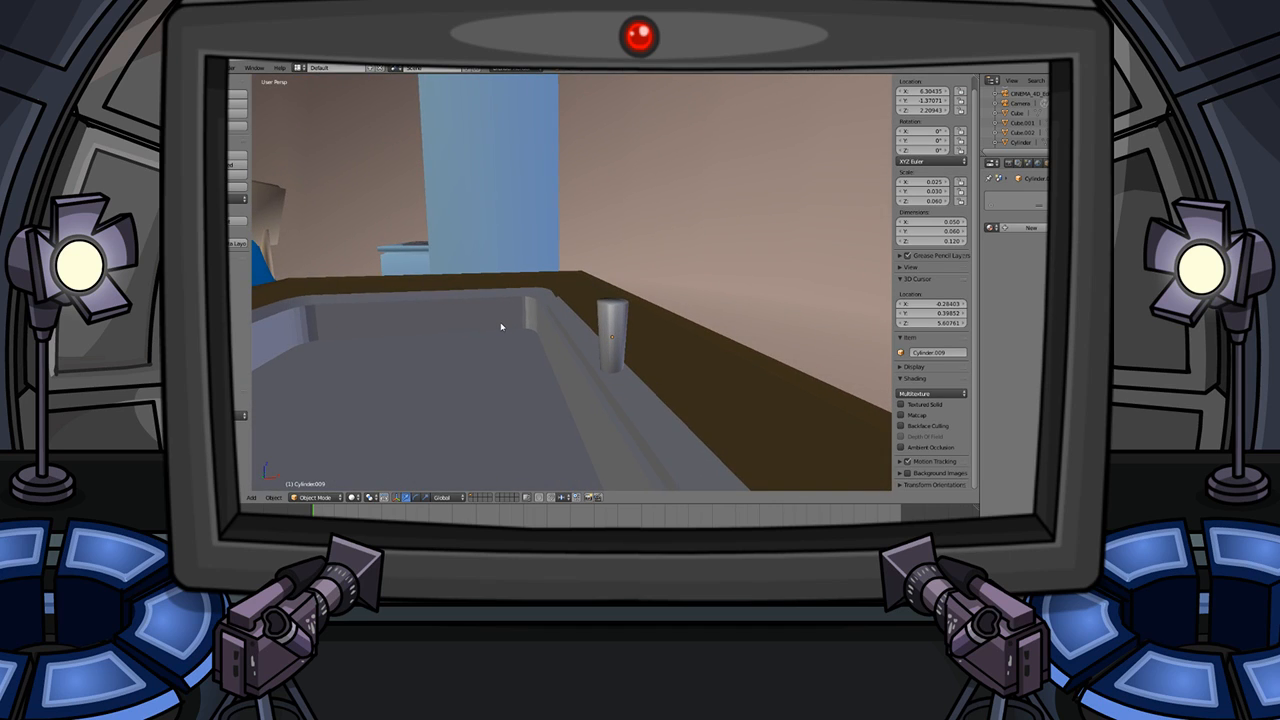
right_click(612, 335)
key(g)
key(z)
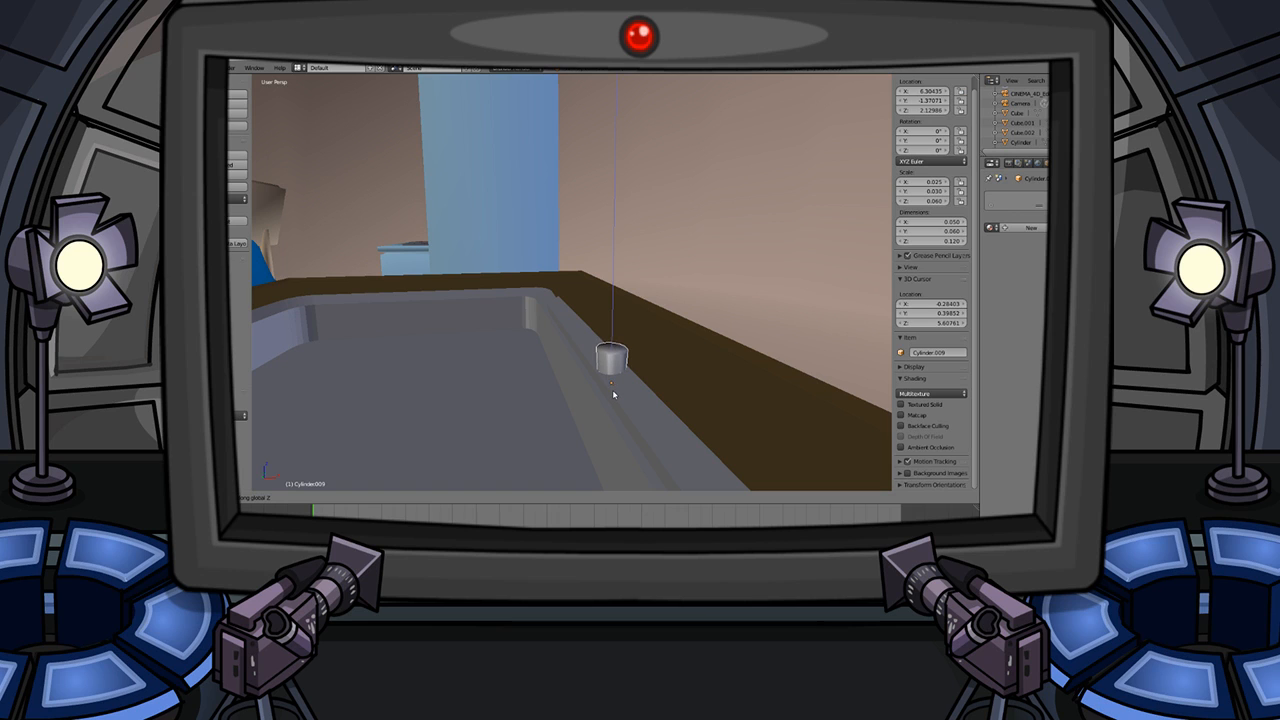
click(612, 389)
middle_drag(551, 383, 522, 380)
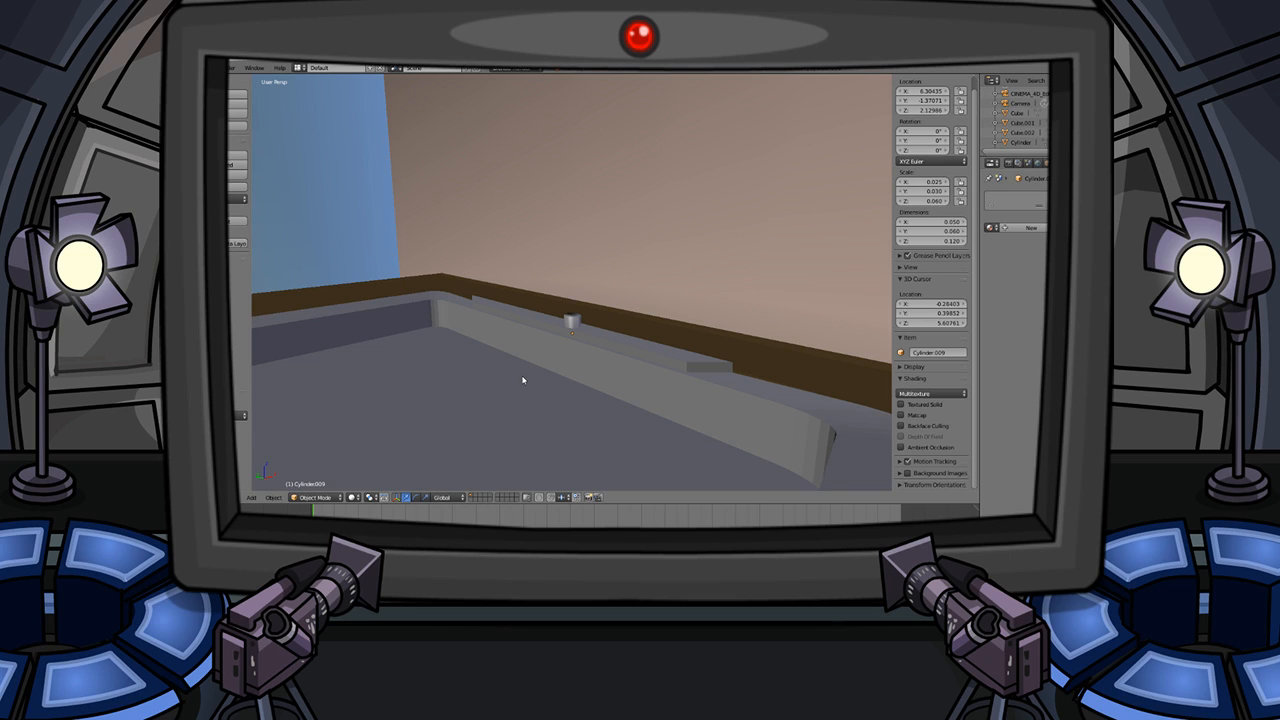
- Extend the small cylinder's top with a short band in Edit Mode, to a Z dimension of 0.128
scroll(522, 380, up, 4)
key(Tab)
key(Tab)
middle_drag(522, 380, 551, 372)
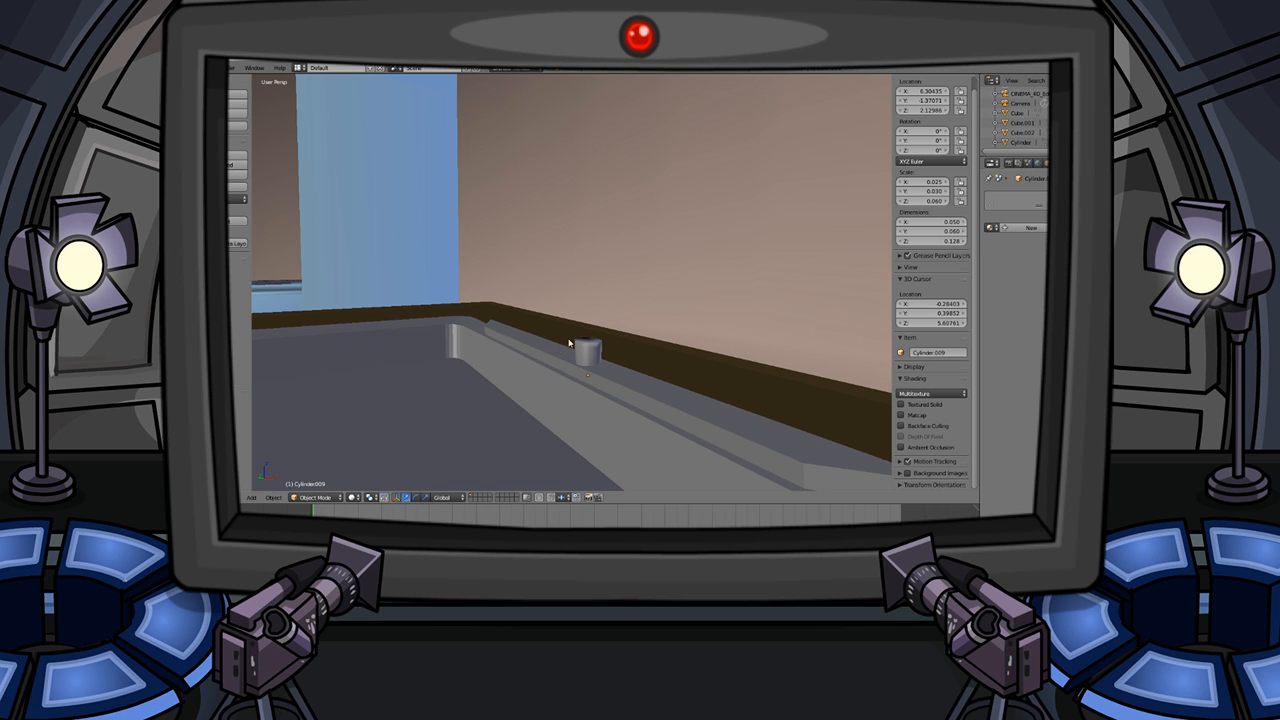
- Extrude one narrow side face just below the cylinder's top outward to form a thin lever handle
key(Tab)
scroll(563, 345, up, 4)
right_click(629, 431)
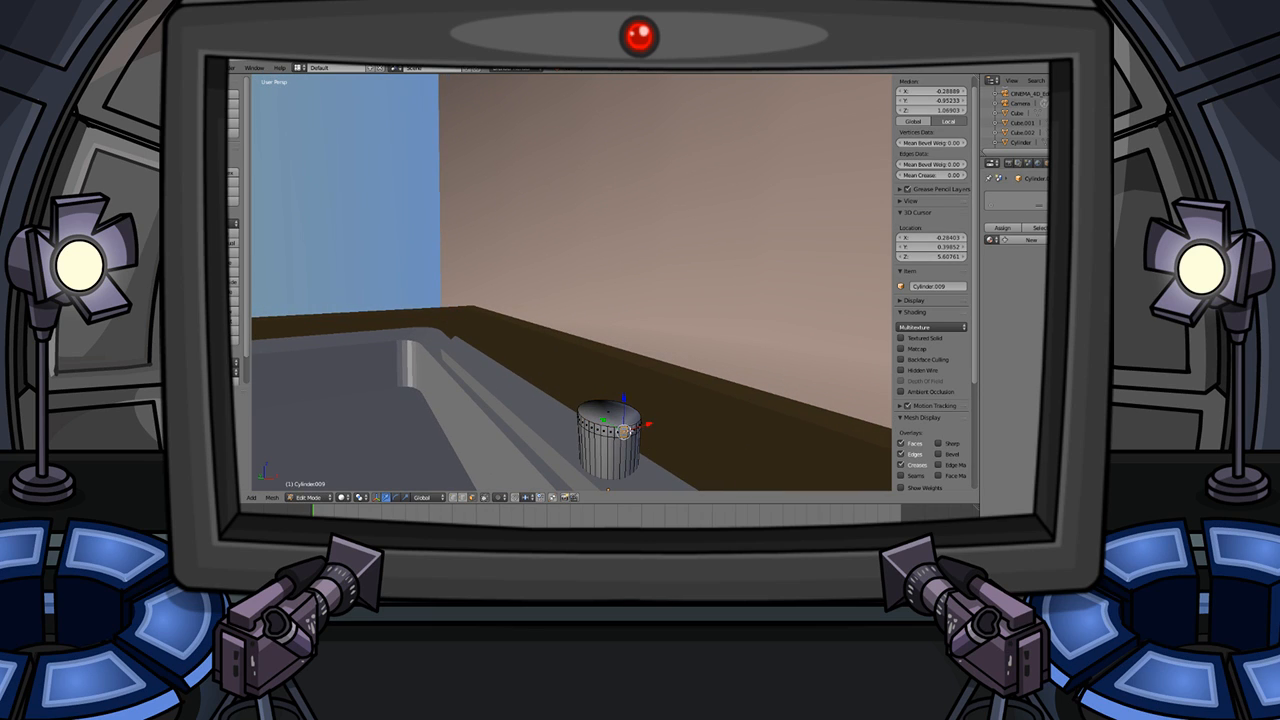
key(e)
click(666, 450)
middle_drag(666, 450, 643, 417)
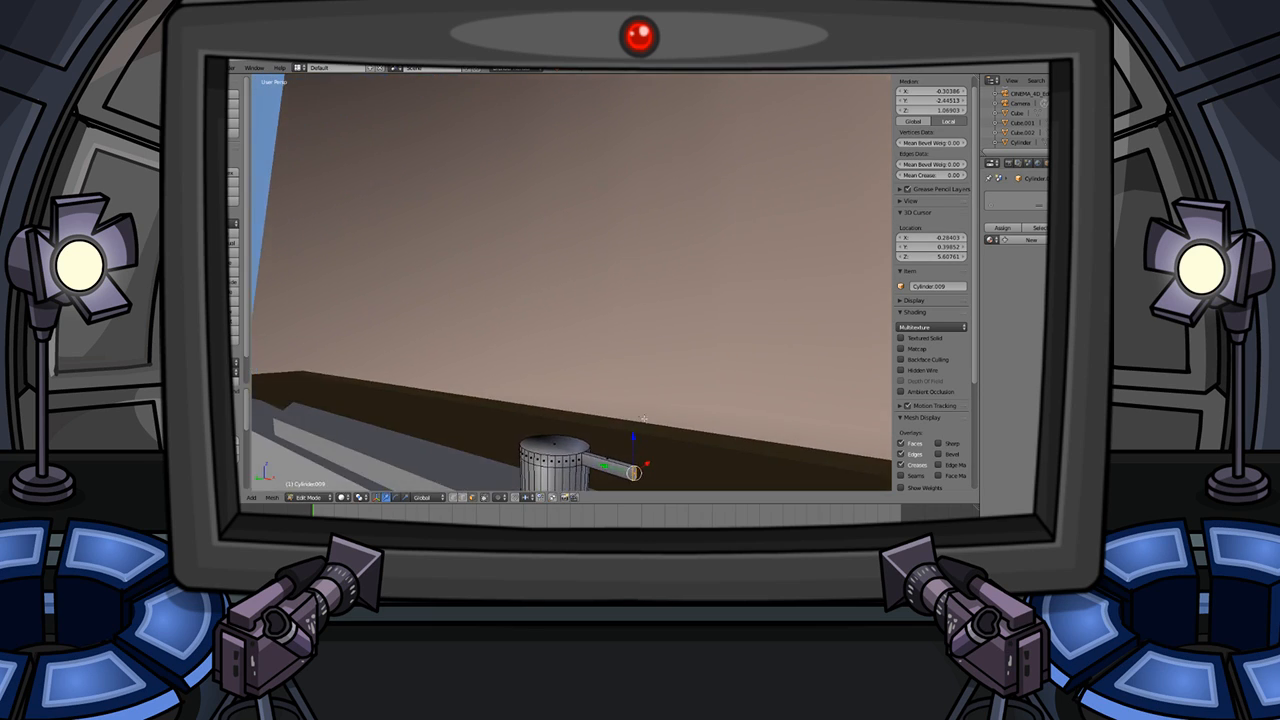
- Scale down the end face of the lever handle and rotate it
key(s)
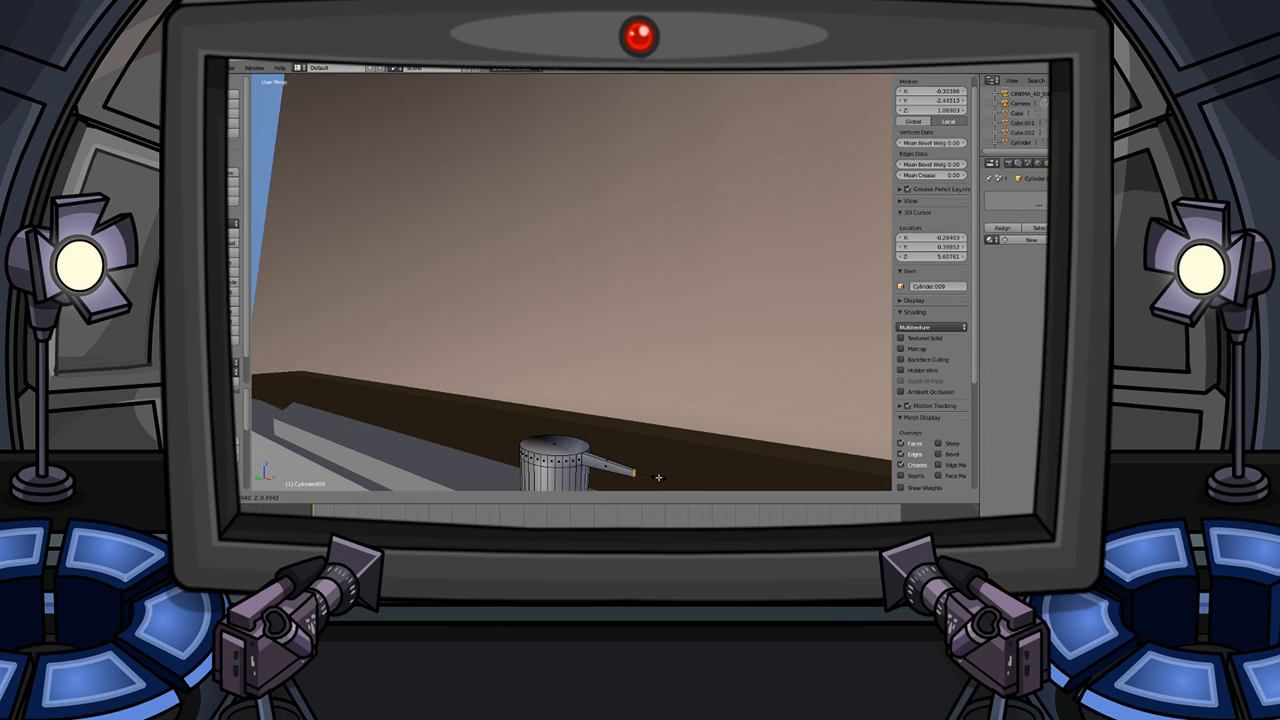
click(657, 477)
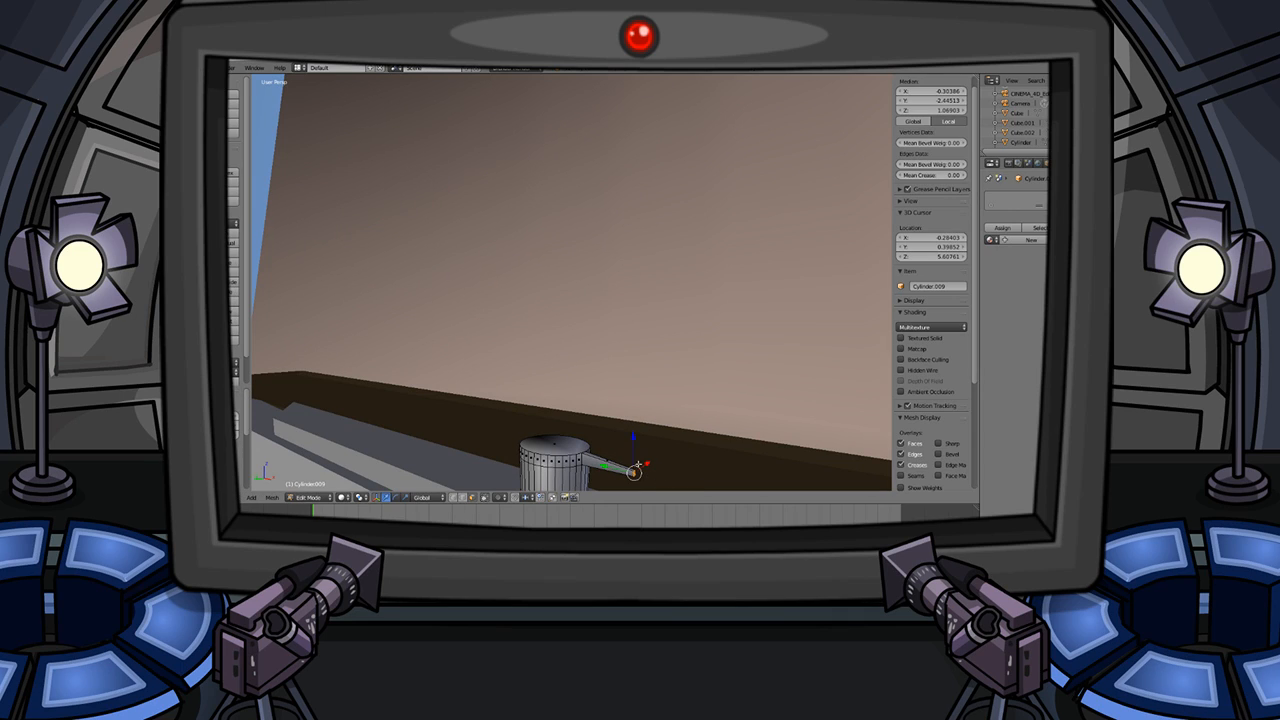
key(r)
click(690, 440)
- Select the whole lever handle by growing the selection from one of its faces
middle_drag(688, 440, 626, 280)
scroll(614, 445, down, 5)
scroll(612, 430, up, 7)
scroll(626, 280, up, 2)
key(ctrl+KP_Add)
scroll(606, 420, down, 1)
middle_drag(690, 372, 614, 398)
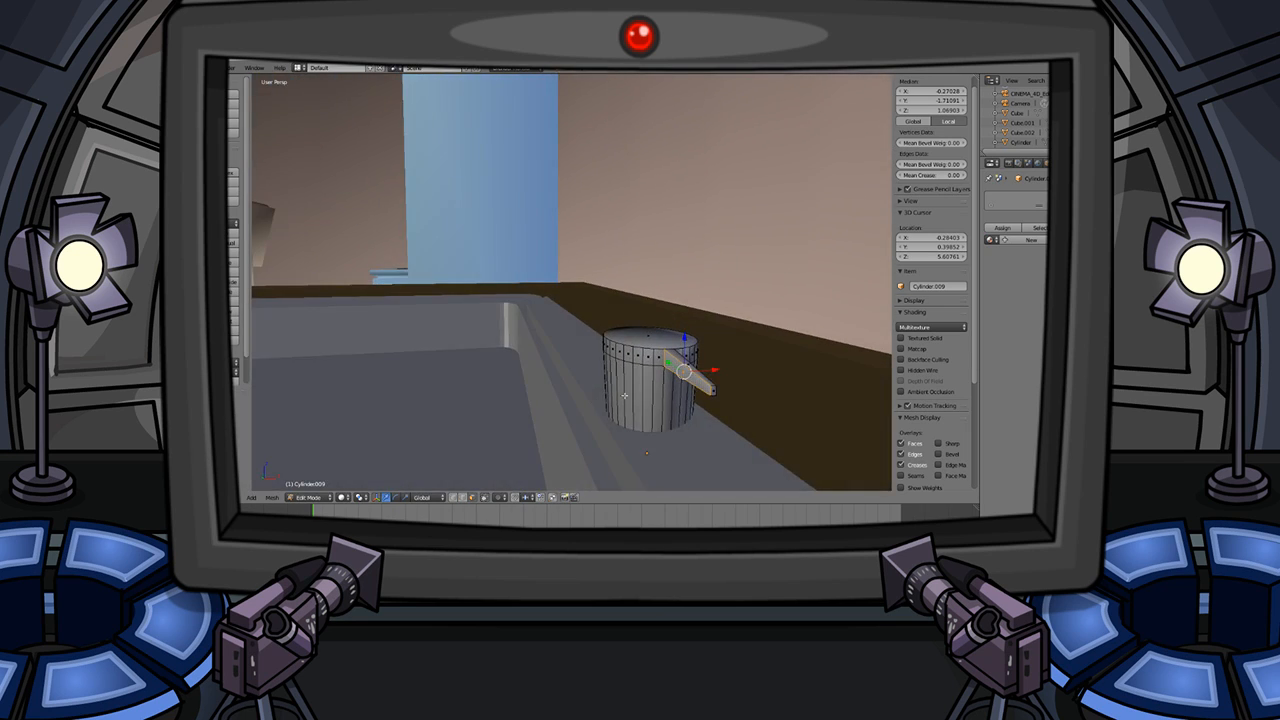
mouse_move(690, 368)
middle_down()
mouse_move(678, 374)
mouse_move(700, 386)
middle_up()
scroll(698, 380, down, 5)
scroll(697, 377, up, 4)
shift+middle_drag(616, 268, 612, 347)
right_click(635, 431)
key(ctrl+KP_Add)
middle_drag(635, 431, 682, 437)
scroll(682, 437, down, 3)
scroll(675, 420, up, 2)
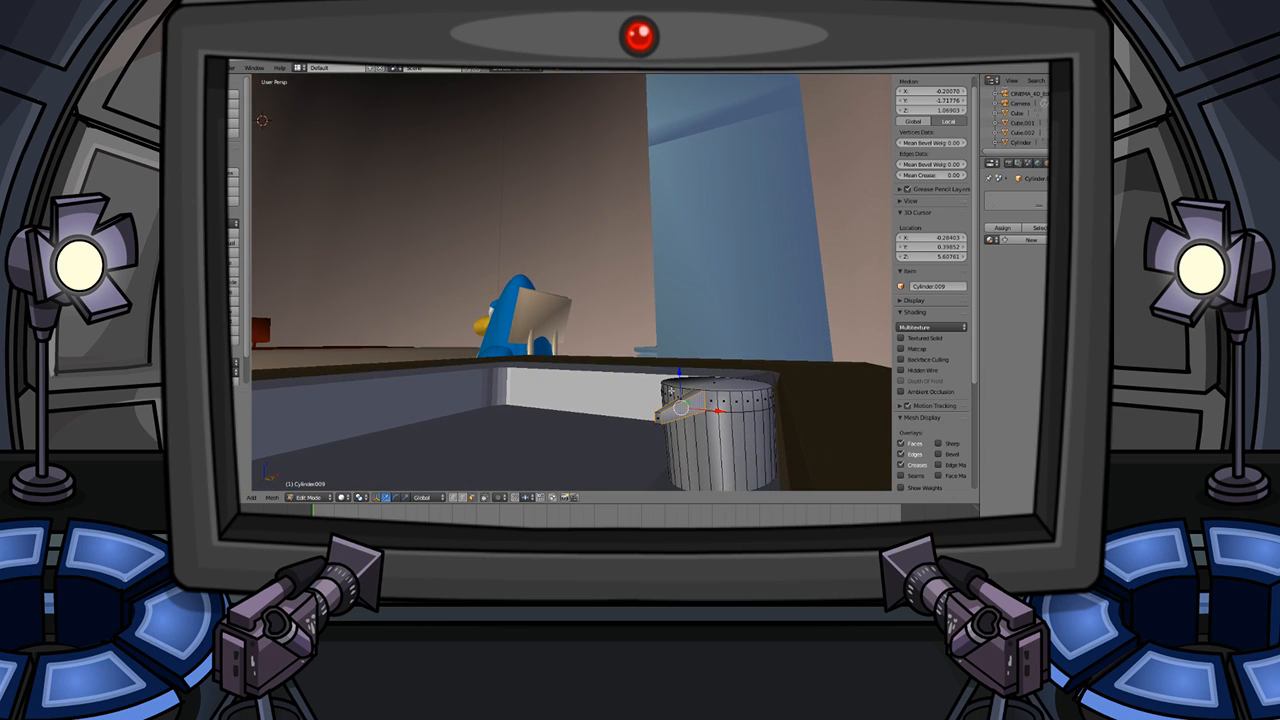
- Tilt the lever handle upward so it rises away from the cylindrical tap base
middle_drag(675, 420, 737, 409)
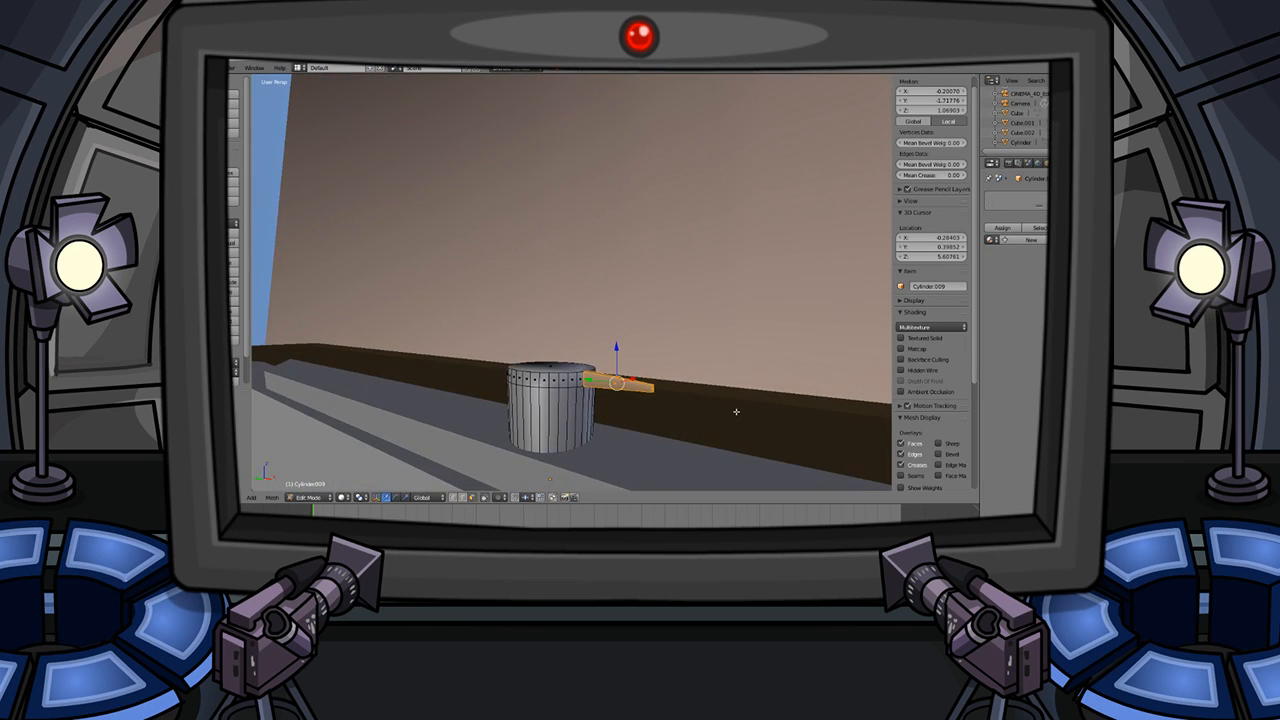
key(Tab)
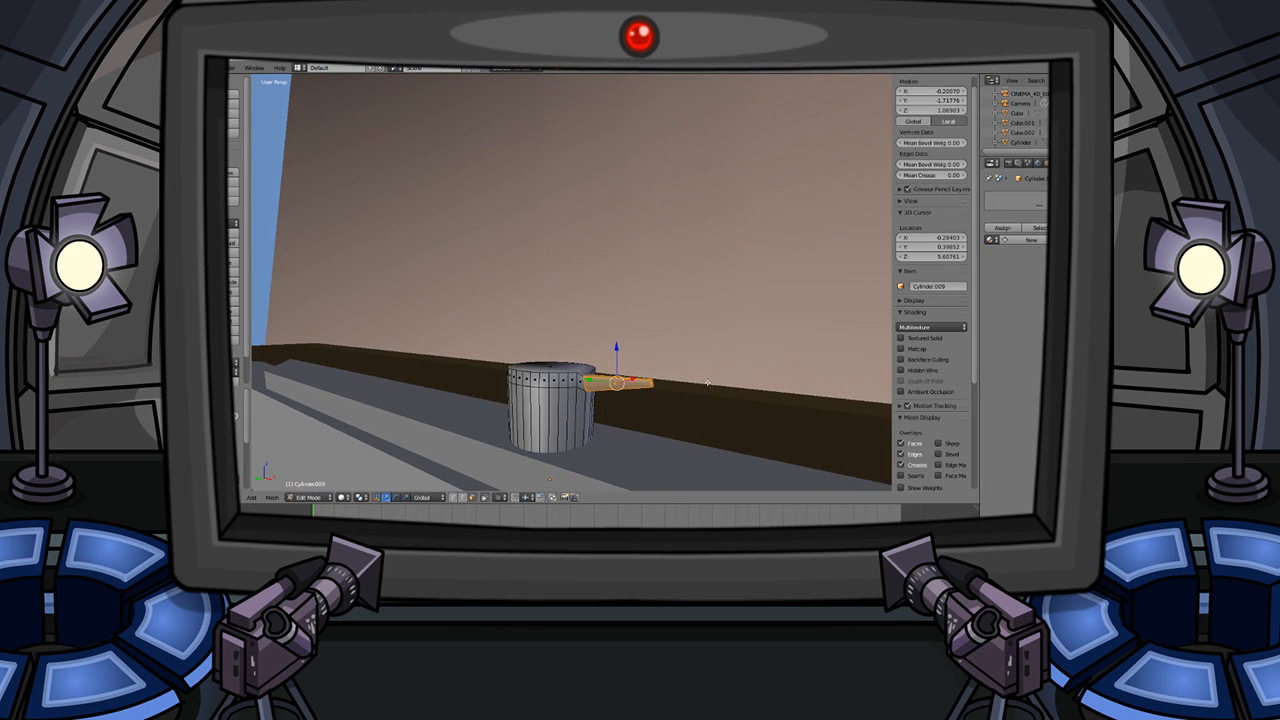
middle_drag(646, 365, 651, 391)
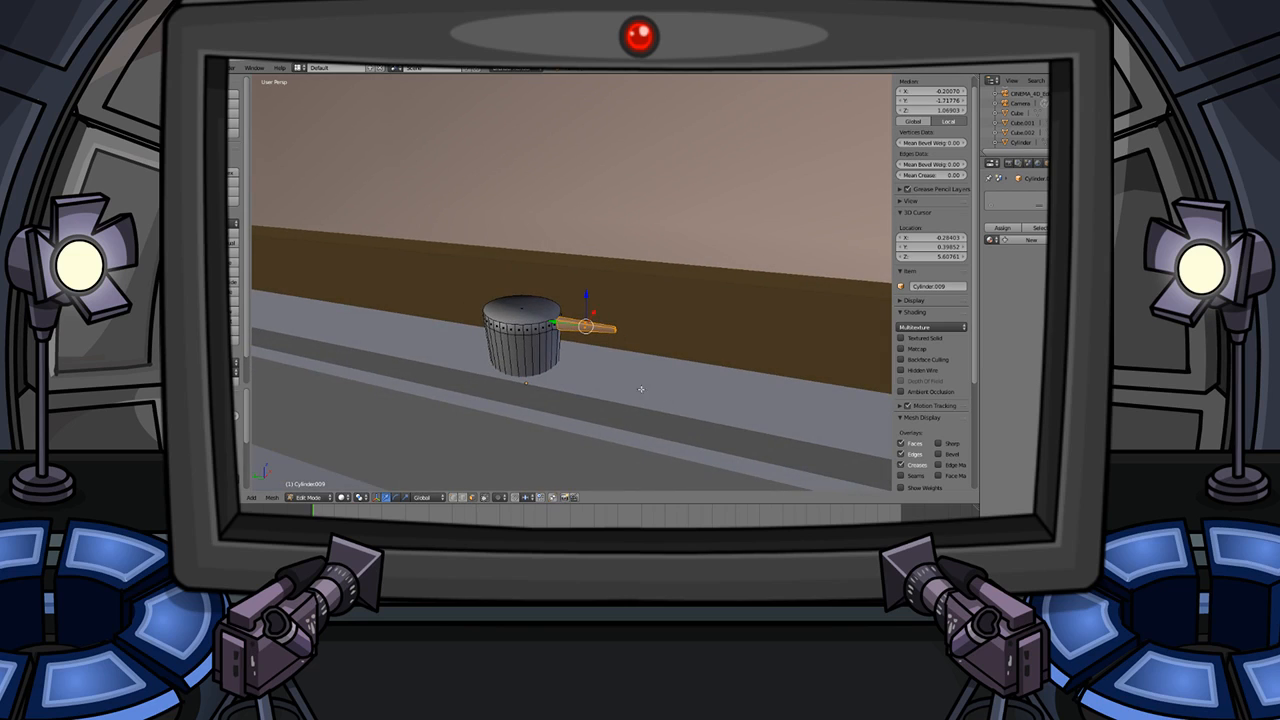
scroll(620, 383, down, 3)
middle_drag(571, 374, 706, 289)
key(Tab)
key(Tab)
scroll(572, 356, up, 3)
scroll(700, 292, down, 4)
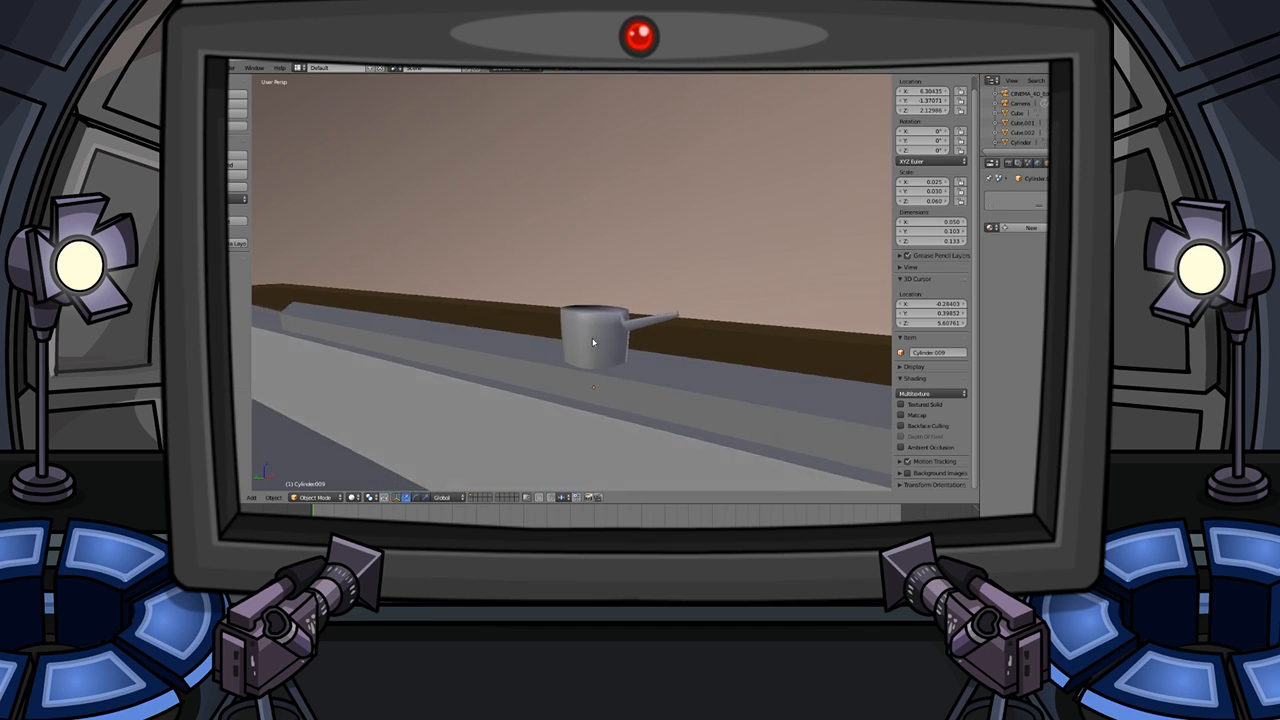
middle_drag(591, 343, 632, 343)
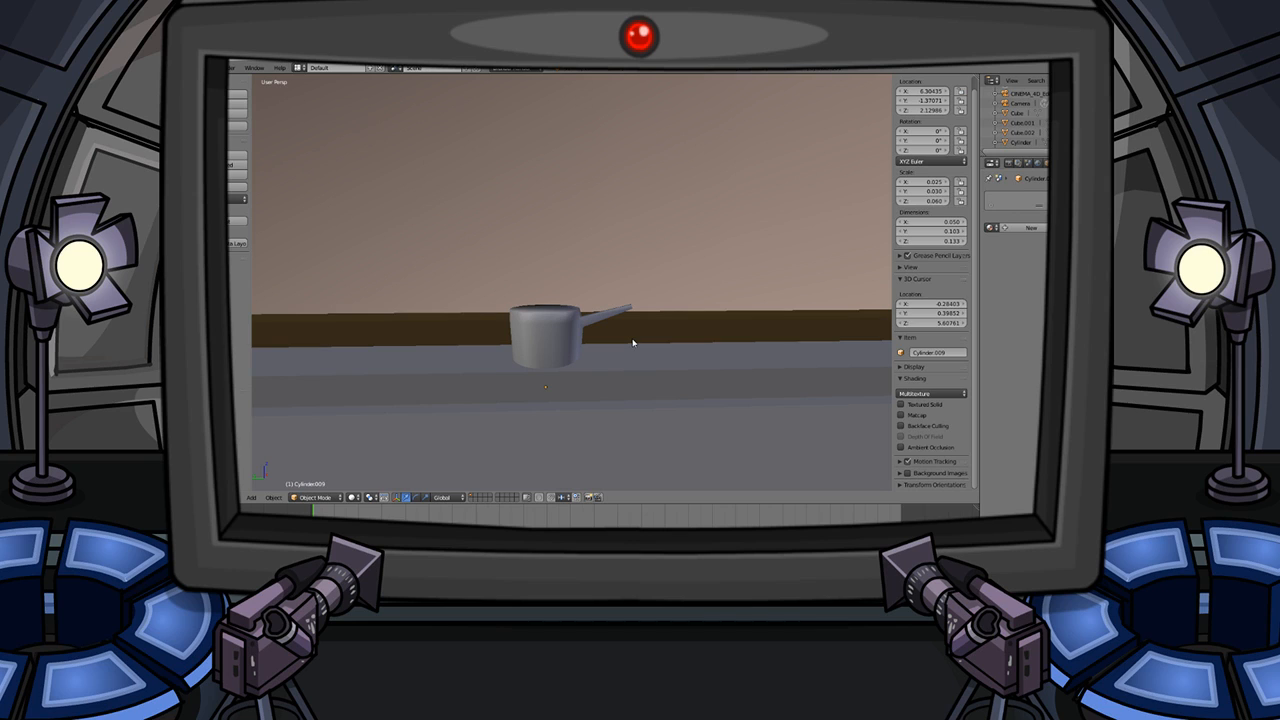
middle_drag(632, 343, 551, 343)
- Add a new mesh cylinder and move it along X toward the sink cabinet
key(shift+a)
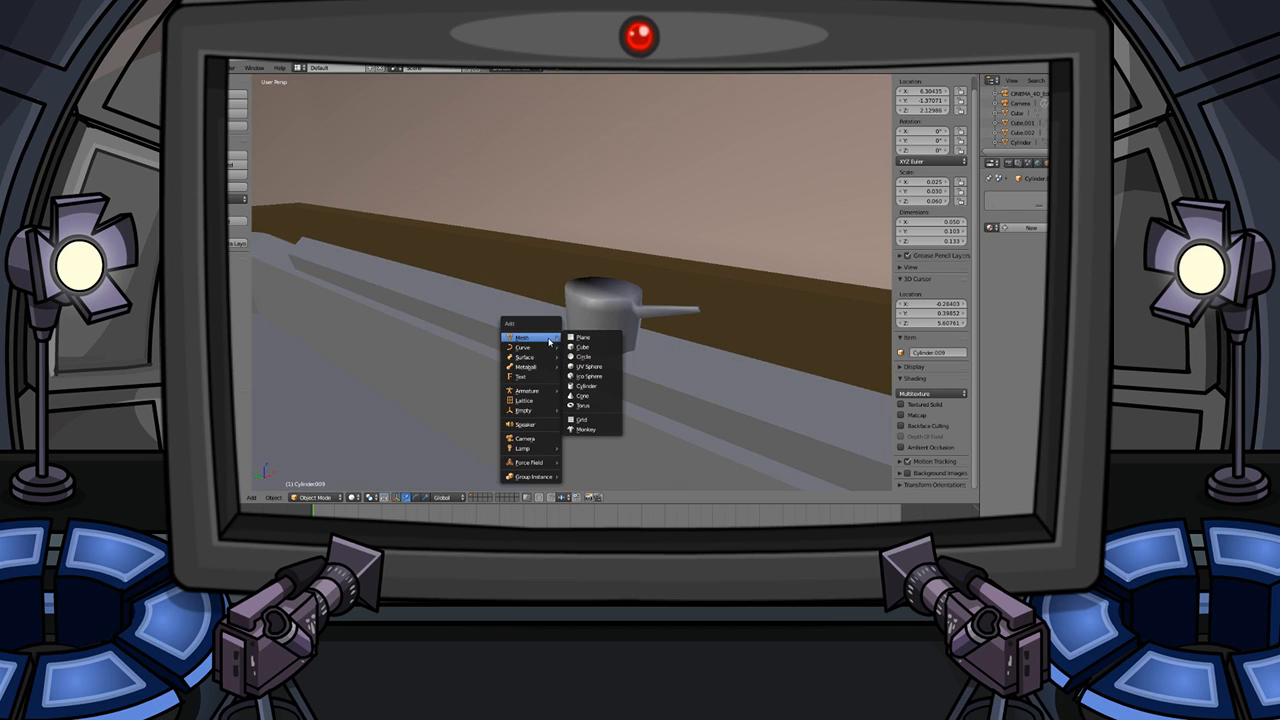
click(590, 388)
middle_drag(680, 328, 525, 354)
scroll(525, 354, down, 6)
scroll(525, 354, down, 5)
scroll(411, 317, down, 4)
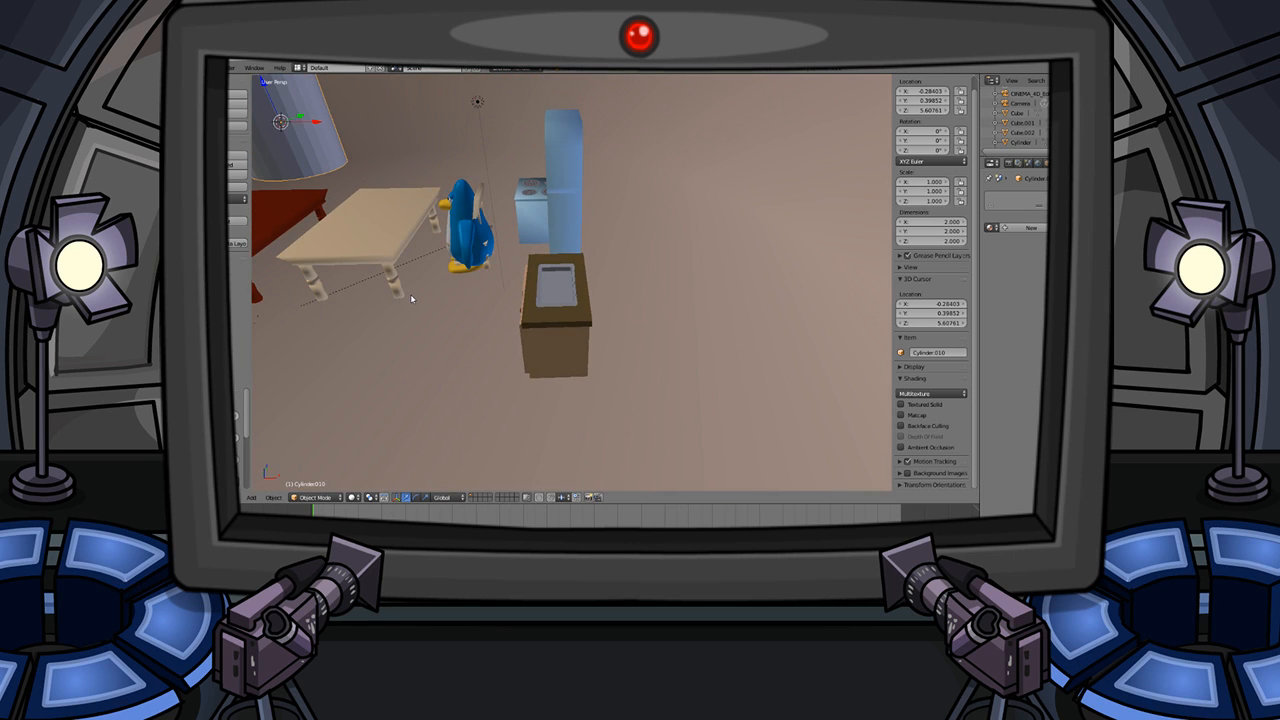
key(g)
key(x)
click(618, 261)
- Lower the new cylinder along Z to about 1.516 and shift it along Y to about -1.227
key(g)
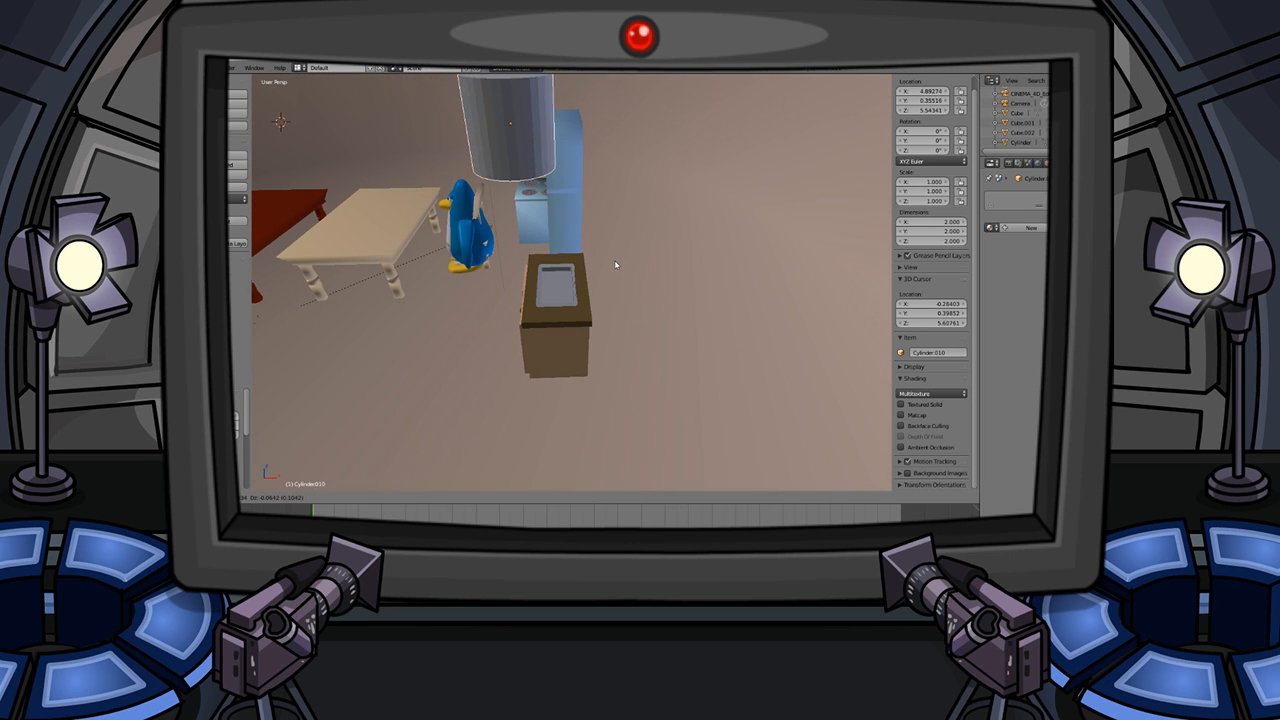
key(z)
click(634, 408)
key(g)
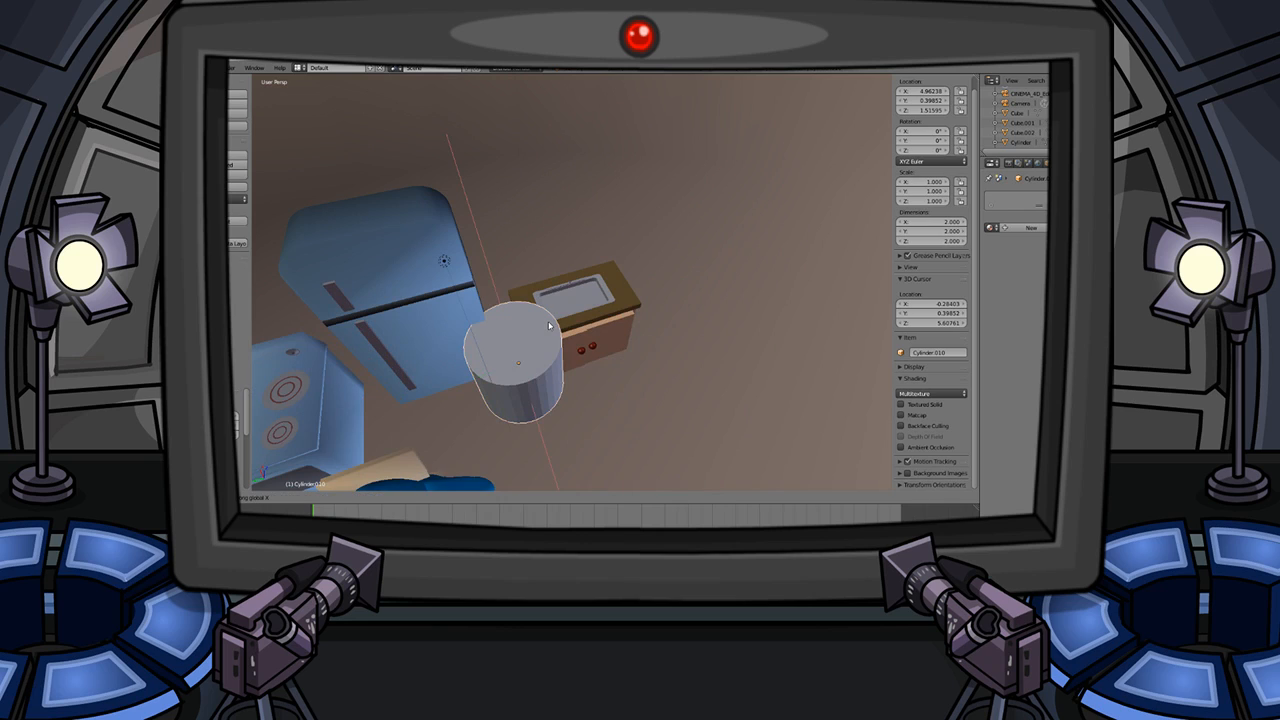
key(y)
click(508, 318)
- Move the new cylinder along X to about 5.318, over the sink
middle_drag(508, 318, 578, 306)
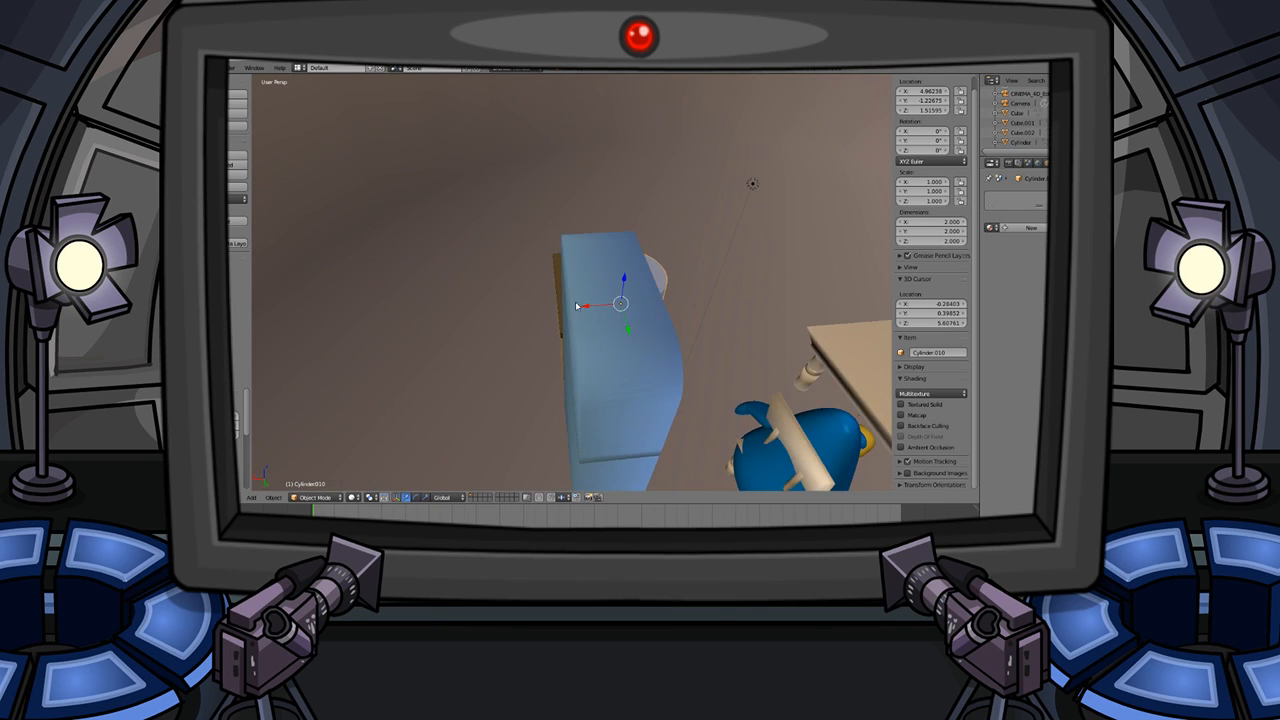
scroll(631, 300, up, 8)
key(g)
key(x)
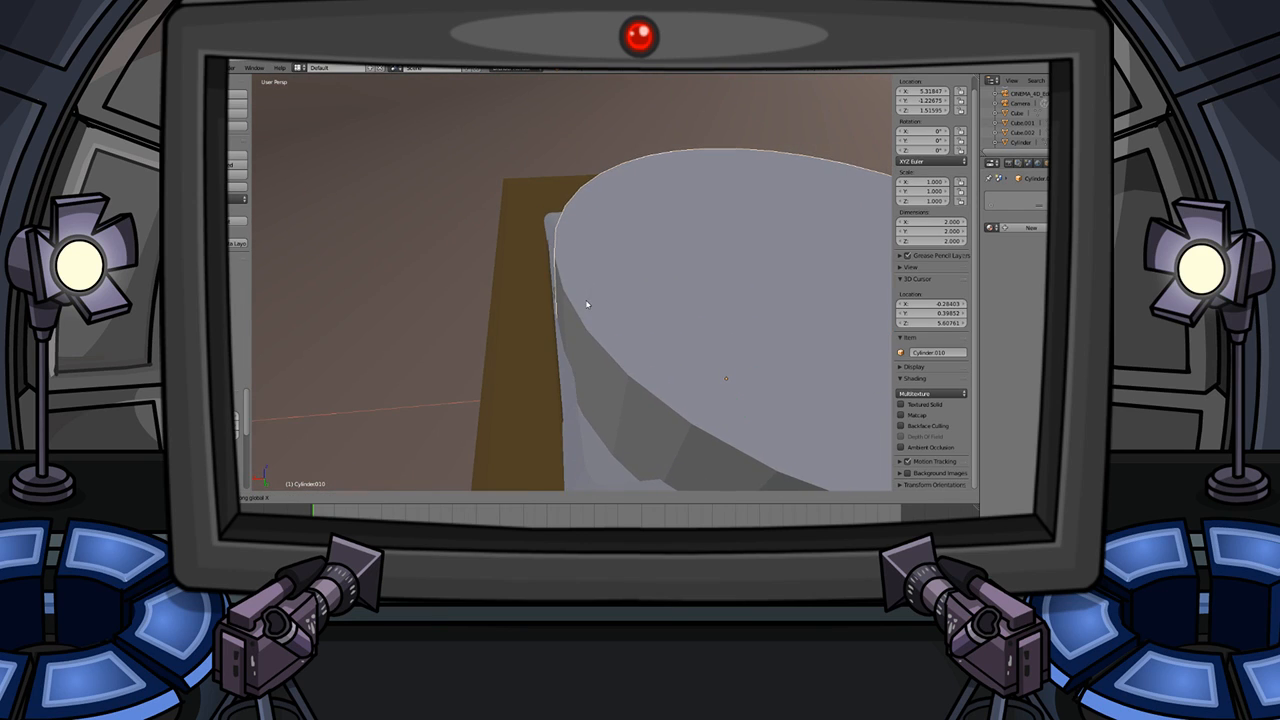
click(668, 316)
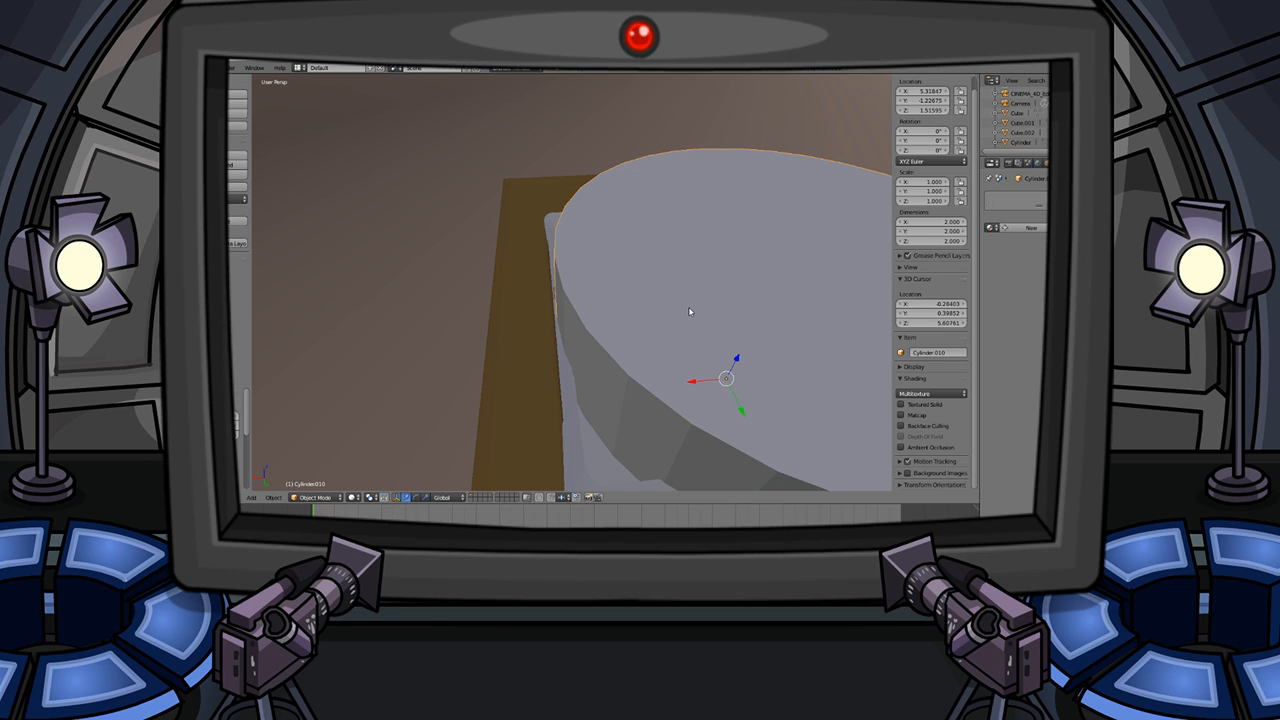
- Shrink the new cylinder to dimensions of 0.060 by 0.050 by 0.270 and raise it along Z to about 2.234
drag(936, 224, 862, 242)
key(g)
key(z)
click(838, 229)
- Move the thin cylinder along X to about 6.292, near the tap base, and scale it down to 0.016 by 0.013 by 0.070
middle_drag(762, 290, 785, 328)
key(g)
key(x)
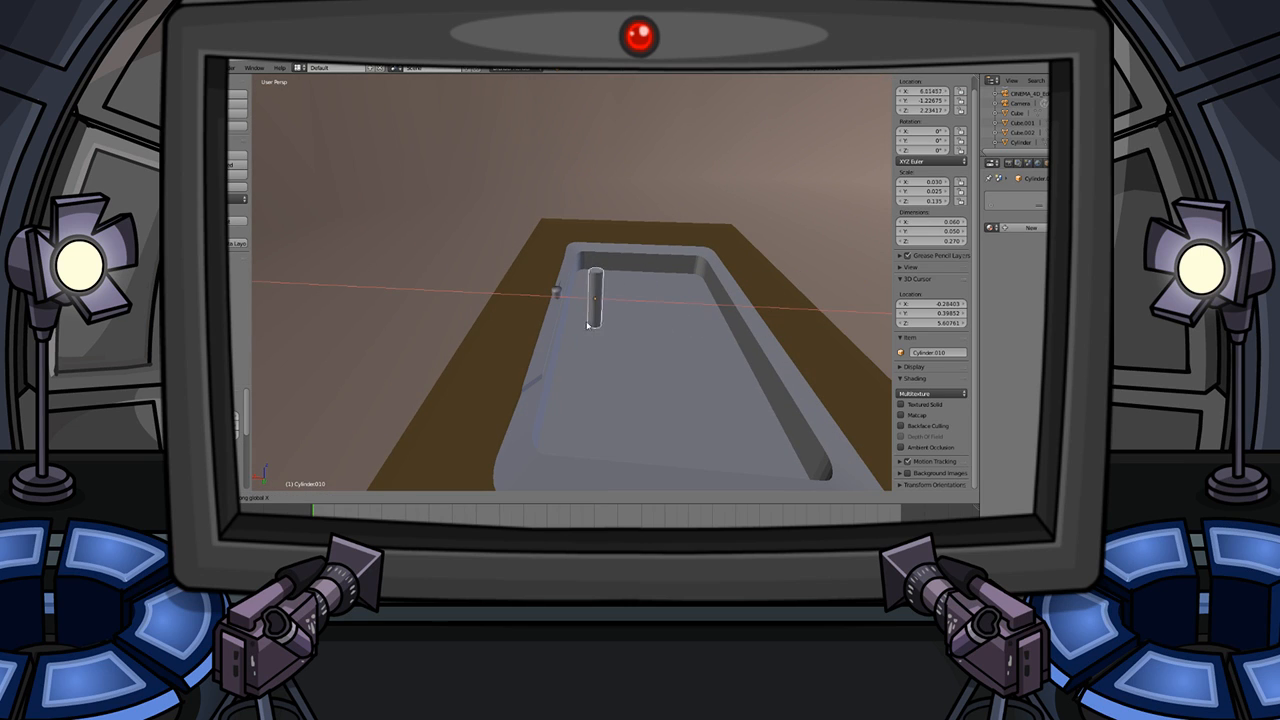
click(583, 317)
middle_drag(583, 317, 566, 289)
key(s)
click(529, 278)
scroll(540, 280, up, 4)
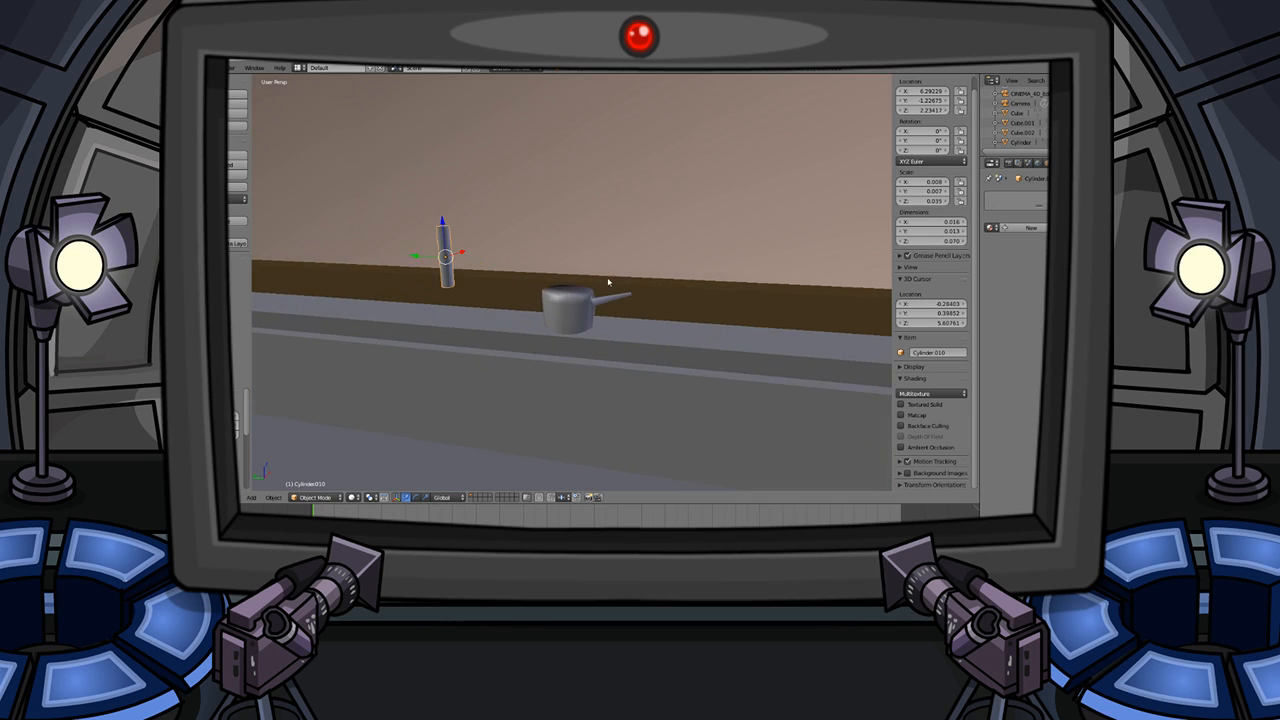
- Set the thin cylinder's Y rotation to -45°
middle_drag(609, 281, 520, 274)
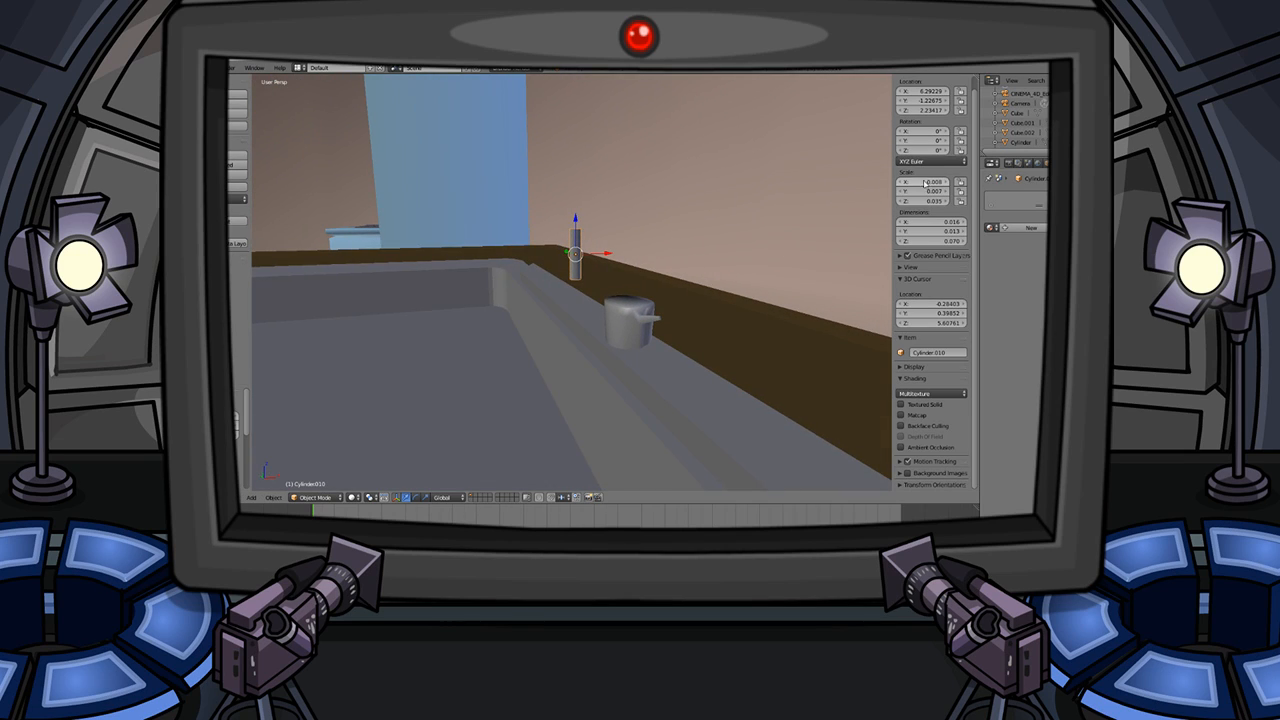
drag(932, 140, 940, 141)
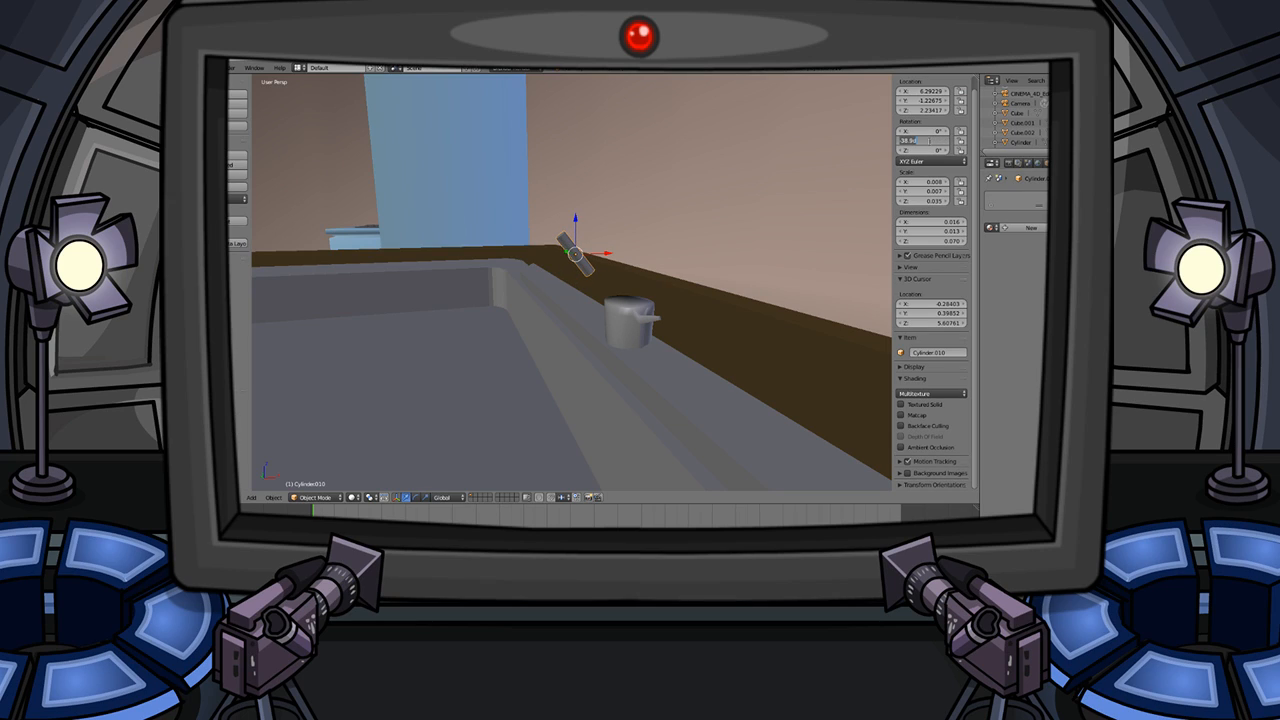
text(45)
key(Return)
- Try moving the tilted cylinder along X, and undo the move
key(g)
key(x)
click(680, 335)
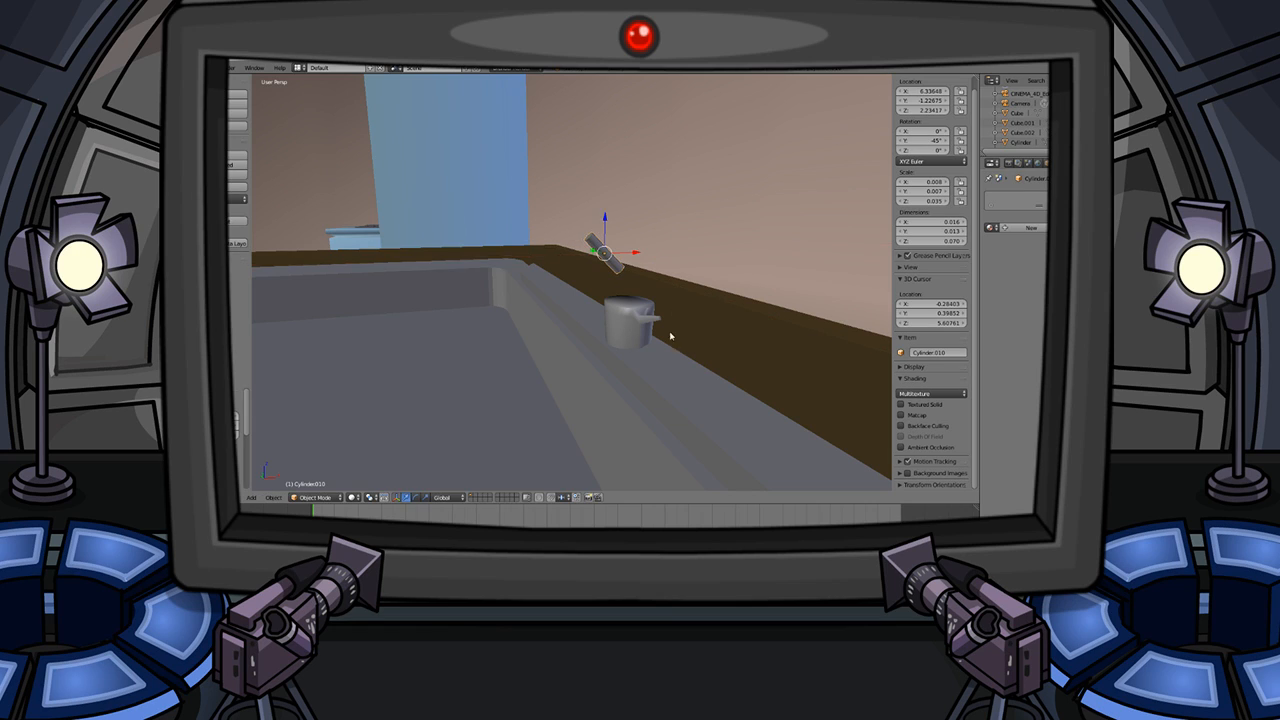
middle_drag(679, 336, 654, 325)
key(ctrl+z)
- Move the tilted cylinder along Y to about -1.367, in line with the tap base
key(g)
key(x)
key(y)
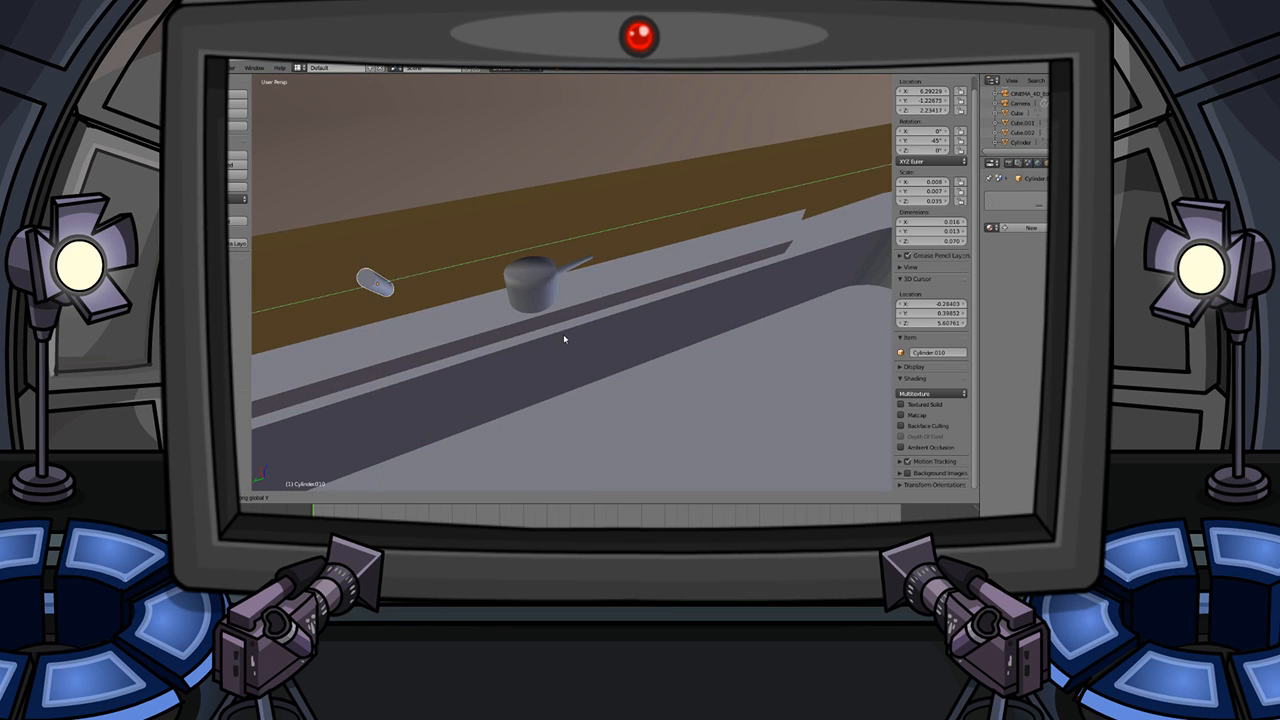
click(706, 329)
- Adjust the tilted cylinder along X to about 6.271 and along Z to about 2.197, so it emerges from the tap base
middle_drag(477, 303, 543, 300)
key(g)
key(x)
click(577, 306)
key(g)
key(z)
click(571, 328)
key(g)
key(x)
click(560, 325)
key(g)
key(z)
click(555, 335)
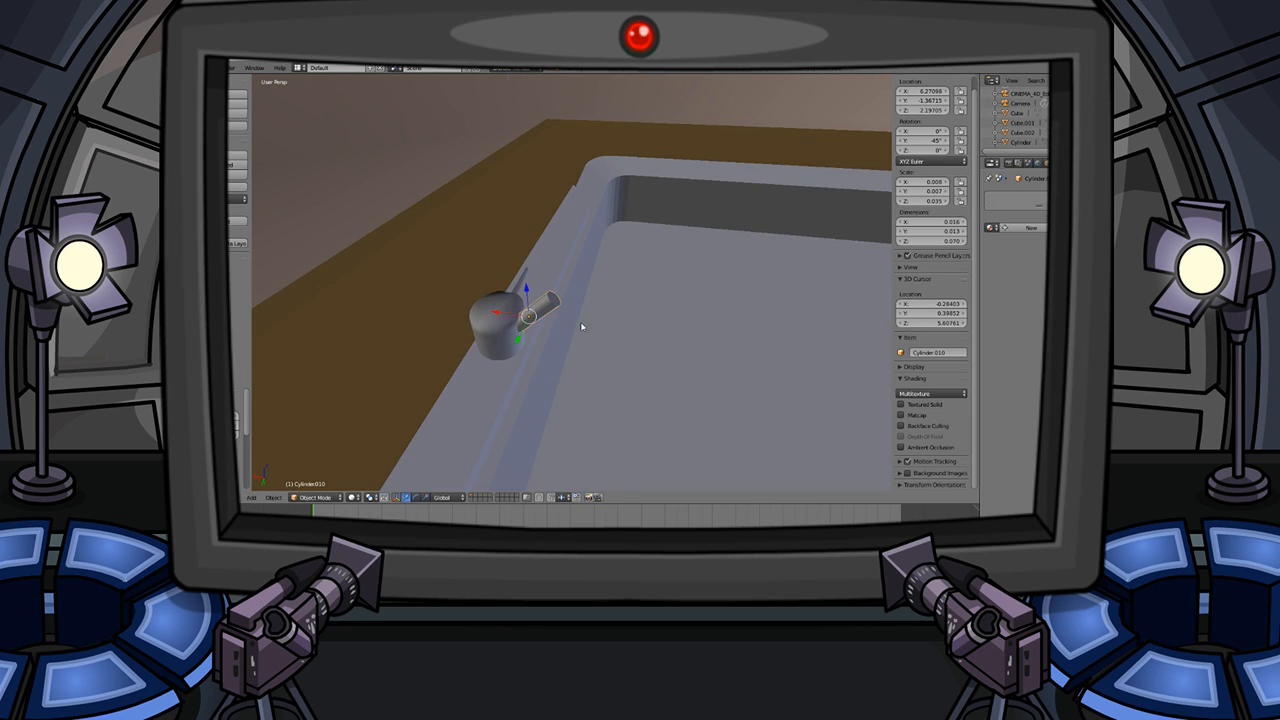
middle_drag(571, 326, 489, 294)
middle_drag(620, 295, 662, 282)
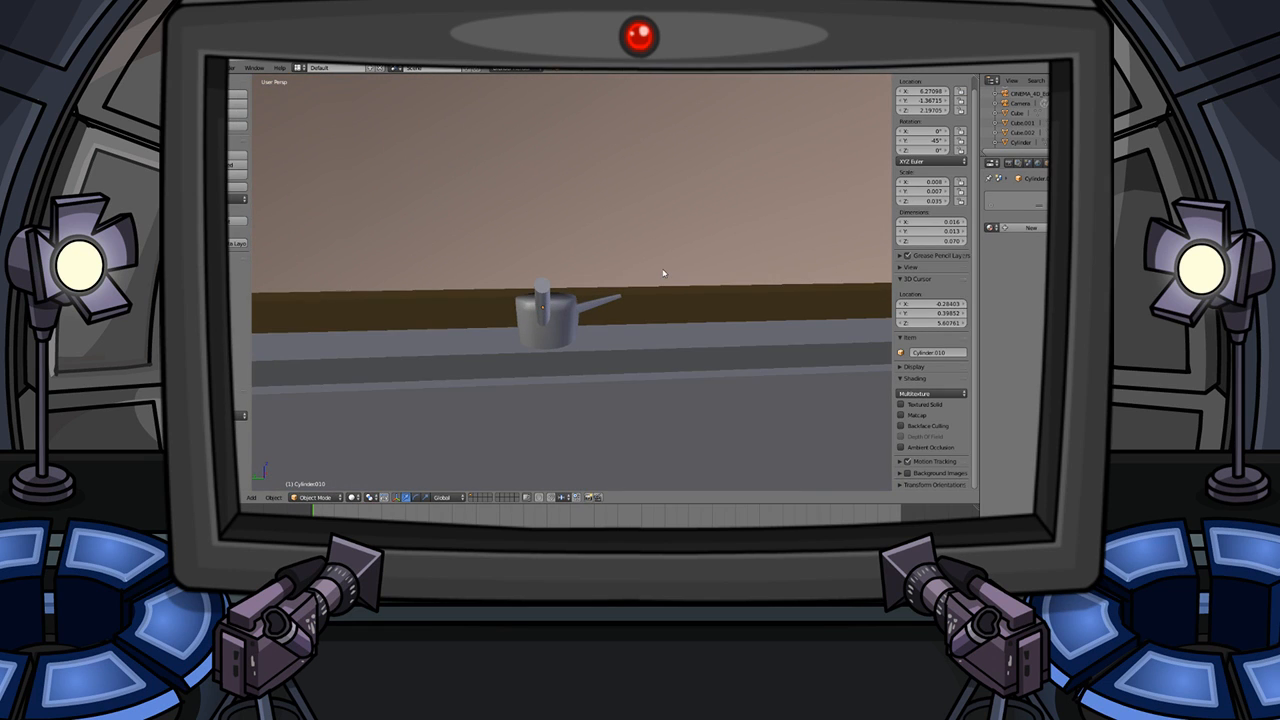
- Try extruding the tilted cylinder's upper end face twice and scaling the new end, and undo the edit
middle_drag(663, 273, 612, 290)
key(Tab)
right_click(567, 267)
key(e)
click(536, 240)
key(e)
click(495, 206)
key(s)
click(510, 294)
key(Tab)
middle_drag(455, 288, 543, 280)
scroll(543, 280, down, 3)
key(ctrl+z)
- Extrude the tilted cylinder's upper end face outward along its axis to lengthen it into a spout
key(Tab)
right_click(546, 290)
key(e)
click(628, 270)
click(604, 308)
key(ctrl+z)
- Rotate the spout's end face about the Y axis to prepare a bend
key(r)
key(x)
key(y)
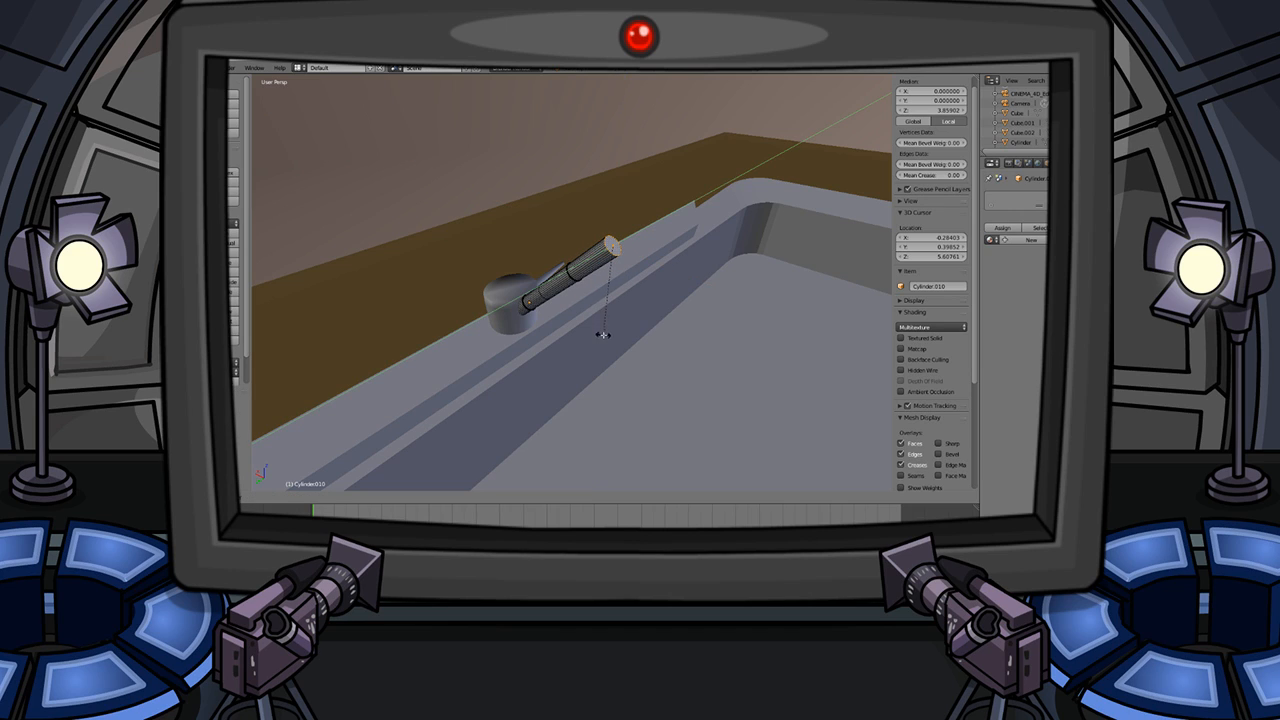
click(511, 370)
key(Tab)
middle_drag(563, 366, 661, 324)
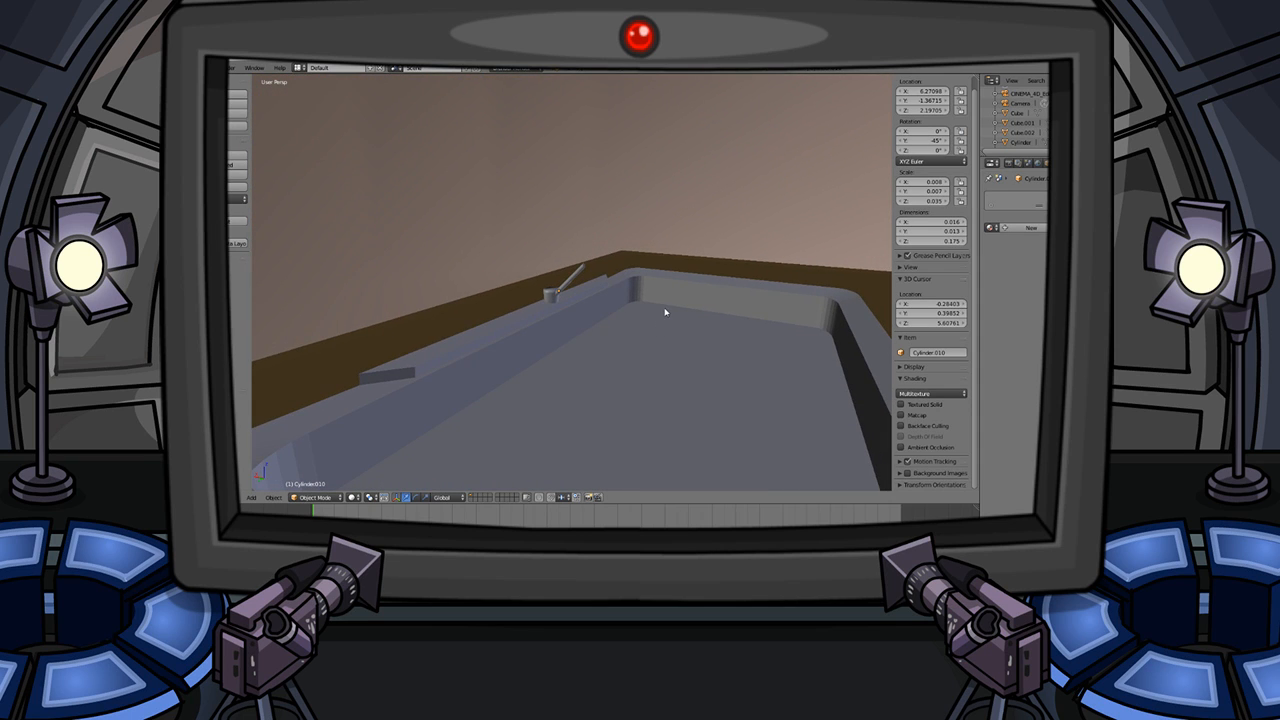
- Extrude the spout's end face in two more segments bending over the basin, and rotate the new end
key(Tab)
scroll(590, 318, up, 5)
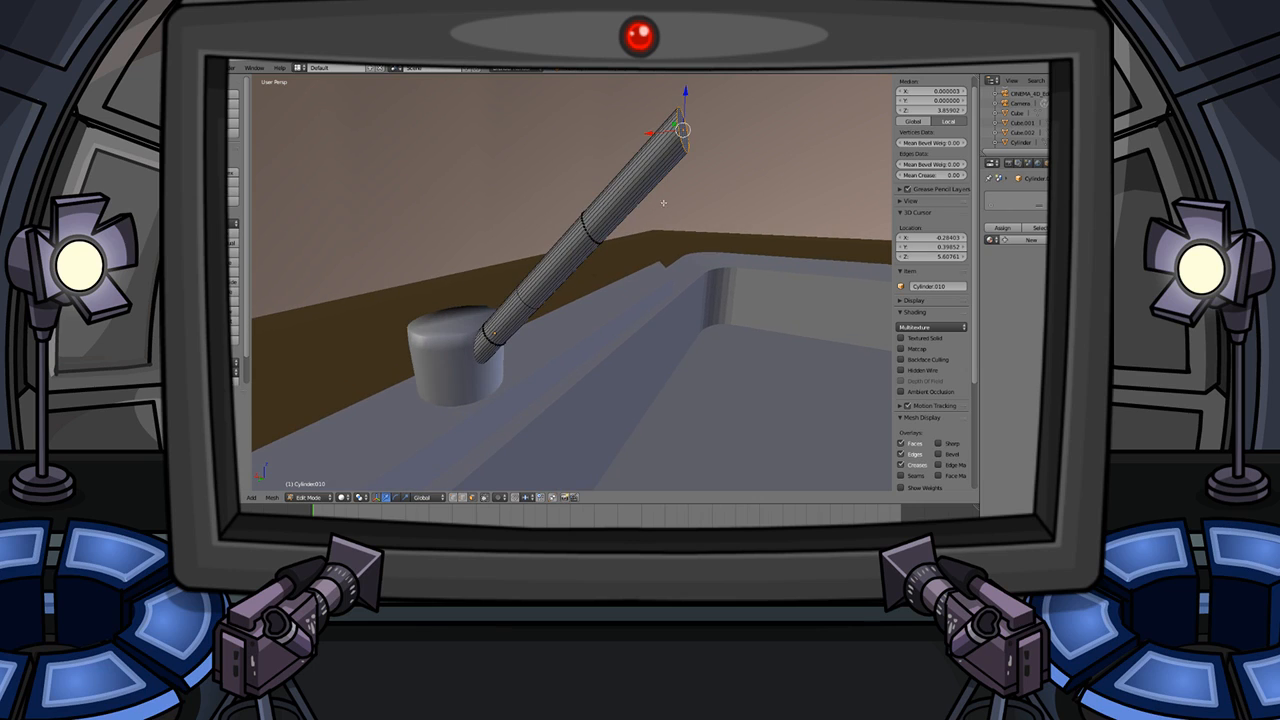
click(766, 171)
key(r)
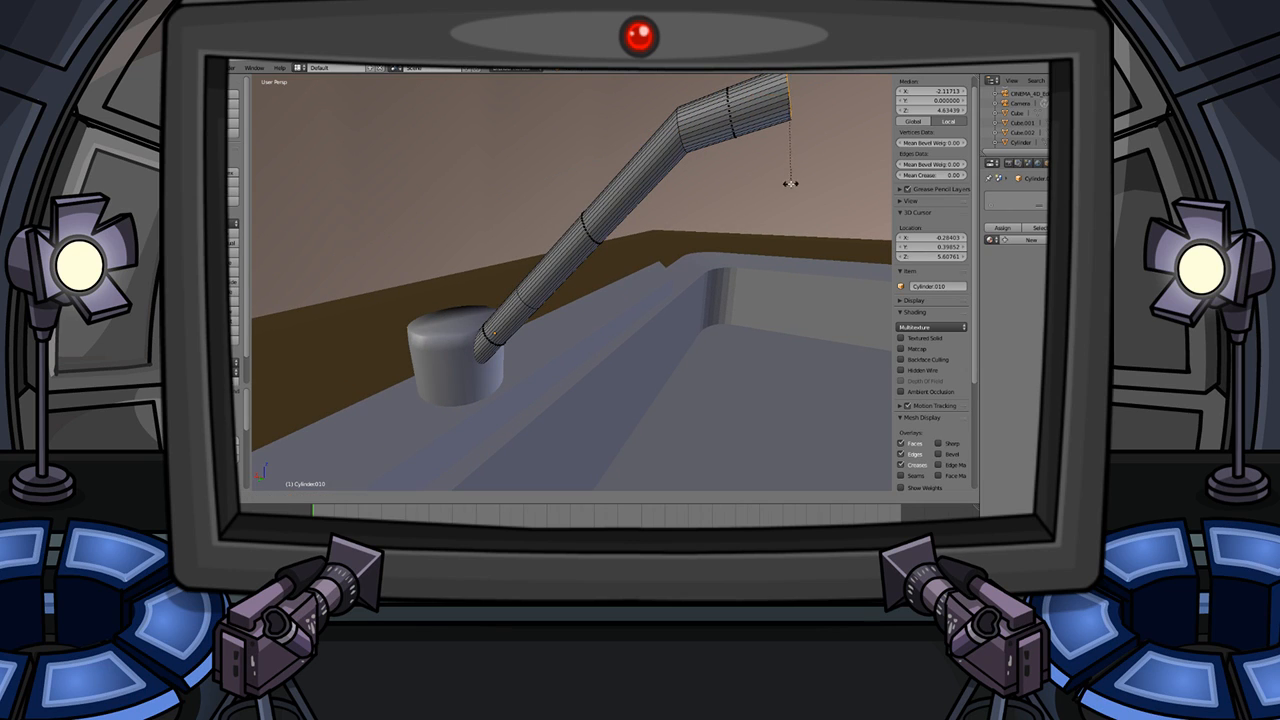
click(728, 219)
middle_drag(755, 217, 751, 229)
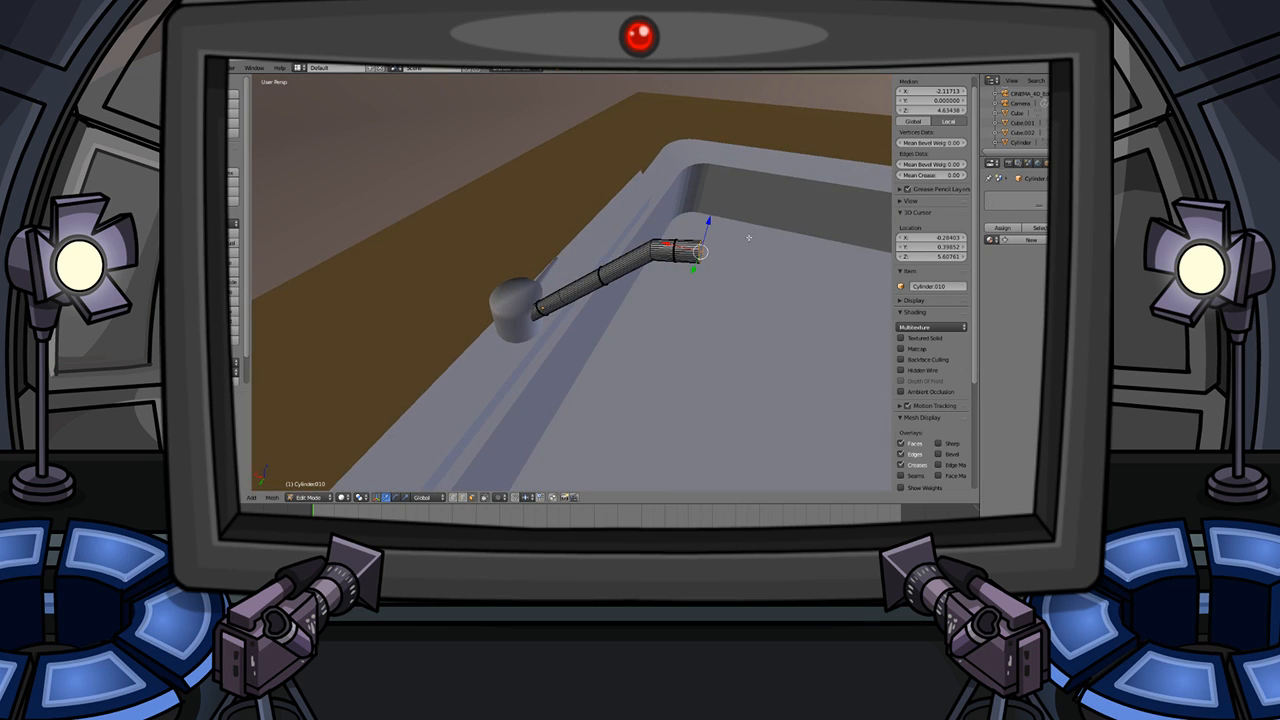
- Rotate the spout's end face about the Y axis, extrude it down toward the basin, and scale it up into a flared outlet
key(r)
key(y)
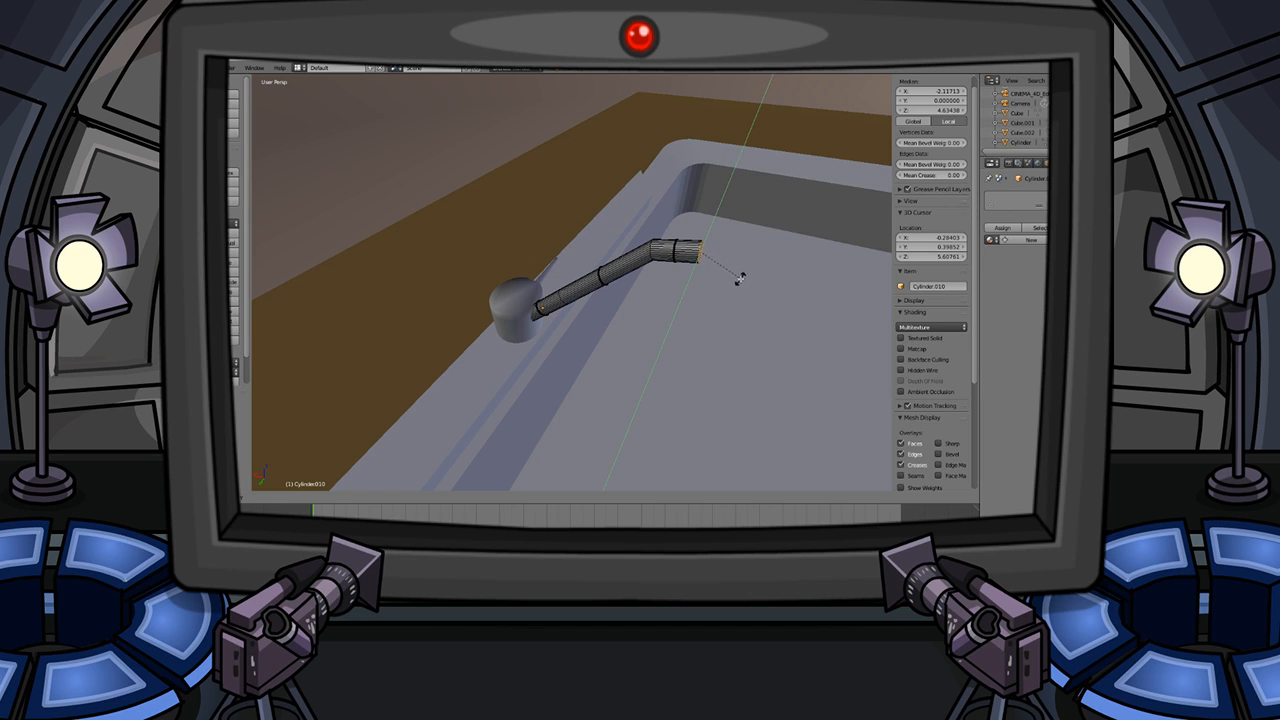
click(652, 331)
middle_drag(652, 331, 651, 235)
key(e)
click(655, 272)
key(s)
click(363, 278)
key(Tab)
- Deselect everything, view the sink cabinet from the front, and render the scene
middle_drag(493, 280, 547, 332)
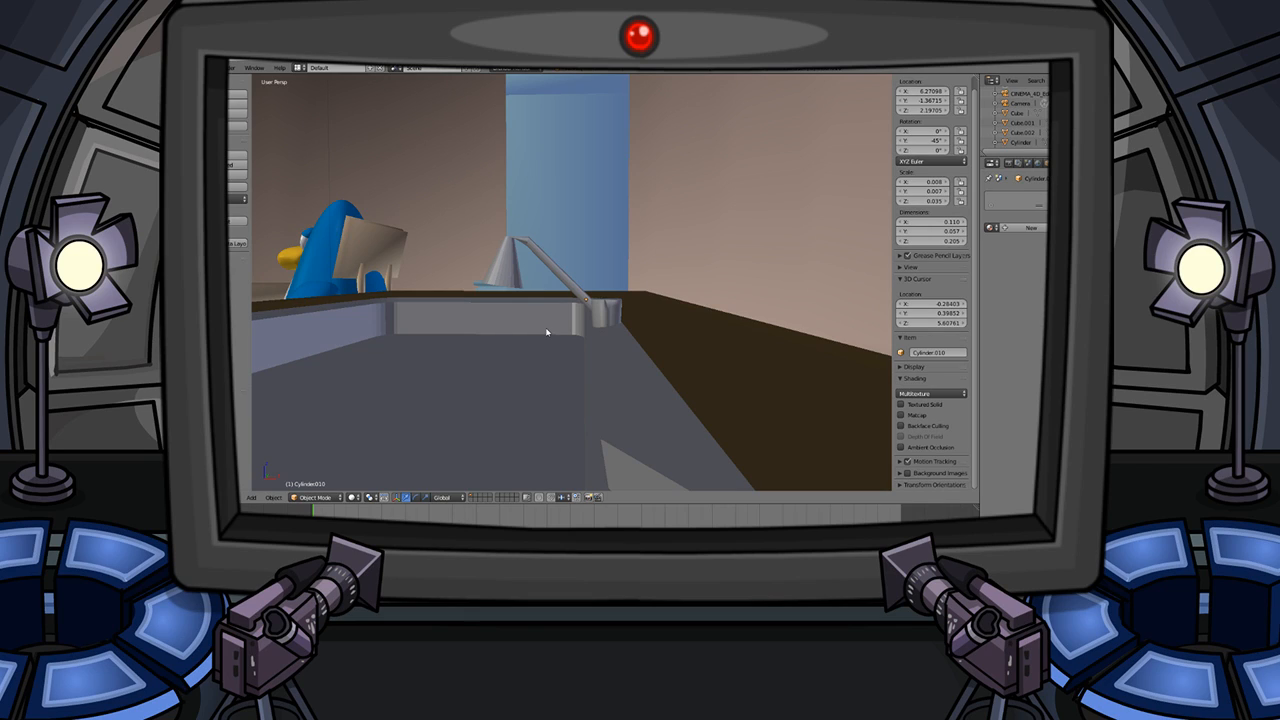
scroll(431, 148, up, 5)
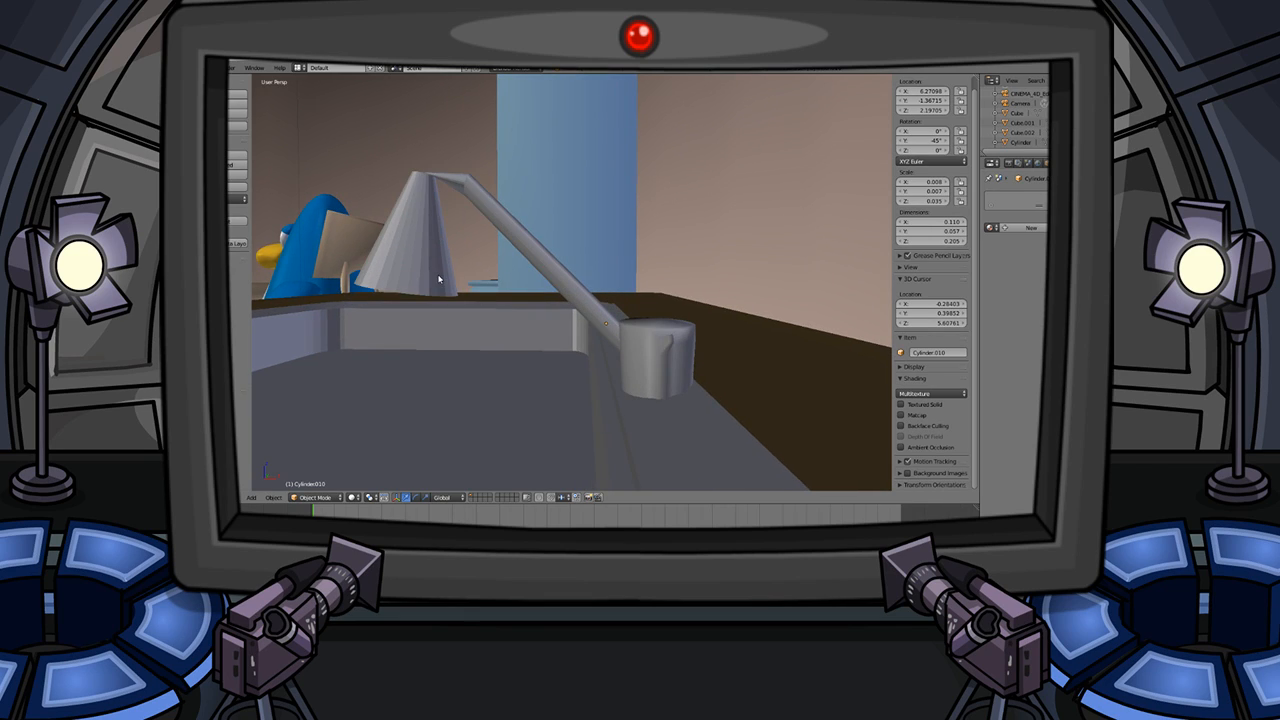
click(208, 221)
key(a)
mouse_move(381, 225)
middle_down()
mouse_move(491, 250)
mouse_move(570, 246)
mouse_move(517, 294)
mouse_move(490, 259)
mouse_move(478, 313)
mouse_move(495, 270)
middle_up()
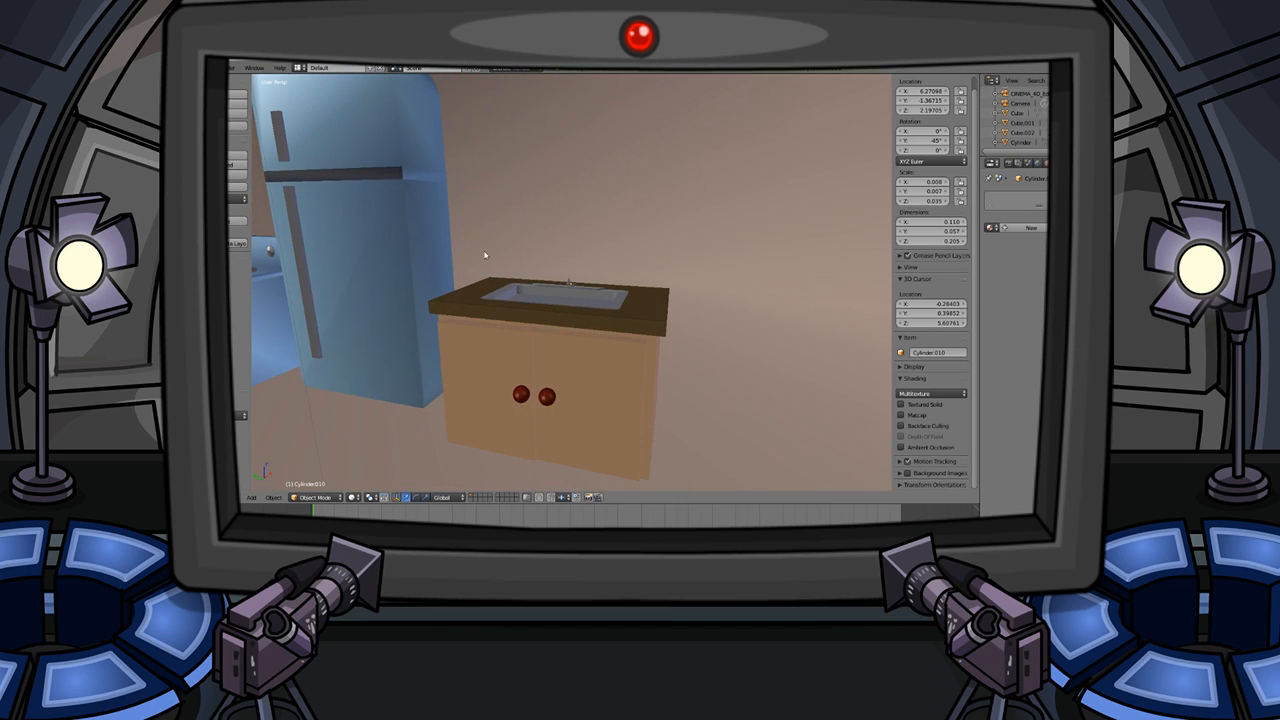
click(233, 69)
click(260, 82)
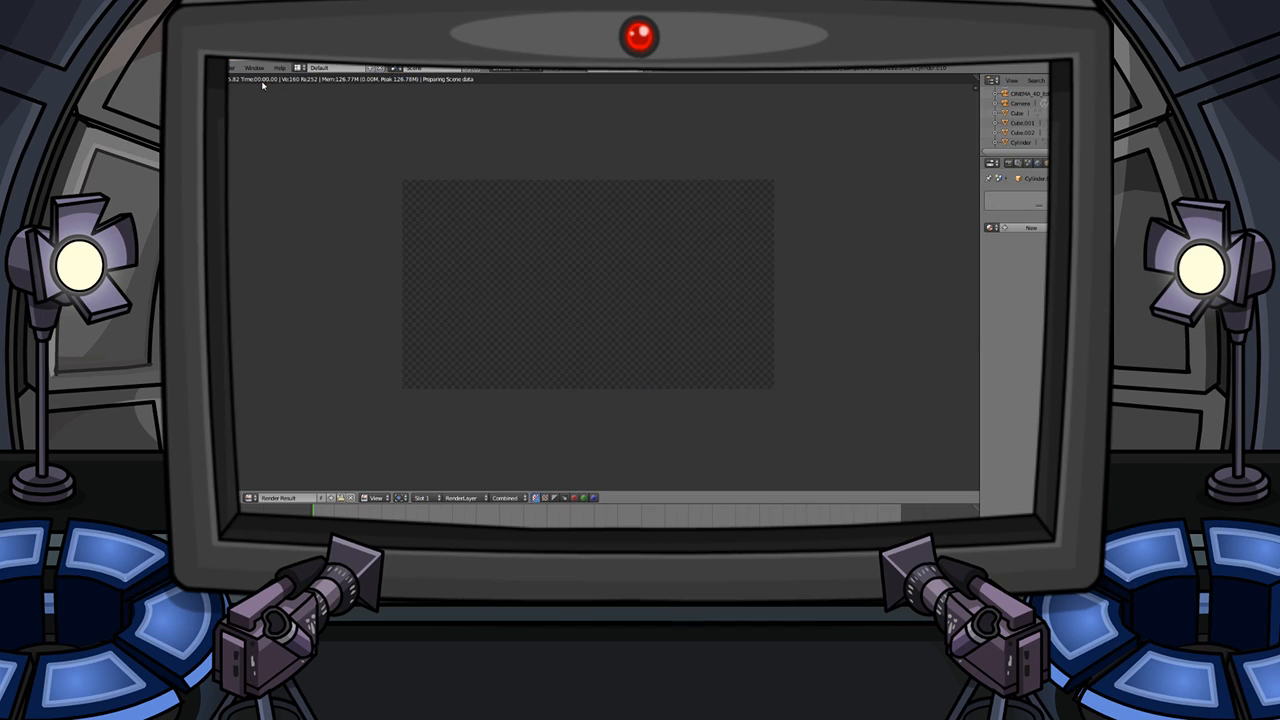
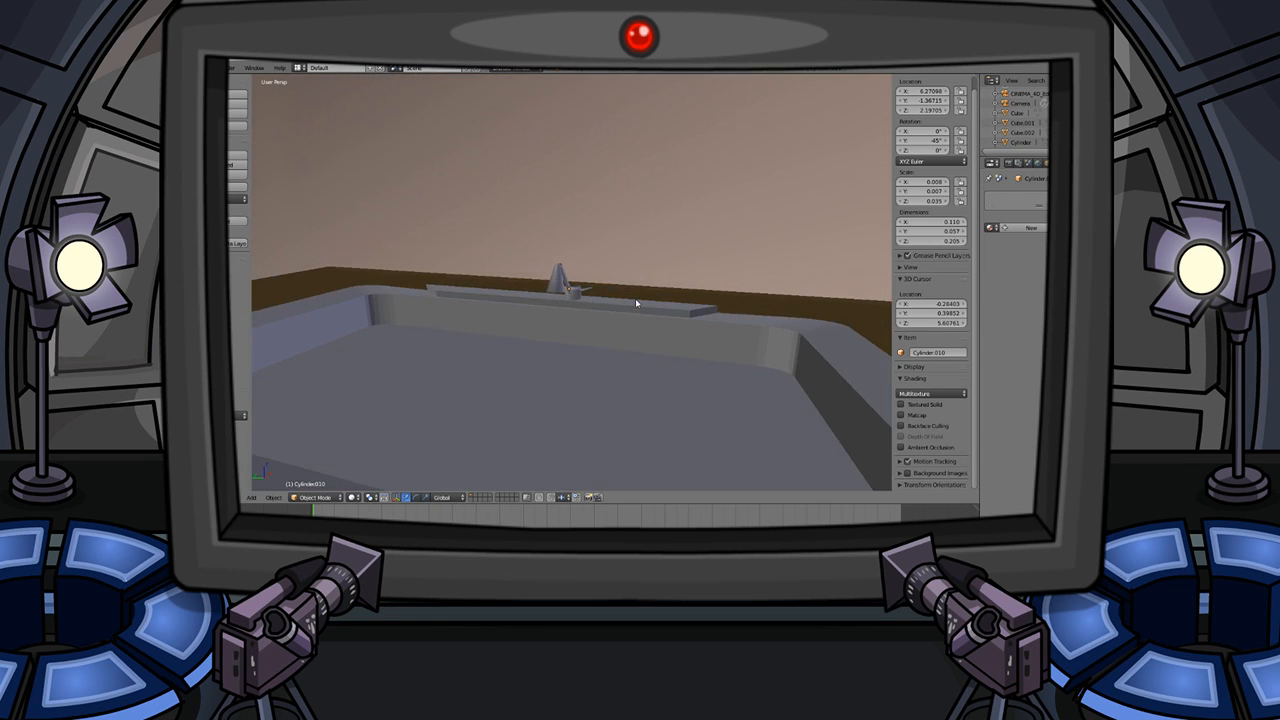
- Scale the cone-ended spout up uniformly from its origin on the tap base
right_click(587, 305)
middle_drag(620, 293, 550, 282)
right_click(549, 281)
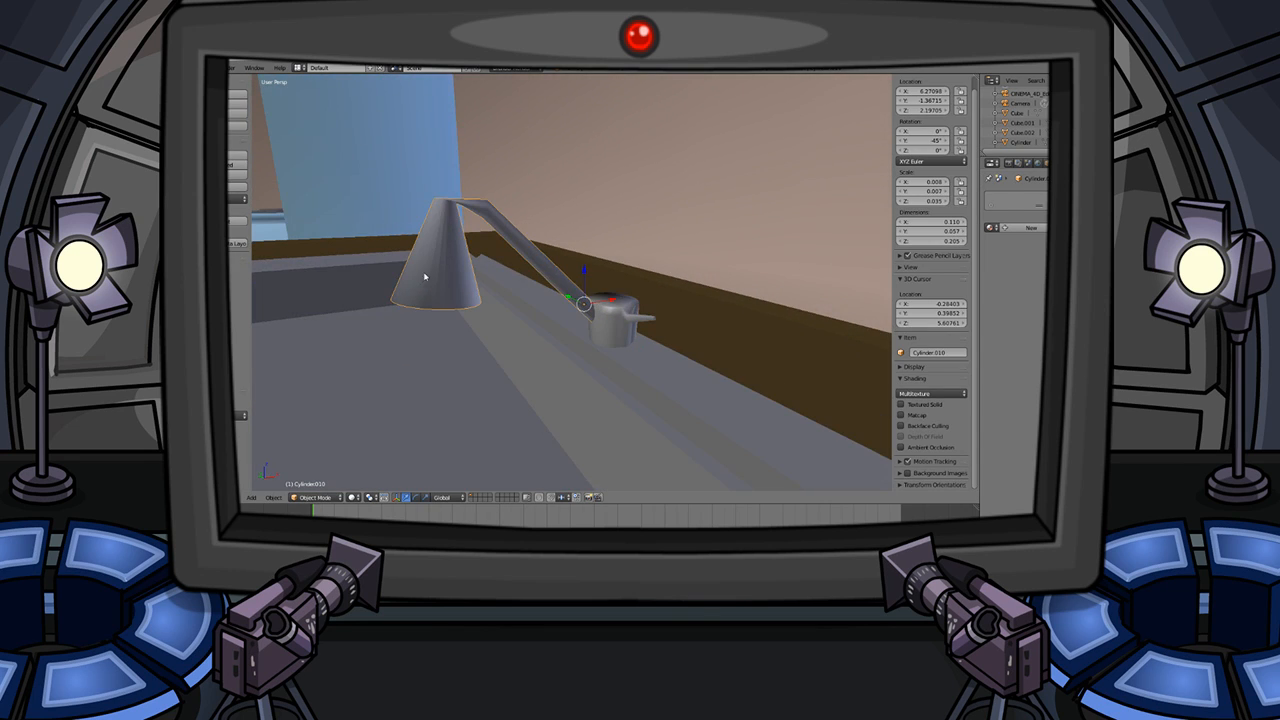
key(s)
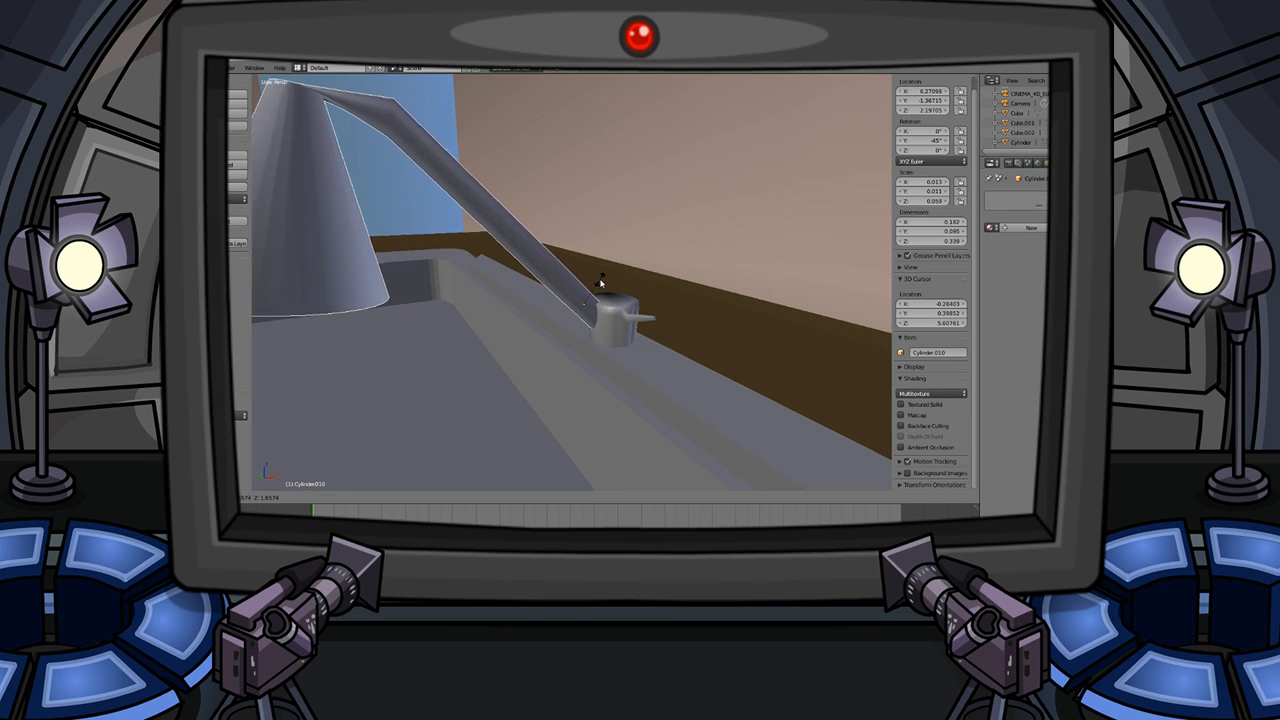
click(428, 303)
- Undo the flared outlet and bend segments so only the straight sloping spout tube remains
scroll(428, 303, down, 9)
key(Tab)
middle_drag(428, 303, 507, 276)
key(Tab)
key(a)
scroll(514, 290, down, 3)
scroll(489, 309, down, 5)
scroll(599, 295, up, 8)
key(Tab)
key(ctrl+z)
key(ctrl+z)
key(ctrl+z)
key(ctrl+z)
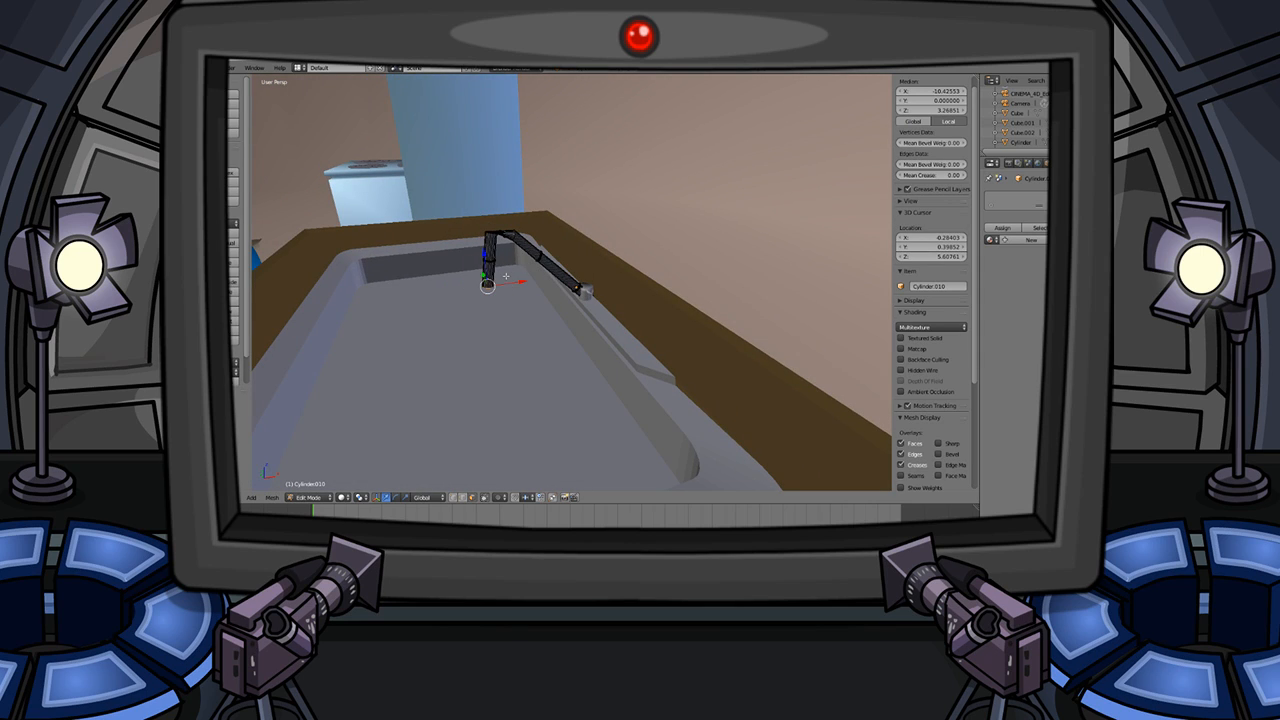
scroll(493, 254, up, 4)
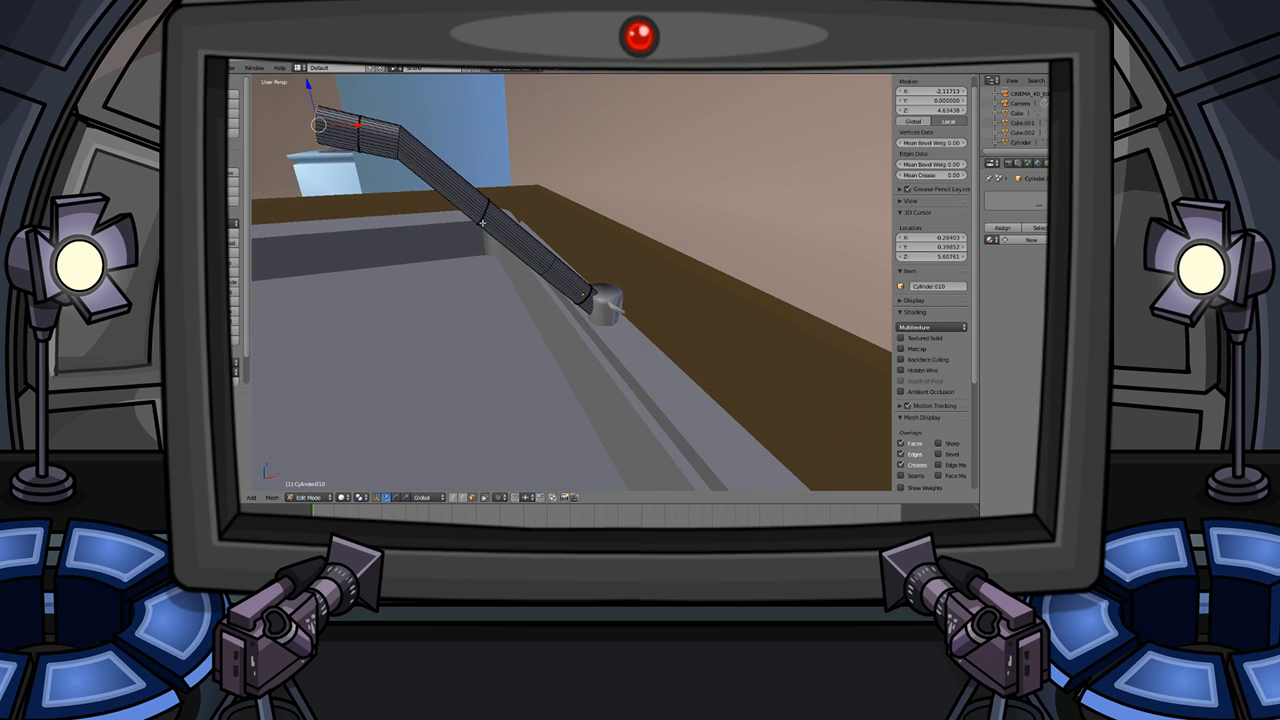
key(ctrl+z)
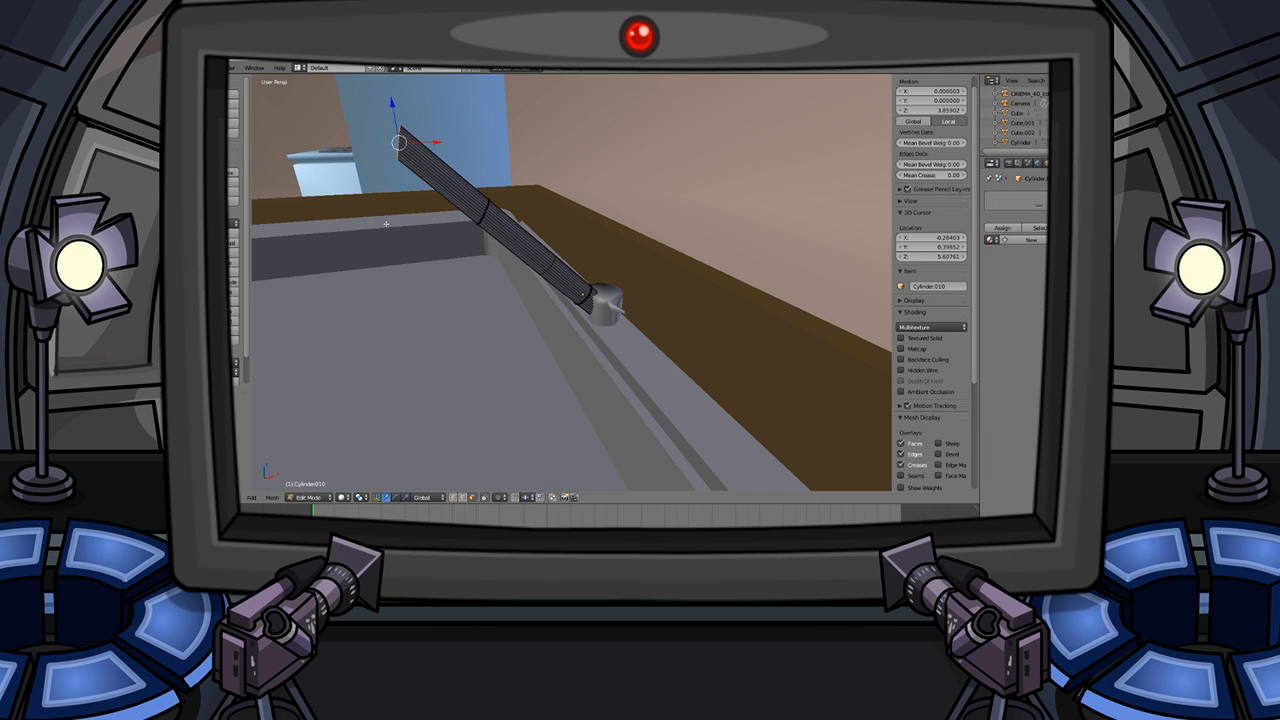
- Extrude the straight spout's upper end face in short segments, rotating it to start a smoother bend
middle_drag(387, 224, 478, 238)
key(e)
click(469, 236)
key(e)
click(450, 235)
key(r)
click(461, 246)
- Extrude two more short segments from the spout's end, rotating each one further downward
key(e)
click(443, 246)
key(r)
click(452, 274)
key(e)
click(437, 278)
key(r)
click(454, 300)
- Extend the curved spout with a rotated segment and a final extrusion scaled up into a flared outlet
middle_drag(397, 257, 630, 262)
key(e)
click(651, 258)
key(r)
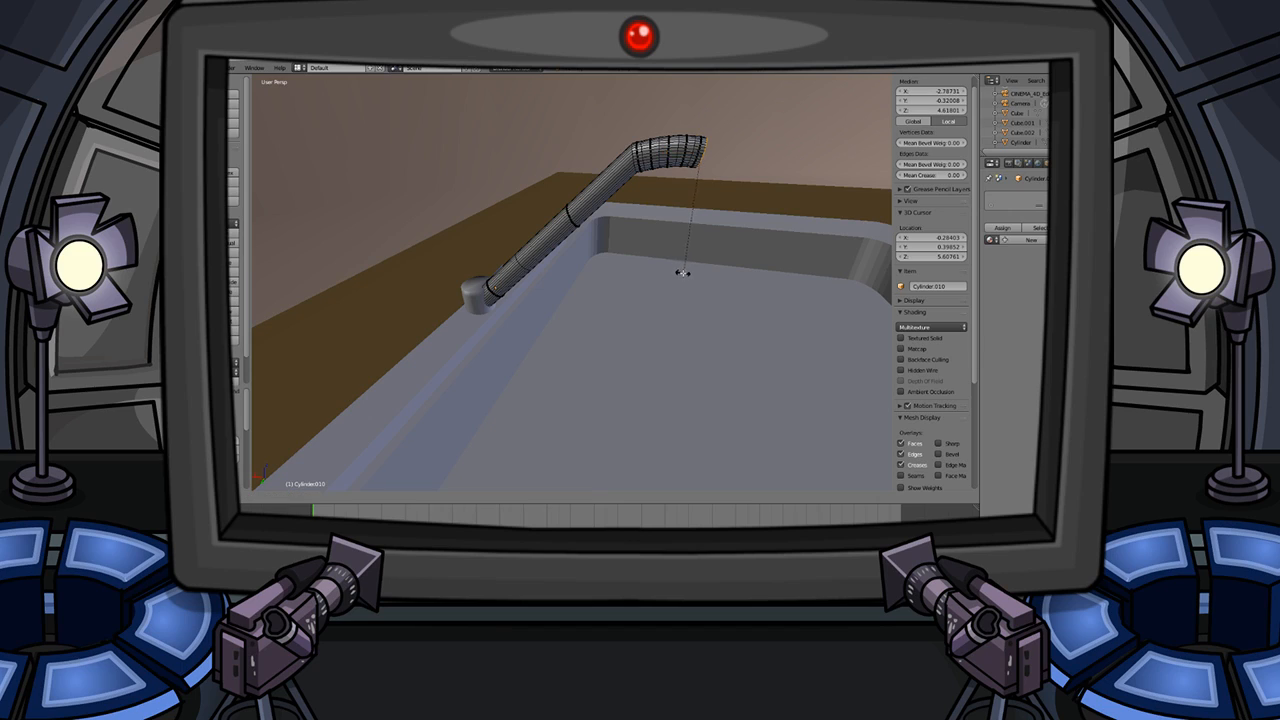
click(680, 288)
key(e)
click(775, 366)
key(s)
click(561, 424)
key(Tab)
scroll(677, 313, down, 4)
middle_drag(677, 313, 509, 277)
scroll(499, 289, up, 3)
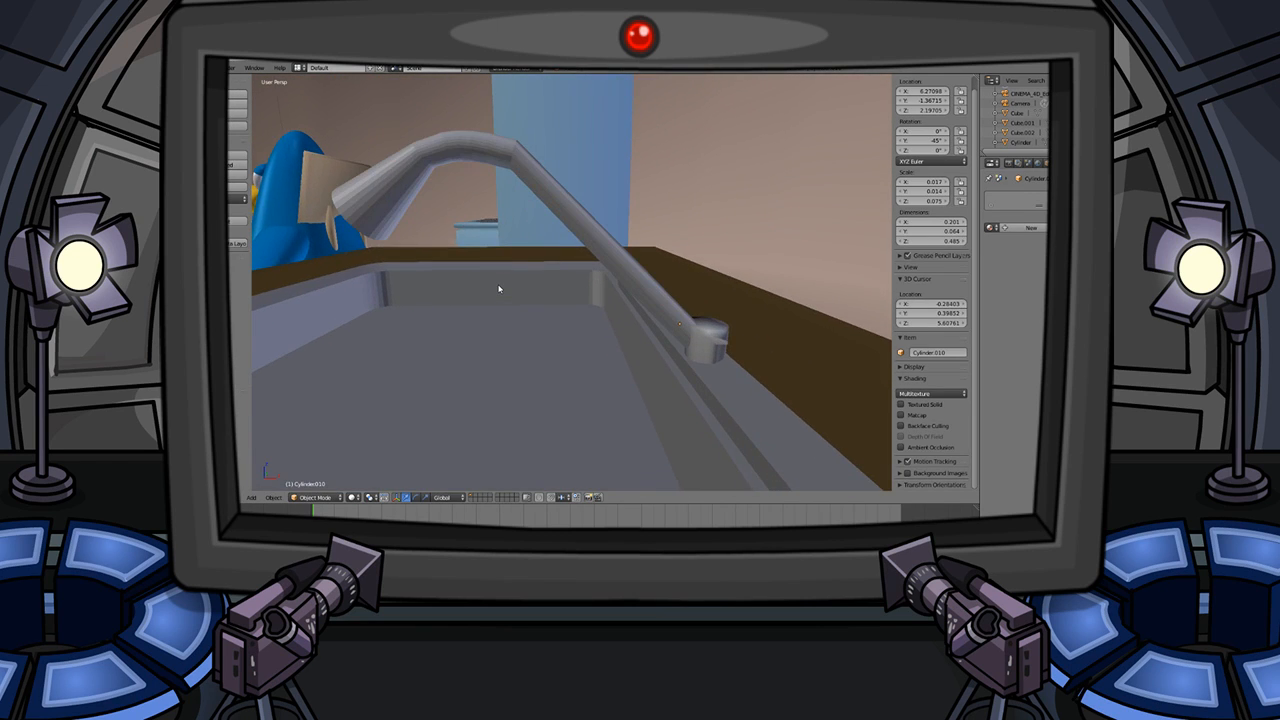
- Undo the curved spout and the enlargement of the cone-ended version
key(ctrl+z)
key(Tab)
key(Tab)
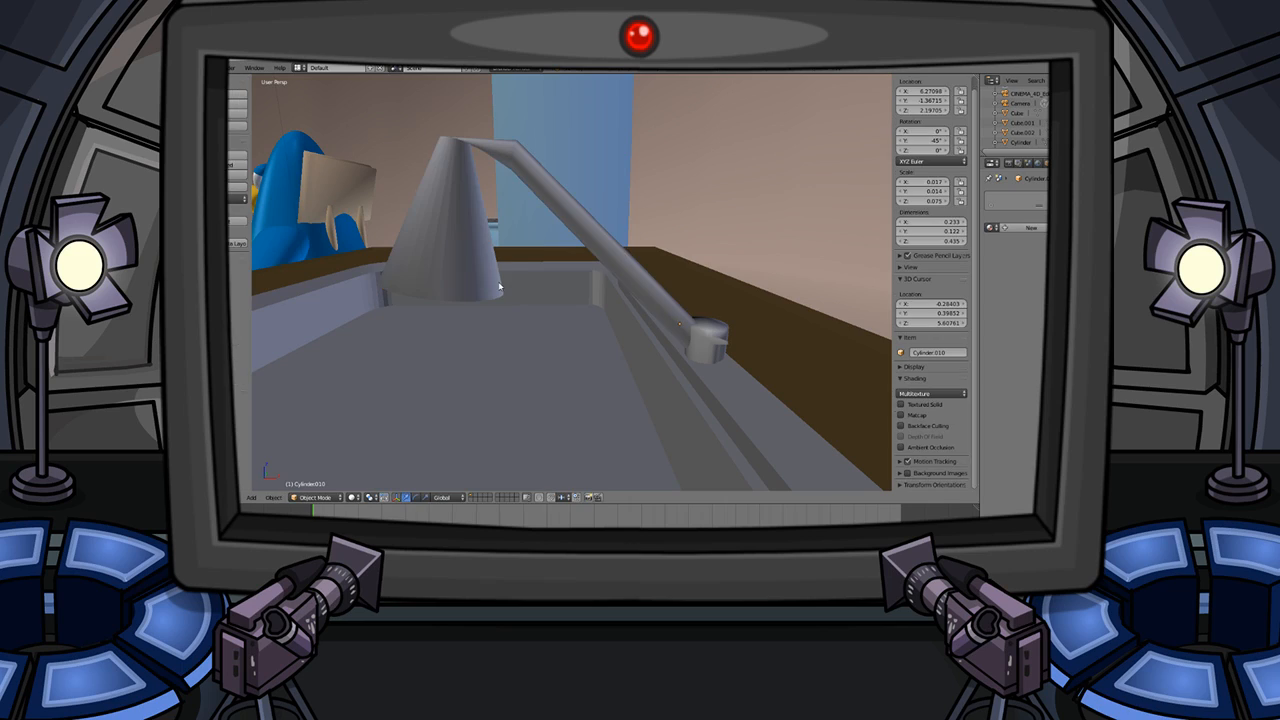
right_click(500, 284)
key(ctrl+z)
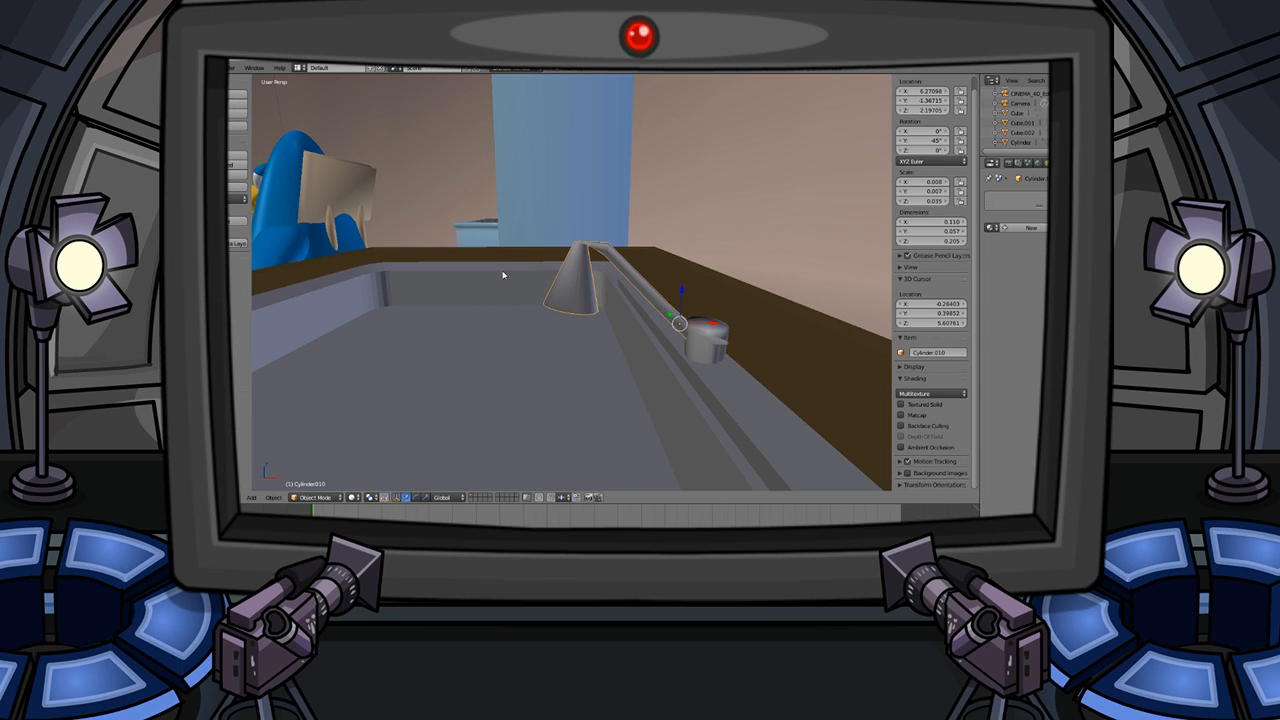
key(Tab)
scroll(576, 275, up, 2)
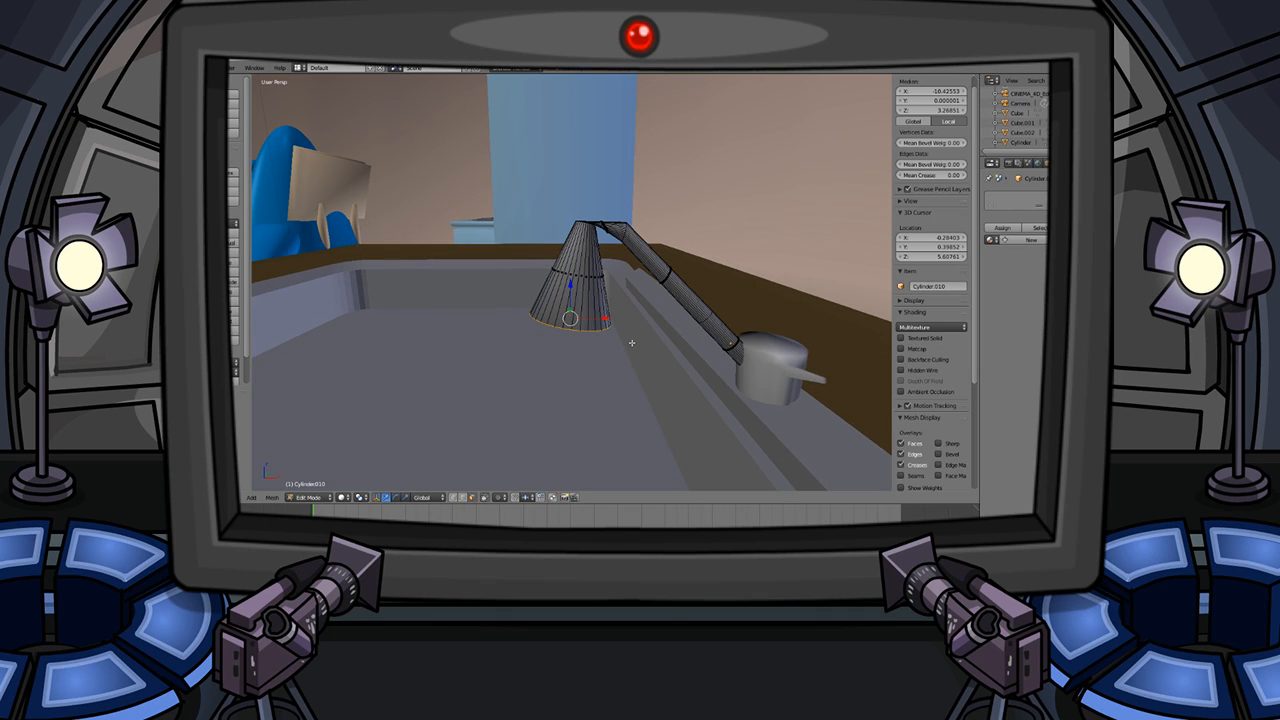
key(Tab)
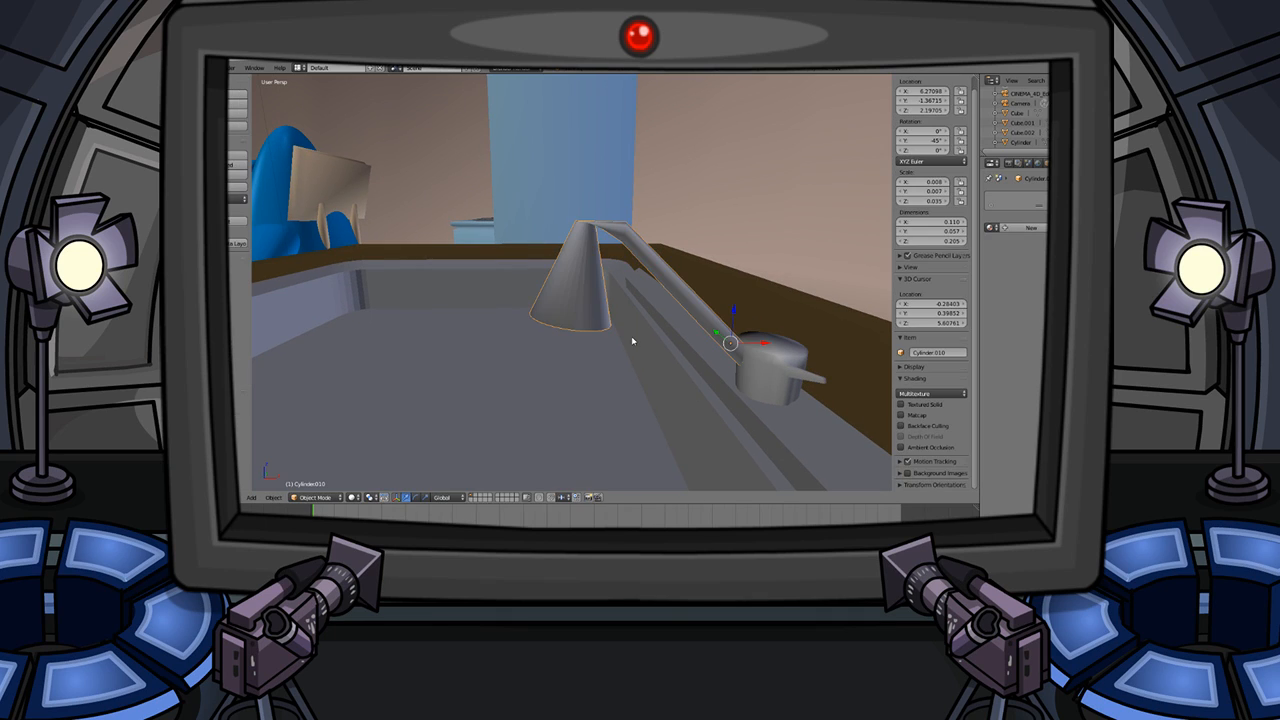
key(Tab)
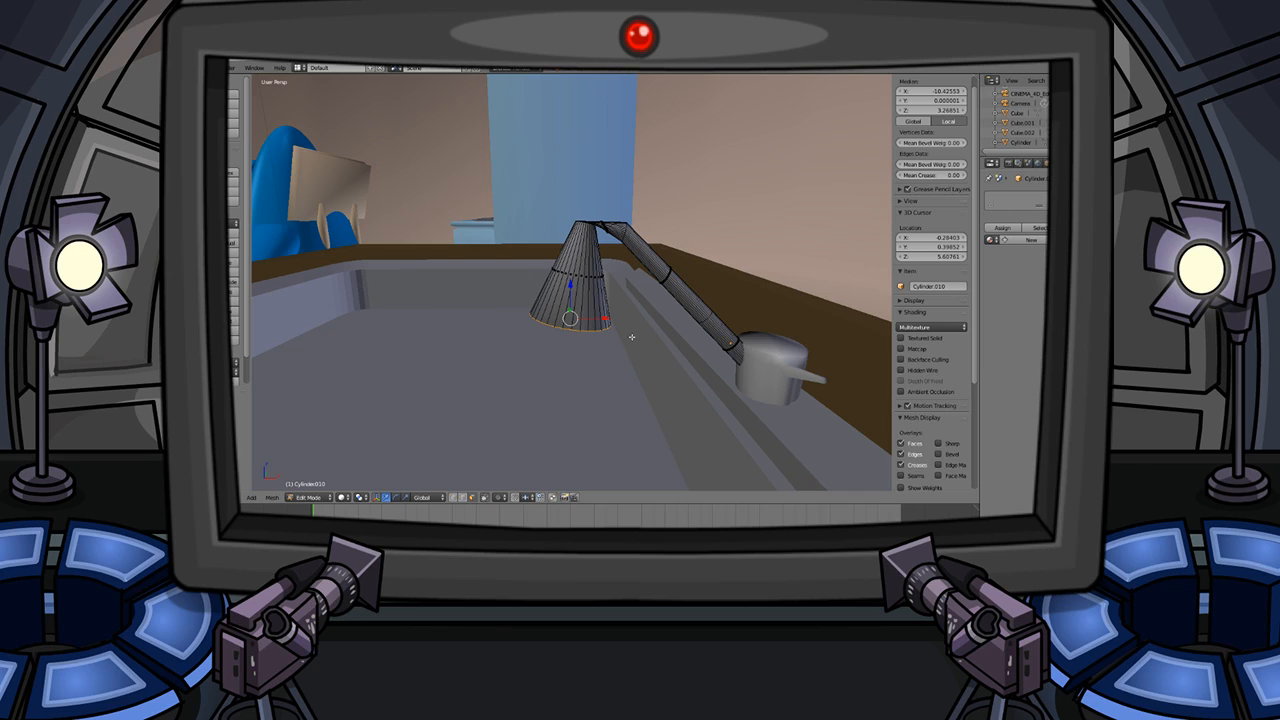
key(Tab)
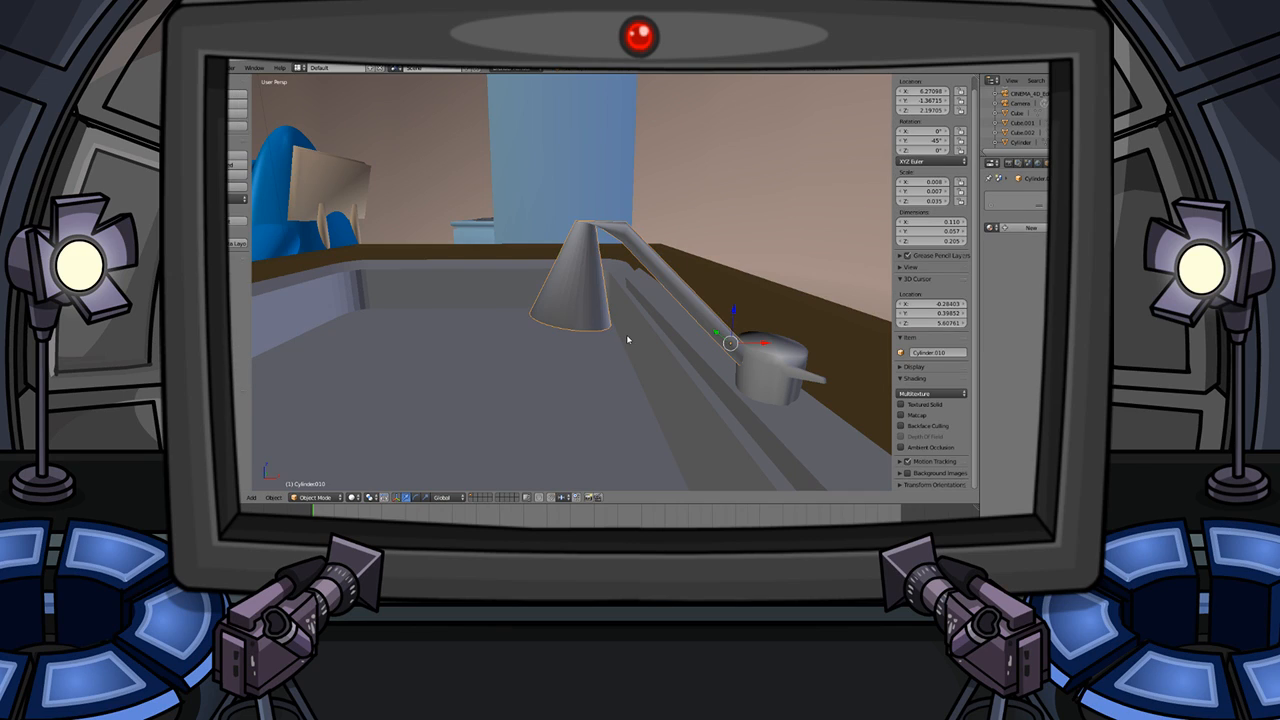
- Undo the cone-shaped outlet and its bend segments back to the straight sloping tube
key(ctrl+z)
key(ctrl+z)
key(ctrl+z)
key(ctrl+z)
key(ctrl+z)
key(ctrl+z)
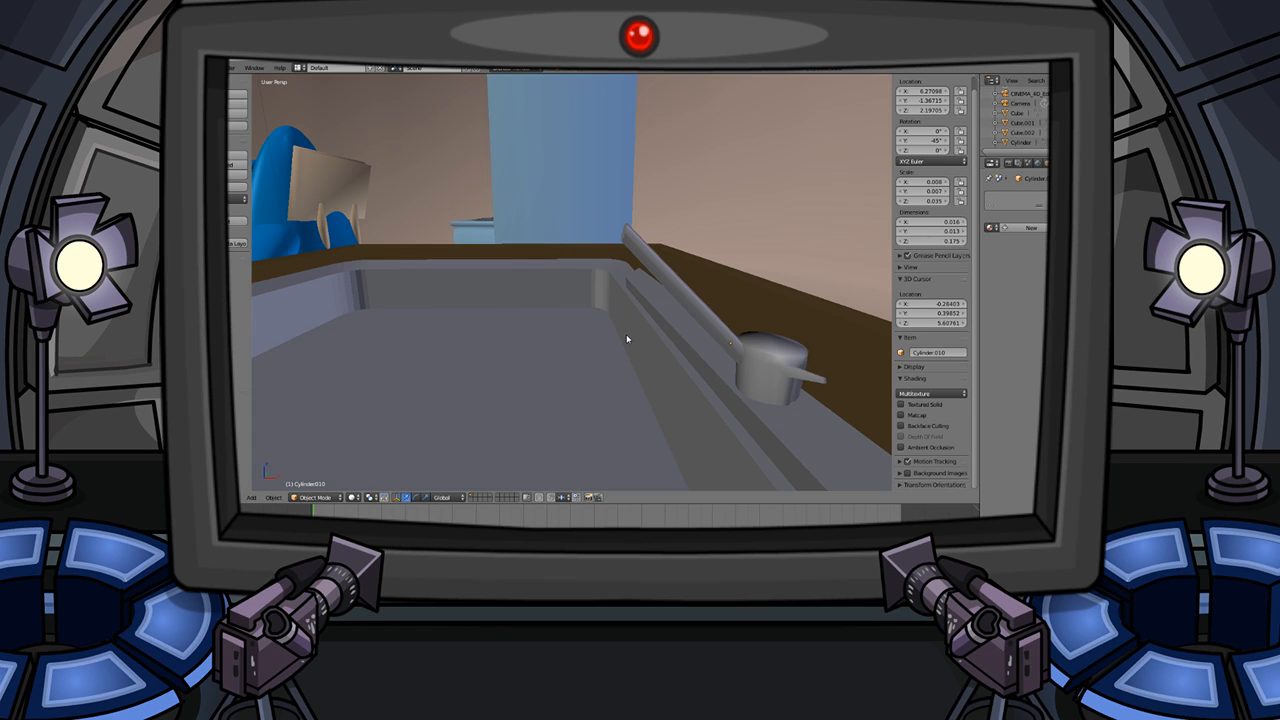
key(ctrl+z)
key(ctrl+z)
key(ctrl+z)
key(ctrl+z)
key(ctrl+z)
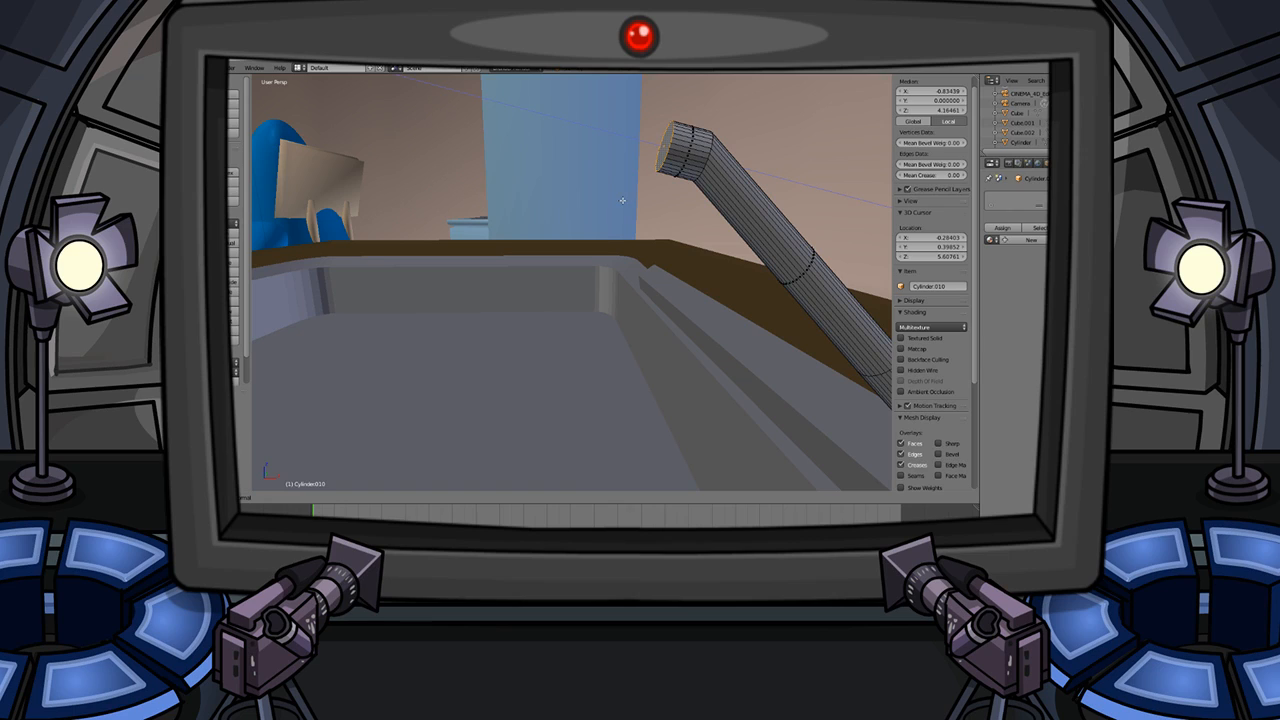
- Extrude the spout's end face in short segments over the basin, rotating each one to form a smooth curve
click(588, 200)
key(r)
click(603, 248)
key(e)
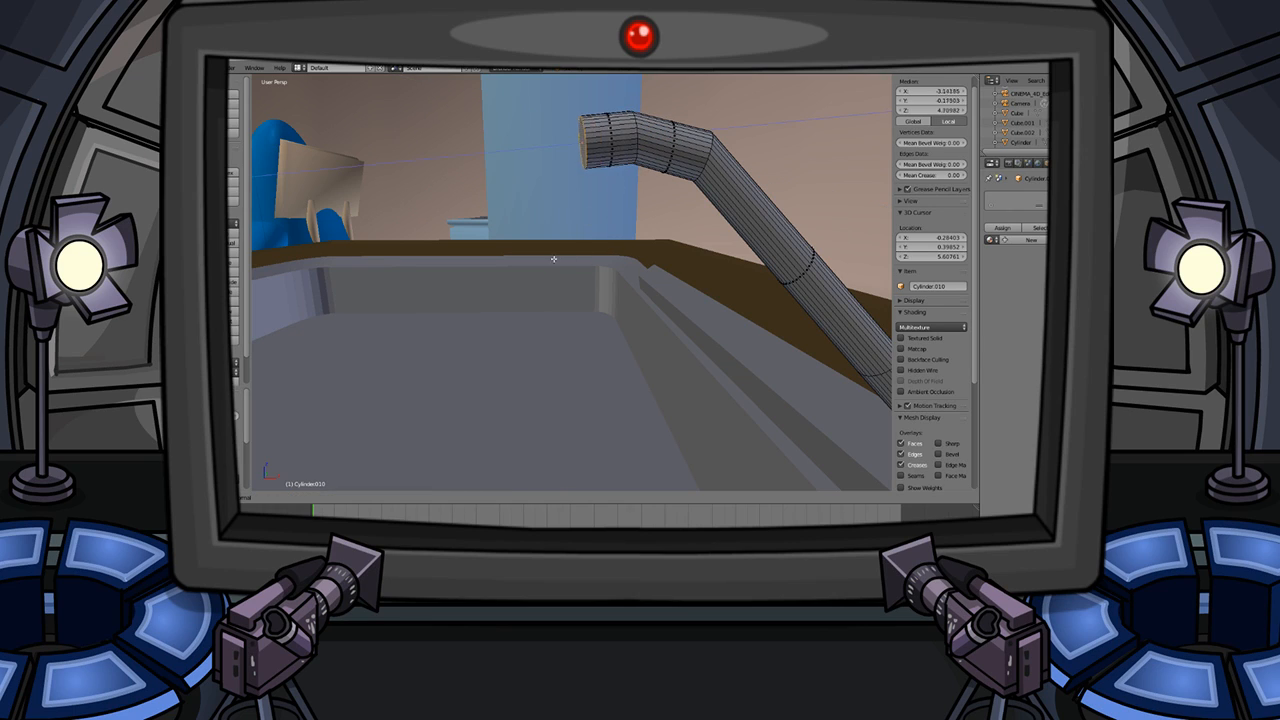
click(523, 272)
key(r)
click(567, 361)
- Extrude the curved spout's end once more and scale the new face up into a flared outlet
key(e)
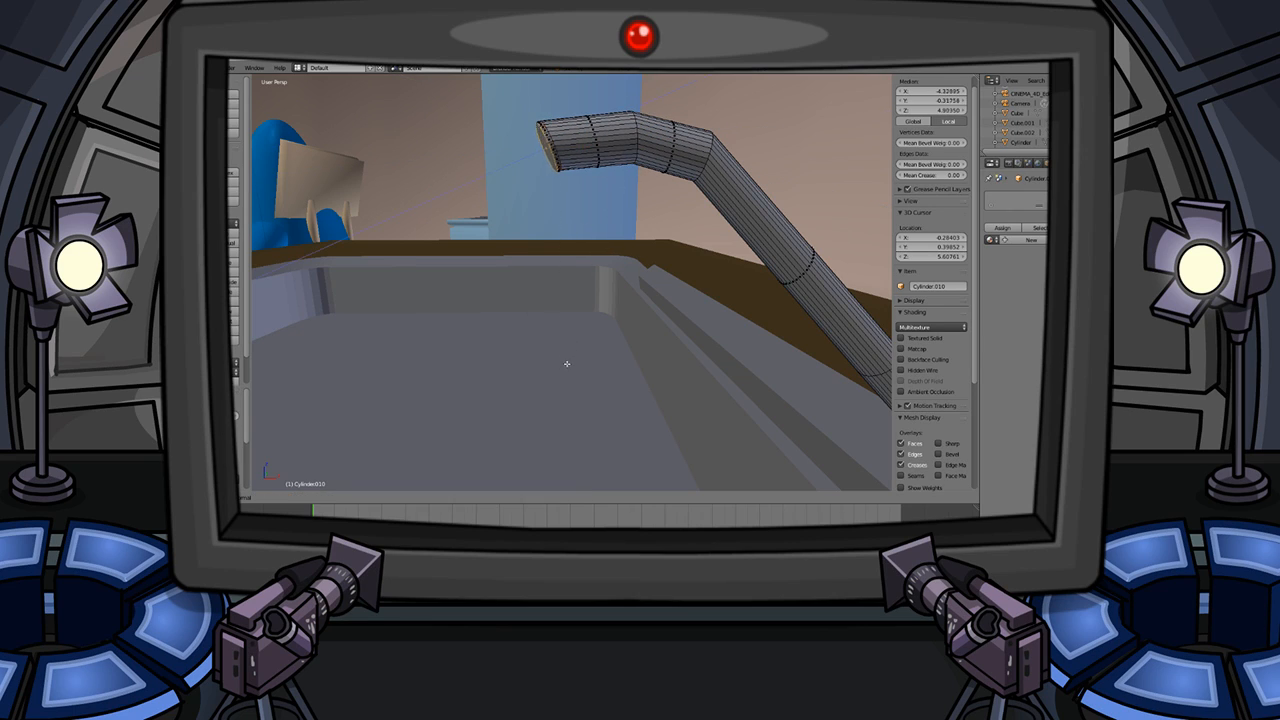
click(482, 412)
key(s)
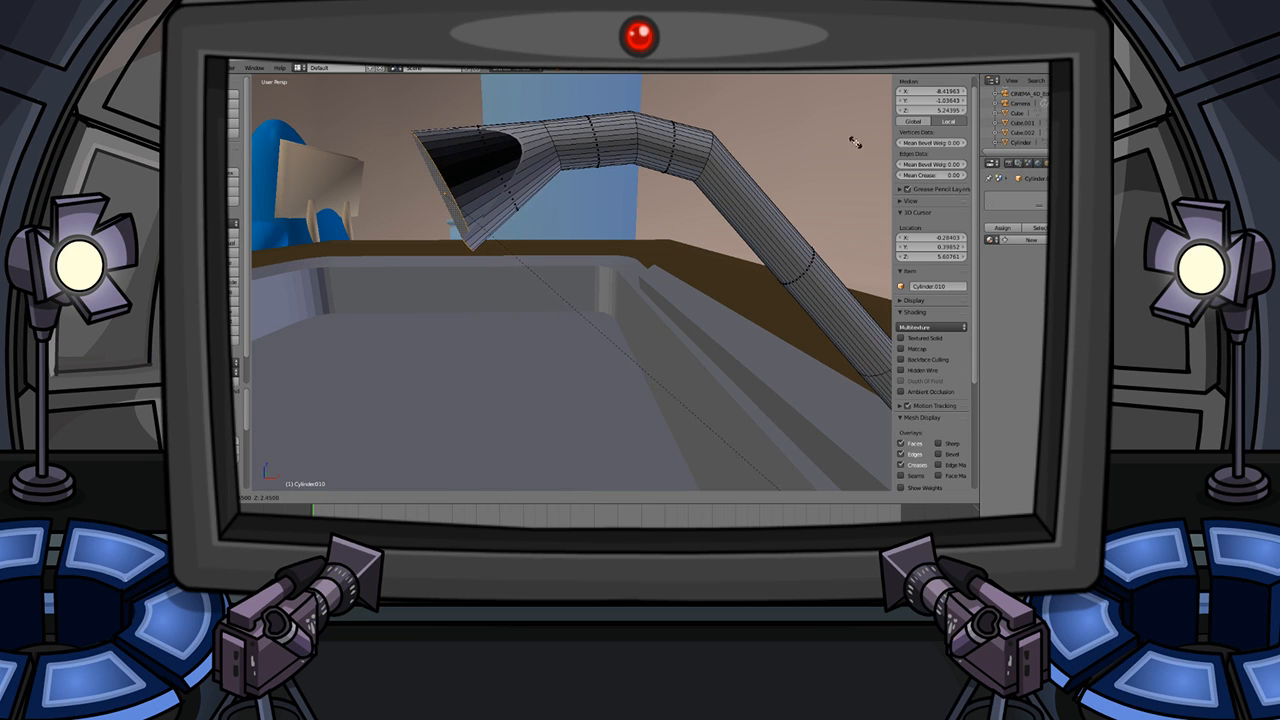
click(852, 140)
- Scale the whole spout up to about twice its size and move it slightly along the X axis toward the basin
scroll(470, 96, down, 8)
middle_drag(470, 96, 590, 284)
key(Tab)
right_click(590, 284)
right_click(595, 281)
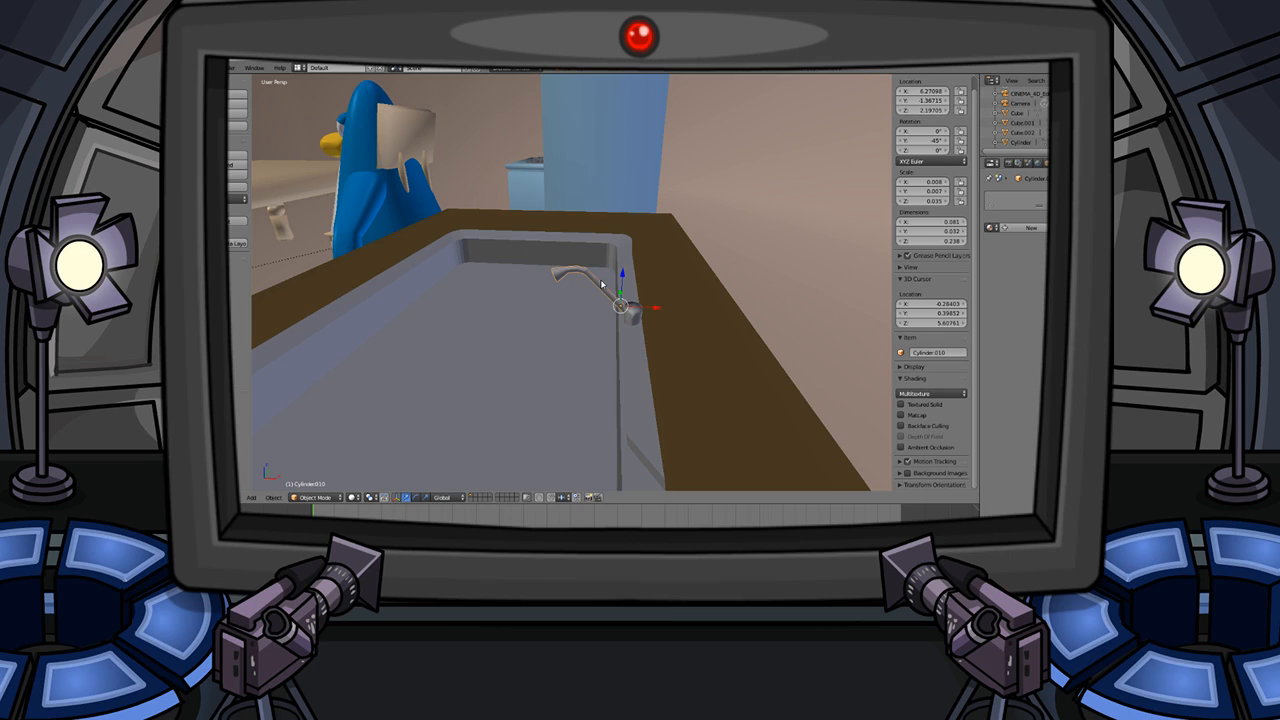
key(s)
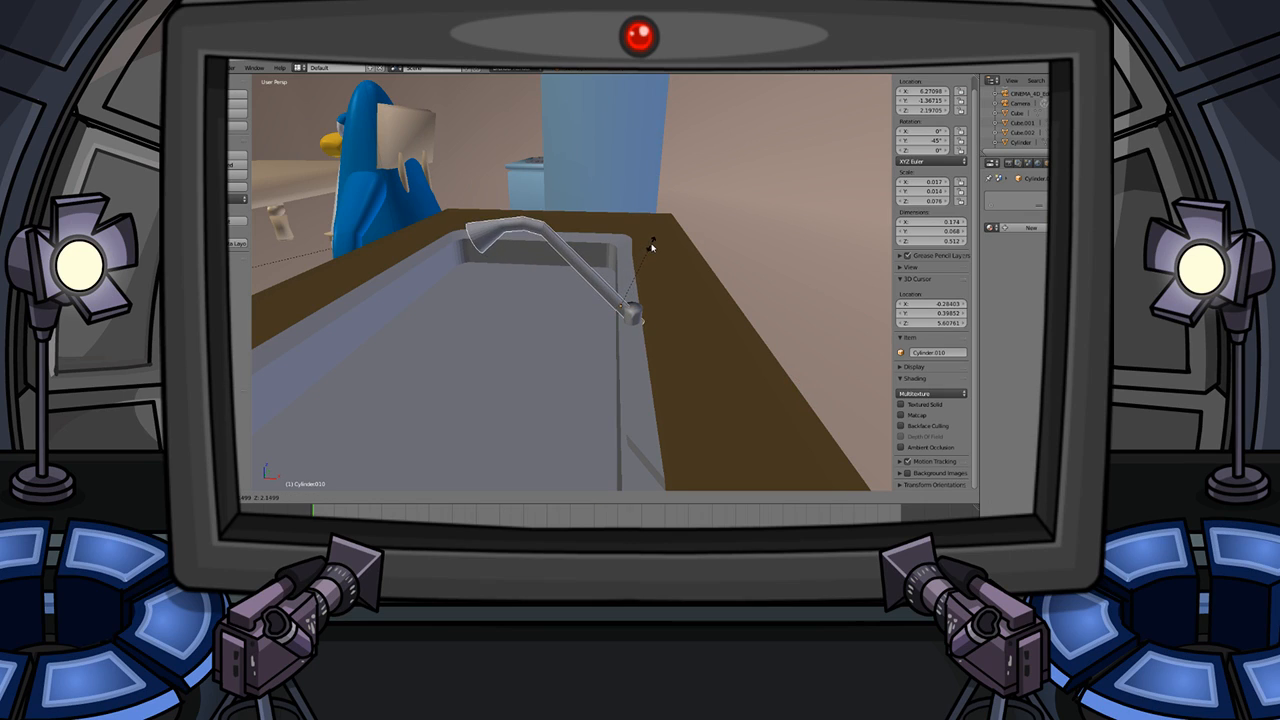
click(648, 247)
key(g)
key(x)
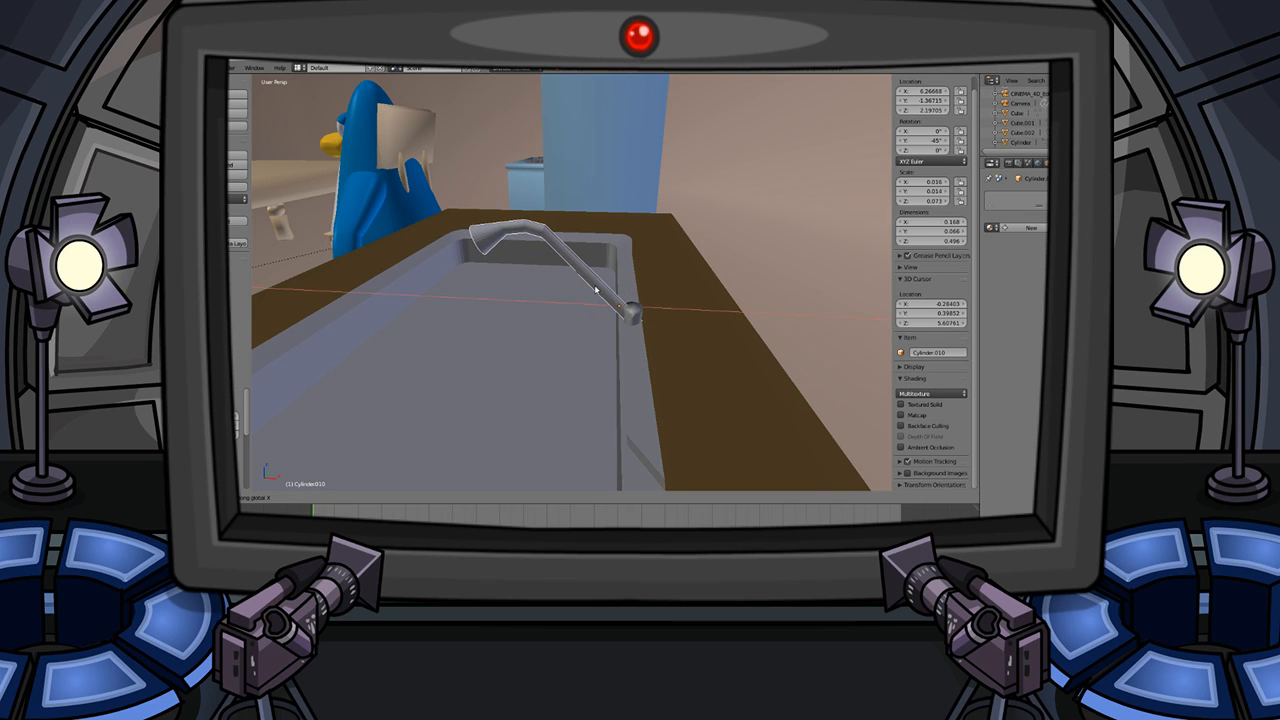
click(591, 289)
middle_drag(591, 289, 427, 240)
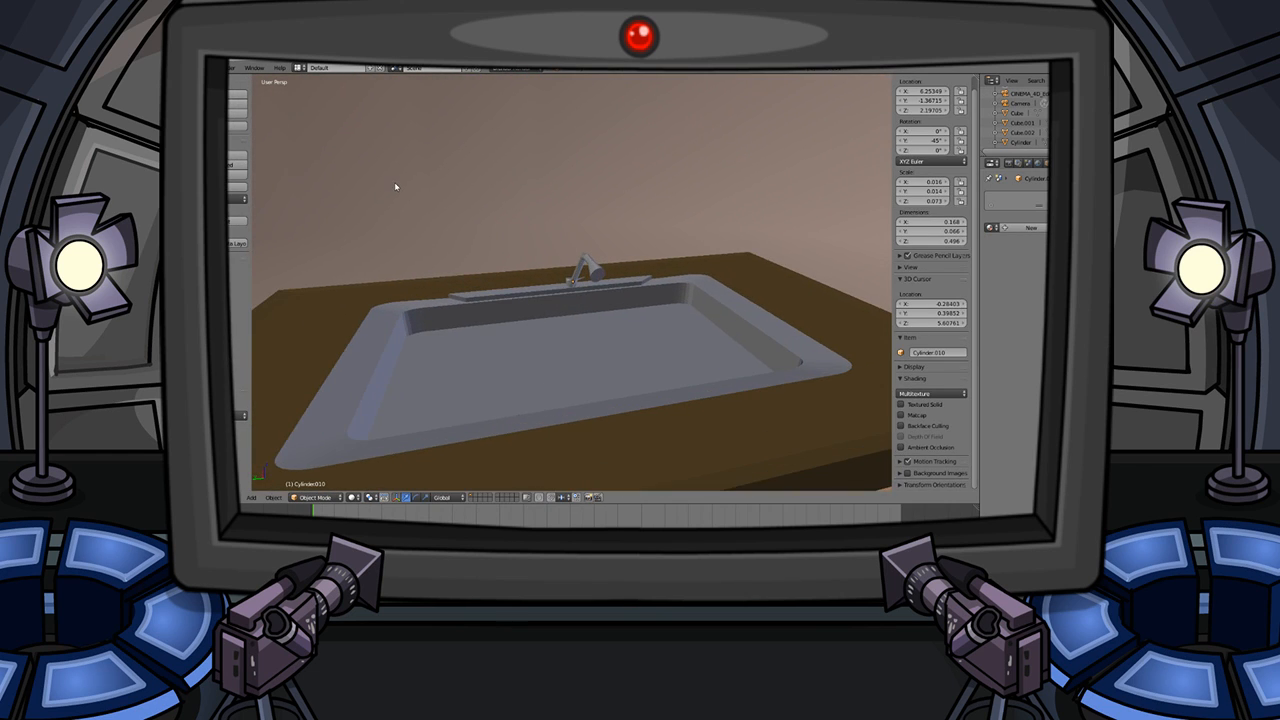
- Scale the spout's flared end face down to narrow the outlet, and rotate the face downward
middle_drag(420, 180, 524, 239)
scroll(524, 239, up, 4)
key(Tab)
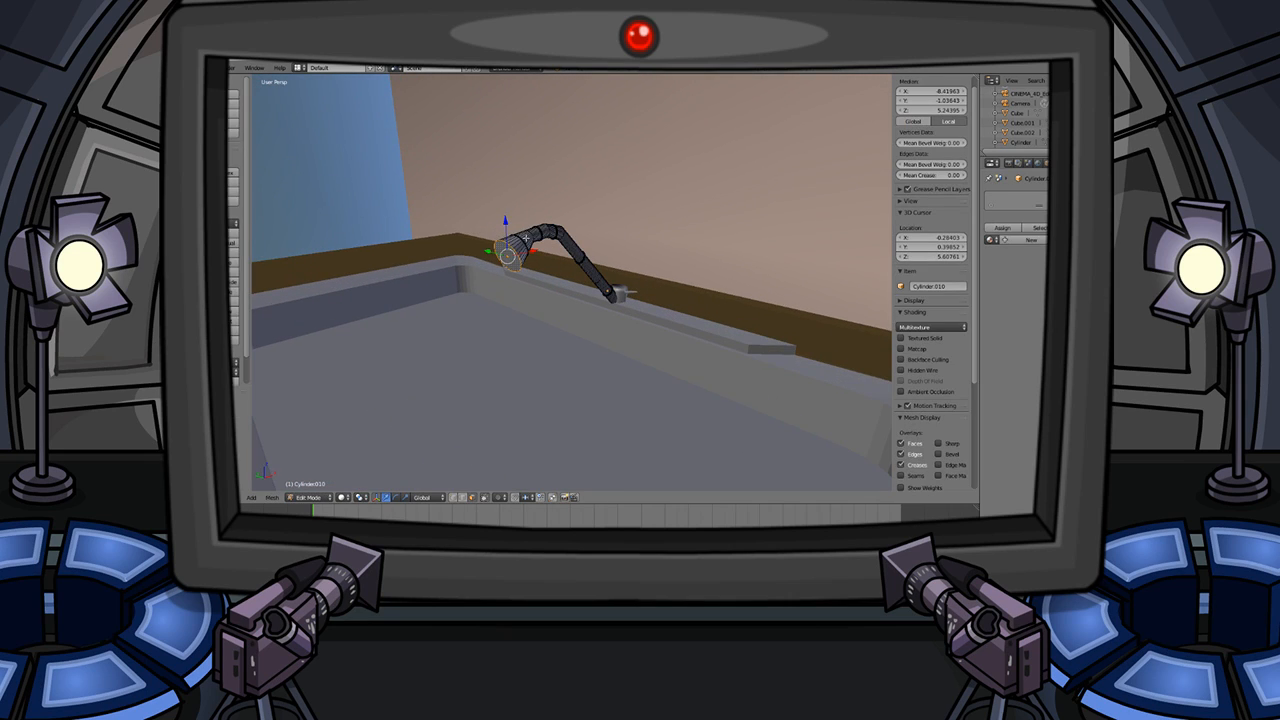
key(s)
click(517, 266)
key(s)
click(597, 276)
middle_drag(575, 250, 467, 246)
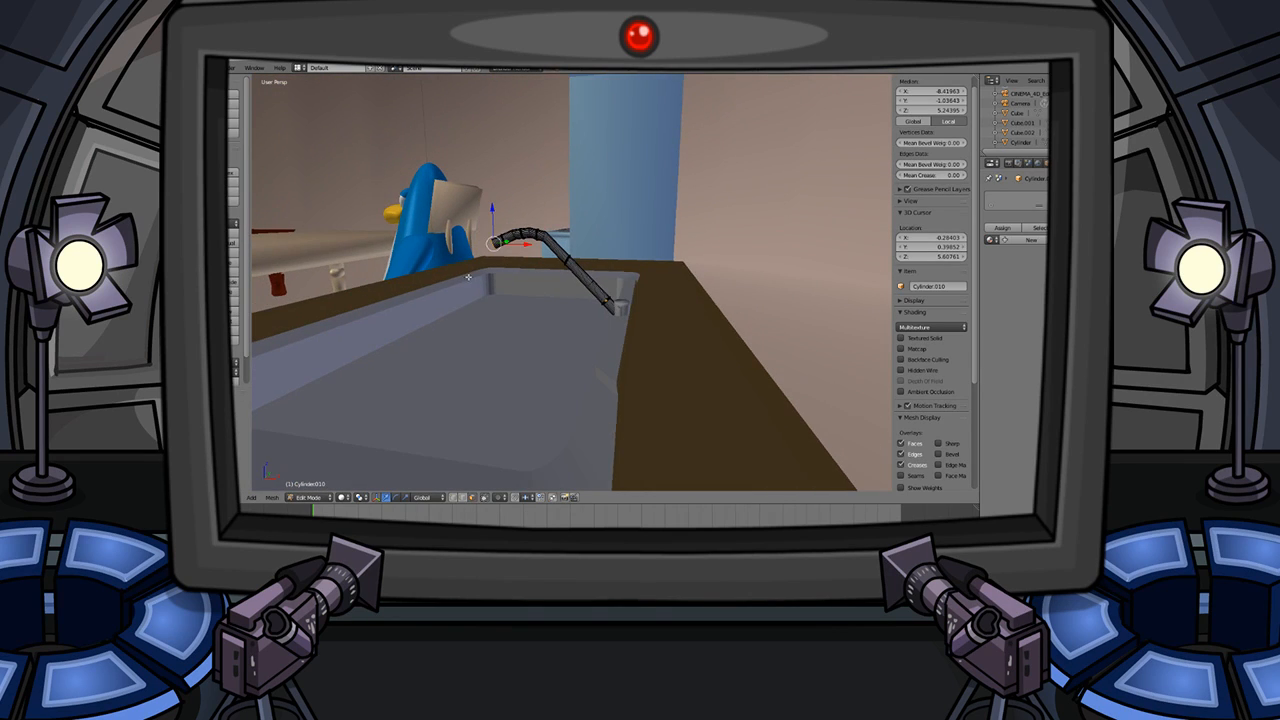
key(r)
click(486, 301)
- Try extruding and scaling the spout's end face, and undo the change
key(e)
key(s)
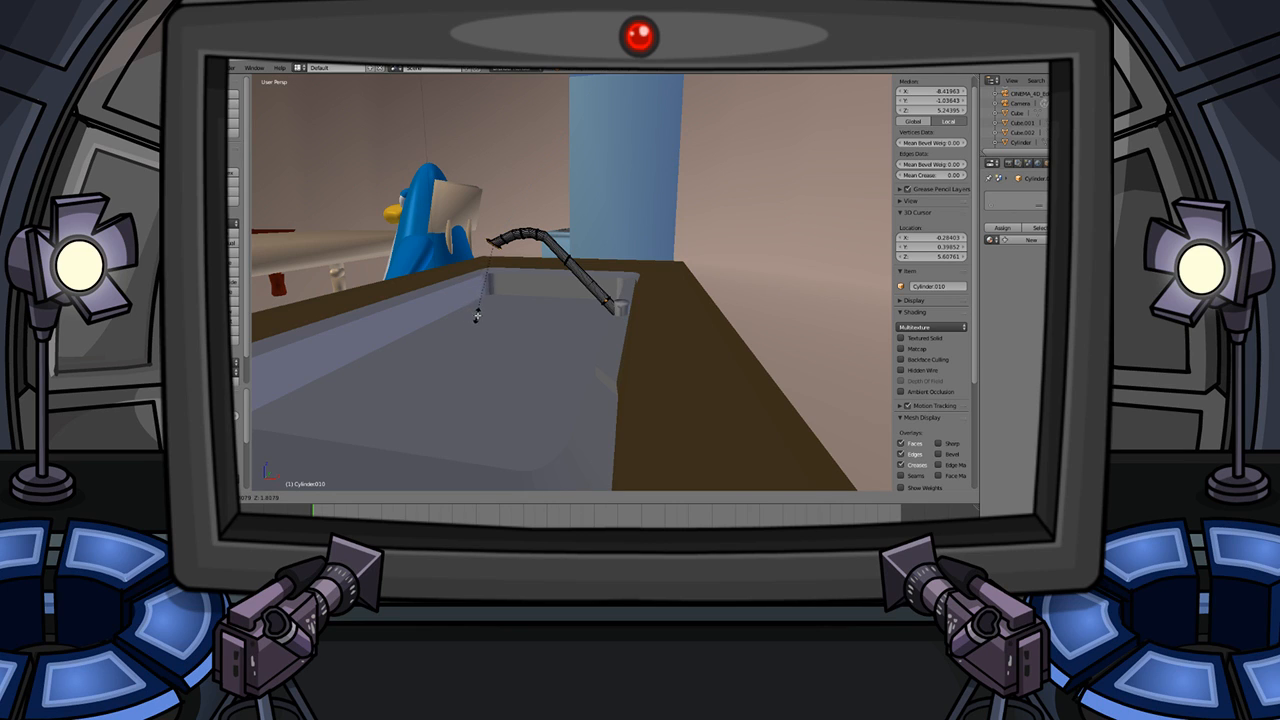
click(495, 315)
key(ctrl+z)
- Extrude the spout's end face further down over the basin, rotate the new end, and scale it up slightly
scroll(465, 257, up, 7)
shift+middle_drag(465, 257, 486, 262)
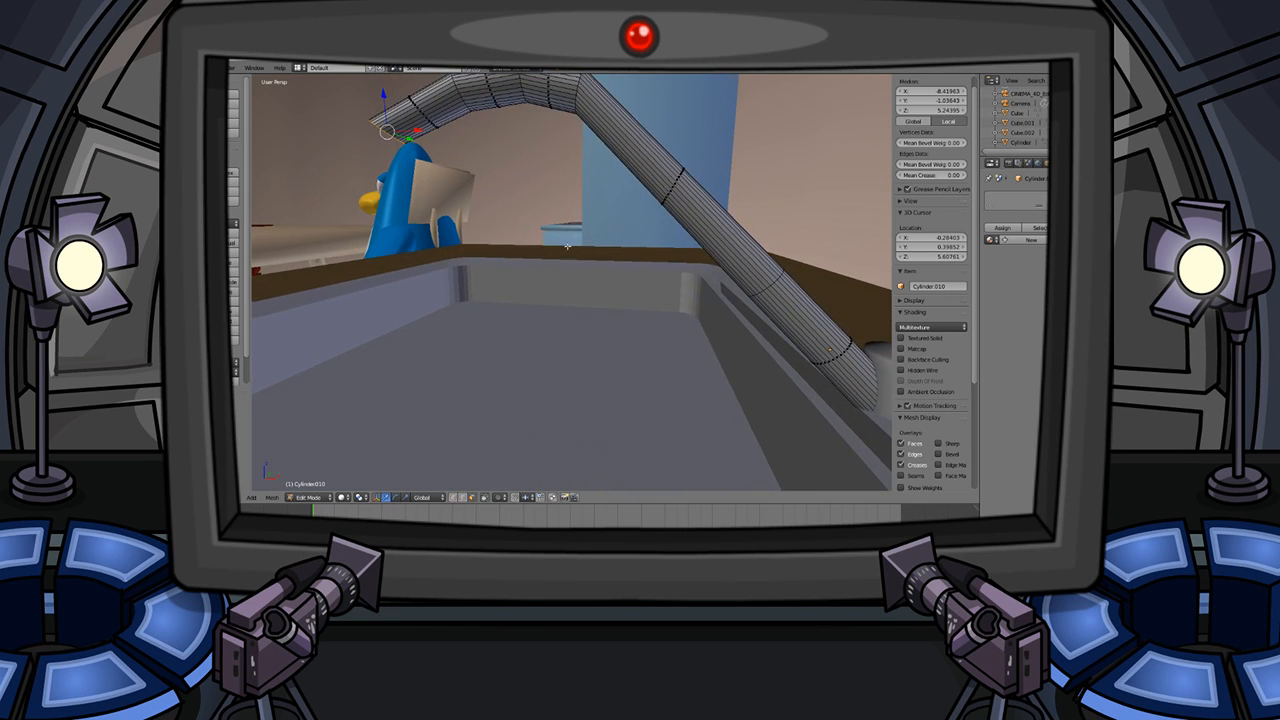
key(e)
click(484, 295)
key(r)
click(560, 312)
key(s)
click(700, 314)
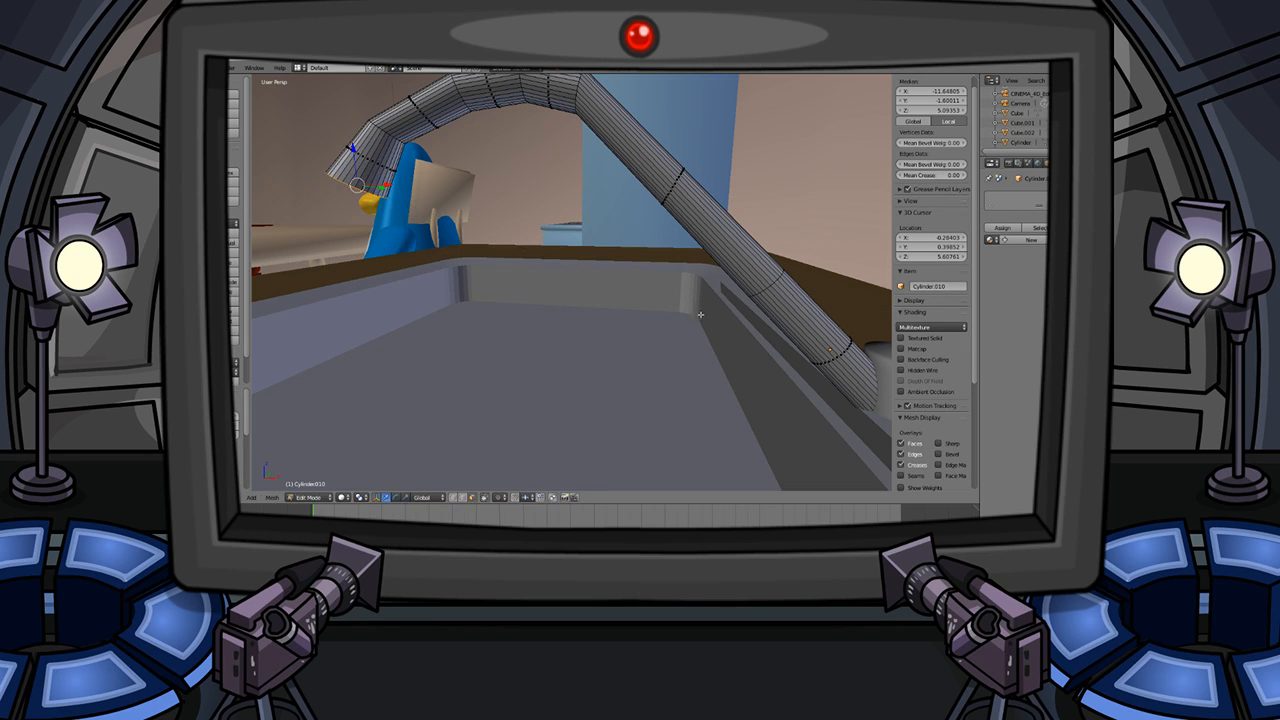
- Leave mesh editing, deselect the spout, and examine the tap's shape from several sides and distances
key(Tab)
scroll(640, 285, down, 4)
middle_drag(512, 242, 562, 238)
scroll(545, 210, down, 3)
right_click(544, 186)
right_click(544, 187)
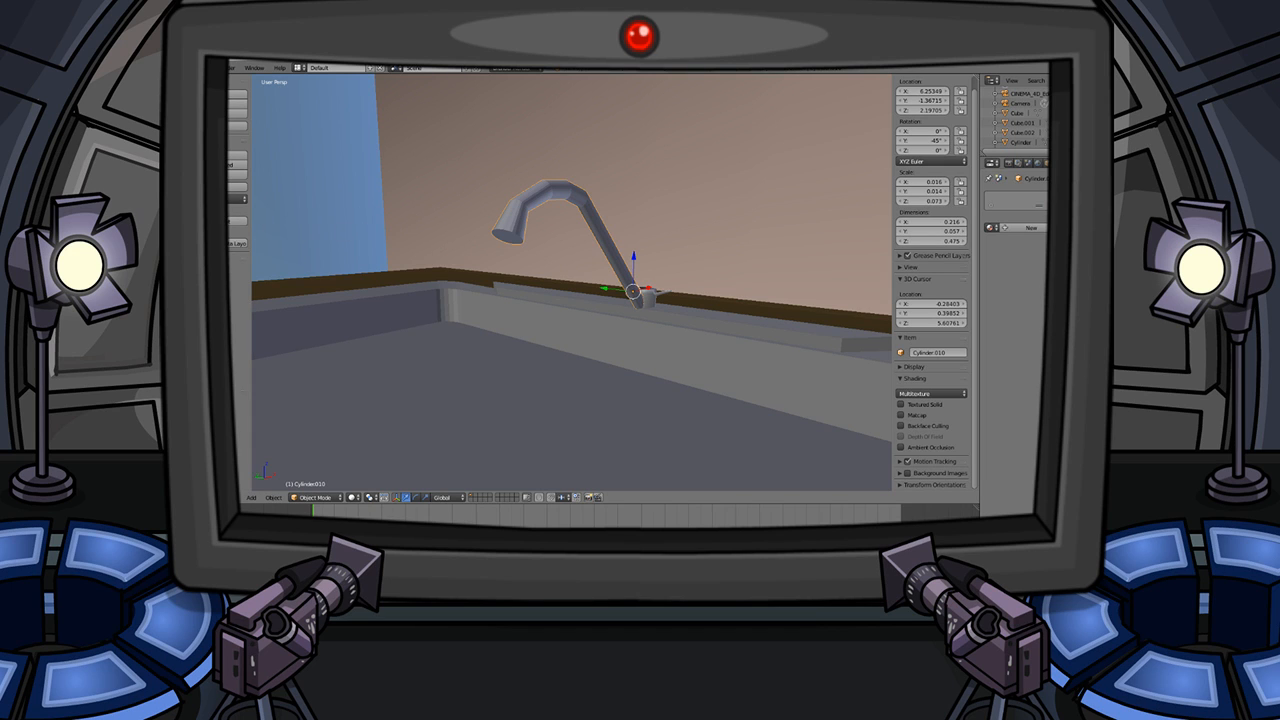
key(a)
scroll(528, 208, down, 2)
middle_drag(526, 214, 419, 256)
scroll(494, 240, down, 3)
scroll(490, 211, down, 4)
scroll(558, 284, up, 4)
scroll(587, 245, up, 3)
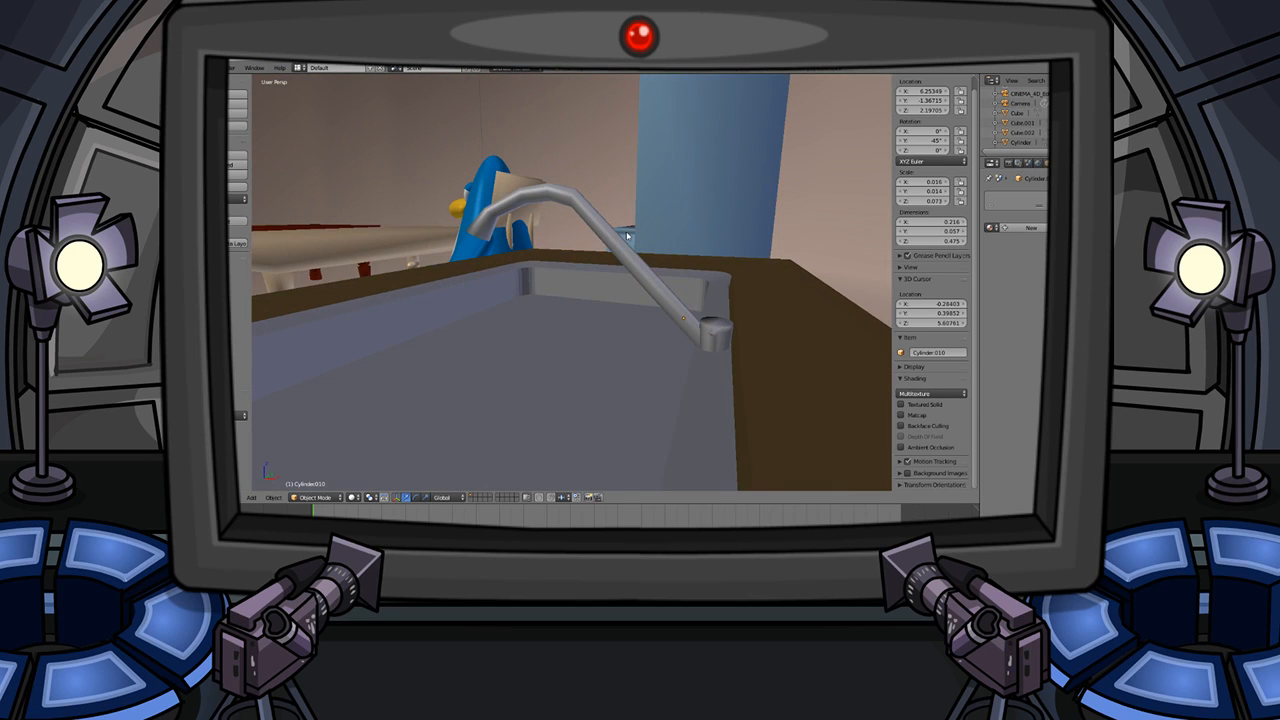
- Render a still image of the scene to check the sink's finished tap
middle_drag(622, 246, 529, 249)
scroll(533, 243, down, 15)
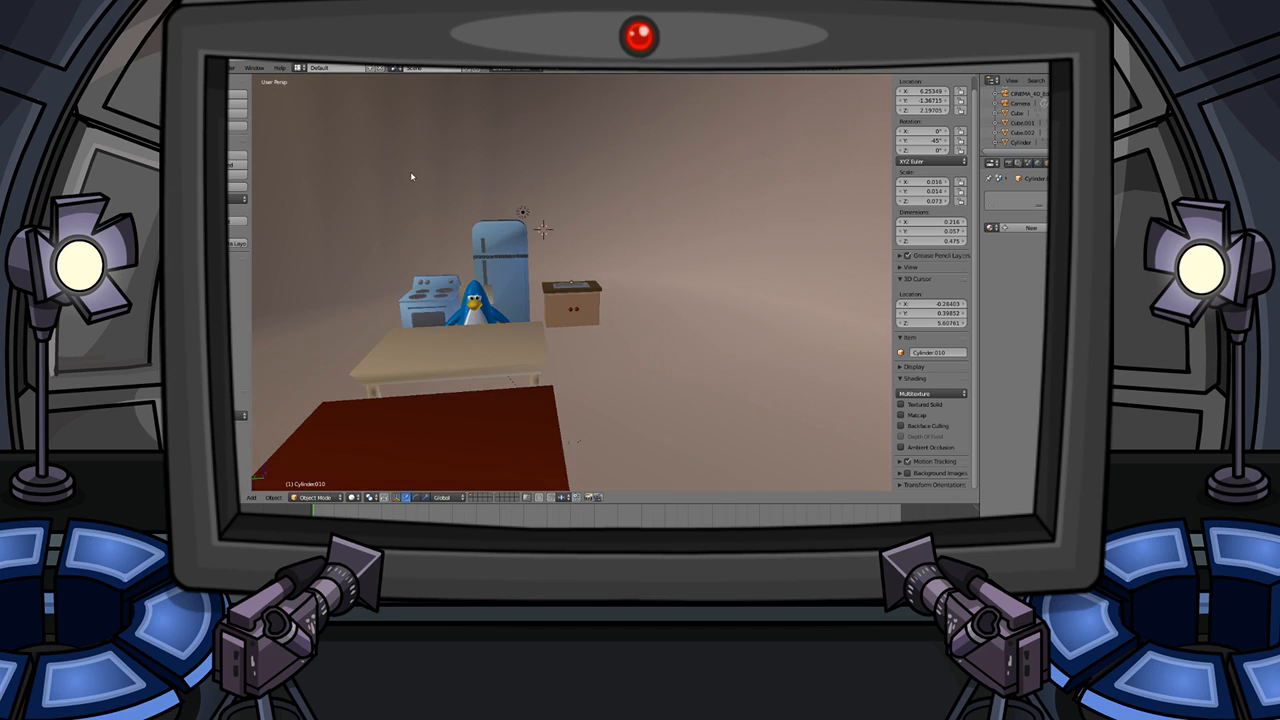
scroll(410, 177, up, 8)
click(229, 67)
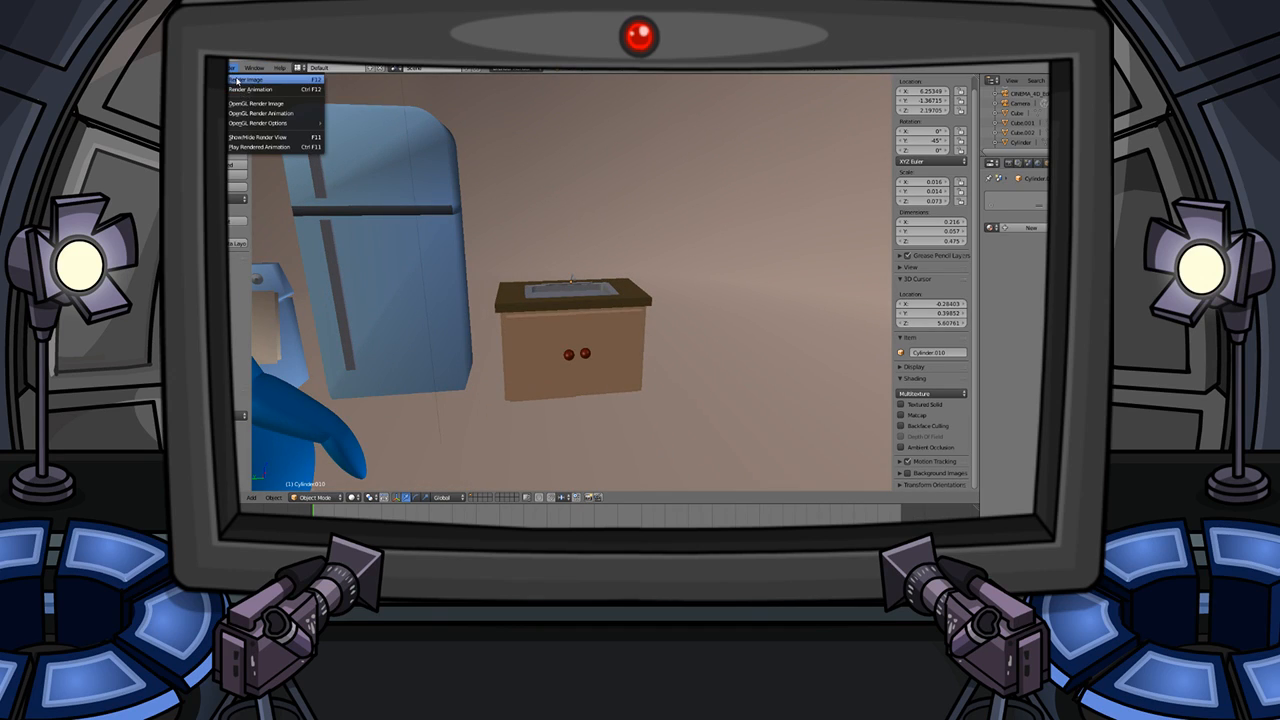
click(240, 79)
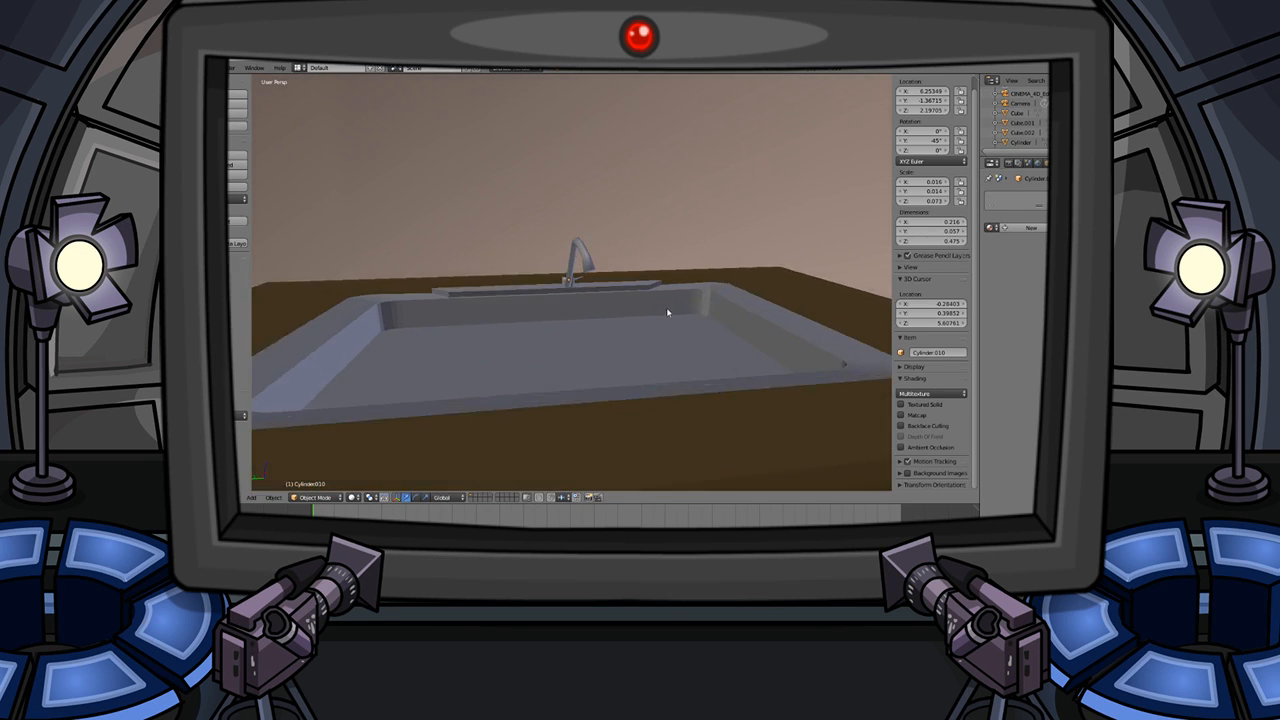
- Scale the tap's curved spout up to about 1.6 times its size, and deselect it
scroll(666, 307, up, 3)
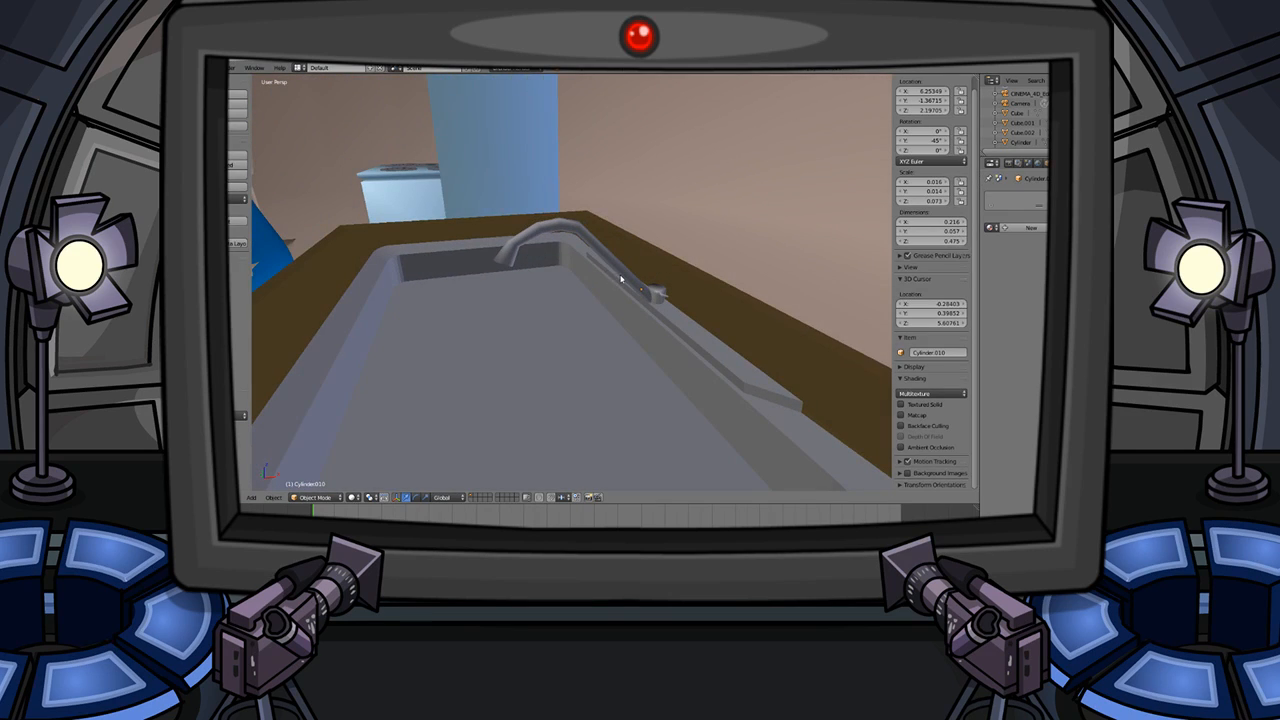
key(s)
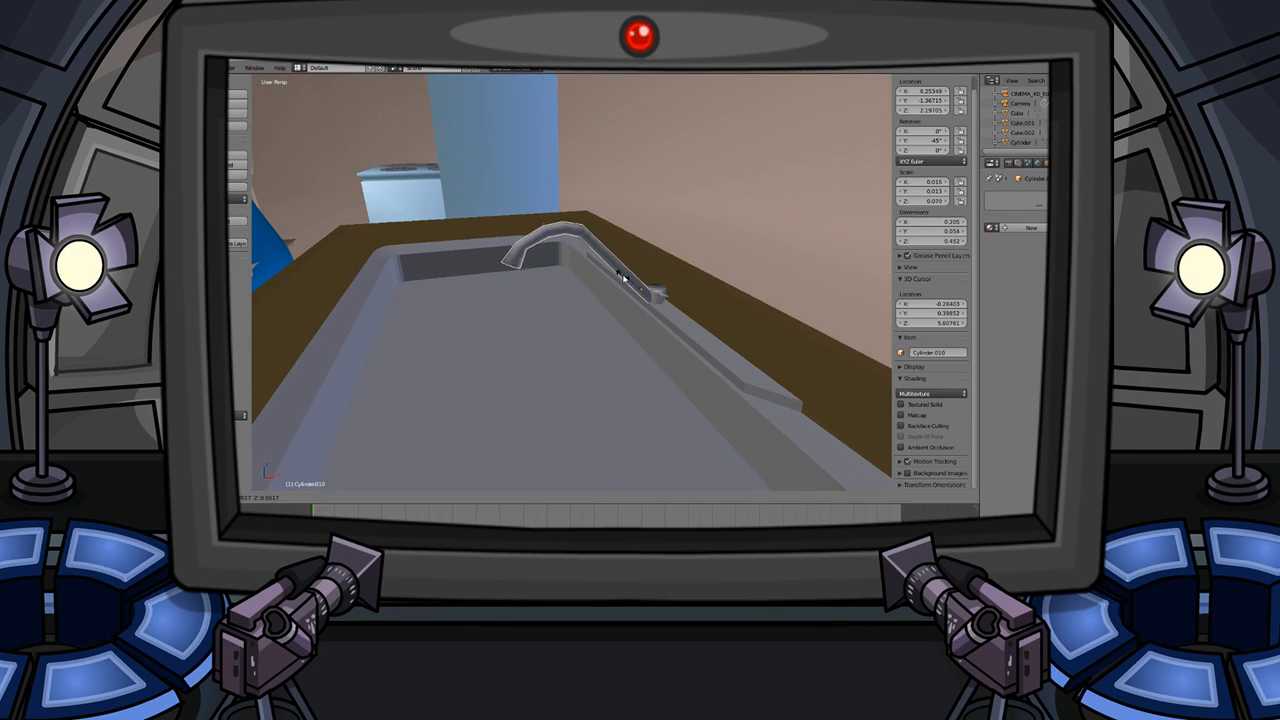
click(614, 265)
mouse_move(517, 302)
middle_down()
mouse_move(607, 298)
mouse_move(514, 298)
middle_up()
key(a)
- Move the enlarged spout along the X and Z axes so its lower end meets the tap base
right_click(602, 257)
key(g)
key(x)
key(z)
key(x)
click(636, 293)
middle_drag(603, 294, 668, 310)
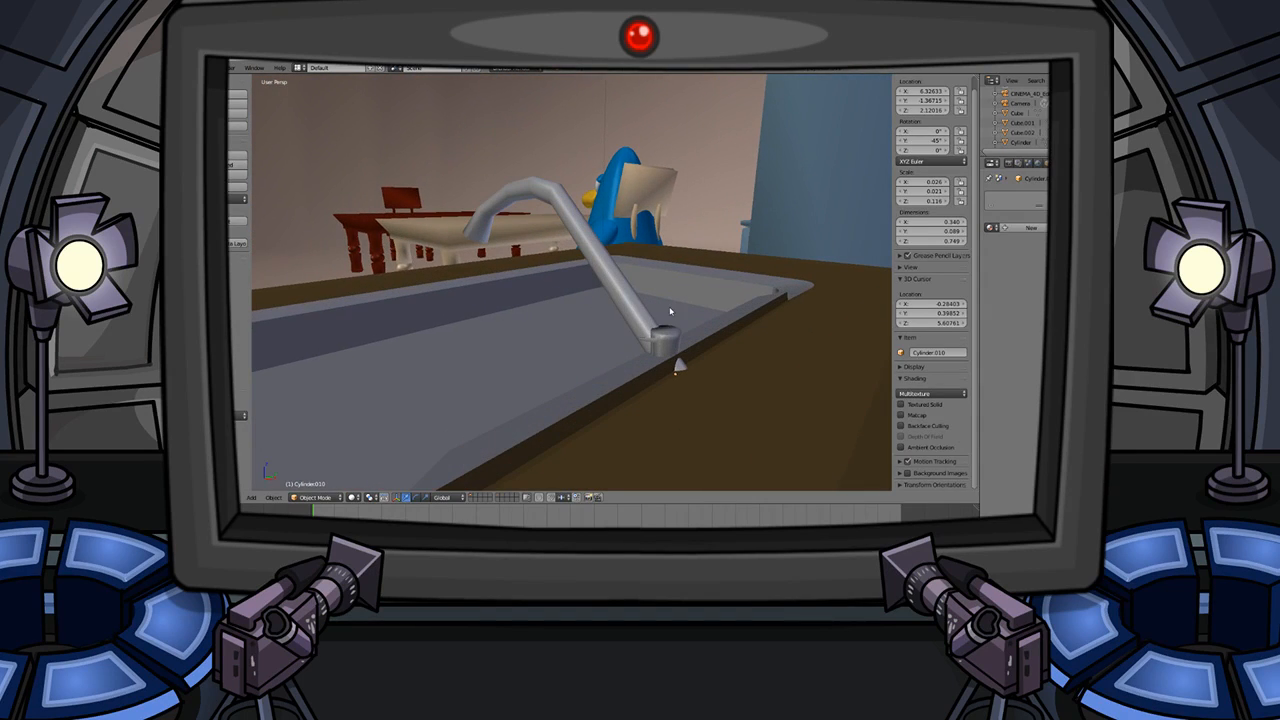
- Scale up the tap's cylindrical base, move it along X to the spout's lower end, and deselect it
right_click(676, 340)
key(s)
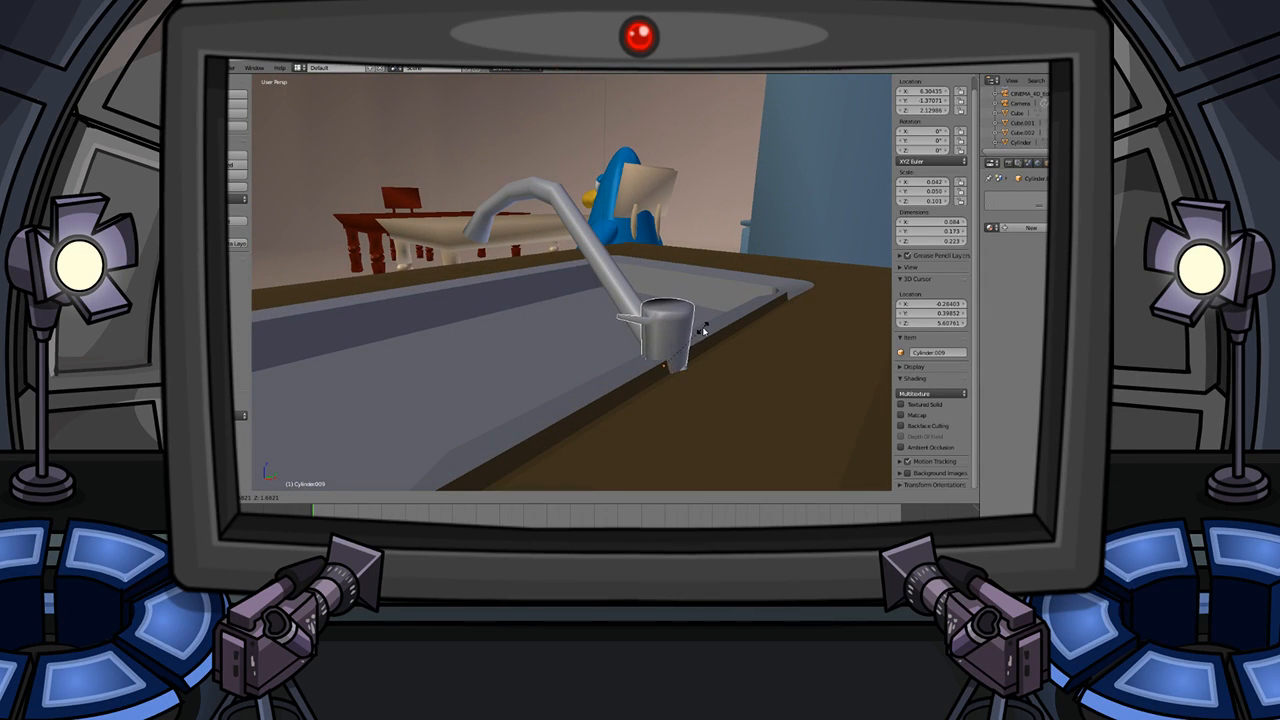
click(714, 323)
middle_drag(714, 323, 627, 318)
key(g)
key(x)
click(691, 320)
key(a)
scroll(661, 309, down, 6)
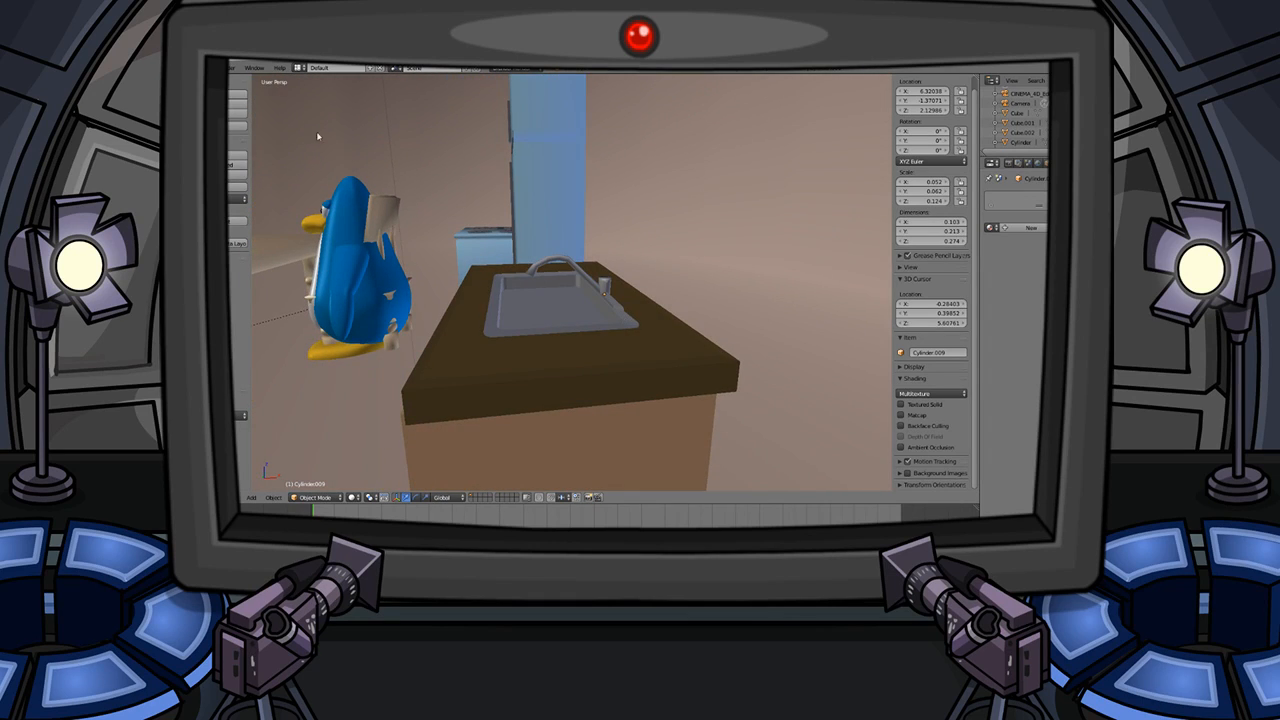
- Render a still image, and examine the enlarged tap and sink cabinet from several sides
click(231, 68)
click(232, 80)
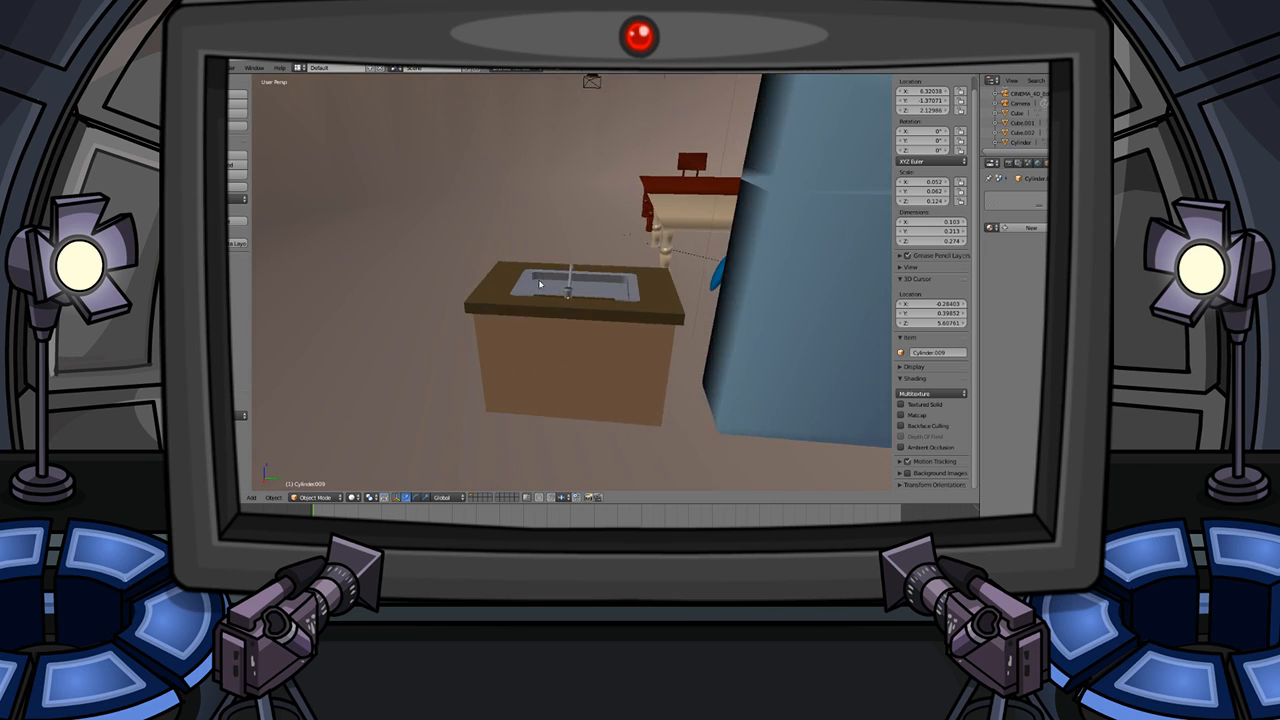
middle_drag(540, 284, 691, 286)
scroll(691, 286, up, 9)
scroll(563, 297, down, 3)
middle_drag(563, 297, 645, 274)
scroll(550, 284, down, 6)
scroll(568, 268, down, 1)
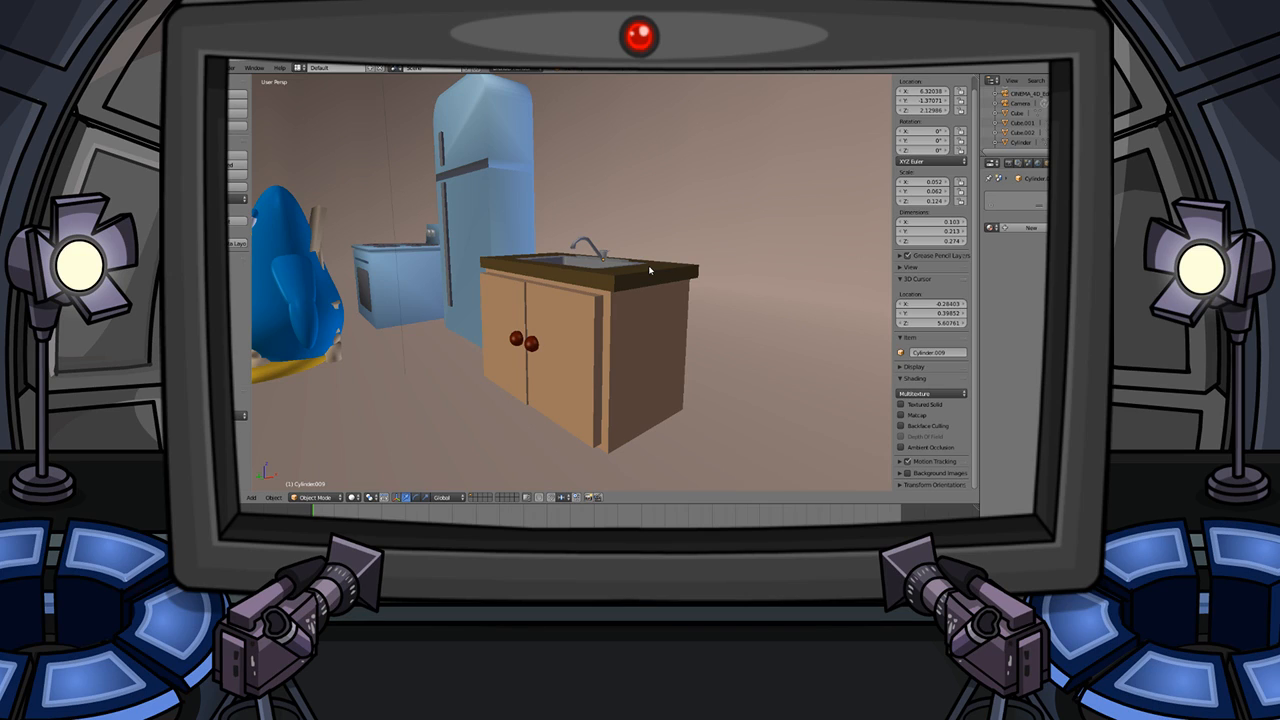
- Extrude the end of the tap base's handle slightly outward in mesh editing, and return to object mode
scroll(655, 262, up, 9)
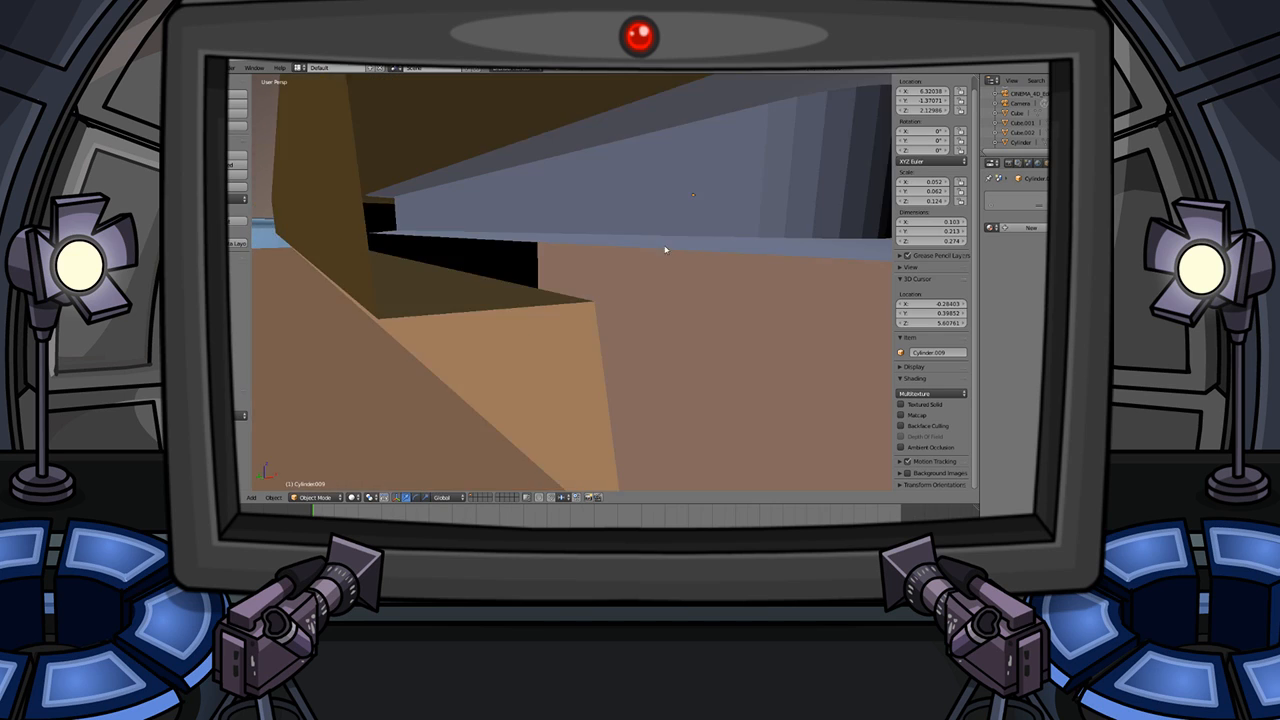
shift+middle_drag(723, 192, 626, 333)
scroll(626, 333, up, 2)
key(Tab)
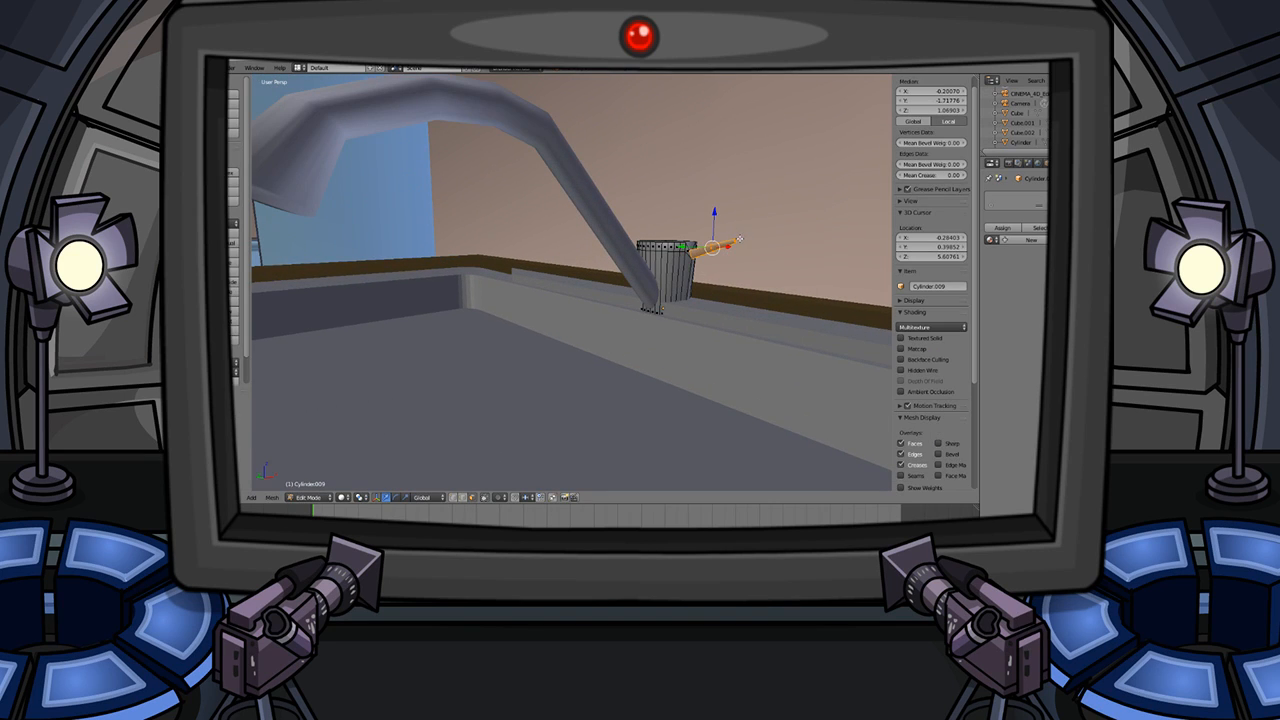
key(e)
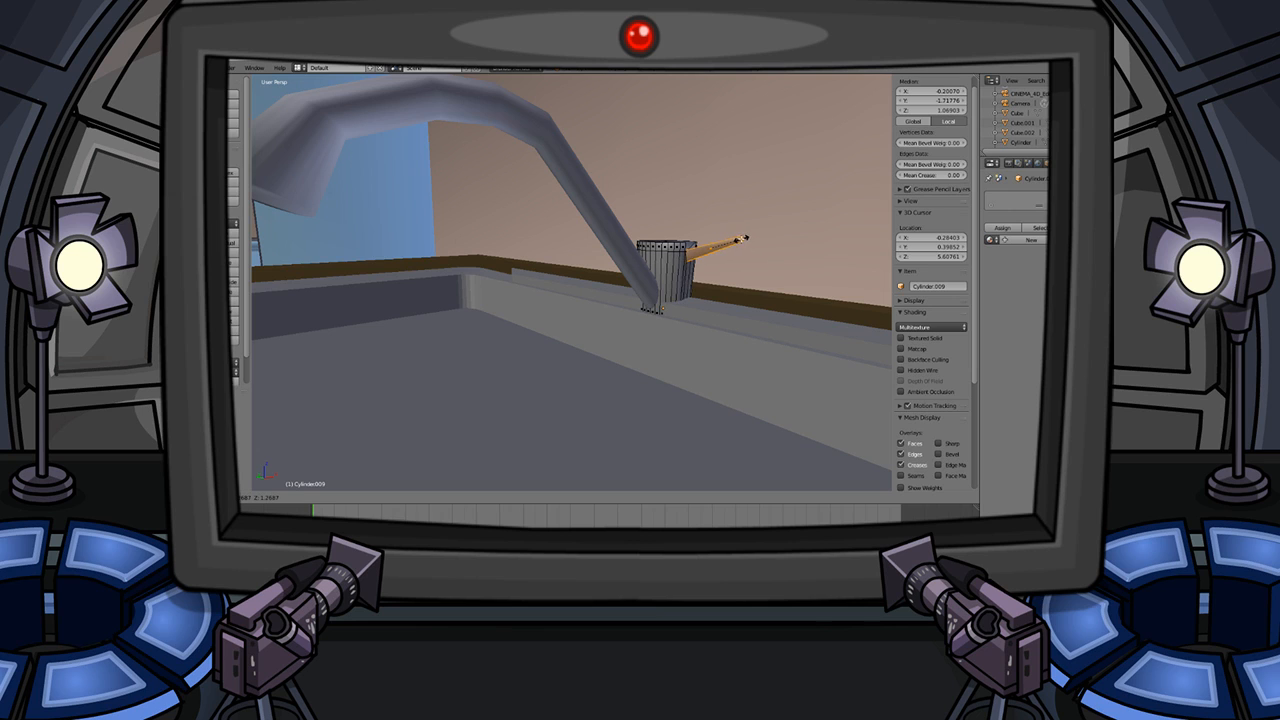
click(740, 243)
key(Tab)
- Examine the lengthened tap handle and the whole kitchen layout from several angles and distances
middle_drag(737, 251, 587, 255)
key(Tab)
key(Tab)
scroll(563, 251, down, 8)
scroll(587, 255, up, 3)
scroll(587, 255, down, 10)
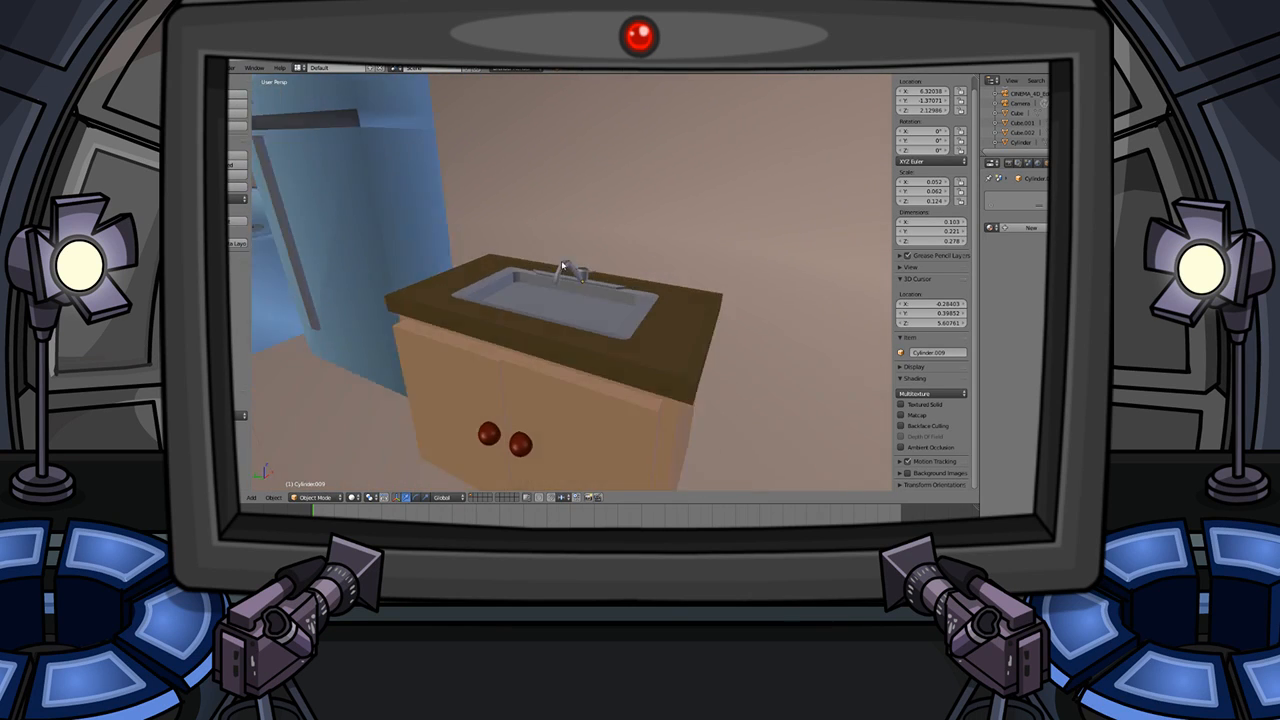
scroll(564, 208, down, 8)
scroll(457, 226, up, 5)
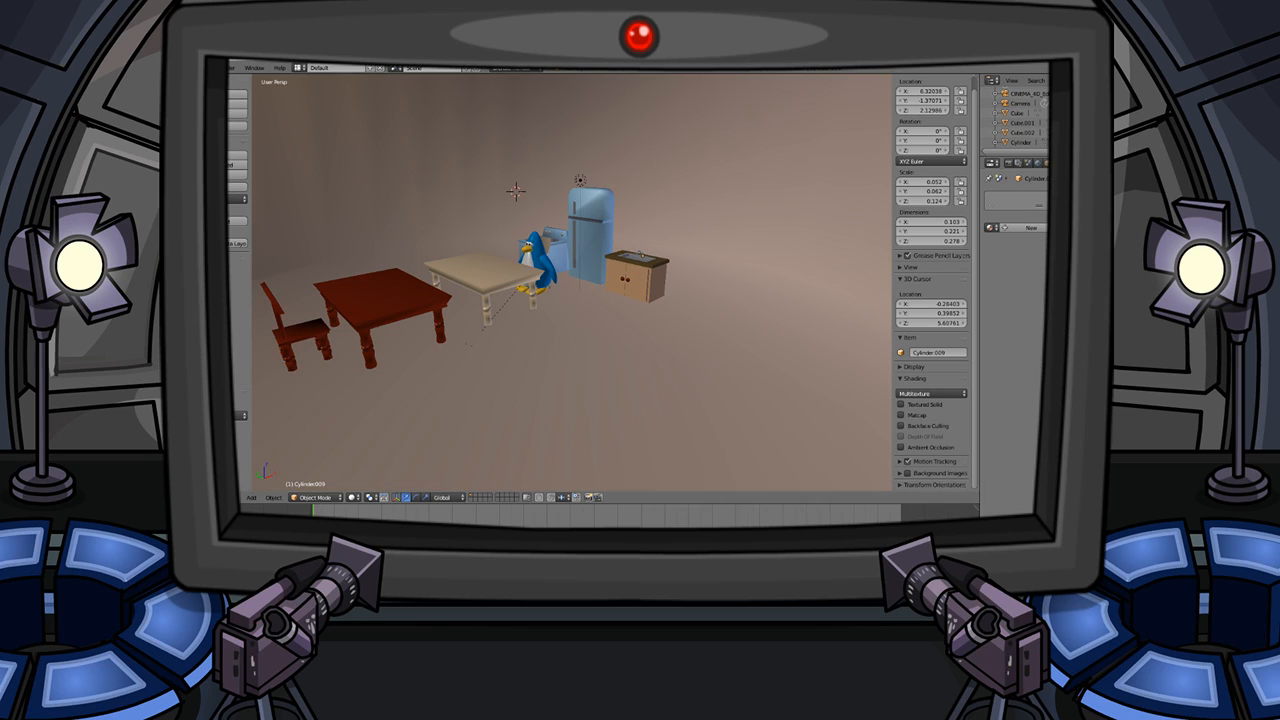
- Select the room cylinder's floor face in mesh editing, and add a second material slot with the existing brown Material.020
click(234, 68)
right_click(585, 350)
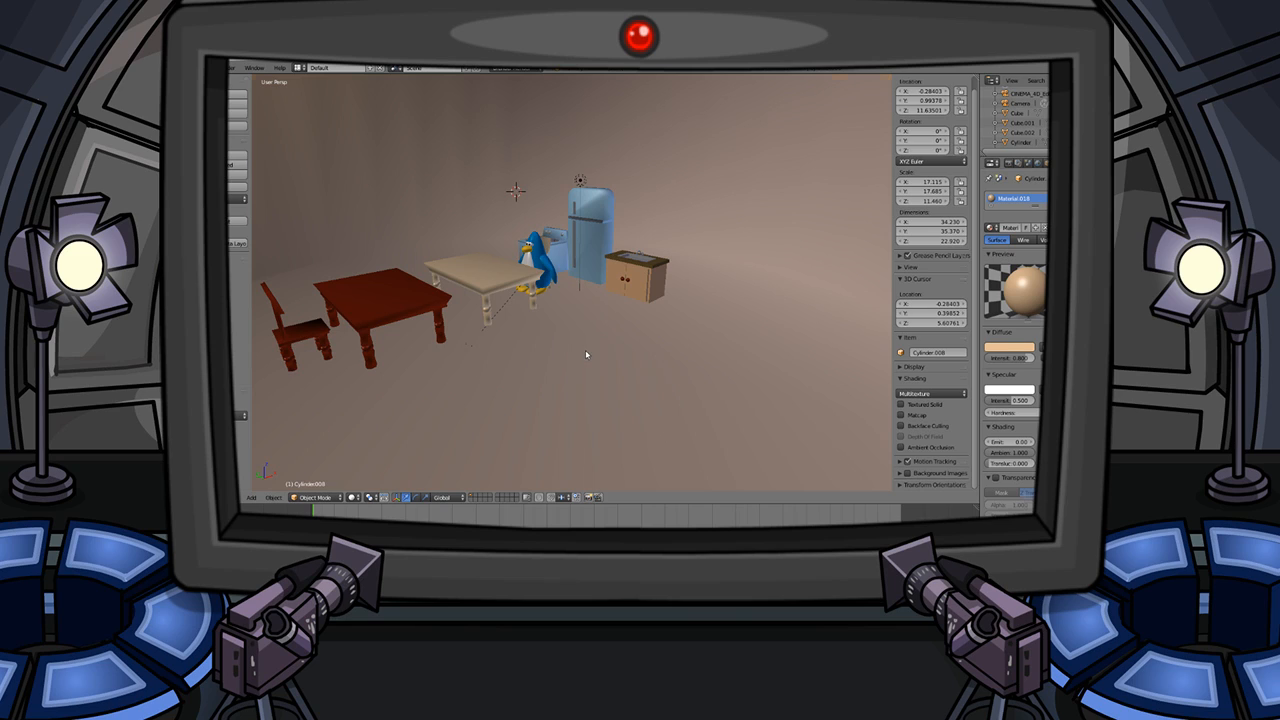
key(Tab)
right_click(587, 349)
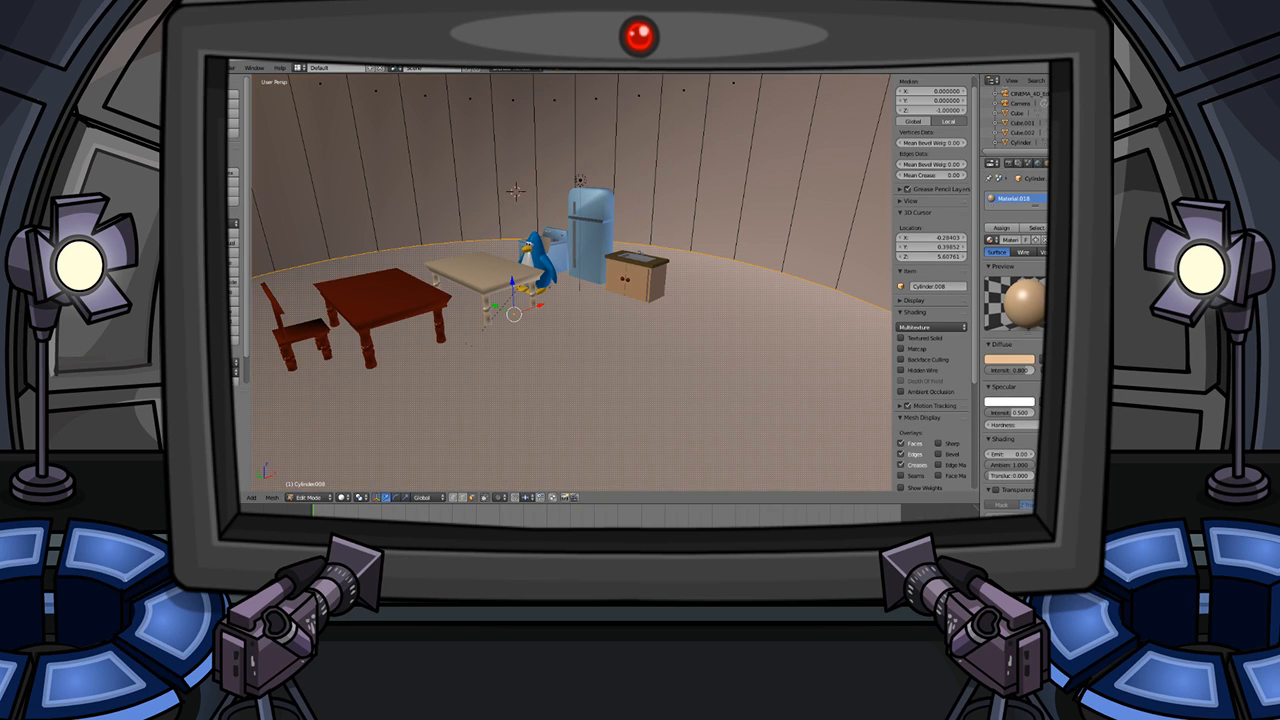
click(1082, 198)
click(1022, 262)
click(1004, 374)
click(1002, 368)
click(990, 262)
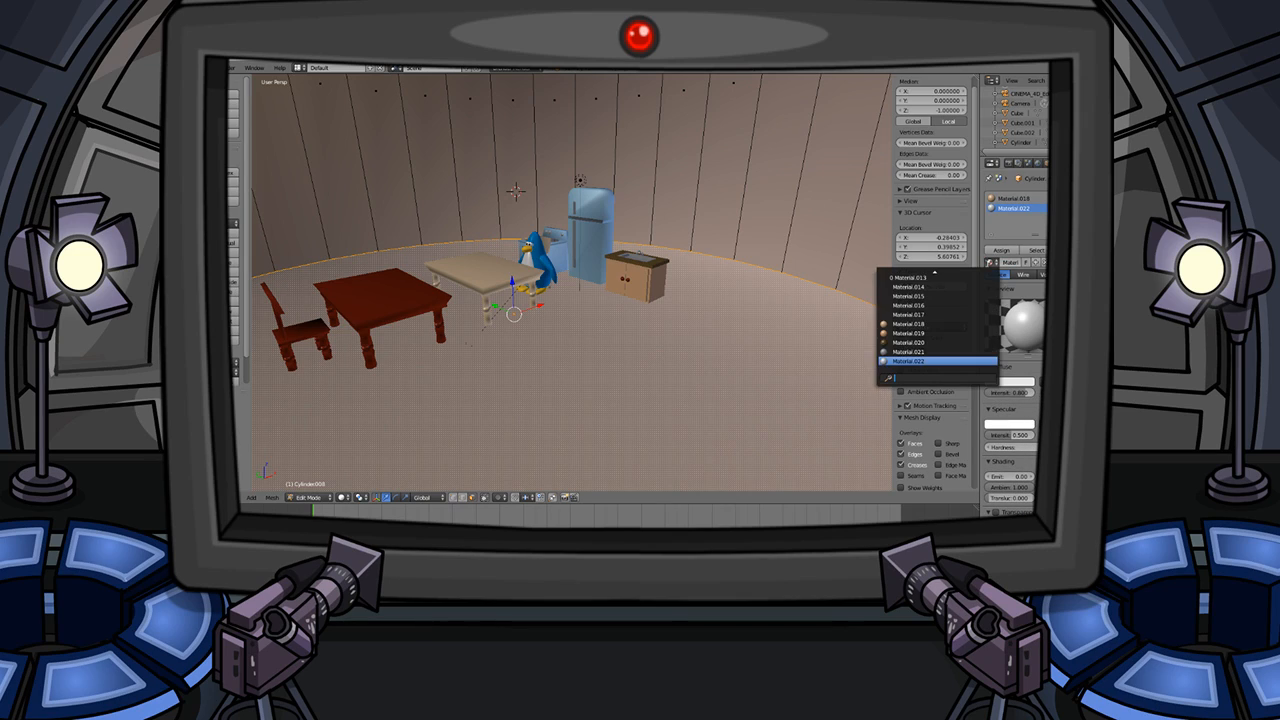
click(915, 342)
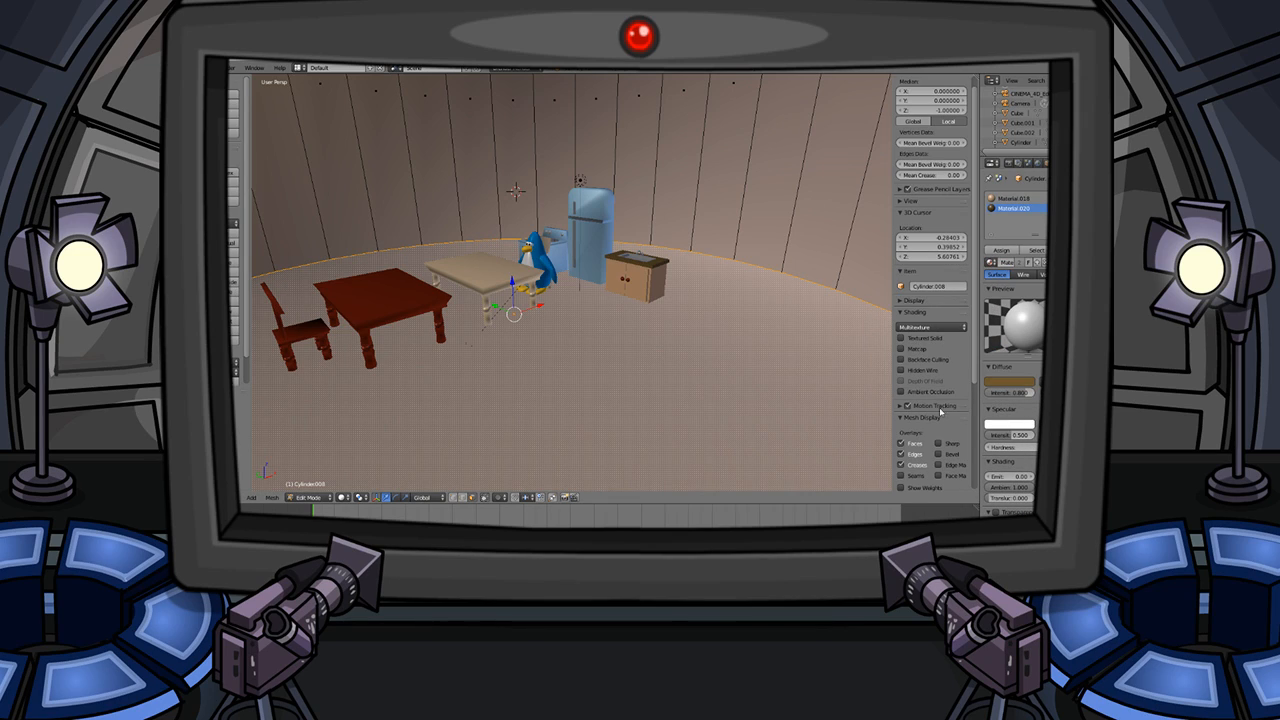
- Reselect the floor face, assign Material.020 to it, and leave mesh editing
scroll(712, 337, down, 3)
scroll(642, 327, up, 5)
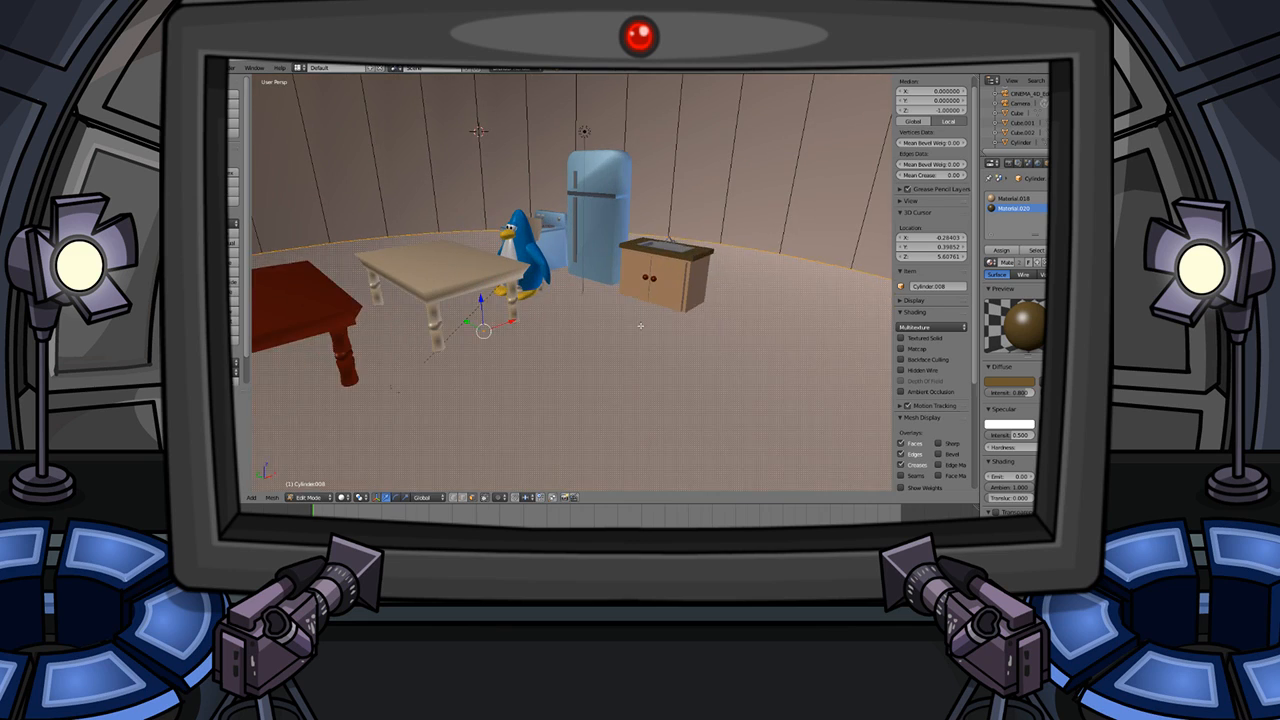
key(a)
key(a)
key(a)
right_click(694, 337)
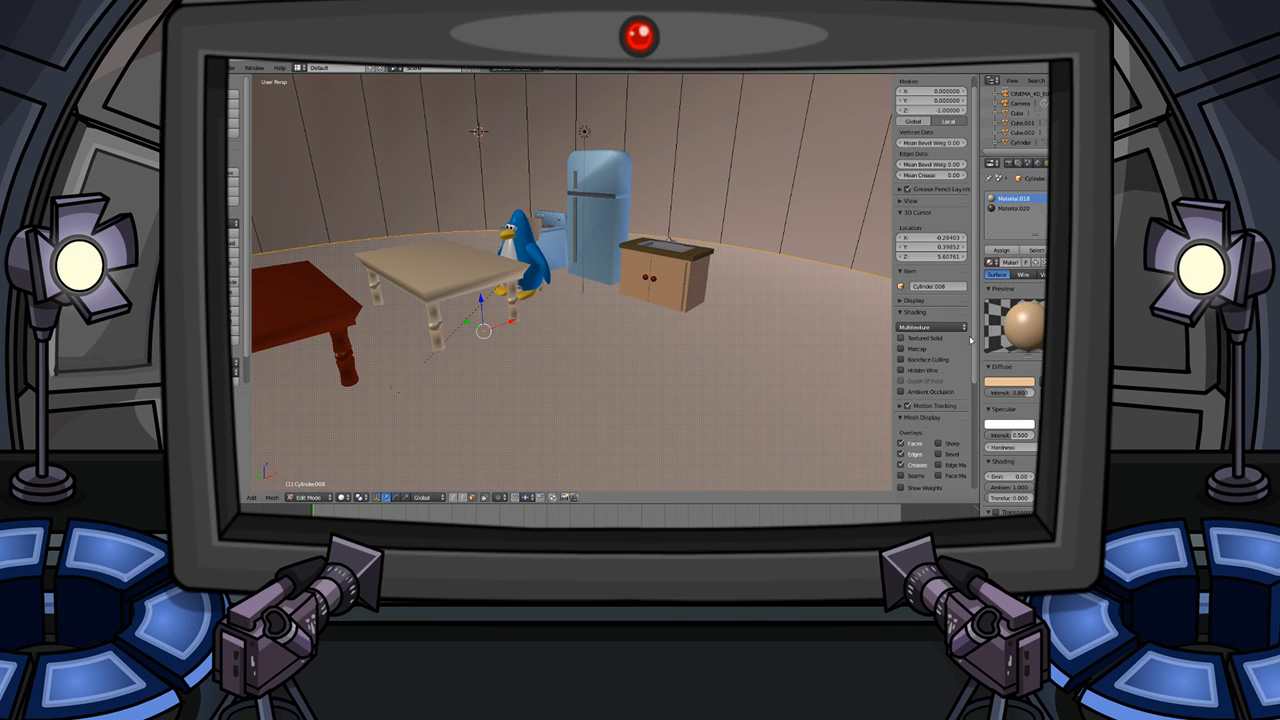
click(1022, 209)
click(1003, 250)
key(Tab)
middle_drag(674, 325, 470, 330)
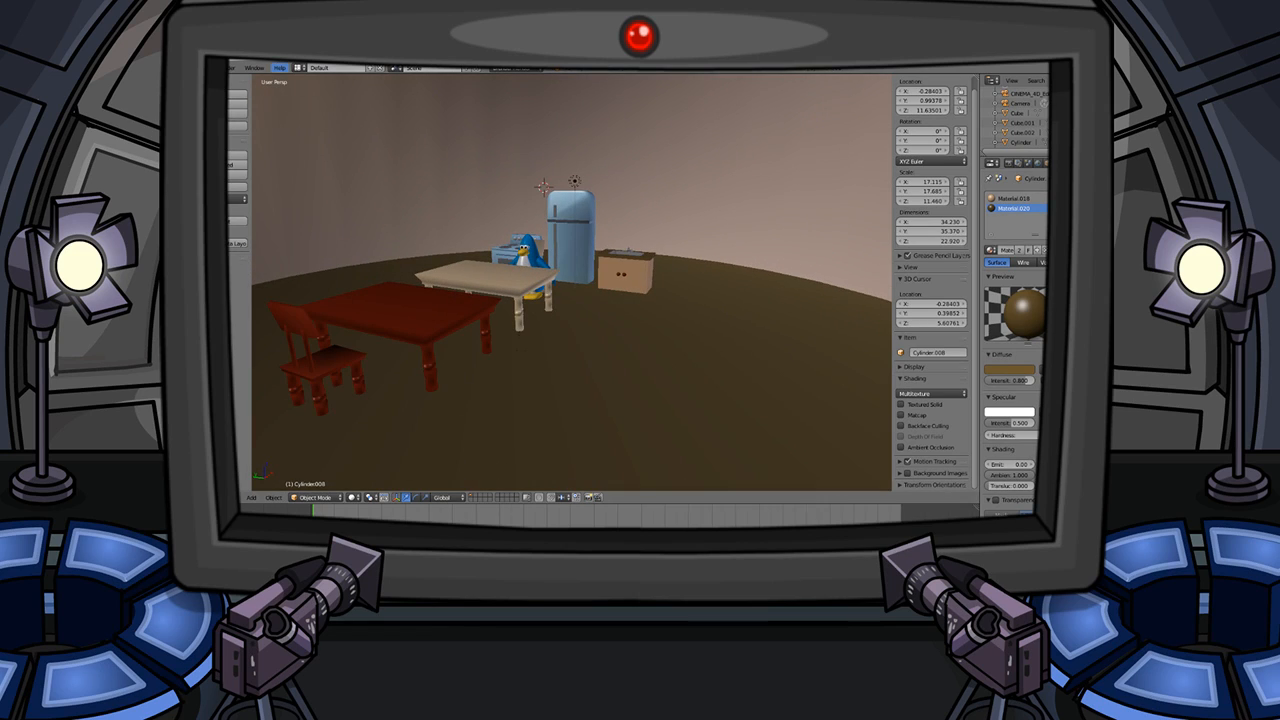
- Render a still image to check the brown floor, and close the render view
click(232, 67)
click(231, 80)
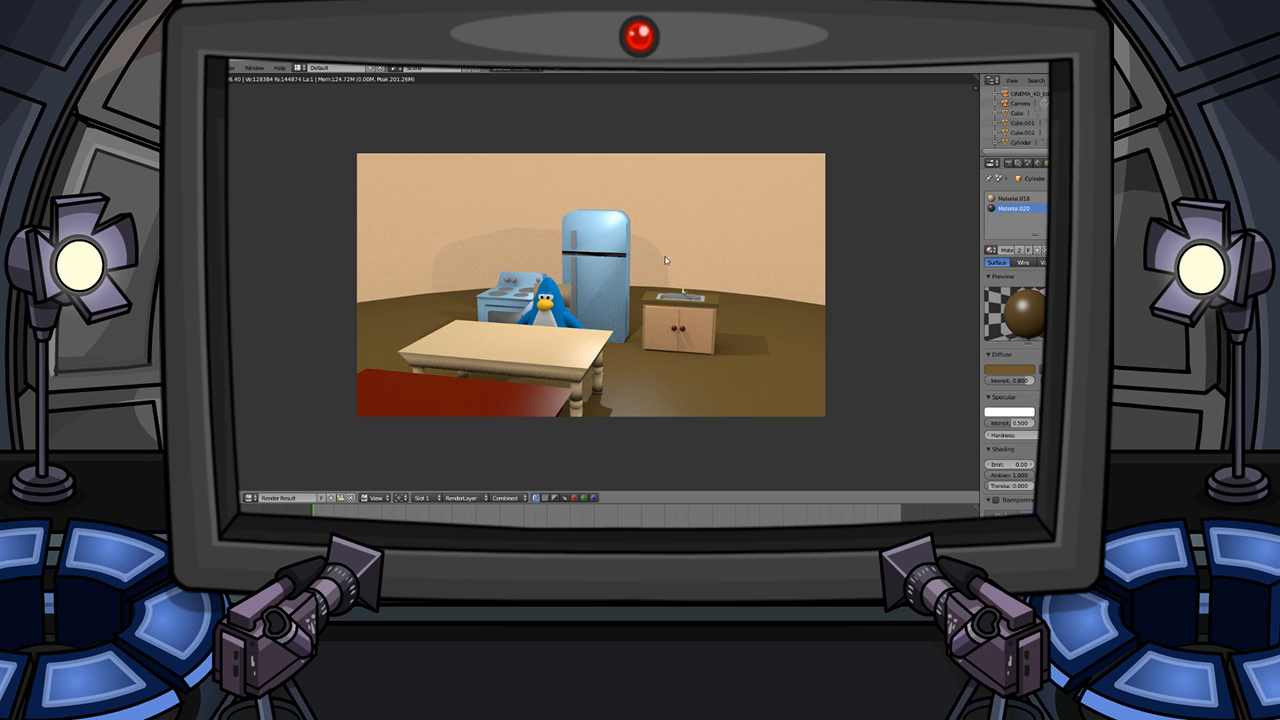
key(Escape)
- Select the camera and move it back along the X axis to about -14.66
middle_drag(641, 268, 583, 228)
scroll(535, 229, up, 3)
scroll(469, 169, down, 2)
scroll(489, 188, up, 1)
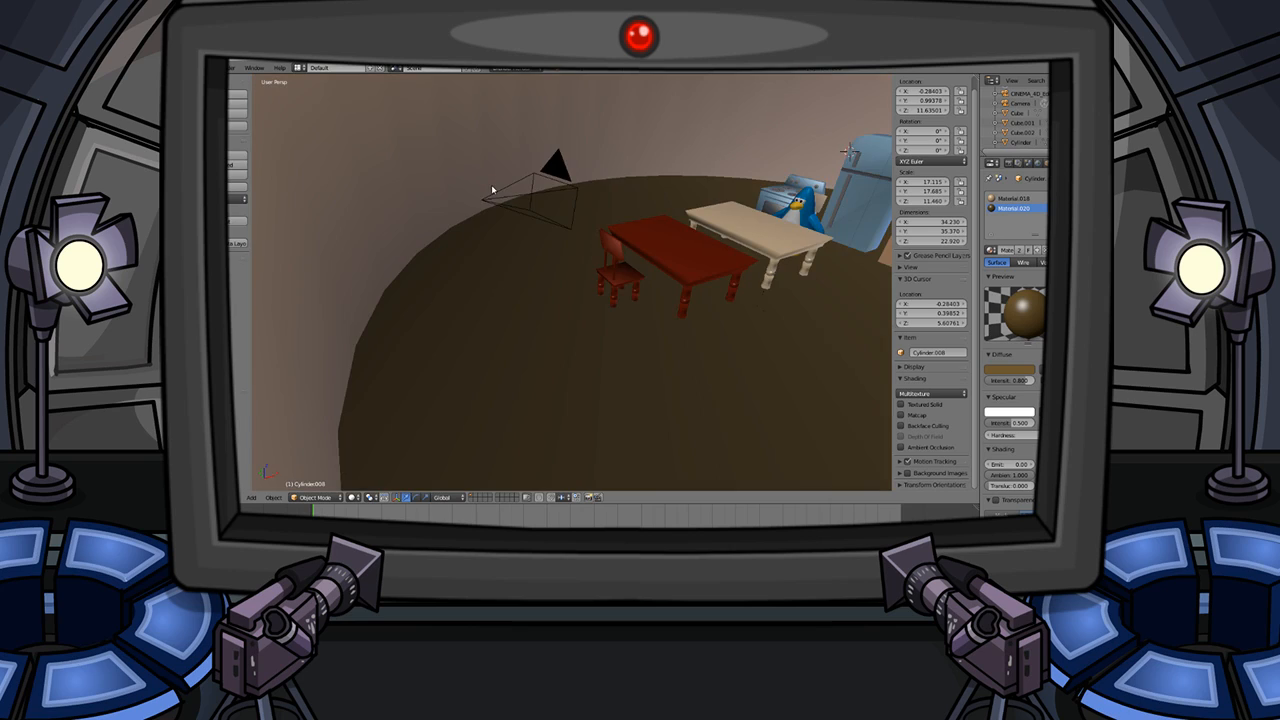
middle_drag(491, 189, 483, 189)
scroll(460, 198, up, 2)
right_click(409, 199)
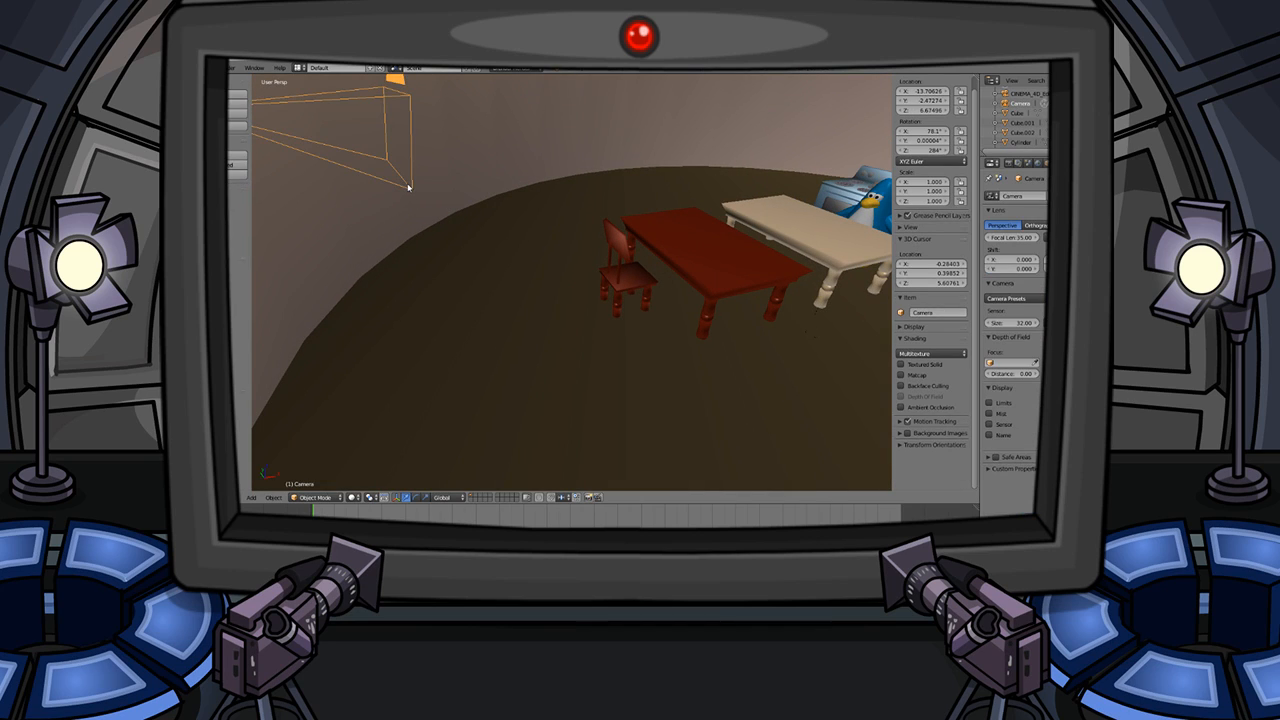
key(g)
key(x)
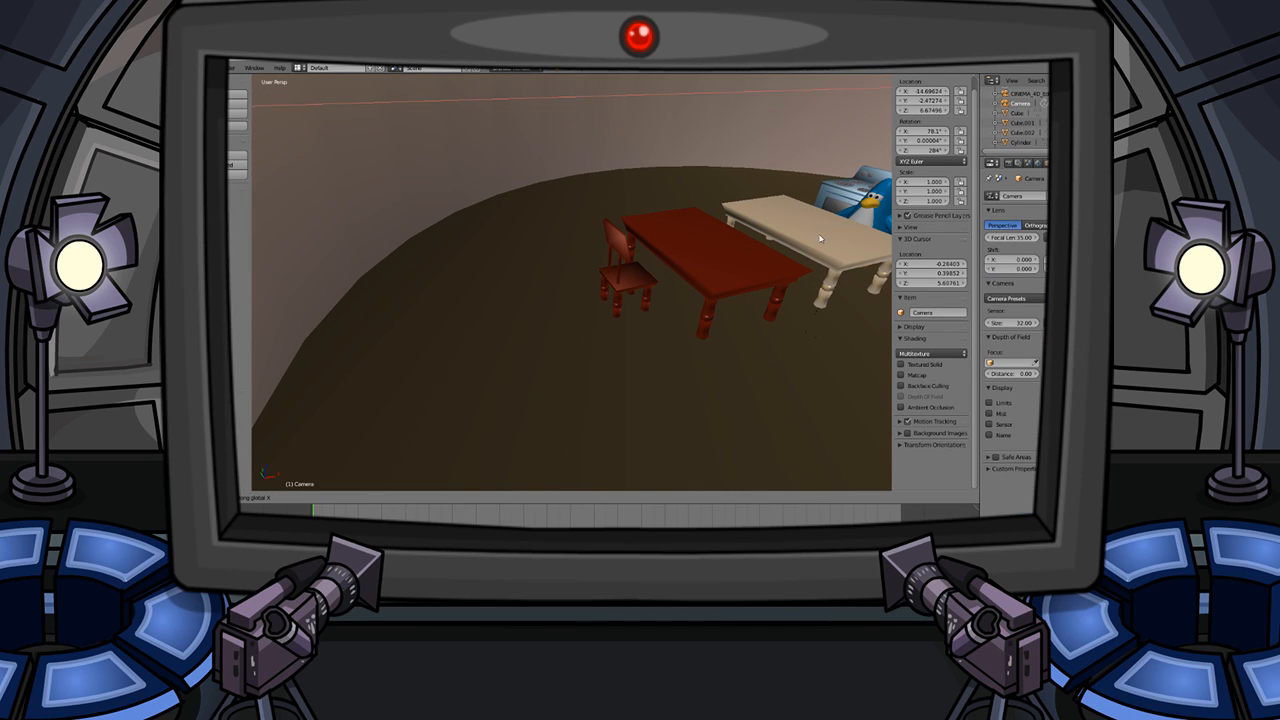
click(828, 238)
- Render the scene from the camera's new position, and close the render view
scroll(646, 234, down, 4)
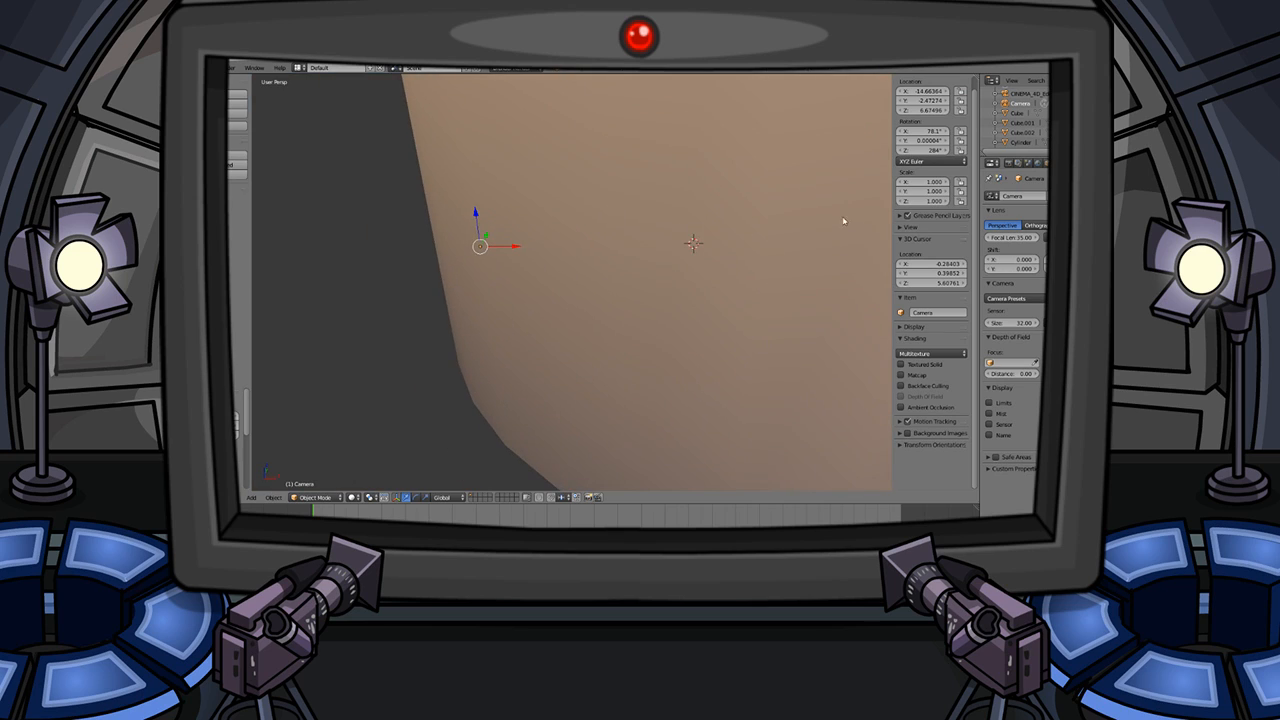
scroll(618, 222, up, 4)
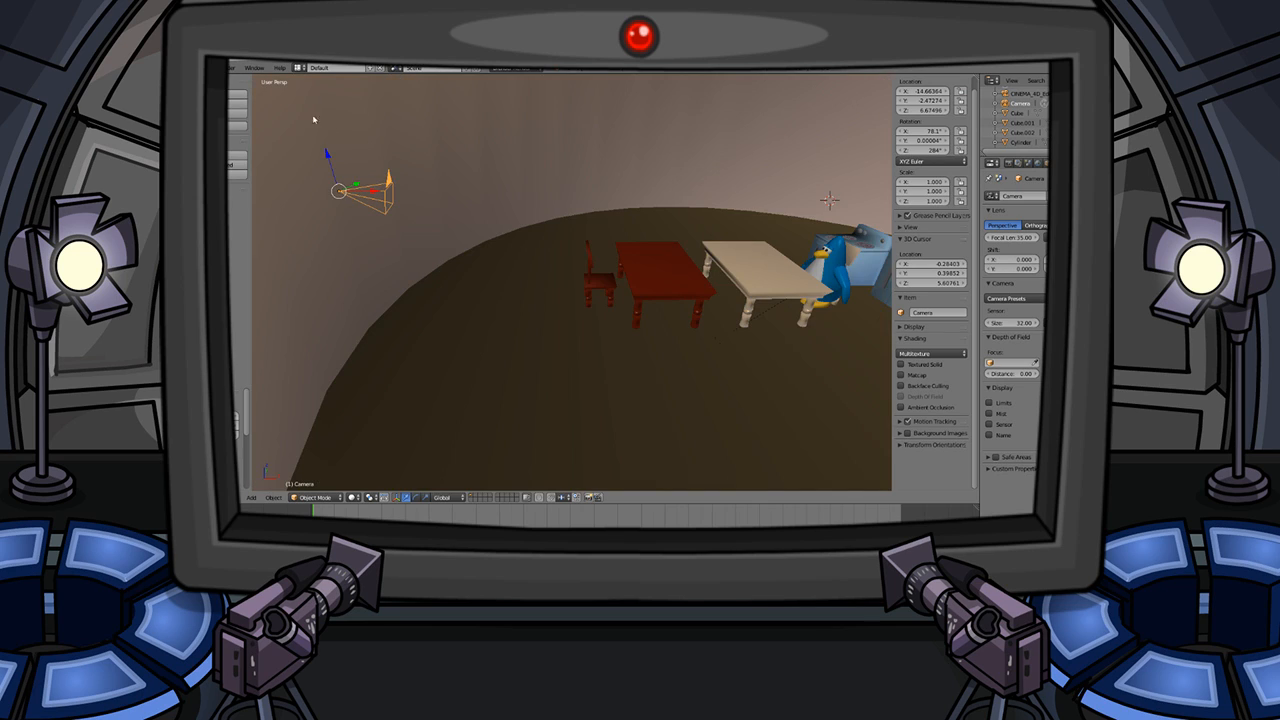
click(231, 67)
click(233, 80)
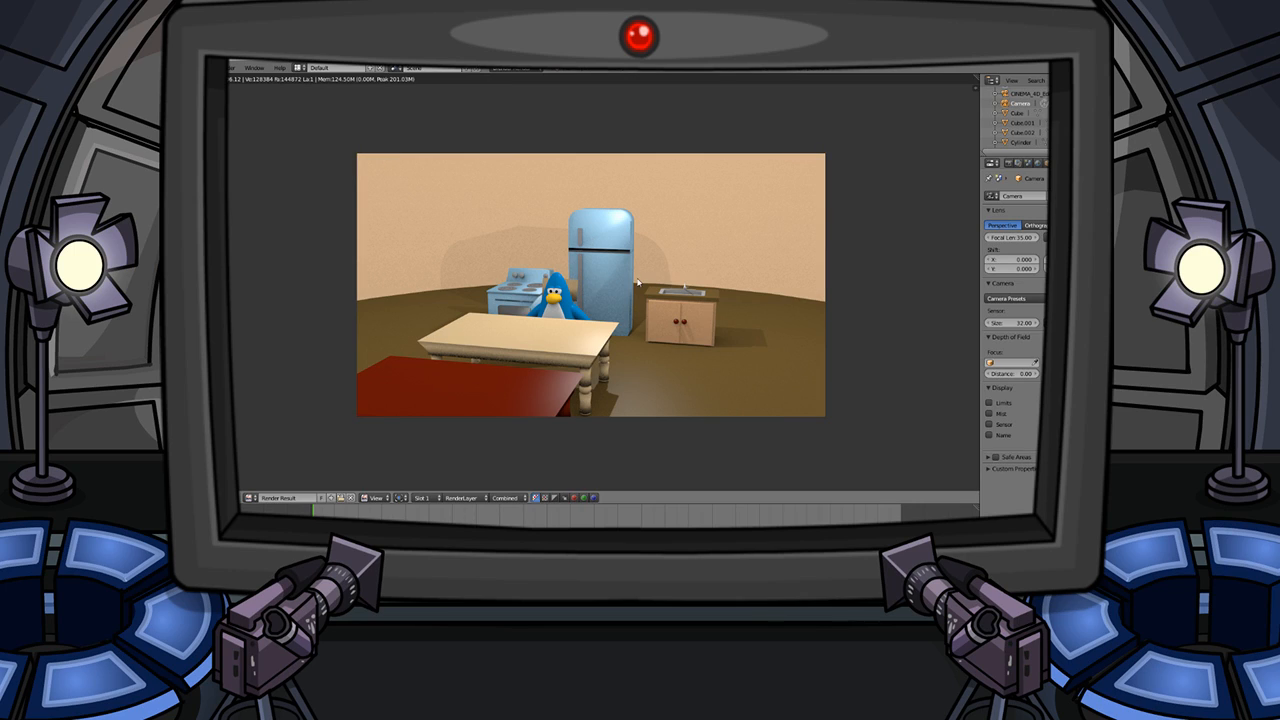
key(Escape)
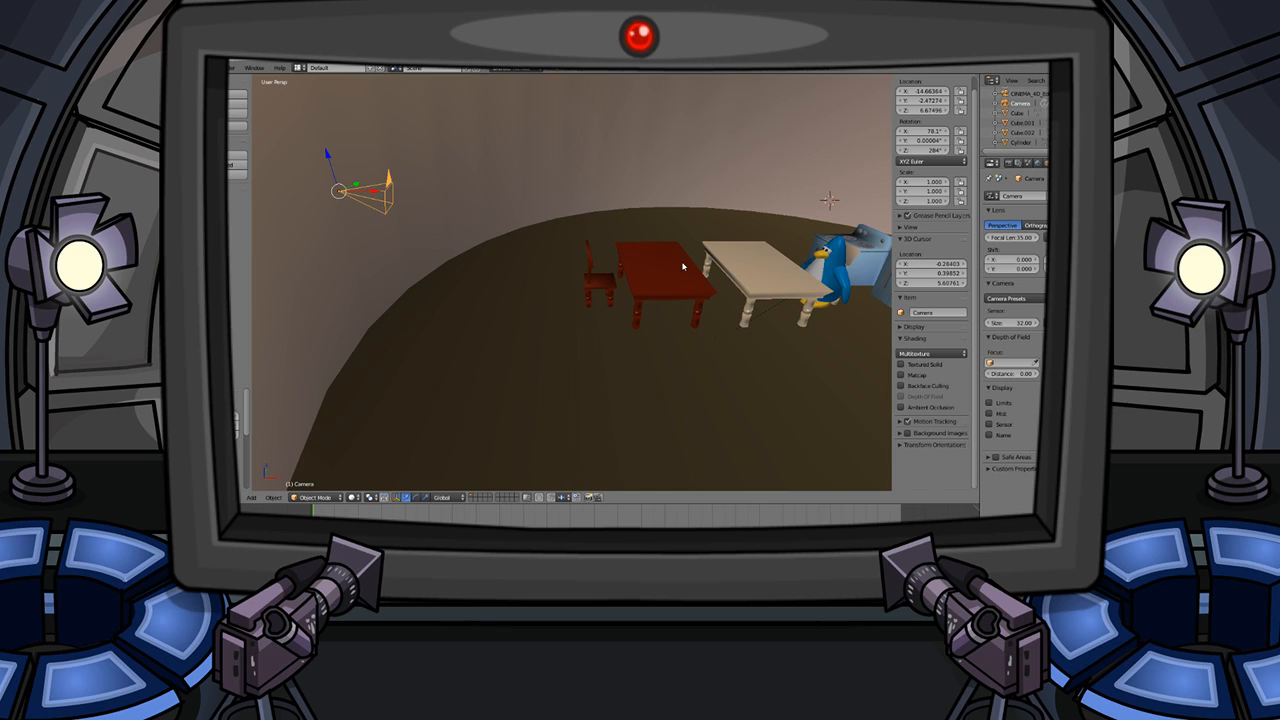
- Move the camera further back along X towards the room's wall, and run a test render
shift+middle_drag(459, 246, 514, 291)
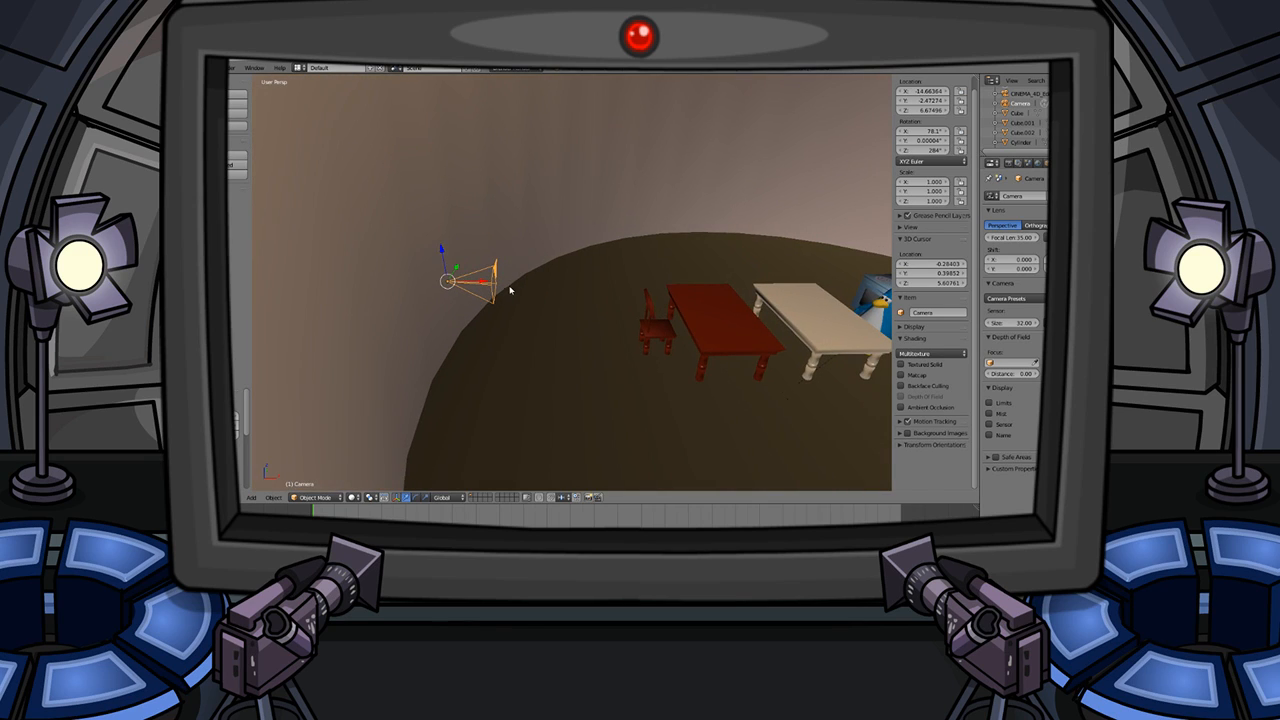
key(g)
key(x)
click(380, 317)
click(230, 67)
click(251, 89)
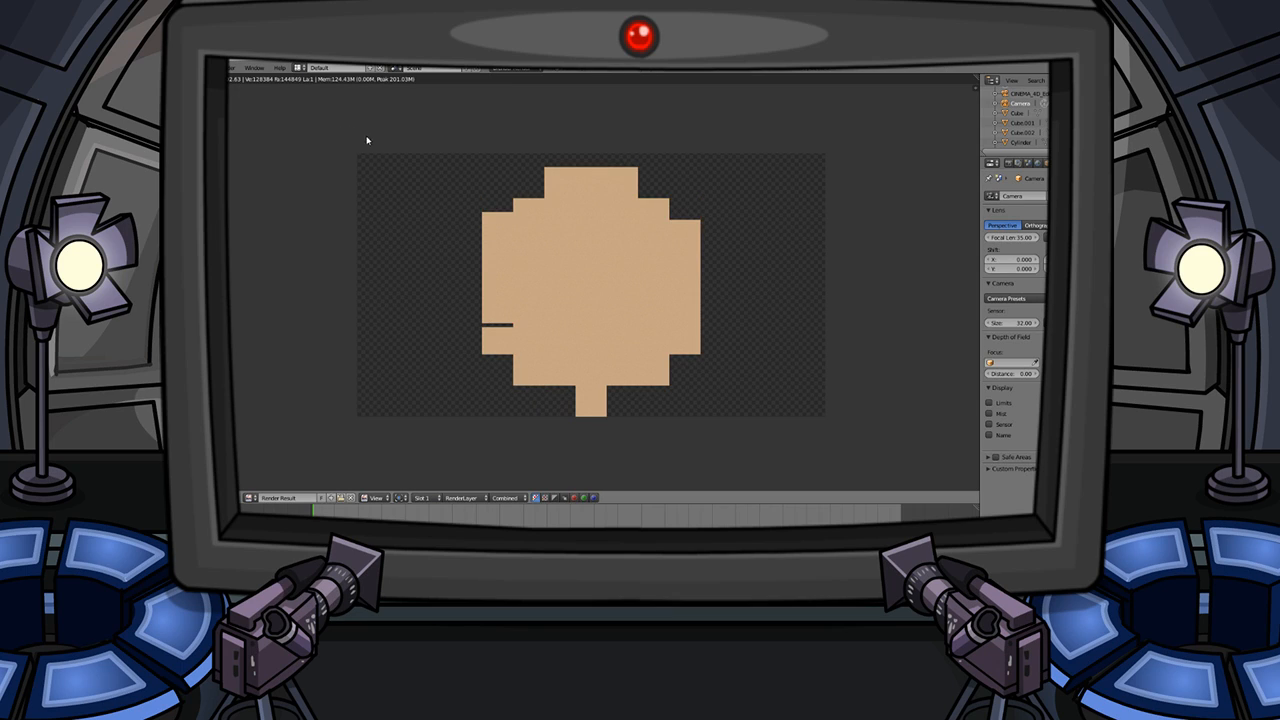
key(Escape)
- Move the camera slightly forward along X to about -17.04, and render a still image to check the framing
key(g)
key(x)
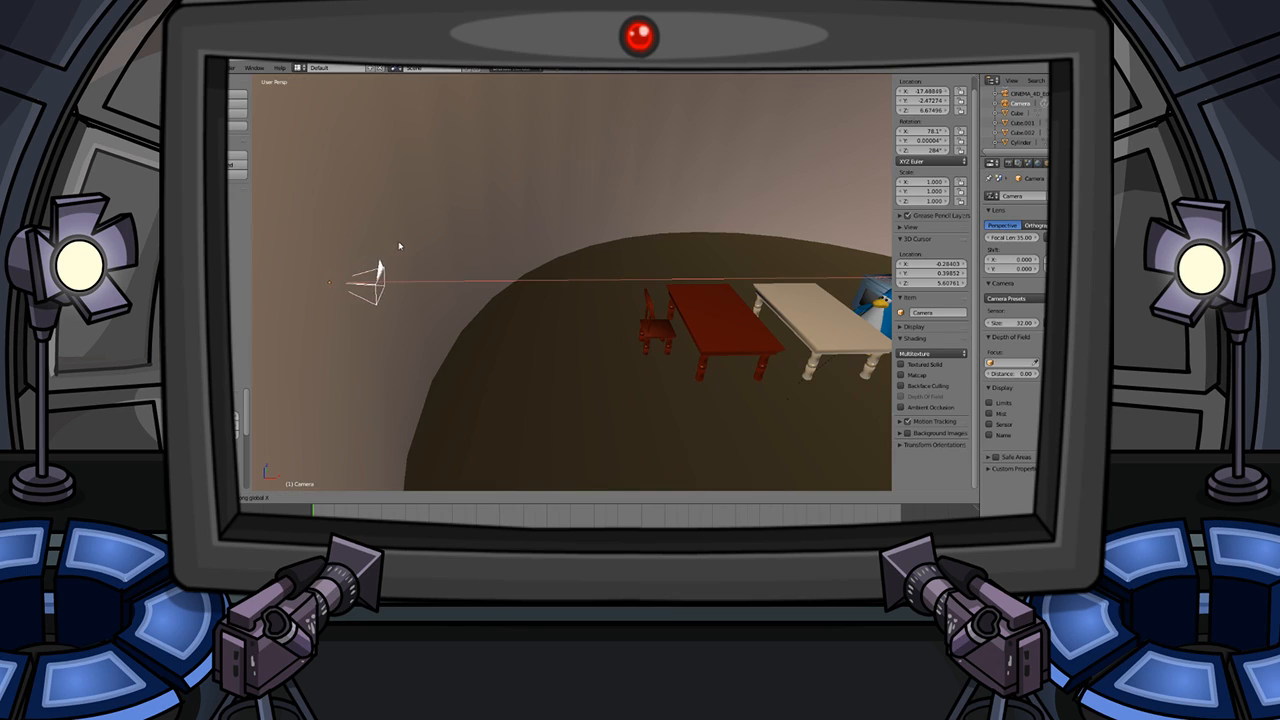
click(414, 248)
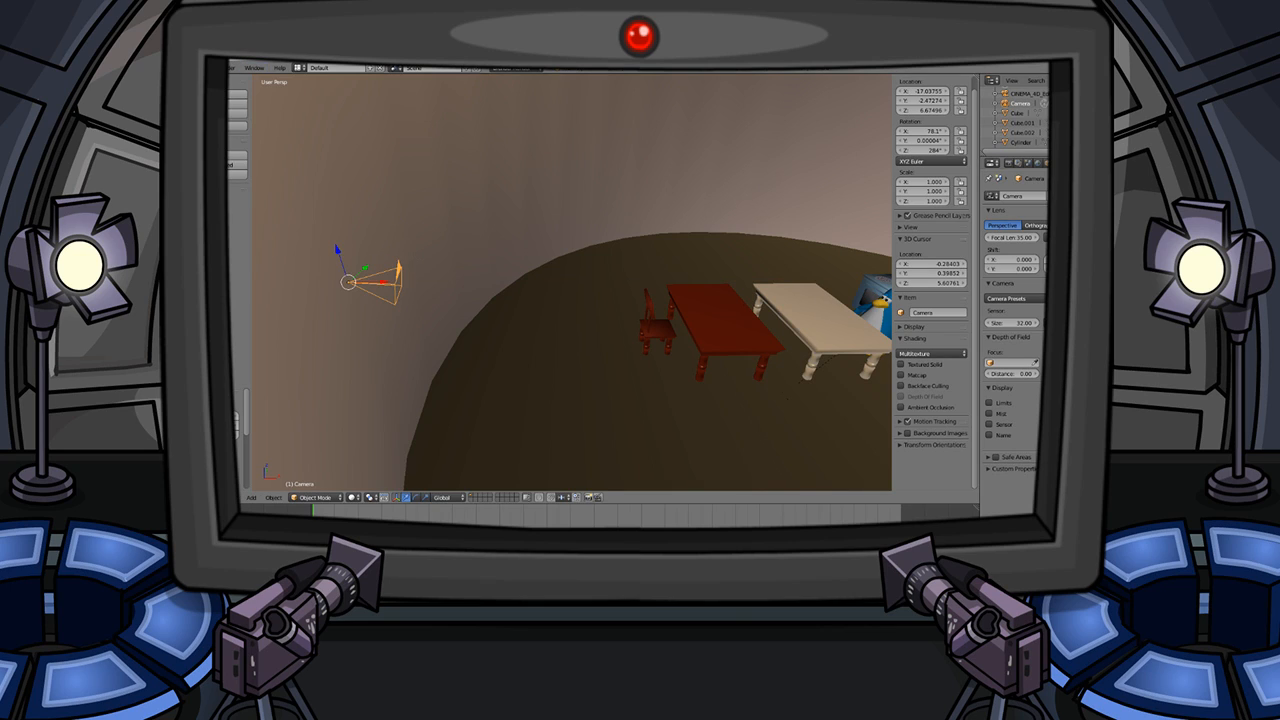
click(229, 67)
click(230, 79)
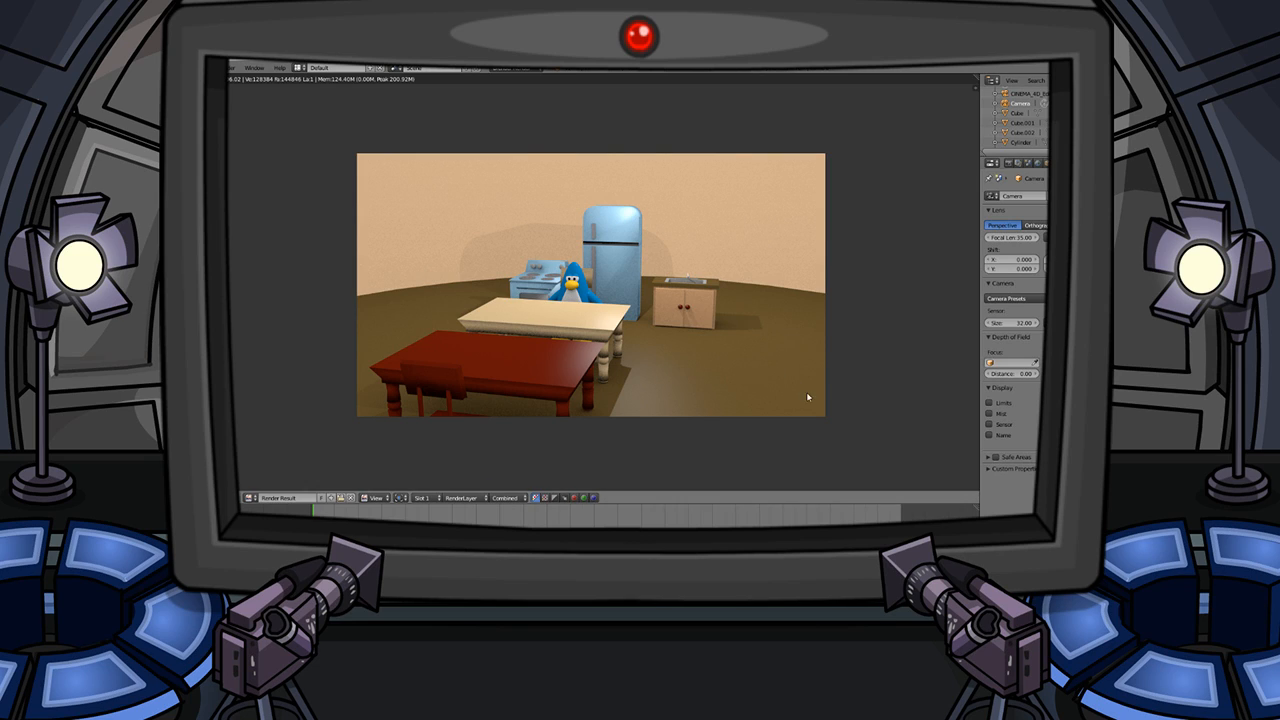
key(Escape)
- Switch the render engine to Cycles, and start rendering a still image
click(231, 67)
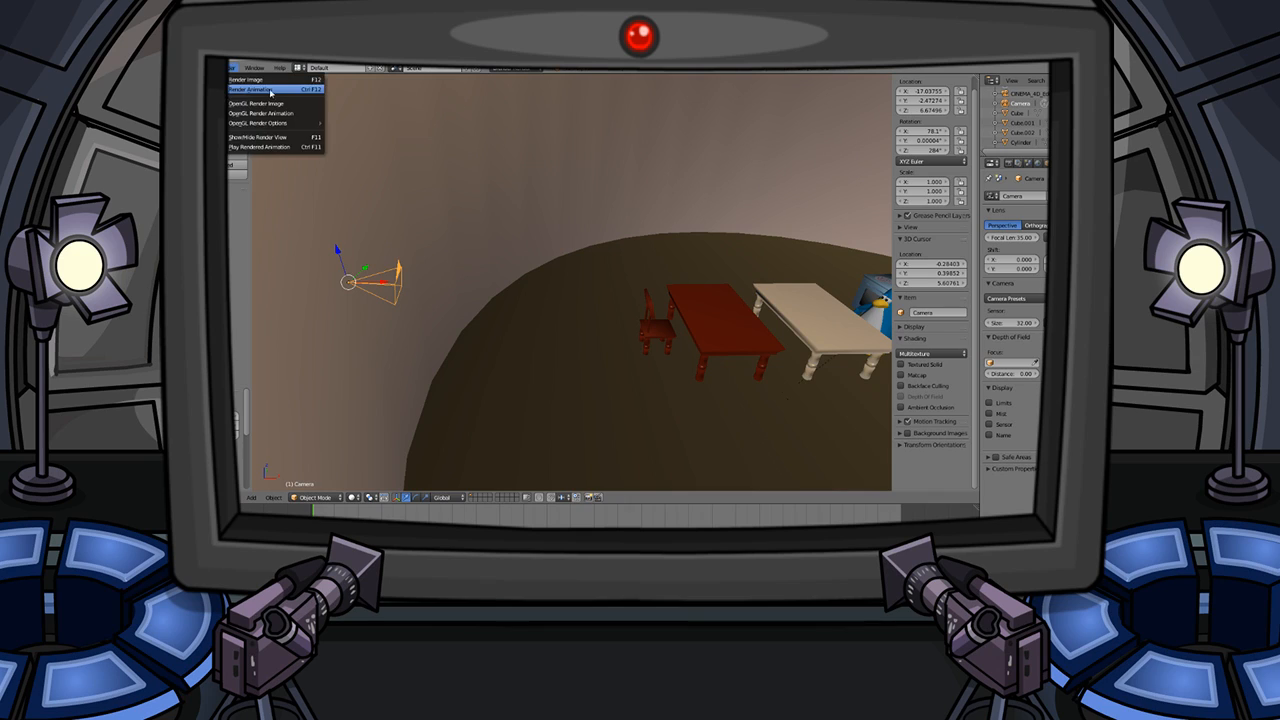
click(505, 67)
click(520, 102)
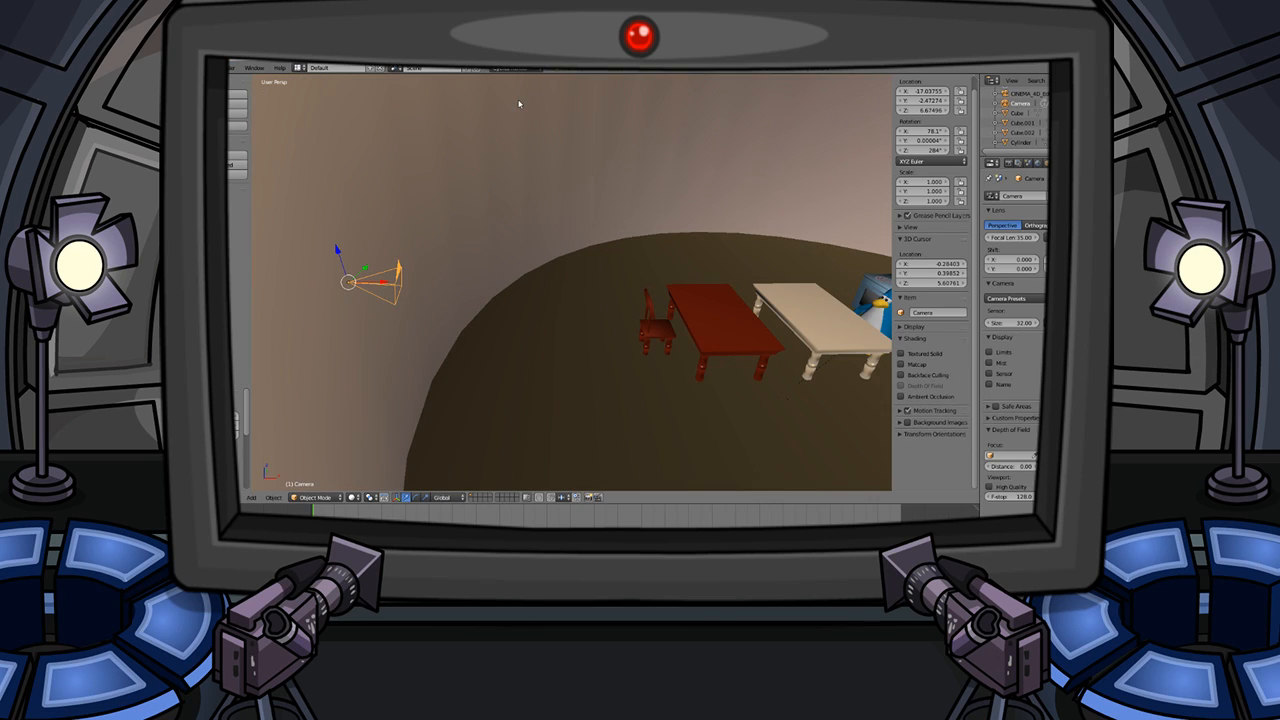
click(231, 67)
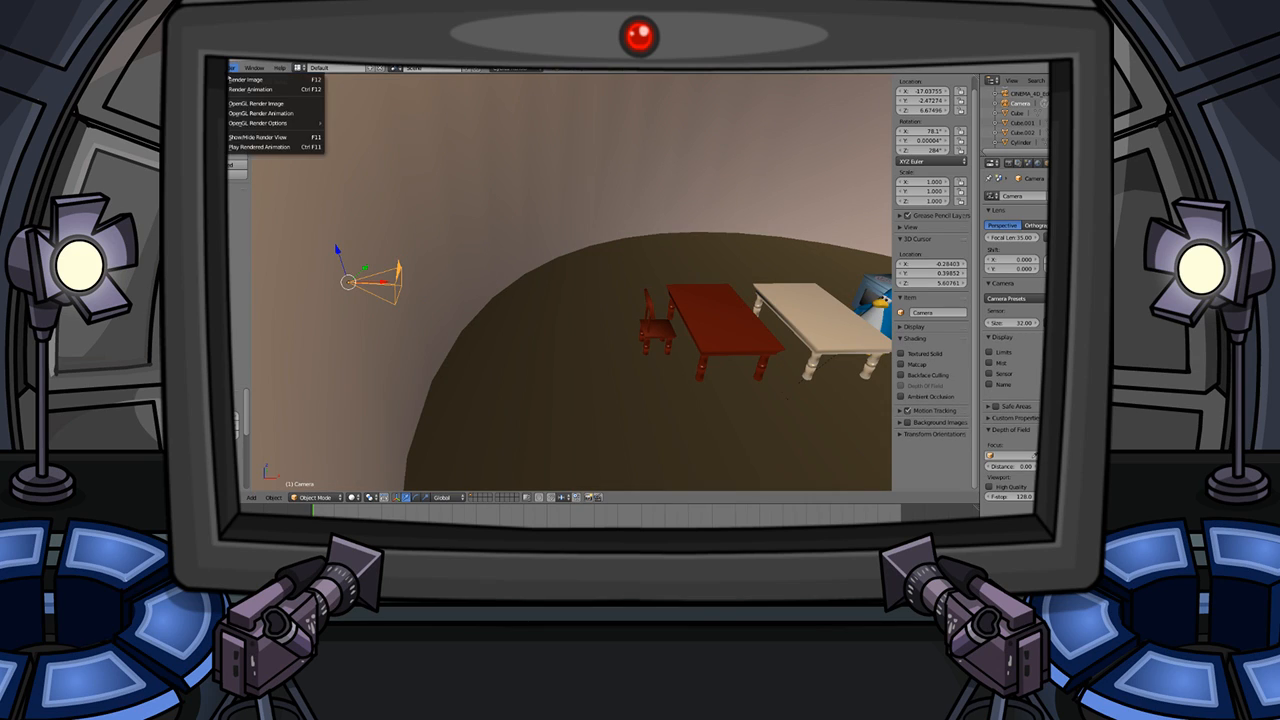
click(233, 80)
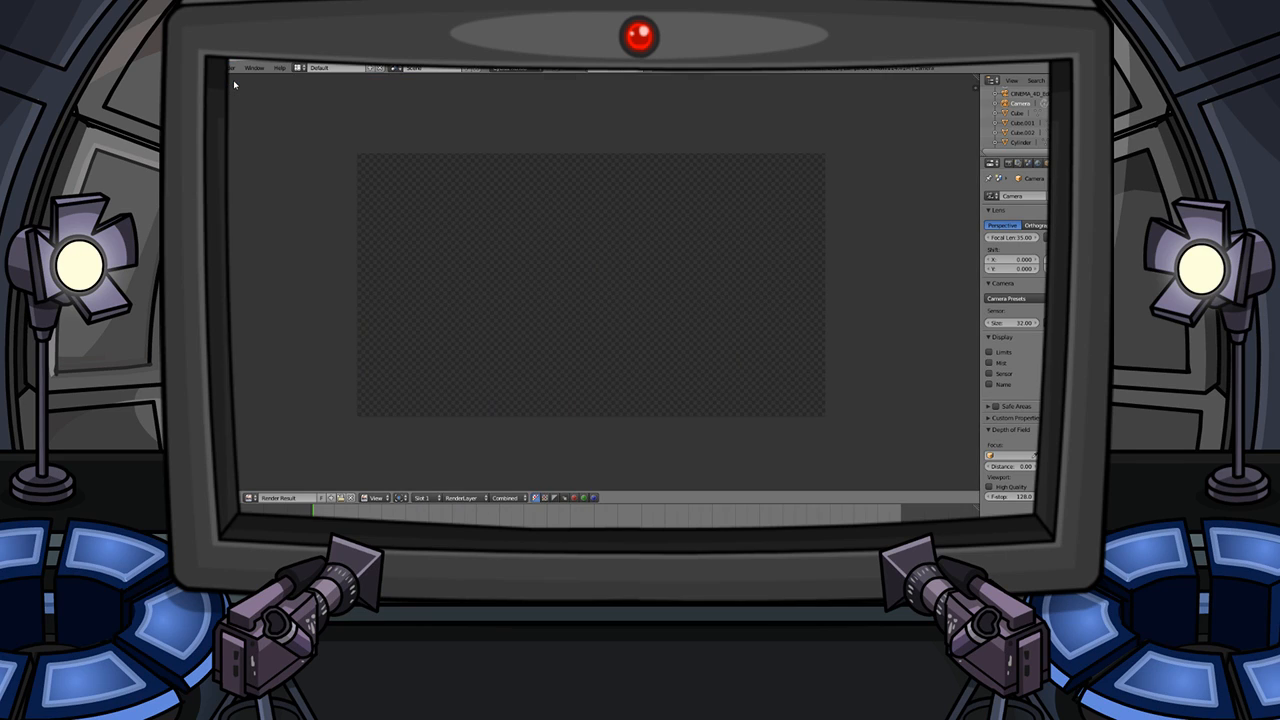